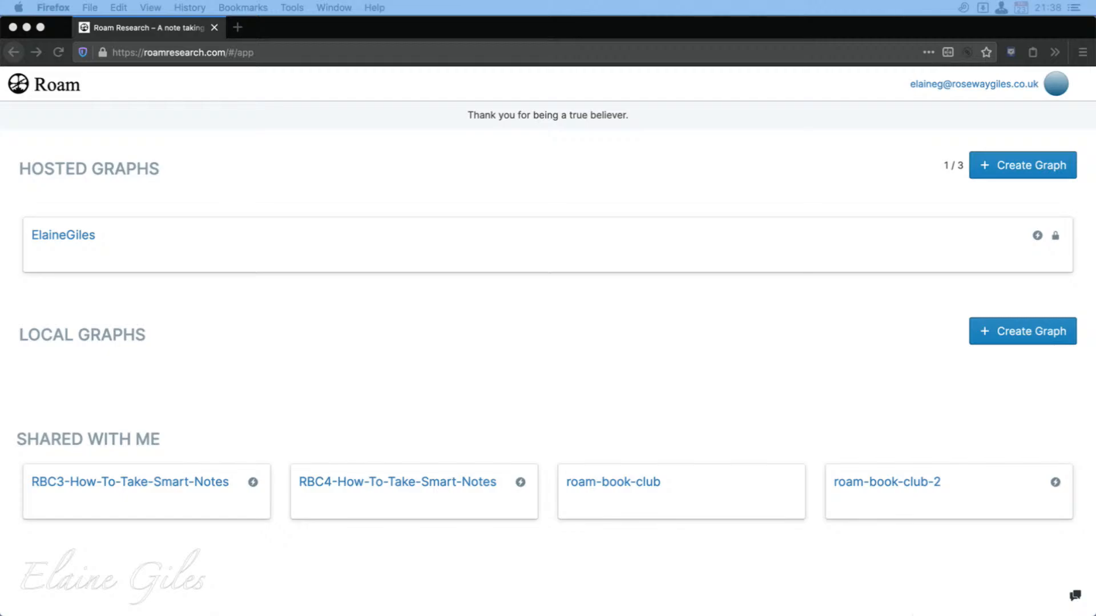
Open the shared roam-book-club graph, show its sidebar and read through the November 1st, 2020 page.
{"action": "left_click", "coordinate": [611, 486]}
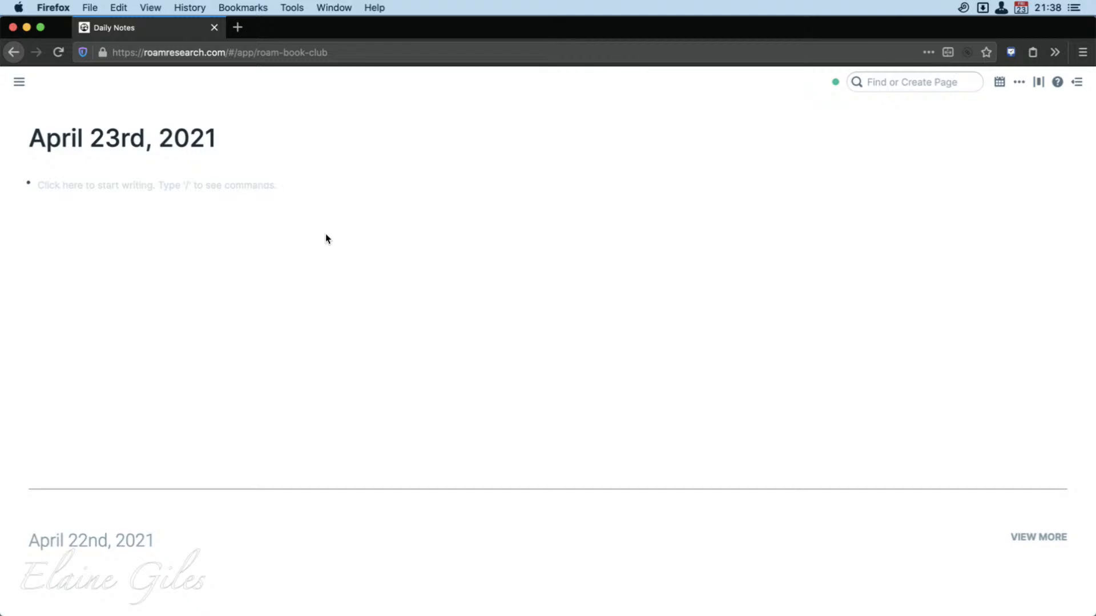
{"action": "left_click", "coordinate": [14, 81]}
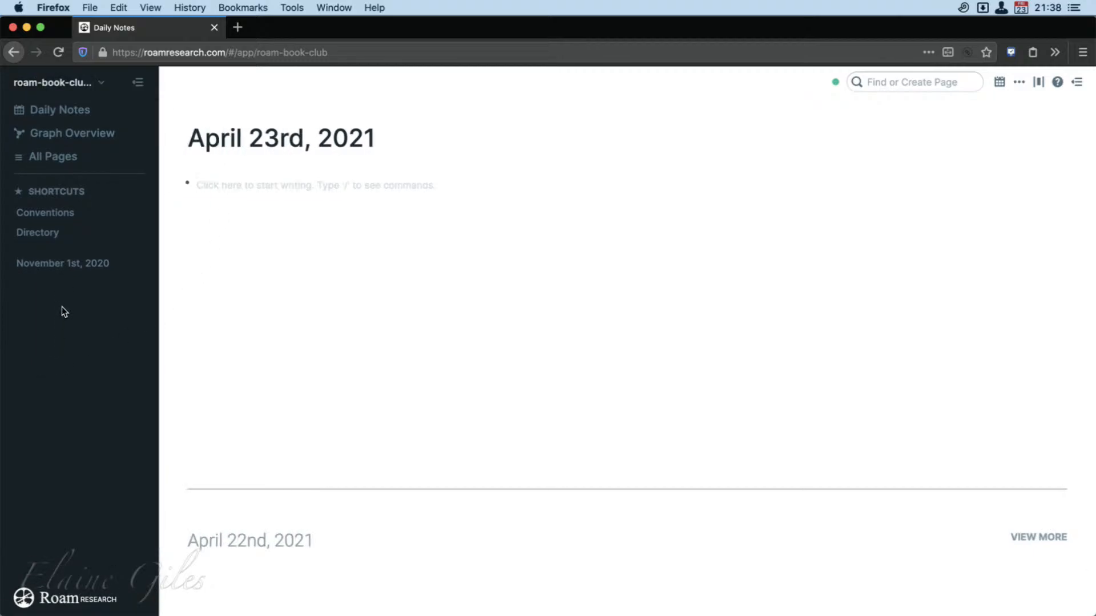
{"action": "left_click", "coordinate": [53, 264]}
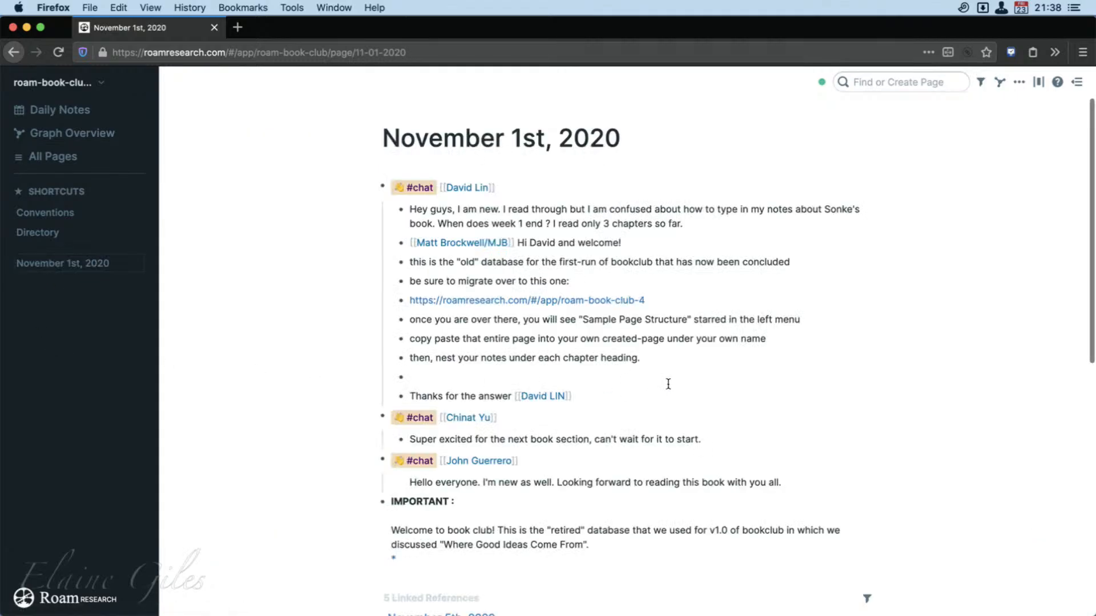
{"action": "scroll", "coordinate": [691, 385], "scroll_direction": "down", "scroll_amount": 5}
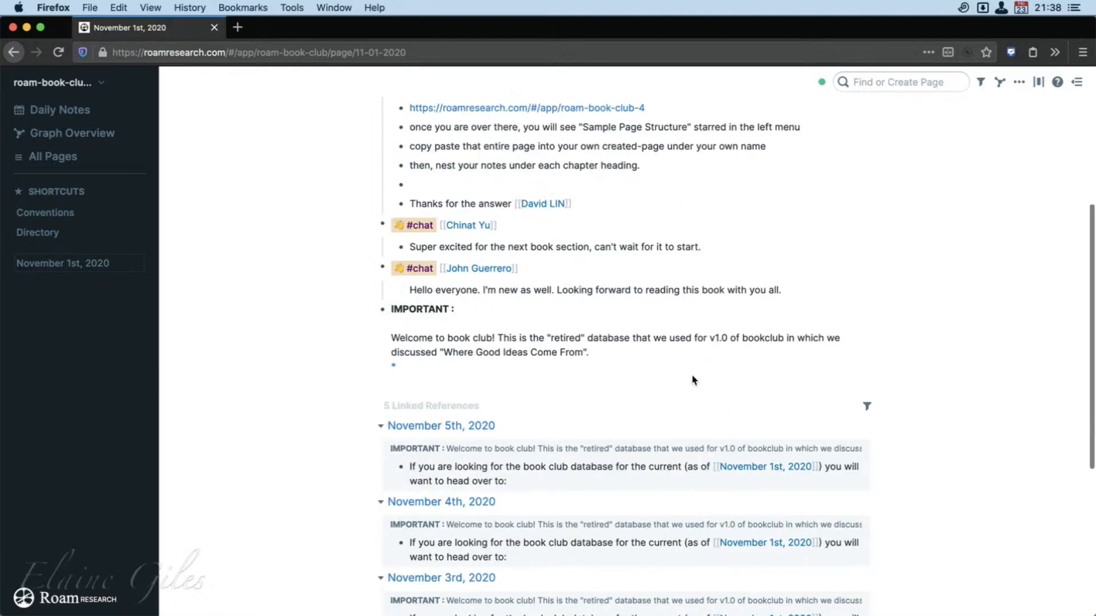
{"action": "scroll", "coordinate": [691, 375], "scroll_direction": "down", "scroll_amount": 4}
{"action": "scroll", "coordinate": [691, 380], "scroll_direction": "up", "scroll_amount": 9}
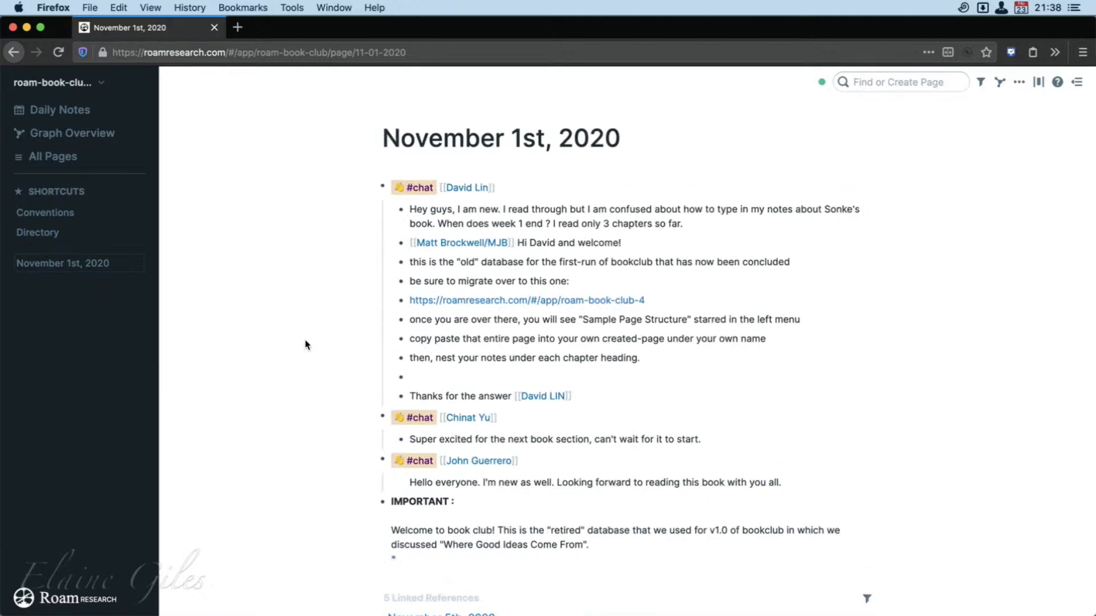
View the Conventions page and look through the Directory page of the roam-book-club graph.
{"action": "left_click", "coordinate": [51, 213]}
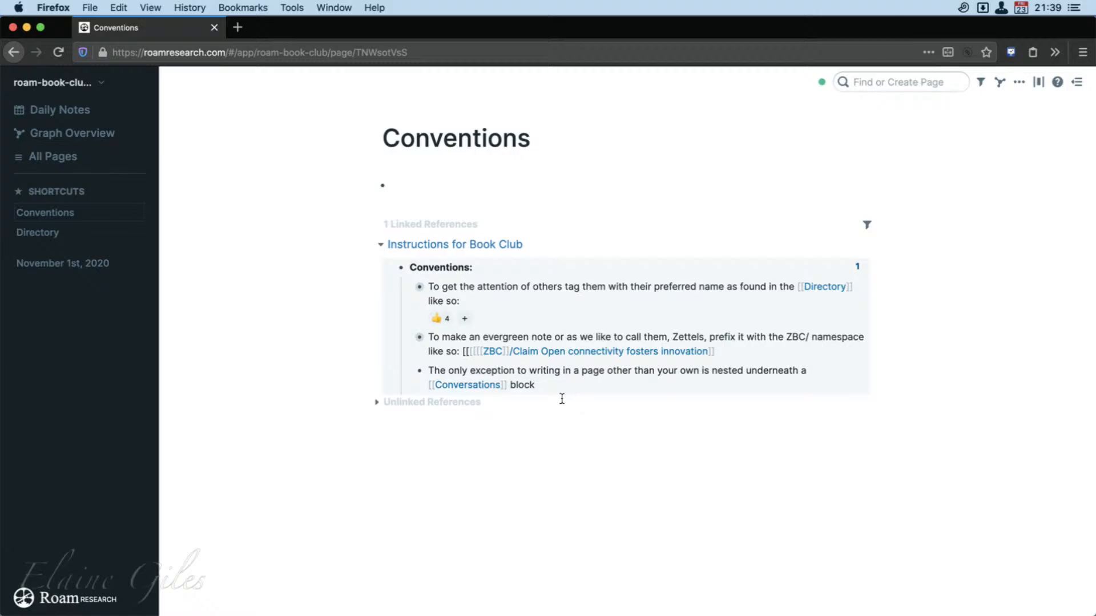
{"action": "left_click", "coordinate": [44, 235]}
{"action": "scroll", "coordinate": [712, 378], "scroll_direction": "down", "scroll_amount": 20}
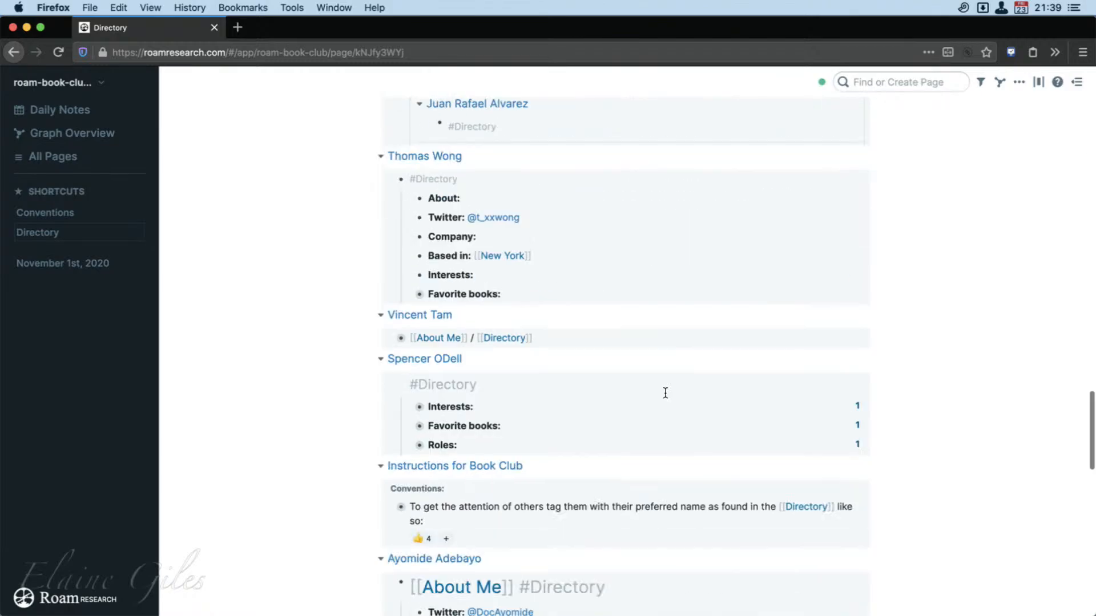
{"action": "scroll", "coordinate": [666, 392], "scroll_direction": "down", "scroll_amount": 15}
{"action": "scroll", "coordinate": [665, 392], "scroll_direction": "up", "scroll_amount": 20}
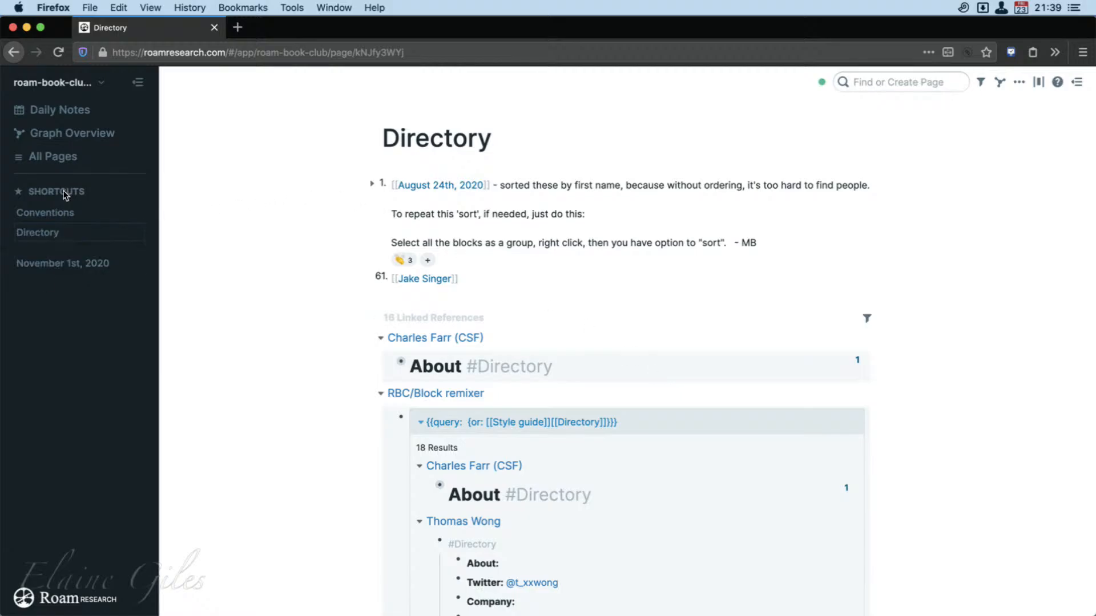
Go back from the Directory page to the overview of hosted, local and shared graphs.
{"action": "left_click", "coordinate": [14, 52]}
{"action": "left_click", "coordinate": [14, 52]}
{"action": "left_click", "coordinate": [14, 52]}
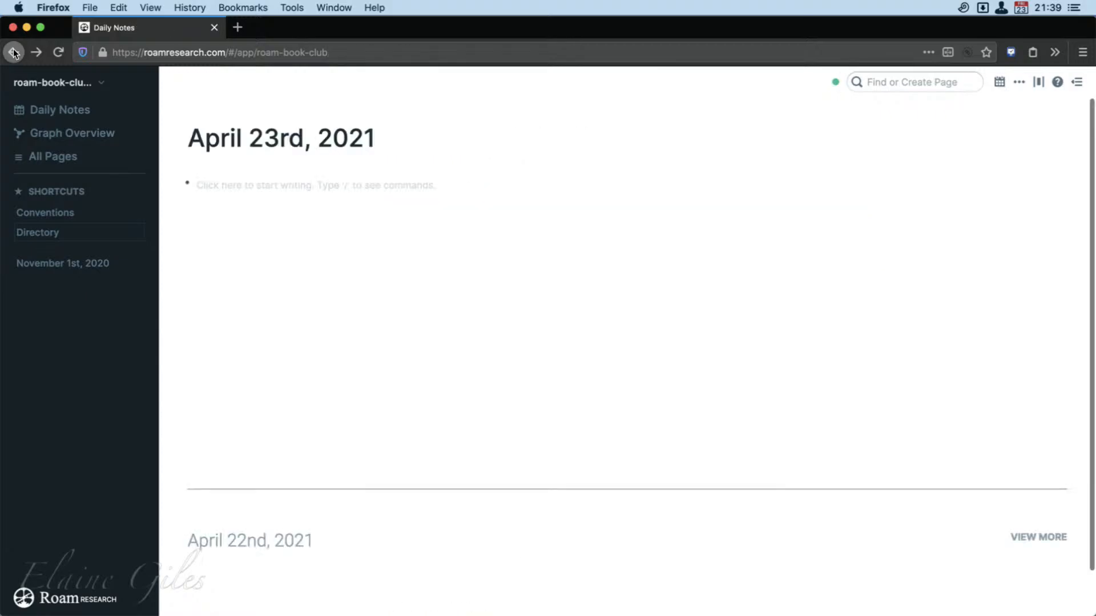
{"action": "left_click", "coordinate": [13, 52]}
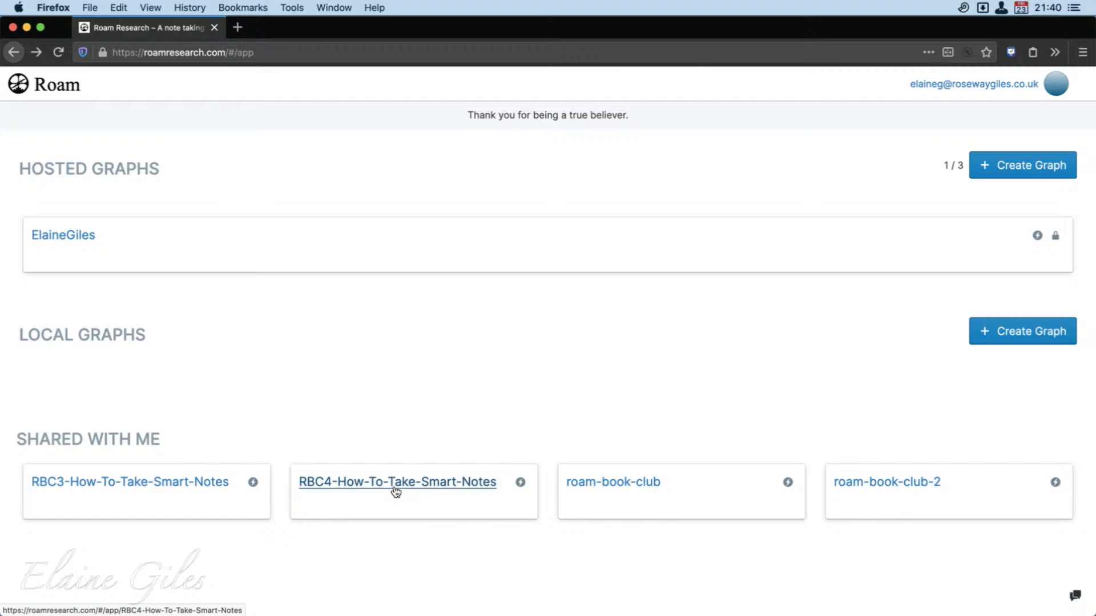
Open the shared RBC4-How-To-Take-Smart-Notes graph and look over the Day 6 lesson and guided writing exercise.
{"action": "left_click", "coordinate": [395, 488]}
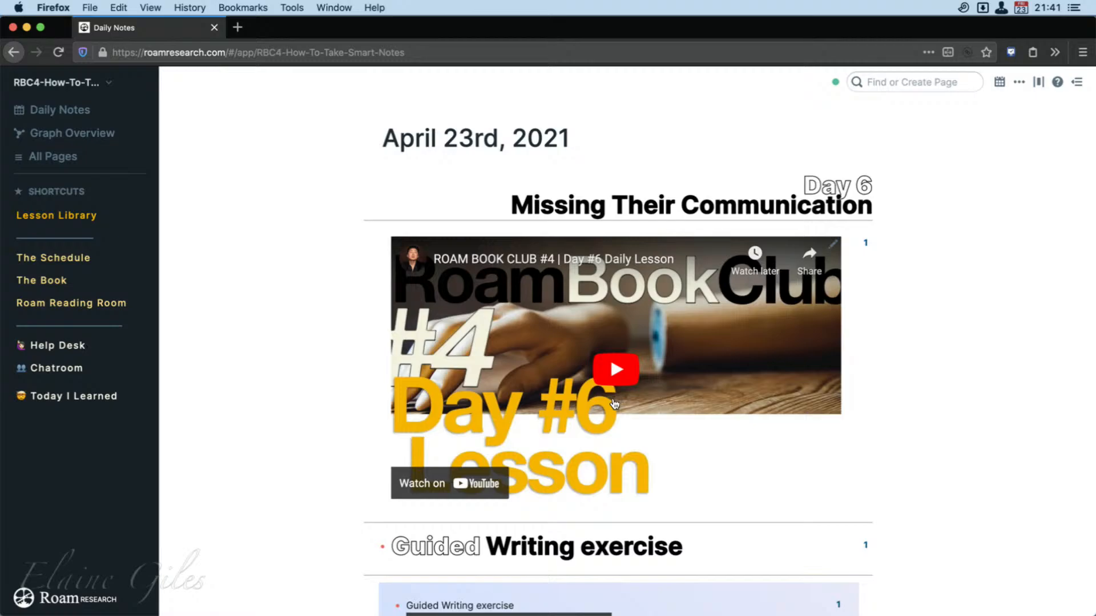
{"action": "scroll", "coordinate": [247, 477], "scroll_direction": "down", "scroll_amount": 3}
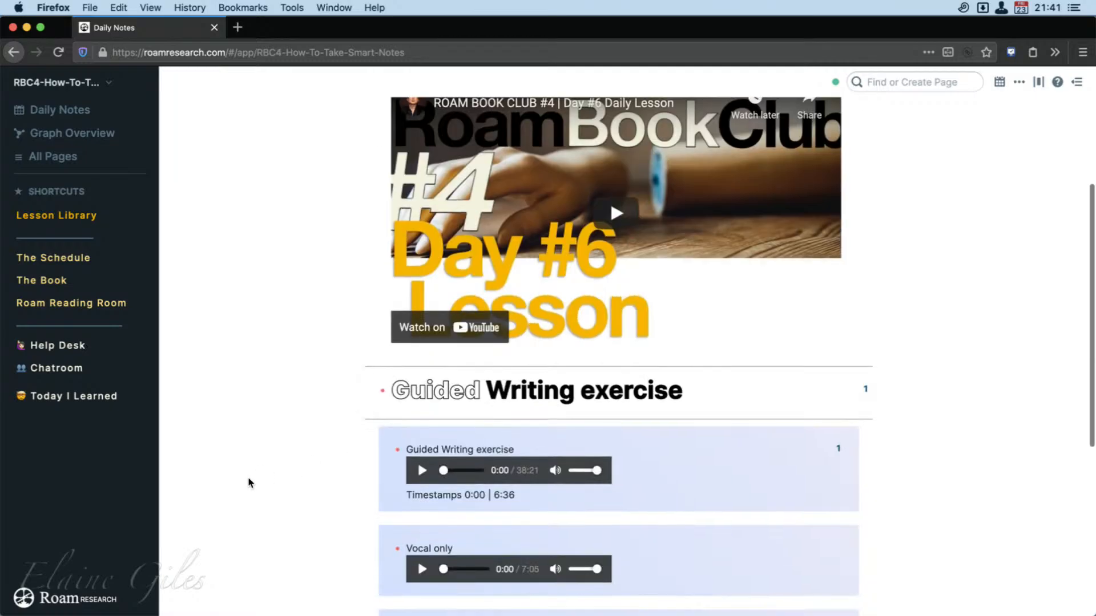
{"action": "scroll", "coordinate": [249, 483], "scroll_direction": "down", "scroll_amount": 2}
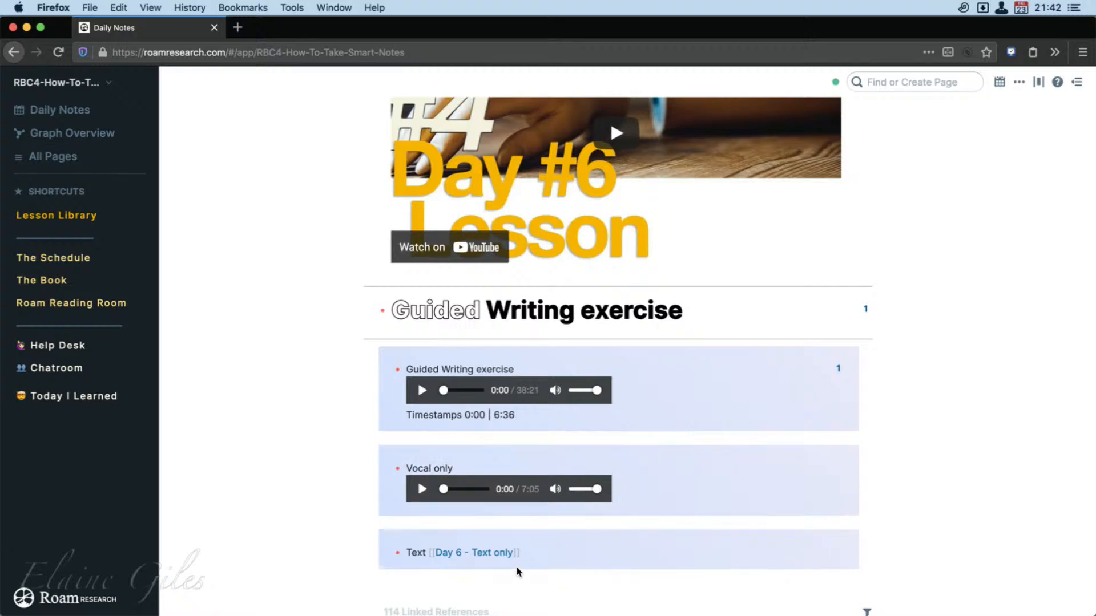
Open the Day 6 - Text only page, read through its writing prompts and return to the daily notes.
{"action": "left_click", "coordinate": [491, 551]}
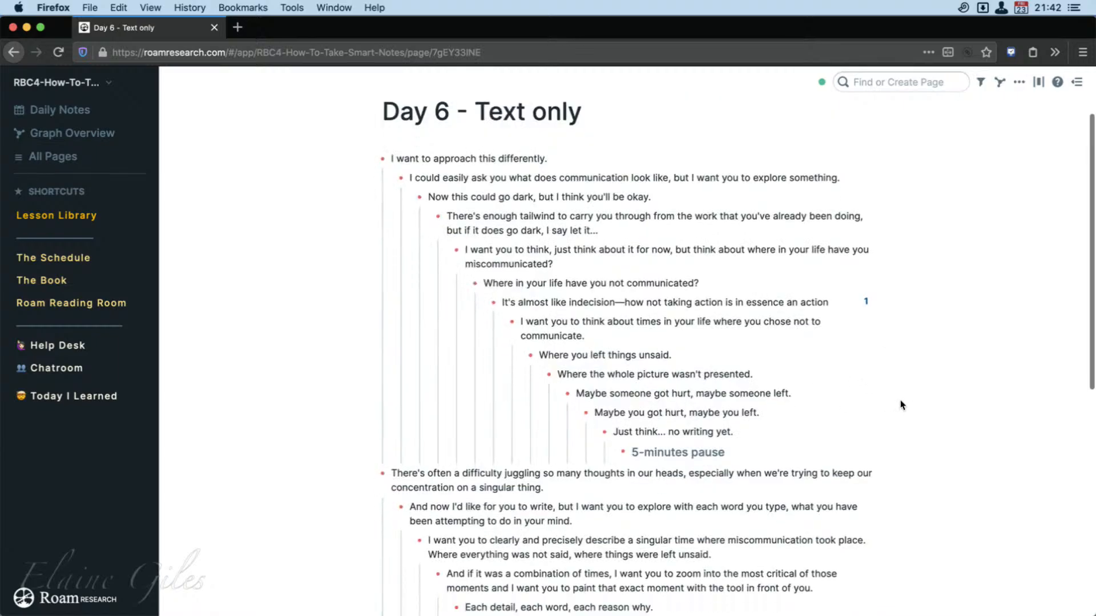
{"action": "scroll", "coordinate": [900, 405], "scroll_direction": "down", "scroll_amount": 5}
{"action": "scroll", "coordinate": [901, 405], "scroll_direction": "down", "scroll_amount": 5}
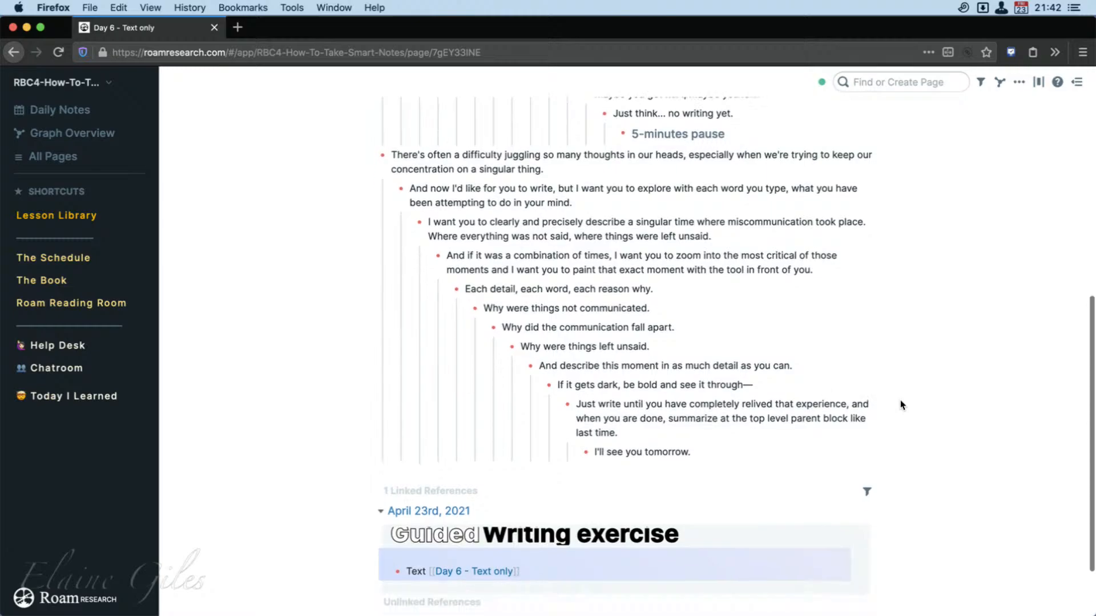
{"action": "scroll", "coordinate": [900, 405], "scroll_direction": "up", "scroll_amount": 10}
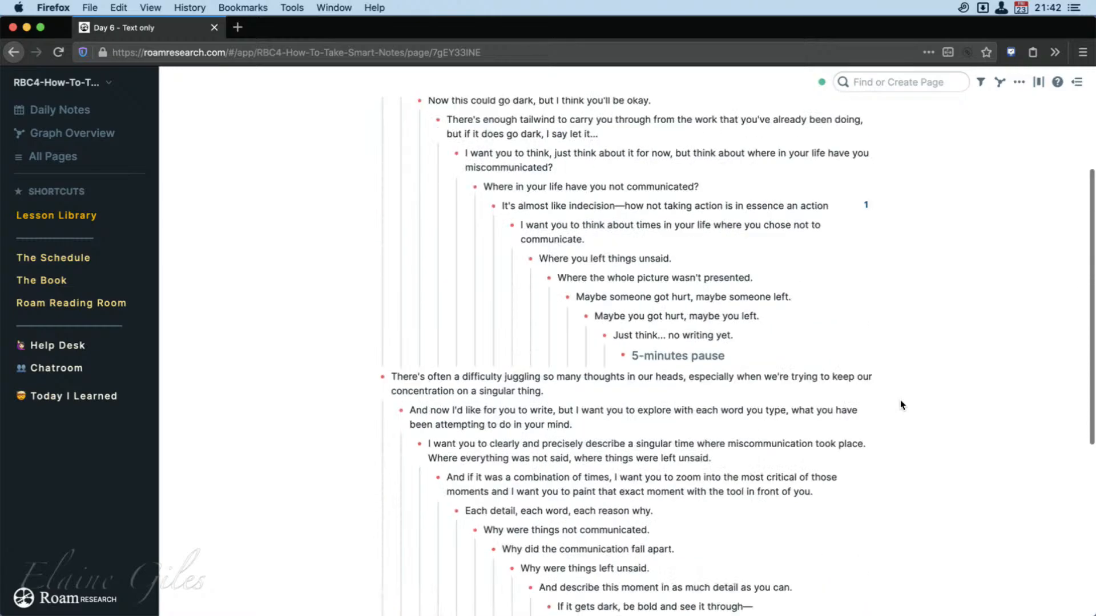
{"action": "left_click", "coordinate": [14, 52]}
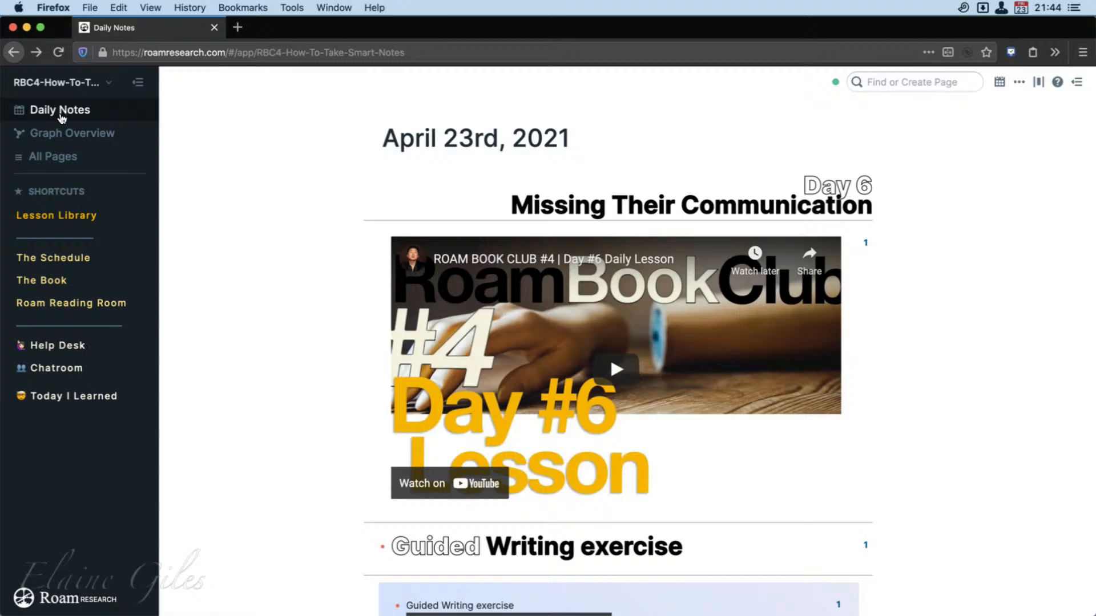
Browse the daily notes from April 23rd back to April 18th, 2021, examining each day's lesson down to the Day 1 session links.
{"action": "scroll", "coordinate": [296, 304], "scroll_direction": "down", "scroll_amount": 10}
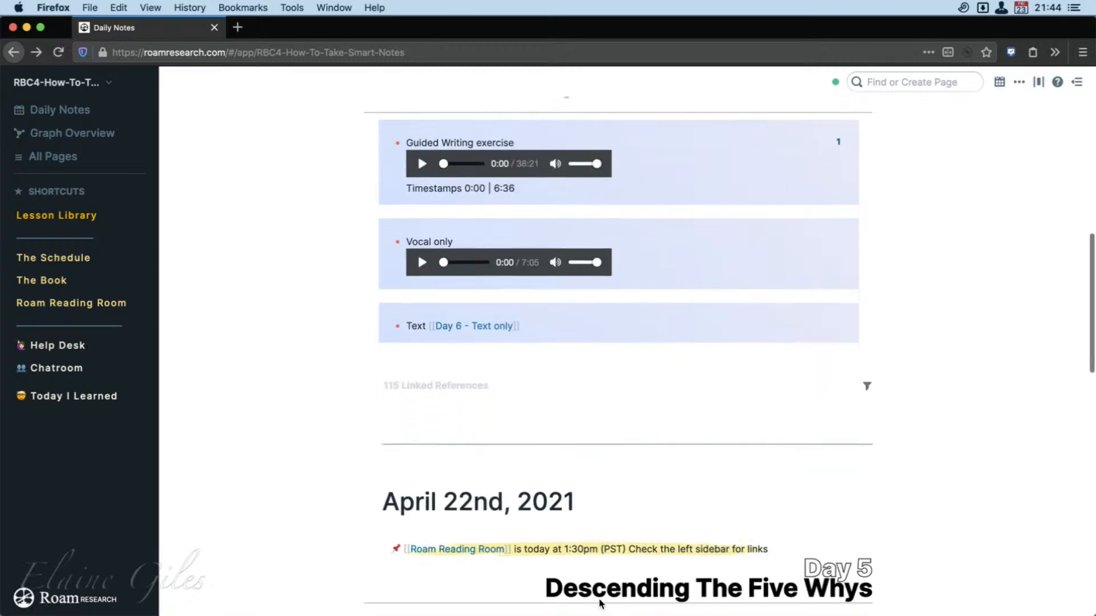
{"action": "scroll", "coordinate": [599, 605], "scroll_direction": "down", "scroll_amount": 6}
{"action": "scroll", "coordinate": [600, 600], "scroll_direction": "up", "scroll_amount": 5}
{"action": "scroll", "coordinate": [600, 600], "scroll_direction": "up", "scroll_amount": 2}
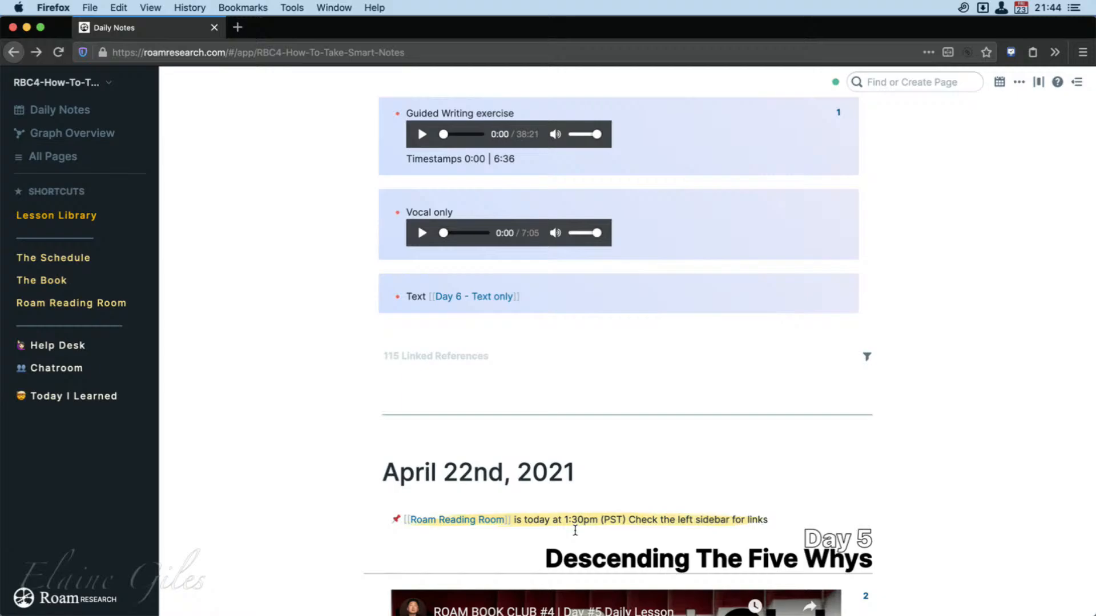
{"action": "scroll", "coordinate": [576, 529], "scroll_direction": "down", "scroll_amount": 10}
{"action": "scroll", "coordinate": [559, 530], "scroll_direction": "down", "scroll_amount": 8}
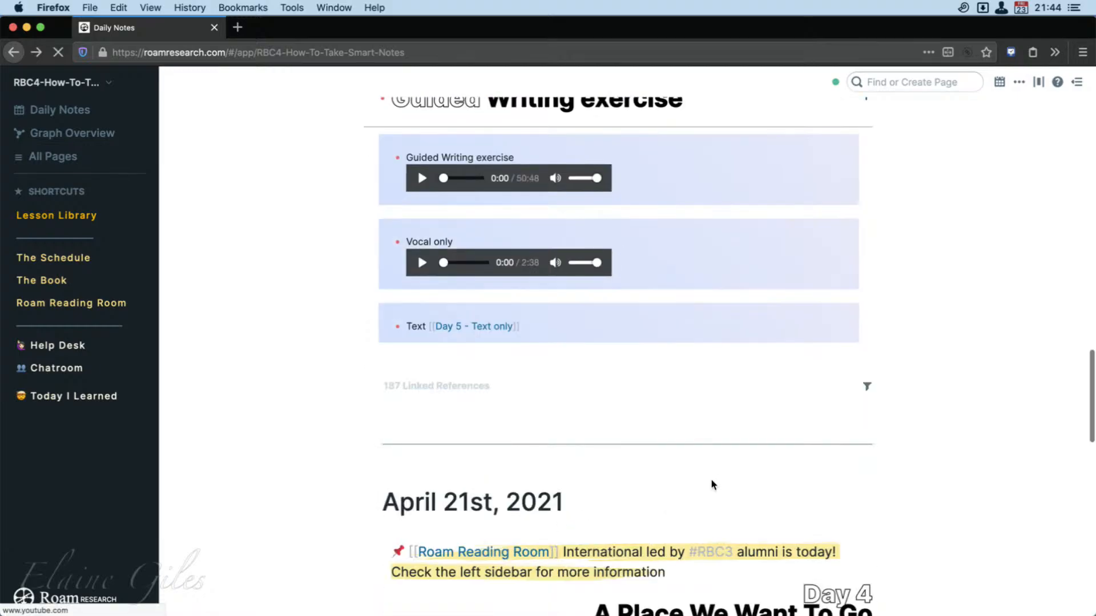
{"action": "scroll", "coordinate": [710, 482], "scroll_direction": "down", "scroll_amount": 5}
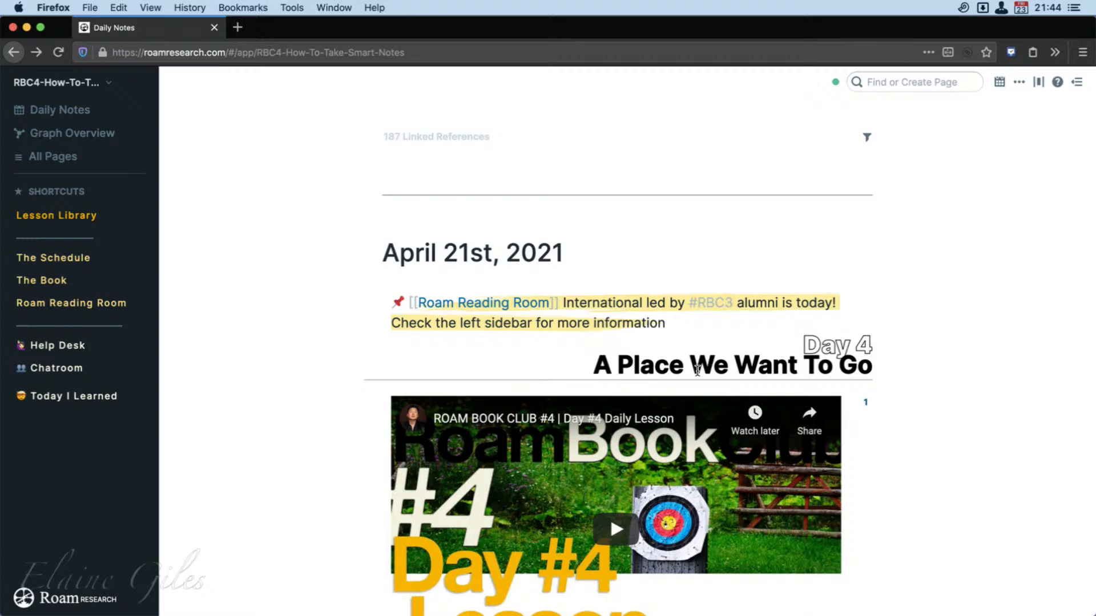
{"action": "scroll", "coordinate": [697, 370], "scroll_direction": "down", "scroll_amount": 10}
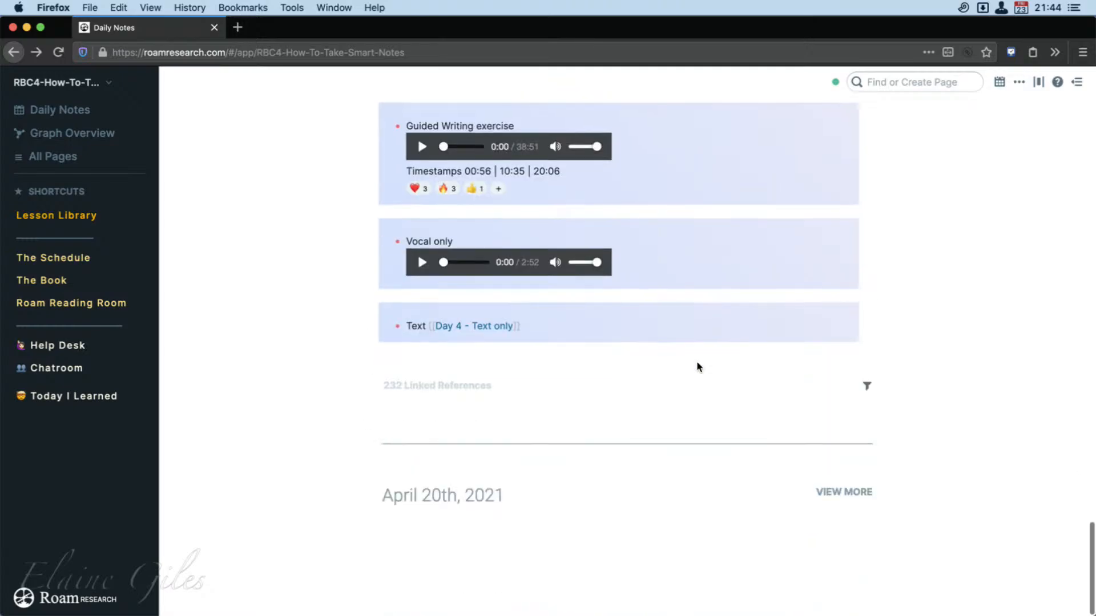
{"action": "scroll", "coordinate": [688, 602], "scroll_direction": "down", "scroll_amount": 7}
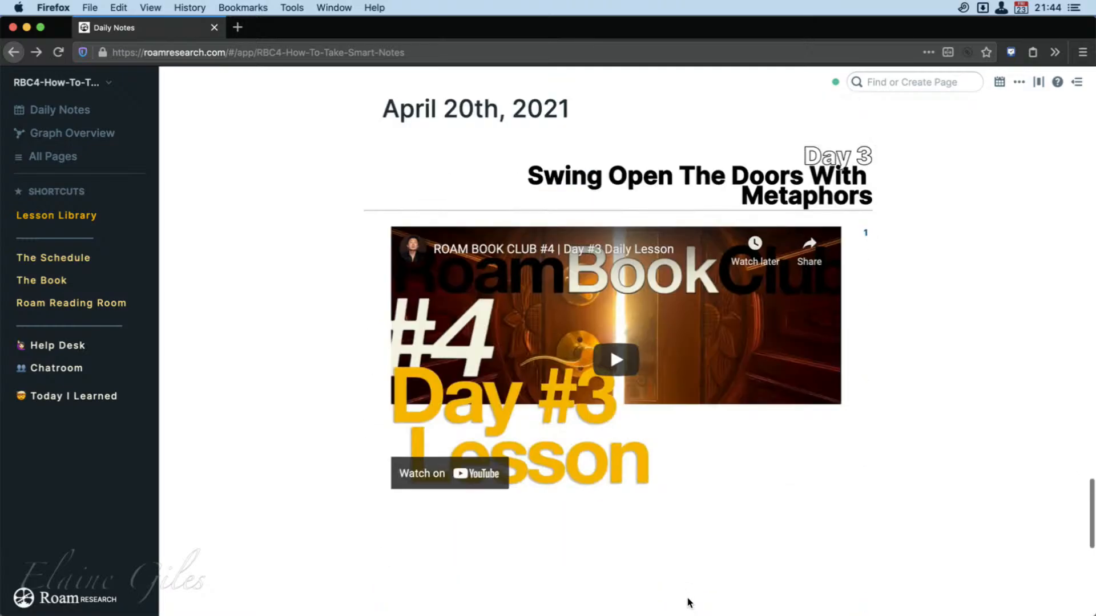
{"action": "scroll", "coordinate": [688, 602], "scroll_direction": "down", "scroll_amount": 8}
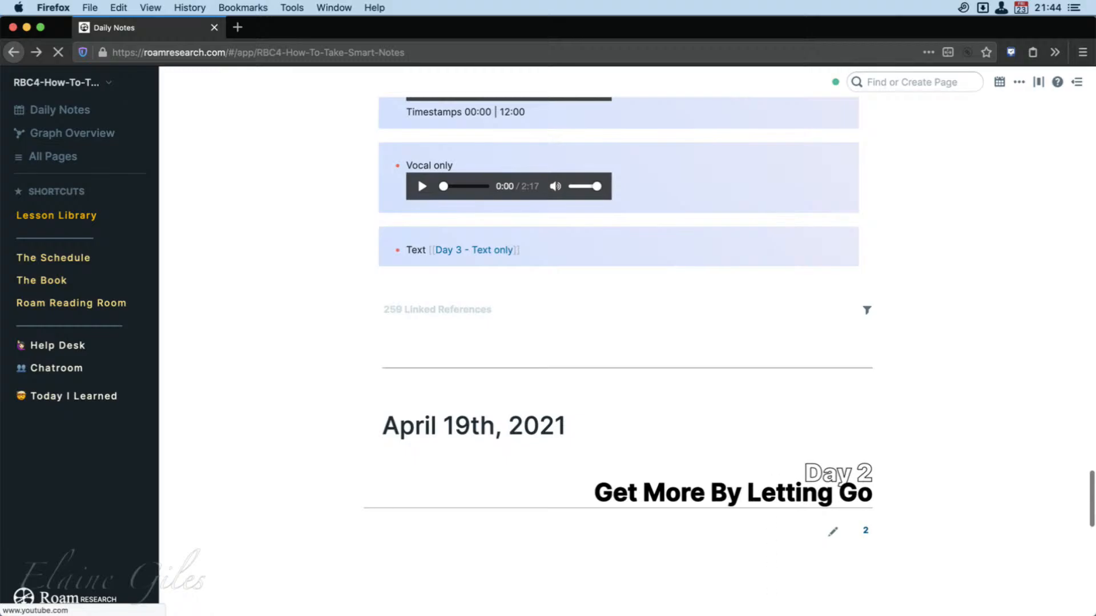
{"action": "scroll", "coordinate": [770, 608], "scroll_direction": "down", "scroll_amount": 10}
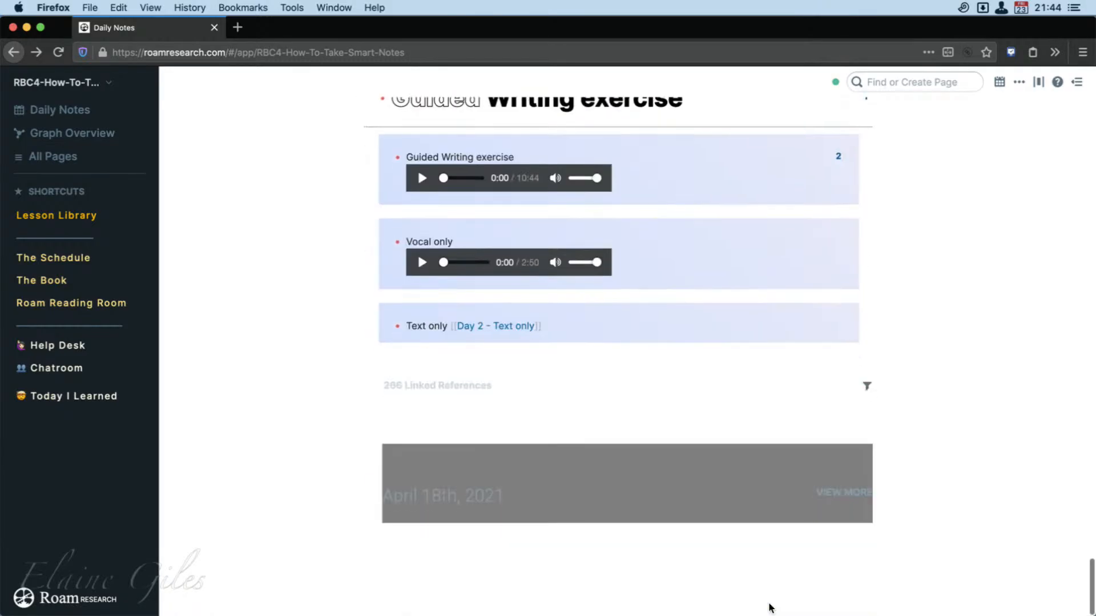
{"action": "scroll", "coordinate": [789, 403], "scroll_direction": "down", "scroll_amount": 5}
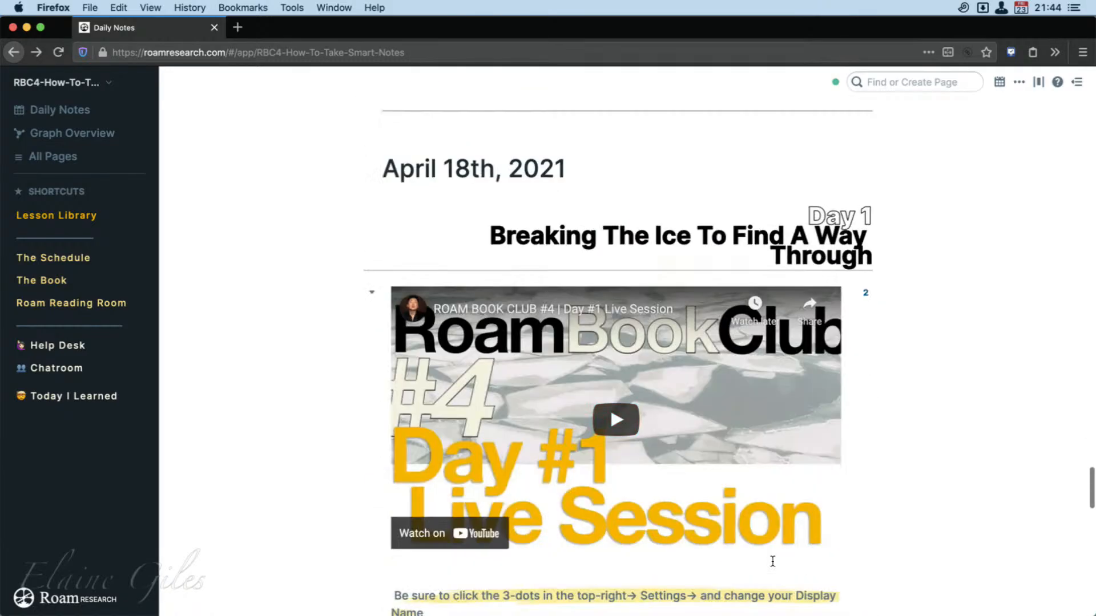
{"action": "scroll", "coordinate": [929, 556], "scroll_direction": "down", "scroll_amount": 1}
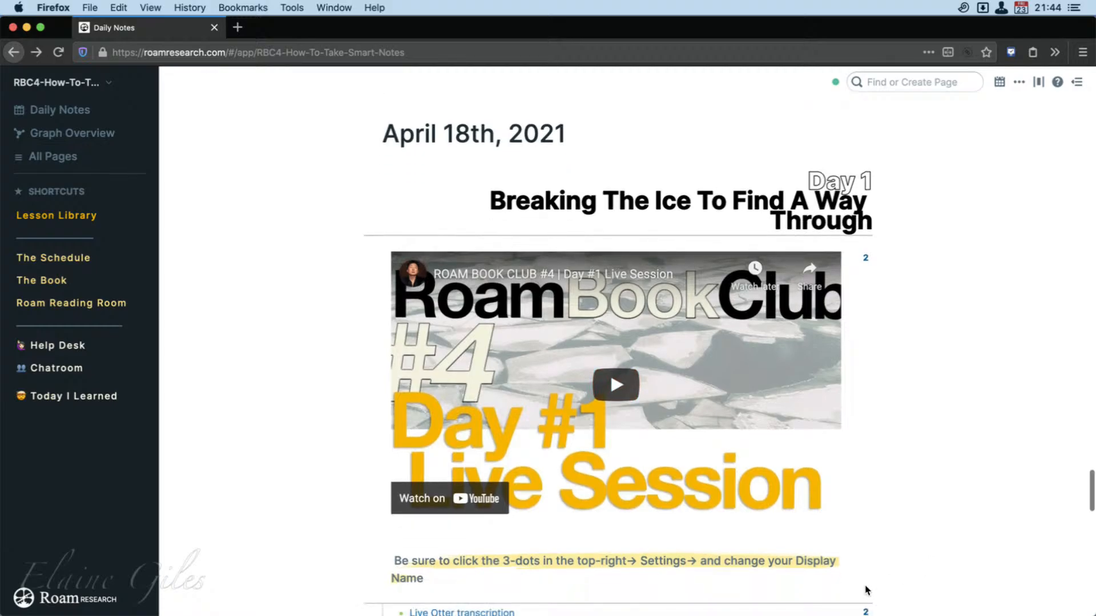
{"action": "scroll", "coordinate": [562, 579], "scroll_direction": "down", "scroll_amount": 2}
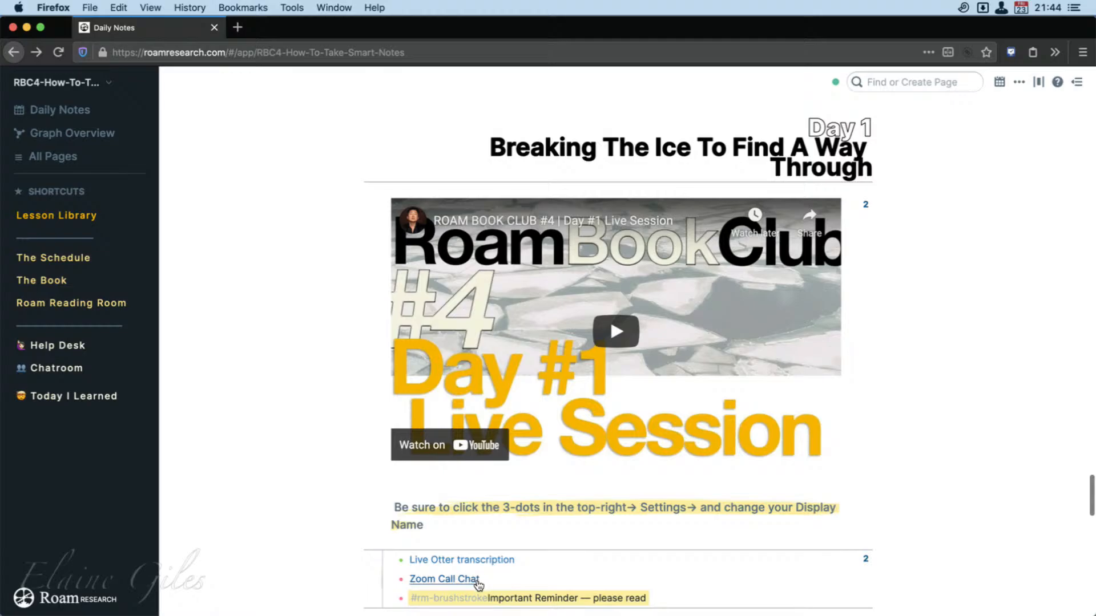
{"action": "mouse_move", "coordinate": [479, 586]}
Return to the April 23rd daily note and look at the Day 5 lesson in the preceding day's note.
{"action": "scroll", "coordinate": [802, 566], "scroll_direction": "up", "scroll_amount": 8}
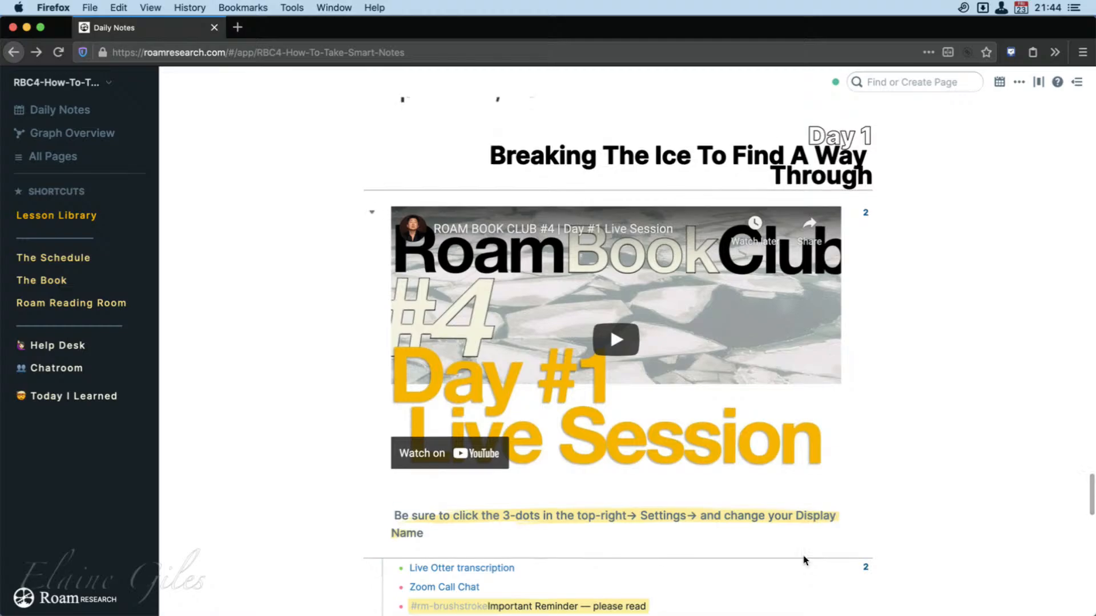
{"action": "scroll", "coordinate": [803, 564], "scroll_direction": "up", "scroll_amount": 20}
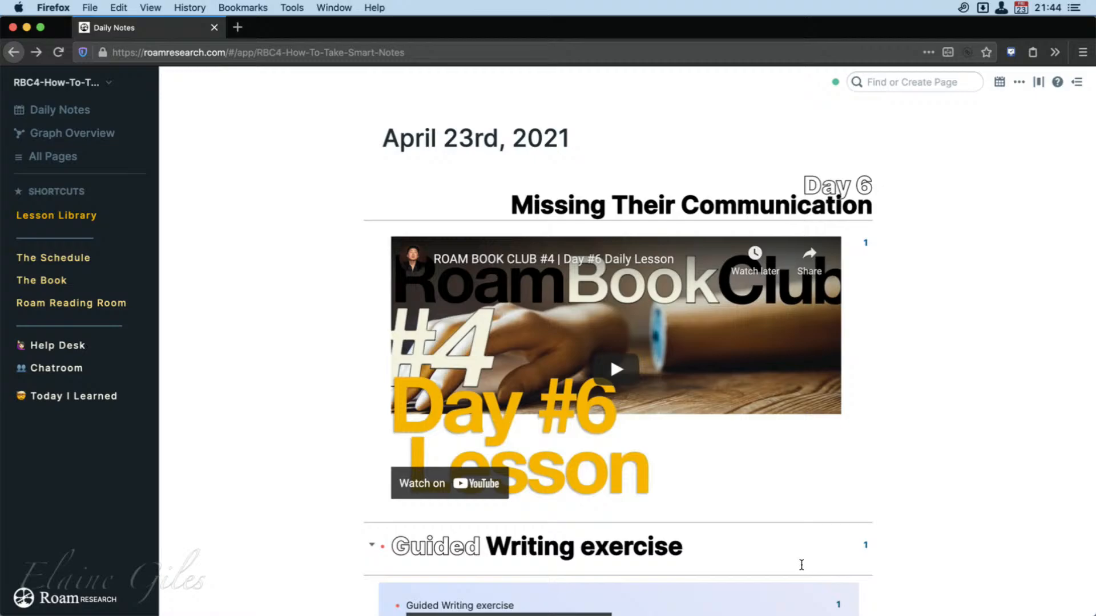
{"action": "scroll", "coordinate": [782, 491], "scroll_direction": "down", "scroll_amount": 6}
{"action": "scroll", "coordinate": [782, 491], "scroll_direction": "down", "scroll_amount": 15}
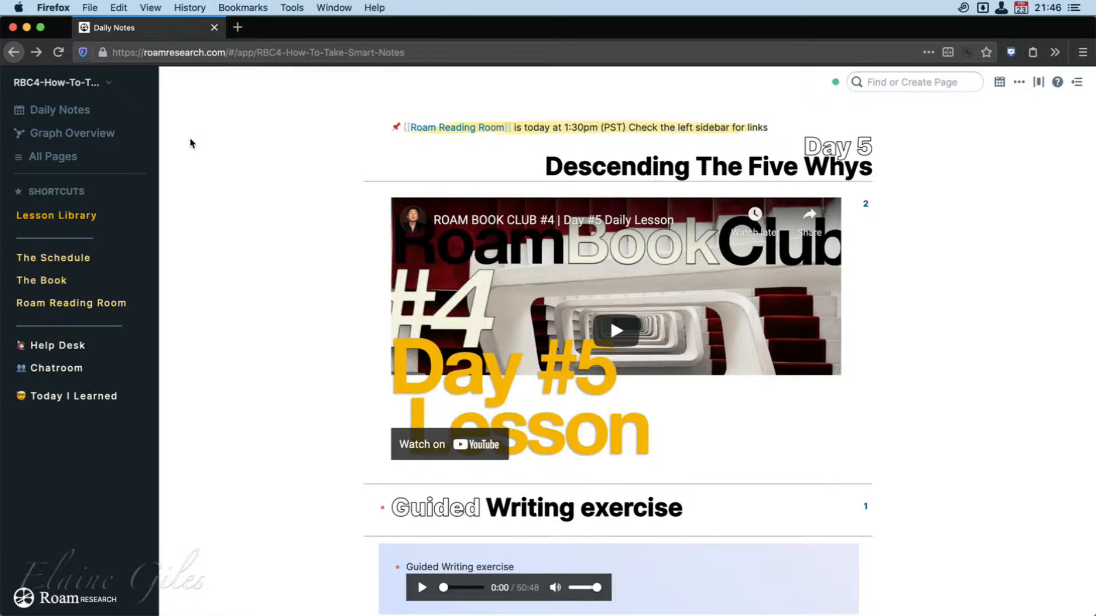
Open the graph overview of the RBC4 graph and zoom in until the page names under the nodes are readable.
{"action": "left_click", "coordinate": [104, 142]}
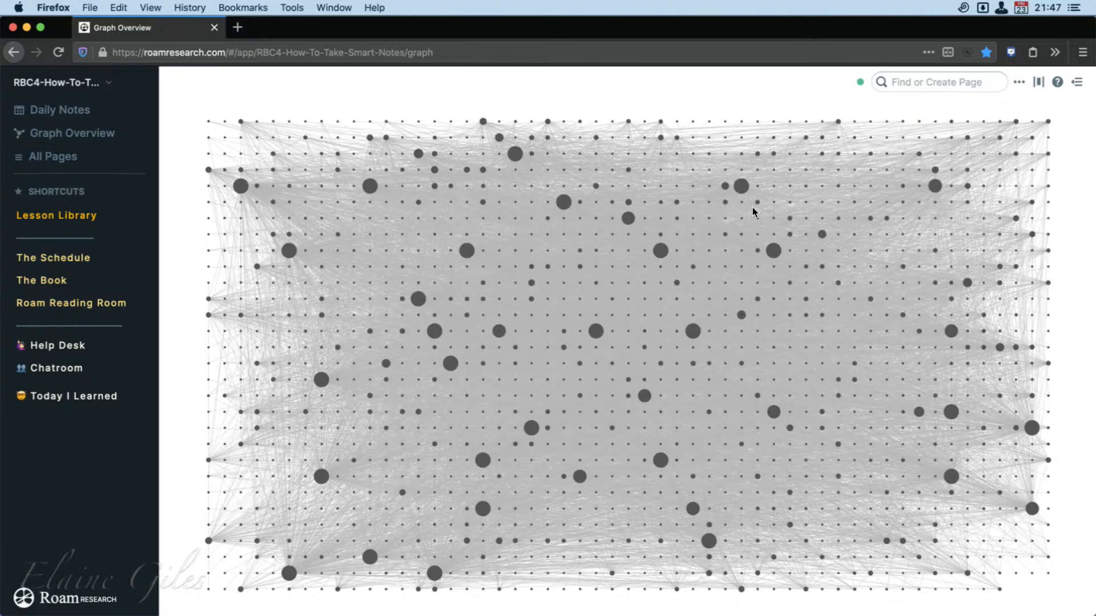
{"action": "scroll", "coordinate": [752, 212], "scroll_direction": "up", "scroll_amount": 3}
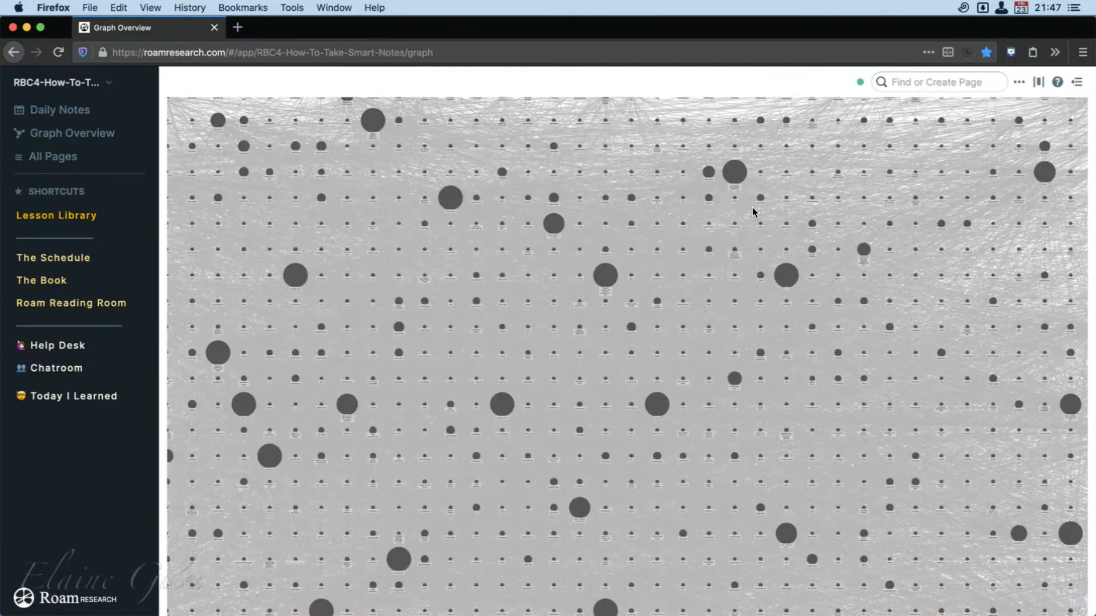
{"action": "scroll", "coordinate": [752, 211], "scroll_direction": "up", "scroll_amount": 3}
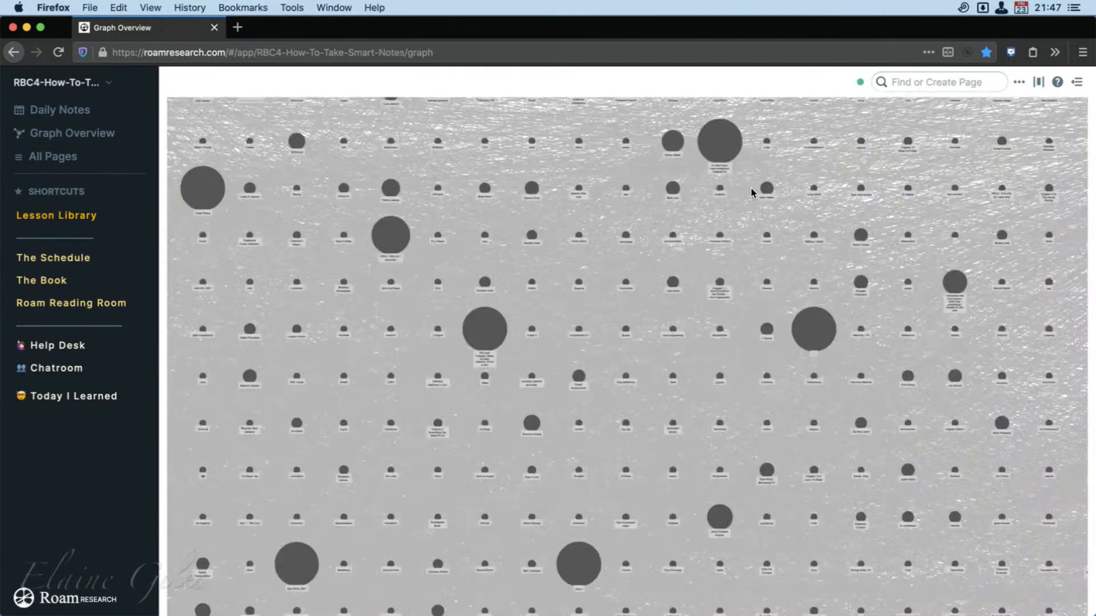
{"action": "scroll", "coordinate": [751, 192], "scroll_direction": "up", "scroll_amount": 3}
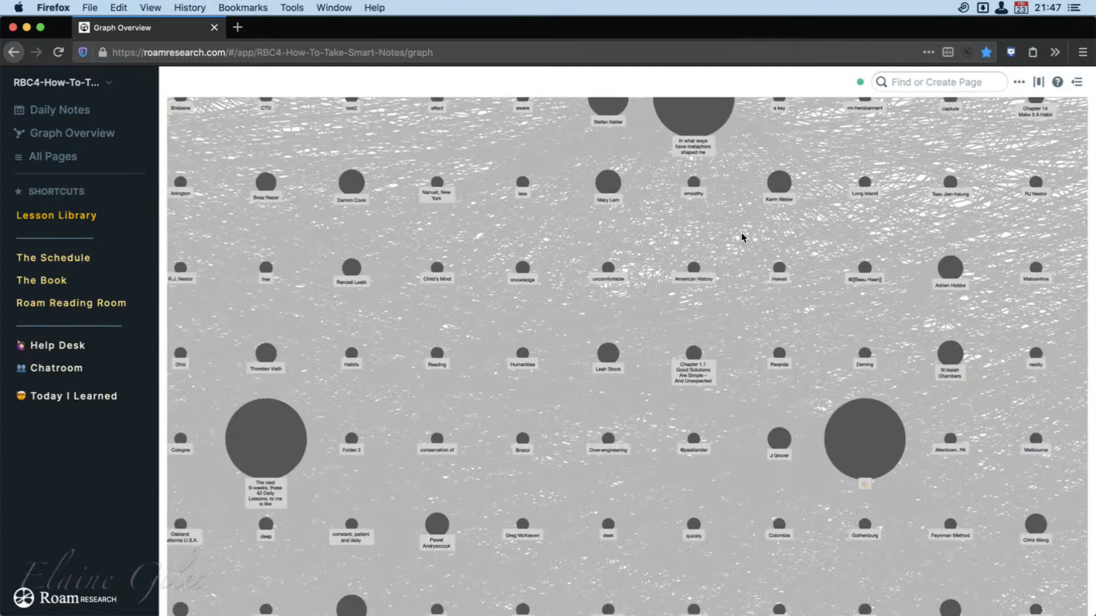
Highlight the connections of the "In what ways have metaphors shaped me" node and examine how they spread across the whole graph.
{"action": "scroll", "coordinate": [741, 237], "scroll_direction": "down", "scroll_amount": 2}
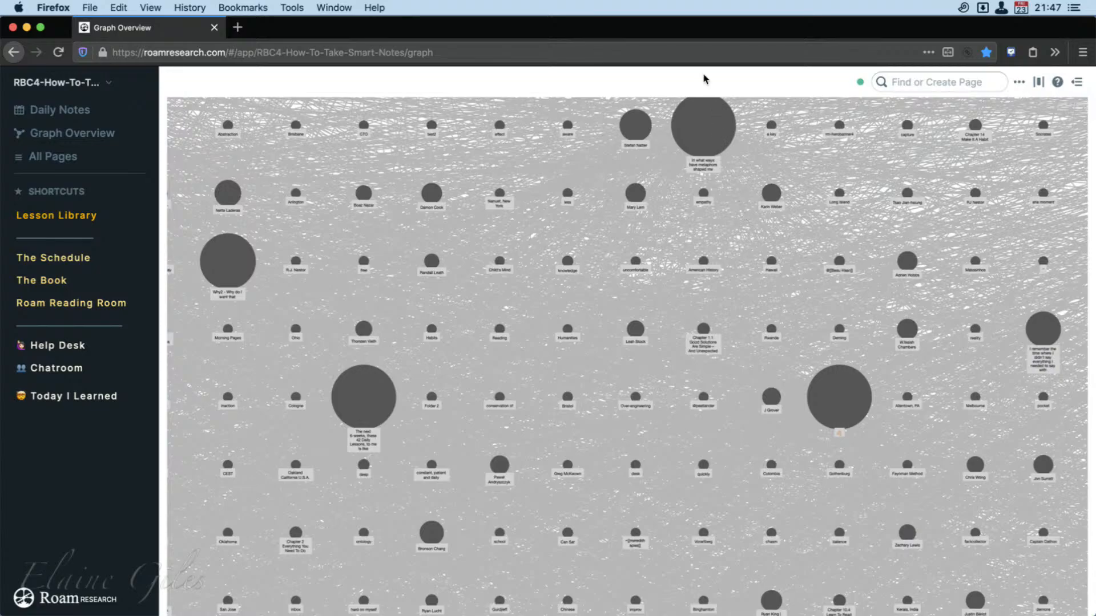
{"action": "left_click", "coordinate": [702, 130]}
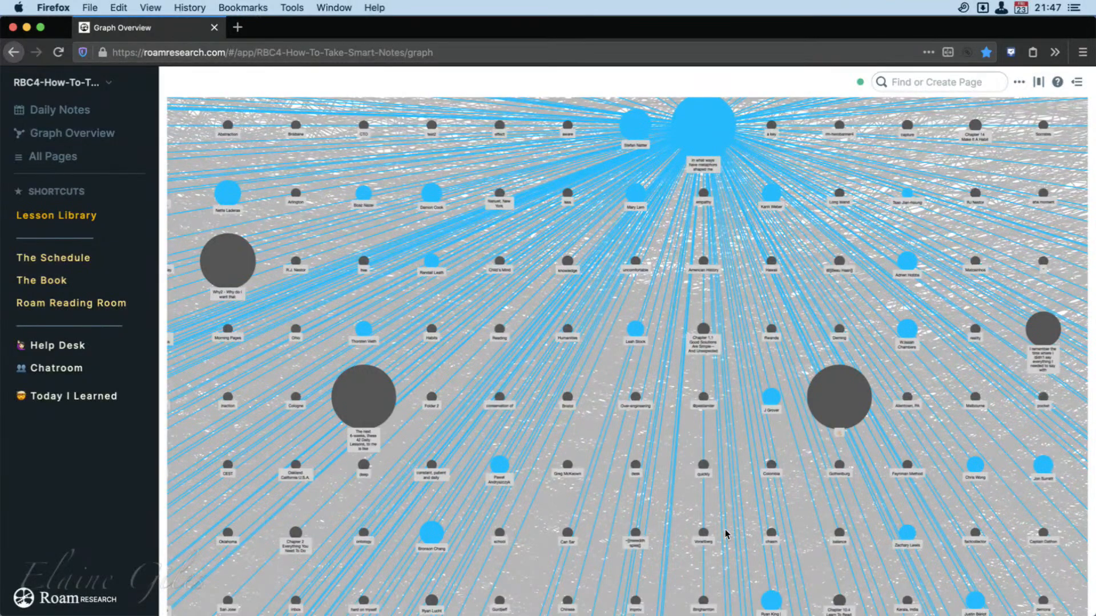
{"action": "scroll", "coordinate": [725, 534], "scroll_direction": "down", "scroll_amount": 5}
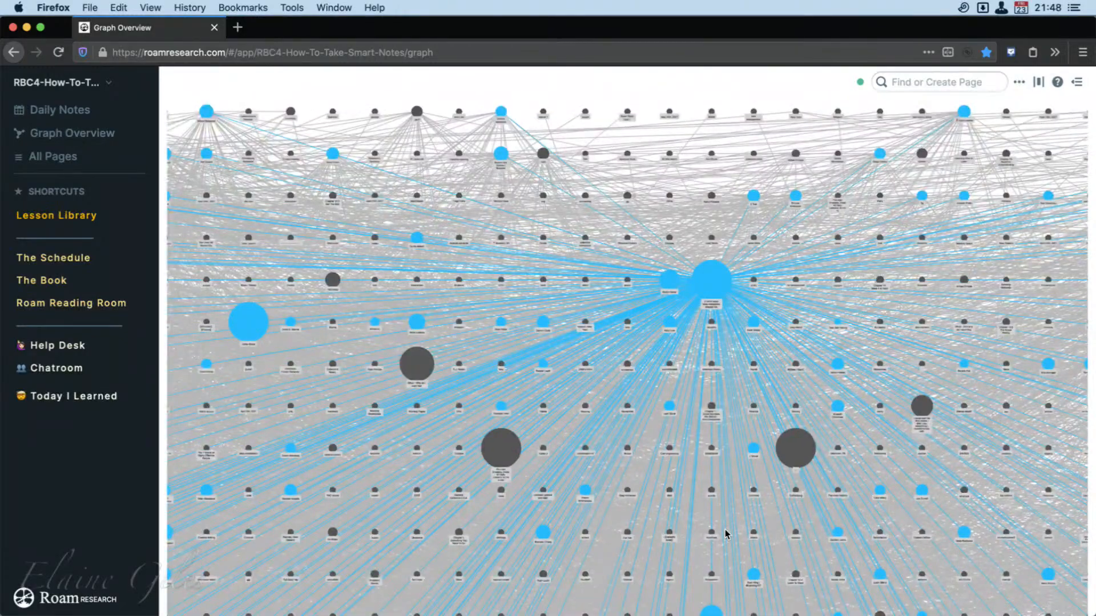
{"action": "scroll", "coordinate": [725, 534], "scroll_direction": "down", "scroll_amount": 2}
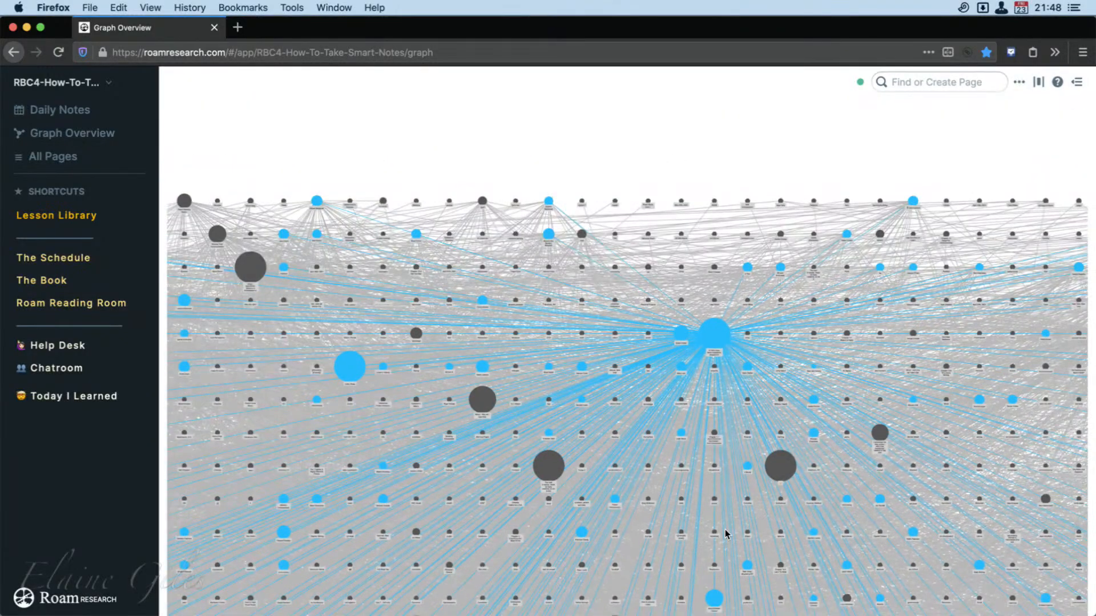
{"action": "scroll", "coordinate": [726, 534], "scroll_direction": "down", "scroll_amount": 1}
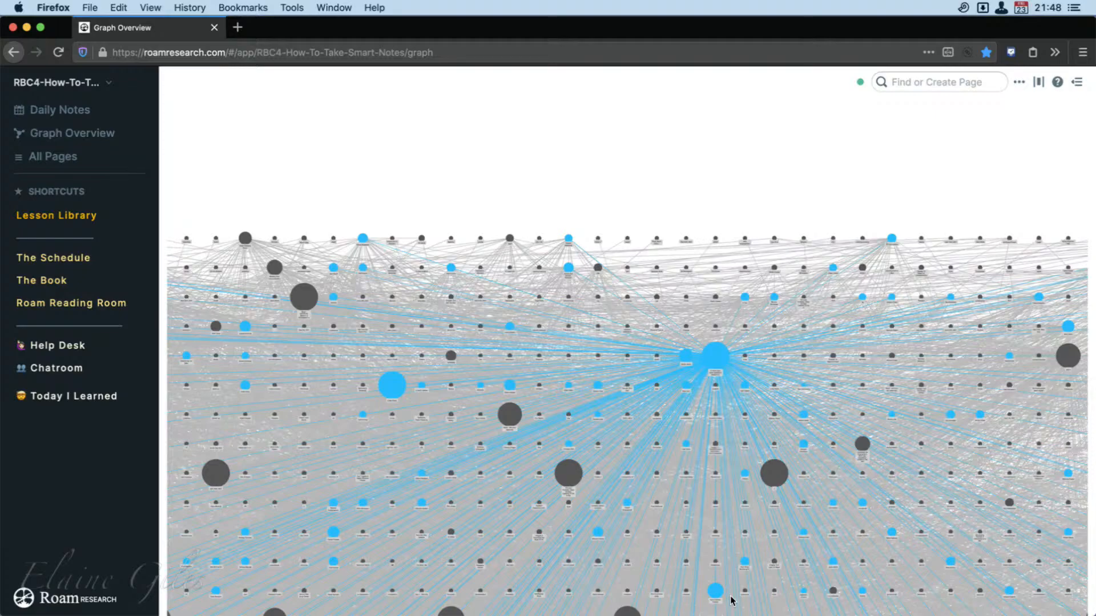
{"action": "scroll", "coordinate": [731, 599], "scroll_direction": "down", "scroll_amount": 3}
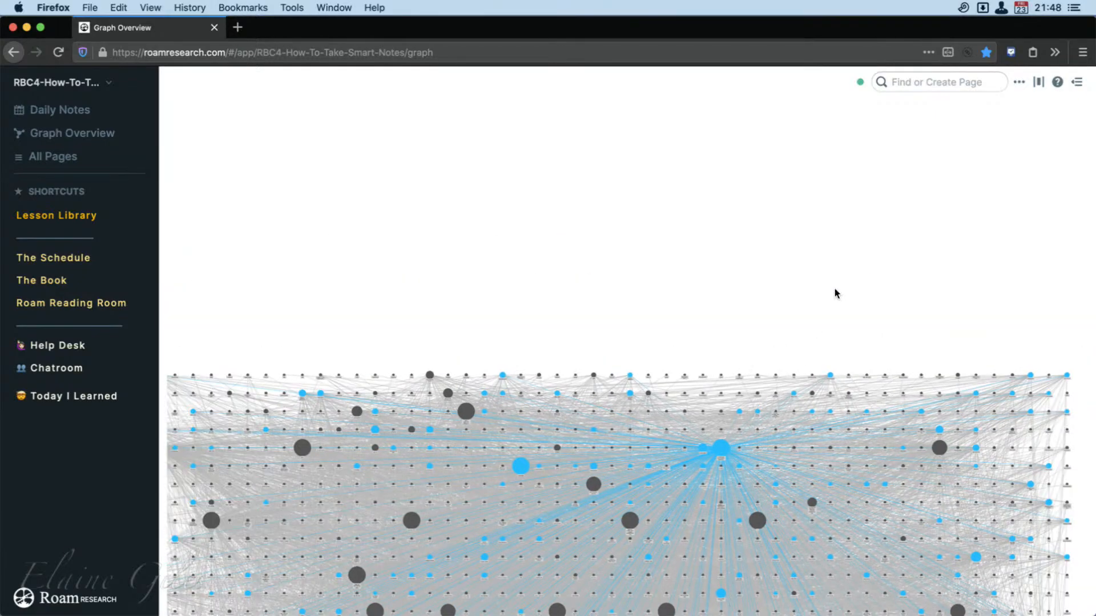
{"action": "scroll", "coordinate": [856, 259], "scroll_direction": "down", "scroll_amount": 1}
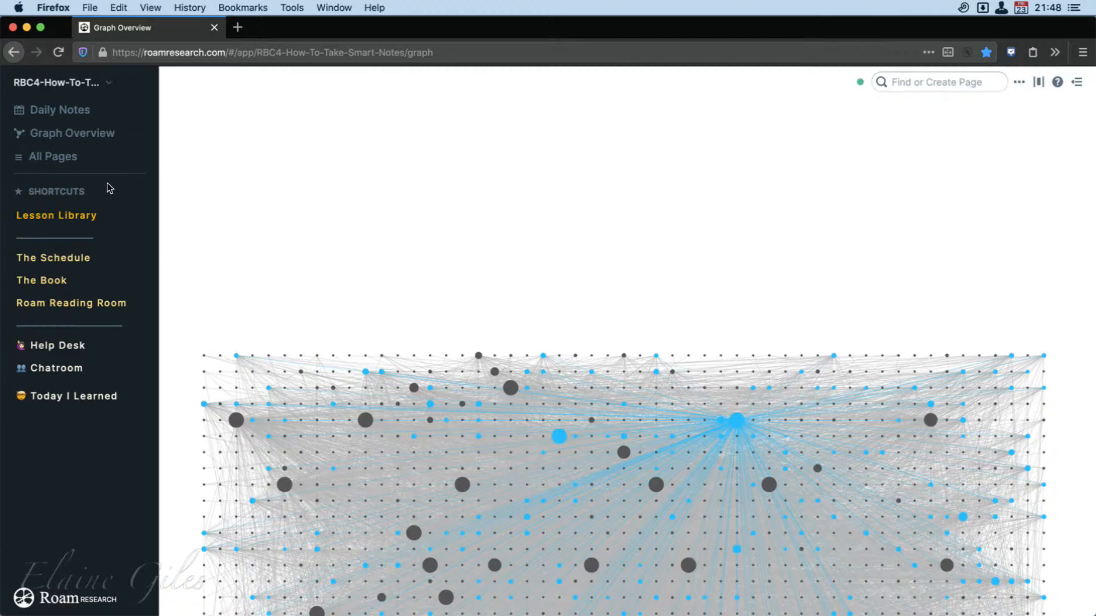
Reload the graph overview to clear the highlighting and examine the sparsely linked nodes along the graph's outer edge.
{"action": "left_click", "coordinate": [49, 110]}
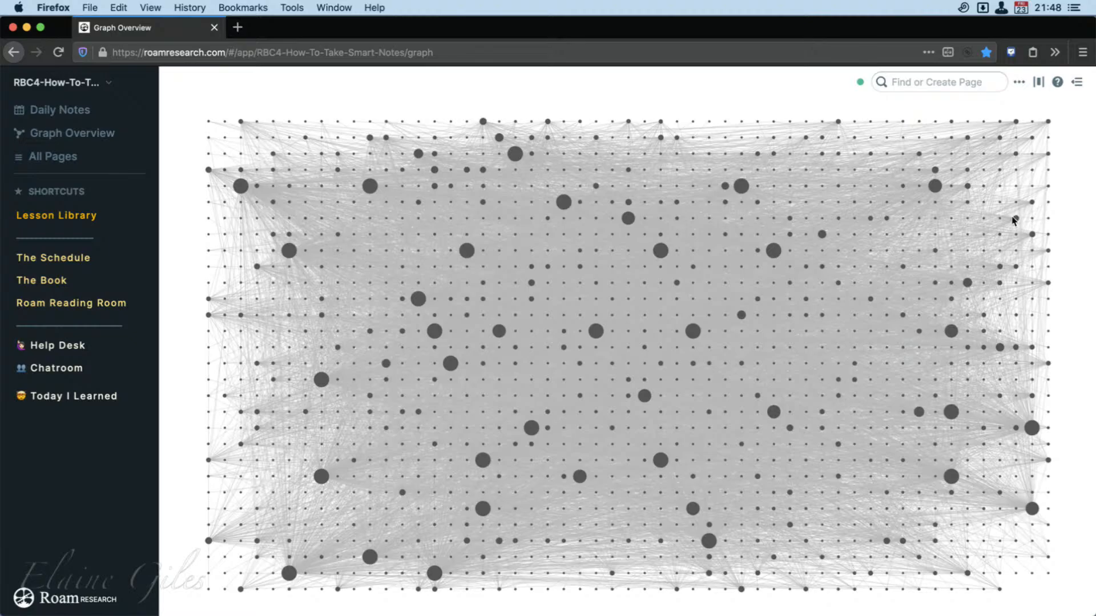
{"action": "scroll", "coordinate": [973, 209], "scroll_direction": "up", "scroll_amount": 5}
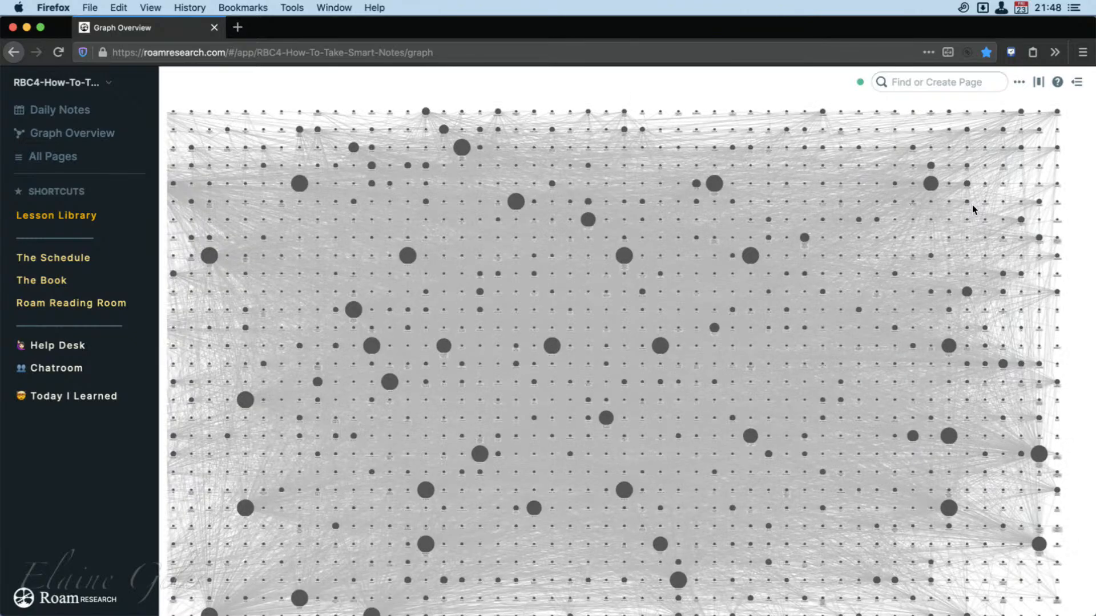
{"action": "scroll", "coordinate": [973, 208], "scroll_direction": "up", "scroll_amount": 3}
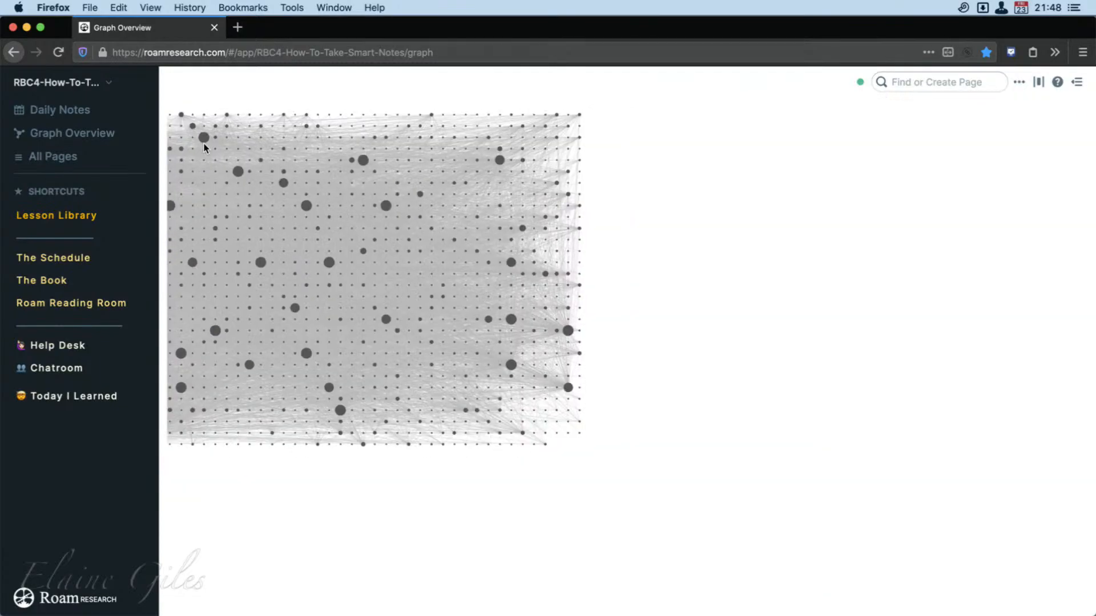
{"action": "scroll", "coordinate": [587, 181], "scroll_direction": "up", "scroll_amount": 10}
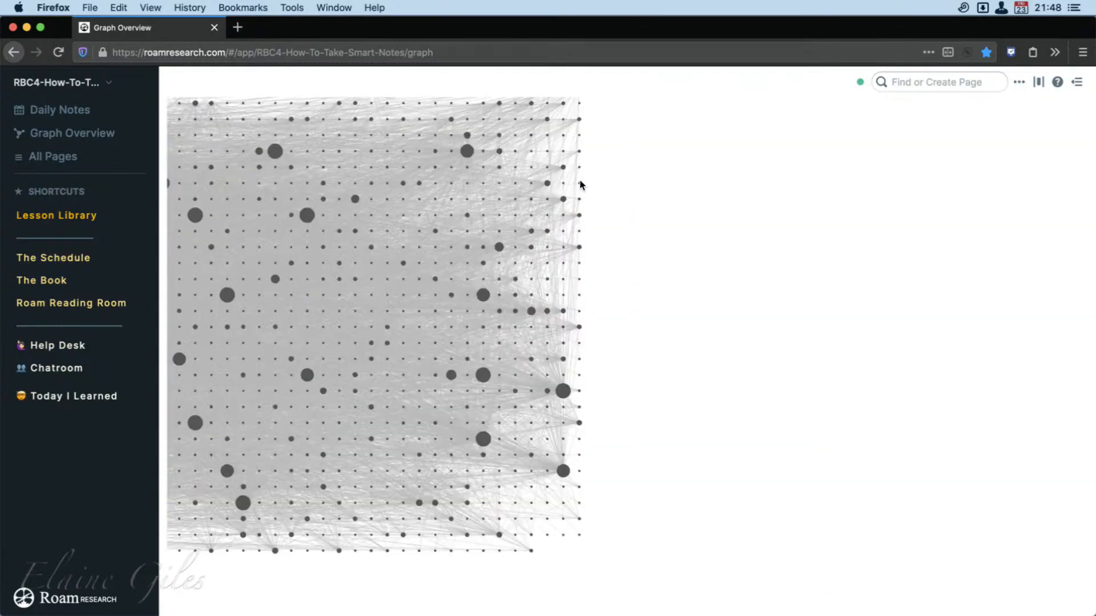
{"action": "scroll", "coordinate": [580, 182], "scroll_direction": "down", "scroll_amount": 10}
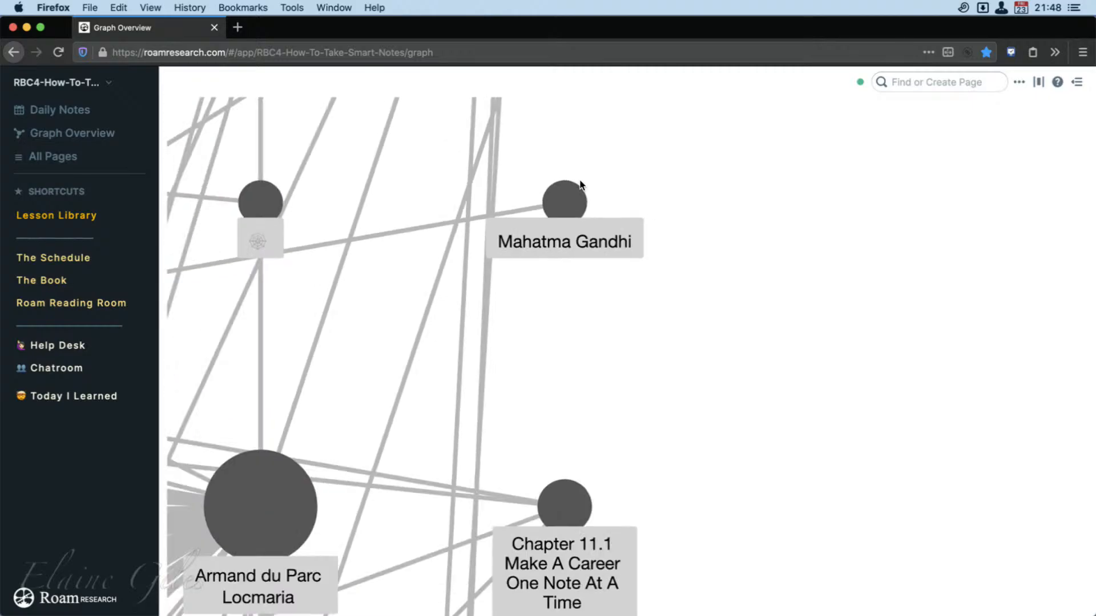
{"action": "scroll", "coordinate": [580, 183], "scroll_direction": "down", "scroll_amount": 3}
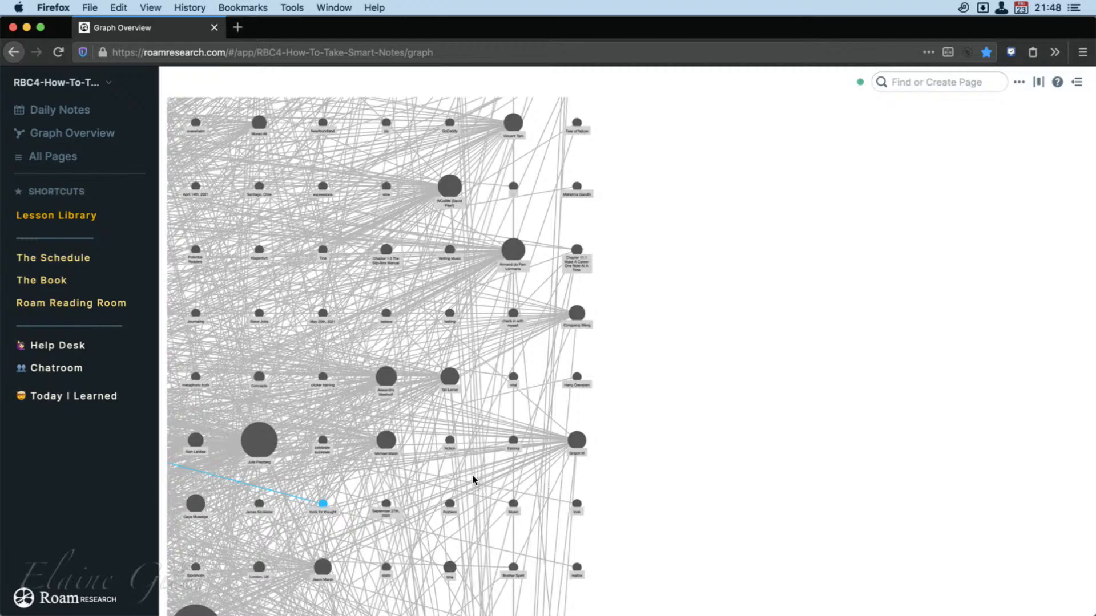
{"action": "scroll", "coordinate": [305, 442], "scroll_direction": "down", "scroll_amount": 10}
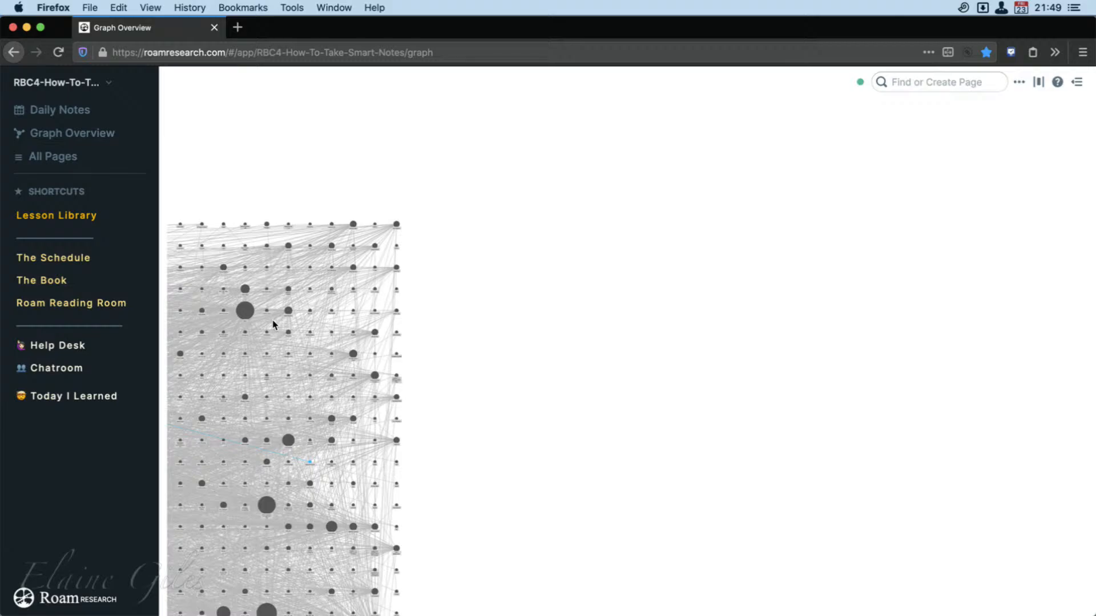
Reset the graph overview, then open the list of all pages and browse the recently updated entries with their word counts and mentions.
{"action": "left_click", "coordinate": [93, 111]}
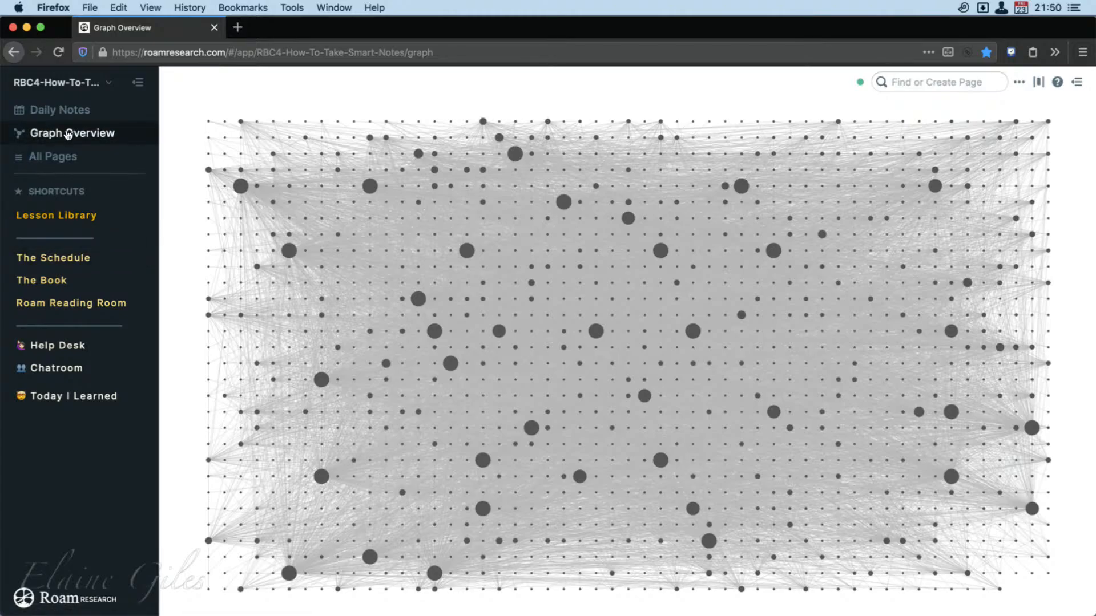
{"action": "left_click", "coordinate": [66, 158]}
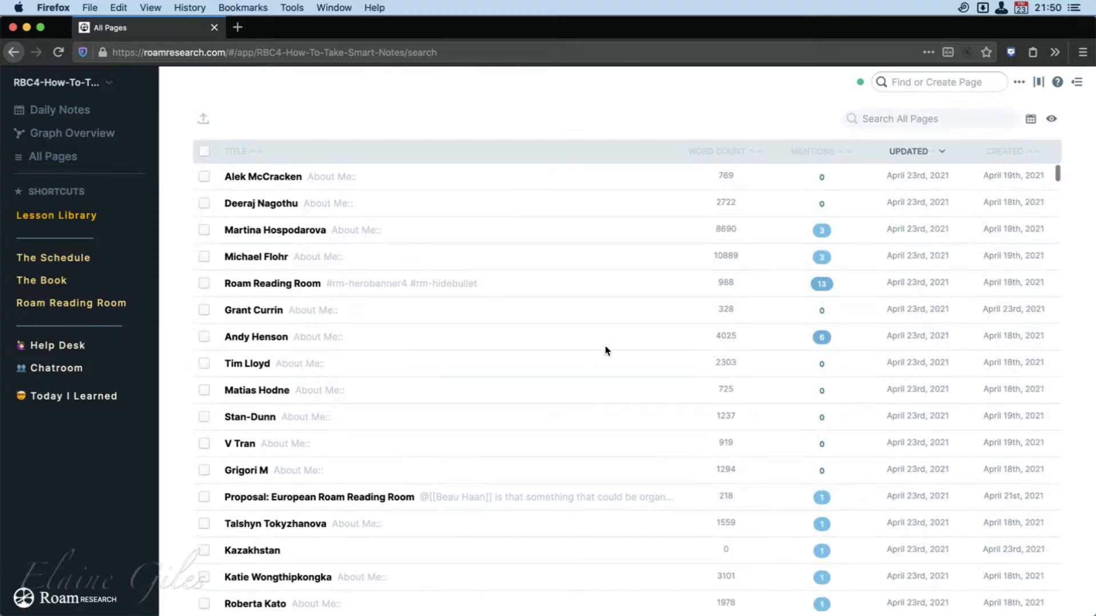
{"action": "scroll", "coordinate": [570, 271], "scroll_direction": "down", "scroll_amount": 20}
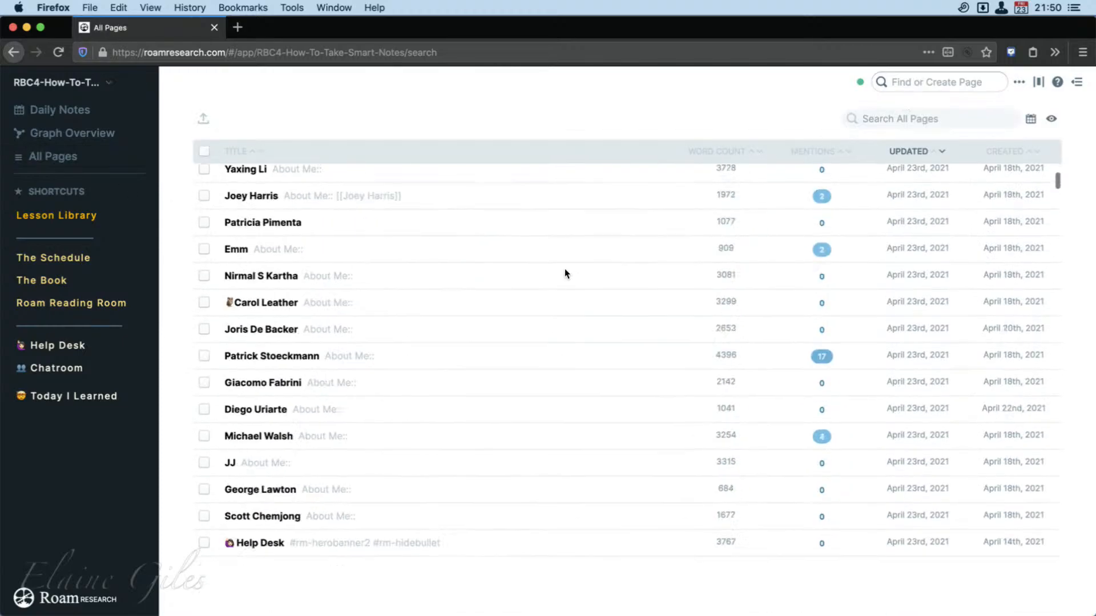
{"action": "scroll", "coordinate": [403, 213], "scroll_direction": "up", "scroll_amount": 8}
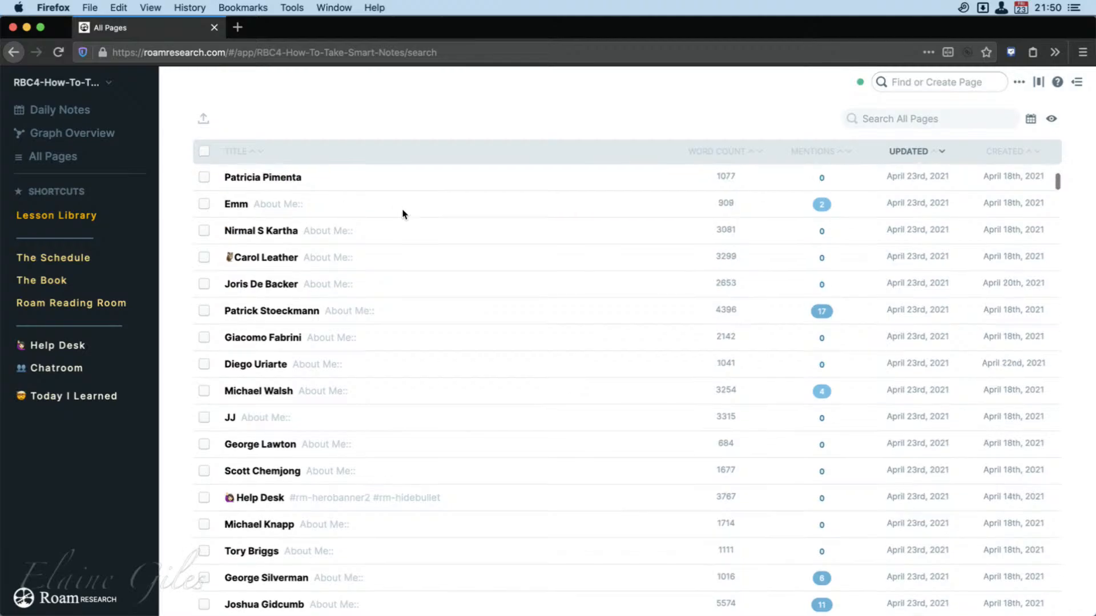
{"action": "scroll", "coordinate": [403, 213], "scroll_direction": "down", "scroll_amount": 10}
{"action": "scroll", "coordinate": [402, 214], "scroll_direction": "down", "scroll_amount": 15}
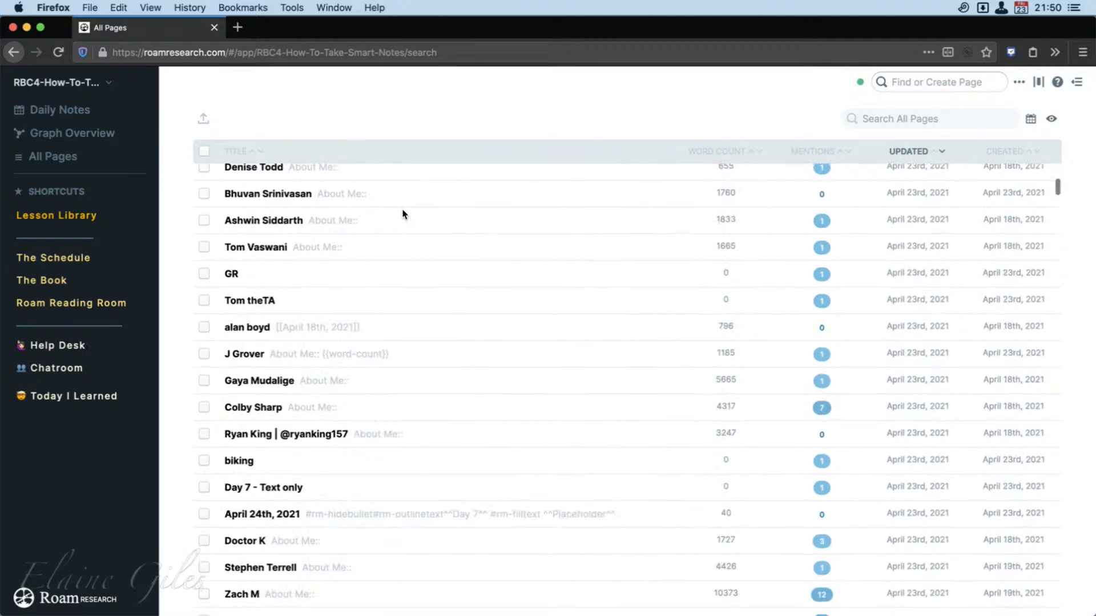
{"action": "scroll", "coordinate": [403, 214], "scroll_direction": "down", "scroll_amount": 1}
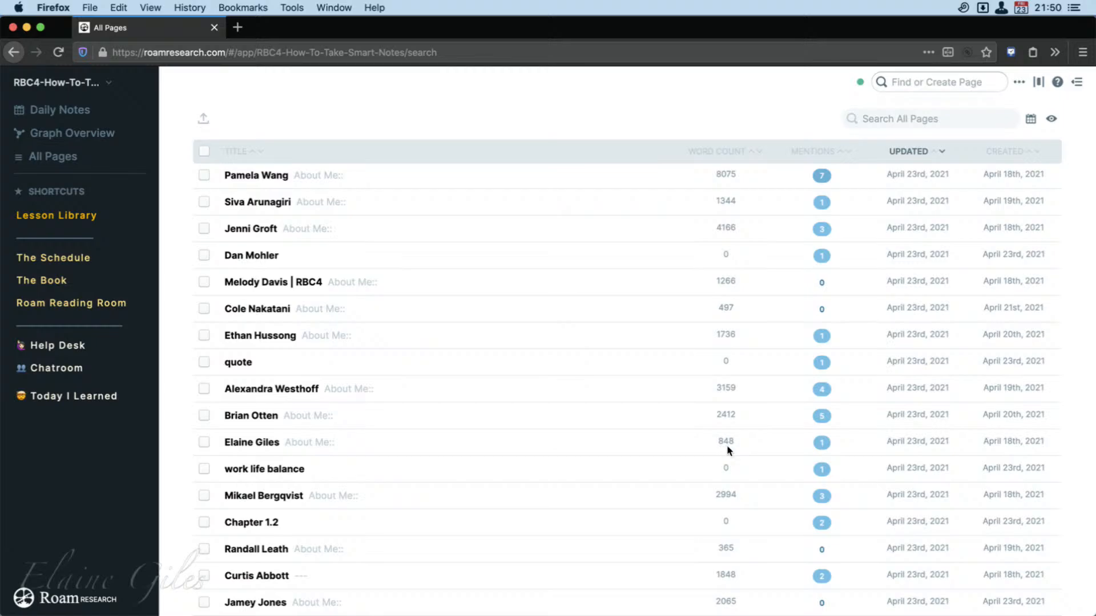
Open the member's own page with a word count of 848, view the linked references of its Manchester tag and return.
{"action": "left_click", "coordinate": [254, 443]}
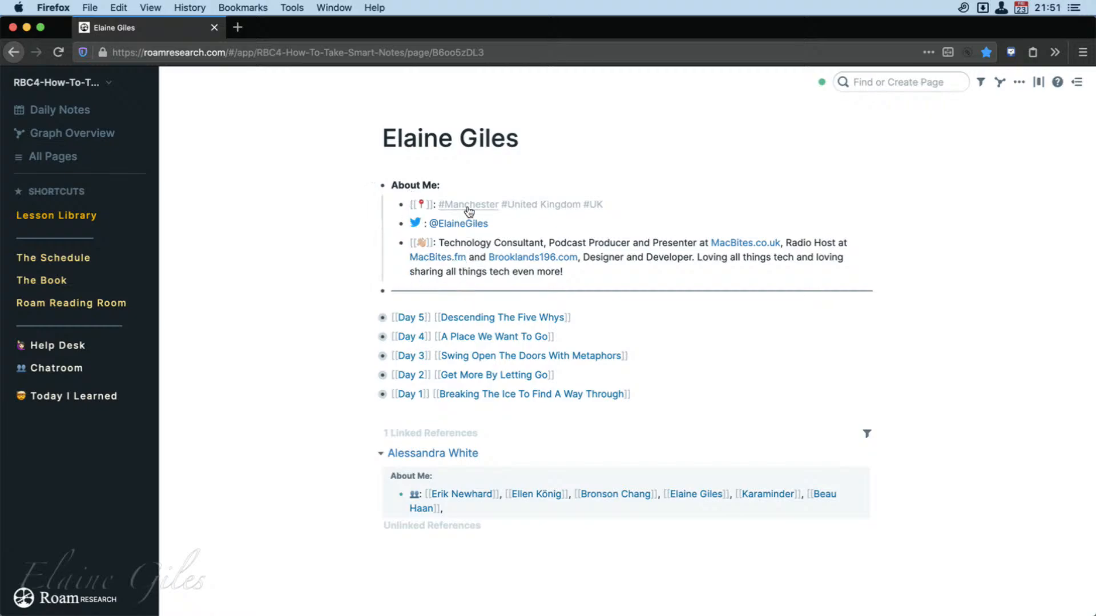
{"action": "left_click", "coordinate": [477, 209]}
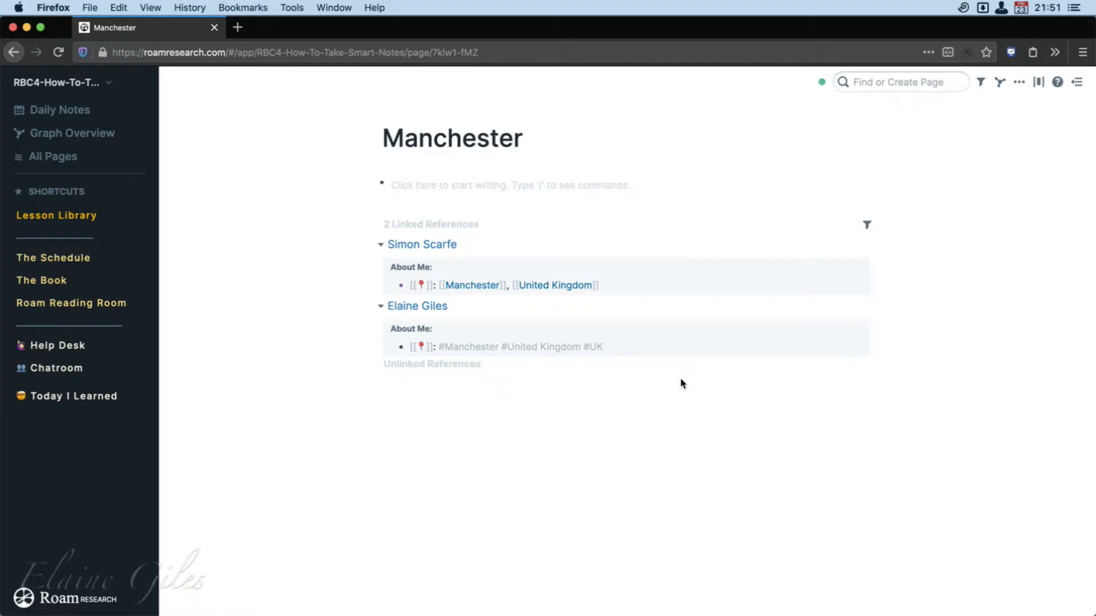
{"action": "left_click", "coordinate": [13, 52]}
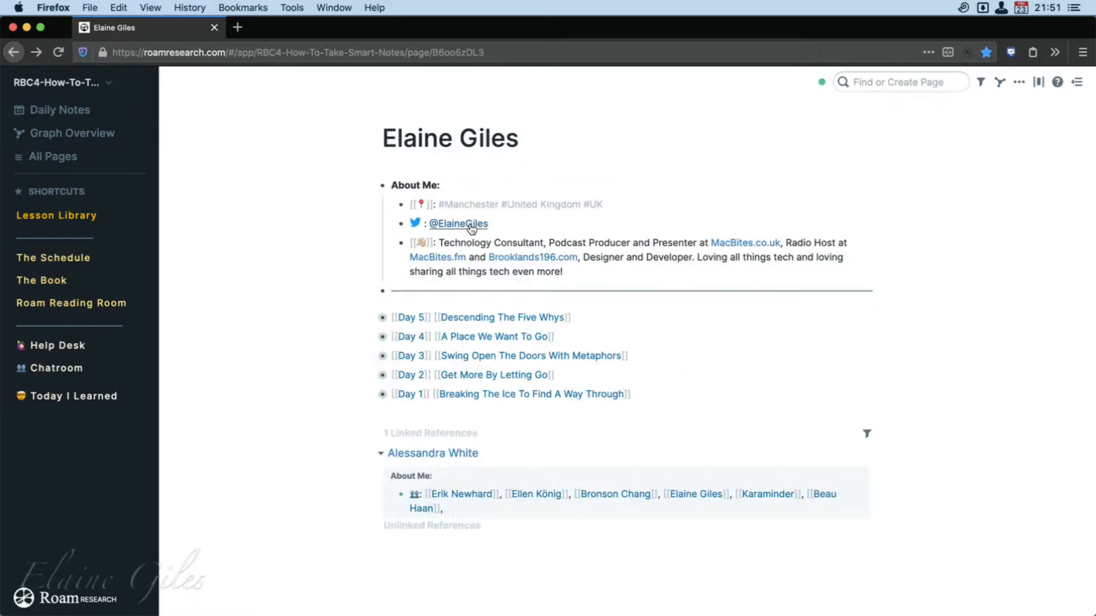
Follow the United Kingdom tag, look through its linked references and return to the member page.
{"action": "left_click", "coordinate": [538, 204]}
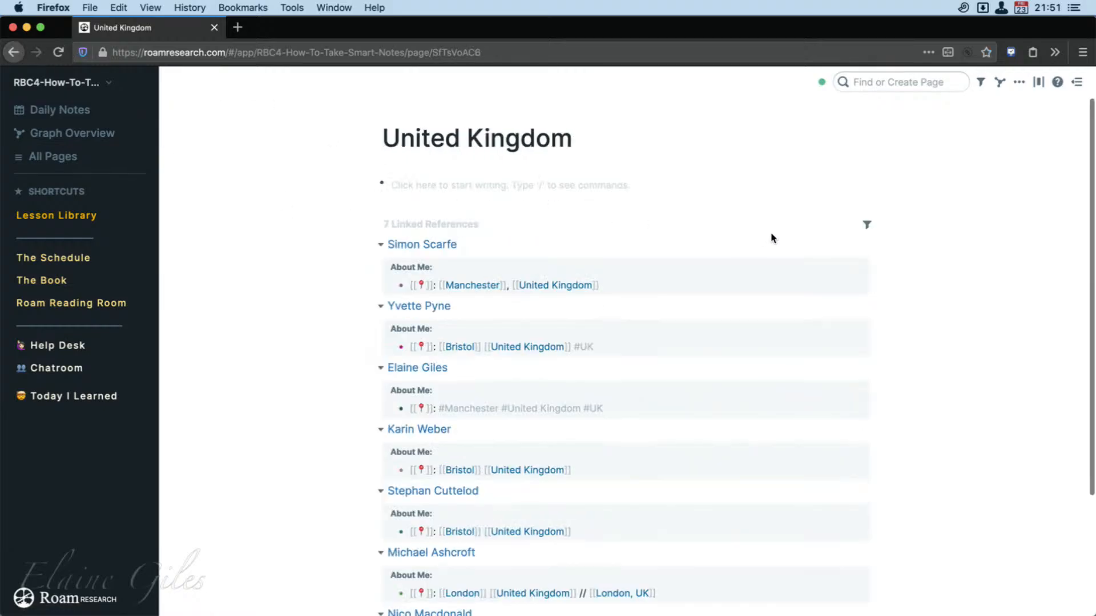
{"action": "scroll", "coordinate": [846, 360], "scroll_direction": "down", "scroll_amount": 3}
{"action": "scroll", "coordinate": [845, 359], "scroll_direction": "up", "scroll_amount": 3}
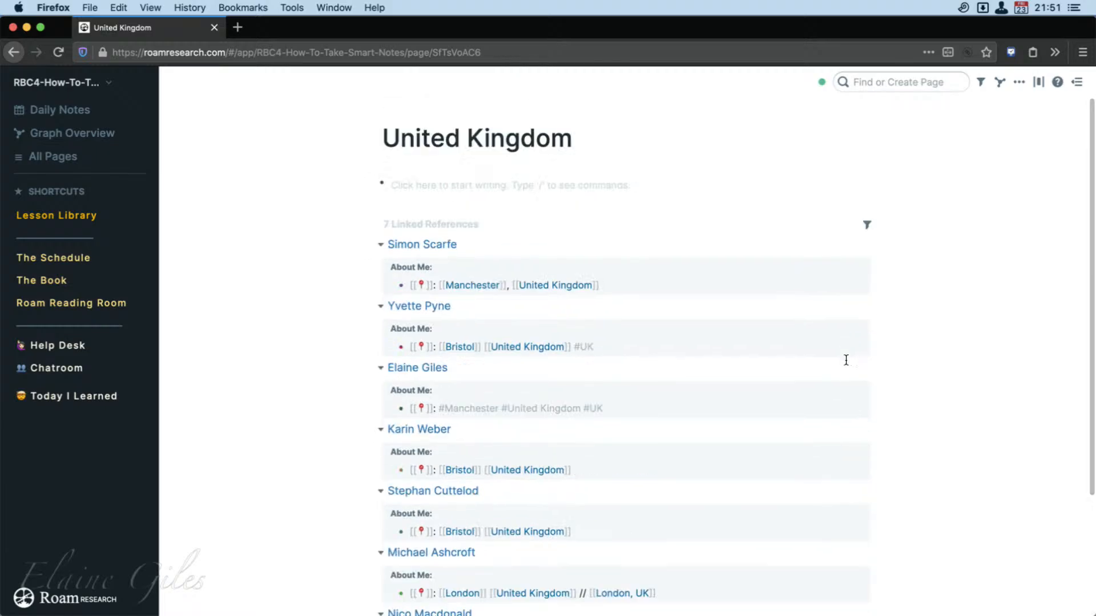
{"action": "left_click", "coordinate": [13, 51]}
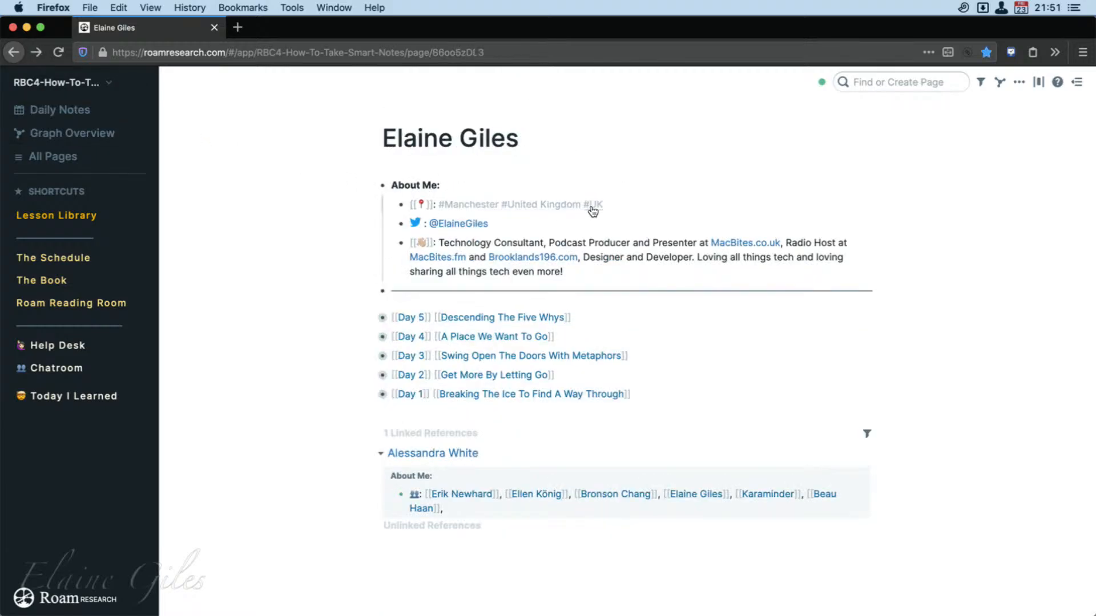
Follow the UK tag, read its linked references down to the end and return to the member page.
{"action": "left_click", "coordinate": [593, 207]}
{"action": "scroll", "coordinate": [807, 357], "scroll_direction": "down", "scroll_amount": 6}
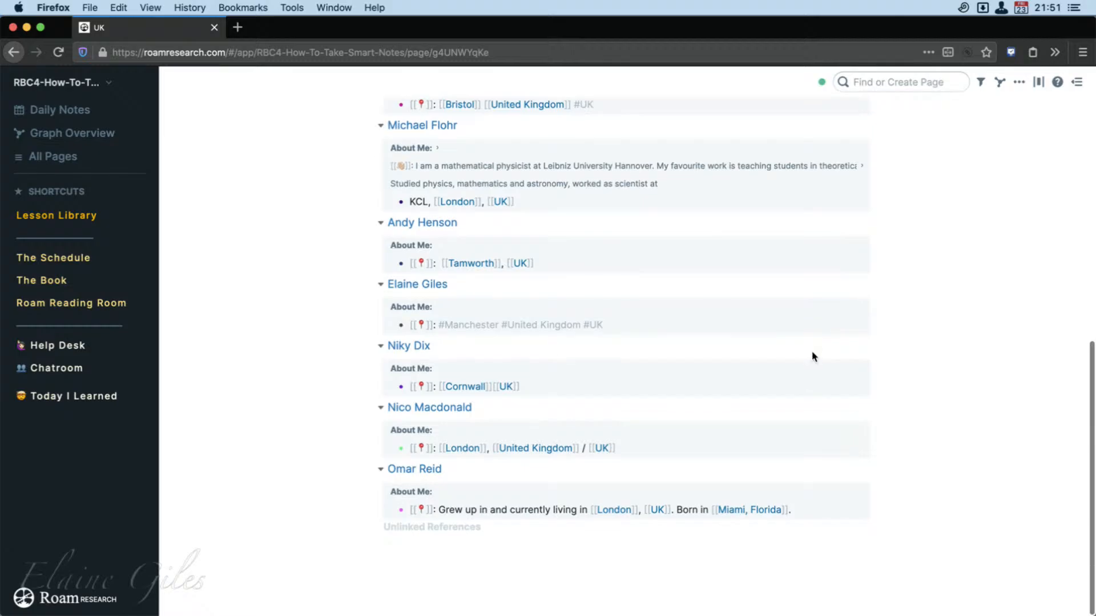
{"action": "scroll", "coordinate": [813, 356], "scroll_direction": "up", "scroll_amount": 7}
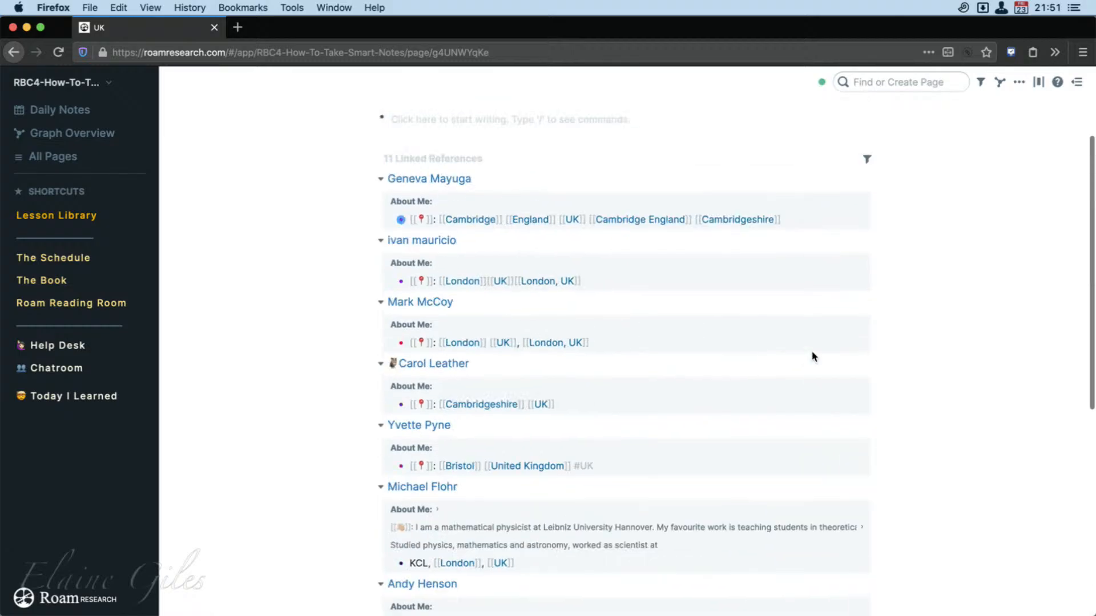
{"action": "left_click", "coordinate": [13, 52]}
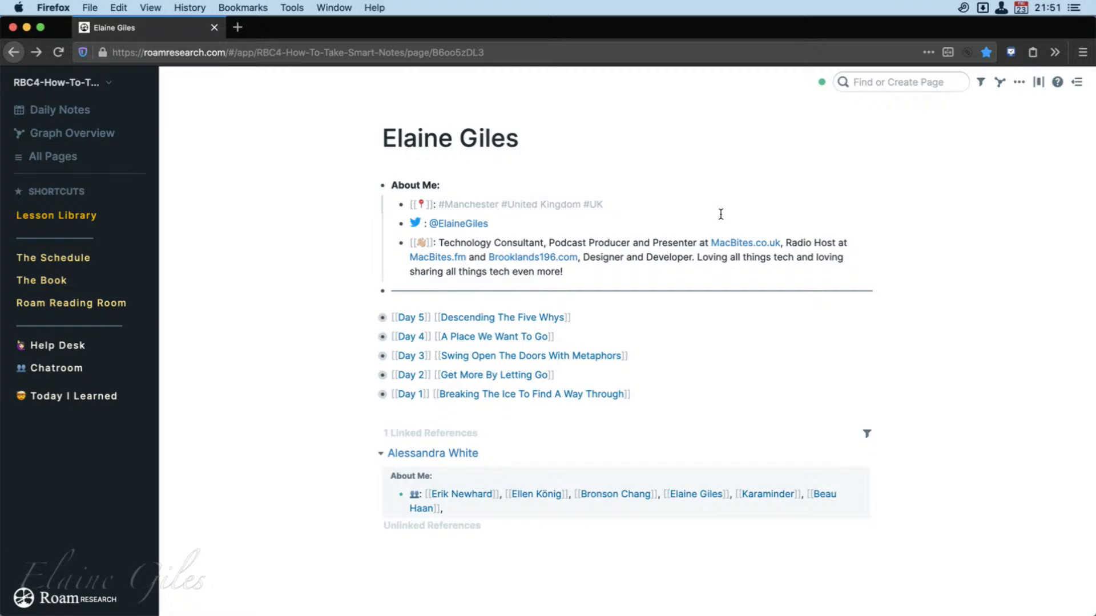
Reopen the Manchester page, collapse and re-expand its linked references section, and return to the member page.
{"action": "left_click", "coordinate": [461, 204]}
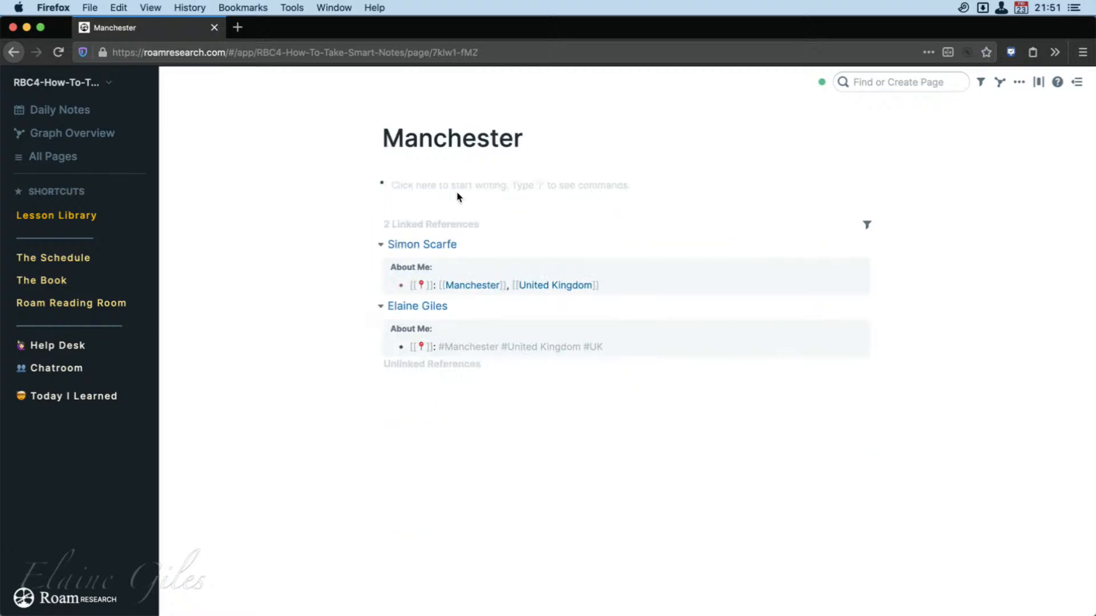
{"action": "left_click", "coordinate": [377, 226]}
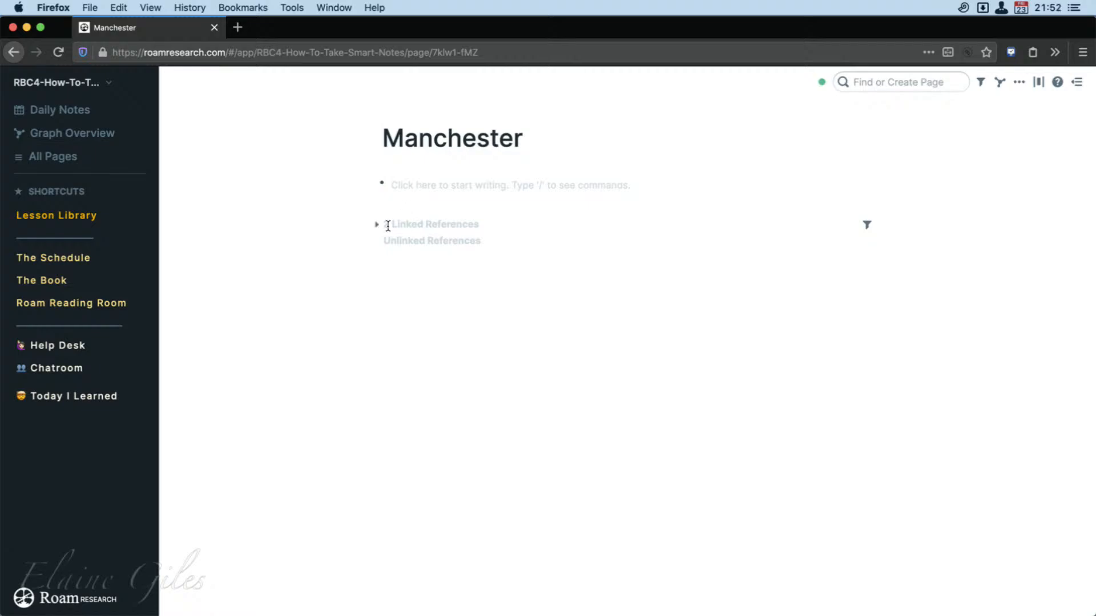
{"action": "left_click", "coordinate": [376, 226]}
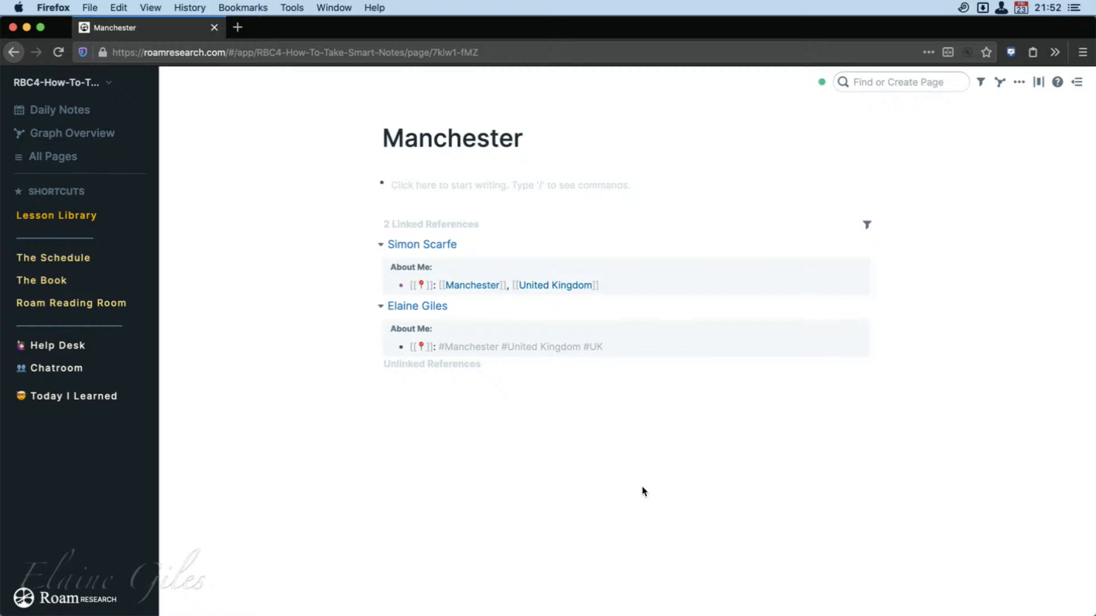
{"action": "left_click", "coordinate": [13, 52]}
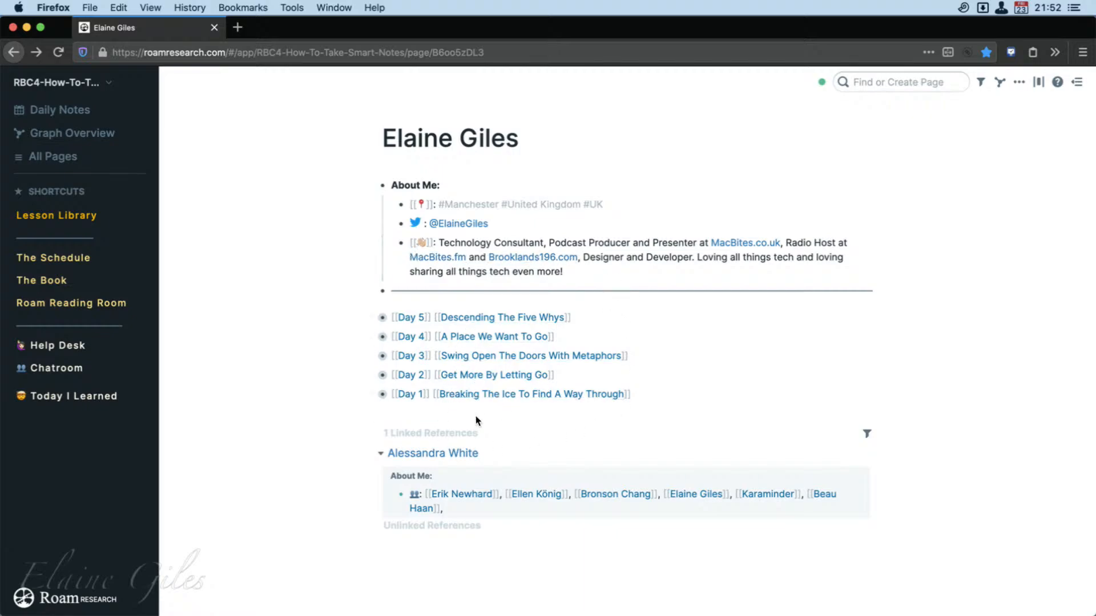
Collapse the referencing page's entry and the whole linked references section on the member page.
{"action": "left_click", "coordinate": [379, 456]}
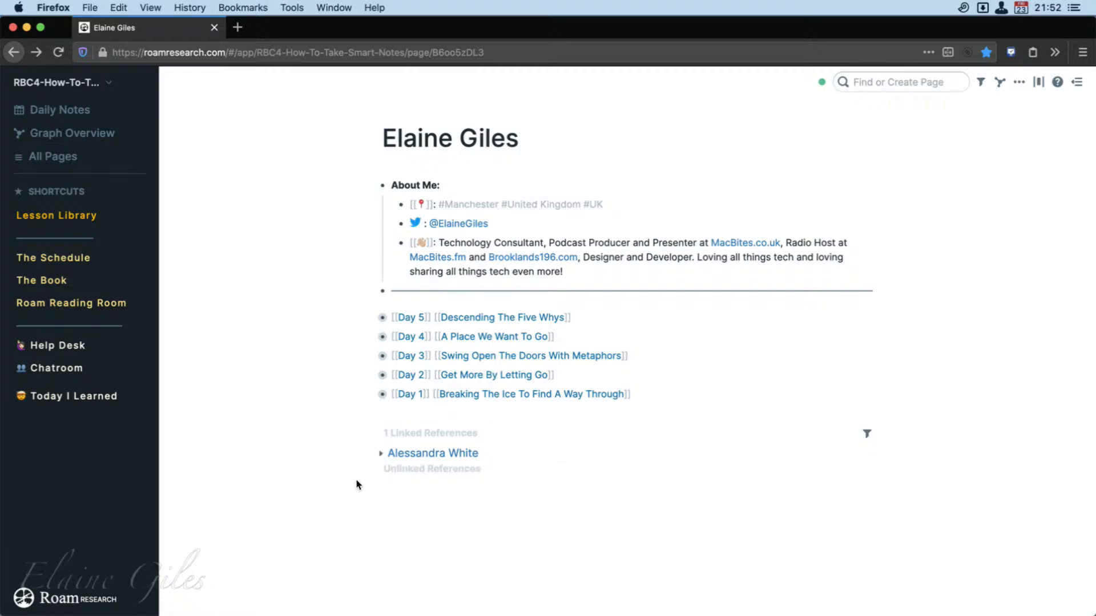
{"action": "left_click", "coordinate": [376, 434]}
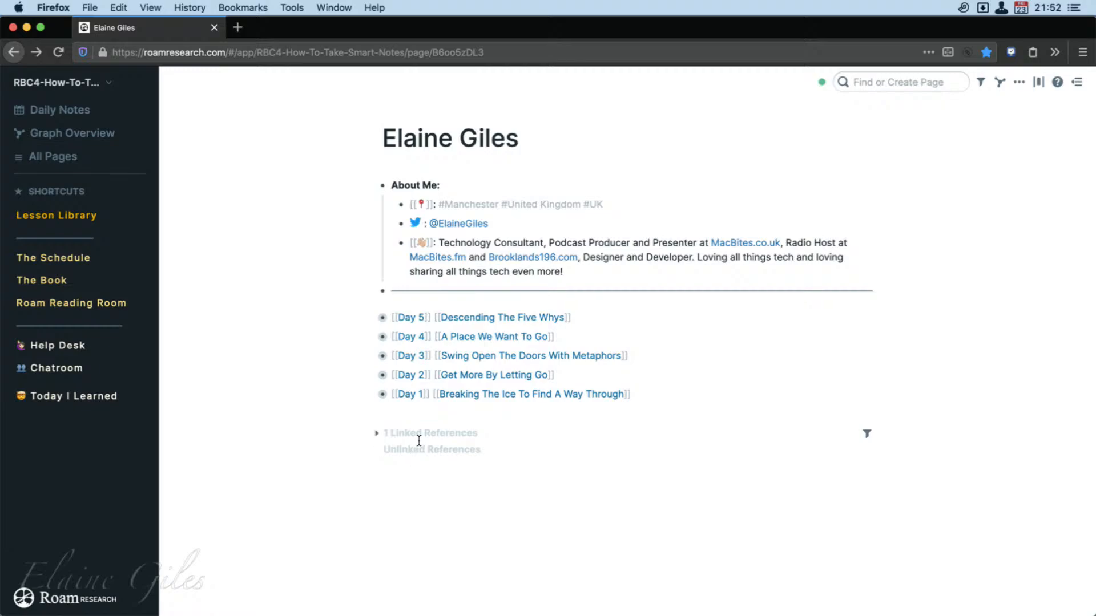
Expand the member page's linked references and insert the Day 6 template in a new block below the Day 1 entry.
{"action": "left_click", "coordinate": [376, 451]}
{"action": "left_click", "coordinate": [377, 437]}
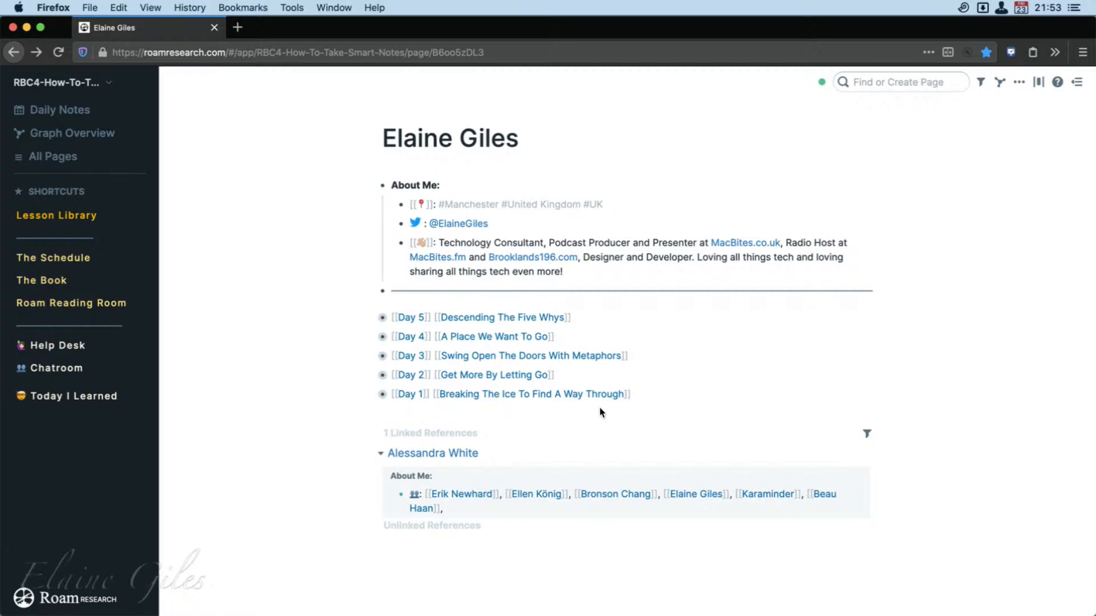
{"action": "left_click", "coordinate": [657, 403]}
{"action": "key", "text": "Return"}
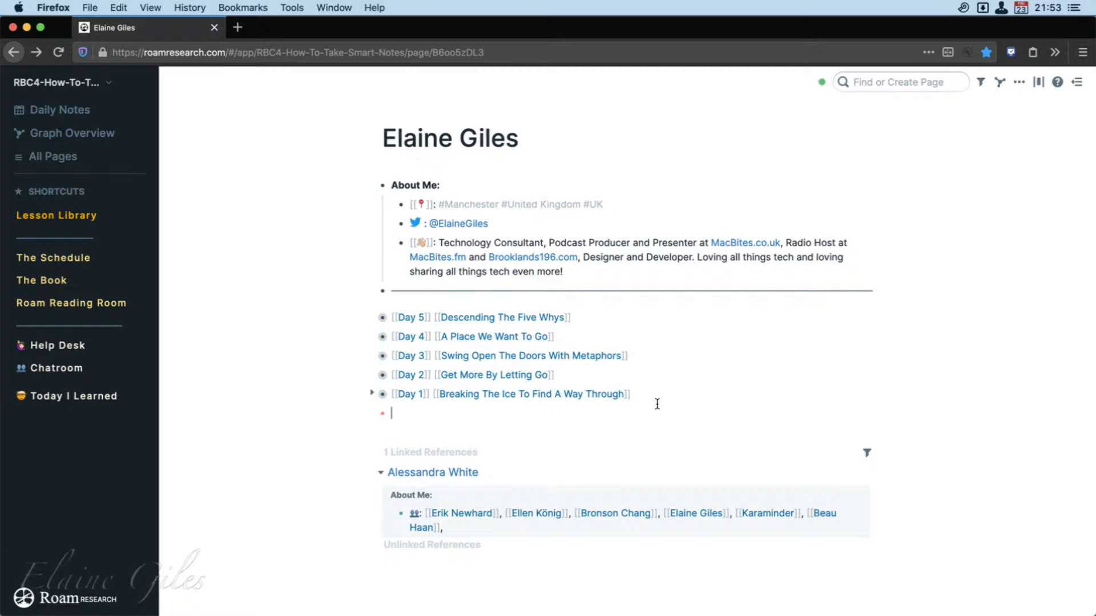
{"action": "type", "text": "::"}
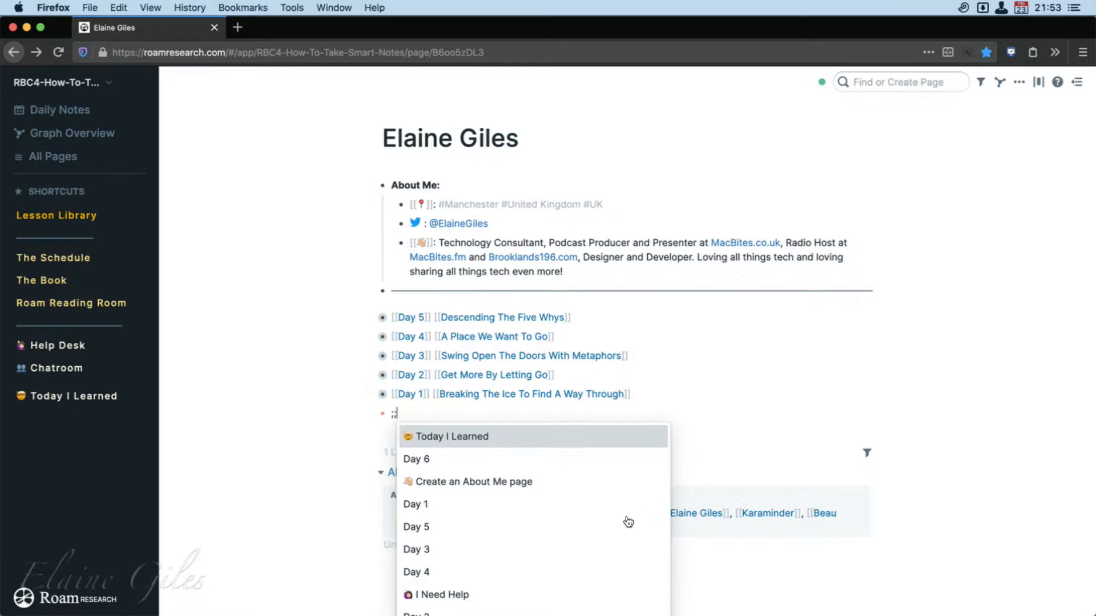
{"action": "scroll", "coordinate": [623, 525], "scroll_direction": "down", "scroll_amount": 1}
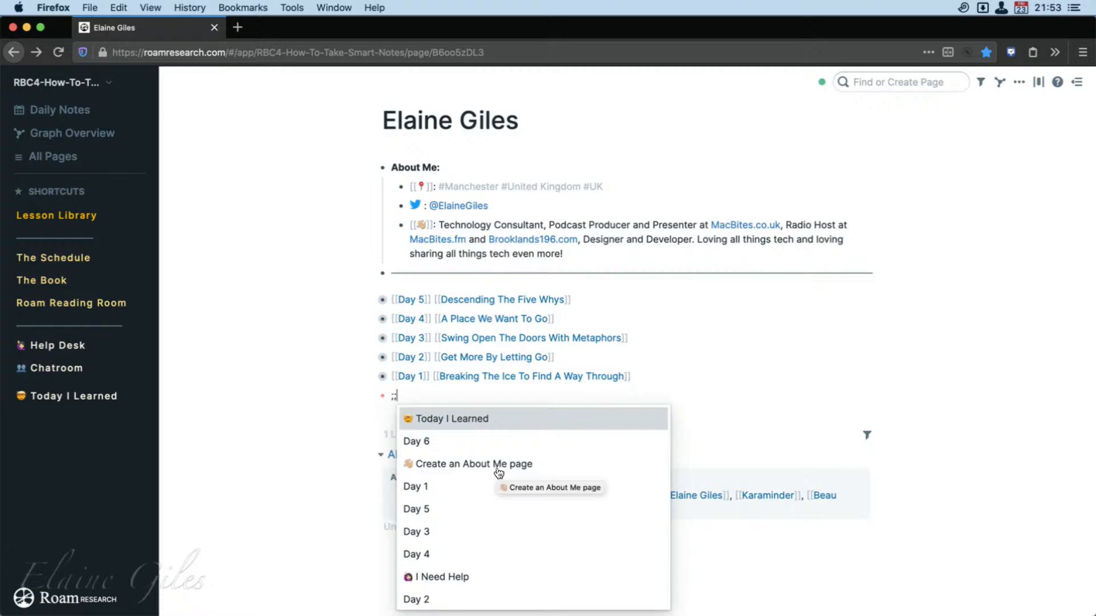
{"action": "left_click", "coordinate": [428, 443]}
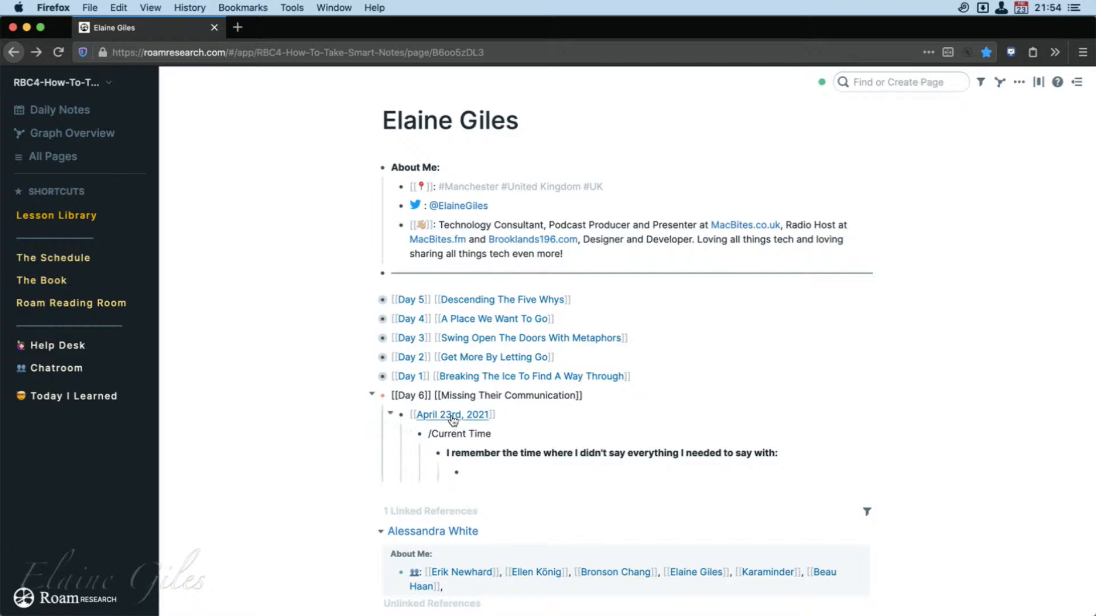
Replace the /Current Time placeholder in the Day 6 entry with the current time and start editing the empty answer block.
{"action": "key", "text": "Escape"}
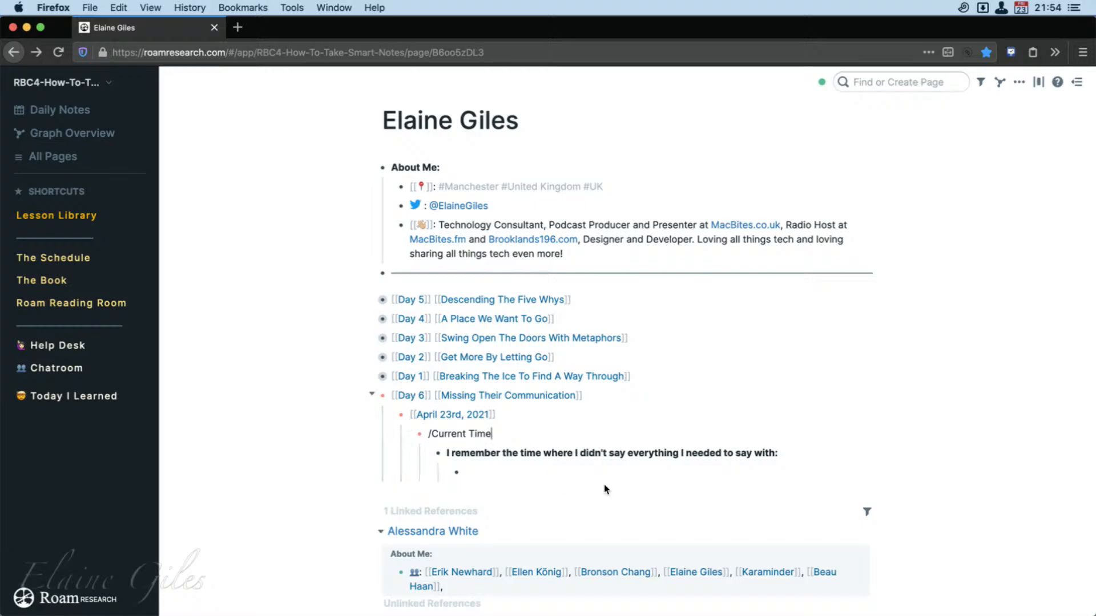
{"action": "key", "text": "BackSpace"}
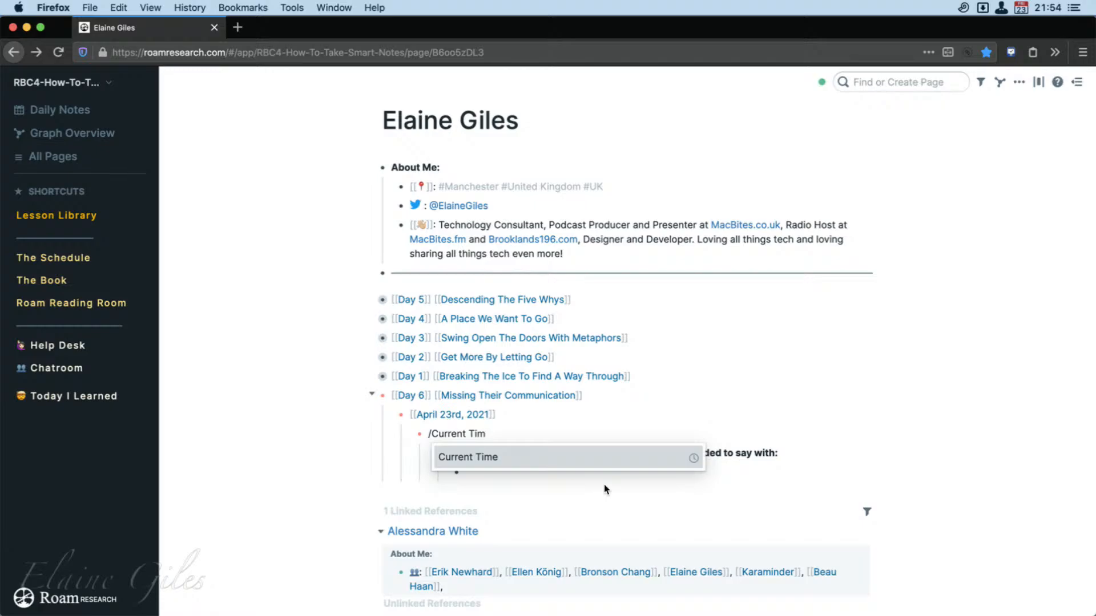
{"action": "key", "text": "Return"}
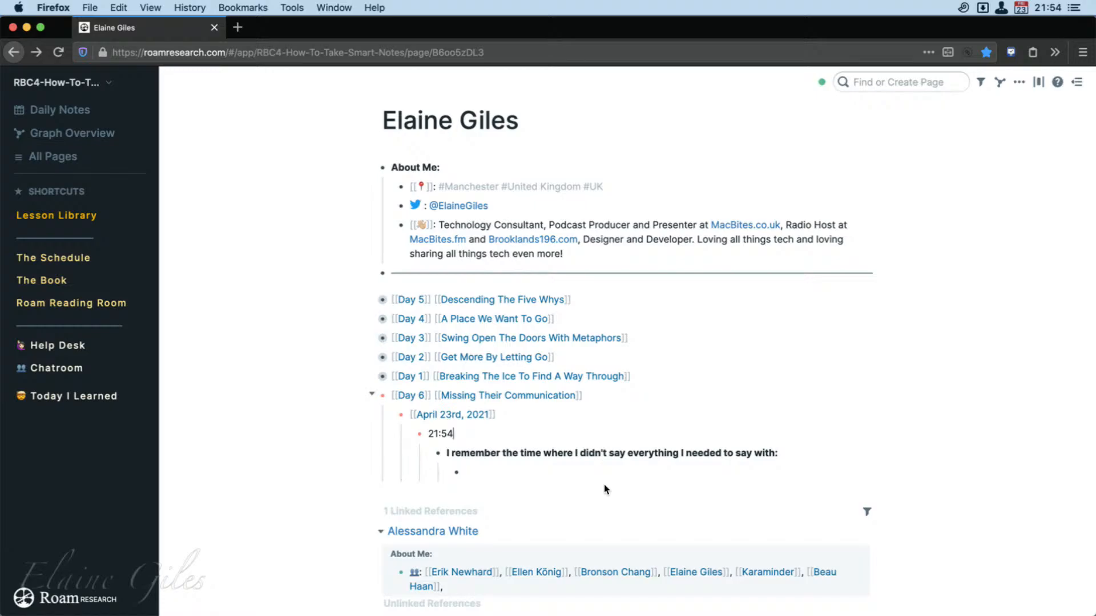
{"action": "left_click", "coordinate": [488, 480]}
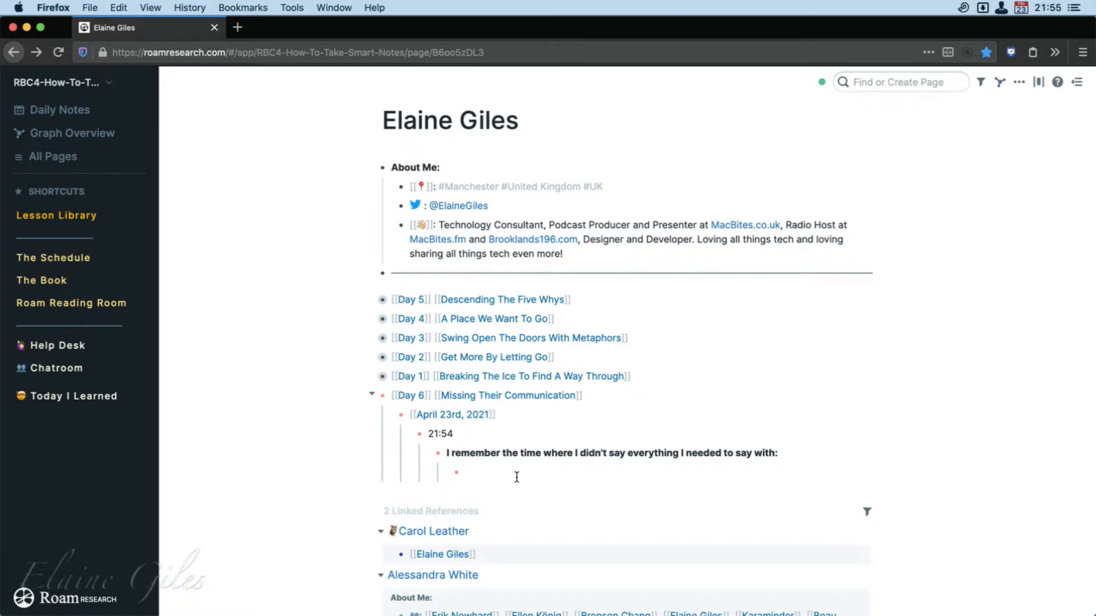
Look through the linked references, open the owl-icon member's referencing page and return to the original member page.
{"action": "scroll", "coordinate": [466, 611], "scroll_direction": "down", "scroll_amount": 2}
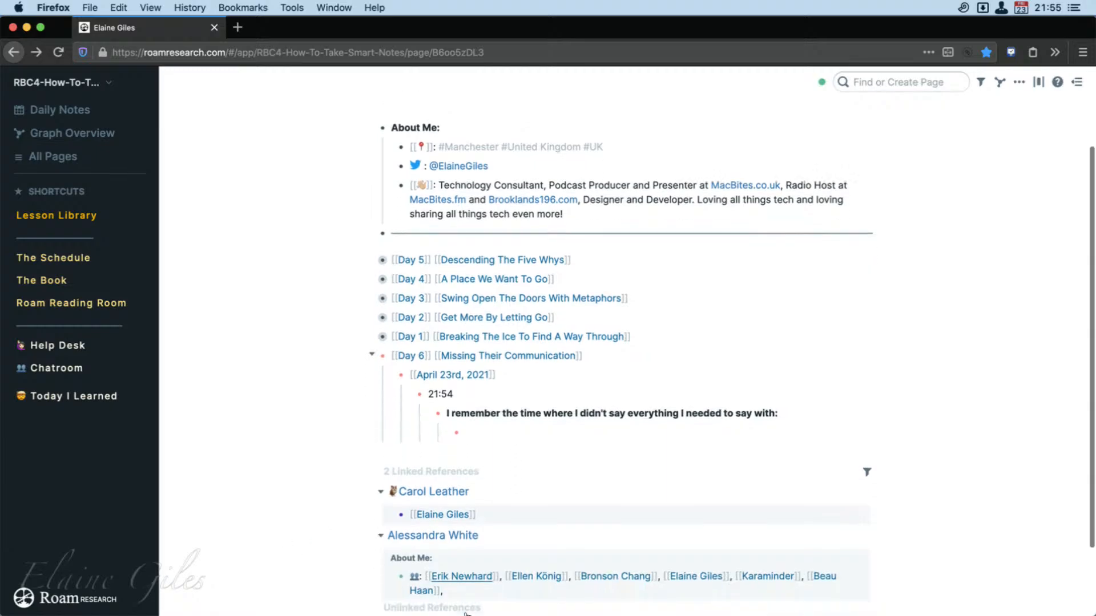
{"action": "scroll", "coordinate": [466, 612], "scroll_direction": "down", "scroll_amount": 1}
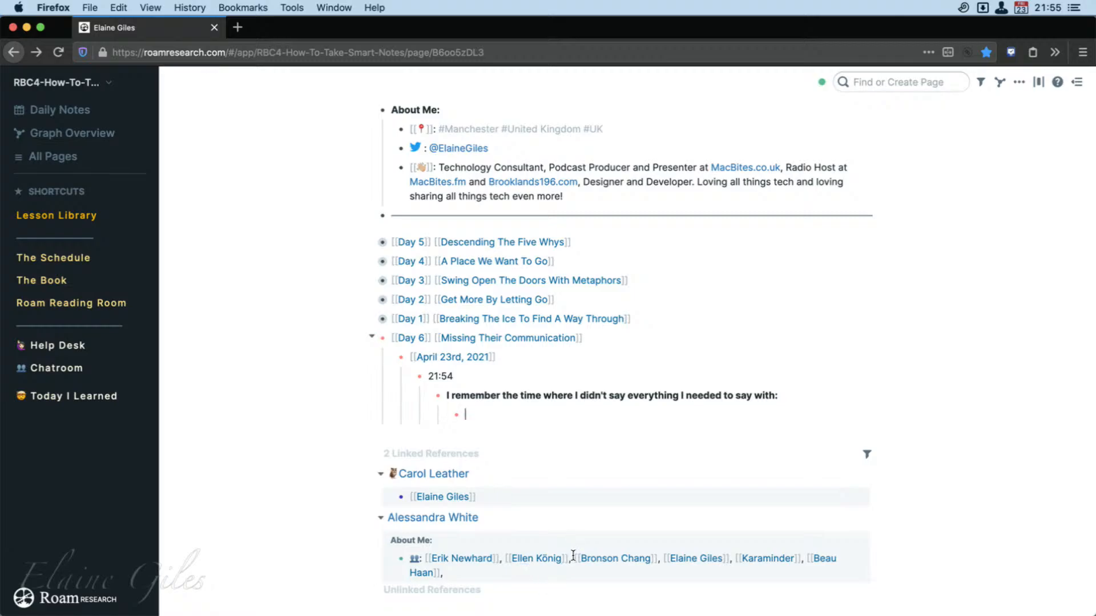
{"action": "left_click", "coordinate": [446, 477]}
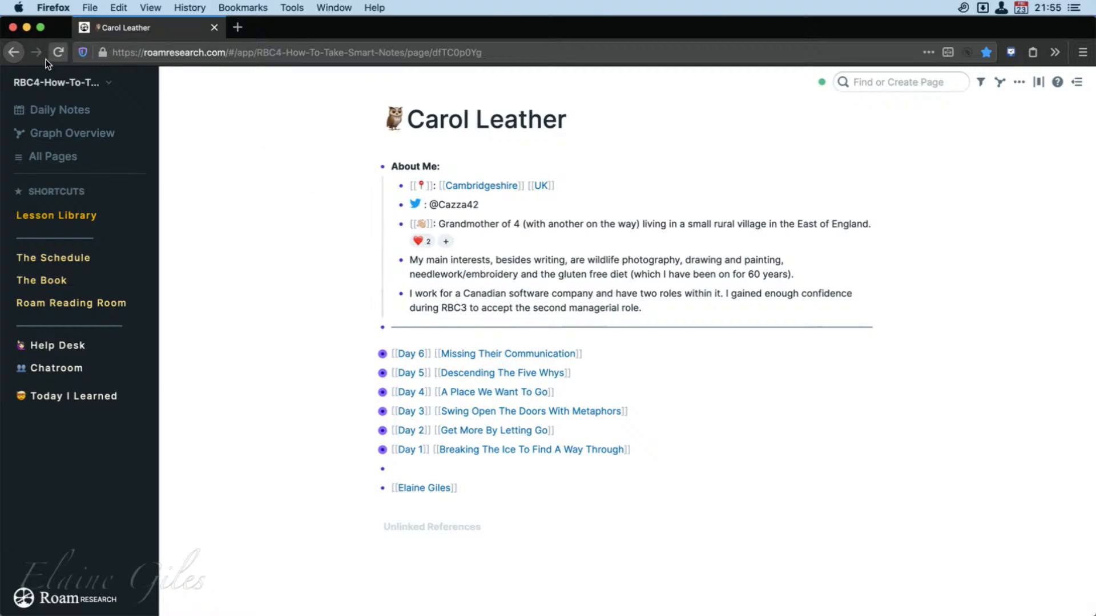
{"action": "left_click", "coordinate": [14, 52]}
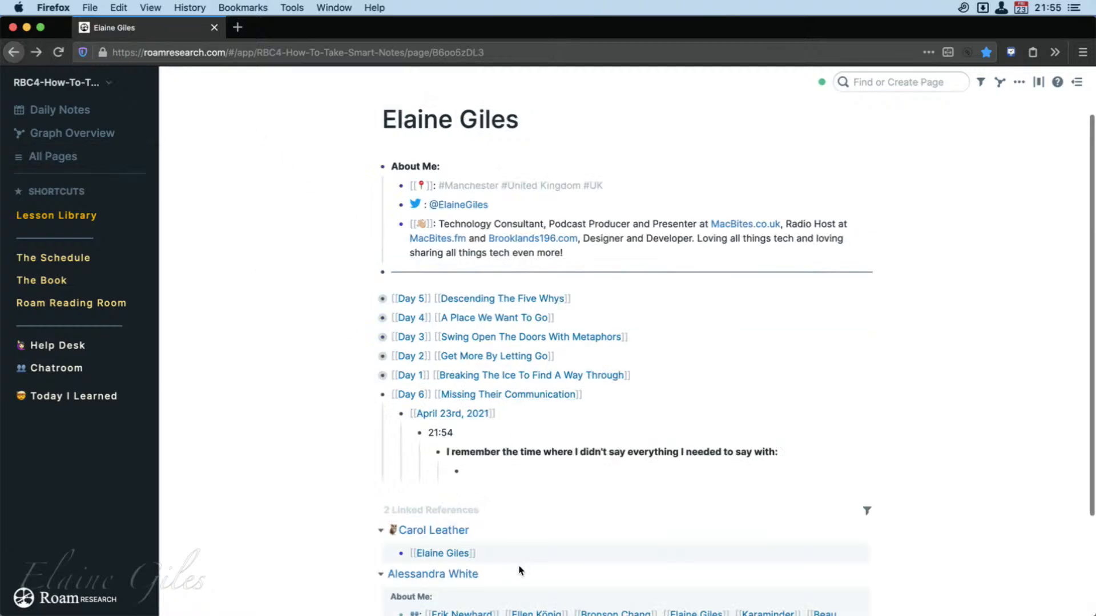
Add an empty block below the bio paragraph in the About Me section.
{"action": "left_click", "coordinate": [575, 261]}
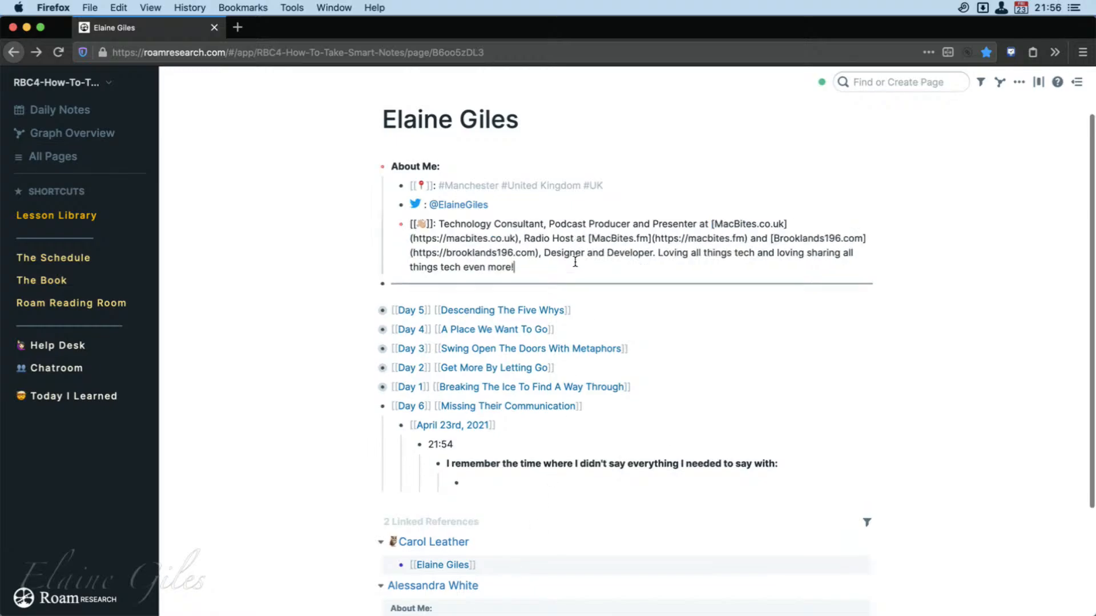
{"action": "key", "text": "Return"}
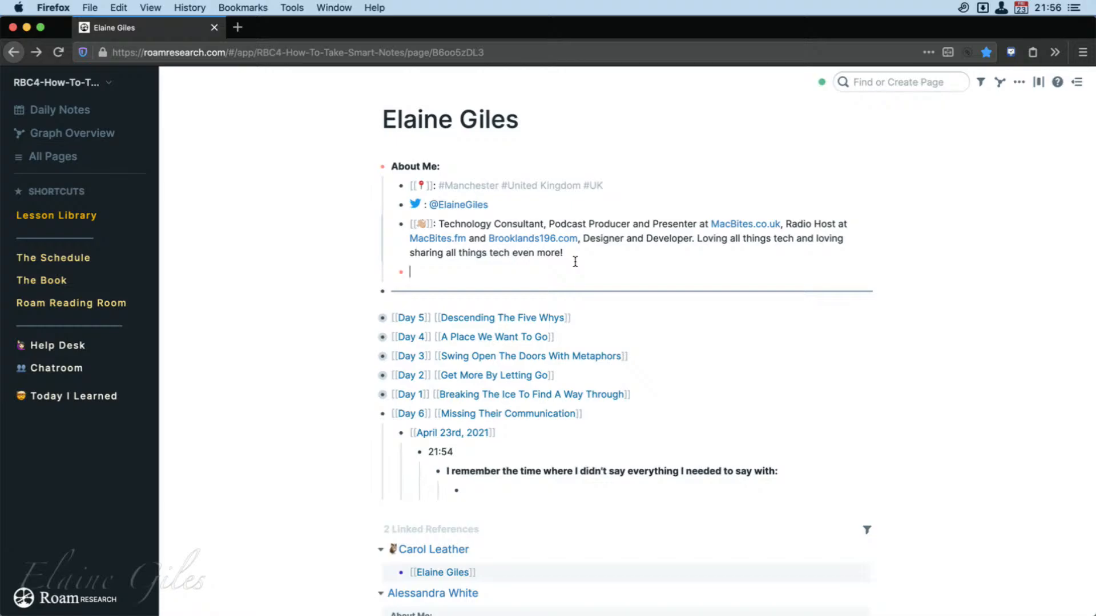
{"action": "type", "text": "[["}
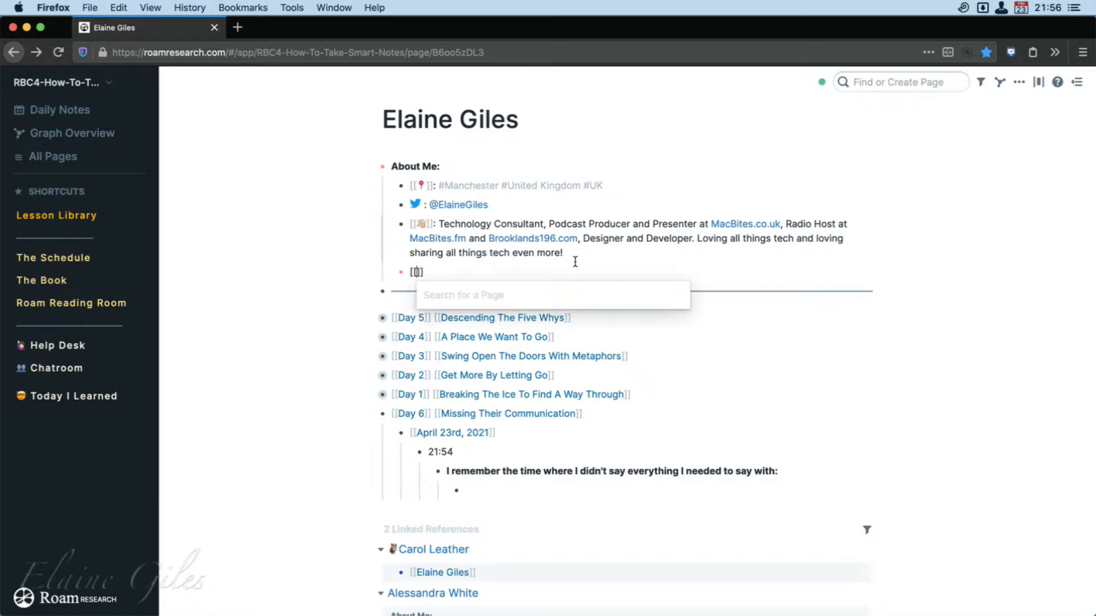
{"action": "type", "text": "Cha"}
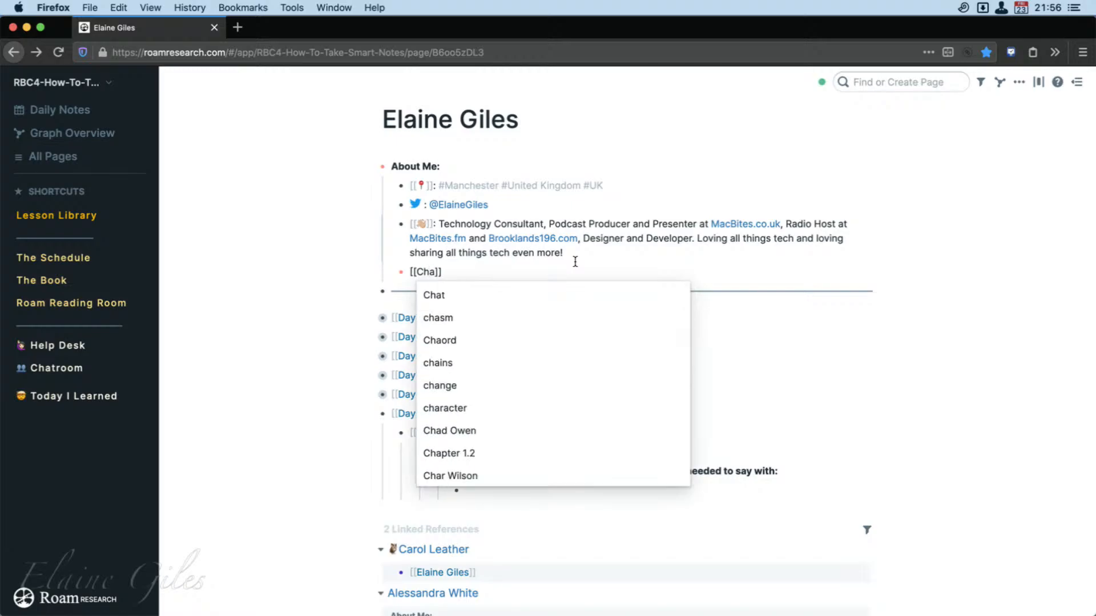
{"action": "scroll", "coordinate": [600, 411], "scroll_direction": "down", "scroll_amount": 5}
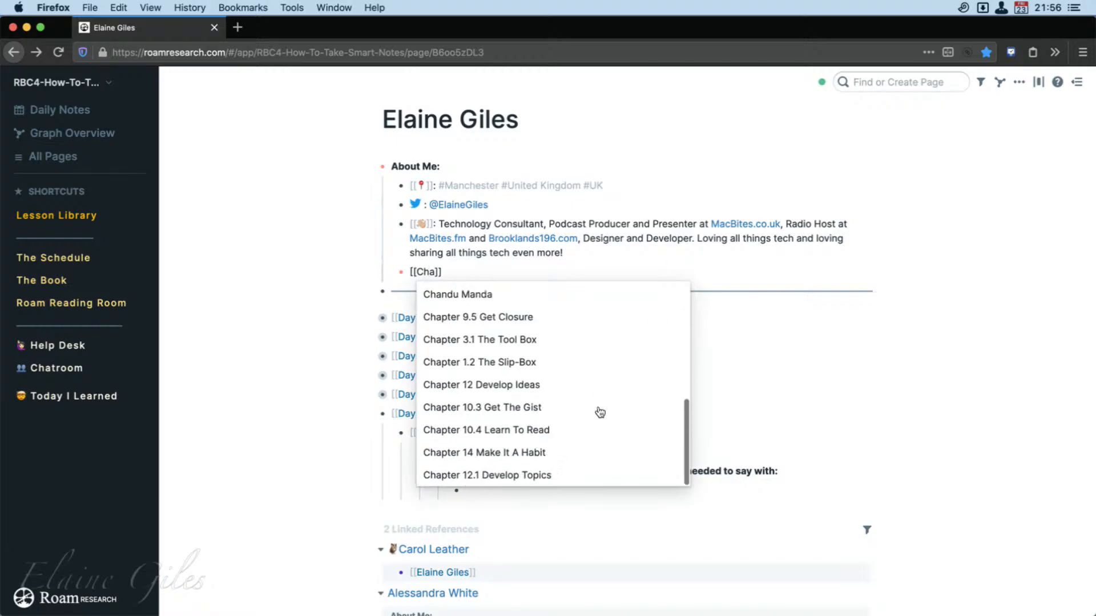
{"action": "scroll", "coordinate": [600, 412], "scroll_direction": "up", "scroll_amount": 5}
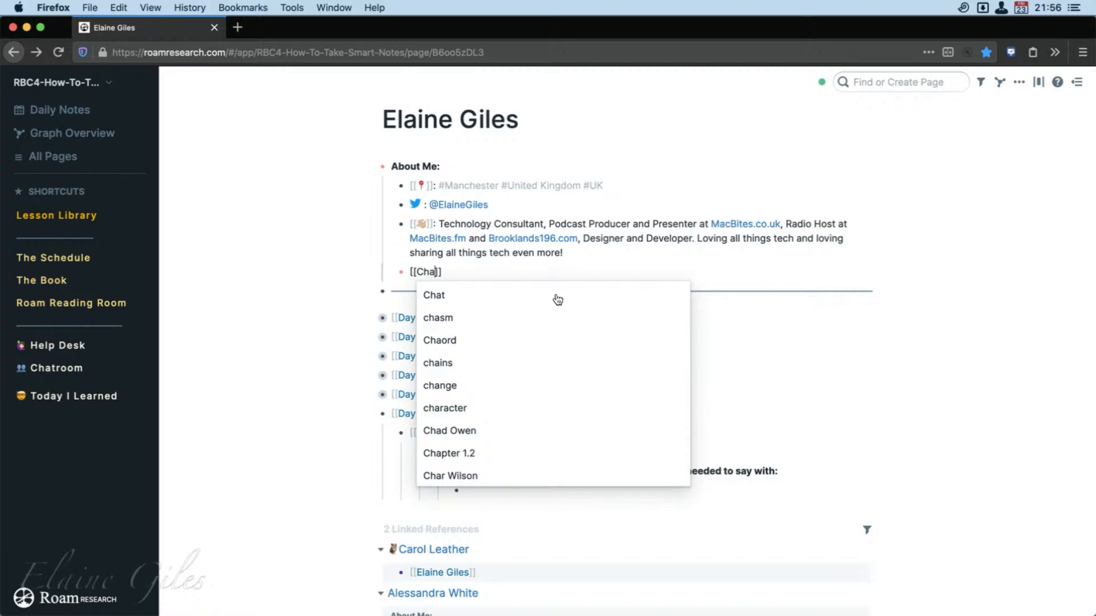
{"action": "left_click", "coordinate": [454, 275]}
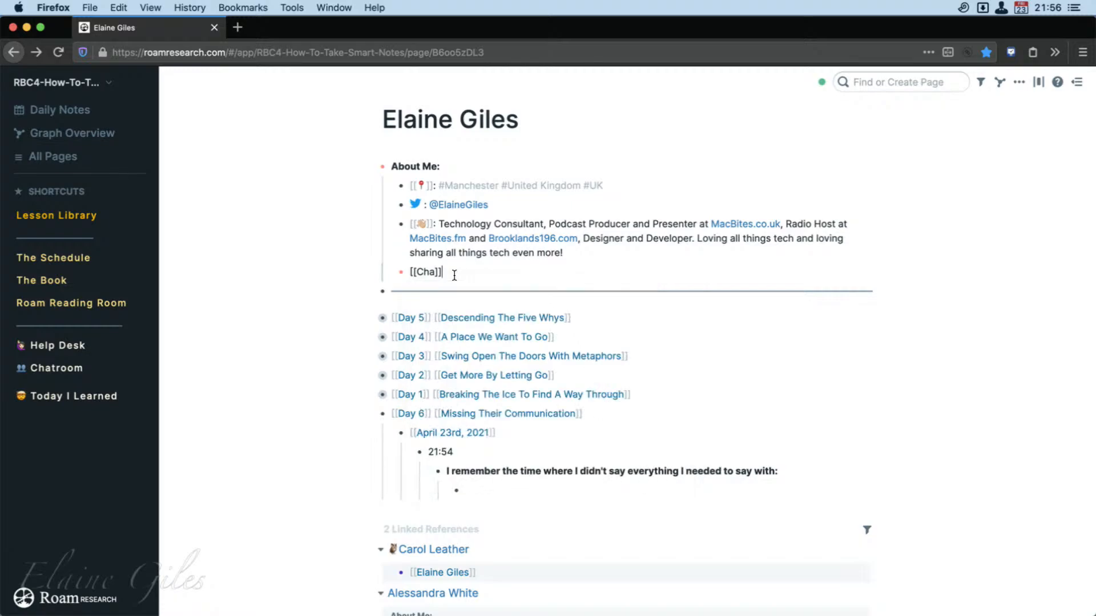
{"action": "key", "text": "BackSpace"}
{"action": "key", "text": "BackSpace"}
{"action": "key", "text": "BackSpace"}
{"action": "key", "text": "BackSpace"}
{"action": "key", "text": "BackSpace"}
{"action": "key", "text": "BackSpace"}
{"action": "key", "text": "BackSpace"}
Write "My friends!" in the new About Me block, followed by a page link to the owl-icon member.
{"action": "type", "text": "my friends!"}
{"action": "key", "text": "super+Left"}
{"action": "key", "text": "Delete"}
{"action": "type", "text": "M"}
{"action": "type", "text": "[["}
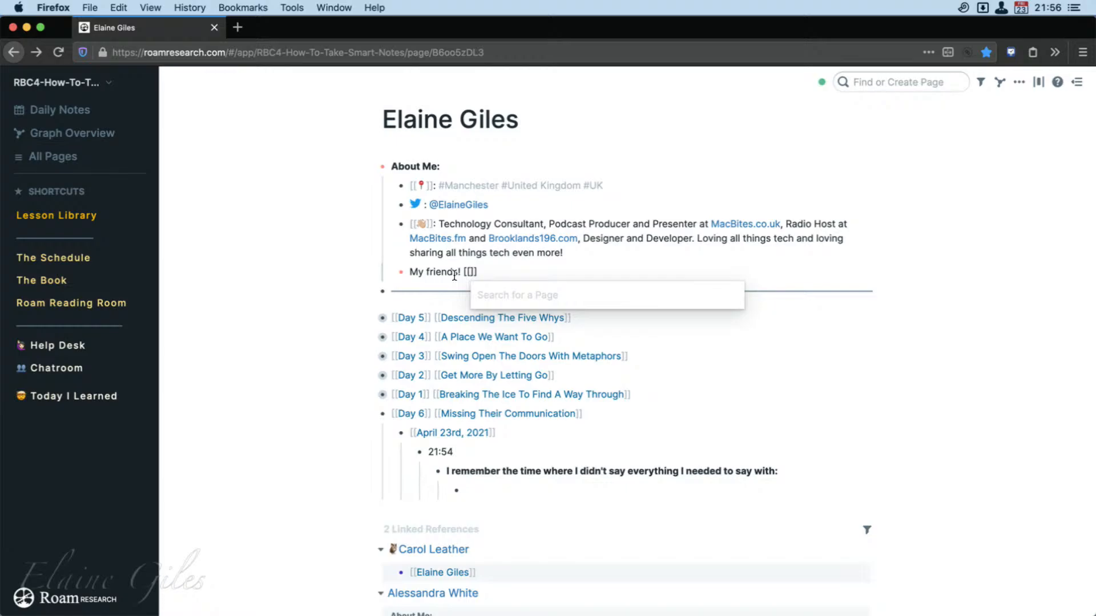
{"action": "type", "text": "Carol"}
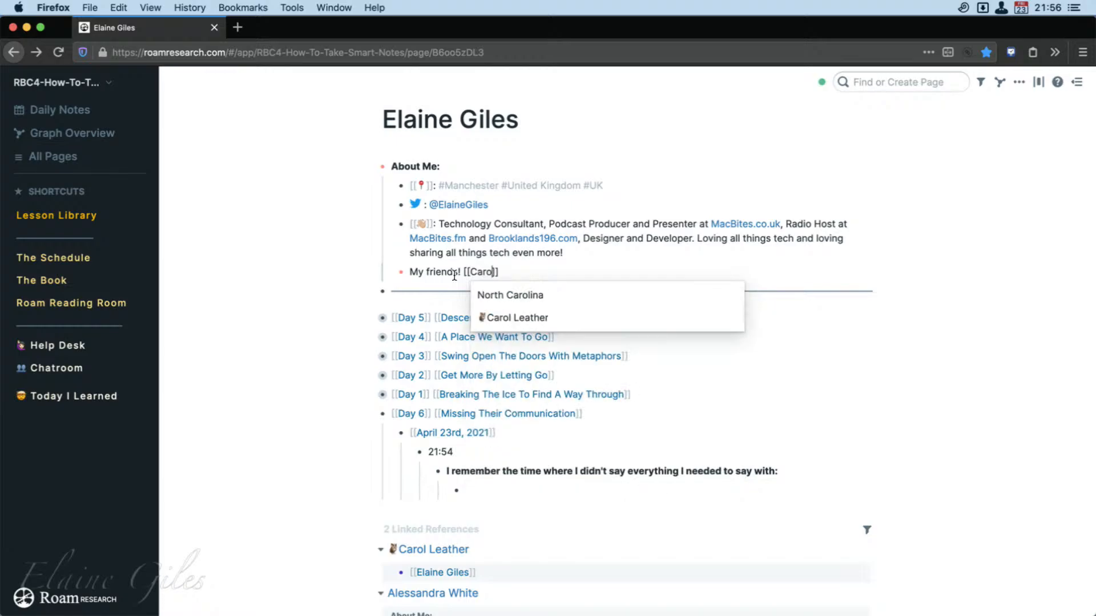
{"action": "key", "text": "Down"}
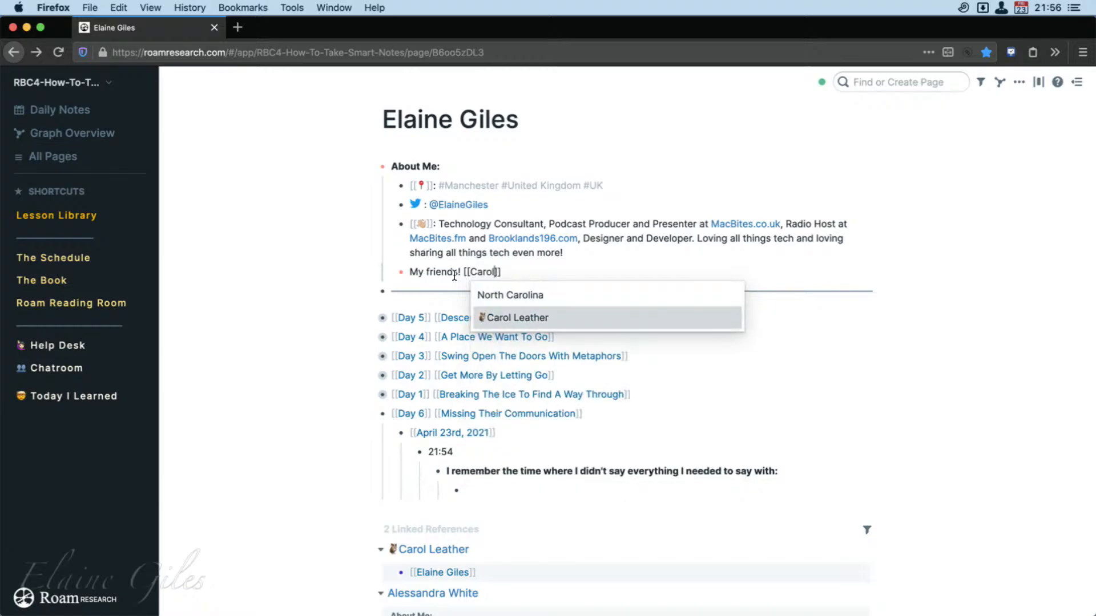
{"action": "key", "text": "Return"}
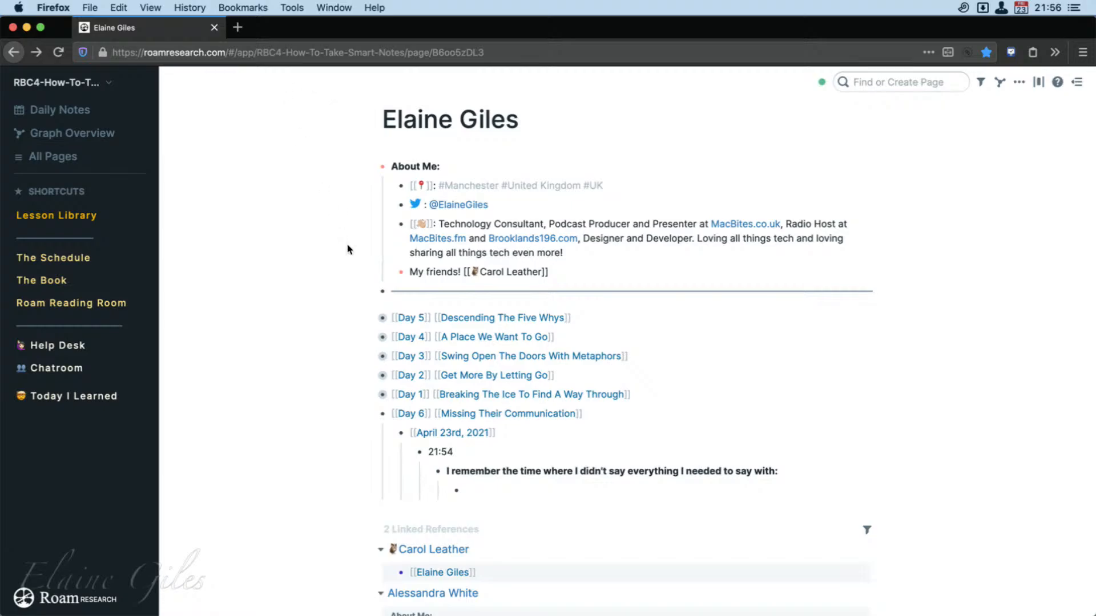
{"action": "left_click", "coordinate": [274, 346]}
Follow the new friend link, check the linked references on that member's page and return.
{"action": "left_click", "coordinate": [502, 272]}
{"action": "scroll", "coordinate": [551, 508], "scroll_direction": "down", "scroll_amount": 2}
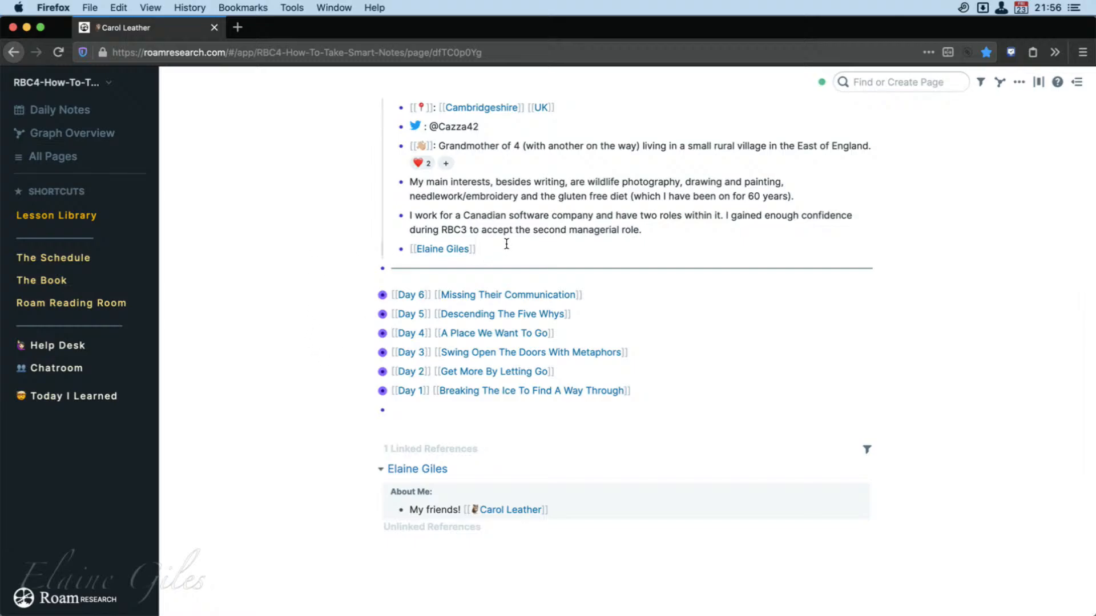
{"action": "left_click", "coordinate": [19, 53]}
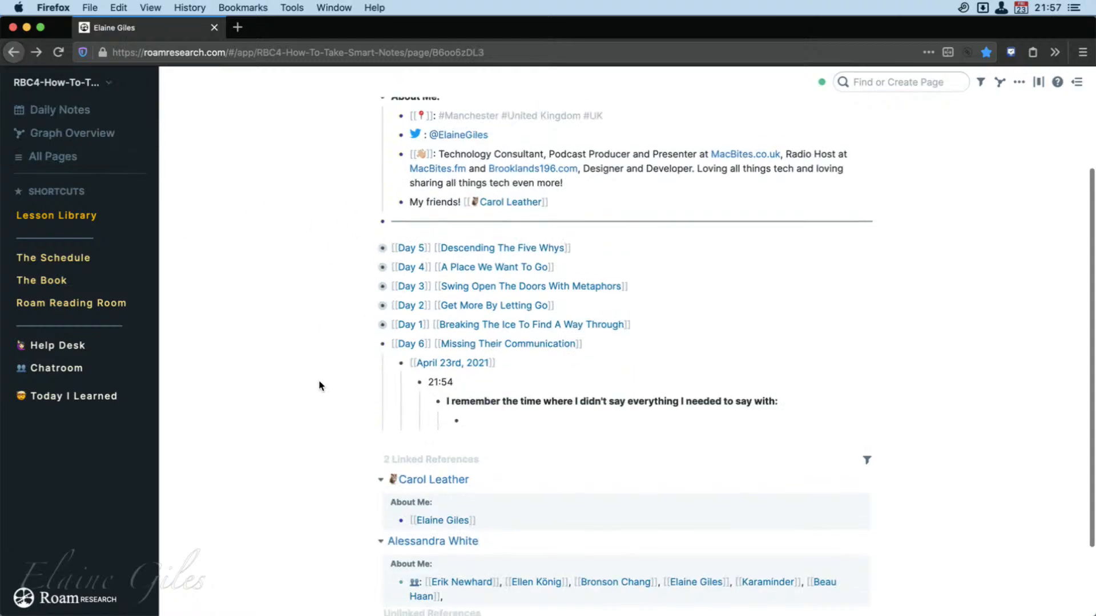
Collapse the Day 6 entry and move it above Day 5 at the head of the day list.
{"action": "scroll", "coordinate": [348, 445], "scroll_direction": "up", "scroll_amount": 1}
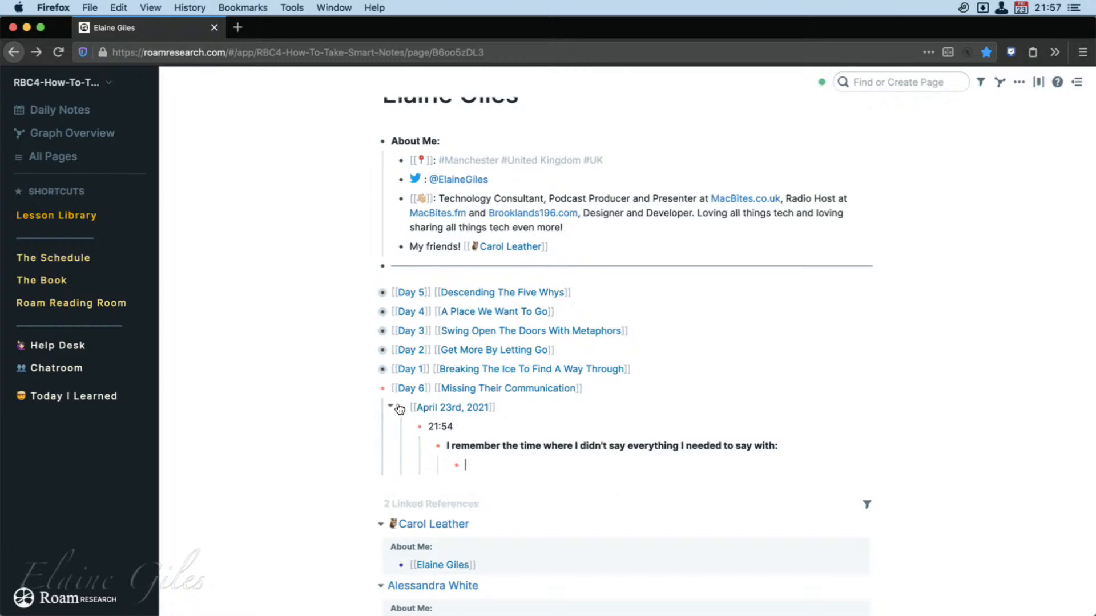
{"action": "left_click", "coordinate": [374, 390]}
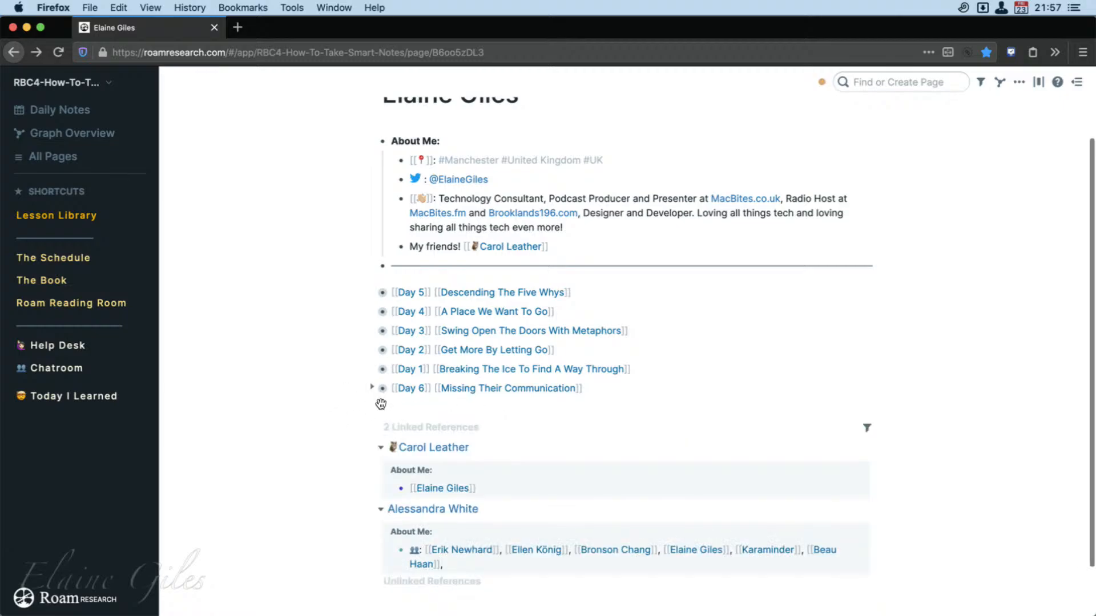
{"action": "left_click_drag", "start_coordinate": [380, 404], "coordinate": [377, 293]}
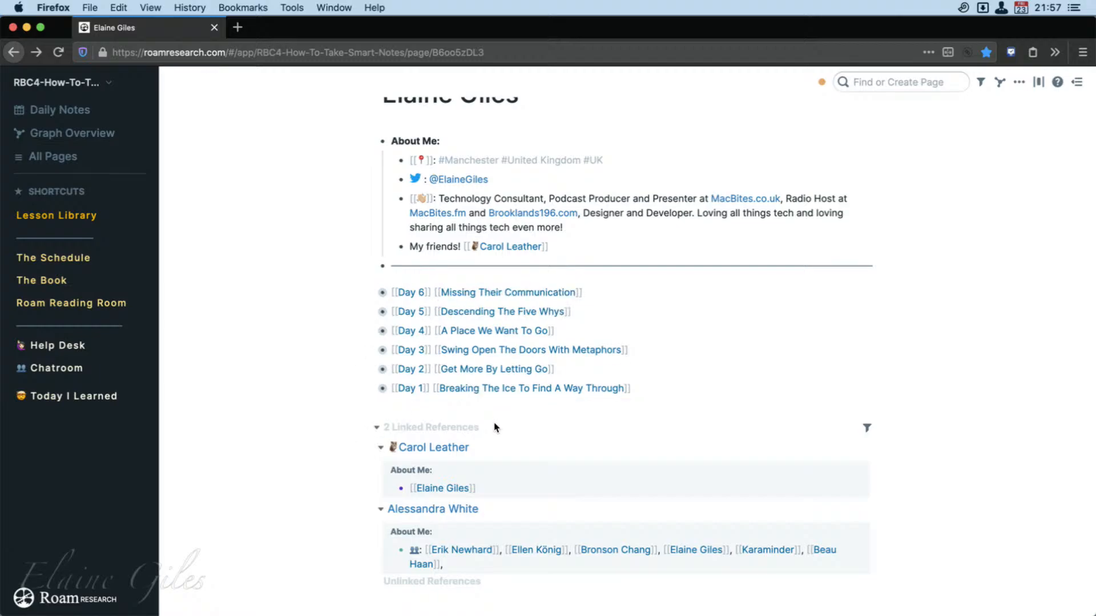
Expand and collapse the Day 1 entry, zoom into its block as a separate view, and return to the member page.
{"action": "left_click", "coordinate": [373, 389]}
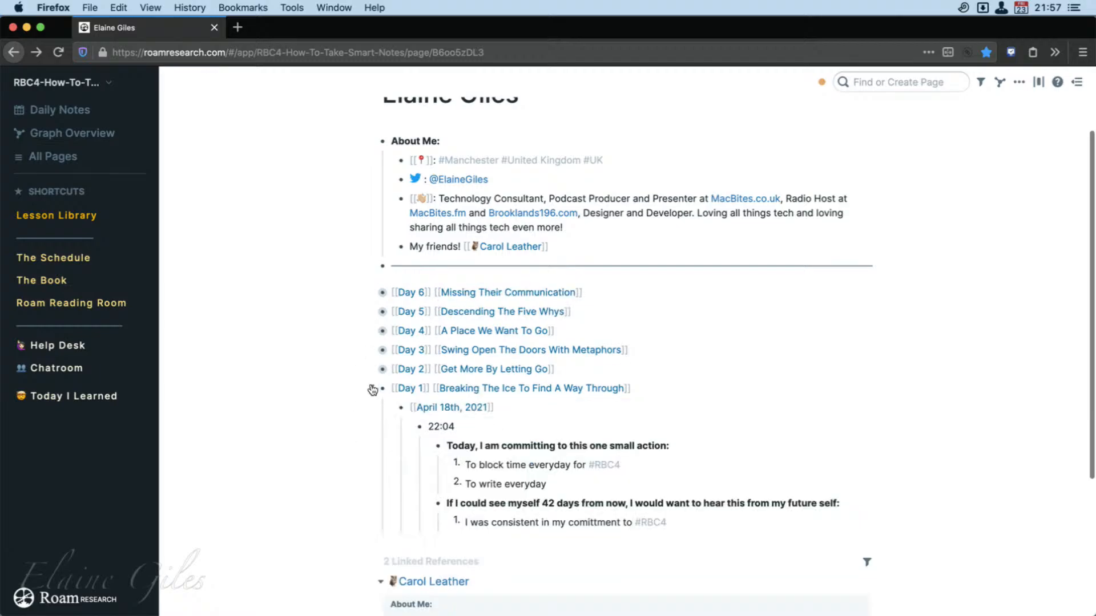
{"action": "left_click", "coordinate": [372, 390]}
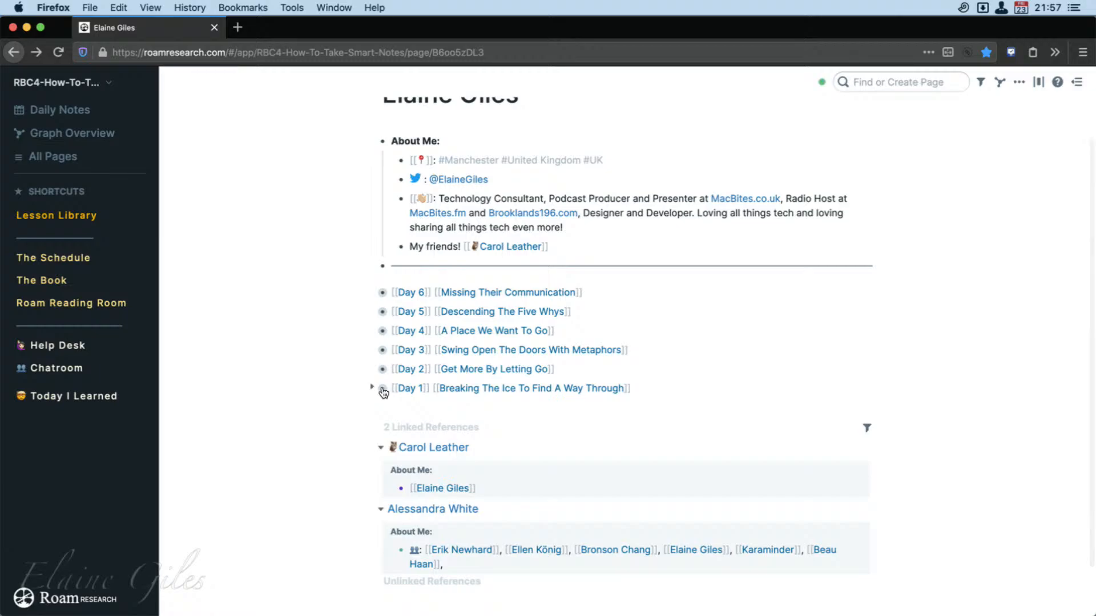
{"action": "left_click", "coordinate": [382, 389]}
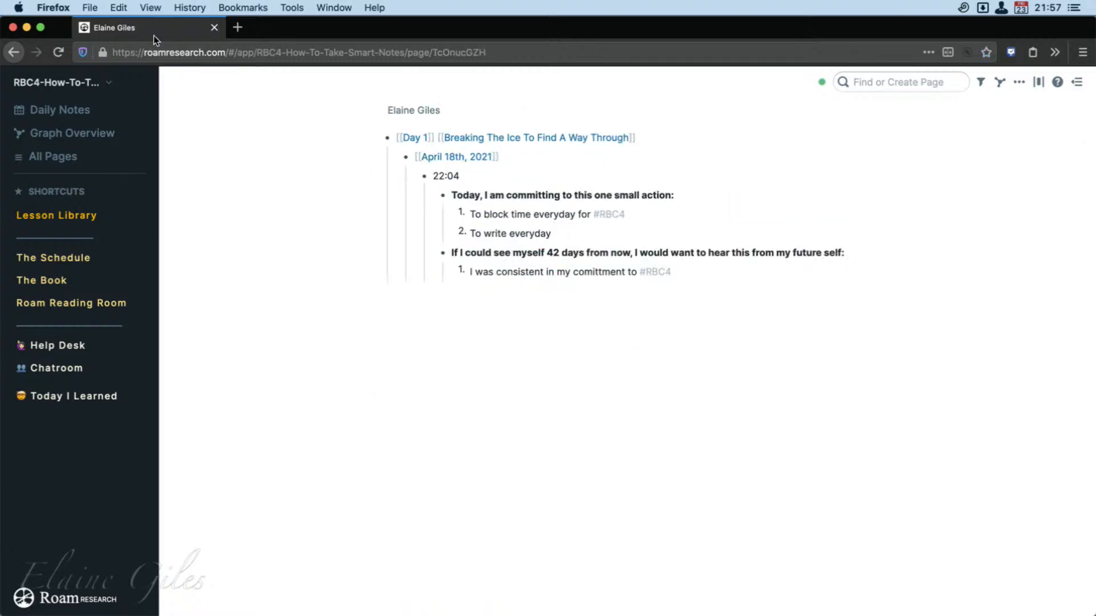
{"action": "left_click", "coordinate": [14, 52]}
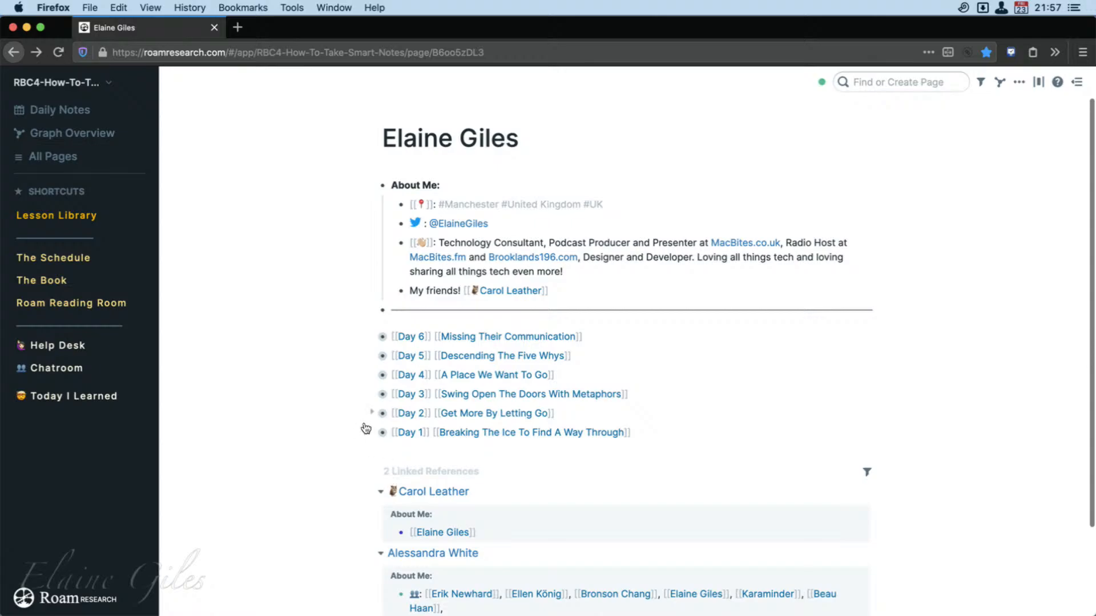
Expand the Day 1 entry in place and examine its nested date, time and answers.
{"action": "left_click", "coordinate": [373, 433]}
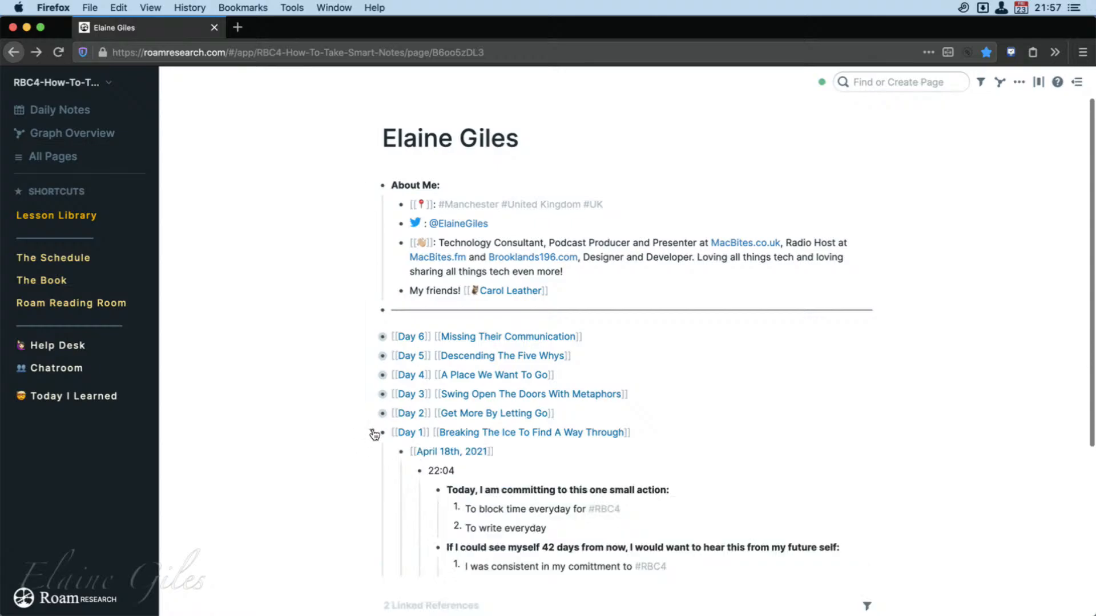
{"action": "scroll", "coordinate": [536, 525], "scroll_direction": "down", "scroll_amount": 2}
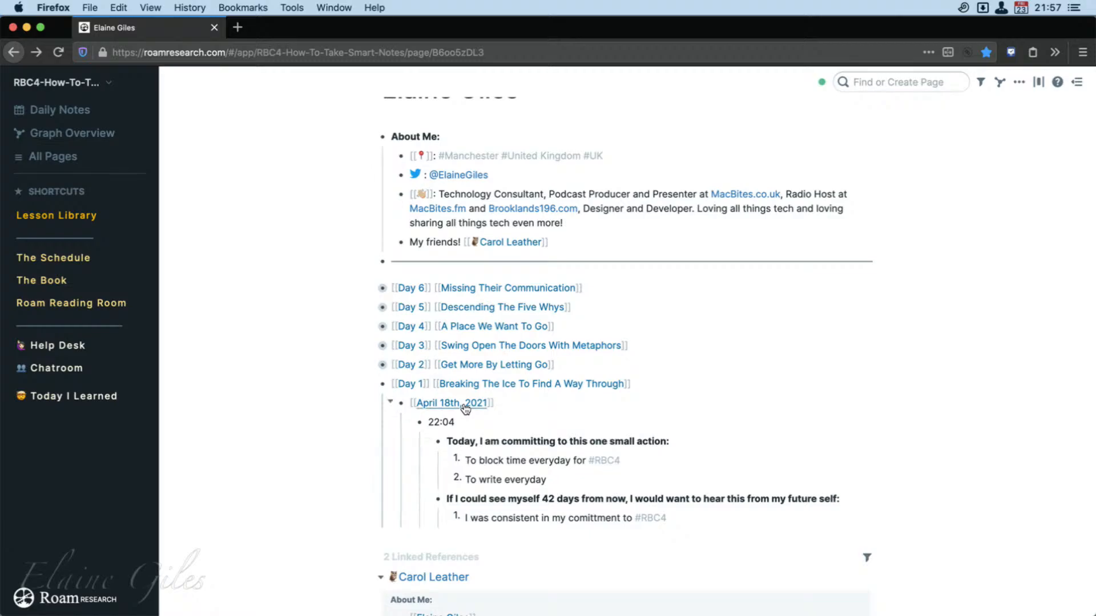
Collapse the Day 1 entry, then expand Day 2, read through its nested answers and collapse it again.
{"action": "left_click", "coordinate": [459, 432]}
{"action": "left_click", "coordinate": [373, 385]}
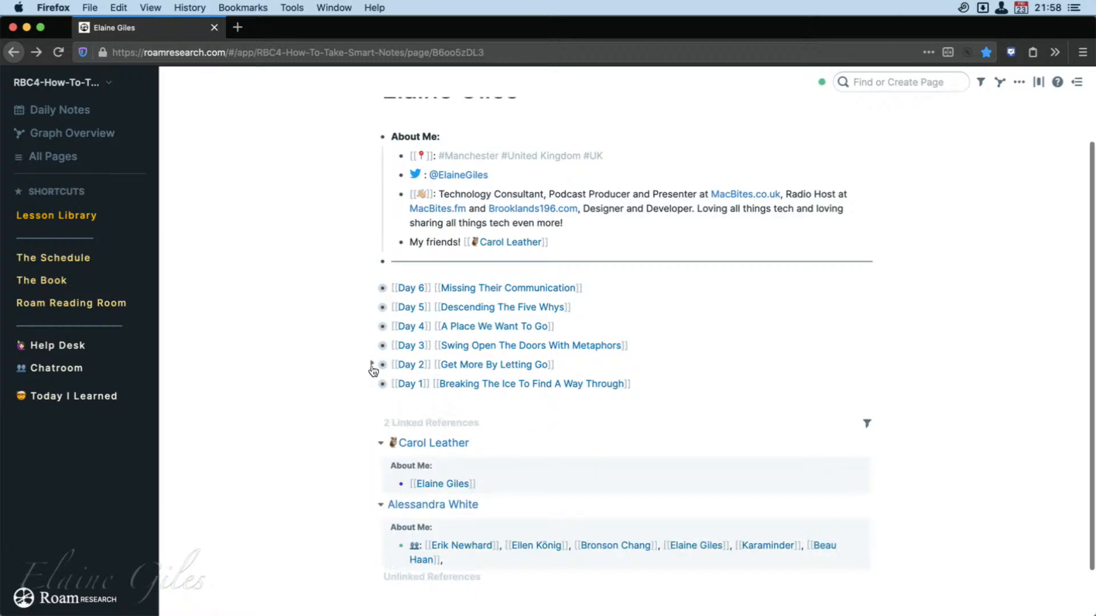
{"action": "left_click", "coordinate": [373, 365]}
{"action": "scroll", "coordinate": [664, 538], "scroll_direction": "down", "scroll_amount": 7}
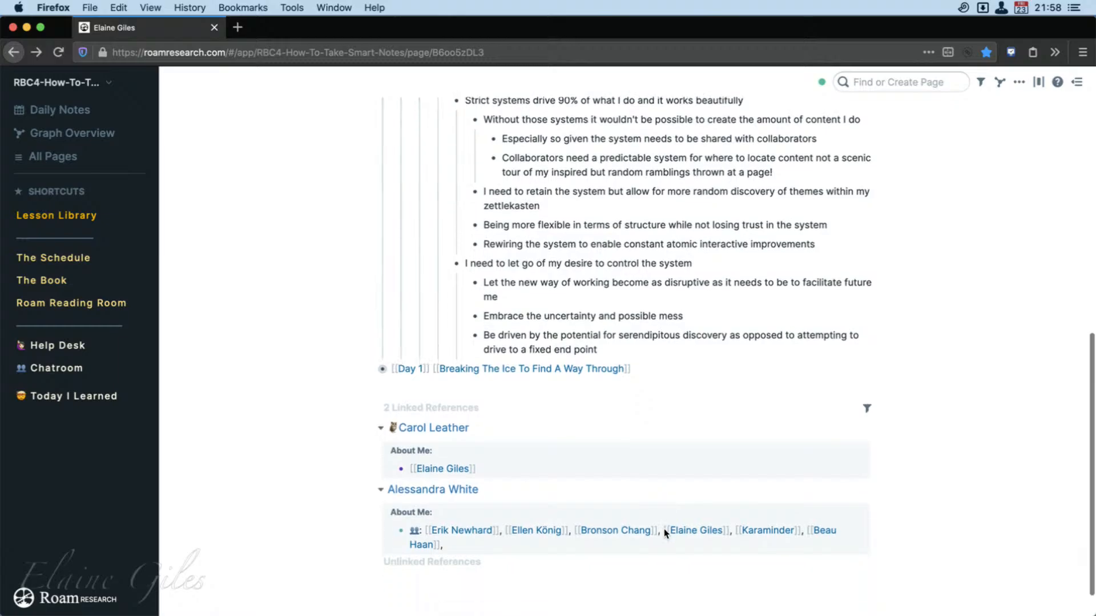
{"action": "scroll", "coordinate": [664, 537], "scroll_direction": "up", "scroll_amount": 7}
{"action": "scroll", "coordinate": [664, 538], "scroll_direction": "up", "scroll_amount": 2}
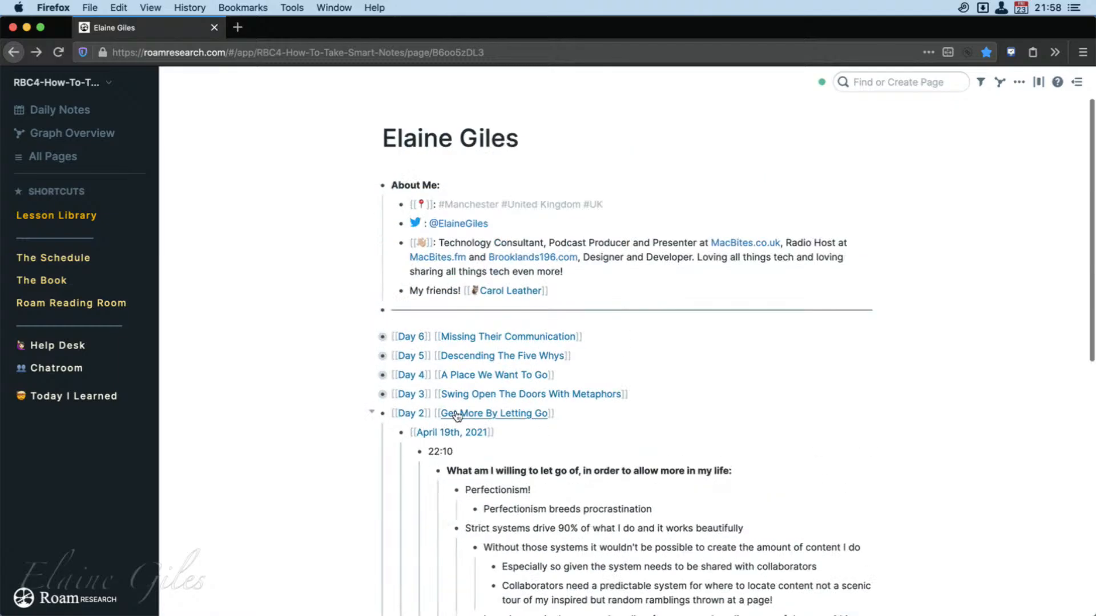
{"action": "left_click", "coordinate": [373, 413]}
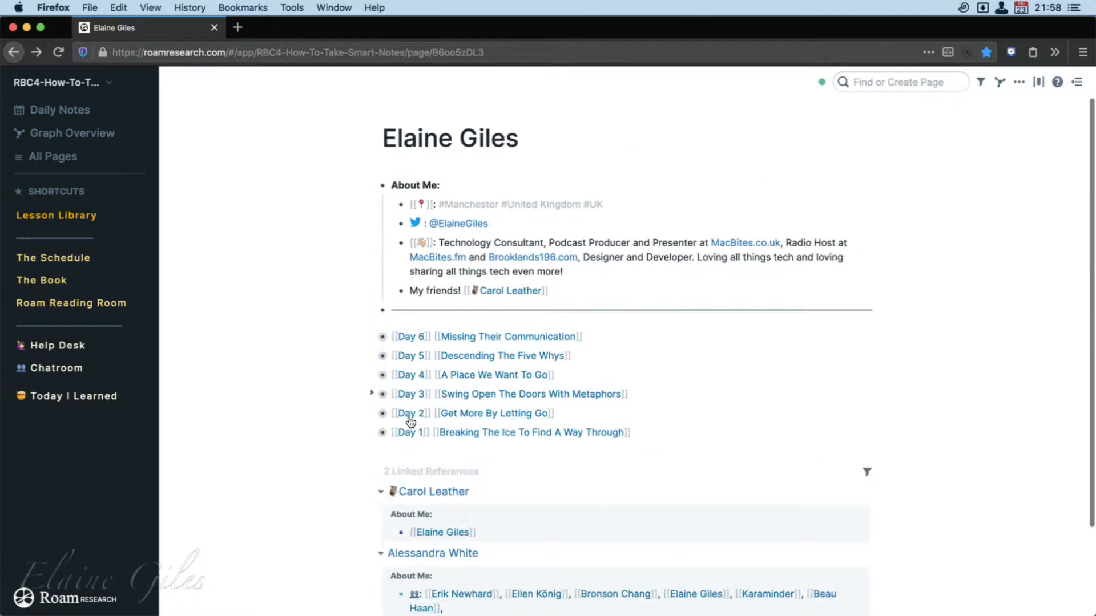
Expand the Day 3 entry, check who reacted to its heart and thumbs-up answers, and collapse it.
{"action": "left_click", "coordinate": [373, 394]}
{"action": "scroll", "coordinate": [652, 483], "scroll_direction": "down", "scroll_amount": 6}
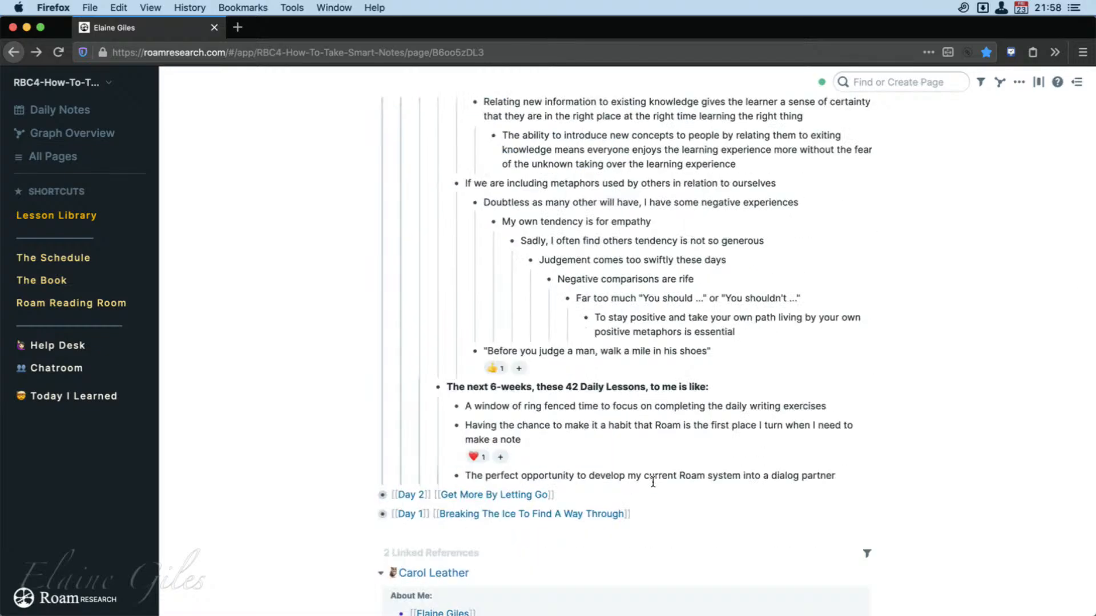
{"action": "scroll", "coordinate": [652, 482], "scroll_direction": "up", "scroll_amount": 2}
{"action": "mouse_move", "coordinate": [486, 514]}
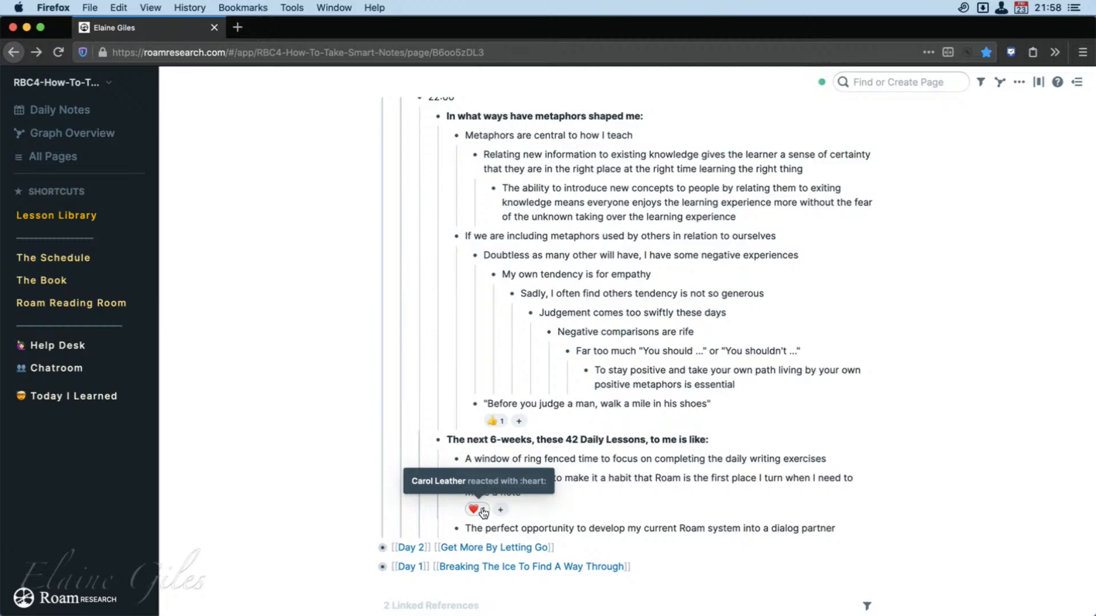
{"action": "mouse_move", "coordinate": [495, 422]}
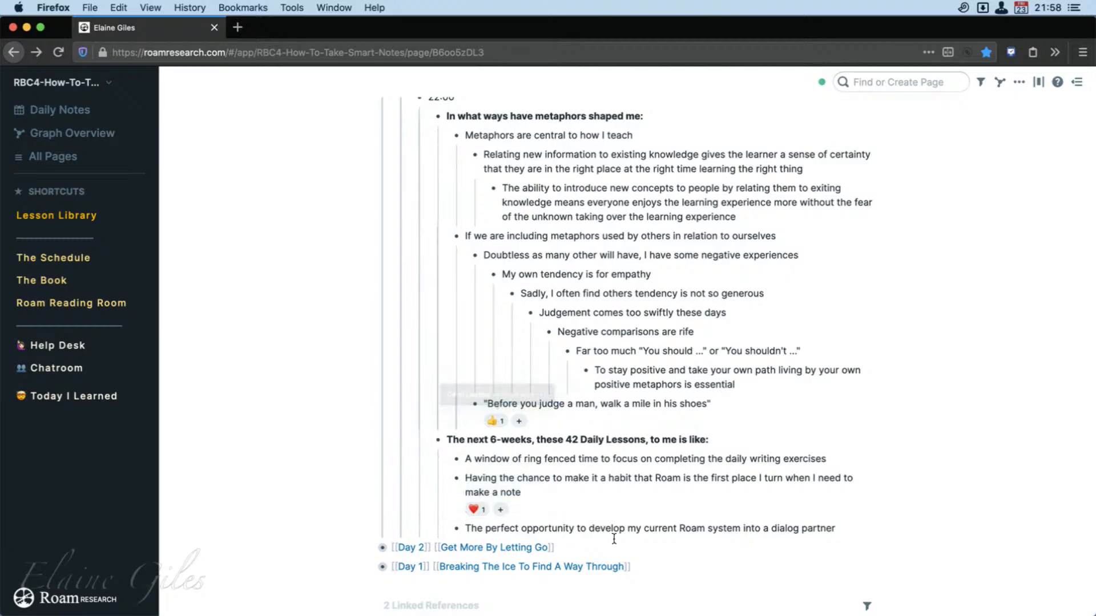
{"action": "scroll", "coordinate": [479, 514], "scroll_direction": "up", "scroll_amount": 6}
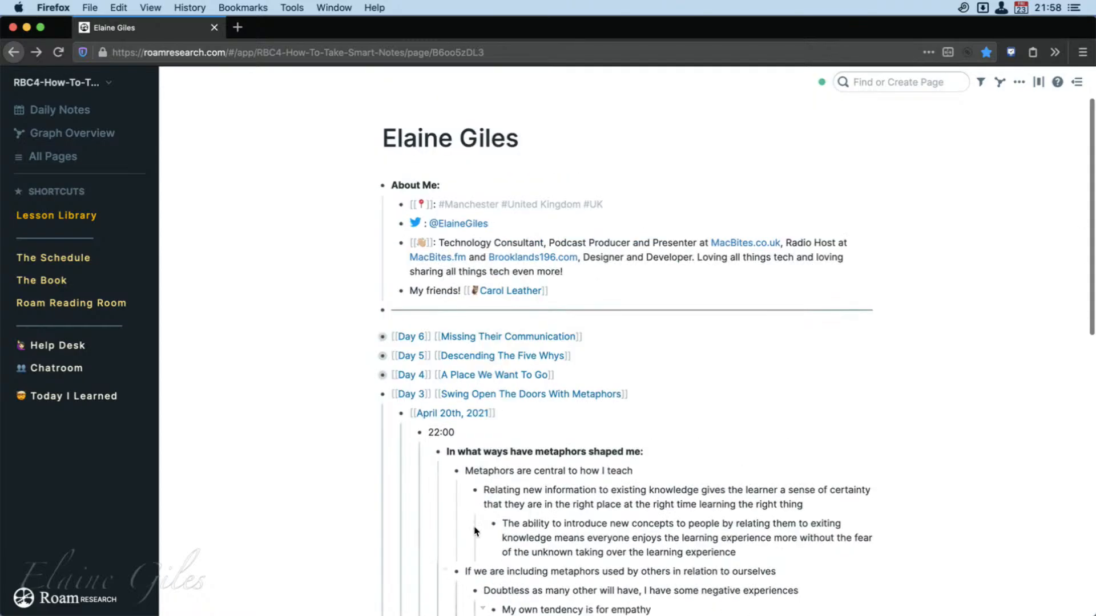
{"action": "left_click", "coordinate": [371, 394]}
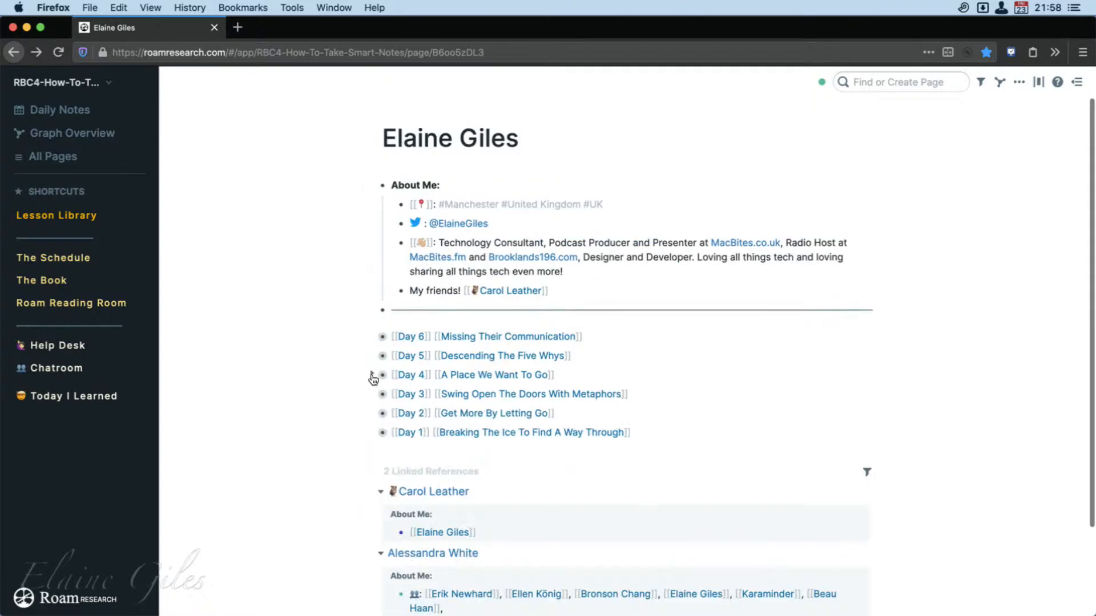
Expand the Day 4 entry, look through its Zettelkasten answers and quoted passage, and collapse it.
{"action": "left_click", "coordinate": [372, 375]}
{"action": "scroll", "coordinate": [643, 581], "scroll_direction": "down", "scroll_amount": 10}
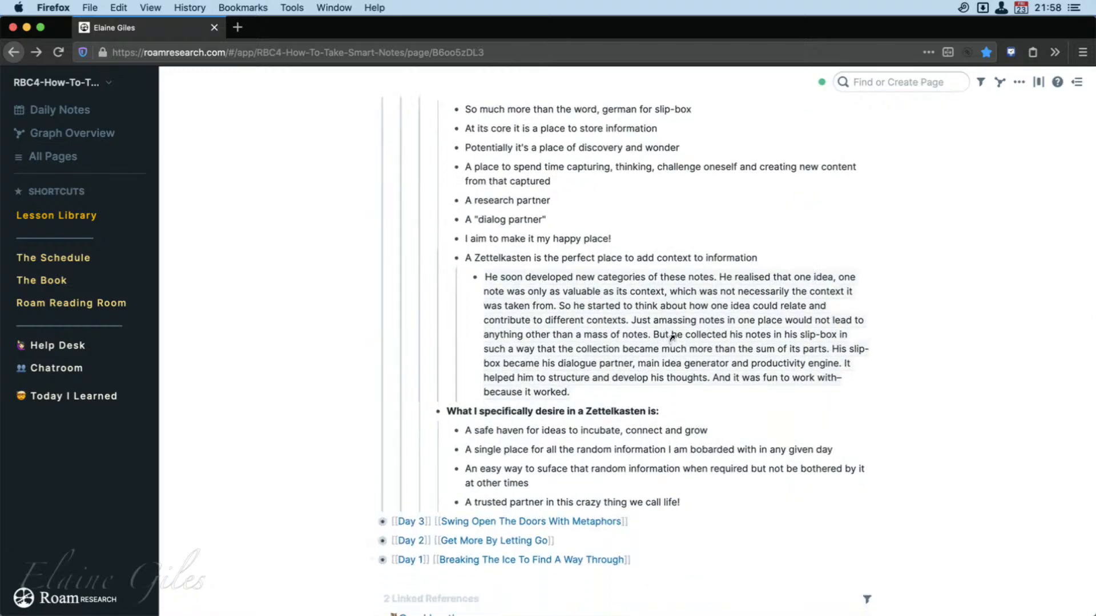
{"action": "scroll", "coordinate": [662, 336], "scroll_direction": "up", "scroll_amount": 6}
{"action": "scroll", "coordinate": [677, 345], "scroll_direction": "up", "scroll_amount": 4}
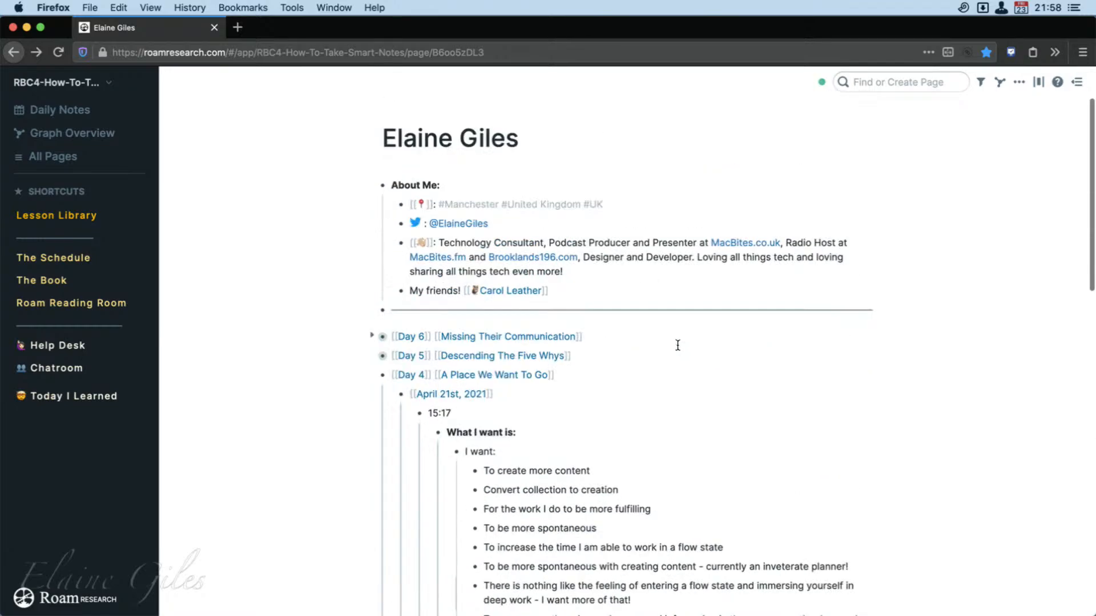
{"action": "left_click", "coordinate": [371, 376]}
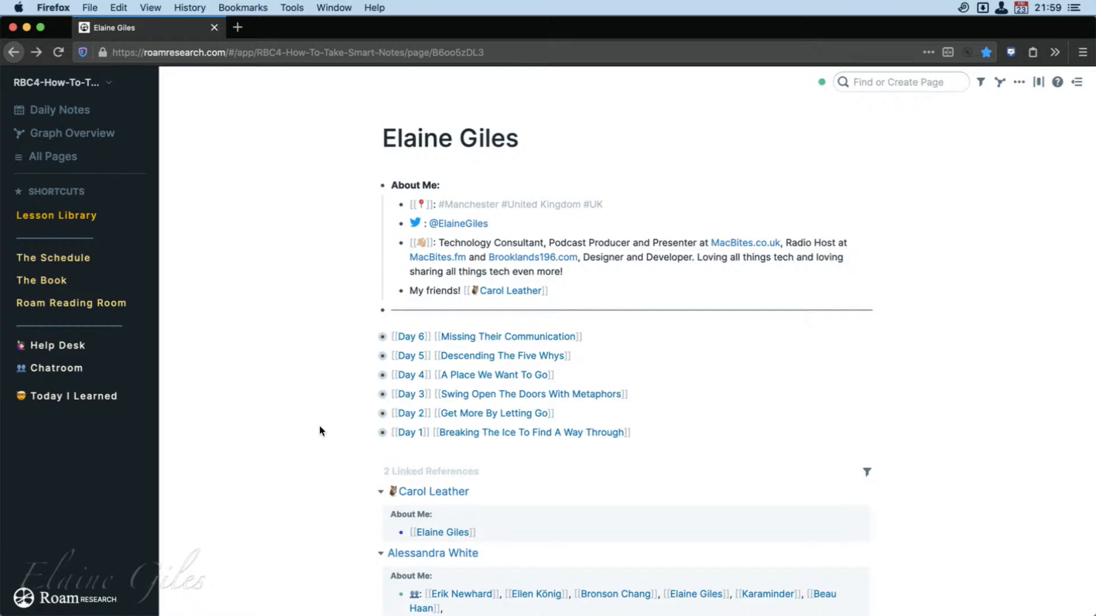
Open the Lesson Library page and review the daily lesson guidelines and the dated lesson cards through April 23rd, 2021.
{"action": "left_click", "coordinate": [76, 219]}
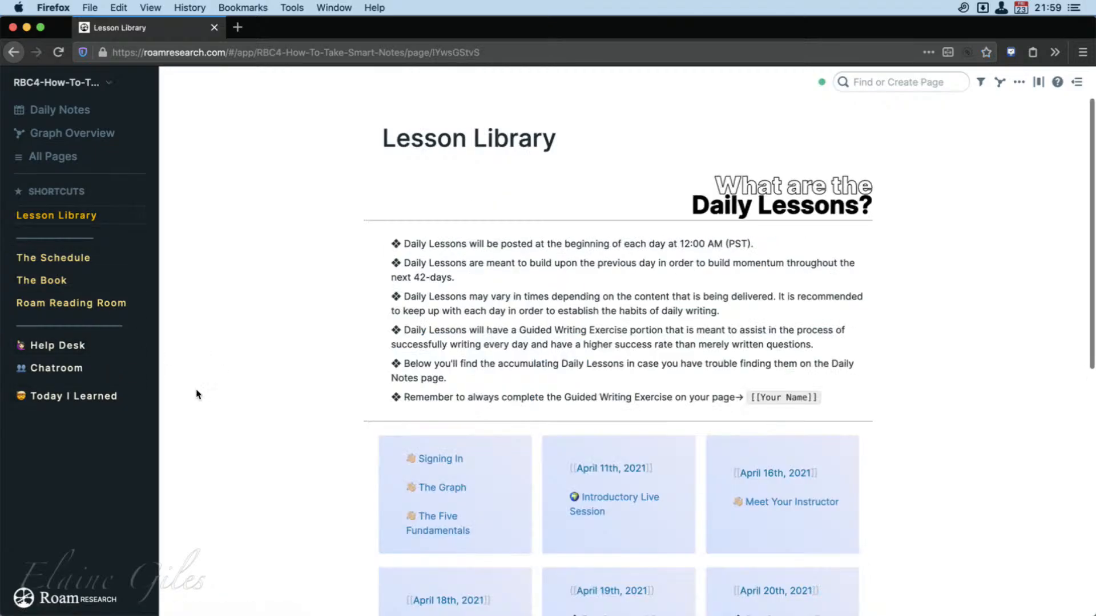
{"action": "scroll", "coordinate": [311, 517], "scroll_direction": "down", "scroll_amount": 5}
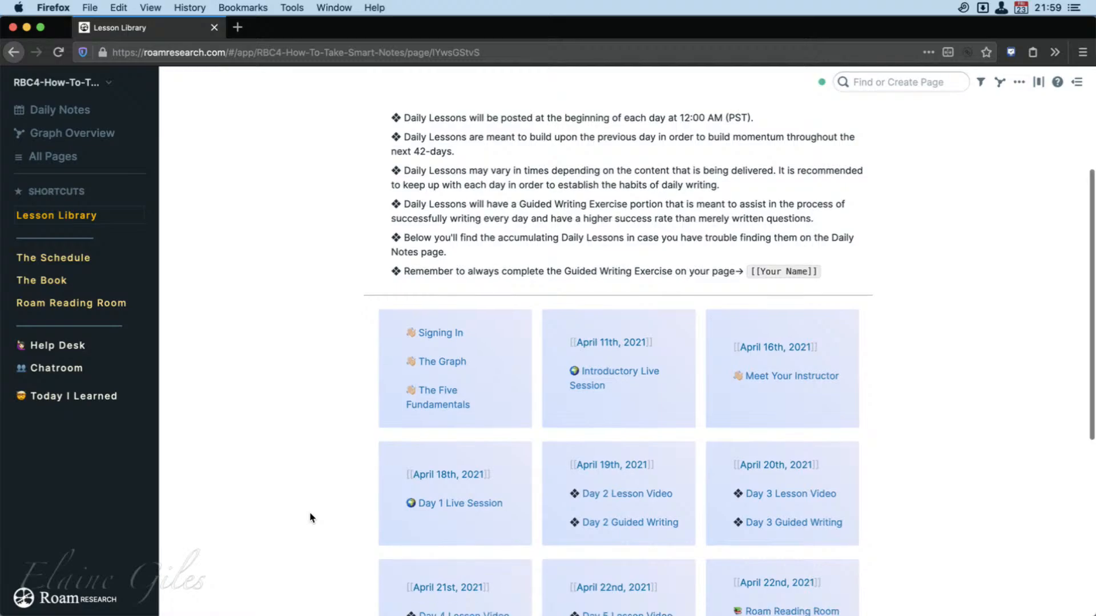
{"action": "scroll", "coordinate": [311, 518], "scroll_direction": "down", "scroll_amount": 3}
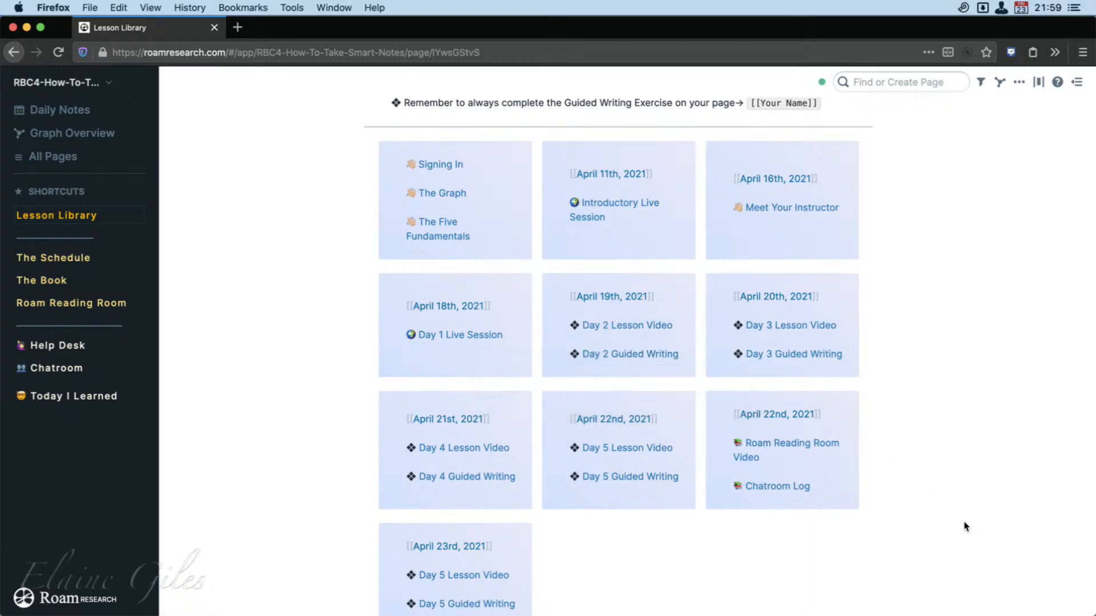
{"action": "scroll", "coordinate": [958, 530], "scroll_direction": "down", "scroll_amount": 2}
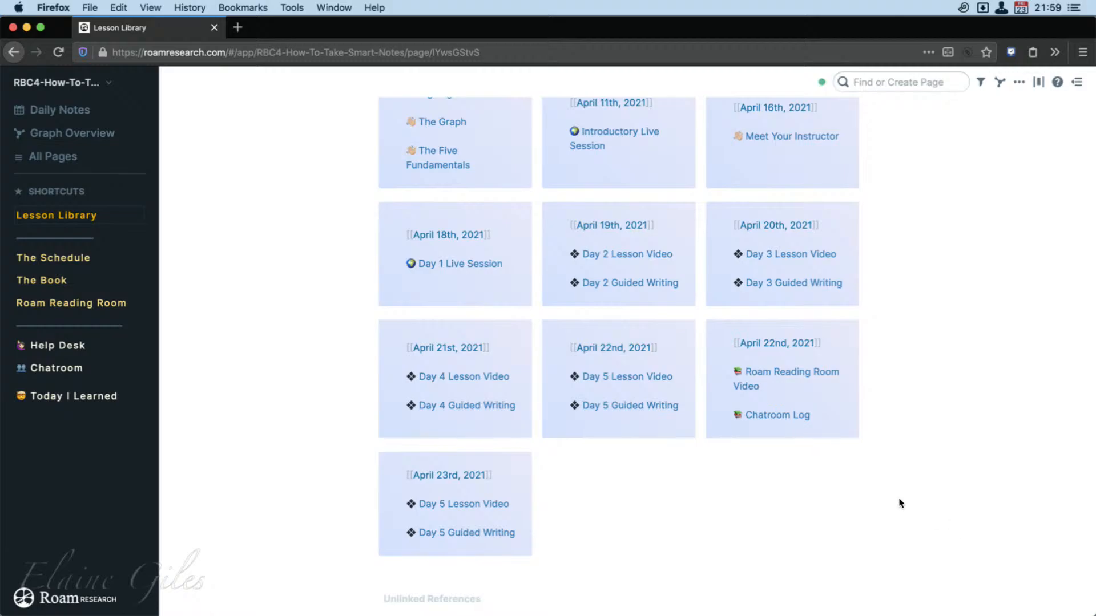
Open The Schedule page and examine its guidelines and the weekly session topics and dates from Getting started to Debriefing.
{"action": "left_click", "coordinate": [59, 257]}
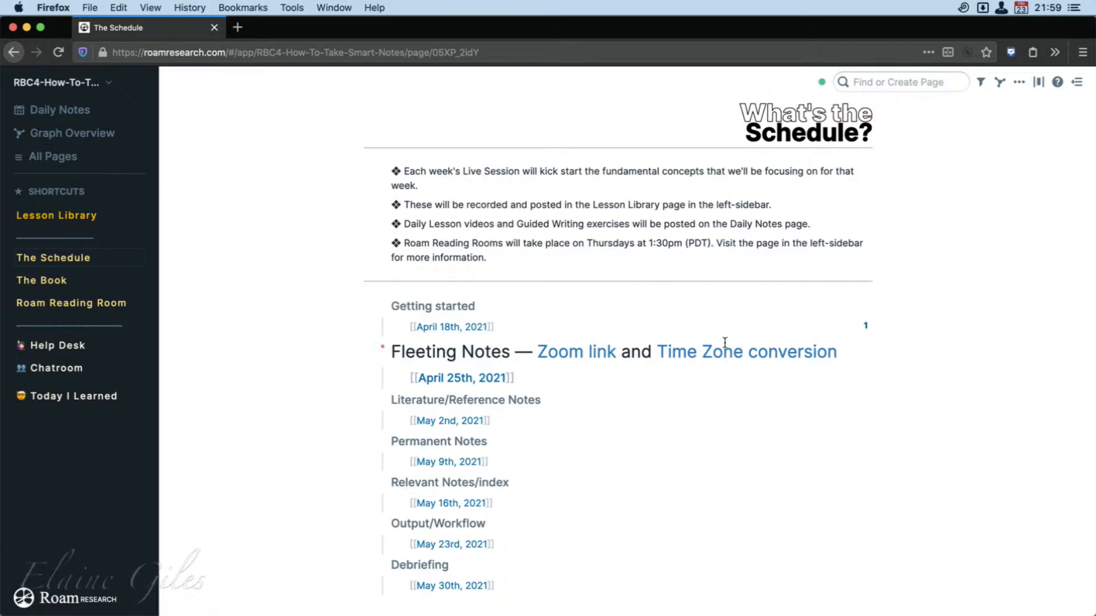
{"action": "scroll", "coordinate": [724, 341], "scroll_direction": "up", "scroll_amount": 6}
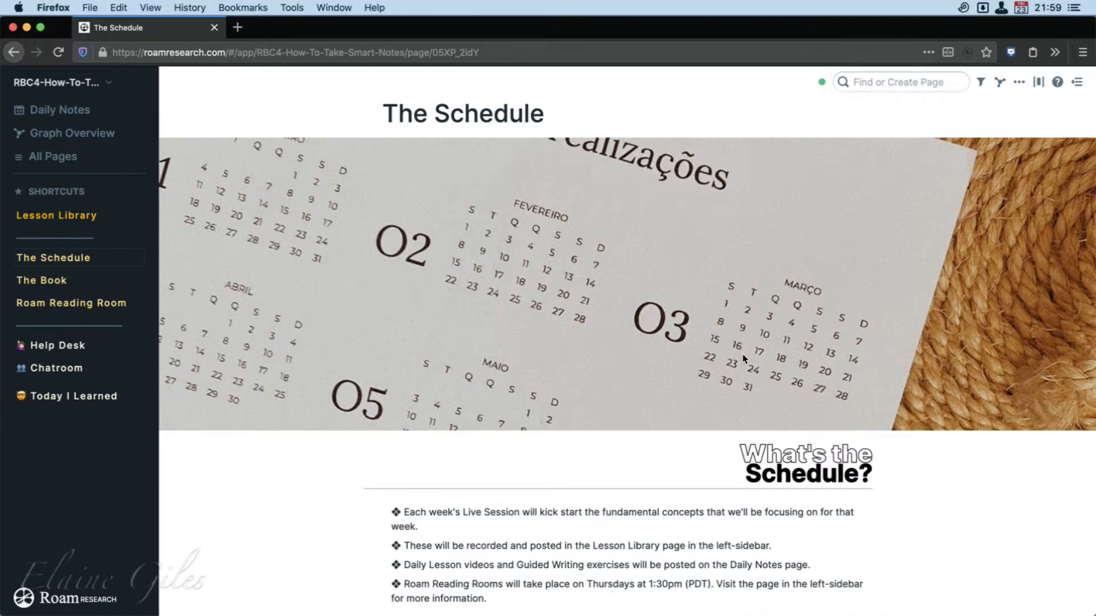
{"action": "scroll", "coordinate": [771, 575], "scroll_direction": "down", "scroll_amount": 3}
{"action": "scroll", "coordinate": [771, 578], "scroll_direction": "down", "scroll_amount": 3}
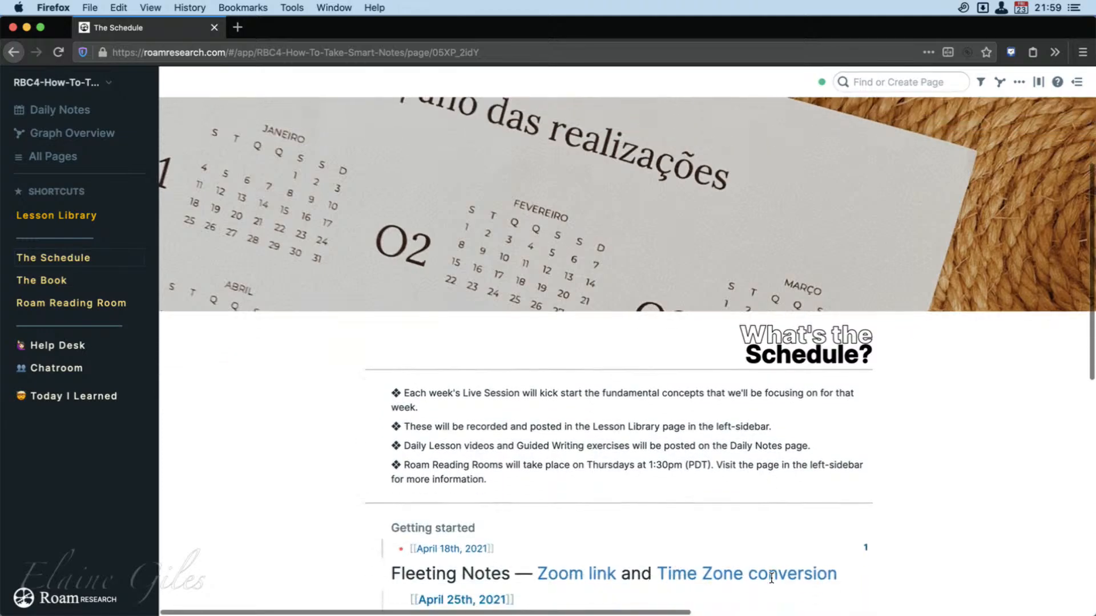
{"action": "scroll", "coordinate": [930, 512], "scroll_direction": "down", "scroll_amount": 5}
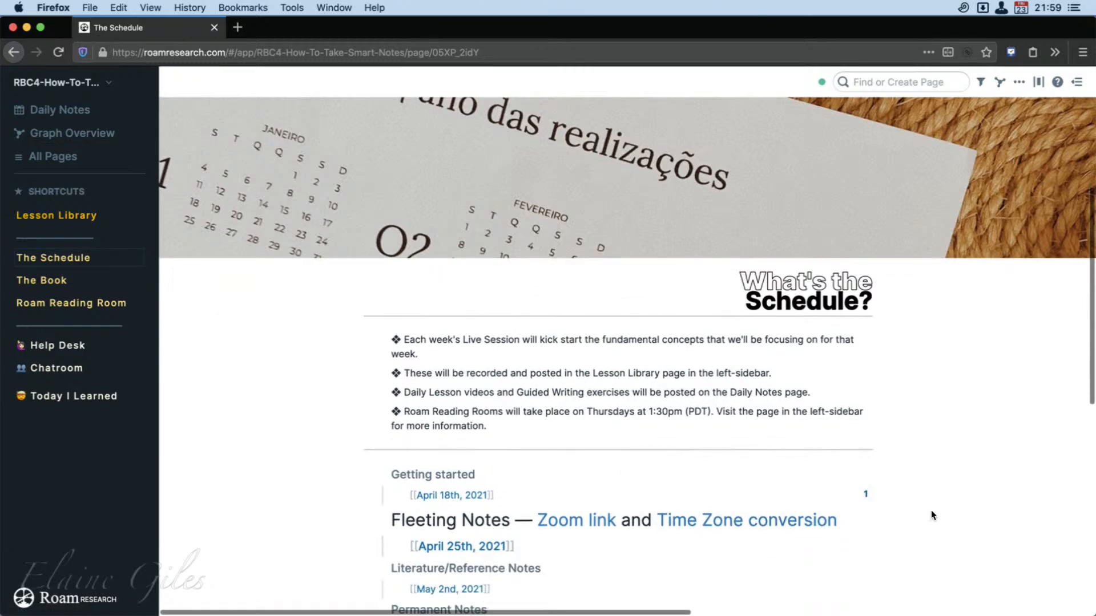
{"action": "scroll", "coordinate": [930, 510], "scroll_direction": "down", "scroll_amount": 1}
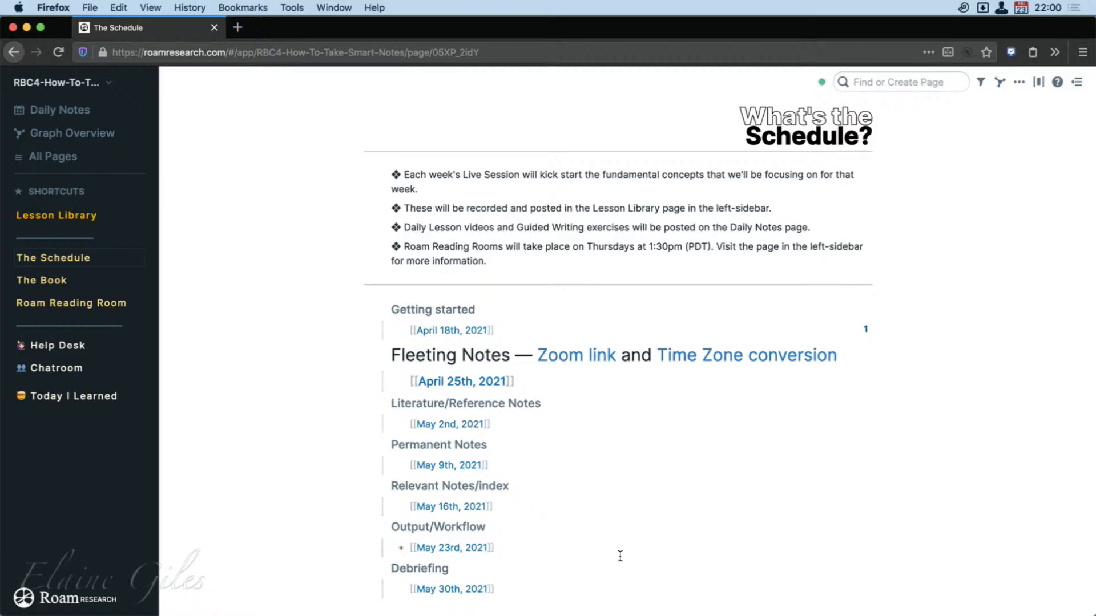
{"action": "scroll", "coordinate": [623, 549], "scroll_direction": "down", "scroll_amount": 3}
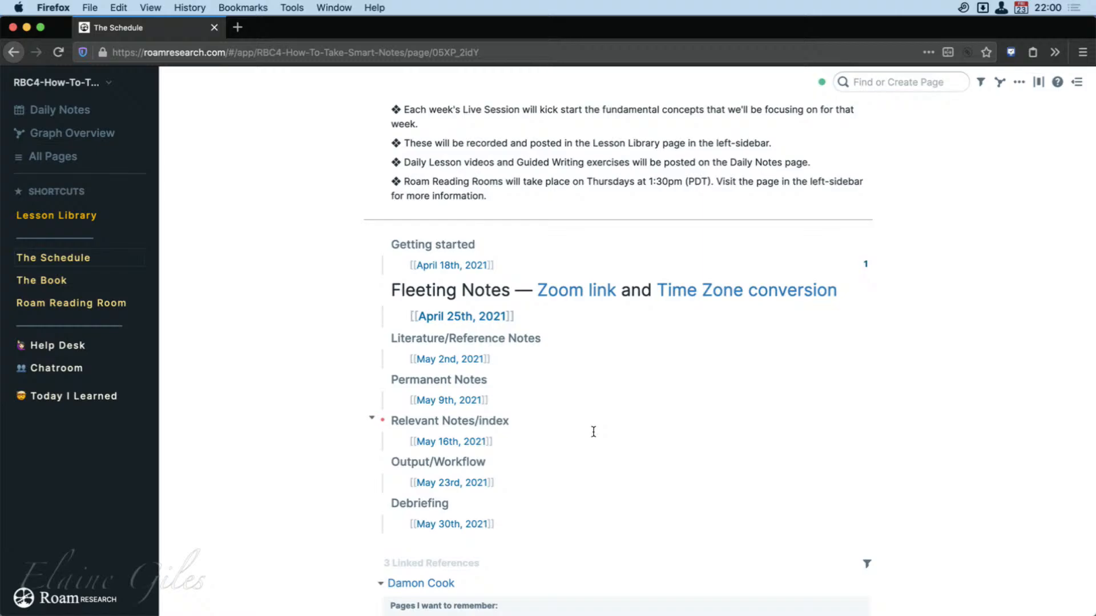
{"action": "scroll", "coordinate": [593, 432], "scroll_direction": "up", "scroll_amount": 10}
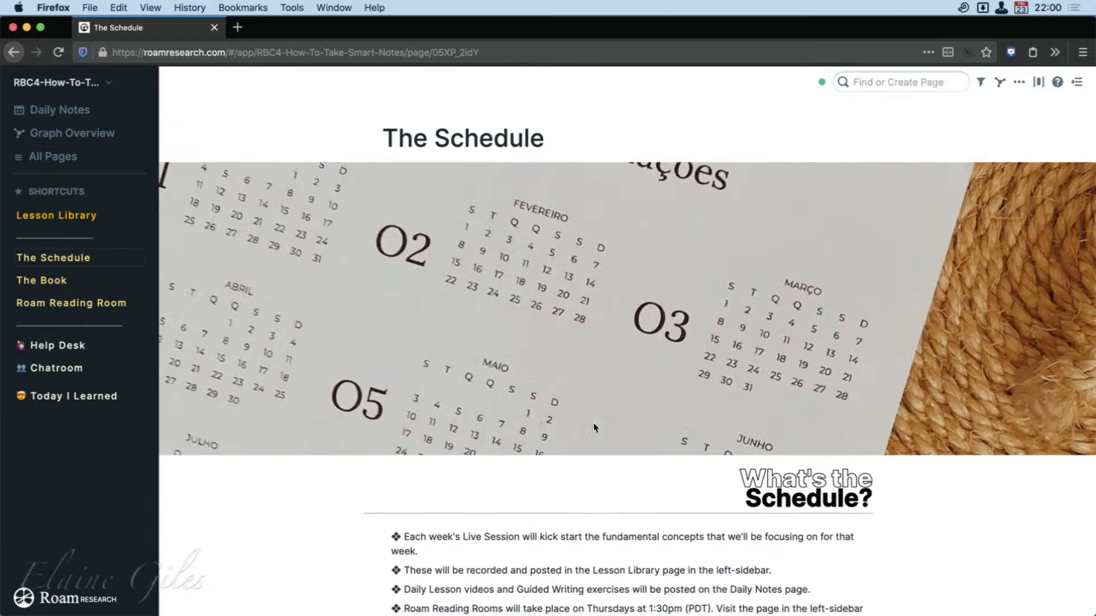
{"action": "scroll", "coordinate": [593, 428], "scroll_direction": "down", "scroll_amount": 1}
{"action": "scroll", "coordinate": [594, 428], "scroll_direction": "down", "scroll_amount": 6}
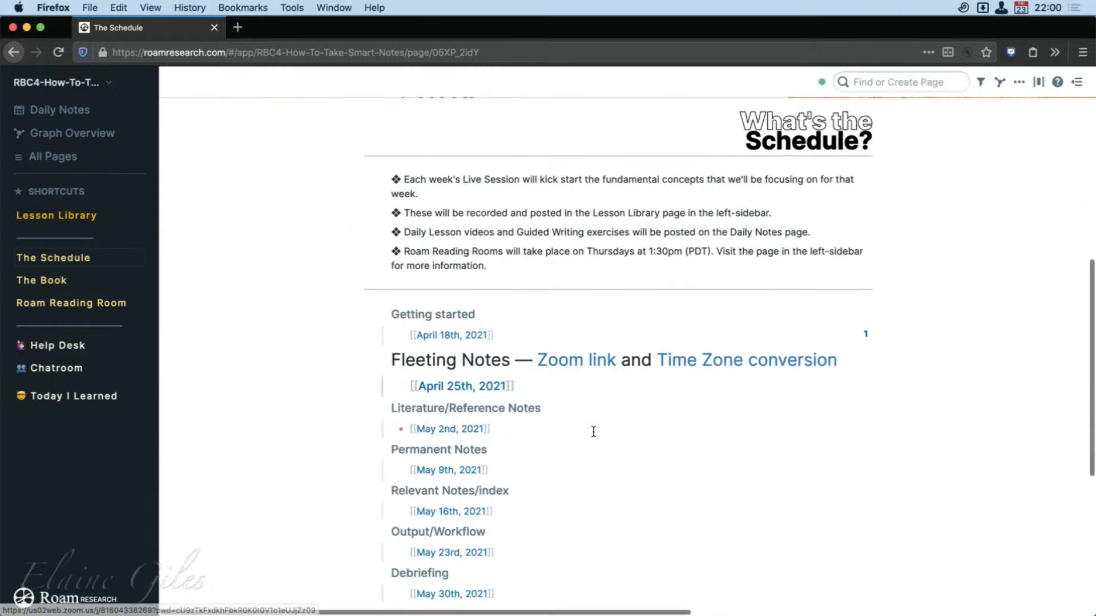
{"action": "scroll", "coordinate": [593, 432], "scroll_direction": "up", "scroll_amount": 2}
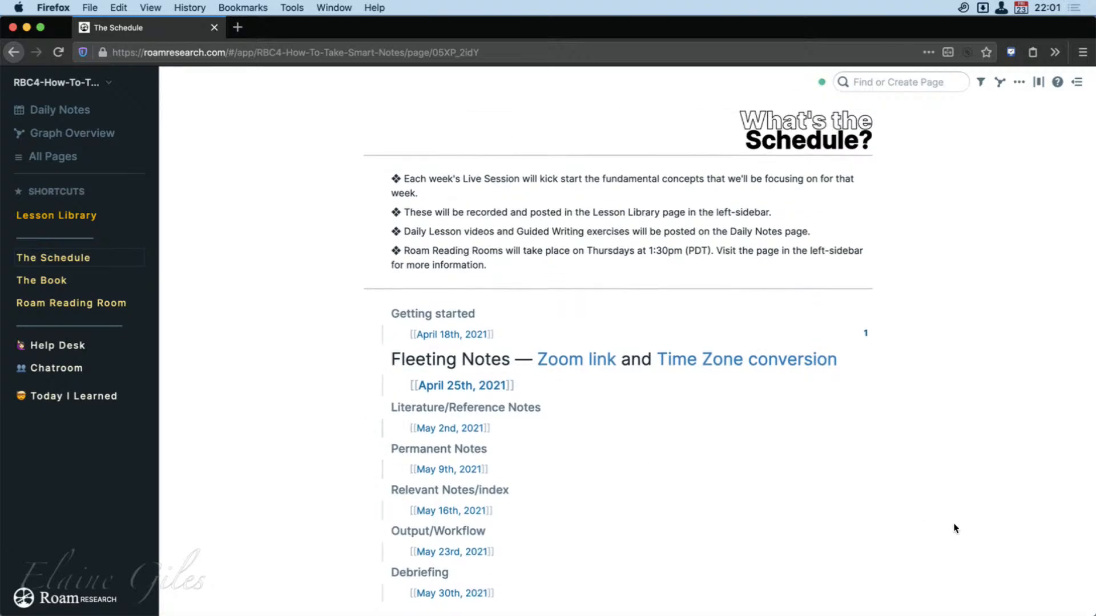
{"action": "scroll", "coordinate": [782, 509], "scroll_direction": "down", "scroll_amount": 2}
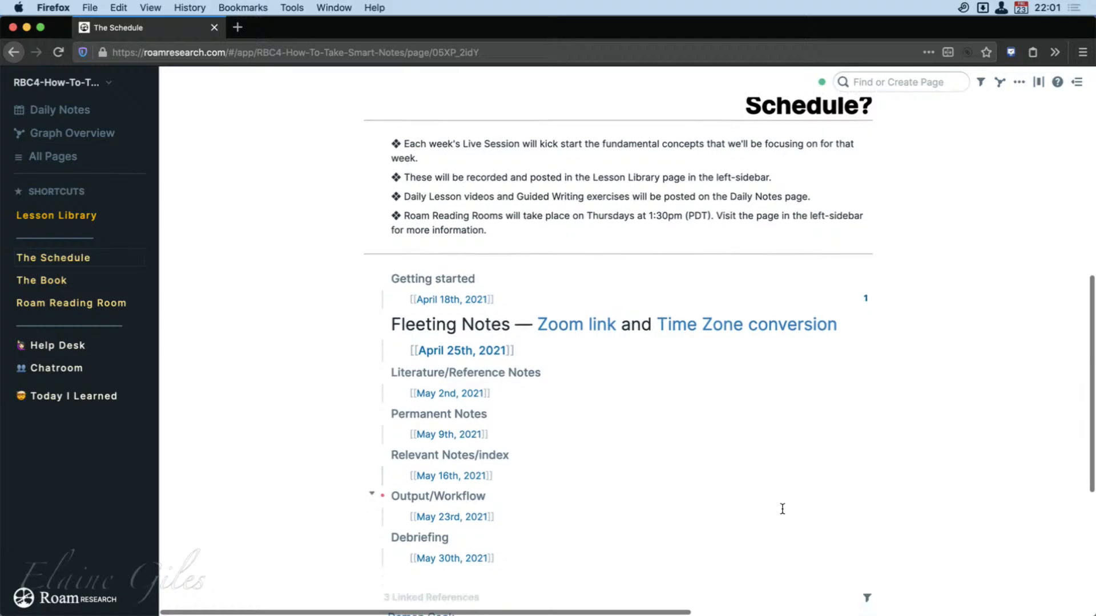
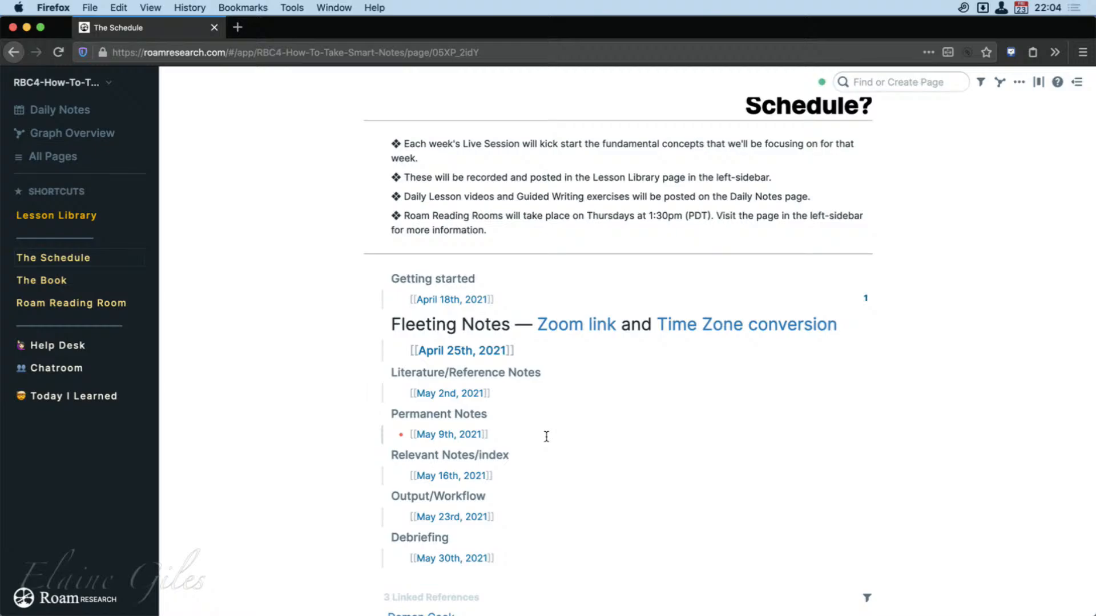
Open the Graph Overview and examine the links running from a single page node across the graph.
{"action": "left_click", "coordinate": [104, 133]}
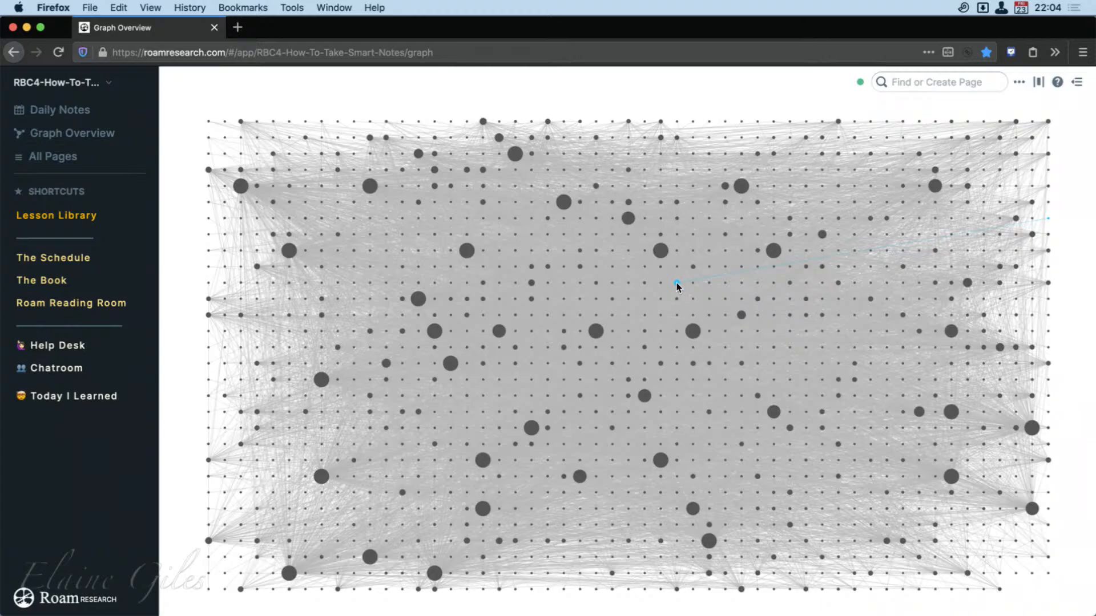
{"action": "left_click_drag", "start_coordinate": [638, 367], "coordinate": [669, 291]}
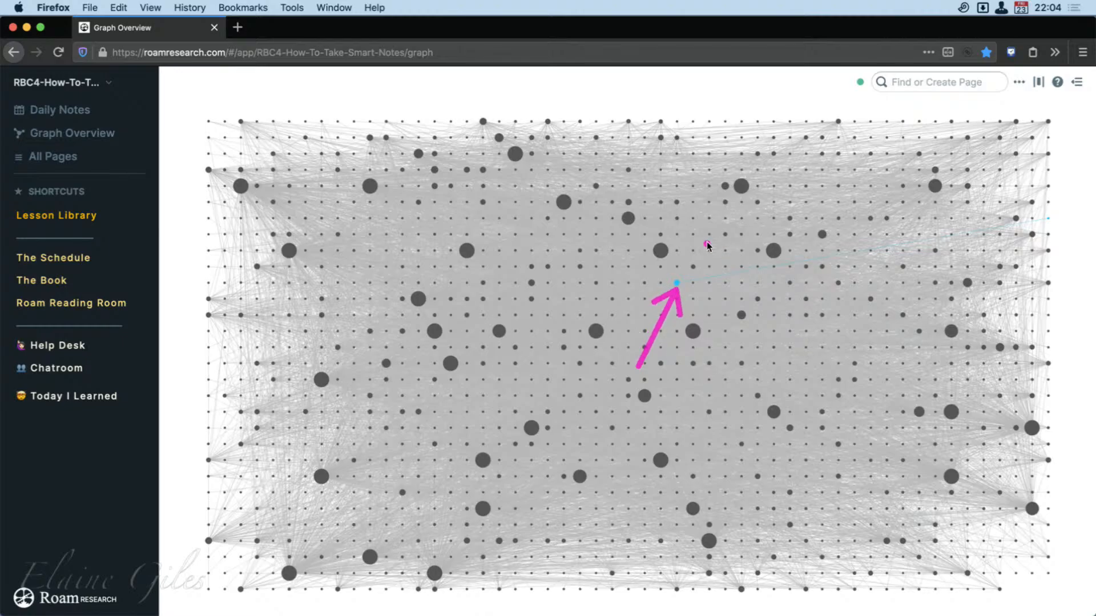
{"action": "mouse_move", "coordinate": [648, 272]}
{"action": "left_mouse_down"}
{"action": "mouse_move", "coordinate": [1027, 197]}
{"action": "mouse_move", "coordinate": [1032, 208]}
{"action": "left_mouse_up"}
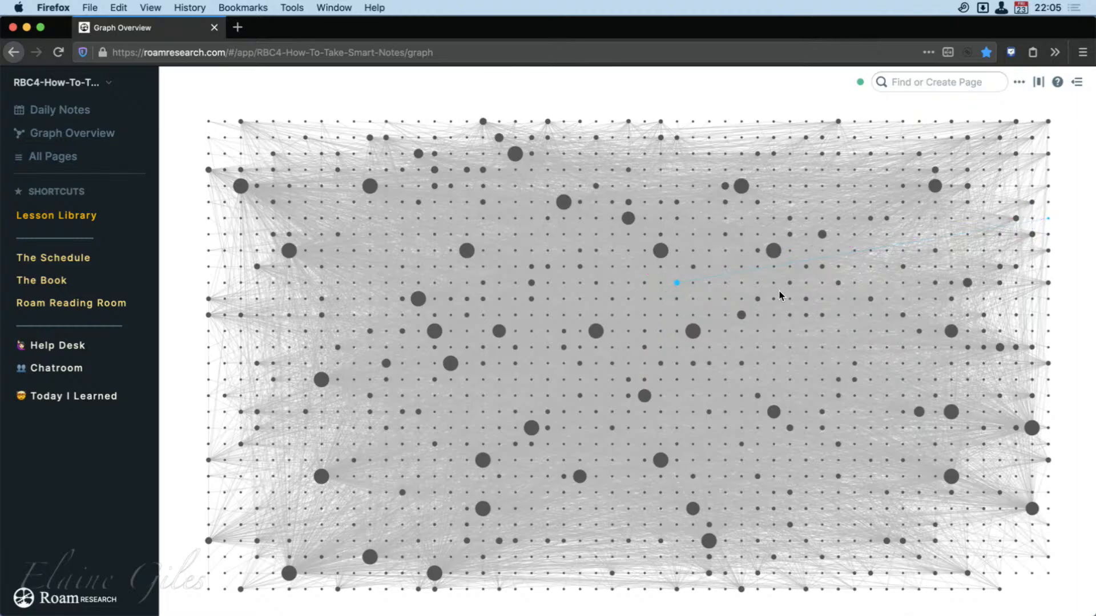
Open The Book page and look through the chapter outline of How To Take Smart Notes.
{"action": "left_click", "coordinate": [54, 283]}
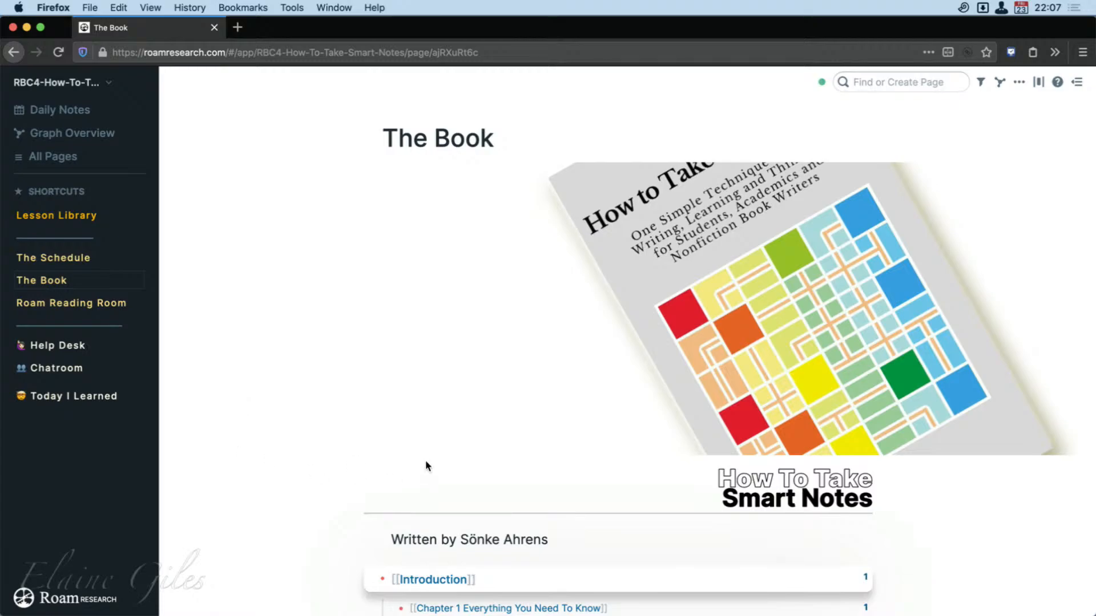
{"action": "scroll", "coordinate": [426, 462], "scroll_direction": "down", "scroll_amount": 3}
{"action": "scroll", "coordinate": [296, 495], "scroll_direction": "down", "scroll_amount": 1}
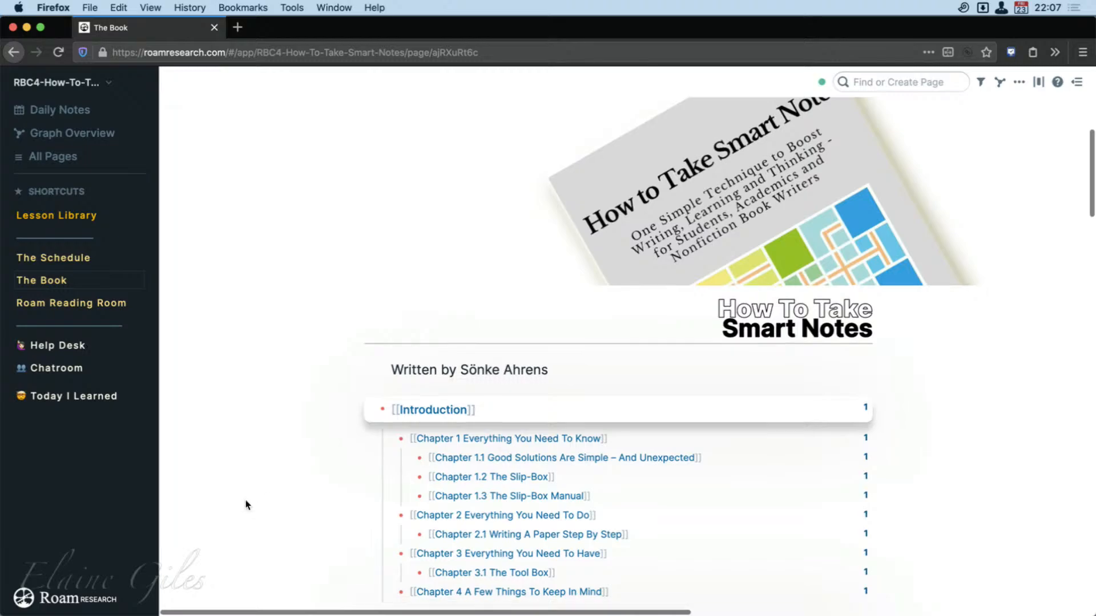
{"action": "scroll", "coordinate": [245, 502], "scroll_direction": "down", "scroll_amount": 5}
{"action": "scroll", "coordinate": [245, 505], "scroll_direction": "up", "scroll_amount": 5}
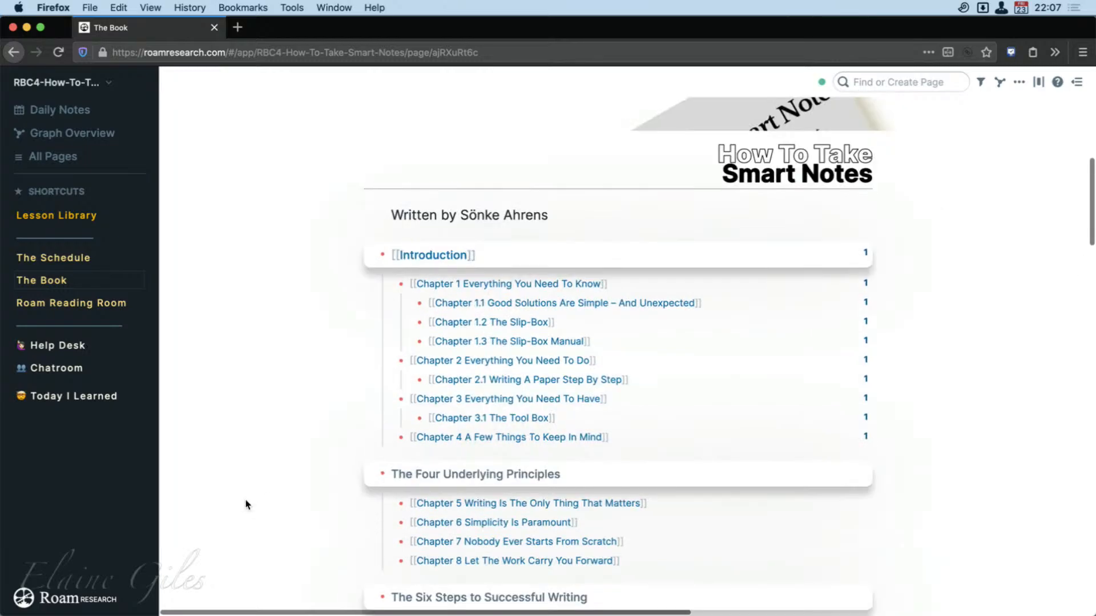
{"action": "scroll", "coordinate": [246, 505], "scroll_direction": "down", "scroll_amount": 4}
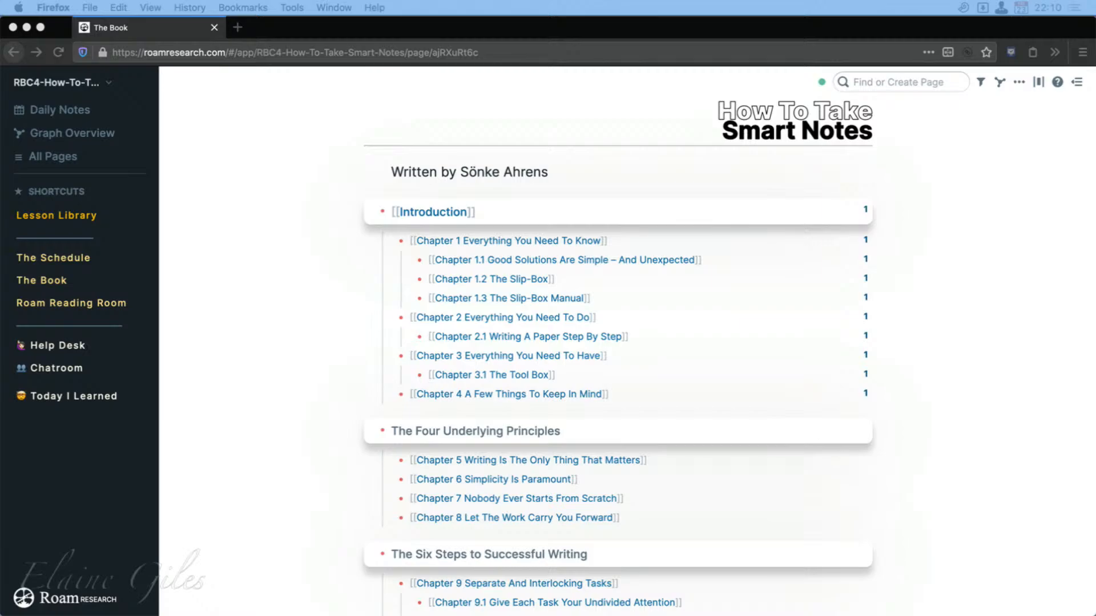
{"action": "left_click", "coordinate": [731, 24]}
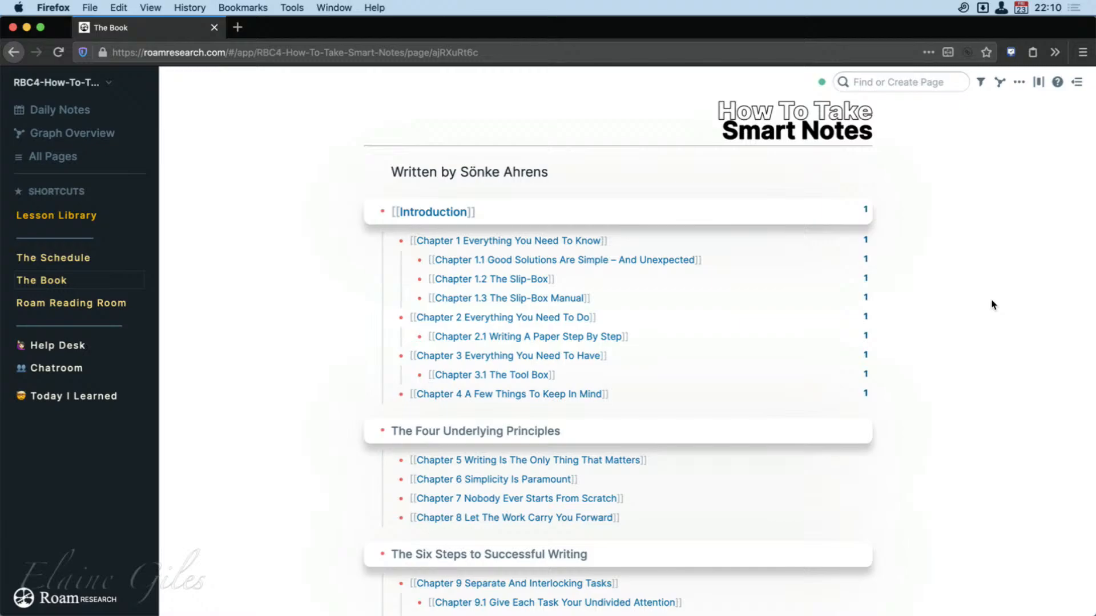
Open the Introduction from the book's chapter outline and look through its text down to the chapter navigation links.
{"action": "scroll", "coordinate": [878, 399], "scroll_direction": "up", "scroll_amount": 6}
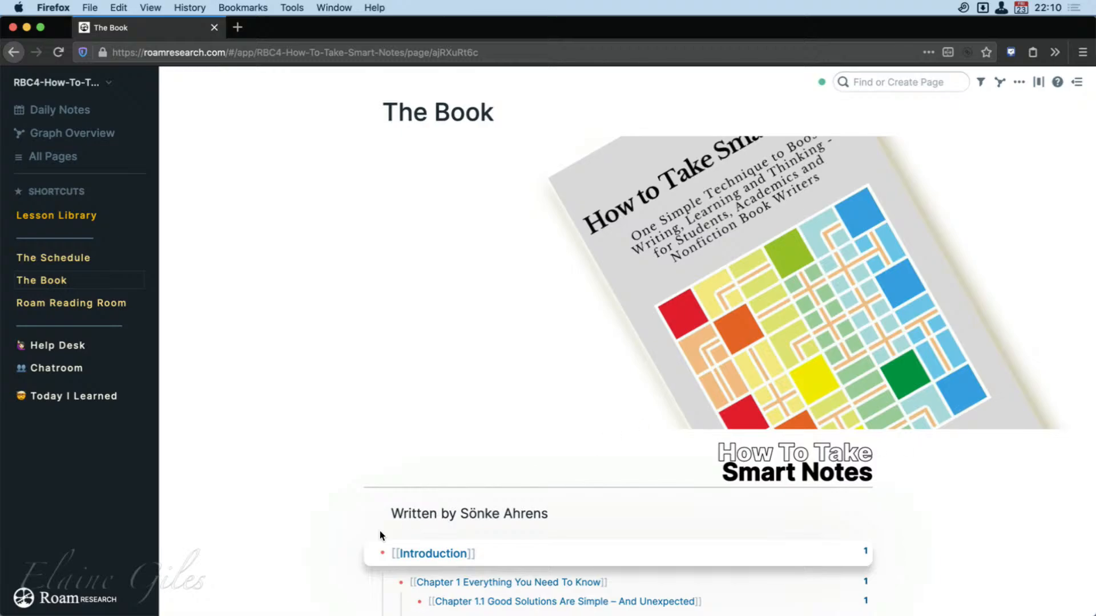
{"action": "left_click", "coordinate": [448, 556]}
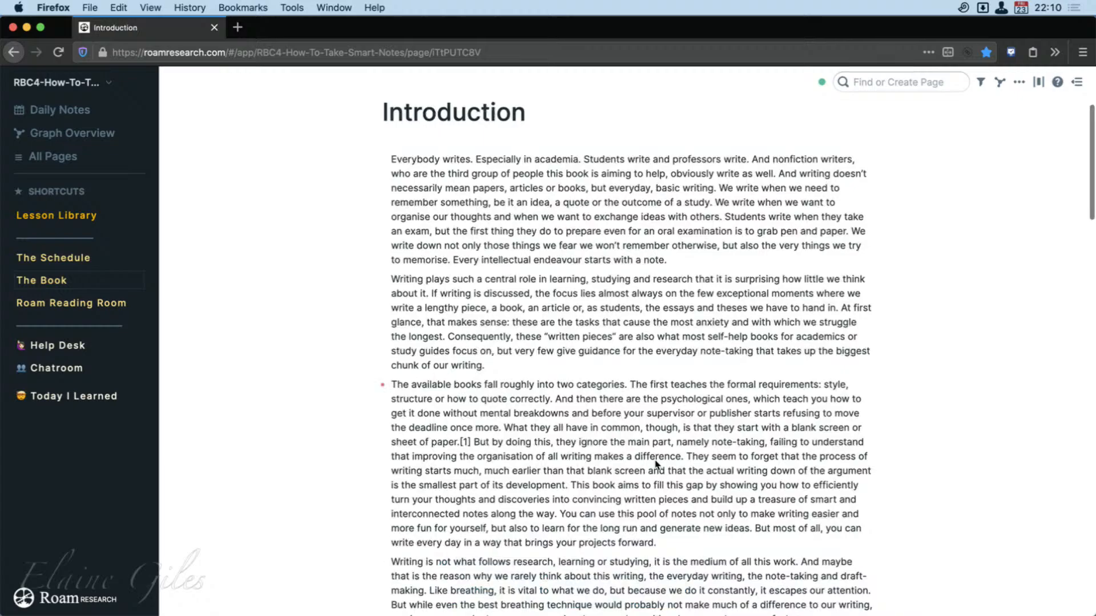
{"action": "scroll", "coordinate": [797, 499], "scroll_direction": "down", "scroll_amount": 5}
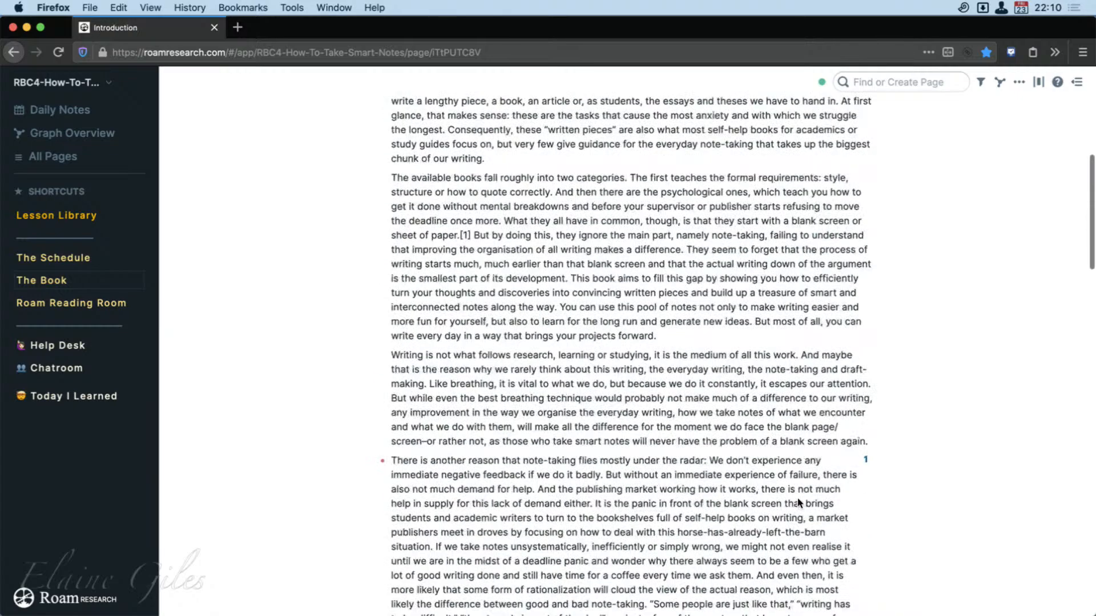
{"action": "scroll", "coordinate": [798, 499], "scroll_direction": "down", "scroll_amount": 20}
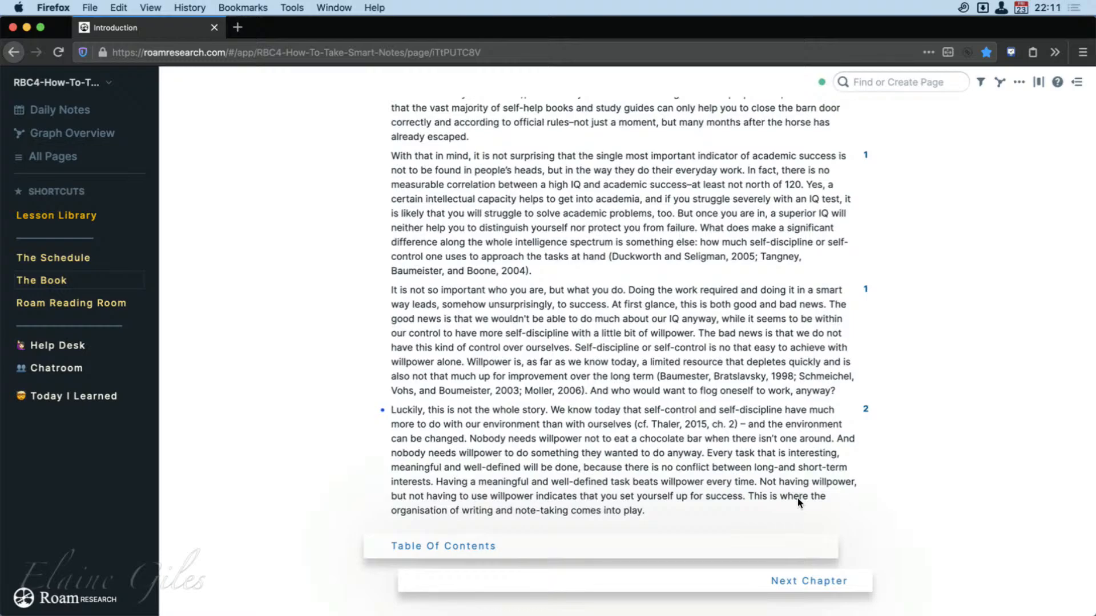
Continue to the next chapter, Chapter 1 Everything You Need To Know, and look through its text and linked references.
{"action": "left_click", "coordinate": [821, 590]}
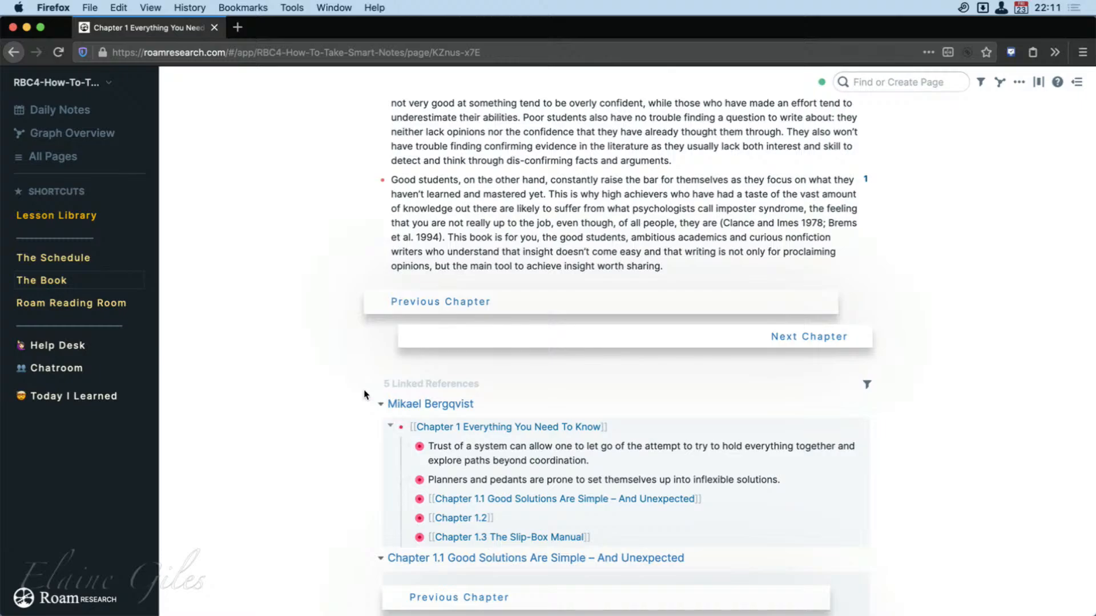
{"action": "scroll", "coordinate": [338, 415], "scroll_direction": "down", "scroll_amount": 4}
{"action": "scroll", "coordinate": [338, 414], "scroll_direction": "up", "scroll_amount": 20}
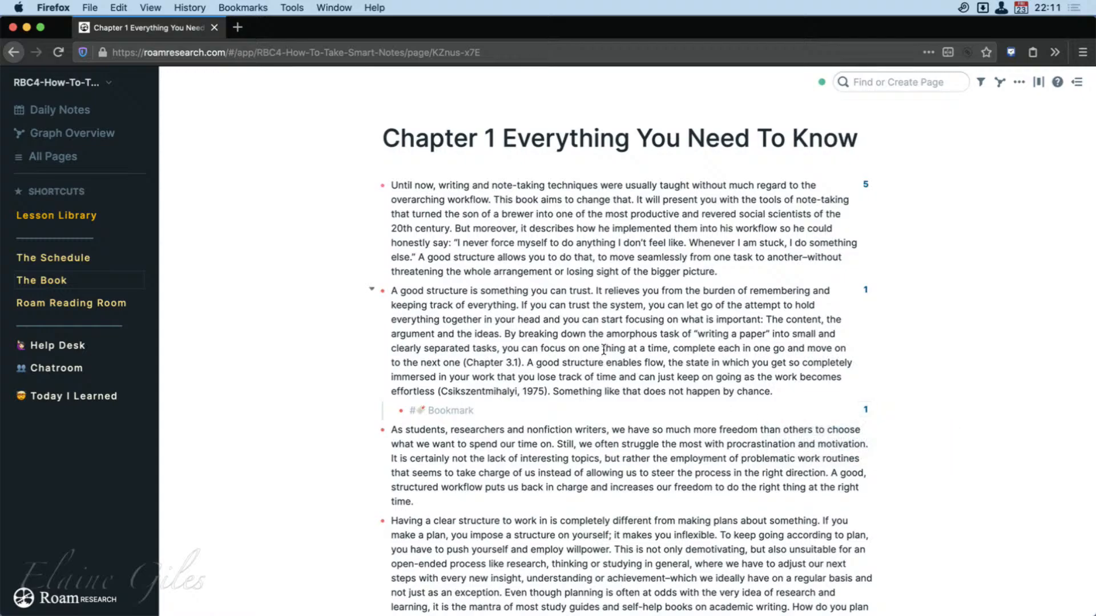
Show the browser's bookmarks toolbar briefly to view the saved folders, and hide it again.
{"action": "mouse_move", "coordinate": [662, 238]}
{"action": "key", "text": "super+shift+b"}
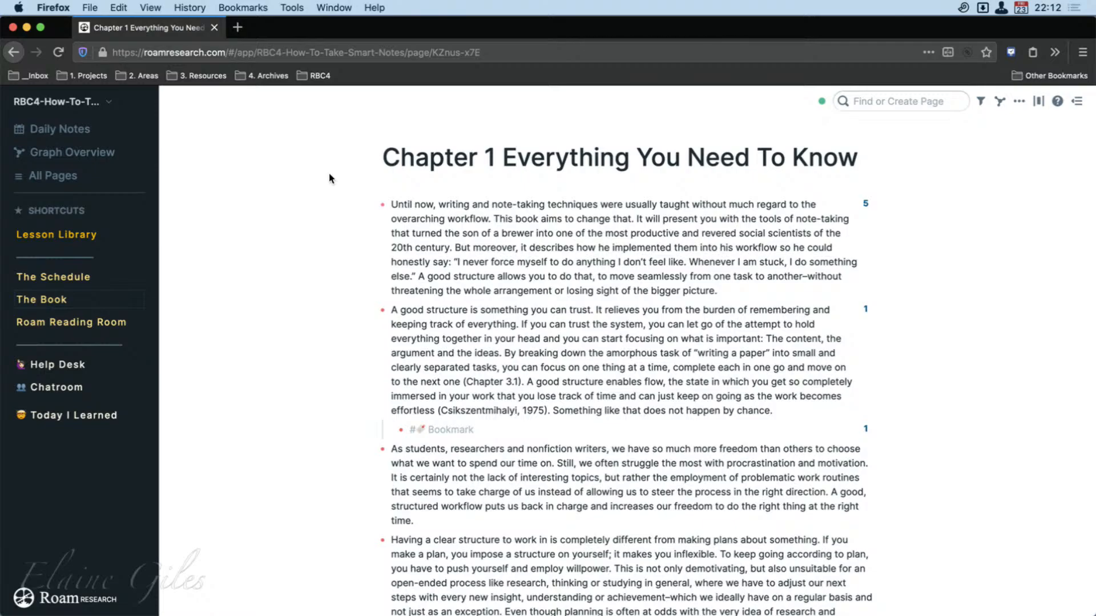
{"action": "key", "text": "super+shift+b"}
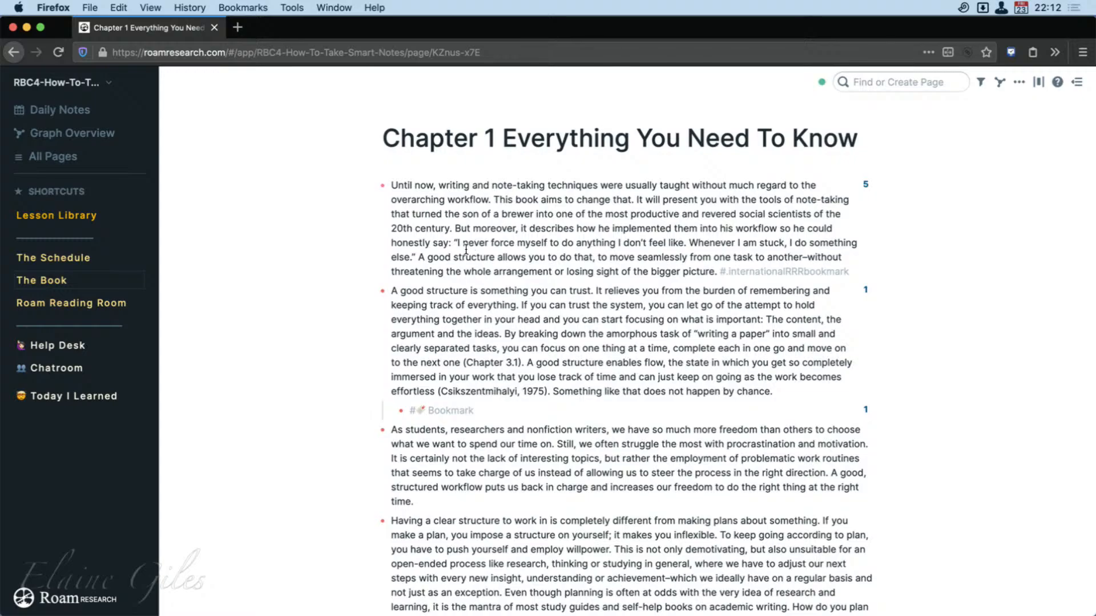
Search for the member's own page by first name, open it and add an empty block below the Day 1 entry.
{"action": "left_click", "coordinate": [862, 85]}
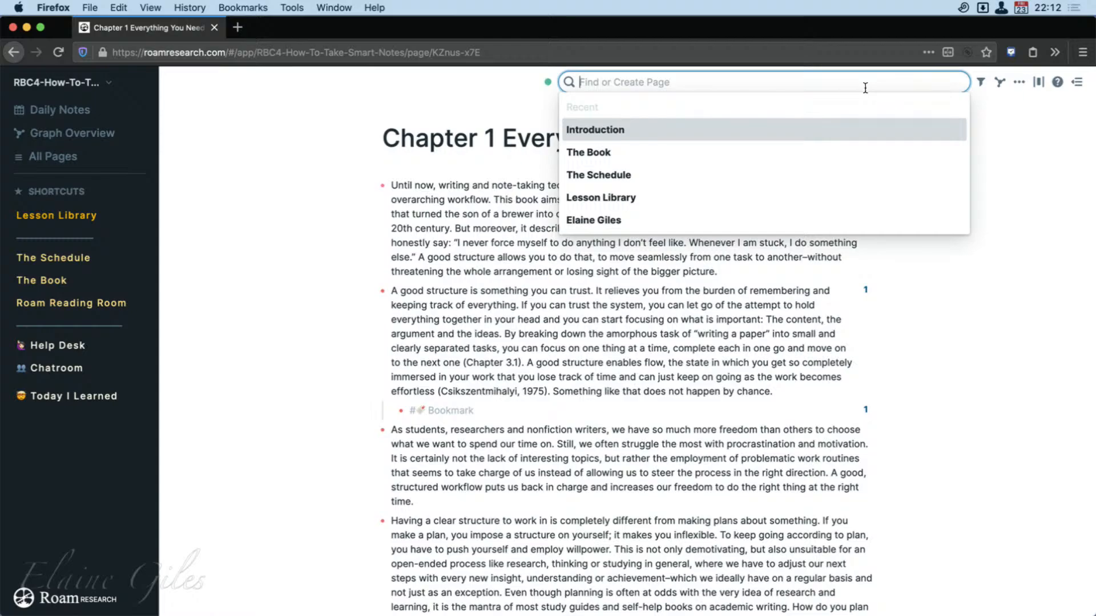
{"action": "type", "text": "elaine"}
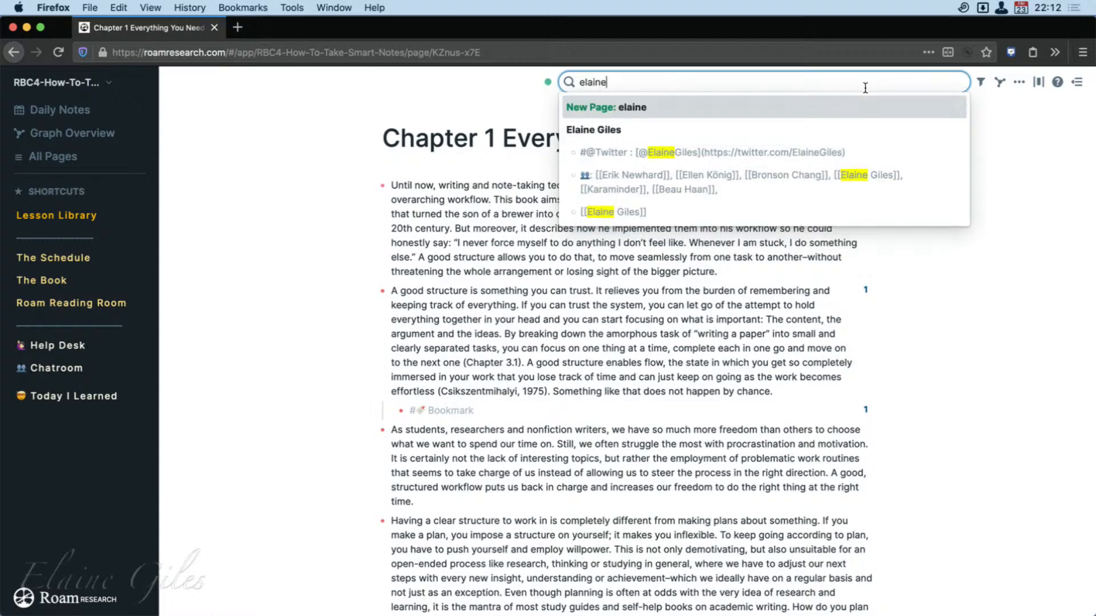
{"action": "key", "text": "Down"}
{"action": "key", "text": "Return"}
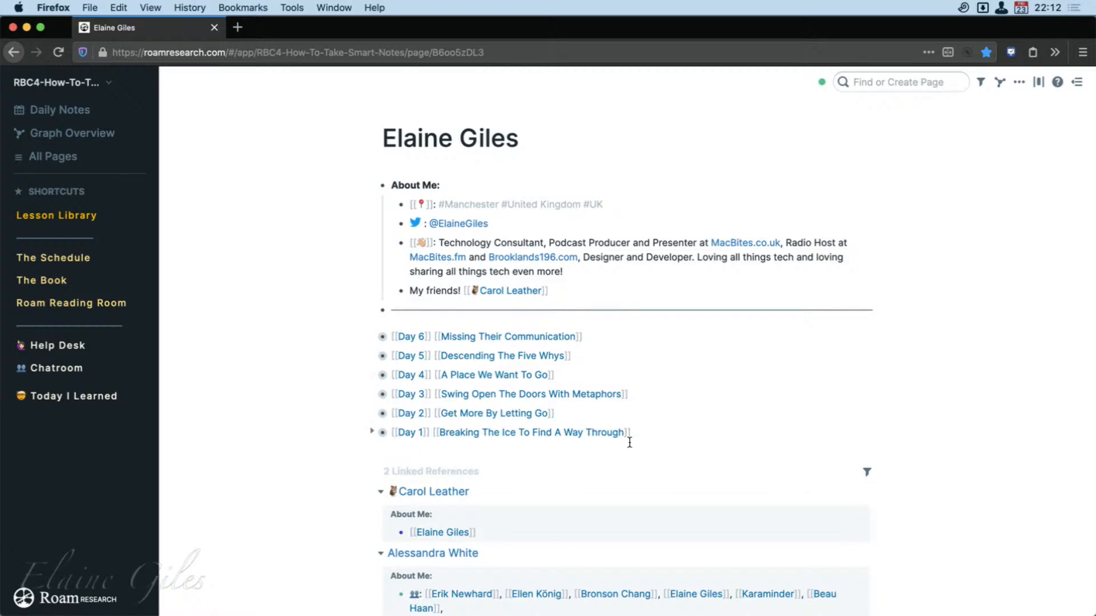
{"action": "left_click", "coordinate": [647, 440]}
{"action": "key", "text": "Return"}
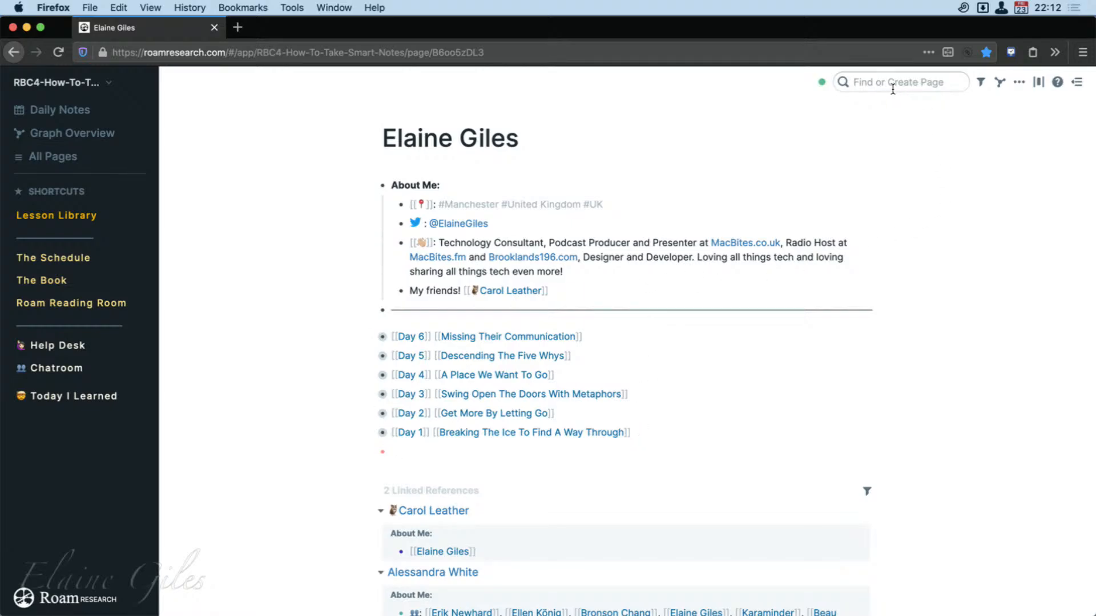
Open The Book in the main view, return to the member page, and open The Book in the sidebar to browse its chapters.
{"action": "left_click", "coordinate": [39, 278]}
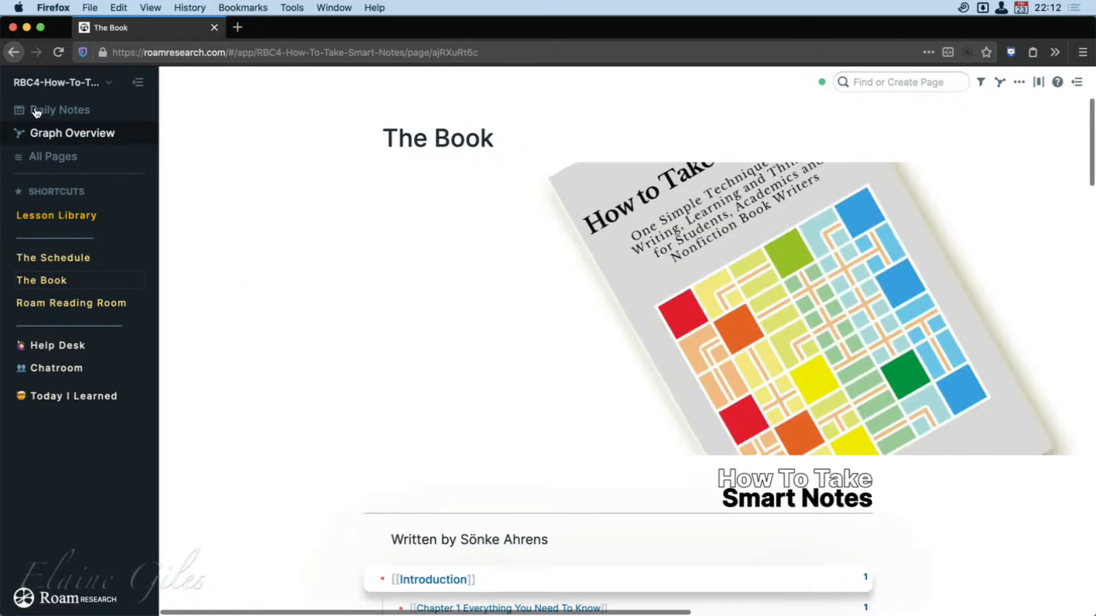
{"action": "left_click", "coordinate": [14, 52]}
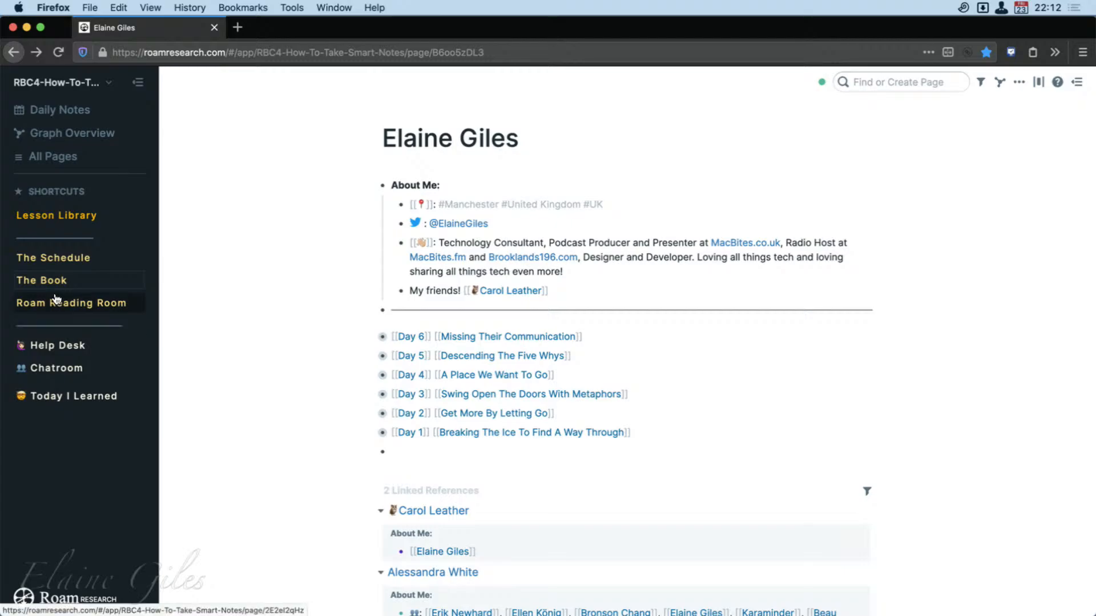
{"action": "left_click", "coordinate": [55, 283], "text": "shift"}
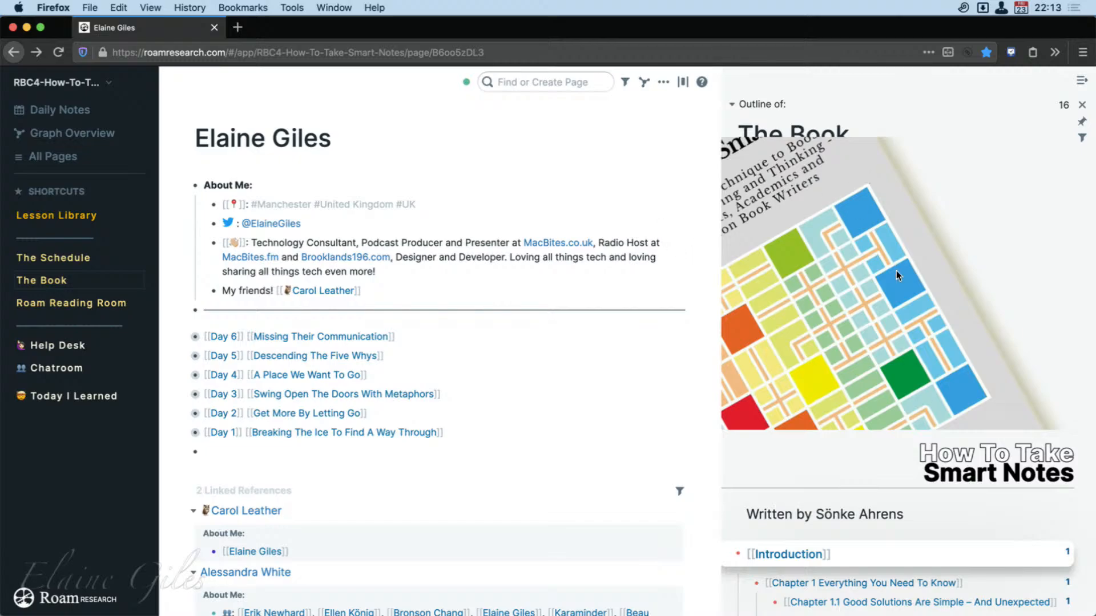
{"action": "scroll", "coordinate": [990, 542], "scroll_direction": "down", "scroll_amount": 10}
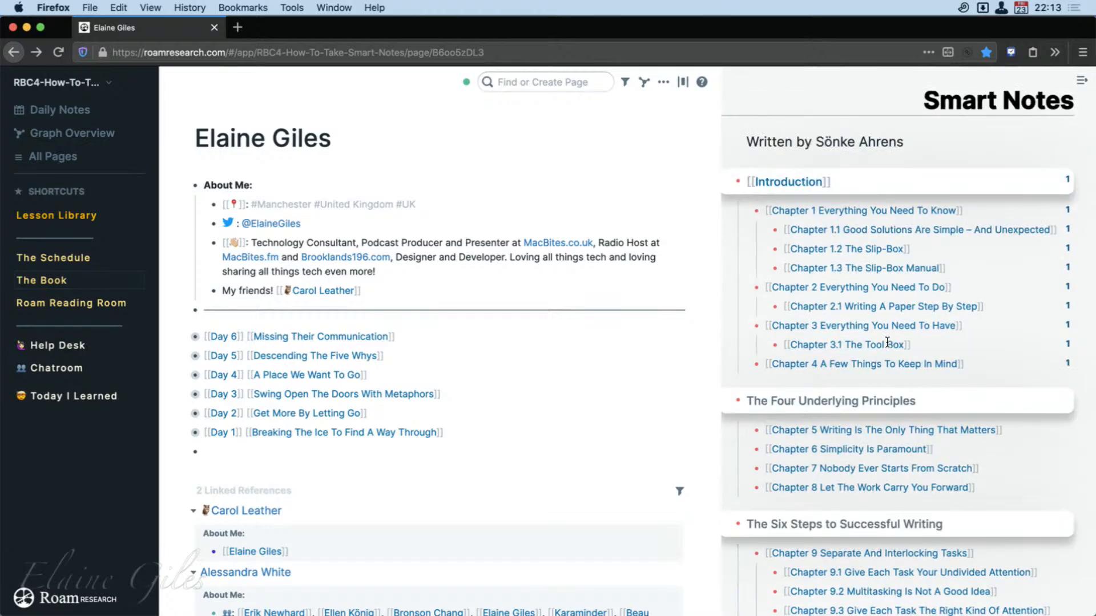
Open Chapter 4 A Few Things To Keep In Mind in the main view, go back, and open the chapter in the sidebar instead.
{"action": "left_click", "coordinate": [810, 362]}
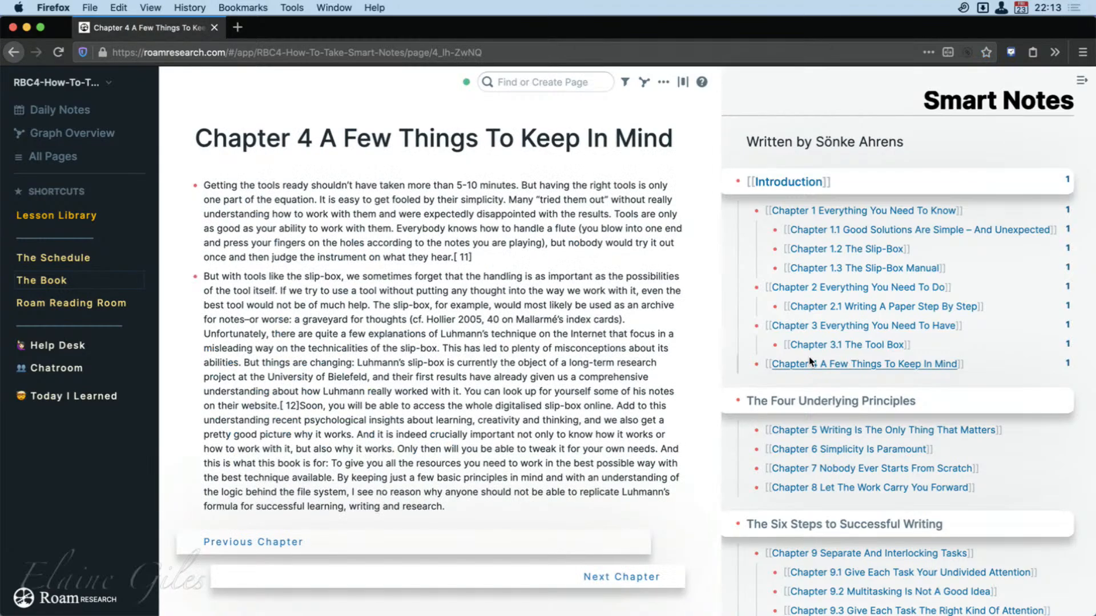
{"action": "left_click", "coordinate": [12, 53]}
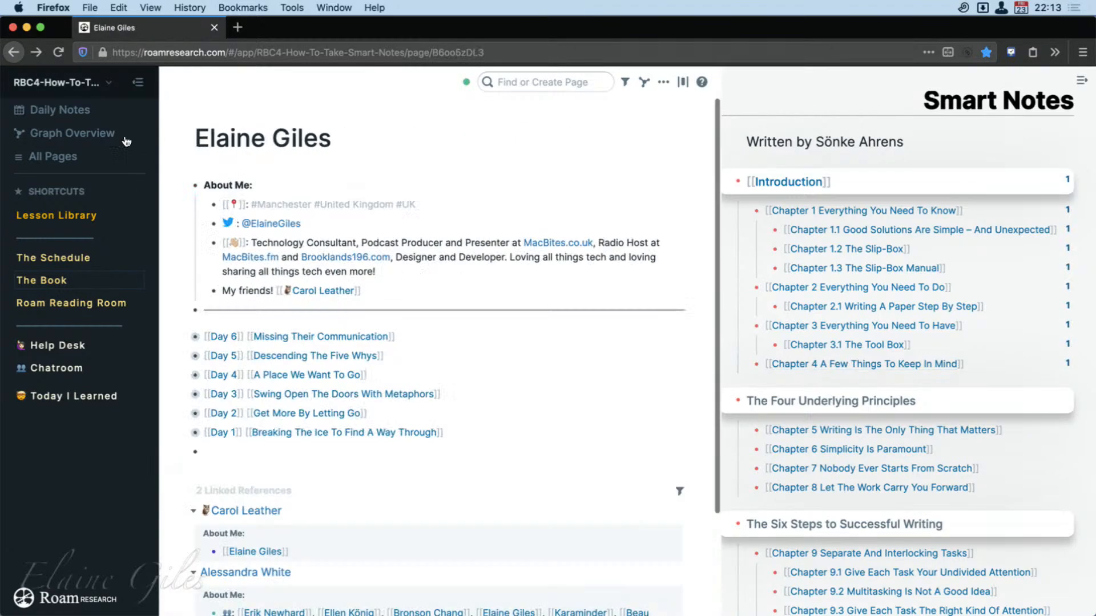
{"action": "left_click", "coordinate": [822, 365], "text": "shift"}
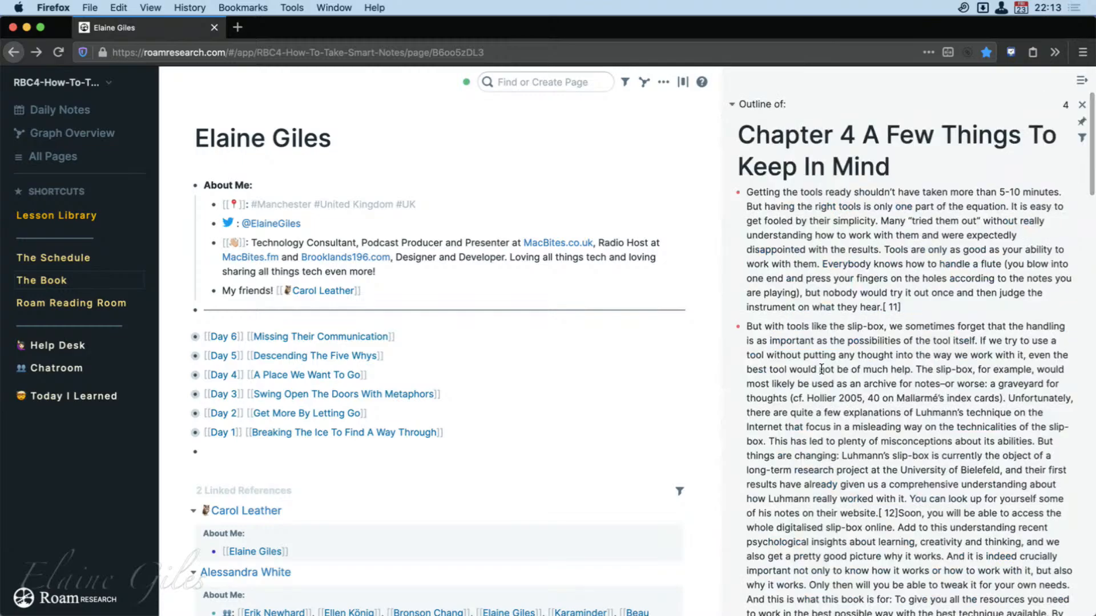
{"action": "scroll", "coordinate": [859, 337], "scroll_direction": "down", "scroll_amount": 1}
{"action": "scroll", "coordinate": [859, 337], "scroll_direction": "down", "scroll_amount": 10}
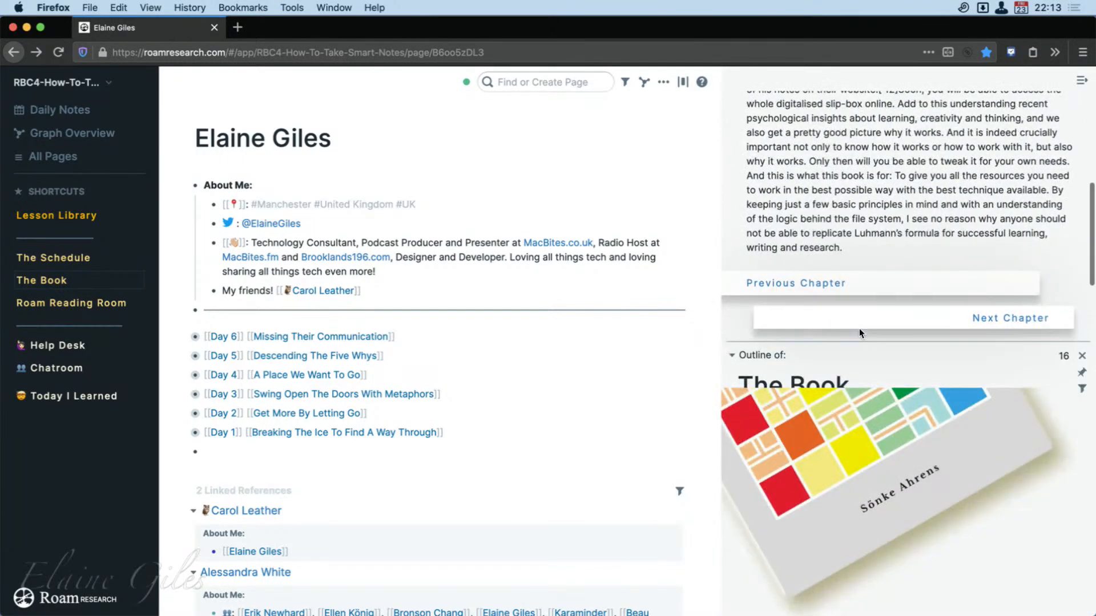
{"action": "scroll", "coordinate": [858, 329], "scroll_direction": "up", "scroll_amount": 2}
{"action": "scroll", "coordinate": [859, 333], "scroll_direction": "up", "scroll_amount": 8}
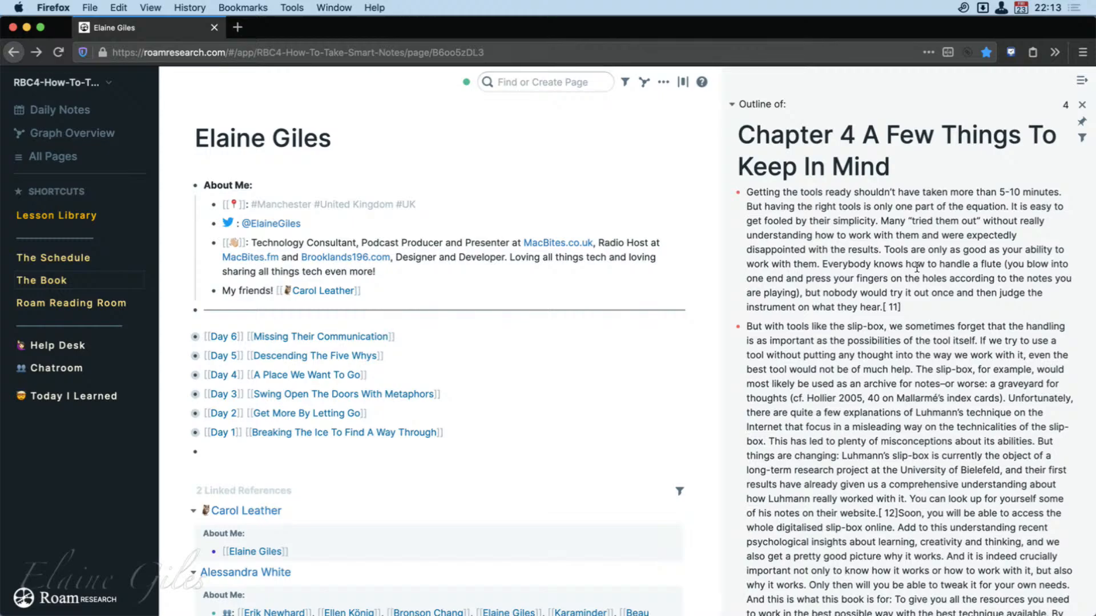
Expand the Day 4 entry and open the source block of its quoted Zettelkasten passage in the sidebar.
{"action": "left_click", "coordinate": [184, 375]}
{"action": "scroll", "coordinate": [474, 466], "scroll_direction": "down", "scroll_amount": 10}
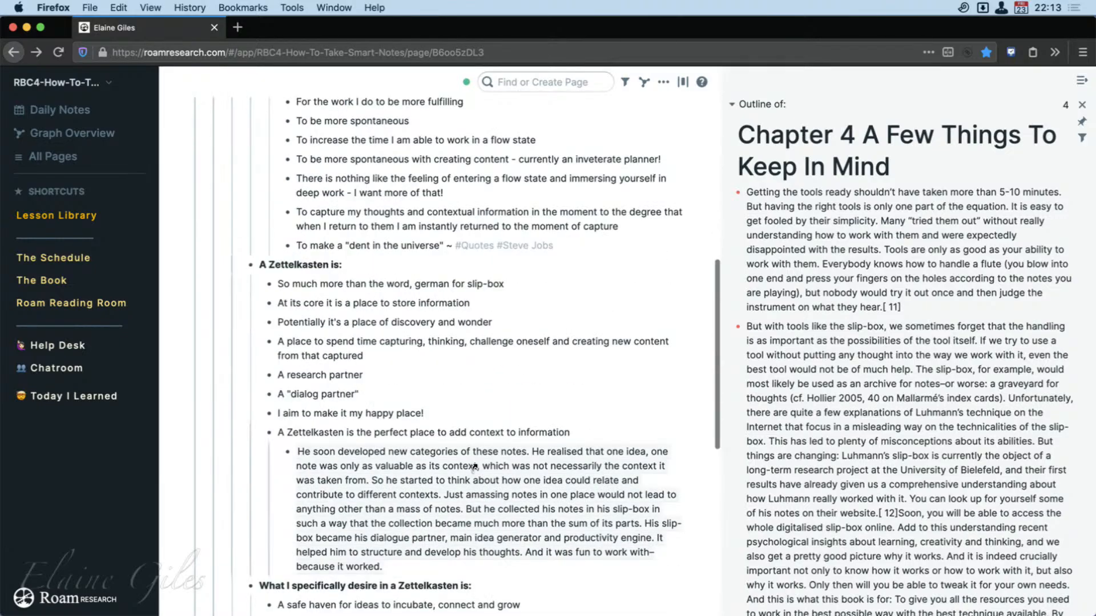
{"action": "scroll", "coordinate": [474, 467], "scroll_direction": "down", "scroll_amount": 1}
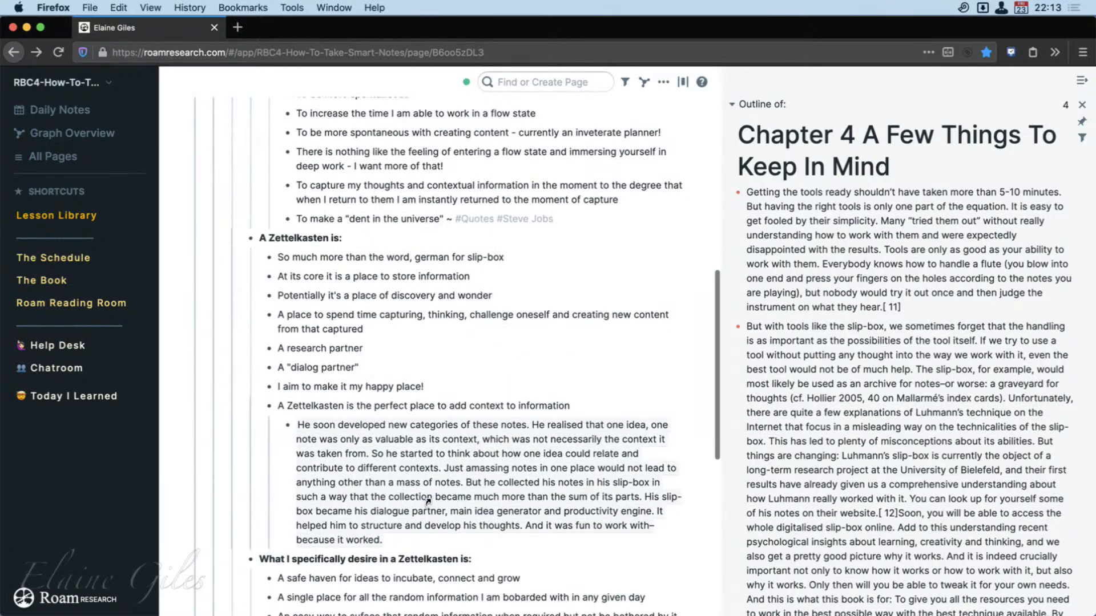
{"action": "scroll", "coordinate": [428, 501], "scroll_direction": "down", "scroll_amount": 3}
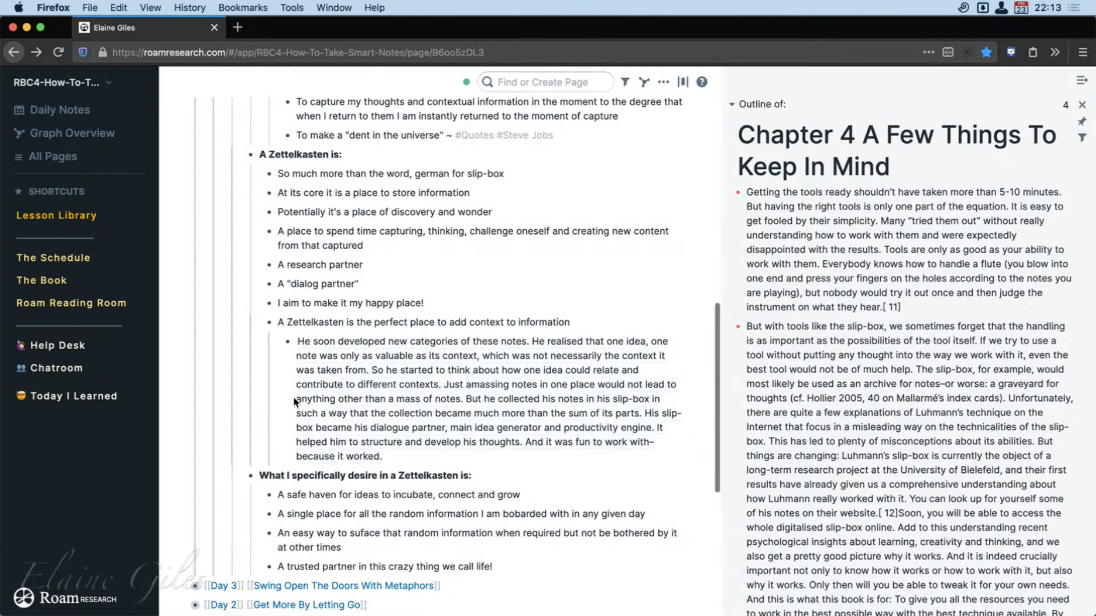
{"action": "left_click", "coordinate": [309, 368], "text": "shift"}
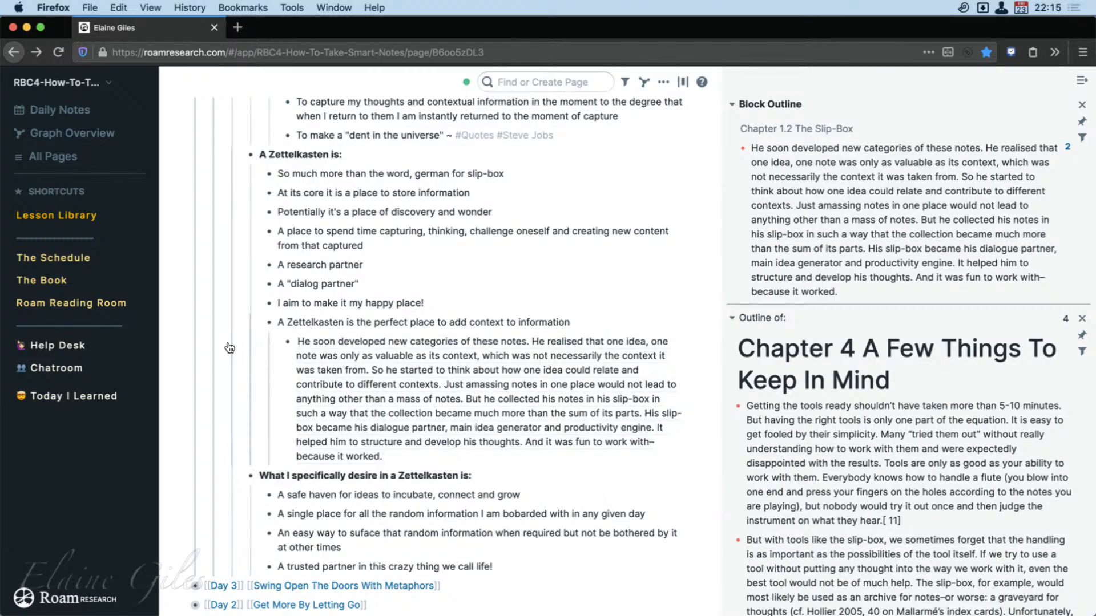
Open The Book in the main view, close the quoted block and Chapter 4 outlines, hide the sidebar, and browse the chapter list.
{"action": "left_click", "coordinate": [55, 282]}
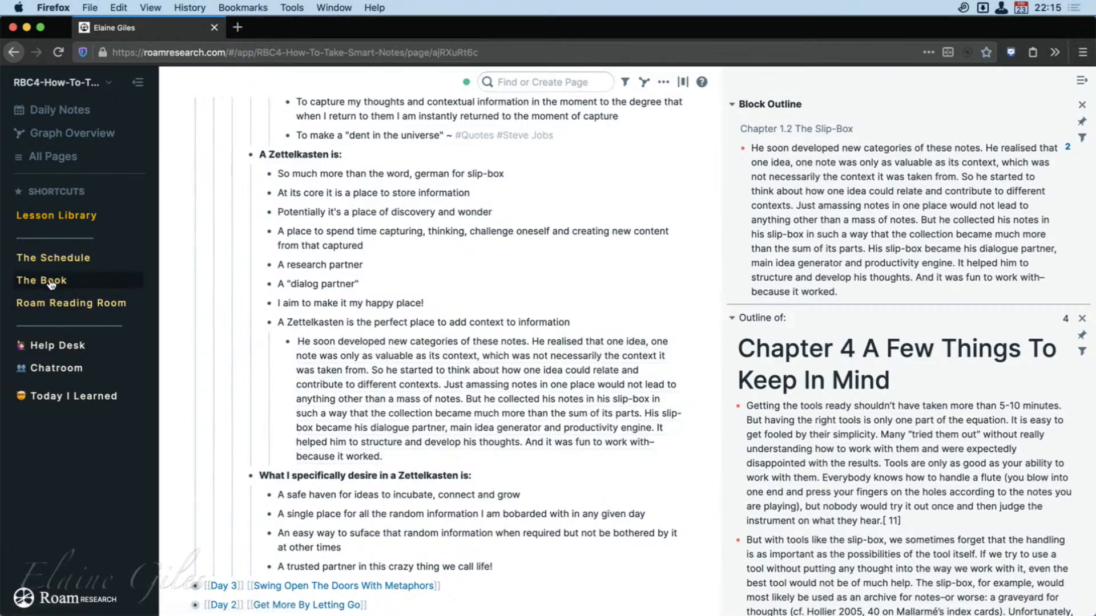
{"action": "left_click", "coordinate": [1081, 104]}
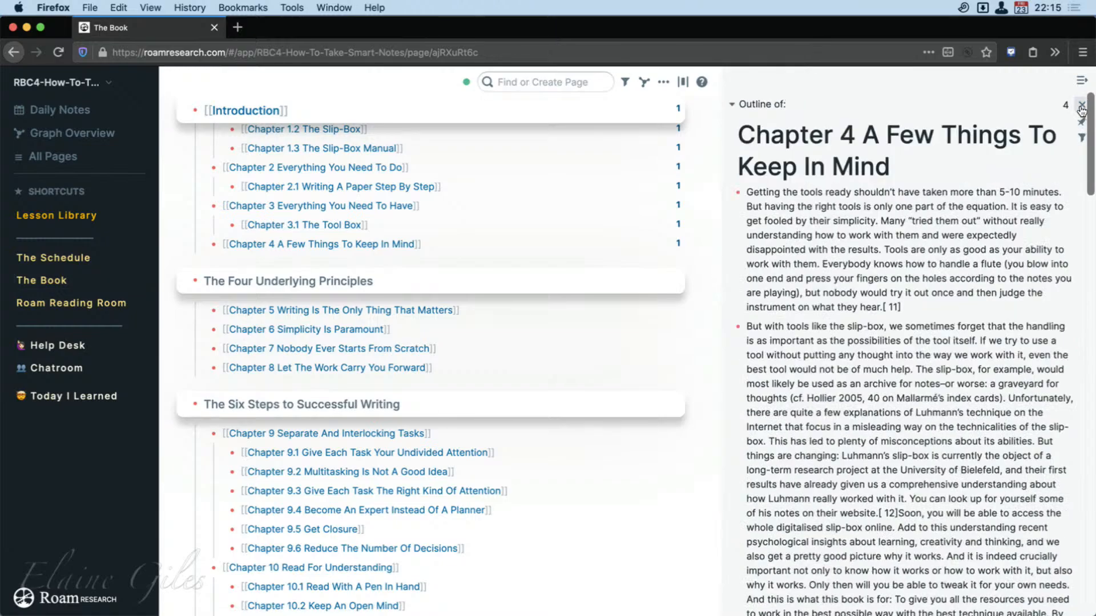
{"action": "left_click", "coordinate": [1081, 105]}
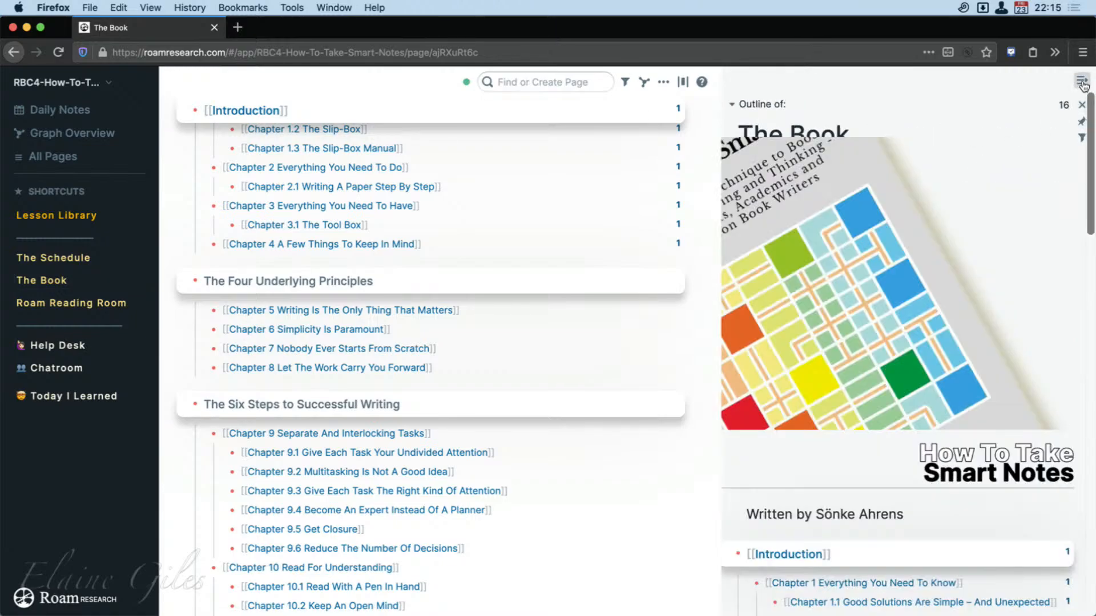
{"action": "left_click", "coordinate": [1080, 81]}
{"action": "scroll", "coordinate": [502, 530], "scroll_direction": "down", "scroll_amount": 2}
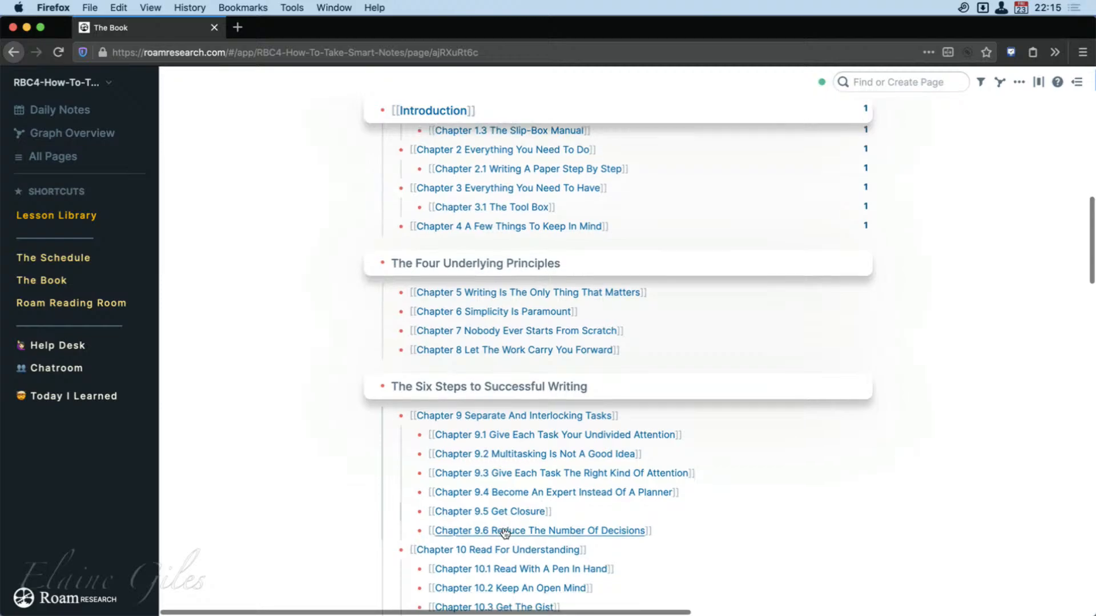
{"action": "scroll", "coordinate": [505, 531], "scroll_direction": "down", "scroll_amount": 2}
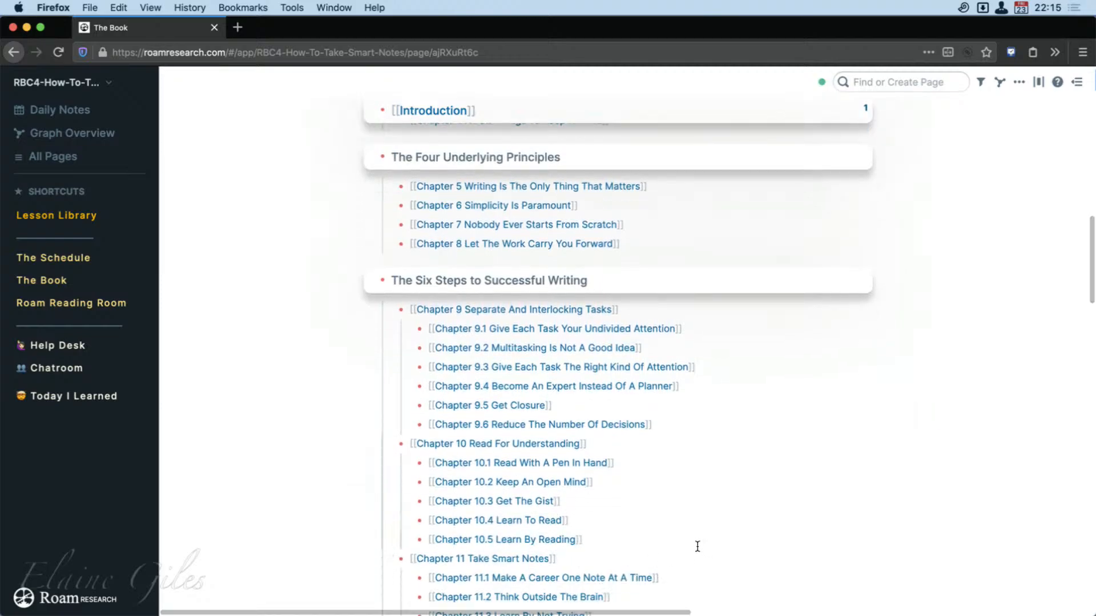
Open the Roam Reading Room page and expand the Week 1 entry to view its session video.
{"action": "left_click", "coordinate": [66, 309]}
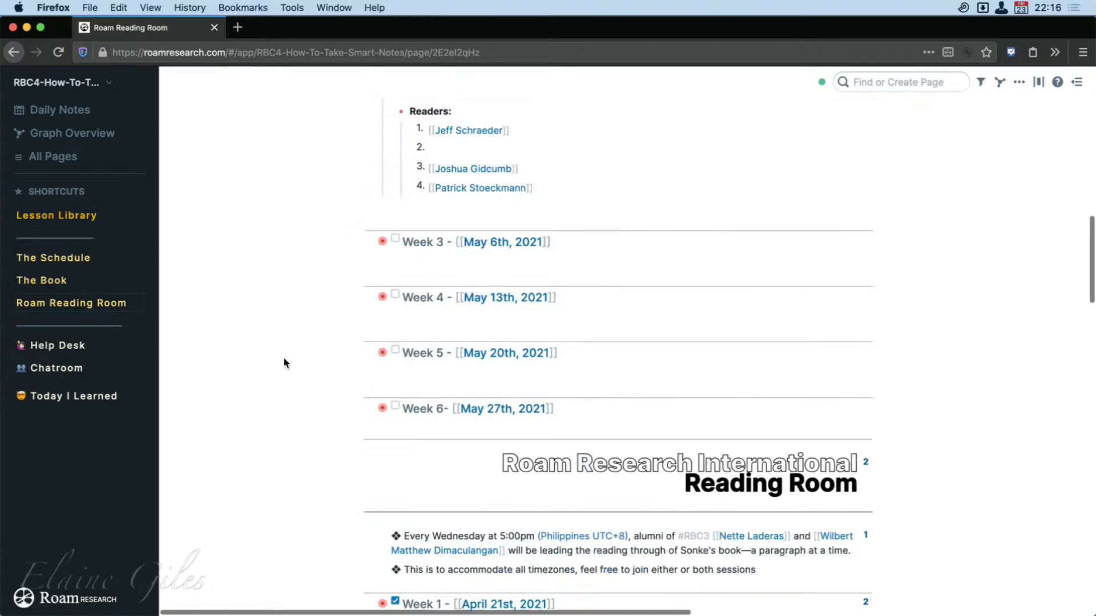
{"action": "scroll", "coordinate": [284, 363], "scroll_direction": "up", "scroll_amount": 6}
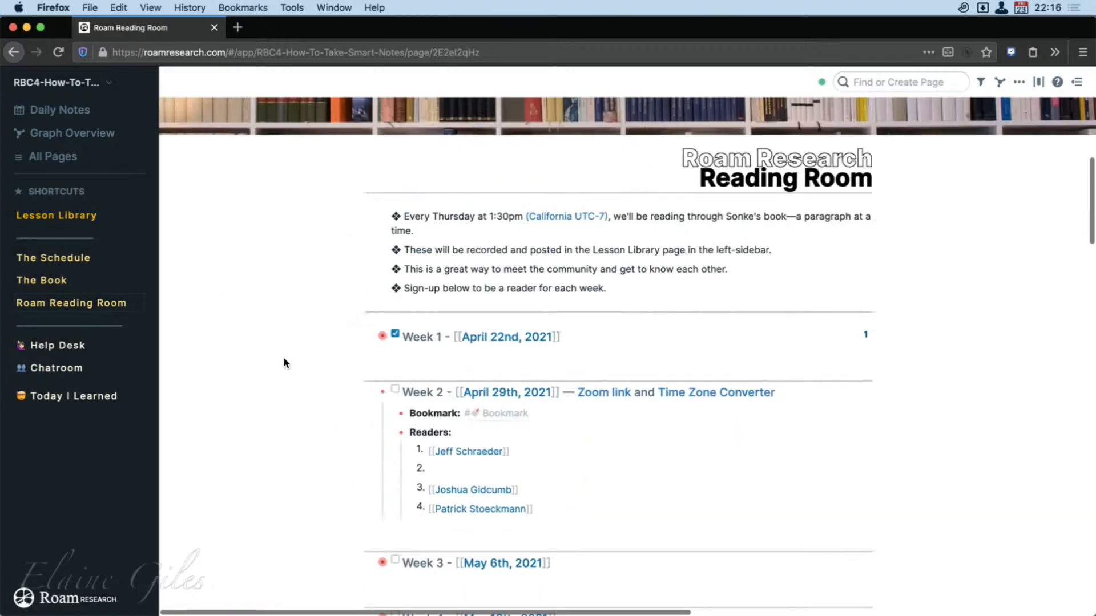
{"action": "left_click", "coordinate": [373, 338]}
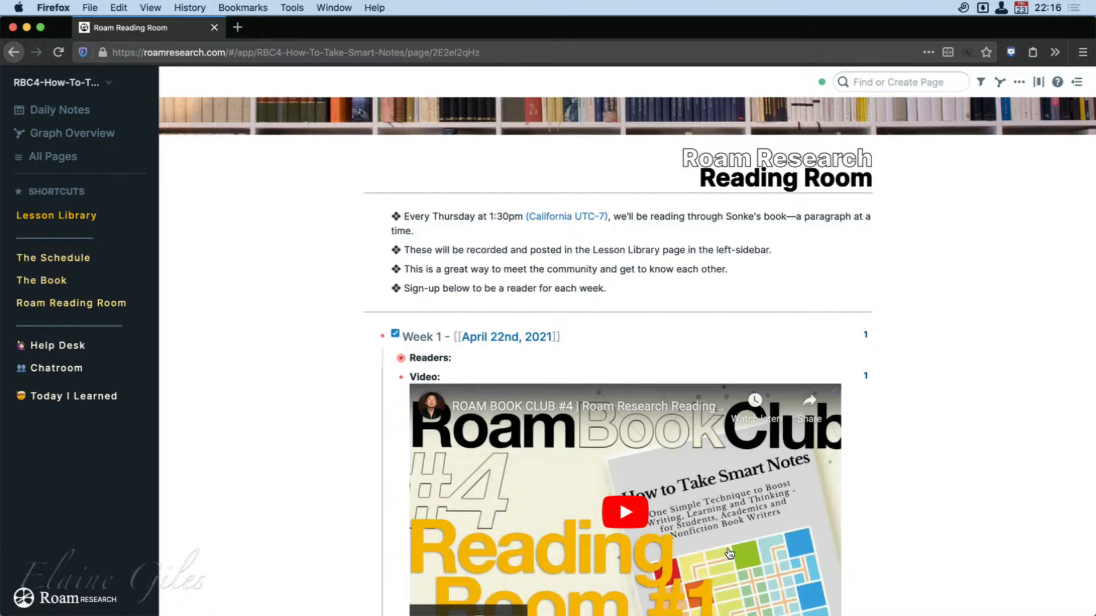
{"action": "scroll", "coordinate": [673, 519], "scroll_direction": "down", "scroll_amount": 2}
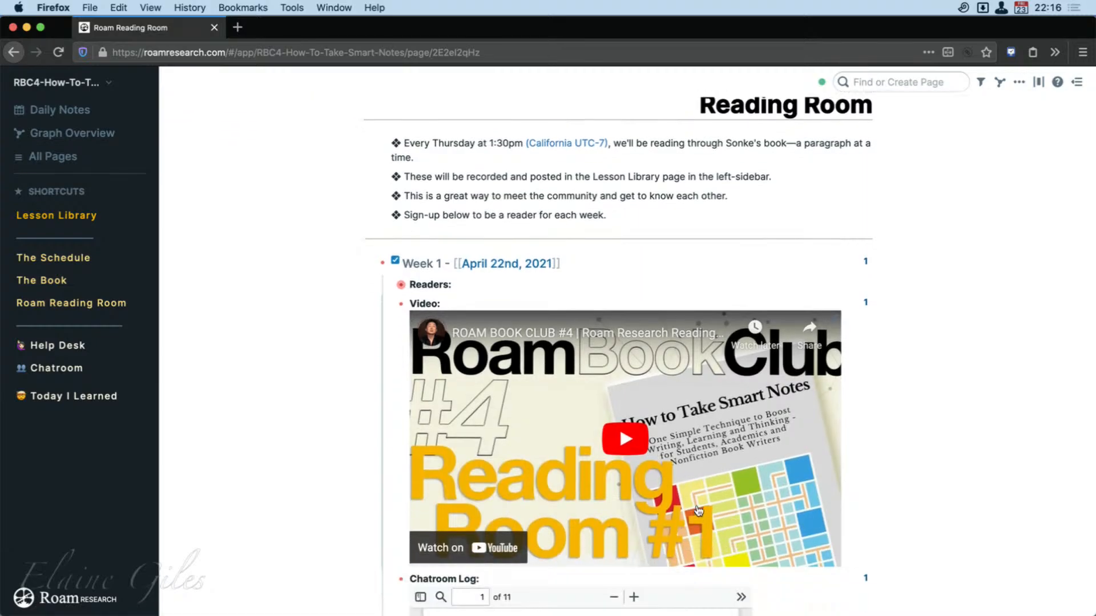
{"action": "scroll", "coordinate": [697, 510], "scroll_direction": "down", "scroll_amount": 1}
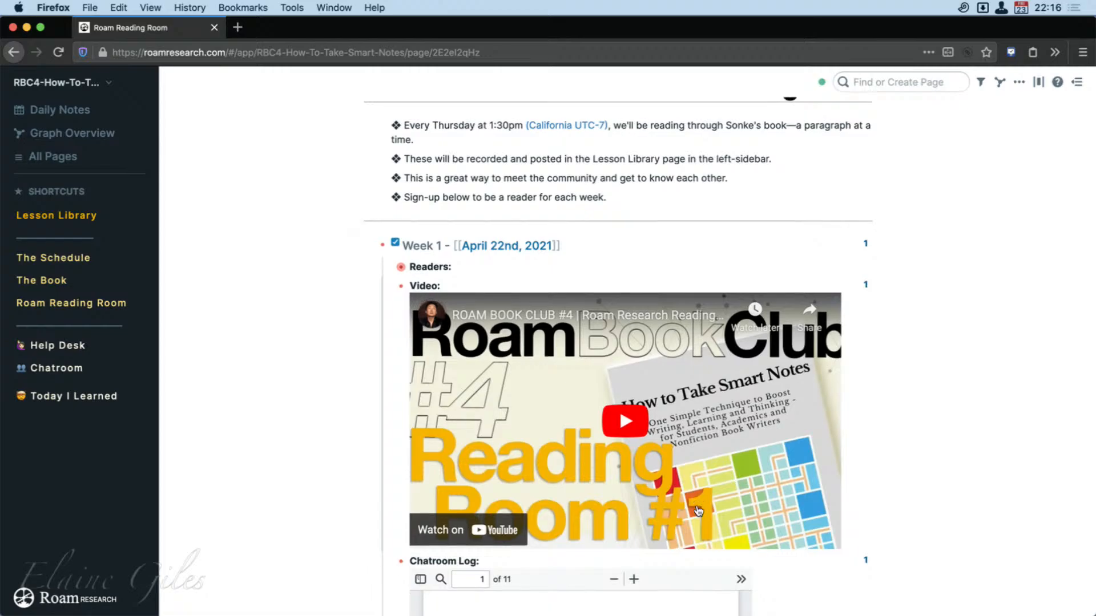
Highlight the member's first greeting in the Week 1 Chatroom Log, look through the log, and collapse the Week 1 entry.
{"action": "scroll", "coordinate": [868, 543], "scroll_direction": "down", "scroll_amount": 5}
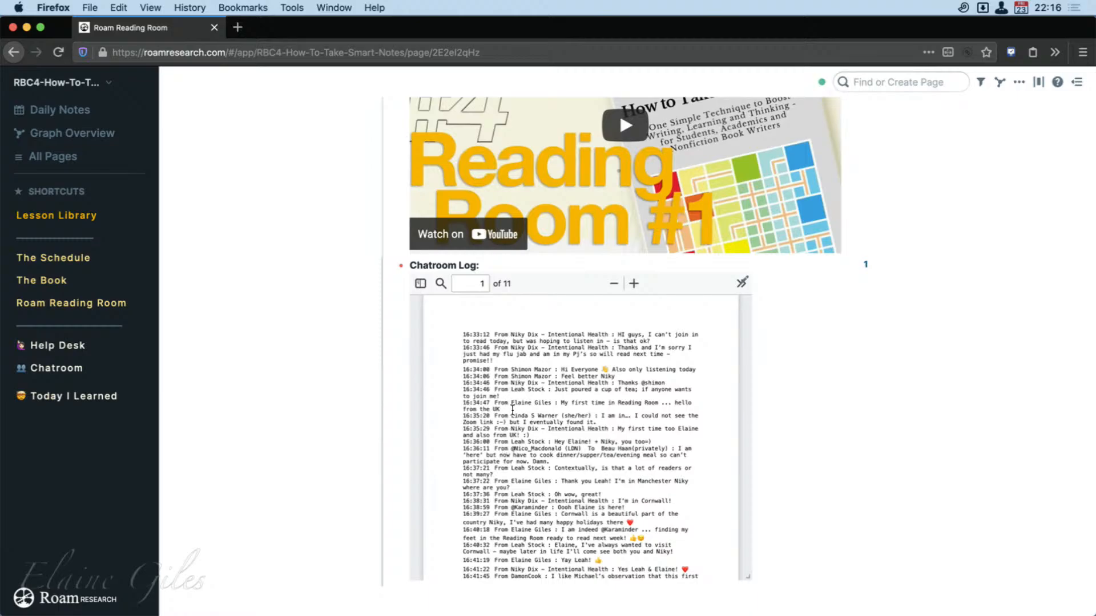
{"action": "left_click_drag", "start_coordinate": [511, 402], "coordinate": [541, 404]}
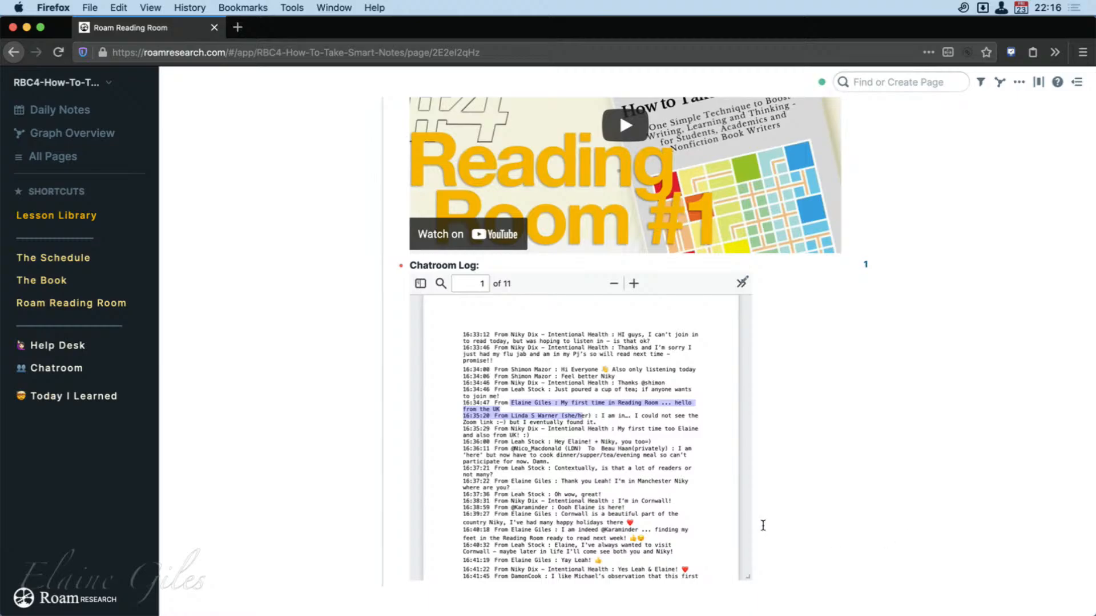
{"action": "scroll", "coordinate": [716, 519], "scroll_direction": "down", "scroll_amount": 5}
{"action": "scroll", "coordinate": [810, 528], "scroll_direction": "down", "scroll_amount": 6}
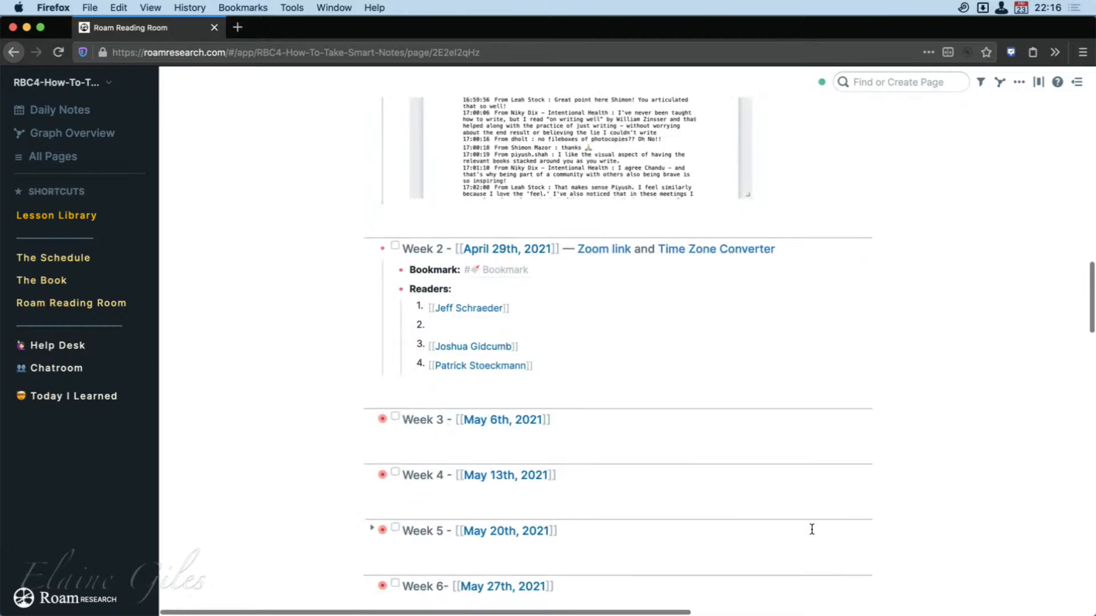
{"action": "scroll", "coordinate": [811, 529], "scroll_direction": "up", "scroll_amount": 6}
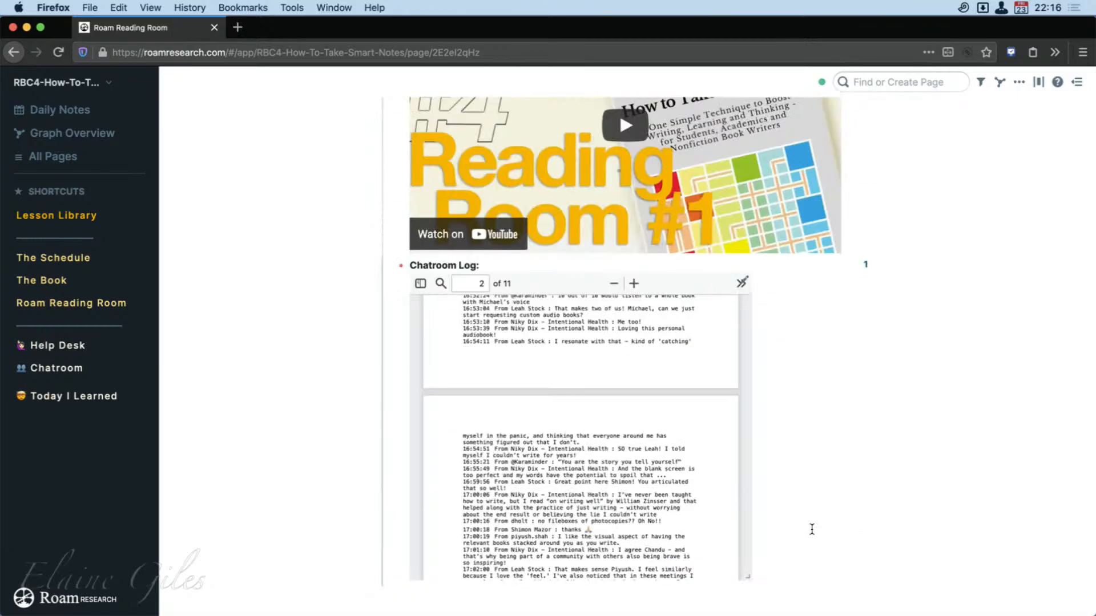
{"action": "scroll", "coordinate": [811, 529], "scroll_direction": "up", "scroll_amount": 5}
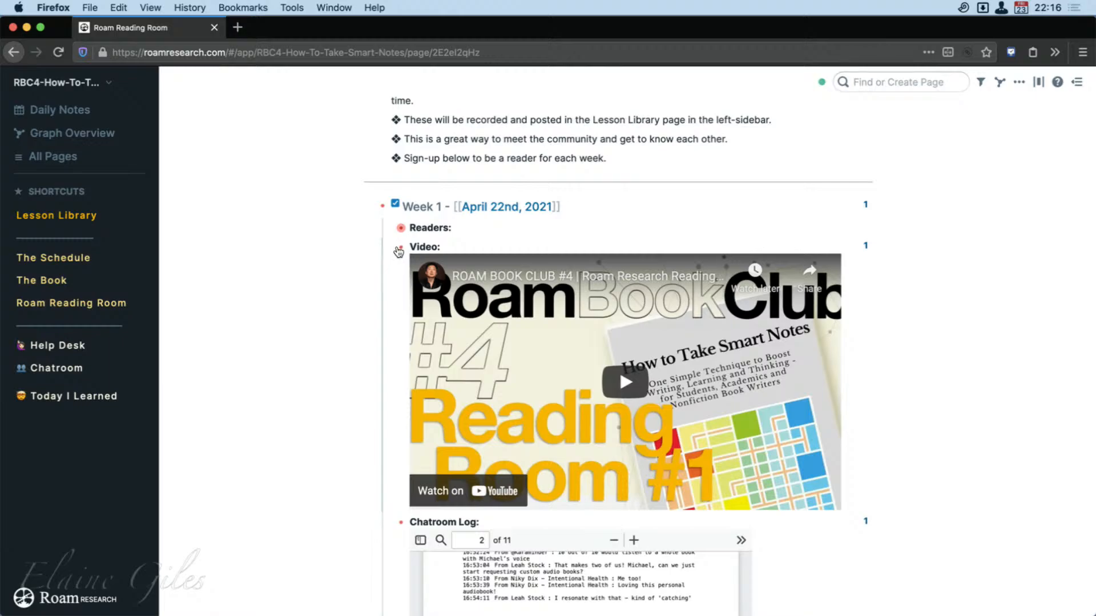
{"action": "left_click", "coordinate": [371, 209]}
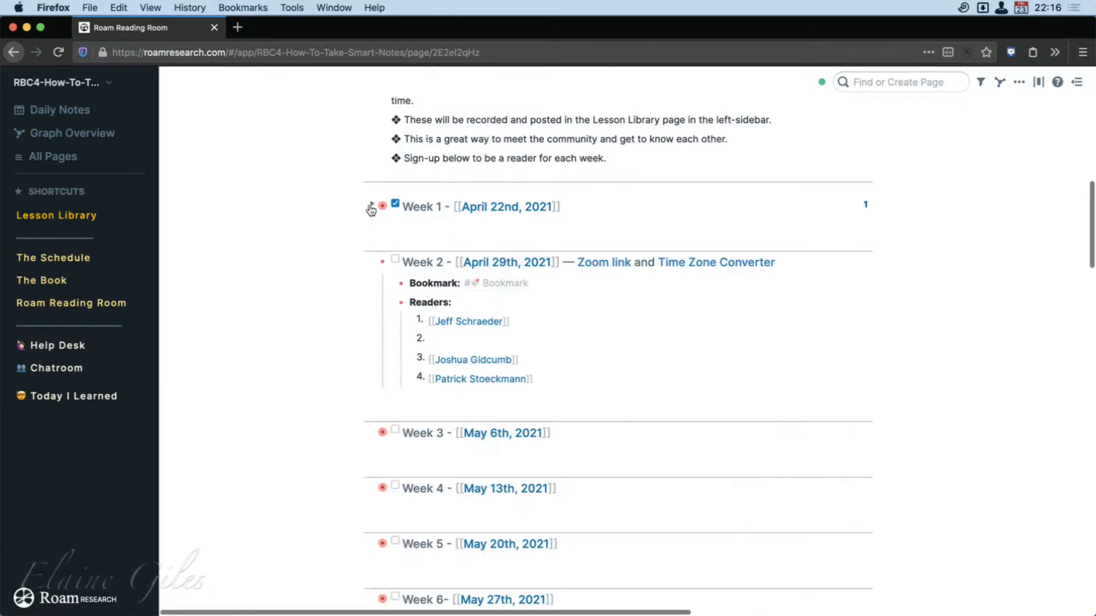
Add a fifth entry to the Week 2 Readers list, linking to the member's own page.
{"action": "left_click", "coordinate": [550, 390]}
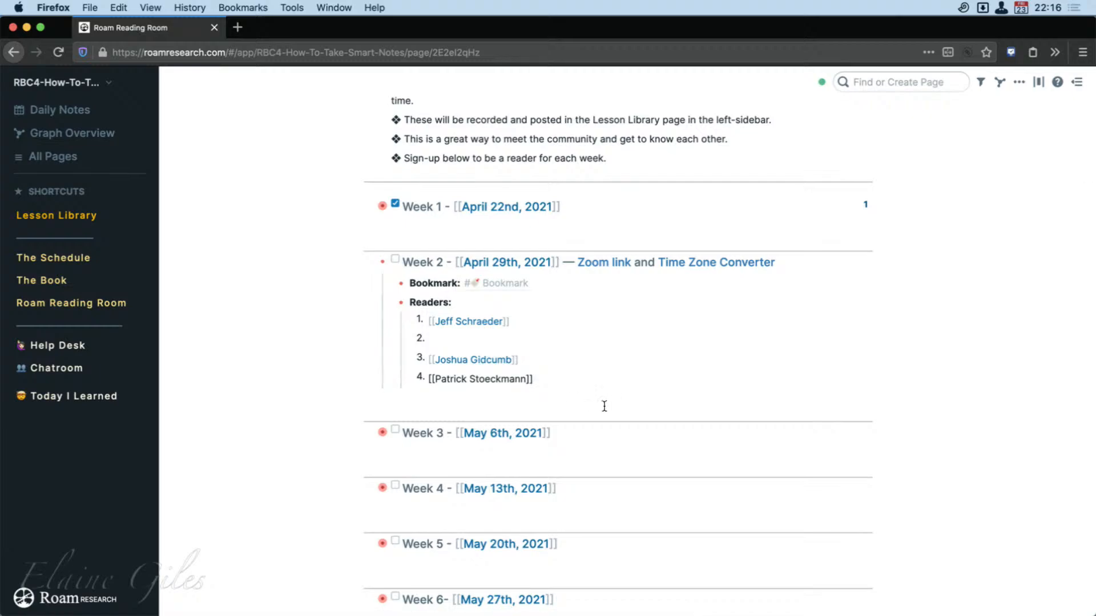
{"action": "key", "text": "Return"}
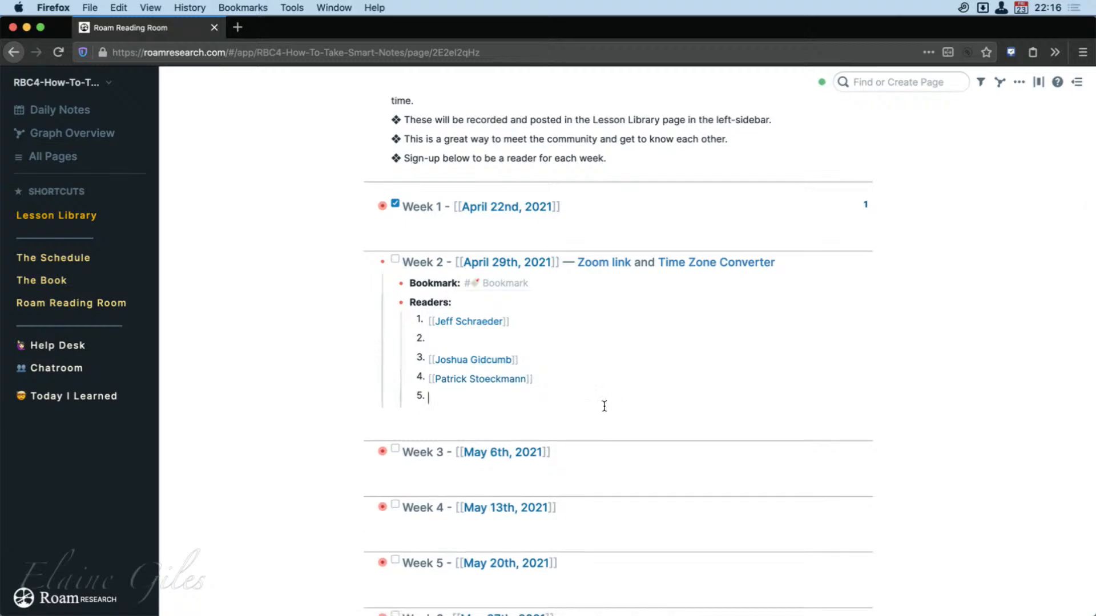
{"action": "type", "text": "[["}
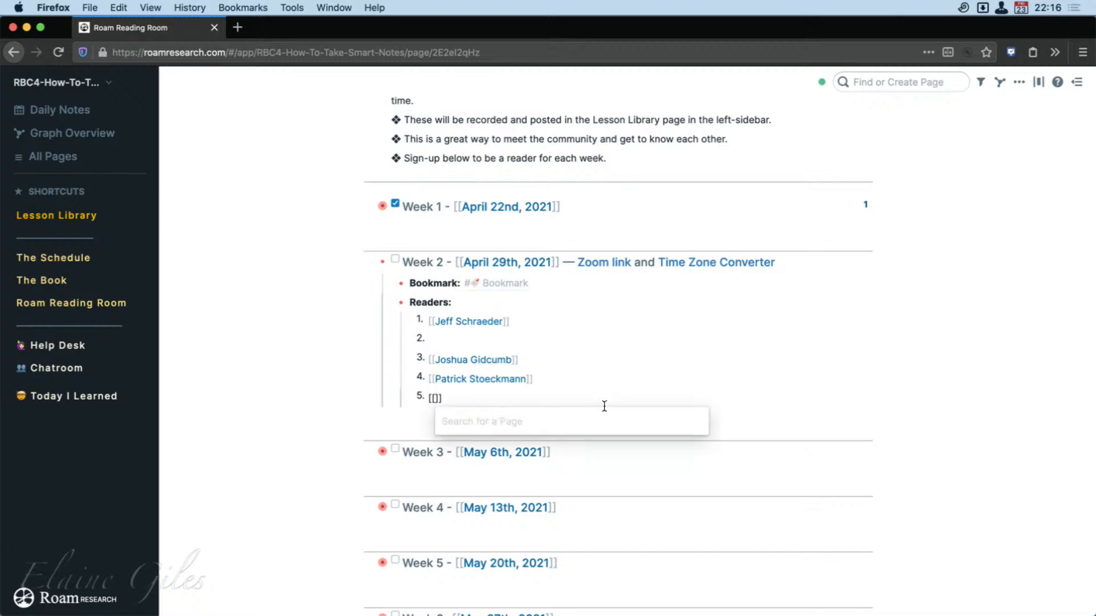
{"action": "type", "text": "Elaine"}
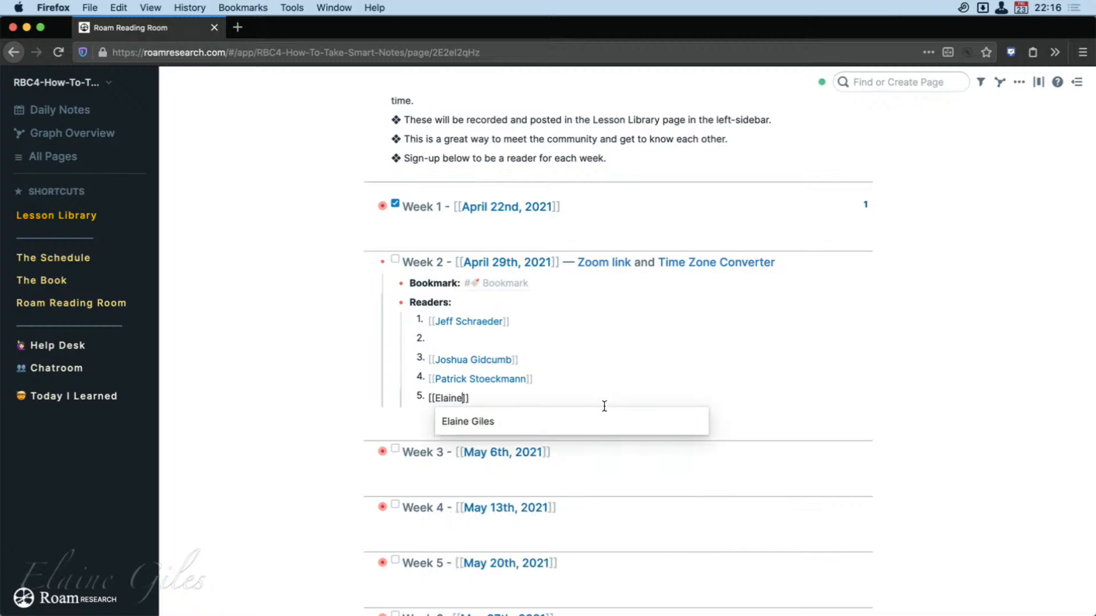
{"action": "key", "text": "Return"}
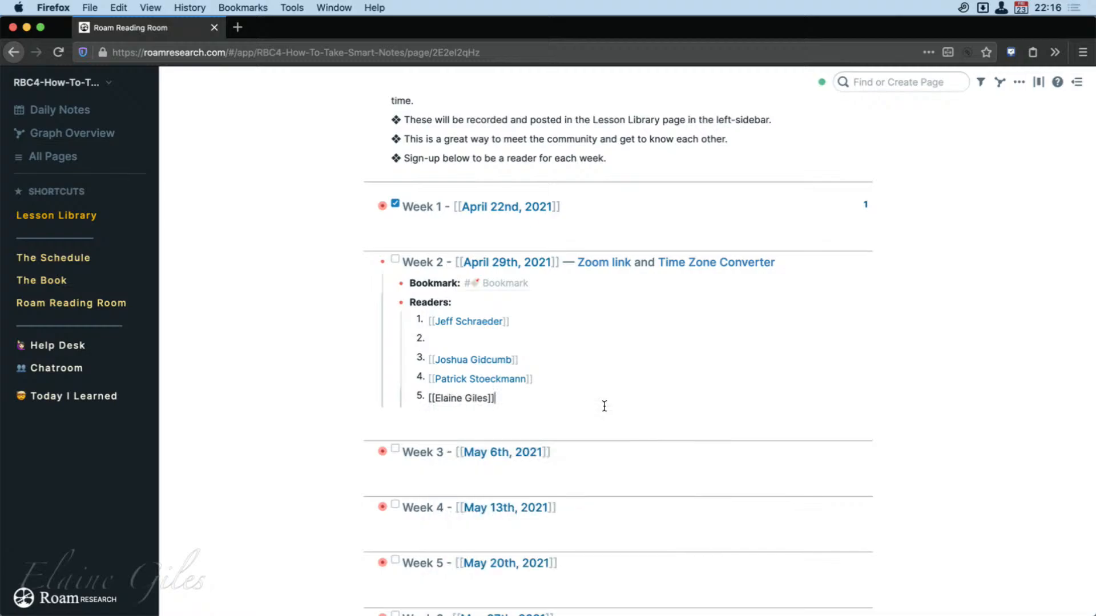
{"action": "left_click", "coordinate": [956, 404]}
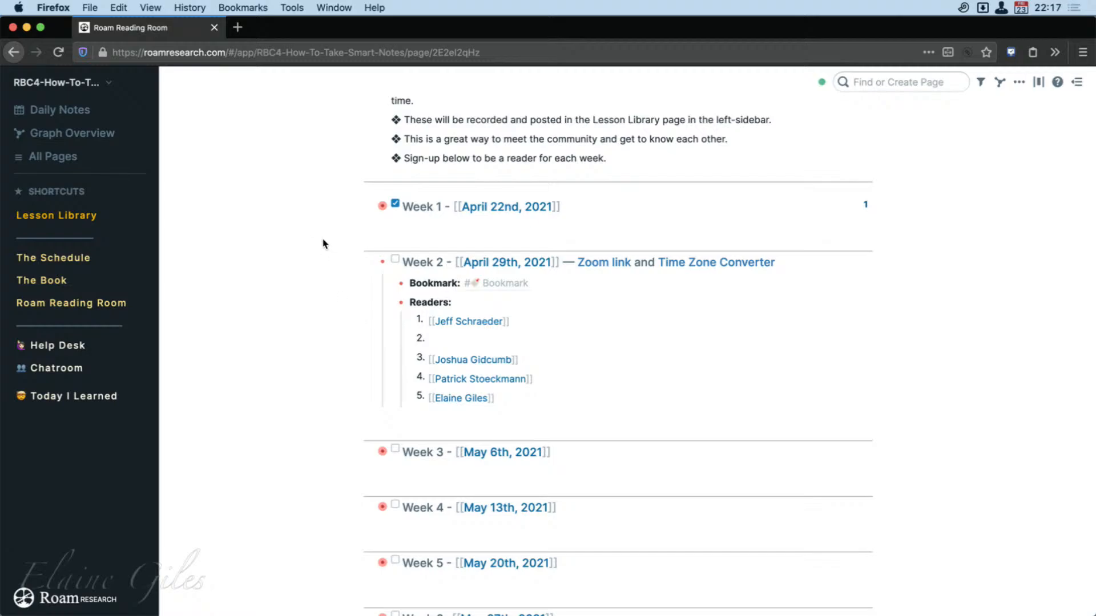
Expand the Week 1 entry, view its Reading Room #1 video on YouTube, and close the video page.
{"action": "left_click", "coordinate": [374, 206]}
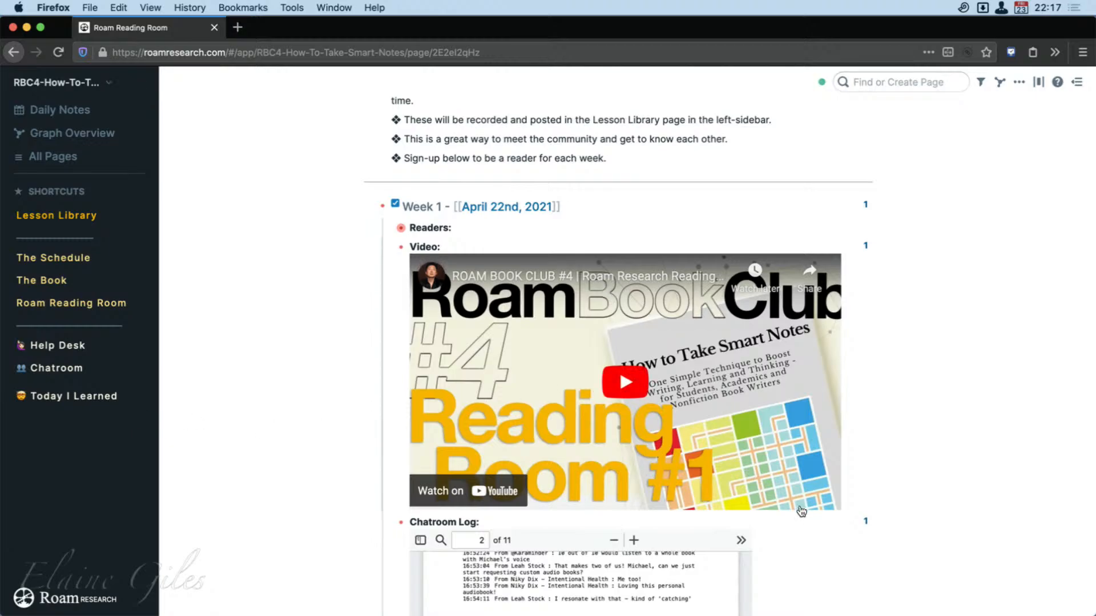
{"action": "left_click", "coordinate": [466, 491]}
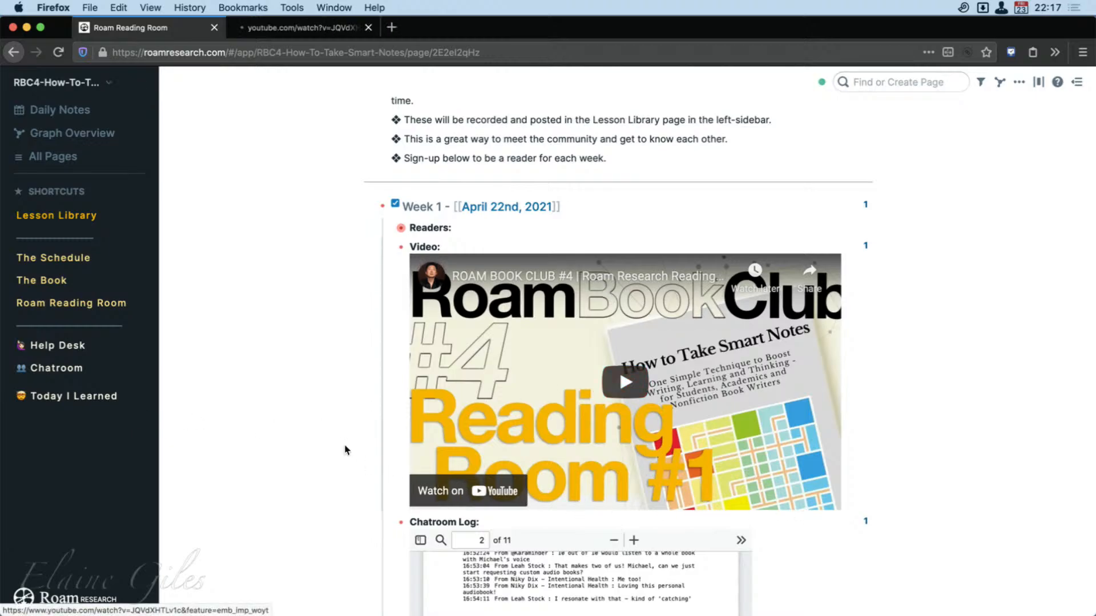
{"action": "left_click", "coordinate": [297, 25]}
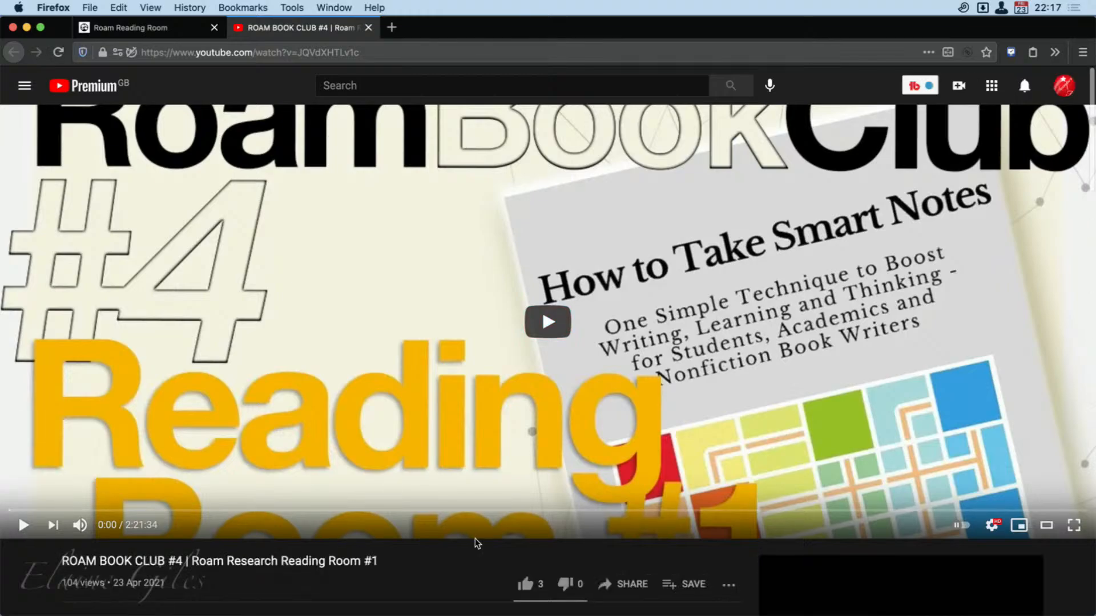
{"action": "left_click", "coordinate": [368, 27]}
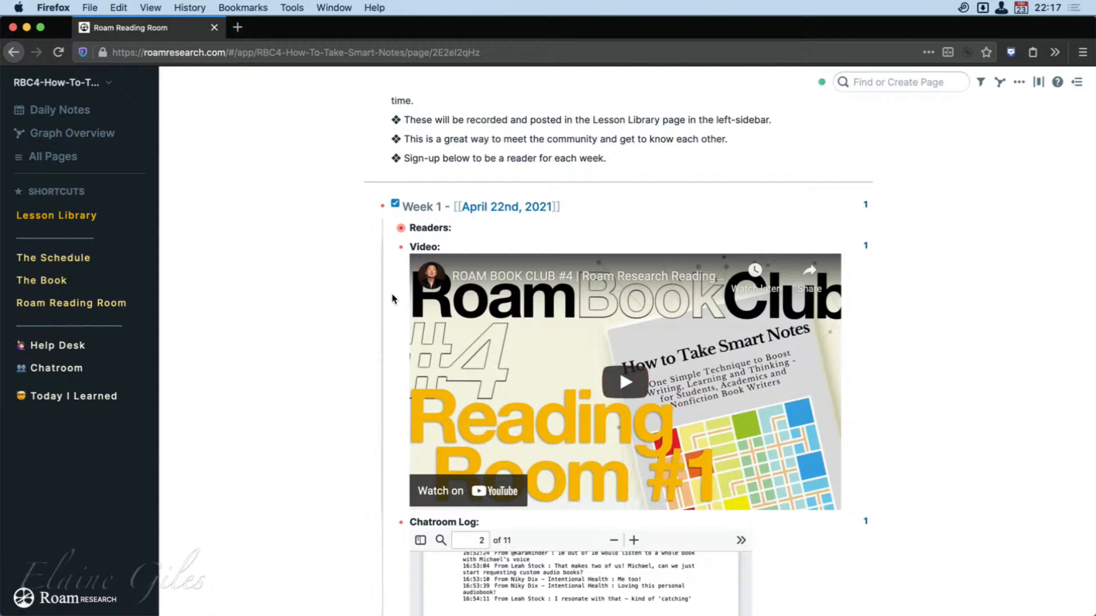
Open The Book in the sidebar beside the Reading Room, browse its chapters and the Week 2 entry, and hide the sidebar.
{"action": "left_click", "coordinate": [54, 284], "text": "shift"}
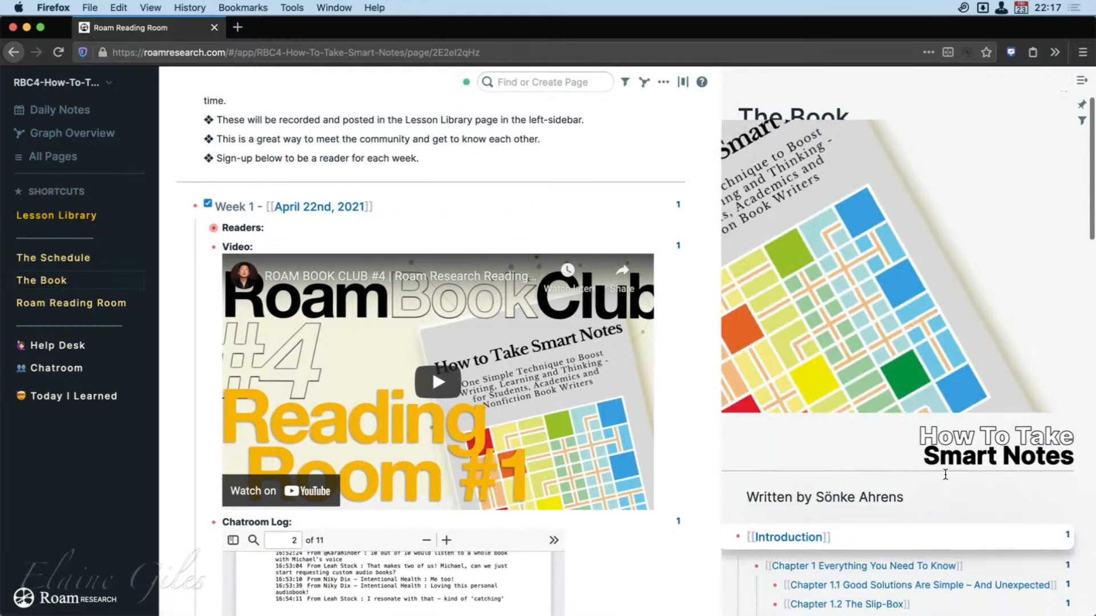
{"action": "scroll", "coordinate": [945, 474], "scroll_direction": "down", "scroll_amount": 5}
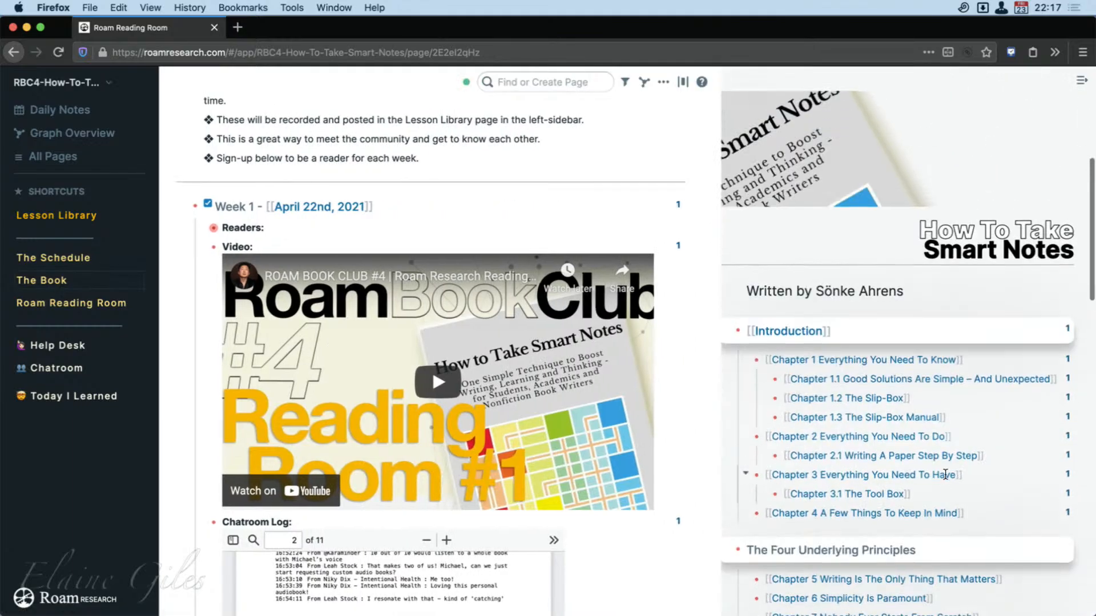
{"action": "scroll", "coordinate": [599, 501], "scroll_direction": "down", "scroll_amount": 10}
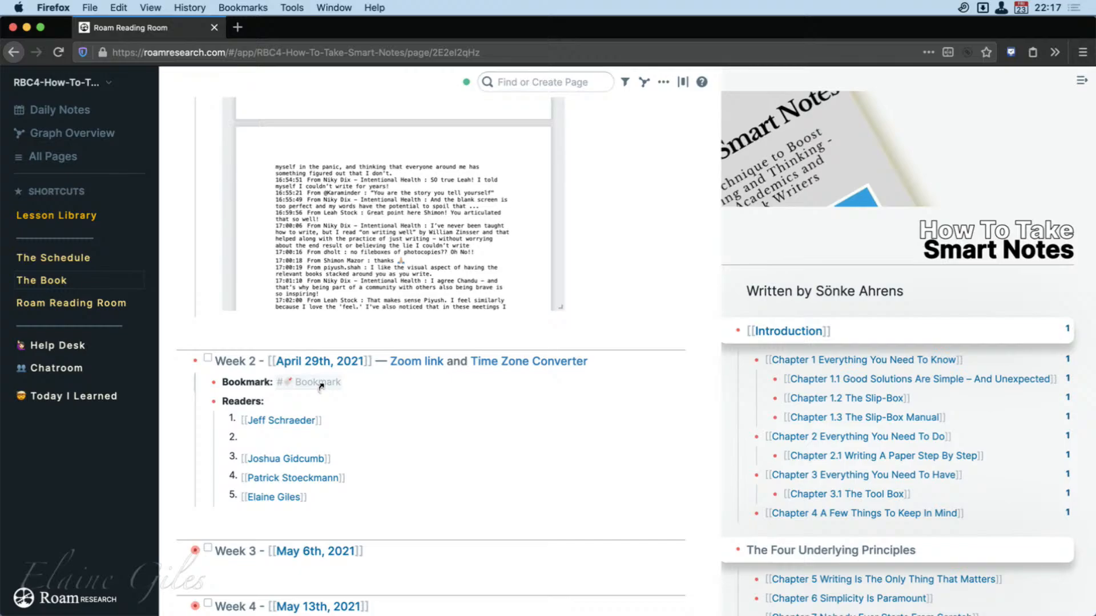
{"action": "left_click", "coordinate": [1081, 81]}
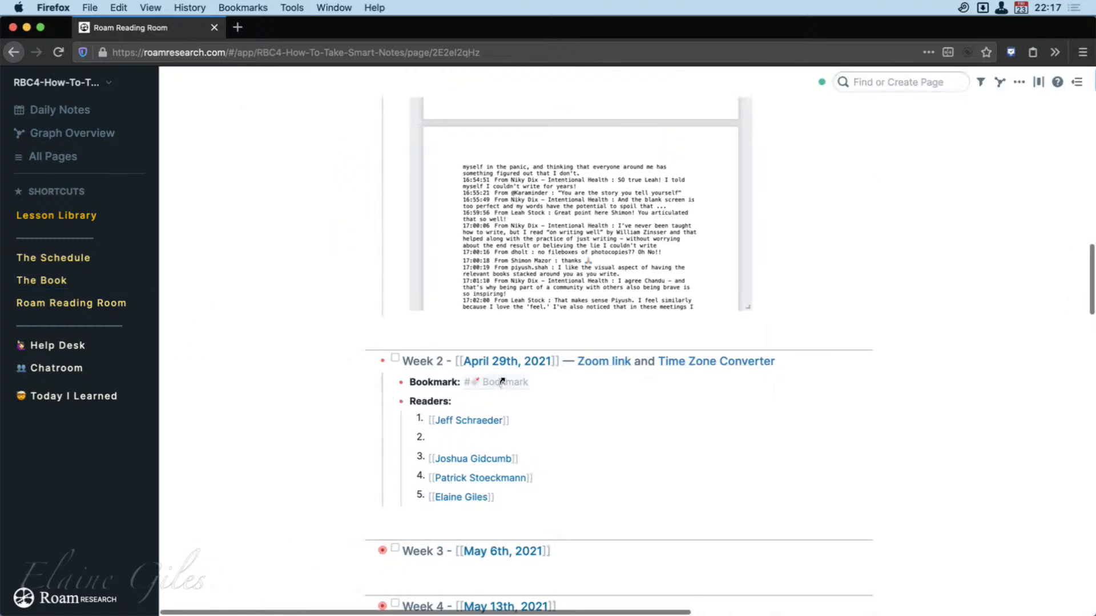
Open the source block of the Week 2 Bookmark in the sidebar, review it above The Book's outline, and hide the sidebar.
{"action": "left_click", "coordinate": [502, 381]}
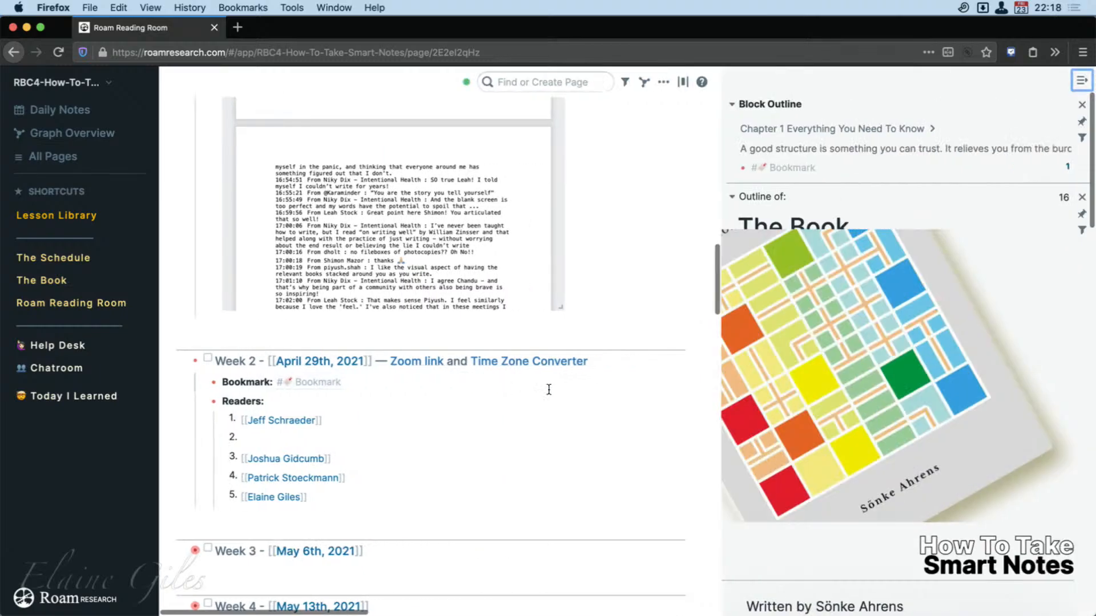
{"action": "scroll", "coordinate": [925, 446], "scroll_direction": "down", "scroll_amount": 1}
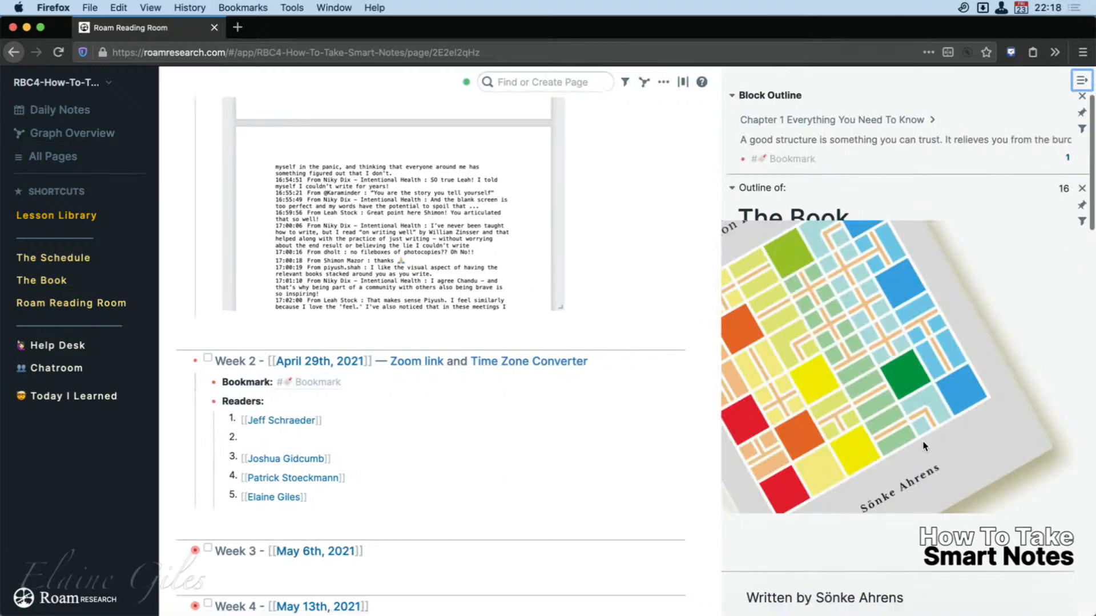
{"action": "scroll", "coordinate": [924, 446], "scroll_direction": "down", "scroll_amount": 5}
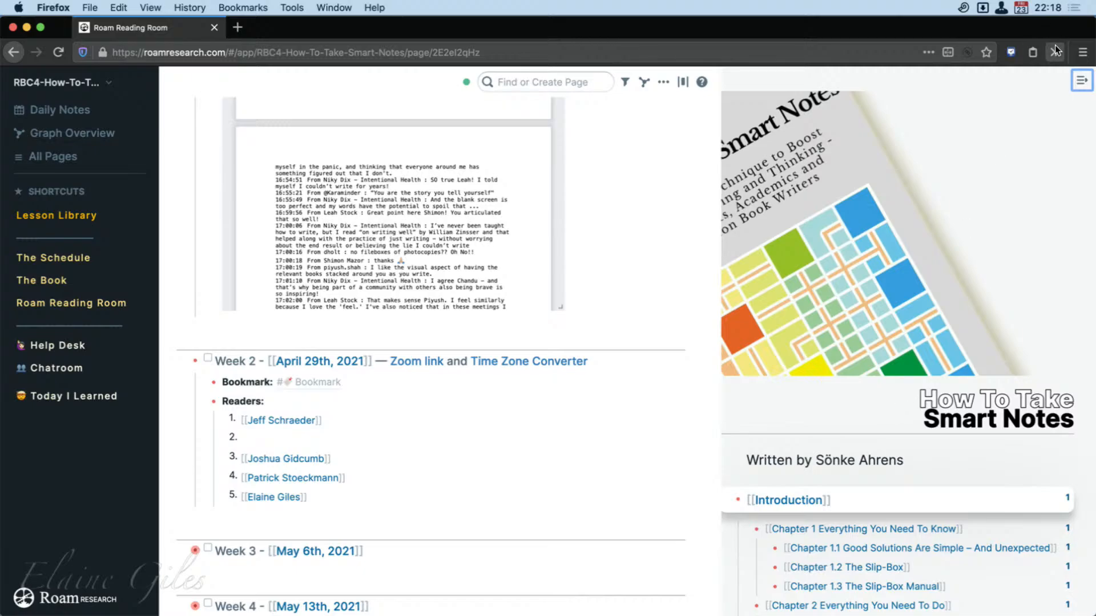
{"action": "left_click", "coordinate": [1076, 81]}
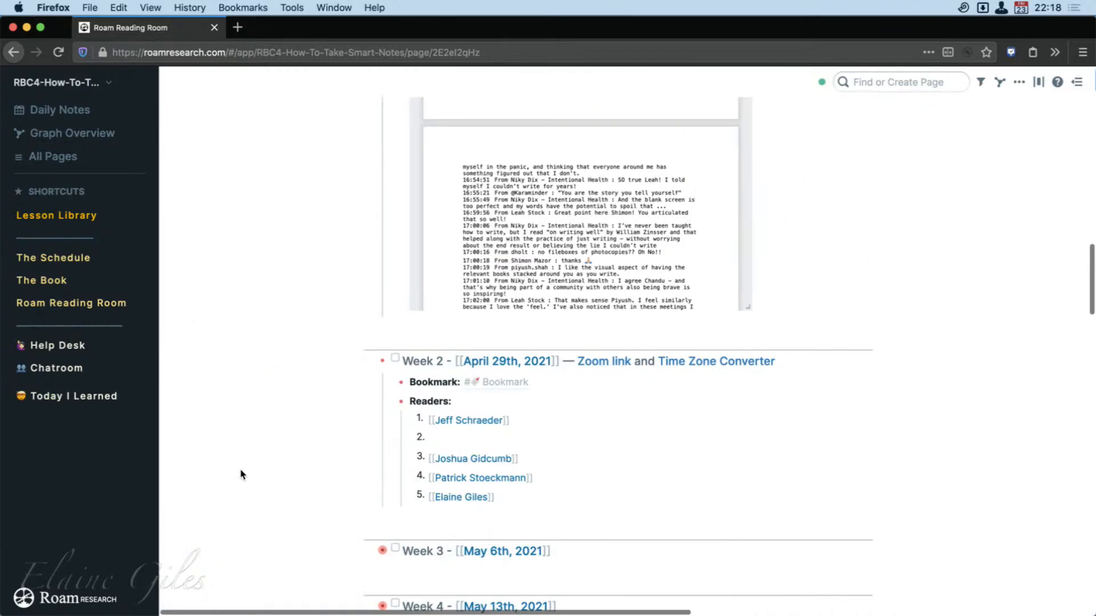
{"action": "scroll", "coordinate": [248, 476], "scroll_direction": "down", "scroll_amount": 1}
{"action": "scroll", "coordinate": [249, 476], "scroll_direction": "down", "scroll_amount": 1}
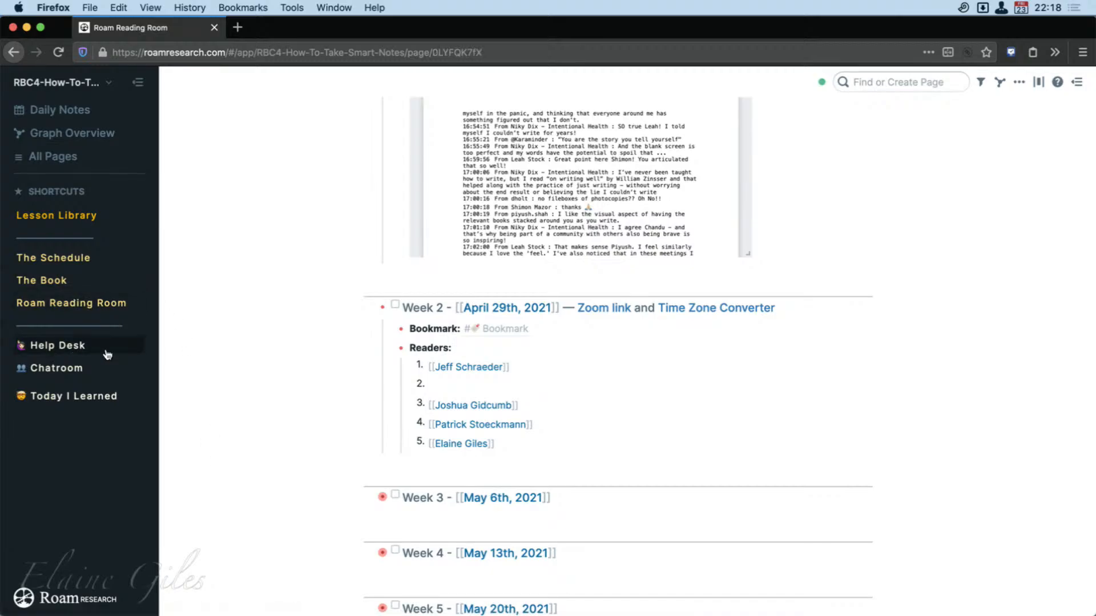
Open the Help Desk page and look through its posted questions and the instructions for asking for help.
{"action": "left_click", "coordinate": [58, 346]}
{"action": "scroll", "coordinate": [447, 468], "scroll_direction": "down", "scroll_amount": 5}
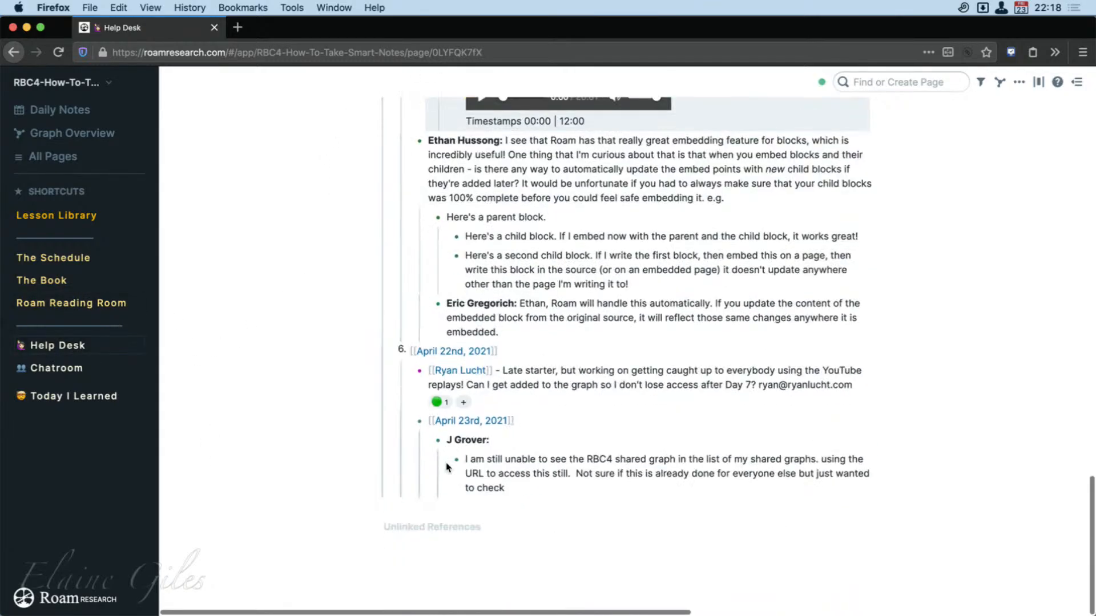
{"action": "scroll", "coordinate": [446, 470], "scroll_direction": "up", "scroll_amount": 11}
{"action": "scroll", "coordinate": [446, 471], "scroll_direction": "up", "scroll_amount": 10}
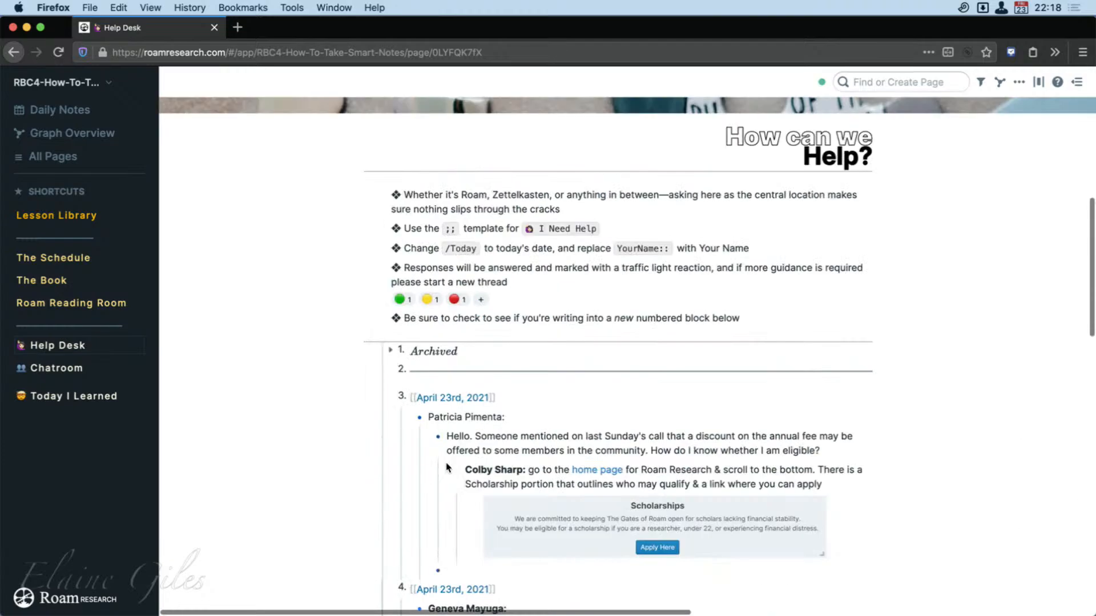
Open the Chatroom page and look over the April 23rd, 2021 messages.
{"action": "left_click", "coordinate": [65, 379]}
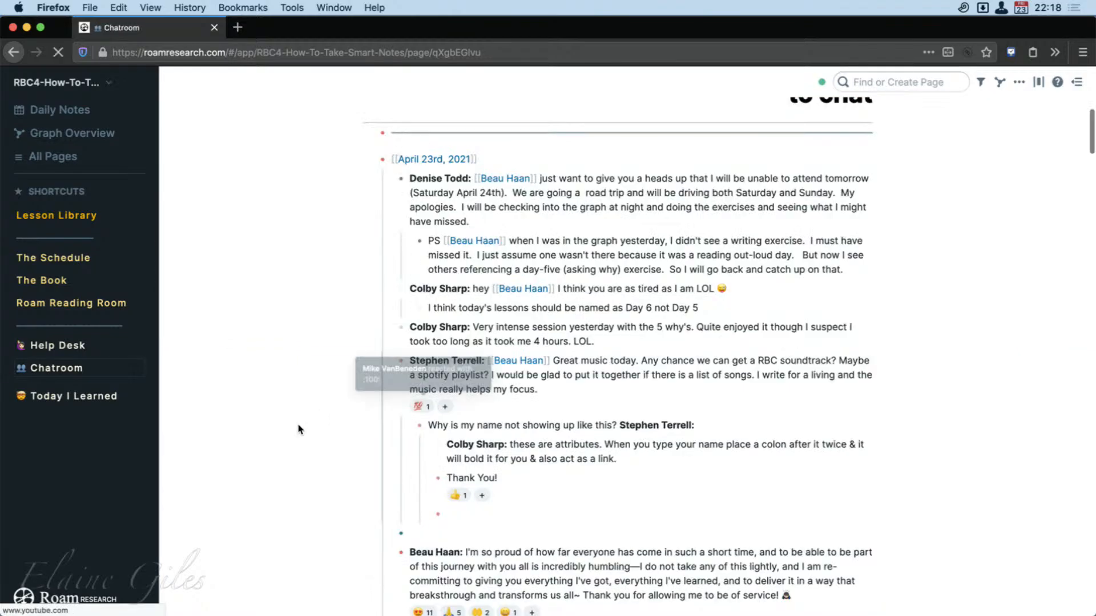
{"action": "scroll", "coordinate": [297, 432], "scroll_direction": "up", "scroll_amount": 2}
{"action": "scroll", "coordinate": [298, 431], "scroll_direction": "down", "scroll_amount": 5}
{"action": "scroll", "coordinate": [296, 428], "scroll_direction": "up", "scroll_amount": 5}
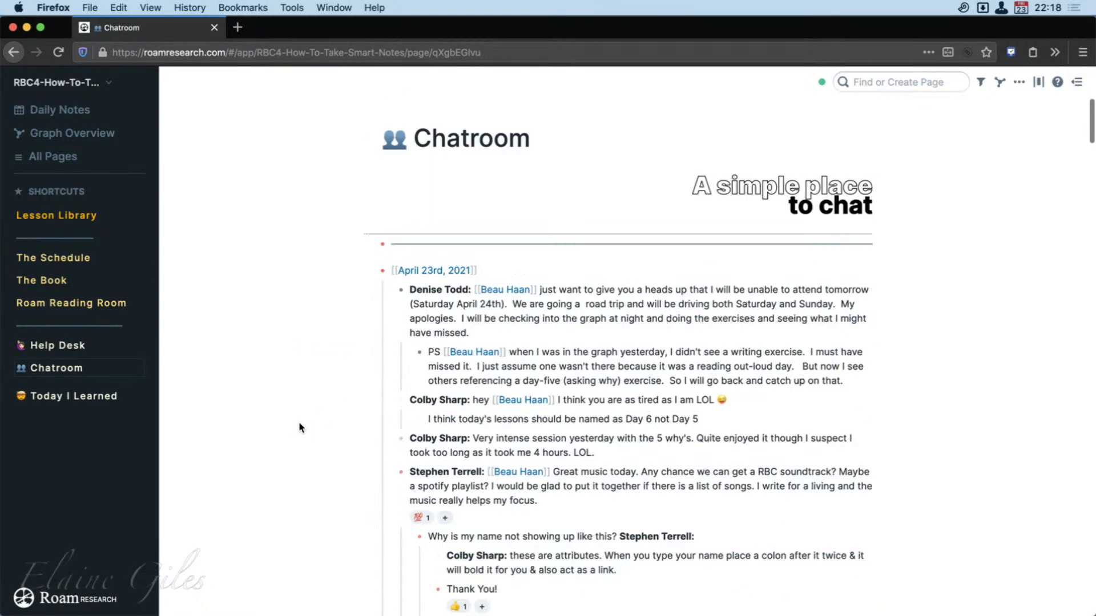
{"action": "scroll", "coordinate": [362, 452], "scroll_direction": "down", "scroll_amount": 10}
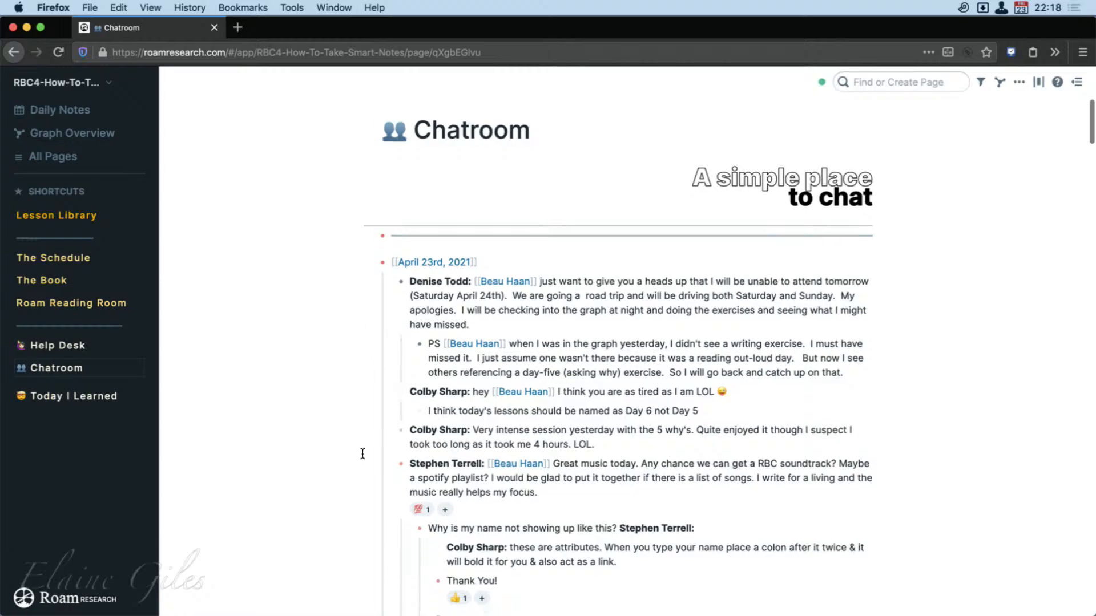
{"action": "scroll", "coordinate": [362, 453], "scroll_direction": "up", "scroll_amount": 10}
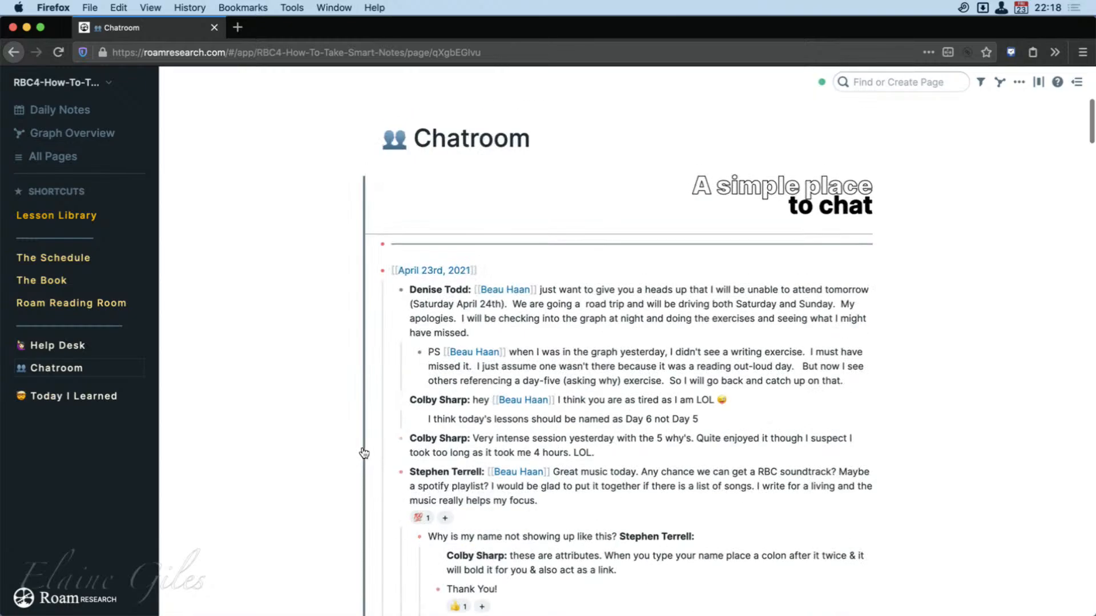
Open the Today I Learned page and browse the members' numbered posts with their character counters.
{"action": "left_click", "coordinate": [78, 403]}
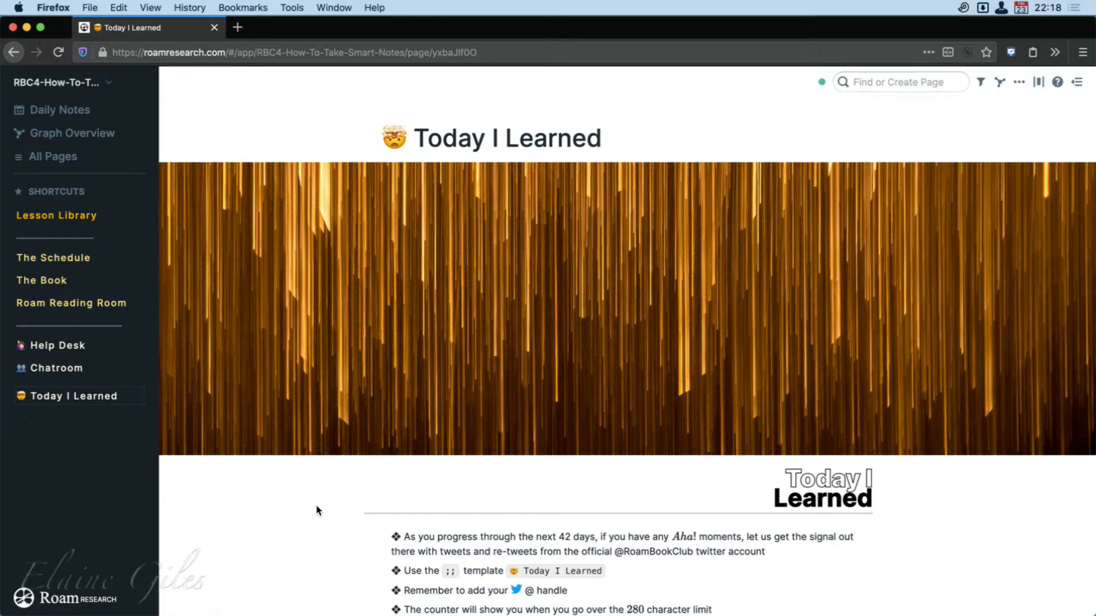
{"action": "scroll", "coordinate": [317, 508], "scroll_direction": "down", "scroll_amount": 5}
{"action": "scroll", "coordinate": [316, 512], "scroll_direction": "down", "scroll_amount": 6}
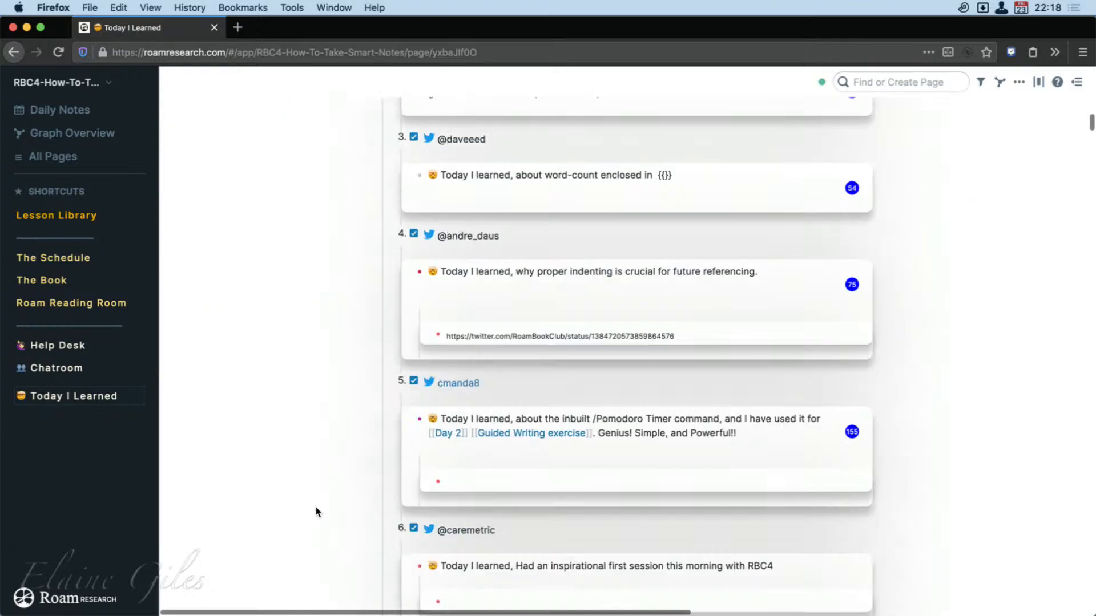
{"action": "scroll", "coordinate": [356, 496], "scroll_direction": "down", "scroll_amount": 5}
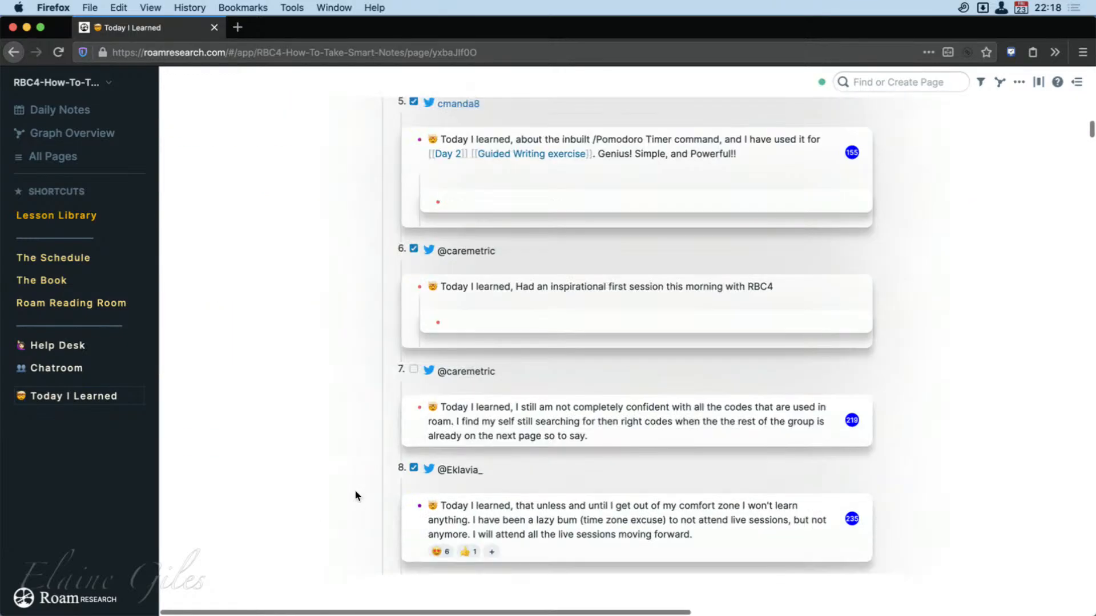
{"action": "scroll", "coordinate": [356, 495], "scroll_direction": "down", "scroll_amount": 4}
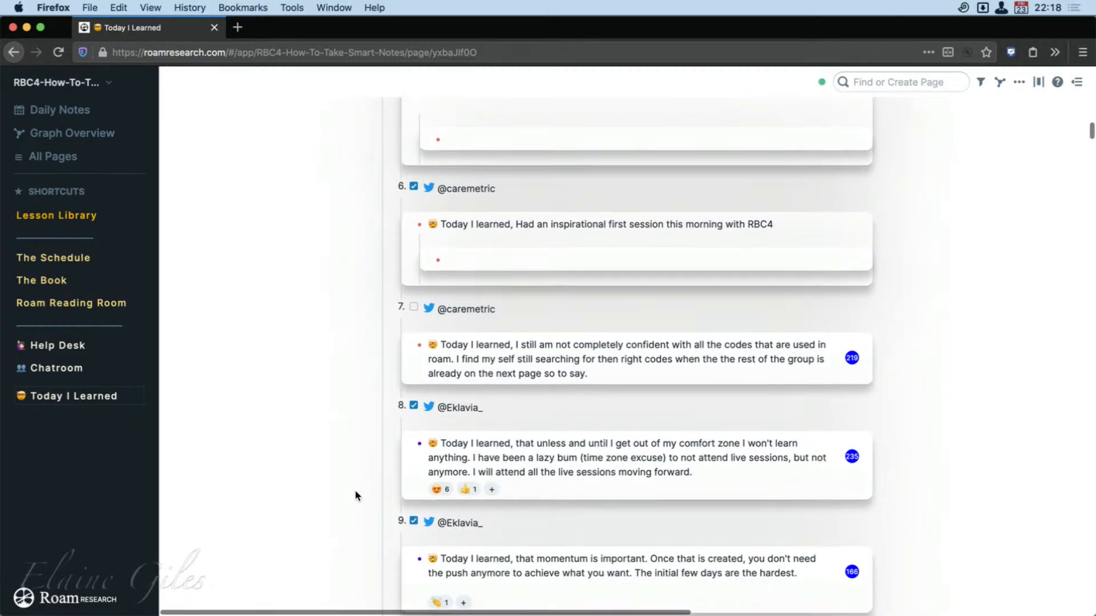
{"action": "scroll", "coordinate": [356, 495], "scroll_direction": "down", "scroll_amount": 2}
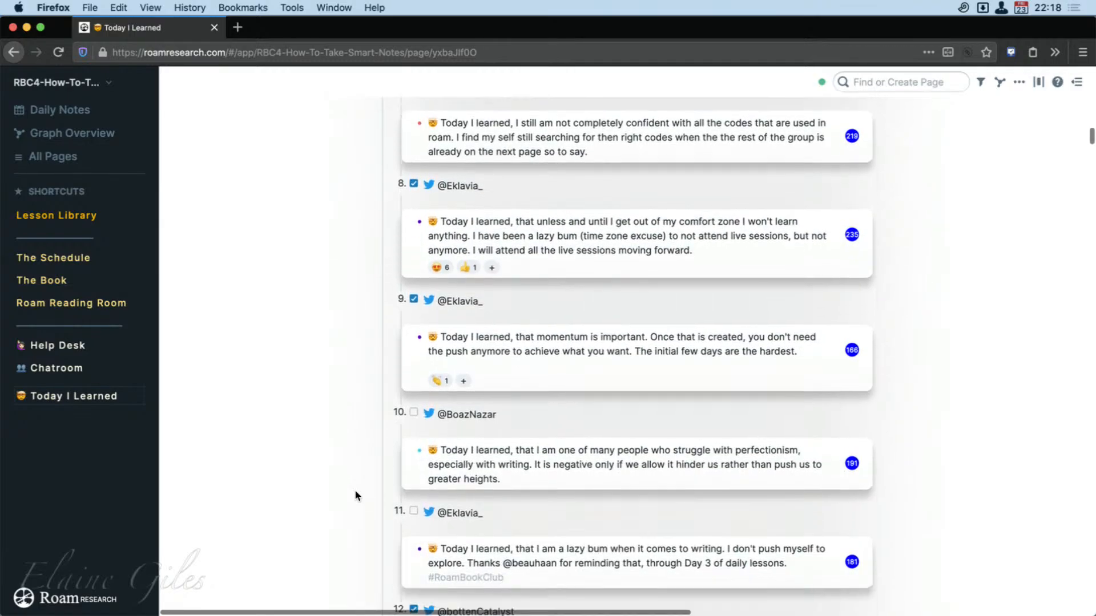
{"action": "scroll", "coordinate": [355, 495], "scroll_direction": "down", "scroll_amount": 7}
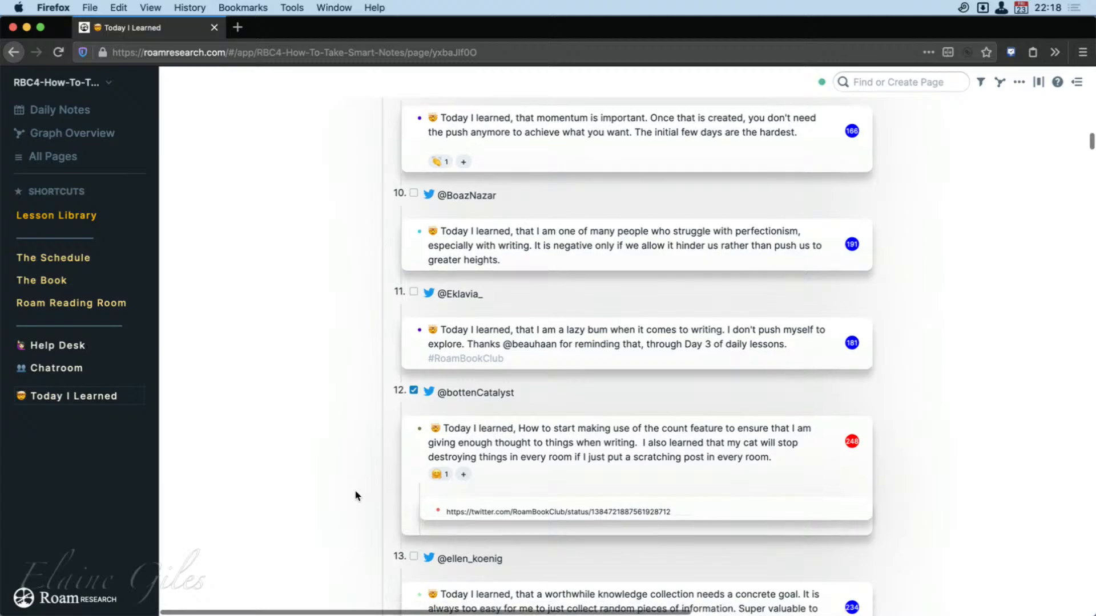
{"action": "scroll", "coordinate": [355, 495], "scroll_direction": "down", "scroll_amount": 5}
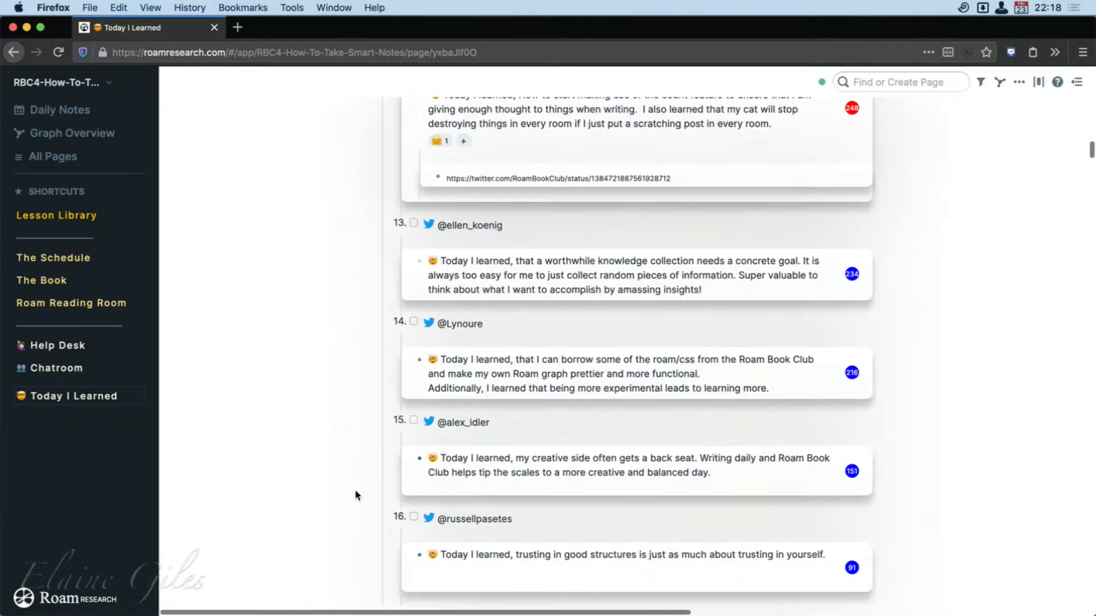
{"action": "scroll", "coordinate": [355, 495], "scroll_direction": "up", "scroll_amount": 6}
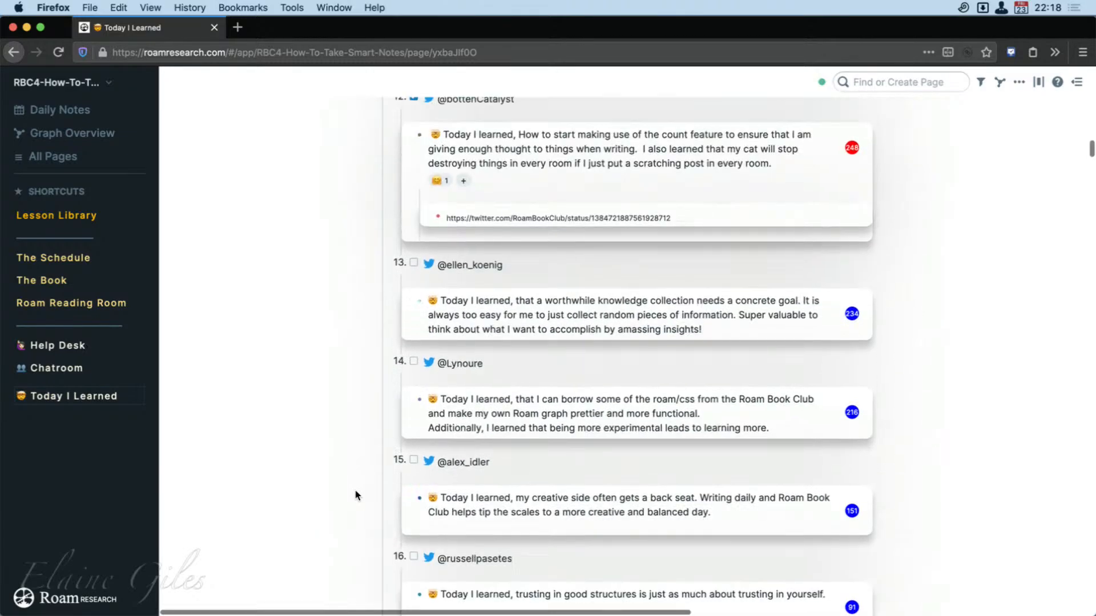
{"action": "scroll", "coordinate": [356, 496], "scroll_direction": "up", "scroll_amount": 9}
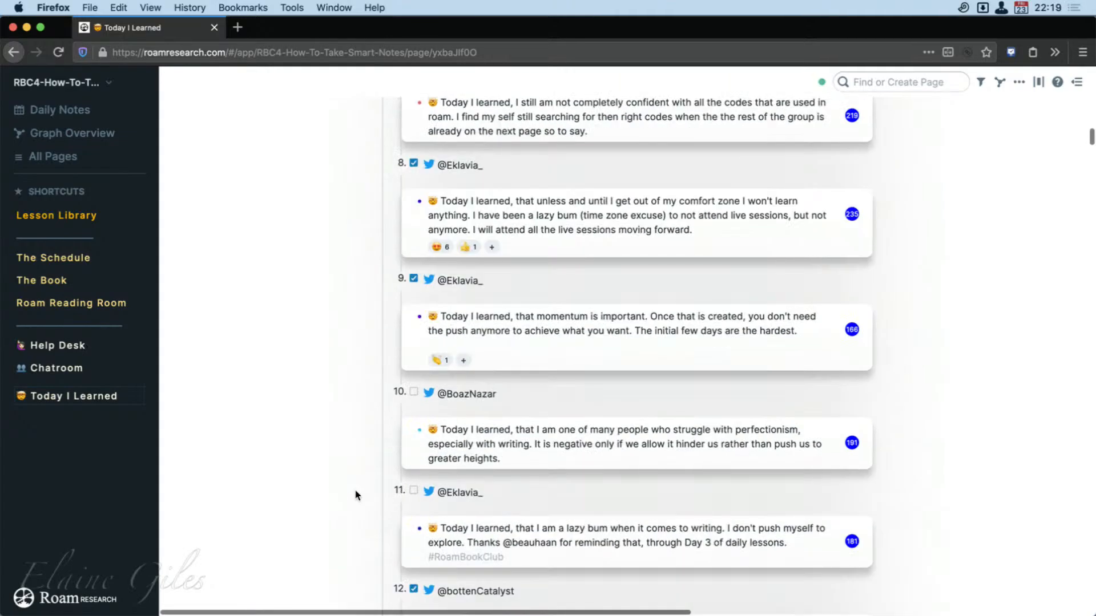
{"action": "scroll", "coordinate": [355, 496], "scroll_direction": "up", "scroll_amount": 3}
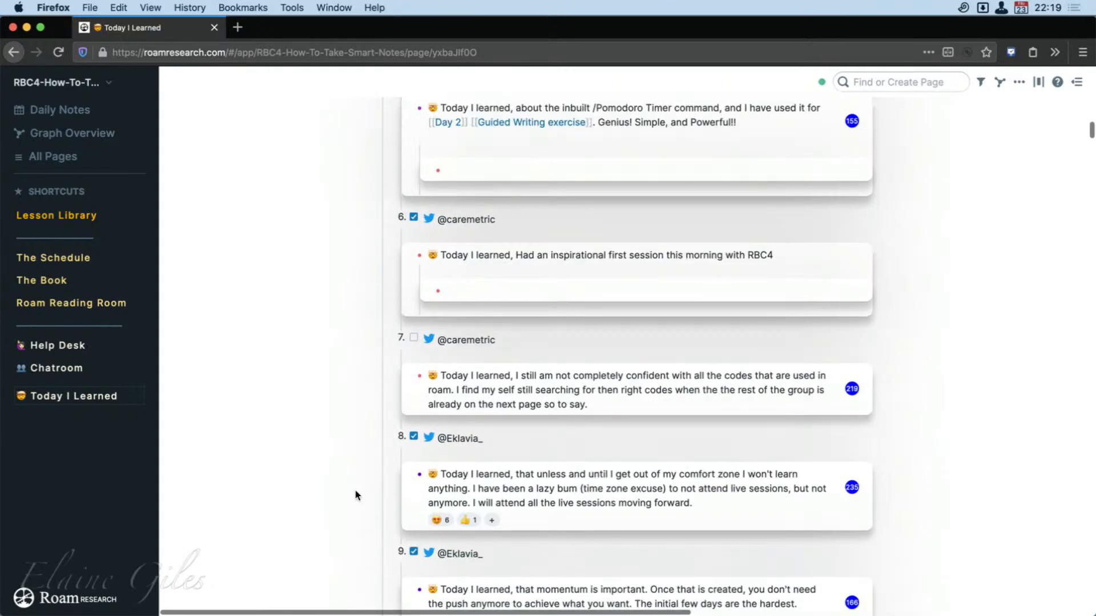
{"action": "scroll", "coordinate": [358, 486], "scroll_direction": "up", "scroll_amount": 9}
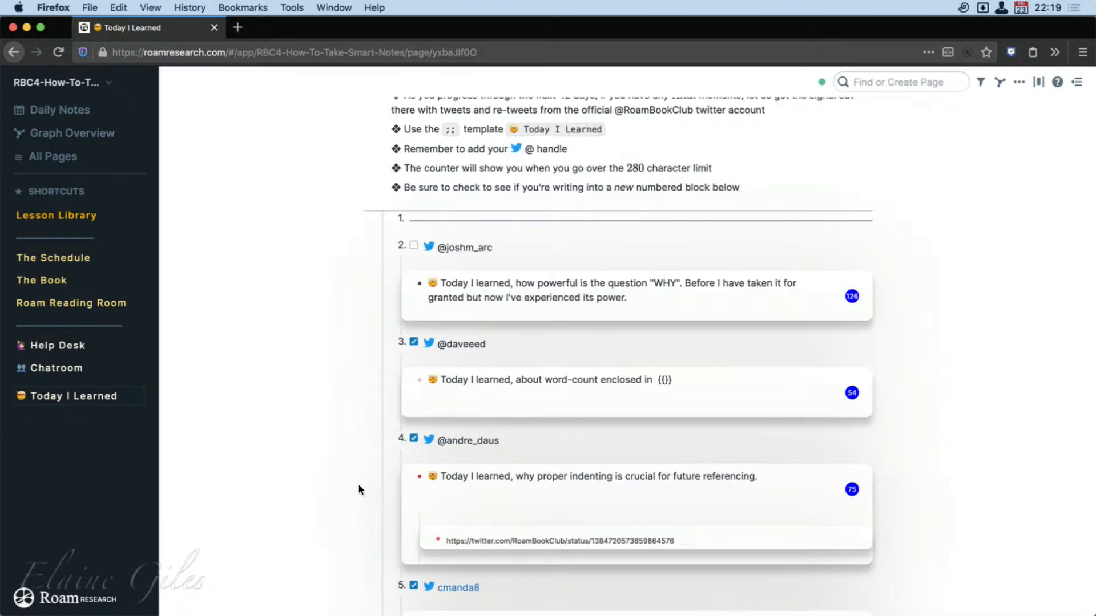
Review the instructions for posting an entry beneath the Today I Learned banner.
{"action": "scroll", "coordinate": [358, 490], "scroll_direction": "up", "scroll_amount": 8}
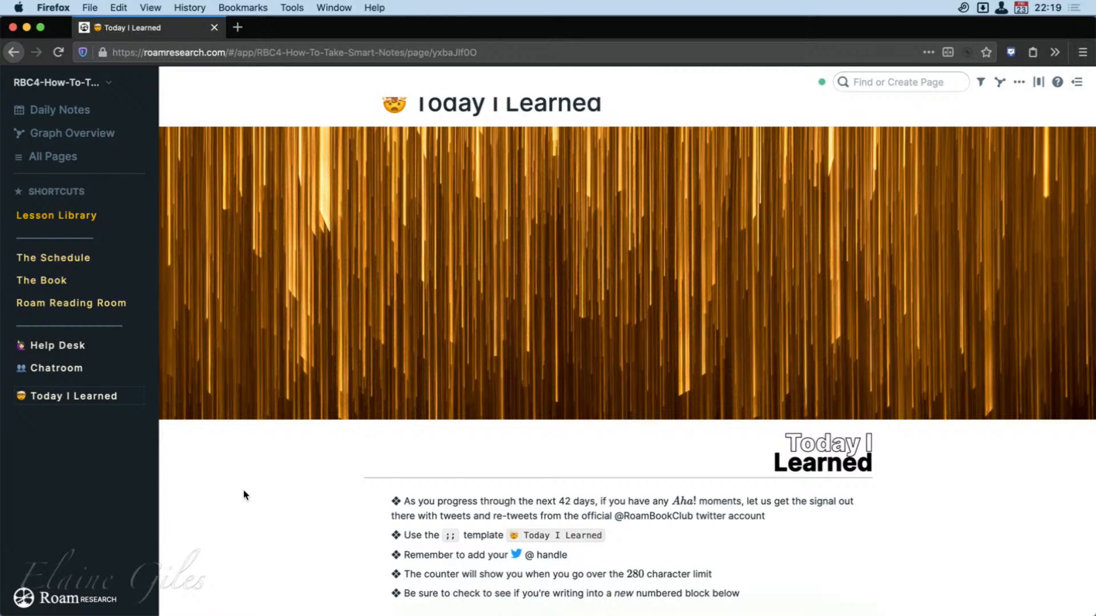
{"action": "scroll", "coordinate": [243, 494], "scroll_direction": "down", "scroll_amount": 3}
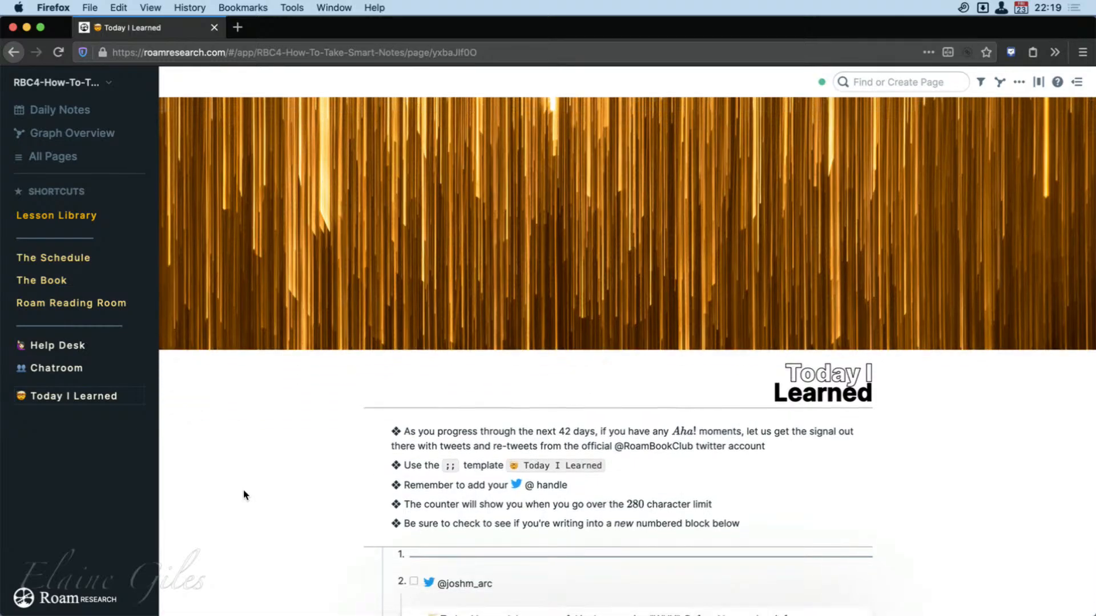
{"action": "scroll", "coordinate": [244, 491], "scroll_direction": "up", "scroll_amount": 2}
{"action": "scroll", "coordinate": [244, 491], "scroll_direction": "down", "scroll_amount": 2}
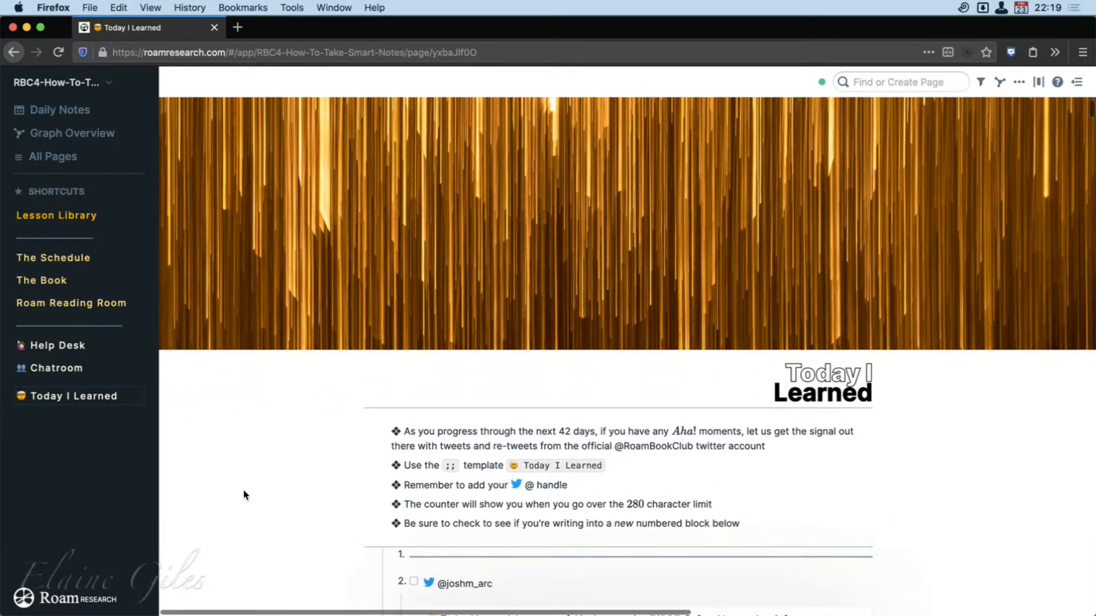
{"action": "scroll", "coordinate": [243, 495], "scroll_direction": "up", "scroll_amount": 2}
{"action": "scroll", "coordinate": [244, 495], "scroll_direction": "up", "scroll_amount": 1}
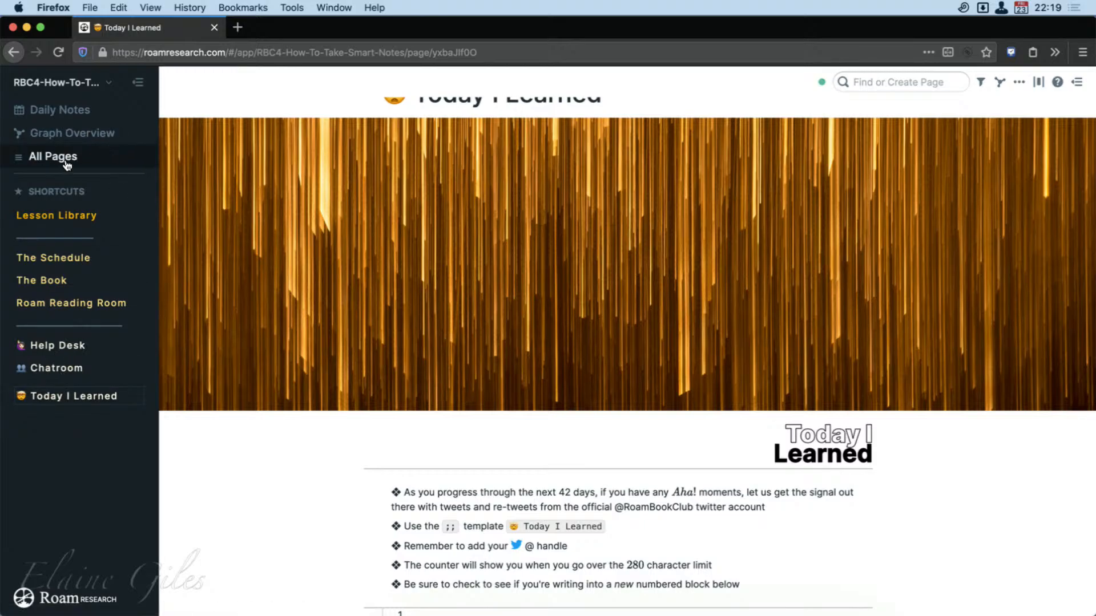
Open the Daily Notes and view the April 23rd, 2021 lesson video and its Guided Writing exercise.
{"action": "left_click", "coordinate": [65, 102]}
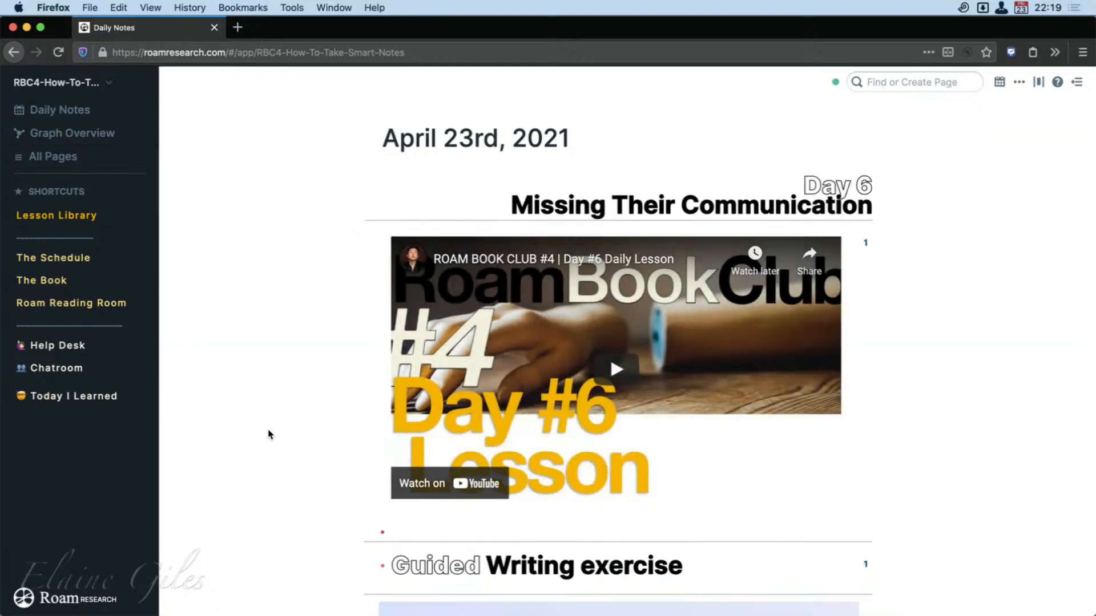
{"action": "scroll", "coordinate": [274, 432], "scroll_direction": "down", "scroll_amount": 5}
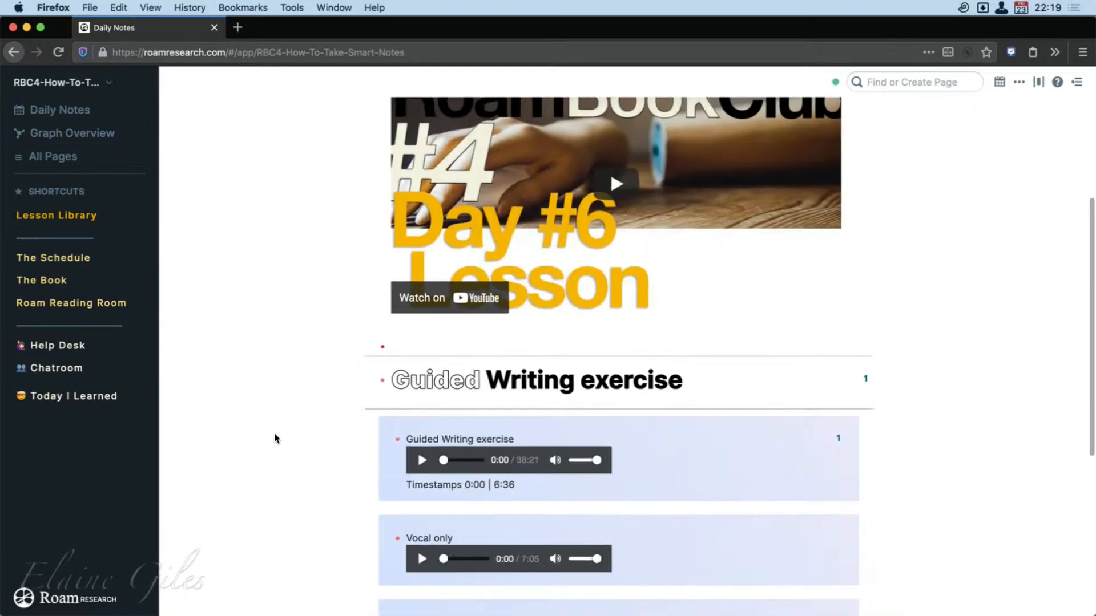
{"action": "scroll", "coordinate": [275, 435], "scroll_direction": "down", "scroll_amount": 3}
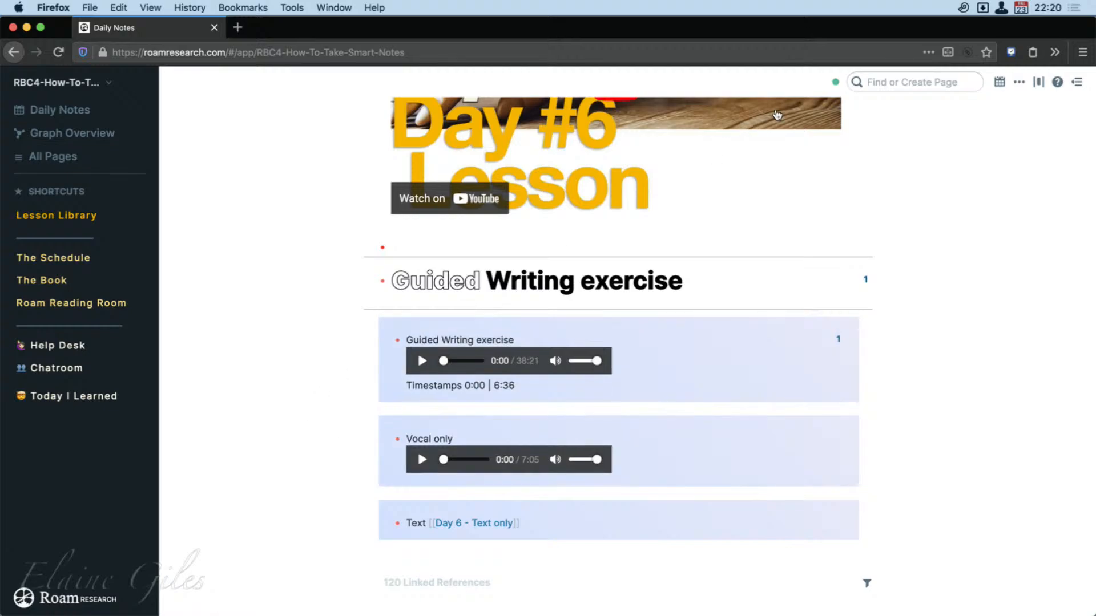
Search the graph for the member's own page by first name and open it.
{"action": "left_click", "coordinate": [917, 89]}
{"action": "type", "text": "elaine"}
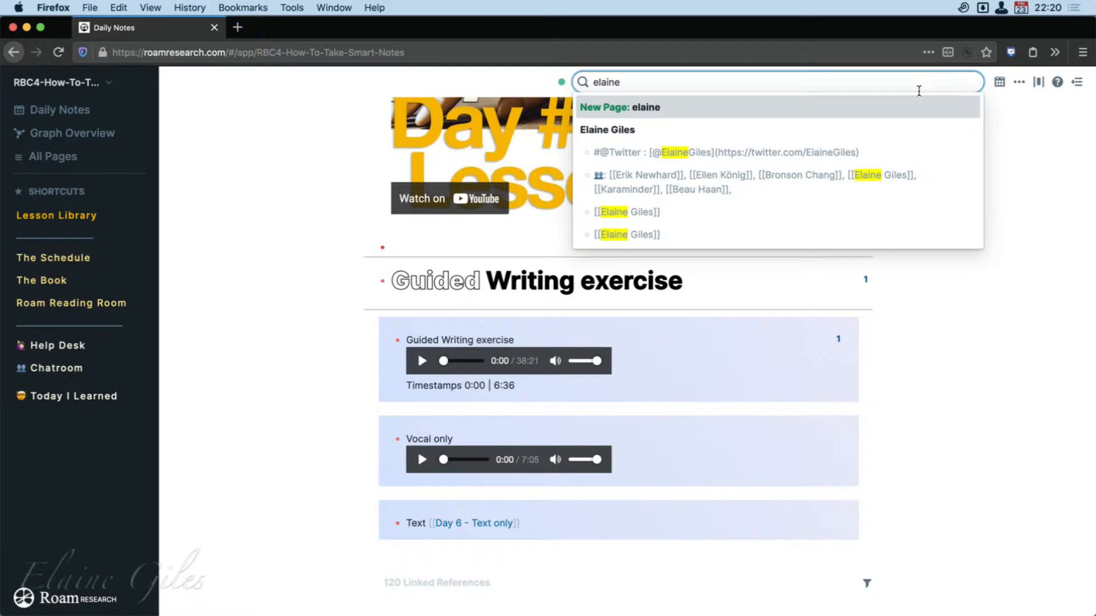
{"action": "key", "text": "Down"}
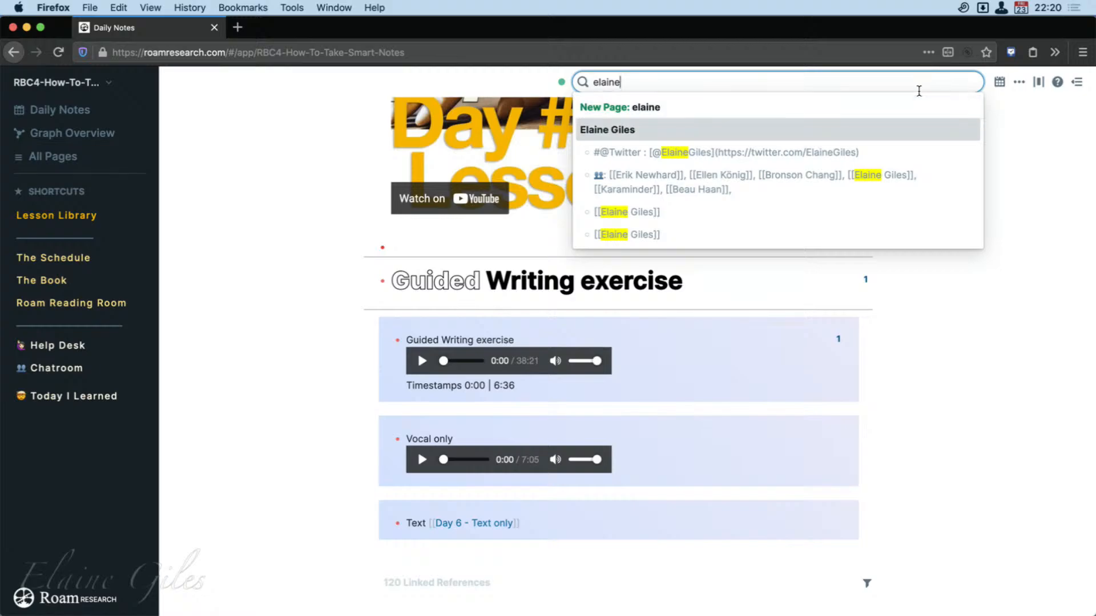
{"action": "key", "text": "Return"}
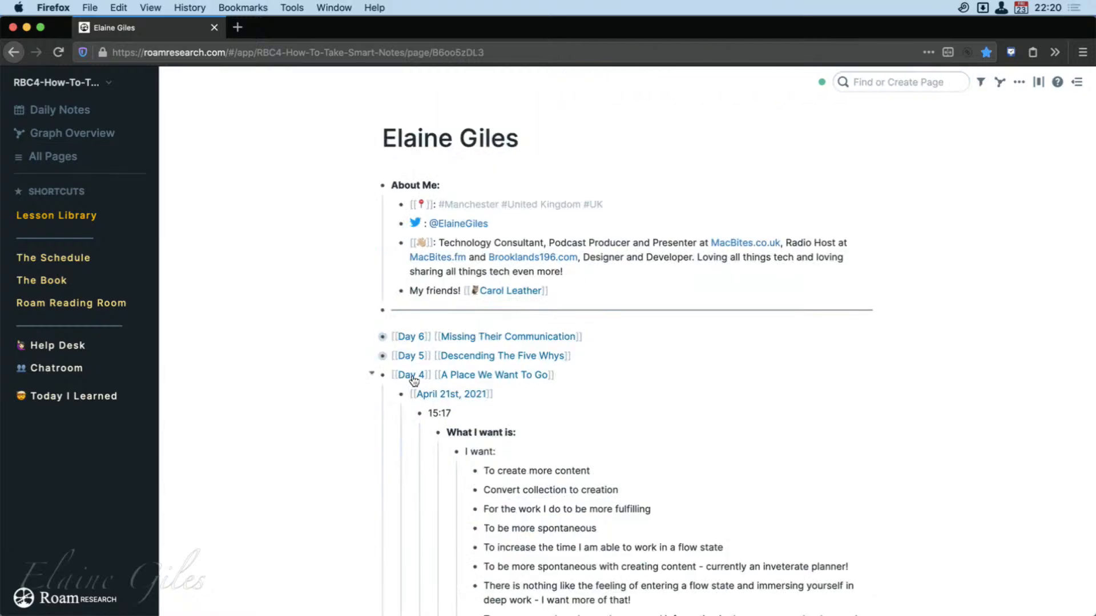
Collapse the Day 4 entry, expand Day 6, and place the cursor in the empty block under its writing prompt.
{"action": "left_click", "coordinate": [372, 375]}
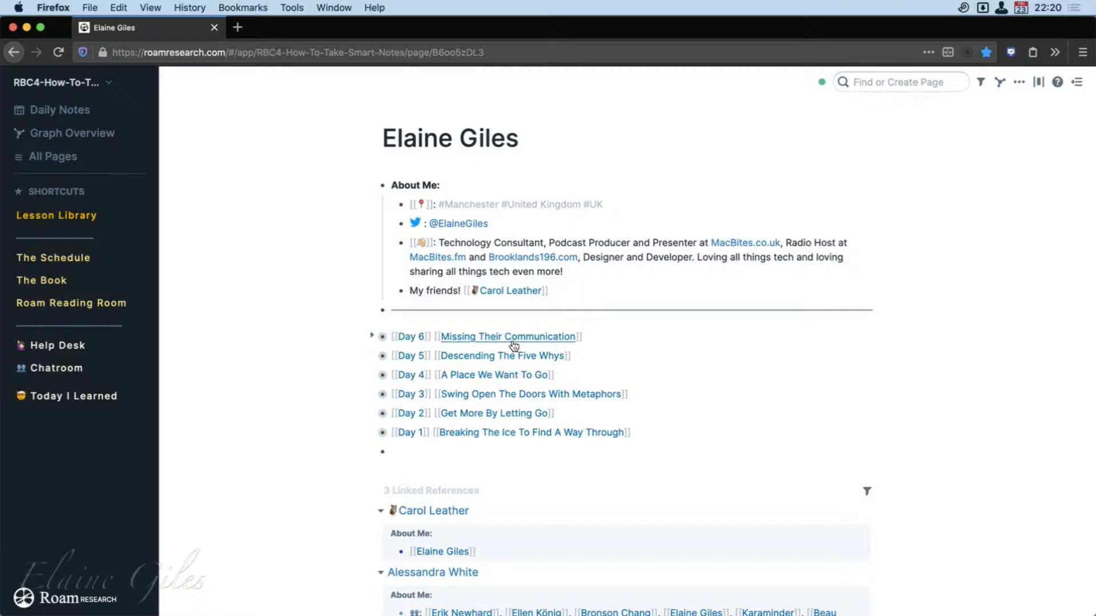
{"action": "left_click", "coordinate": [372, 336]}
{"action": "left_click", "coordinate": [491, 416]}
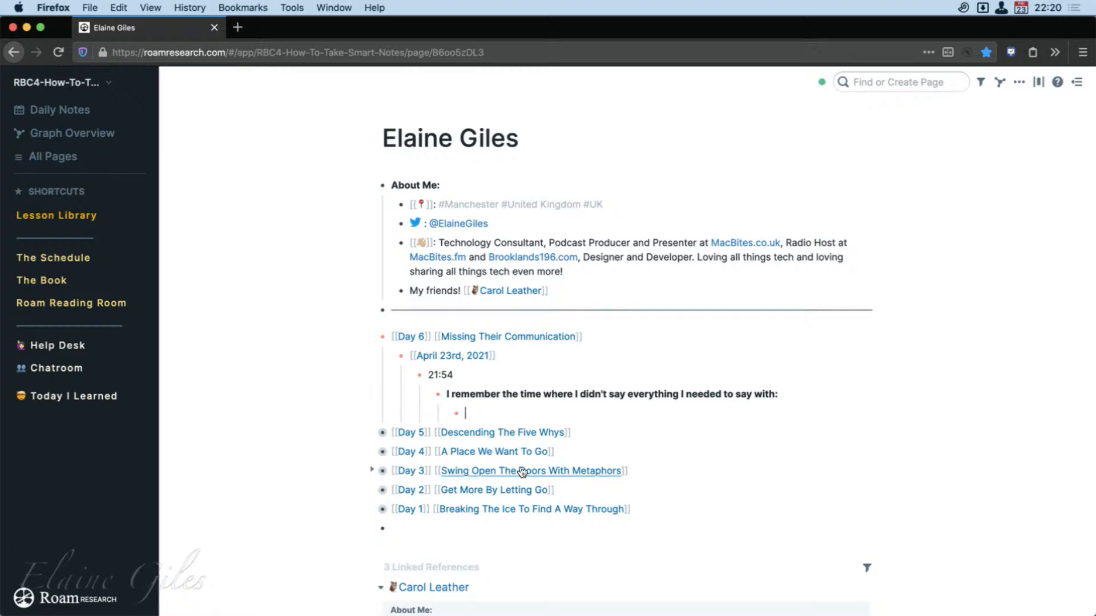
Expand the Day 5 entry, Descending The Five Whys, and review its Why1 to Why5 prompts.
{"action": "left_click", "coordinate": [372, 433]}
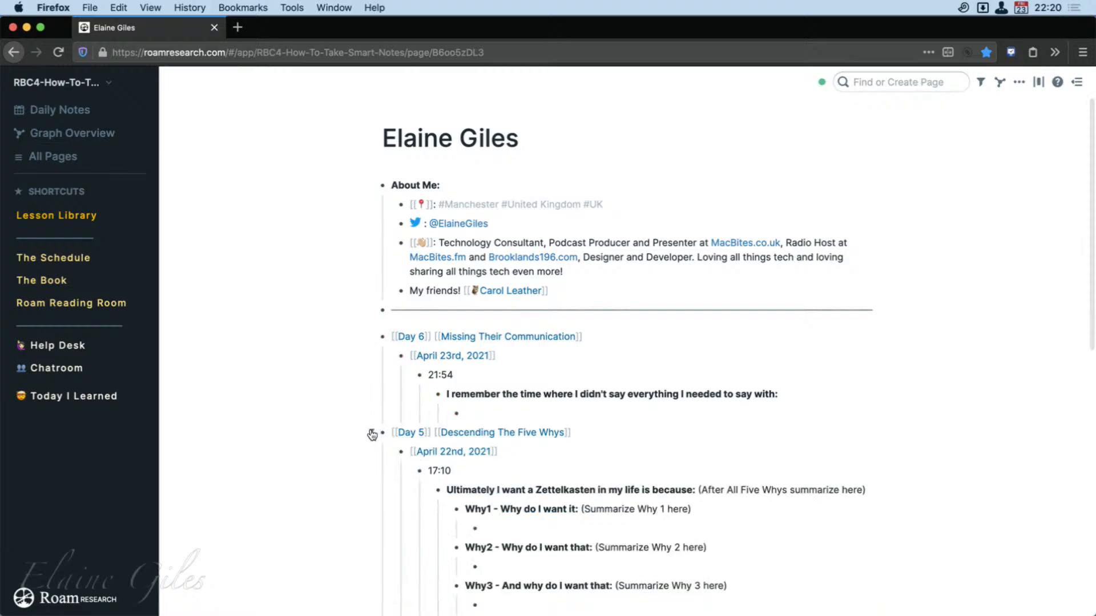
{"action": "scroll", "coordinate": [469, 503], "scroll_direction": "down", "scroll_amount": 5}
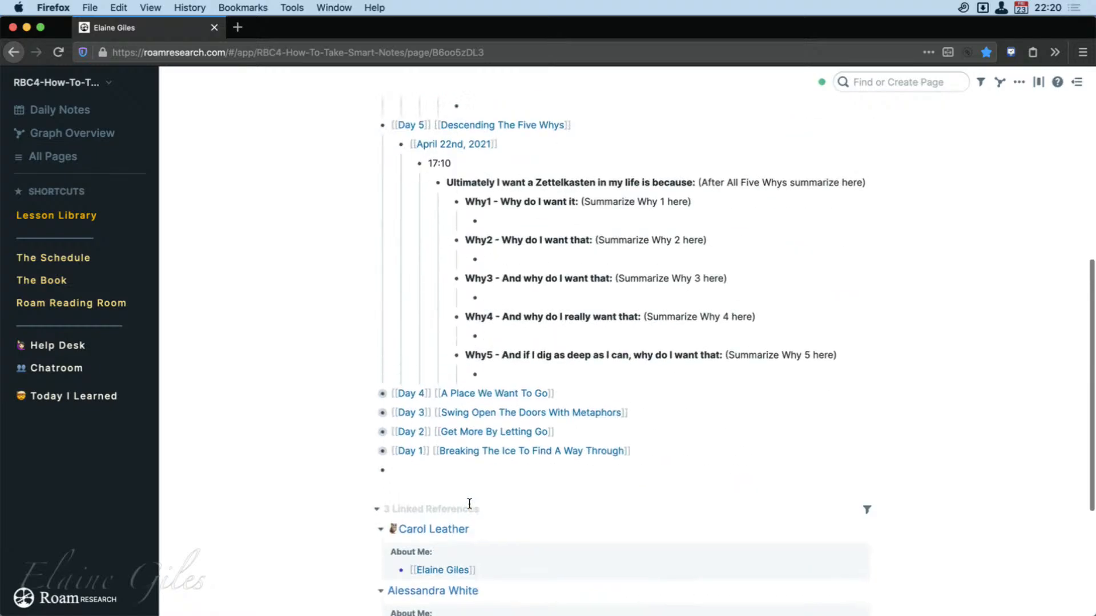
{"action": "scroll", "coordinate": [469, 503], "scroll_direction": "up", "scroll_amount": 1}
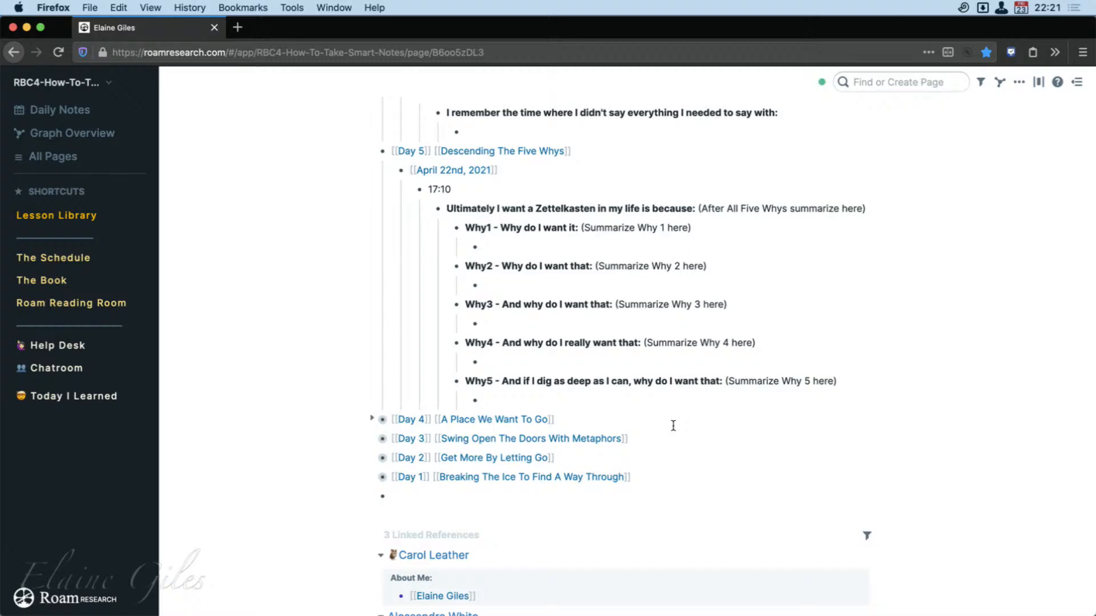
{"action": "scroll", "coordinate": [324, 323], "scroll_direction": "up", "scroll_amount": 5}
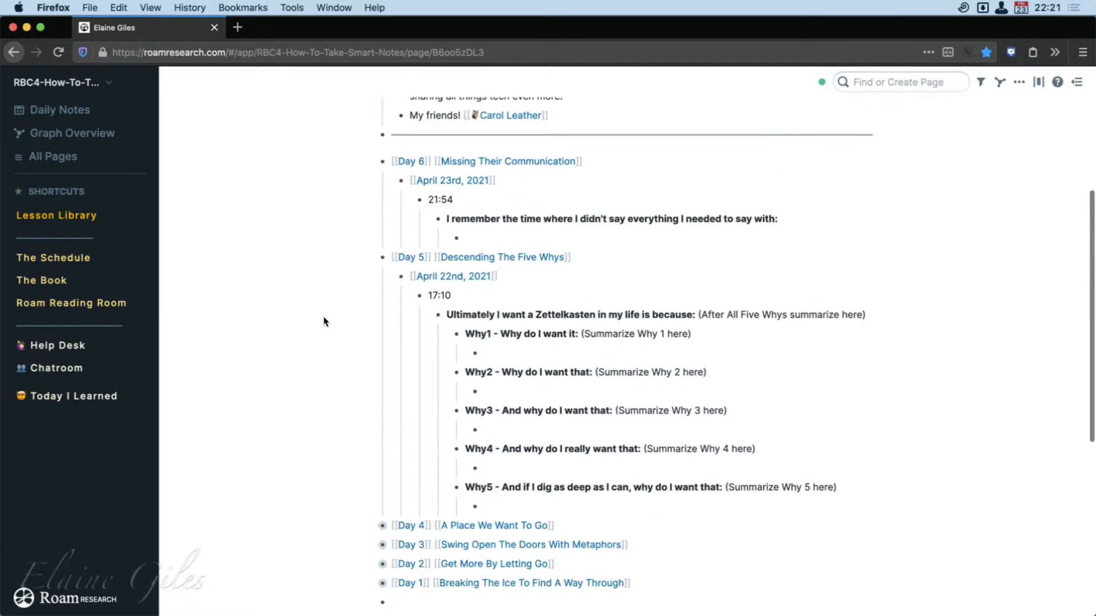
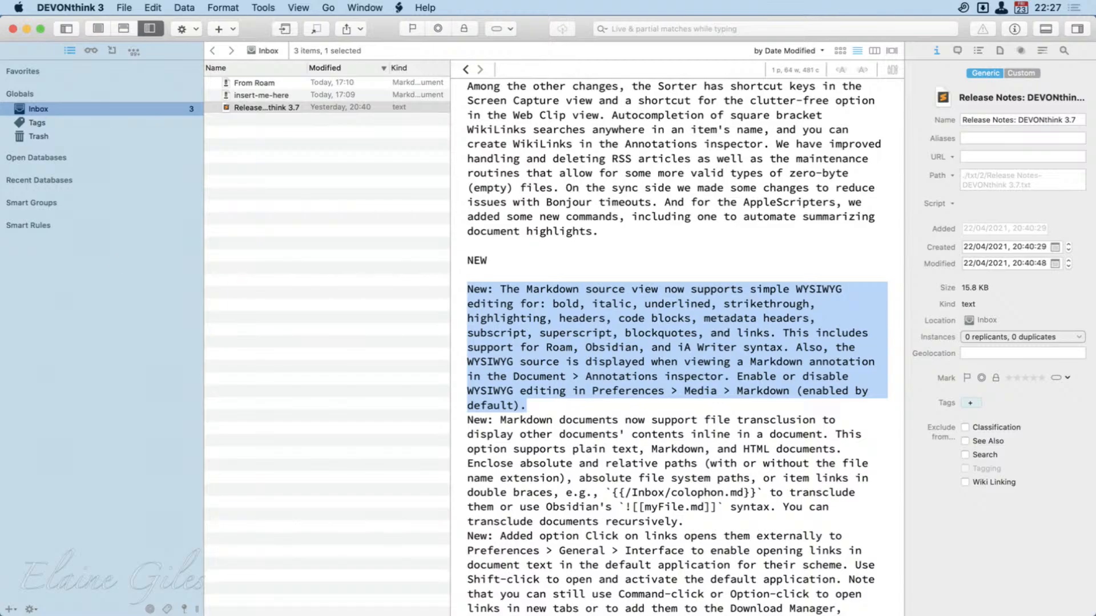
Switch to Firefox and back to DEVONthink, and reopen the DEVONthink 3.7 release notes in the Inbox.
{"action": "left_click_drag", "start_coordinate": [0, 194], "coordinate": [807, 3]}
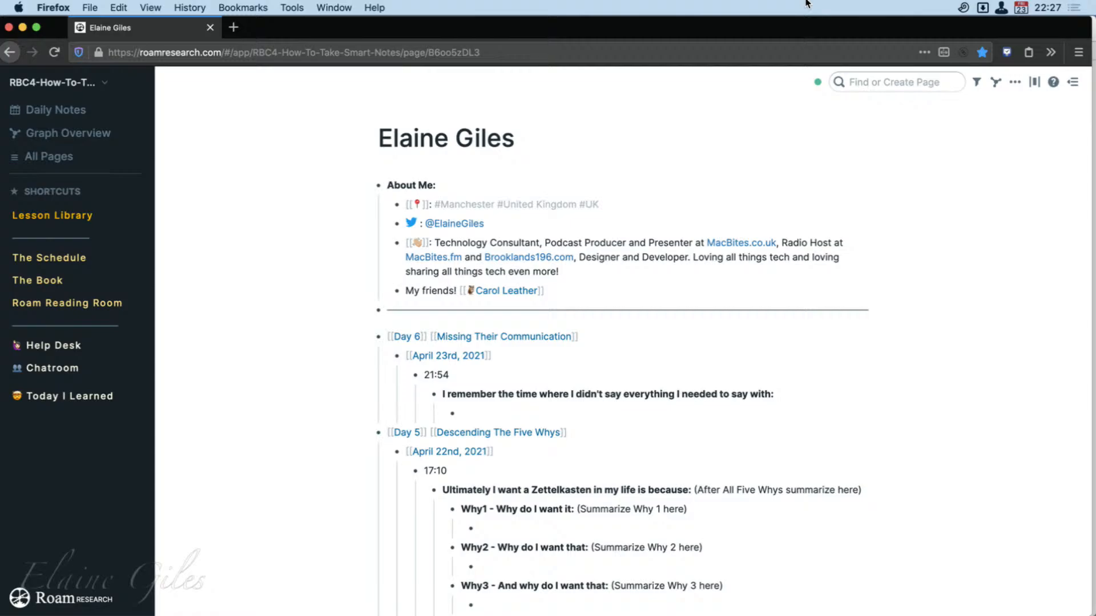
{"action": "left_click_drag", "start_coordinate": [806, 3], "coordinate": [0, 165]}
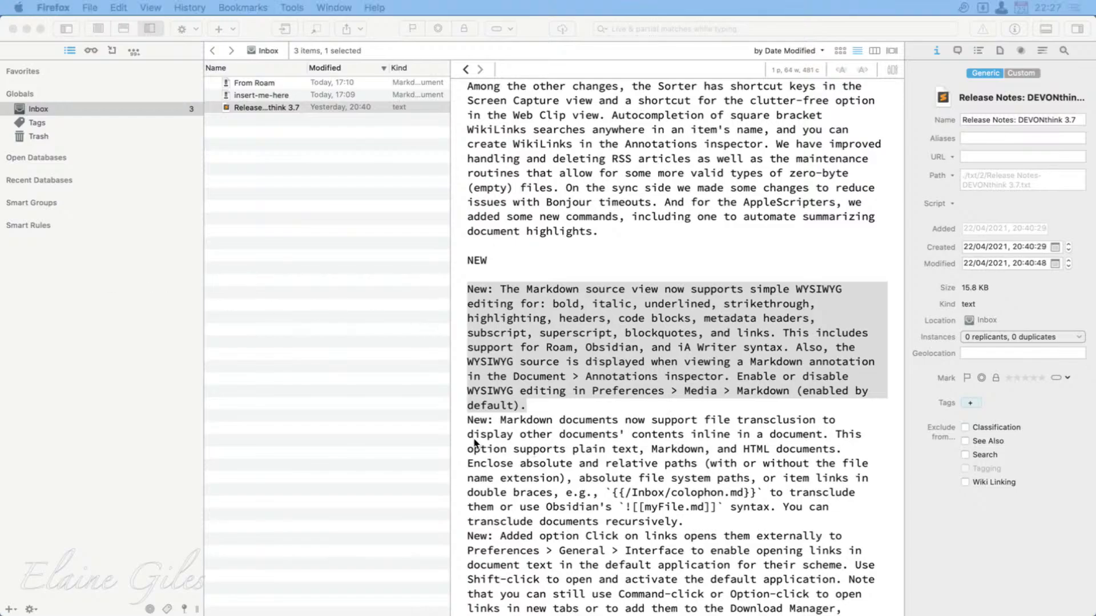
{"action": "left_click", "coordinate": [293, 146]}
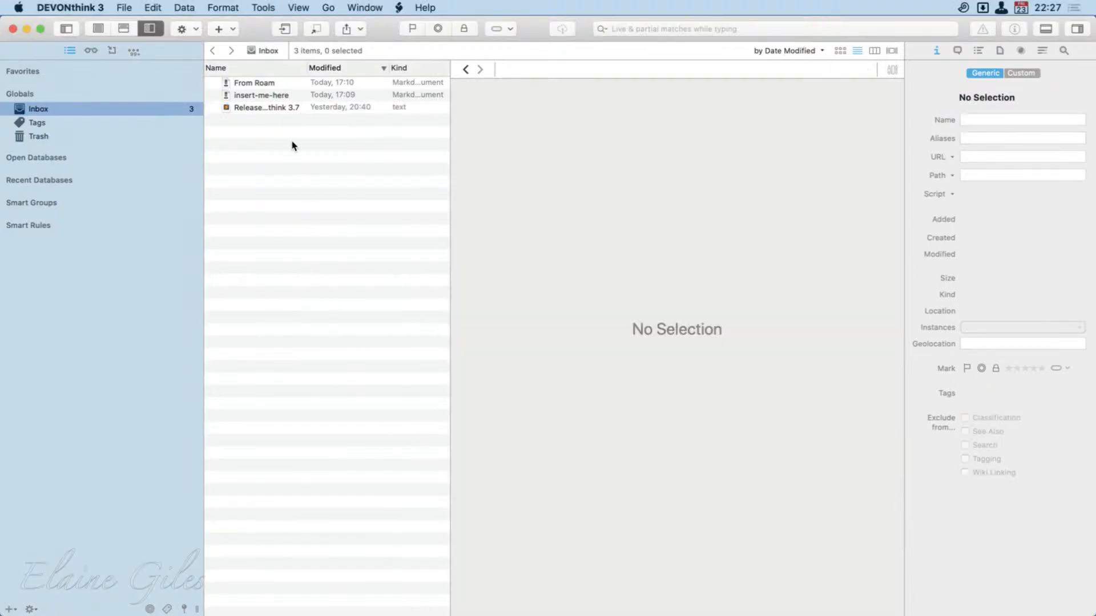
{"action": "left_click", "coordinate": [263, 95]}
{"action": "left_click", "coordinate": [259, 107]}
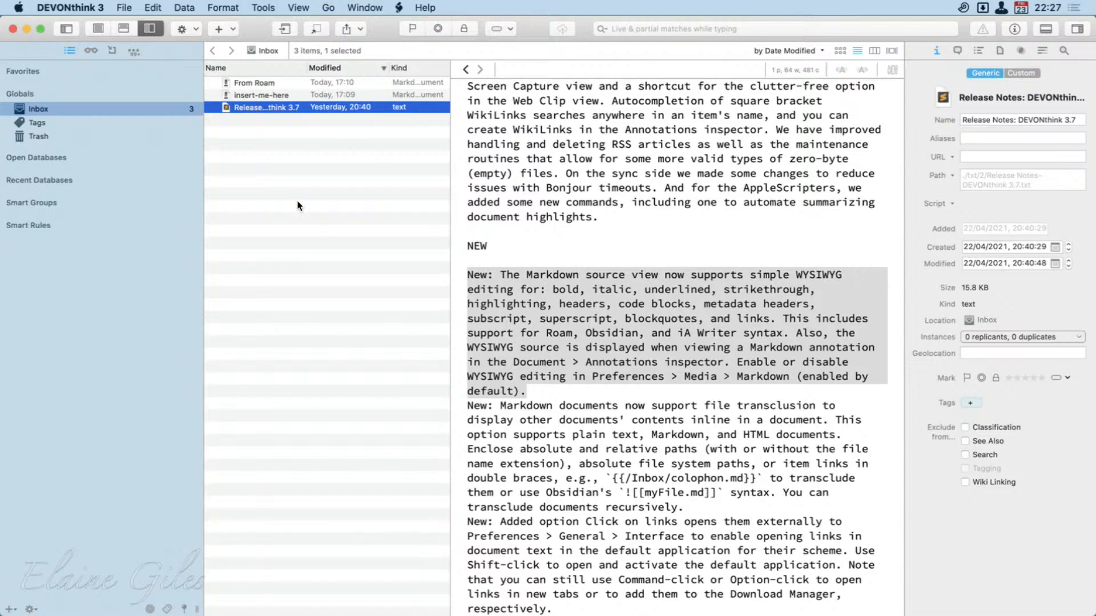
Create a Markdown text document named New MD in the Inbox and show only its source view.
{"action": "left_click", "coordinate": [189, 4]}
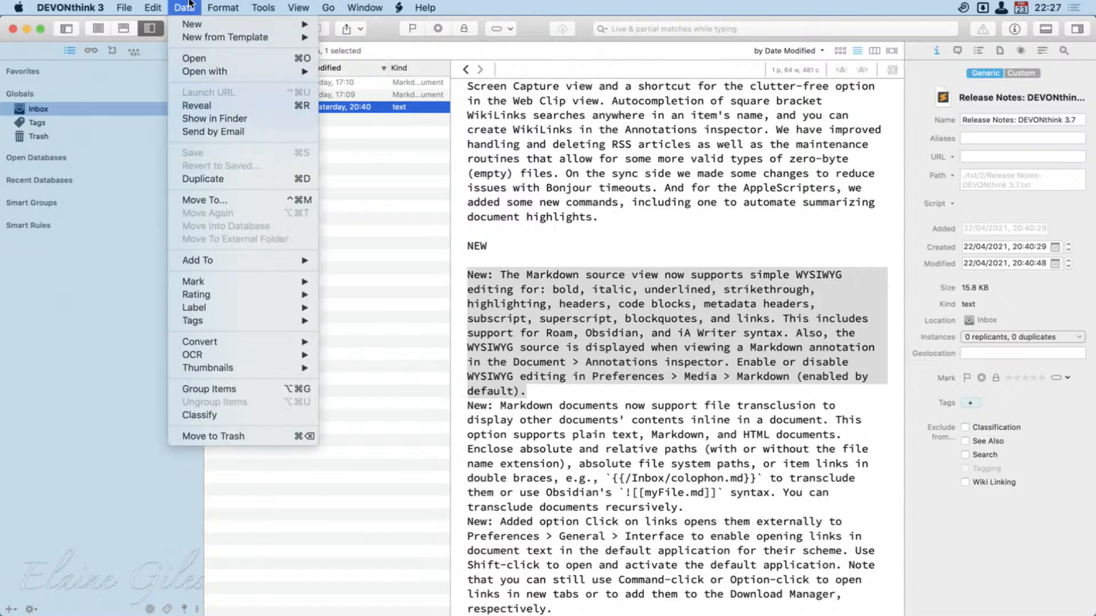
{"action": "mouse_move", "coordinate": [191, 24]}
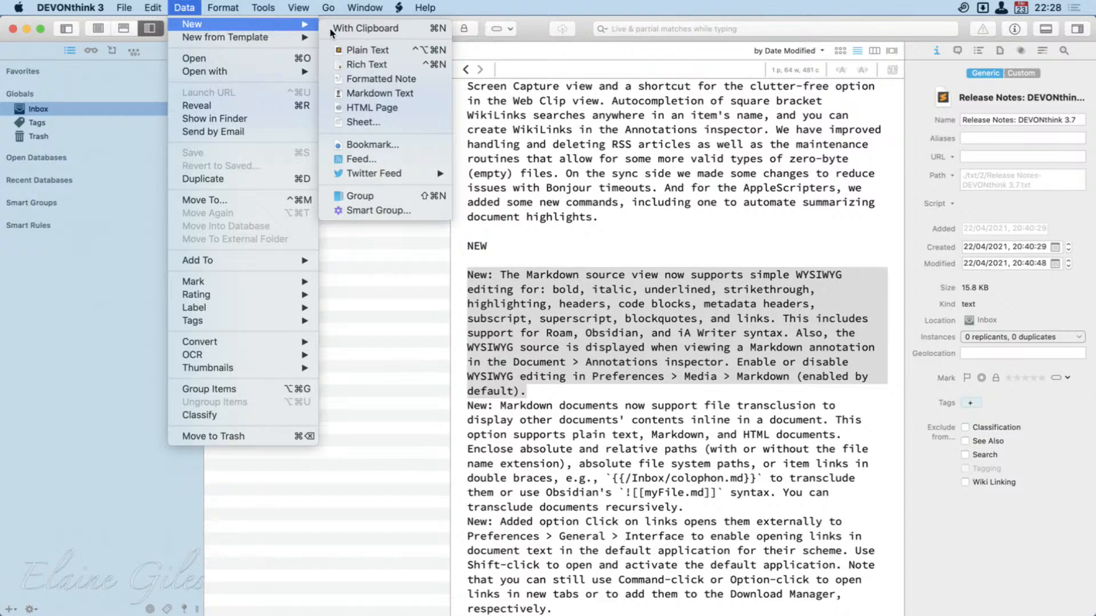
{"action": "left_click", "coordinate": [429, 94]}
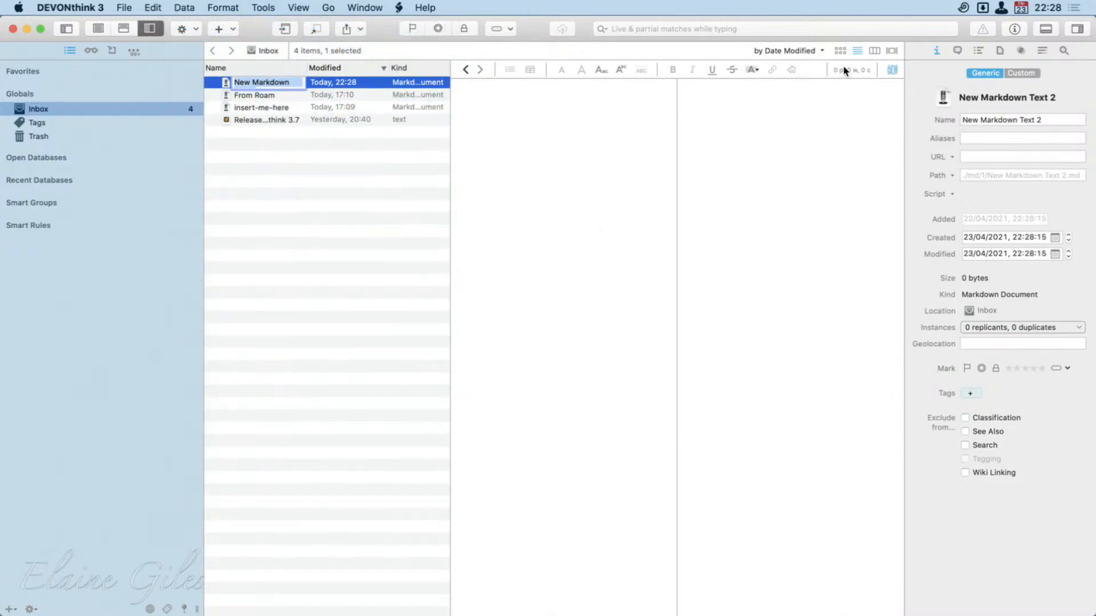
{"action": "left_click", "coordinate": [891, 71]}
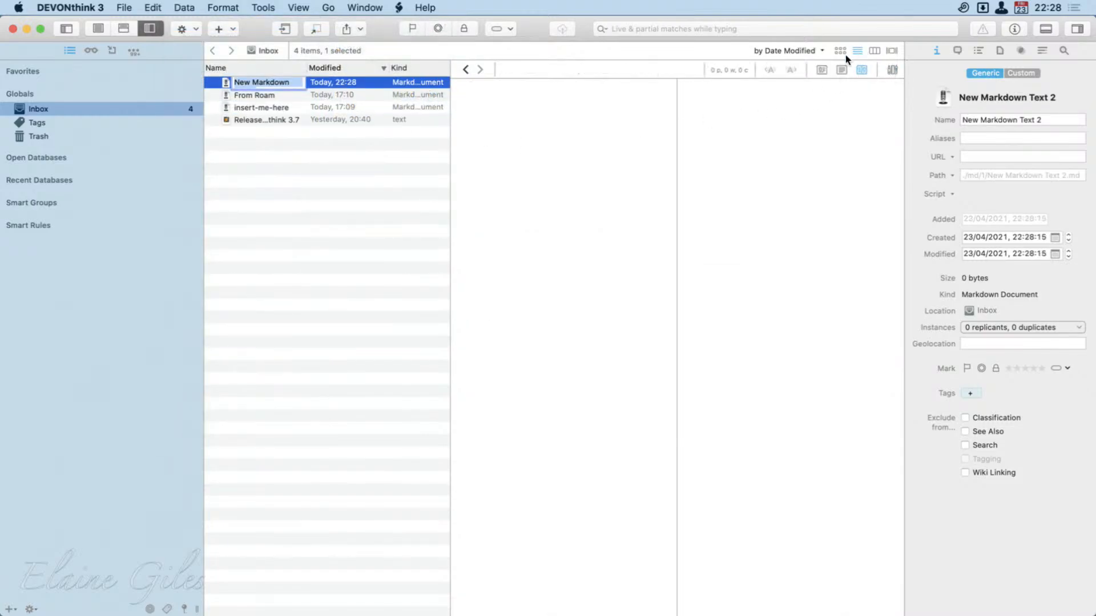
{"action": "left_click", "coordinate": [842, 70]}
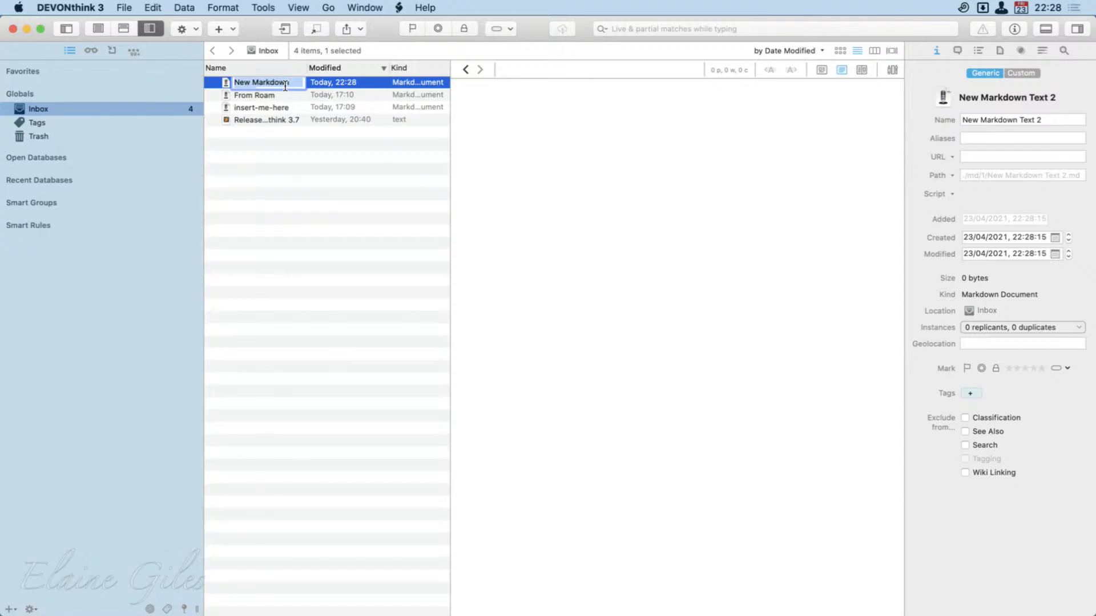
{"action": "type", "text": "New MD"}
{"action": "key", "text": "Return"}
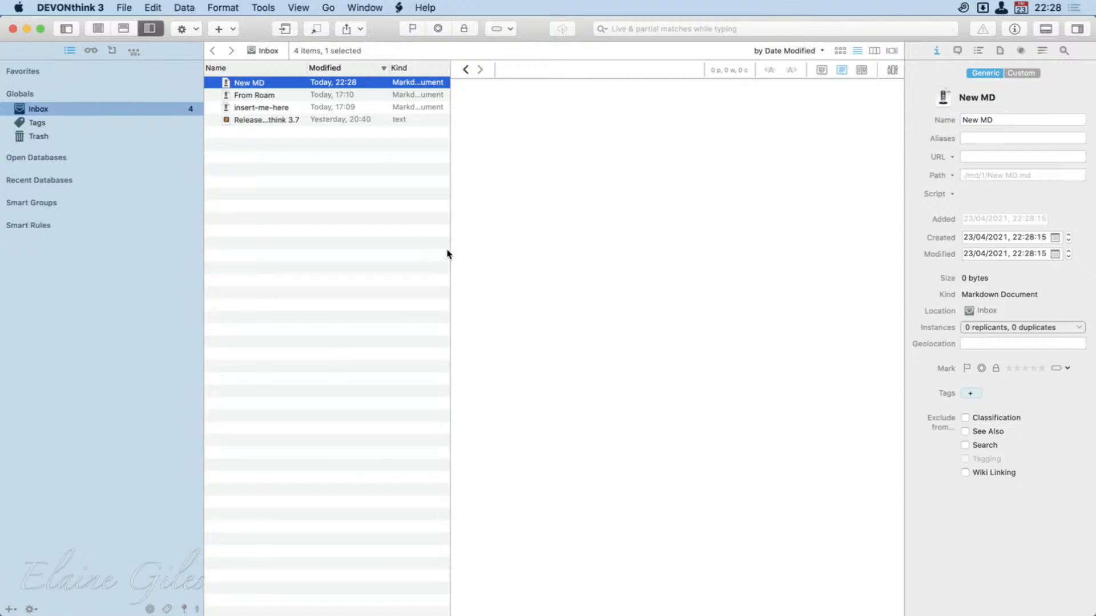
Create a plain text document in the Inbox alongside New MD, keeping its default name.
{"action": "left_click", "coordinate": [287, 120]}
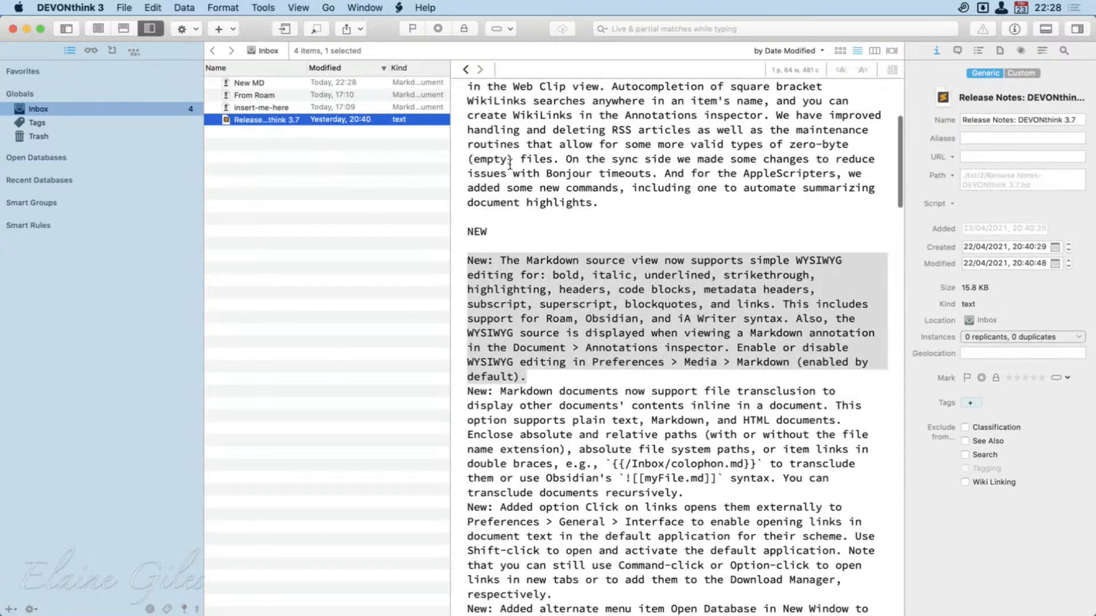
{"action": "left_click", "coordinate": [284, 84]}
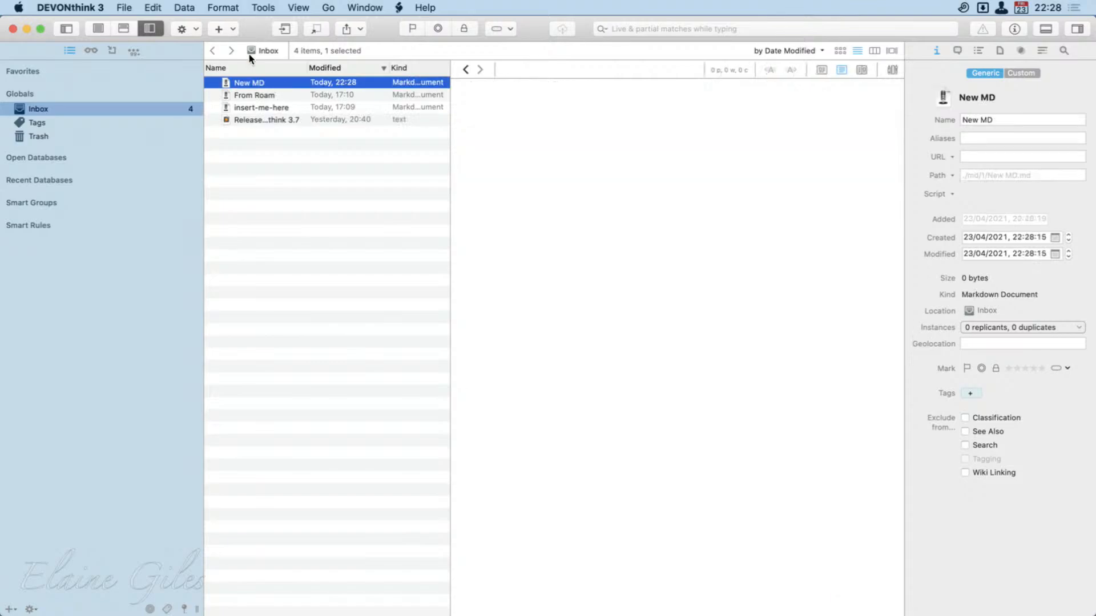
{"action": "left_click", "coordinate": [221, 7]}
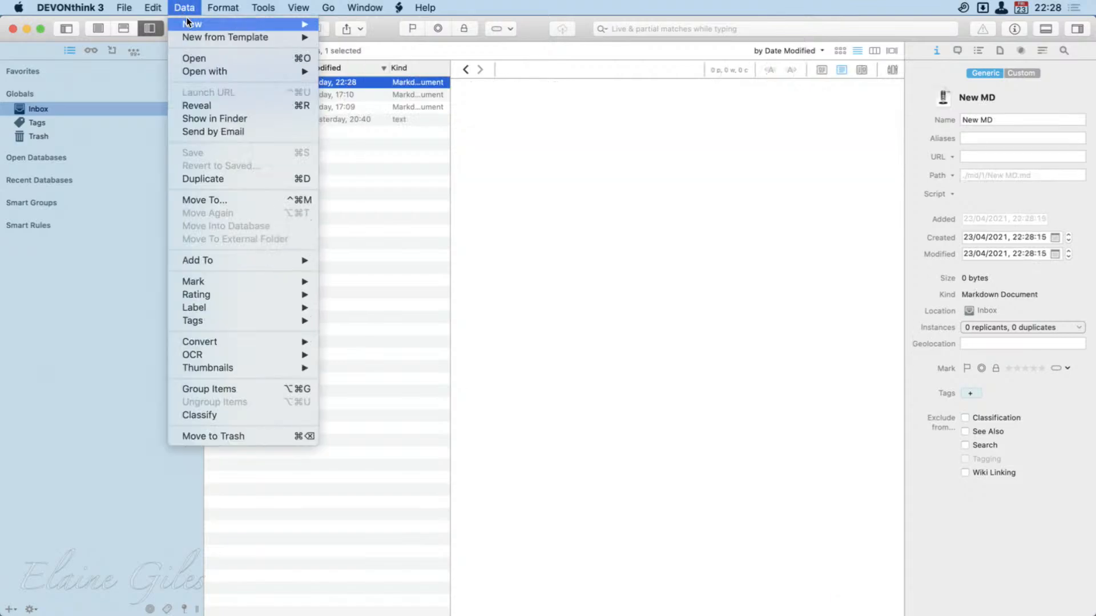
{"action": "mouse_move", "coordinate": [285, 24]}
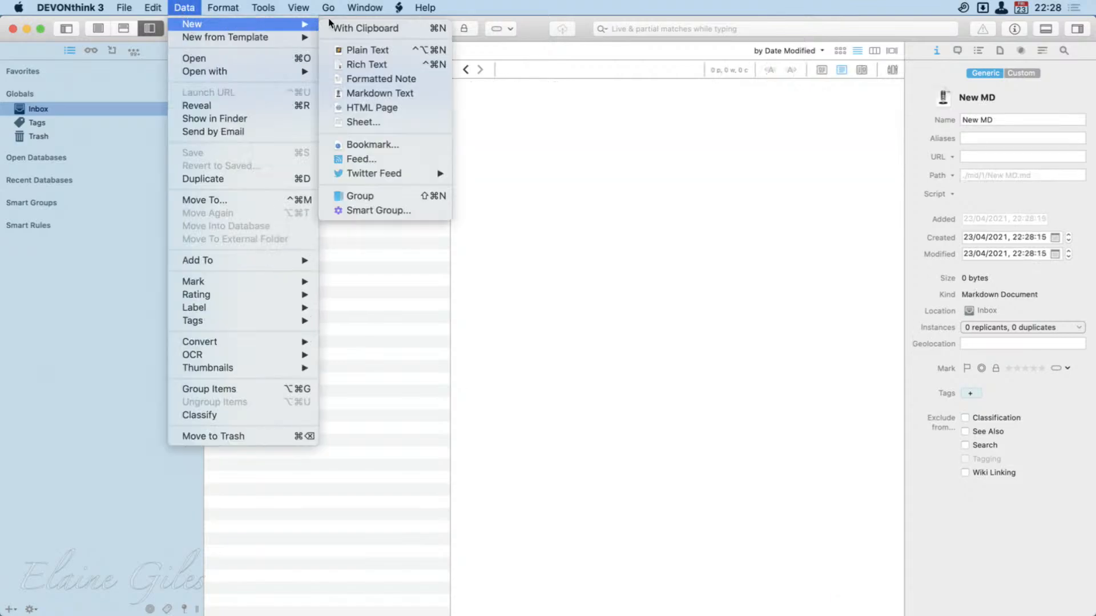
{"action": "left_click", "coordinate": [393, 51]}
{"action": "left_click", "coordinate": [363, 279]}
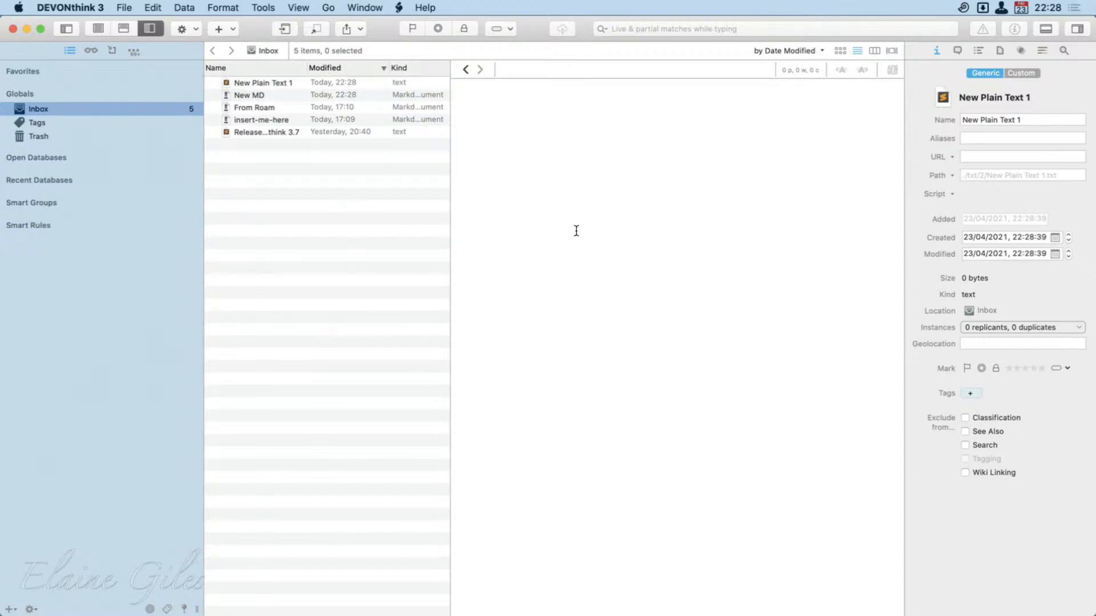
{"action": "left_click", "coordinate": [596, 260]}
Compare the New MD and New Plain Text 1 documents, and place the cursor in New MD's empty body.
{"action": "left_click", "coordinate": [317, 91]}
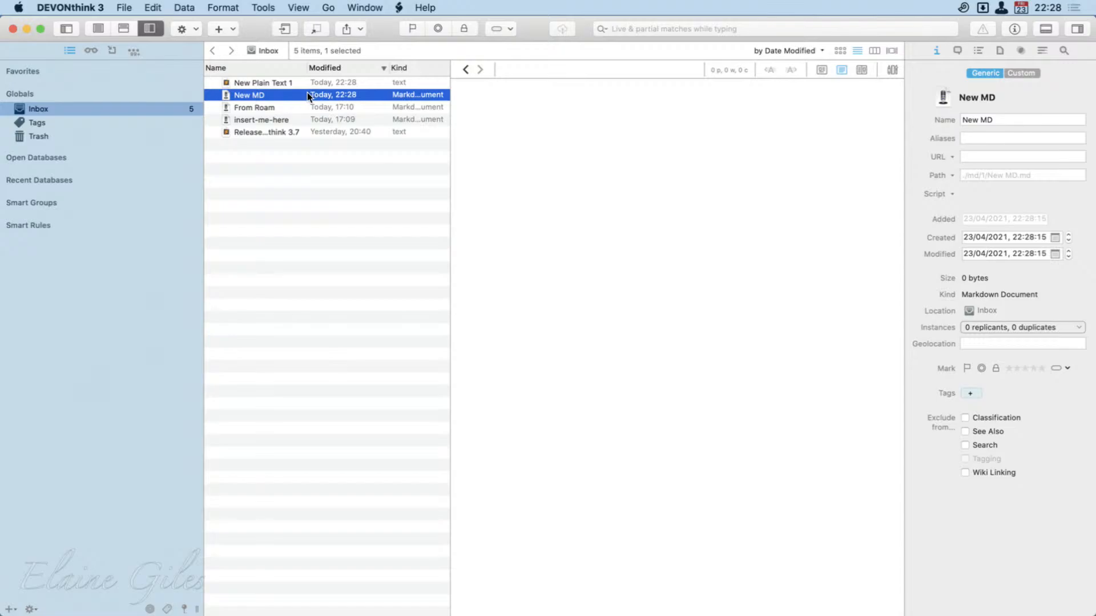
{"action": "left_click", "coordinate": [265, 83]}
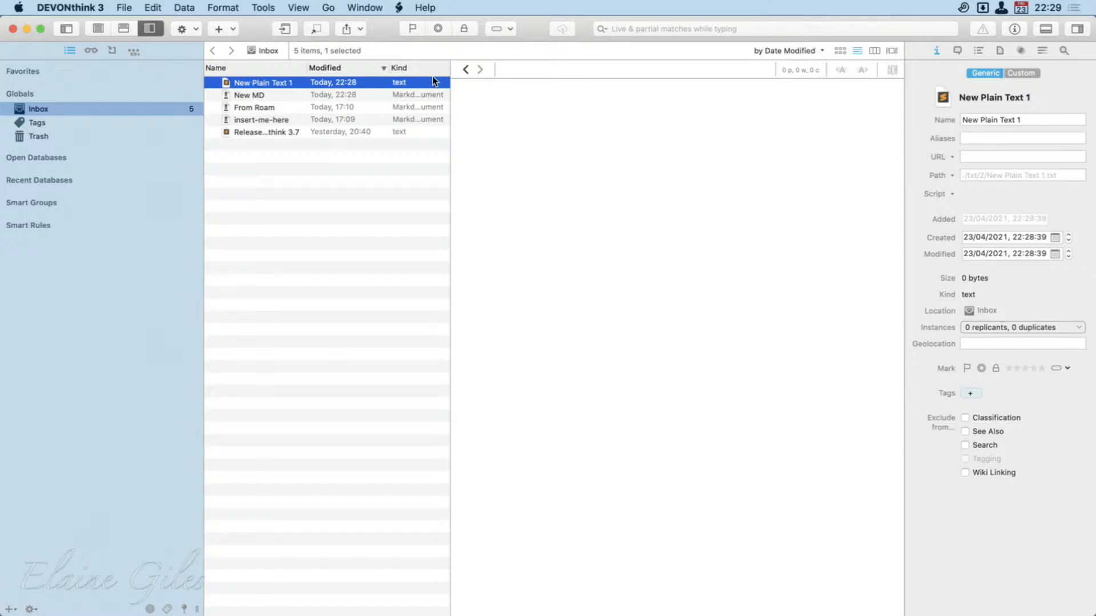
{"action": "left_click", "coordinate": [285, 94]}
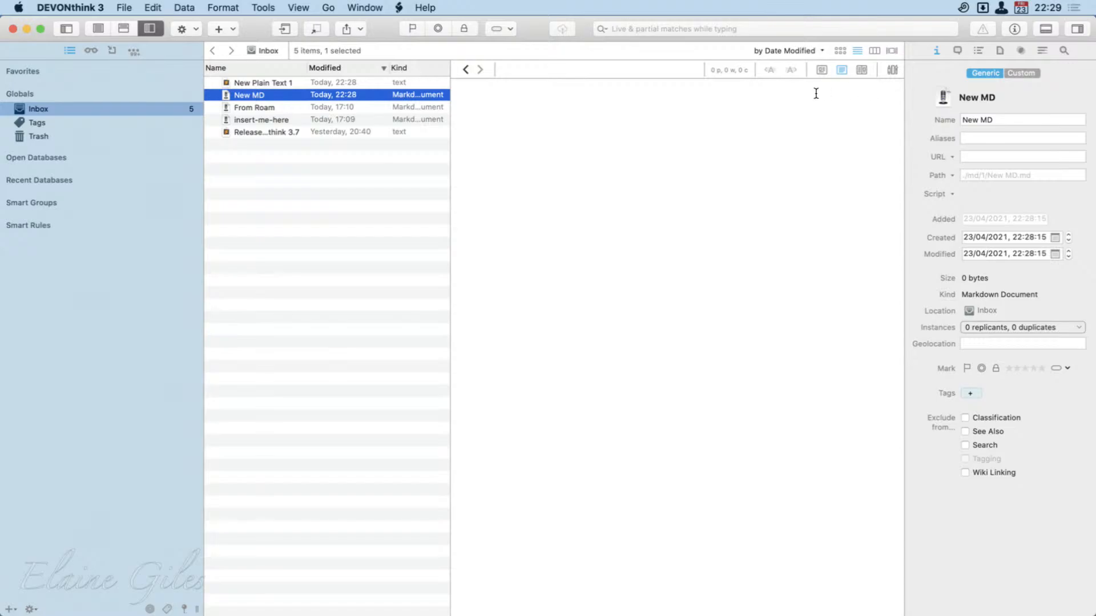
{"action": "left_click", "coordinate": [524, 163]}
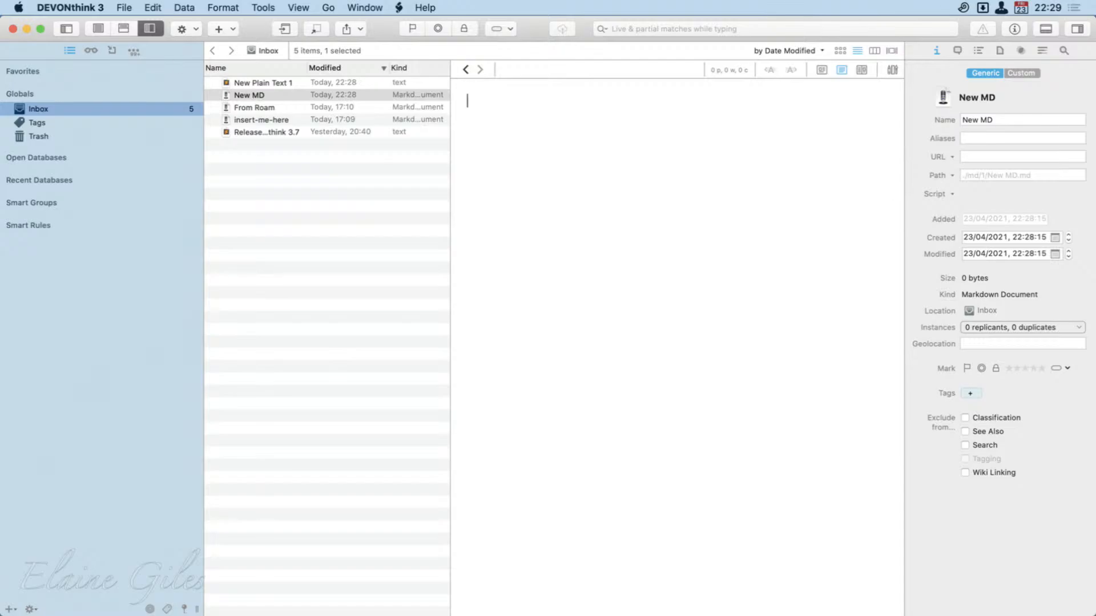
Switch to Firefox, open the personal website in a new tab, and copy its web address.
{"action": "key", "text": "super+Tab"}
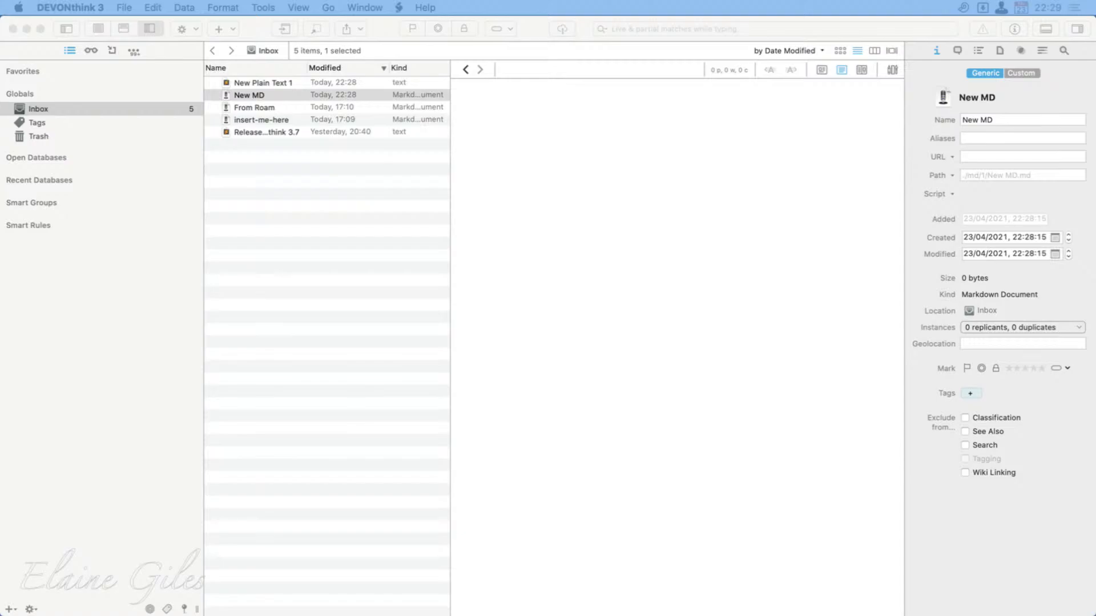
{"action": "left_click_drag", "start_coordinate": [0, 247], "coordinate": [420, 2]}
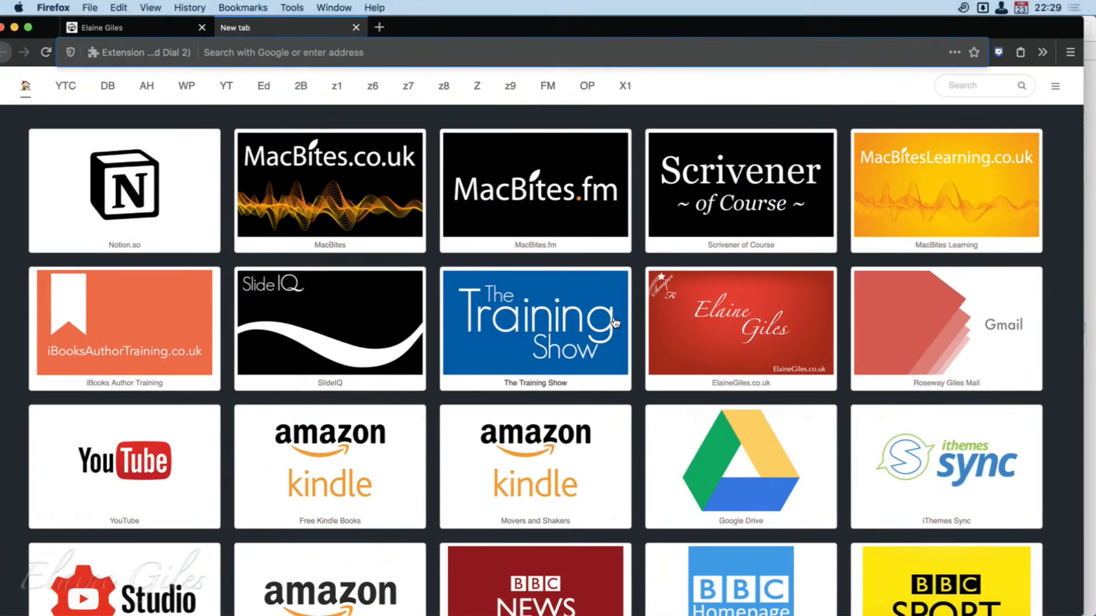
{"action": "left_click", "coordinate": [436, 310]}
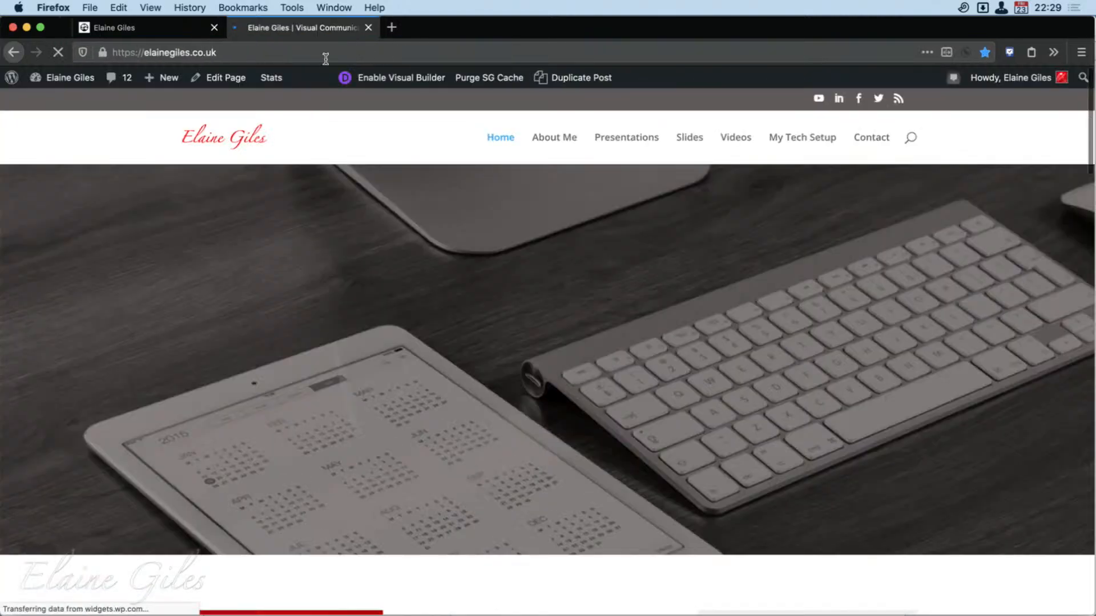
{"action": "left_click", "coordinate": [290, 57]}
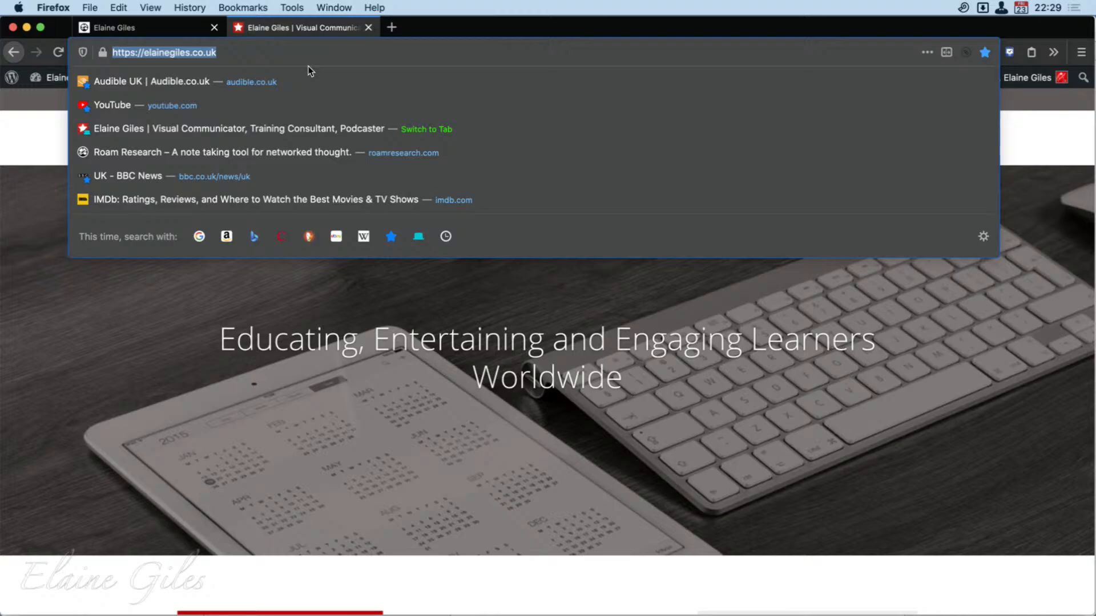
{"action": "left_click_drag", "start_coordinate": [572, 34], "coordinate": [547, 46]}
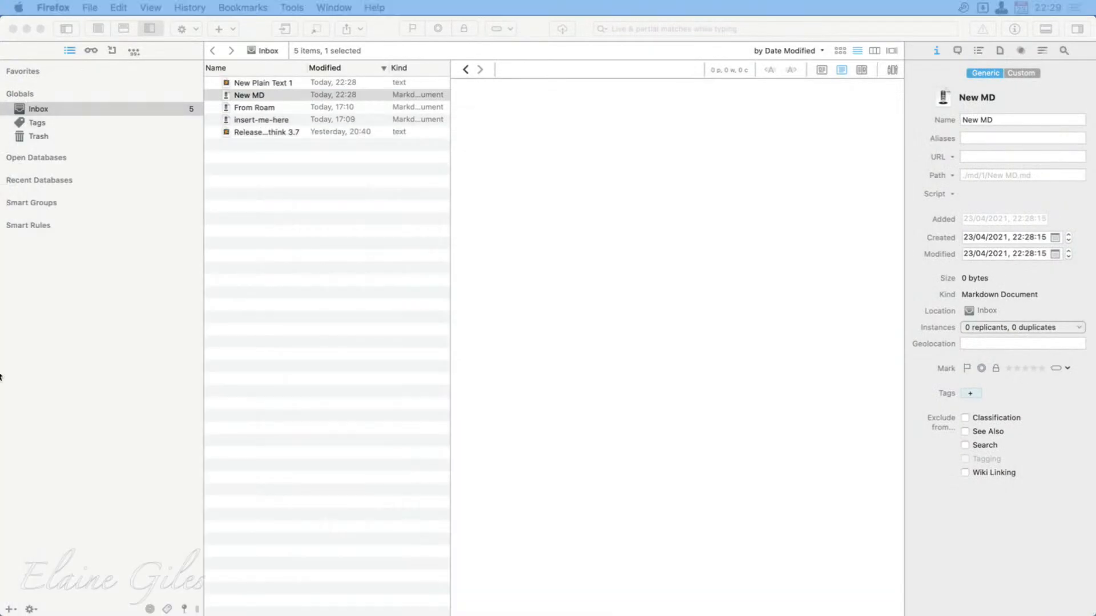
Return to DEVONthink, write "My blog is at" in New MD, and paste the copied web address after it.
{"action": "left_click", "coordinate": [513, 105]}
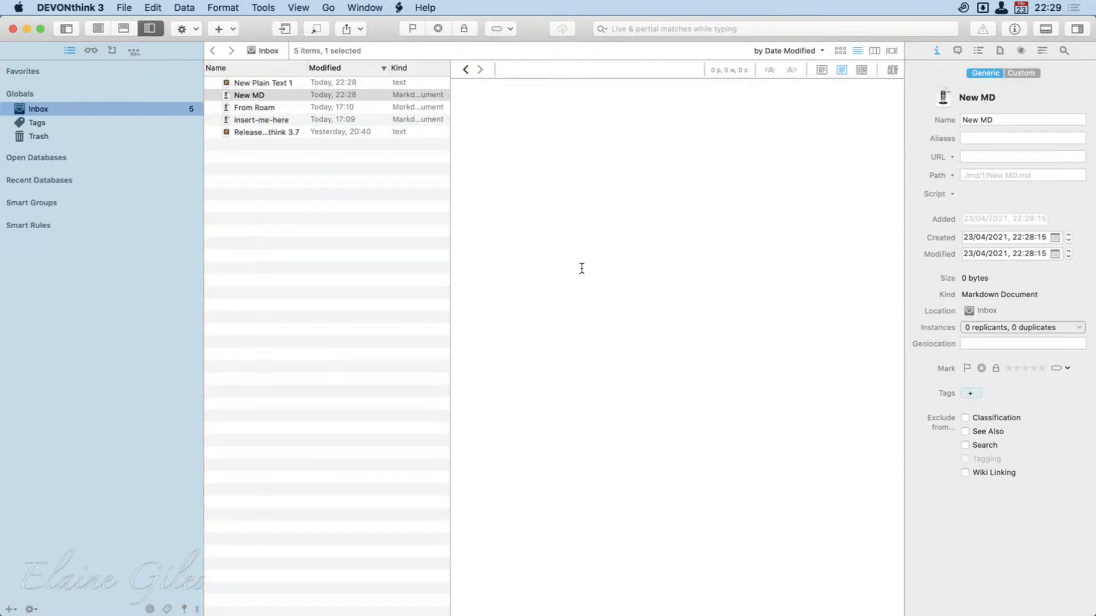
{"action": "type", "text": "My blog is at"}
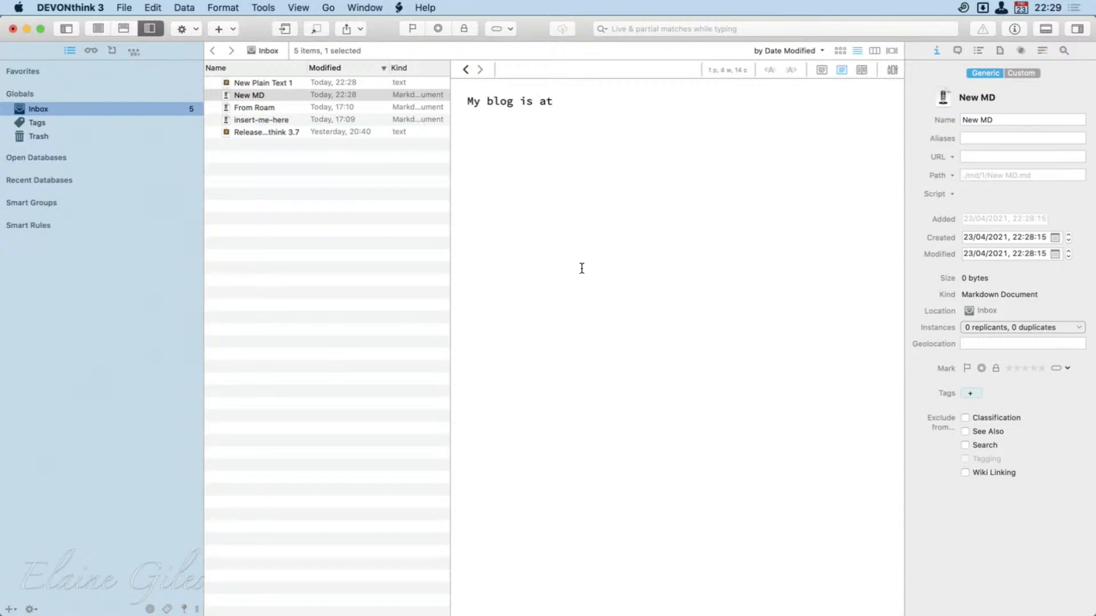
{"action": "type", "text": "https://elainegiles.co.uk/"}
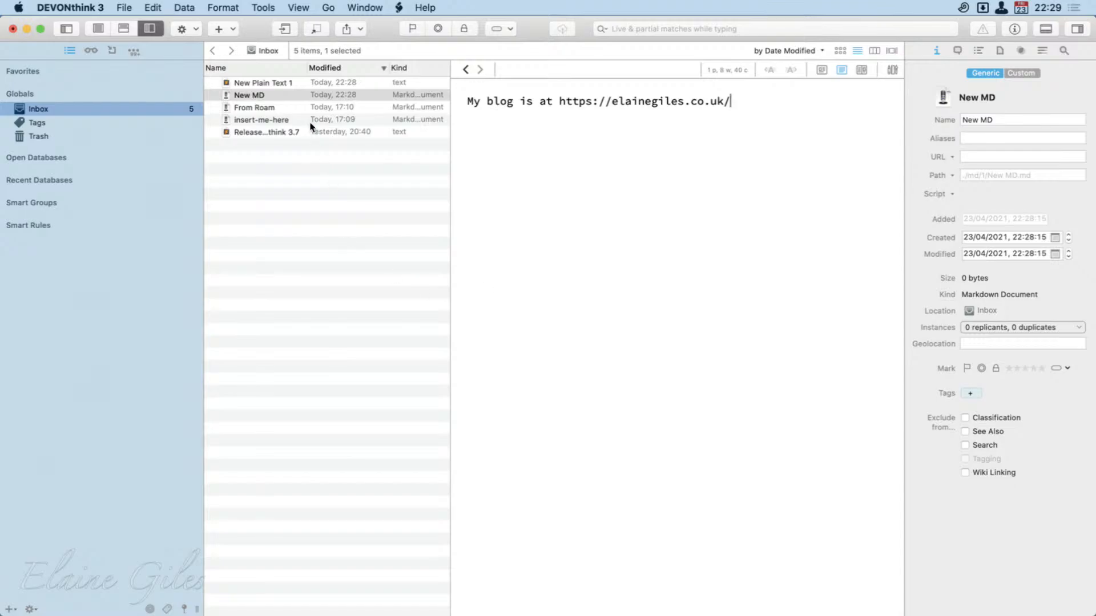
View New Plain Text 1, reopen New MD, and set New MD back to source-only view.
{"action": "left_click", "coordinate": [295, 110]}
{"action": "left_click", "coordinate": [290, 93]}
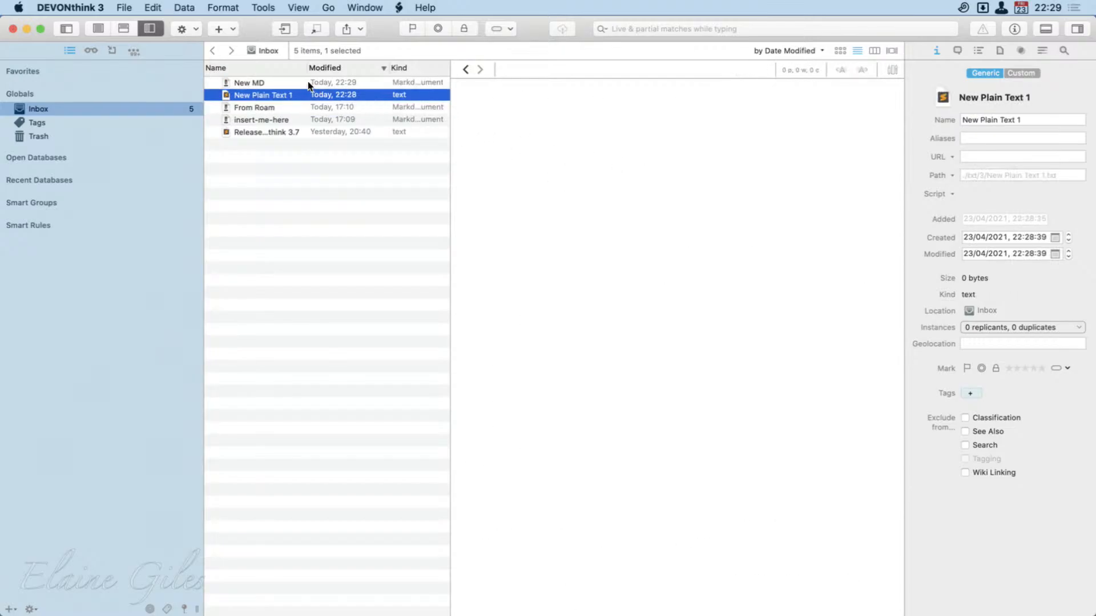
{"action": "left_click", "coordinate": [306, 82]}
{"action": "left_click", "coordinate": [572, 152]}
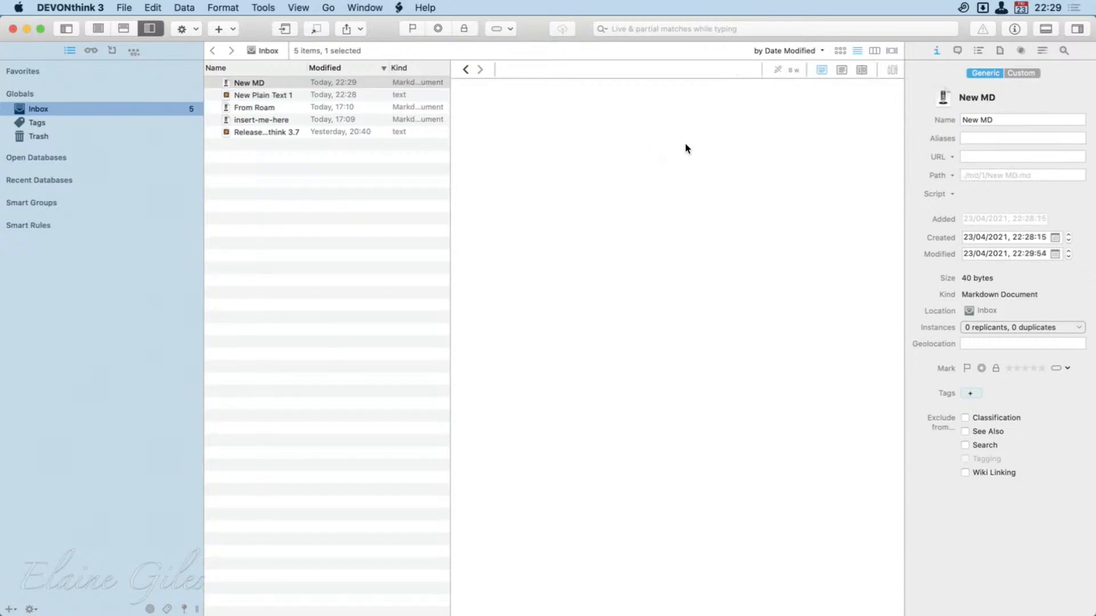
{"action": "left_click", "coordinate": [859, 70]}
{"action": "left_click", "coordinate": [841, 70]}
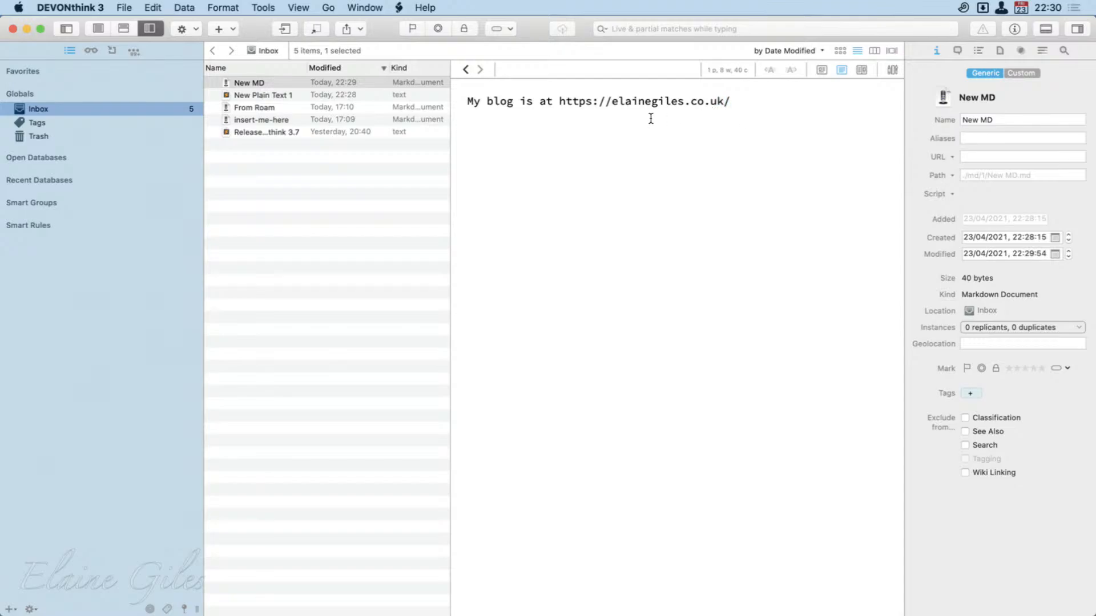
Turn the plain web address in New MD into a Markdown link with "My blog is at" as its link text.
{"action": "double_click", "coordinate": [560, 107]}
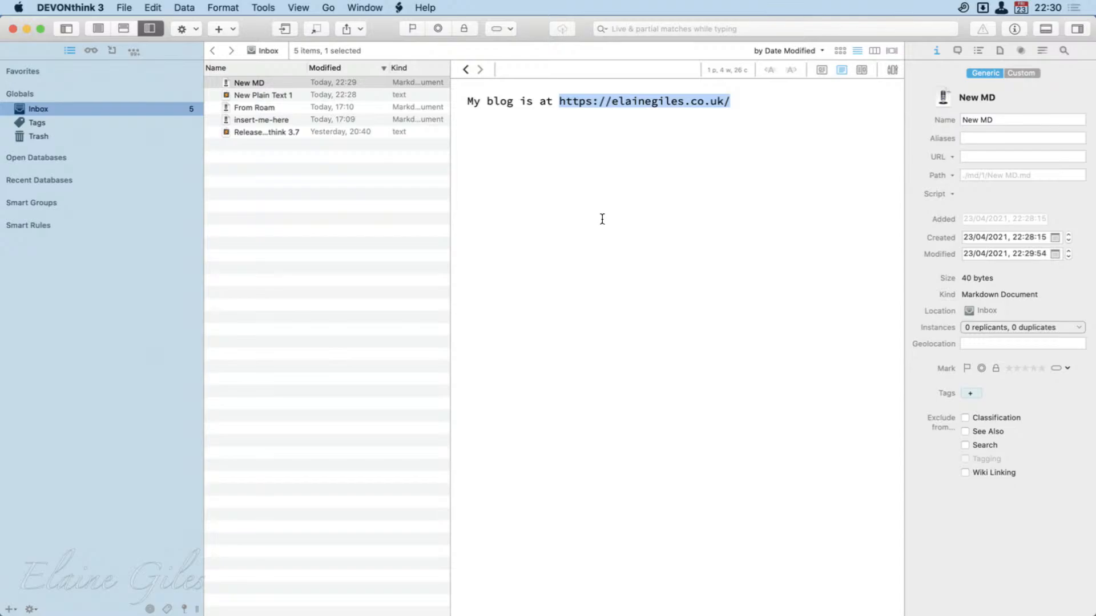
{"action": "key", "text": "super+x"}
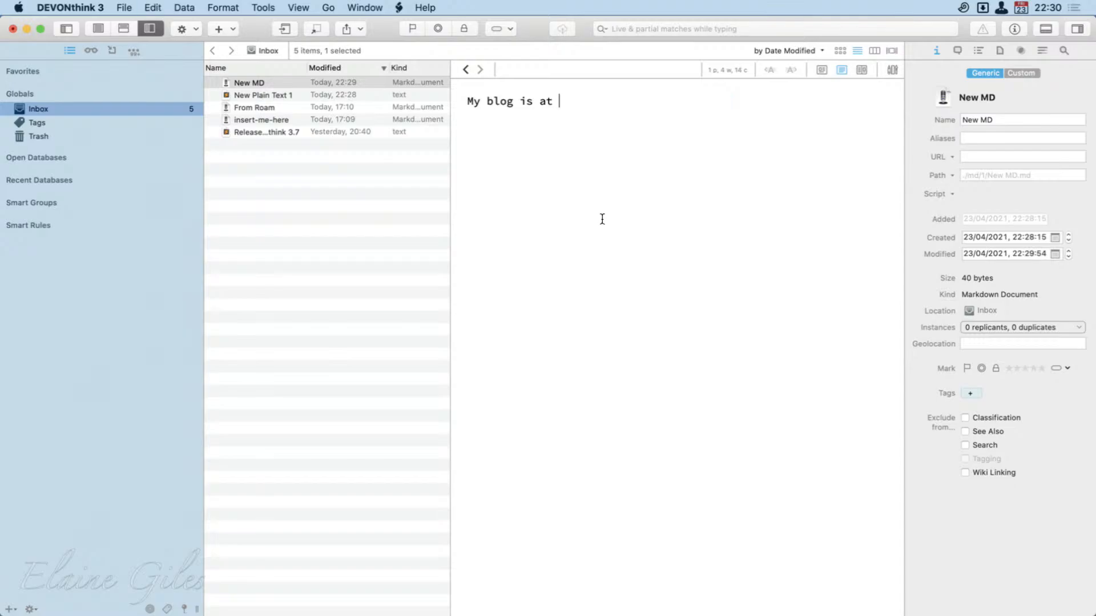
{"action": "type", "text": "mml"}
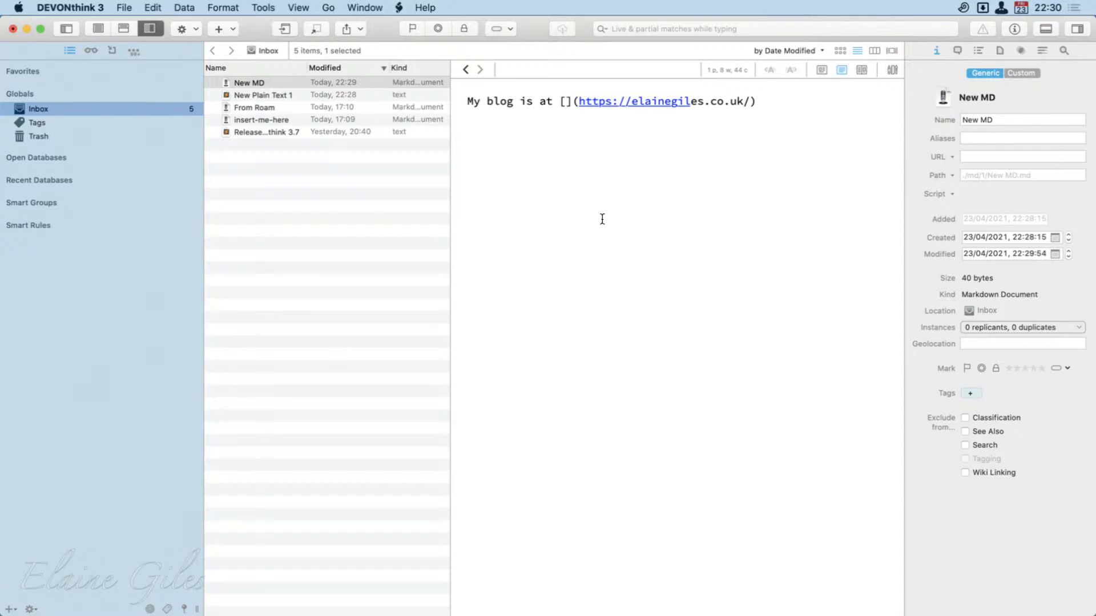
{"action": "key", "text": "BackSpace"}
{"action": "key", "text": "BackSpace"}
{"action": "key", "text": "super+Left"}
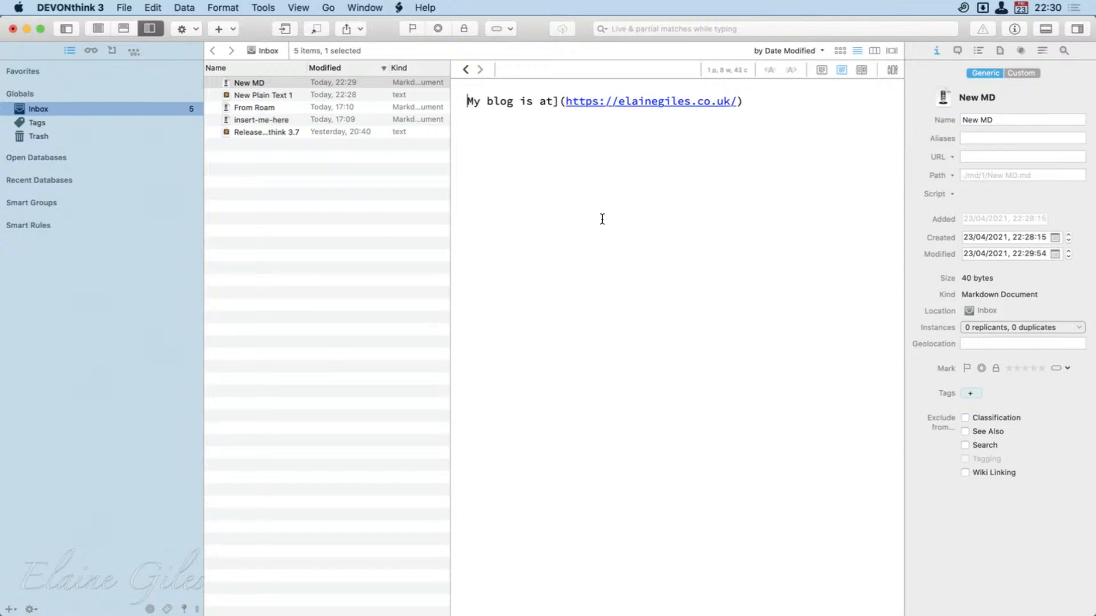
{"action": "type", "text": "["}
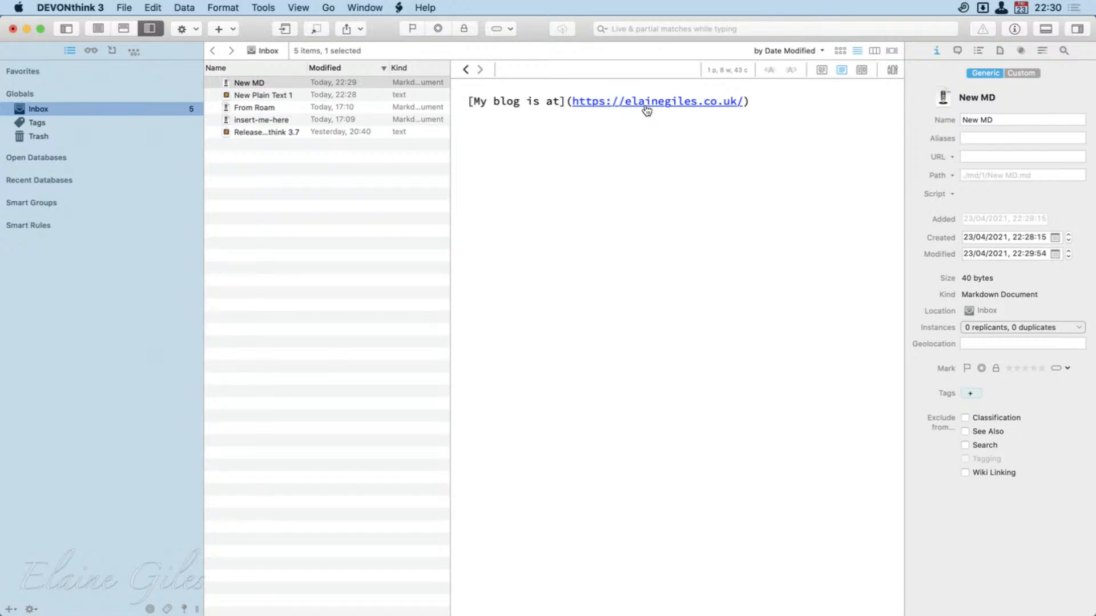
Add a paragraph reading "You can style text with markdown" below the link in New MD.
{"action": "left_click", "coordinate": [643, 157]}
{"action": "key", "text": "Return"}
{"action": "key", "text": "Return"}
{"action": "type", "text": "You ca style text with m"}
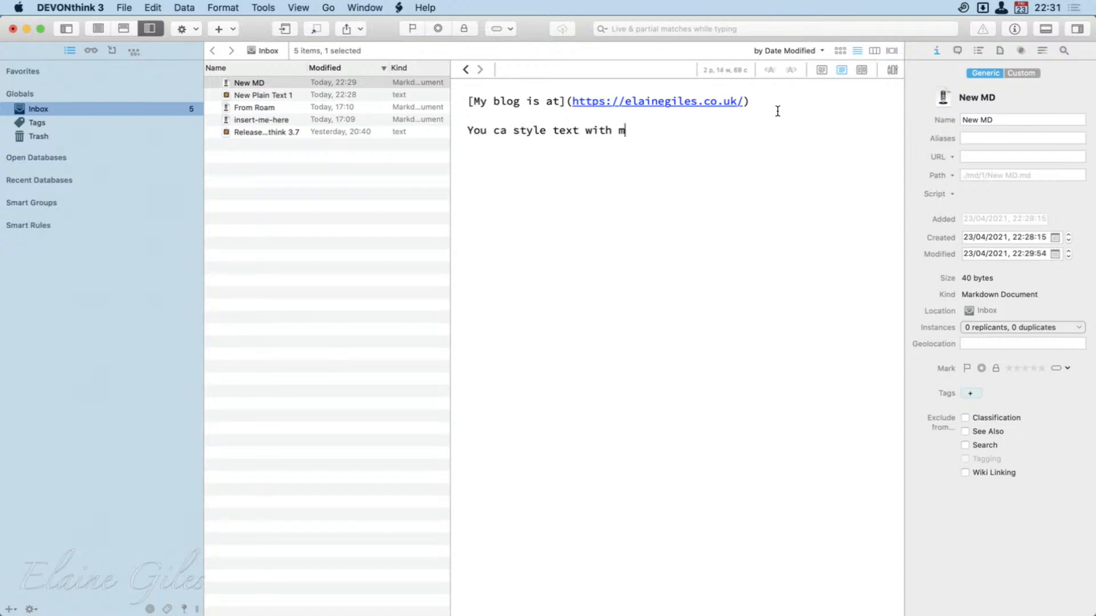
{"action": "type", "text": "arkdown"}
{"action": "key", "text": "alt+Left"}
{"action": "key", "text": "alt+Left"}
{"action": "key", "text": "alt+Left"}
{"action": "key", "text": "alt+Left"}
{"action": "key", "text": "alt+Left"}
{"action": "key", "text": "alt+Right"}
{"action": "type", "text": "n"}
{"action": "key", "text": "super+Right"}
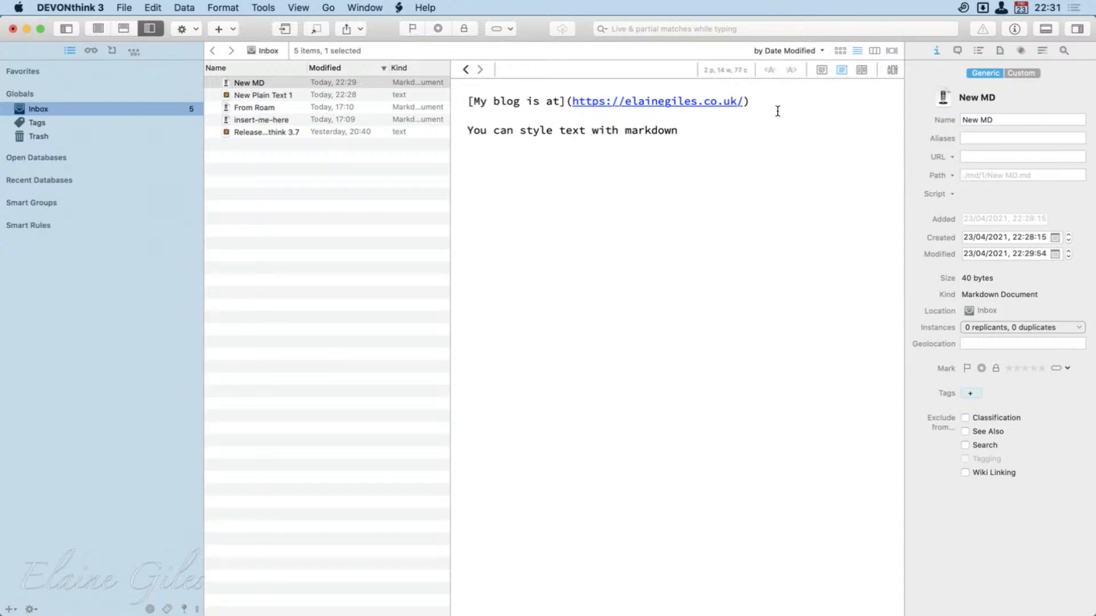
Extend the new paragraph with "for example you can use bold and italic".
{"action": "type", "text": "for example you can use "}
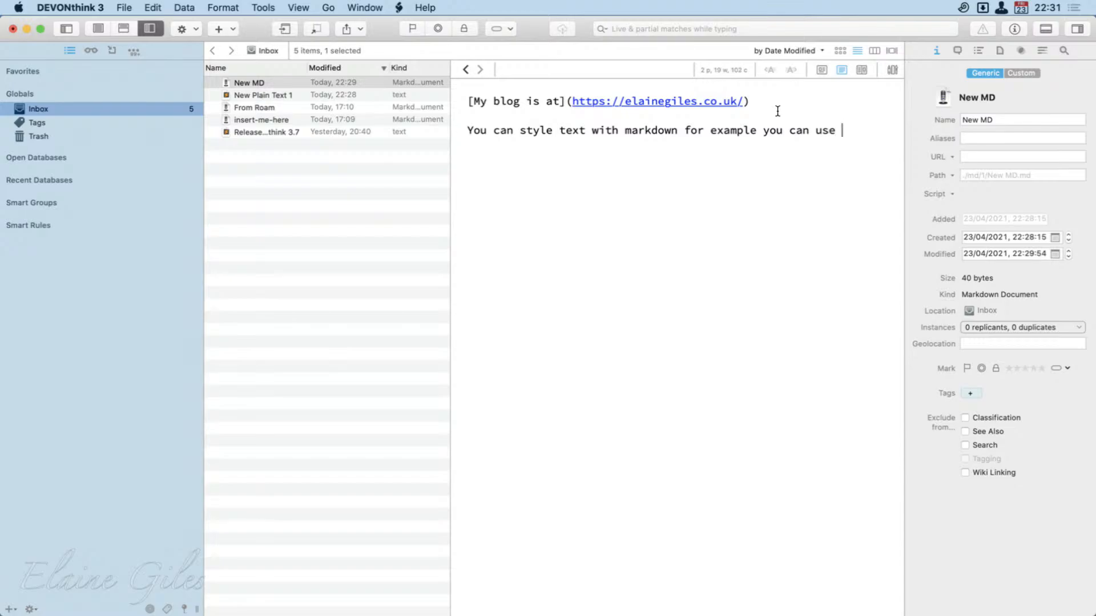
{"action": "type", "text": "bold and italic"}
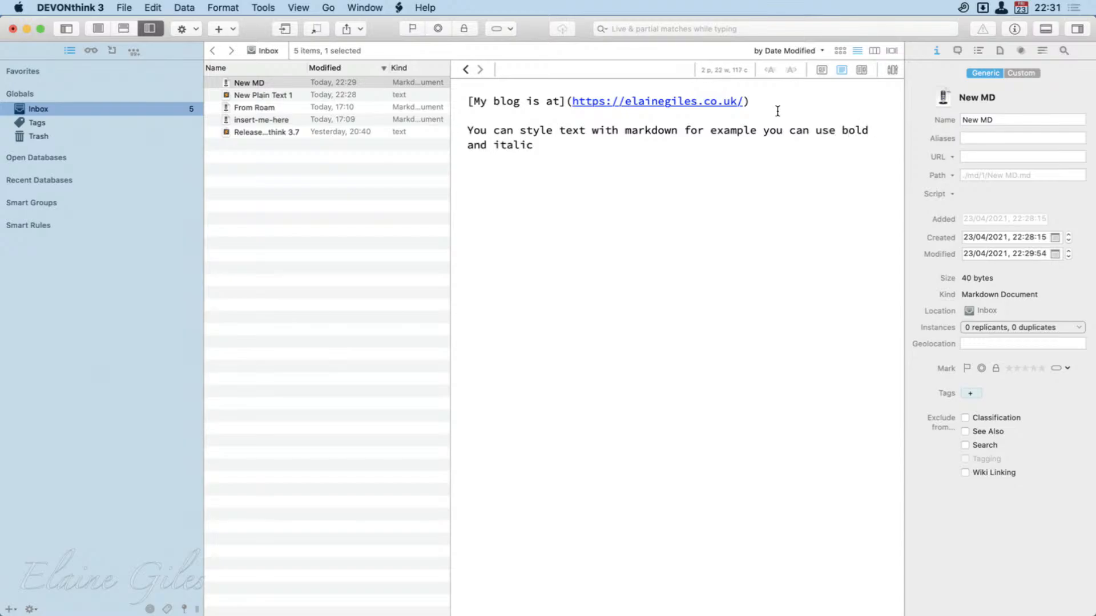
Mark the words "bold" and "markdown" in the paragraph as bold with double asterisks.
{"action": "double_click", "coordinate": [850, 132]}
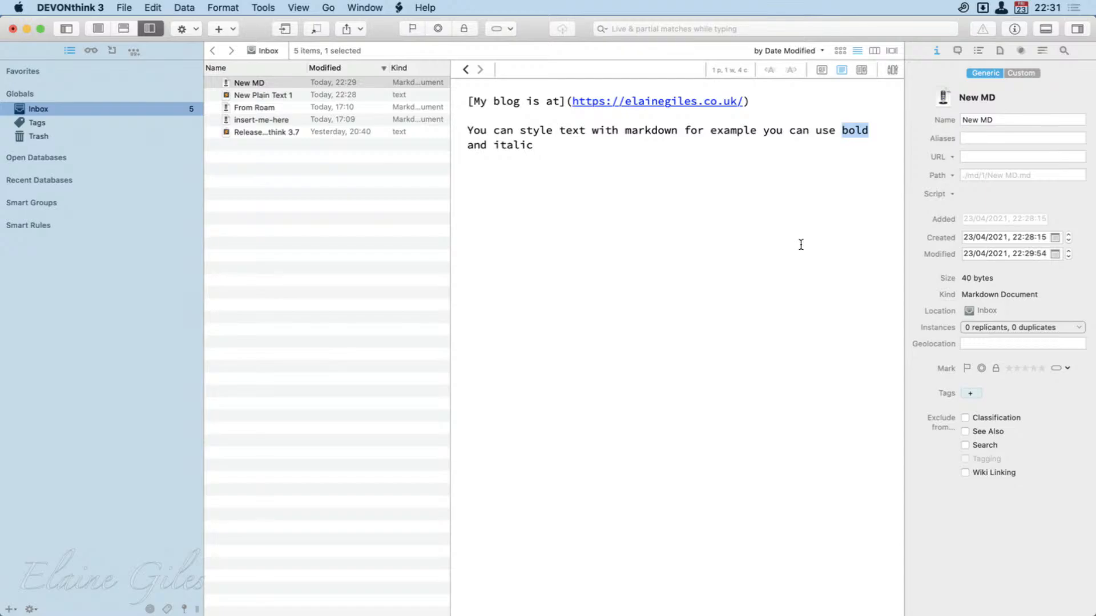
{"action": "key", "text": "super+b"}
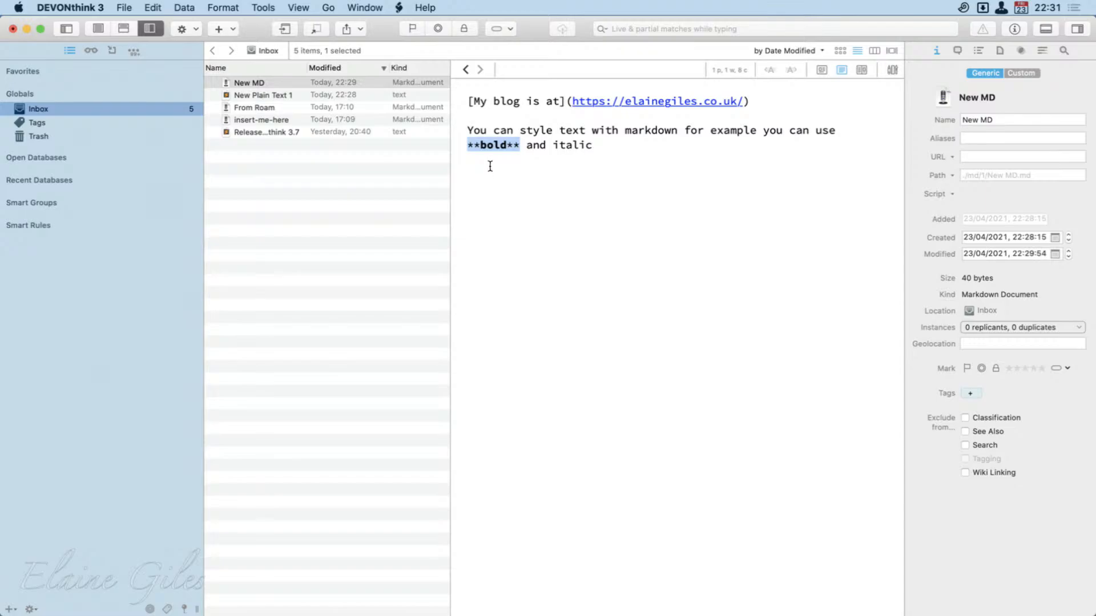
{"action": "double_click", "coordinate": [645, 133]}
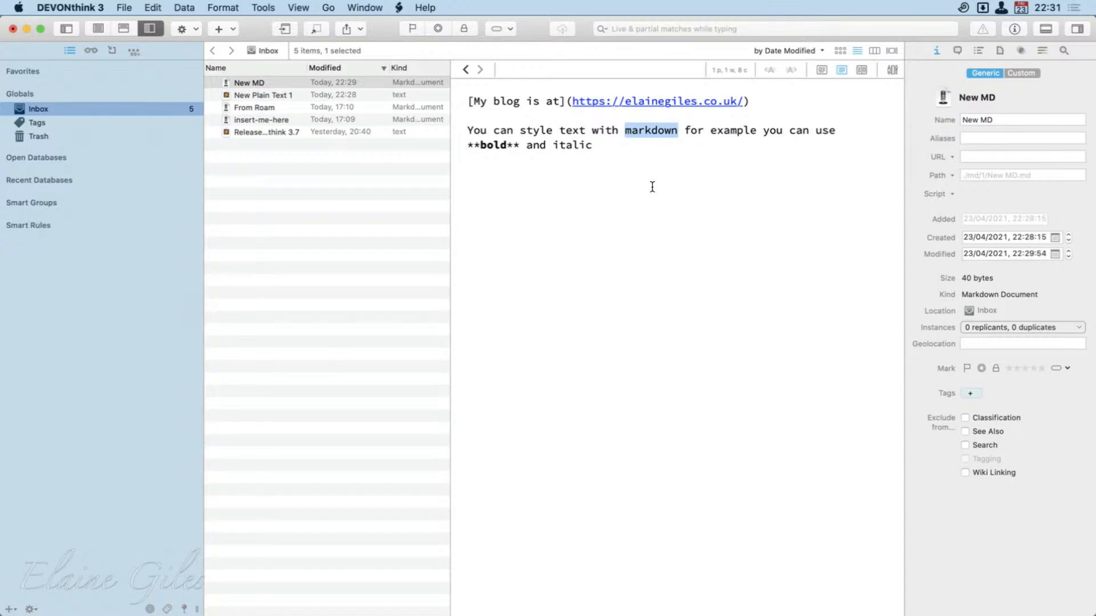
{"action": "key", "text": "Left"}
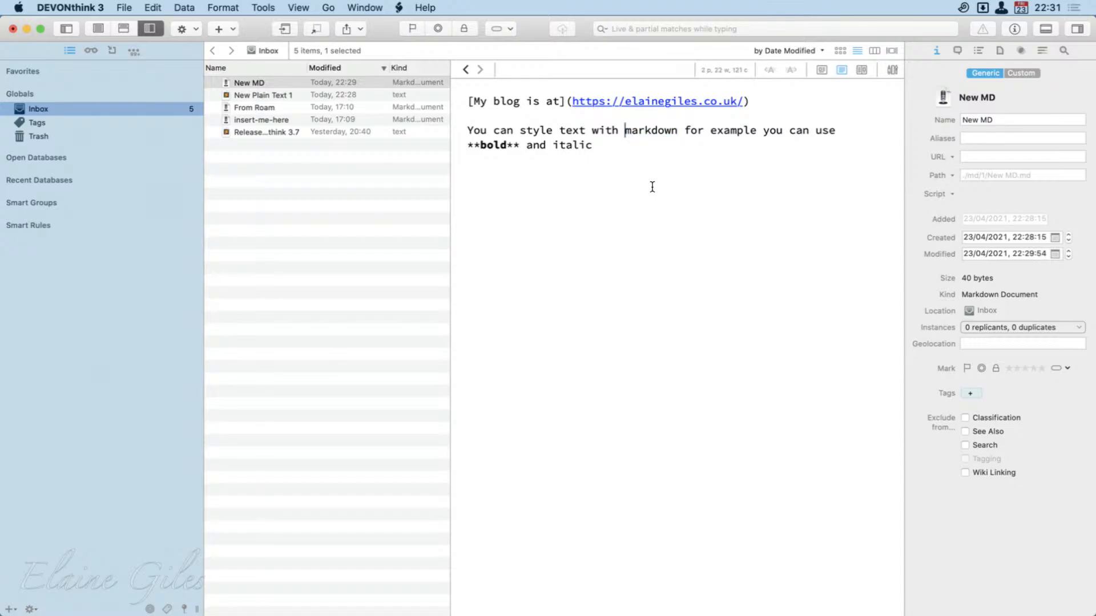
{"action": "type", "text": "**"}
{"action": "key", "text": "Right"}
{"action": "key", "text": "Right"}
{"action": "key", "text": "Right"}
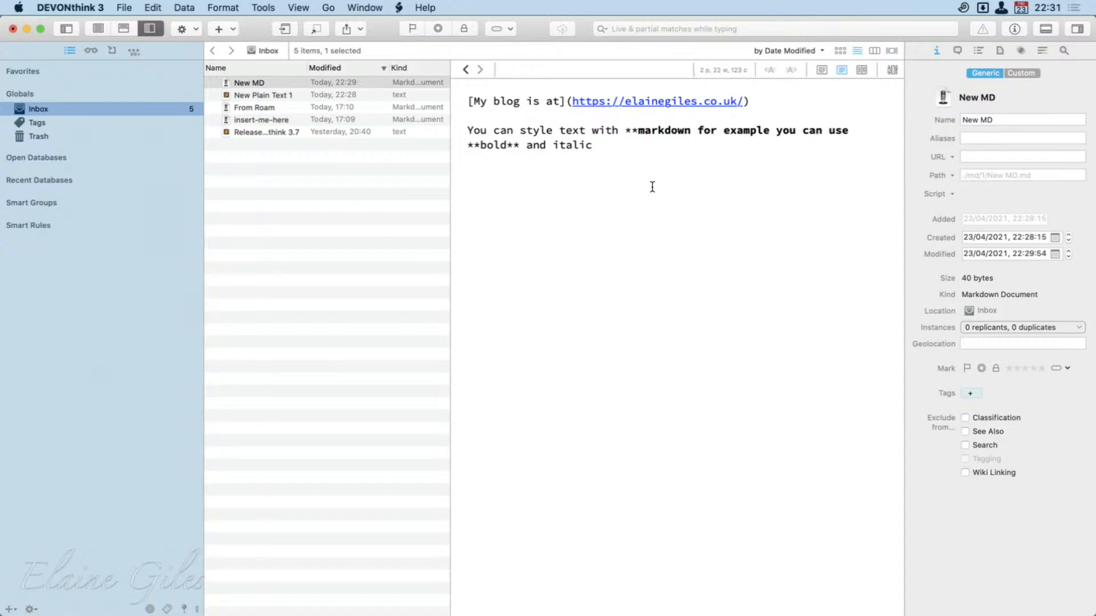
{"action": "key", "text": "Right"}
{"action": "key", "text": "Right"}
{"action": "key", "text": "Right"}
{"action": "key", "text": "Right"}
{"action": "key", "text": "Right"}
{"action": "type", "text": "**"}
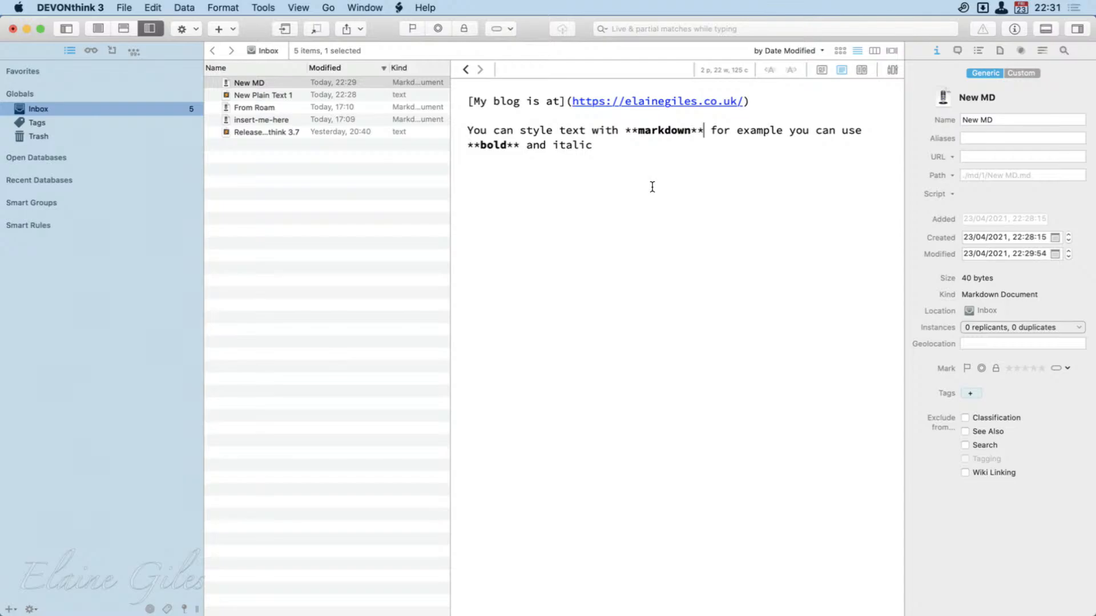
Italicise the word "italic", add a blank line below it, and check the rendered preview before returning to source view.
{"action": "left_click", "coordinate": [566, 153]}
{"action": "double_click", "coordinate": [566, 146]}
{"action": "key", "text": "super+i"}
{"action": "key", "text": "Right"}
{"action": "key", "text": "Return"}
{"action": "key", "text": "Return"}
{"action": "left_click", "coordinate": [821, 71]}
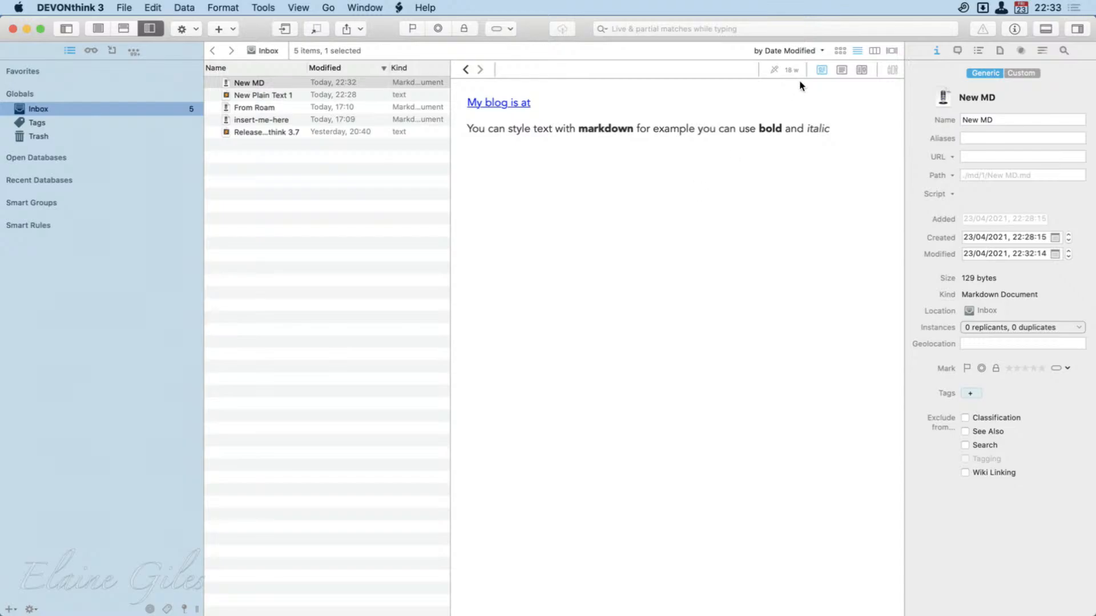
{"action": "left_click", "coordinate": [841, 70]}
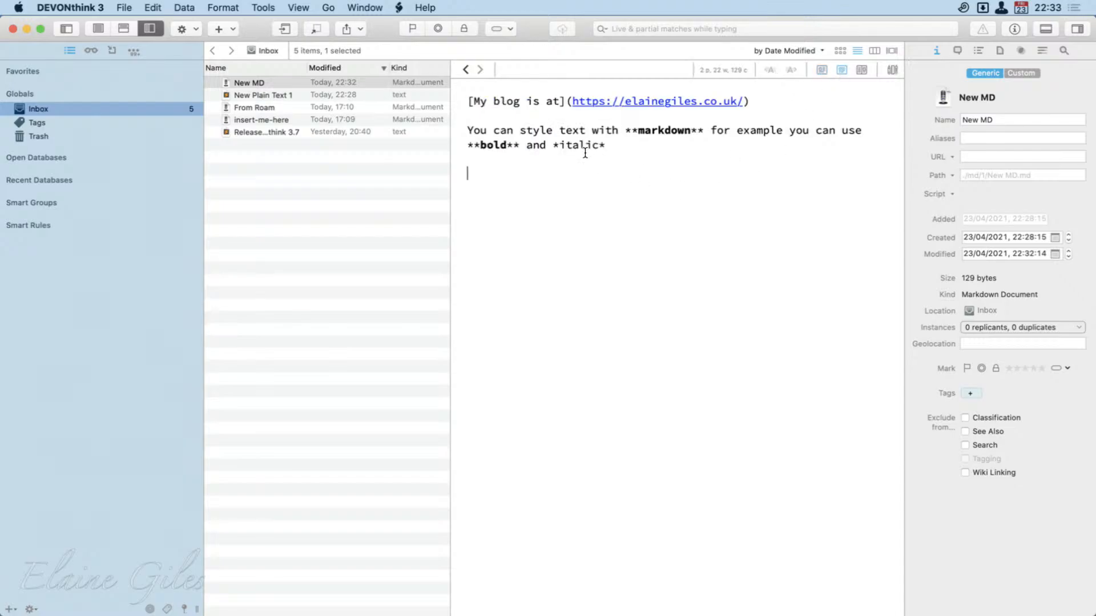
Append the personal website's domain name to the link text after "My blog is at".
{"action": "left_click", "coordinate": [560, 102]}
{"action": "type", "text": "Elaine"}
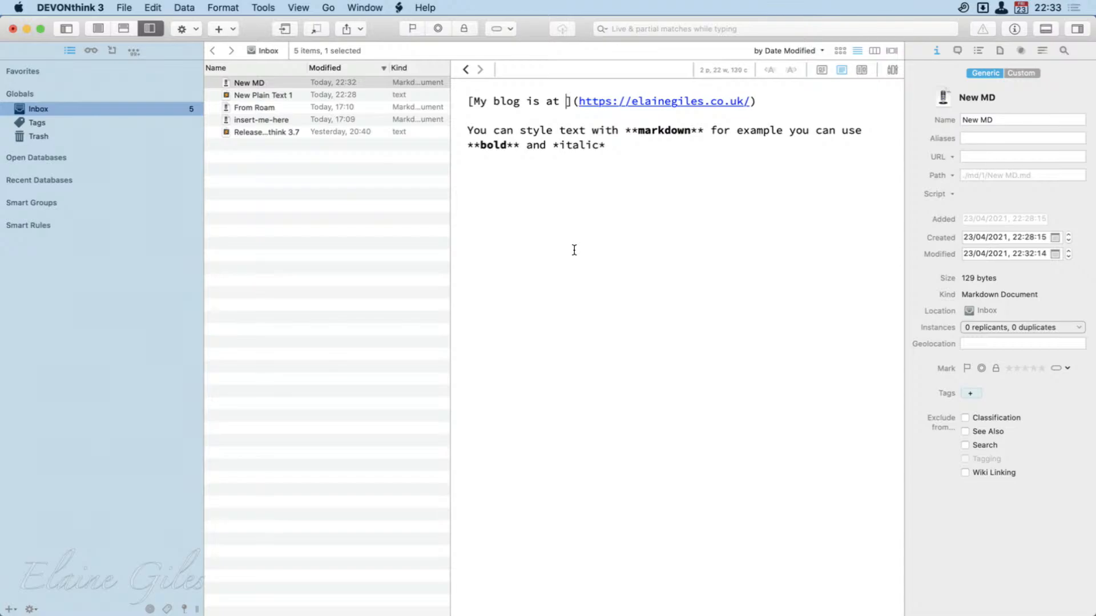
{"action": "type", "text": "Giles.co.u"}
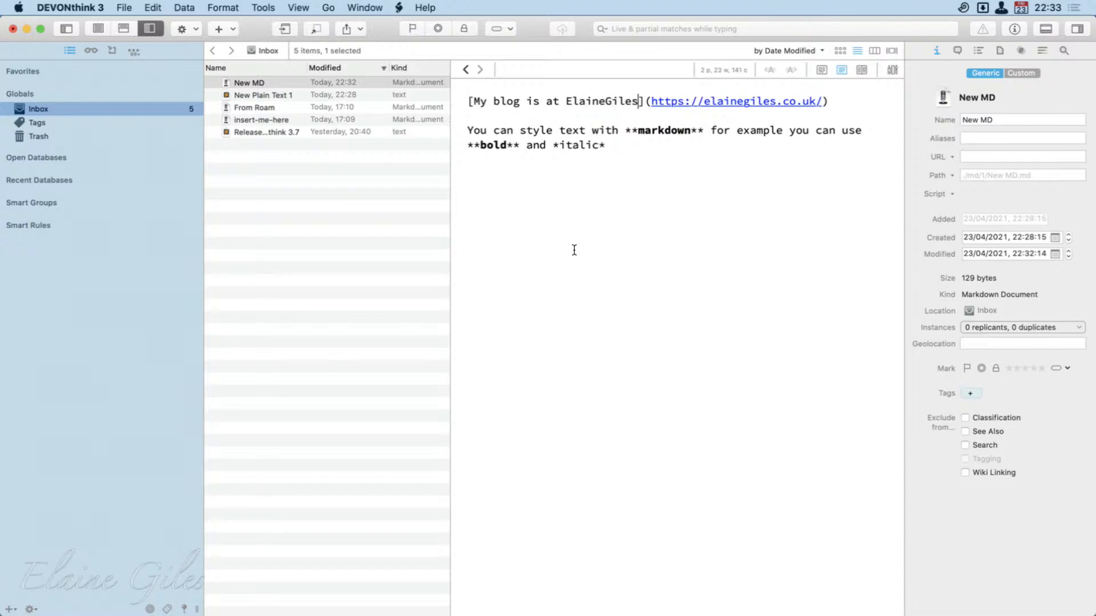
{"action": "type", "text": "k"}
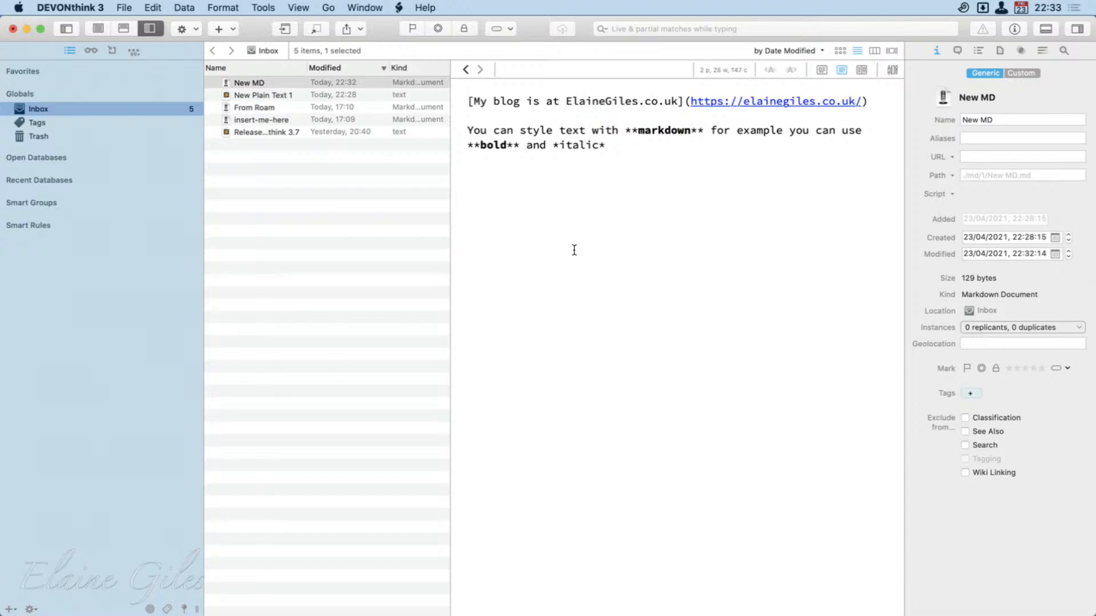
Check the rendered preview of New MD, narrow the sidebar, and show source and preview side by side.
{"action": "left_click", "coordinate": [822, 70]}
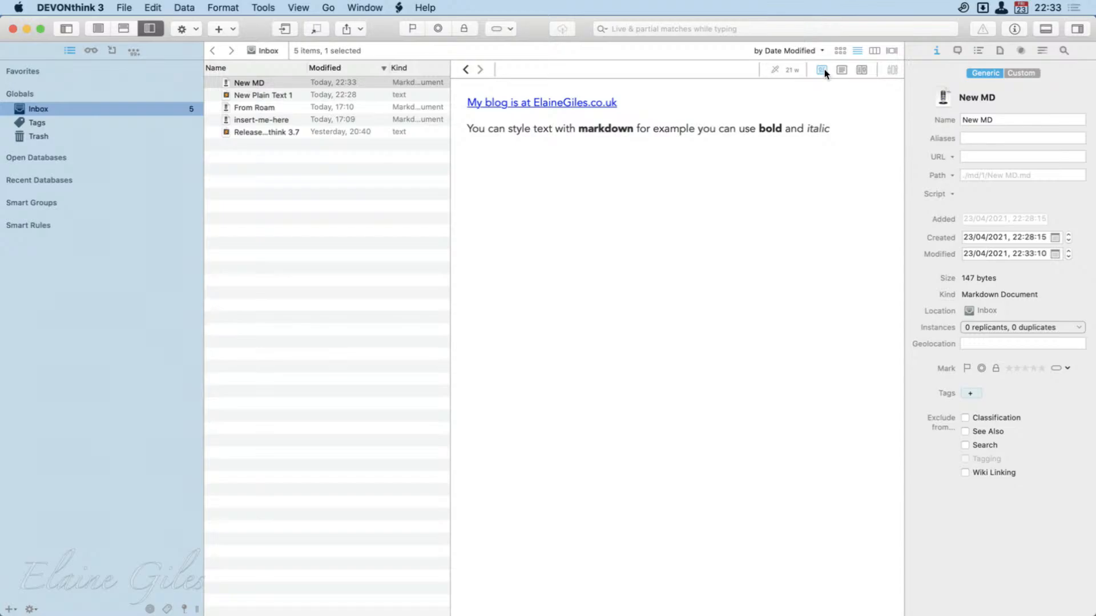
{"action": "left_click", "coordinate": [842, 69]}
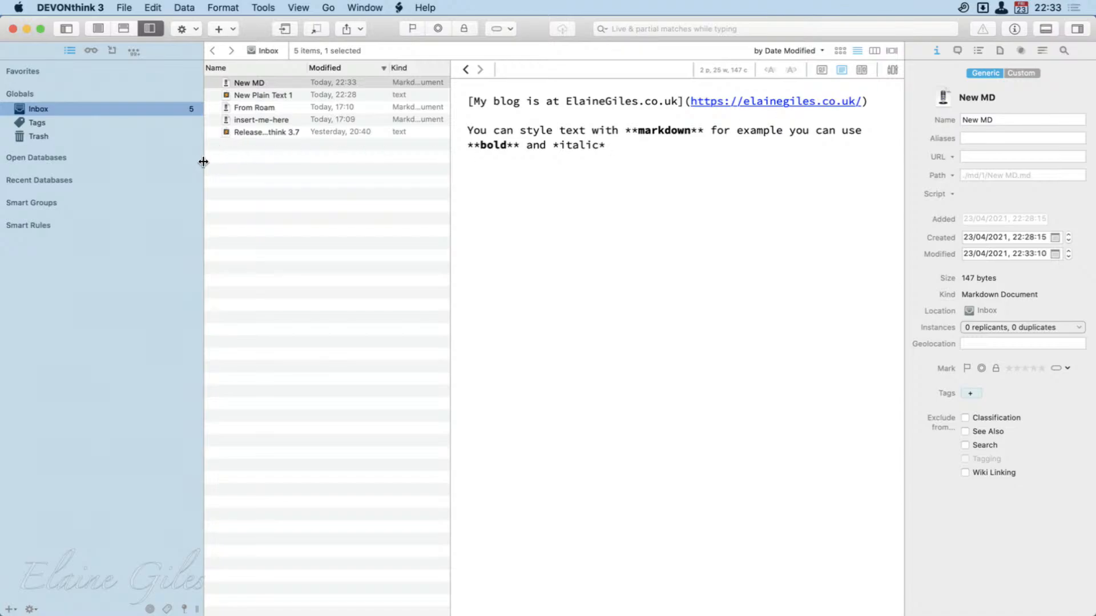
{"action": "left_click_drag", "start_coordinate": [205, 160], "coordinate": [121, 152]}
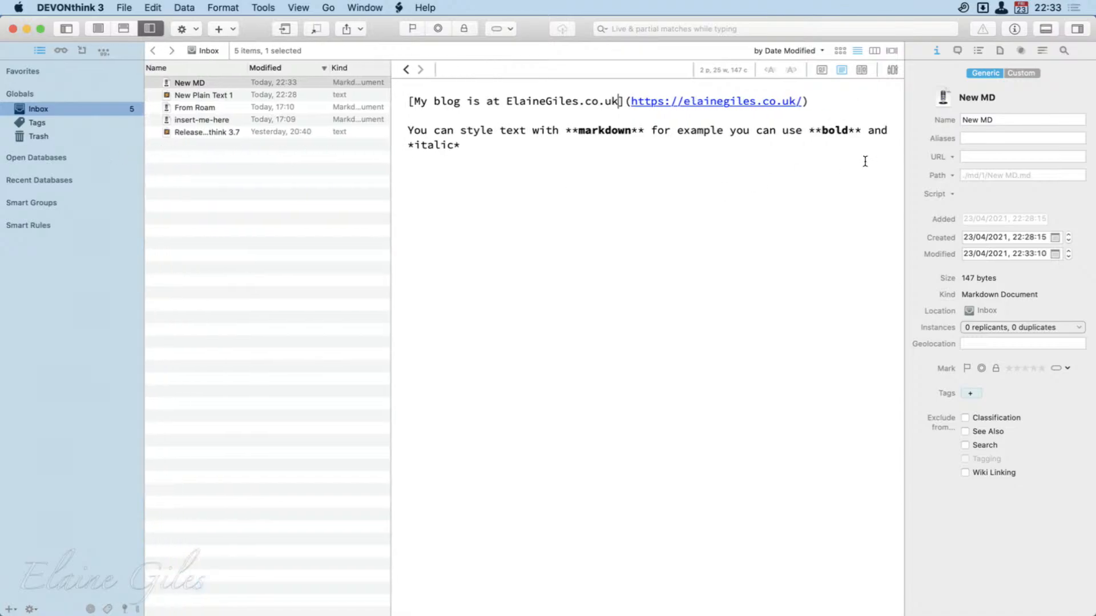
{"action": "left_click", "coordinate": [862, 71]}
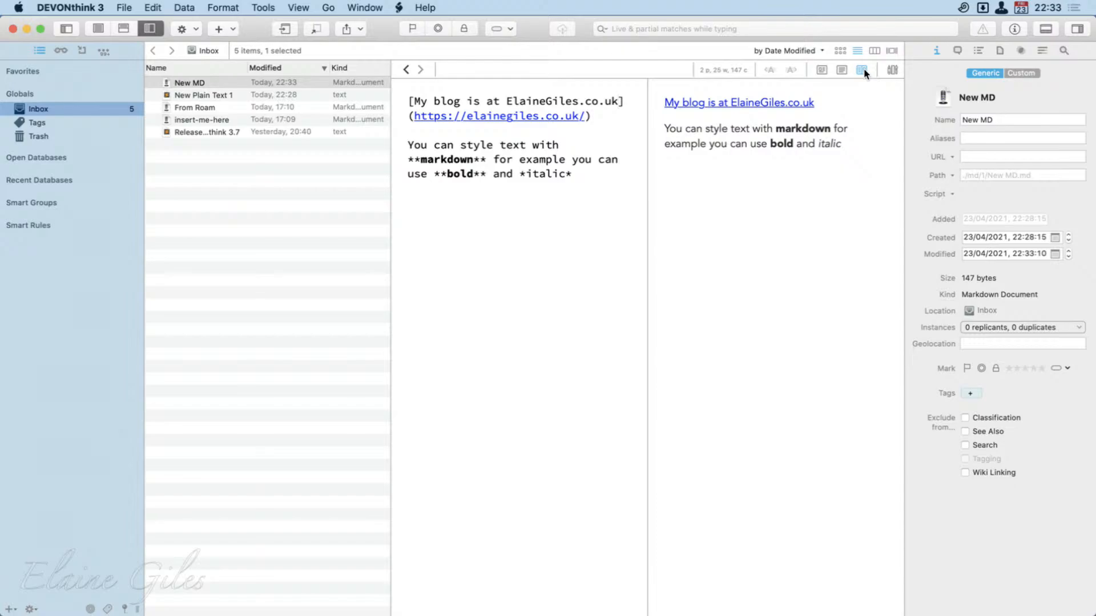
Make the word "style" bold and the word "text" italic, and refresh the side-by-side preview.
{"action": "left_click", "coordinate": [503, 226]}
{"action": "double_click", "coordinate": [478, 147]}
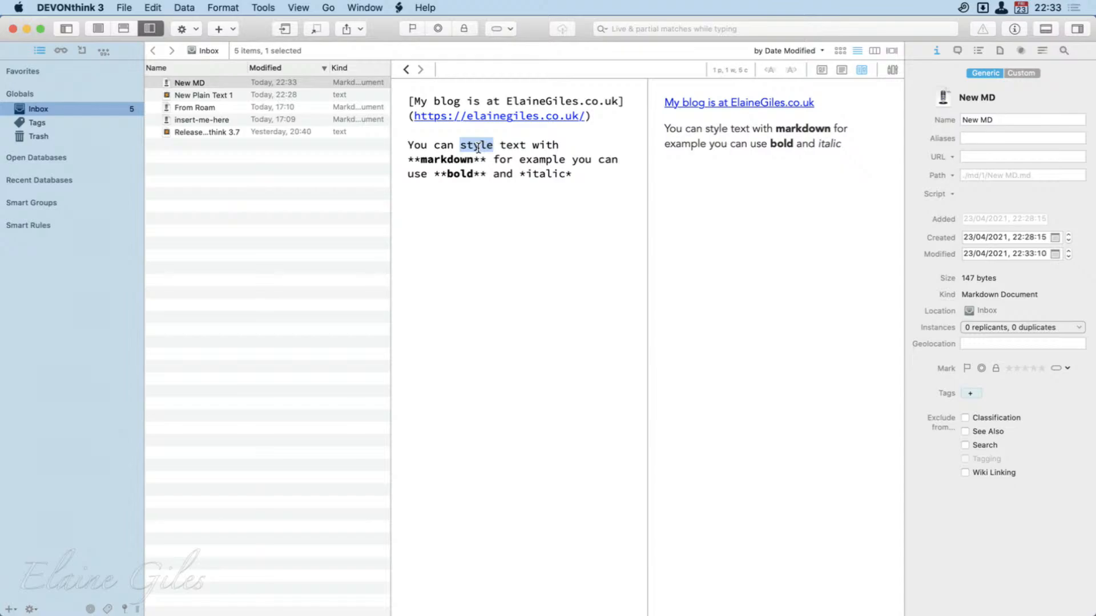
{"action": "key", "text": "super+b"}
{"action": "double_click", "coordinate": [539, 147]}
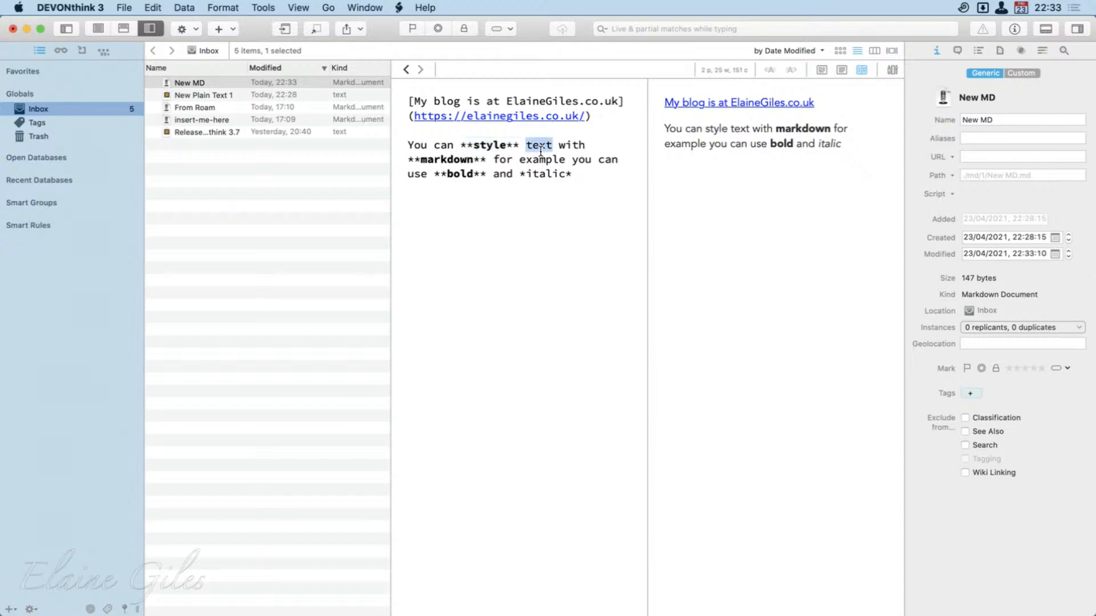
{"action": "key", "text": "super+i"}
{"action": "left_click", "coordinate": [582, 233]}
{"action": "left_click", "coordinate": [841, 70]}
{"action": "left_click", "coordinate": [861, 70]}
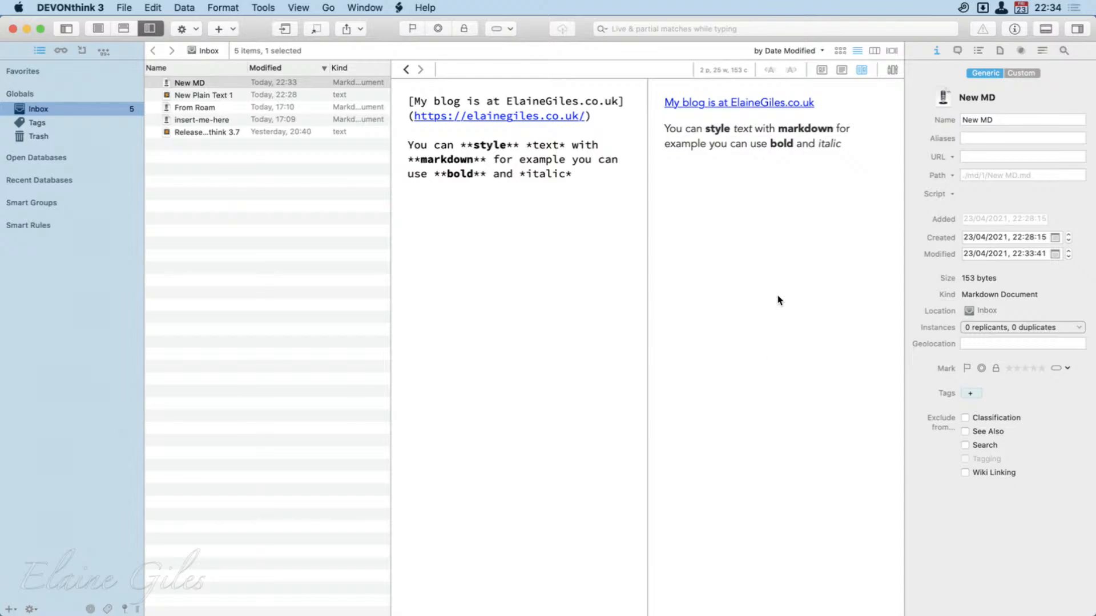
Add a new paragraph reading "Learning markdown" at the end of New MD.
{"action": "left_click", "coordinate": [587, 188]}
{"action": "key", "text": "Return"}
{"action": "key", "text": "Return"}
{"action": "type", "text": "Learning markdown"}
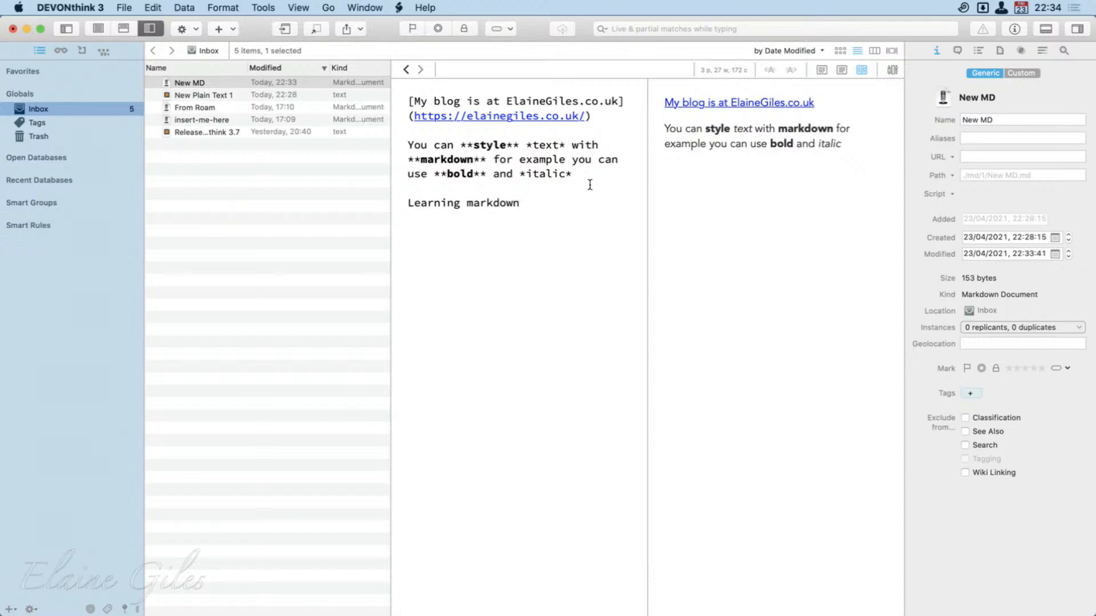
Turn "Learning markdown" into a dash list item and add a second item reading "It will take no time at all".
{"action": "left_click", "coordinate": [893, 70]}
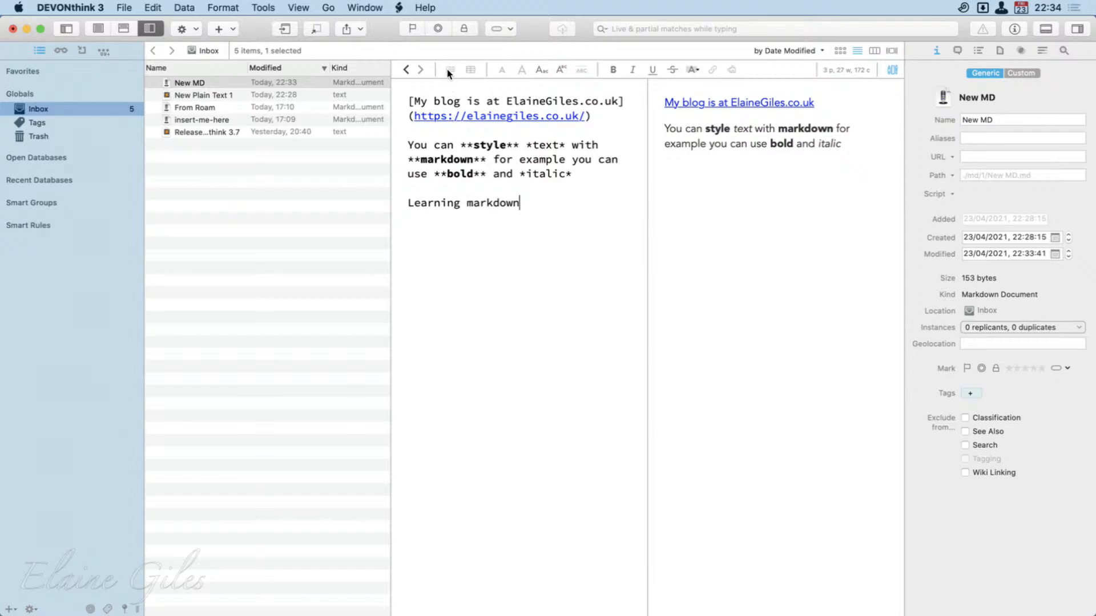
{"action": "key", "text": "super+Left"}
{"action": "type", "text": "-"}
{"action": "key", "text": "super+Right"}
{"action": "key", "text": "Return"}
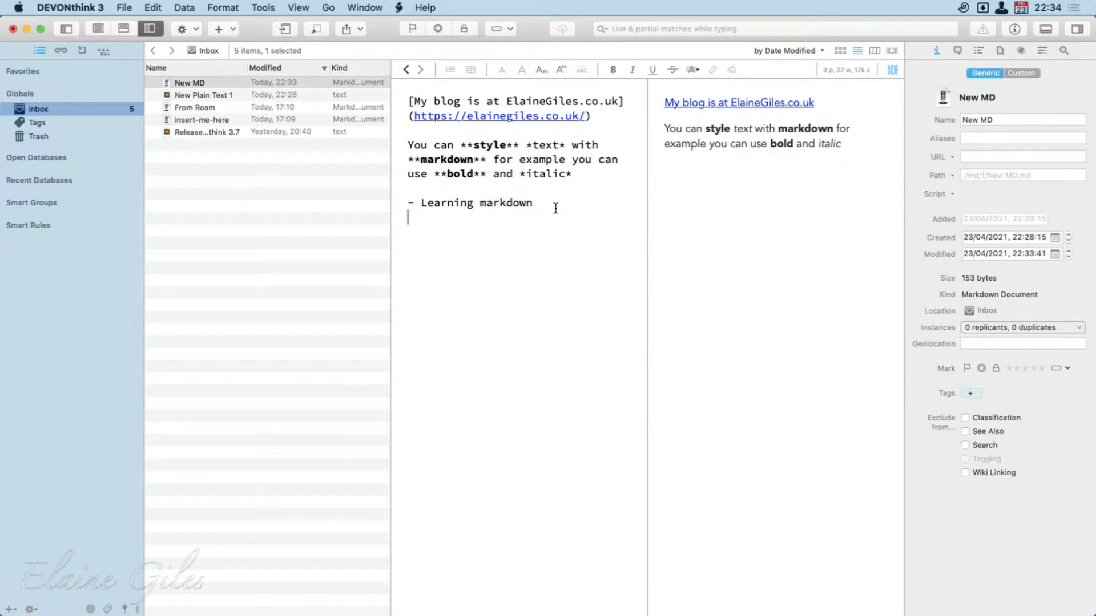
{"action": "type", "text": "- It will take no ti"}
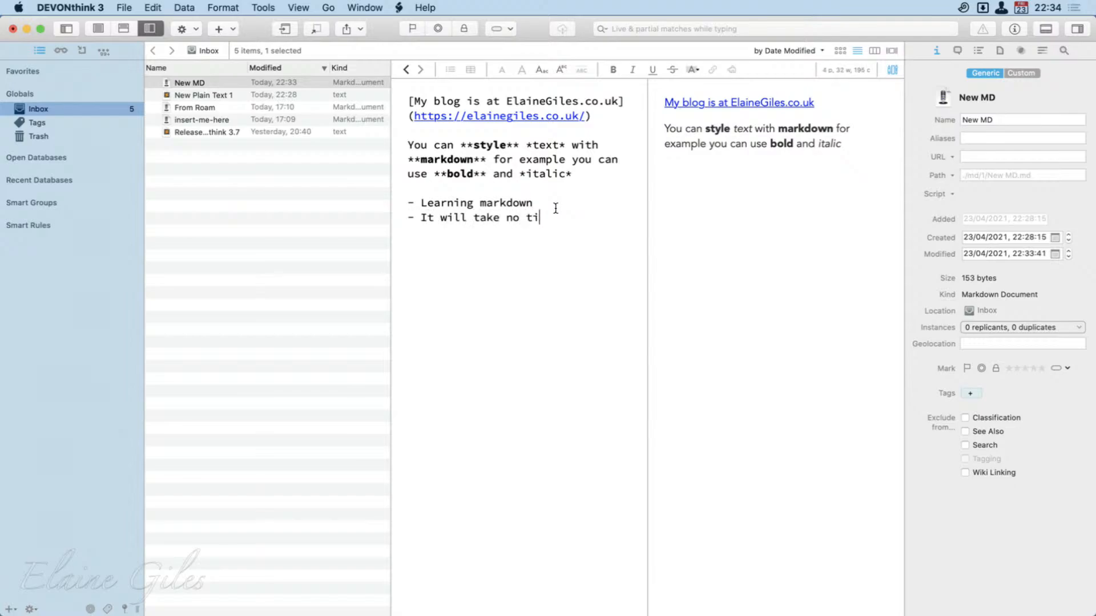
{"action": "type", "text": "me at all"}
{"action": "key", "text": "Return"}
Hide the formatting bar and refresh the side-by-side preview of the list.
{"action": "left_click", "coordinate": [892, 70]}
{"action": "left_click", "coordinate": [842, 70]}
{"action": "left_click", "coordinate": [860, 70]}
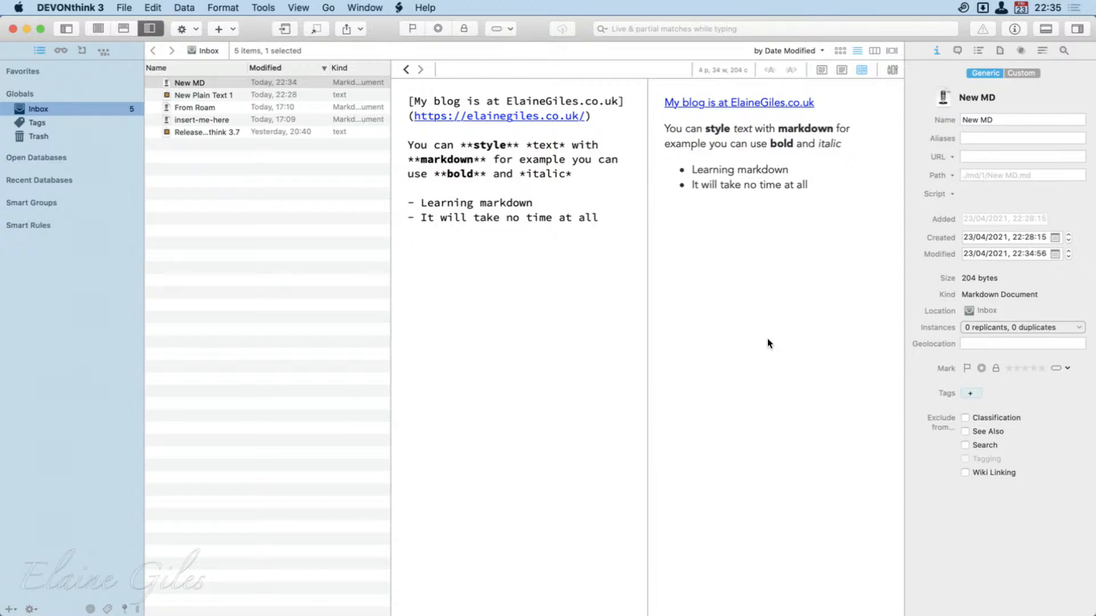
Show the formatting bar, examine its options with the word "time" selected, and hide it again.
{"action": "left_click", "coordinate": [892, 70]}
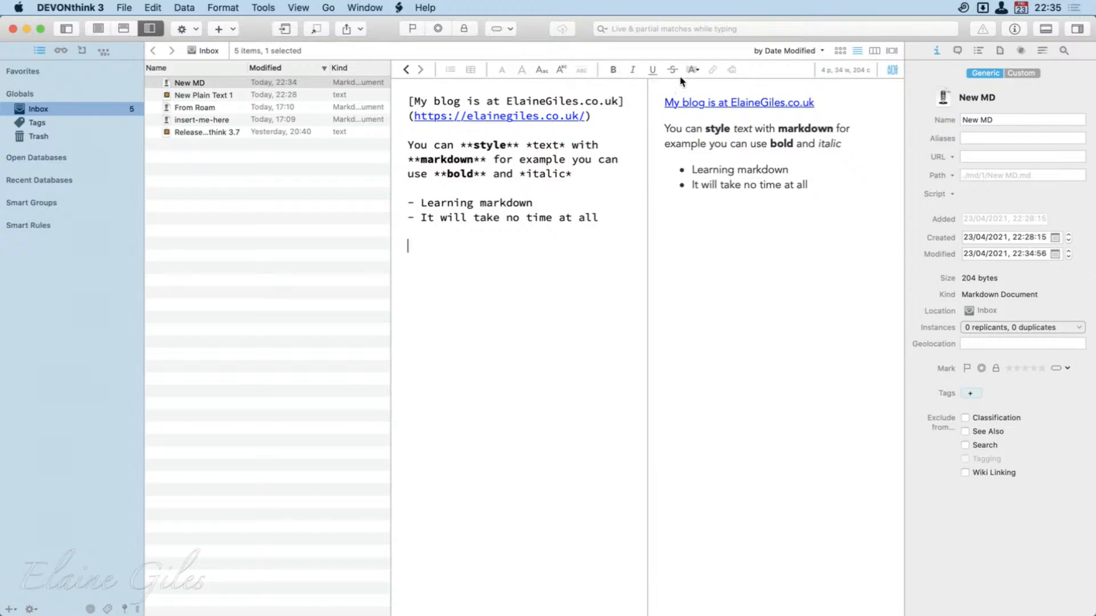
{"action": "double_click", "coordinate": [537, 218]}
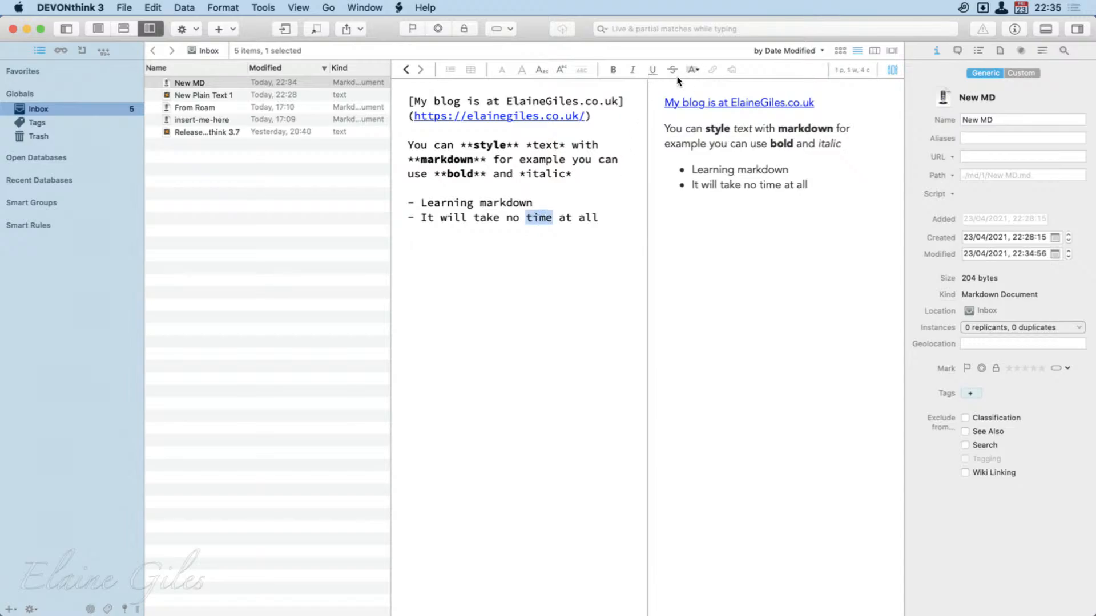
{"action": "left_click", "coordinate": [583, 282]}
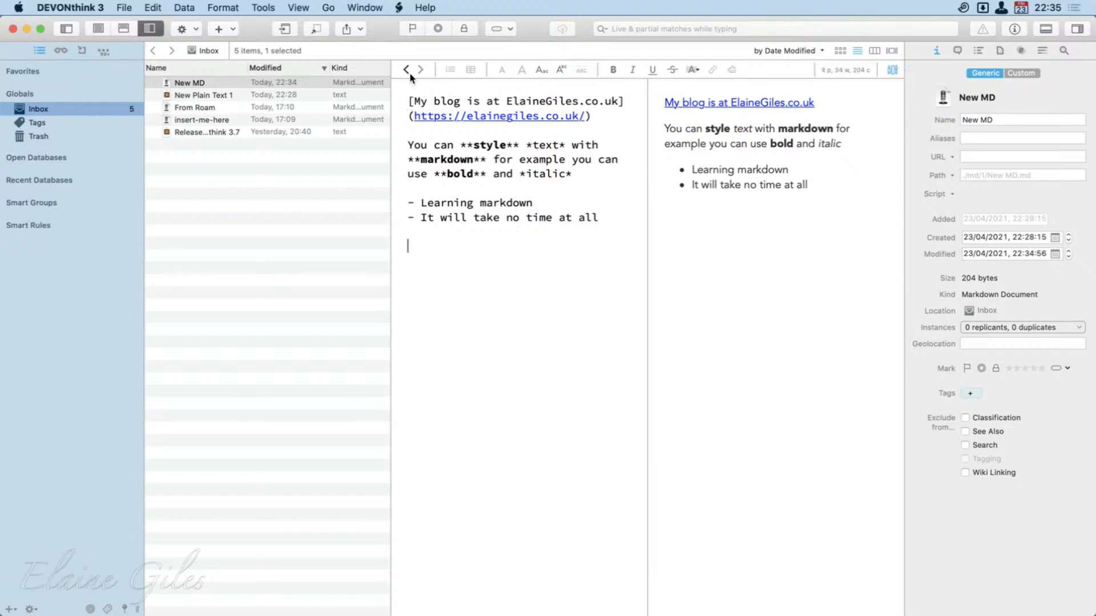
{"action": "left_click", "coordinate": [893, 69]}
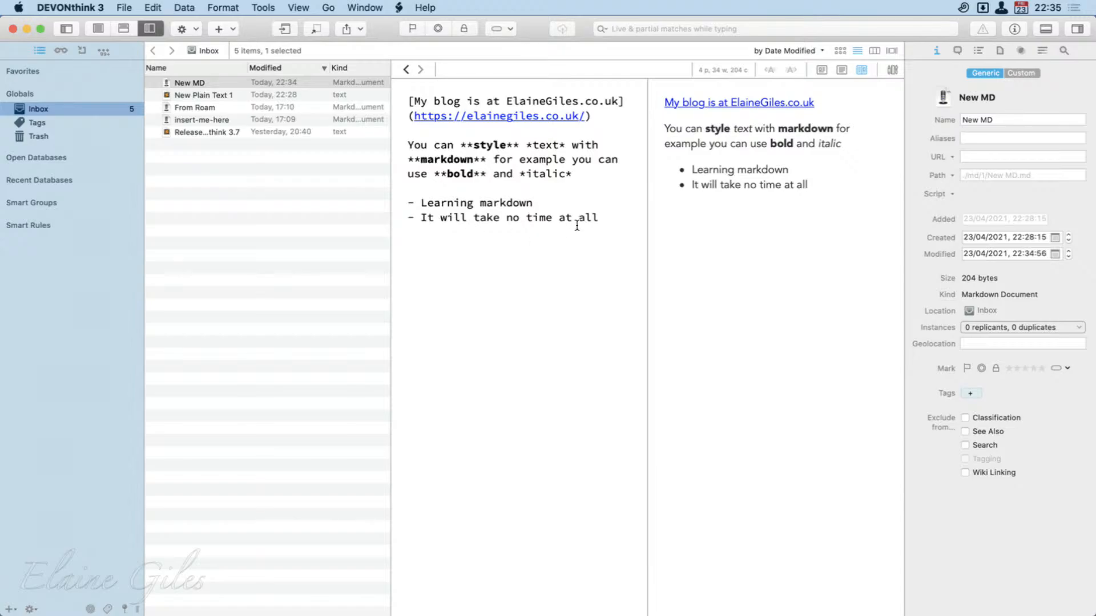
Select all the Markdown text and compare New MD in preview, source and side-by-side views.
{"action": "left_click_drag", "start_coordinate": [599, 223], "coordinate": [389, 76]}
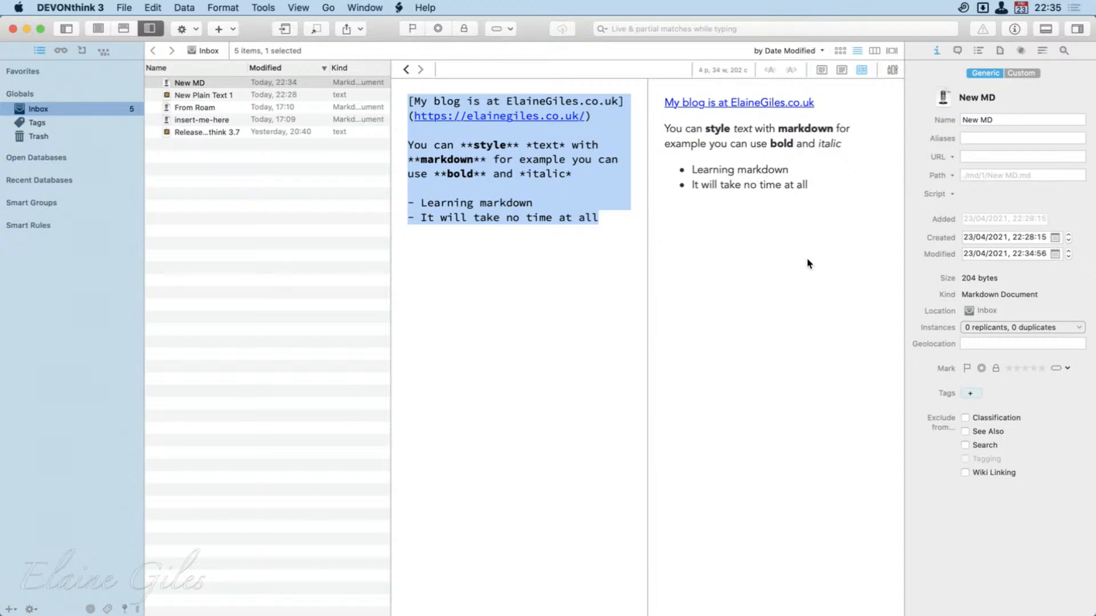
{"action": "left_click", "coordinate": [822, 69]}
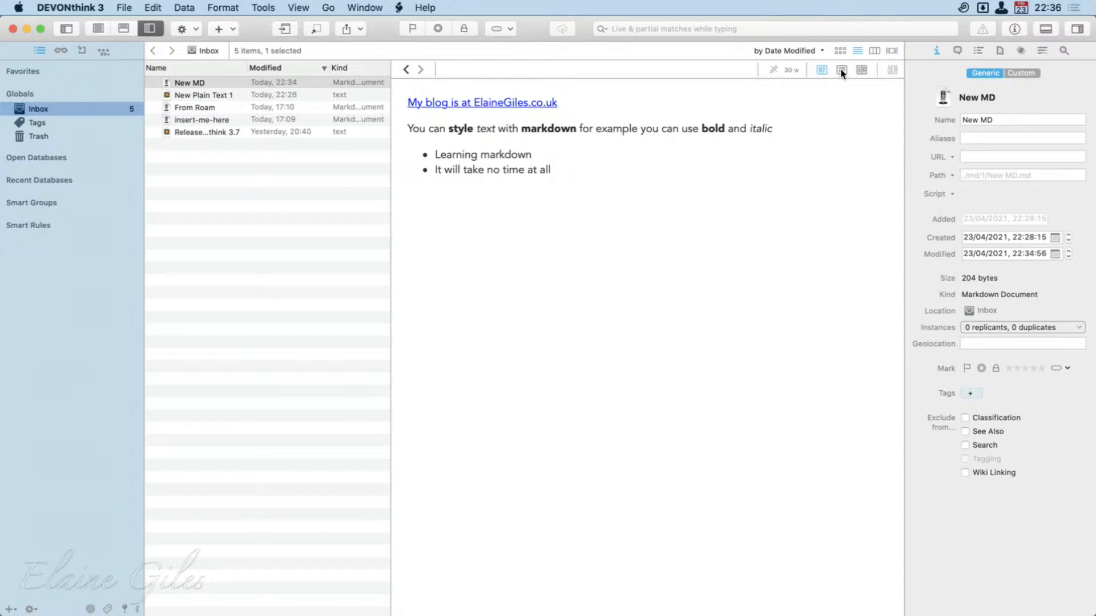
{"action": "left_click", "coordinate": [841, 69]}
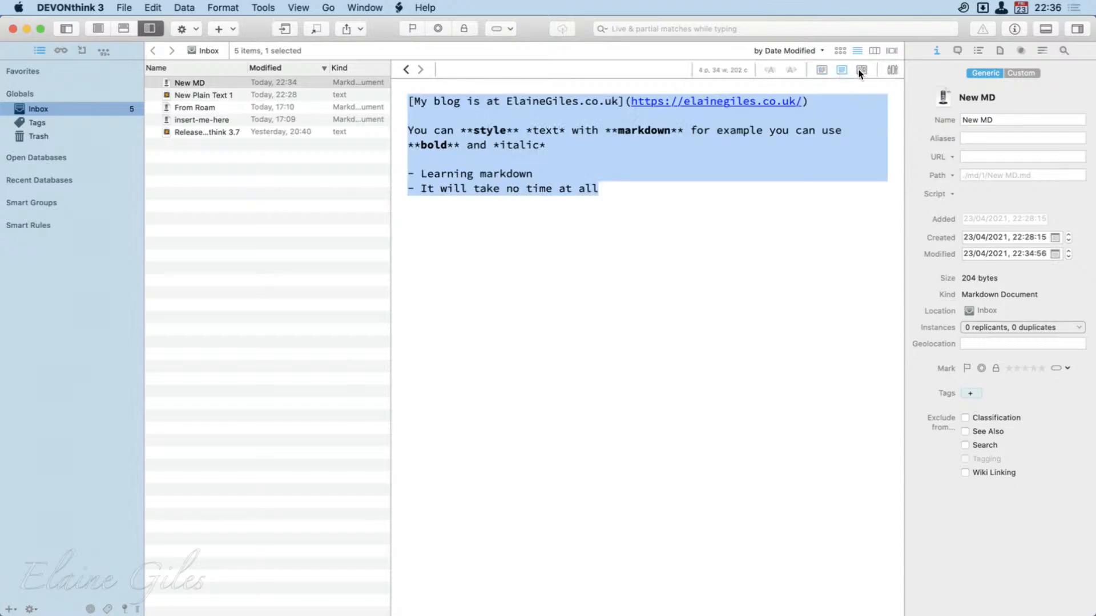
{"action": "left_click", "coordinate": [860, 70]}
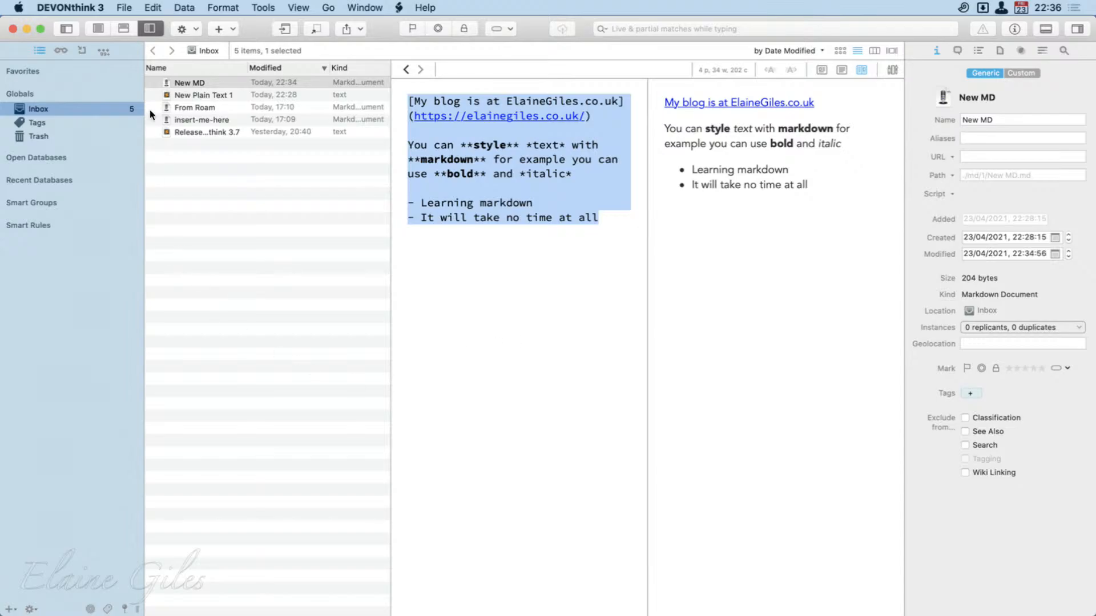
Check for DEVONthink updates.
{"action": "left_click", "coordinate": [104, 6]}
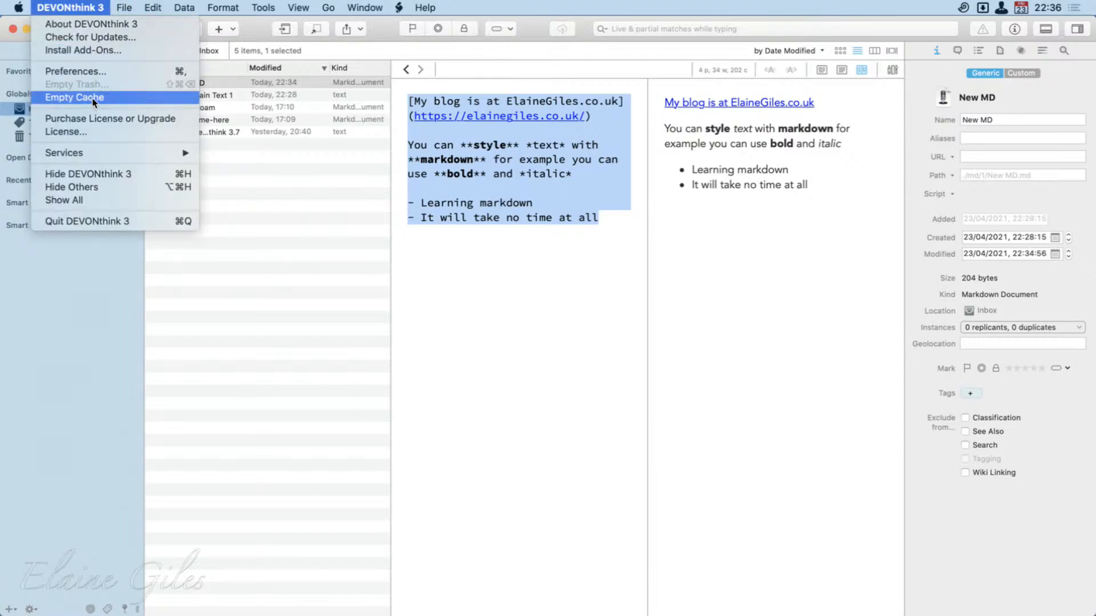
{"action": "left_click", "coordinate": [94, 38]}
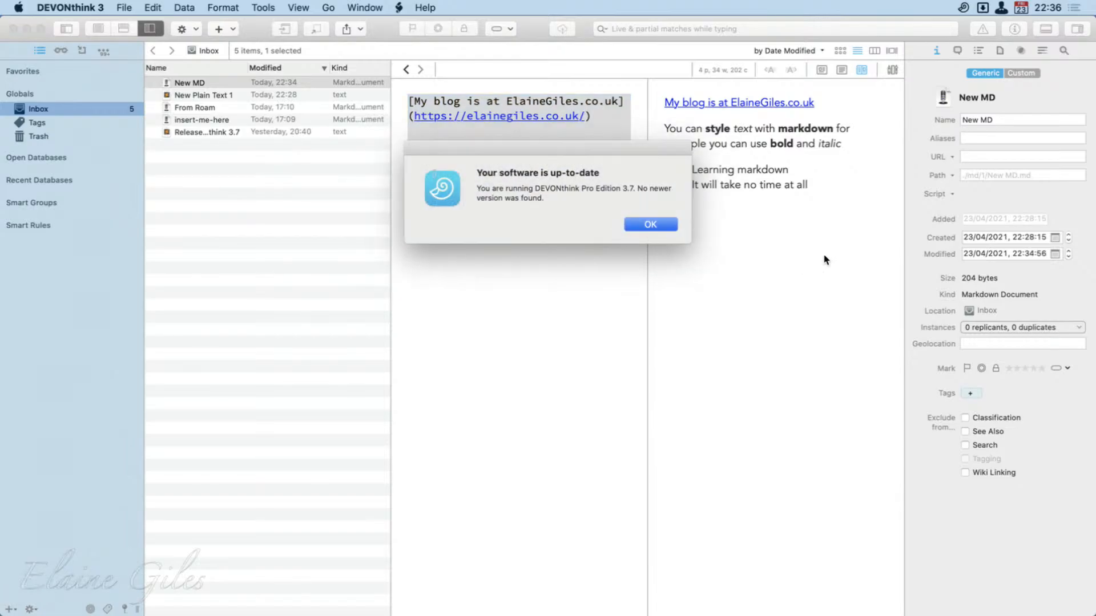
Dismiss the update message and copy all the Markdown text from New MD into New Plain Text 1.
{"action": "left_click", "coordinate": [660, 225]}
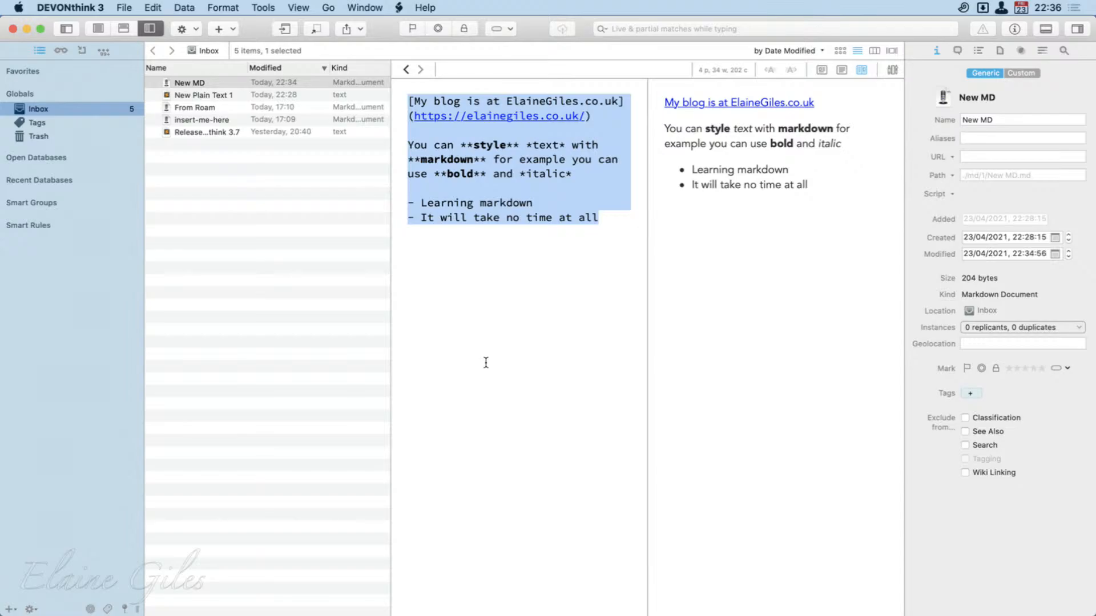
{"action": "left_click", "coordinate": [486, 363]}
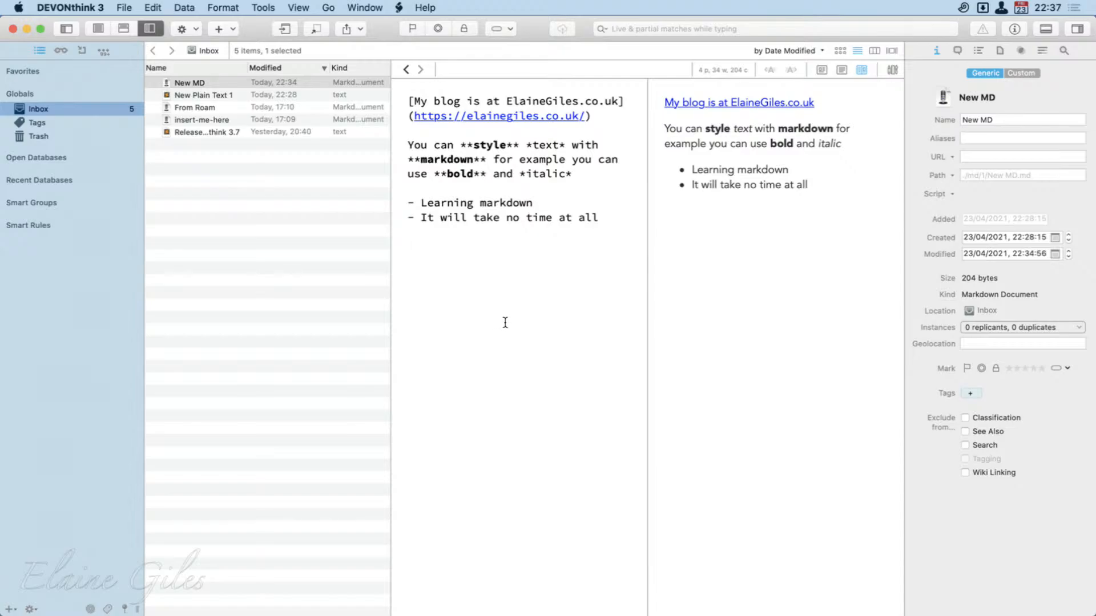
{"action": "left_click_drag", "start_coordinate": [616, 230], "coordinate": [364, 77]}
{"action": "key", "text": "super+c"}
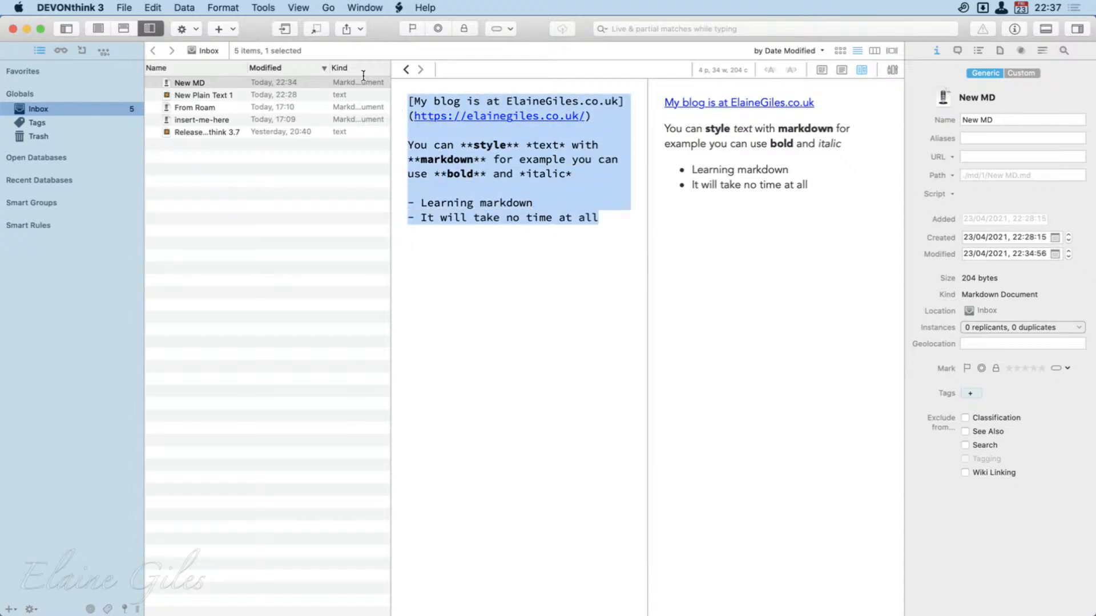
{"action": "left_click", "coordinate": [188, 94]}
{"action": "left_click", "coordinate": [538, 286]}
{"action": "key", "text": "super+v"}
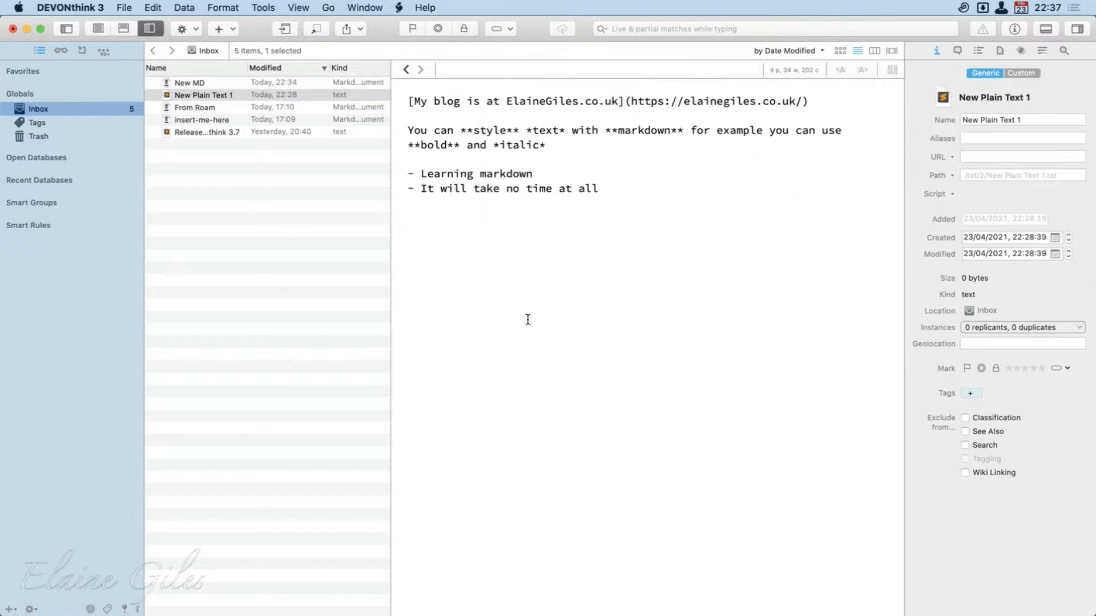
In the blog line of New Plain Text 1, remove the opening square bracket and replace "](" before the URL with " - ".
{"action": "left_click", "coordinate": [819, 108]}
{"action": "key", "text": "super+Left"}
{"action": "key", "text": "Delete"}
{"action": "key", "text": "alt+Right"}
{"action": "key", "text": "alt+Right"}
{"action": "key", "text": "alt+Right"}
{"action": "key", "text": "alt+Right"}
{"action": "key", "text": "alt+Right"}
{"action": "key", "text": "alt+Right"}
{"action": "key", "text": "alt+Right"}
{"action": "key", "text": "alt+Right"}
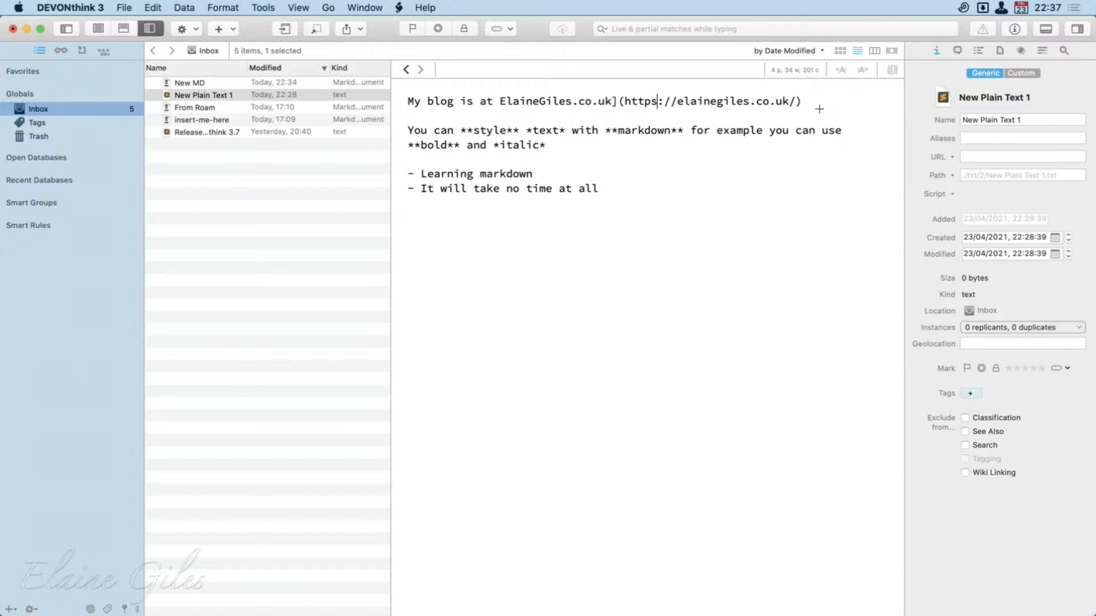
{"action": "key", "text": "alt+Left"}
{"action": "key", "text": "BackSpace"}
{"action": "key", "text": "BackSpace"}
{"action": "type", "text": "-"}
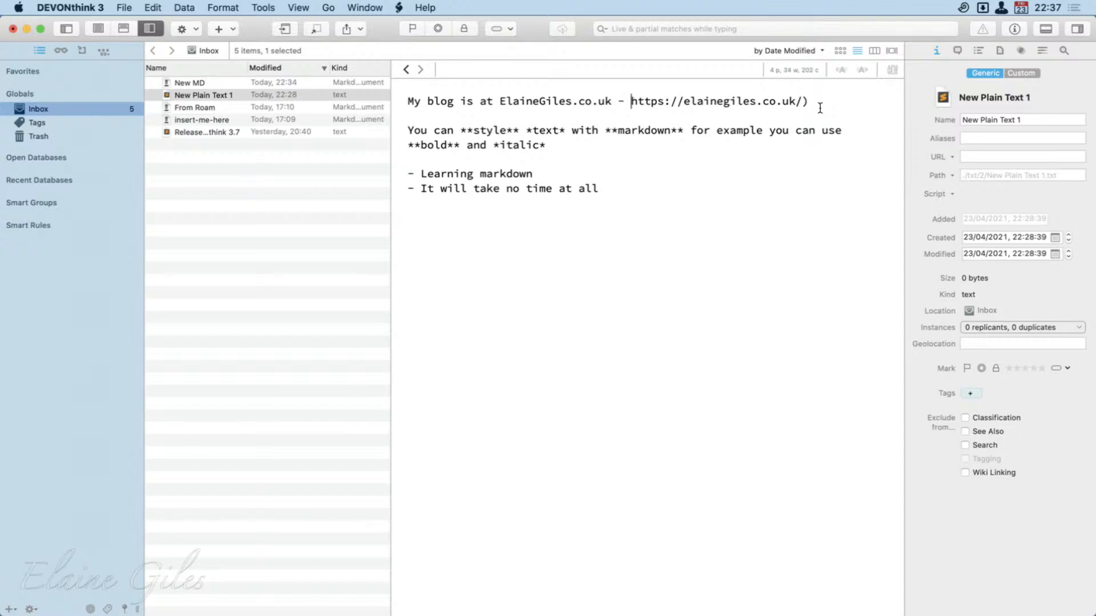
Delete the closing parenthesis after the blog URL and return to the New MD document.
{"action": "left_click", "coordinate": [819, 108]}
{"action": "key", "text": "BackSpace"}
{"action": "key", "text": "BackSpace"}
{"action": "left_click", "coordinate": [602, 235]}
{"action": "left_click", "coordinate": [214, 80]}
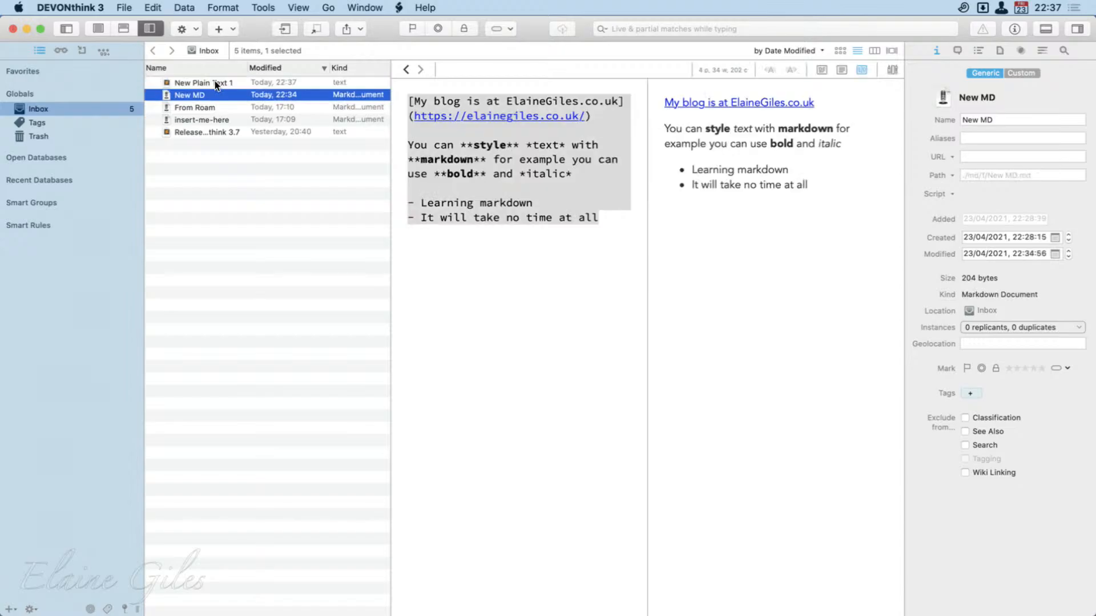
Create a new Markdown text document in the Inbox and show it in preview, then source view.
{"action": "left_click", "coordinate": [183, 6]}
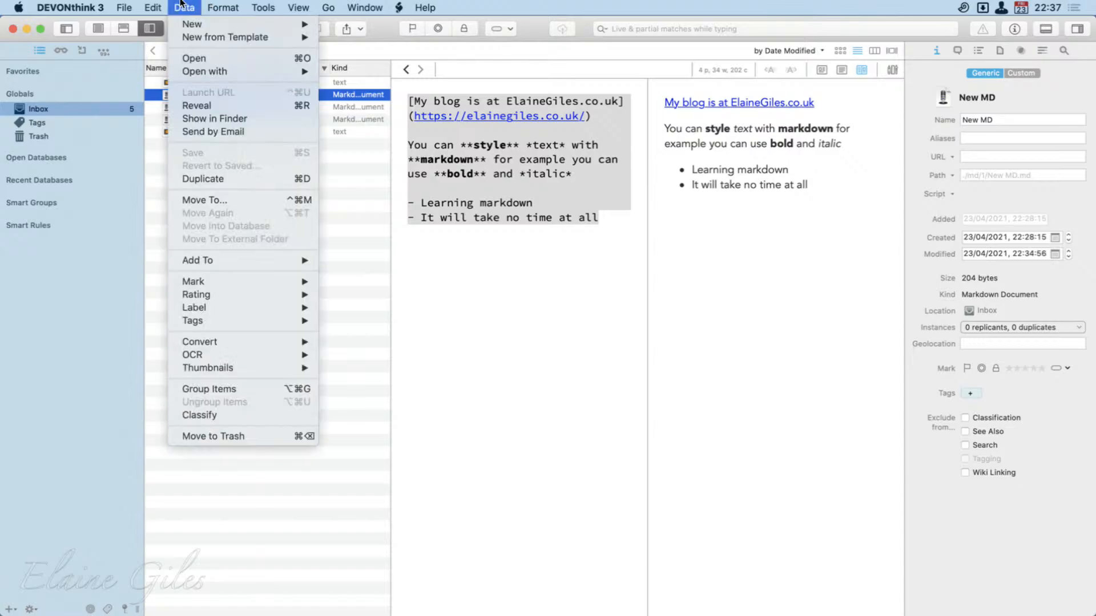
{"action": "mouse_move", "coordinate": [238, 25]}
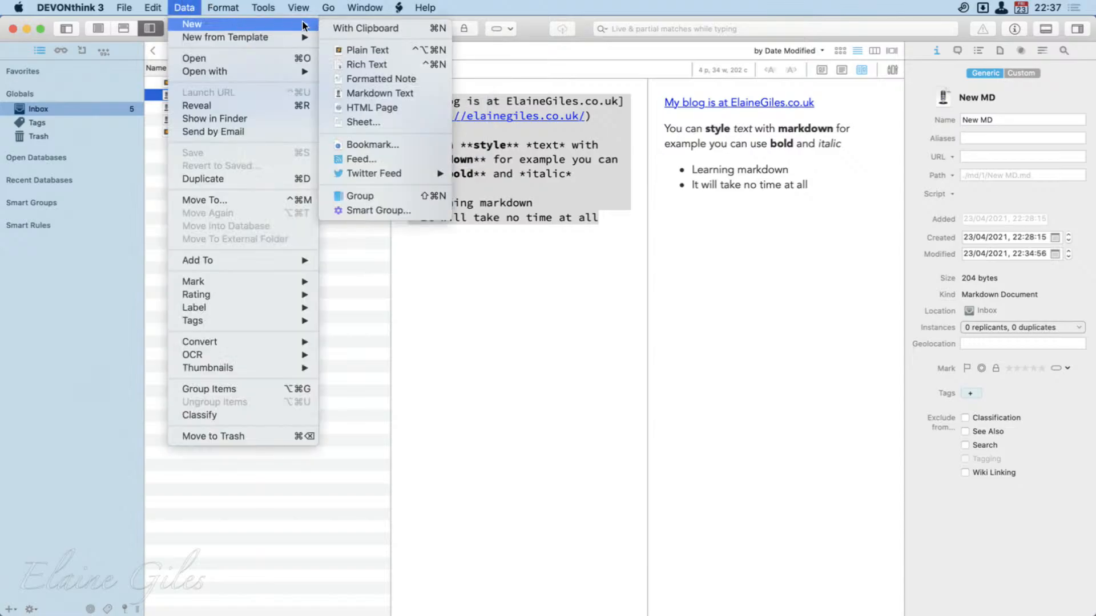
{"action": "left_click", "coordinate": [400, 92]}
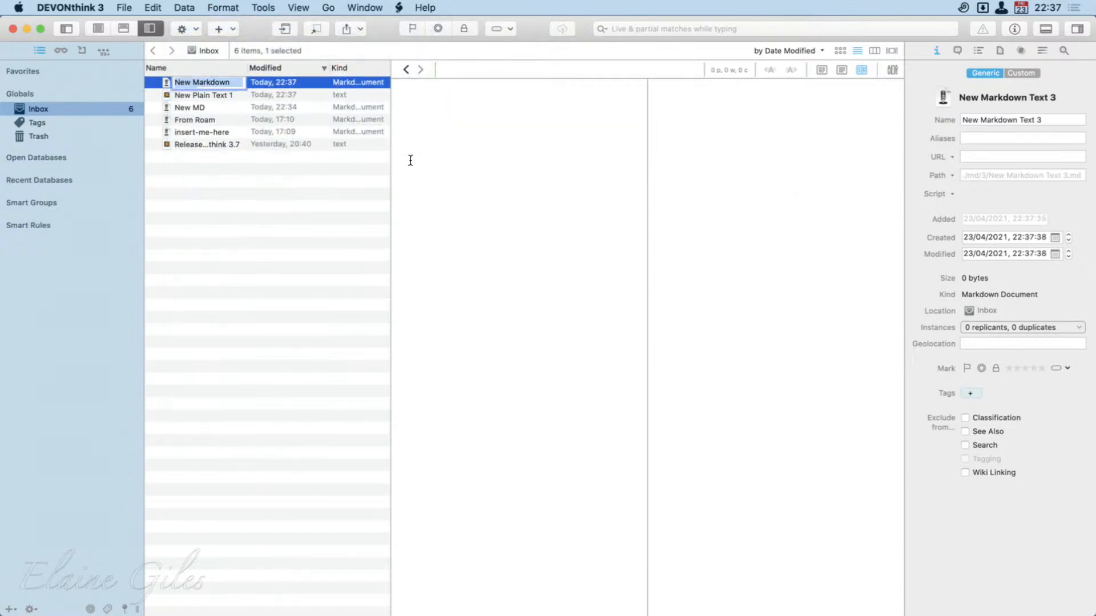
{"action": "left_click", "coordinate": [821, 70]}
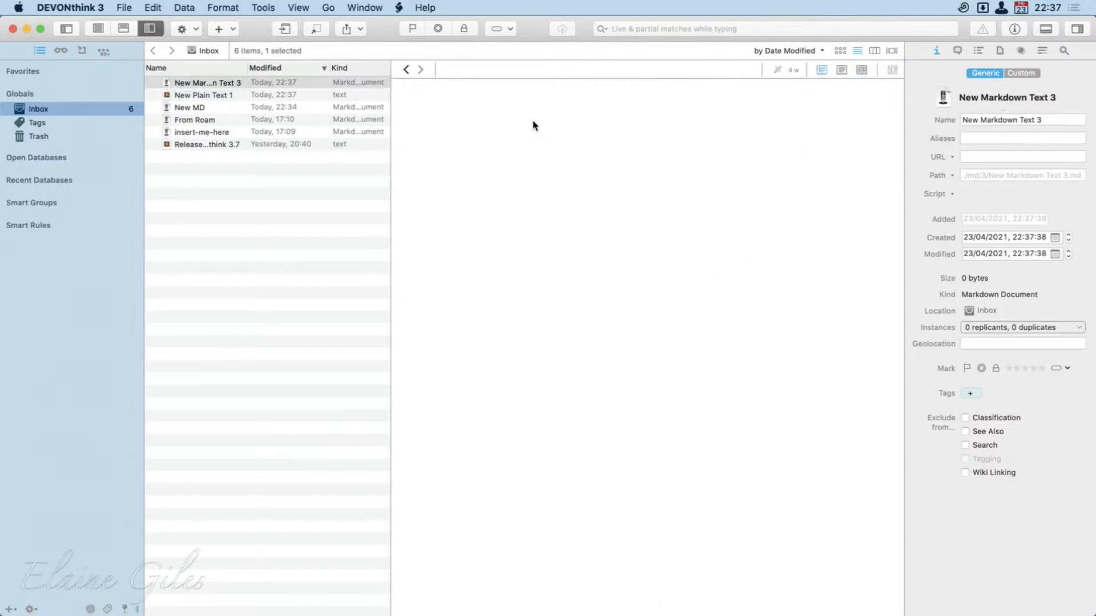
{"action": "left_click", "coordinate": [840, 69]}
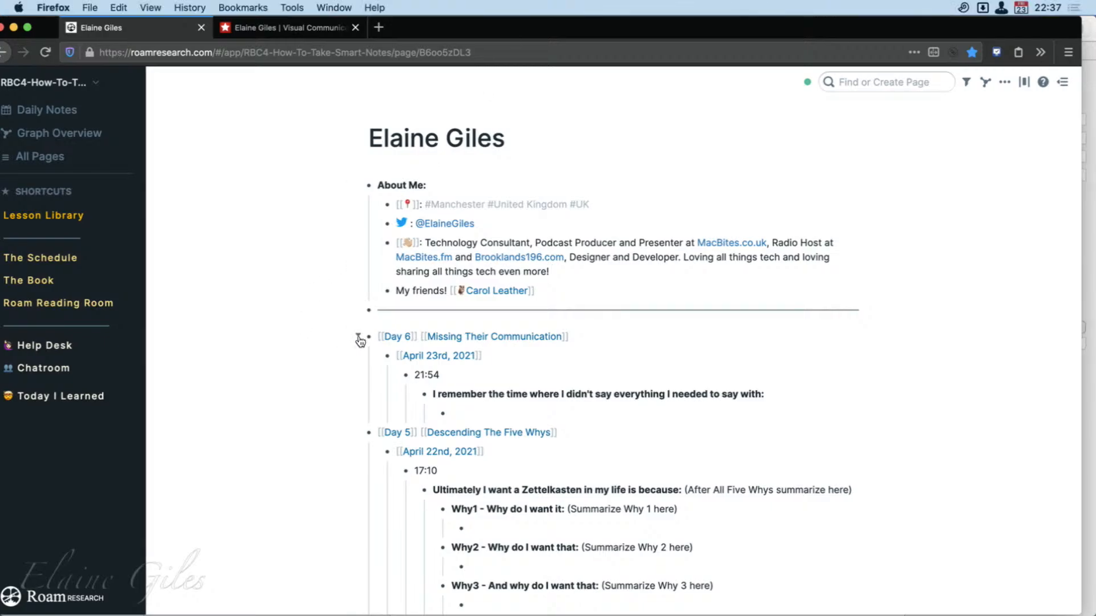
Switch to the Roam page in Firefox and expand the Day 4 "A Place We Want To Go" block.
{"action": "scroll", "coordinate": [386, 455], "scroll_direction": "down", "scroll_amount": 6}
{"action": "scroll", "coordinate": [386, 455], "scroll_direction": "down", "scroll_amount": 1}
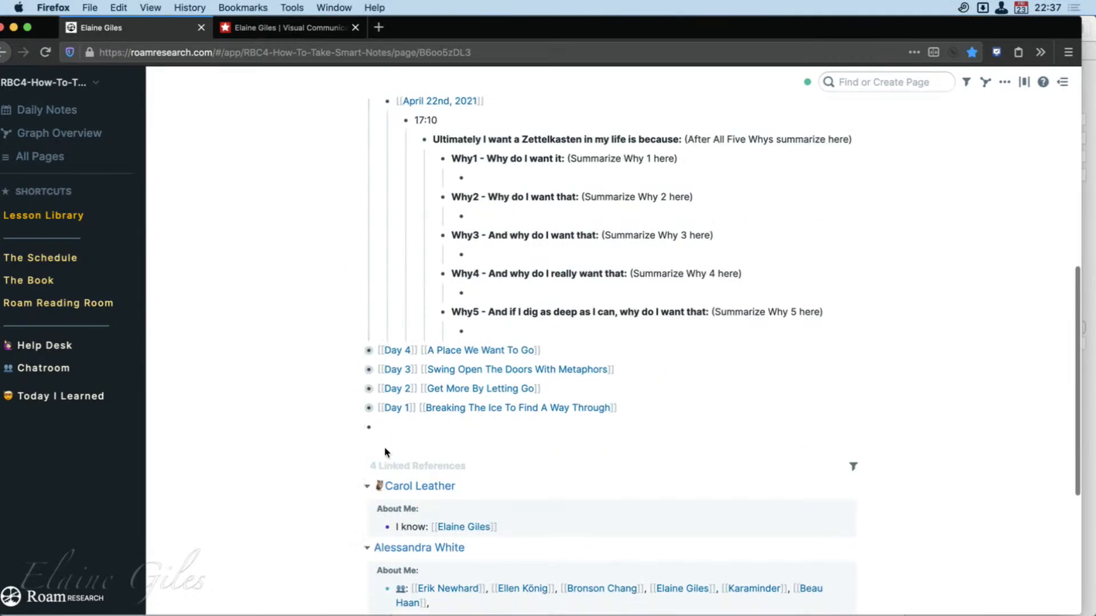
{"action": "left_click", "coordinate": [360, 351]}
{"action": "scroll", "coordinate": [538, 432], "scroll_direction": "down", "scroll_amount": 5}
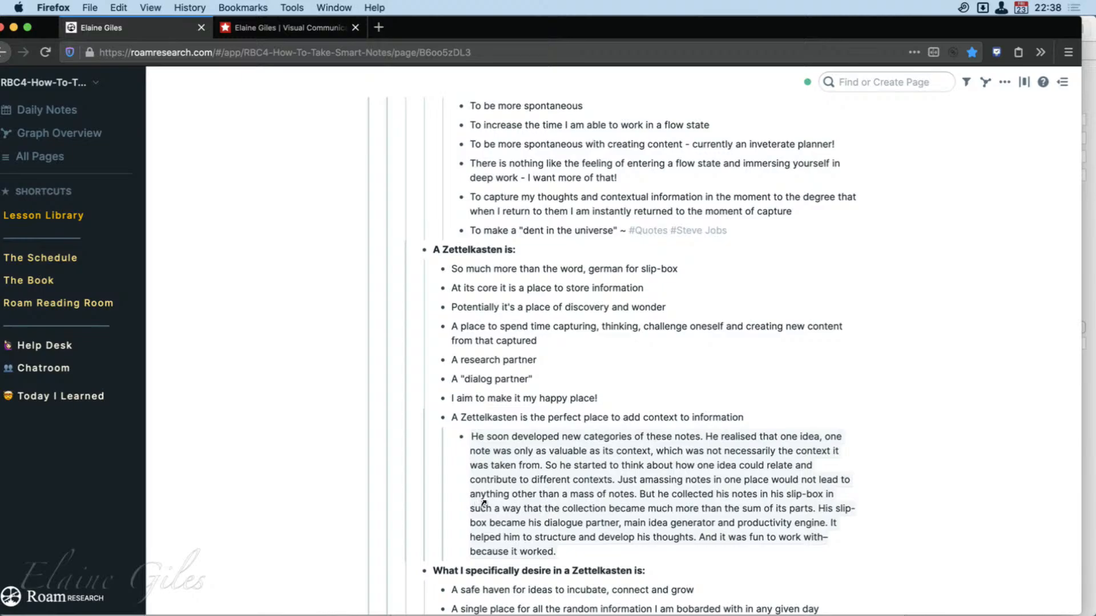
{"action": "scroll", "coordinate": [483, 502], "scroll_direction": "down", "scroll_amount": 3}
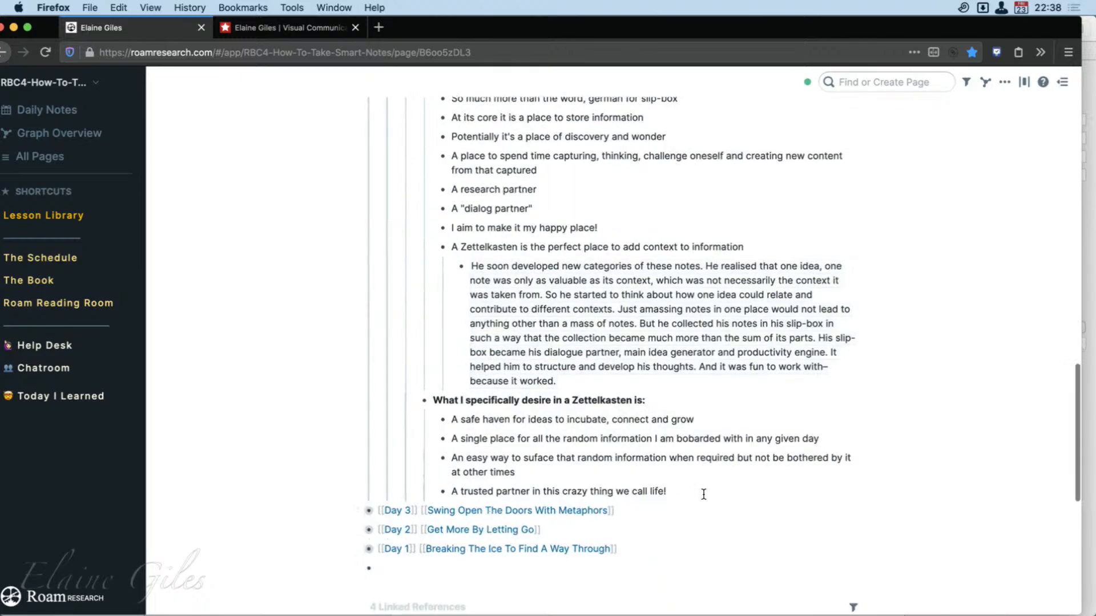
Select the entire Day 4 outline, from "A trusted partner in this crazy thing we call life!" up to its Day 4 heading.
{"action": "left_click_drag", "start_coordinate": [704, 494], "coordinate": [352, 72]}
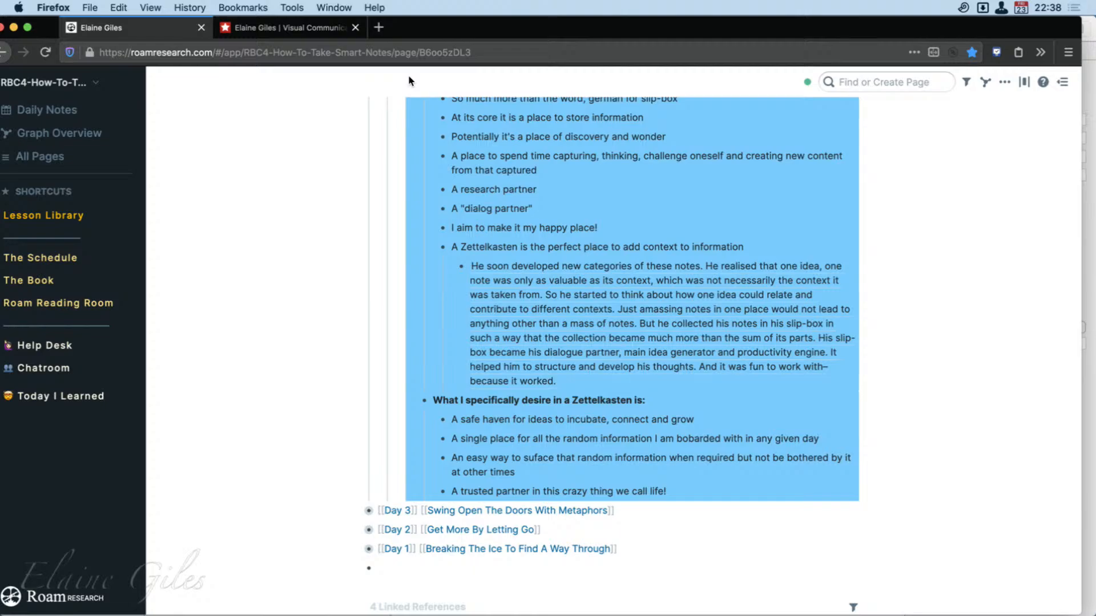
{"action": "scroll", "coordinate": [451, 365], "scroll_direction": "up", "scroll_amount": 8}
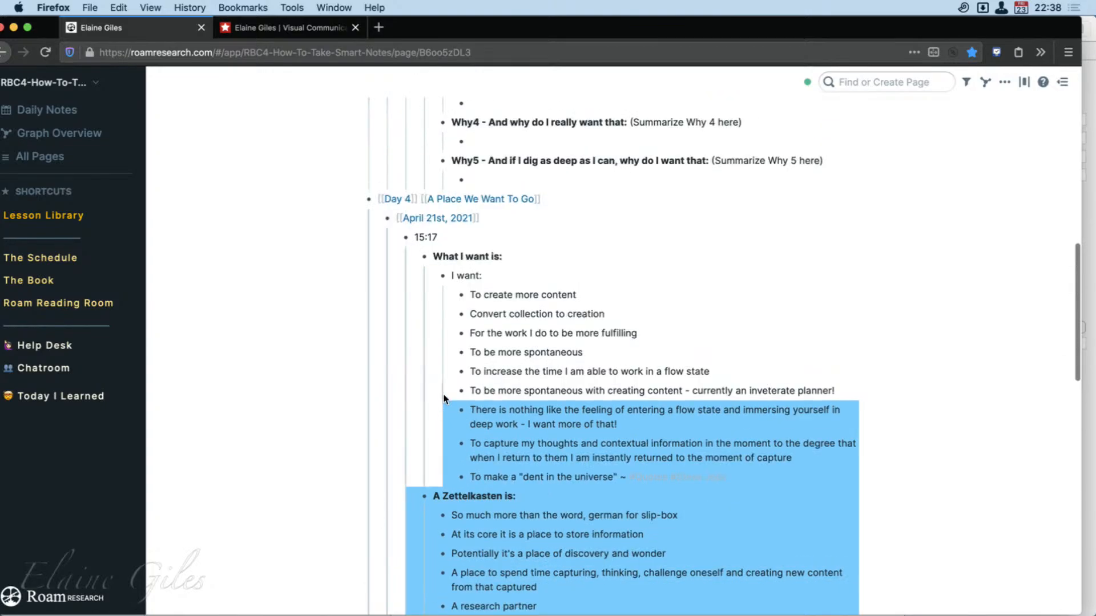
{"action": "key", "text": "shift+Up"}
{"action": "key", "text": "shift+Up"}
{"action": "key", "text": "shift+Up"}
{"action": "key", "text": "shift+Up"}
{"action": "key", "text": "shift+Up"}
{"action": "key", "text": "shift+Up"}
{"action": "key", "text": "shift+Up"}
{"action": "key", "text": "shift+Up"}
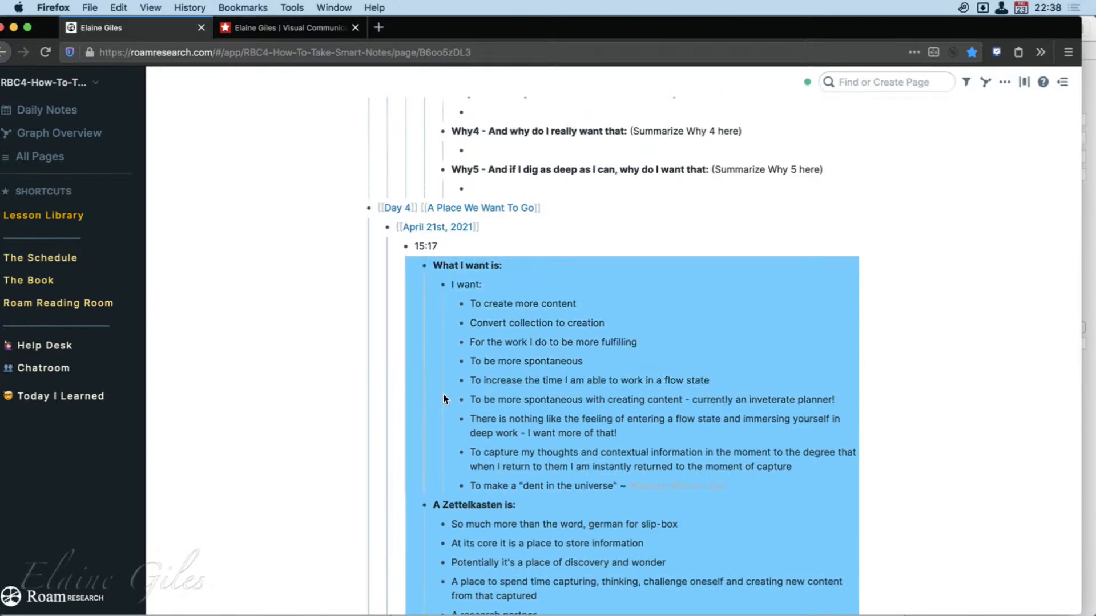
{"action": "key", "text": "shift+Up"}
{"action": "key", "text": "shift+Up"}
{"action": "key", "text": "shift+Up"}
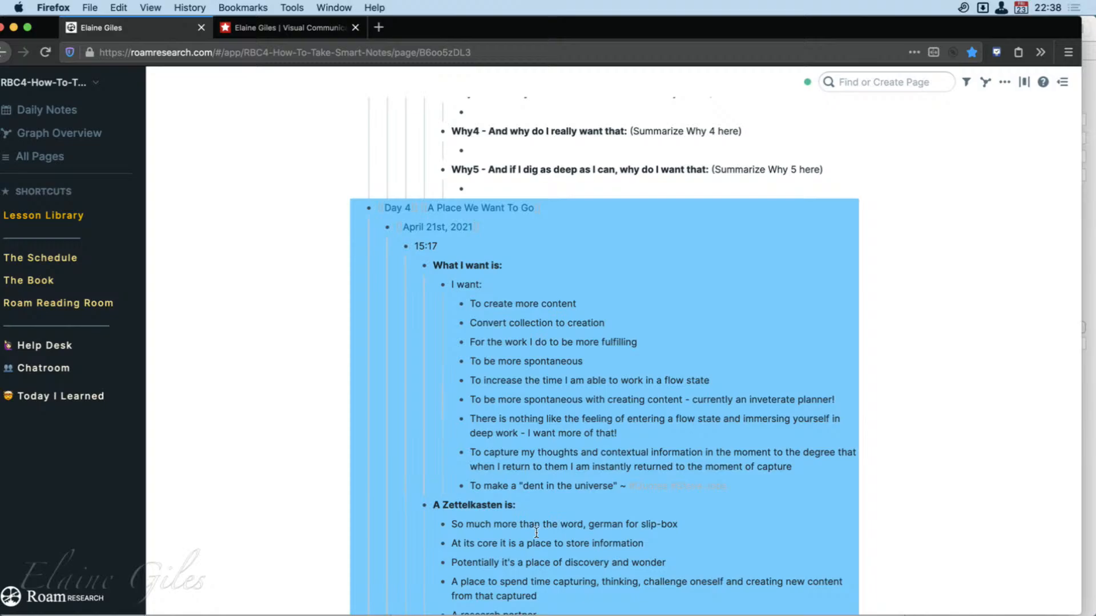
Copy the selected Day 4 outline and paste it into the empty new Markdown document in DEVONthink.
{"action": "scroll", "coordinate": [684, 543], "scroll_direction": "down", "scroll_amount": 3}
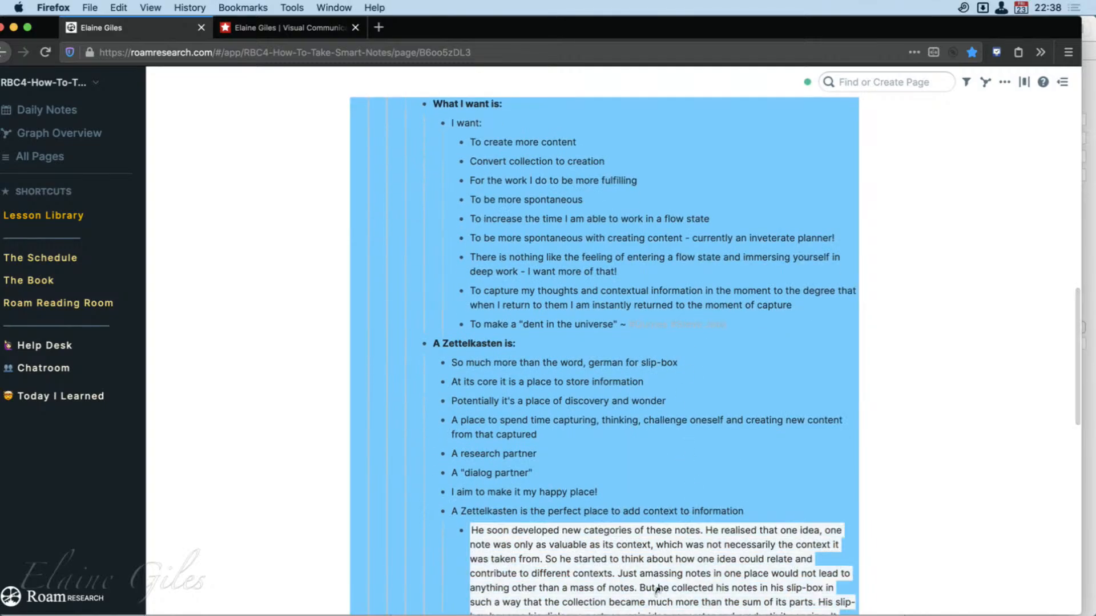
{"action": "scroll", "coordinate": [657, 588], "scroll_direction": "down", "scroll_amount": 2}
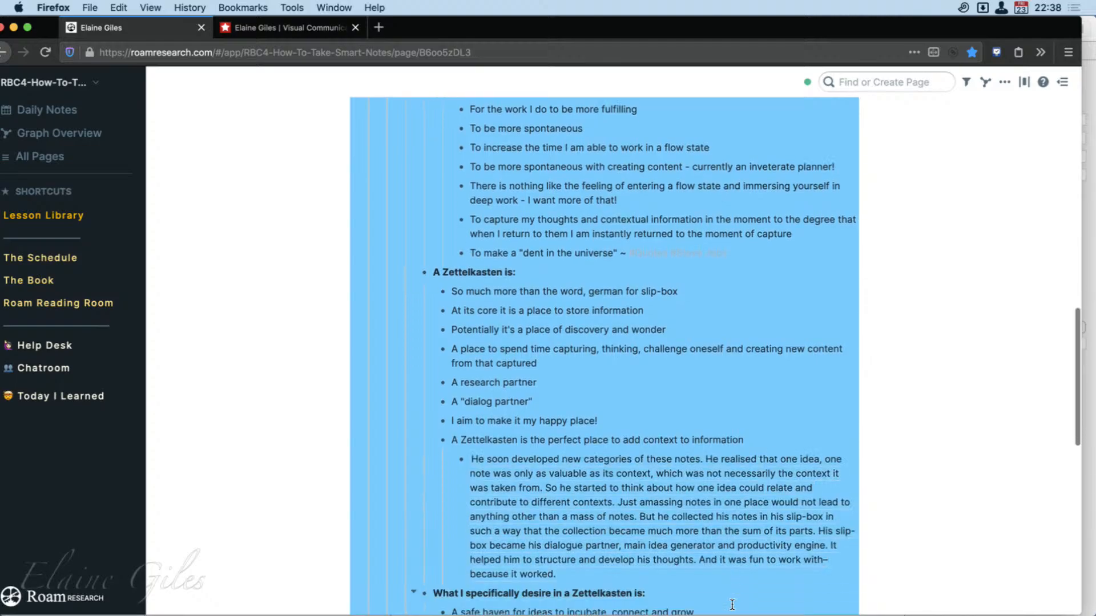
{"action": "scroll", "coordinate": [732, 604], "scroll_direction": "down", "scroll_amount": 4}
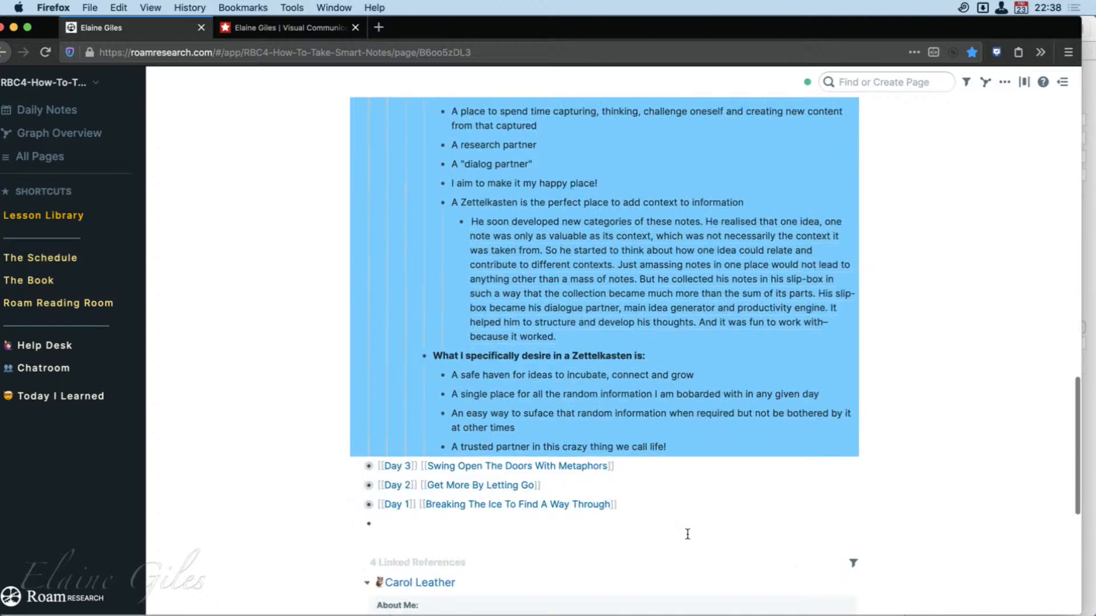
{"action": "scroll", "coordinate": [462, 257], "scroll_direction": "up", "scroll_amount": 5}
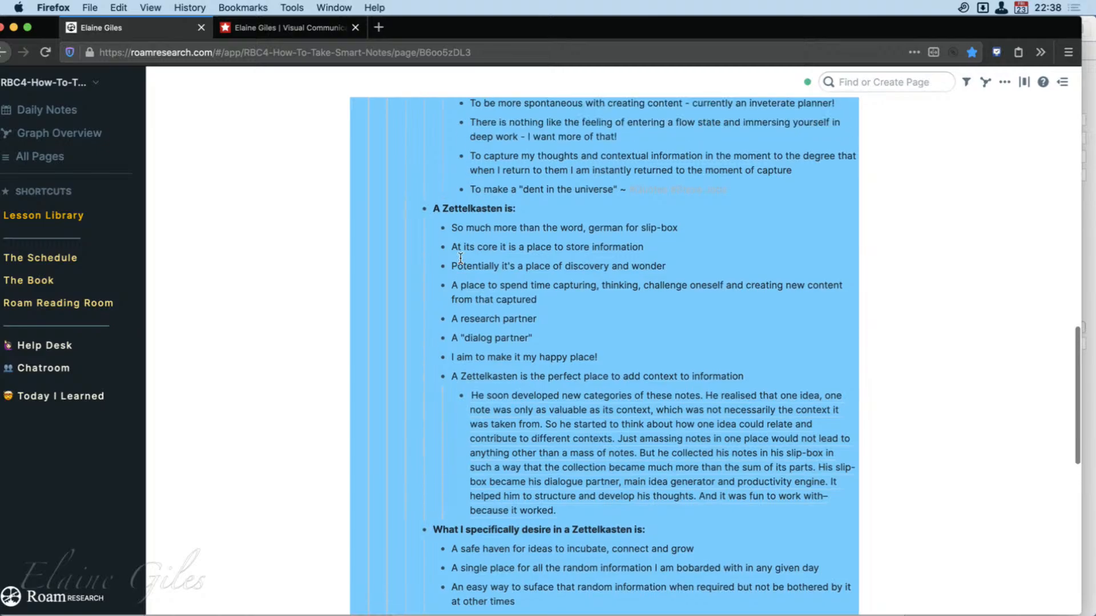
{"action": "scroll", "coordinate": [462, 258], "scroll_direction": "up", "scroll_amount": 2}
{"action": "scroll", "coordinate": [460, 258], "scroll_direction": "up", "scroll_amount": 1}
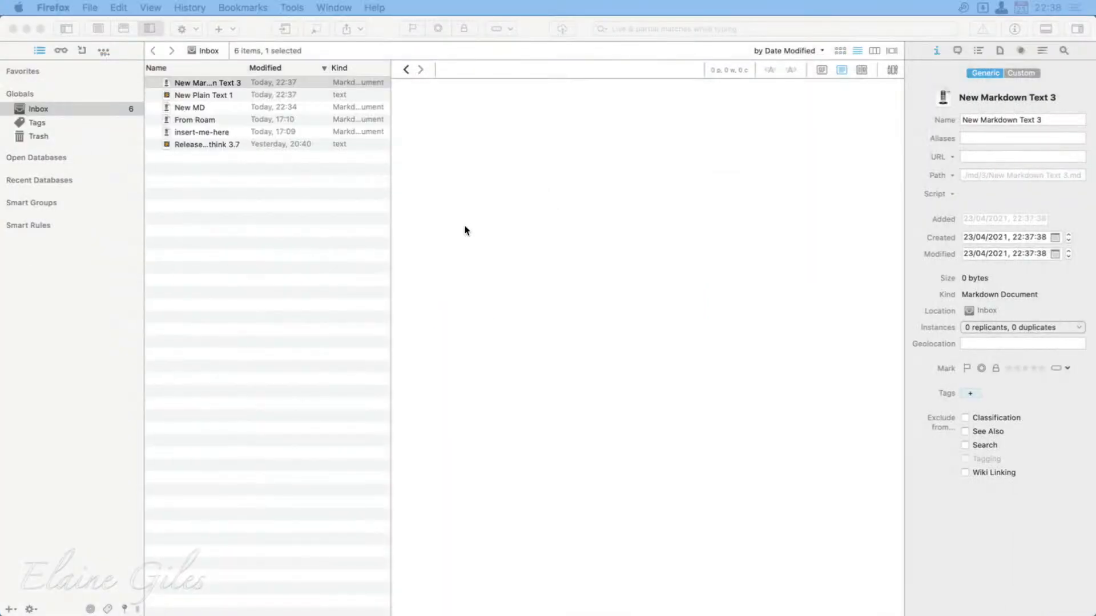
{"action": "left_click", "coordinate": [545, 198]}
{"action": "key", "text": "super+v"}
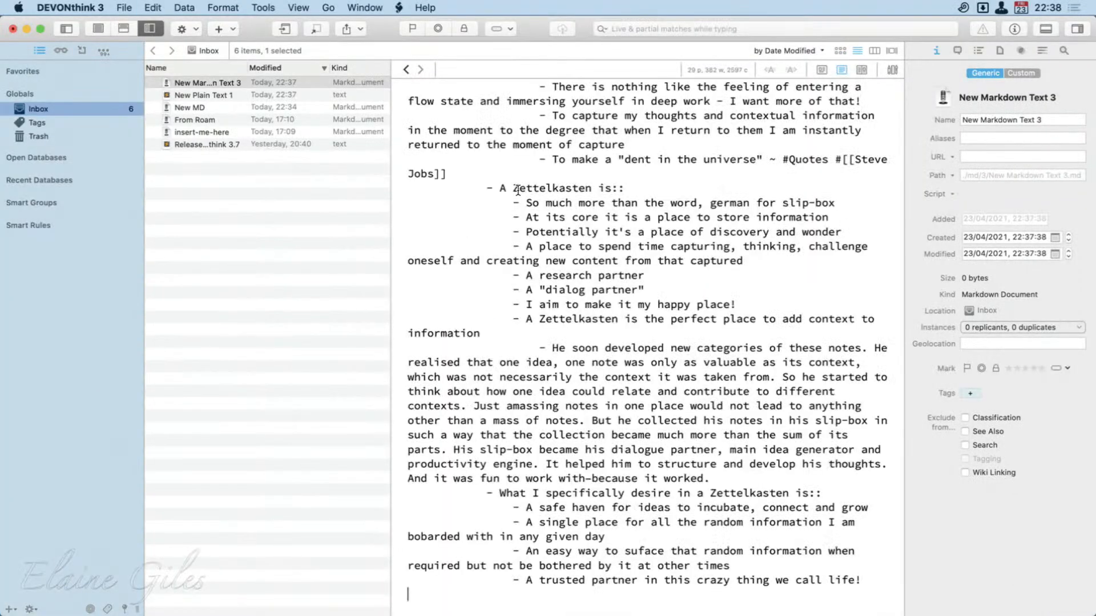
Compare the pasted outline's indentation in source and preview, highlighting the paragraph that starts "He soon developed new categories".
{"action": "scroll", "coordinate": [624, 406], "scroll_direction": "up", "scroll_amount": 1}
{"action": "scroll", "coordinate": [625, 406], "scroll_direction": "up", "scroll_amount": 8}
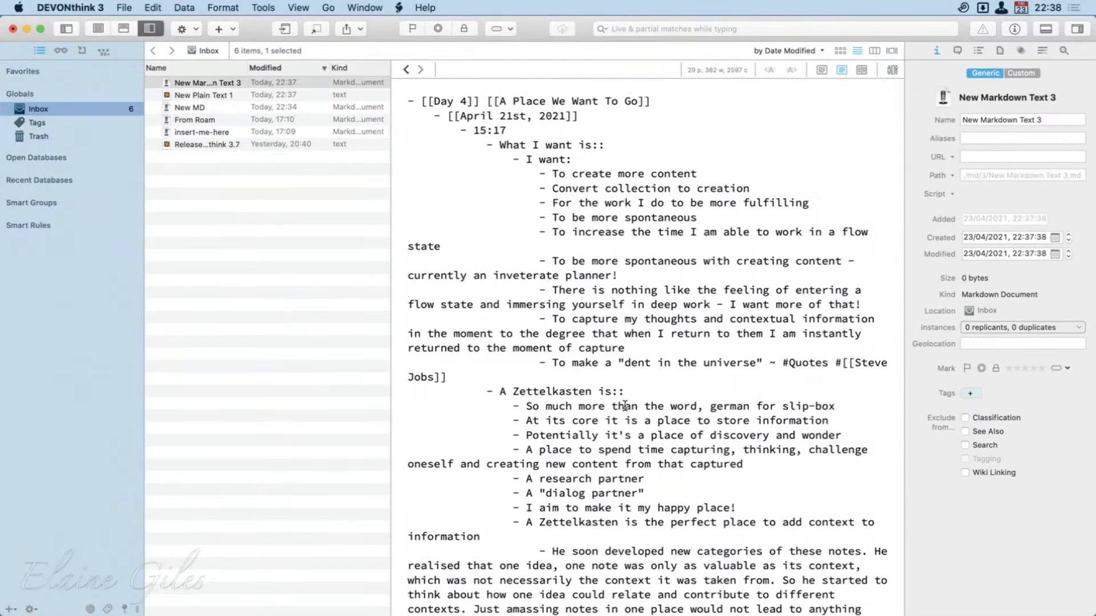
{"action": "scroll", "coordinate": [618, 455], "scroll_direction": "down", "scroll_amount": 5}
{"action": "scroll", "coordinate": [618, 456], "scroll_direction": "down", "scroll_amount": 3}
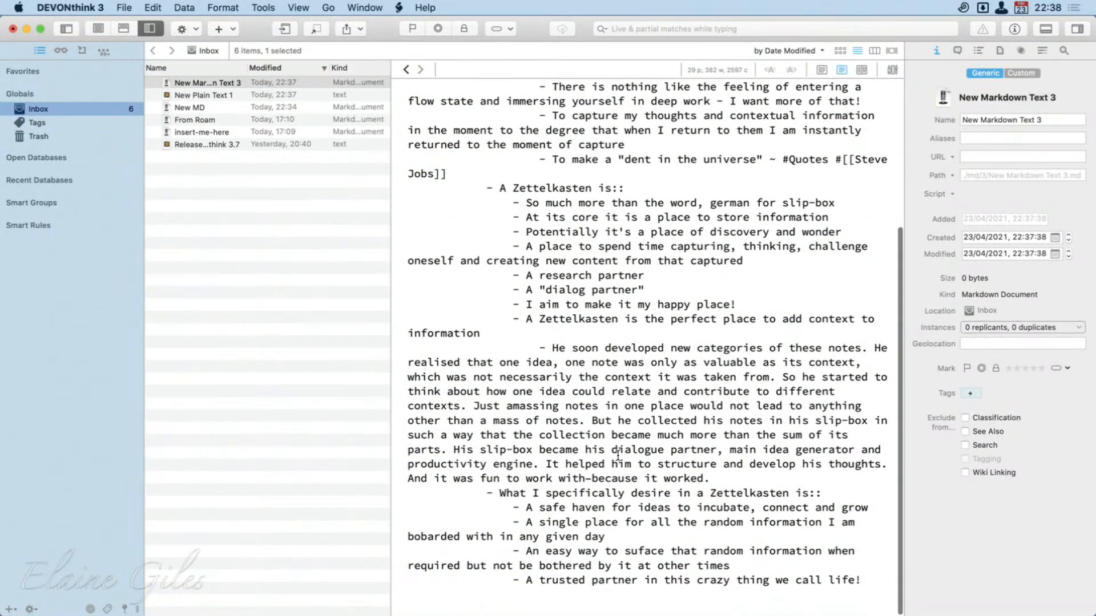
{"action": "left_click", "coordinate": [822, 71]}
{"action": "scroll", "coordinate": [593, 237], "scroll_direction": "down", "scroll_amount": 5}
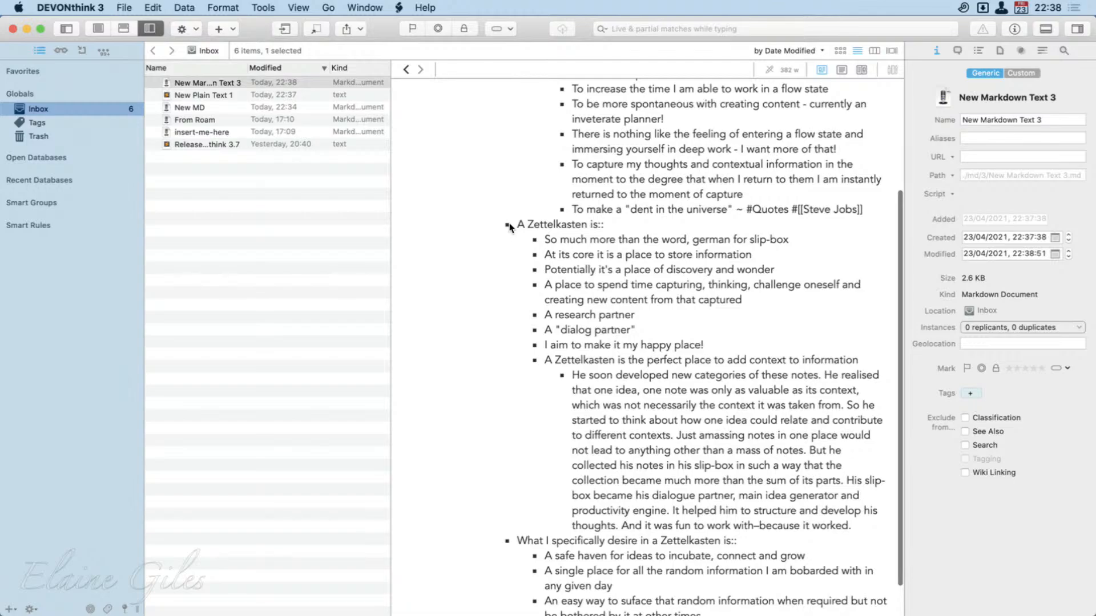
{"action": "scroll", "coordinate": [633, 453], "scroll_direction": "down", "scroll_amount": 2}
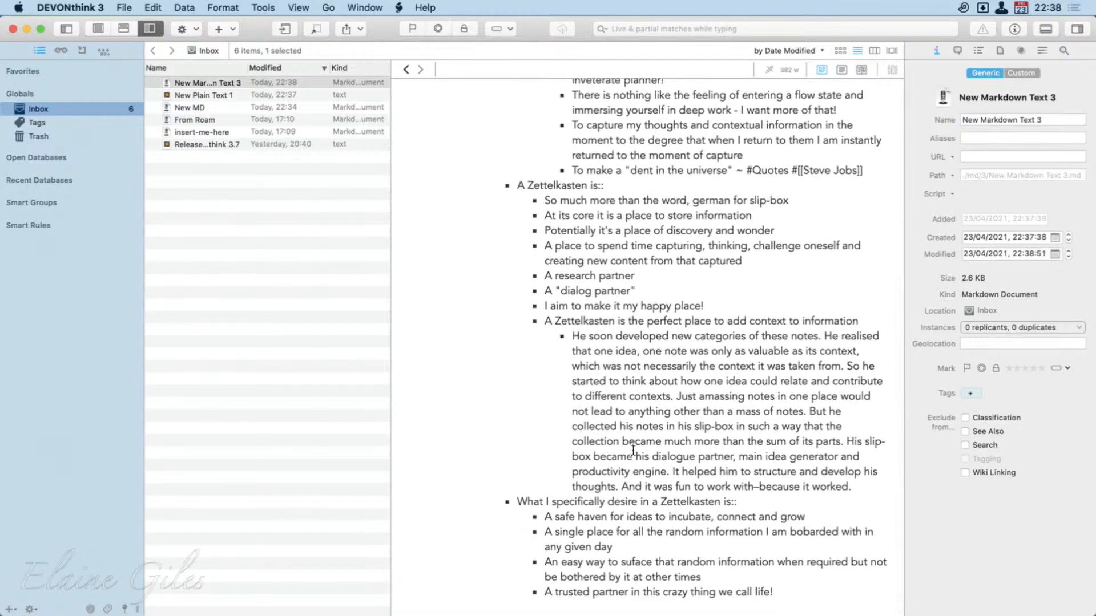
{"action": "left_click_drag", "start_coordinate": [855, 488], "coordinate": [562, 337]}
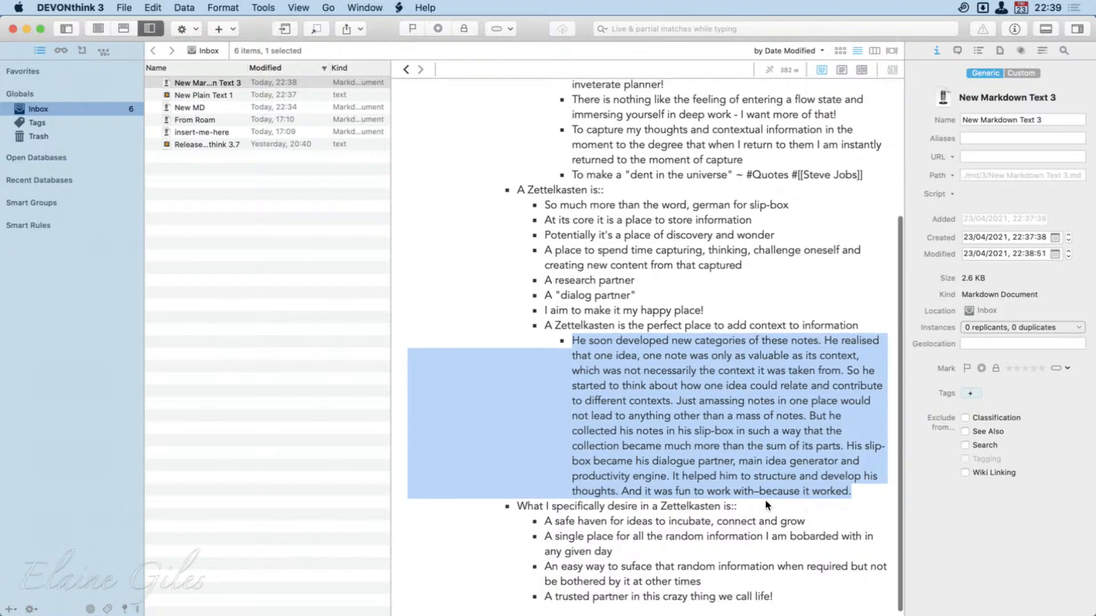
{"action": "scroll", "coordinate": [765, 509], "scroll_direction": "up", "scroll_amount": 5}
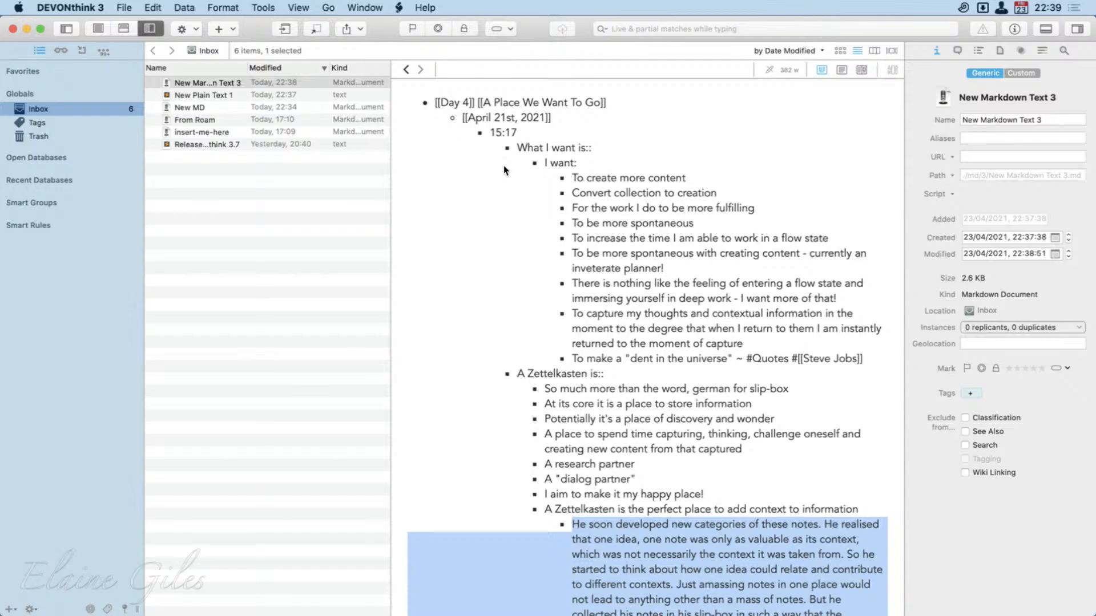
Create a new plain text document in the Inbox and paste the copied Roam outline into it.
{"action": "left_click", "coordinate": [189, 6]}
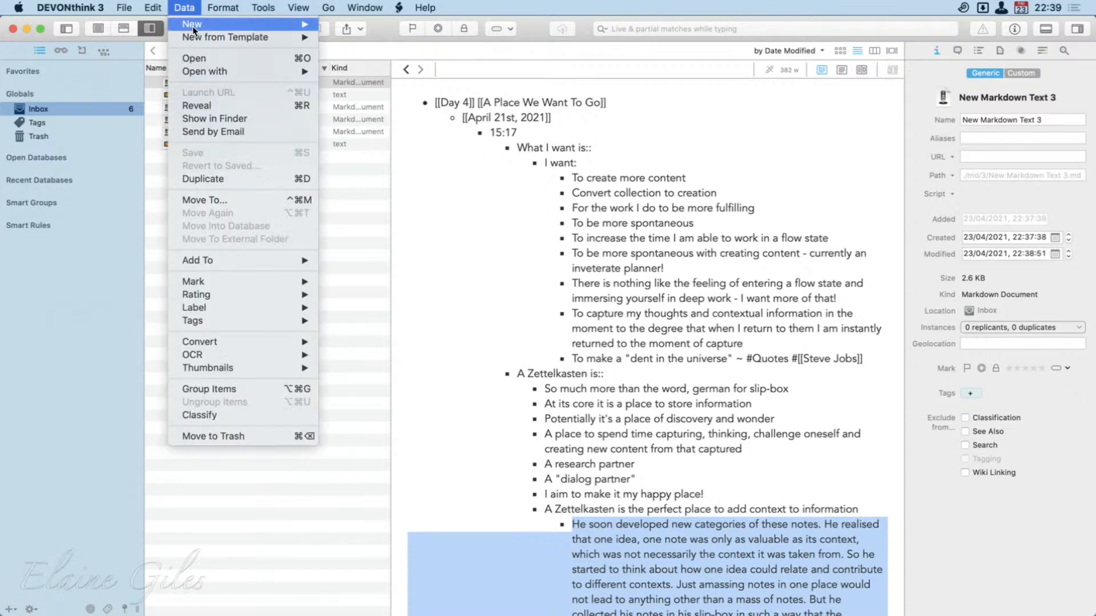
{"action": "mouse_move", "coordinate": [194, 24]}
{"action": "left_click", "coordinate": [348, 49]}
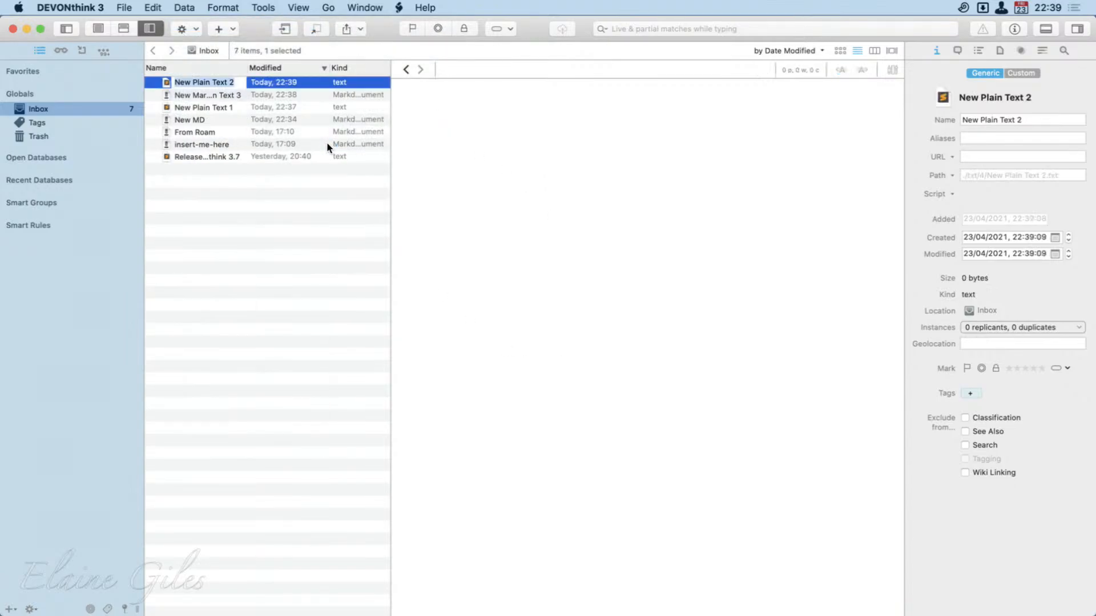
{"action": "left_click", "coordinate": [508, 154]}
{"action": "key", "text": "cmd+v"}
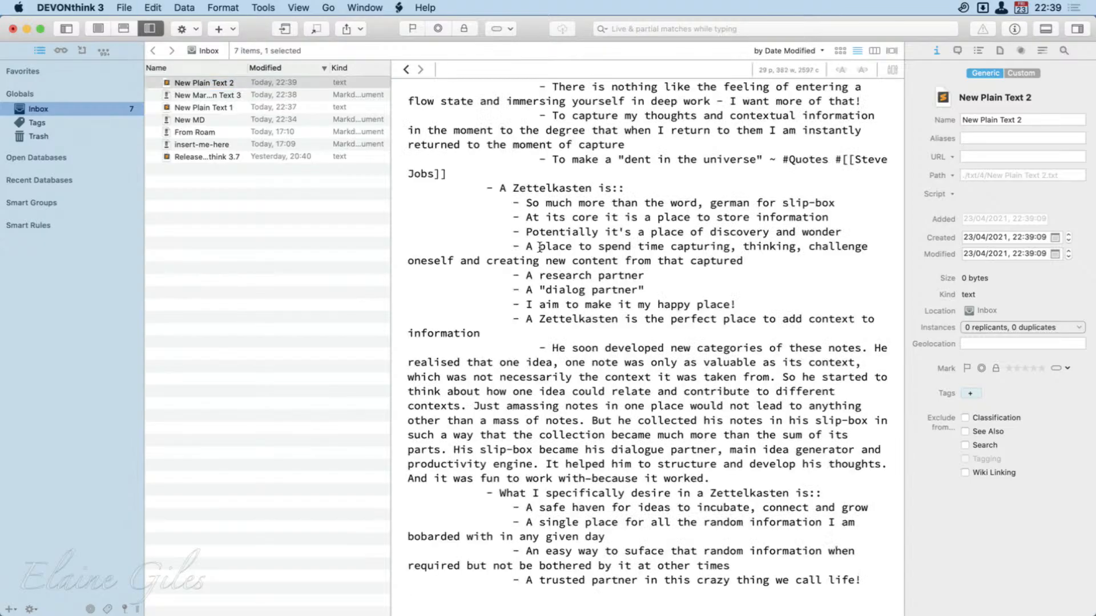
Examine the outline's layout in the plain text document, highlighting the "He soon developed new categories" paragraph.
{"action": "scroll", "coordinate": [671, 340], "scroll_direction": "up", "scroll_amount": 5}
{"action": "scroll", "coordinate": [671, 340], "scroll_direction": "down", "scroll_amount": 1}
{"action": "scroll", "coordinate": [671, 341], "scroll_direction": "down", "scroll_amount": 5}
{"action": "left_click_drag", "start_coordinate": [539, 346], "coordinate": [717, 482]}
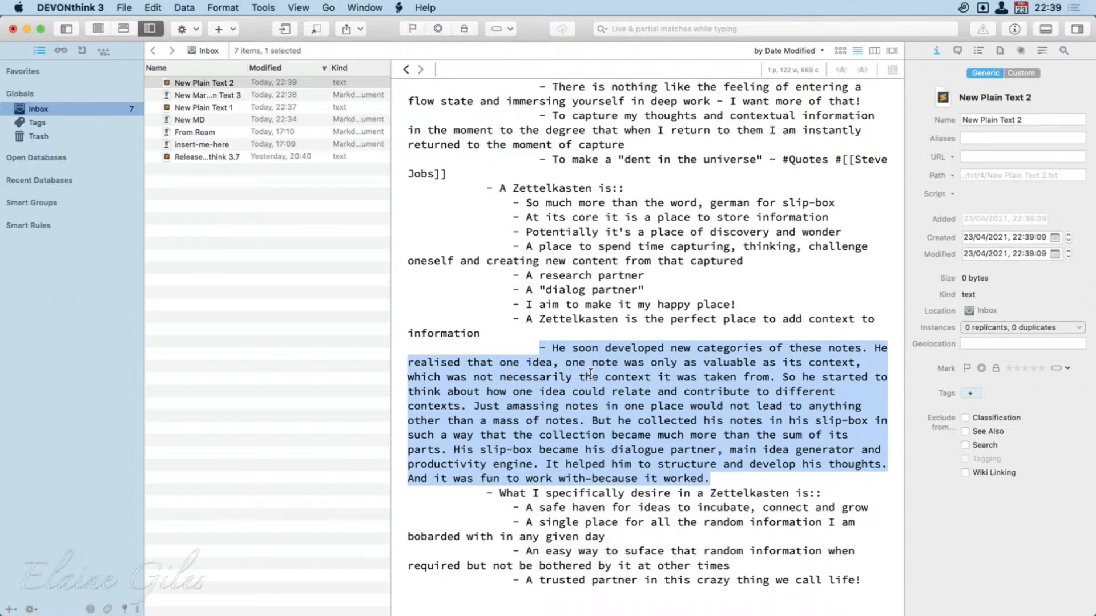
Examine the outline's indentation in the rendered New Markdown Text 3 document, highlighting the "A Zettelkasten is the perfect place" bullet and its nested paragraph.
{"action": "left_click", "coordinate": [227, 96]}
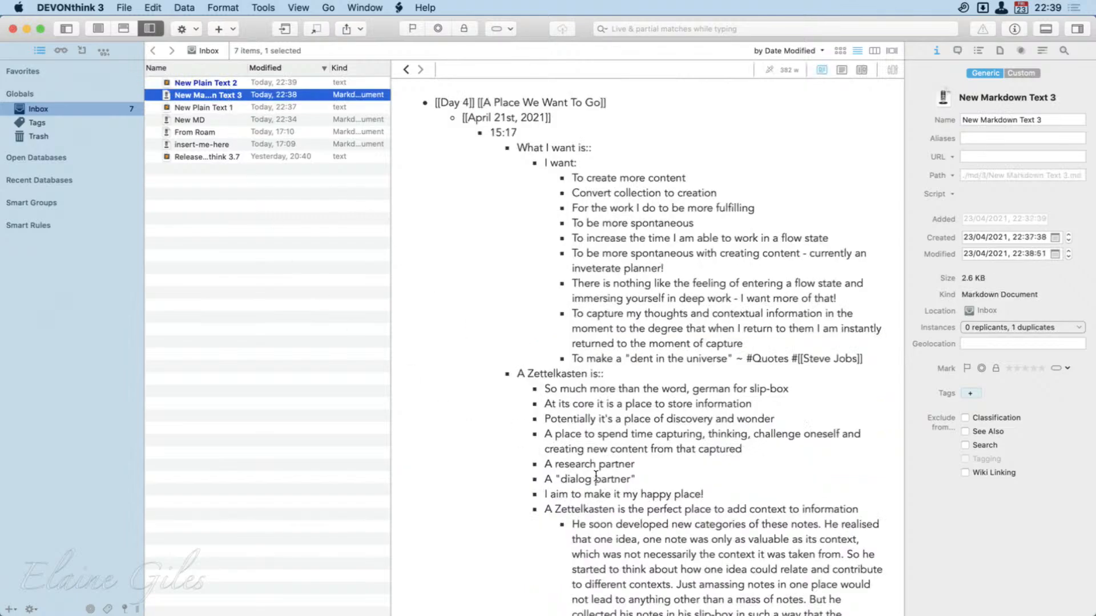
{"action": "scroll", "coordinate": [595, 476], "scroll_direction": "down", "scroll_amount": 8}
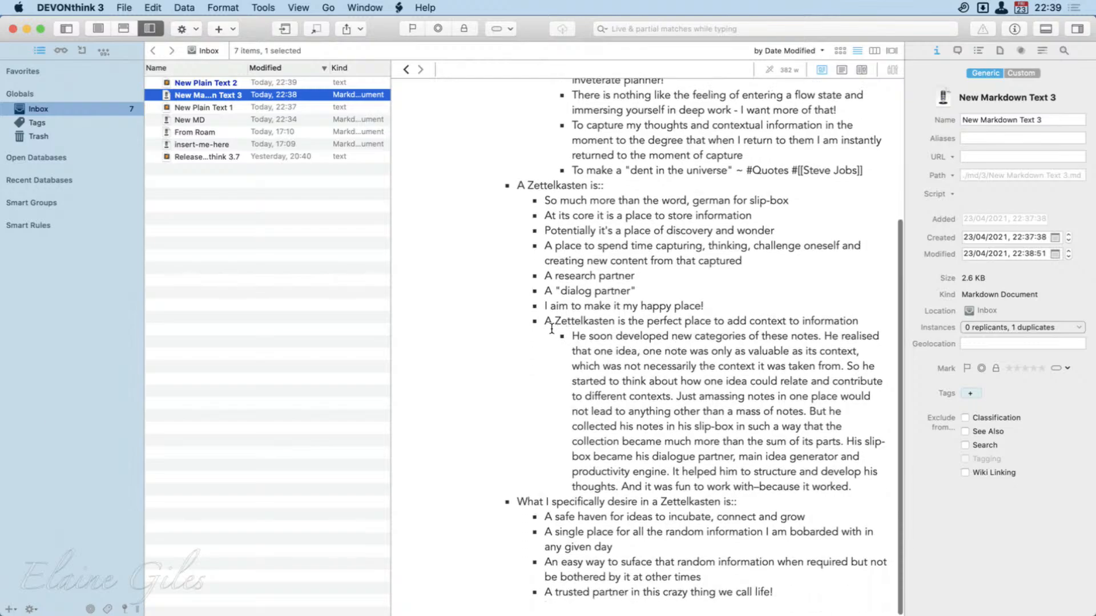
{"action": "left_click_drag", "start_coordinate": [546, 326], "coordinate": [866, 324]}
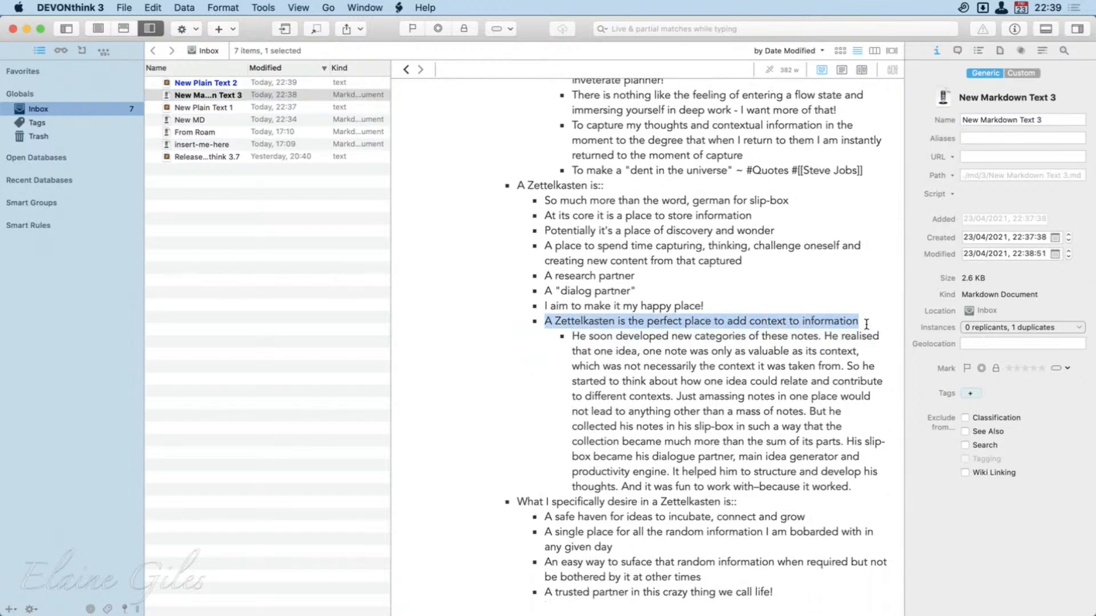
{"action": "left_click", "coordinate": [858, 484]}
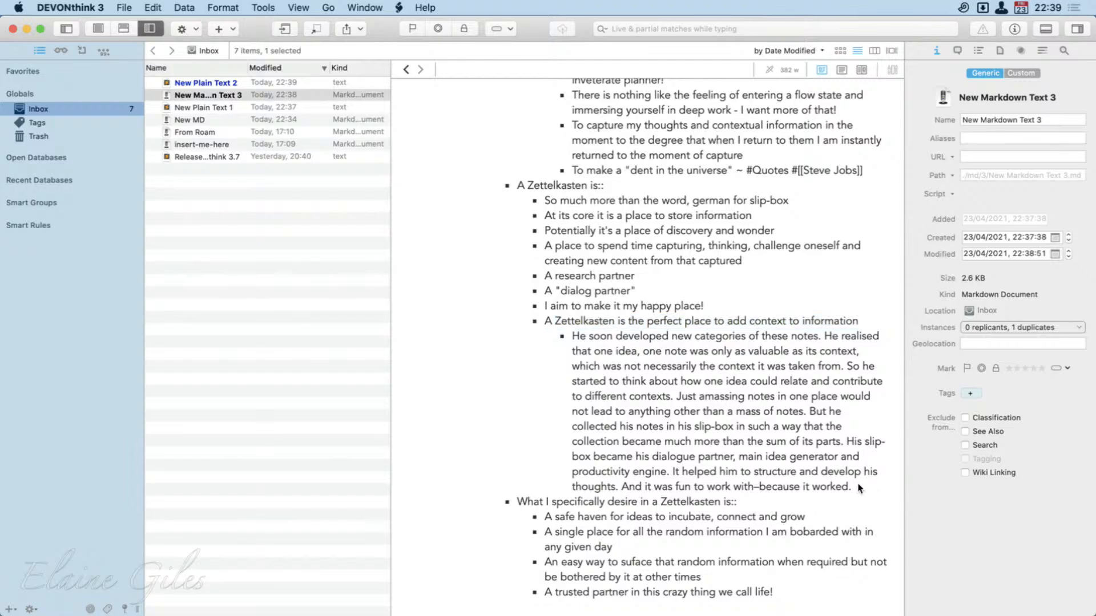
{"action": "left_click_drag", "start_coordinate": [858, 486], "coordinate": [573, 351]}
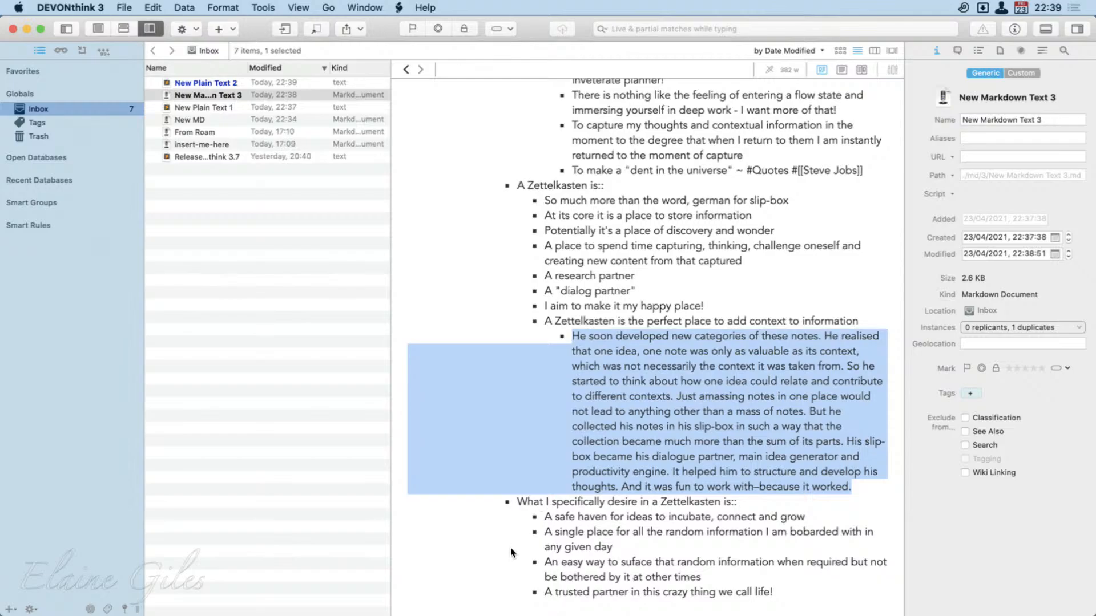
{"action": "scroll", "coordinate": [511, 552], "scroll_direction": "up", "scroll_amount": 5}
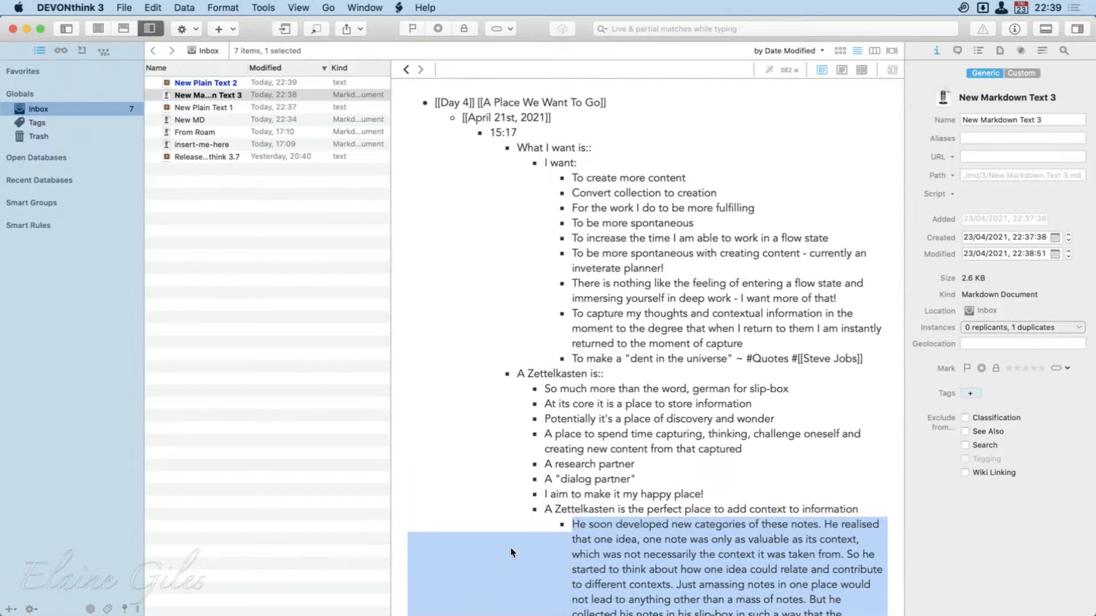
Switch to Ulysses and copy the entire text of the open Inbox sheet with the Craft 1.5 Updates link as Markdown.
{"action": "key", "text": "super+space"}
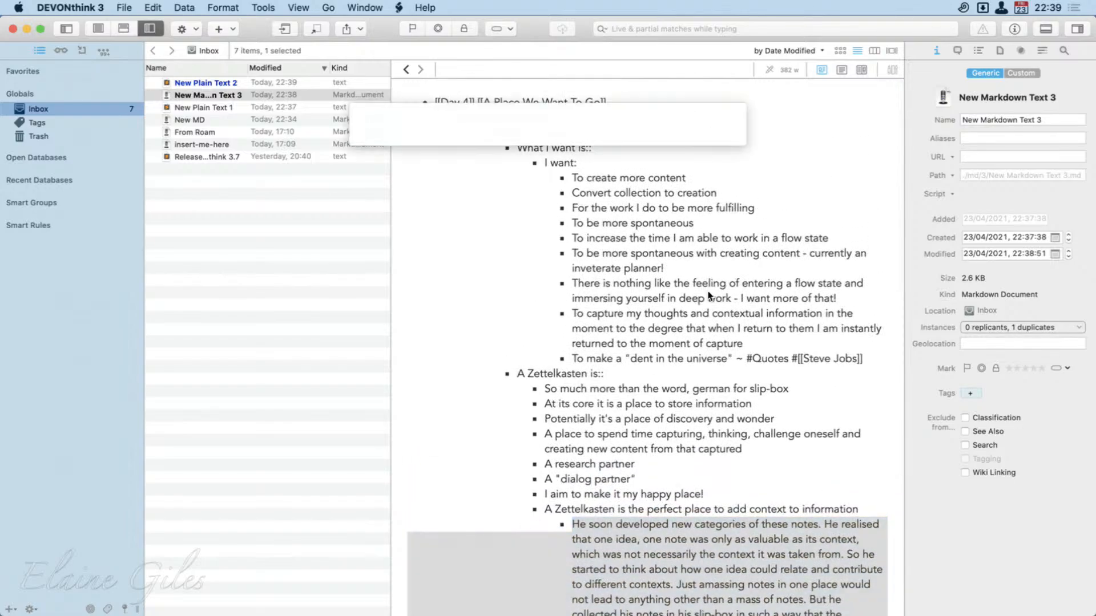
{"action": "type", "text": "ulys"}
{"action": "key", "text": "Return"}
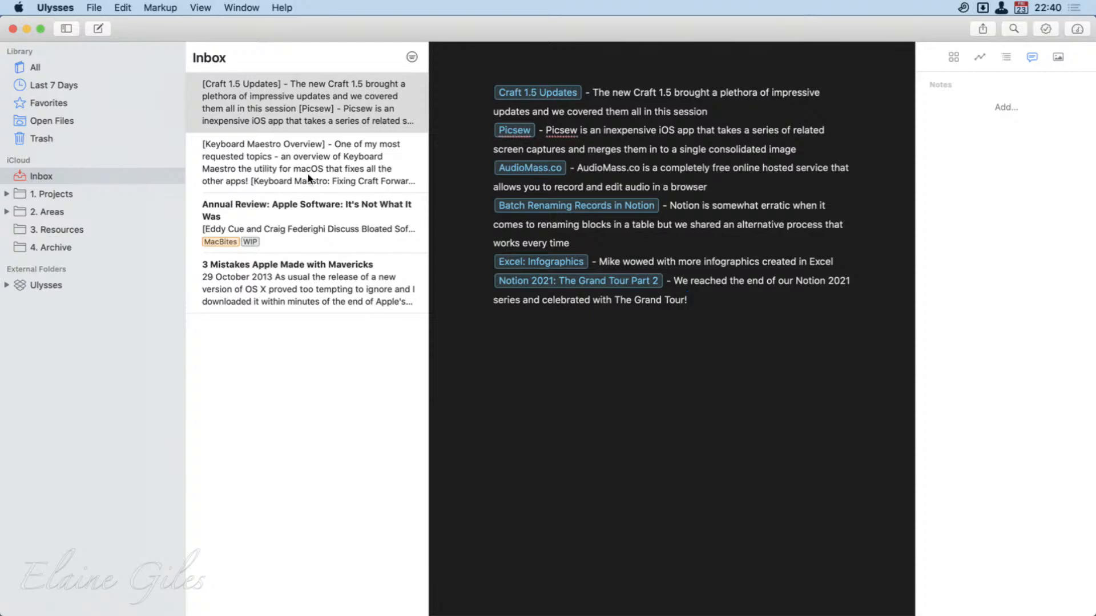
{"action": "left_click_drag", "start_coordinate": [752, 338], "coordinate": [466, 70]}
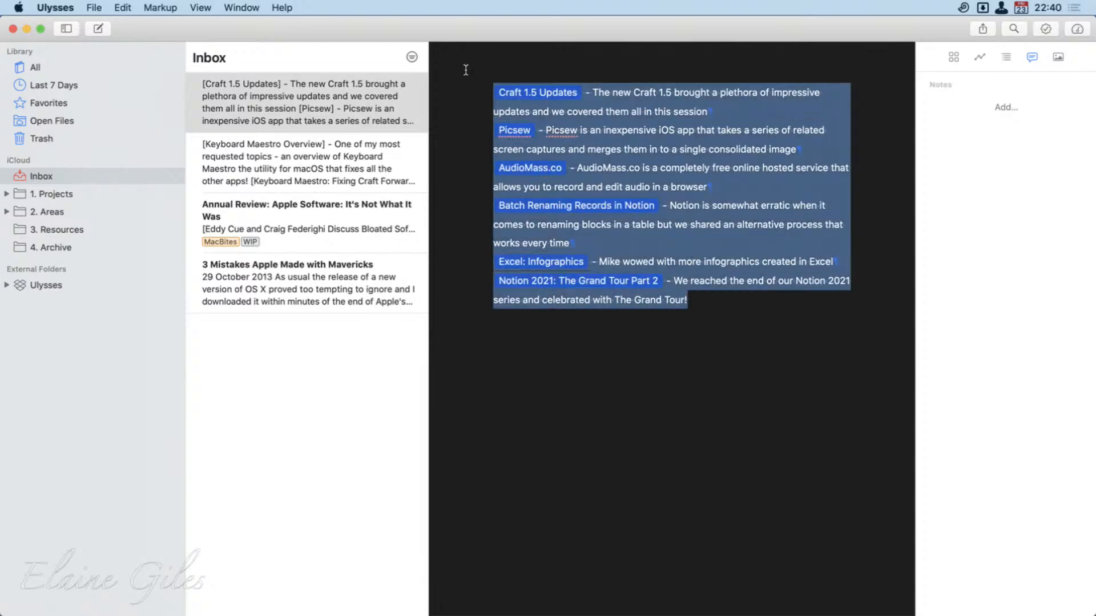
{"action": "left_click_drag", "start_coordinate": [359, 30], "coordinate": [547, 17]}
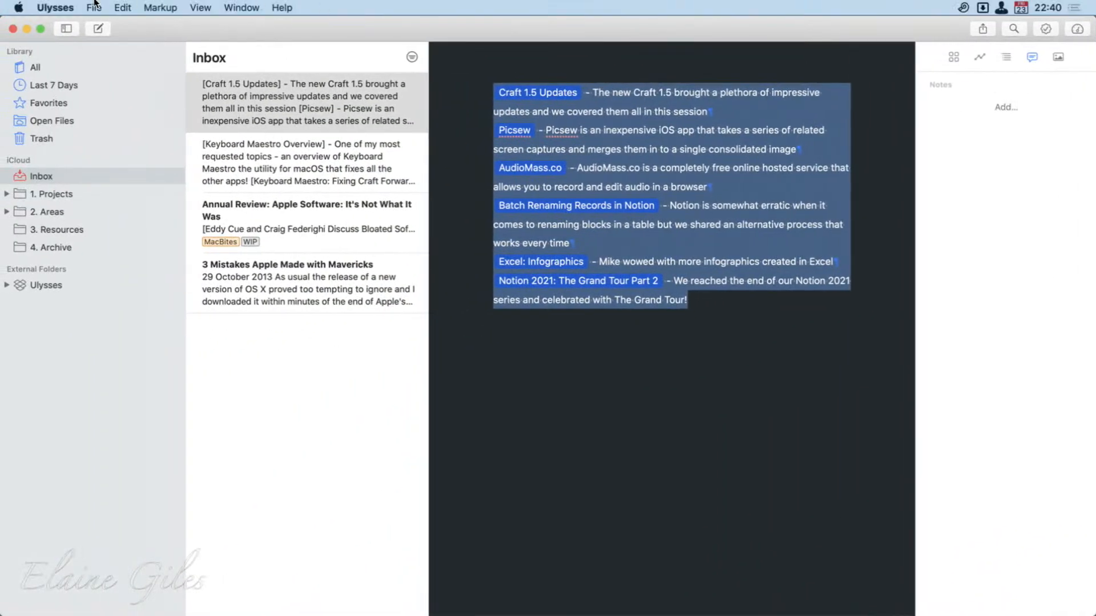
{"action": "left_click", "coordinate": [123, 8]}
{"action": "mouse_move", "coordinate": [169, 131]}
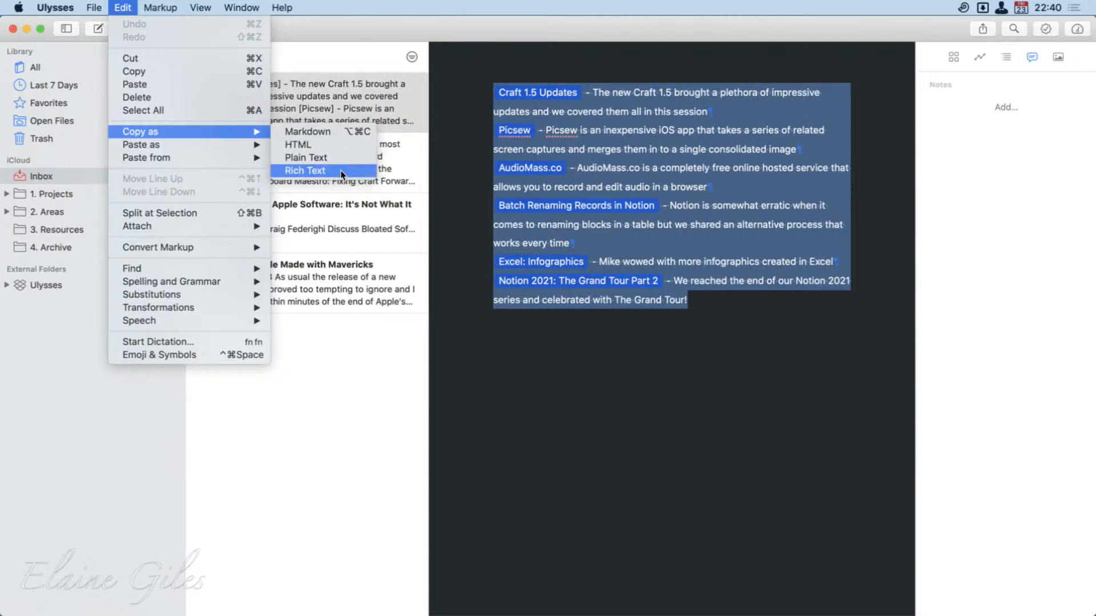
{"action": "left_click", "coordinate": [338, 133]}
{"action": "left_click", "coordinate": [673, 385]}
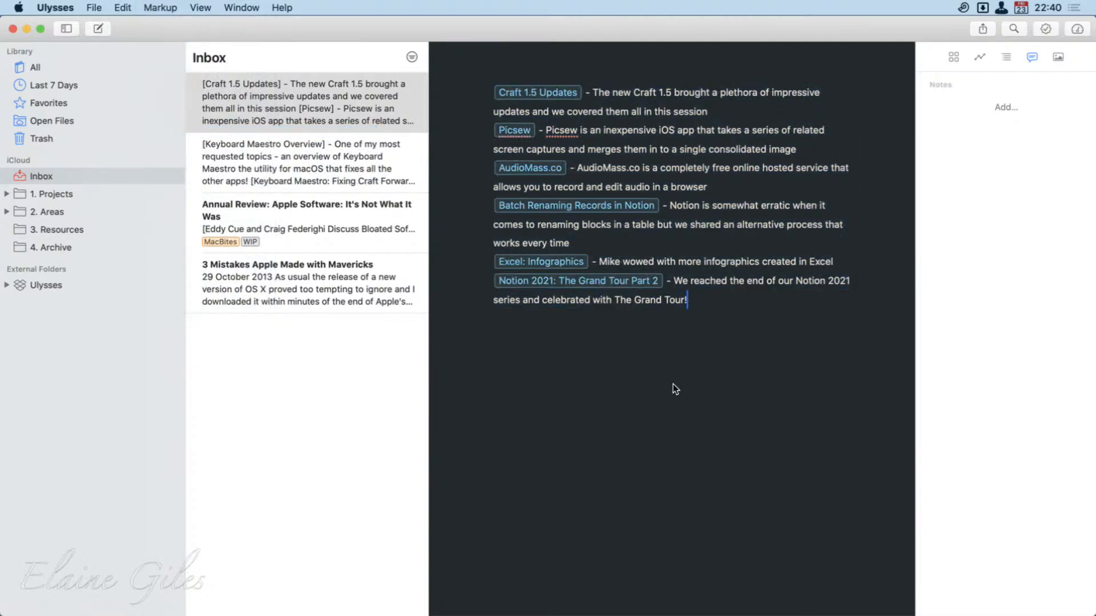
Inspect the URLs behind the Craft 1.5 Updates, Excel: Infographics and Notion 2021: The Grand Tour Part 2 links.
{"action": "left_click", "coordinate": [534, 94]}
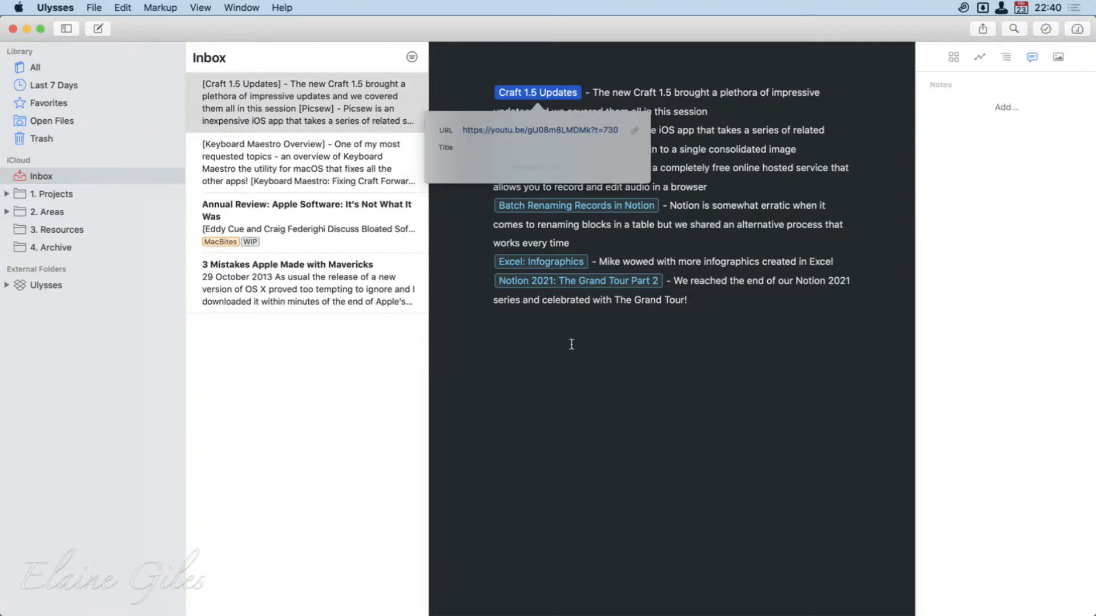
{"action": "left_click", "coordinate": [603, 397]}
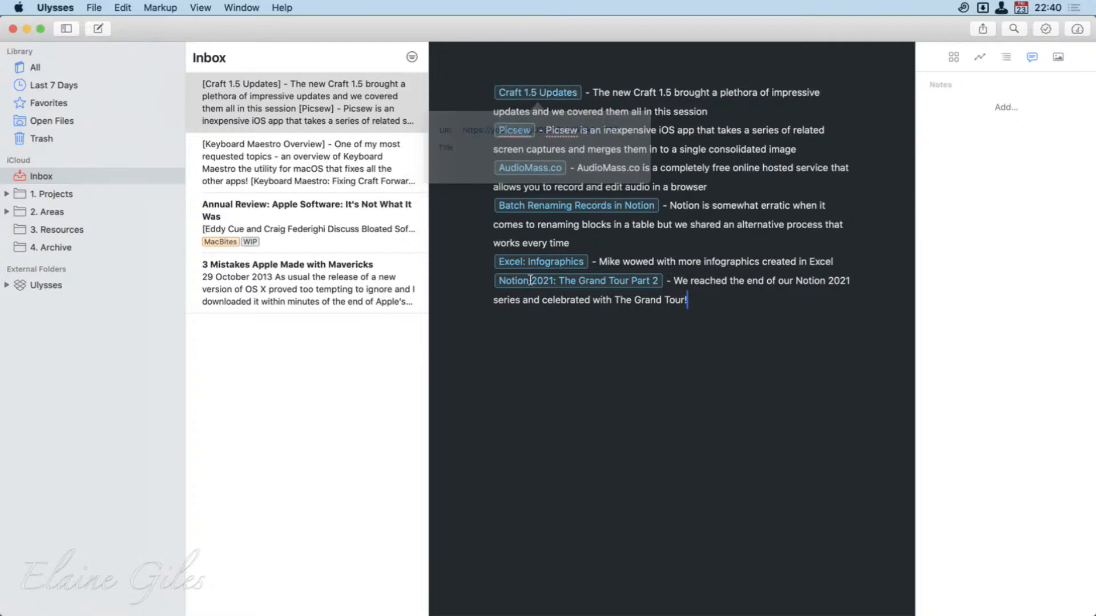
{"action": "left_click", "coordinate": [539, 260]}
{"action": "left_click", "coordinate": [711, 382]}
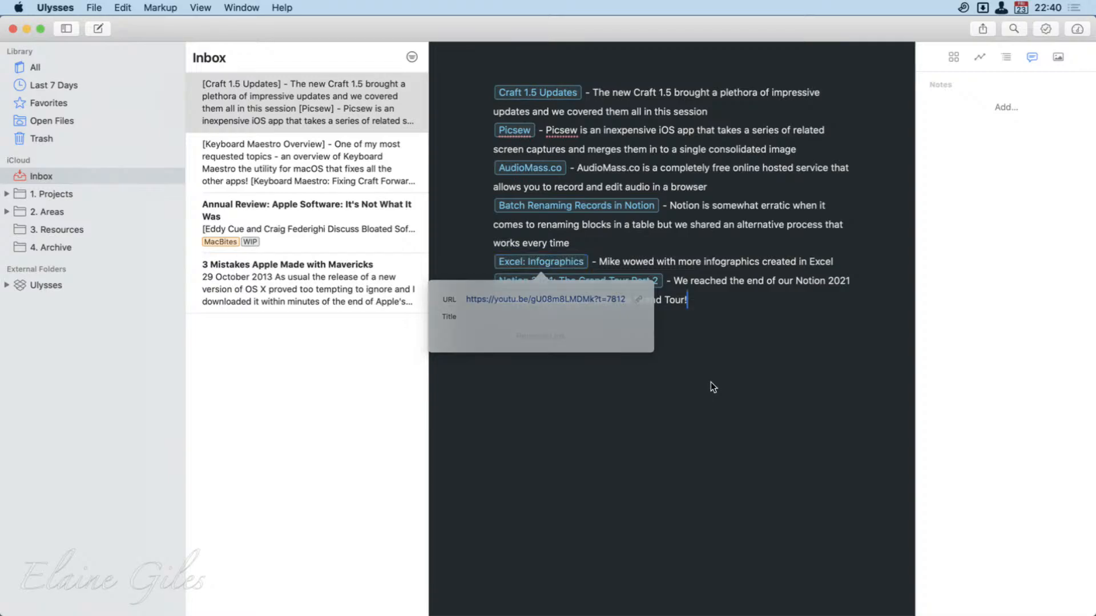
{"action": "left_click", "coordinate": [557, 283]}
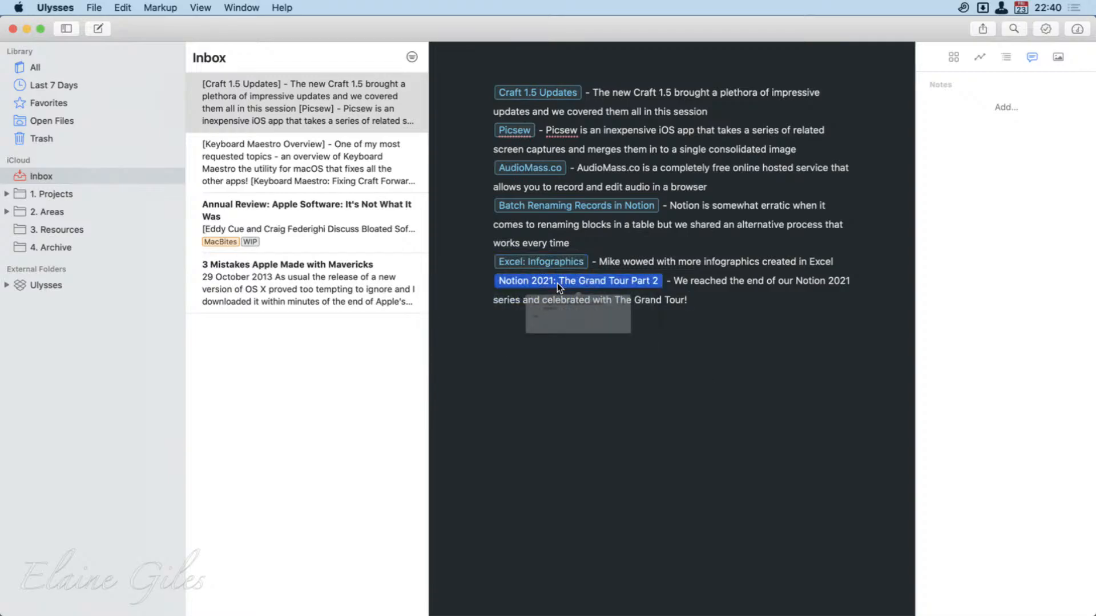
{"action": "left_click", "coordinate": [621, 408]}
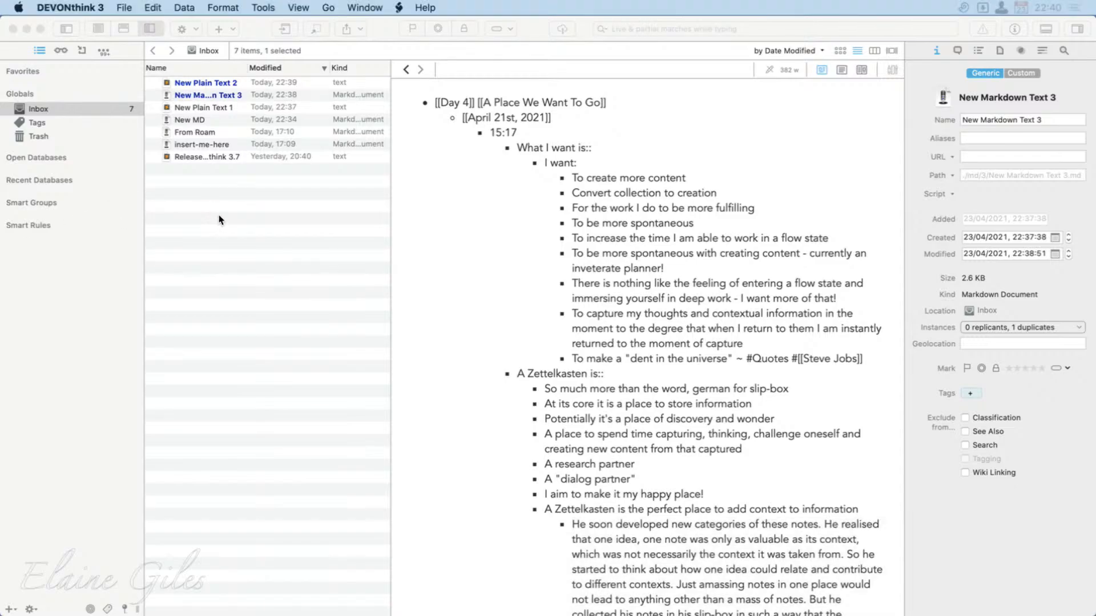
Switch back to DEVONthink, create a new Markdown document in the Inbox and paste the text copied from Ulysses into it.
{"action": "left_click", "coordinate": [220, 219]}
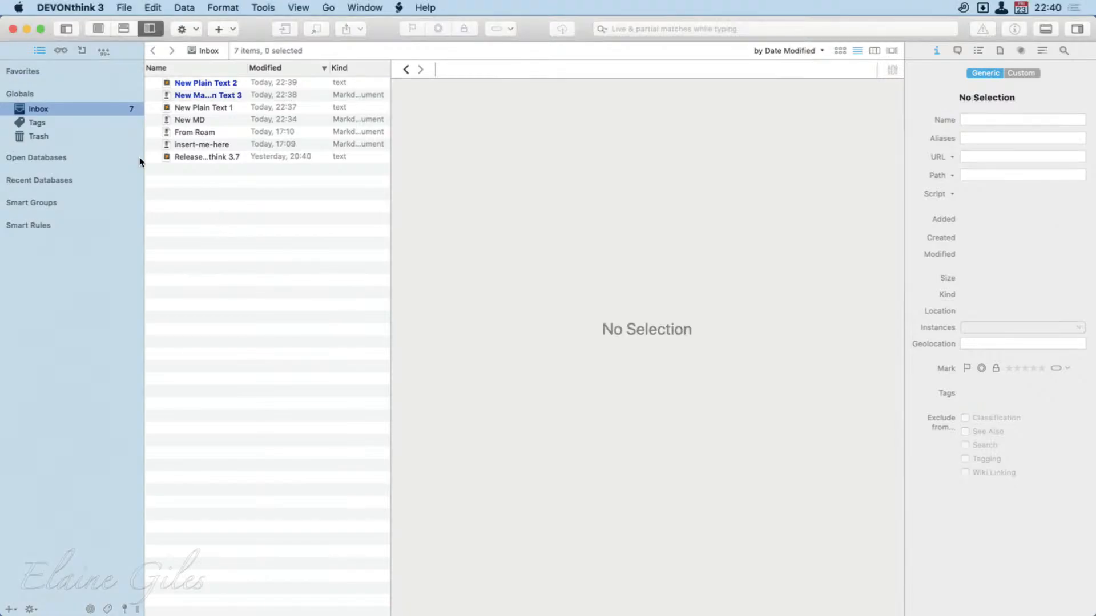
{"action": "left_click", "coordinate": [183, 7]}
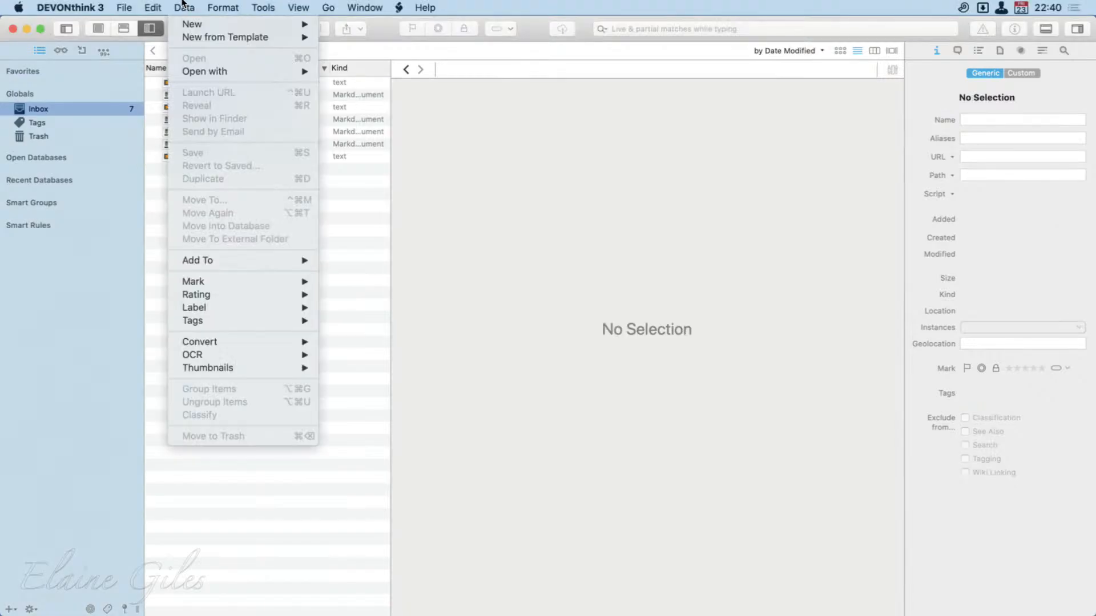
{"action": "mouse_move", "coordinate": [194, 24]}
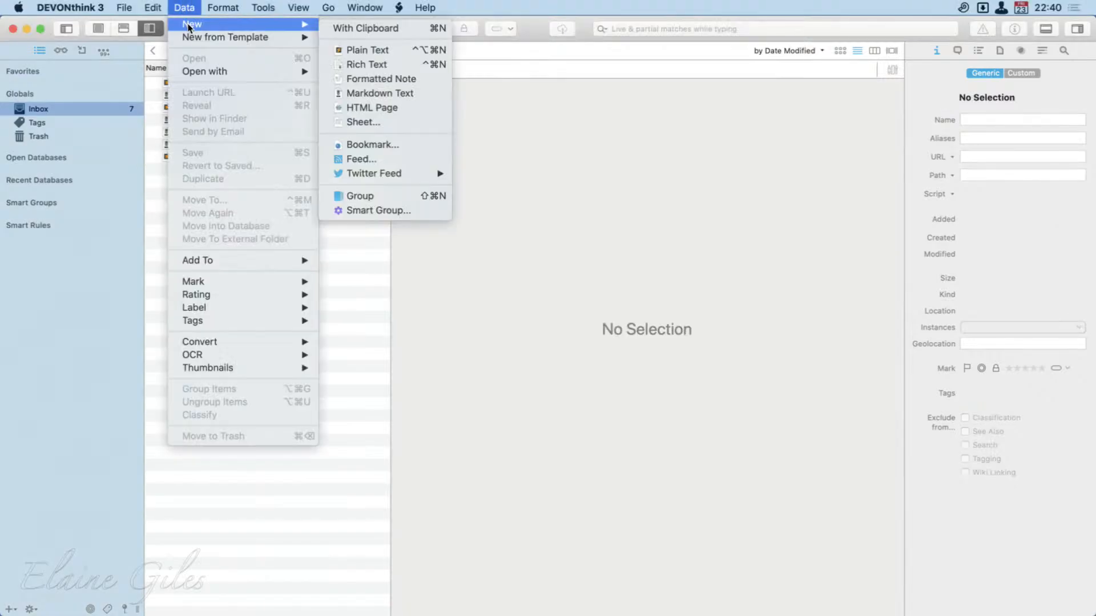
{"action": "left_click", "coordinate": [382, 94]}
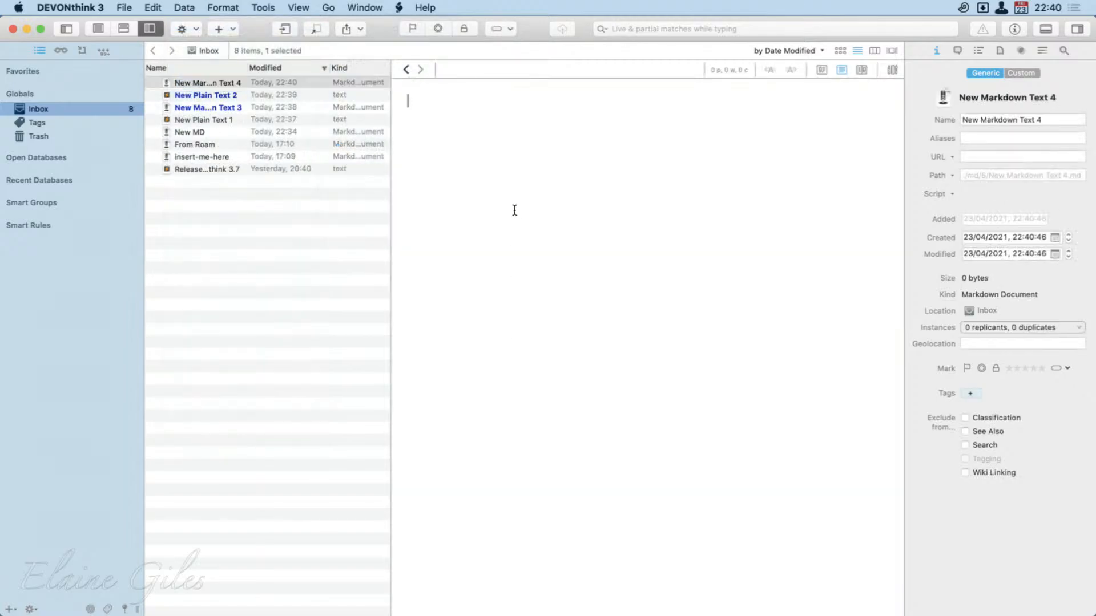
{"action": "type", "text": "[Craft 1.5 Updates](https://youtu.be/gU08m8LMDMk?t=730) - The new Craft 1.5 brought a plethora of impressive updates and we covered them all in this session [Picsew](https://youtu.be/gU08m8LMDMk?t=2769) - Picsew is an inexpensive iOS app that takes a series of related screen captures and merges them in to a single consolidated image [AudioMass.co](https://youtu.be/gU08m8LMDMk?t=4101) - AudioMass.co is a completely free online hosted service that allows you to record and edit audio in a browser [Batch Renaming Records in Notion](https://youtu.be/gU08m8LMDMk?t=6330) - Notion is somewhat erratic when it comes to renaming blocks in a table but we shared an alternative process that works every time [Excel: Infographics](https://youtu.be/gU08m8LMDMk?t=7812) - Mike wowed with more infographics created in Excel [Notion 2021: The Grand Tour Part 2](https://youtu.be/gU08m8LMDMk?t=9470) - We reached the end of our Notion 2021 series and celebrated with The Grand Tour!"}
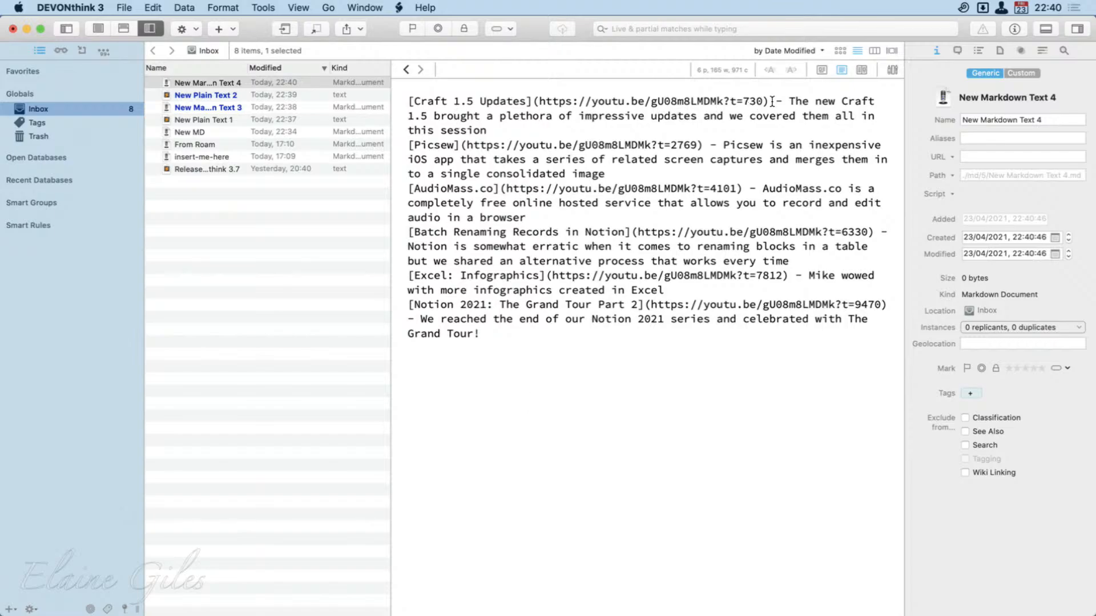
Compare the Craft 1.5 Updates link's Markdown source with the document's rendered preview, and quit DEVONthink.
{"action": "left_click_drag", "start_coordinate": [771, 107], "coordinate": [400, 107]}
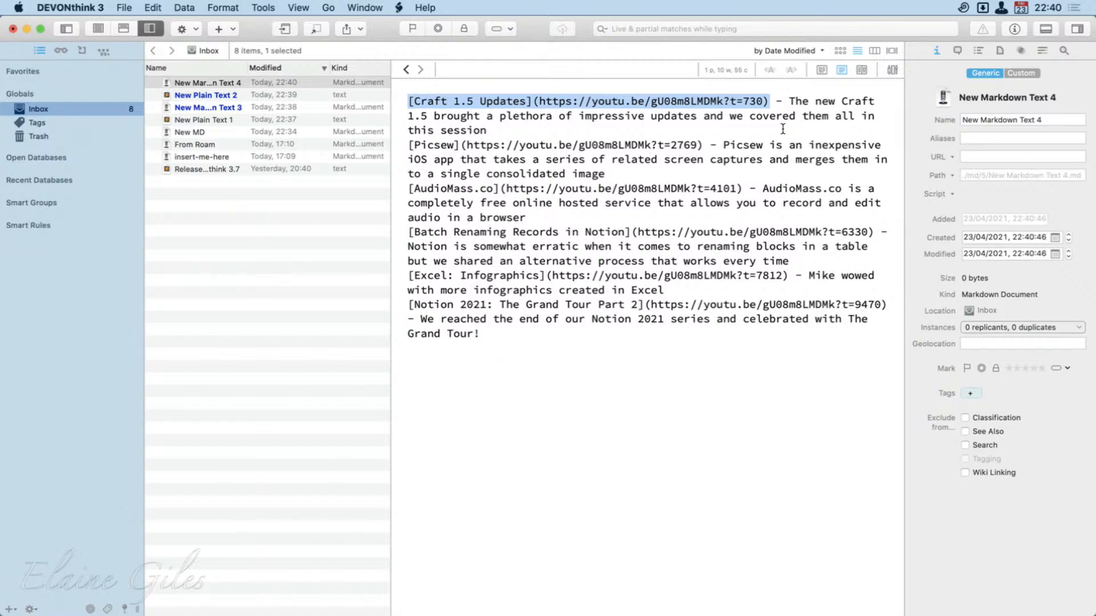
{"action": "left_click", "coordinate": [820, 70]}
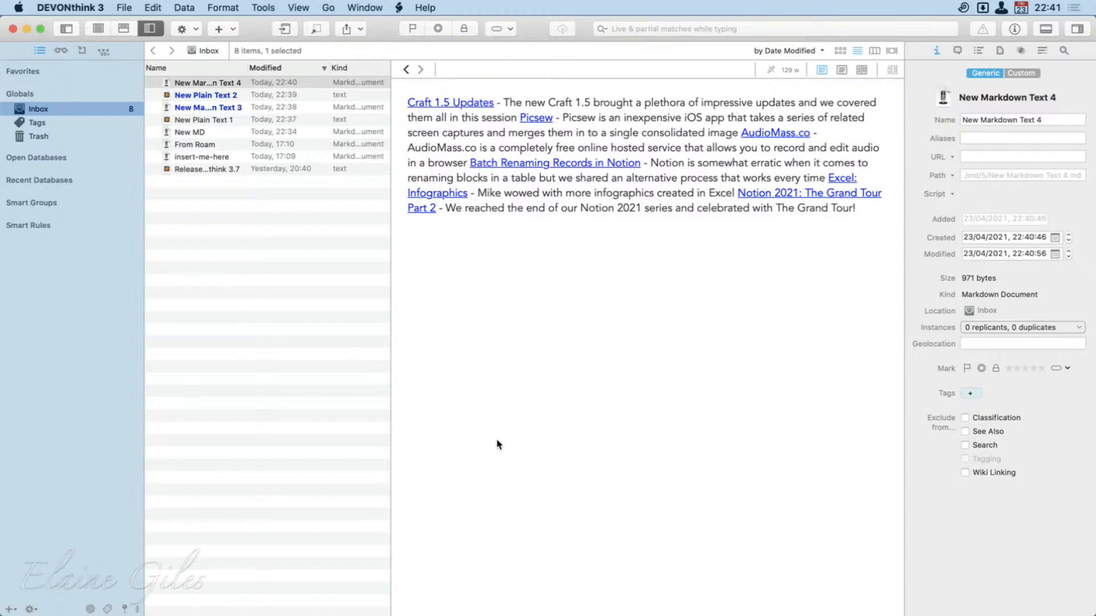
{"action": "key", "text": "super+q"}
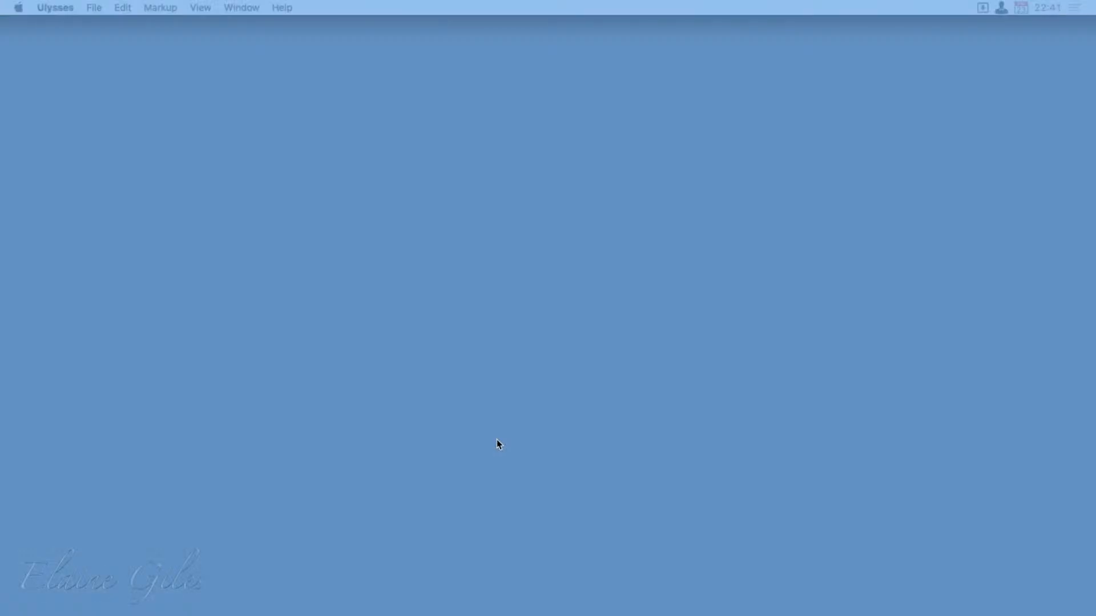
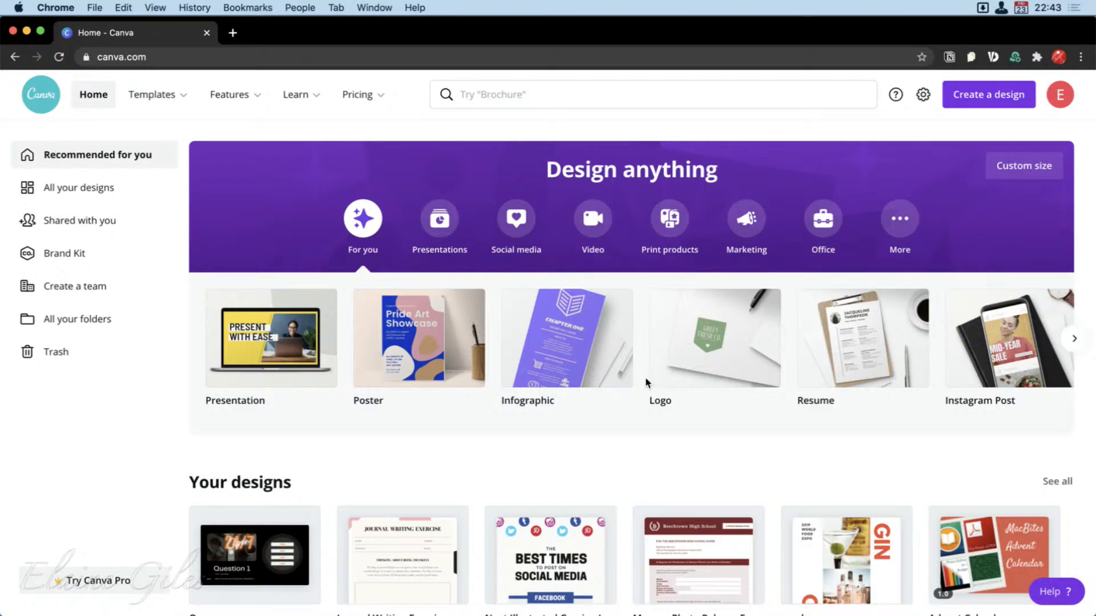
Switch to Canva in Chrome, open the Advent Calendar design, select its lower-right grid image, and close the design.
{"action": "scroll", "coordinate": [645, 375], "scroll_direction": "down", "scroll_amount": 2}
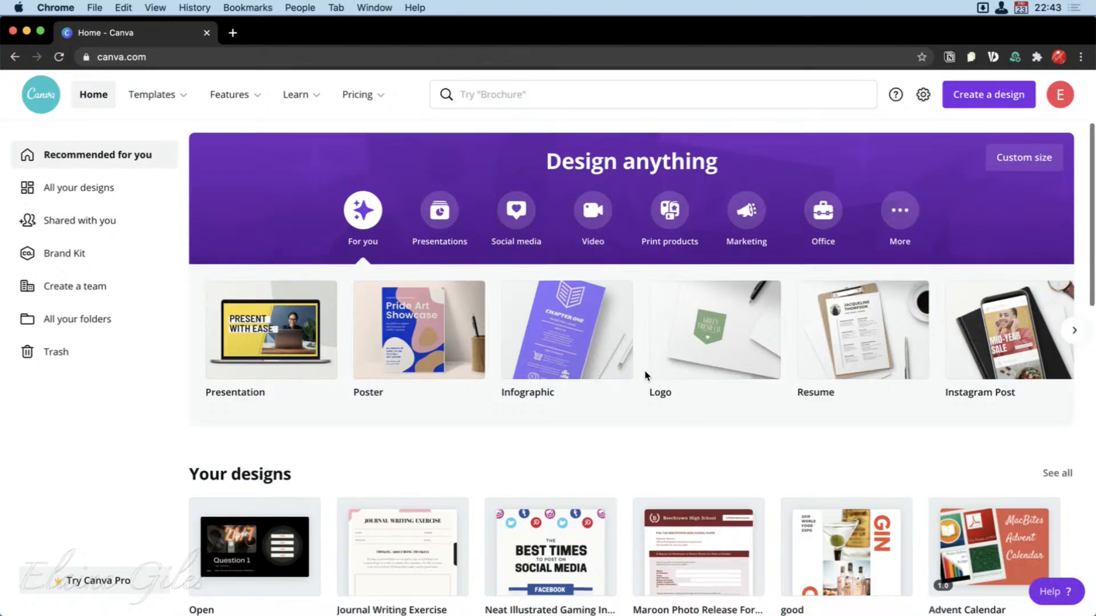
{"action": "scroll", "coordinate": [645, 375], "scroll_direction": "up", "scroll_amount": 1}
{"action": "scroll", "coordinate": [644, 375], "scroll_direction": "down", "scroll_amount": 2}
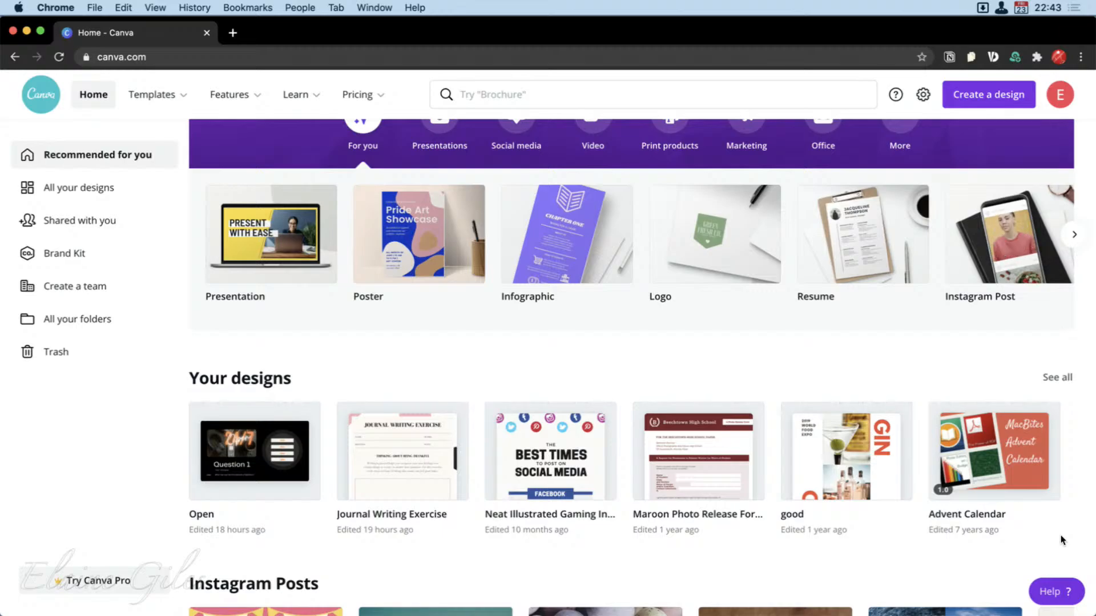
{"action": "left_click", "coordinate": [1043, 418]}
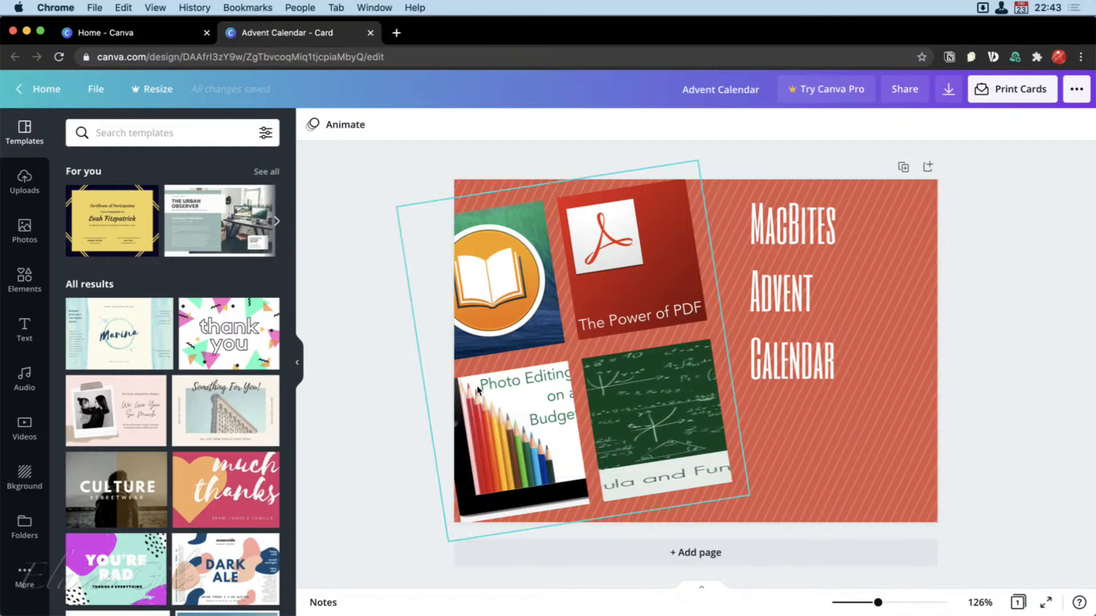
{"action": "left_click", "coordinate": [649, 400]}
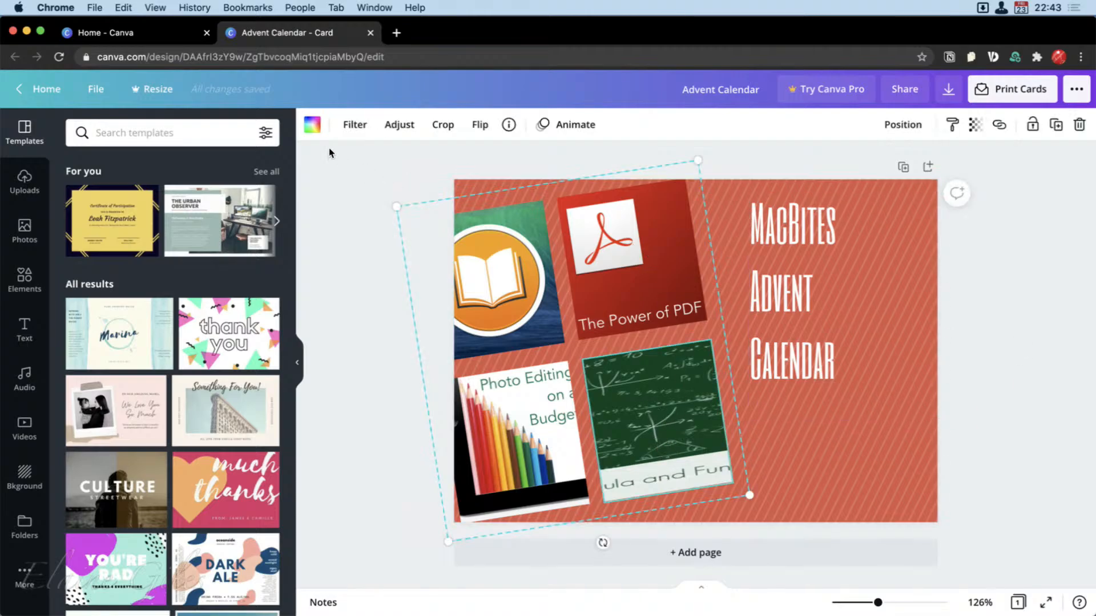
{"action": "left_click", "coordinate": [371, 32]}
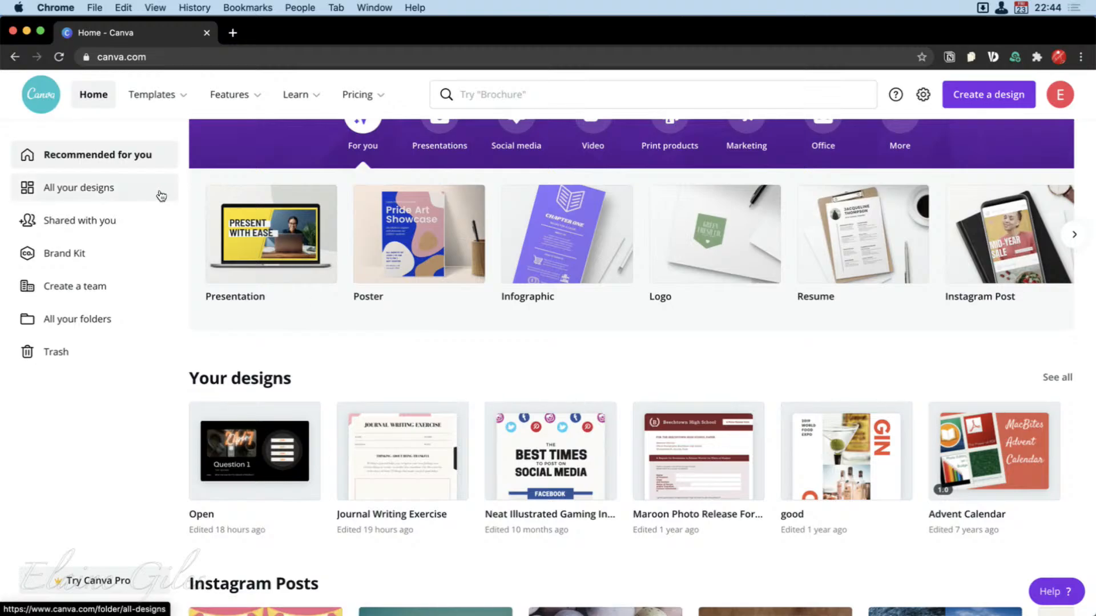
Open the poster named good, return to the Canva home page and review the recent designs there.
{"action": "scroll", "coordinate": [190, 200], "scroll_direction": "up", "scroll_amount": 3}
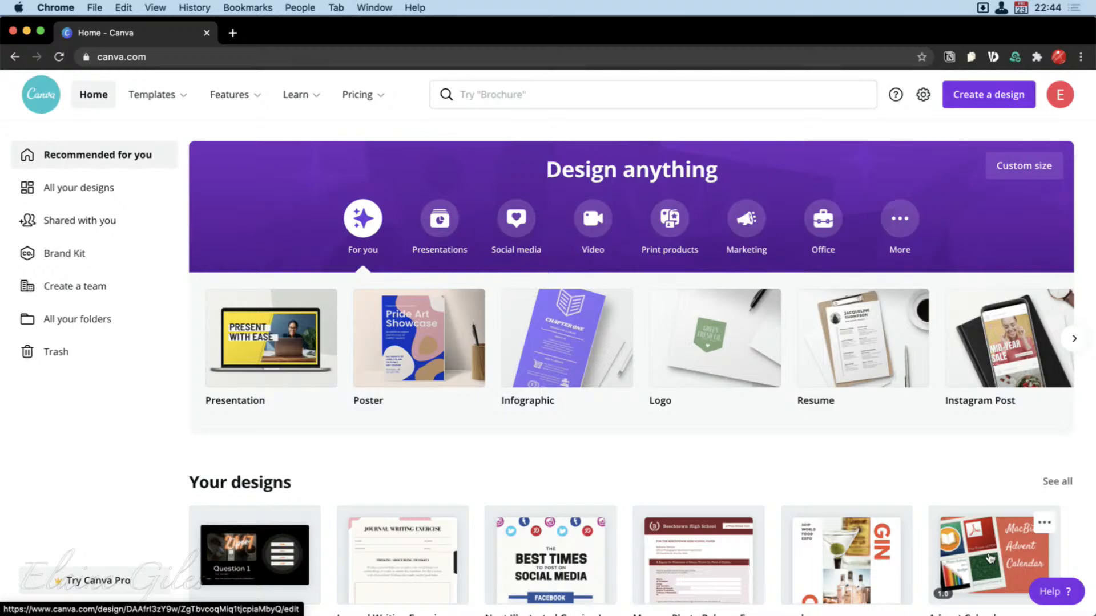
{"action": "scroll", "coordinate": [988, 557], "scroll_direction": "down", "scroll_amount": 1}
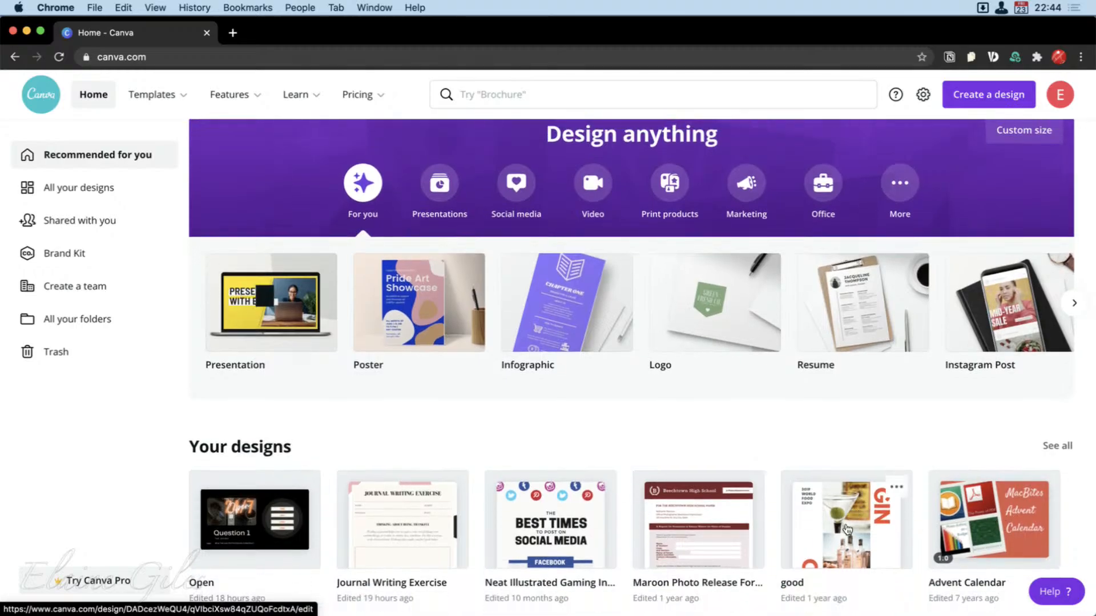
{"action": "left_click", "coordinate": [848, 527]}
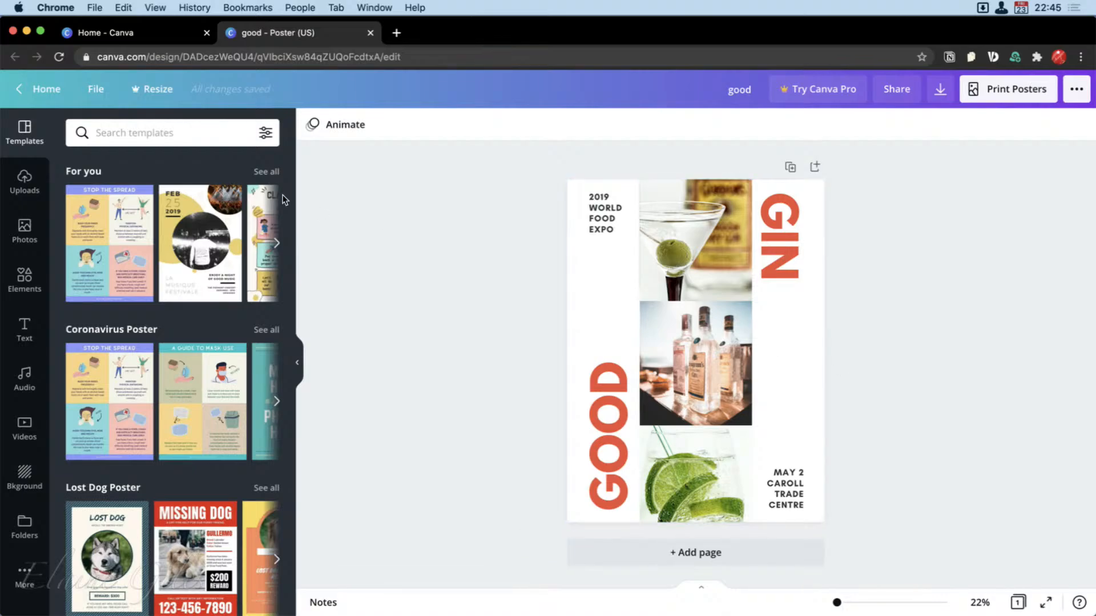
{"action": "left_click", "coordinate": [40, 89]}
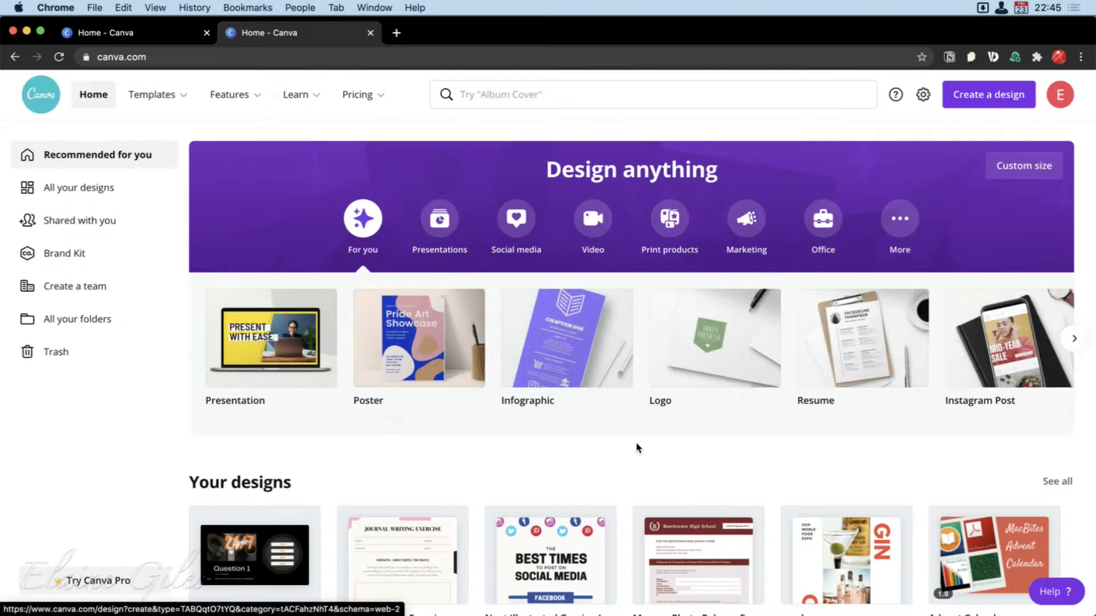
{"action": "scroll", "coordinate": [638, 448], "scroll_direction": "down", "scroll_amount": 3}
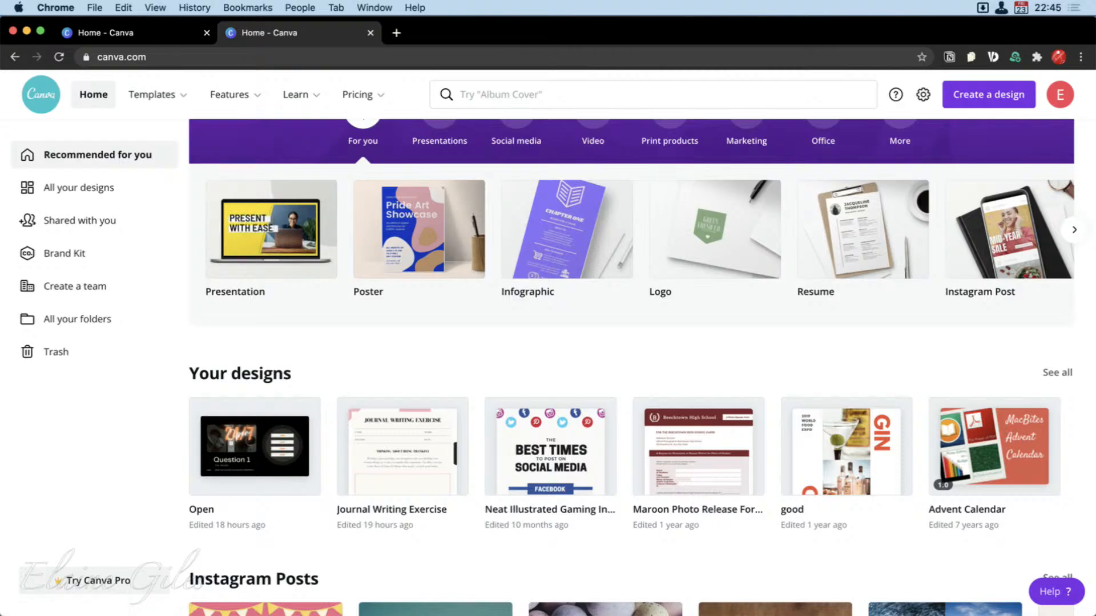
{"action": "mouse_move", "coordinate": [171, 348]}
{"action": "left_mouse_down"}
{"action": "mouse_move", "coordinate": [645, 511]}
{"action": "mouse_move", "coordinate": [1082, 552]}
{"action": "left_mouse_up"}
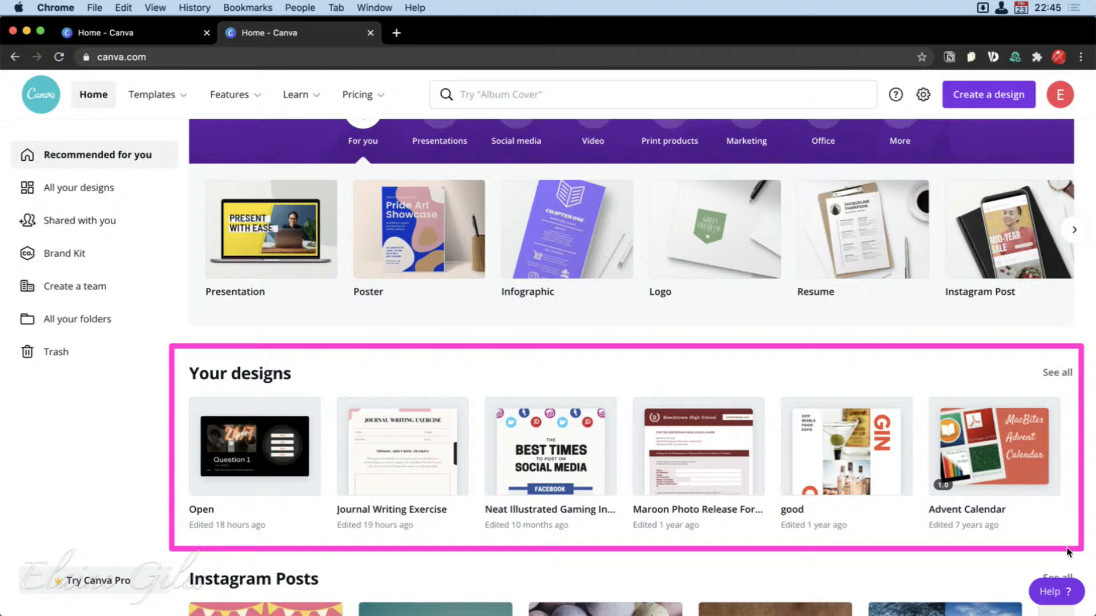
{"action": "scroll", "coordinate": [813, 447], "scroll_direction": "up", "scroll_amount": 3}
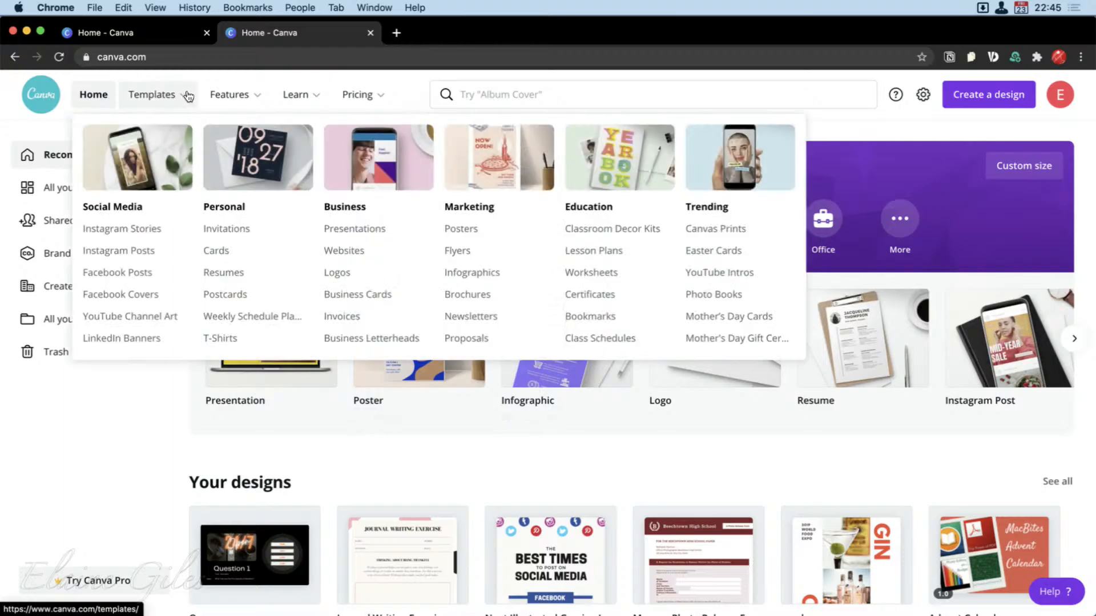
Review Canva's template categories, features, learning resources and pricing plans from the home page.
{"action": "mouse_move", "coordinate": [173, 96]}
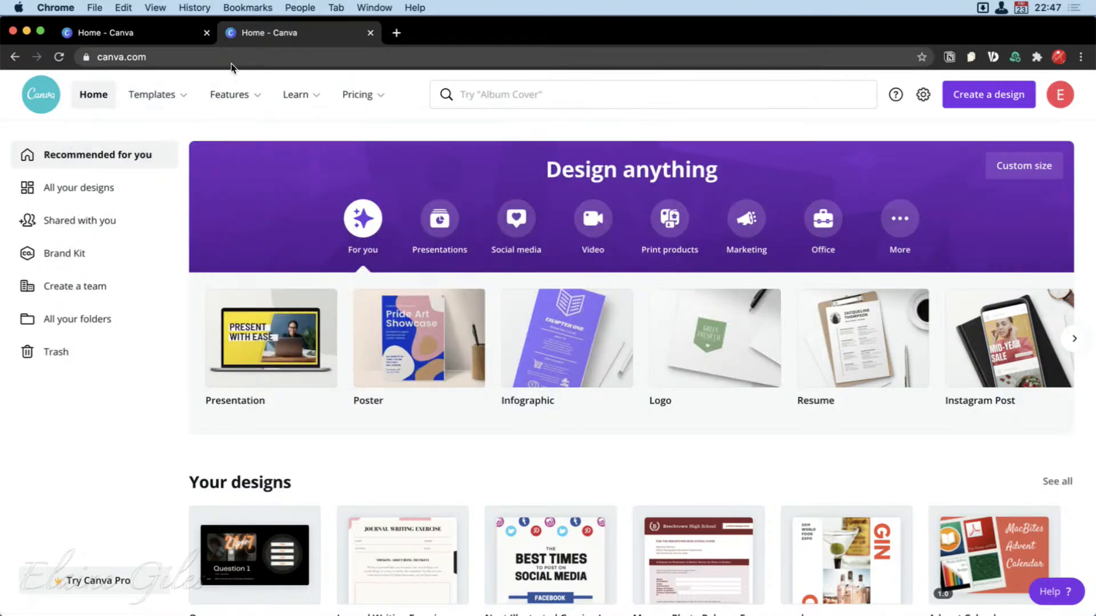
{"action": "mouse_move", "coordinate": [240, 107]}
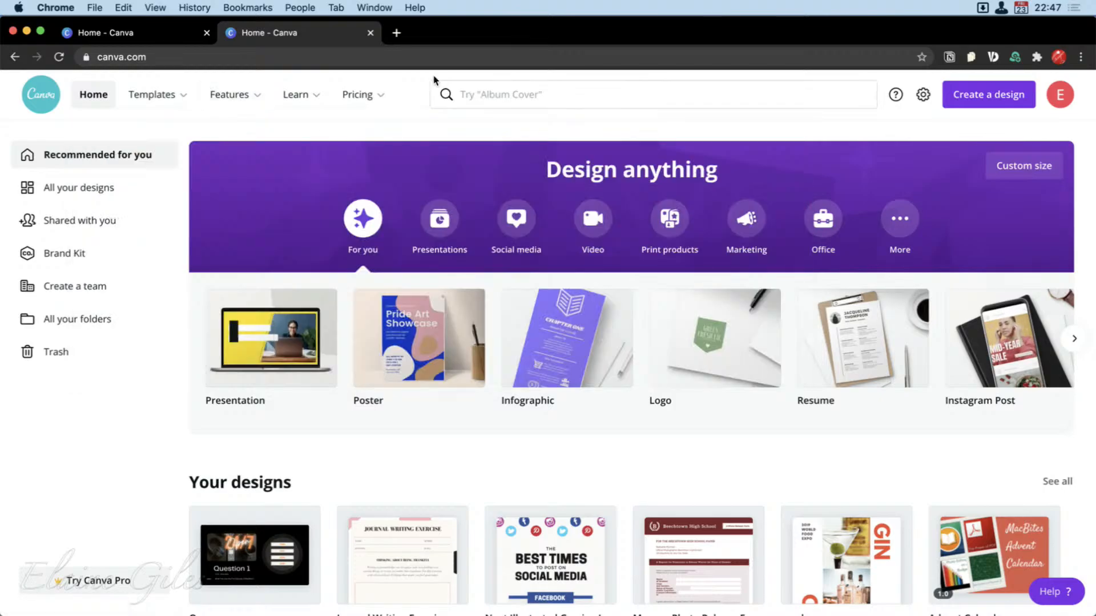
{"action": "mouse_move", "coordinate": [301, 98]}
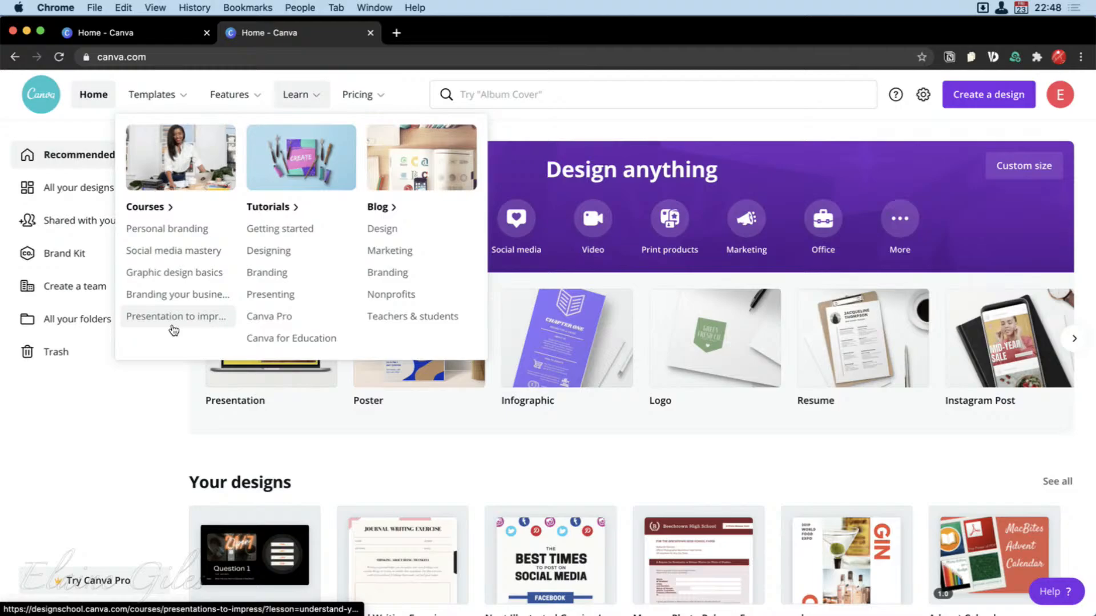
{"action": "mouse_move", "coordinate": [382, 98]}
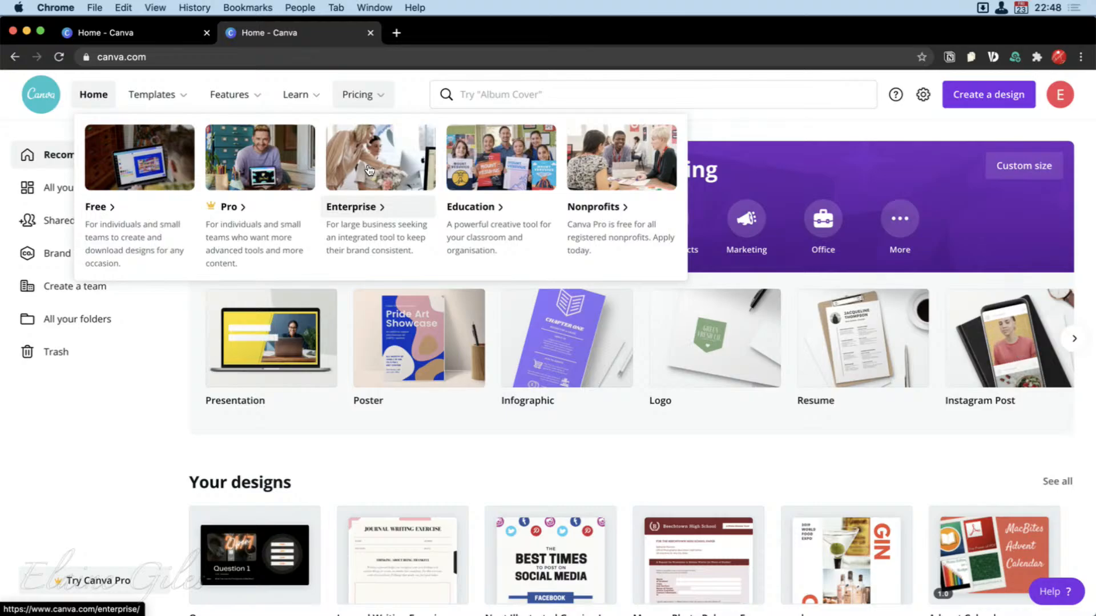
Open the Canva Pro plan page and compare what the Free and Pro plans include.
{"action": "left_click", "coordinate": [251, 168]}
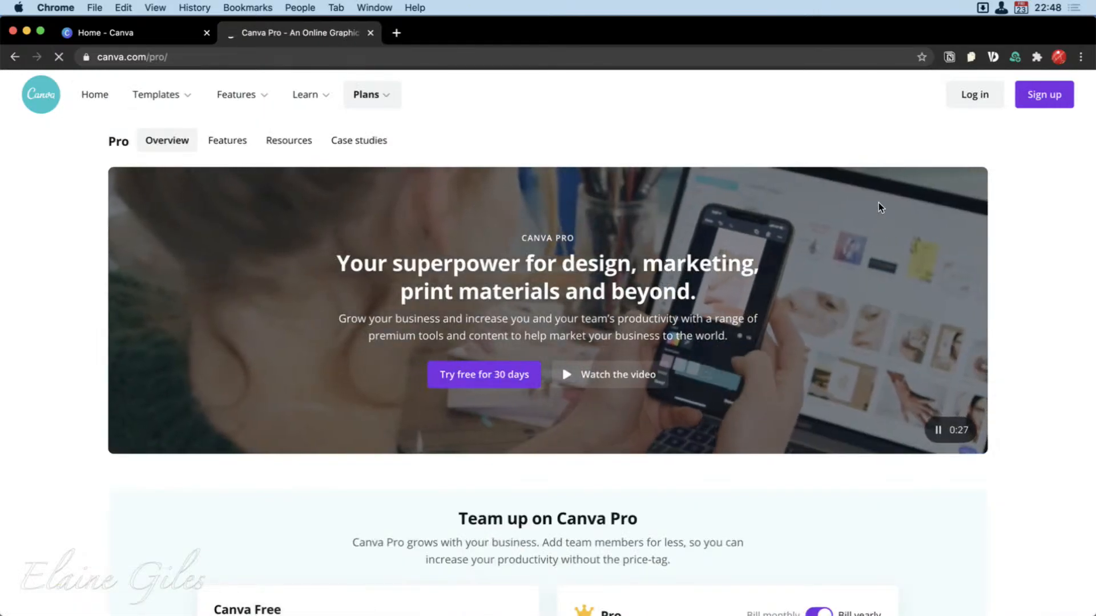
{"action": "scroll", "coordinate": [867, 245], "scroll_direction": "down", "scroll_amount": 3}
{"action": "scroll", "coordinate": [868, 251], "scroll_direction": "down", "scroll_amount": 10}
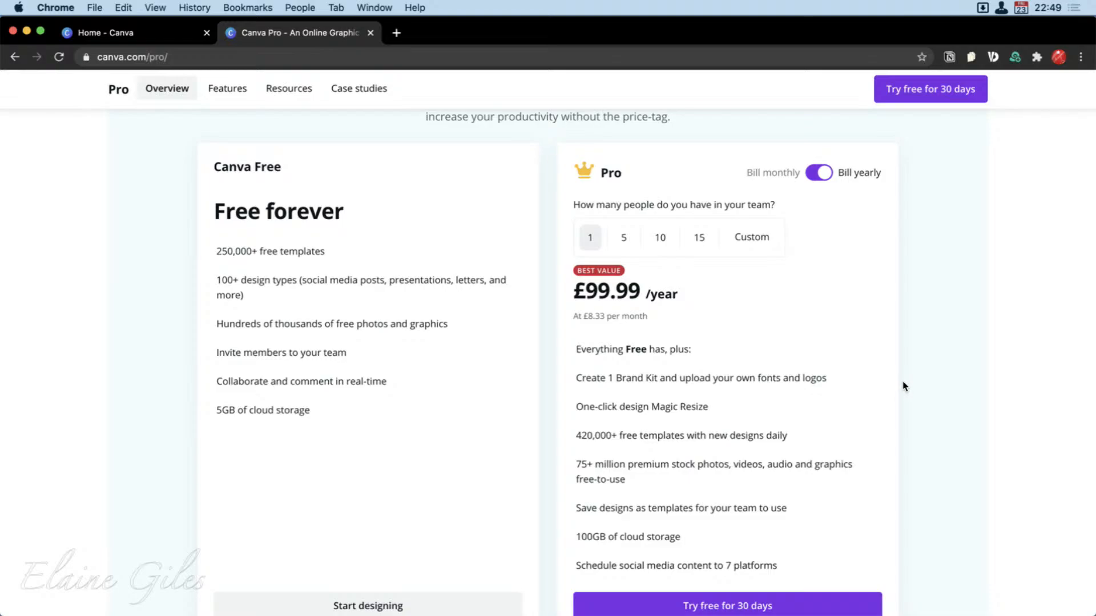
{"action": "scroll", "coordinate": [904, 387], "scroll_direction": "down", "scroll_amount": 2}
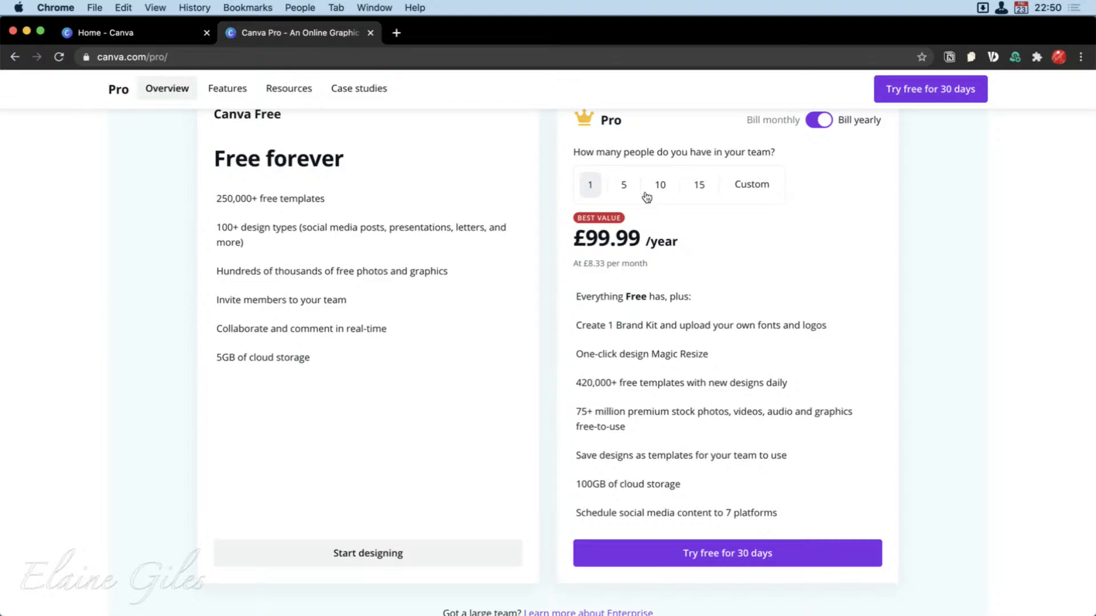
{"action": "scroll", "coordinate": [640, 182], "scroll_direction": "up", "scroll_amount": 1}
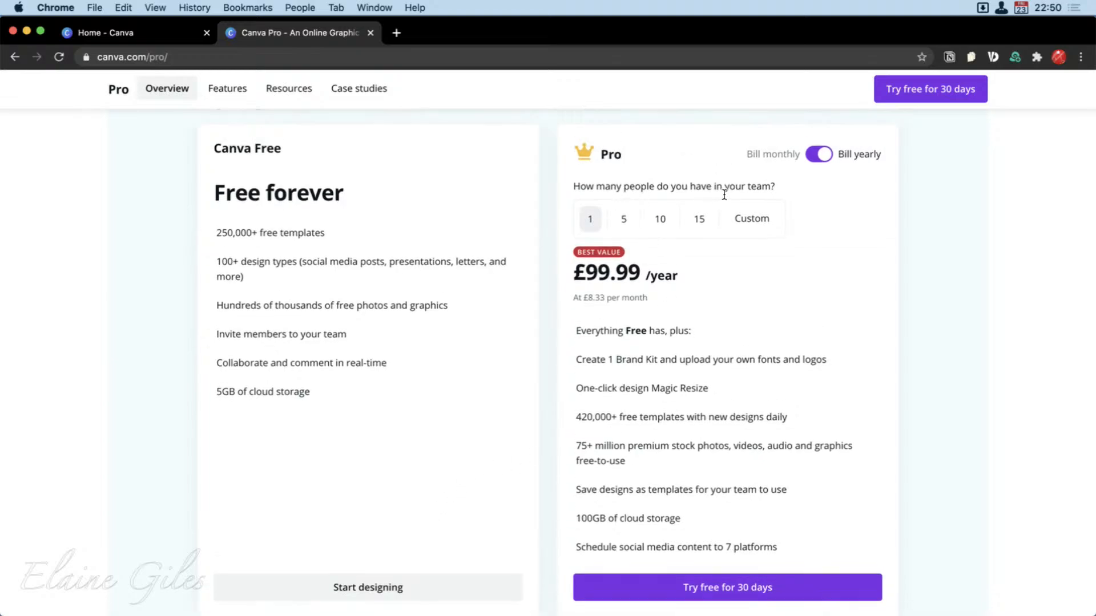
Check the yearly Pro price for a team of 5 and a custom team of 2, and close the plan page.
{"action": "left_click", "coordinate": [626, 222]}
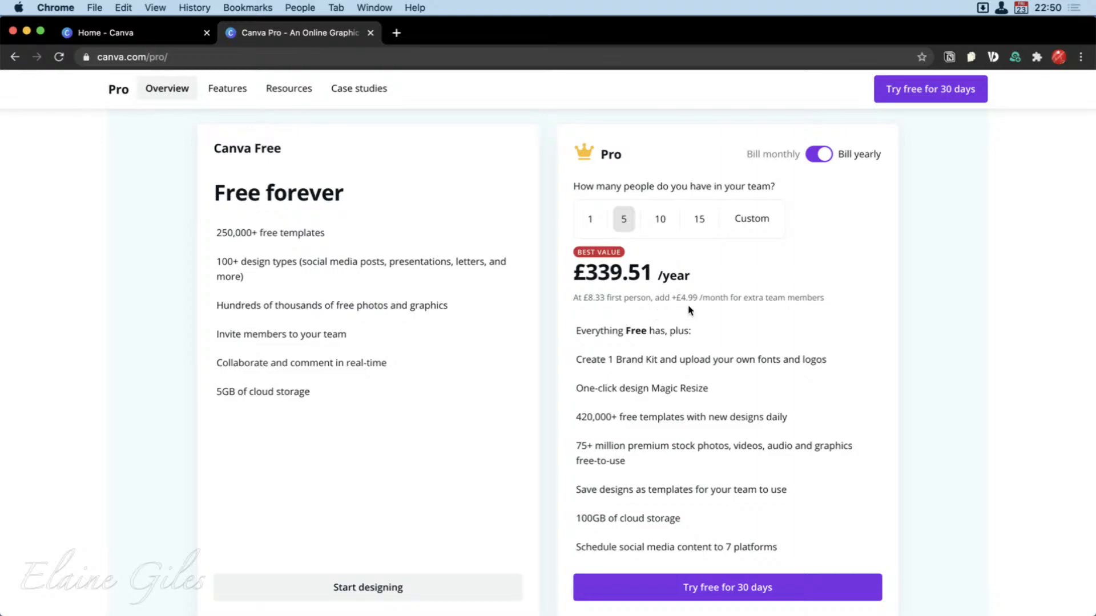
{"action": "left_click", "coordinate": [750, 218]}
{"action": "type", "text": "2"}
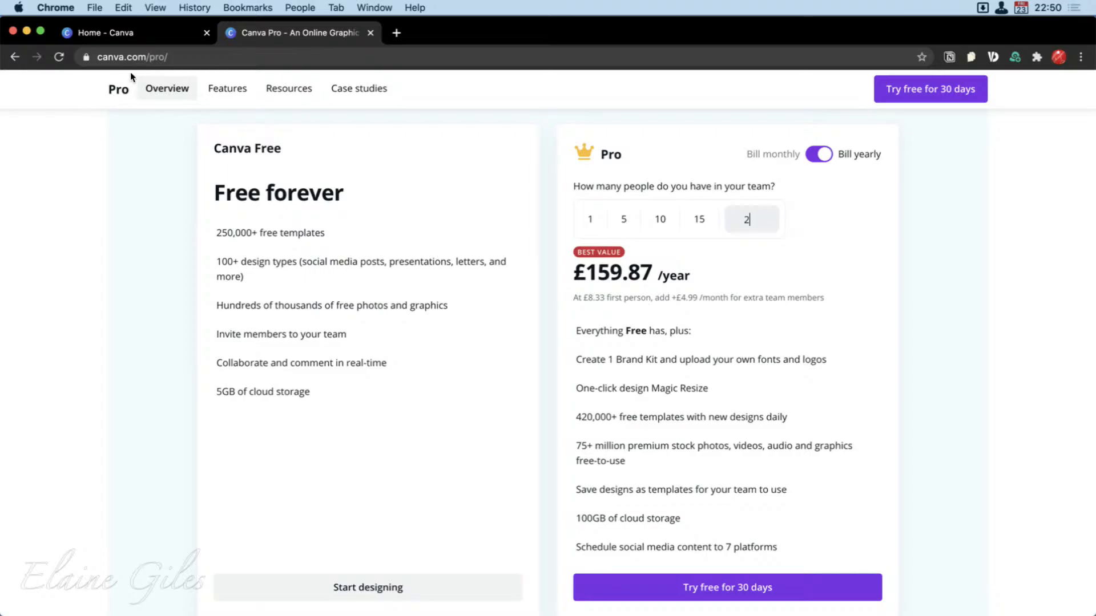
{"action": "left_click", "coordinate": [370, 32]}
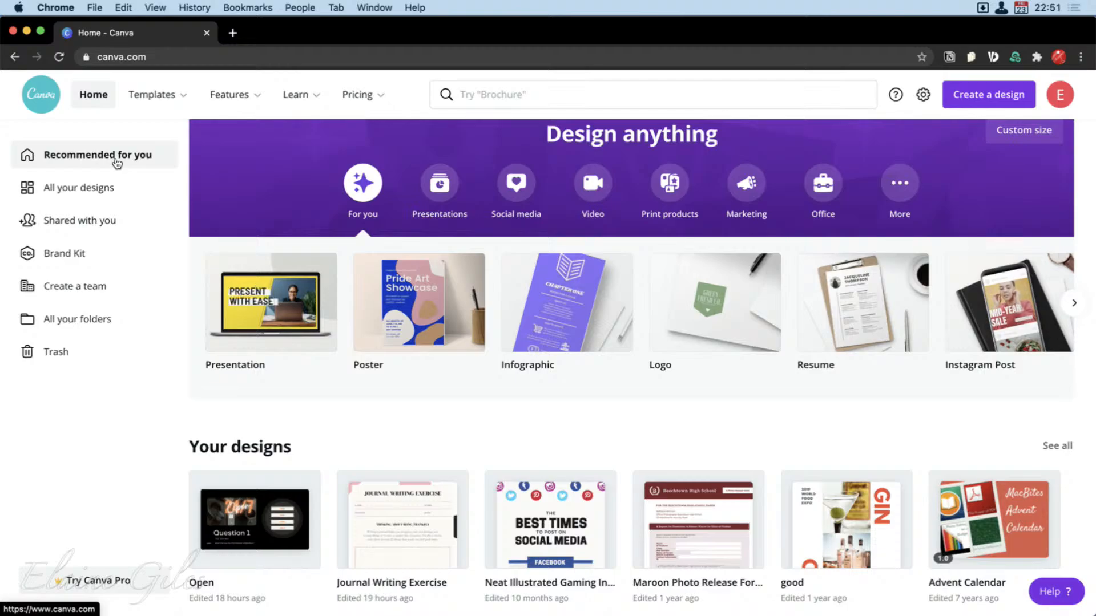
Browse all your designs, open the presentation named Open, and return to the Canva home page.
{"action": "left_click", "coordinate": [83, 196]}
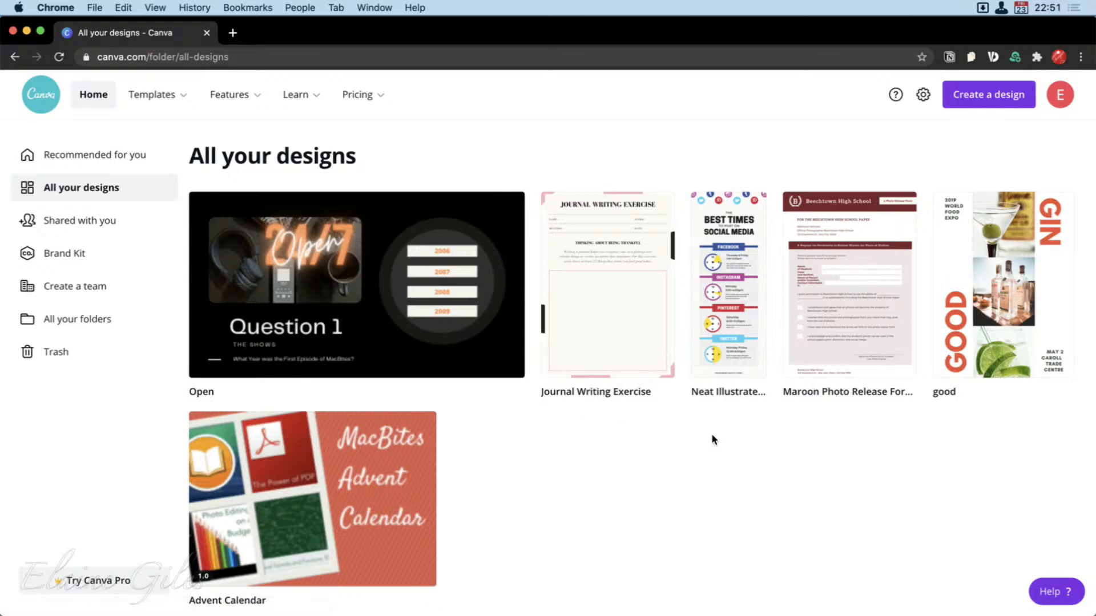
{"action": "scroll", "coordinate": [471, 496], "scroll_direction": "down", "scroll_amount": 3}
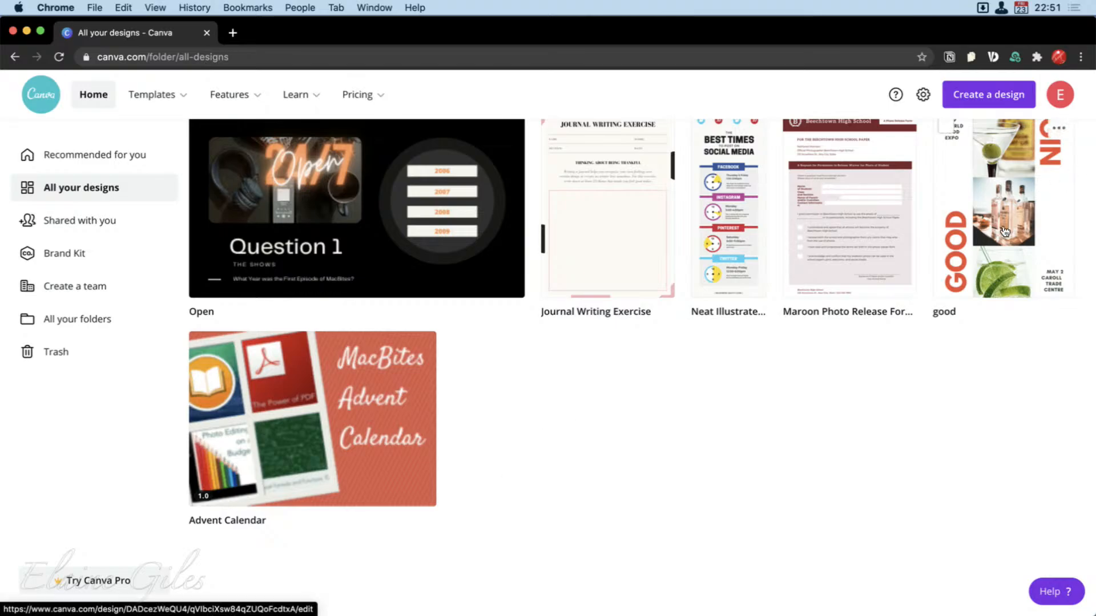
{"action": "scroll", "coordinate": [1004, 231], "scroll_direction": "up", "scroll_amount": 1}
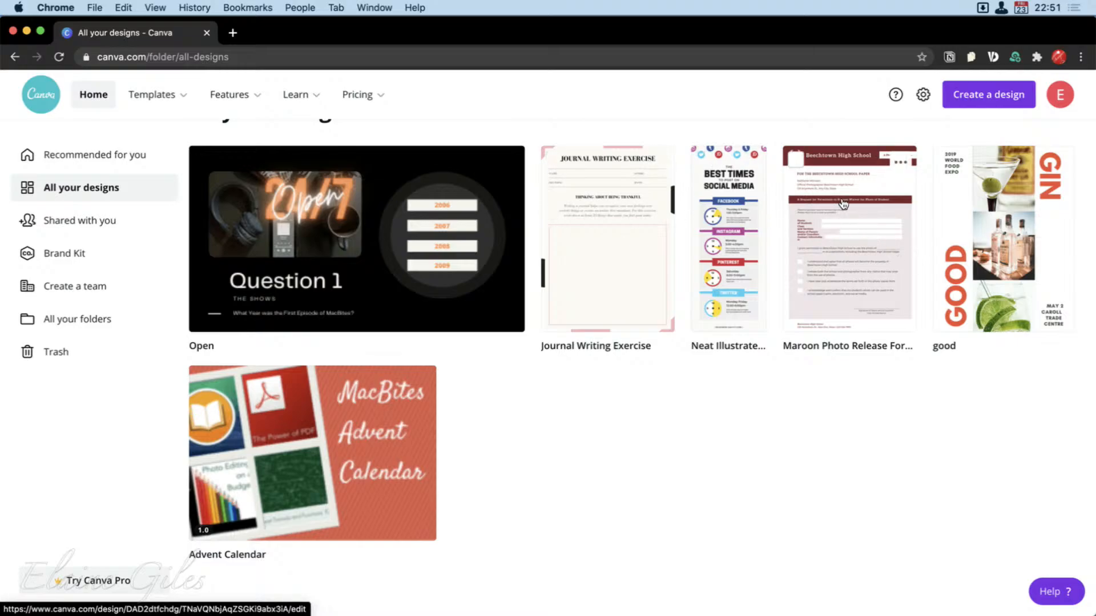
{"action": "left_click", "coordinate": [372, 237]}
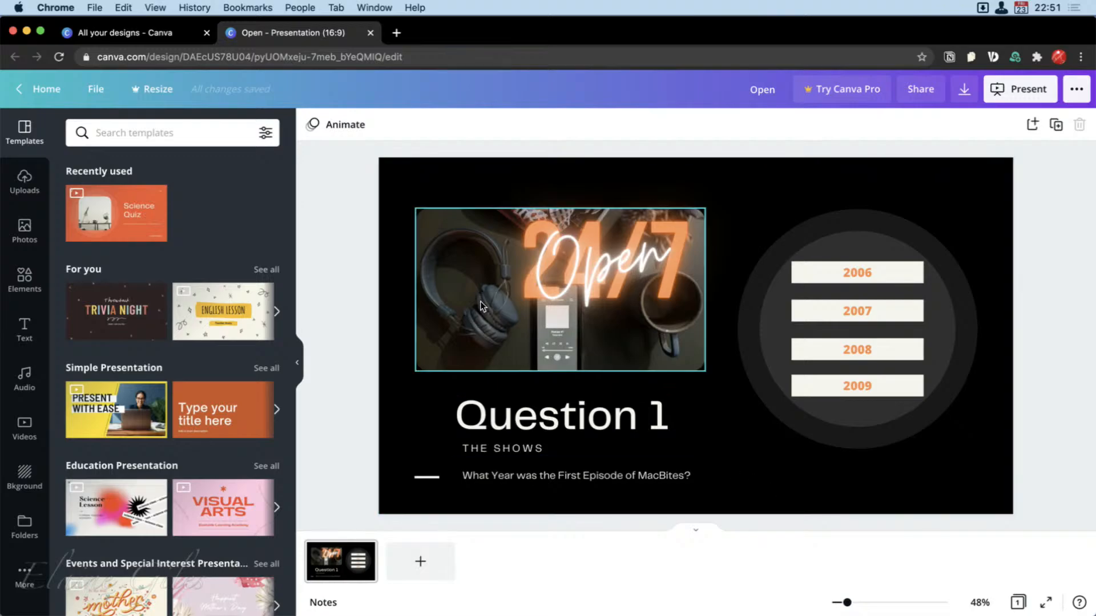
{"action": "left_click", "coordinate": [20, 90]}
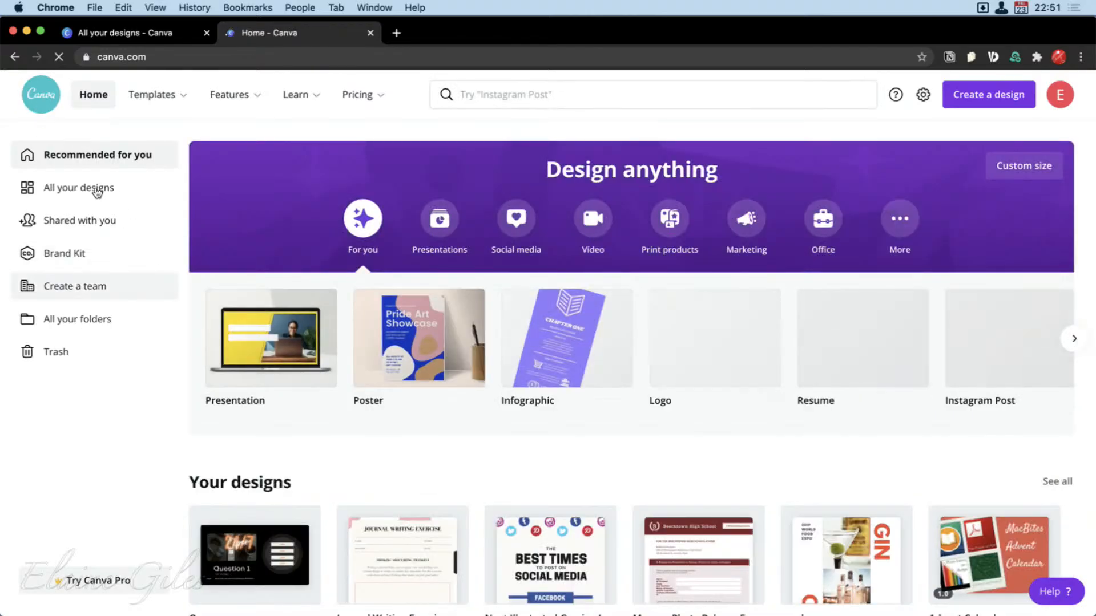
Browse the full collection of your own designs and view the designs shared with you.
{"action": "left_click", "coordinate": [94, 188]}
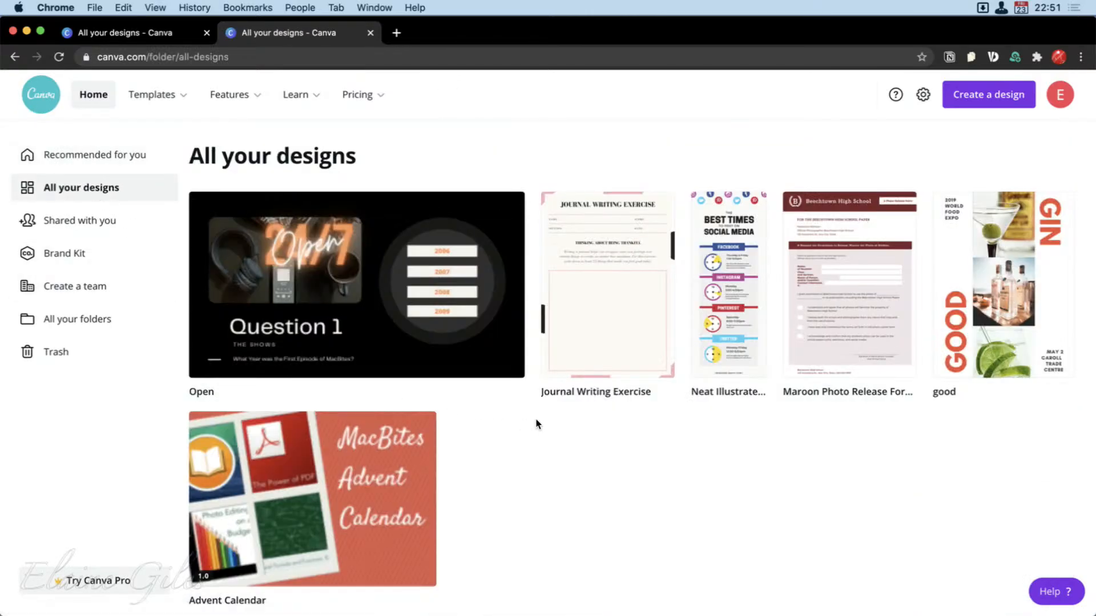
{"action": "scroll", "coordinate": [536, 424], "scroll_direction": "down", "scroll_amount": 3}
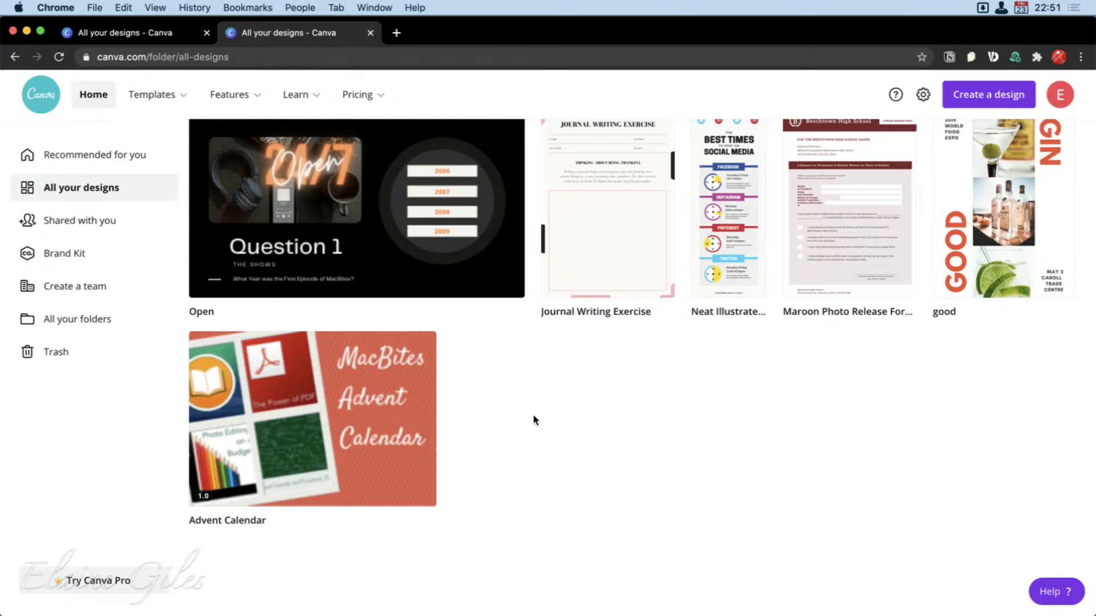
{"action": "scroll", "coordinate": [535, 420], "scroll_direction": "up", "scroll_amount": 3}
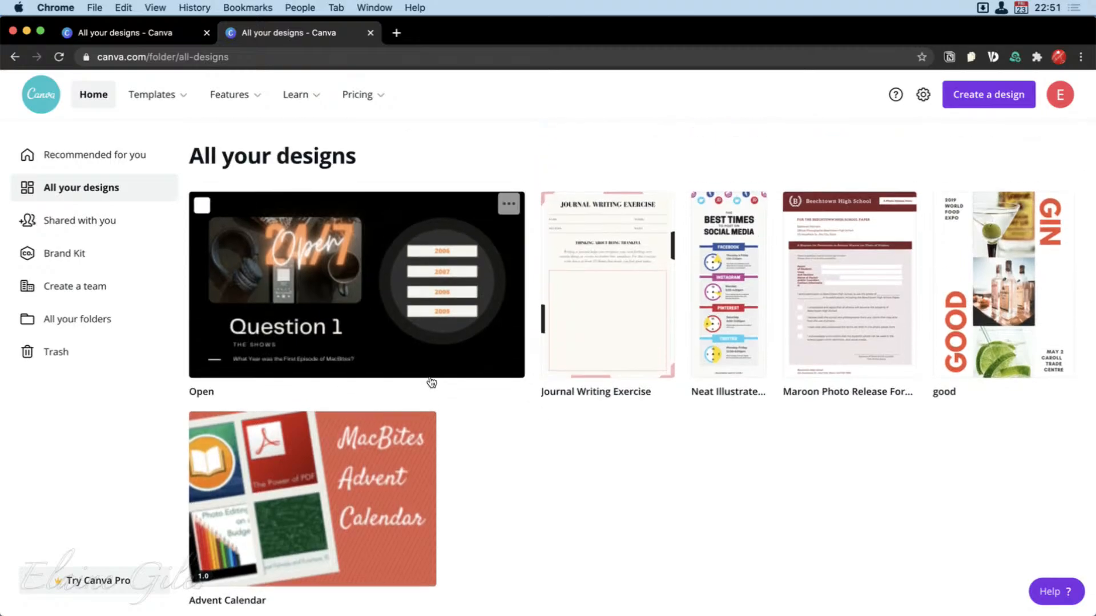
{"action": "left_click", "coordinate": [73, 221]}
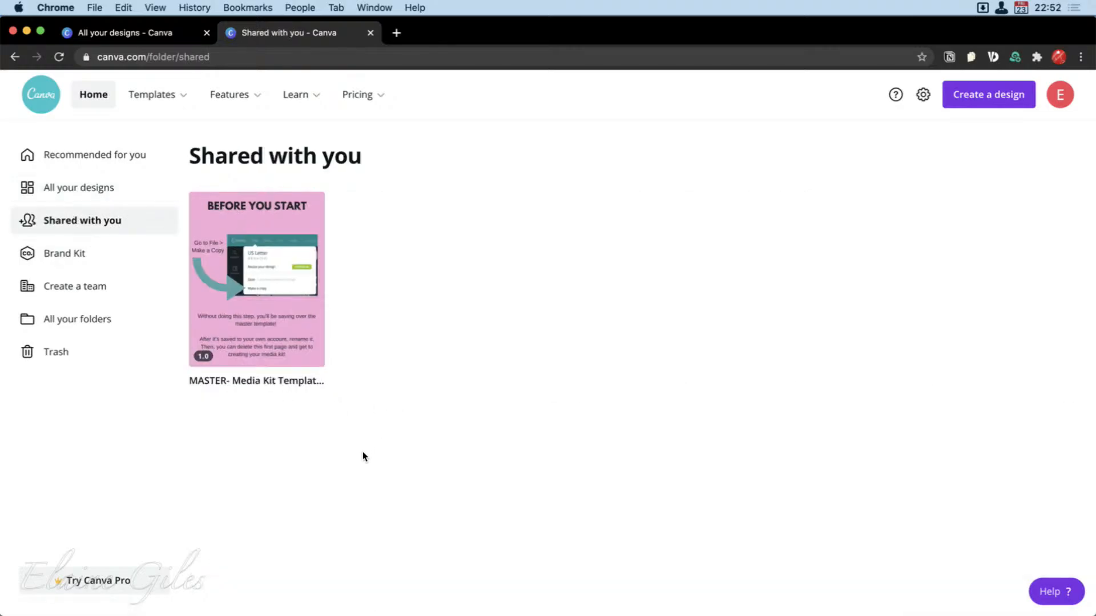
Open the Brand Kit page and examine its brand logos, colors and fonts sections.
{"action": "left_click", "coordinate": [71, 259]}
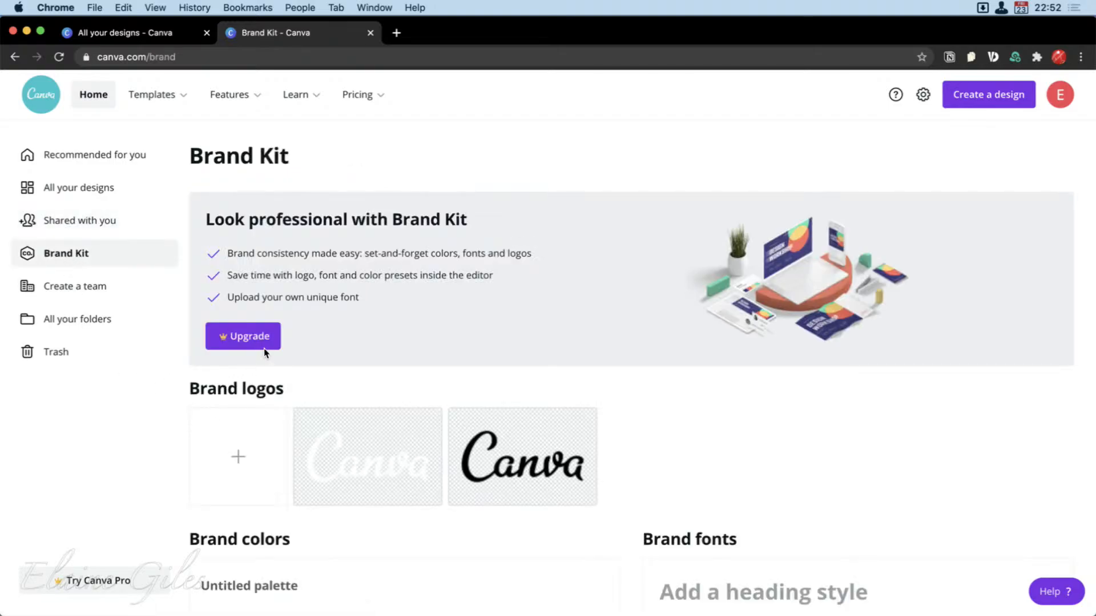
{"action": "scroll", "coordinate": [757, 511], "scroll_direction": "down", "scroll_amount": 5}
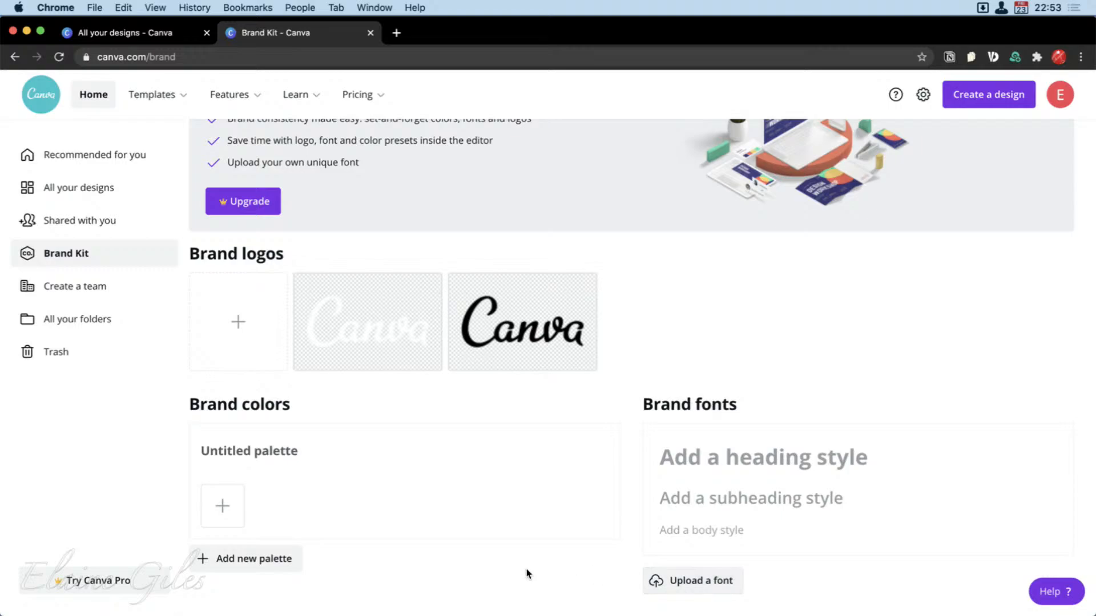
{"action": "scroll", "coordinate": [541, 557], "scroll_direction": "up", "scroll_amount": 3}
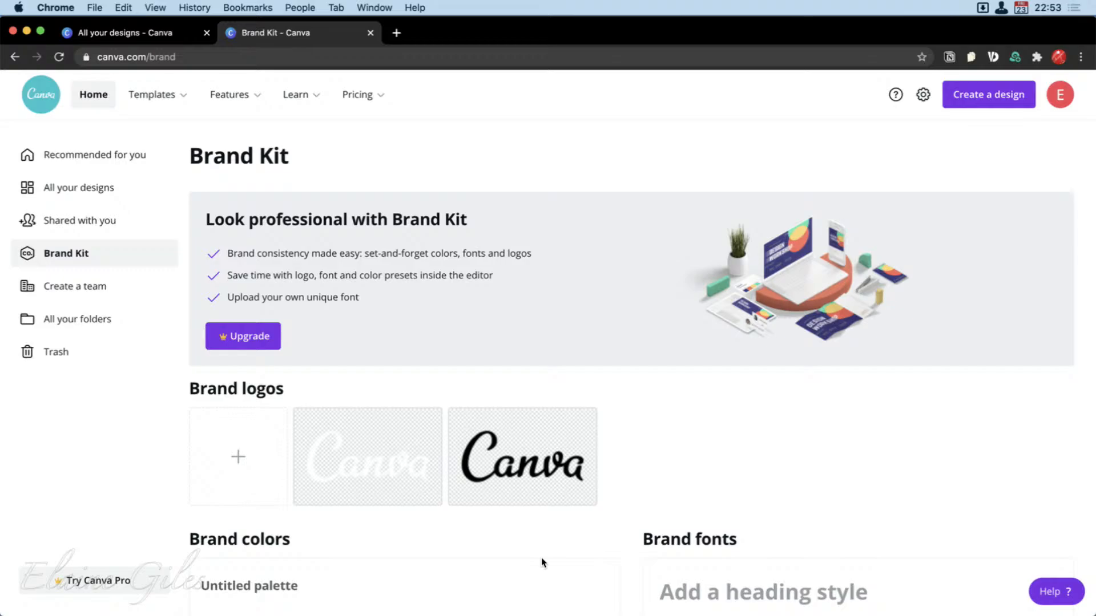
View the team creation form, close it without creating a team, and open the overview of all your folders.
{"action": "left_click", "coordinate": [73, 285]}
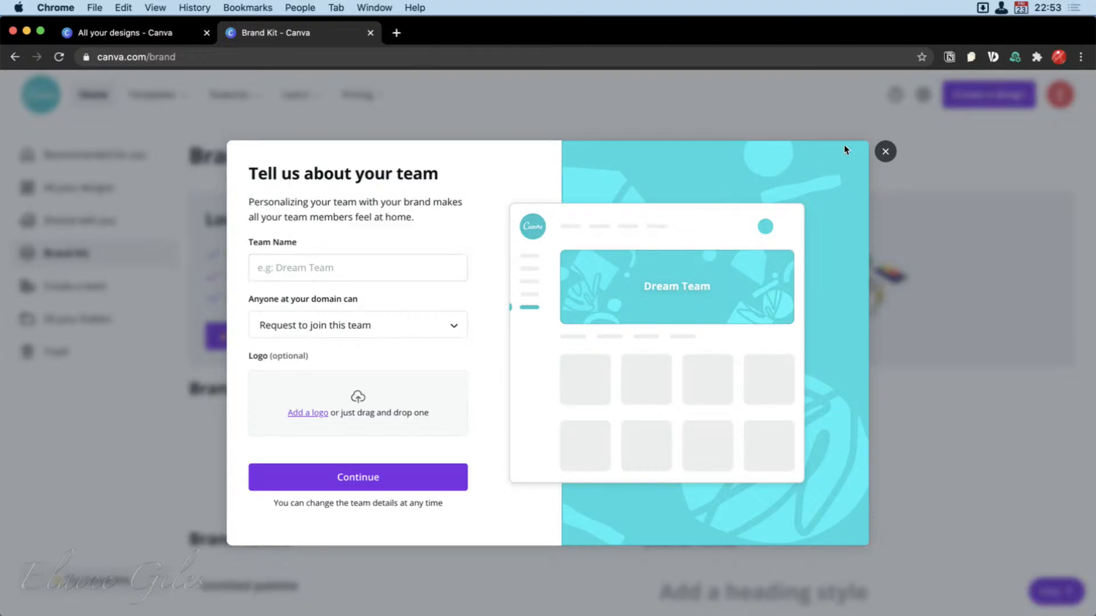
{"action": "left_click", "coordinate": [885, 152]}
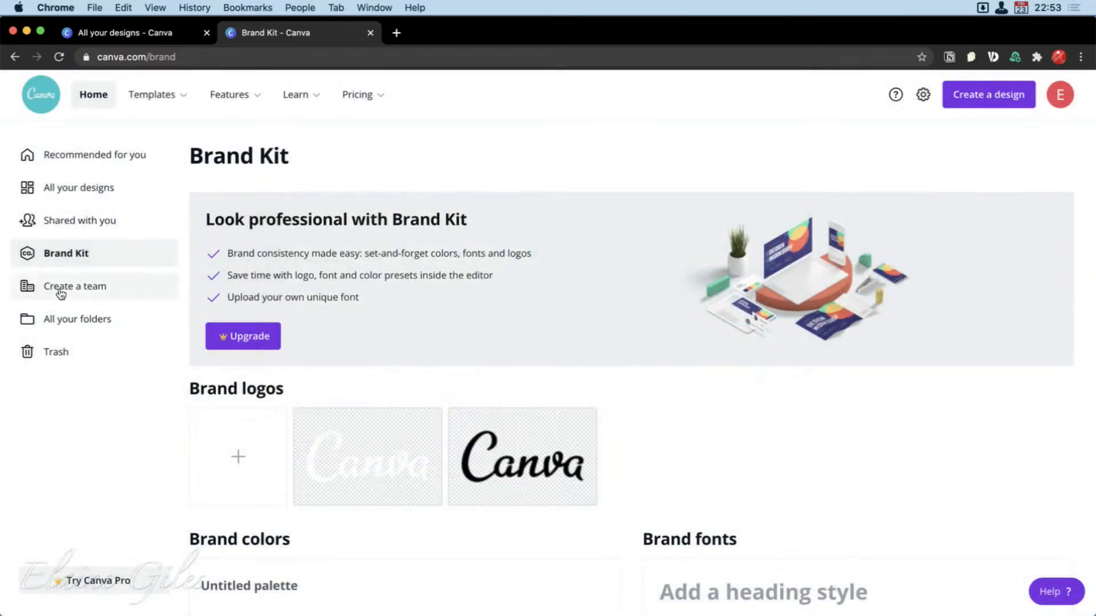
{"action": "left_click", "coordinate": [61, 324]}
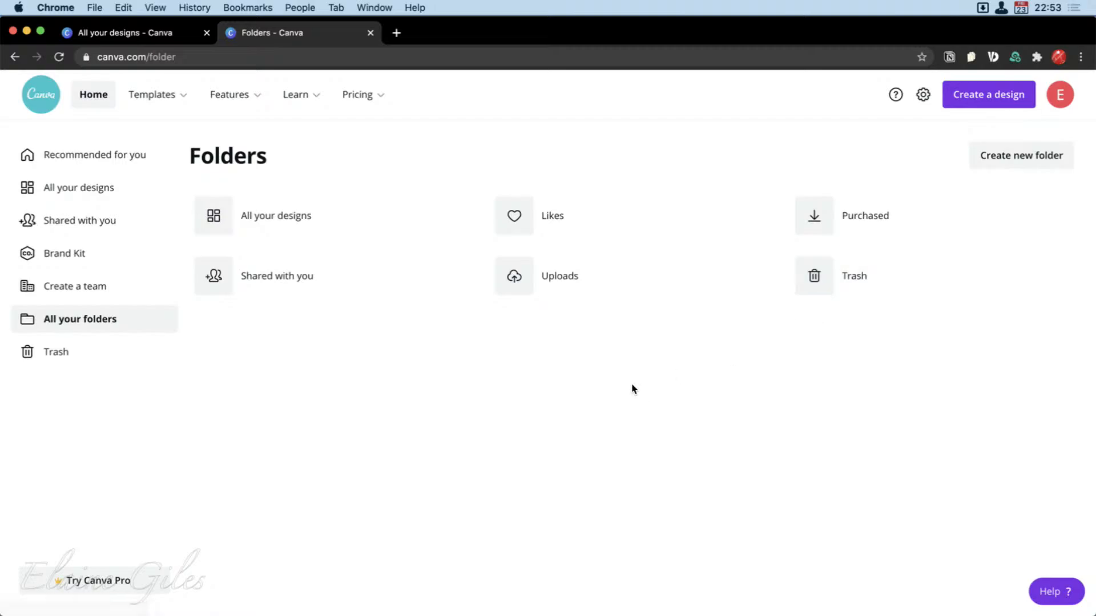
Open the trash and check its deleted designs, images and videos.
{"action": "left_click", "coordinate": [53, 351]}
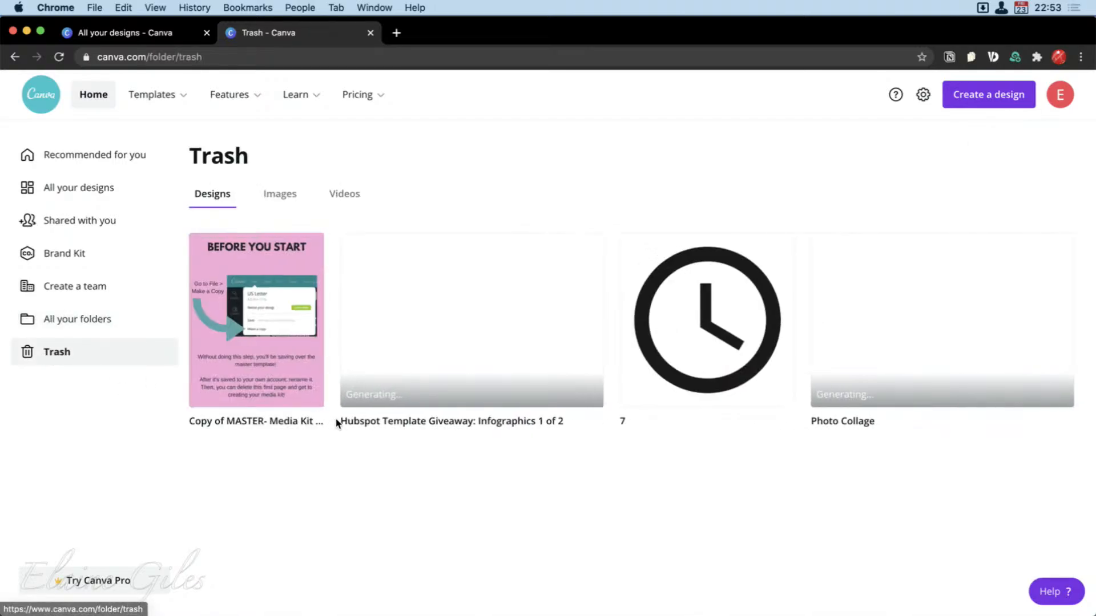
{"action": "mouse_move", "coordinate": [704, 385]}
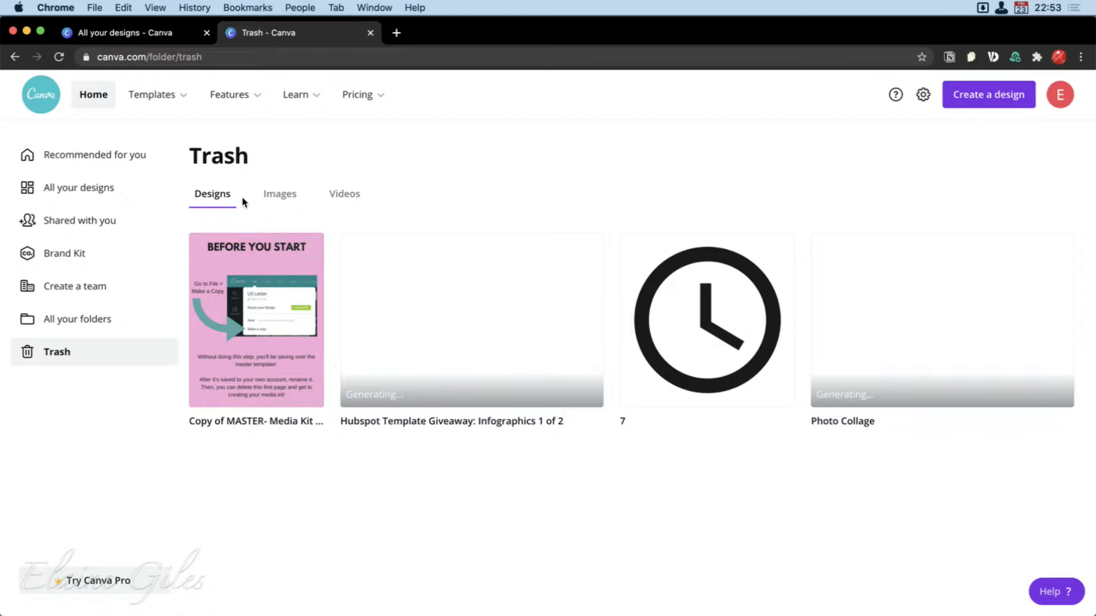
{"action": "left_click", "coordinate": [270, 196]}
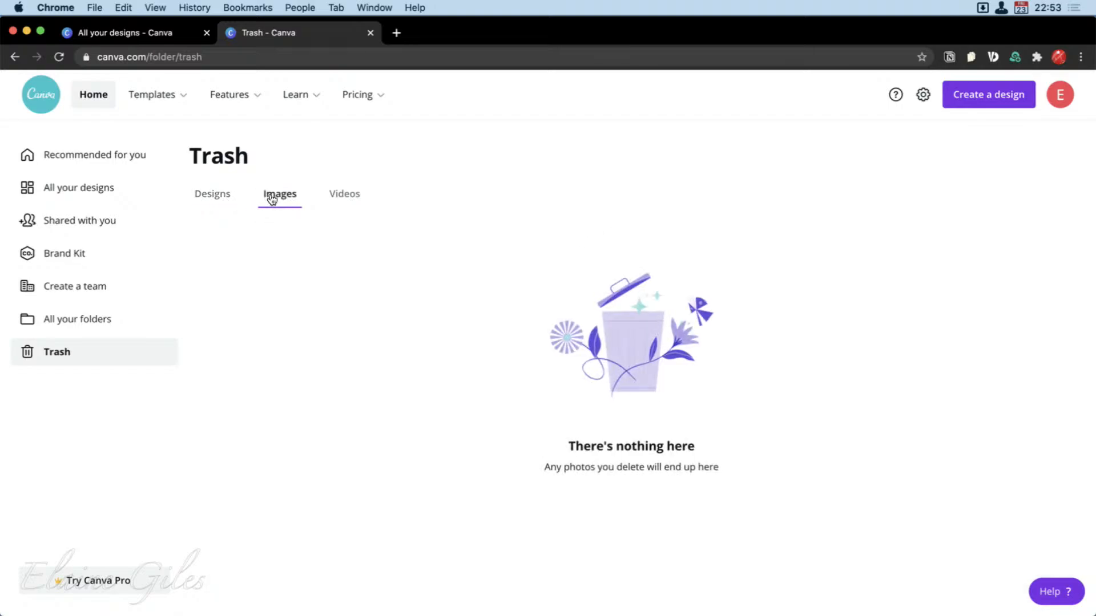
{"action": "left_click", "coordinate": [348, 197]}
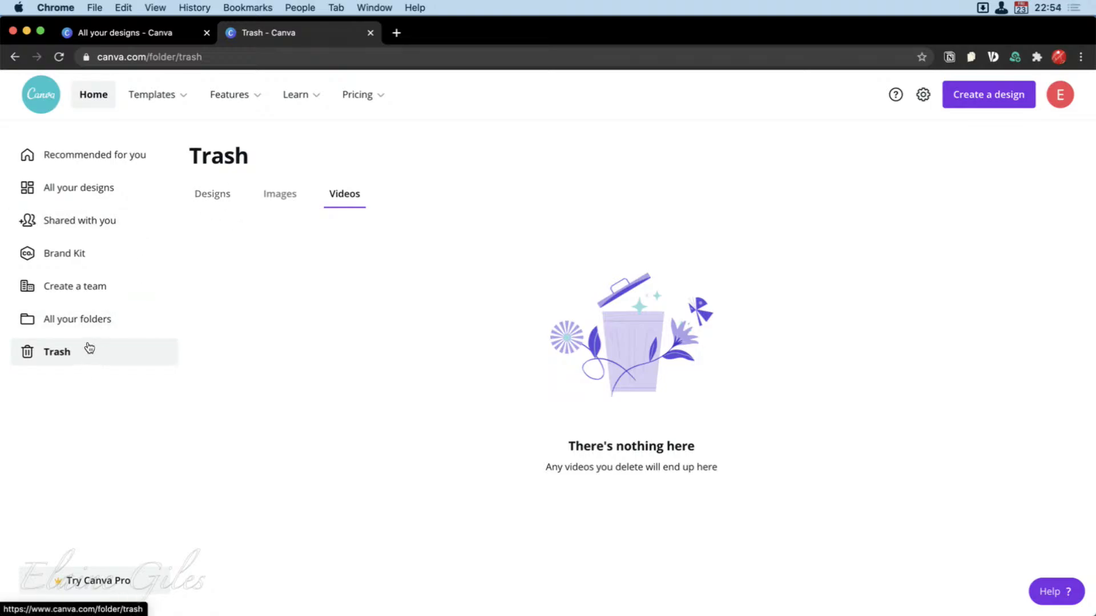
Return to the recommended home page and open the Instagram Posts template collection under Social Media.
{"action": "left_click", "coordinate": [80, 154]}
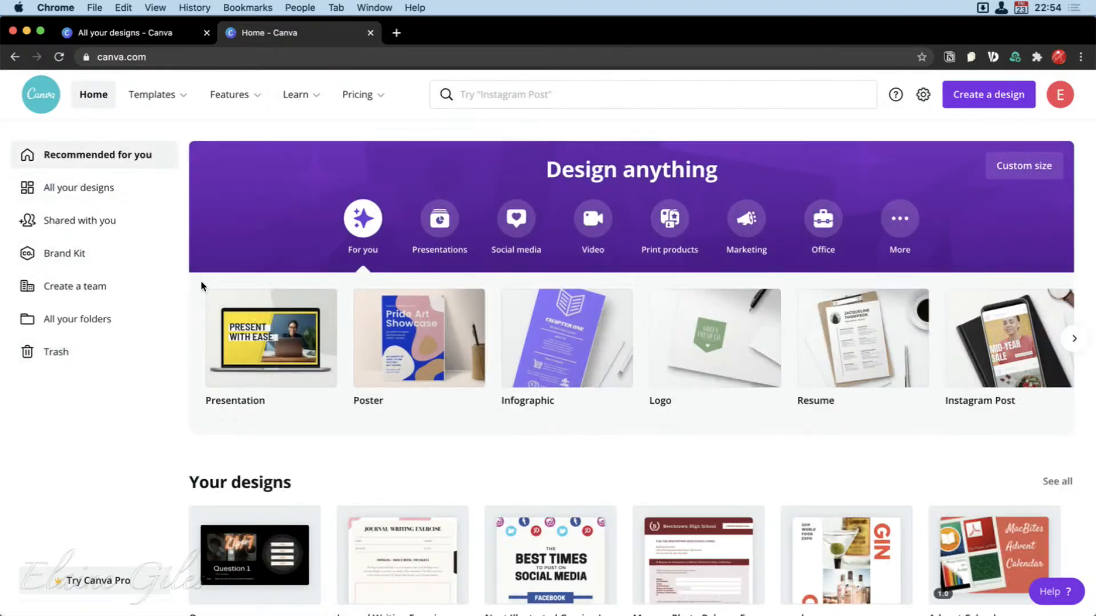
{"action": "mouse_move", "coordinate": [165, 94]}
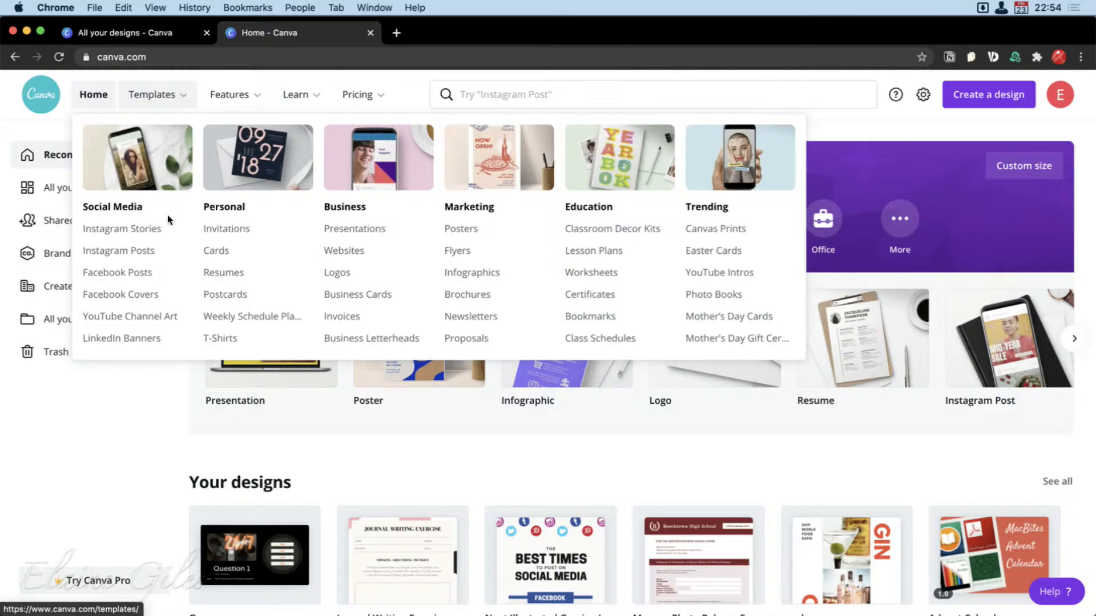
{"action": "left_click", "coordinate": [130, 252]}
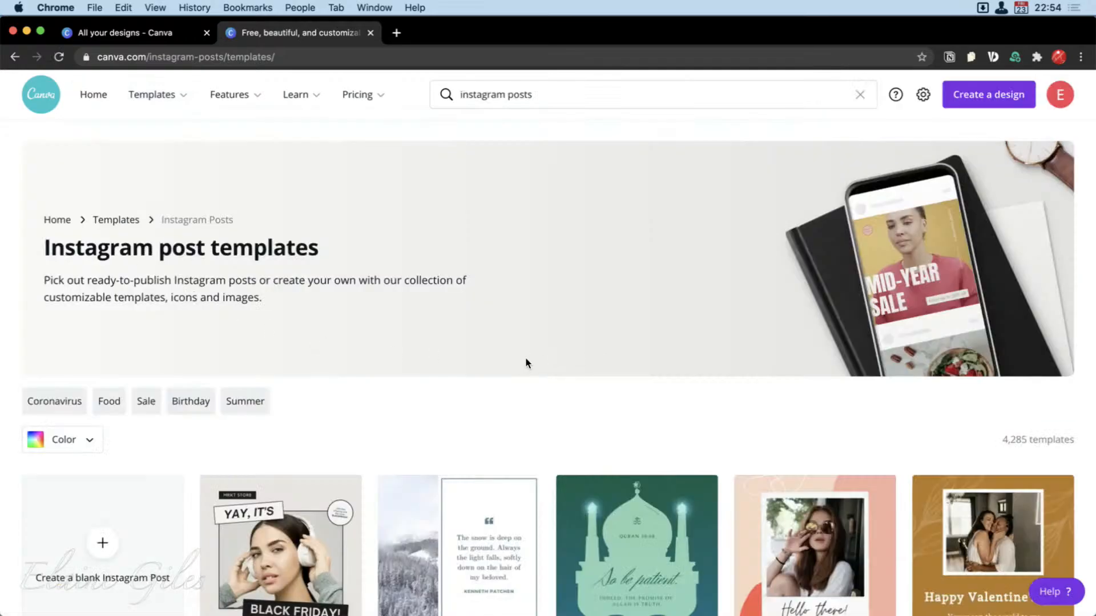
Browse the Instagram post templates and examine which ones are marked free or paid.
{"action": "scroll", "coordinate": [493, 384], "scroll_direction": "down", "scroll_amount": 1}
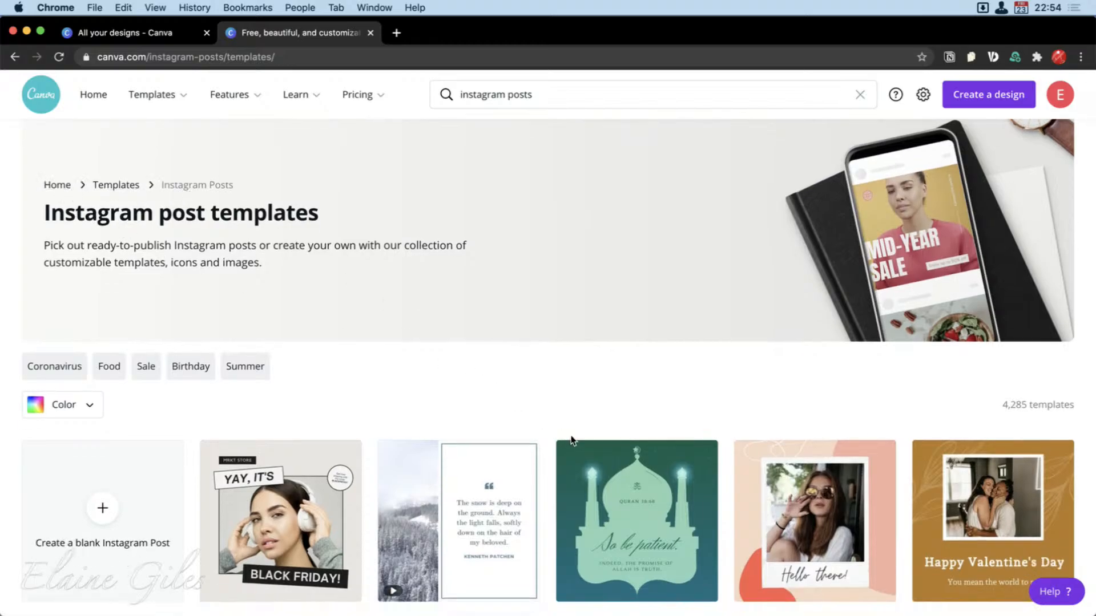
{"action": "scroll", "coordinate": [571, 440], "scroll_direction": "down", "scroll_amount": 5}
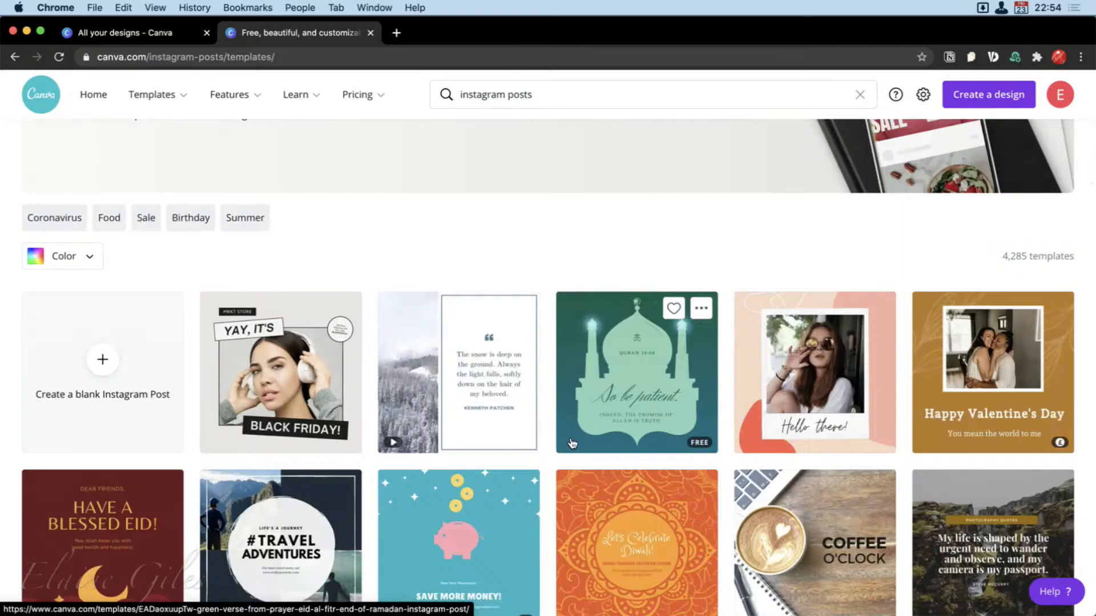
{"action": "scroll", "coordinate": [571, 443], "scroll_direction": "down", "scroll_amount": 3}
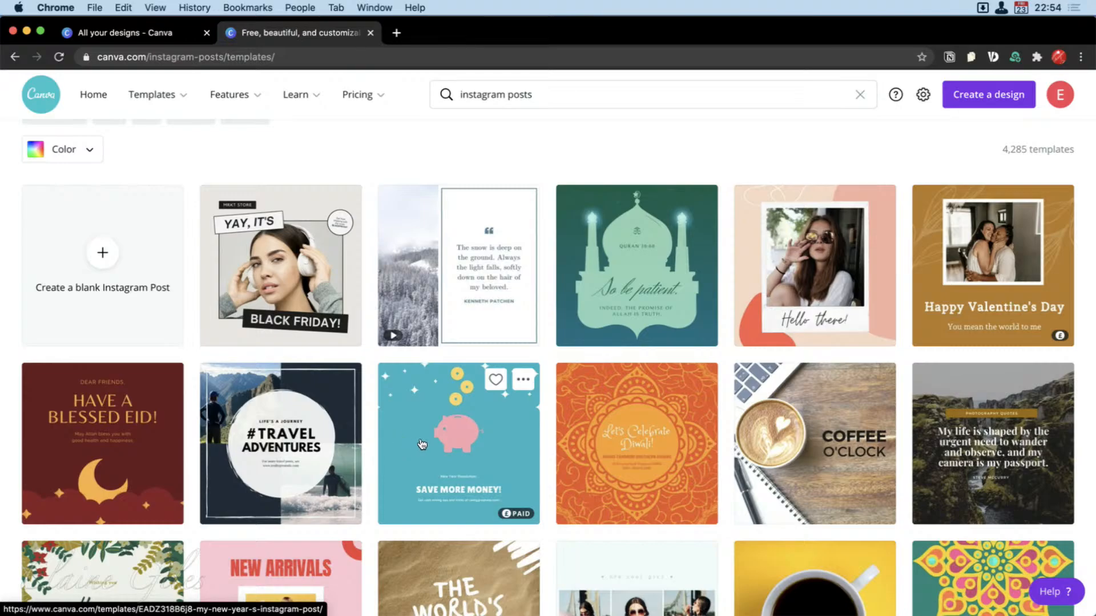
{"action": "scroll", "coordinate": [421, 445], "scroll_direction": "down", "scroll_amount": 5}
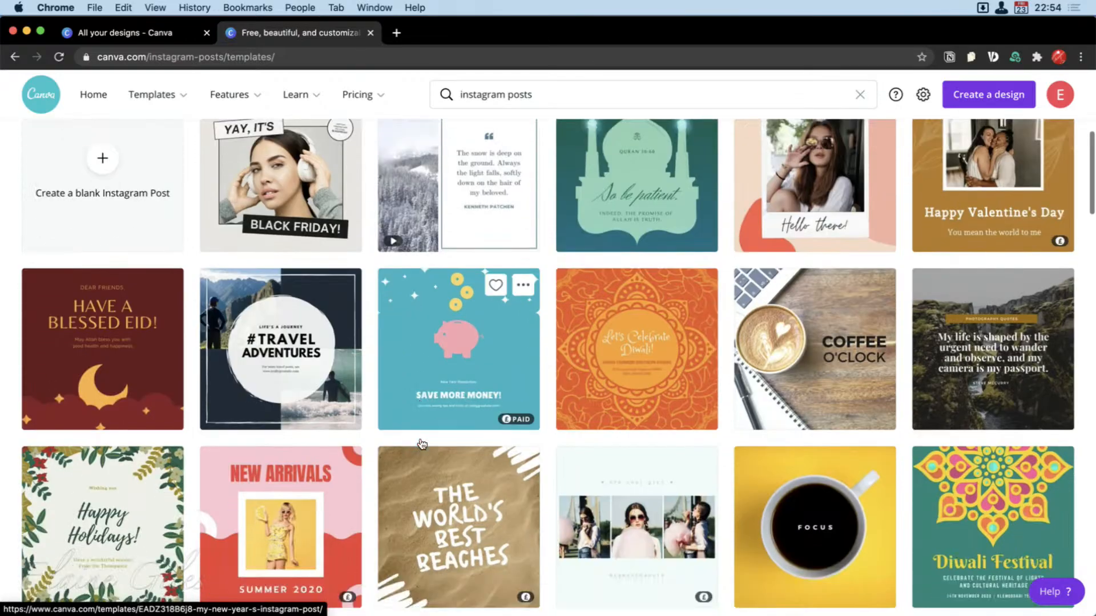
{"action": "scroll", "coordinate": [422, 445], "scroll_direction": "down", "scroll_amount": 2}
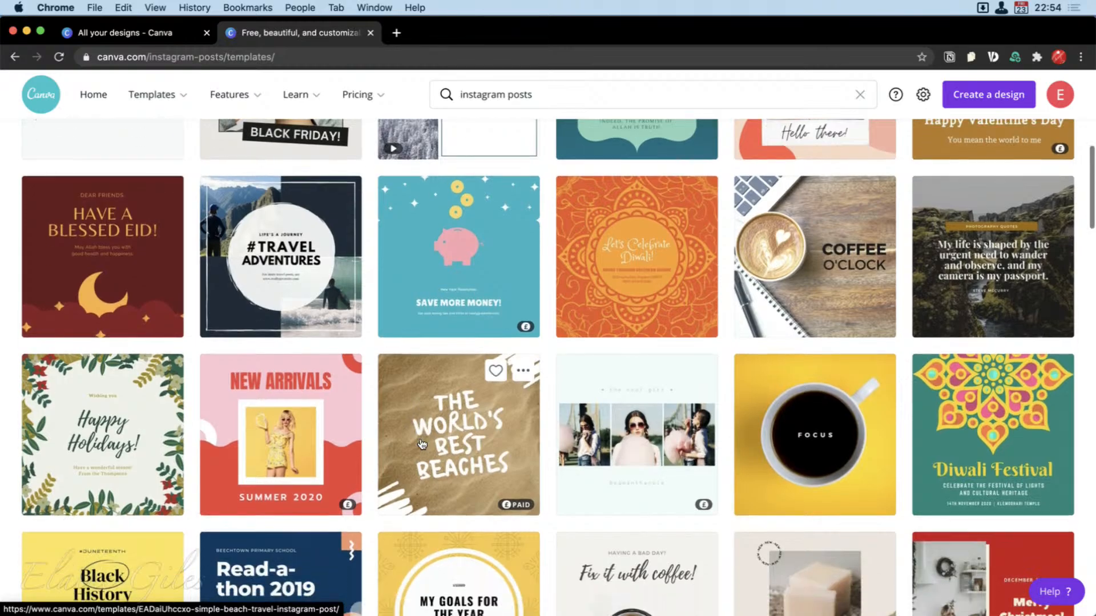
{"action": "scroll", "coordinate": [422, 444], "scroll_direction": "down", "scroll_amount": 4}
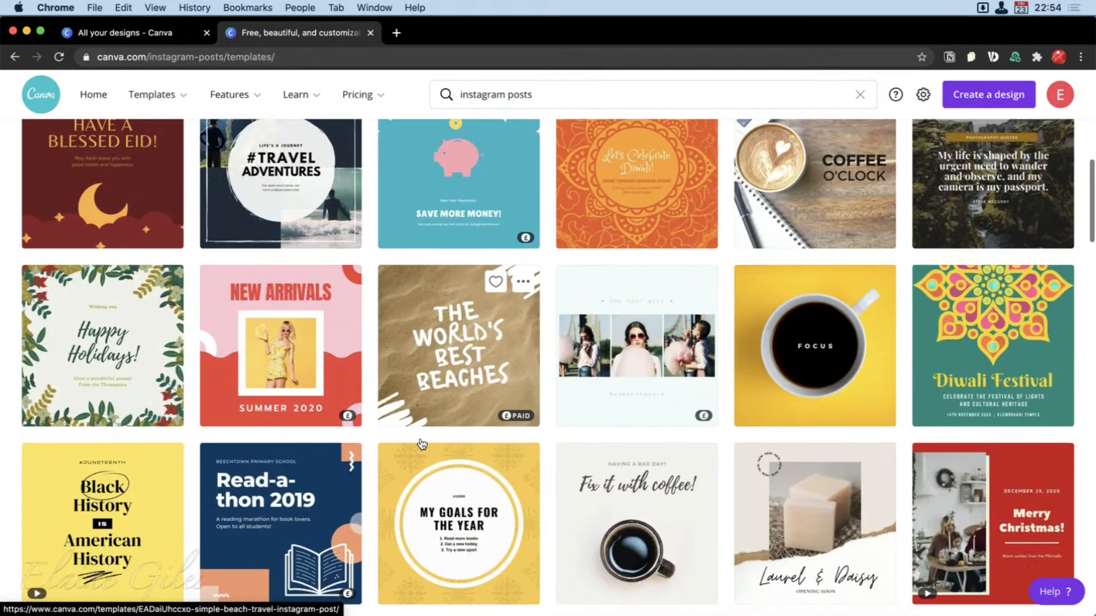
{"action": "scroll", "coordinate": [422, 445], "scroll_direction": "down", "scroll_amount": 2}
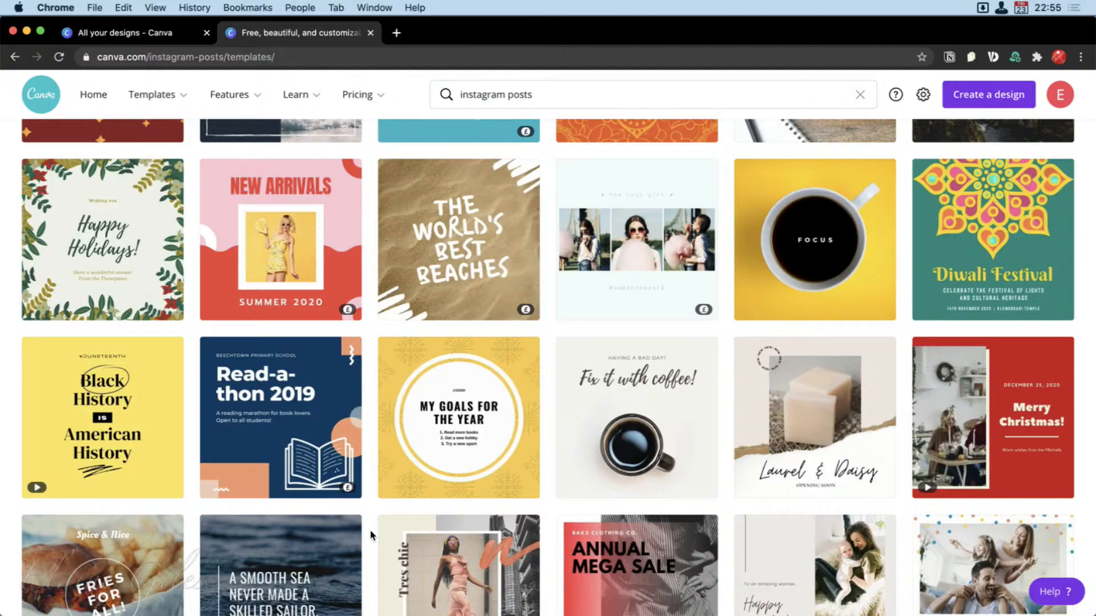
{"action": "scroll", "coordinate": [371, 535], "scroll_direction": "down", "scroll_amount": 3}
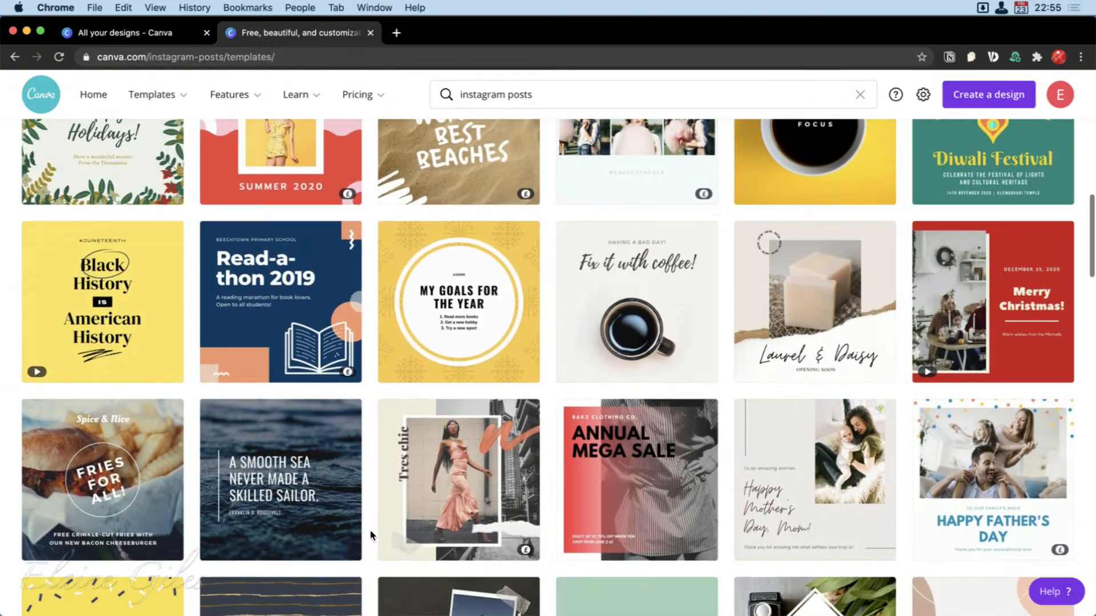
{"action": "scroll", "coordinate": [371, 535], "scroll_direction": "down", "scroll_amount": 3}
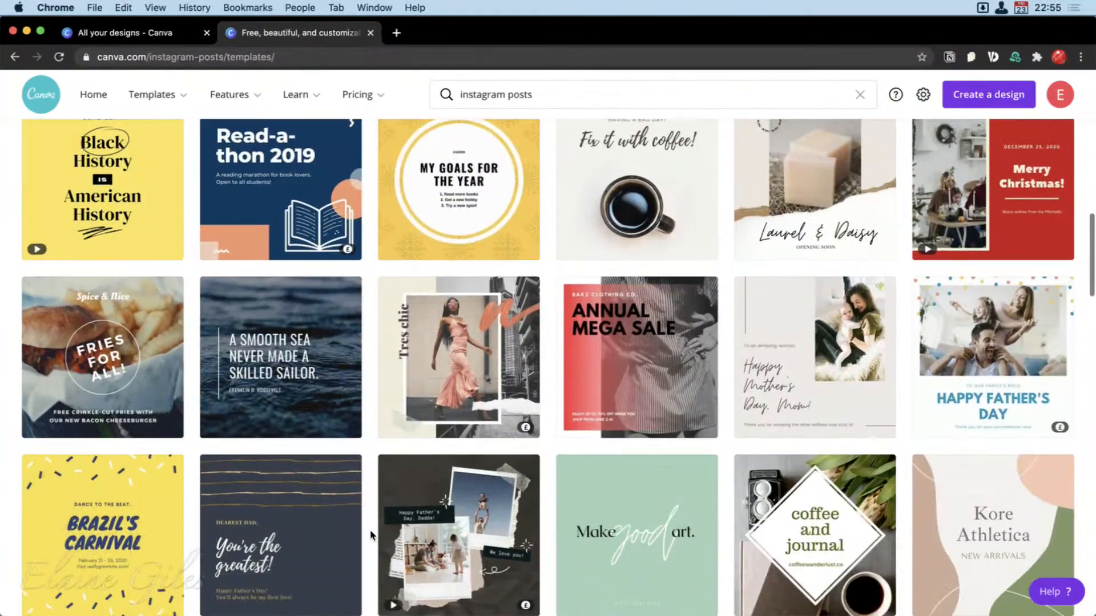
{"action": "scroll", "coordinate": [371, 534], "scroll_direction": "down", "scroll_amount": 1}
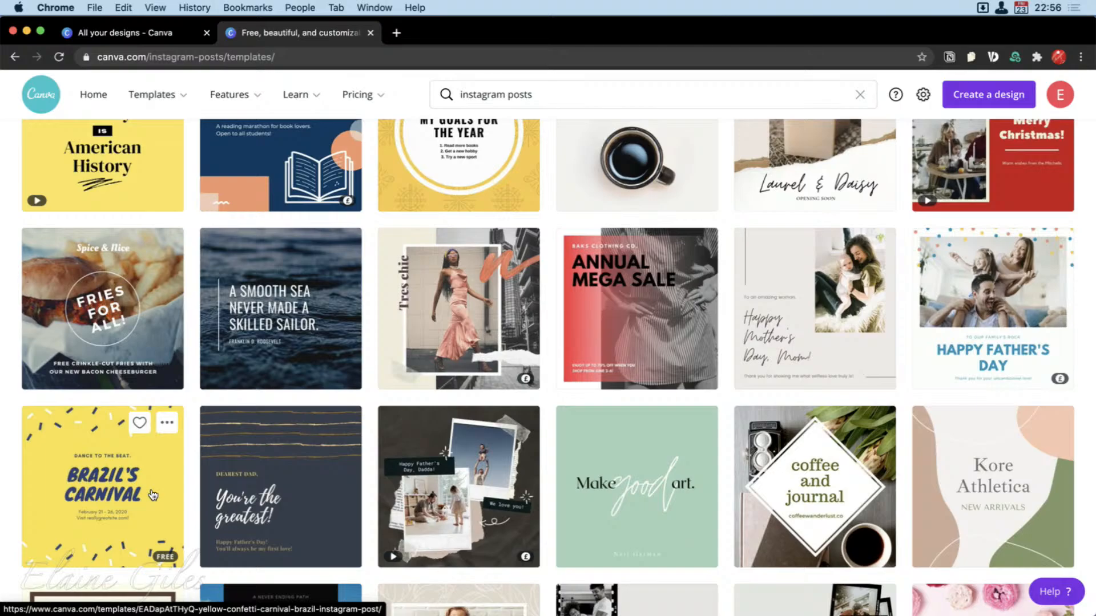
From the page with all your designs, open the Canva Pro plan overview and compare the Free and Pro features.
{"action": "left_click", "coordinate": [168, 26]}
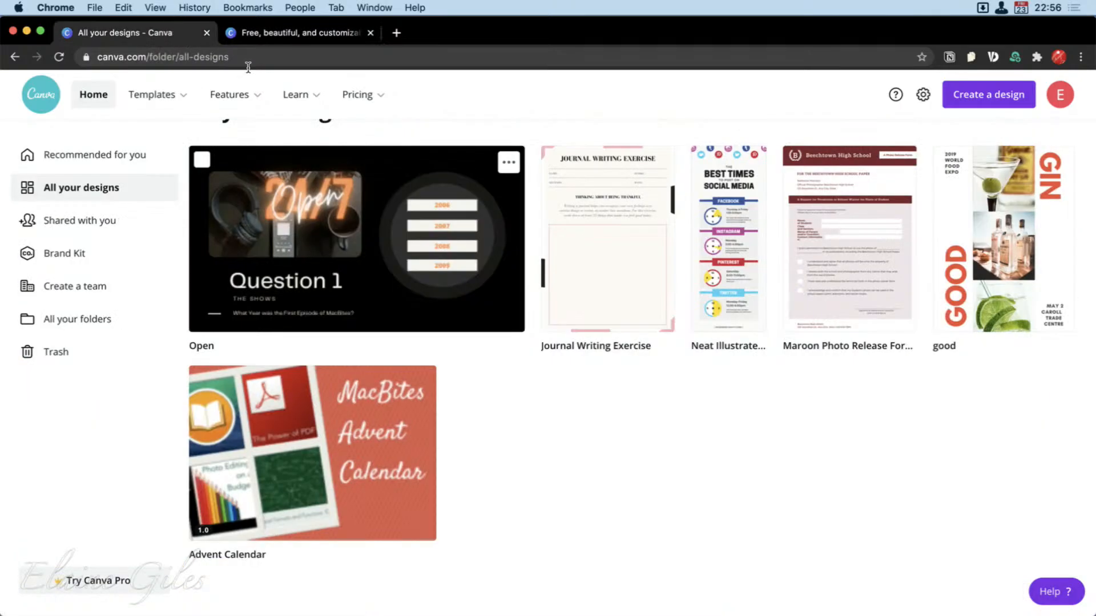
{"action": "mouse_move", "coordinate": [355, 95]}
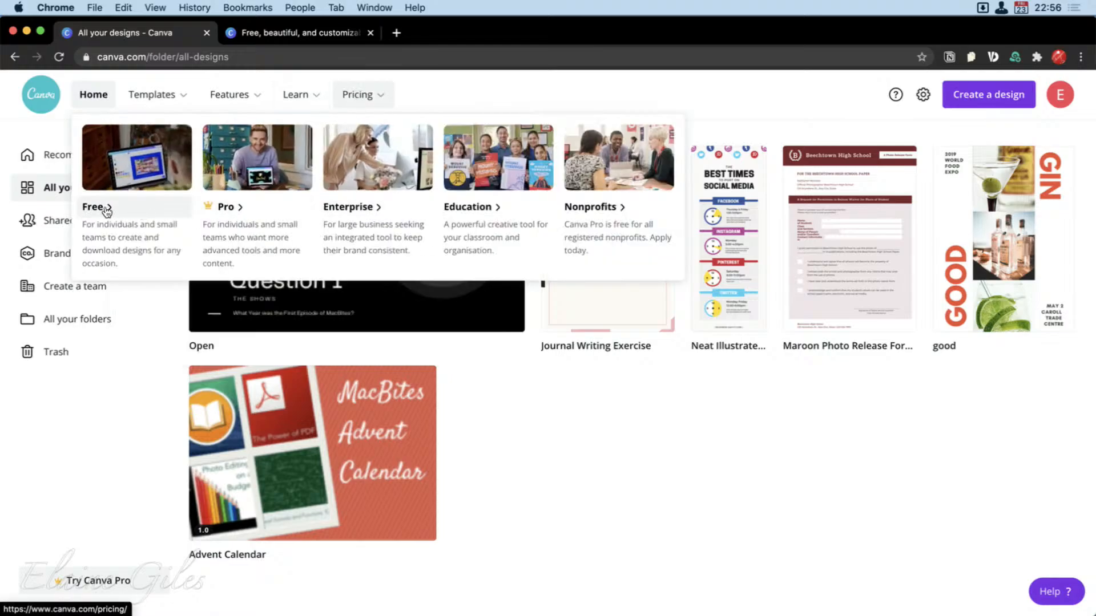
{"action": "left_click", "coordinate": [254, 219]}
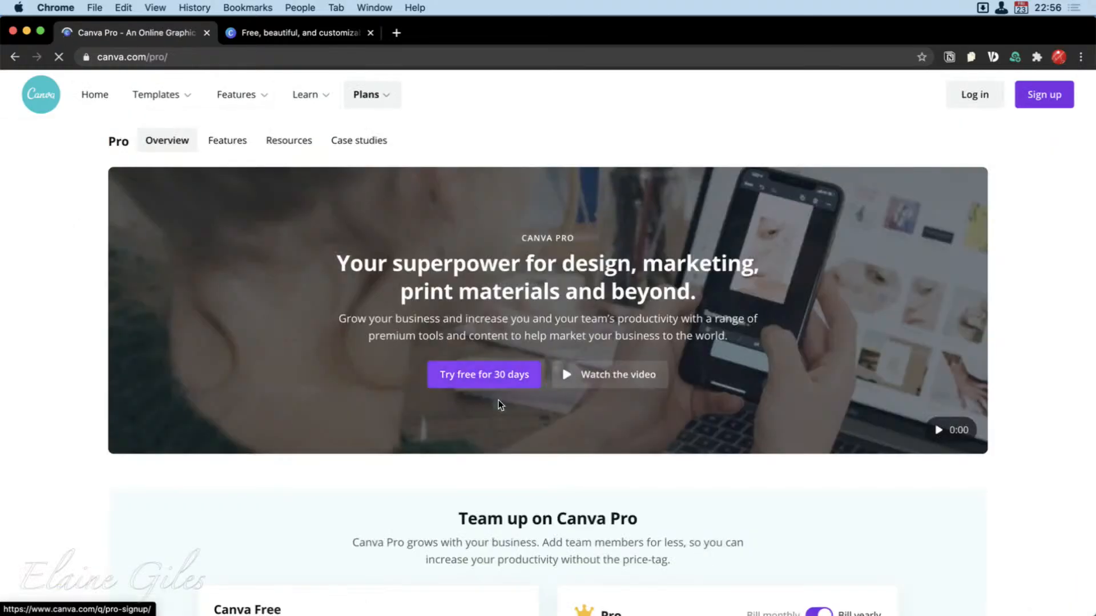
{"action": "scroll", "coordinate": [737, 521], "scroll_direction": "down", "scroll_amount": 5}
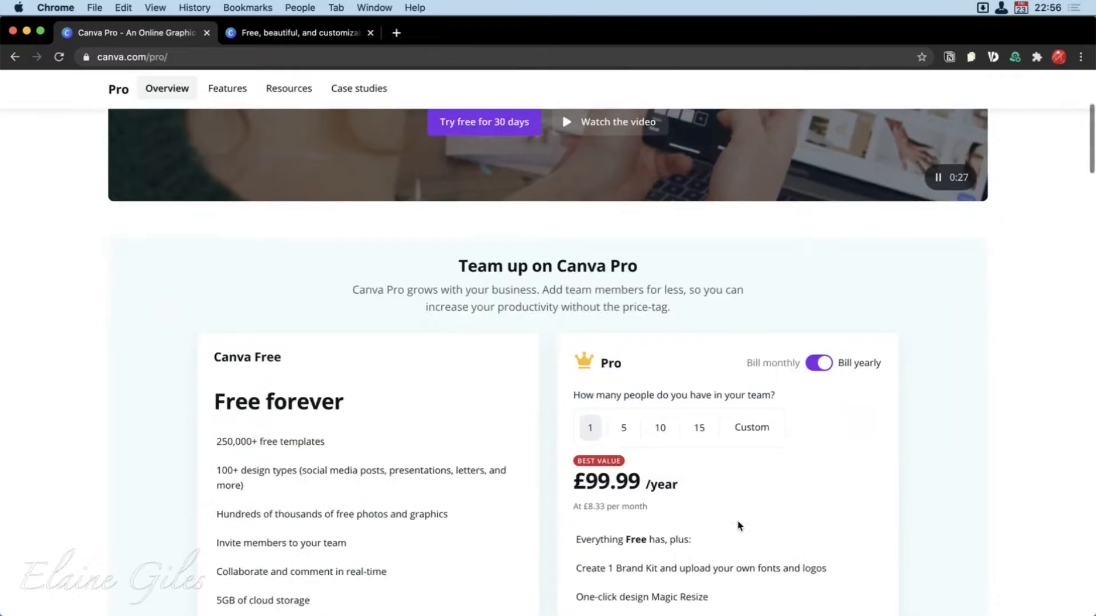
{"action": "scroll", "coordinate": [739, 525], "scroll_direction": "down", "scroll_amount": 2}
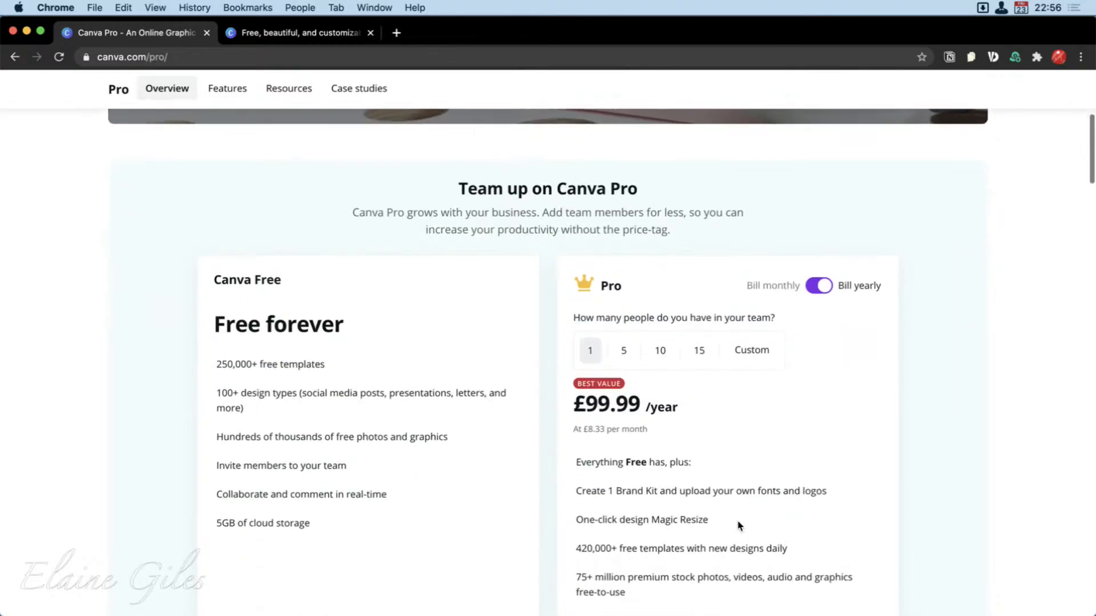
{"action": "scroll", "coordinate": [738, 525], "scroll_direction": "down", "scroll_amount": 6}
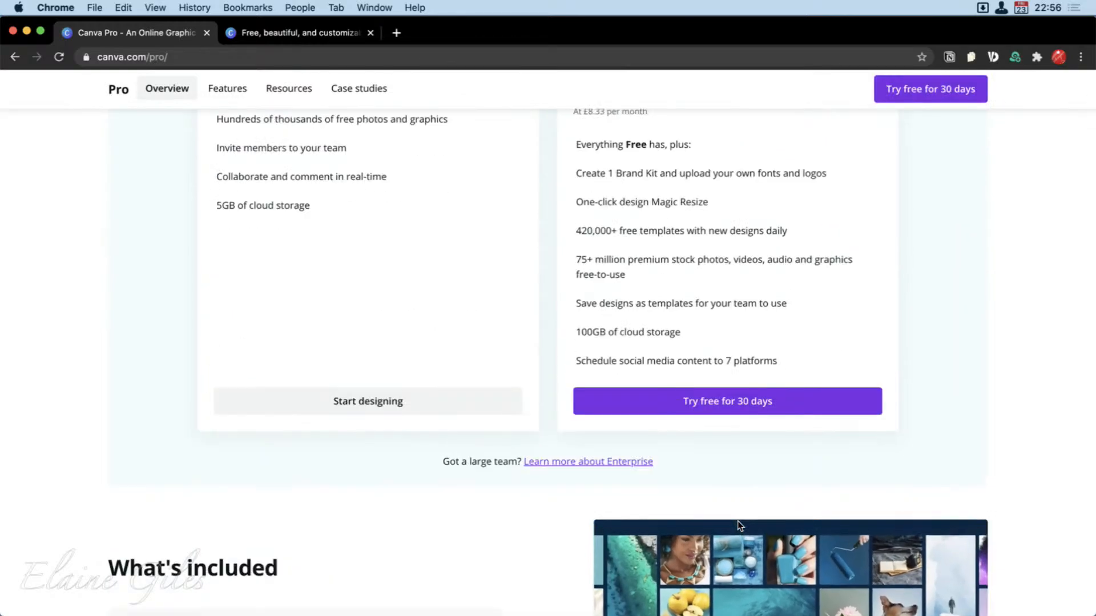
{"action": "scroll", "coordinate": [739, 525], "scroll_direction": "down", "scroll_amount": 1}
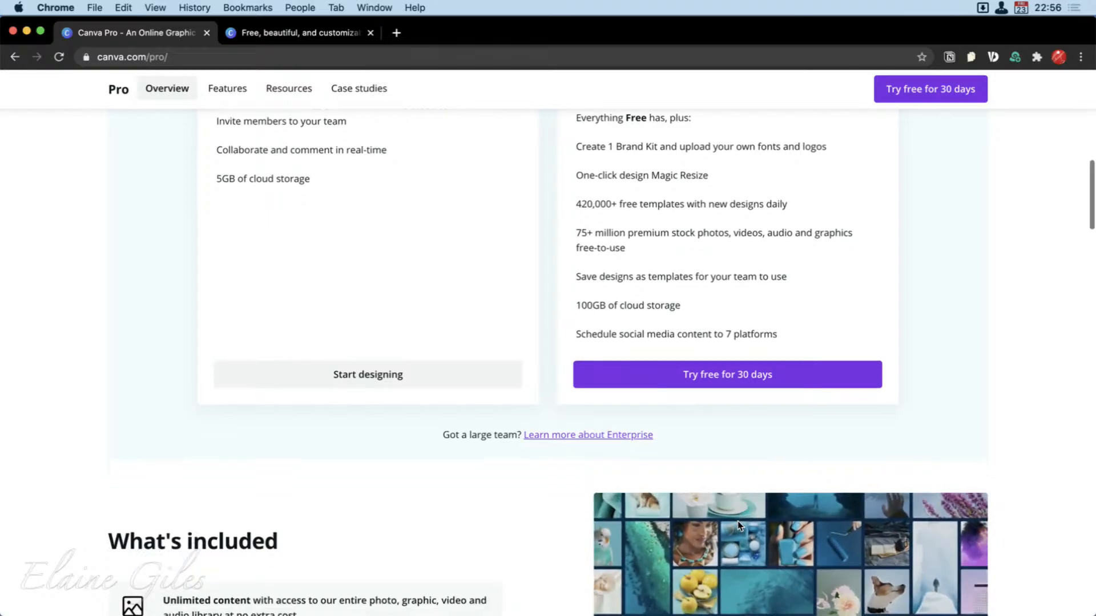
Check the monthly Pro price for a team of 1 and switch the billing back to yearly.
{"action": "scroll", "coordinate": [738, 523], "scroll_direction": "up", "scroll_amount": 7}
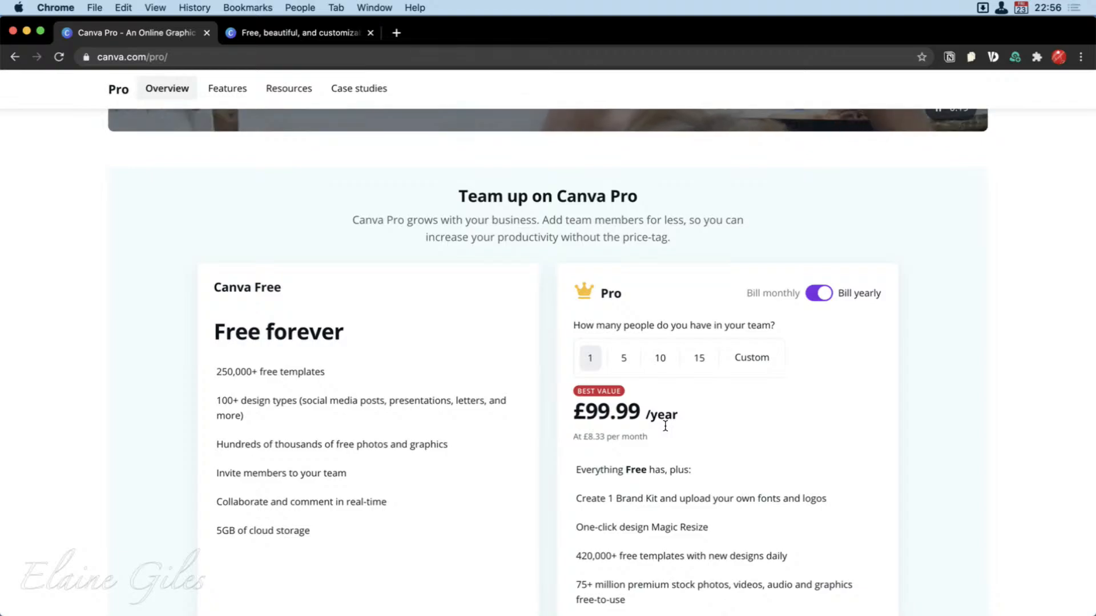
{"action": "left_click", "coordinate": [818, 292]}
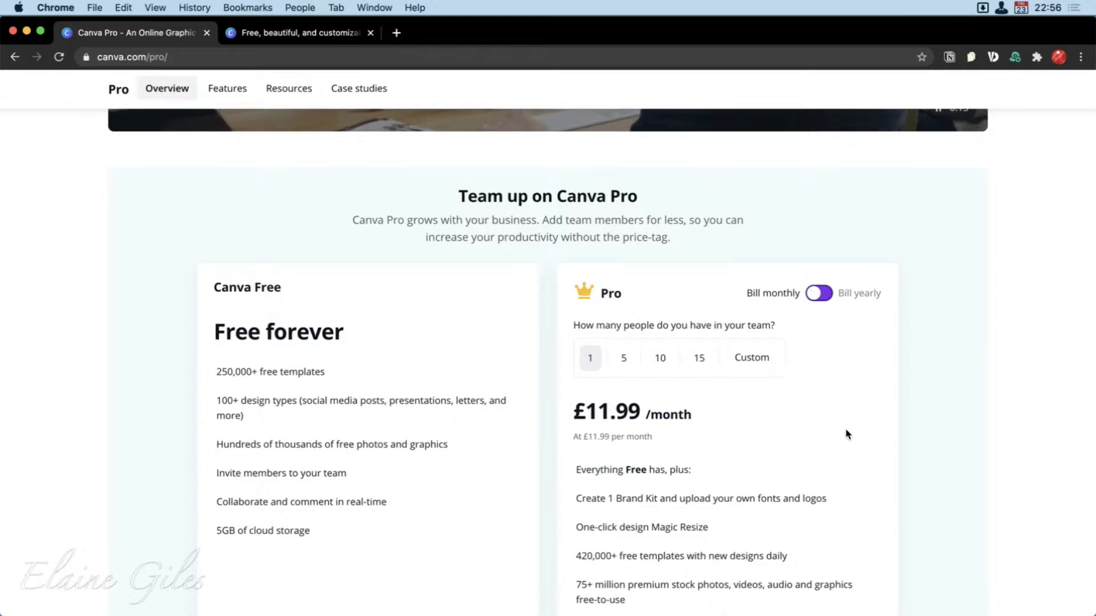
{"action": "left_click", "coordinate": [822, 295]}
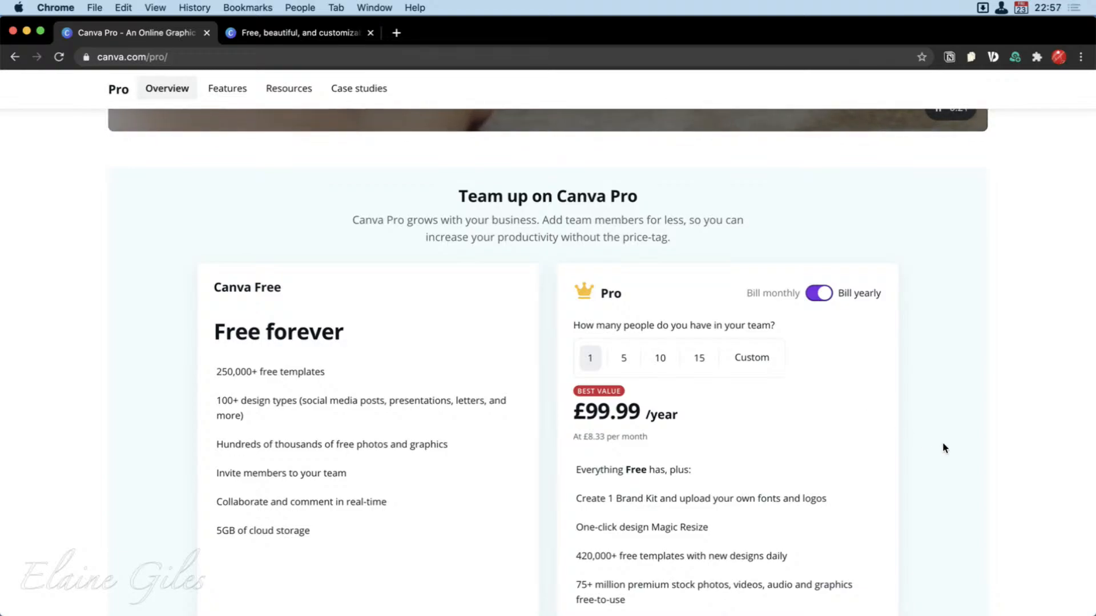
Return to the Instagram post templates and create a new design from the Yellow Confetti Carnival Brazil template.
{"action": "left_click", "coordinate": [313, 29]}
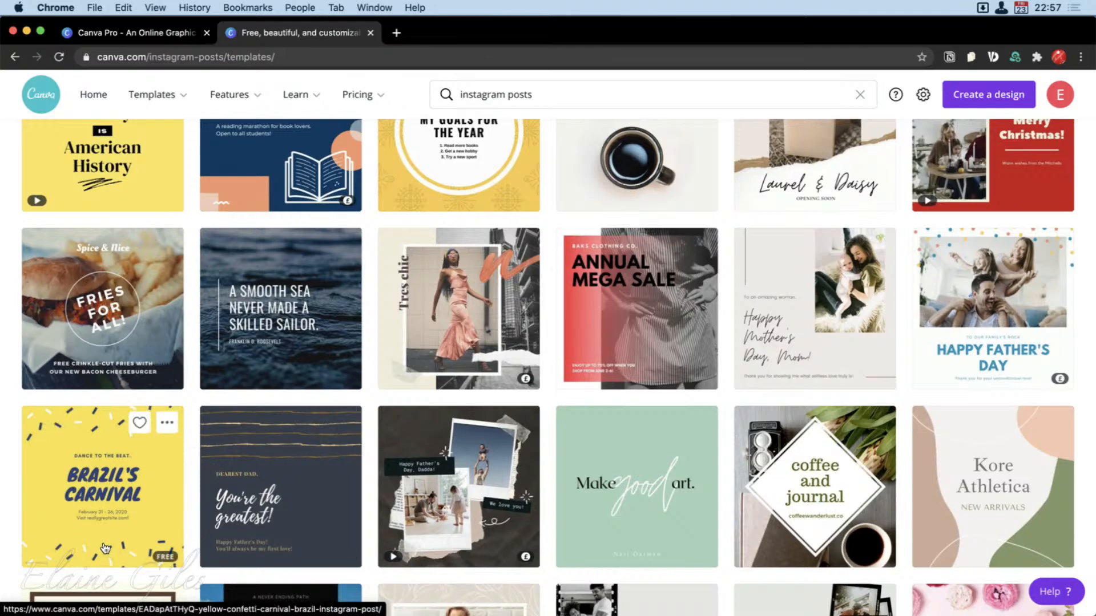
{"action": "left_click", "coordinate": [160, 503]}
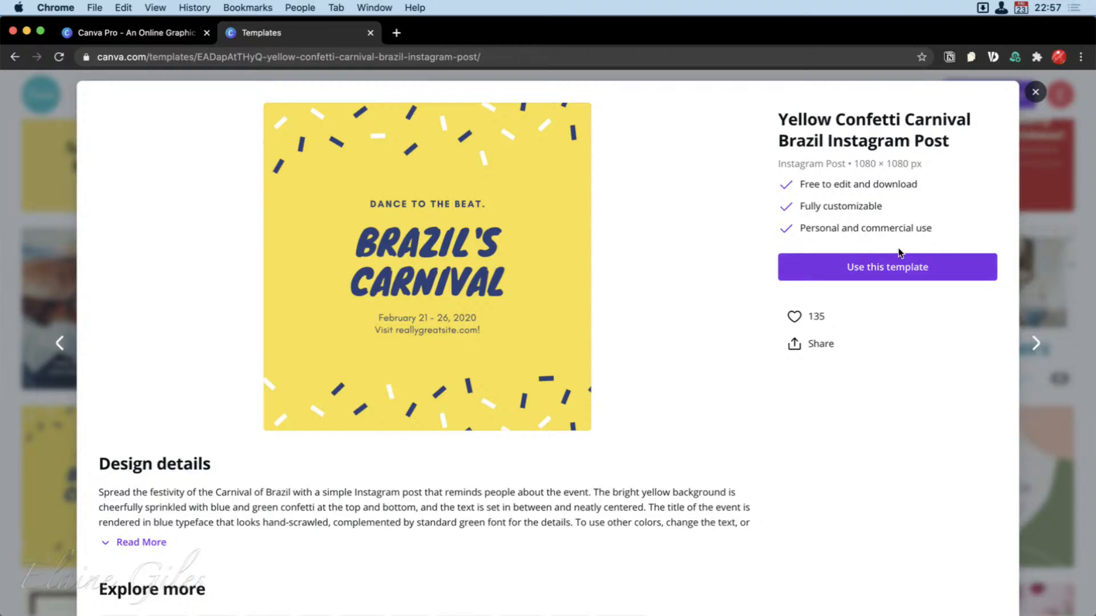
{"action": "left_click", "coordinate": [905, 275]}
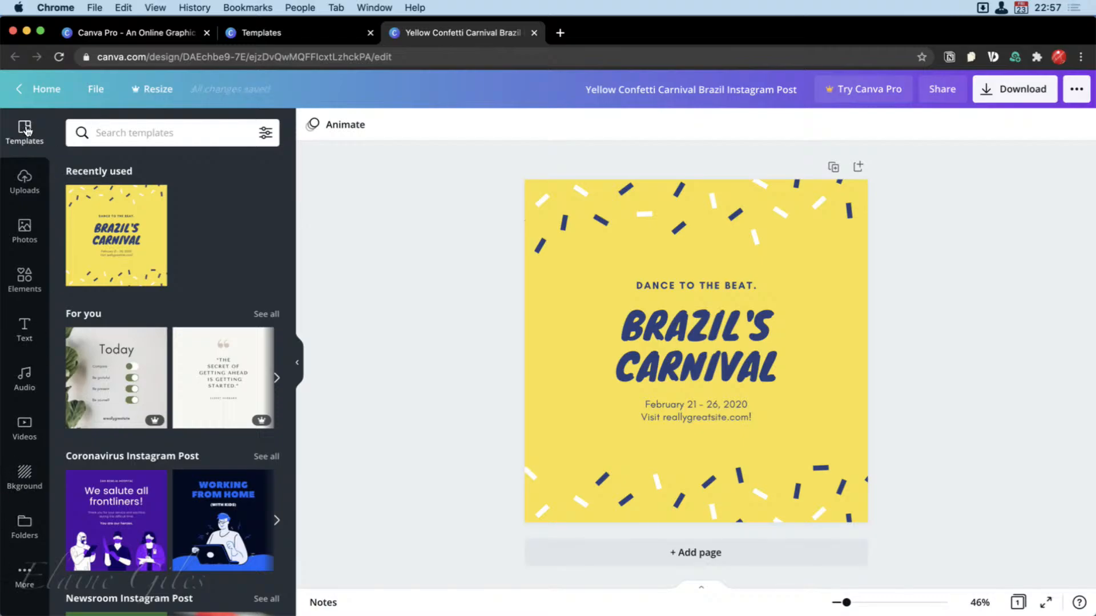
Hide the template library beside the Brazil's Carnival design and show it again.
{"action": "left_click", "coordinate": [299, 368]}
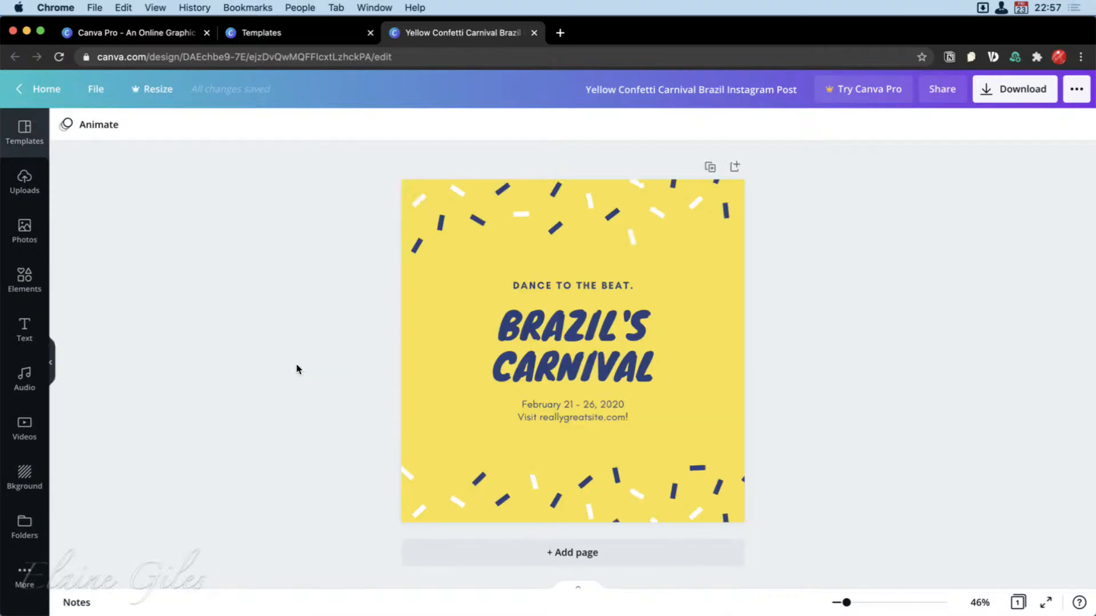
{"action": "left_click", "coordinate": [24, 131]}
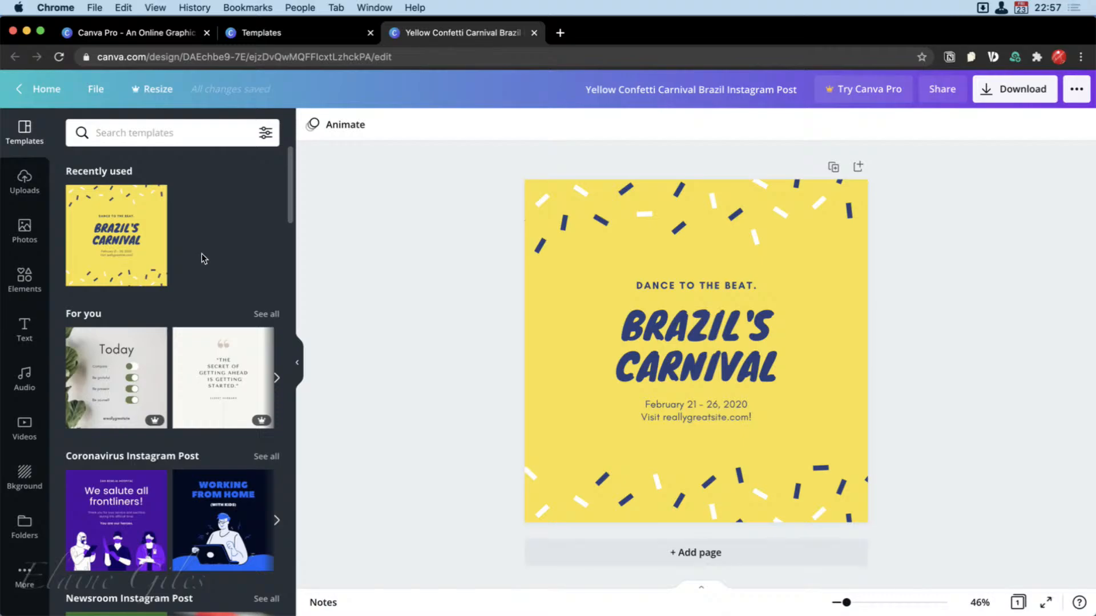
Look through the Instagram post template categories in the library beside the design, from Coronavirus to Love.
{"action": "scroll", "coordinate": [201, 253], "scroll_direction": "down", "scroll_amount": 5}
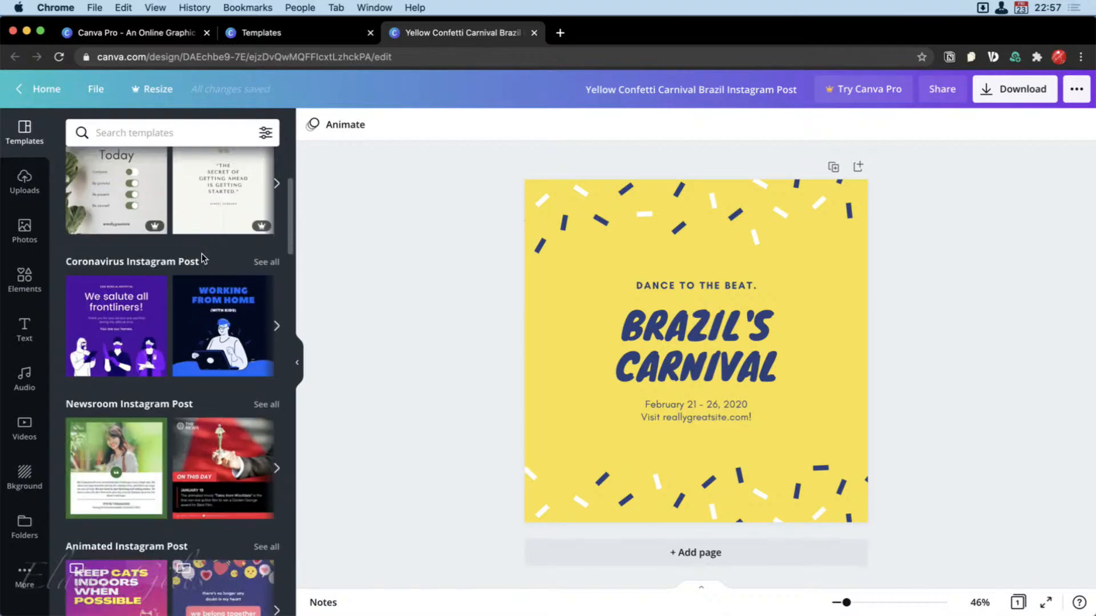
{"action": "scroll", "coordinate": [201, 257], "scroll_direction": "down", "scroll_amount": 1}
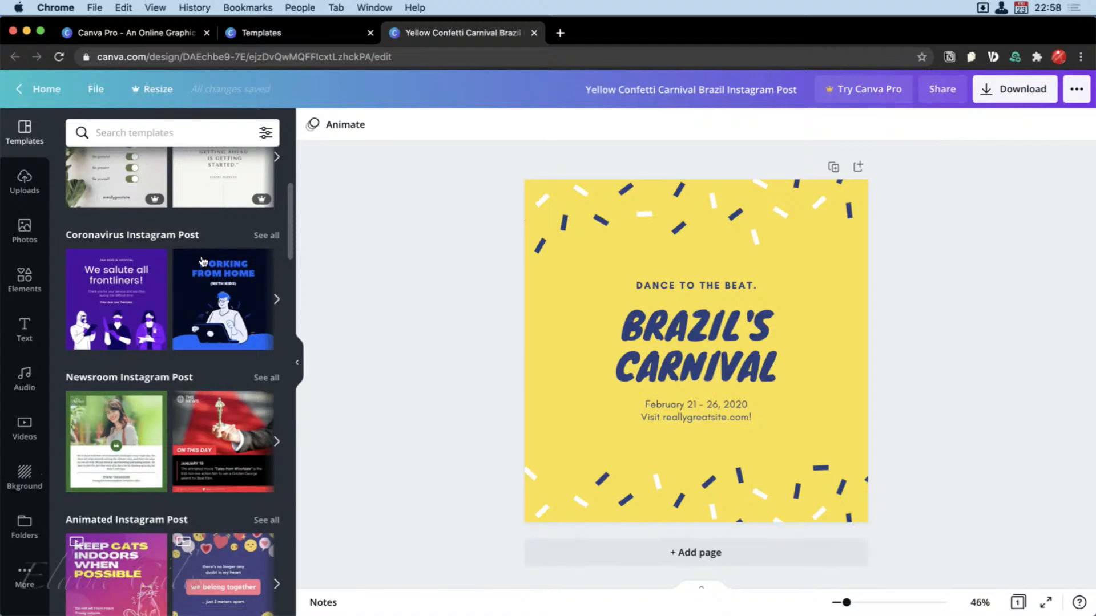
{"action": "scroll", "coordinate": [201, 254], "scroll_direction": "down", "scroll_amount": 2}
{"action": "scroll", "coordinate": [203, 262], "scroll_direction": "down", "scroll_amount": 3}
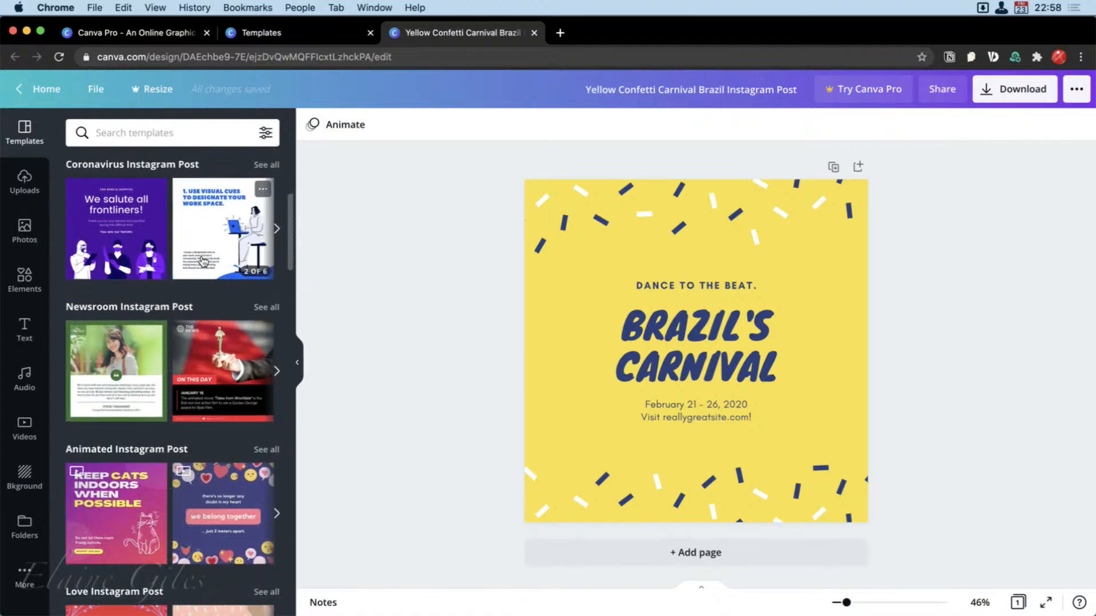
{"action": "scroll", "coordinate": [202, 258], "scroll_direction": "down", "scroll_amount": 7}
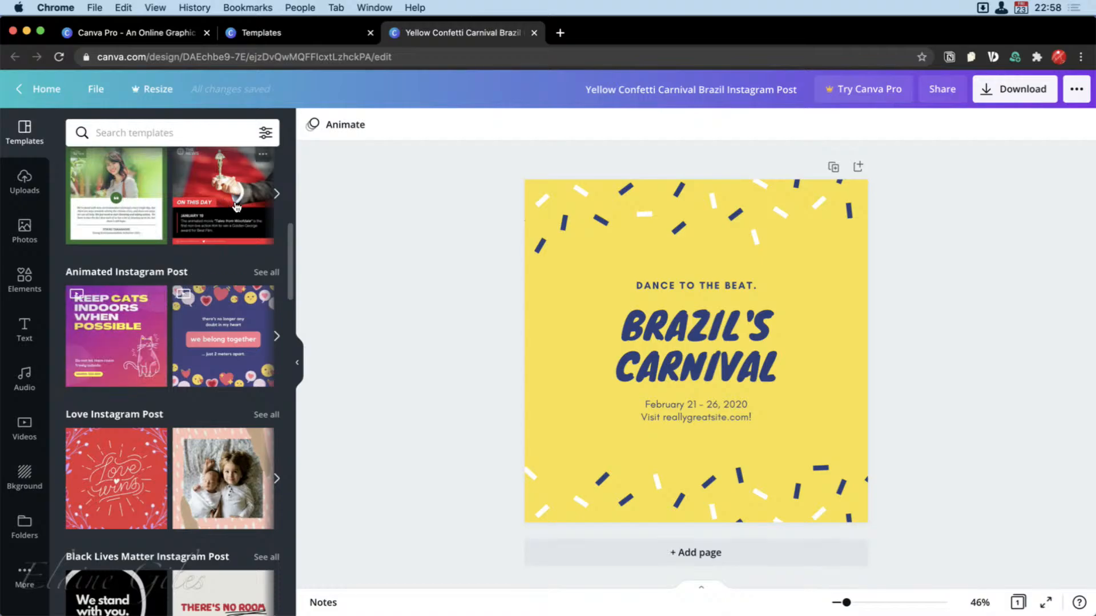
{"action": "scroll", "coordinate": [234, 205], "scroll_direction": "up", "scroll_amount": 3}
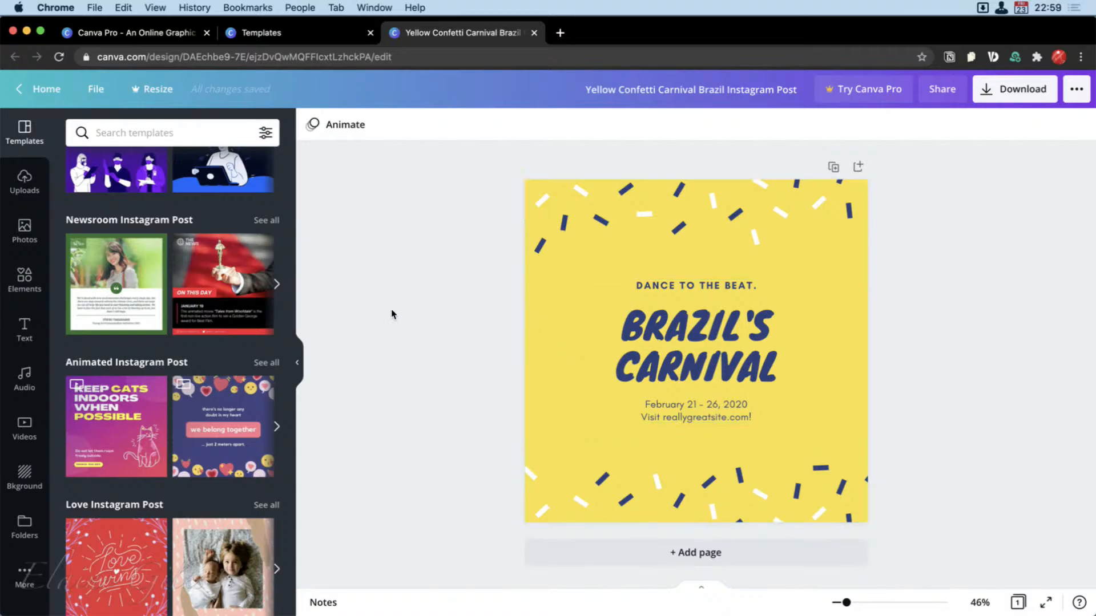
Add the uploaded Excel Formula and Functions 101 image, shrink it, tilt it counterclockwise and place it left of the BRAZIL'S CARNIVAL title.
{"action": "left_click", "coordinate": [23, 178]}
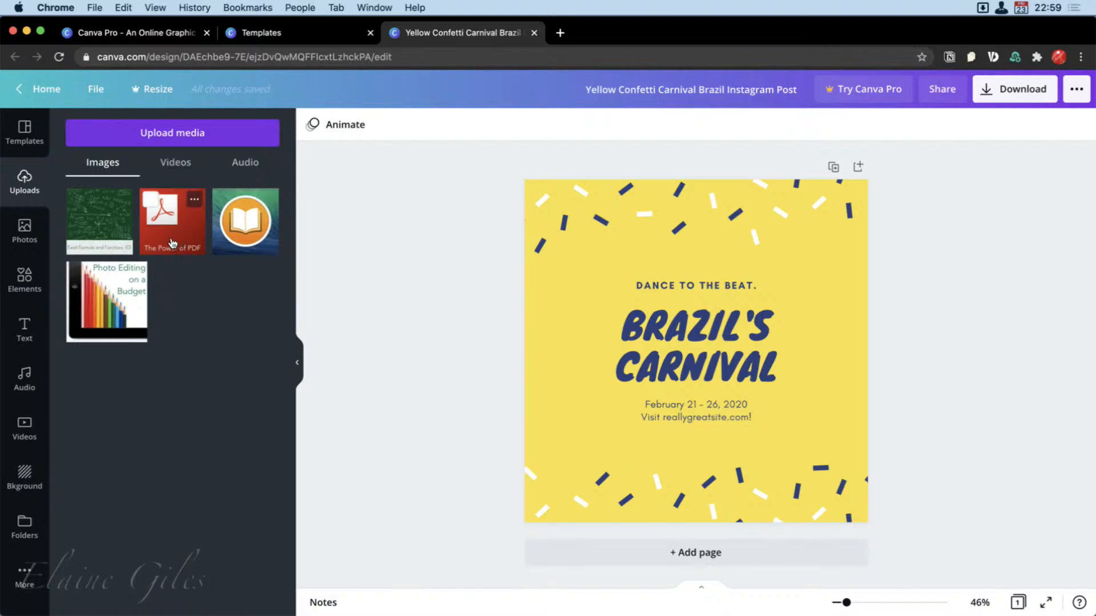
{"action": "left_click_drag", "start_coordinate": [99, 233], "coordinate": [595, 293]}
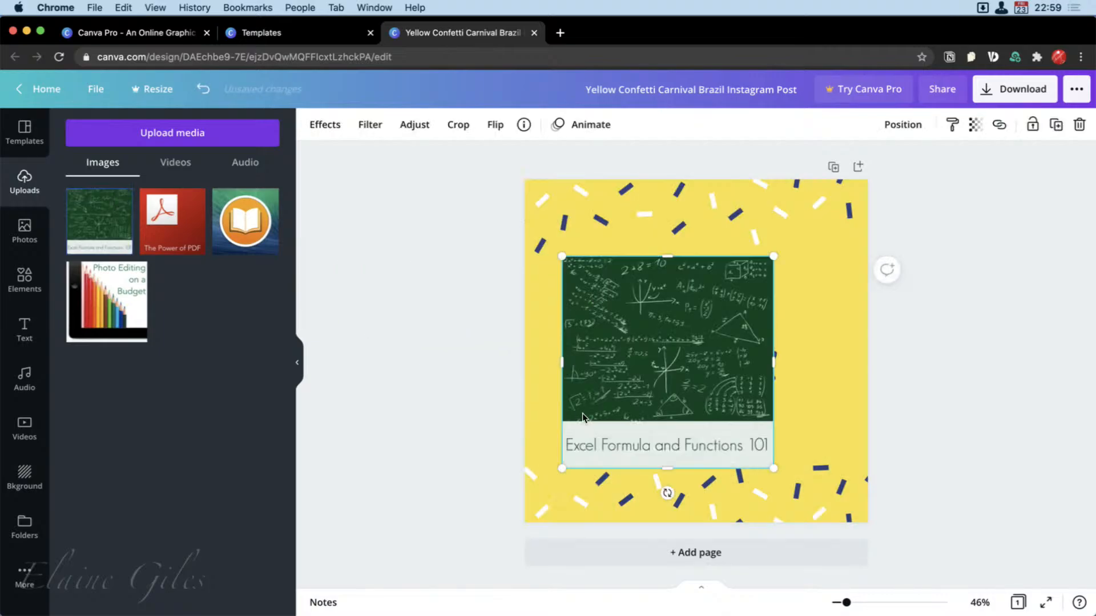
{"action": "left_click_drag", "start_coordinate": [774, 257], "coordinate": [656, 375]}
{"action": "left_click_drag", "start_coordinate": [609, 406], "coordinate": [587, 318]}
{"action": "left_click_drag", "start_coordinate": [632, 374], "coordinate": [583, 379]}
Add the uploaded The Power of PDF image, shrink it, tilt it clockwise and place it above the right end of the title.
{"action": "left_click_drag", "start_coordinate": [172, 220], "coordinate": [663, 300]}
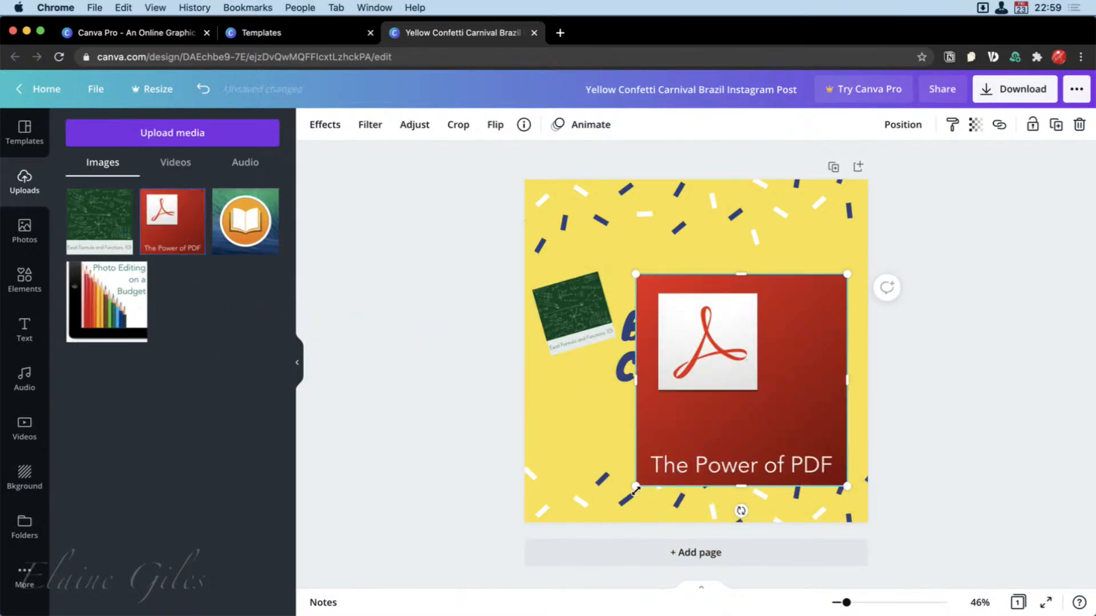
{"action": "left_click_drag", "start_coordinate": [633, 495], "coordinate": [800, 368]}
{"action": "left_click_drag", "start_coordinate": [819, 302], "coordinate": [817, 274]}
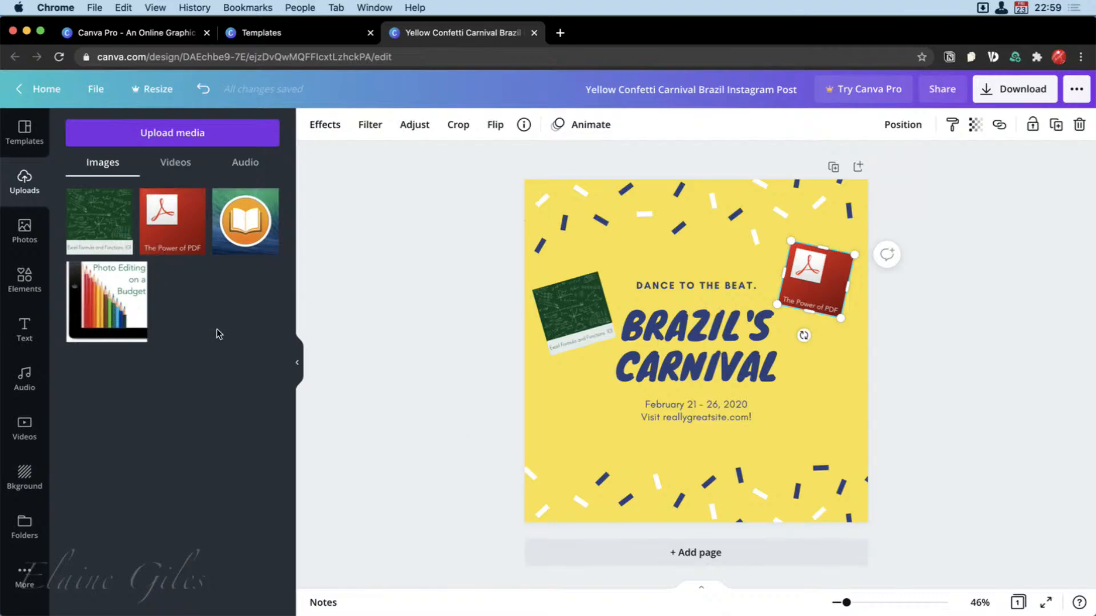
Replace the small Excel Formula and Functions image beside the title with the uploaded Photo Editing on a Budget image.
{"action": "left_click_drag", "start_coordinate": [113, 308], "coordinate": [641, 326]}
{"action": "mouse_move", "coordinate": [641, 323]}
{"action": "left_mouse_down"}
{"action": "mouse_move", "coordinate": [593, 330]}
{"action": "mouse_move", "coordinate": [567, 355]}
{"action": "mouse_move", "coordinate": [565, 328]}
{"action": "mouse_move", "coordinate": [815, 277]}
{"action": "mouse_move", "coordinate": [599, 304]}
{"action": "mouse_move", "coordinate": [558, 408]}
{"action": "mouse_move", "coordinate": [528, 414]}
{"action": "left_mouse_up"}
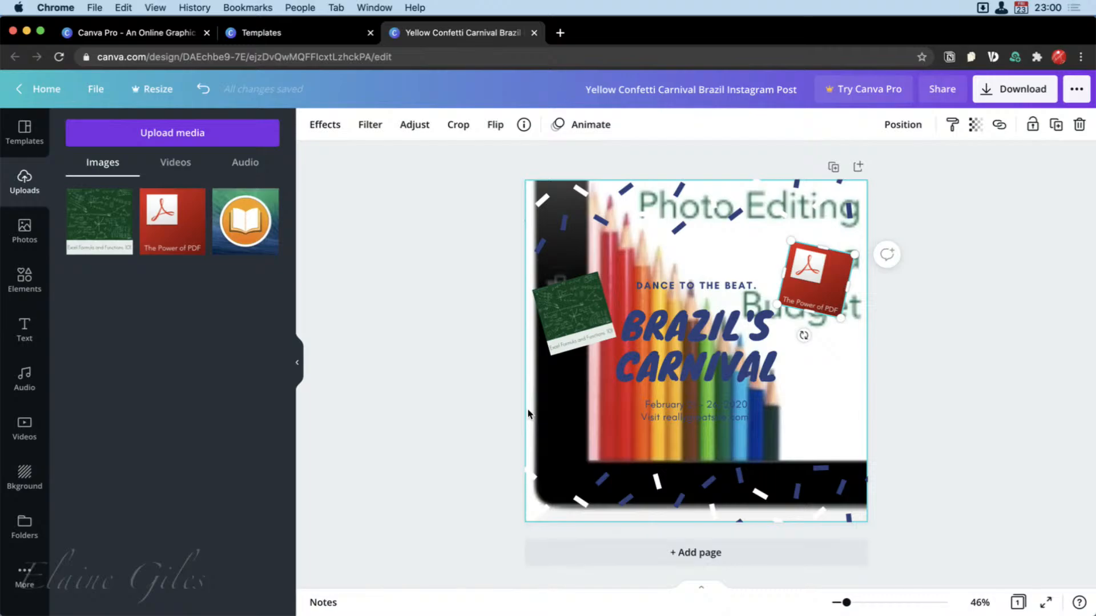
{"action": "left_click_drag", "start_coordinate": [528, 414], "coordinate": [577, 306]}
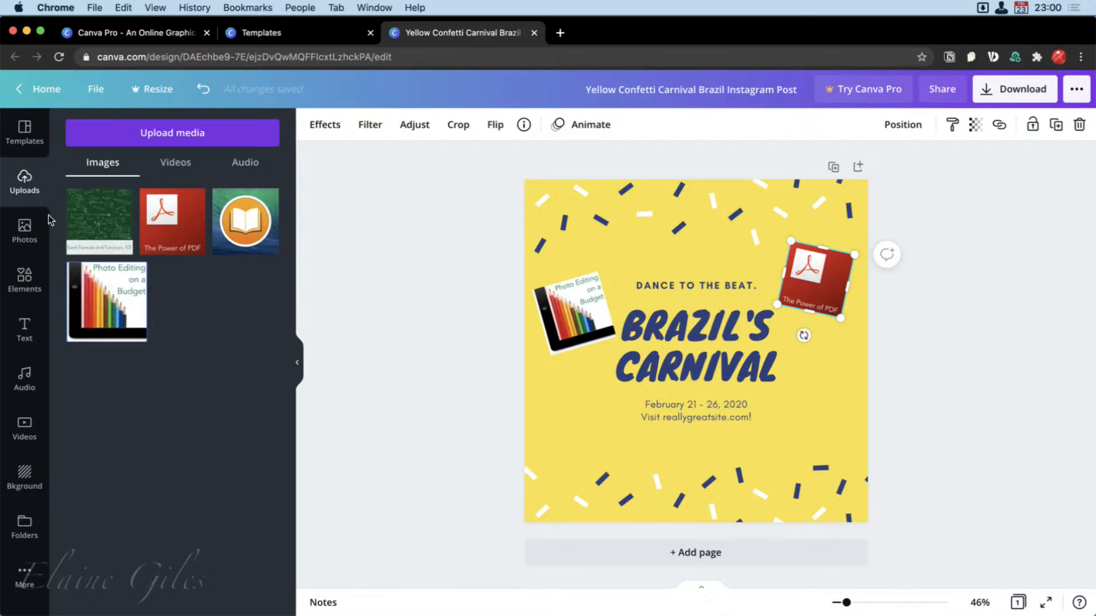
Add the recently used free photo of headphones and a phone, shrink it to half width and fit it into the design's bottom-left corner.
{"action": "left_click", "coordinate": [30, 231]}
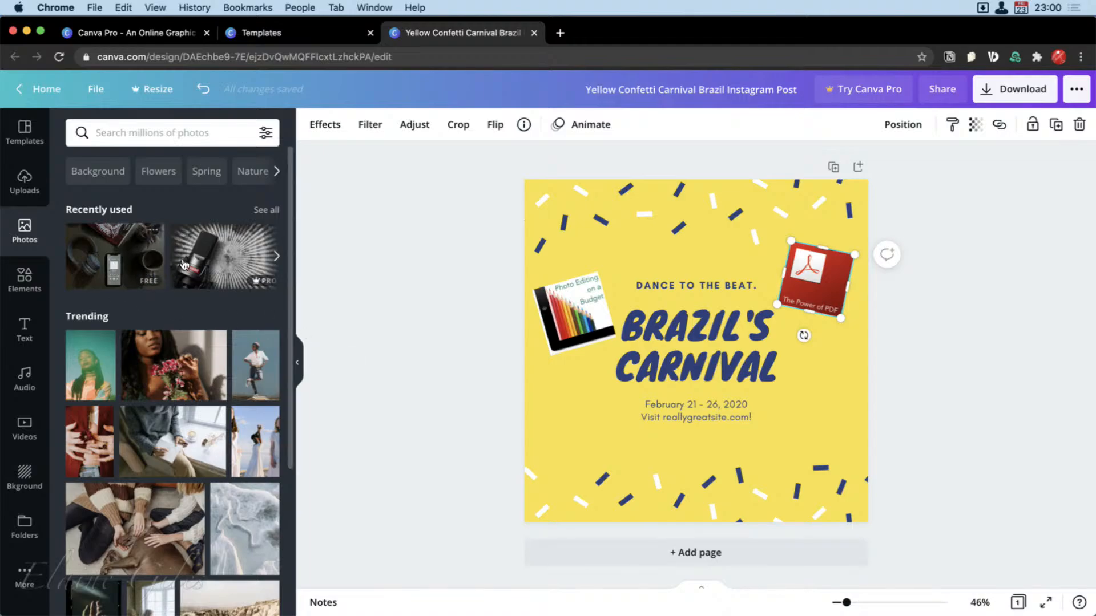
{"action": "left_click", "coordinate": [107, 260]}
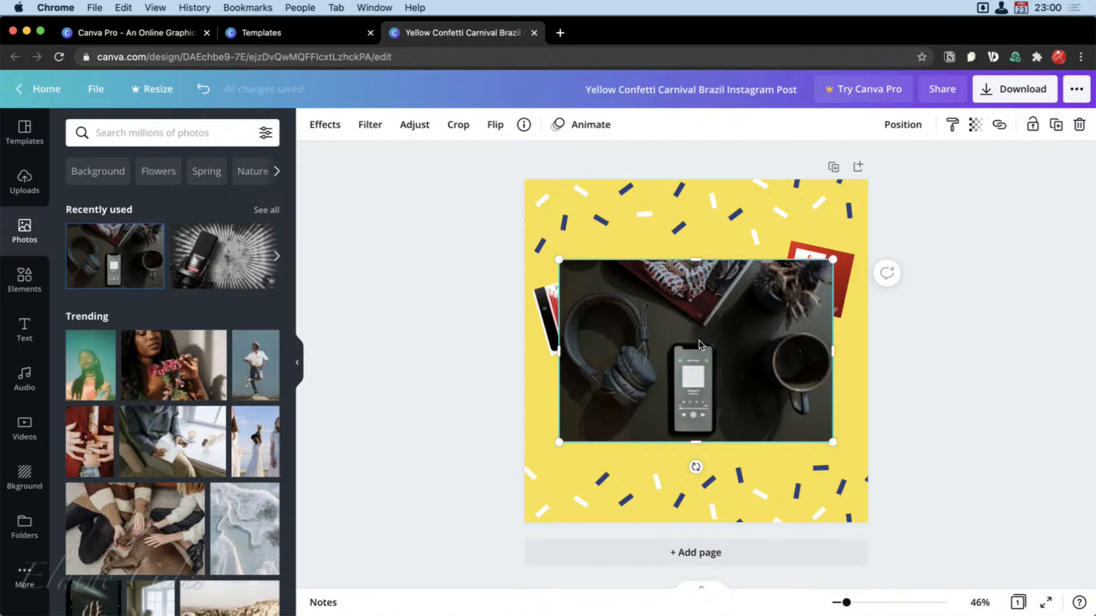
{"action": "left_click_drag", "start_coordinate": [699, 340], "coordinate": [701, 429]}
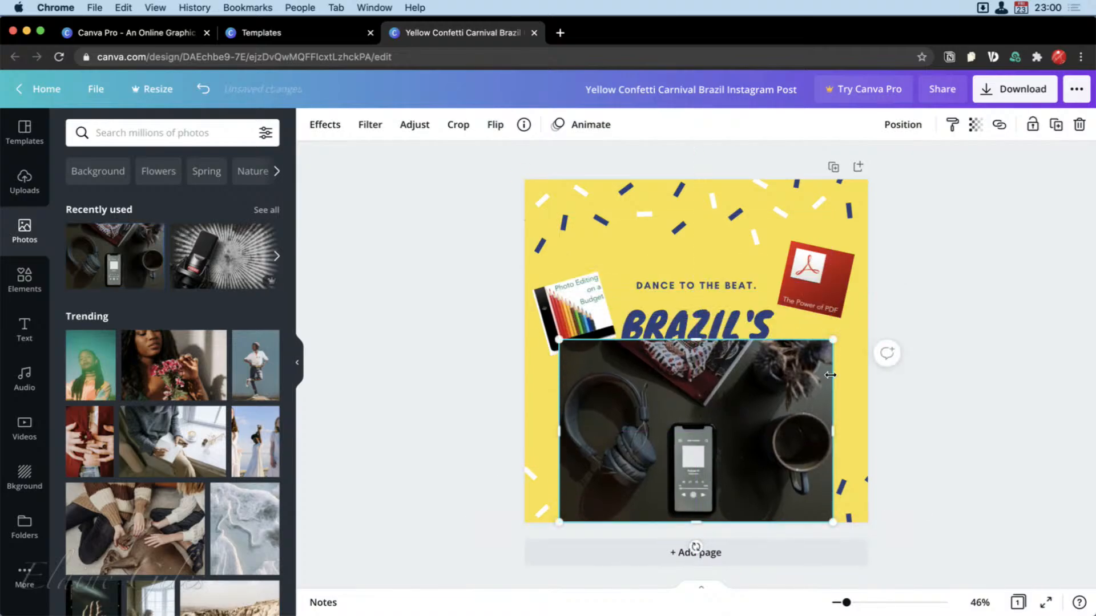
{"action": "left_click_drag", "start_coordinate": [830, 354], "coordinate": [622, 474]}
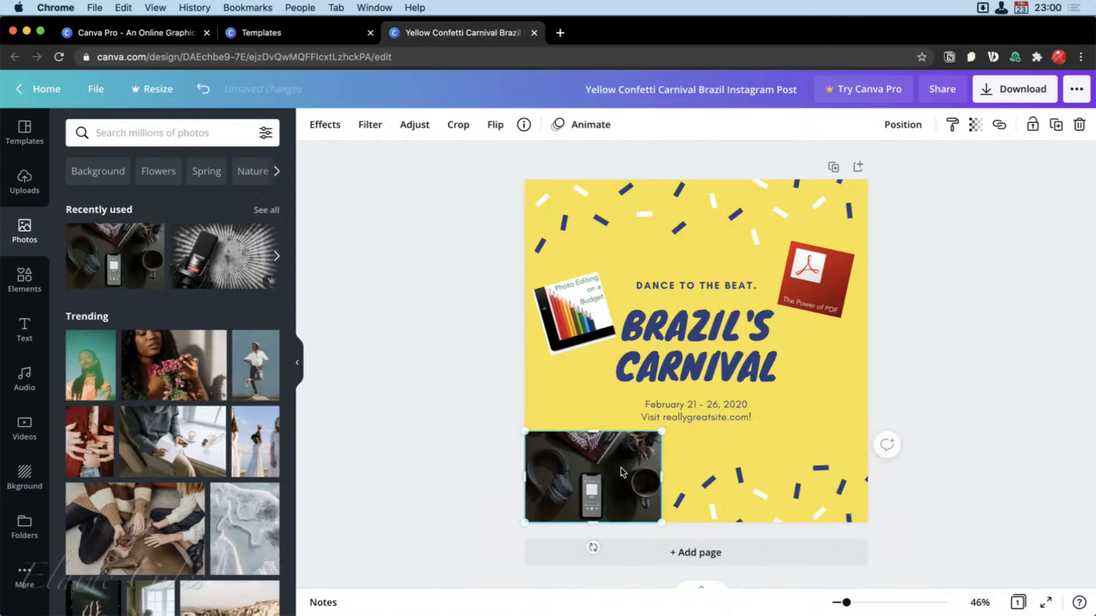
Add the recently used Pro photo of a podcast microphone and move it up over the upper part of the design.
{"action": "left_click", "coordinate": [216, 260]}
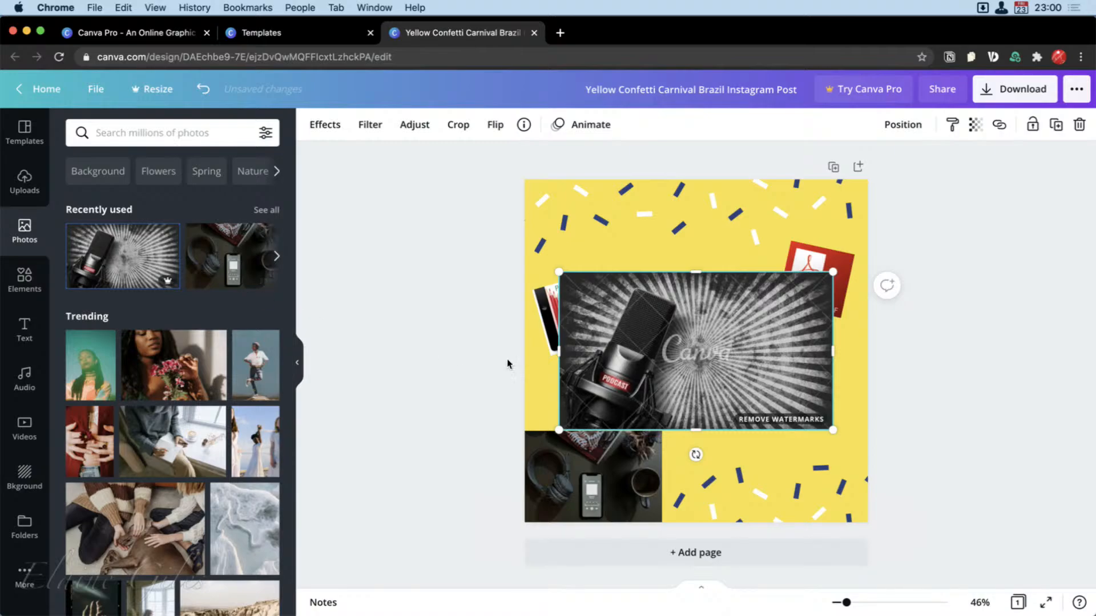
{"action": "left_click_drag", "start_coordinate": [700, 358], "coordinate": [703, 293]}
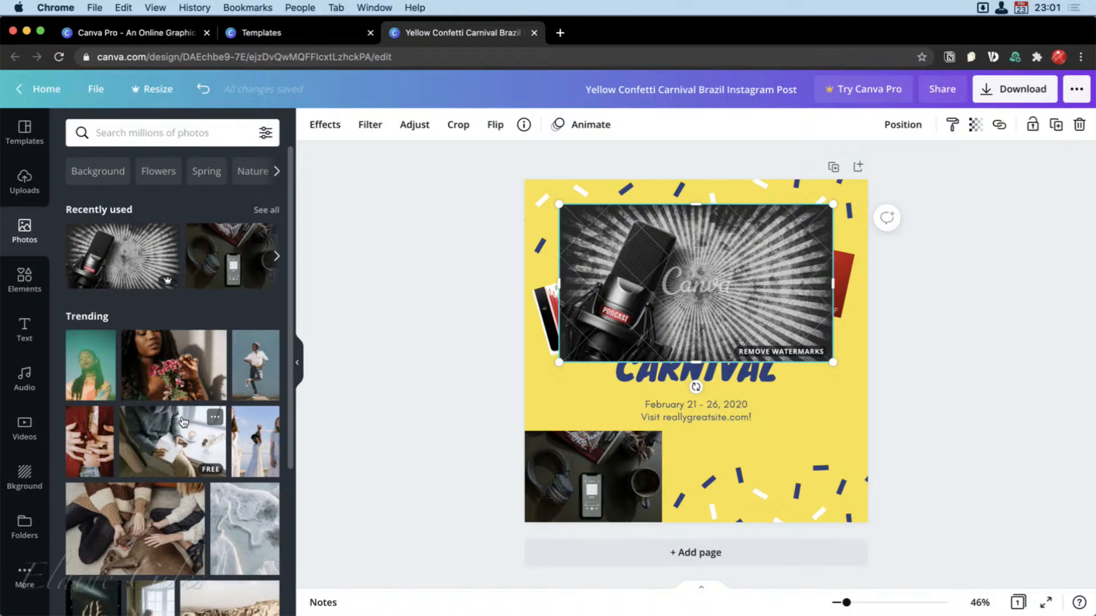
Browse the trending photos and rerun the recent photo search for "podcast".
{"action": "scroll", "coordinate": [159, 538], "scroll_direction": "down", "scroll_amount": 5}
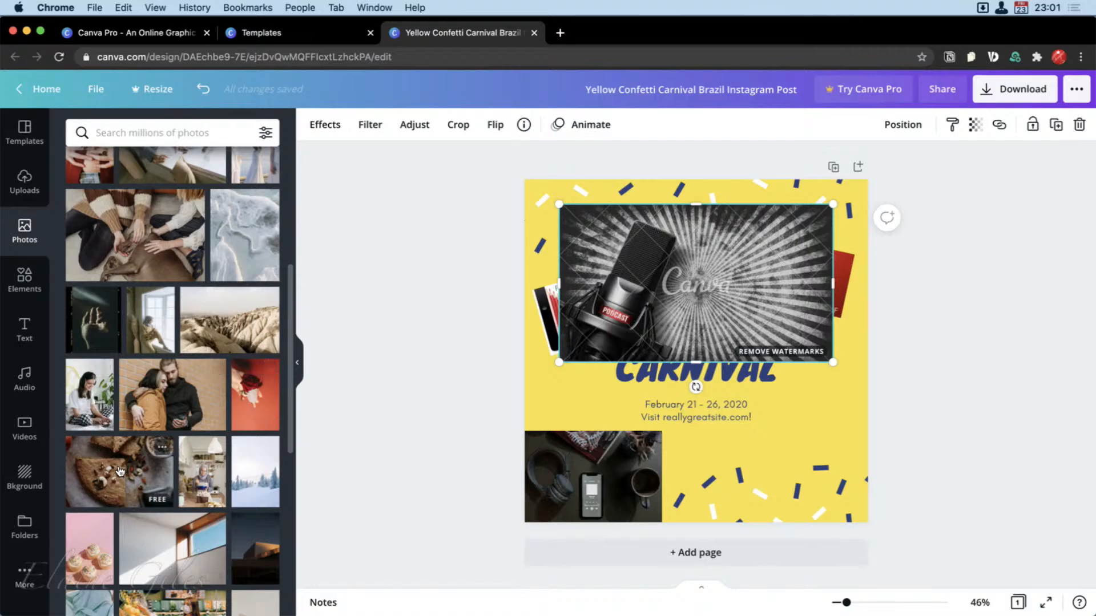
{"action": "scroll", "coordinate": [152, 549], "scroll_direction": "down", "scroll_amount": 6}
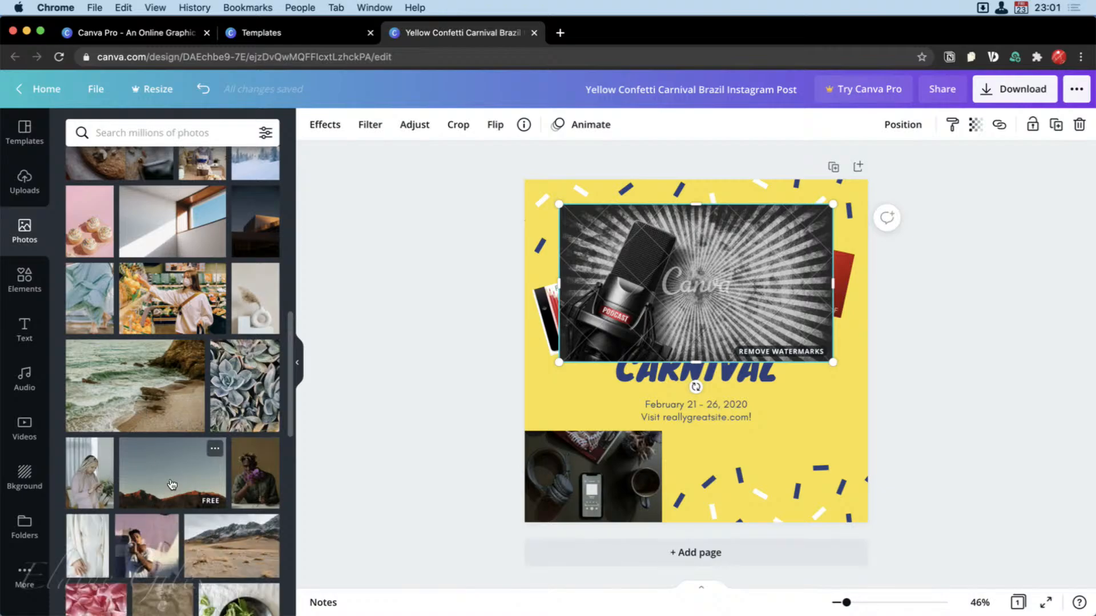
{"action": "scroll", "coordinate": [162, 485], "scroll_direction": "up", "scroll_amount": 10}
{"action": "left_click", "coordinate": [155, 134]}
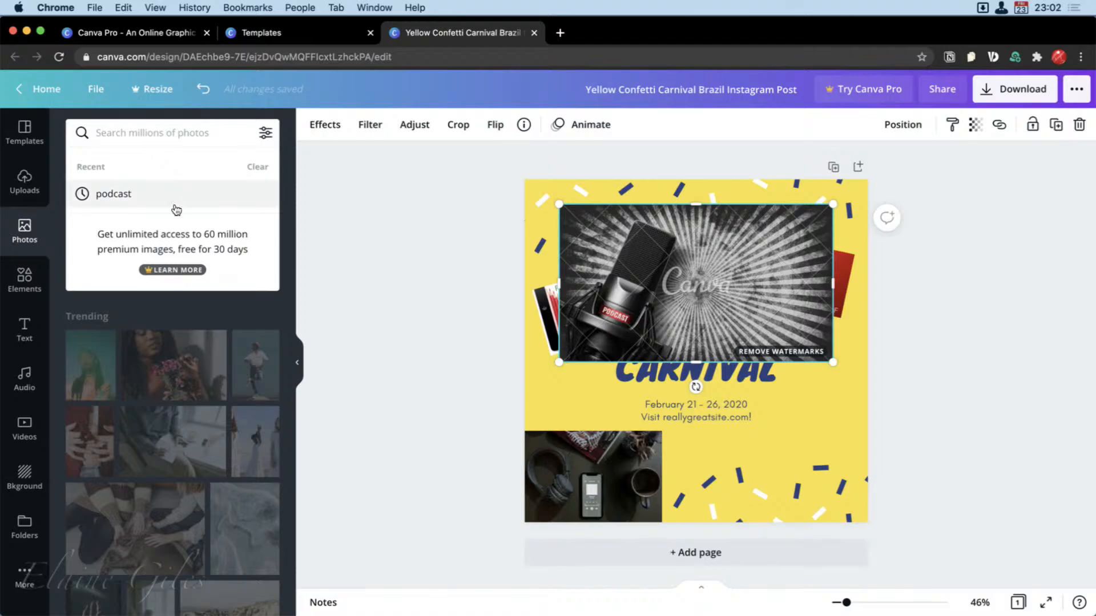
{"action": "left_click", "coordinate": [143, 197]}
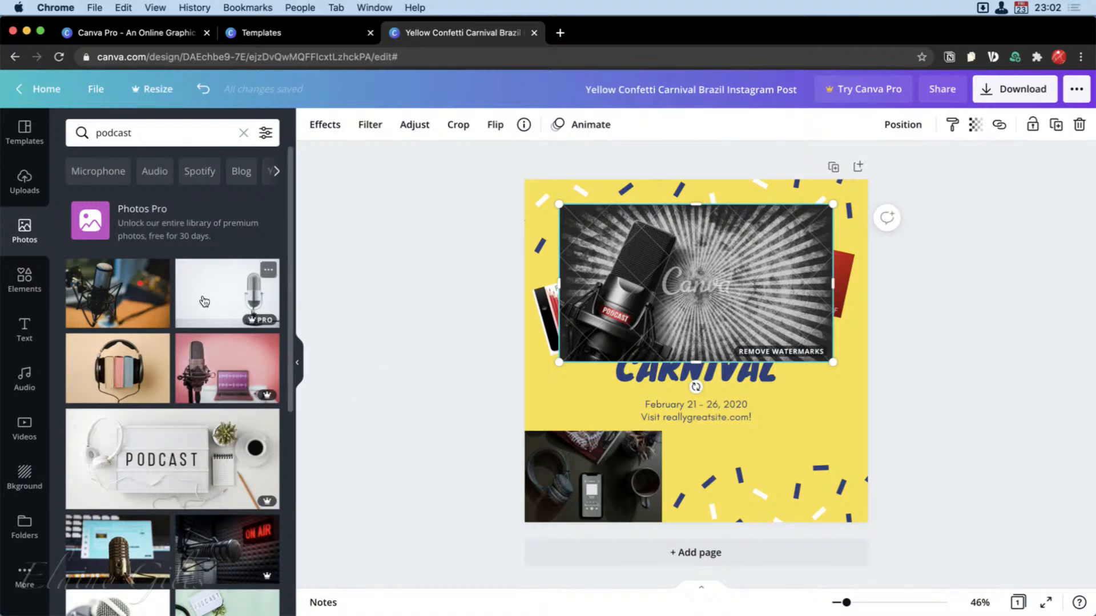
Swap the large photo for the white-background microphone, the studio microphone and the headphones-with-books photos in turn, and delete it.
{"action": "left_click_drag", "start_coordinate": [204, 301], "coordinate": [584, 273]}
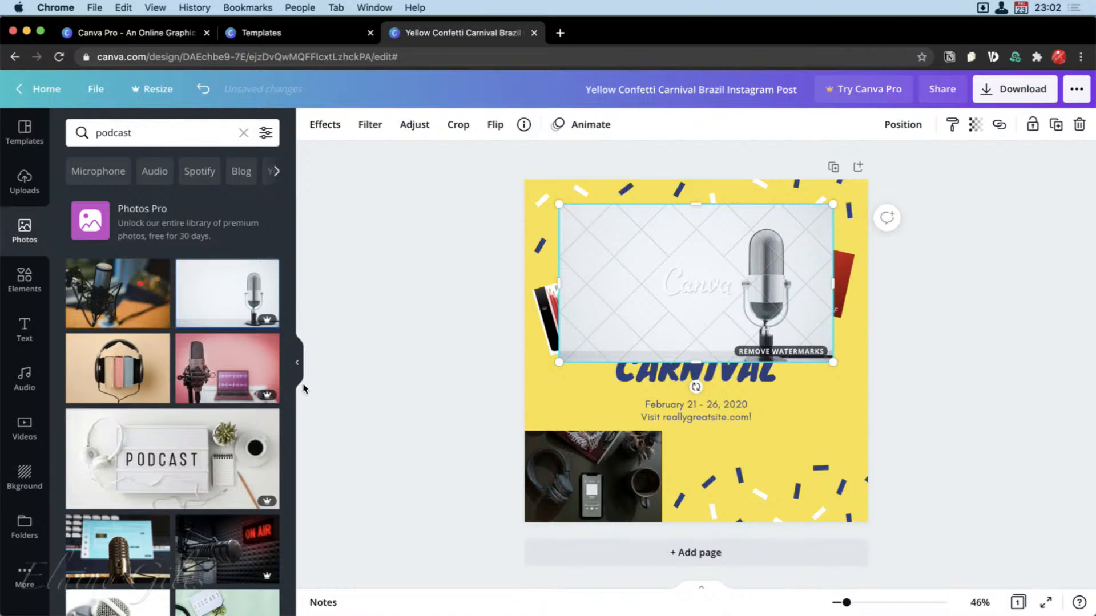
{"action": "left_click_drag", "start_coordinate": [111, 303], "coordinate": [611, 256]}
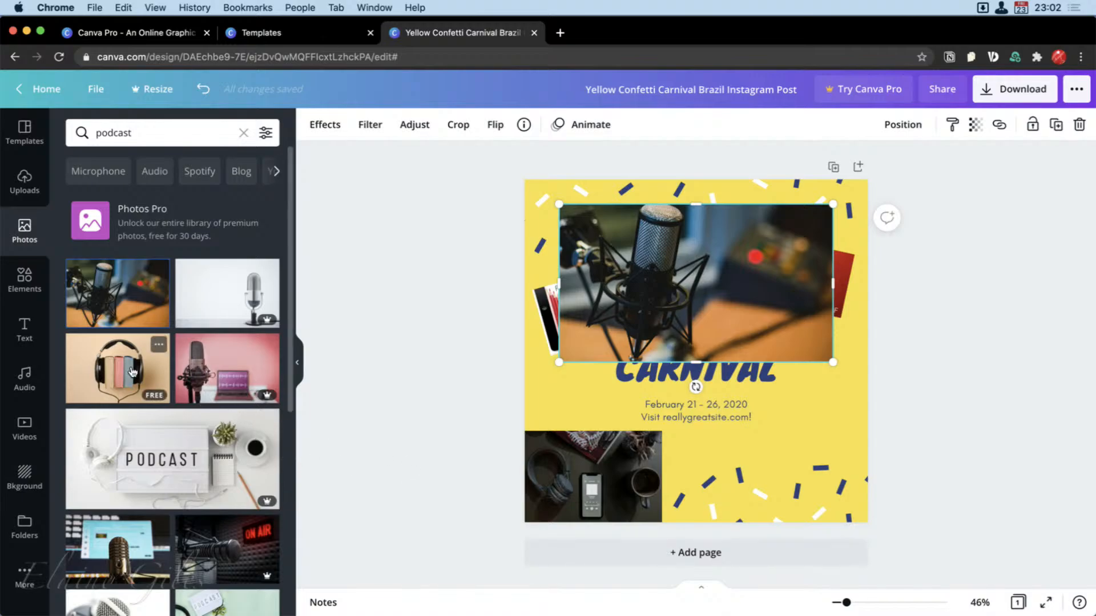
{"action": "left_click_drag", "start_coordinate": [132, 372], "coordinate": [662, 257]}
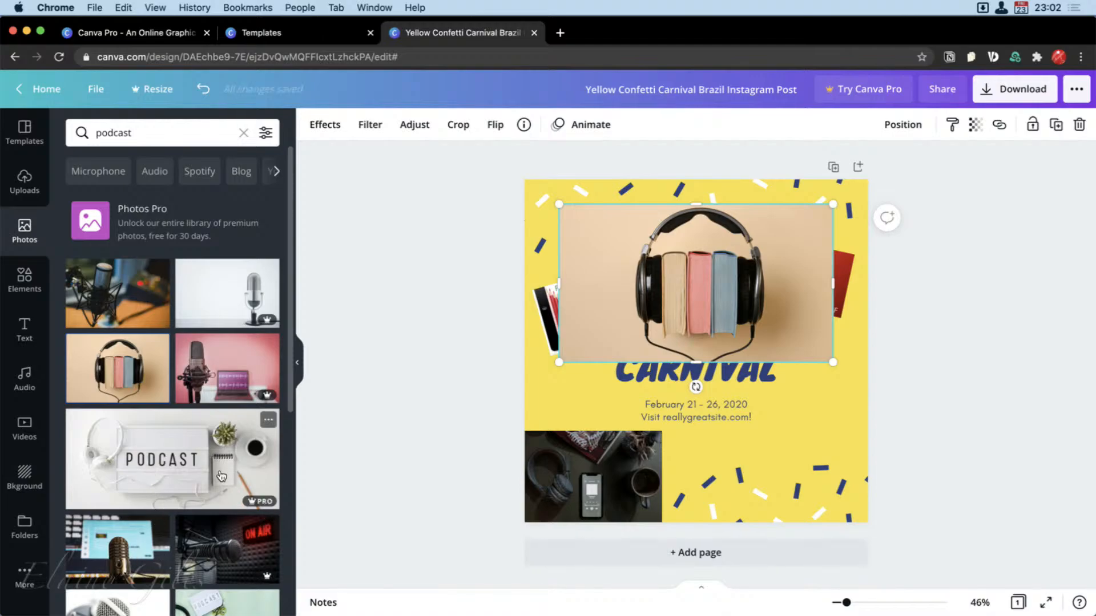
{"action": "scroll", "coordinate": [214, 468], "scroll_direction": "down", "scroll_amount": 5}
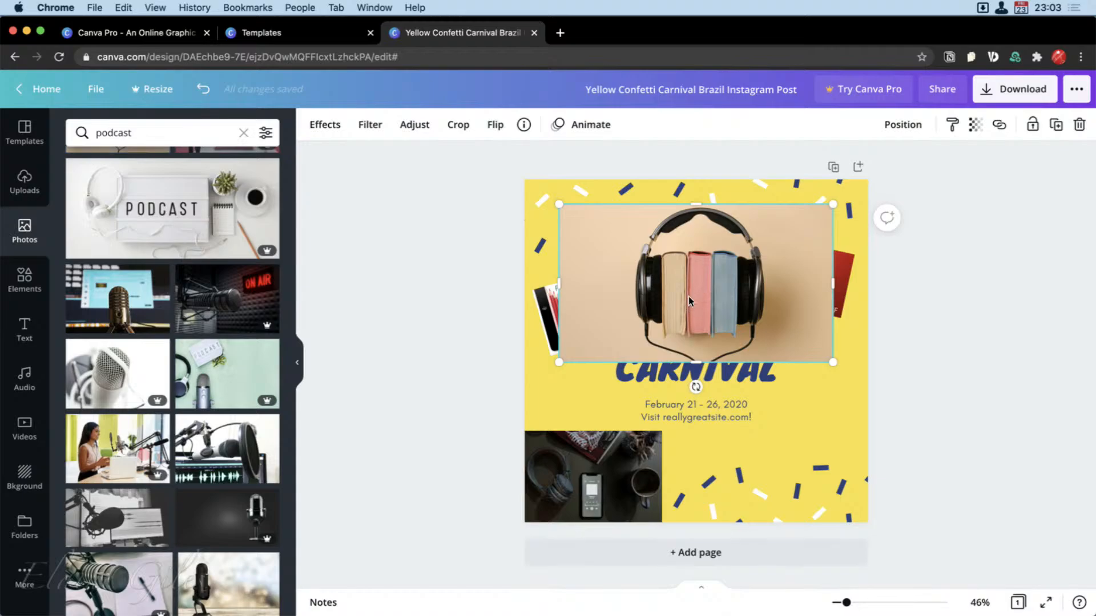
{"action": "key", "text": "Delete"}
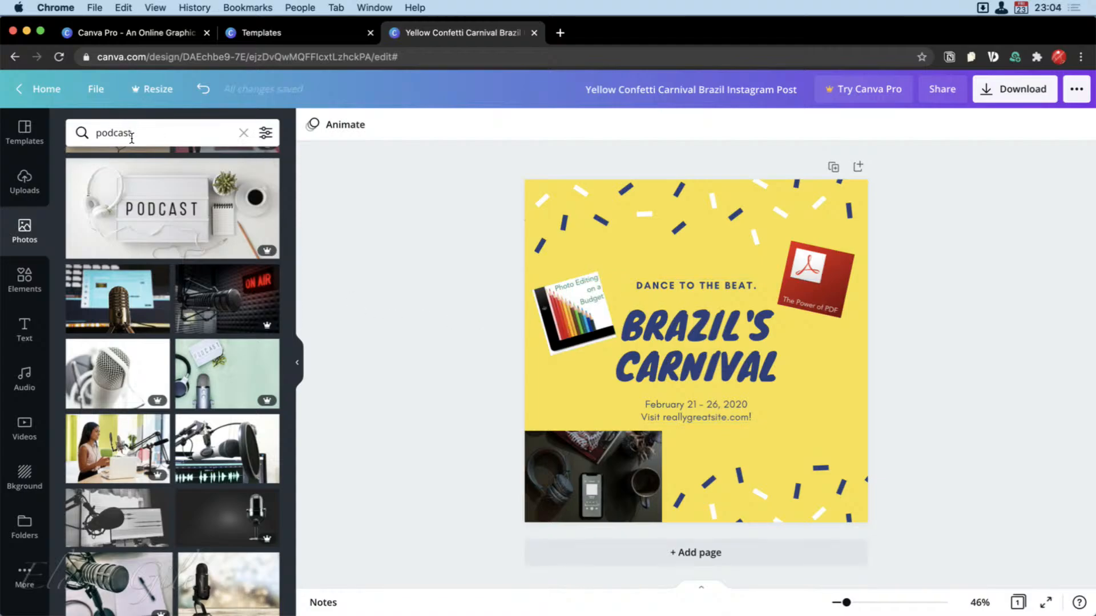
Filter the podcast photo results by the orange color.
{"action": "left_click", "coordinate": [266, 134]}
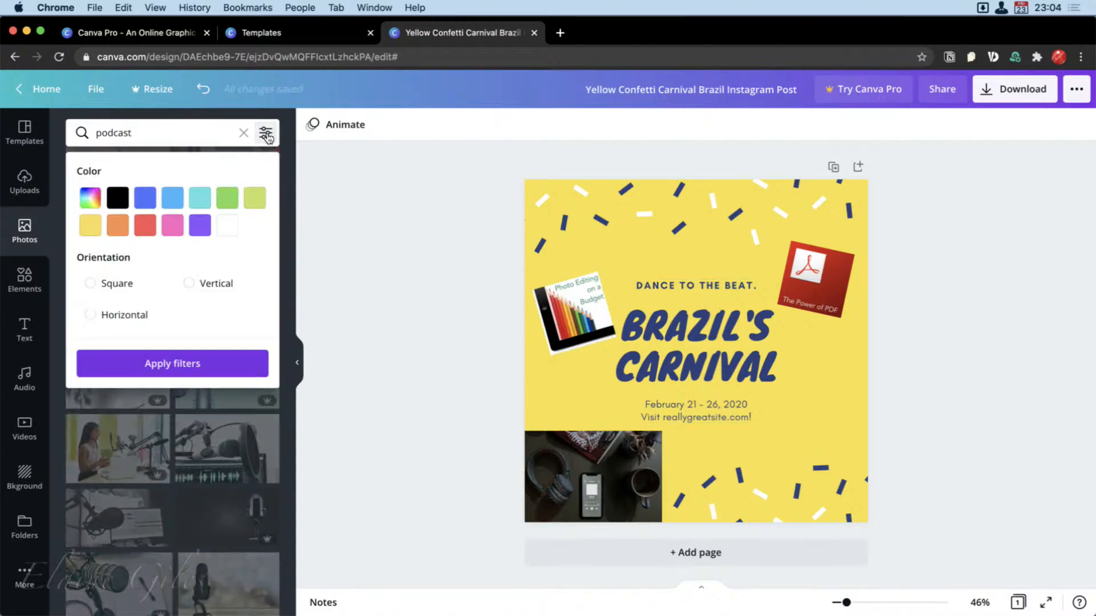
{"action": "left_click", "coordinate": [118, 227]}
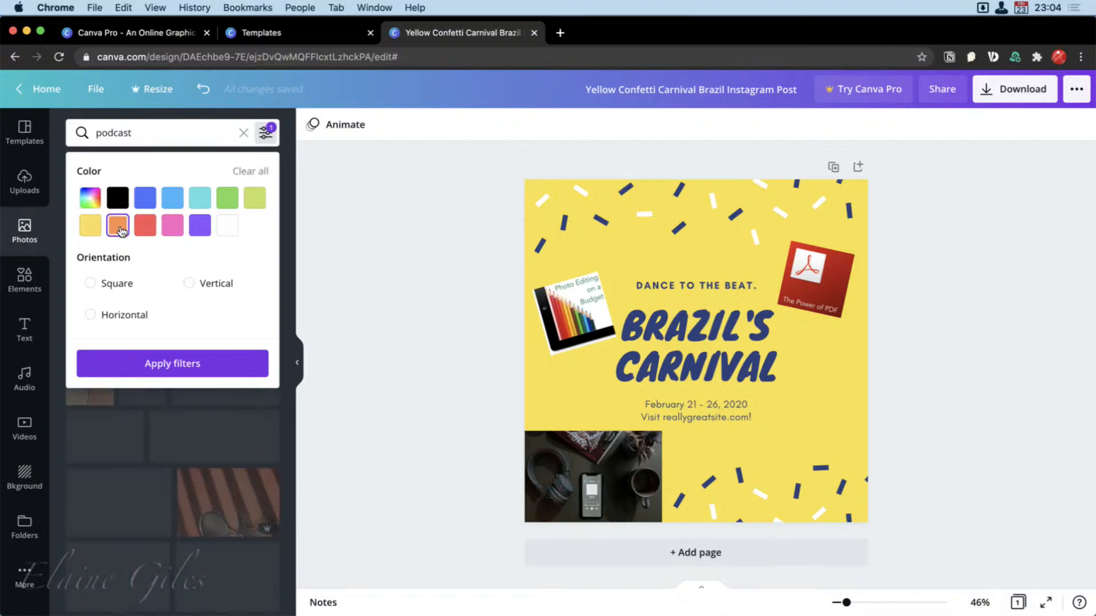
{"action": "left_click", "coordinate": [386, 232]}
Look through the orange podcast photos and switch the search to the suggested term Microphone.
{"action": "scroll", "coordinate": [214, 439], "scroll_direction": "down", "scroll_amount": 3}
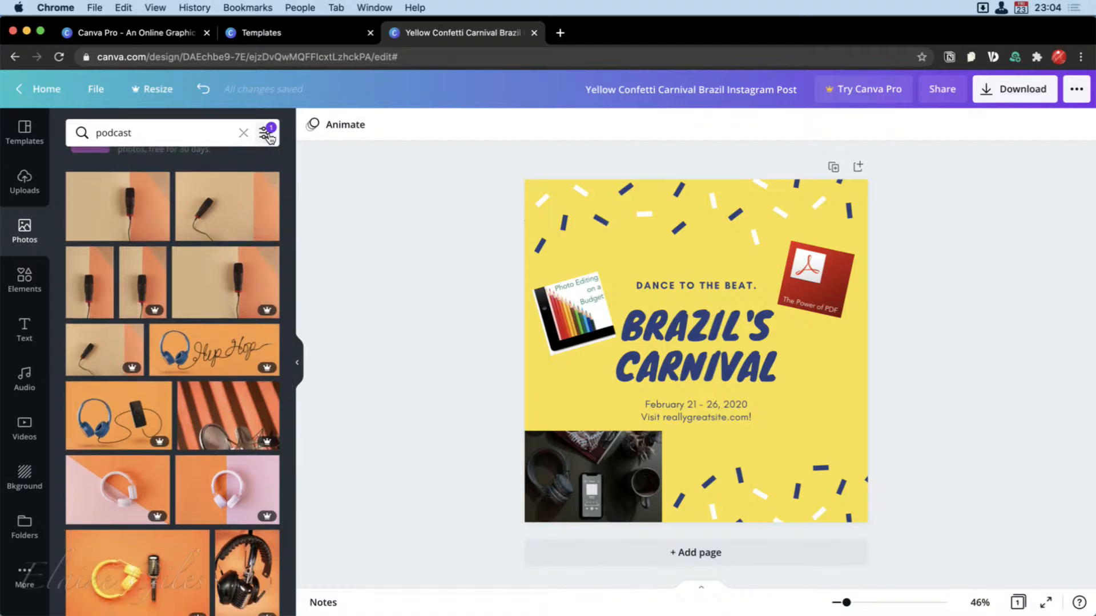
{"action": "scroll", "coordinate": [241, 259], "scroll_direction": "down", "scroll_amount": 3}
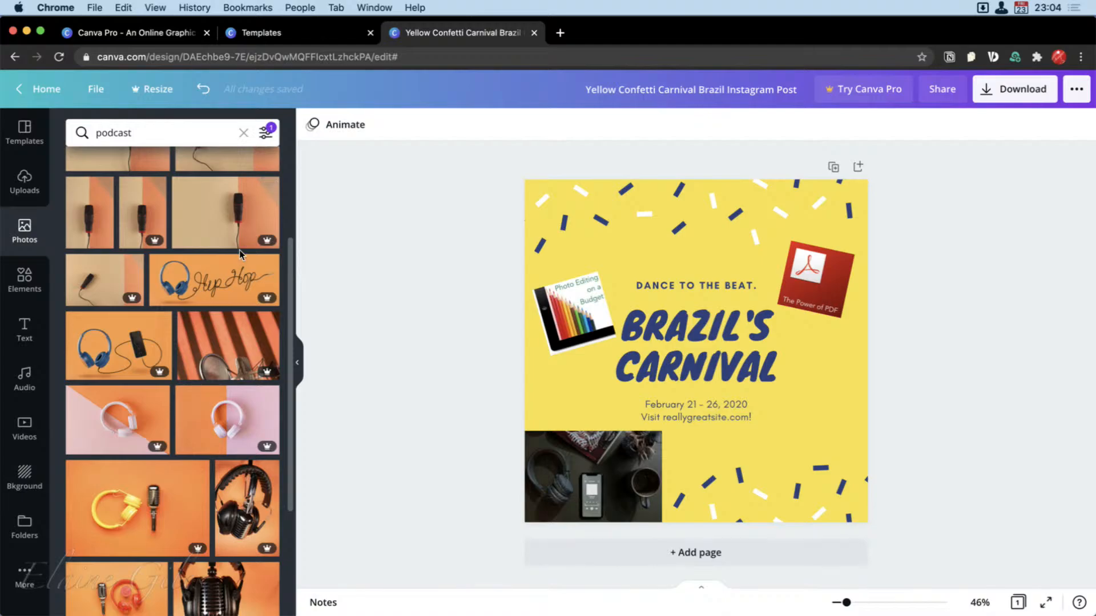
{"action": "scroll", "coordinate": [240, 259], "scroll_direction": "down", "scroll_amount": 3}
{"action": "scroll", "coordinate": [241, 258], "scroll_direction": "down", "scroll_amount": 2}
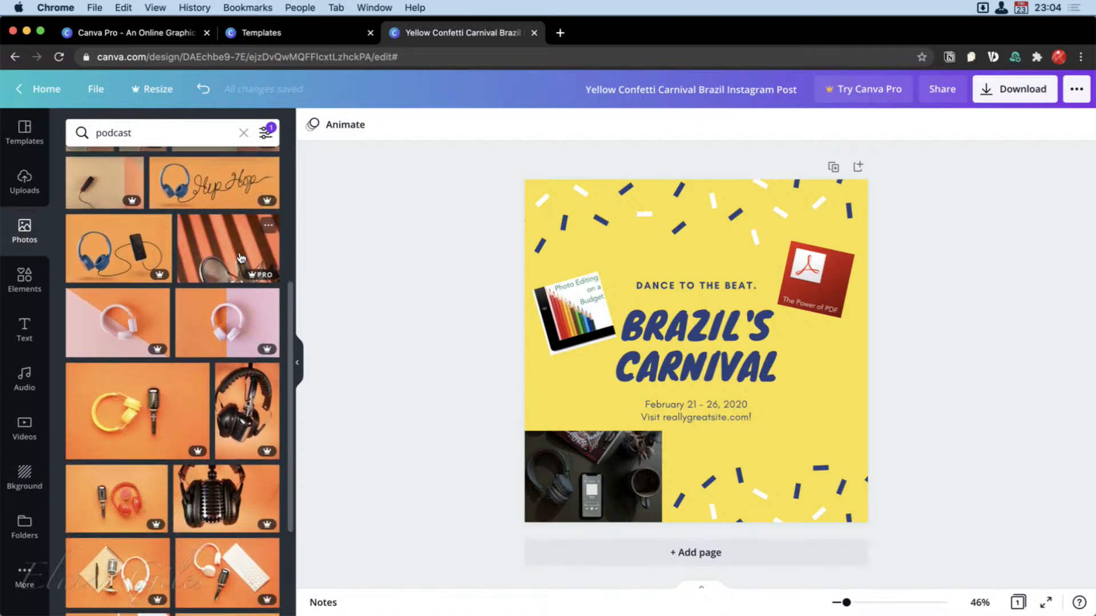
{"action": "scroll", "coordinate": [241, 259], "scroll_direction": "down", "scroll_amount": 4}
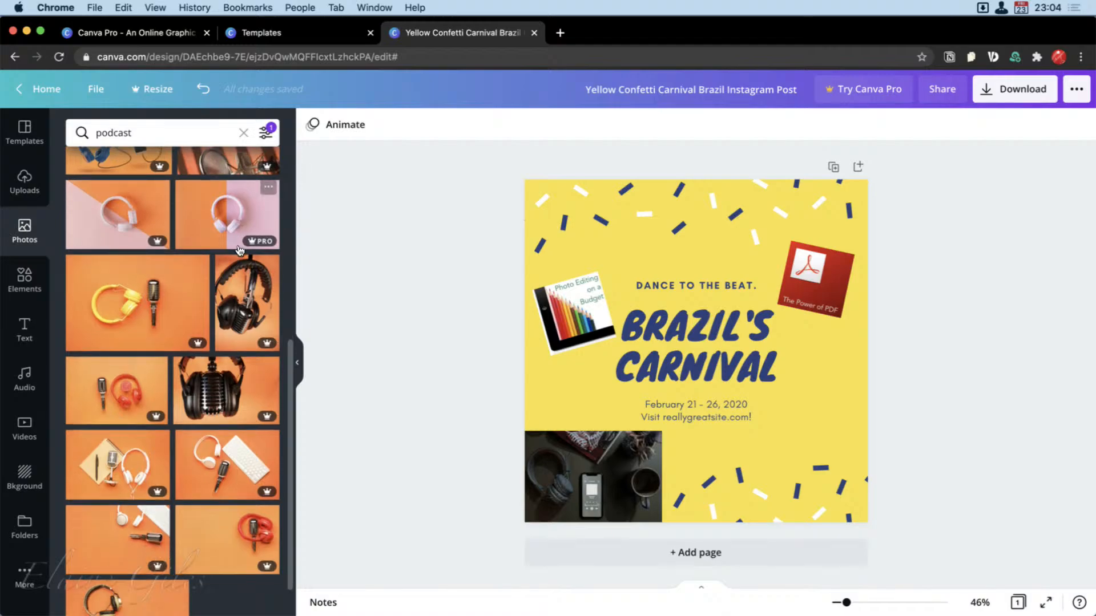
{"action": "scroll", "coordinate": [180, 276], "scroll_direction": "down", "scroll_amount": 2}
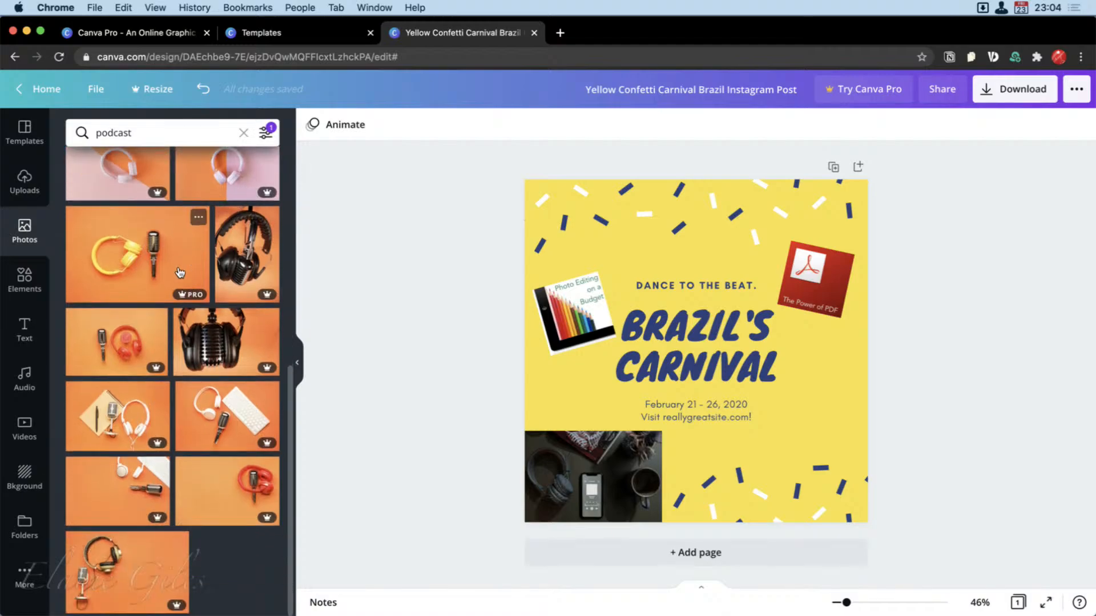
{"action": "scroll", "coordinate": [180, 272], "scroll_direction": "up", "scroll_amount": 10}
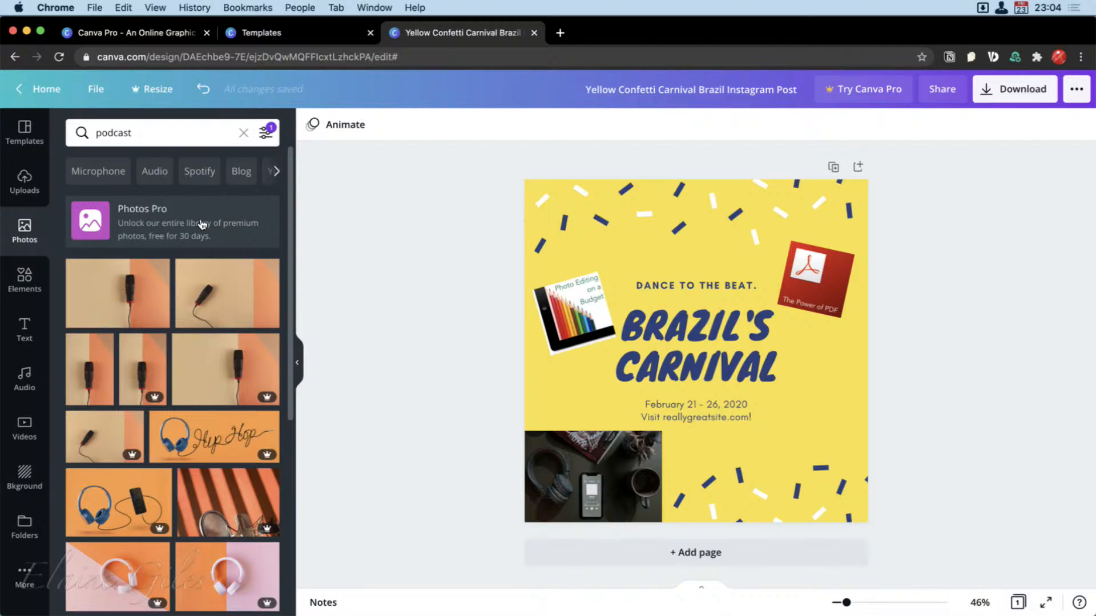
{"action": "left_click", "coordinate": [100, 172]}
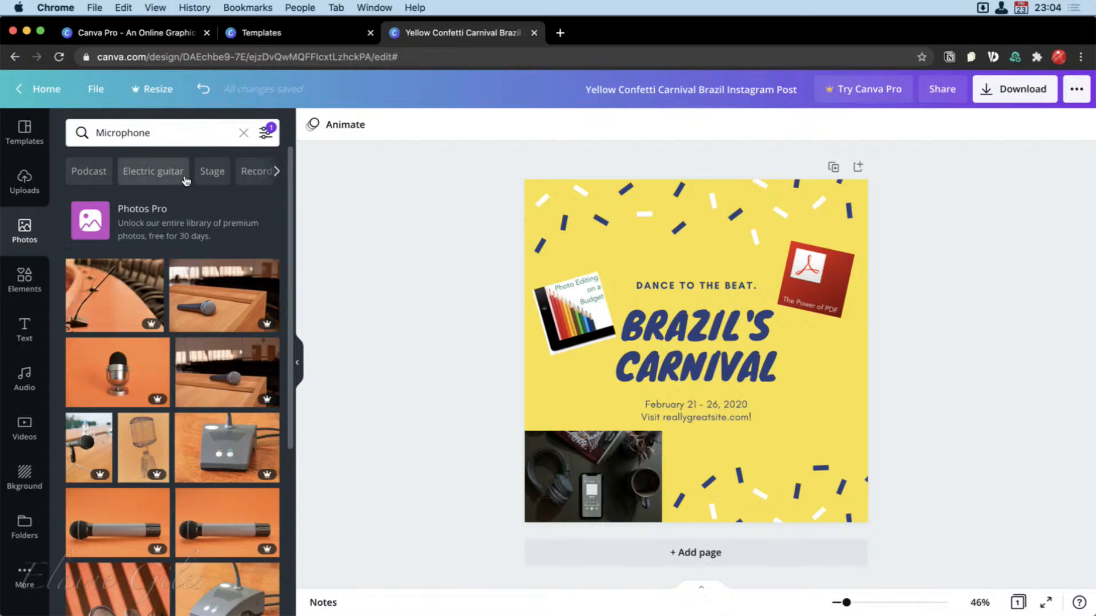
Switch the photo search to the suggested term Recording studio and look through the orange-filtered photos.
{"action": "left_click", "coordinate": [252, 174]}
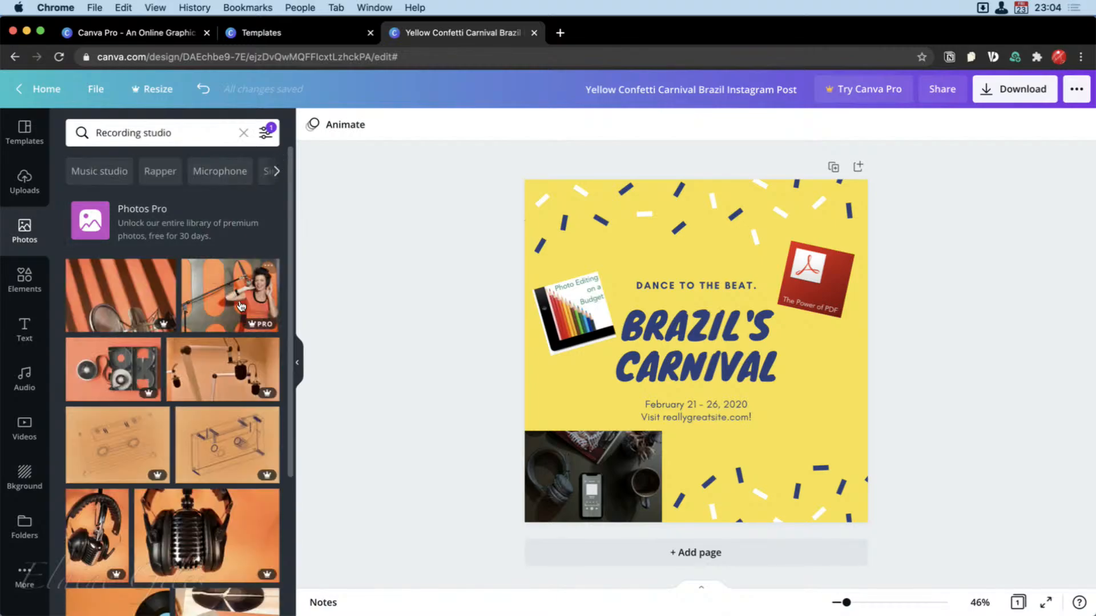
{"action": "scroll", "coordinate": [245, 309], "scroll_direction": "down", "scroll_amount": 3}
{"action": "scroll", "coordinate": [245, 309], "scroll_direction": "down", "scroll_amount": 2}
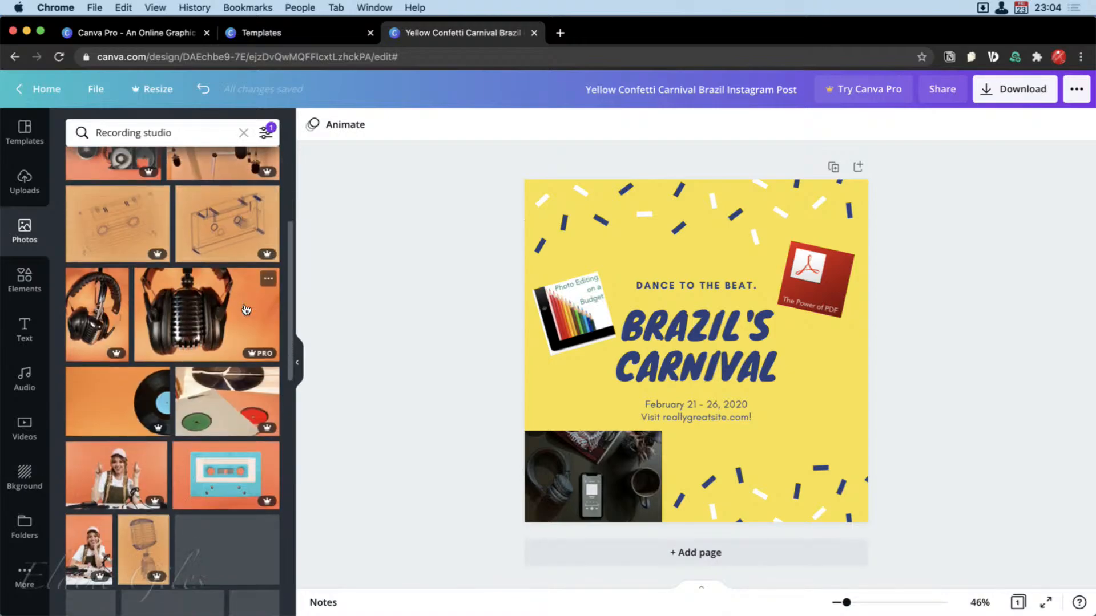
{"action": "scroll", "coordinate": [236, 413], "scroll_direction": "down", "scroll_amount": 6}
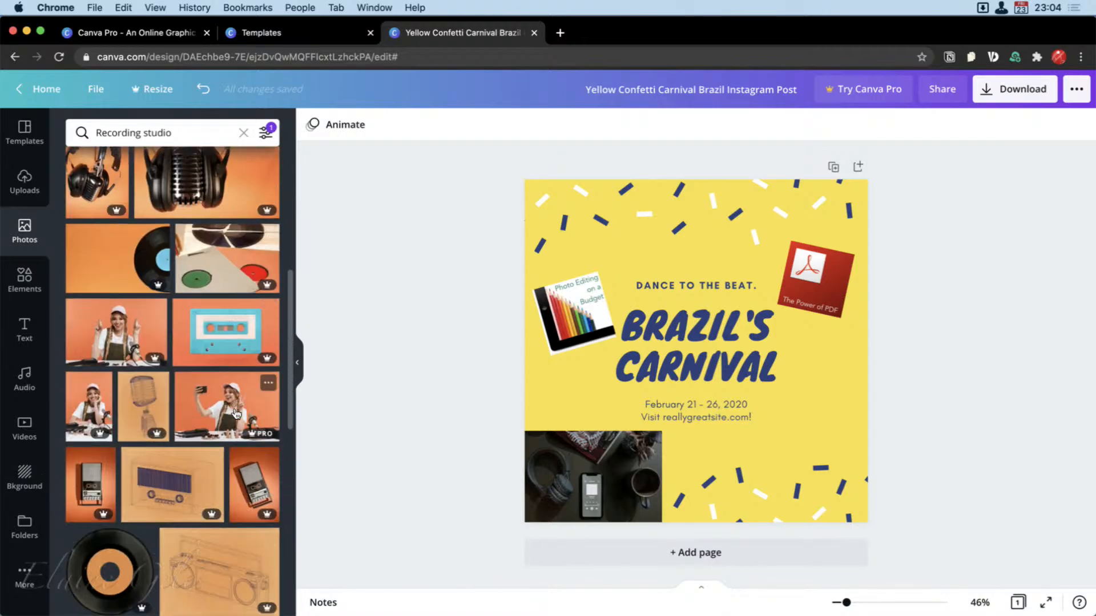
{"action": "scroll", "coordinate": [235, 411], "scroll_direction": "up", "scroll_amount": 10}
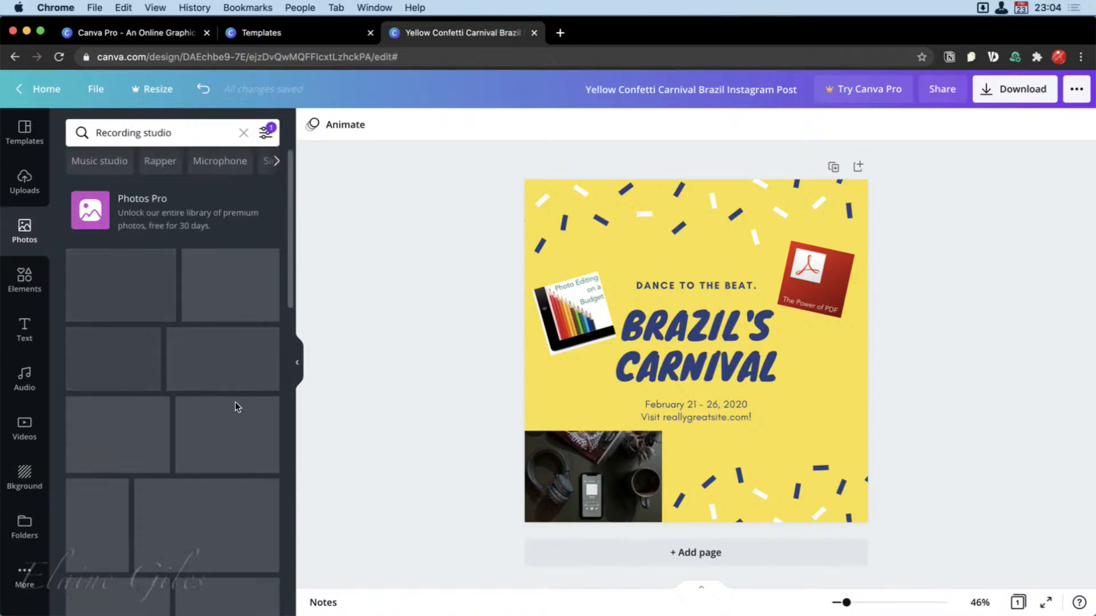
Change the recording studio photo filter to dark blue and look through the matching photos.
{"action": "left_click", "coordinate": [265, 133]}
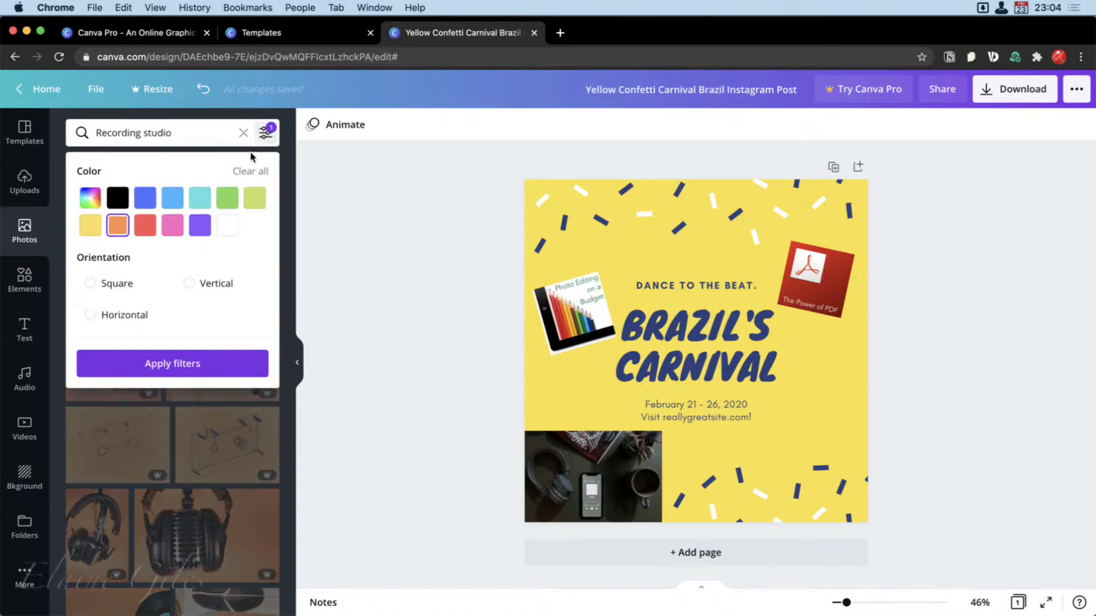
{"action": "left_click", "coordinate": [143, 204]}
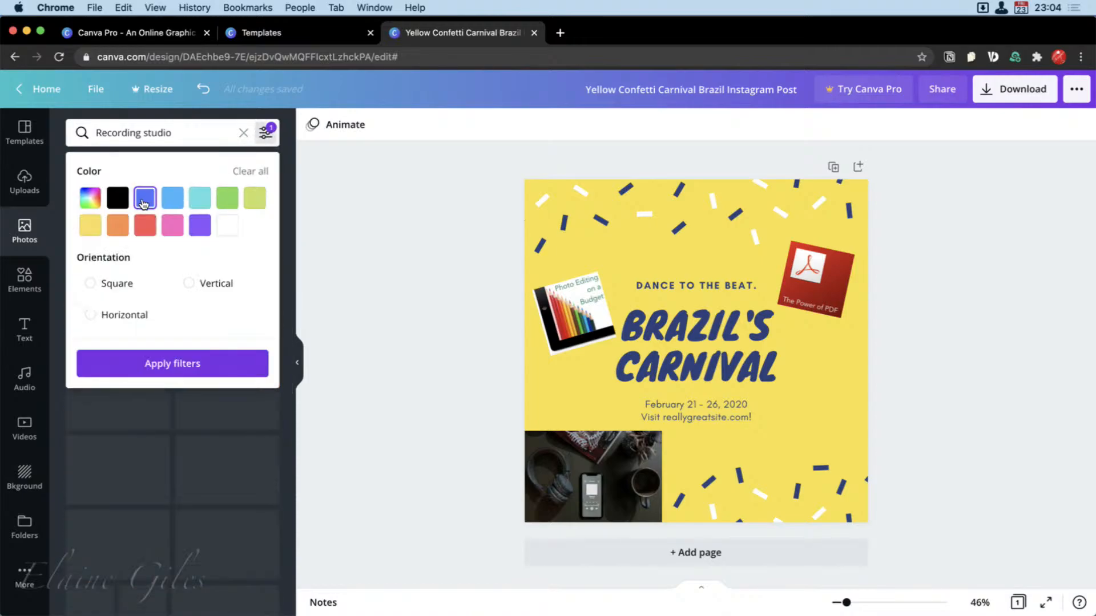
{"action": "left_click", "coordinate": [247, 368]}
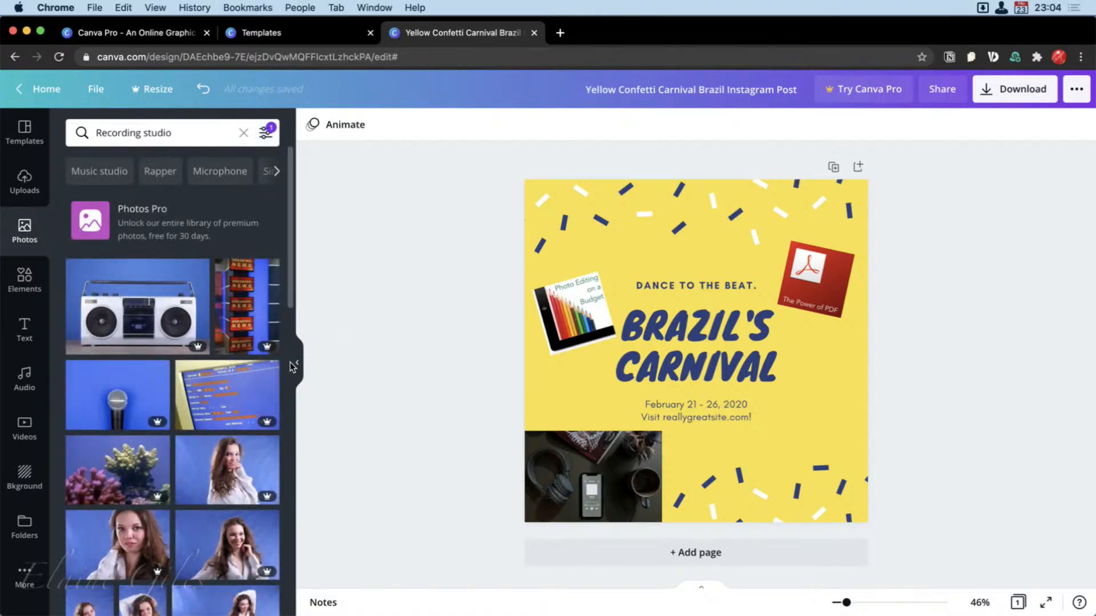
{"action": "scroll", "coordinate": [250, 366], "scroll_direction": "down", "scroll_amount": 3}
{"action": "scroll", "coordinate": [250, 367], "scroll_direction": "down", "scroll_amount": 6}
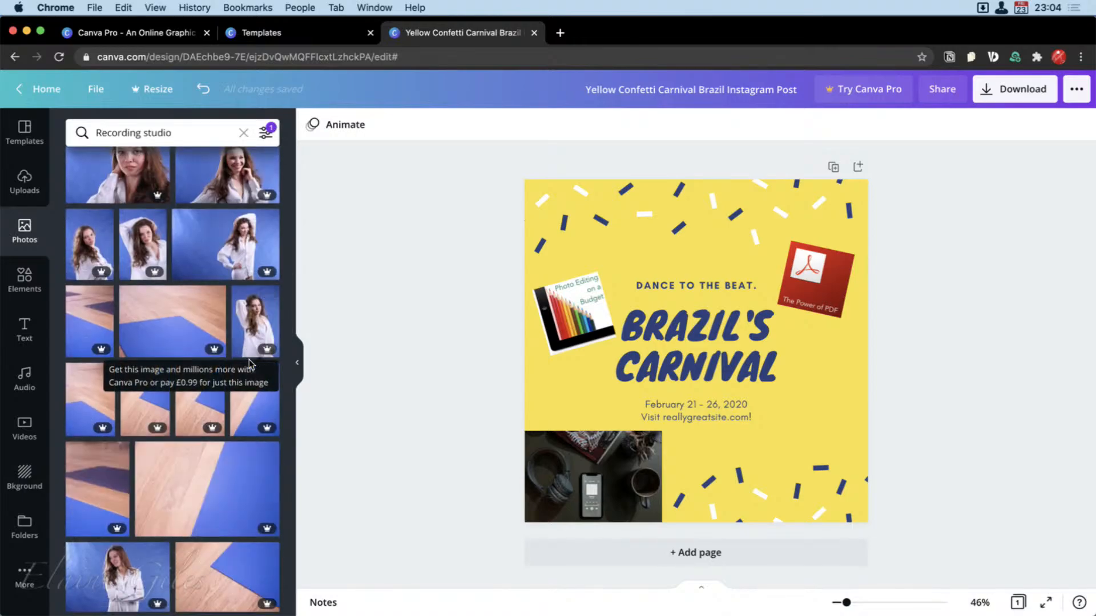
{"action": "scroll", "coordinate": [216, 234], "scroll_direction": "up", "scroll_amount": 6}
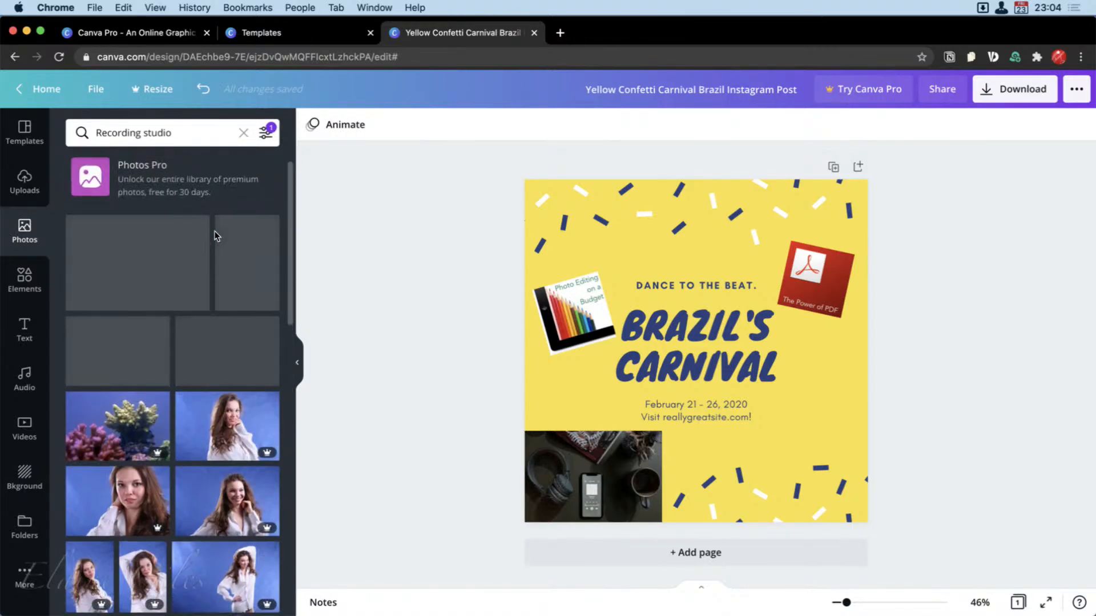
{"action": "scroll", "coordinate": [216, 234], "scroll_direction": "down", "scroll_amount": 8}
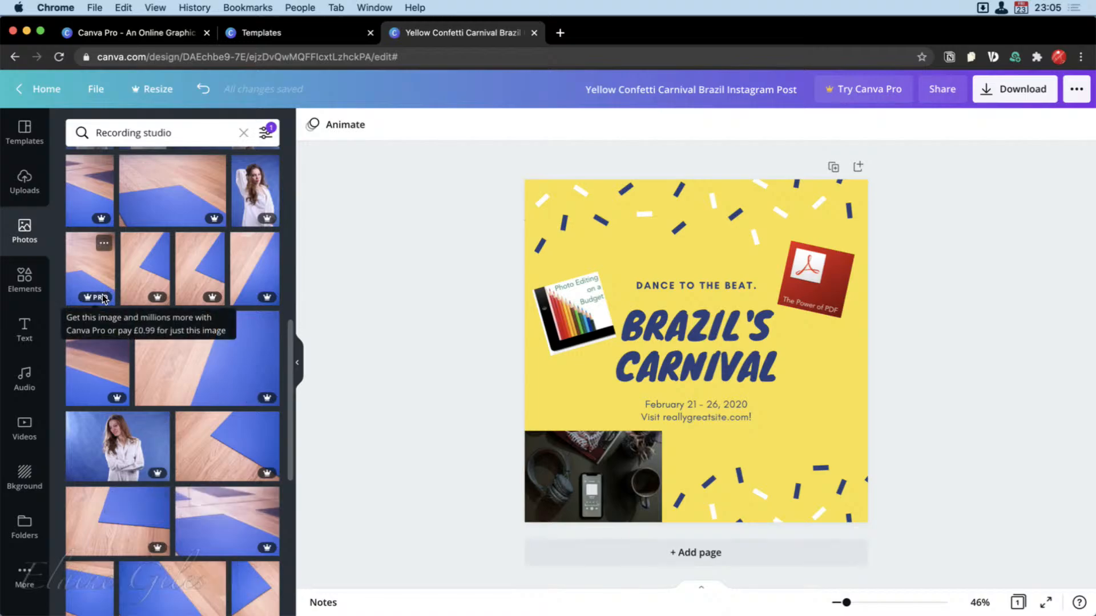
{"action": "scroll", "coordinate": [217, 289], "scroll_direction": "up", "scroll_amount": 10}
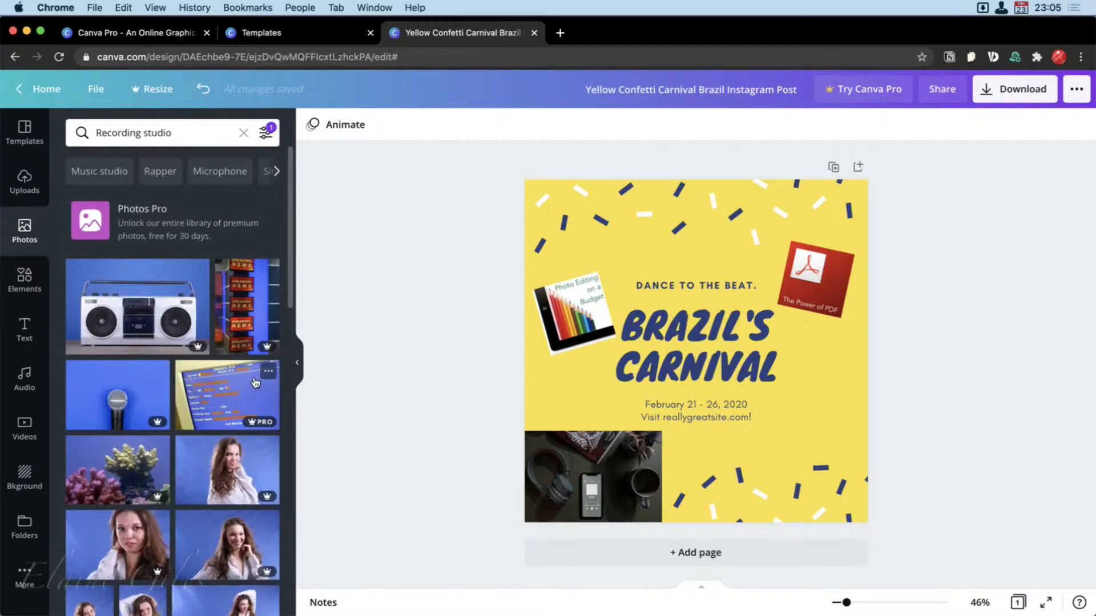
Add the round night-landscape graphic and the pink flower graphic from the featured elements, shrinking them at the post's lower right and upper left.
{"action": "left_click", "coordinate": [32, 288]}
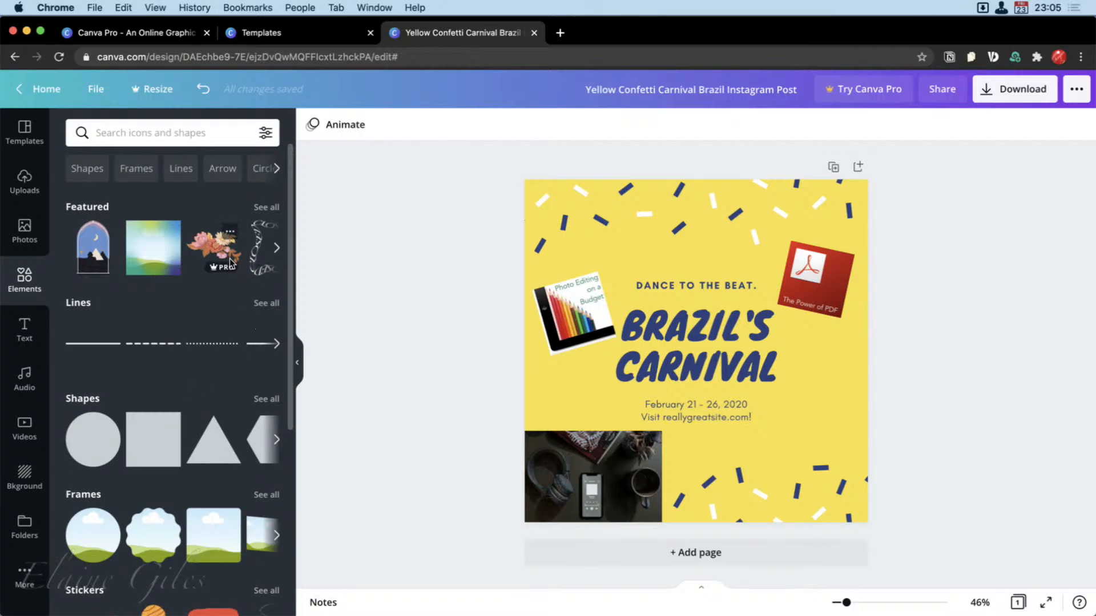
{"action": "scroll", "coordinate": [244, 264], "scroll_direction": "right", "scroll_amount": 2}
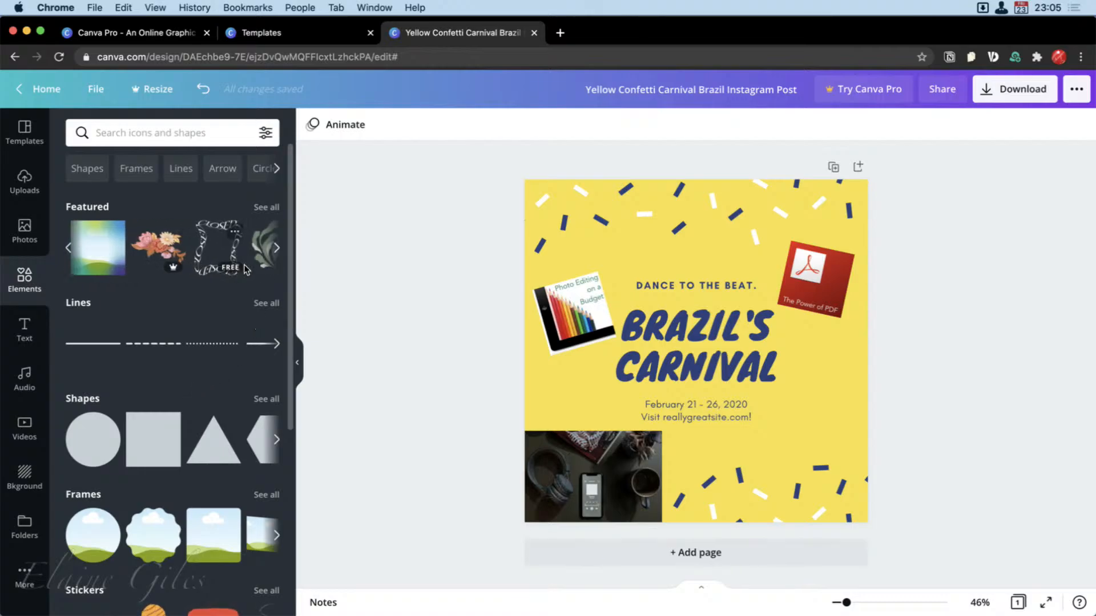
{"action": "scroll", "coordinate": [245, 265], "scroll_direction": "right", "scroll_amount": 5}
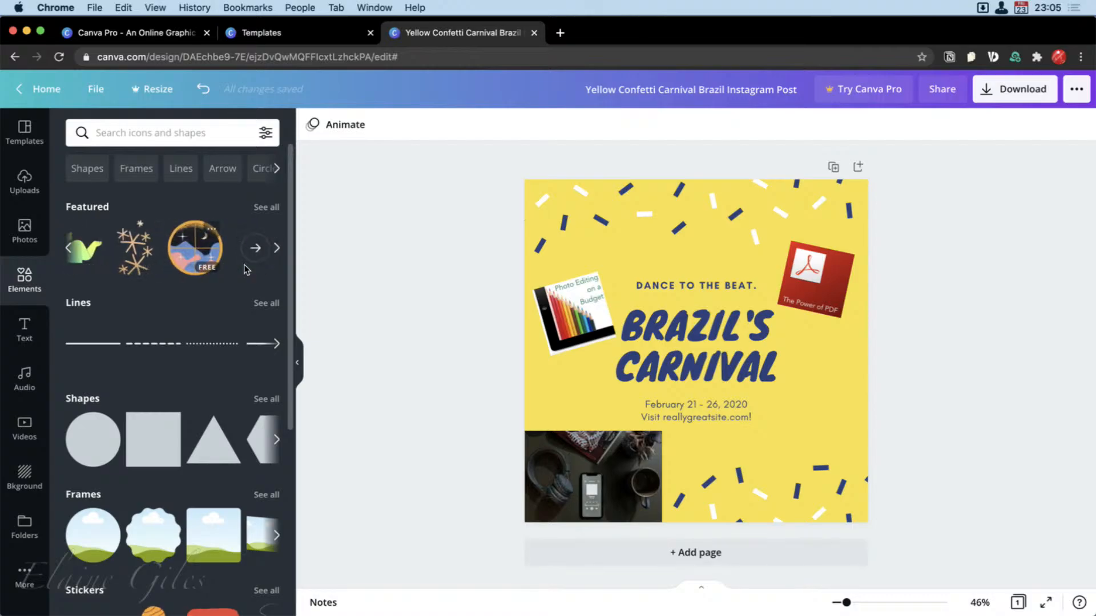
{"action": "left_click_drag", "start_coordinate": [195, 257], "coordinate": [624, 237]}
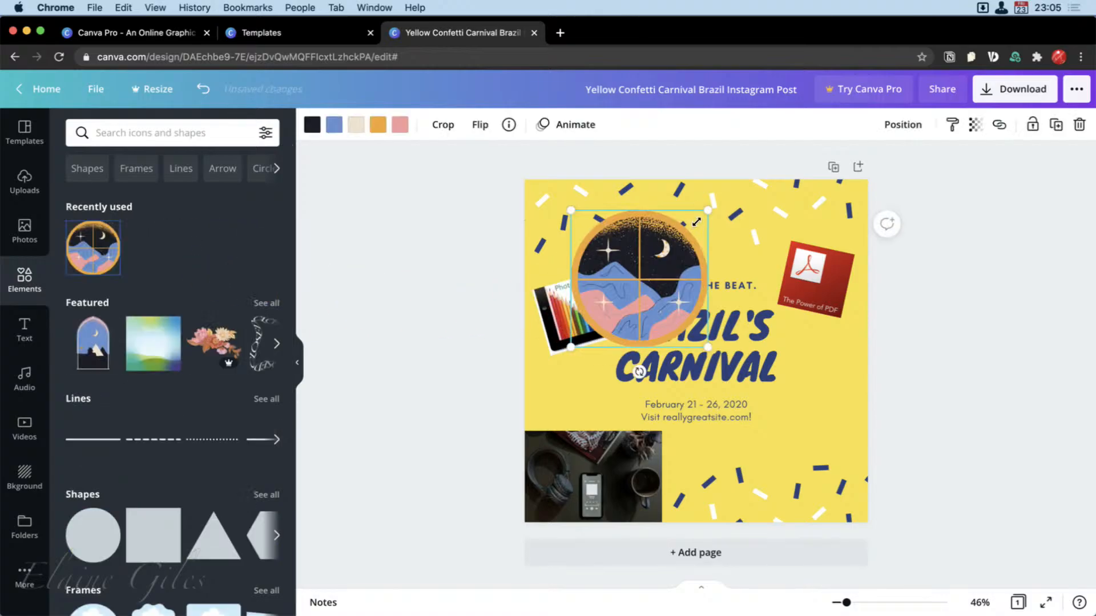
{"action": "left_click_drag", "start_coordinate": [696, 221], "coordinate": [657, 262]}
{"action": "left_click_drag", "start_coordinate": [611, 308], "coordinate": [801, 424]}
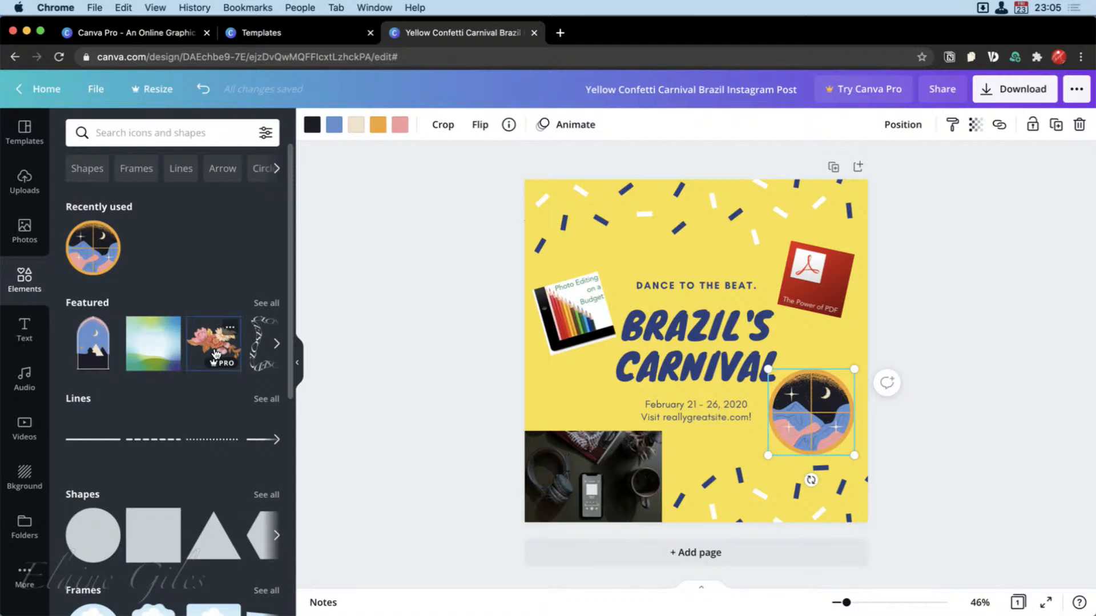
{"action": "left_click_drag", "start_coordinate": [216, 342], "coordinate": [609, 223]}
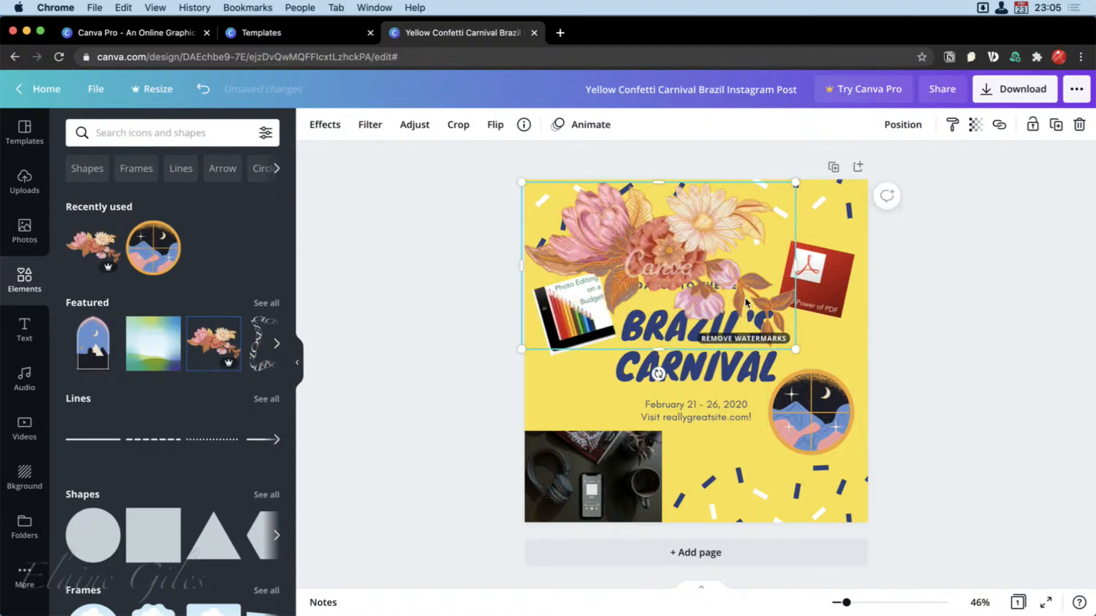
{"action": "left_click_drag", "start_coordinate": [795, 349], "coordinate": [581, 386]}
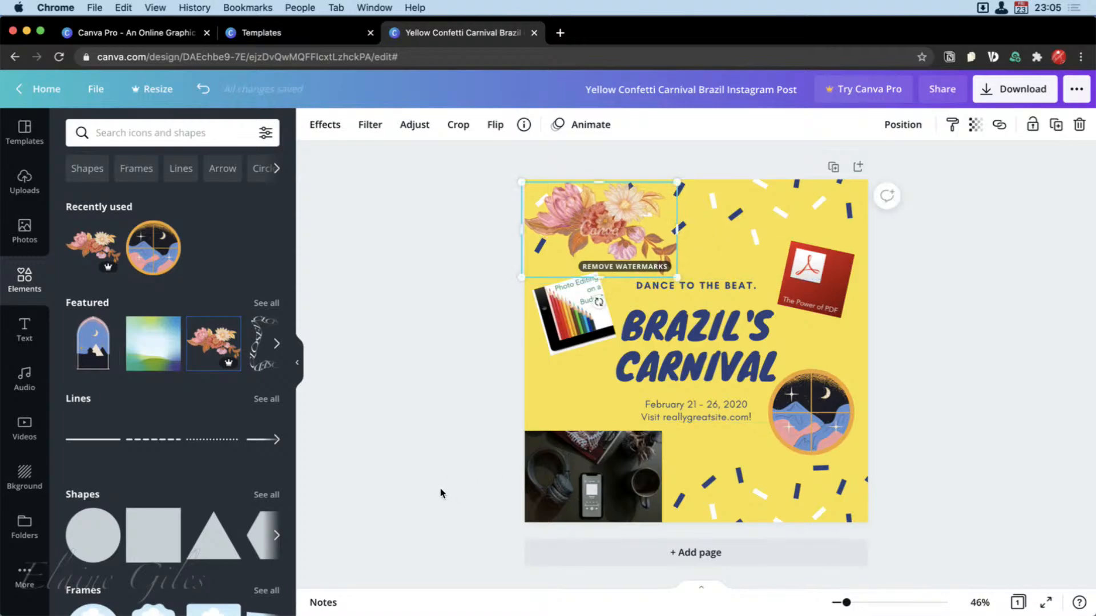
Look through the element categories, from lines, shapes and frames to charts, grids, gradients and the themed illustration collections.
{"action": "scroll", "coordinate": [172, 515], "scroll_direction": "down", "scroll_amount": 1}
{"action": "scroll", "coordinate": [173, 514], "scroll_direction": "down", "scroll_amount": 3}
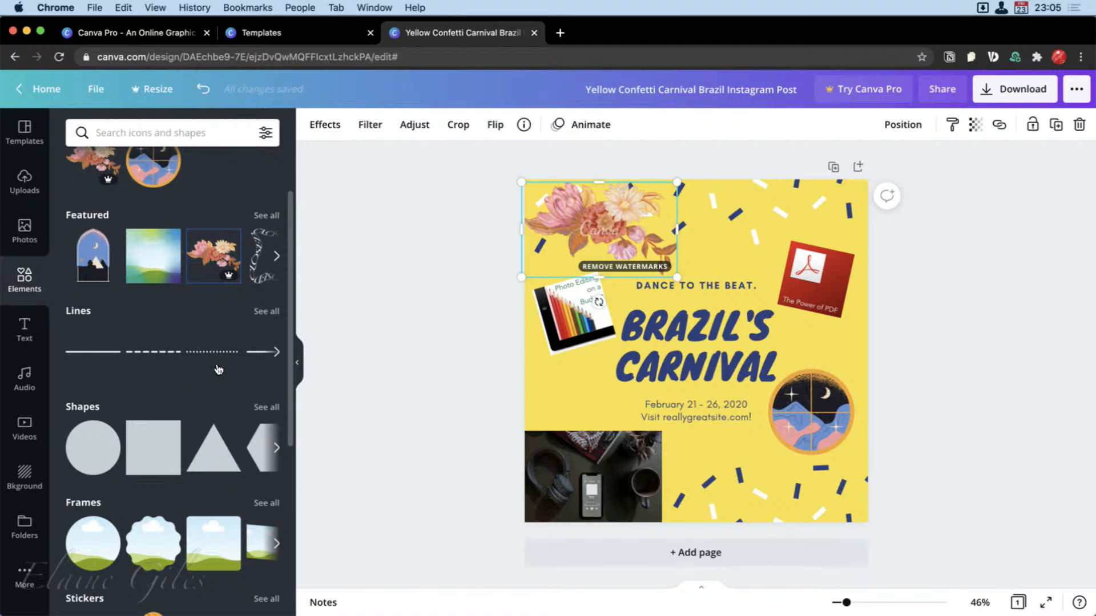
{"action": "left_click", "coordinate": [278, 353]}
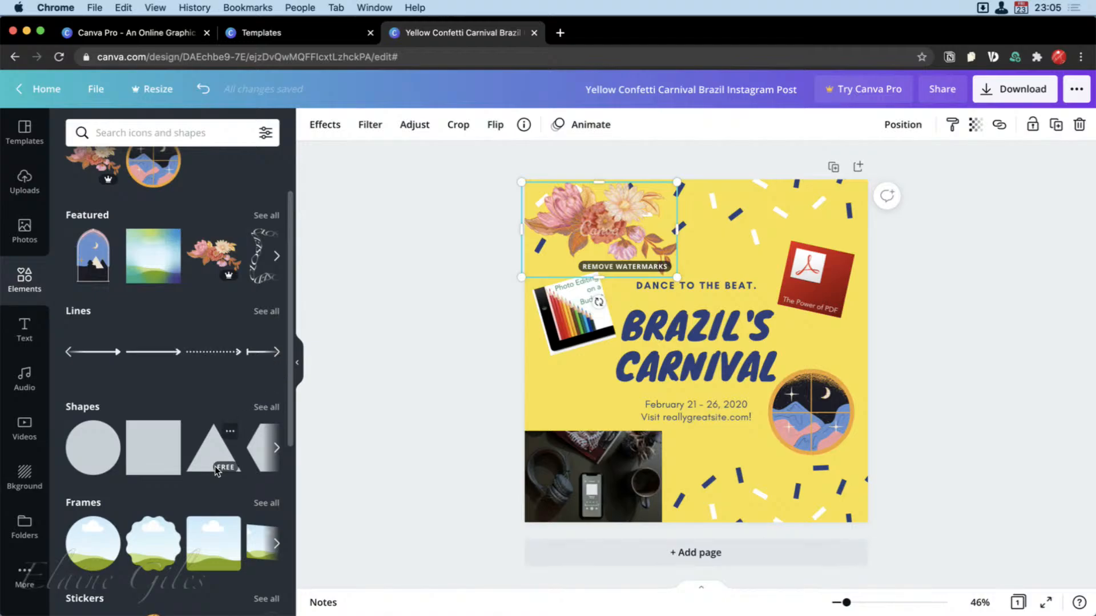
{"action": "scroll", "coordinate": [216, 471], "scroll_direction": "down", "scroll_amount": 5}
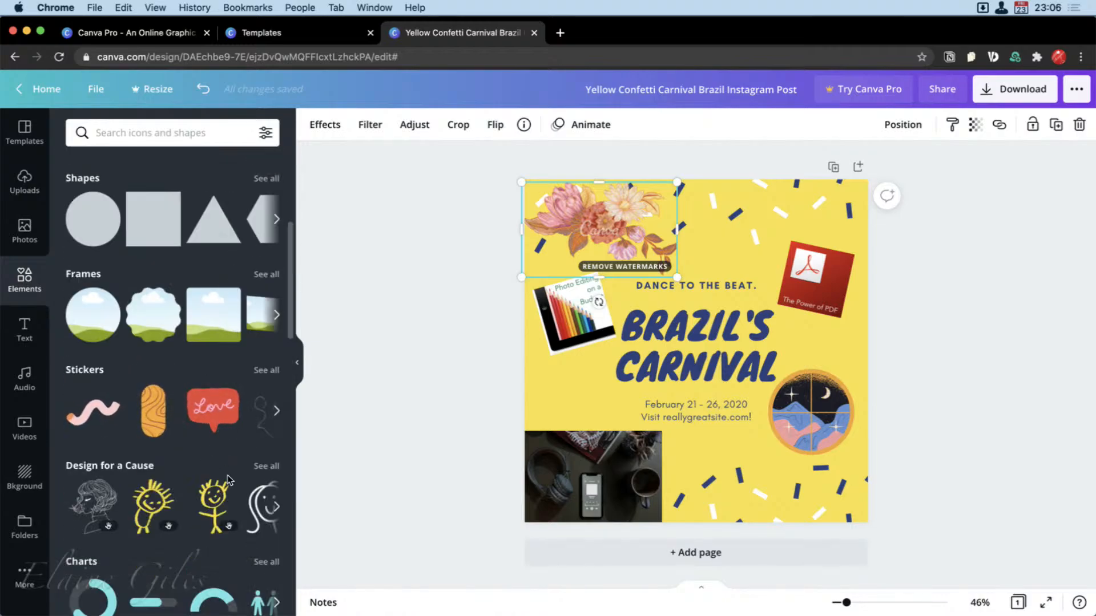
{"action": "scroll", "coordinate": [222, 473], "scroll_direction": "down", "scroll_amount": 5}
{"action": "scroll", "coordinate": [228, 487], "scroll_direction": "down", "scroll_amount": 4}
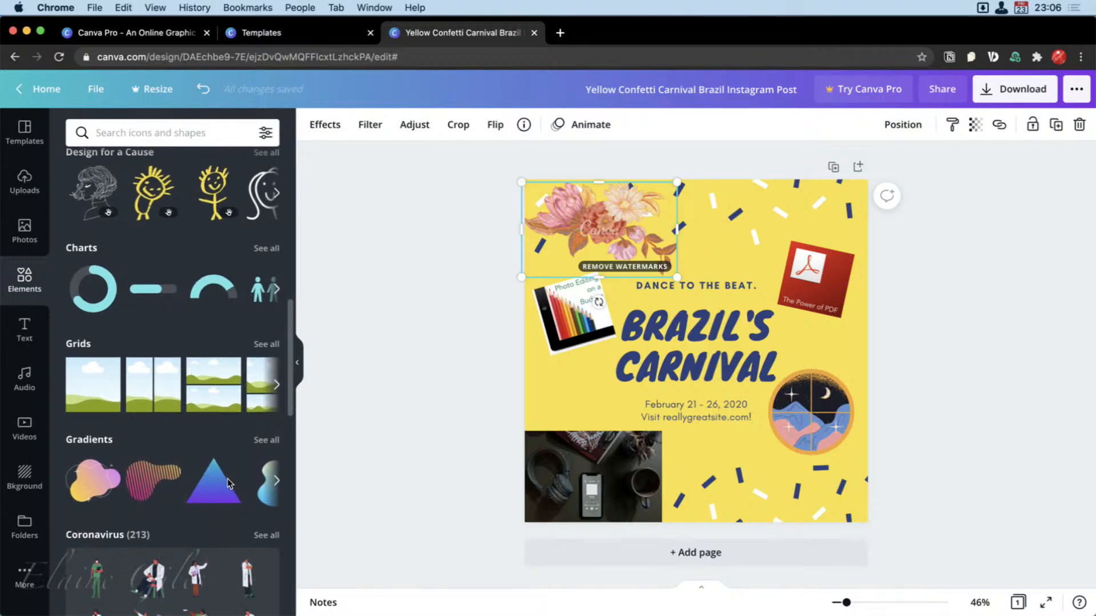
{"action": "scroll", "coordinate": [227, 482], "scroll_direction": "down", "scroll_amount": 5}
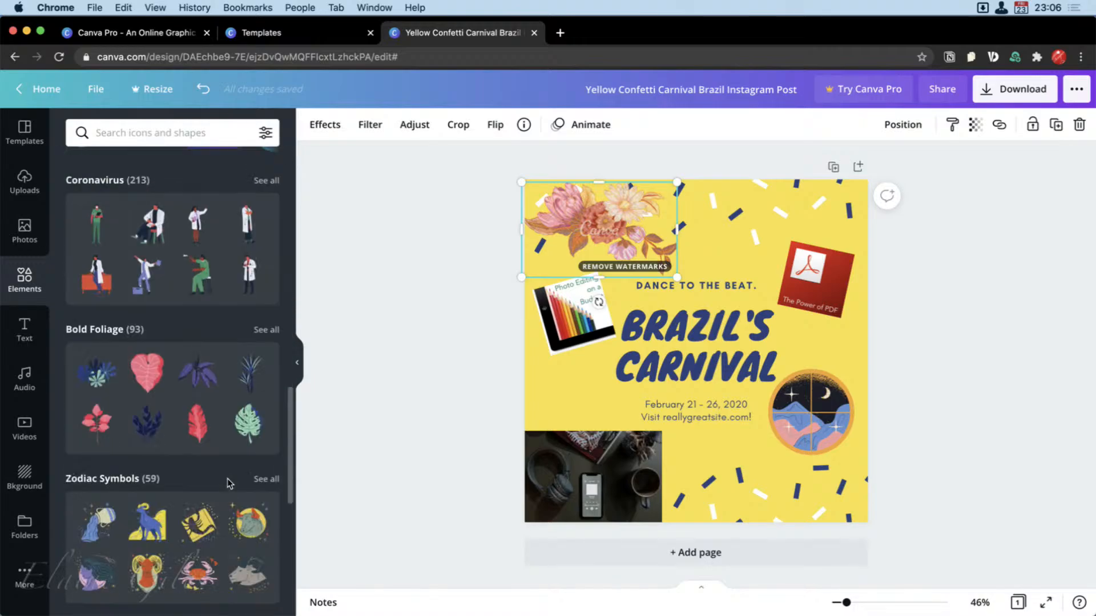
{"action": "scroll", "coordinate": [227, 479], "scroll_direction": "down", "scroll_amount": 5}
{"action": "scroll", "coordinate": [228, 479], "scroll_direction": "down", "scroll_amount": 10}
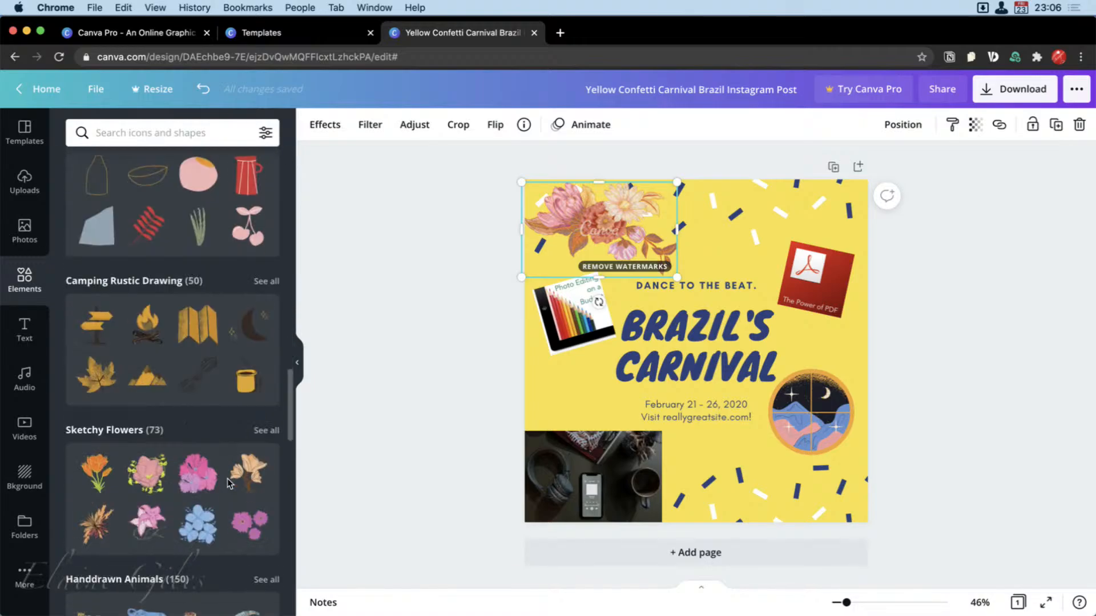
{"action": "scroll", "coordinate": [227, 483], "scroll_direction": "down", "scroll_amount": 20}
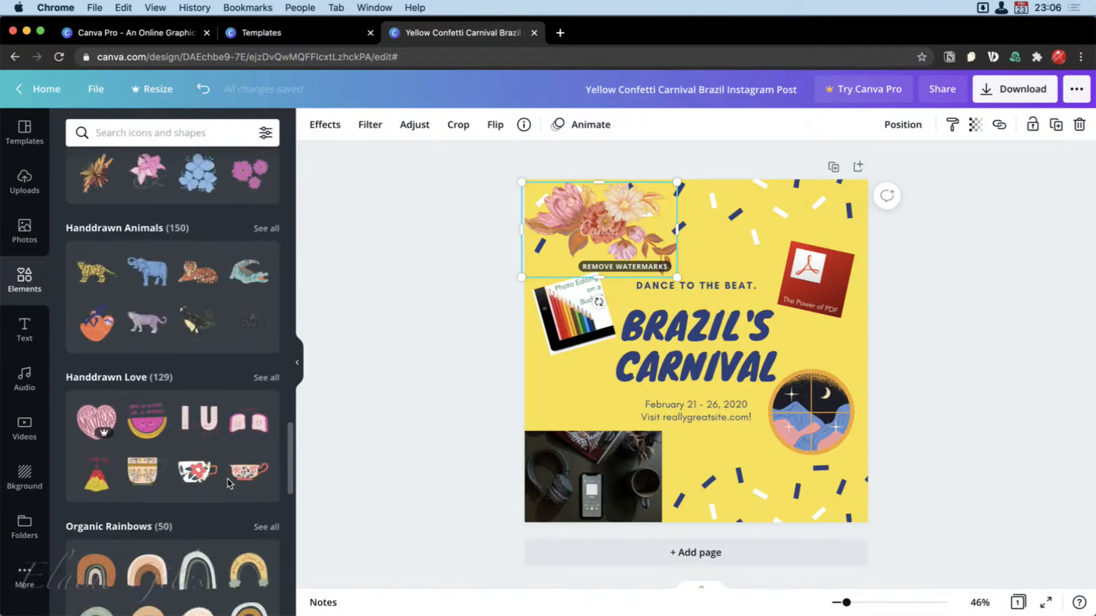
{"action": "scroll", "coordinate": [227, 479], "scroll_direction": "down", "scroll_amount": 10}
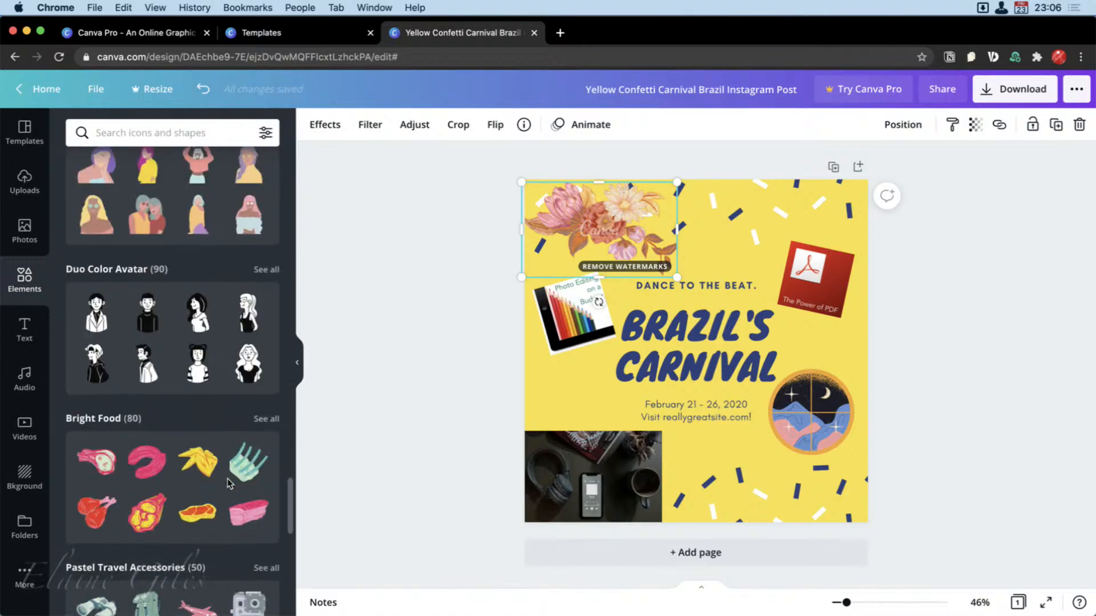
{"action": "scroll", "coordinate": [227, 482], "scroll_direction": "up", "scroll_amount": 20}
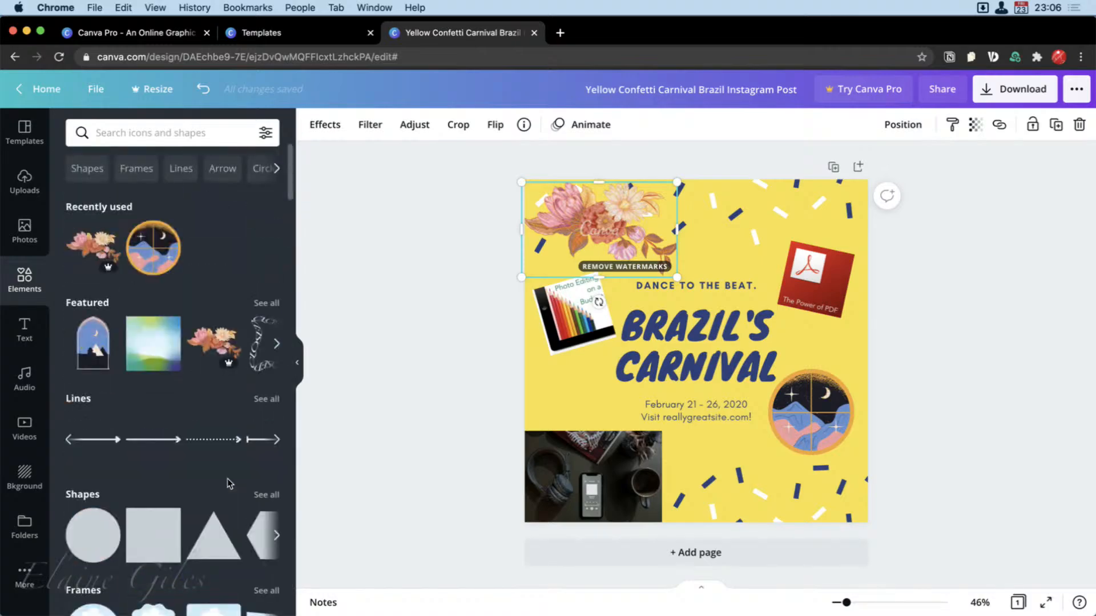
Search the elements for "panda" and place the free sitting panda at the post's lower right in place of the round landscape graphic.
{"action": "left_click", "coordinate": [176, 137]}
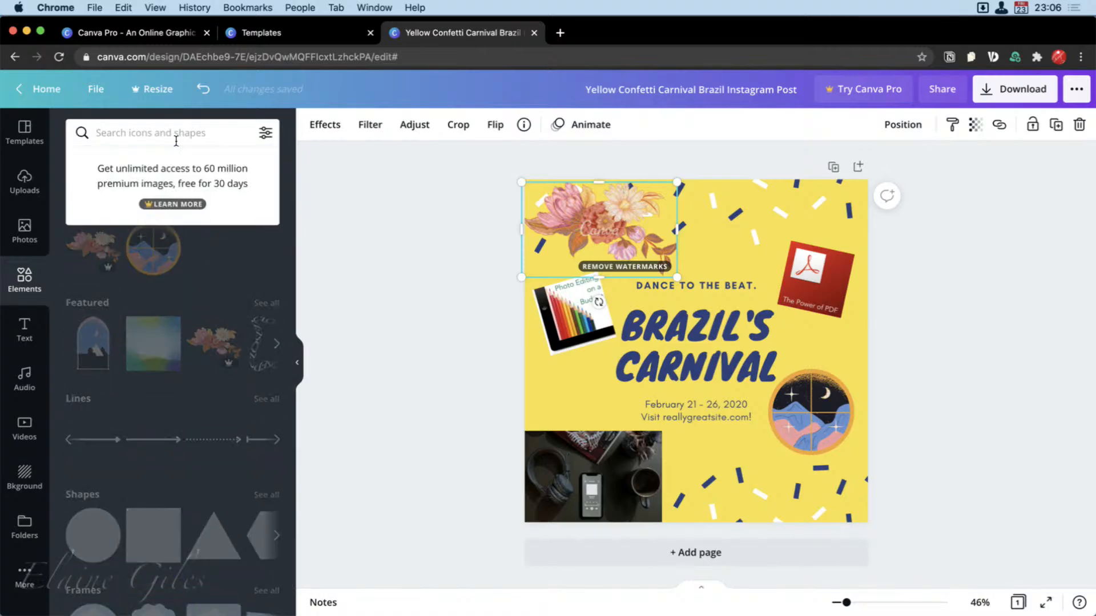
{"action": "type", "text": "panda"}
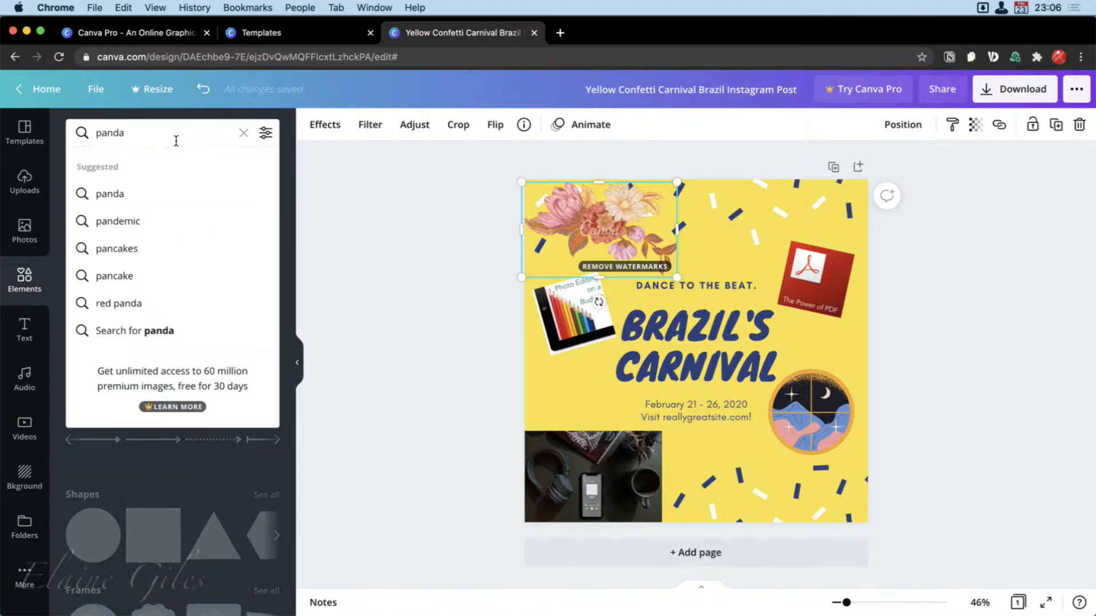
{"action": "key", "text": "Return"}
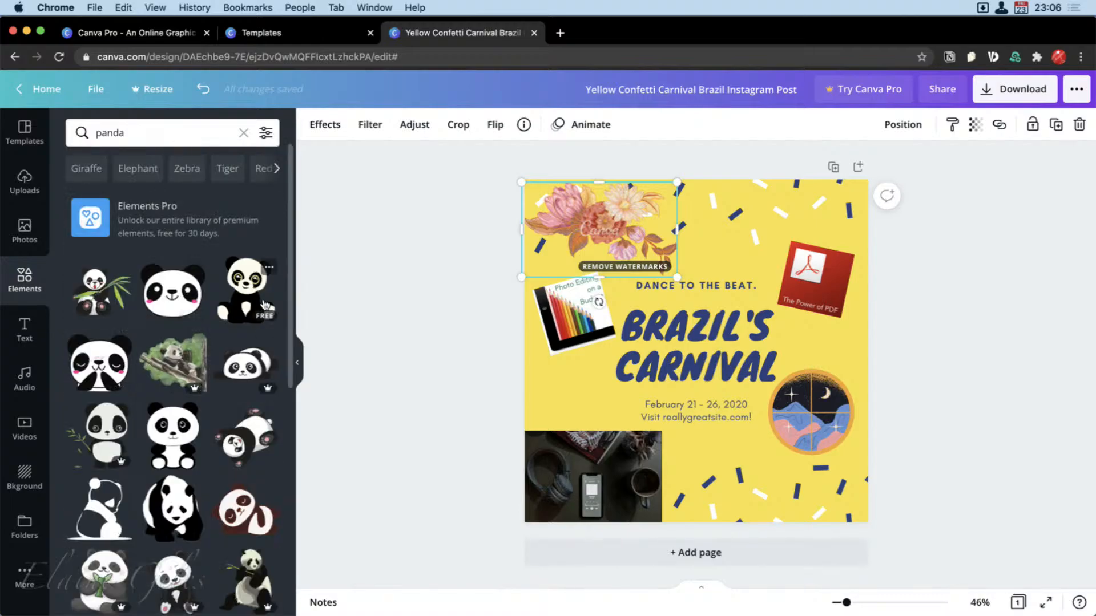
{"action": "left_click_drag", "start_coordinate": [264, 304], "coordinate": [779, 226]}
{"action": "left_click", "coordinate": [801, 415]}
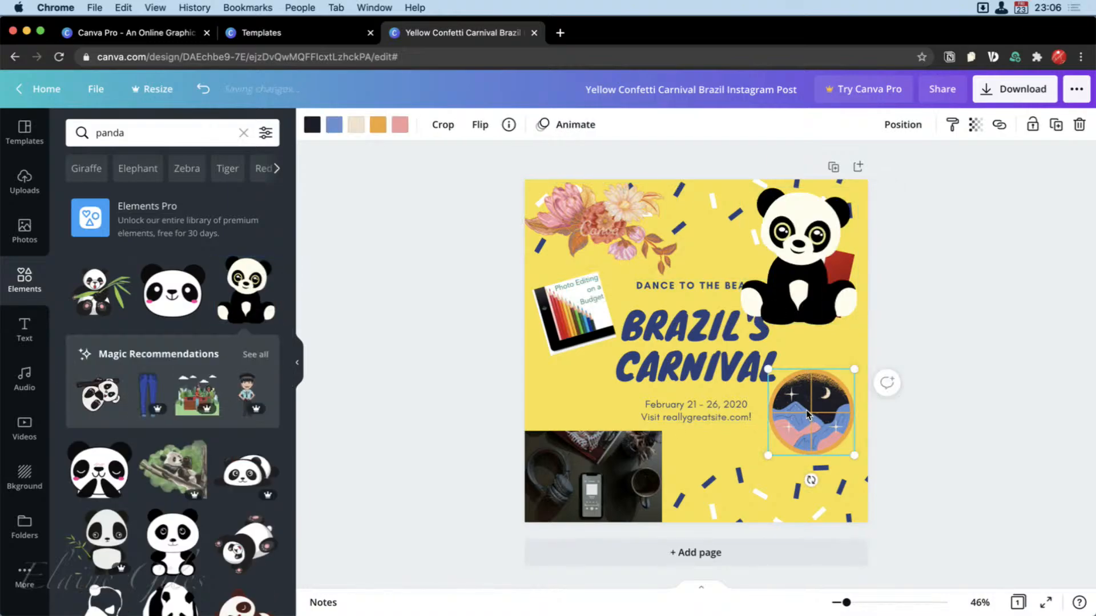
{"action": "left_click_drag", "start_coordinate": [807, 240], "coordinate": [809, 433]}
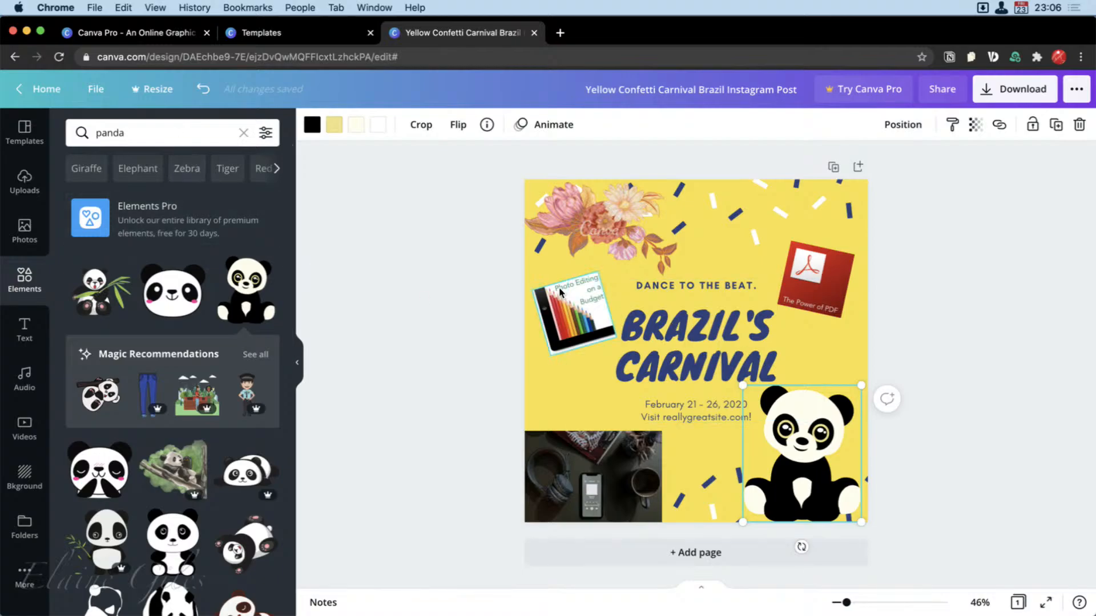
Delete the photo-editing cover, the flowers, the PDF cover, the dark headphones photo and the panda from the post.
{"action": "left_click", "coordinate": [576, 316]}
{"action": "key", "text": "Delete"}
{"action": "left_click", "coordinate": [593, 231]}
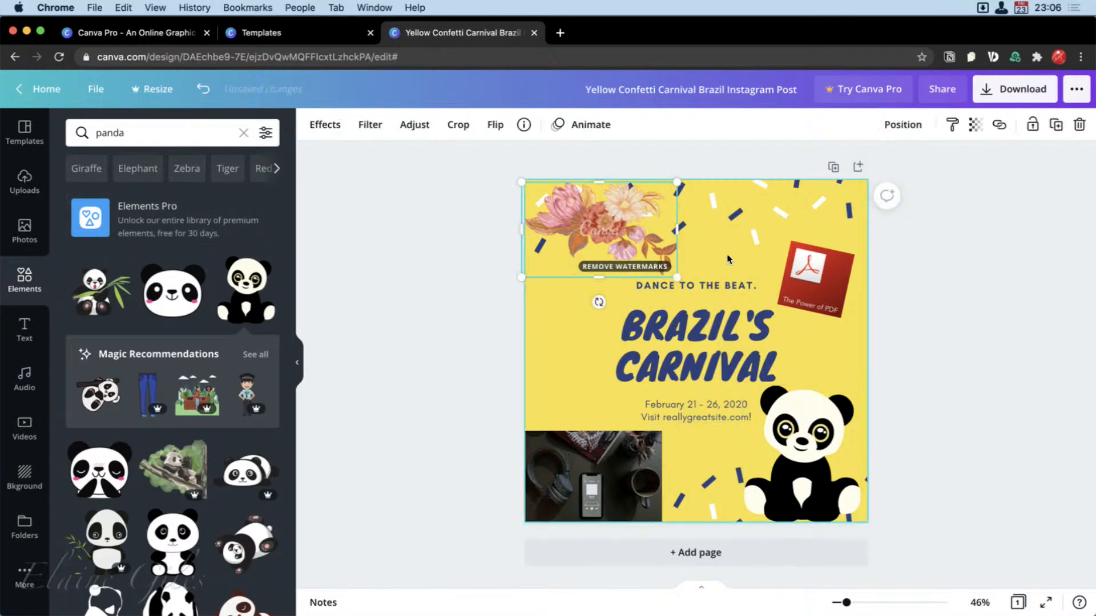
{"action": "key", "text": "Delete"}
{"action": "left_click", "coordinate": [816, 280]}
{"action": "key", "text": "Delete"}
{"action": "left_click", "coordinate": [591, 455]}
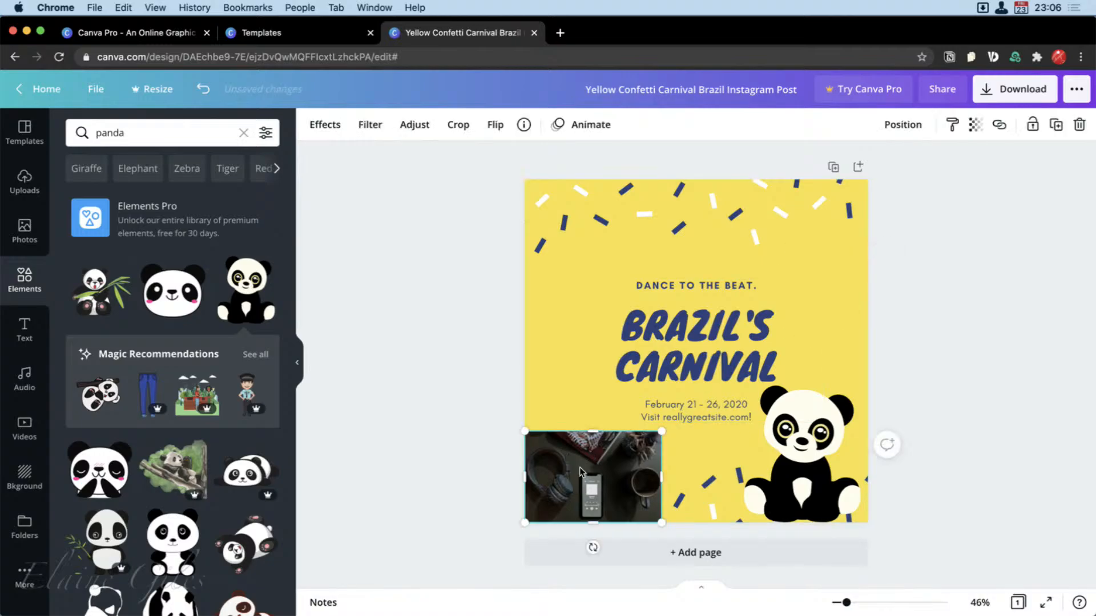
{"action": "key", "text": "Delete"}
{"action": "left_click", "coordinate": [803, 422]}
{"action": "key", "text": "Delete"}
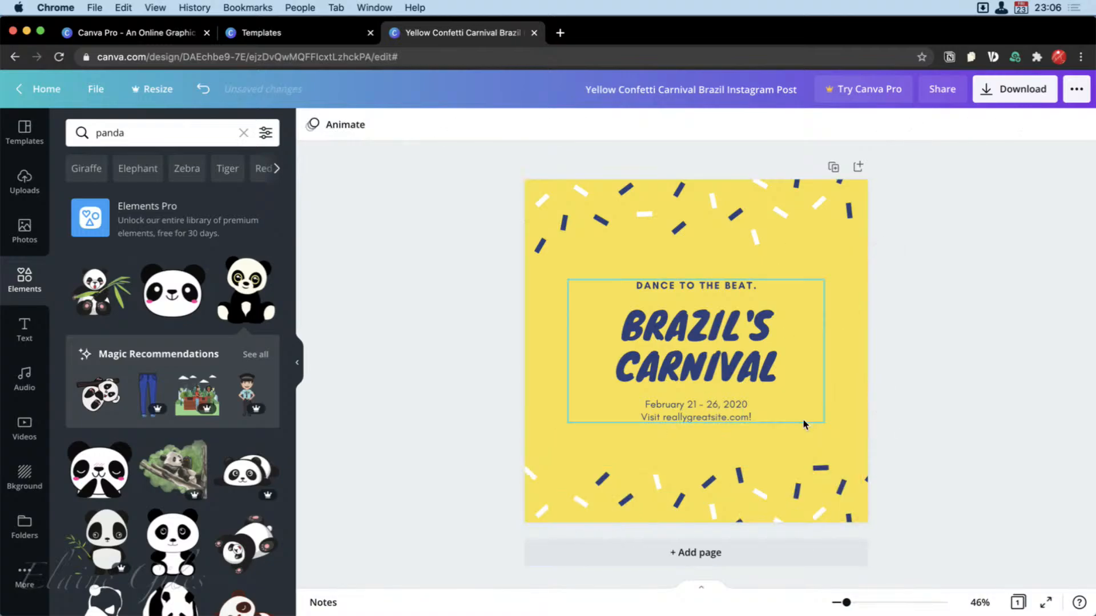
Look through the fonts available for the BRAZIL'S CARNIVAL title, then increase its font size to 99.
{"action": "left_click", "coordinate": [698, 337]}
{"action": "double_click", "coordinate": [697, 333]}
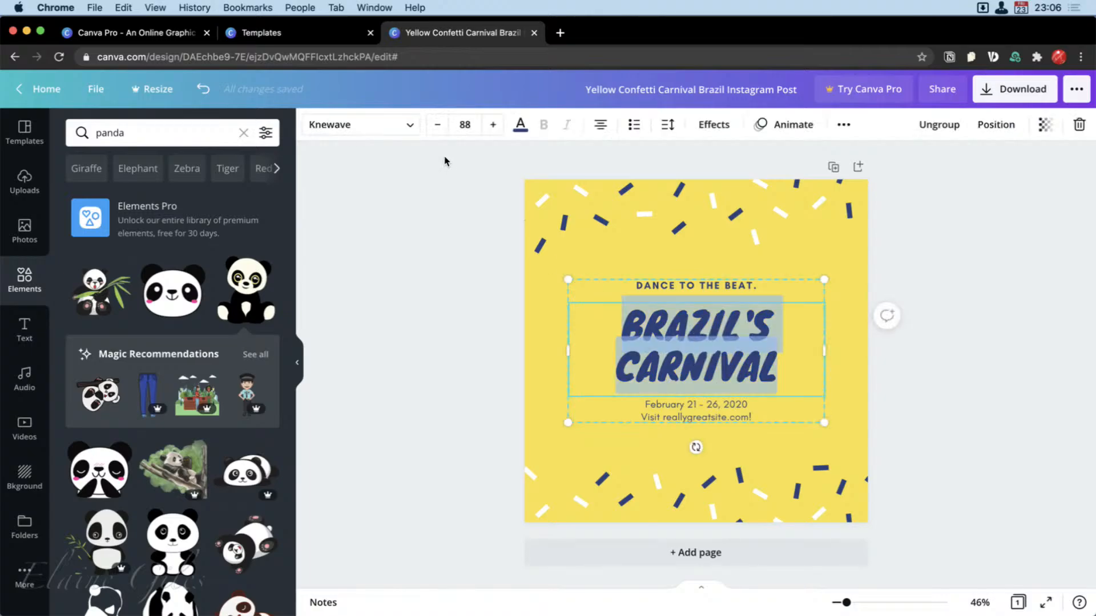
{"action": "left_click", "coordinate": [412, 129]}
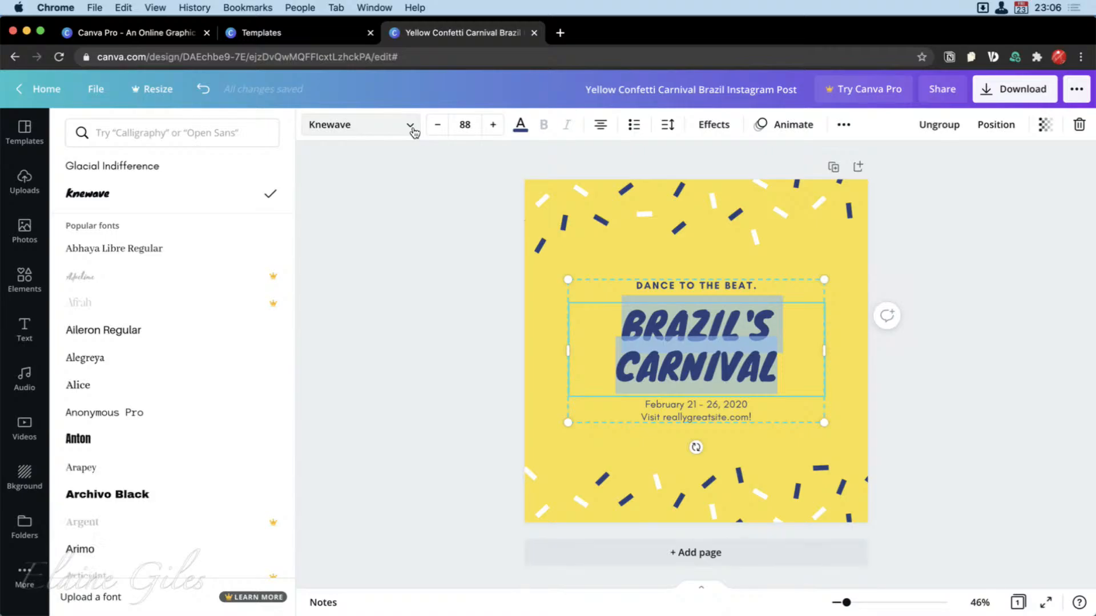
{"action": "left_click", "coordinate": [413, 131]}
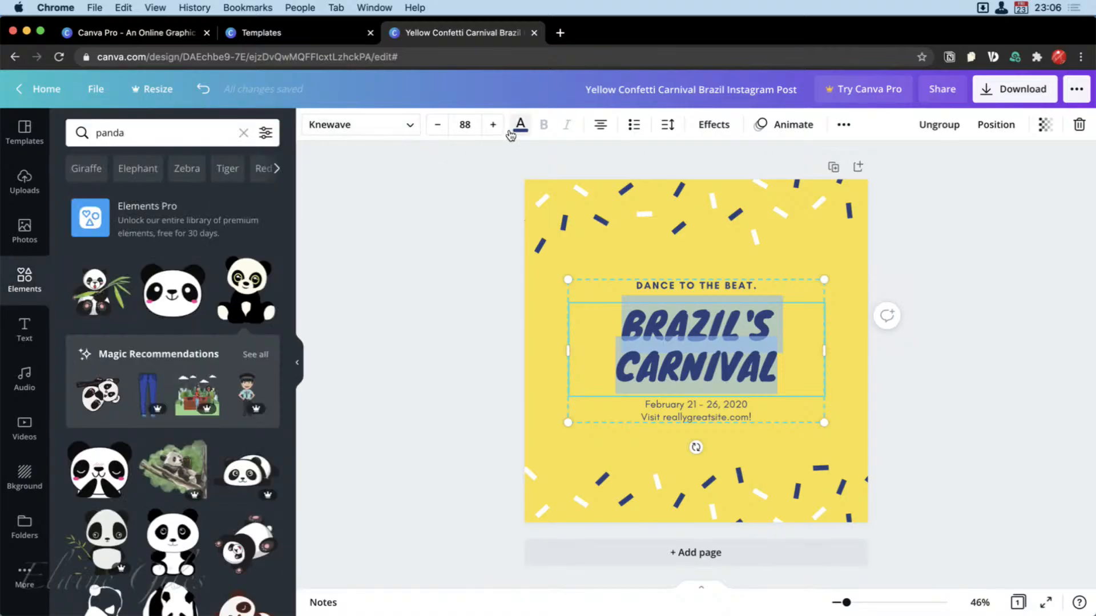
{"action": "left_click", "coordinate": [493, 127]}
{"action": "left_click", "coordinate": [493, 126]}
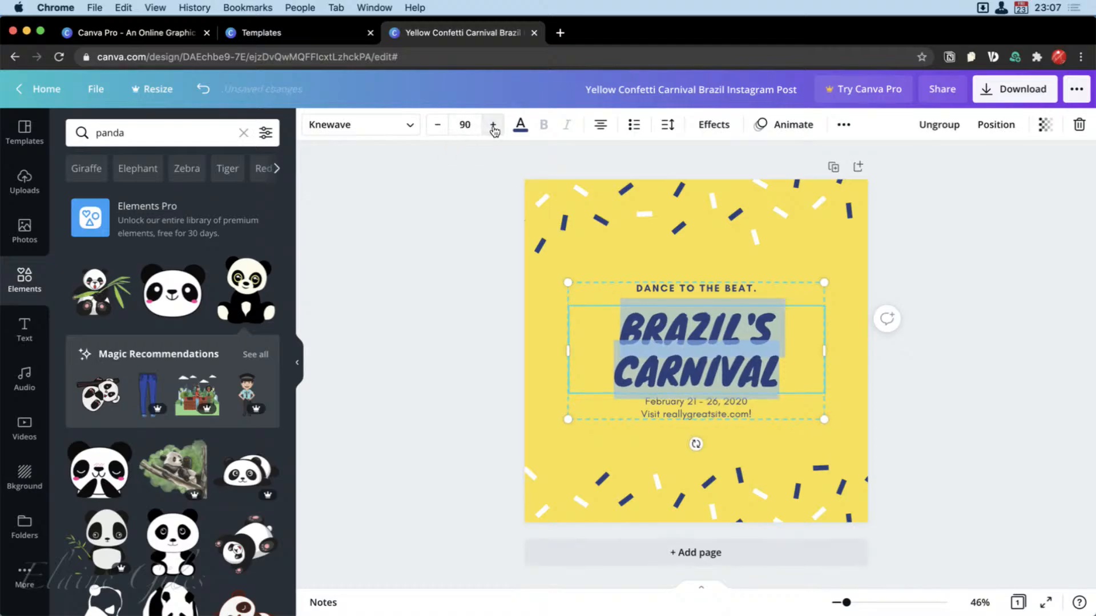
{"action": "left_click", "coordinate": [493, 127]}
{"action": "left_click", "coordinate": [493, 127]}
{"action": "left_click", "coordinate": [493, 127]}
{"action": "left_click", "coordinate": [493, 126]}
{"action": "left_click", "coordinate": [493, 127]}
{"action": "left_click", "coordinate": [493, 126]}
{"action": "left_click", "coordinate": [493, 126]}
{"action": "left_click", "coordinate": [493, 126]}
{"action": "left_click", "coordinate": [493, 127]}
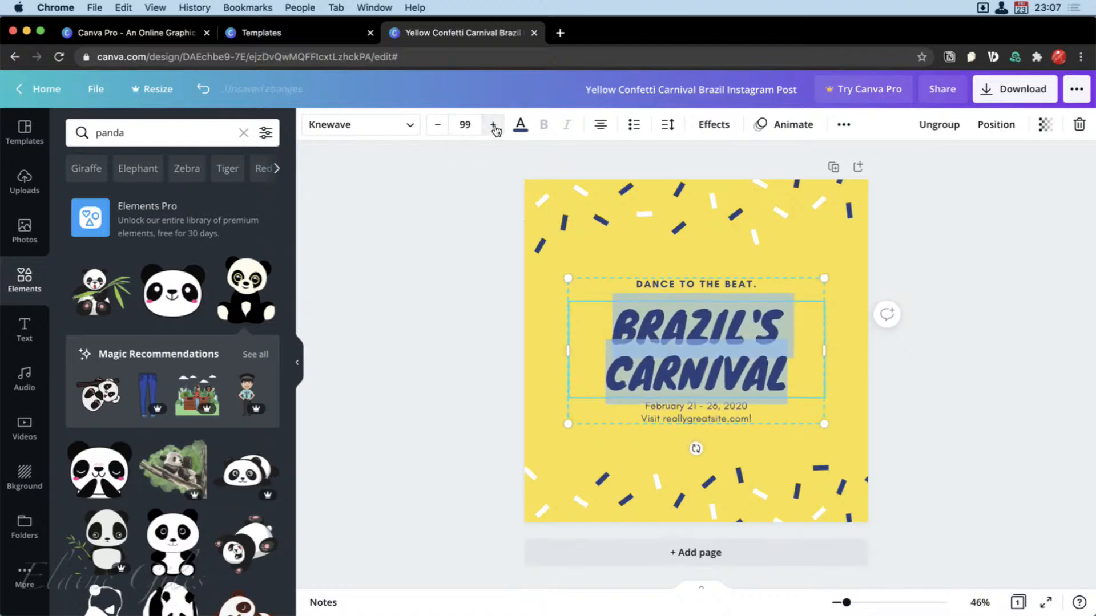
Try orange on the BRAZIL'S CARNIVAL title, then colour it black.
{"action": "left_click", "coordinate": [520, 124]}
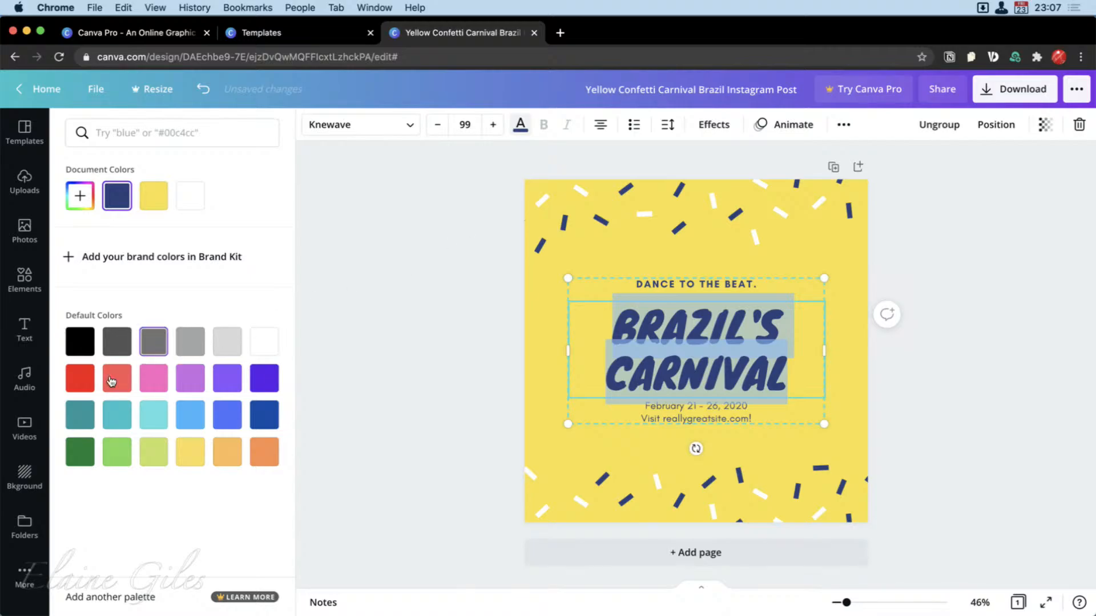
{"action": "left_click", "coordinate": [264, 451]}
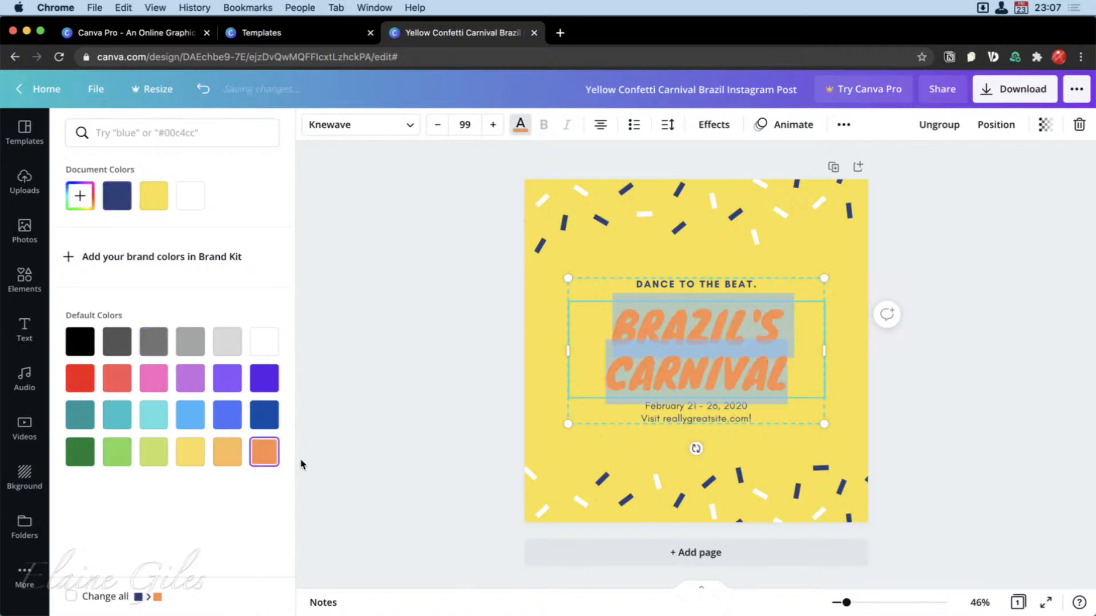
{"action": "left_click", "coordinate": [80, 341]}
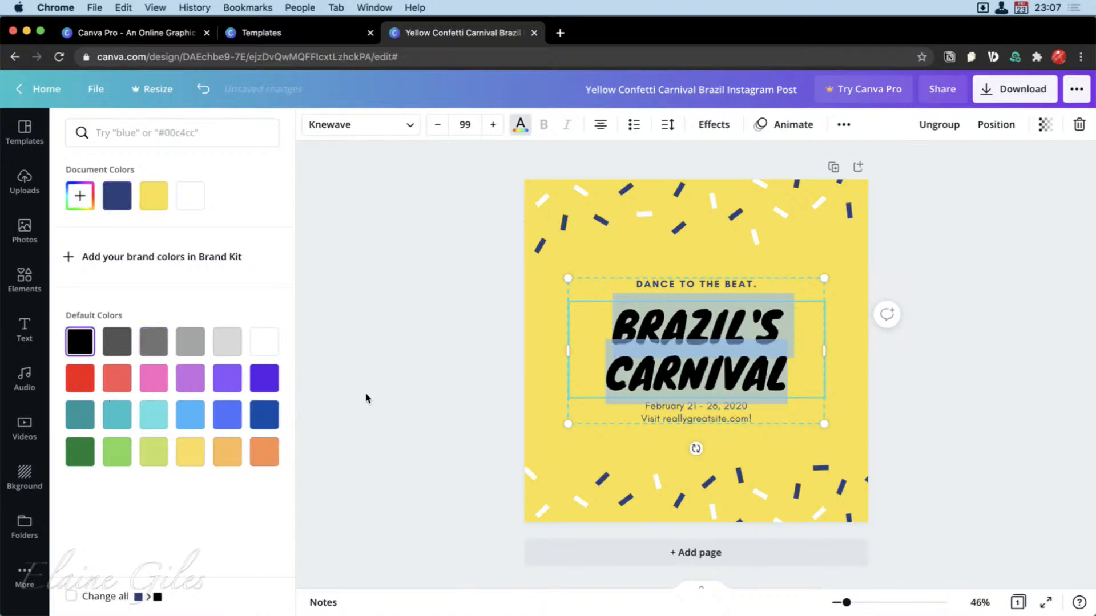
{"action": "left_click", "coordinate": [539, 313]}
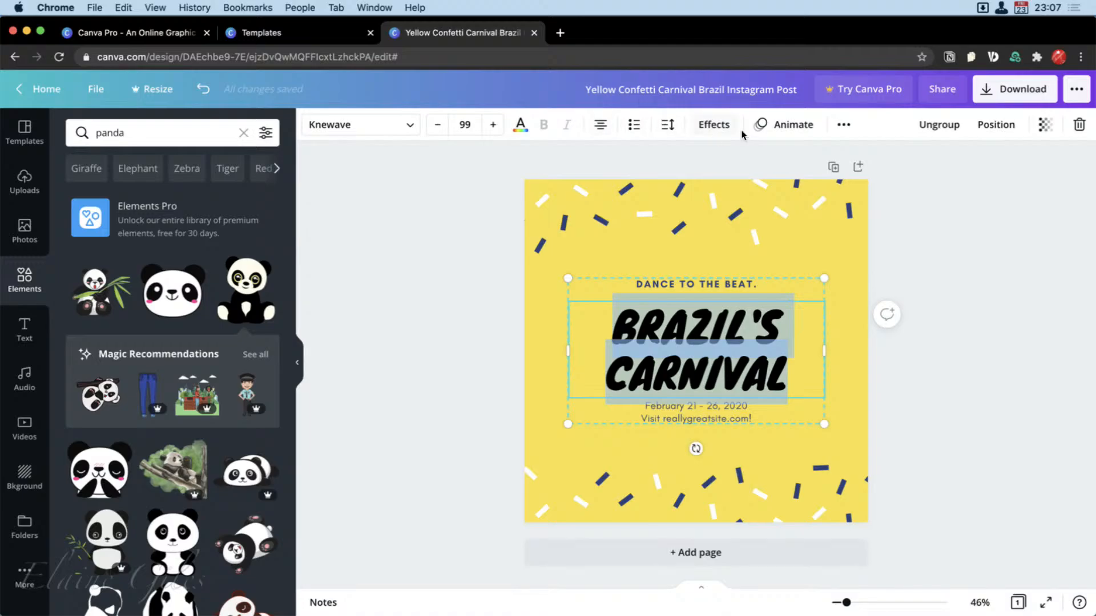
Try the Fade and Pan text animations on the title, then apply Rise.
{"action": "left_click", "coordinate": [783, 130]}
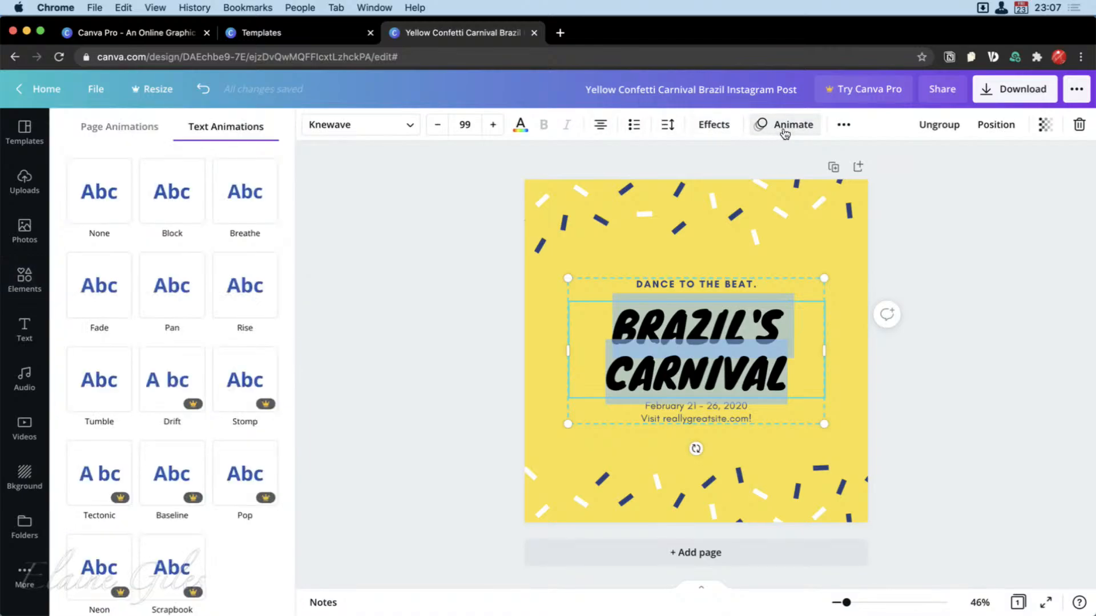
{"action": "left_click", "coordinate": [117, 288]}
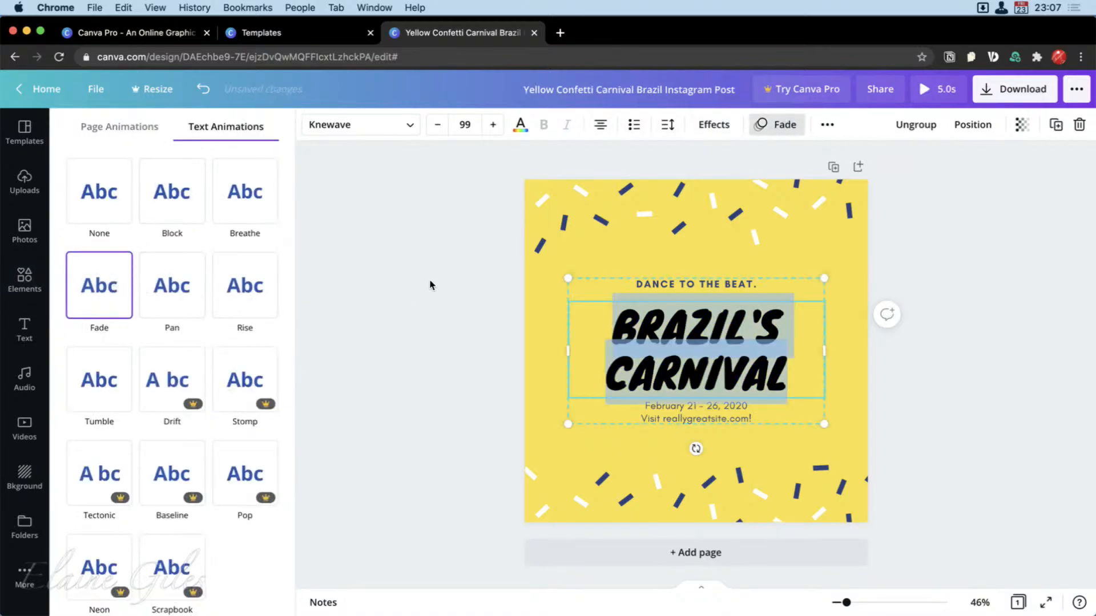
{"action": "left_click", "coordinate": [172, 285]}
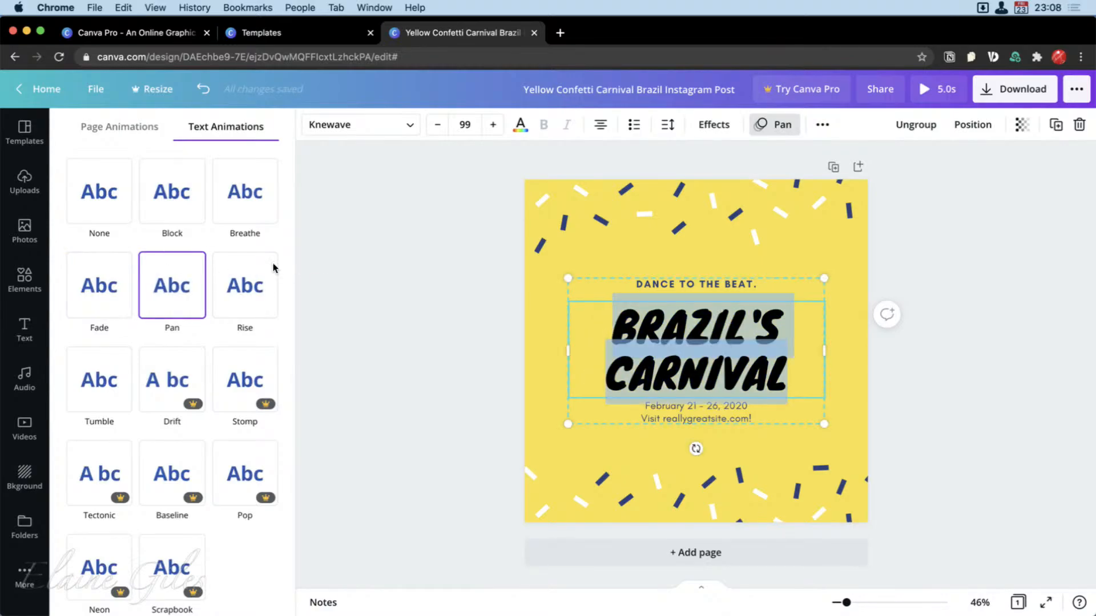
{"action": "left_click", "coordinate": [257, 266]}
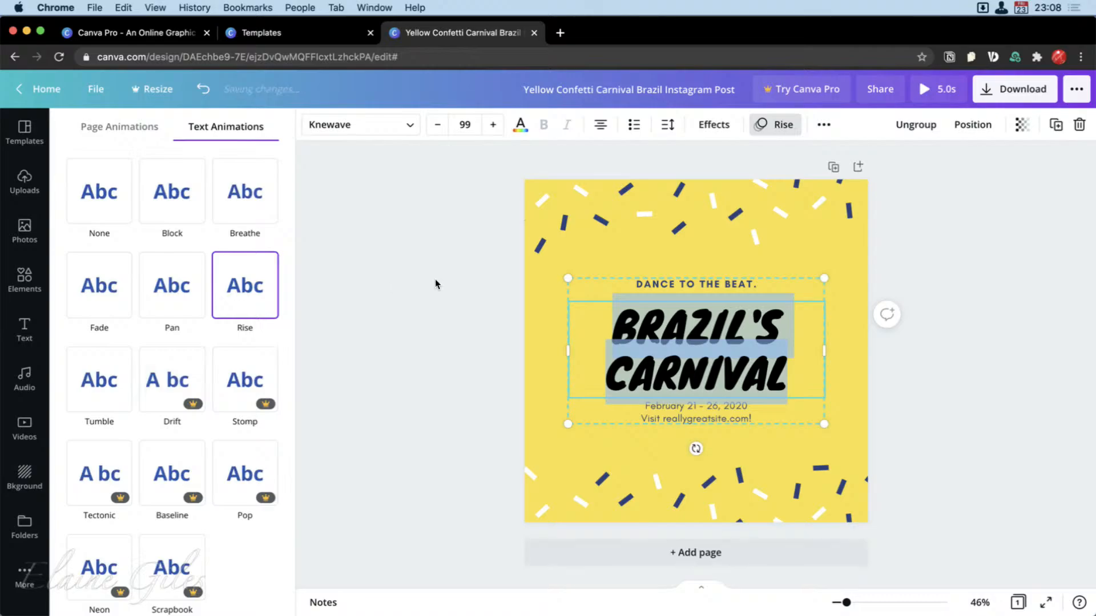
{"action": "left_click", "coordinate": [773, 137]}
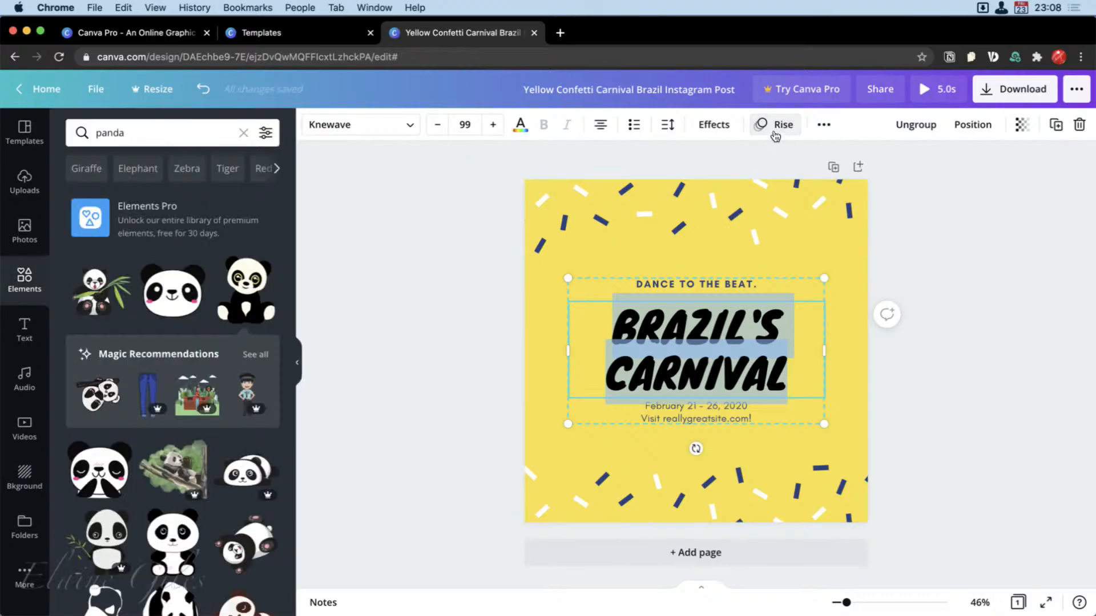
Try the Neon effect on the title, then apply the Glitch effect.
{"action": "left_click", "coordinate": [728, 126]}
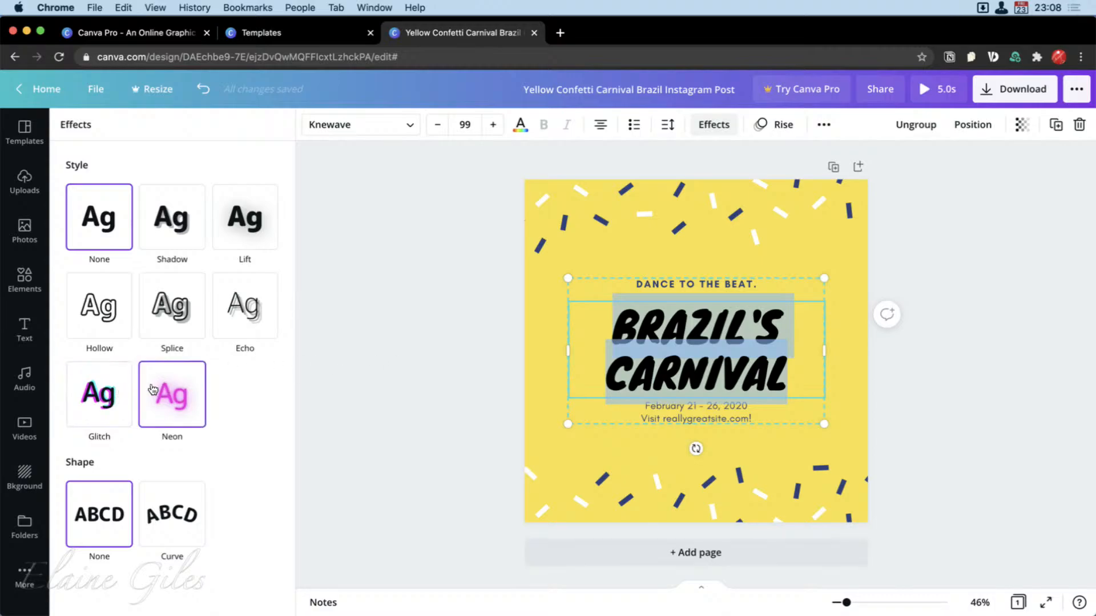
{"action": "left_click", "coordinate": [189, 403]}
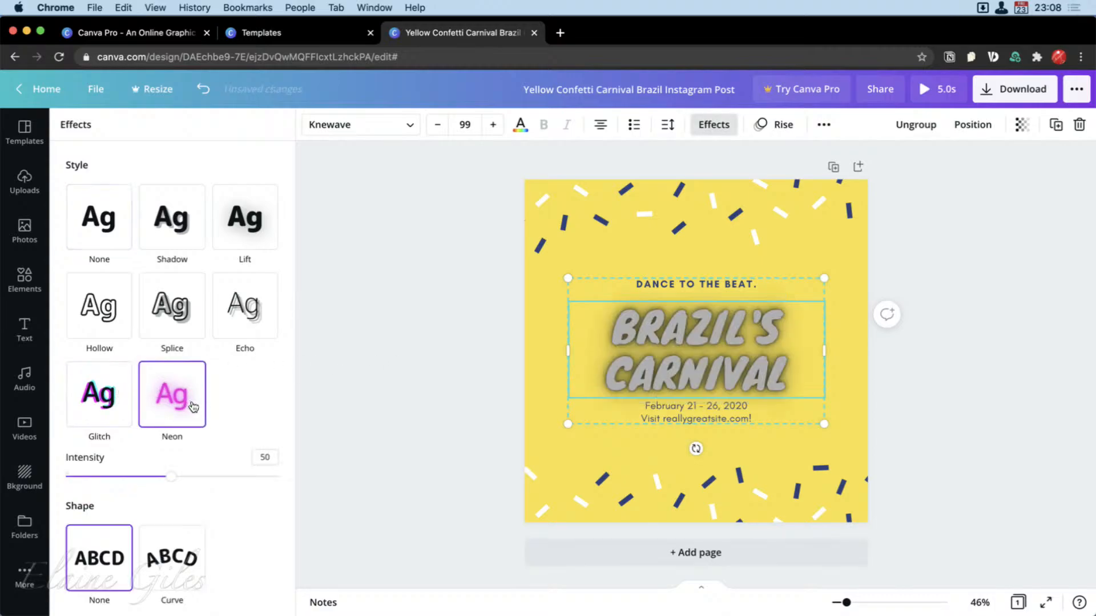
{"action": "left_click", "coordinate": [114, 397]}
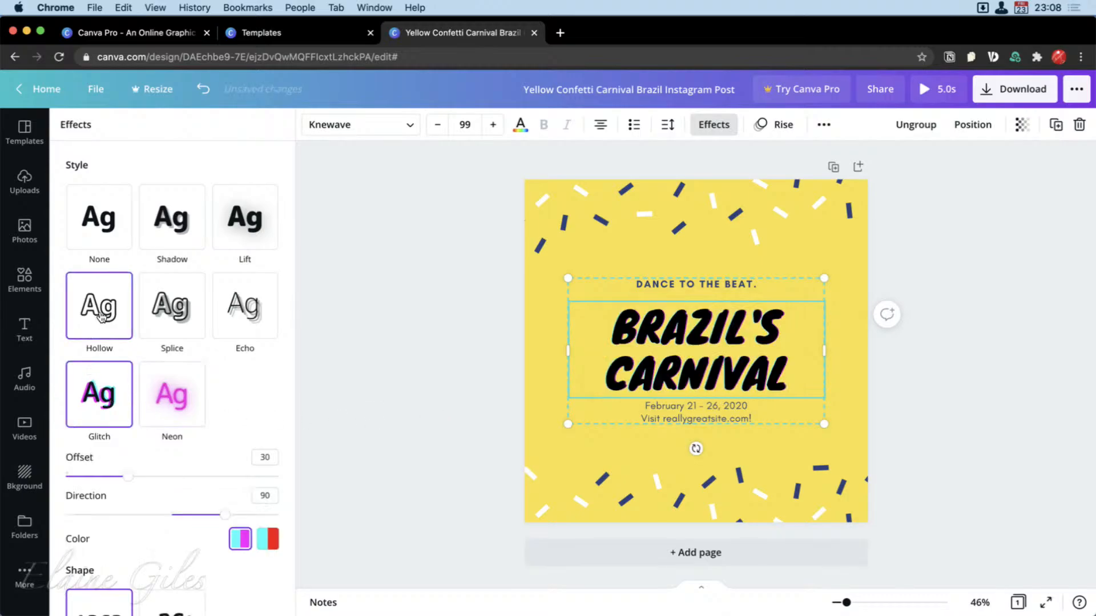
{"action": "left_click", "coordinate": [435, 363]}
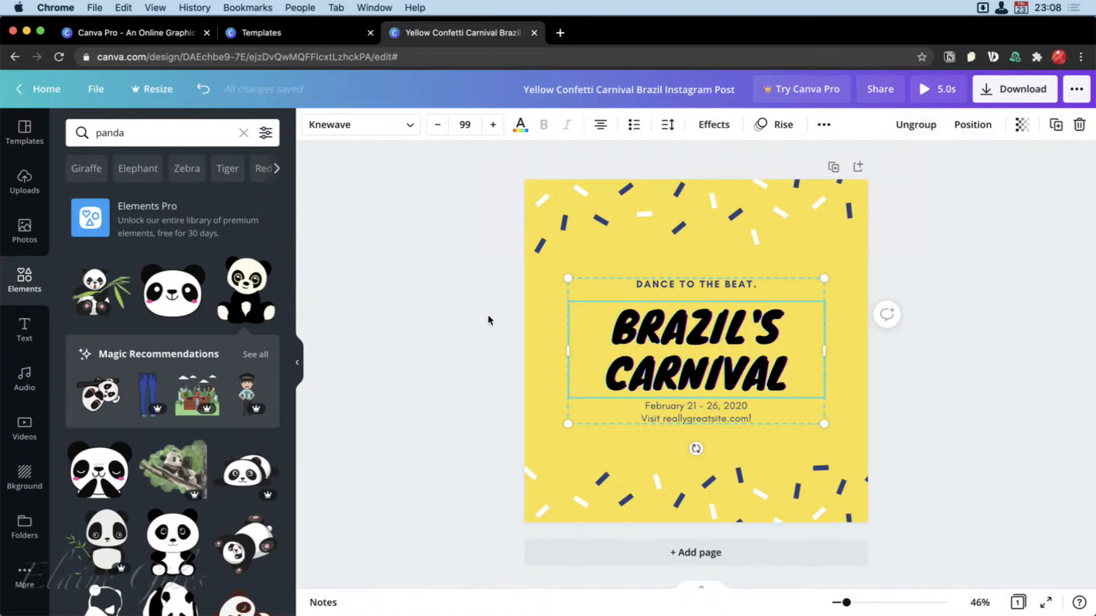
Delete the tagline, title and date text from the post, and undo the removal of its yellow background.
{"action": "left_click", "coordinate": [642, 282]}
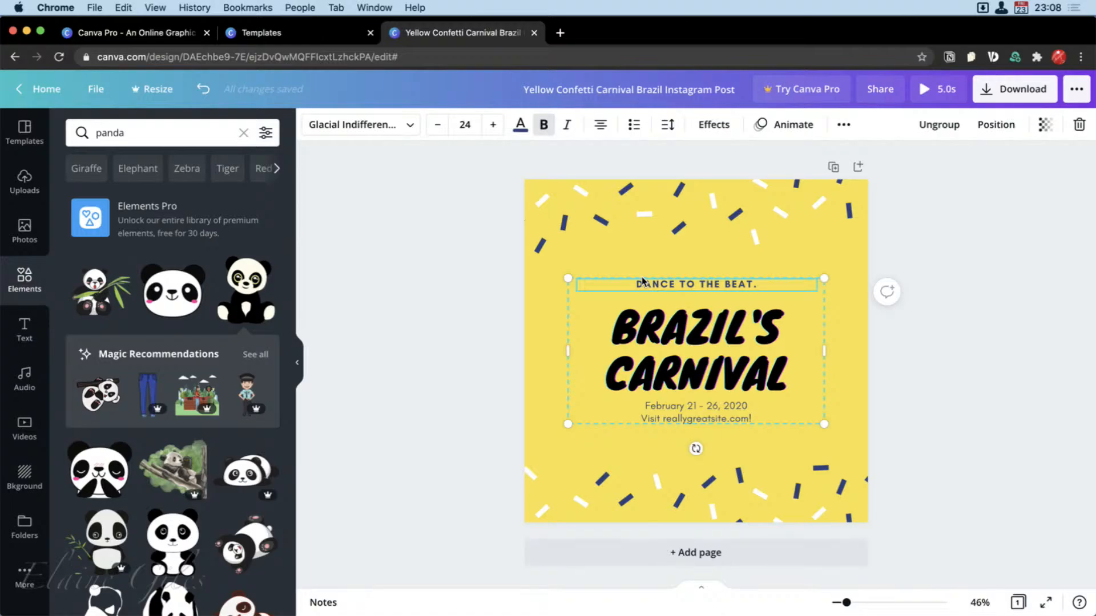
{"action": "key", "text": "Delete"}
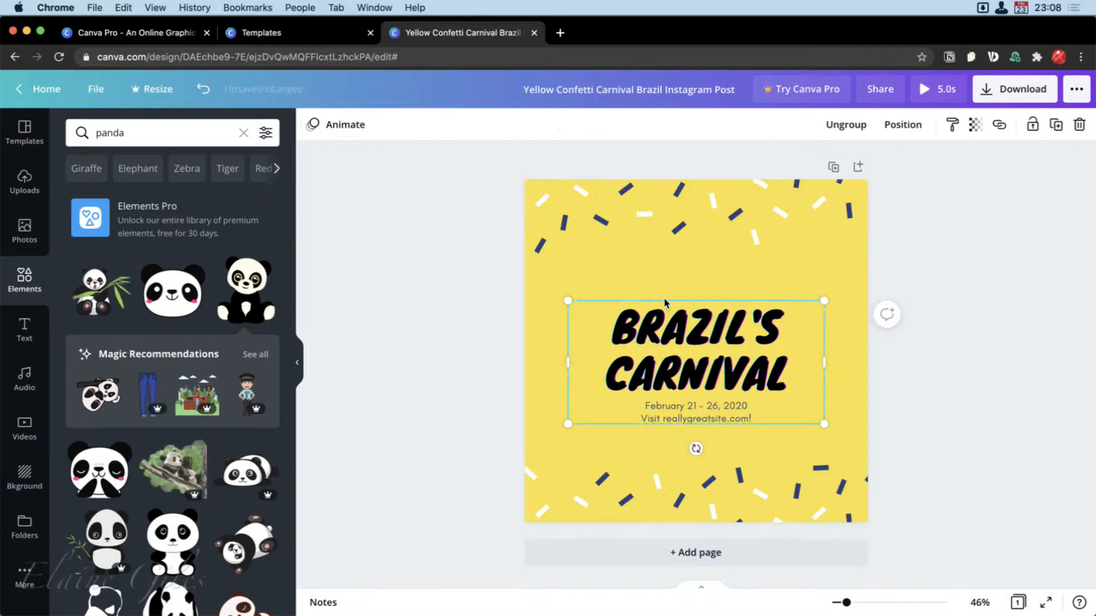
{"action": "left_click", "coordinate": [663, 303]}
{"action": "key", "text": "Delete"}
{"action": "double_click", "coordinate": [666, 404]}
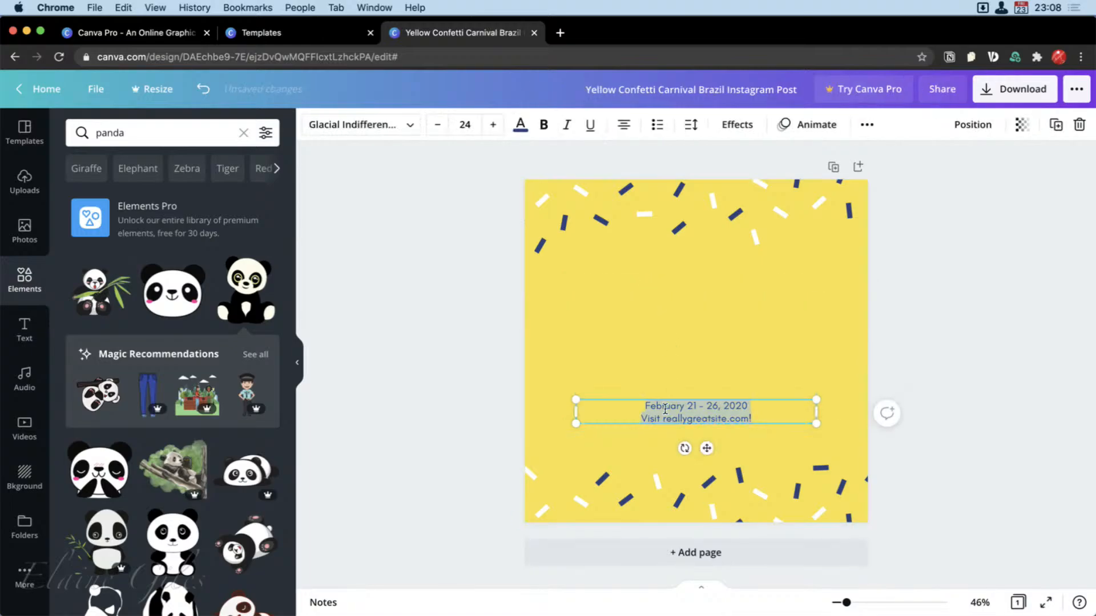
{"action": "key", "text": "Delete"}
{"action": "key", "text": "Delete"}
{"action": "key", "text": "Delete"}
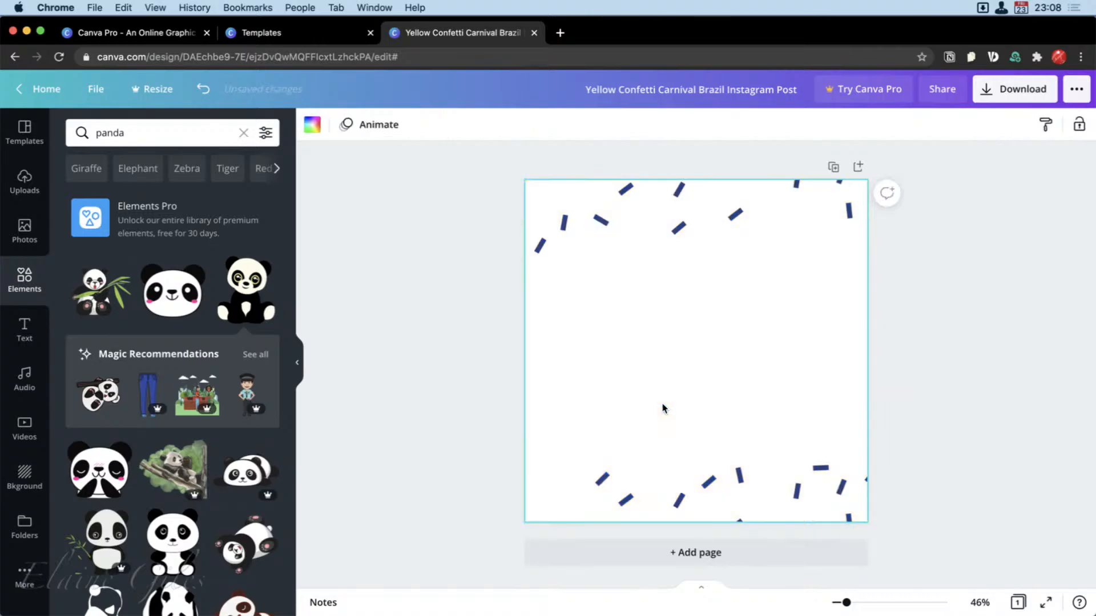
{"action": "key", "text": "super+z"}
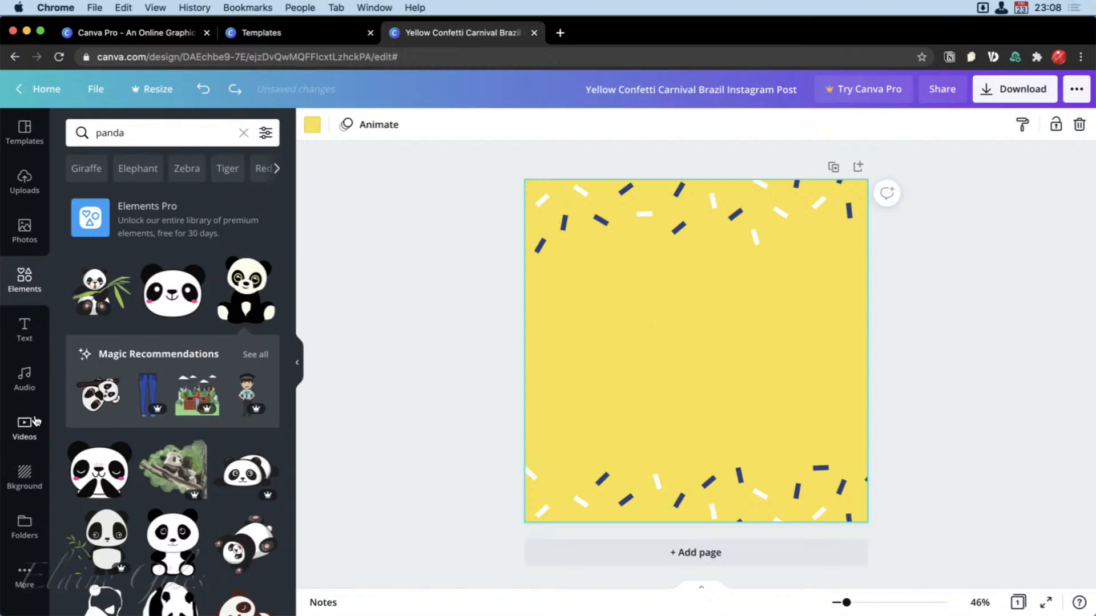
Add a default heading text box to the upper middle of the emptied yellow post.
{"action": "left_click", "coordinate": [18, 340]}
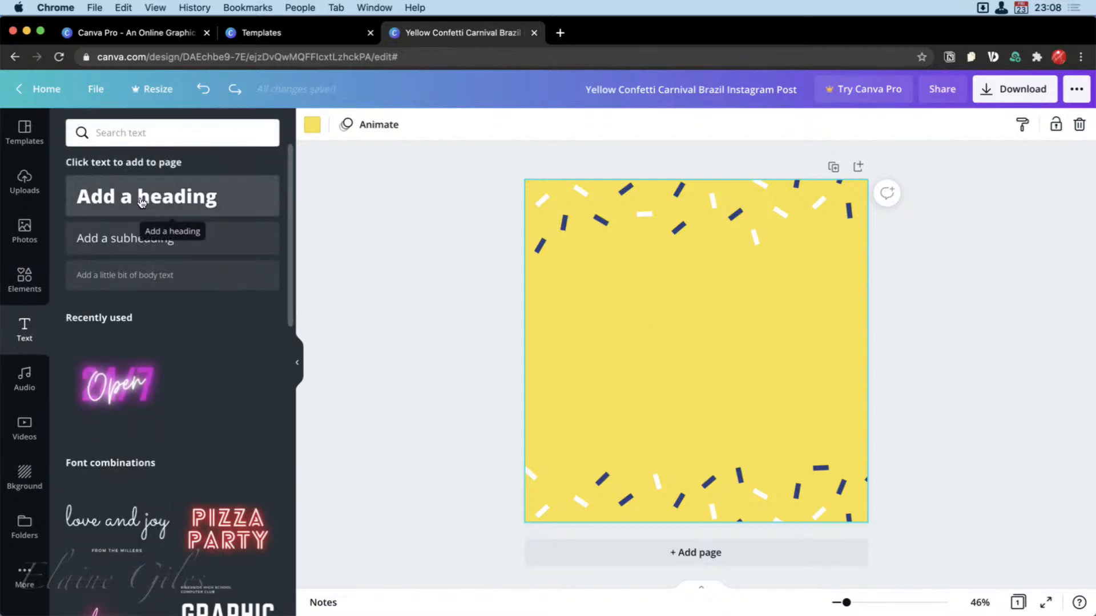
{"action": "left_click_drag", "start_coordinate": [145, 205], "coordinate": [641, 277]}
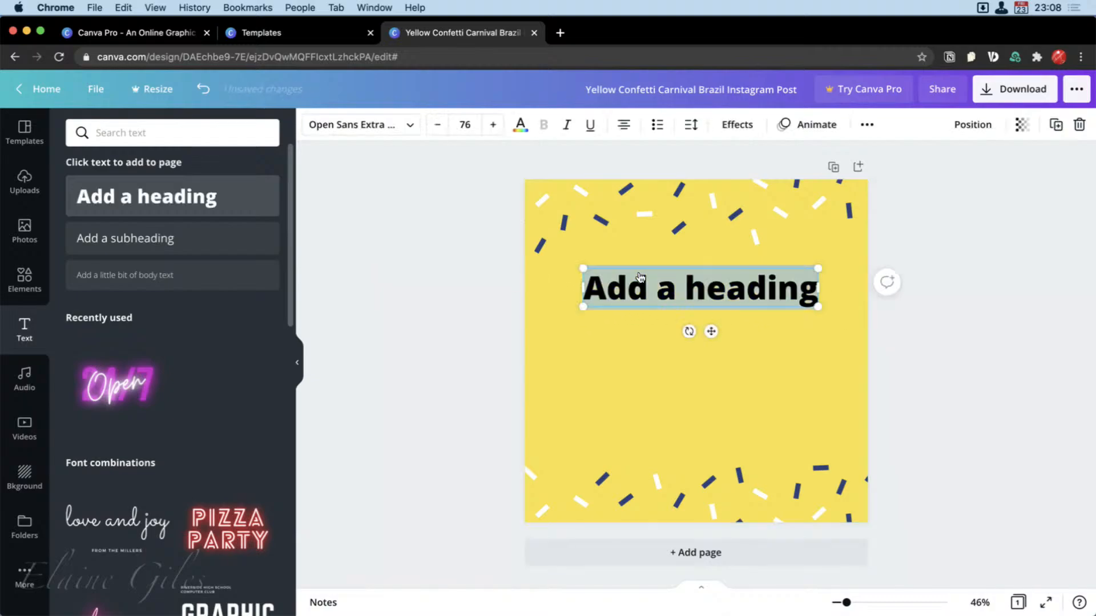
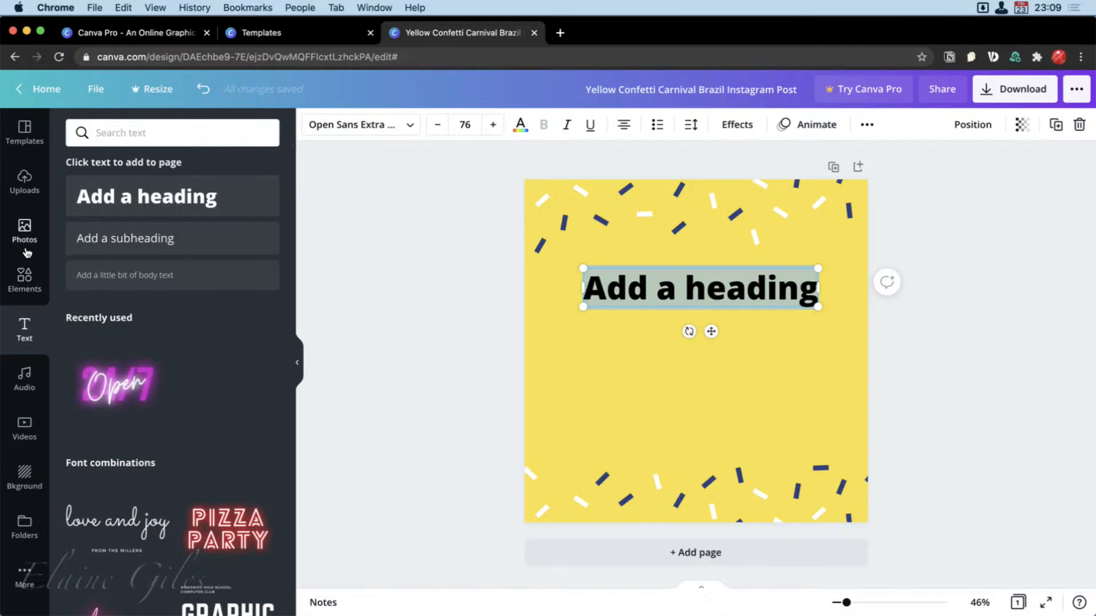
Search the graphic elements for cow and place the black-and-white cartoon cow below the heading.
{"action": "left_click", "coordinate": [25, 280]}
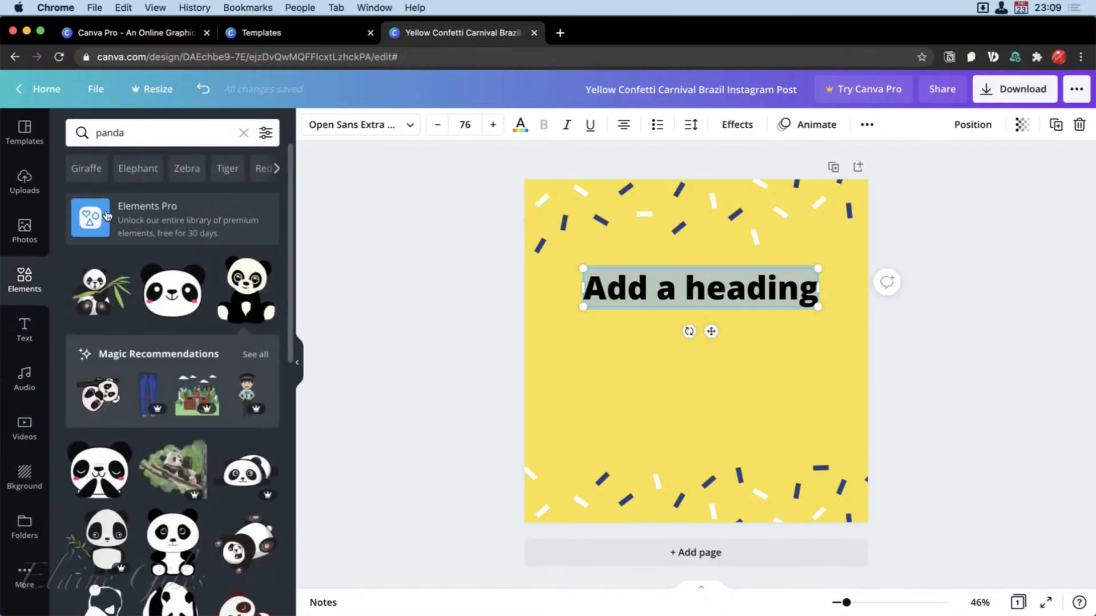
{"action": "left_click", "coordinate": [154, 143]}
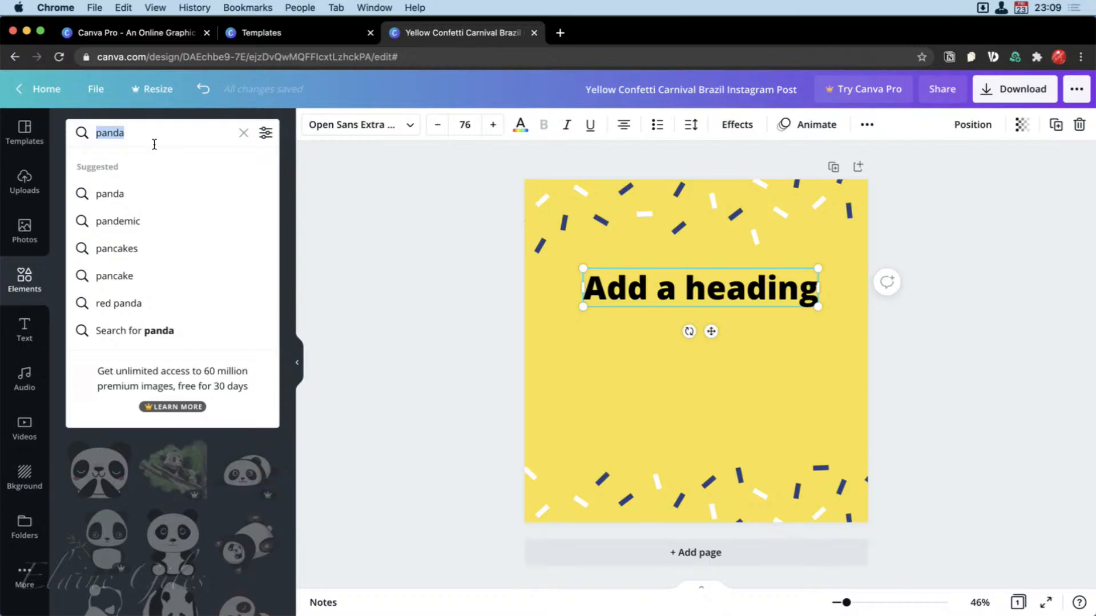
{"action": "type", "text": "cow"}
{"action": "key", "text": "Return"}
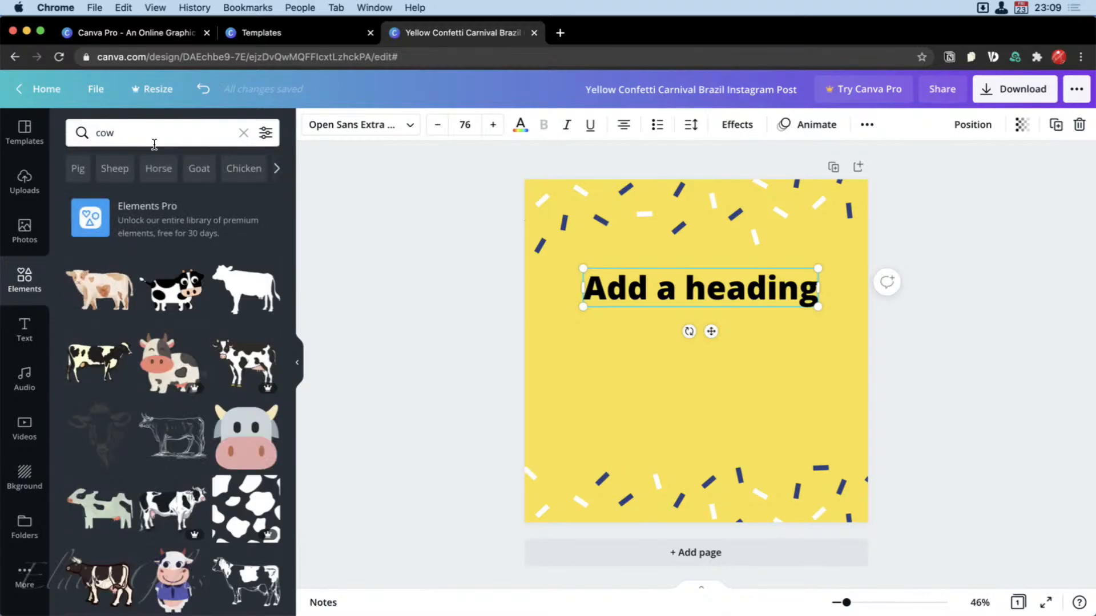
{"action": "left_click_drag", "start_coordinate": [171, 291], "coordinate": [588, 378]}
{"action": "left_click_drag", "start_coordinate": [697, 363], "coordinate": [792, 344]}
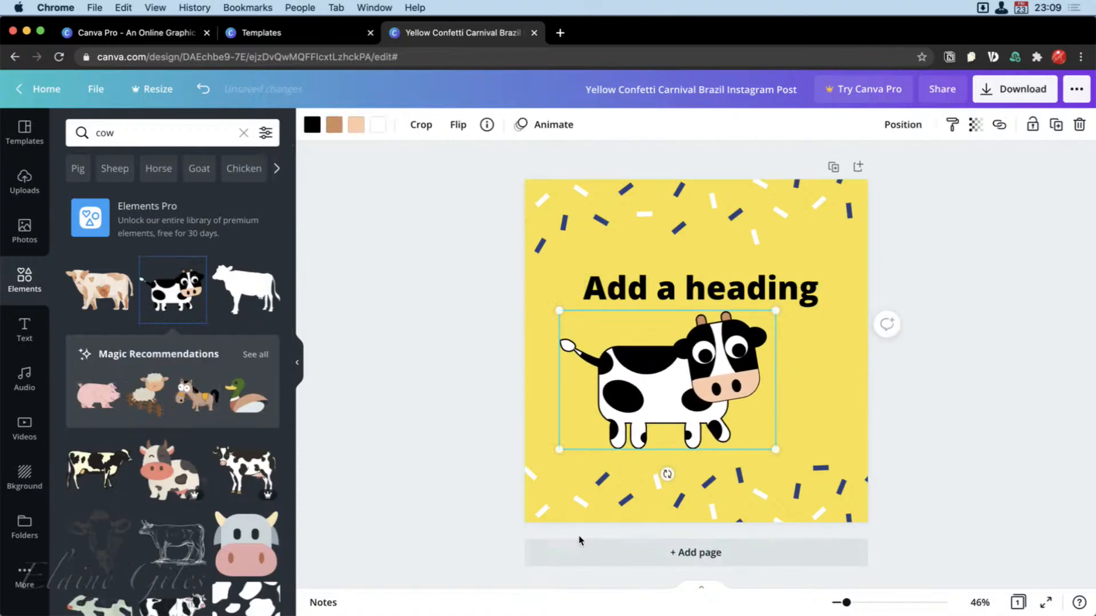
{"action": "left_click", "coordinate": [452, 429]}
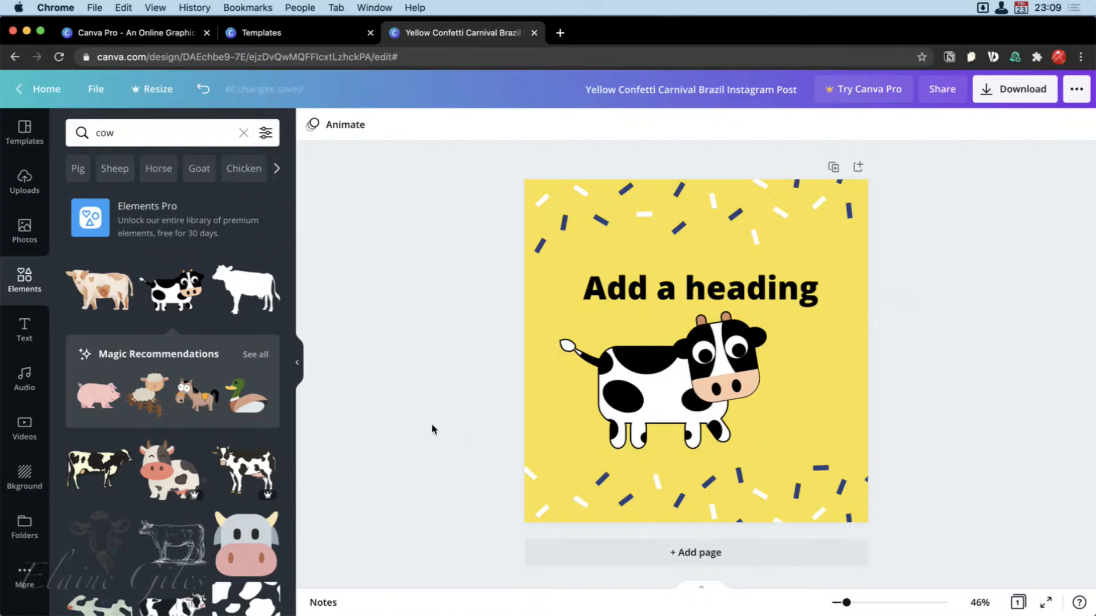
Delete the cow from the post and add the purple neon "24/7 Open" font combination below the heading.
{"action": "left_click", "coordinate": [24, 329]}
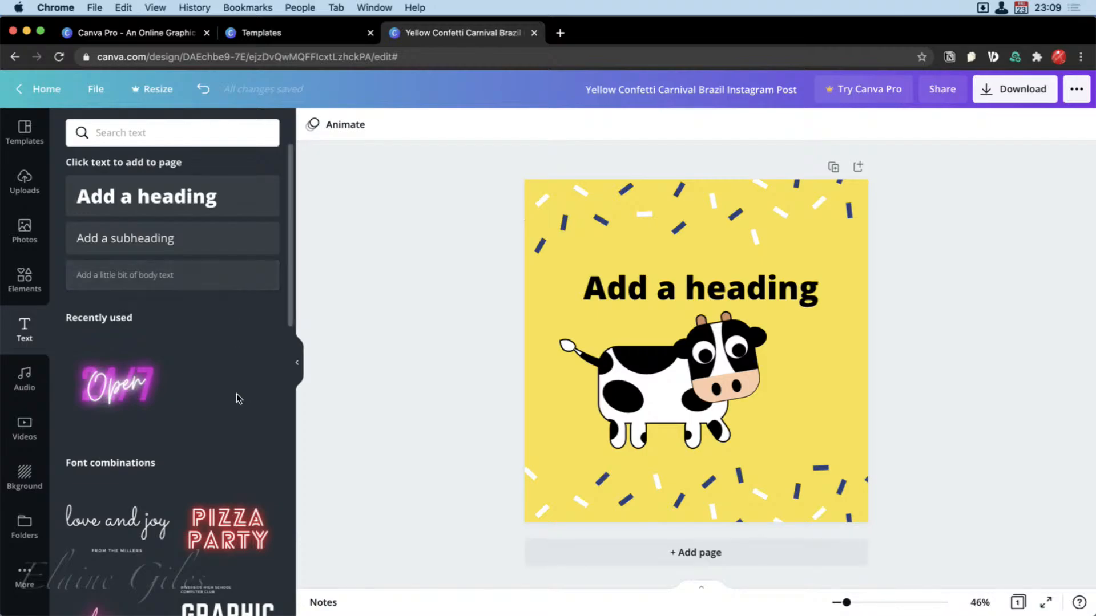
{"action": "scroll", "coordinate": [237, 394], "scroll_direction": "down", "scroll_amount": 4}
{"action": "scroll", "coordinate": [236, 399], "scroll_direction": "down", "scroll_amount": 3}
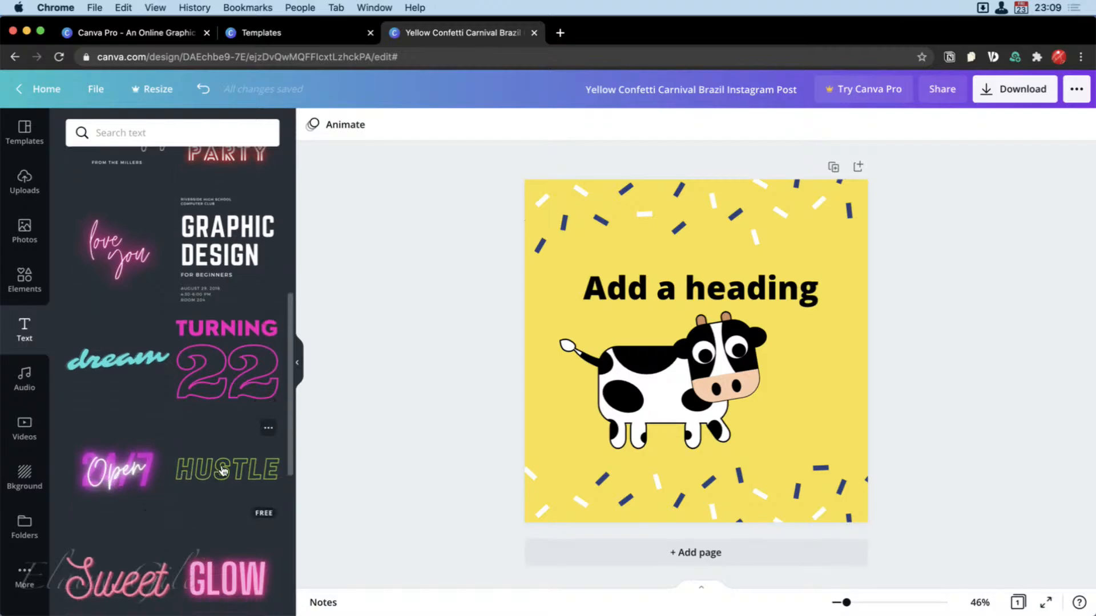
{"action": "scroll", "coordinate": [222, 471], "scroll_direction": "up", "scroll_amount": 5}
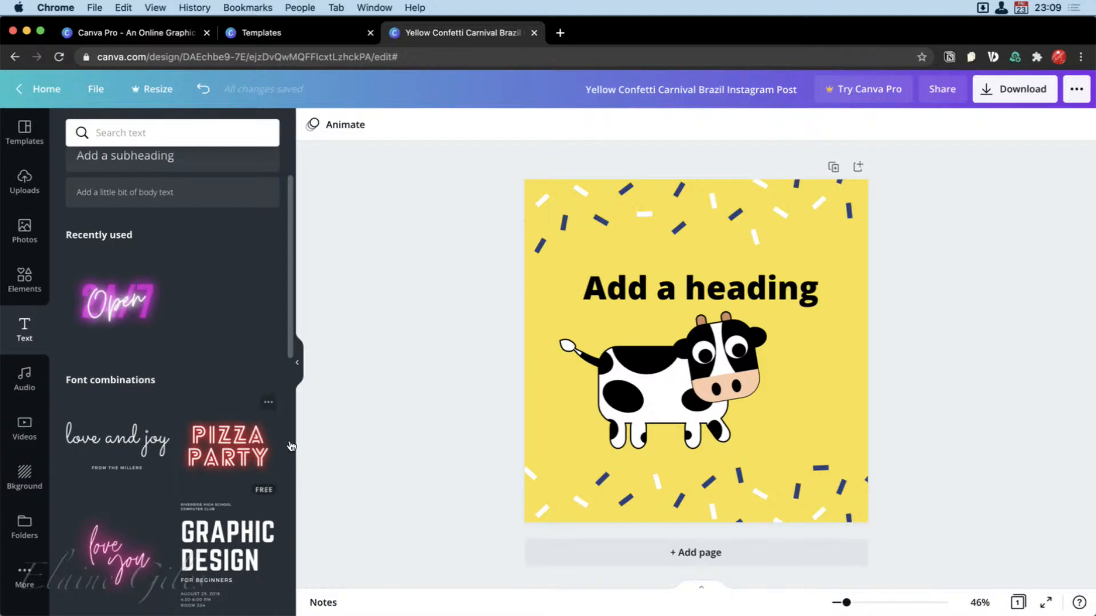
{"action": "left_click", "coordinate": [742, 359]}
{"action": "key", "text": "Delete"}
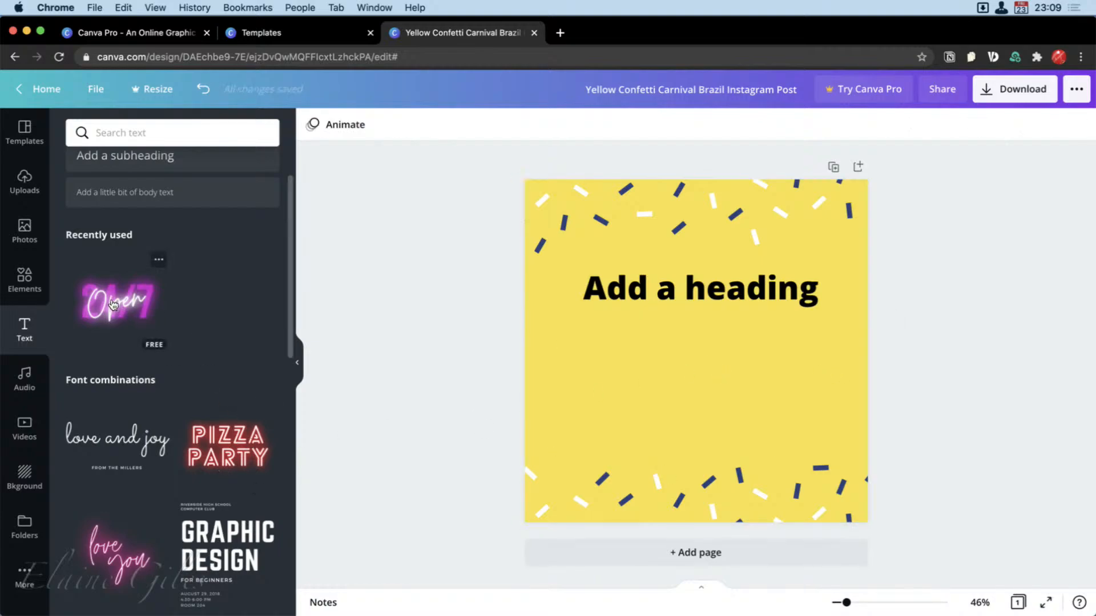
{"action": "left_click_drag", "start_coordinate": [121, 311], "coordinate": [644, 347]}
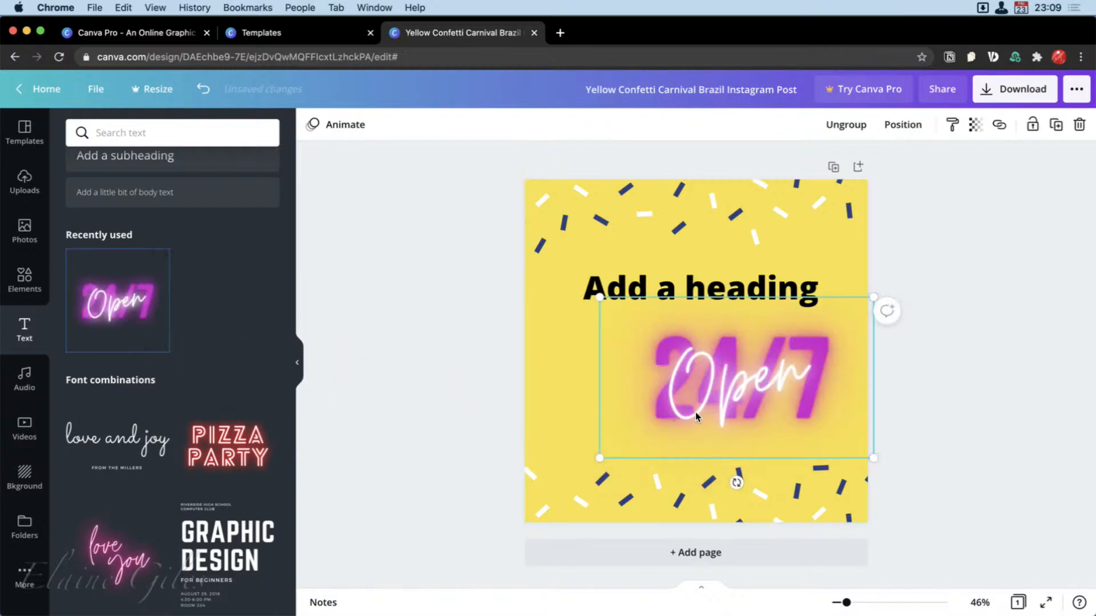
Change the colour of the "24/7" text in the neon font combination to the default orange.
{"action": "left_click", "coordinate": [810, 407]}
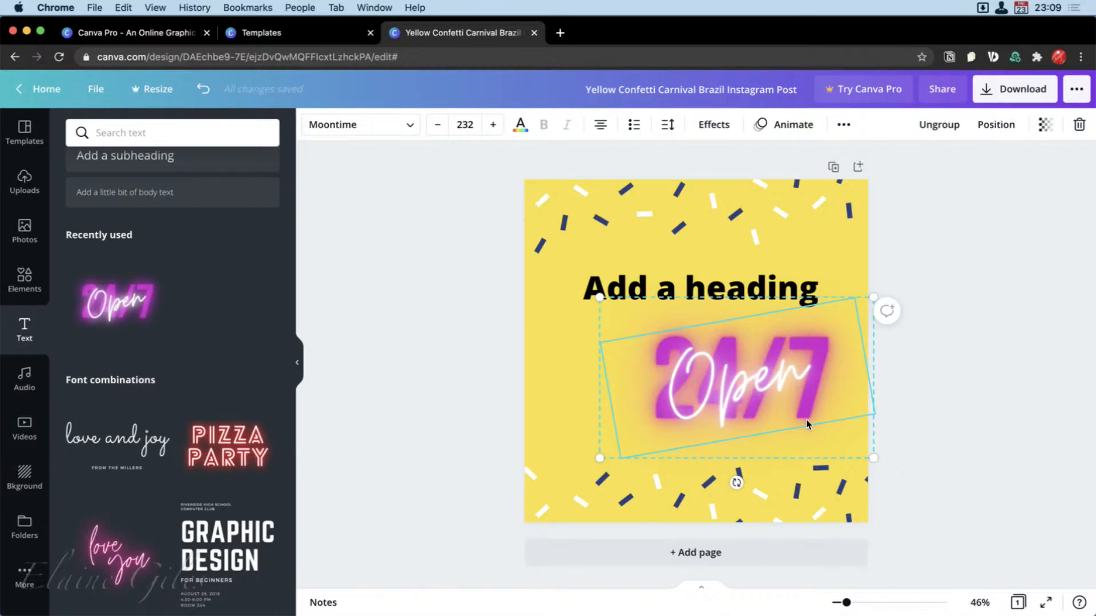
{"action": "left_click", "coordinate": [778, 443]}
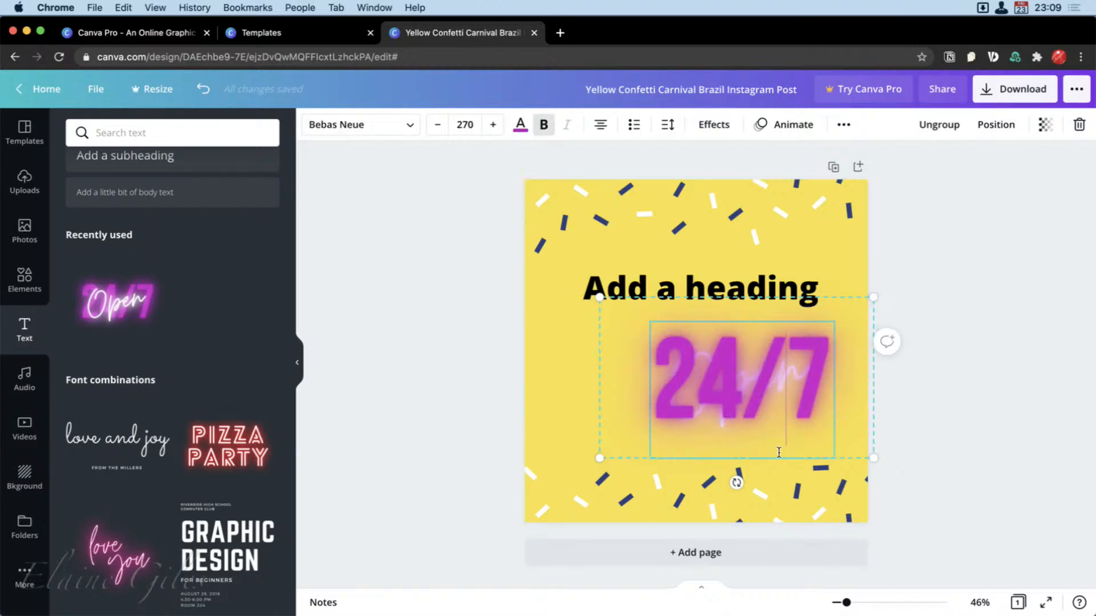
{"action": "double_click", "coordinate": [765, 389]}
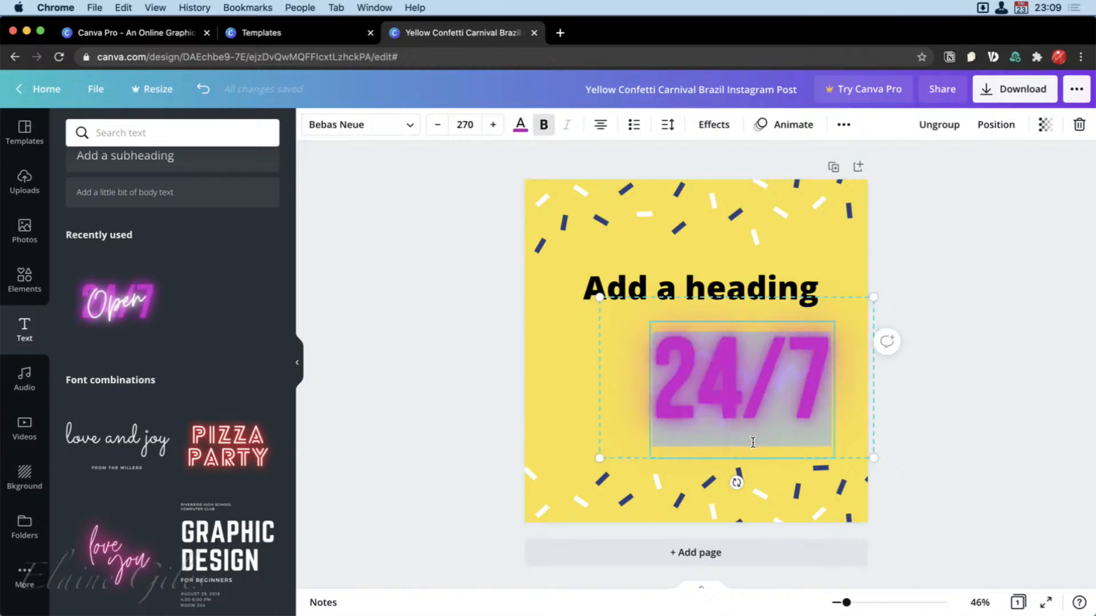
{"action": "left_click", "coordinate": [521, 126]}
{"action": "left_click", "coordinate": [264, 450]}
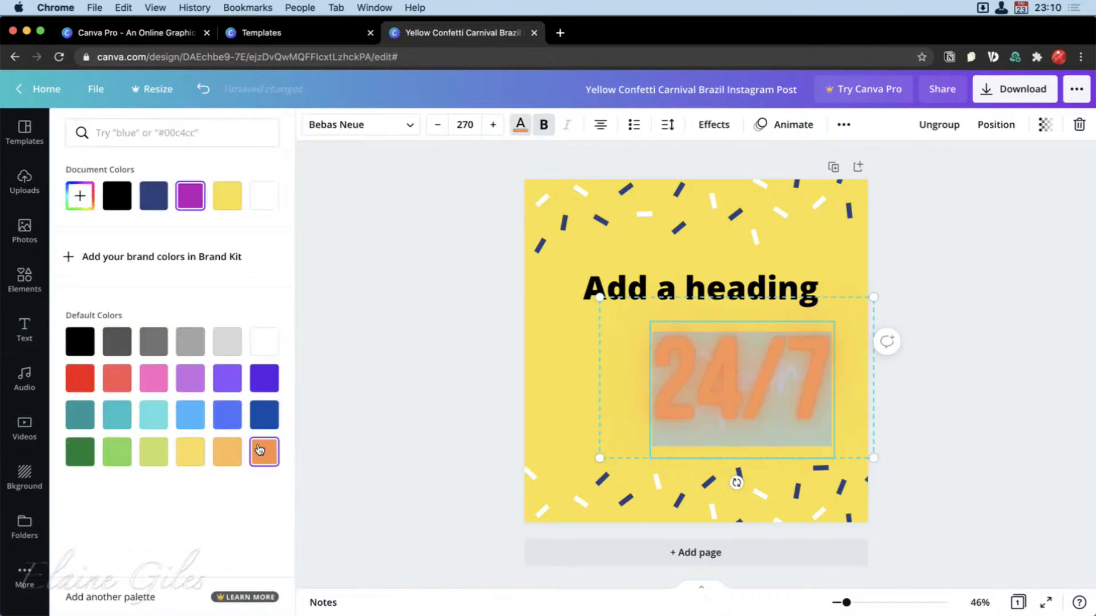
{"action": "left_click", "coordinate": [980, 409]}
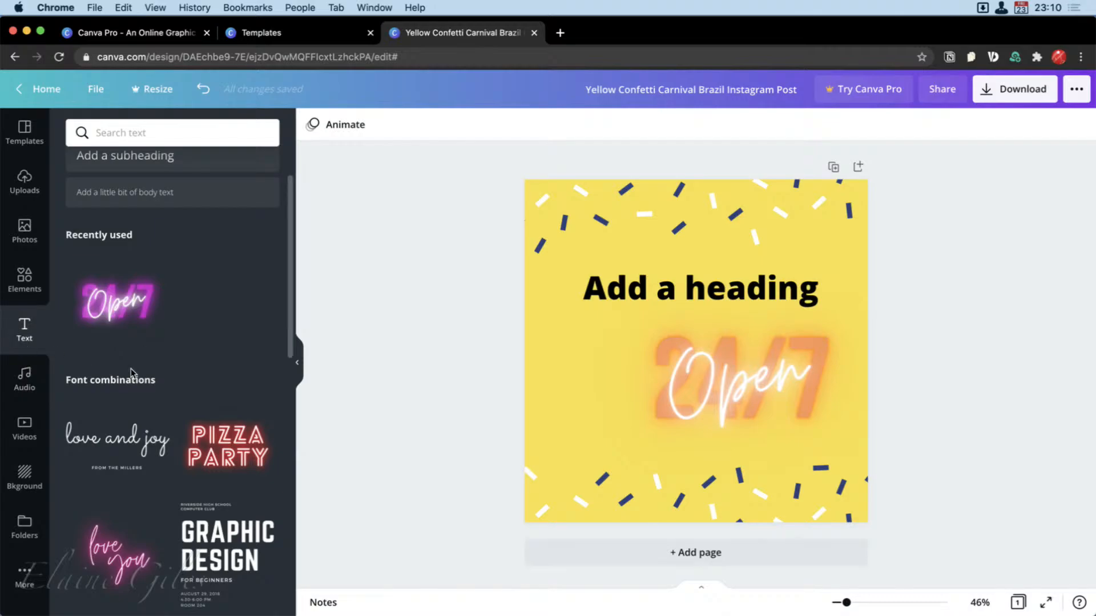
Browse the font combinations to examine the available ready-made text styles.
{"action": "scroll", "coordinate": [182, 396], "scroll_direction": "up", "scroll_amount": 3}
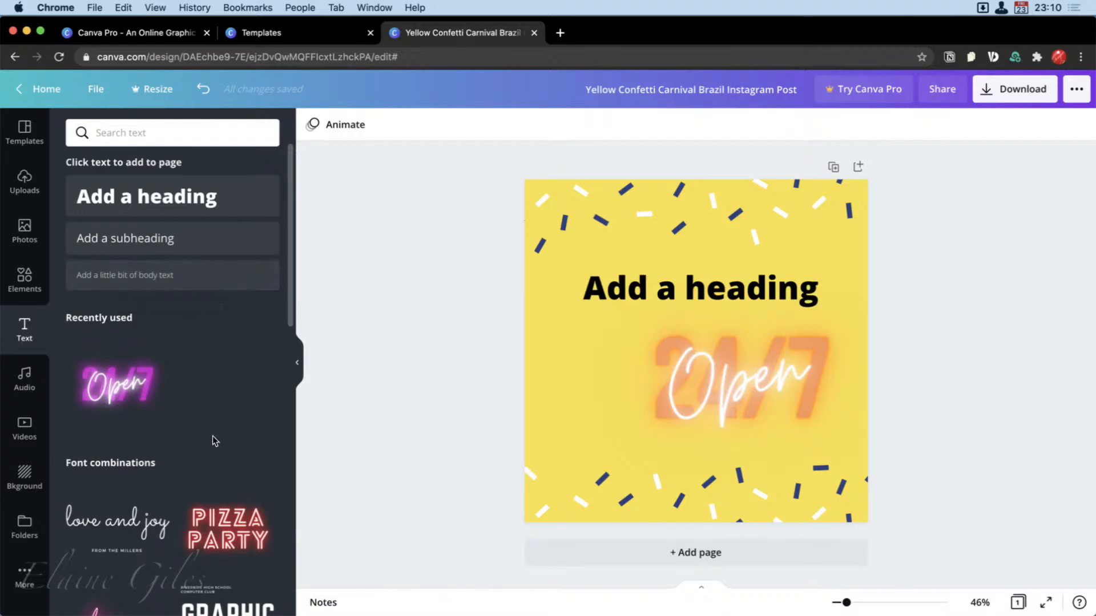
{"action": "scroll", "coordinate": [215, 451], "scroll_direction": "down", "scroll_amount": 5}
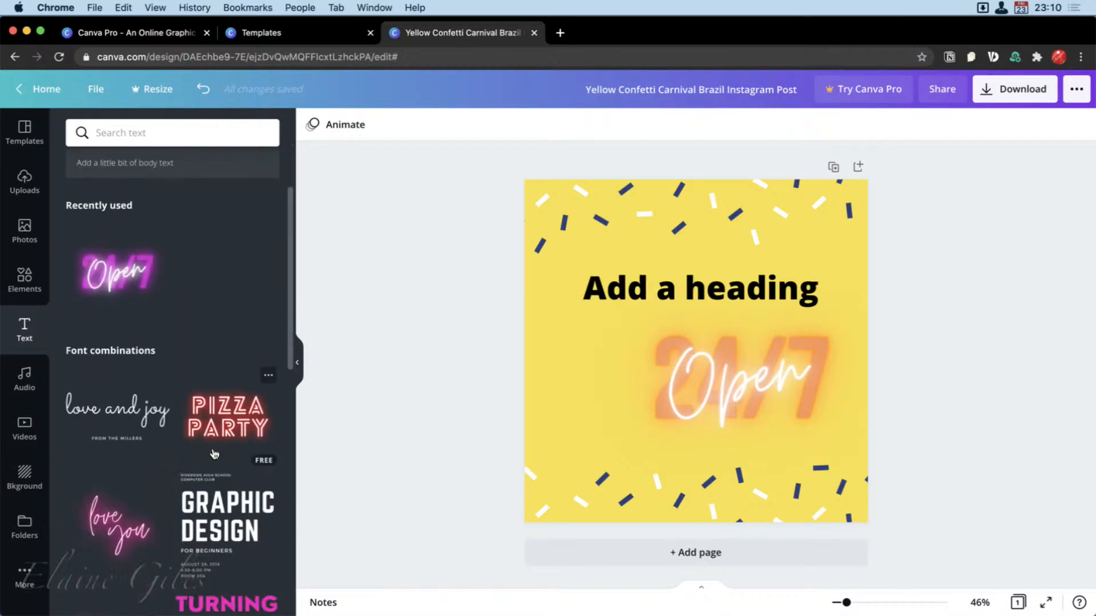
{"action": "scroll", "coordinate": [214, 453], "scroll_direction": "down", "scroll_amount": 2}
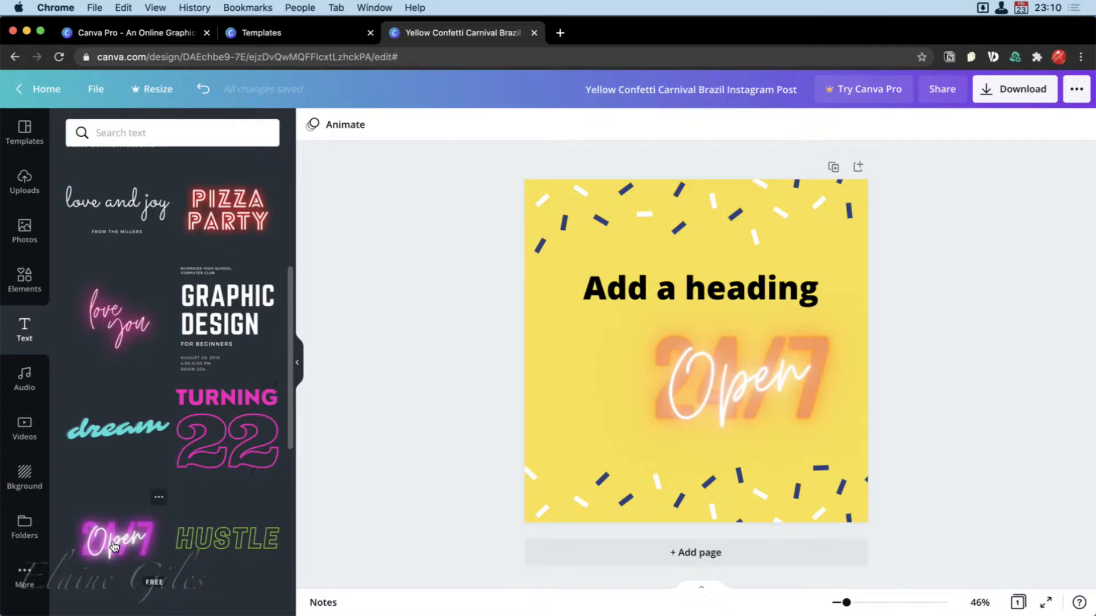
{"action": "scroll", "coordinate": [114, 546], "scroll_direction": "down", "scroll_amount": 8}
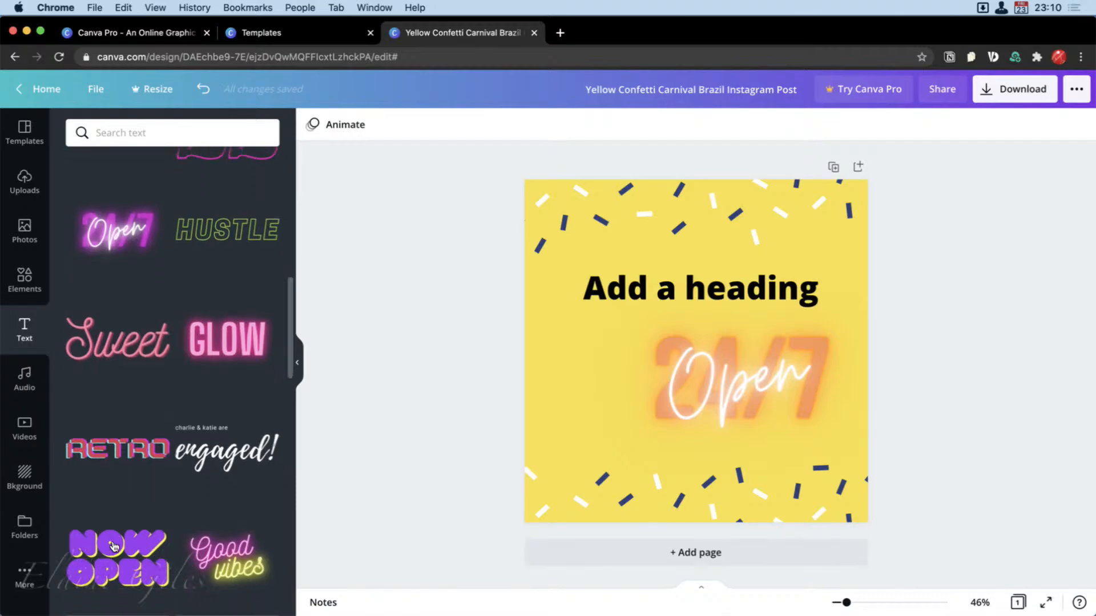
{"action": "scroll", "coordinate": [114, 546], "scroll_direction": "down", "scroll_amount": 3}
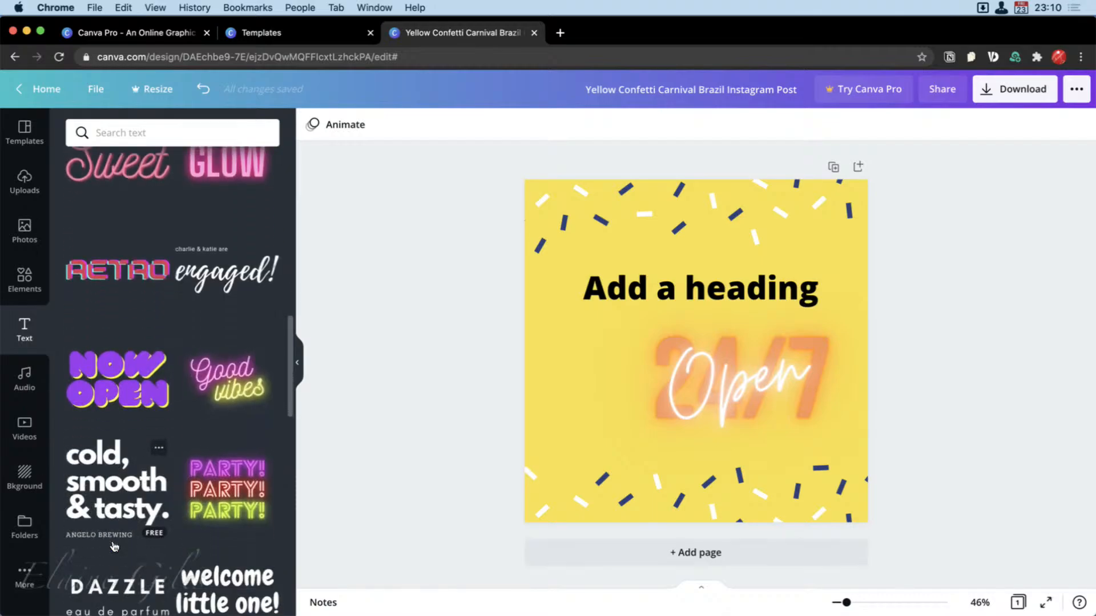
{"action": "scroll", "coordinate": [114, 546], "scroll_direction": "down", "scroll_amount": 7}
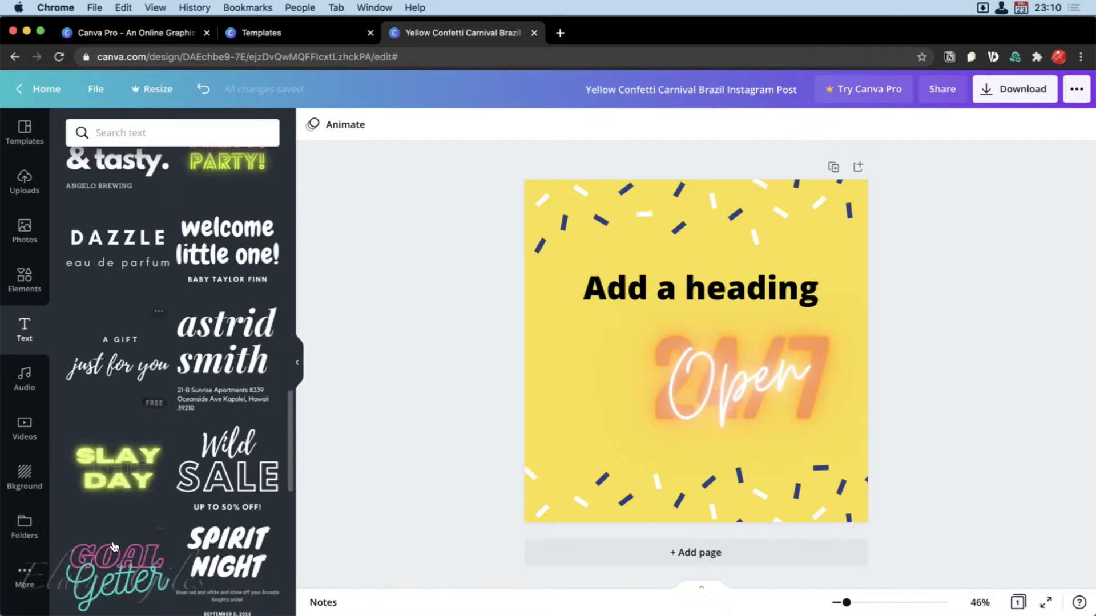
{"action": "scroll", "coordinate": [114, 546], "scroll_direction": "down", "scroll_amount": 1}
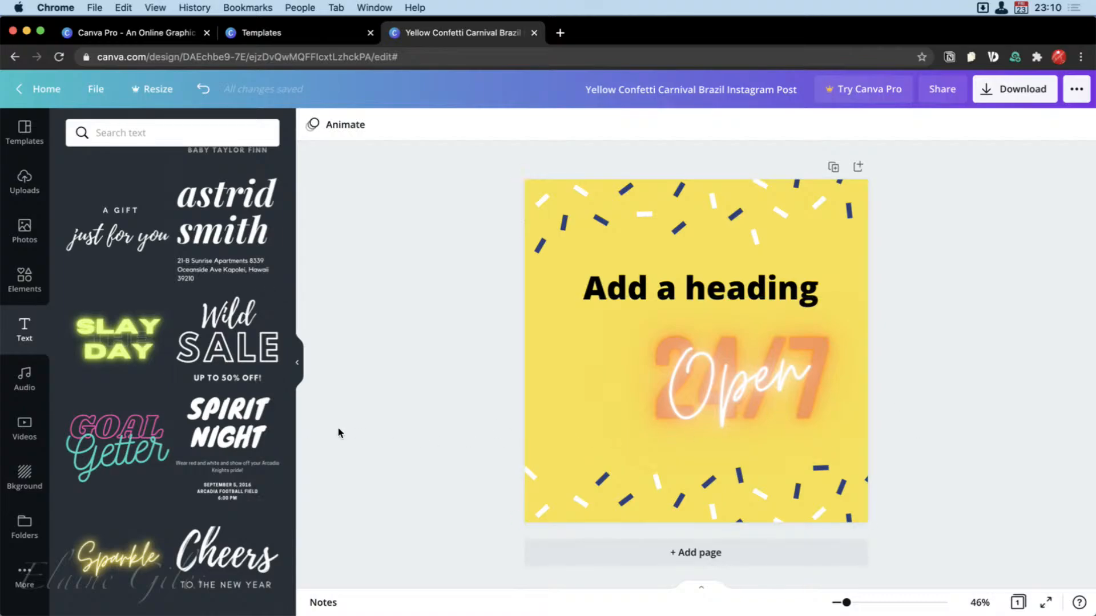
Look through the audio library, then search it for electro and browse the listed tracks.
{"action": "left_click", "coordinate": [24, 378]}
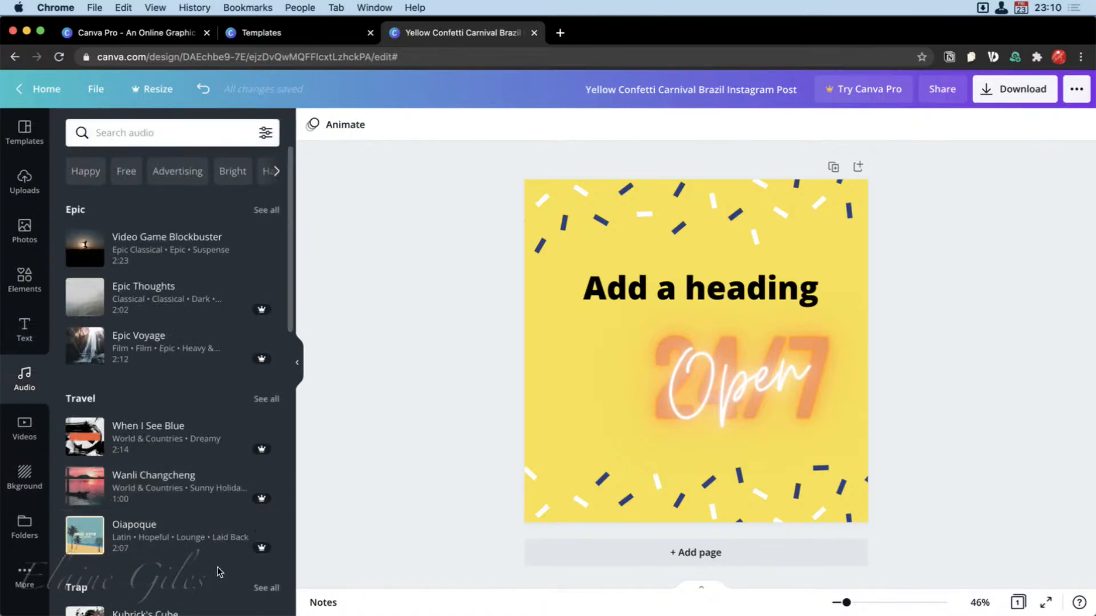
{"action": "scroll", "coordinate": [221, 571], "scroll_direction": "down", "scroll_amount": 3}
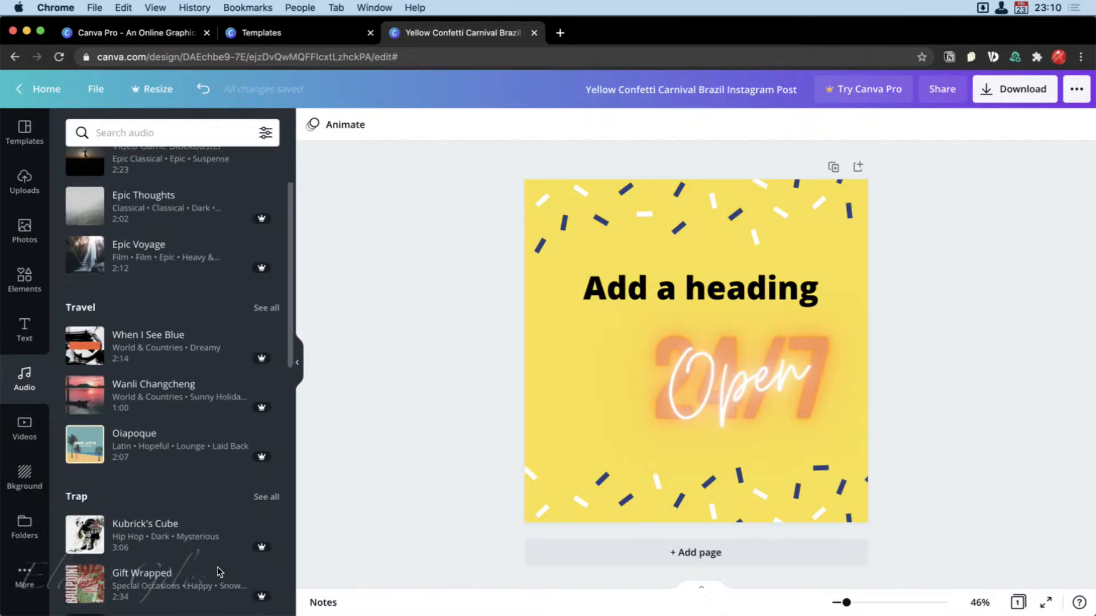
{"action": "scroll", "coordinate": [220, 571], "scroll_direction": "up", "scroll_amount": 3}
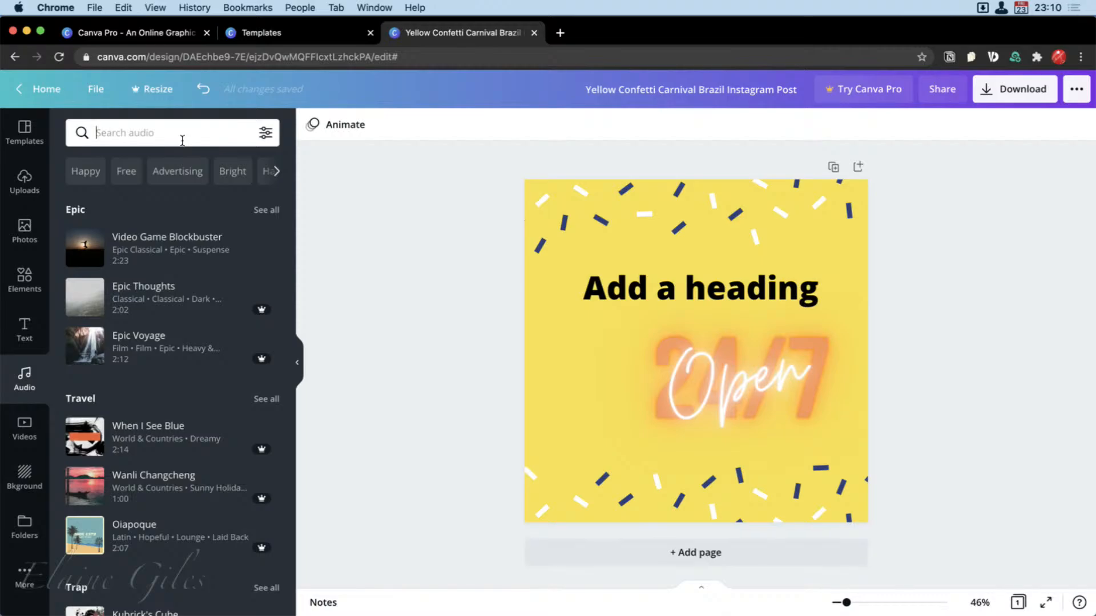
{"action": "type", "text": "eltro"}
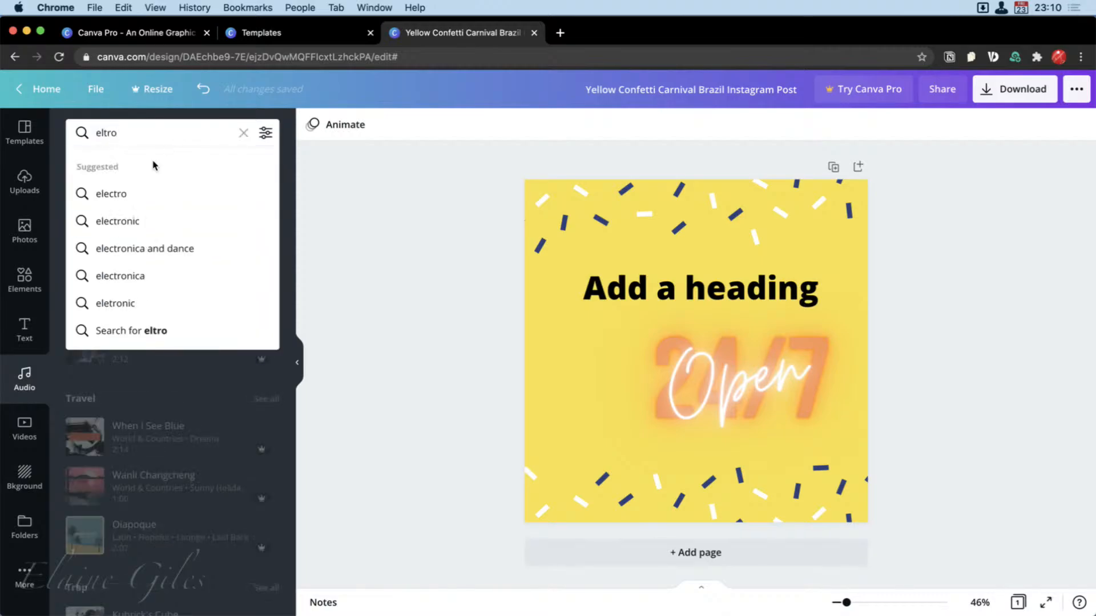
{"action": "left_click", "coordinate": [112, 194]}
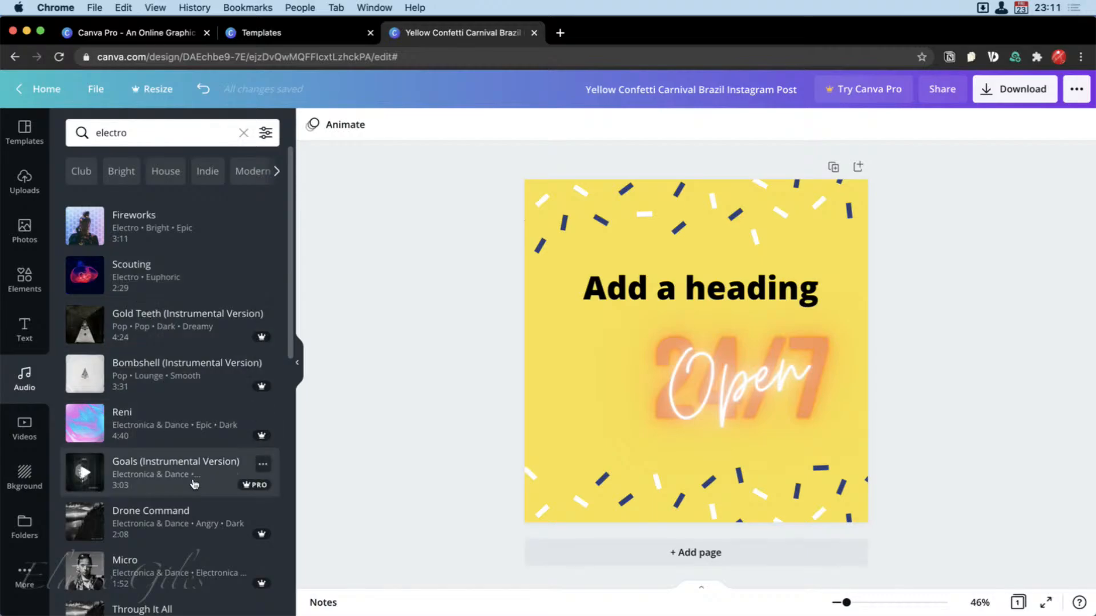
{"action": "scroll", "coordinate": [194, 484], "scroll_direction": "down", "scroll_amount": 5}
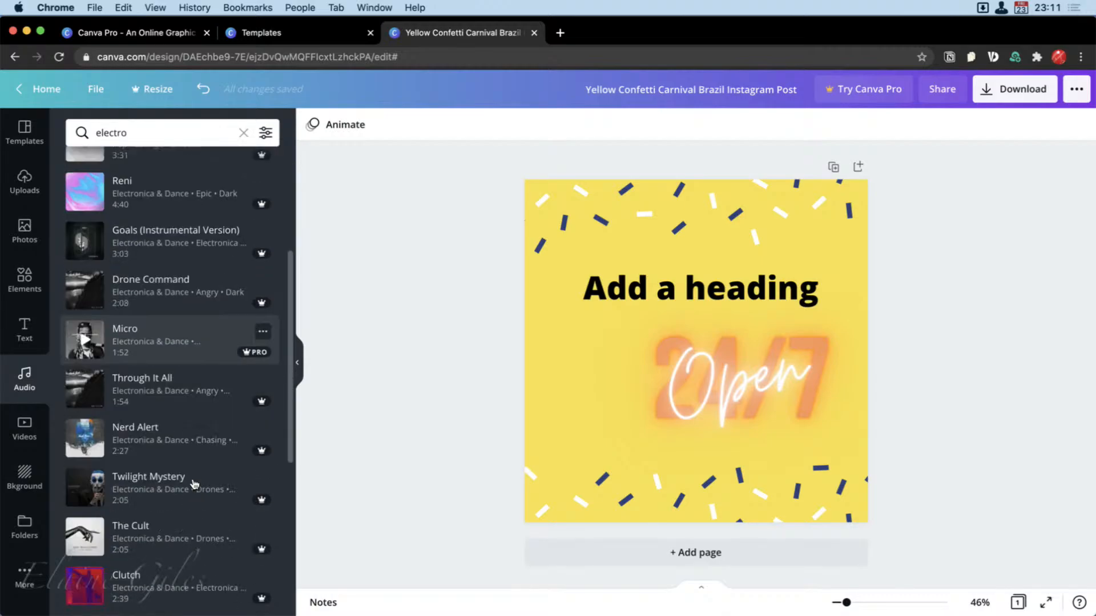
{"action": "scroll", "coordinate": [194, 484], "scroll_direction": "down", "scroll_amount": 3}
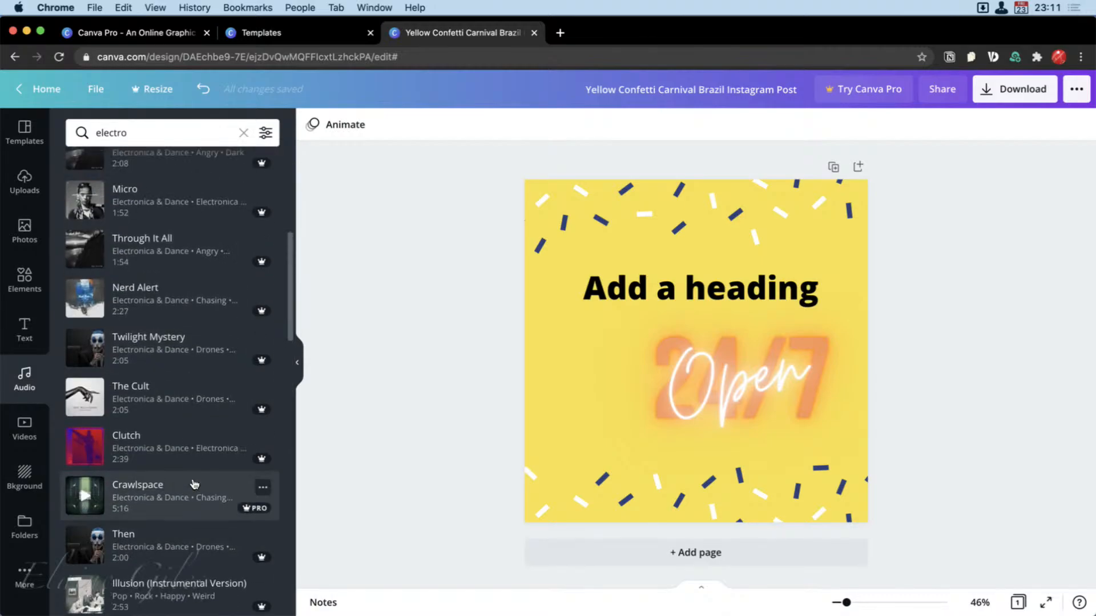
{"action": "scroll", "coordinate": [171, 468], "scroll_direction": "up", "scroll_amount": 4}
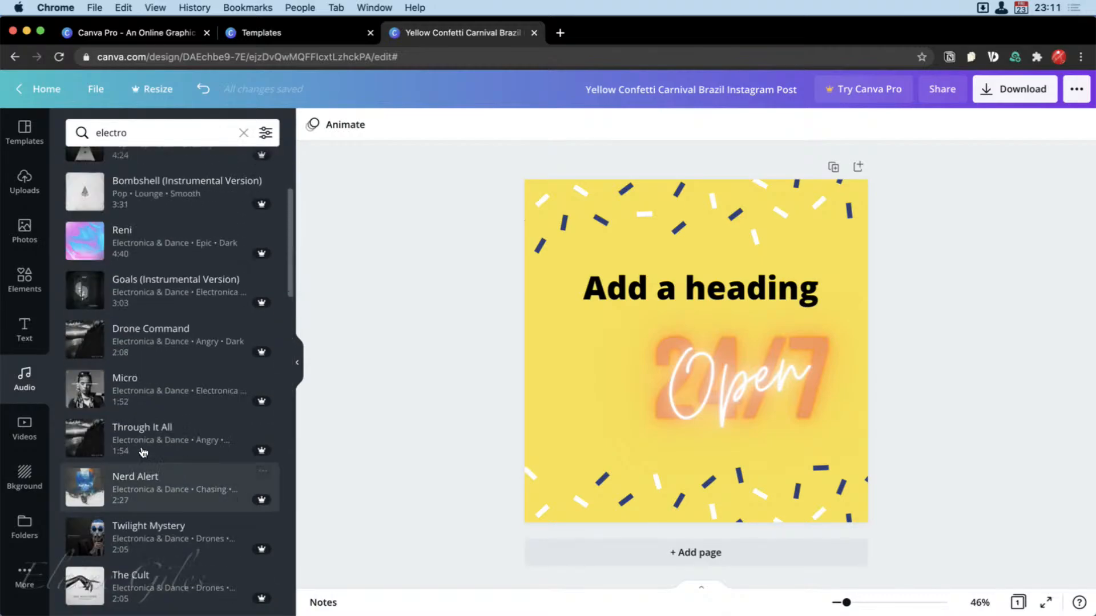
Try the 11-second aerial shoreline video from the Beach category as the post's background, and undo it.
{"action": "left_click", "coordinate": [15, 432]}
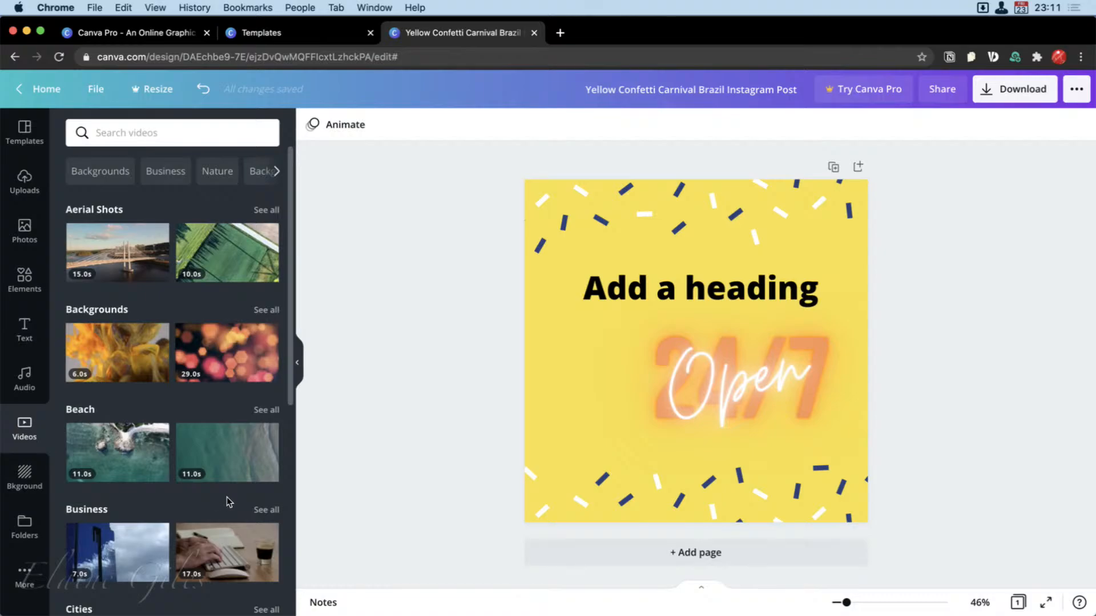
{"action": "left_click_drag", "start_coordinate": [223, 465], "coordinate": [536, 346]}
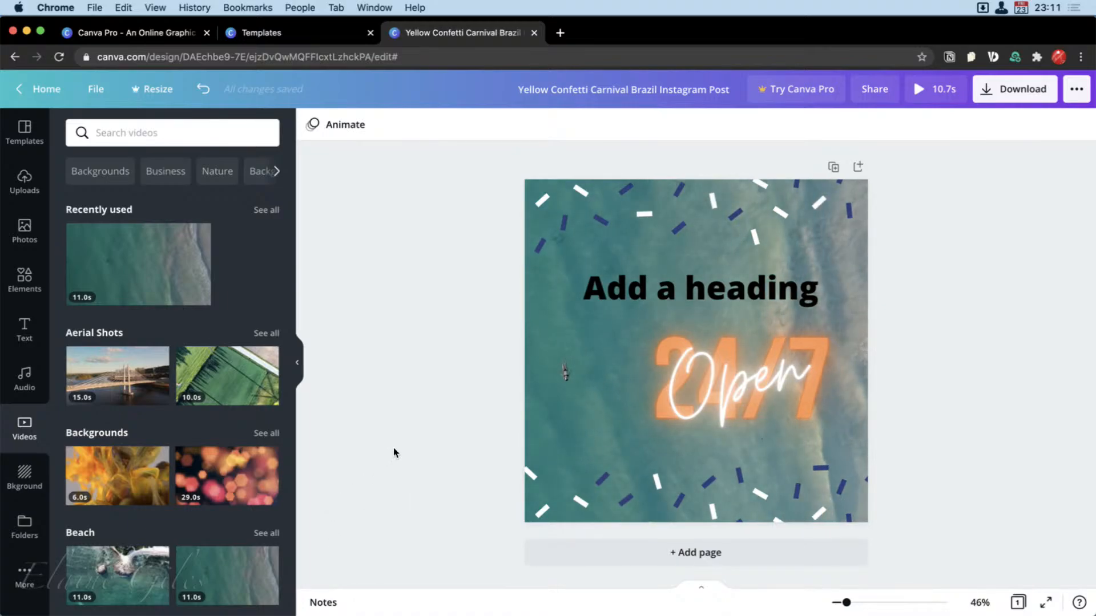
{"action": "key", "text": "super+z"}
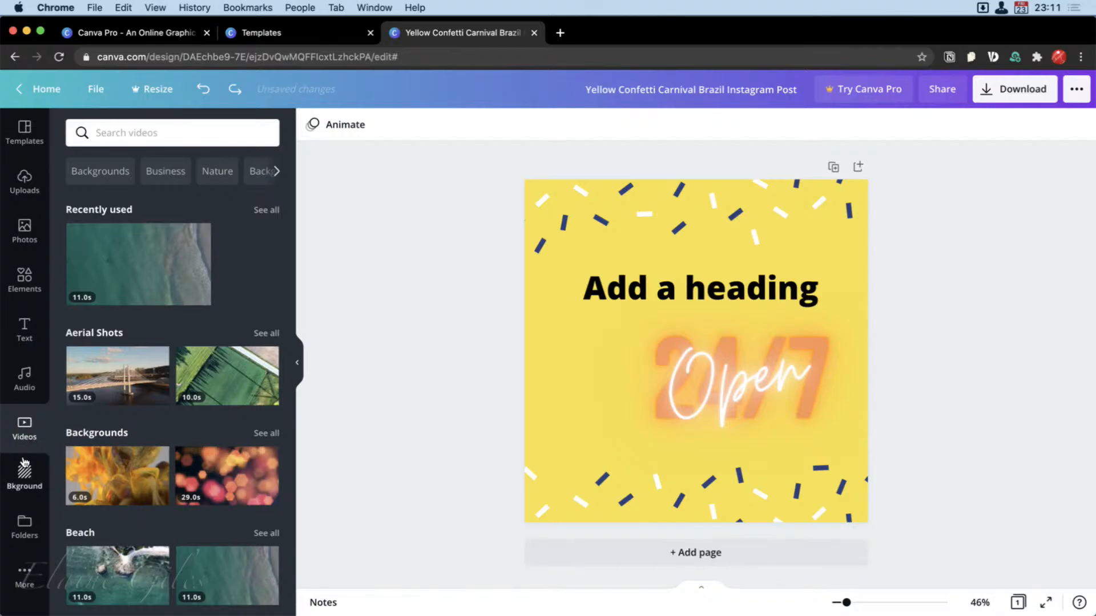
Try the white floral pattern as the post's background.
{"action": "left_click", "coordinate": [24, 476]}
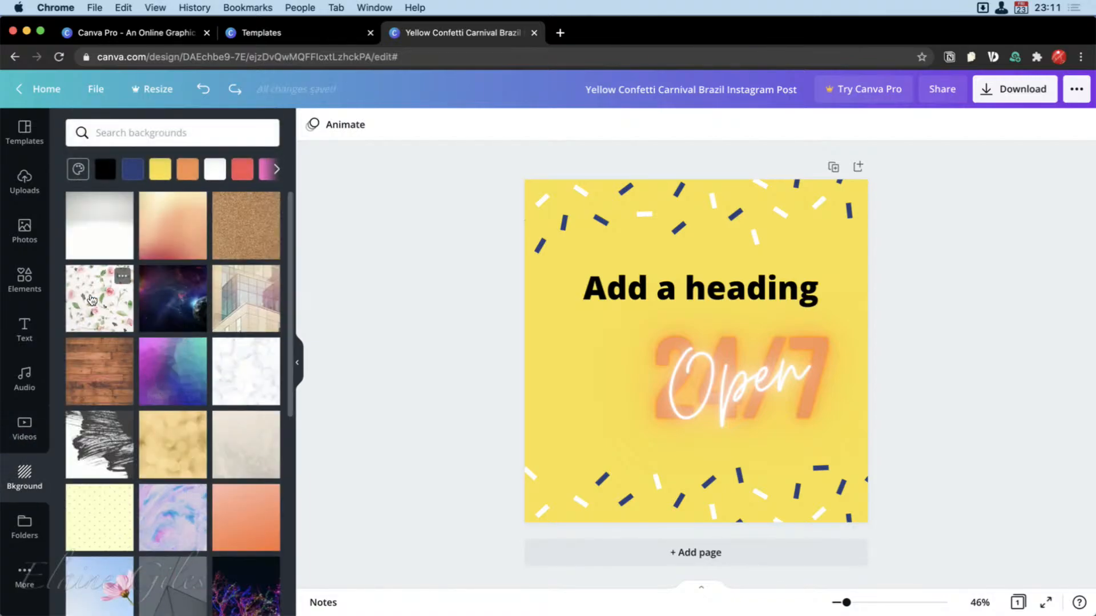
{"action": "left_click_drag", "start_coordinate": [91, 299], "coordinate": [521, 337]}
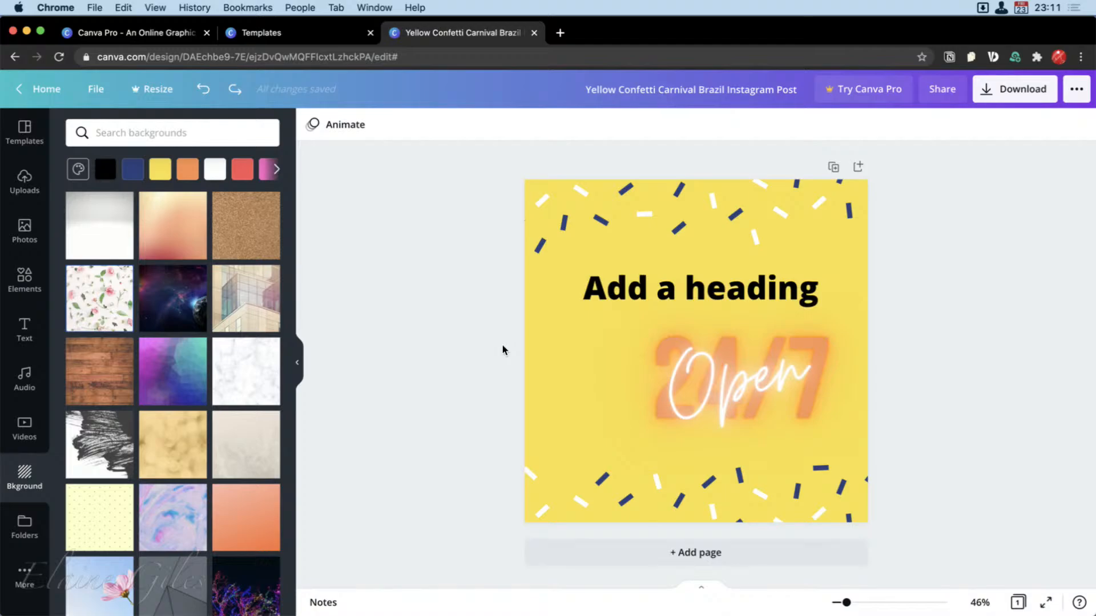
Try the pink rose floral pattern and the dark galaxy image with planets as the post's background.
{"action": "left_click_drag", "start_coordinate": [100, 300], "coordinate": [536, 273]}
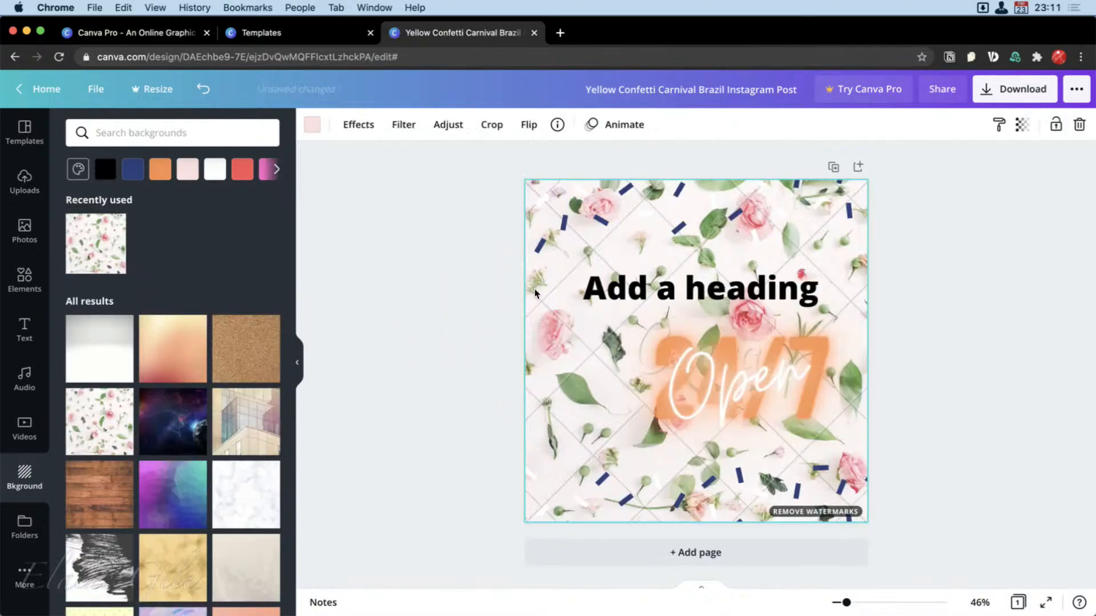
{"action": "left_click", "coordinate": [407, 511]}
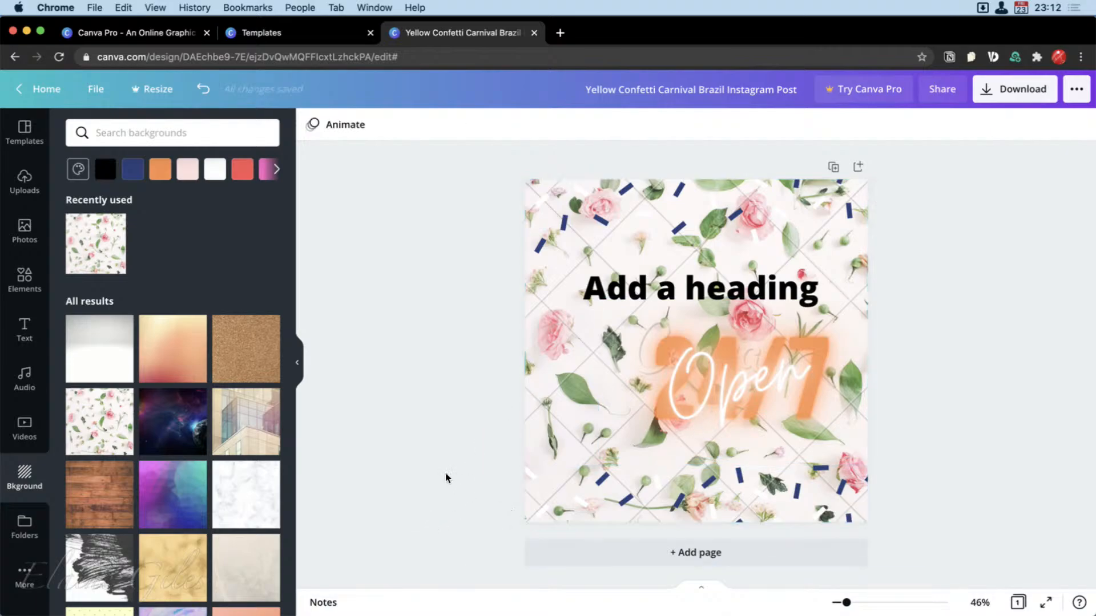
{"action": "left_click_drag", "start_coordinate": [153, 420], "coordinate": [529, 361]}
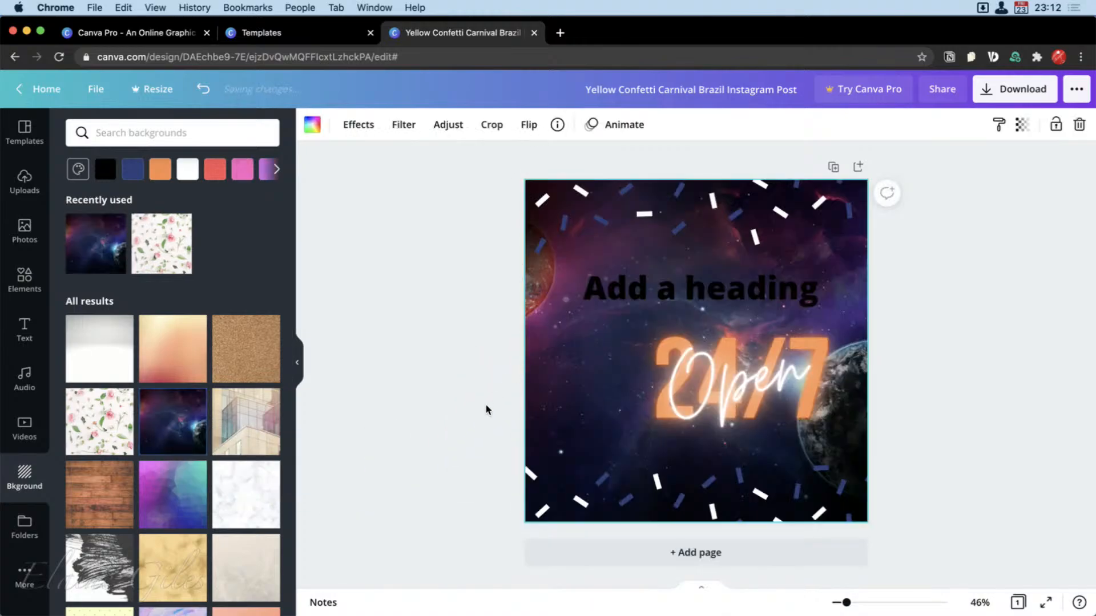
Move the neon "Open 24/7" text group left across the post, below the heading.
{"action": "left_click", "coordinate": [744, 395]}
{"action": "left_click_drag", "start_coordinate": [743, 395], "coordinate": [669, 400]}
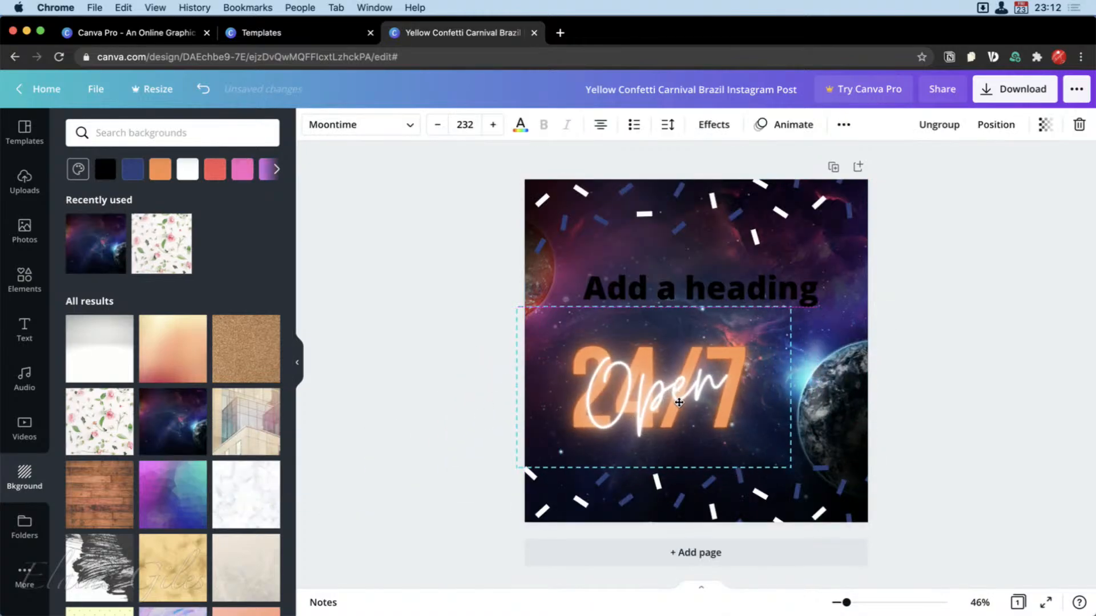
{"action": "left_click", "coordinate": [322, 518]}
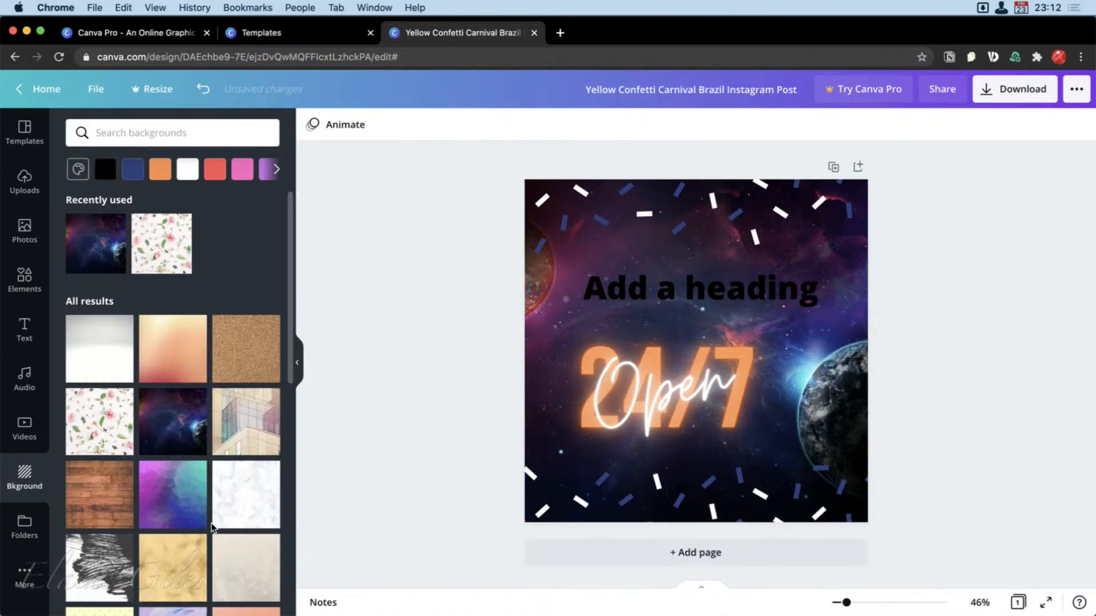
Browse further through the background library and try the green grass image as the post's background.
{"action": "scroll", "coordinate": [211, 522], "scroll_direction": "down", "scroll_amount": 6}
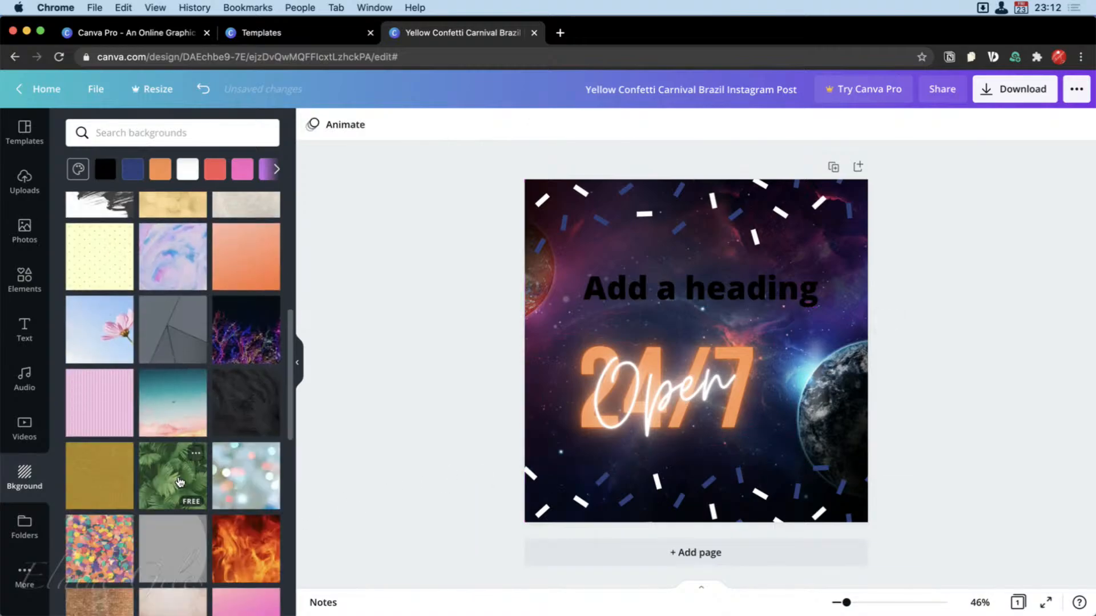
{"action": "scroll", "coordinate": [174, 513], "scroll_direction": "down", "scroll_amount": 5}
{"action": "scroll", "coordinate": [174, 539], "scroll_direction": "down", "scroll_amount": 5}
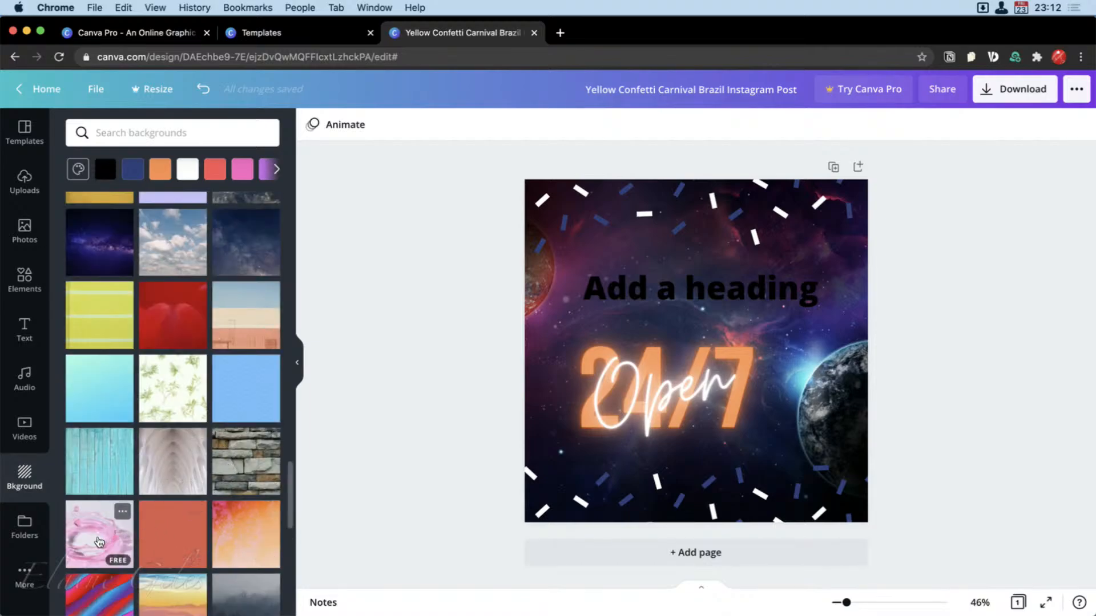
{"action": "scroll", "coordinate": [179, 595], "scroll_direction": "down", "scroll_amount": 8}
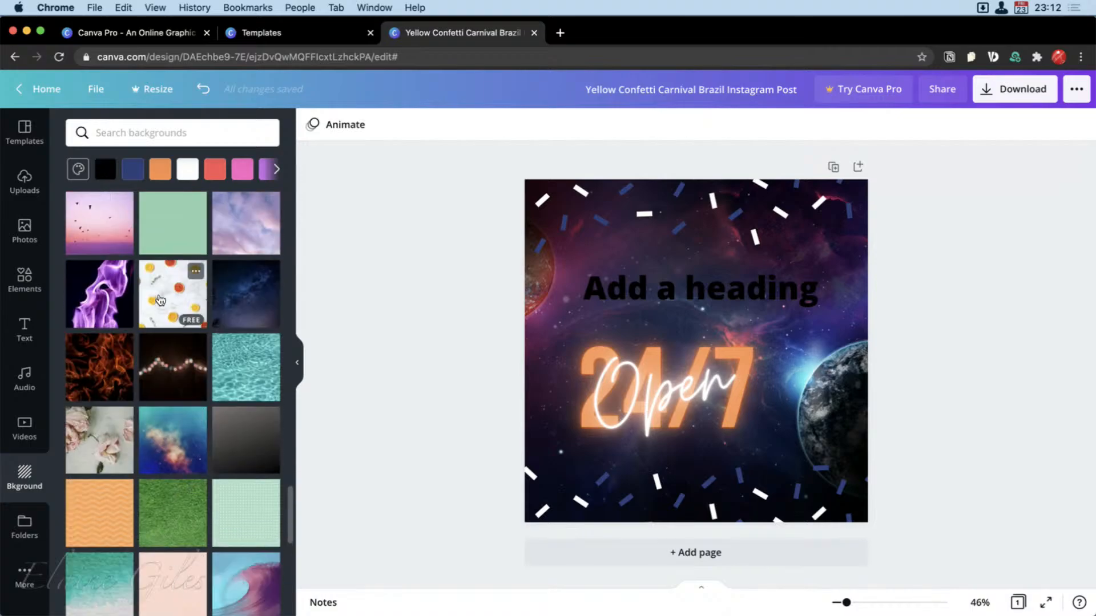
{"action": "left_click_drag", "start_coordinate": [187, 500], "coordinate": [530, 451]}
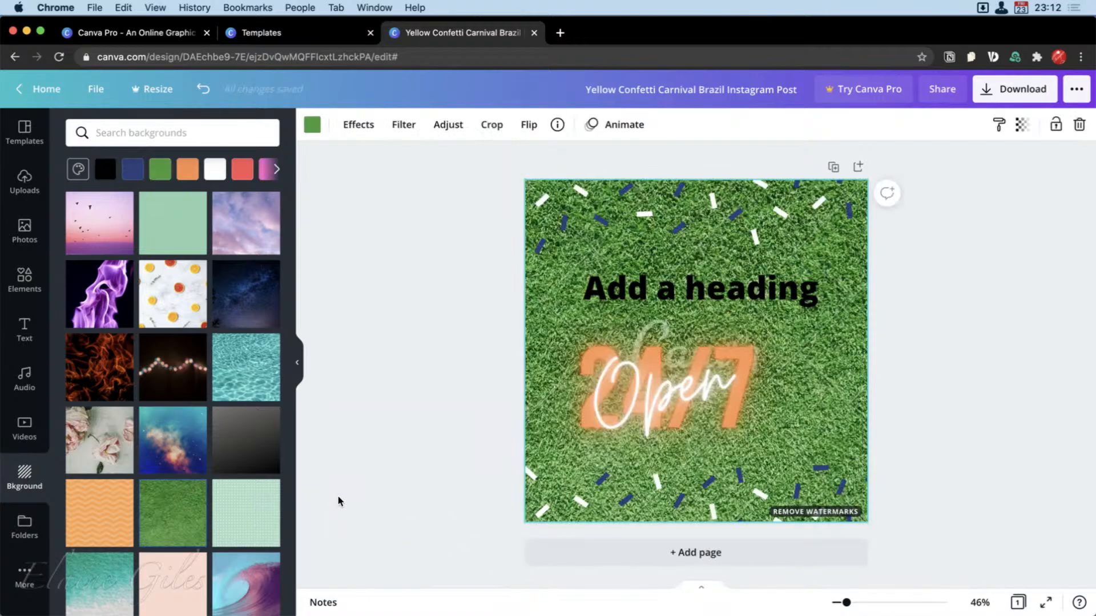
{"action": "scroll", "coordinate": [230, 501], "scroll_direction": "down", "scroll_amount": 20}
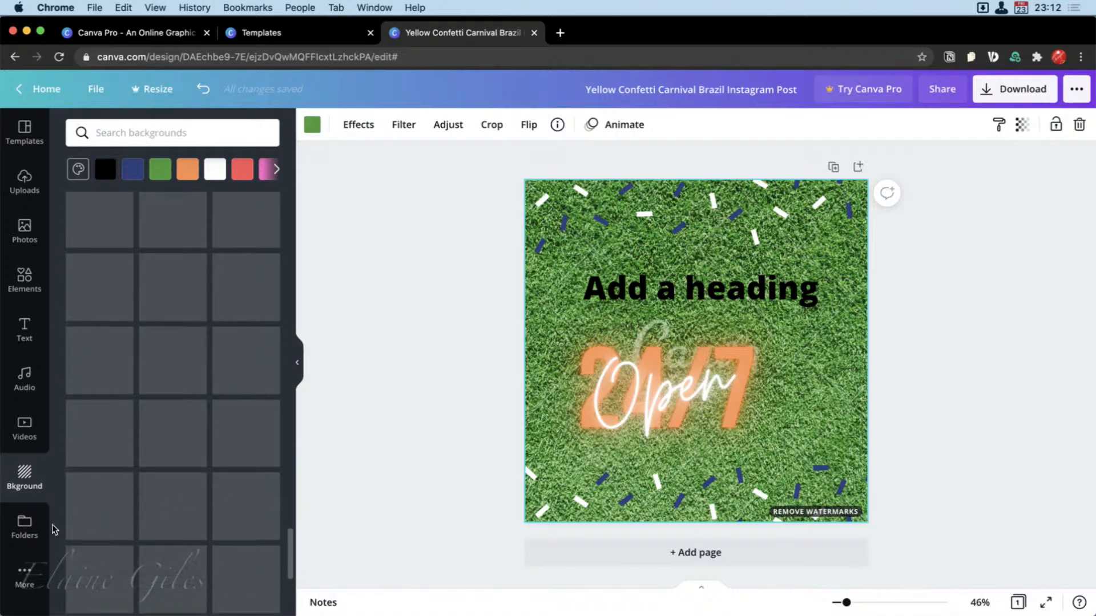
Look through the design folders and examine the contents of the Purchased folder.
{"action": "left_click", "coordinate": [30, 528]}
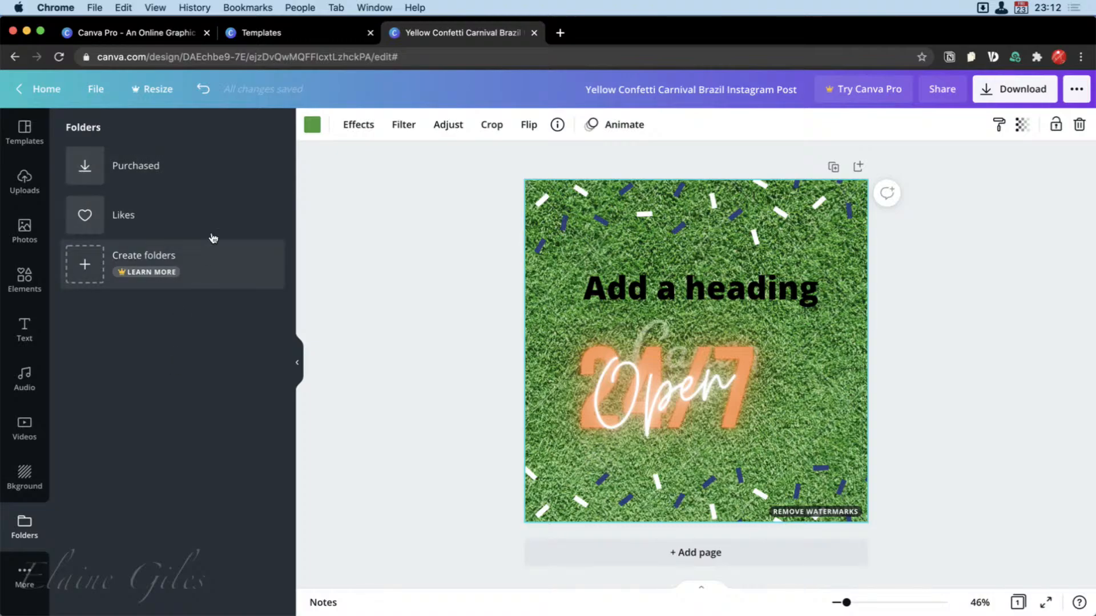
{"action": "left_click", "coordinate": [146, 167]}
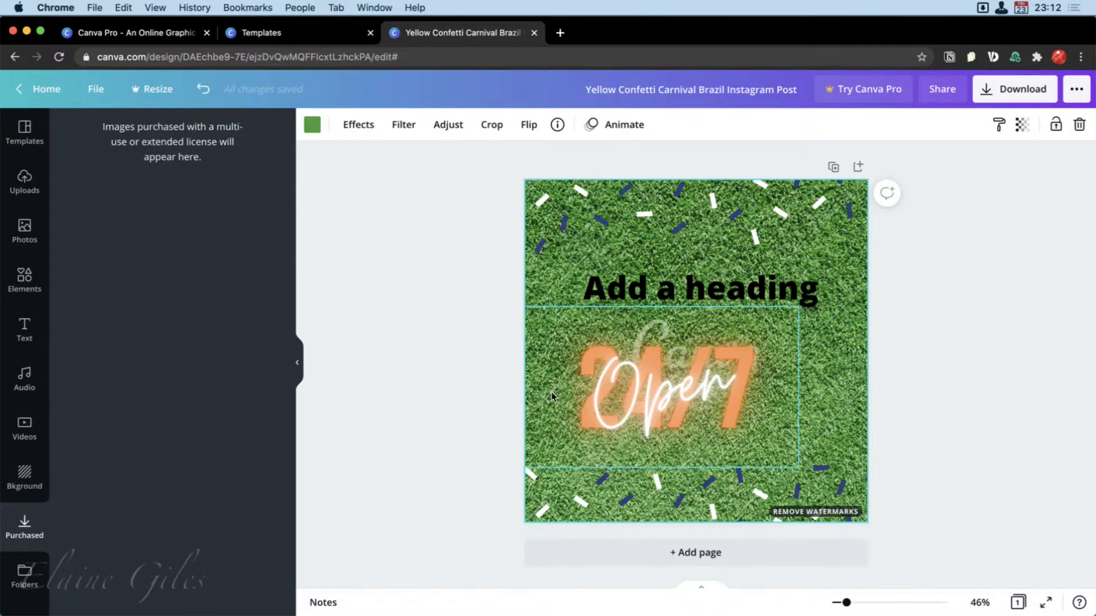
{"action": "left_click", "coordinate": [25, 575]}
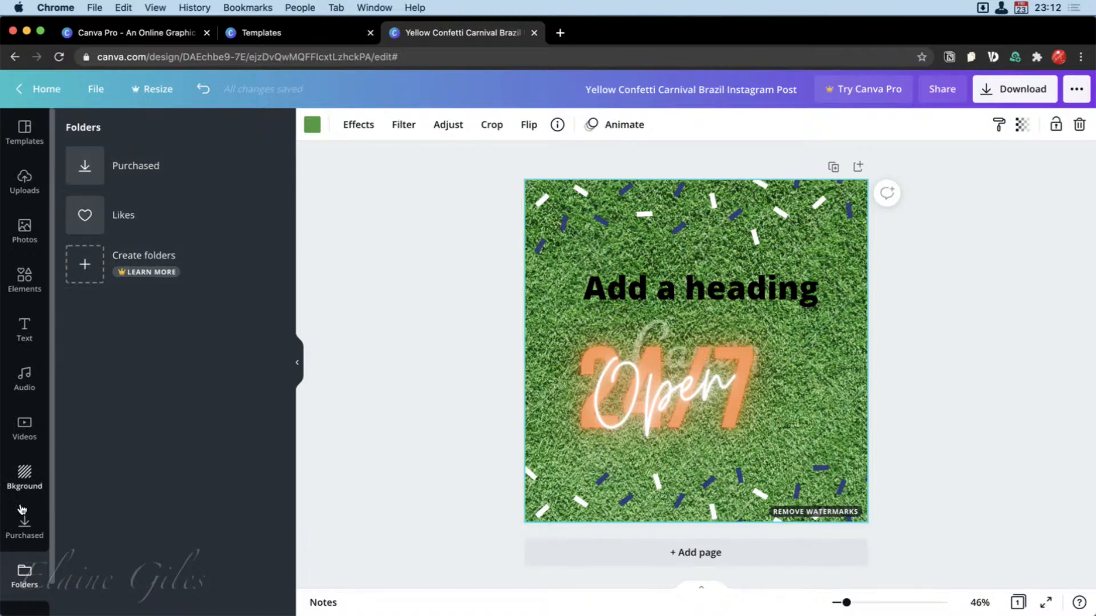
{"action": "left_click", "coordinate": [25, 526]}
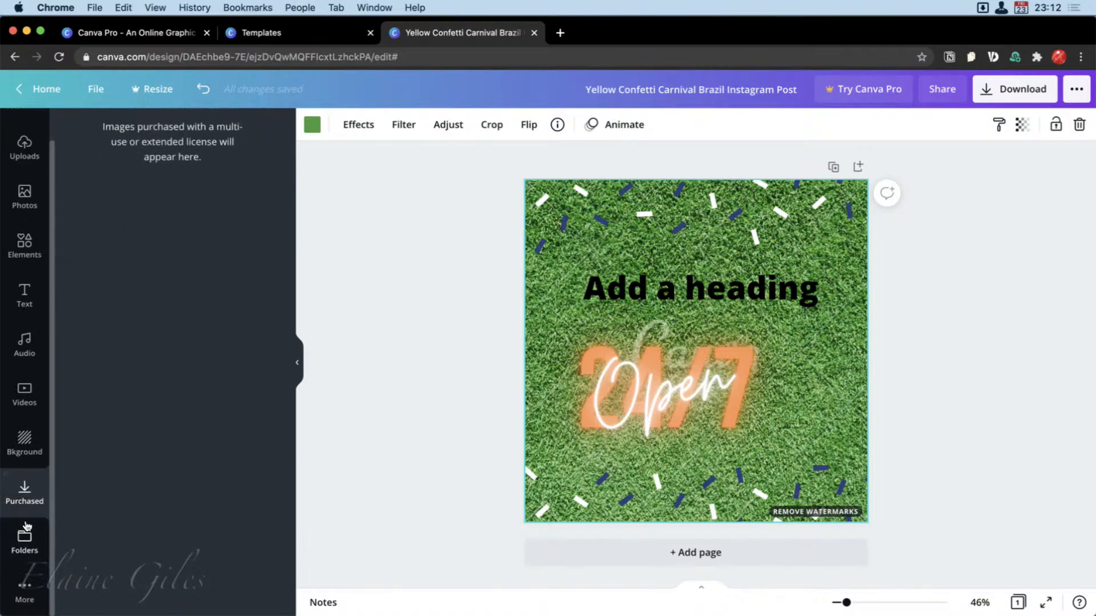
Browse the additional Canva apps and integrations to examine which content sources can be connected.
{"action": "left_click", "coordinate": [26, 590]}
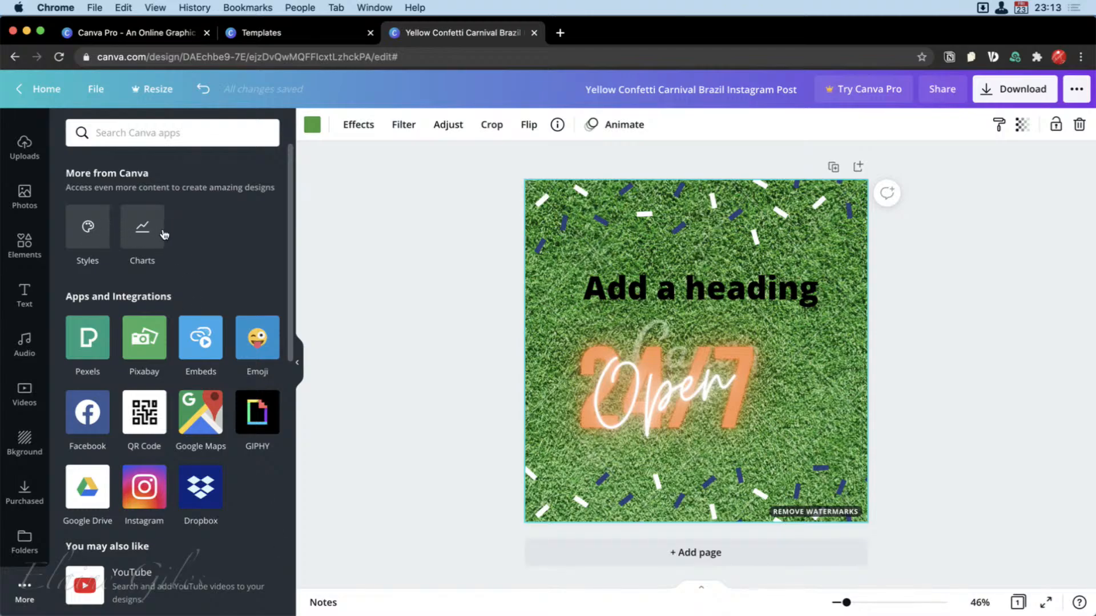
{"action": "scroll", "coordinate": [238, 494], "scroll_direction": "down", "scroll_amount": 3}
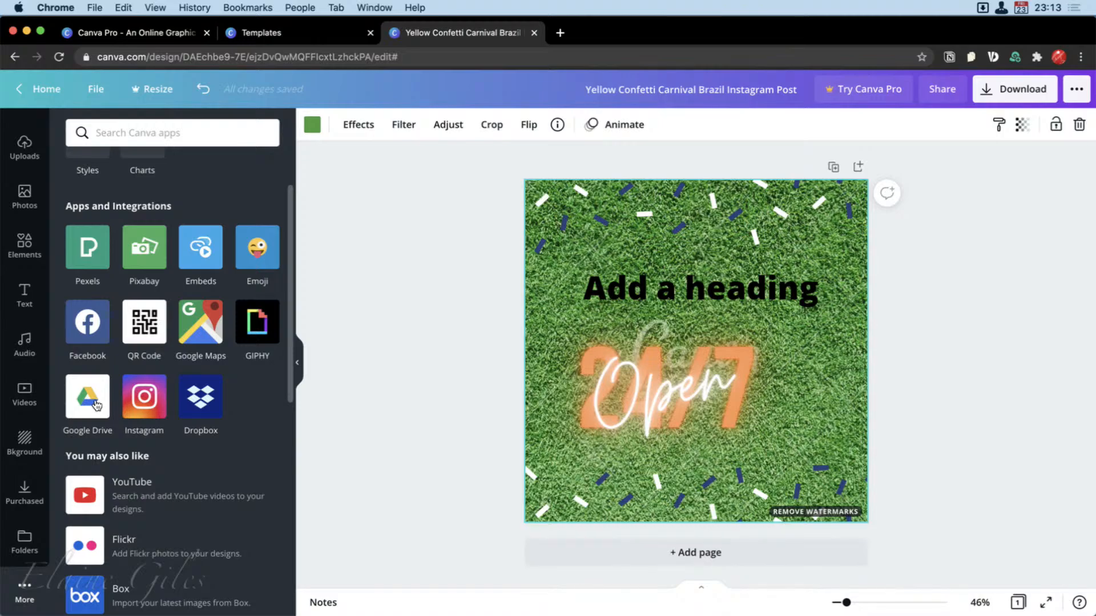
{"action": "scroll", "coordinate": [247, 467], "scroll_direction": "down", "scroll_amount": 4}
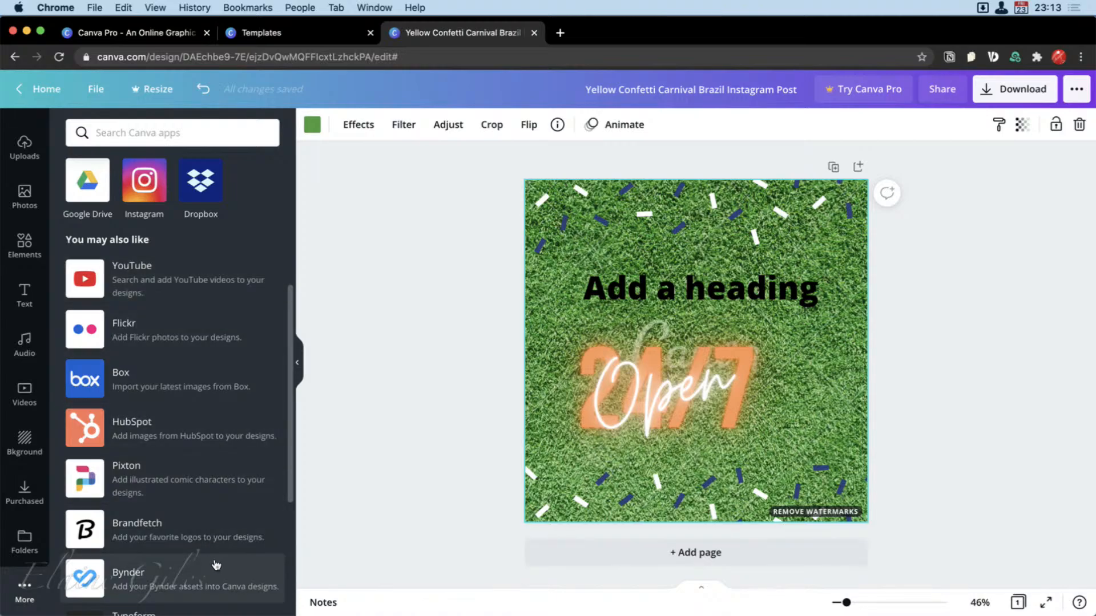
{"action": "scroll", "coordinate": [216, 564], "scroll_direction": "down", "scroll_amount": 2}
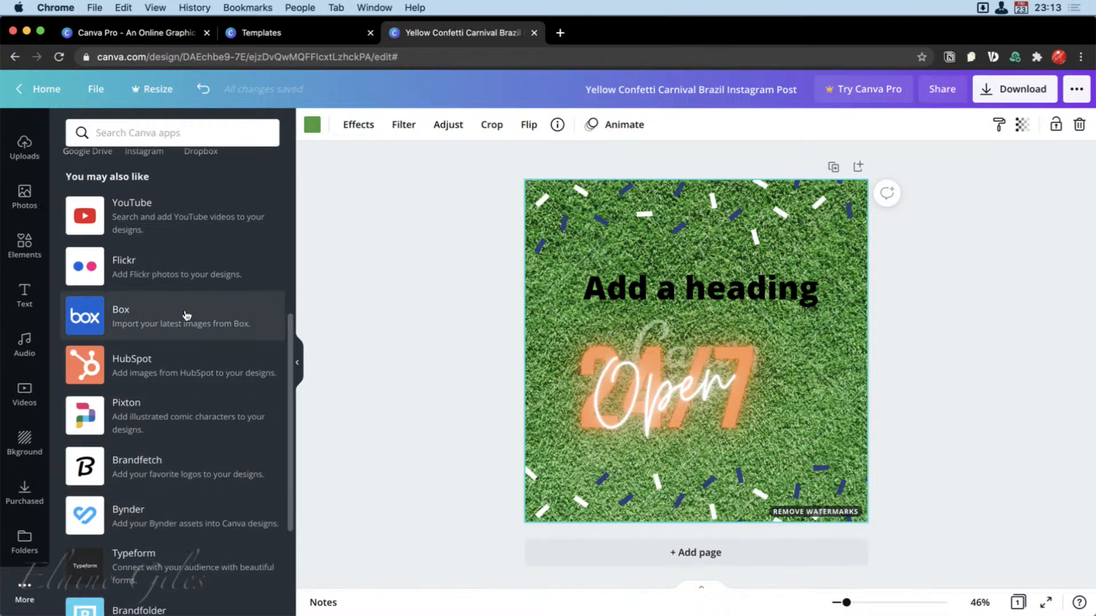
{"action": "scroll", "coordinate": [177, 542], "scroll_direction": "down", "scroll_amount": 5}
{"action": "scroll", "coordinate": [177, 541], "scroll_direction": "down", "scroll_amount": 1}
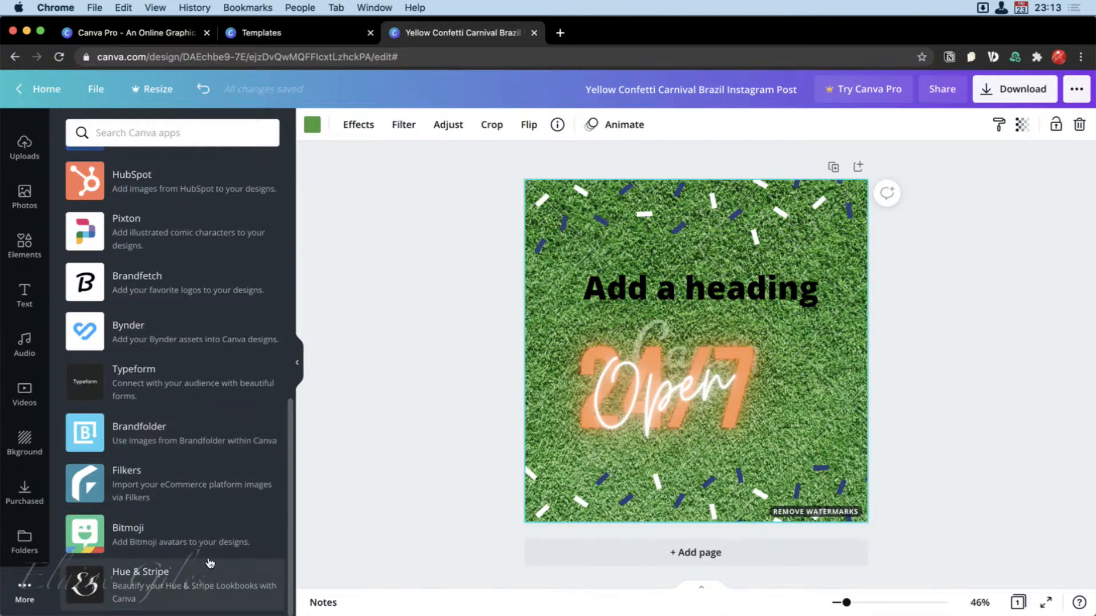
{"action": "scroll", "coordinate": [213, 550], "scroll_direction": "up", "scroll_amount": 3}
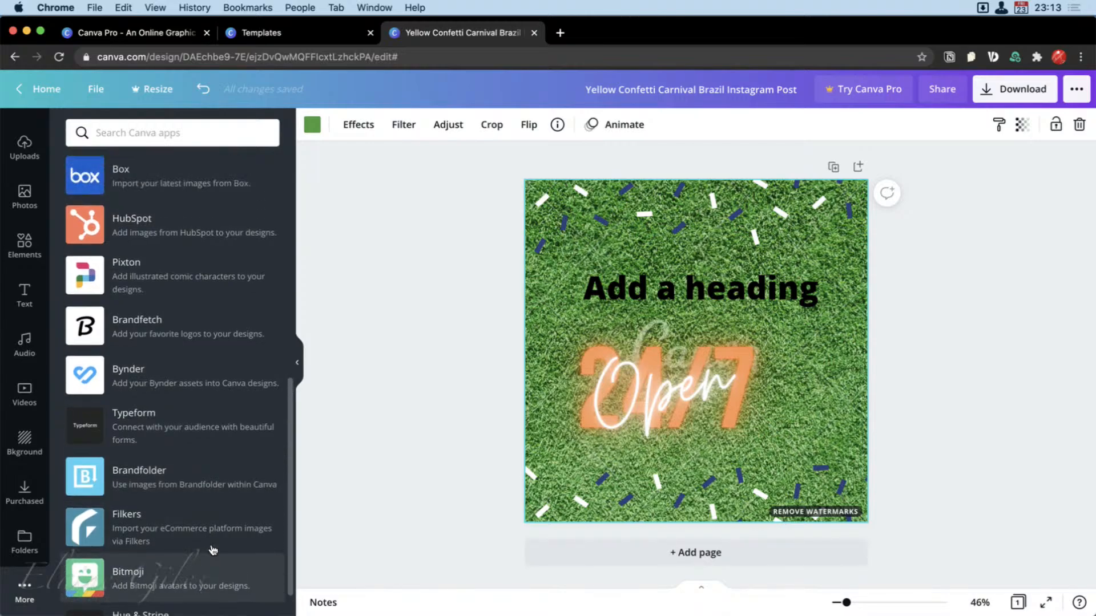
{"action": "scroll", "coordinate": [213, 549], "scroll_direction": "up", "scroll_amount": 8}
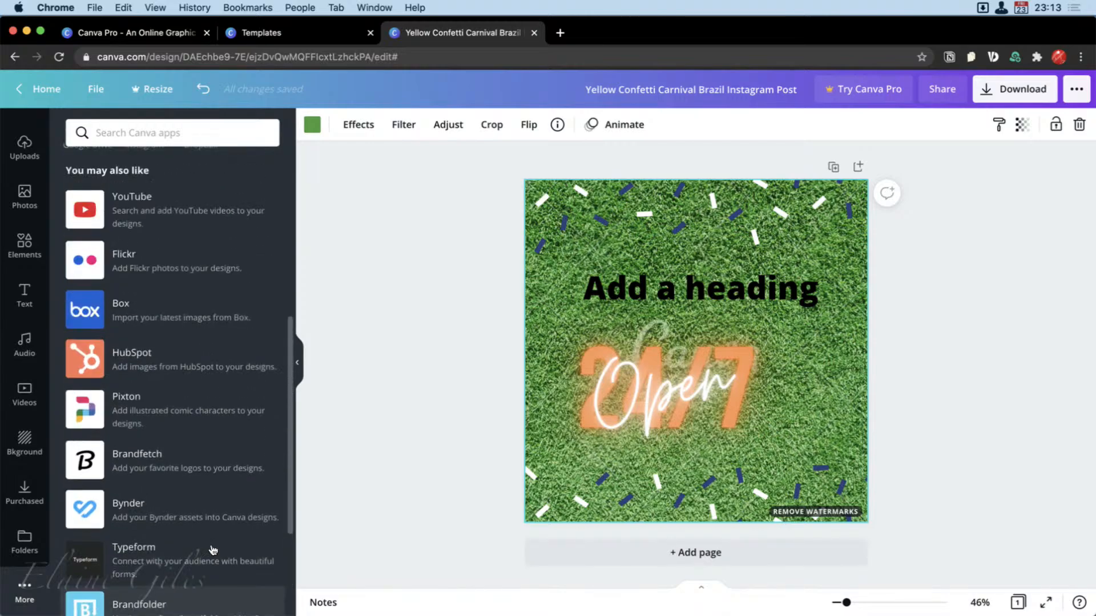
{"action": "scroll", "coordinate": [213, 550], "scroll_direction": "up", "scroll_amount": 5}
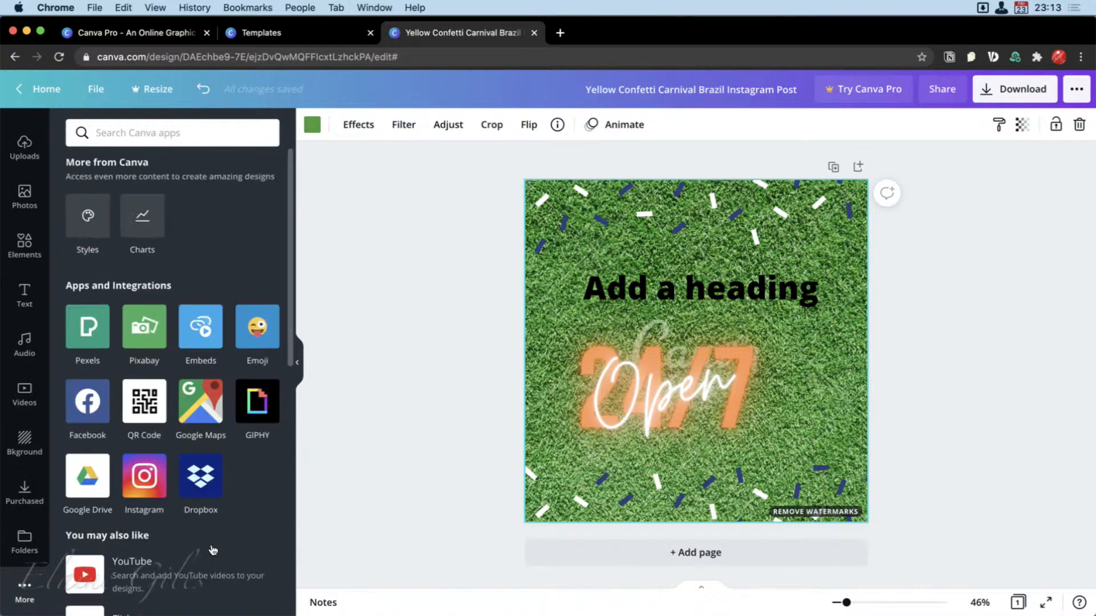
{"action": "scroll", "coordinate": [134, 394], "scroll_direction": "up", "scroll_amount": 1}
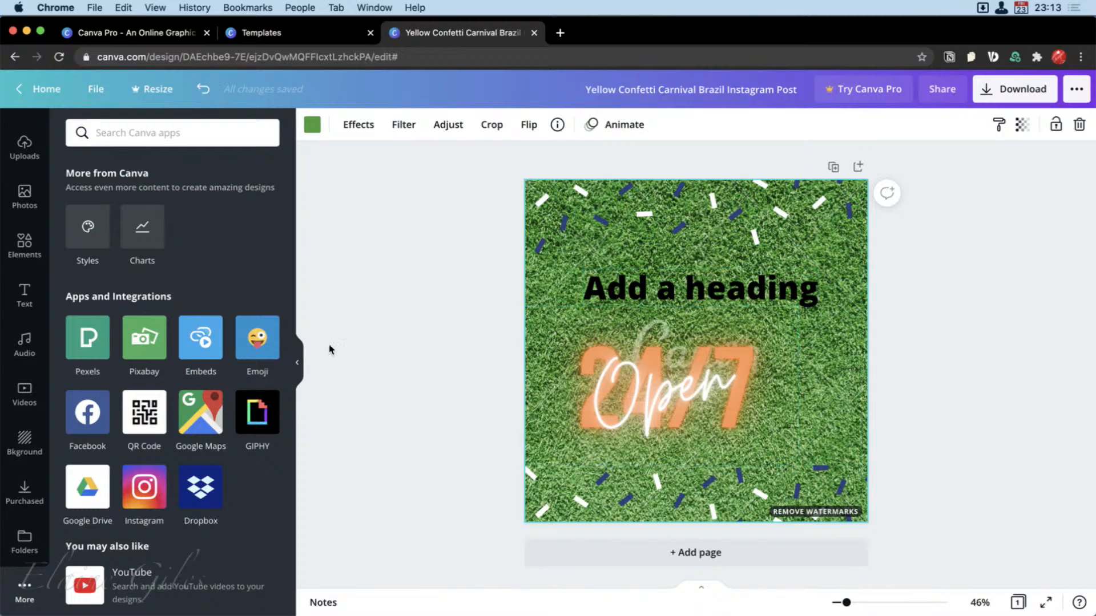
Return to the background library and apply the rough terracotta texture as the post's background.
{"action": "left_click", "coordinate": [29, 251]}
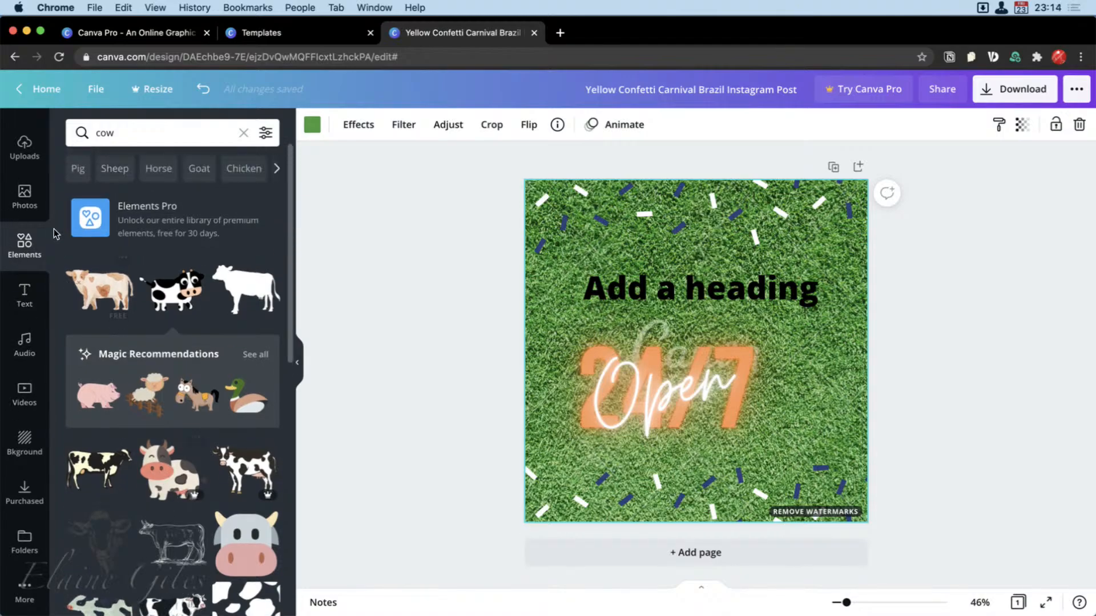
{"action": "left_click", "coordinate": [24, 438]}
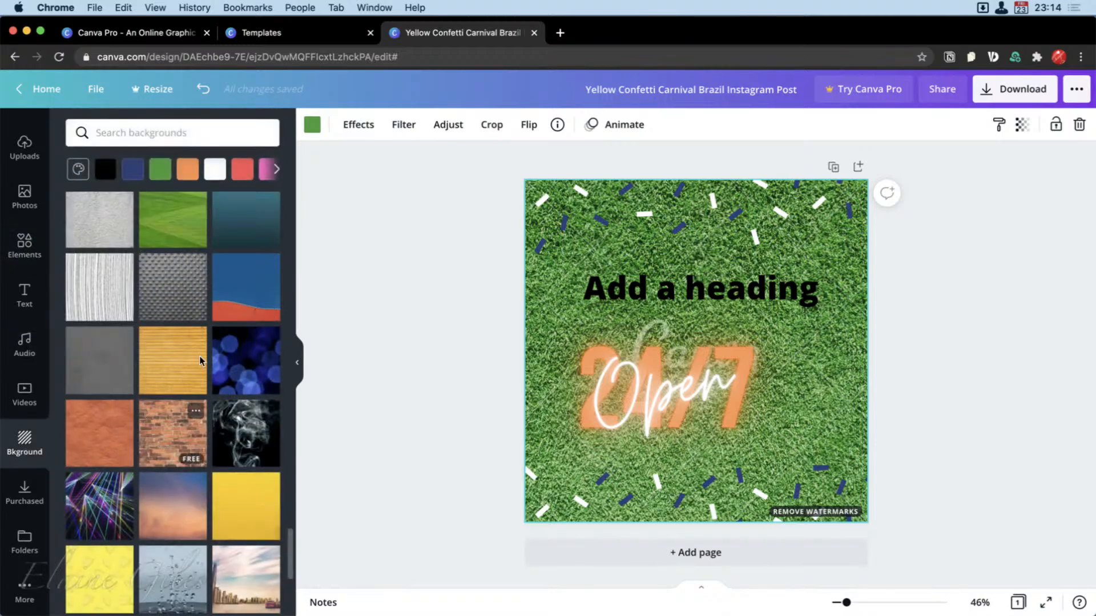
{"action": "left_click_drag", "start_coordinate": [114, 435], "coordinate": [529, 420]}
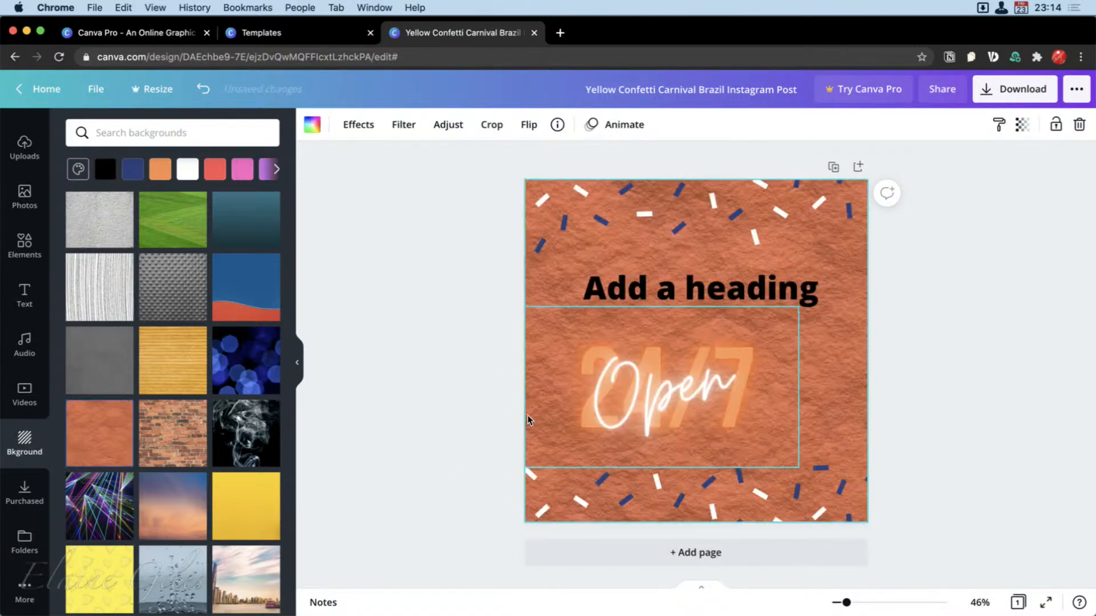
Replace the "Add a heading" placeholder text with "MacBites.fm".
{"action": "left_click", "coordinate": [689, 278]}
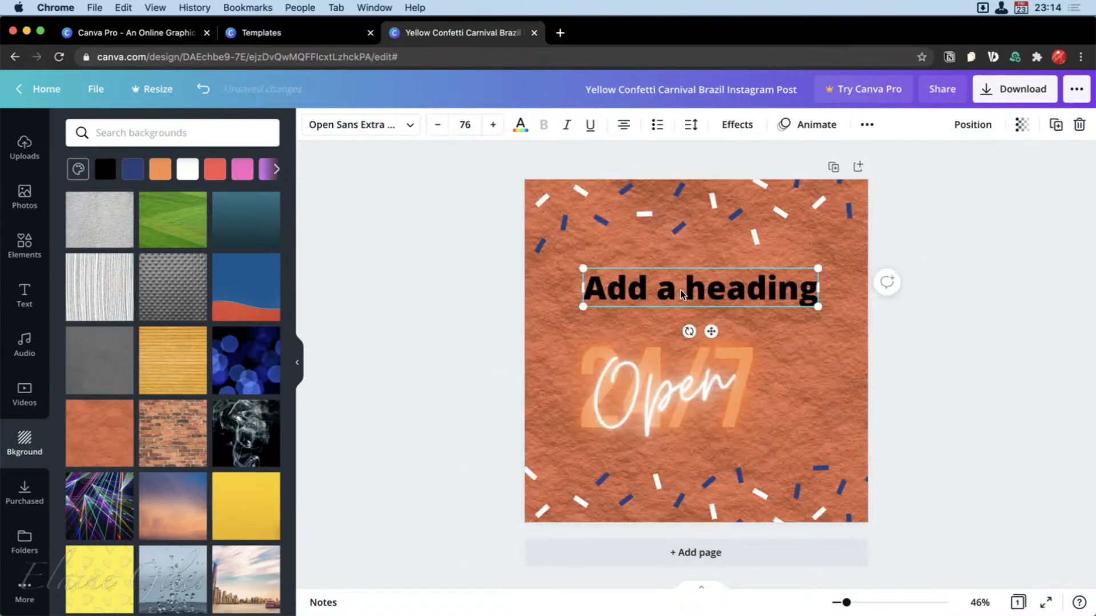
{"action": "left_click", "coordinate": [681, 298]}
{"action": "type", "text": "Mac"}
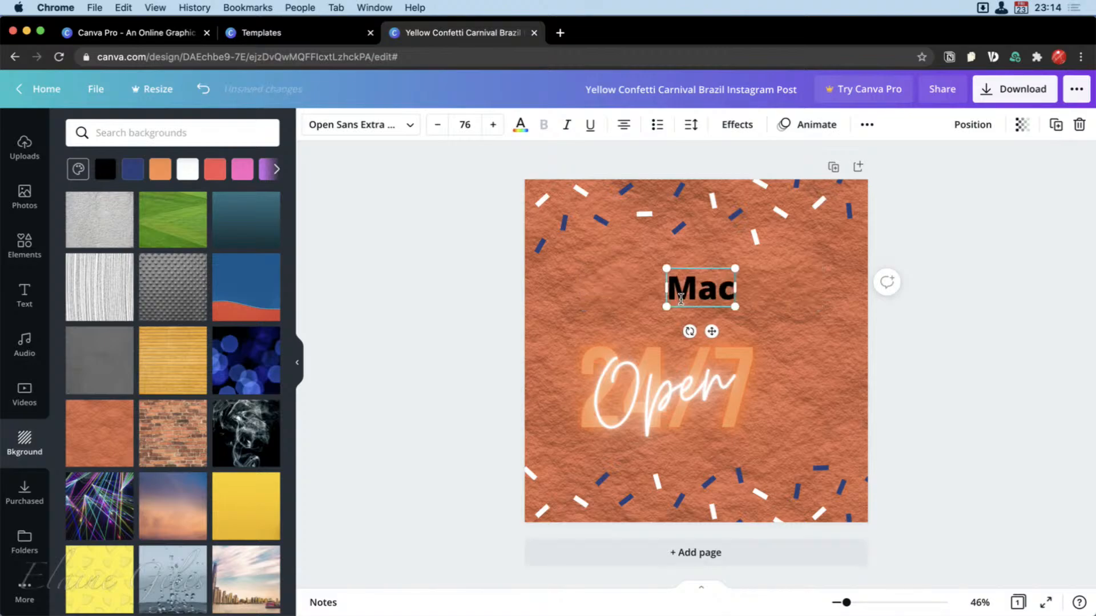
{"action": "type", "text": "Bites."}
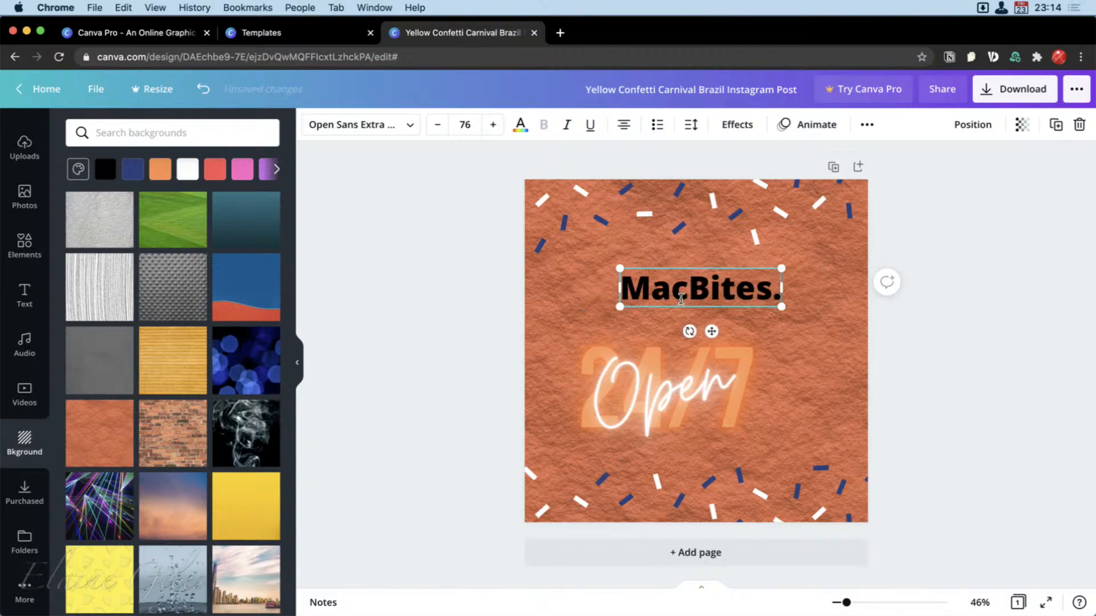
{"action": "type", "text": "fm"}
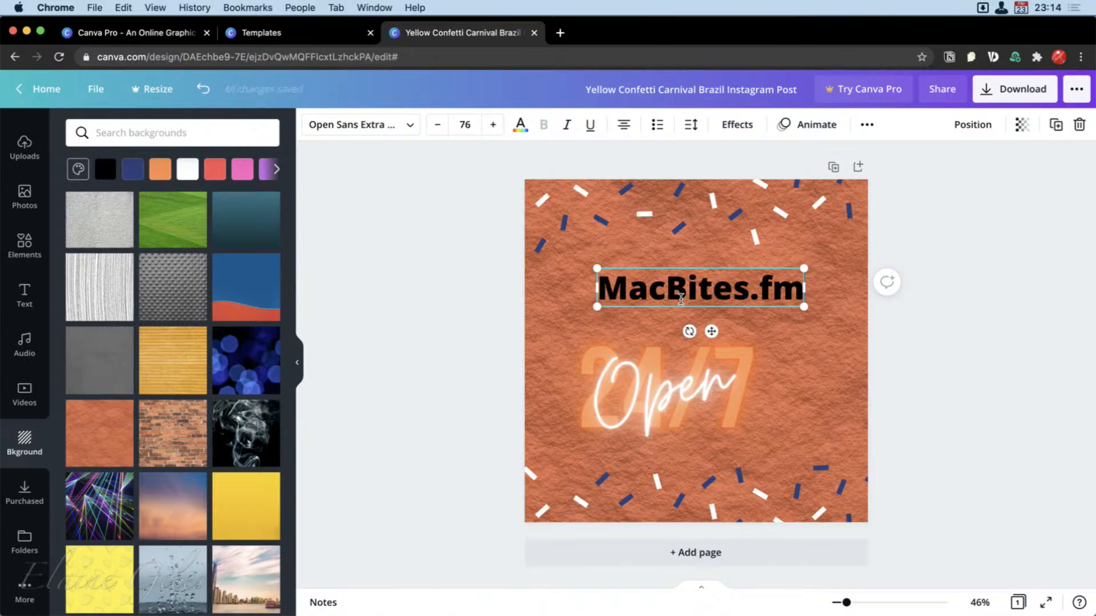
{"action": "left_click", "coordinate": [961, 244]}
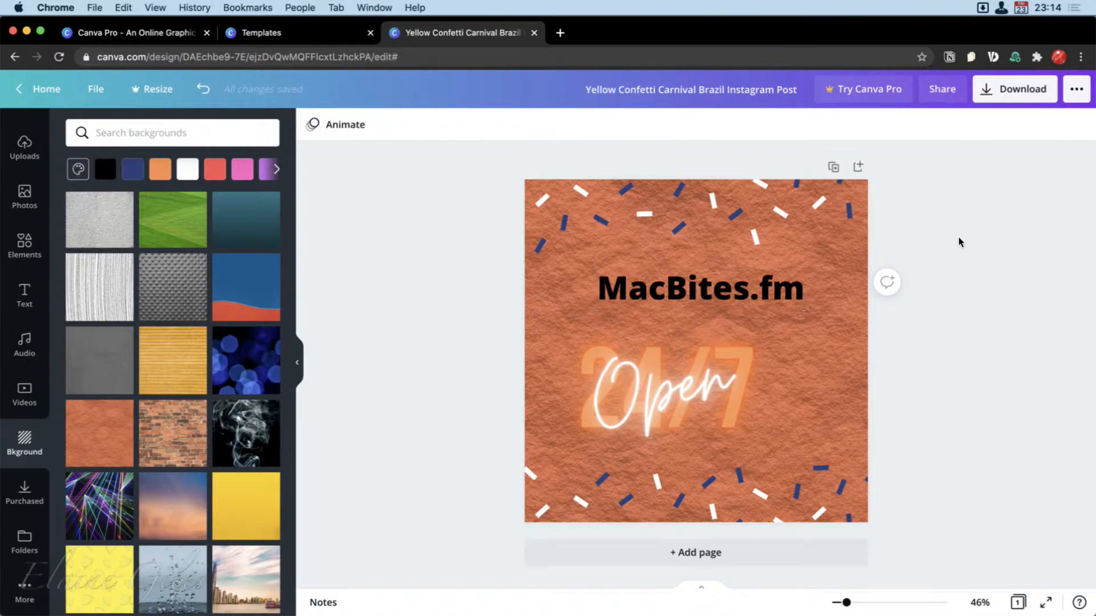
Move the neon "Open 24/7" text group up and right so it sits centred just beneath the MacBites.fm heading.
{"action": "left_click", "coordinate": [686, 387]}
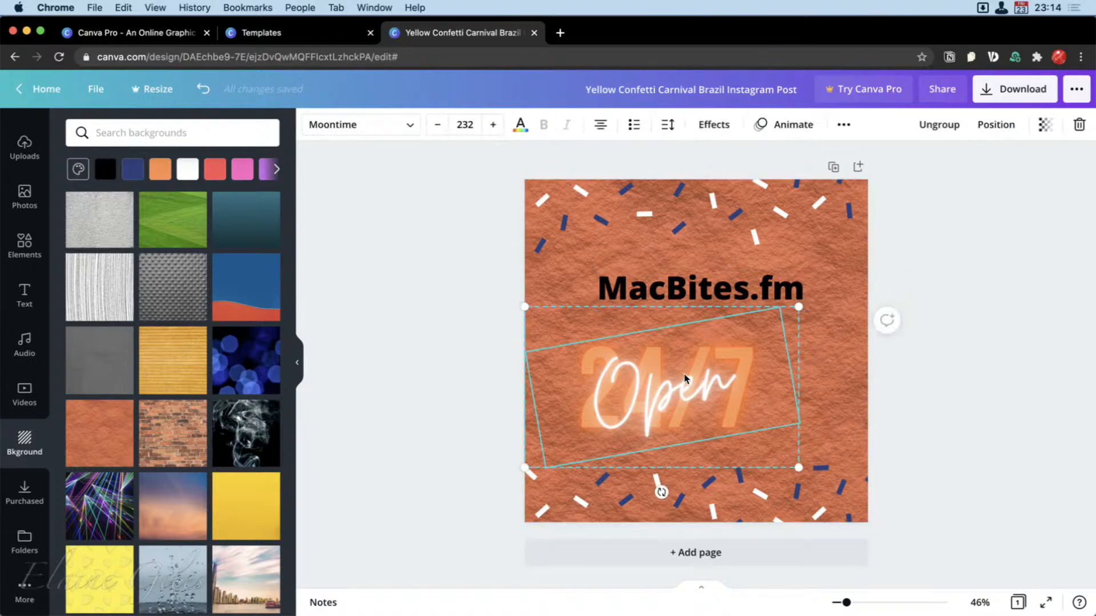
{"action": "left_click_drag", "start_coordinate": [686, 387], "coordinate": [726, 374]}
{"action": "left_click", "coordinate": [970, 439]}
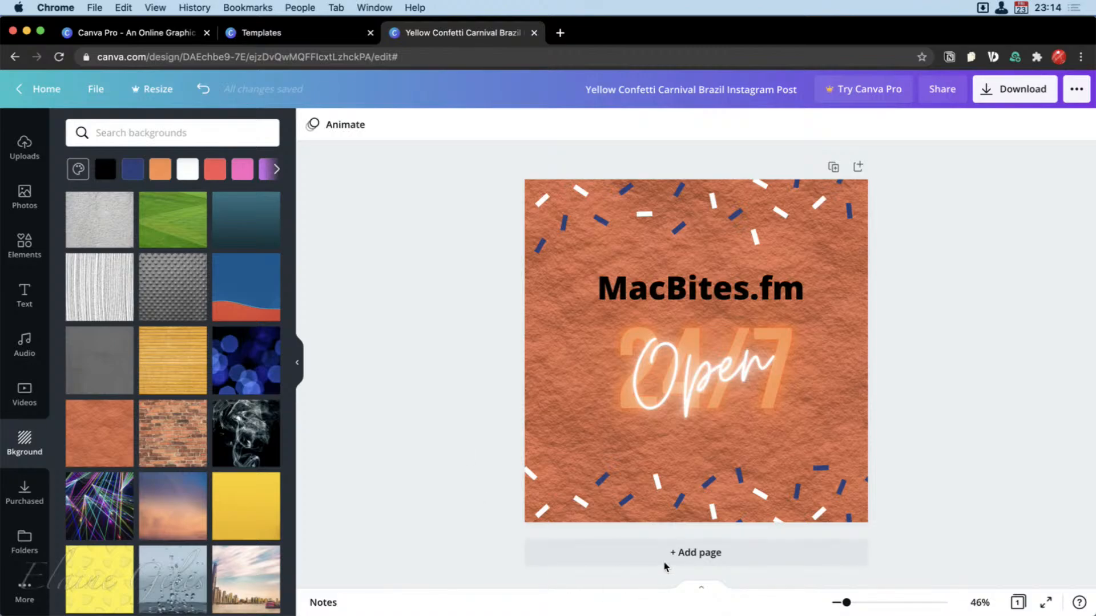
Add a second page to the design and give it the yellow watermelon-slice pattern background.
{"action": "left_click", "coordinate": [688, 550]}
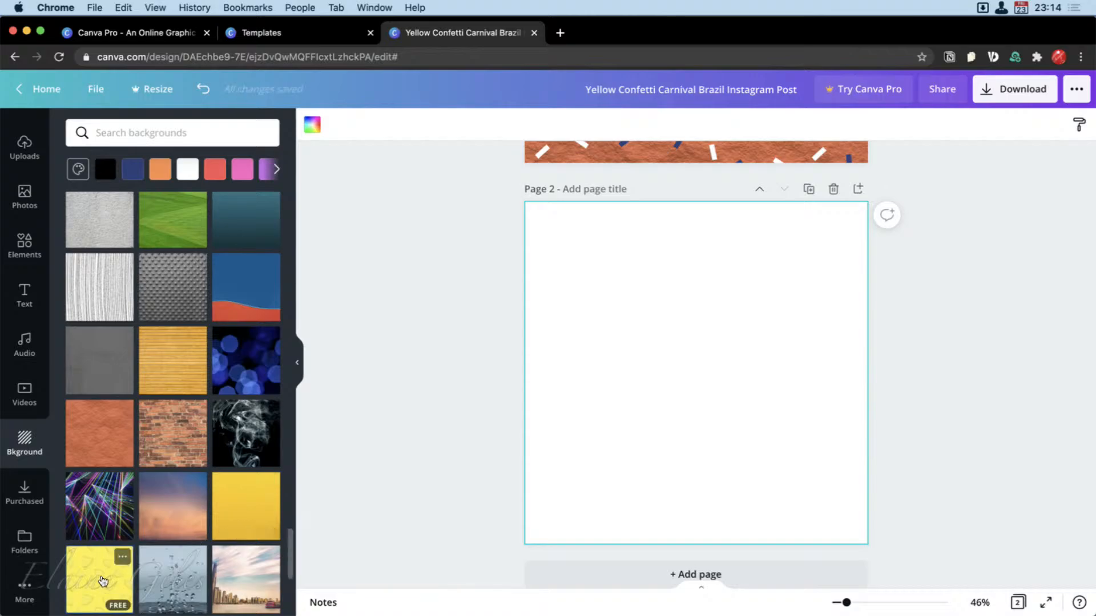
{"action": "left_click_drag", "start_coordinate": [98, 579], "coordinate": [631, 308]}
{"action": "scroll", "coordinate": [636, 306], "scroll_direction": "up", "scroll_amount": 6}
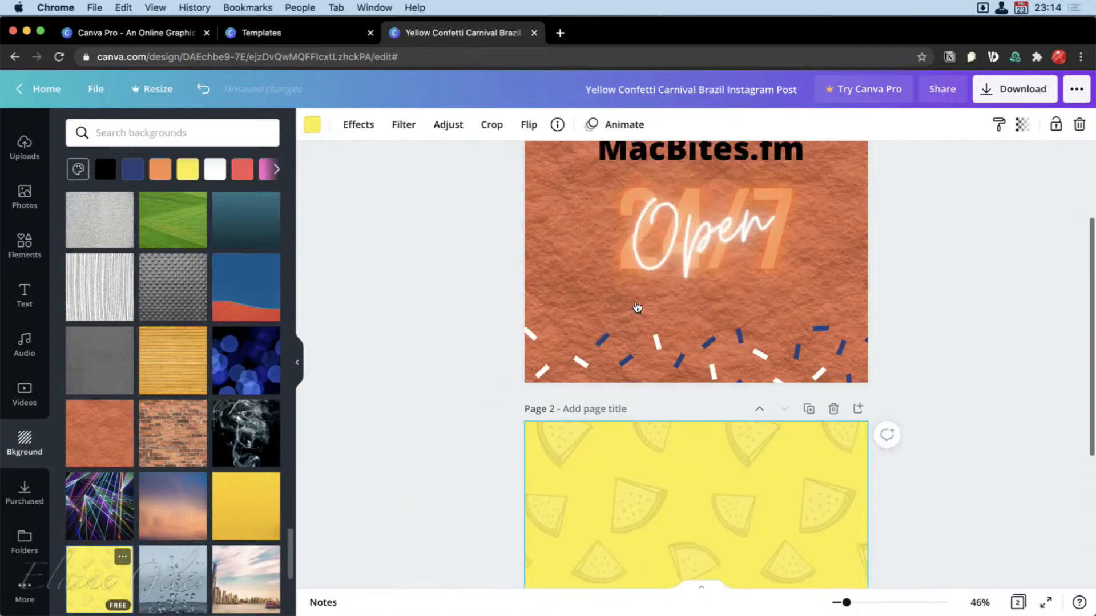
Copy the MacBites.fm heading and the neon "Open 24/7" text from page 1 and paste them onto the yellow page 2.
{"action": "left_click", "coordinate": [665, 308]}
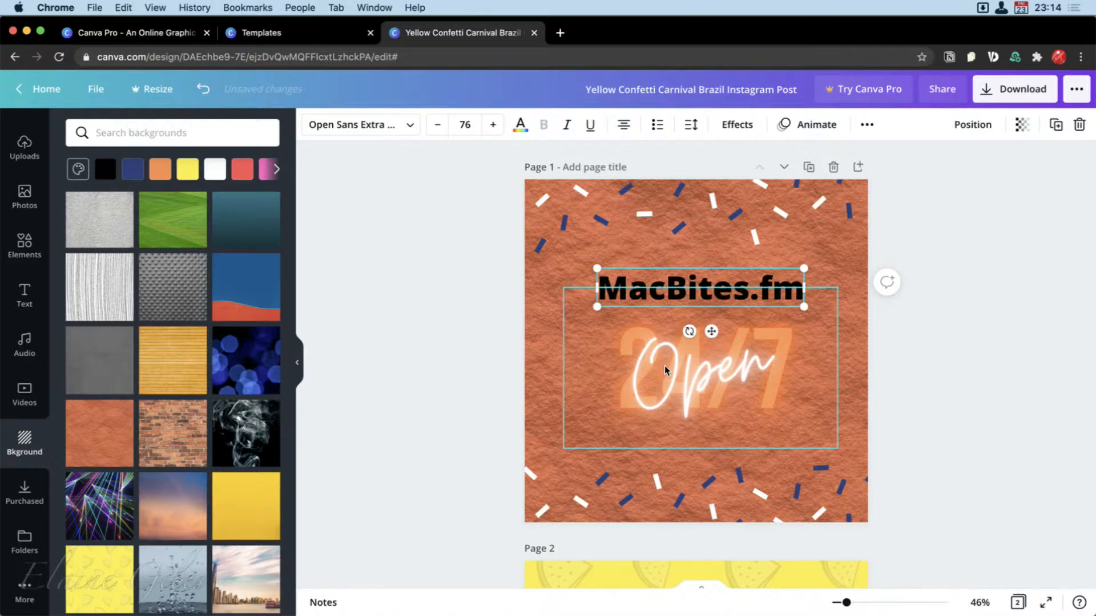
{"action": "scroll", "coordinate": [675, 503], "scroll_direction": "down", "scroll_amount": 7}
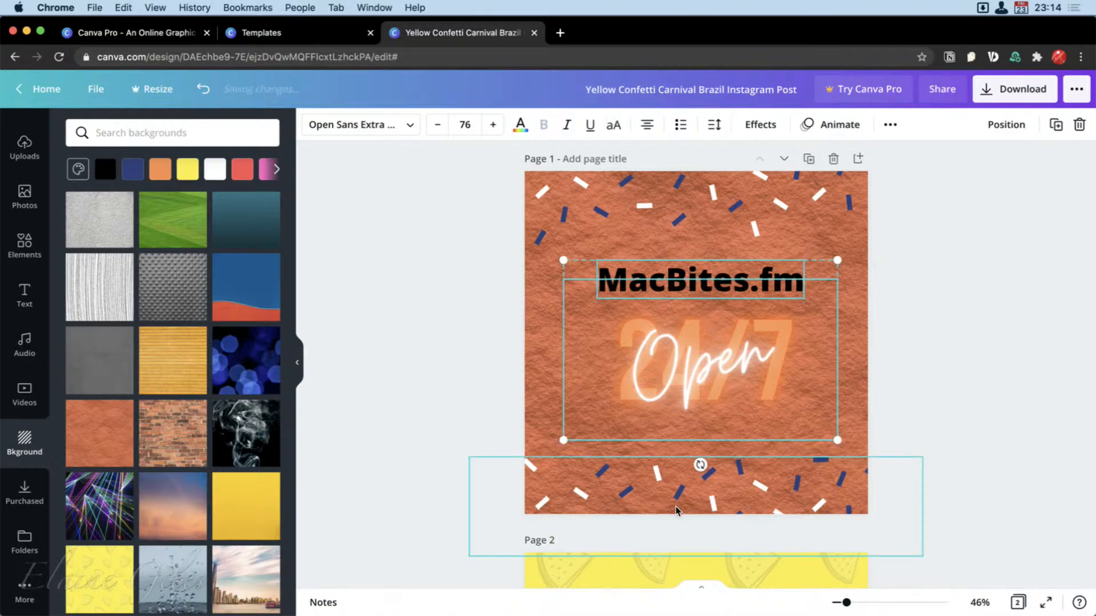
{"action": "left_click", "coordinate": [679, 359]}
{"action": "key", "text": "super+v"}
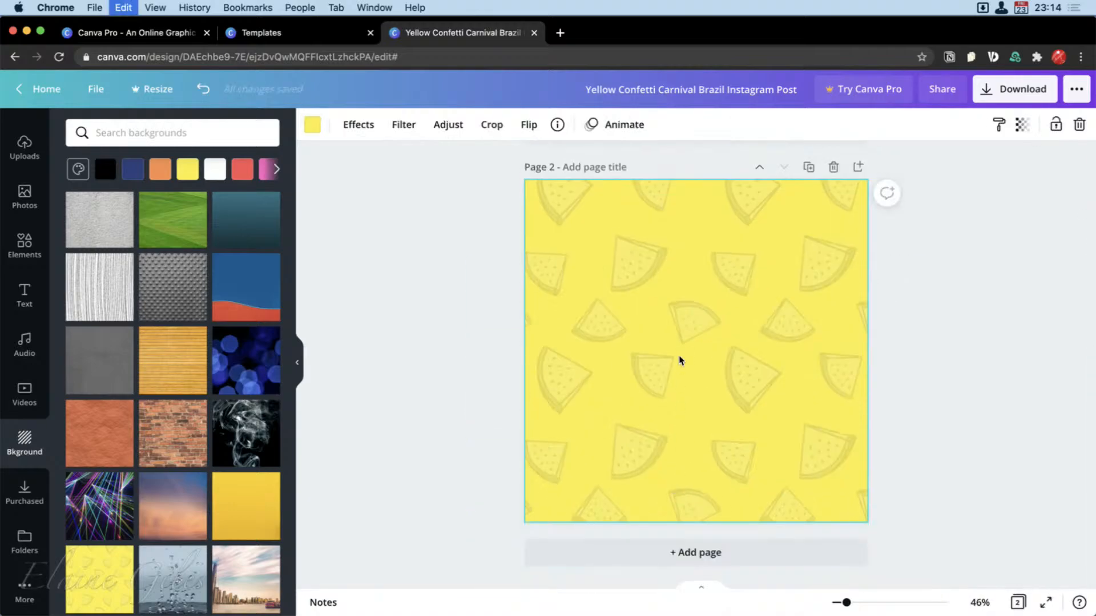
{"action": "left_click", "coordinate": [951, 514]}
{"action": "scroll", "coordinate": [944, 436], "scroll_direction": "up", "scroll_amount": 5}
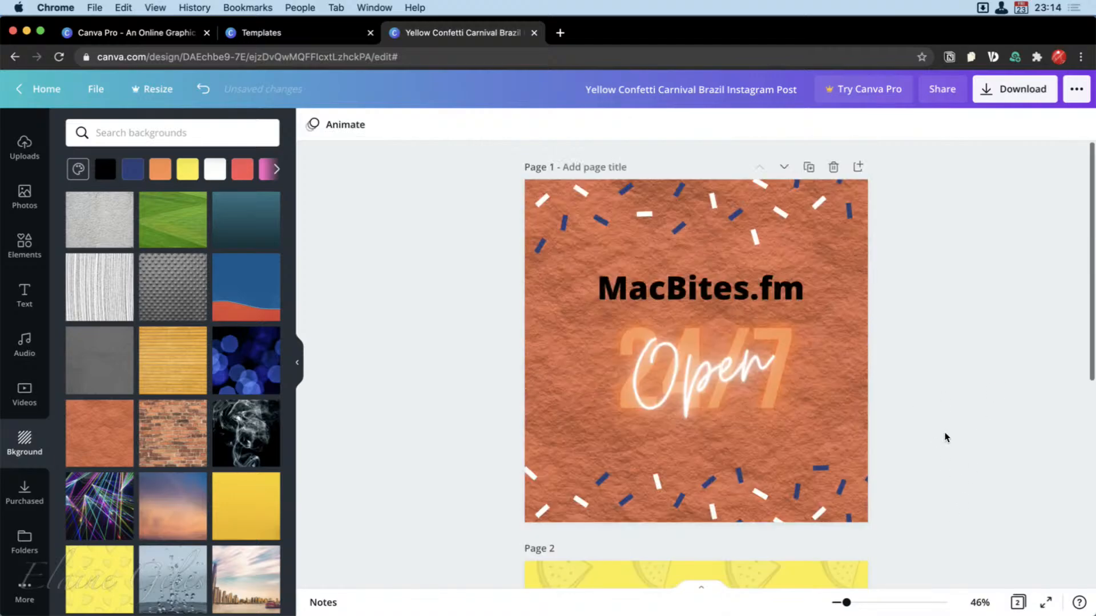
{"action": "scroll", "coordinate": [944, 435], "scroll_direction": "down", "scroll_amount": 5}
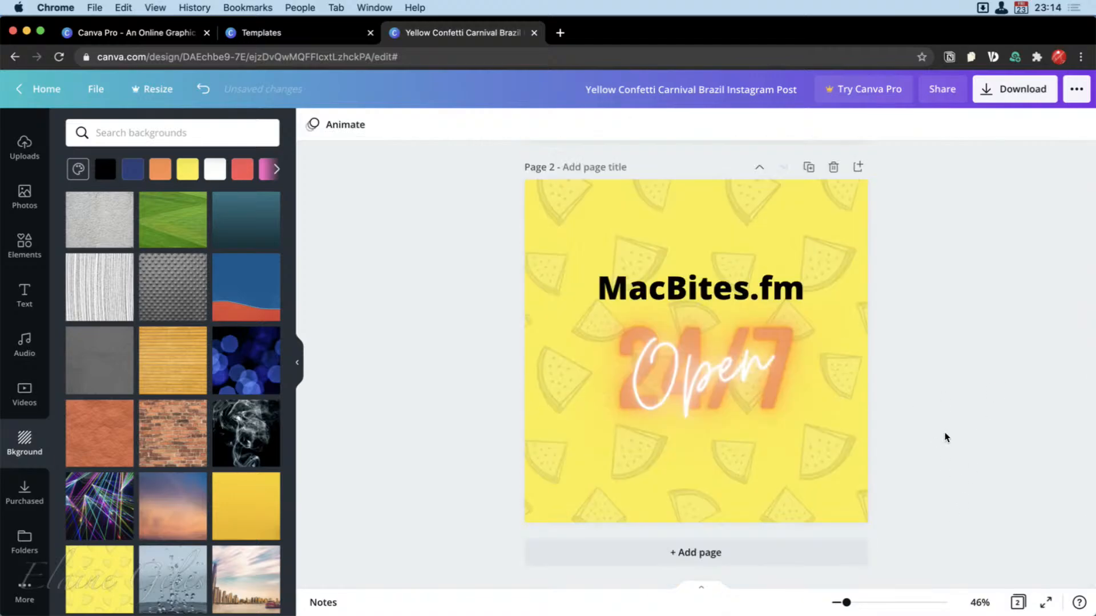
Title page 1 "Orange" and page 2 "B - Yellow".
{"action": "scroll", "coordinate": [945, 437], "scroll_direction": "up", "scroll_amount": 2}
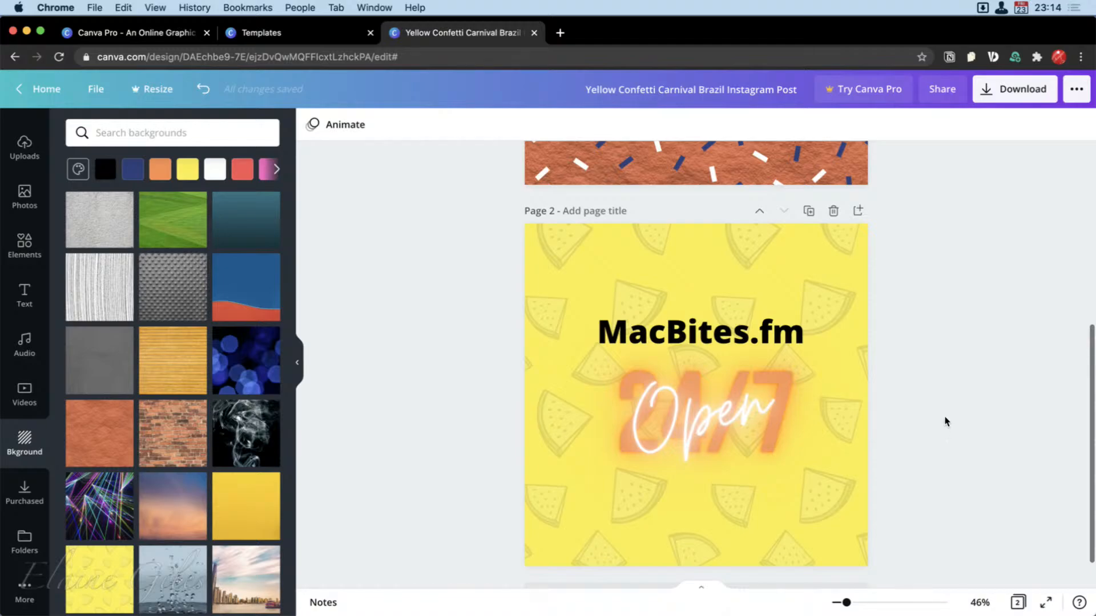
{"action": "scroll", "coordinate": [944, 421], "scroll_direction": "up", "scroll_amount": 8}
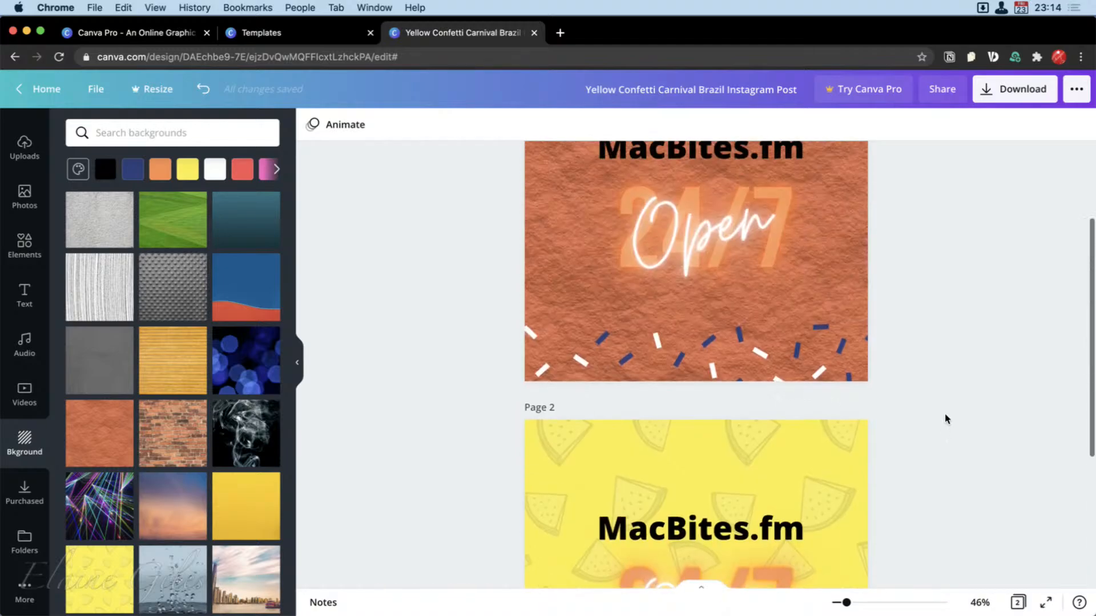
{"action": "scroll", "coordinate": [945, 419], "scroll_direction": "up", "scroll_amount": 2}
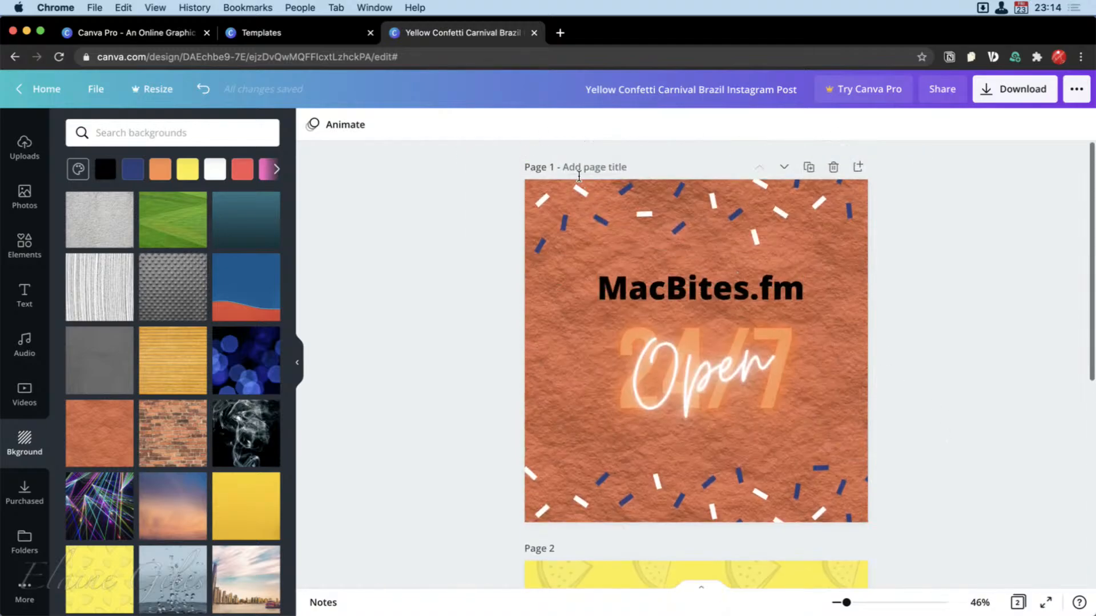
{"action": "left_click", "coordinate": [583, 169]}
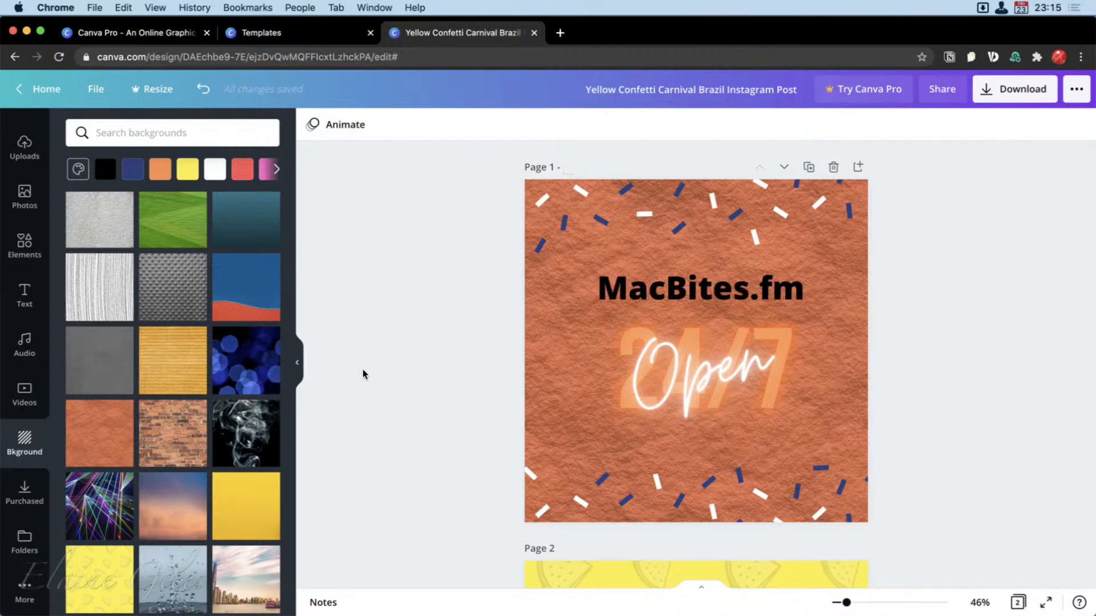
{"action": "type", "text": "Orange"}
{"action": "left_click", "coordinate": [604, 553]}
{"action": "type", "text": "B - Yellow"}
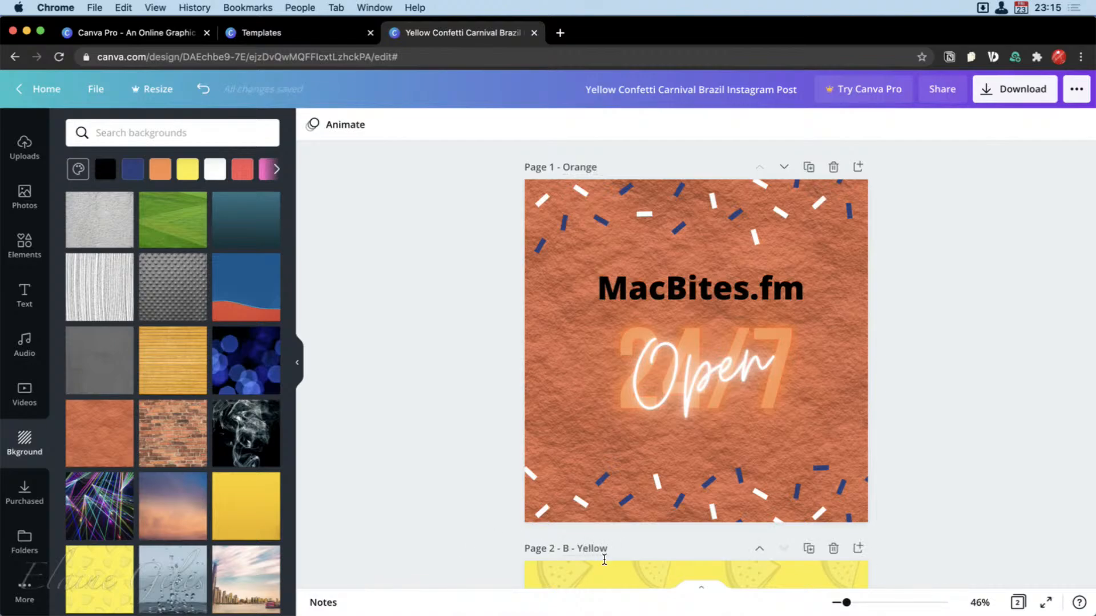
{"action": "left_click", "coordinate": [986, 462]}
{"action": "scroll", "coordinate": [910, 362], "scroll_direction": "down", "scroll_amount": 6}
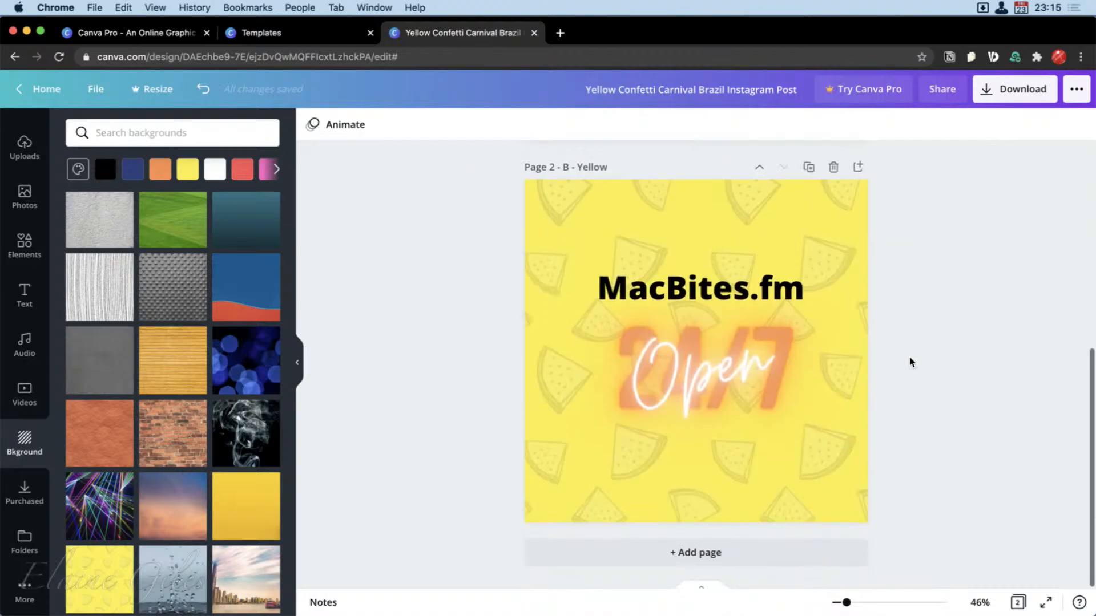
{"action": "scroll", "coordinate": [910, 362], "scroll_direction": "up", "scroll_amount": 1}
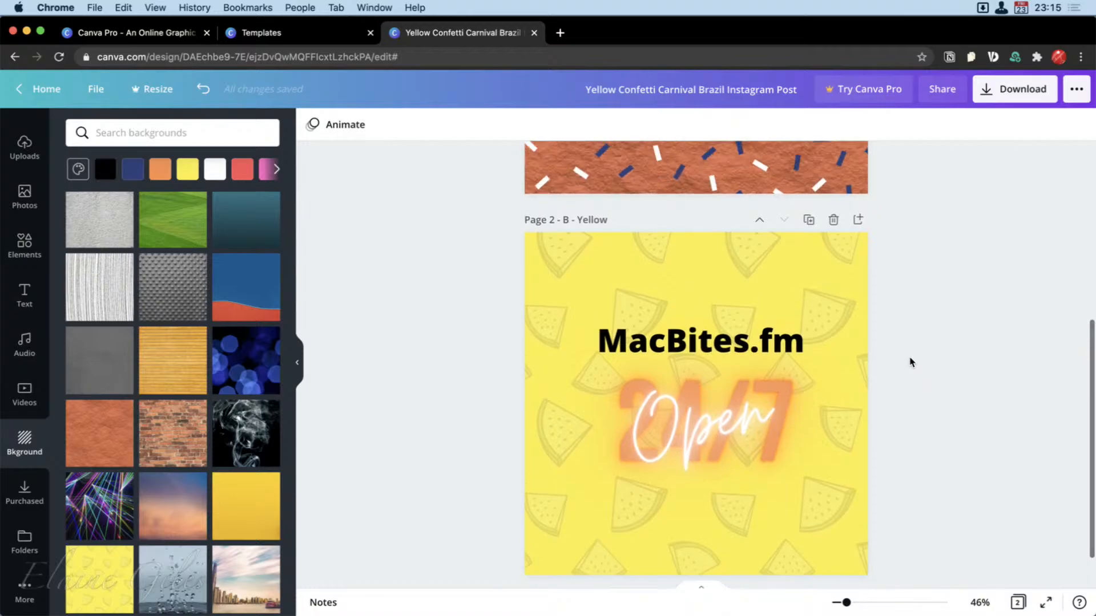
Open the design's download settings, review the available file types and choose PNG.
{"action": "left_click", "coordinate": [1018, 100]}
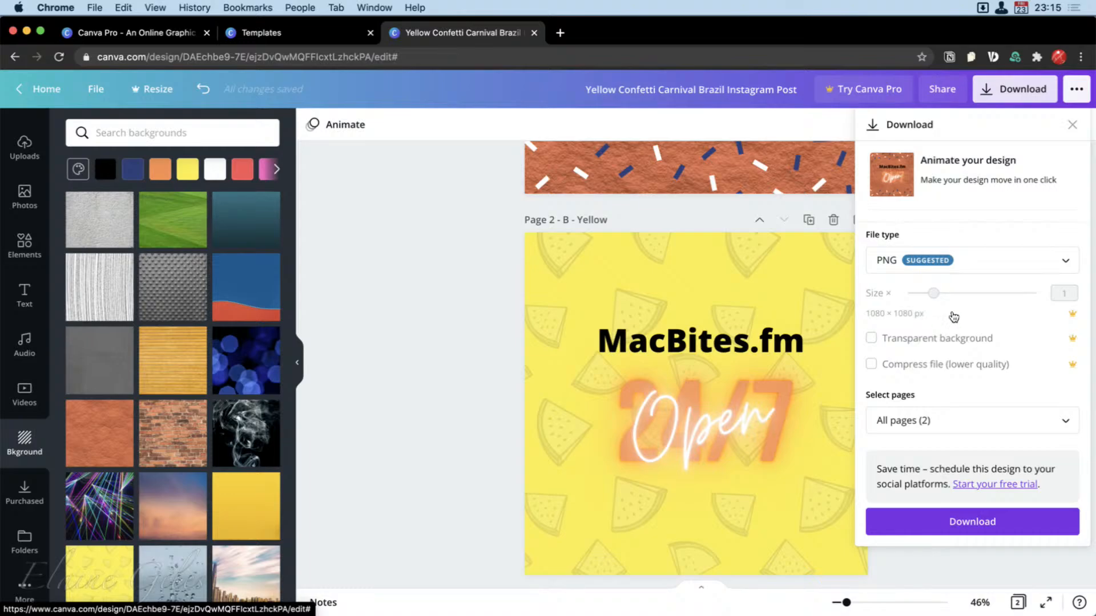
{"action": "left_click", "coordinate": [1064, 262]}
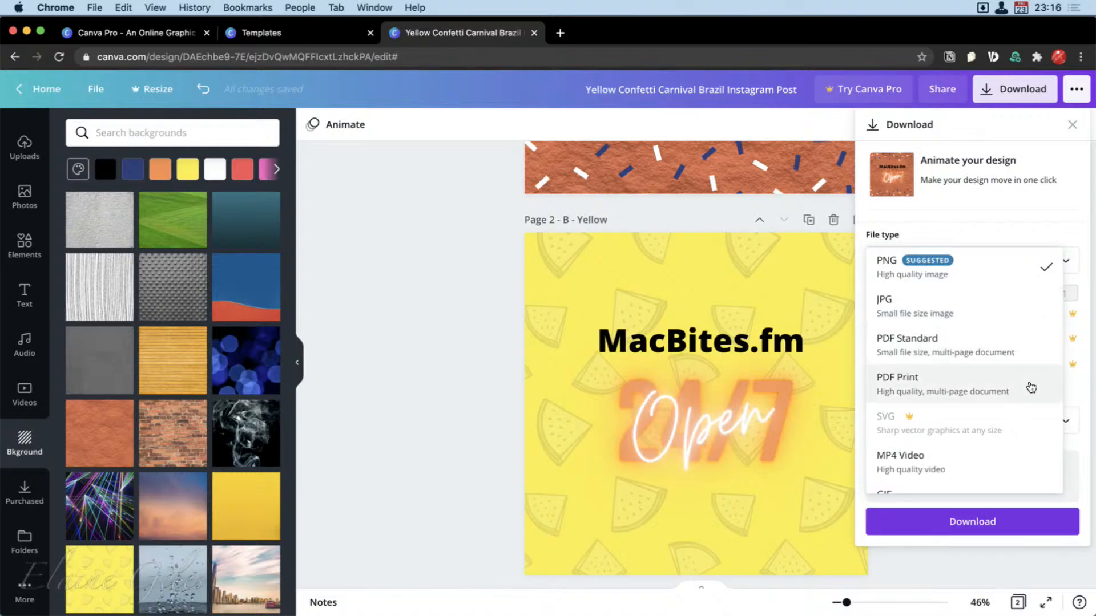
{"action": "scroll", "coordinate": [1031, 388], "scroll_direction": "down", "scroll_amount": 1}
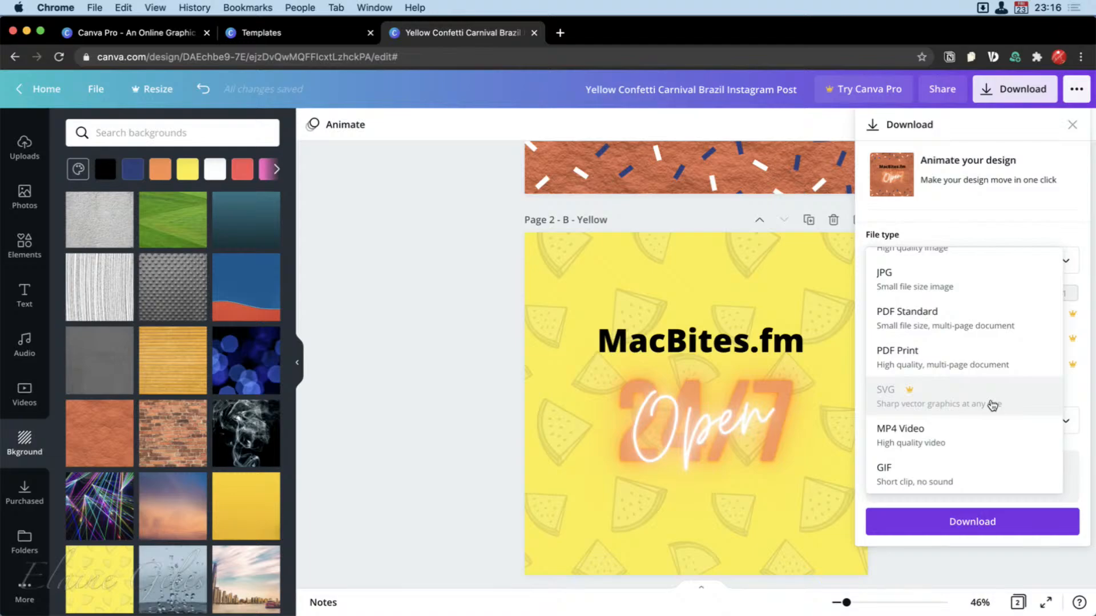
{"action": "scroll", "coordinate": [1001, 402], "scroll_direction": "up", "scroll_amount": 1}
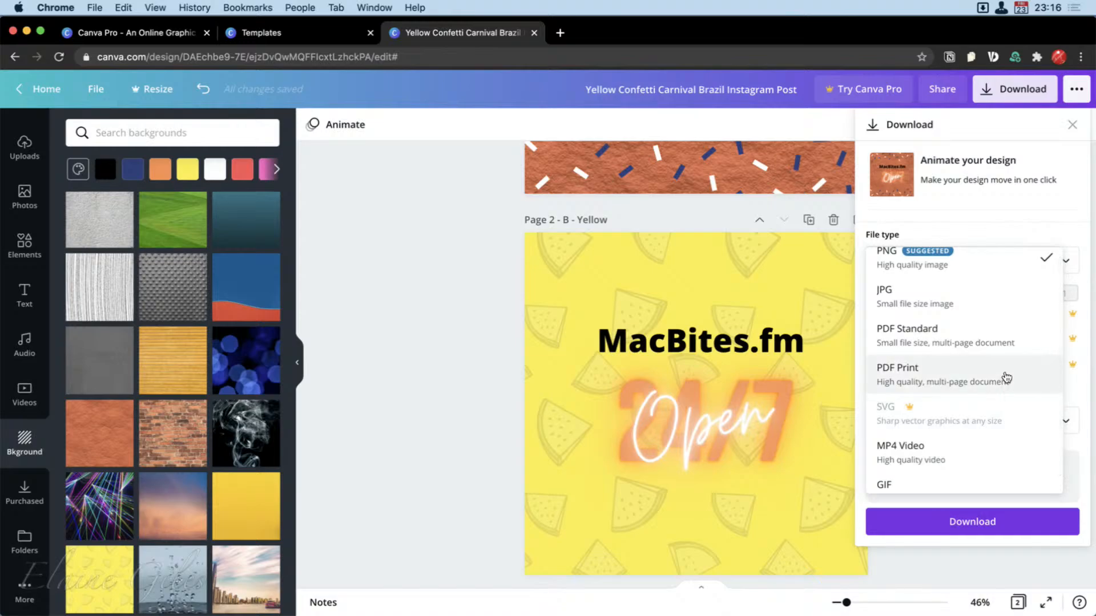
{"action": "scroll", "coordinate": [990, 279], "scroll_direction": "up", "scroll_amount": 1}
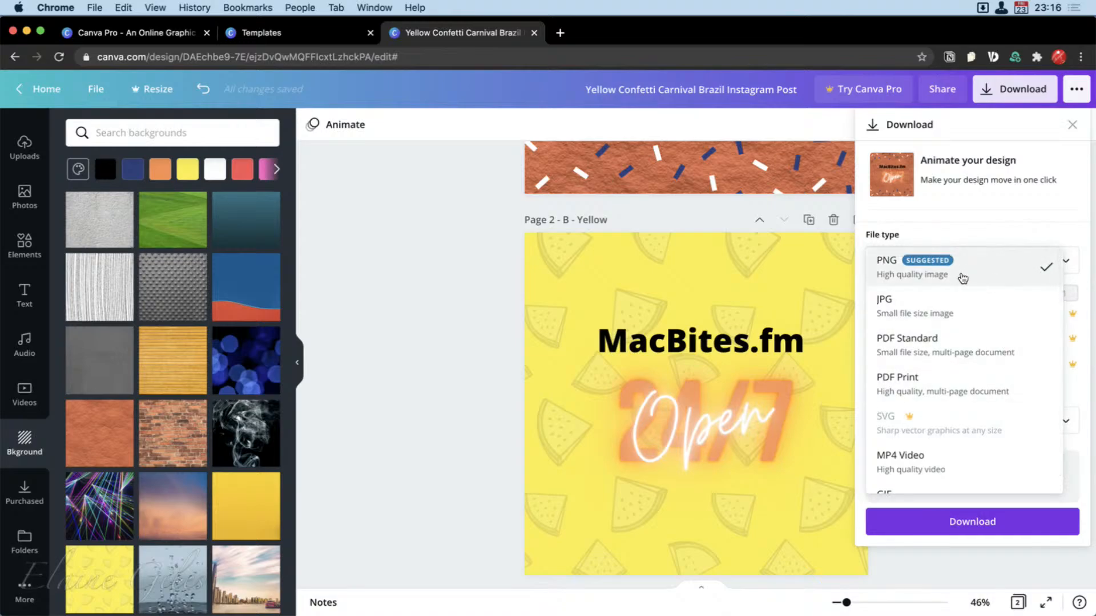
{"action": "left_click", "coordinate": [963, 278]}
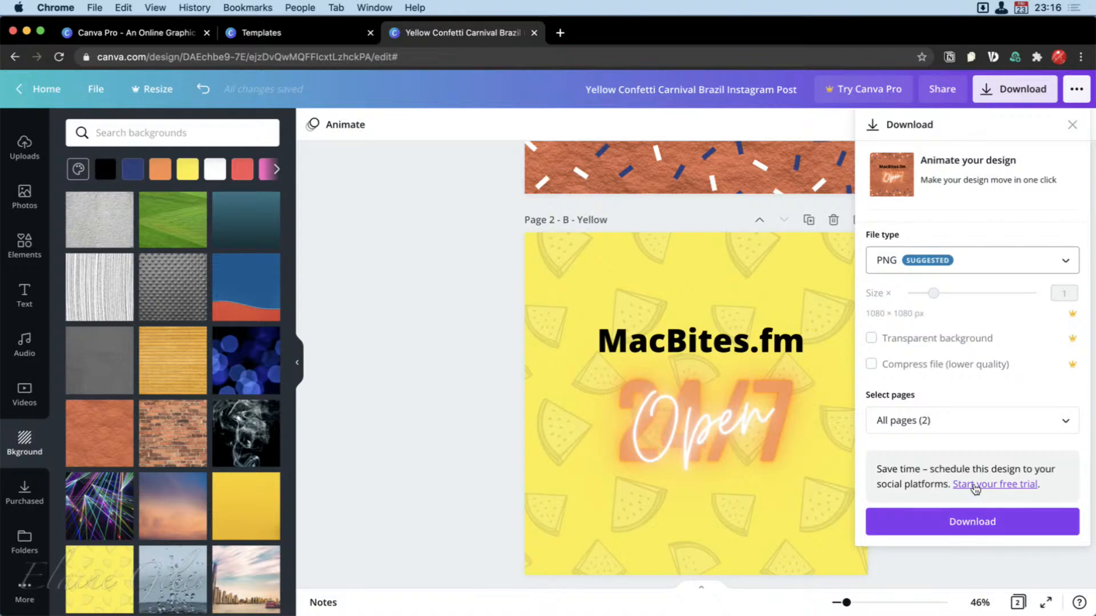
Keep all pages selected, download the design and dismiss the Content Planner promotion.
{"action": "left_click", "coordinate": [993, 425]}
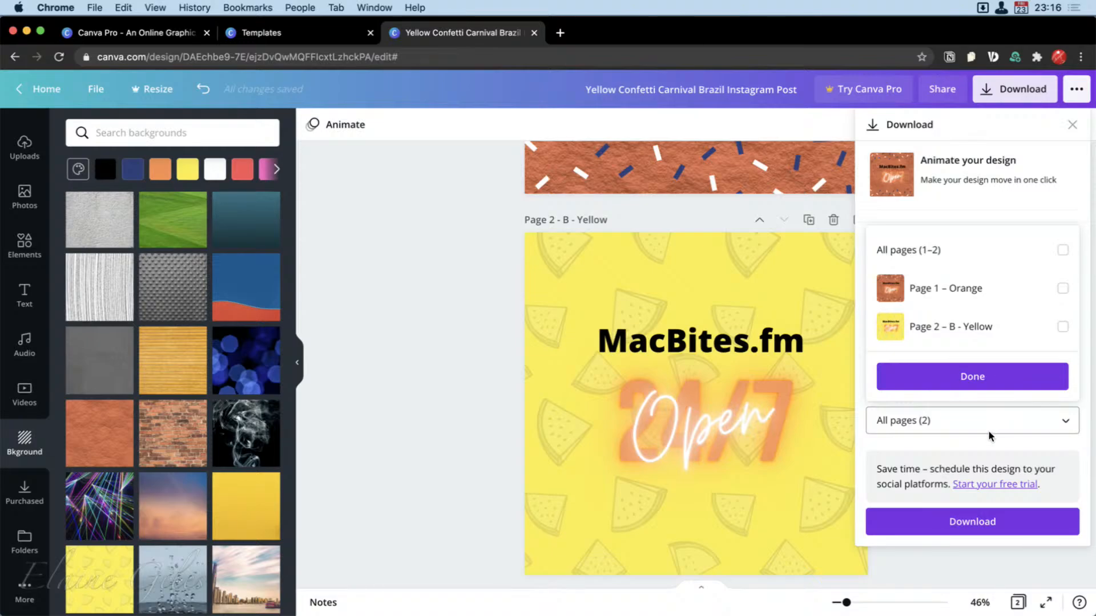
{"action": "left_click", "coordinate": [993, 380]}
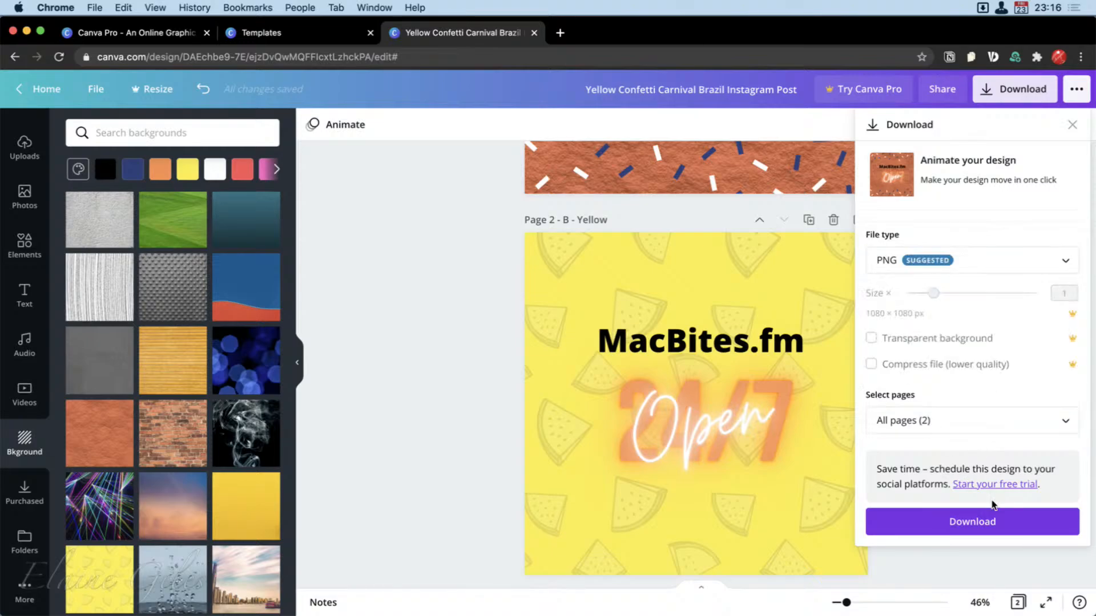
{"action": "left_click", "coordinate": [978, 526]}
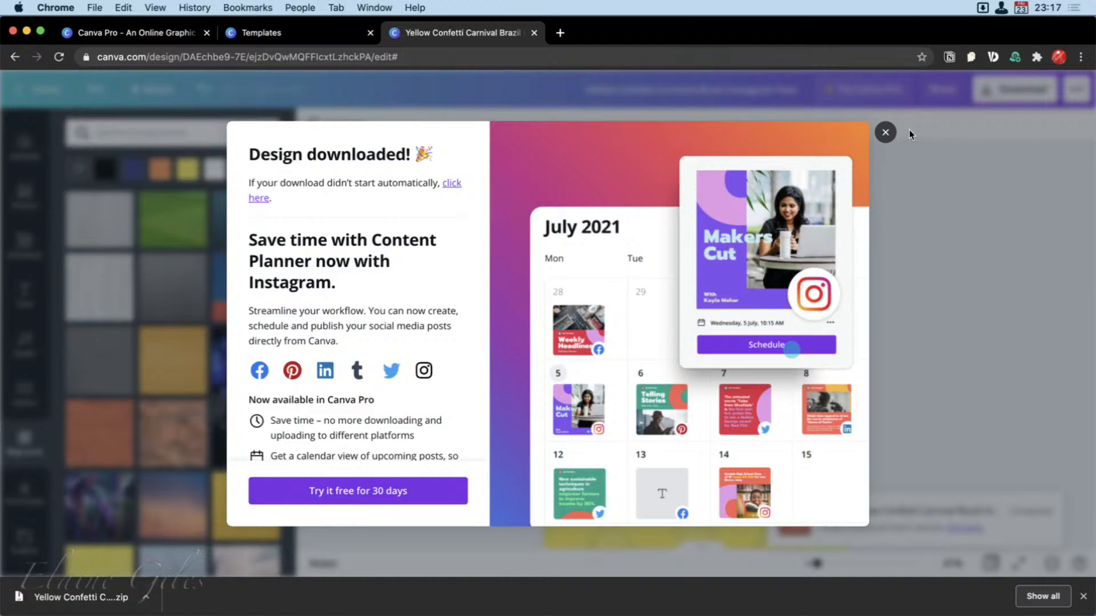
{"action": "left_click", "coordinate": [885, 133]}
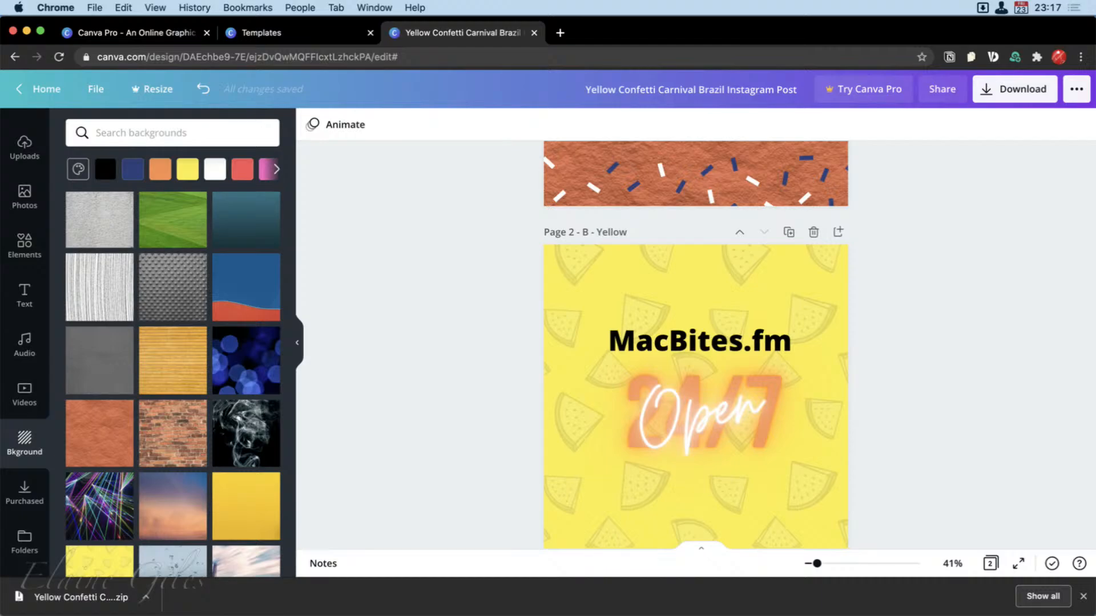
Open the downloaded zip in Finder, preview Orange.png and B - Yellow.png in turn, and move the folder window out of the way.
{"action": "left_click", "coordinate": [76, 599]}
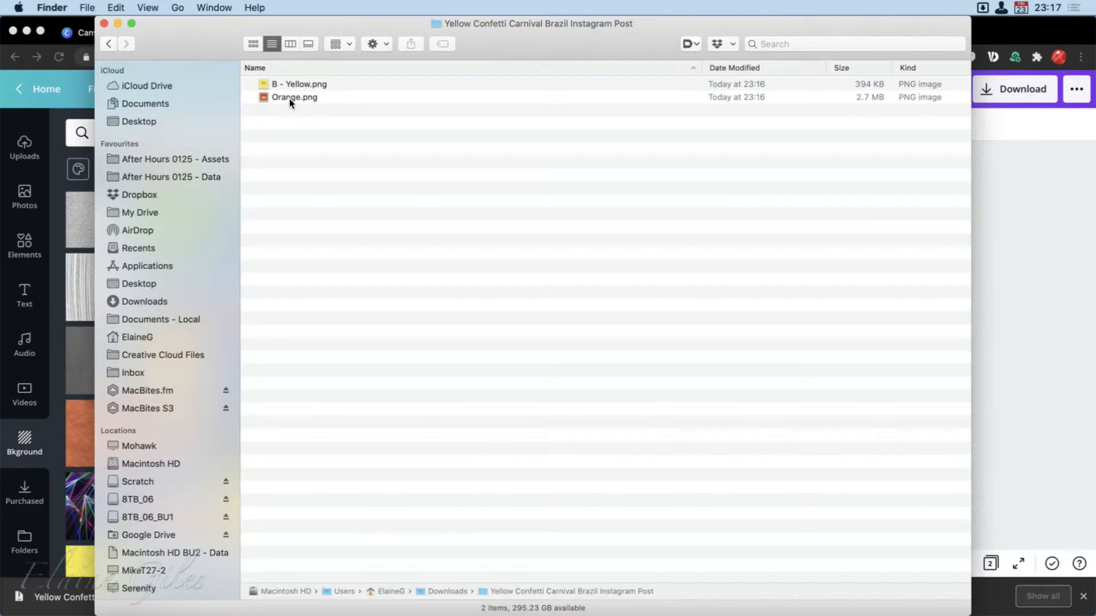
{"action": "left_click", "coordinate": [291, 102]}
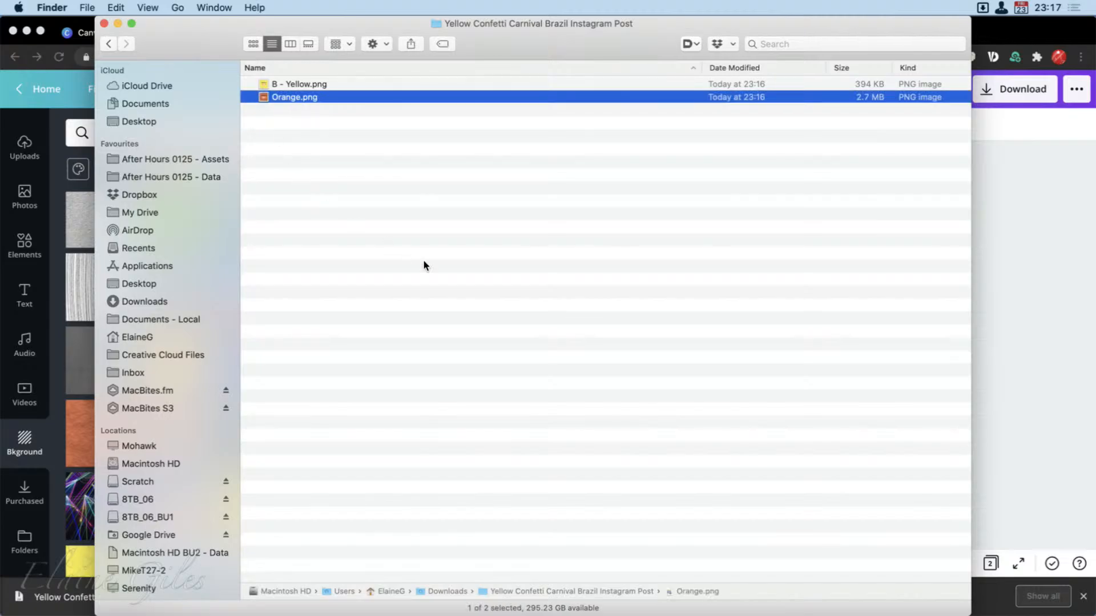
{"action": "key", "text": "space"}
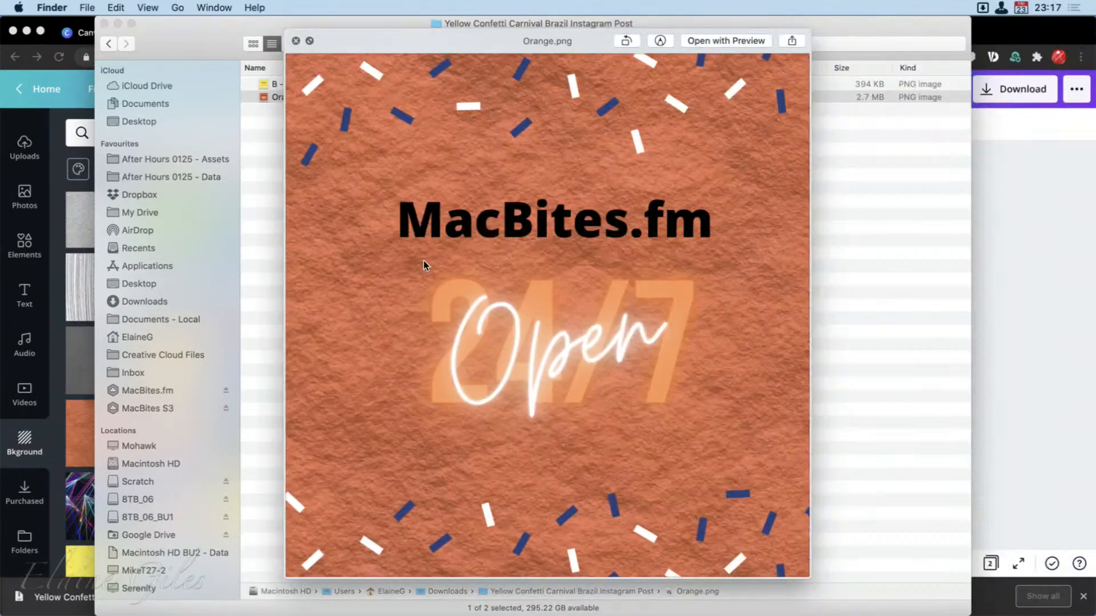
{"action": "key", "text": "Up"}
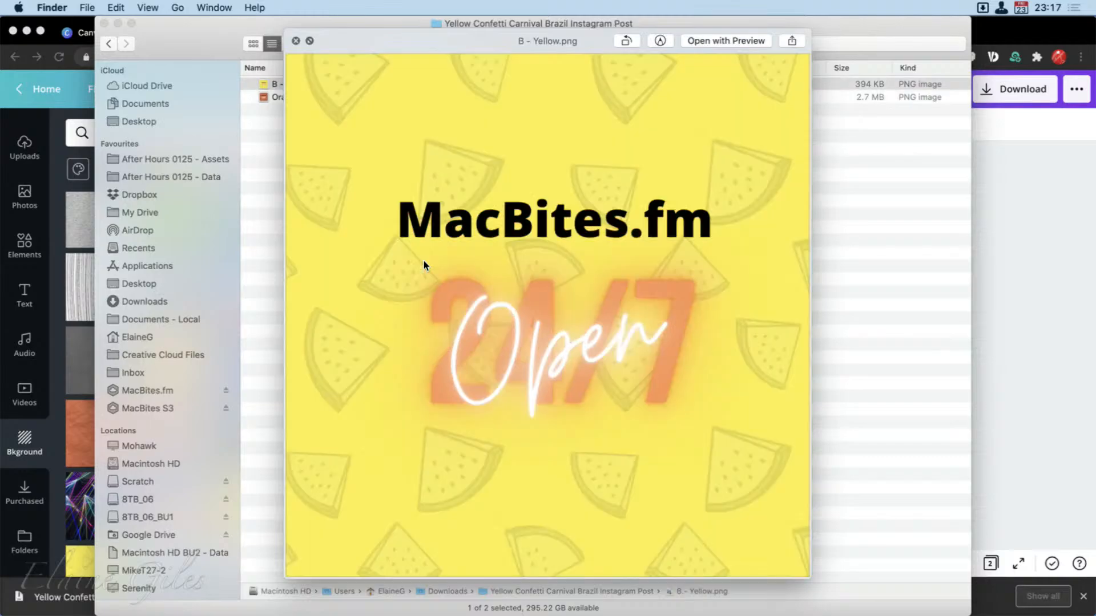
{"action": "key", "text": "Down"}
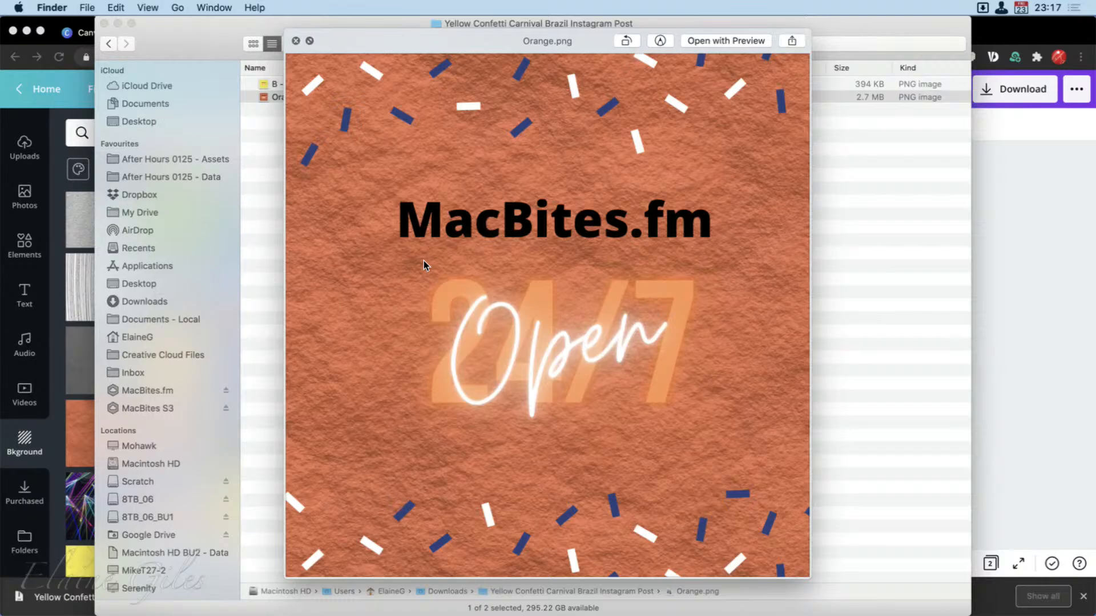
{"action": "key", "text": "Up"}
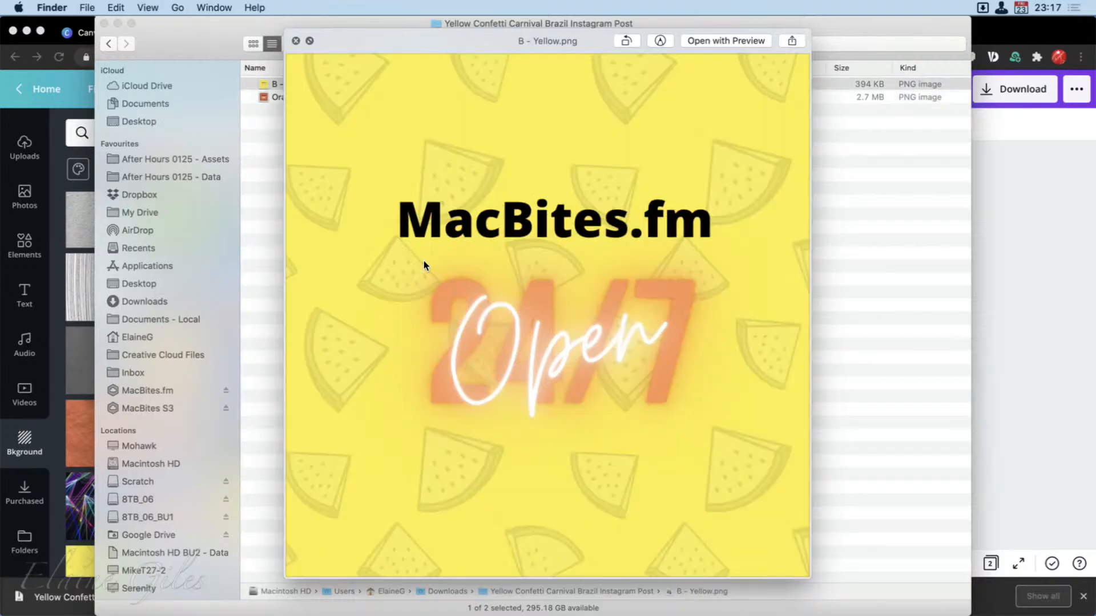
{"action": "key", "text": "Down"}
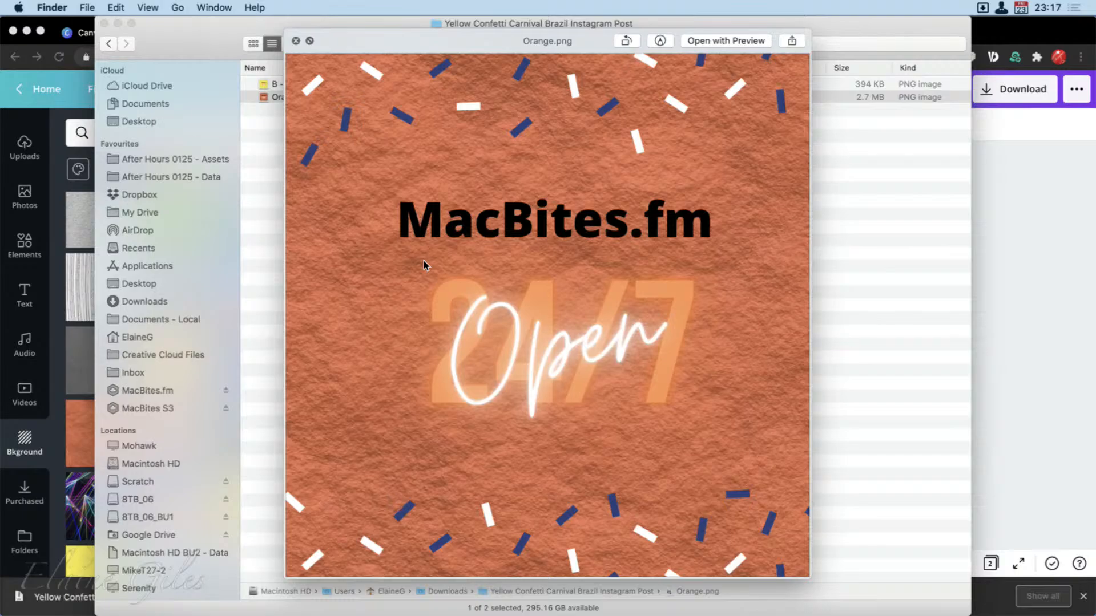
{"action": "key", "text": "Up"}
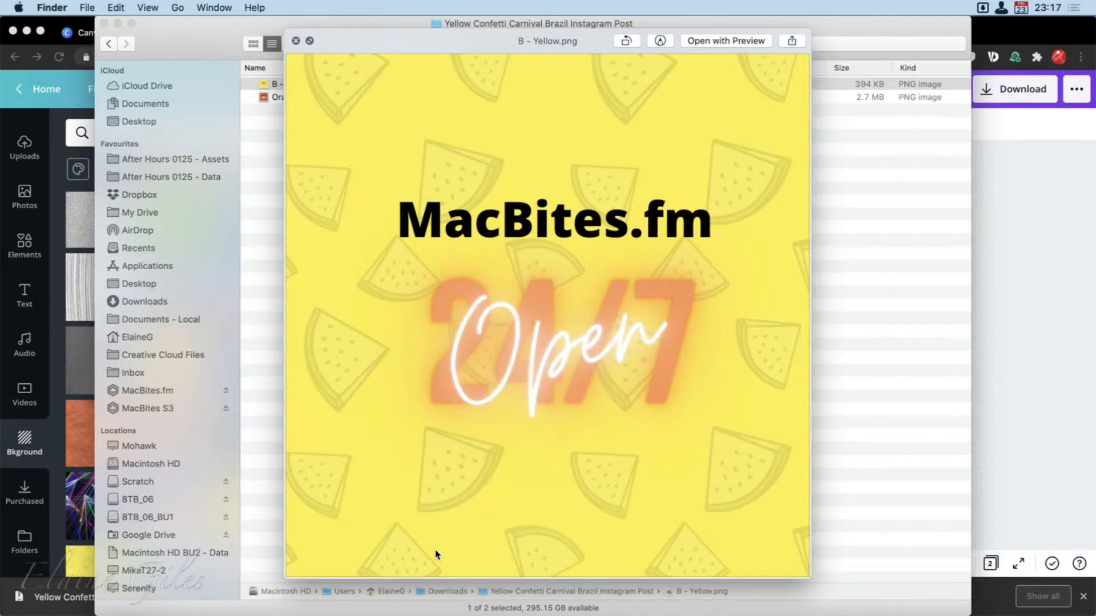
{"action": "key", "text": "Down"}
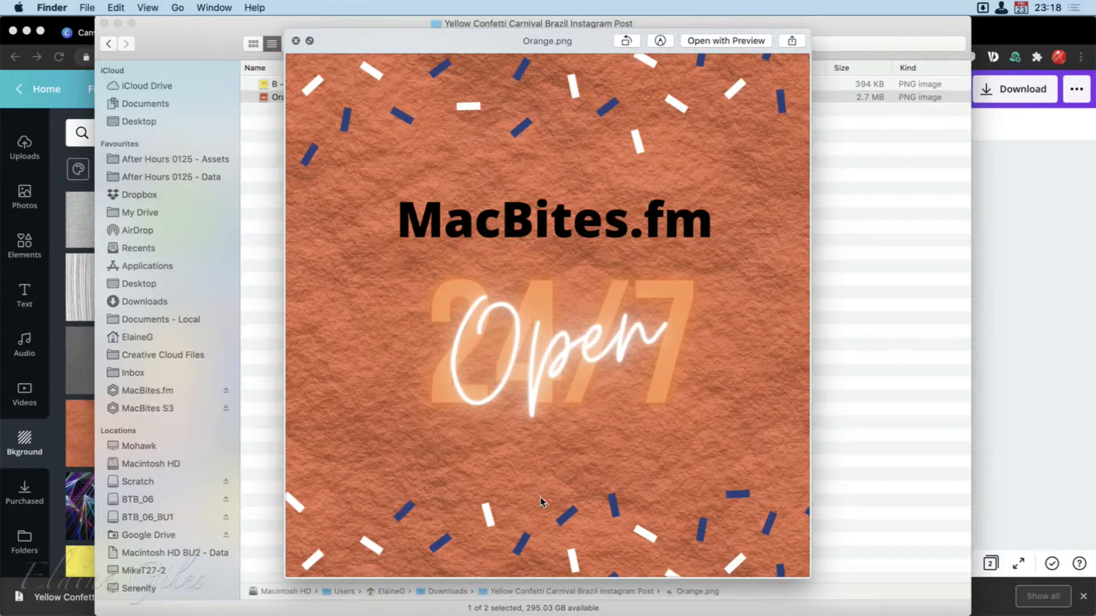
{"action": "key", "text": "space"}
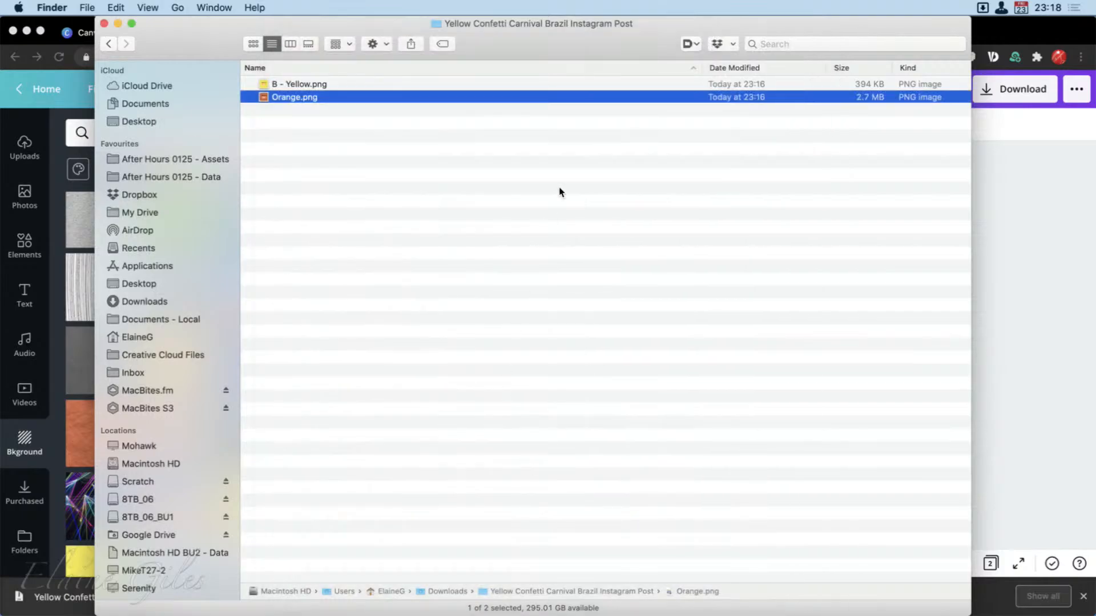
{"action": "left_click_drag", "start_coordinate": [599, 37], "coordinate": [0, 295]}
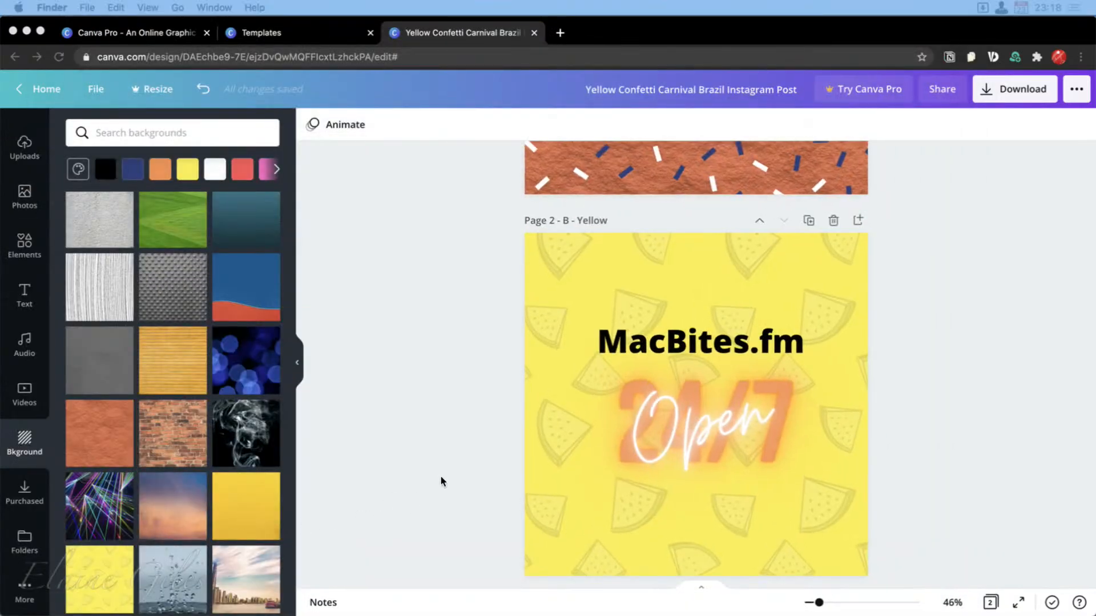
Switch back to Chrome, return from the design to Canva's home page and open the Worksheets templates in the Education category.
{"action": "left_click", "coordinate": [619, 33]}
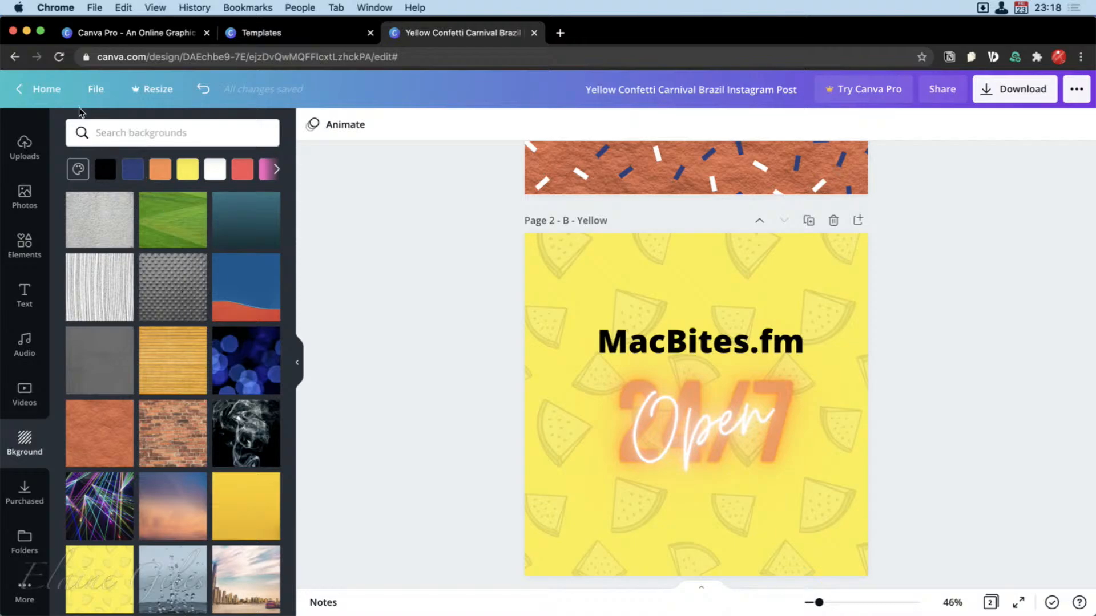
{"action": "left_click", "coordinate": [17, 89]}
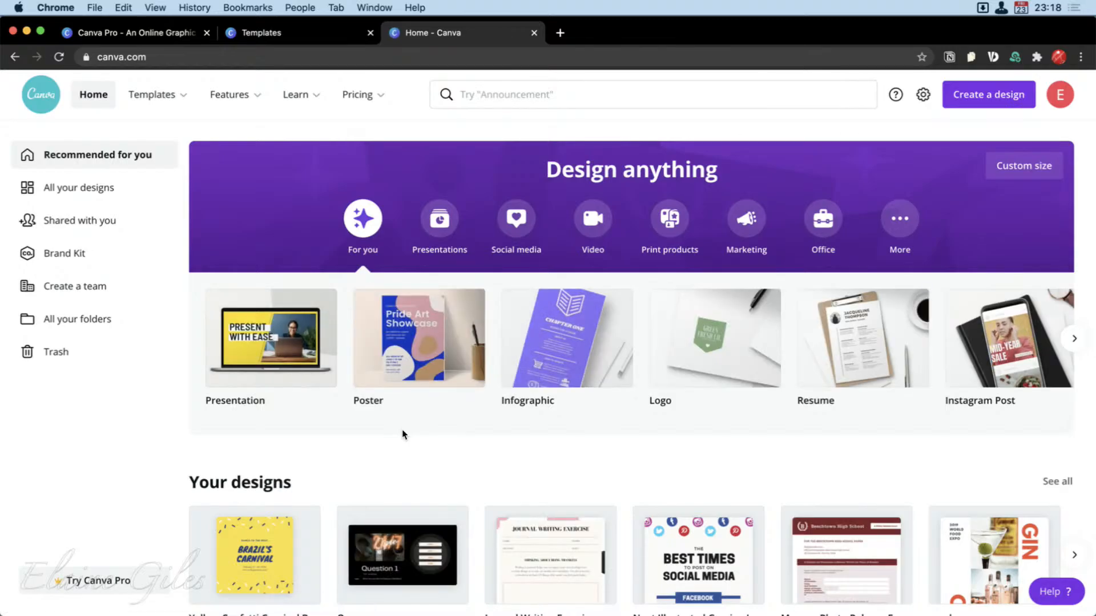
{"action": "mouse_move", "coordinate": [137, 97]}
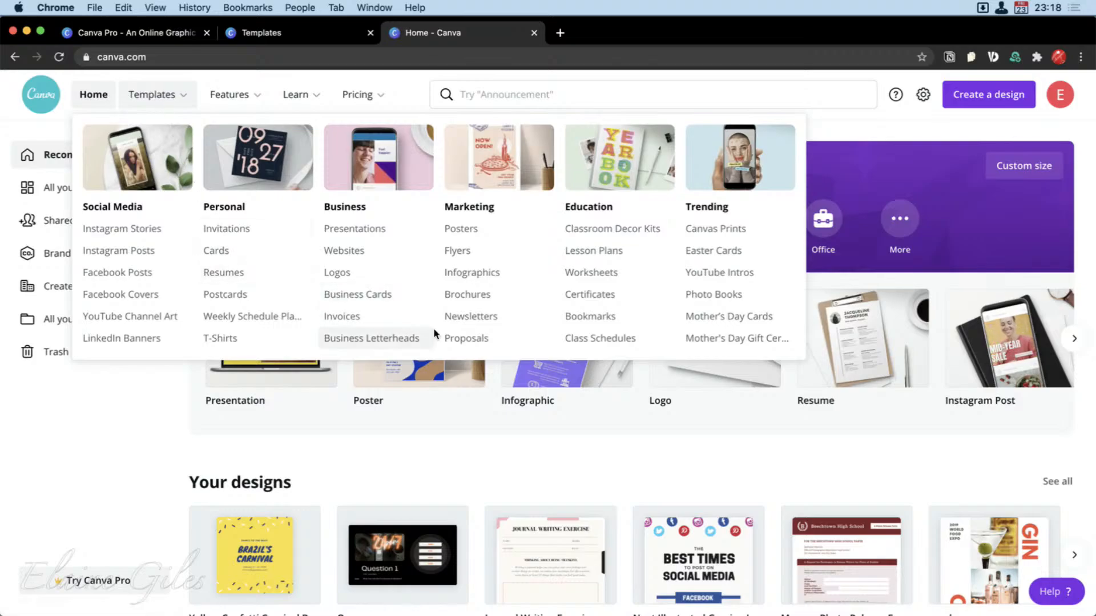
{"action": "left_click", "coordinate": [621, 269]}
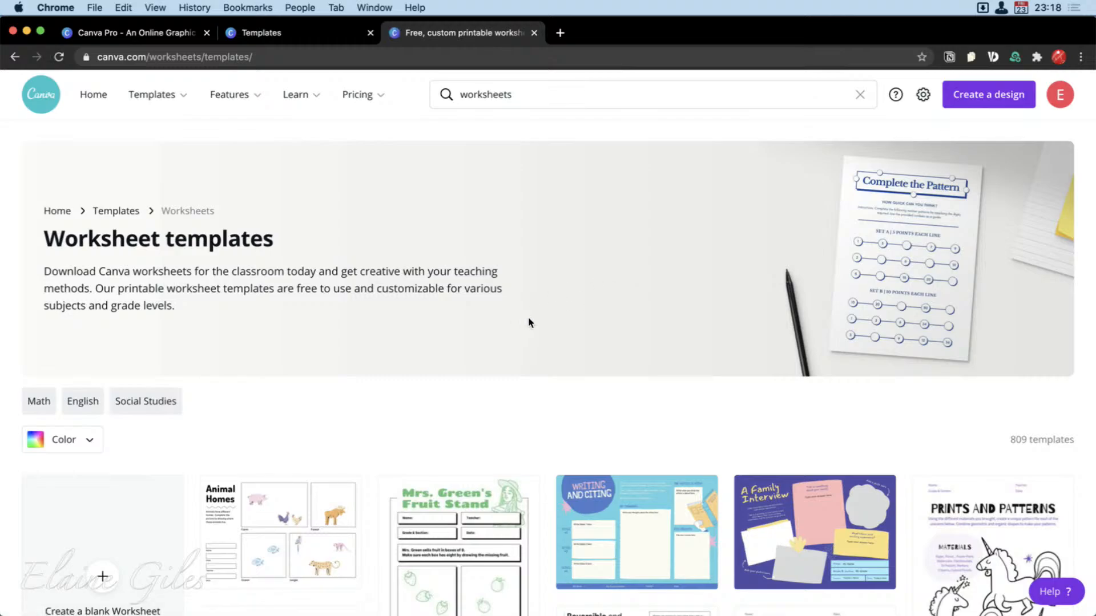
Browse the worksheet template gallery, examining the range of printable classroom designs and their free or paid labels.
{"action": "scroll", "coordinate": [575, 323], "scroll_direction": "down", "scroll_amount": 1}
{"action": "scroll", "coordinate": [575, 324], "scroll_direction": "down", "scroll_amount": 4}
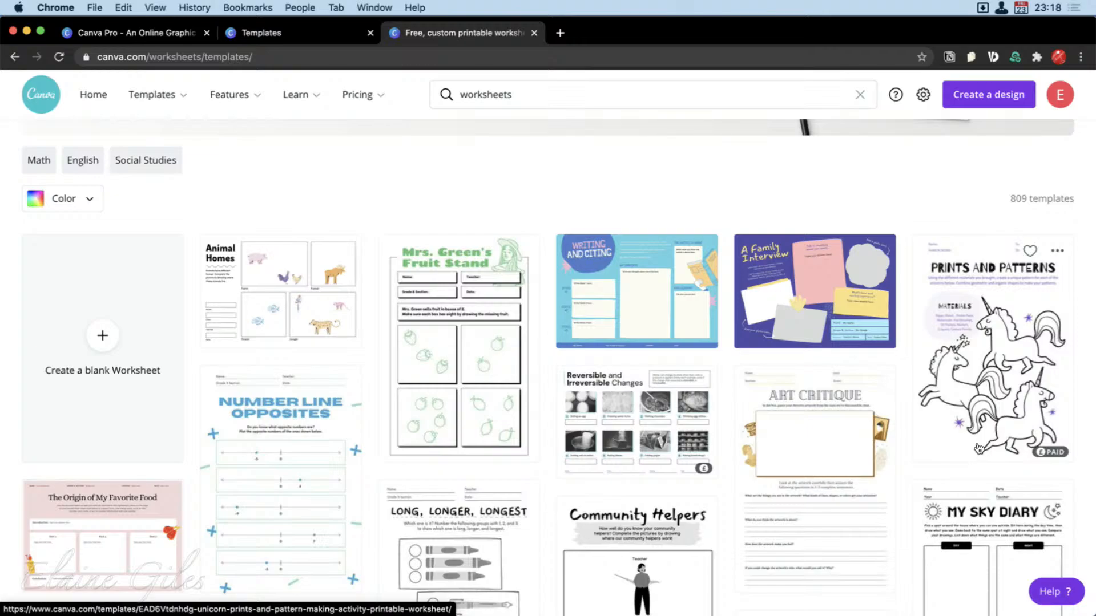
{"action": "scroll", "coordinate": [978, 449], "scroll_direction": "down", "scroll_amount": 1}
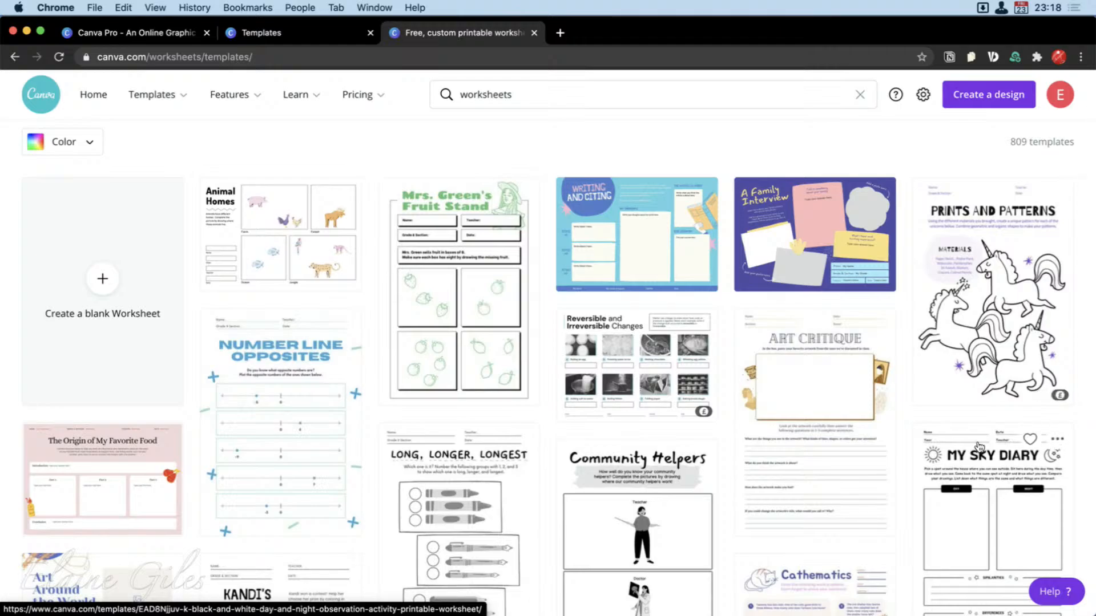
{"action": "scroll", "coordinate": [978, 446], "scroll_direction": "down", "scroll_amount": 1}
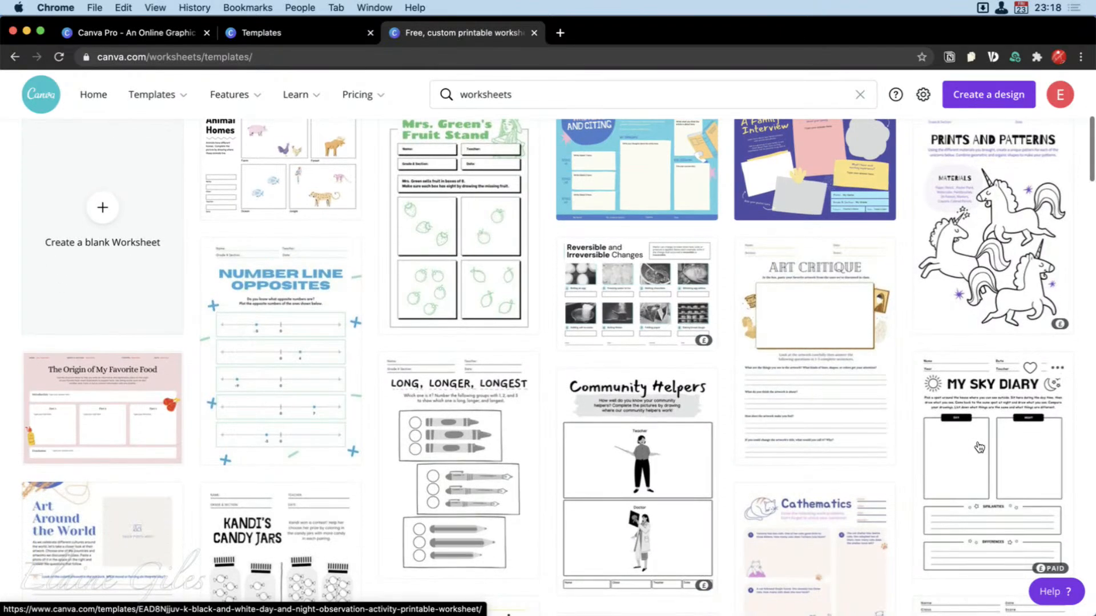
{"action": "scroll", "coordinate": [979, 447], "scroll_direction": "down", "scroll_amount": 1}
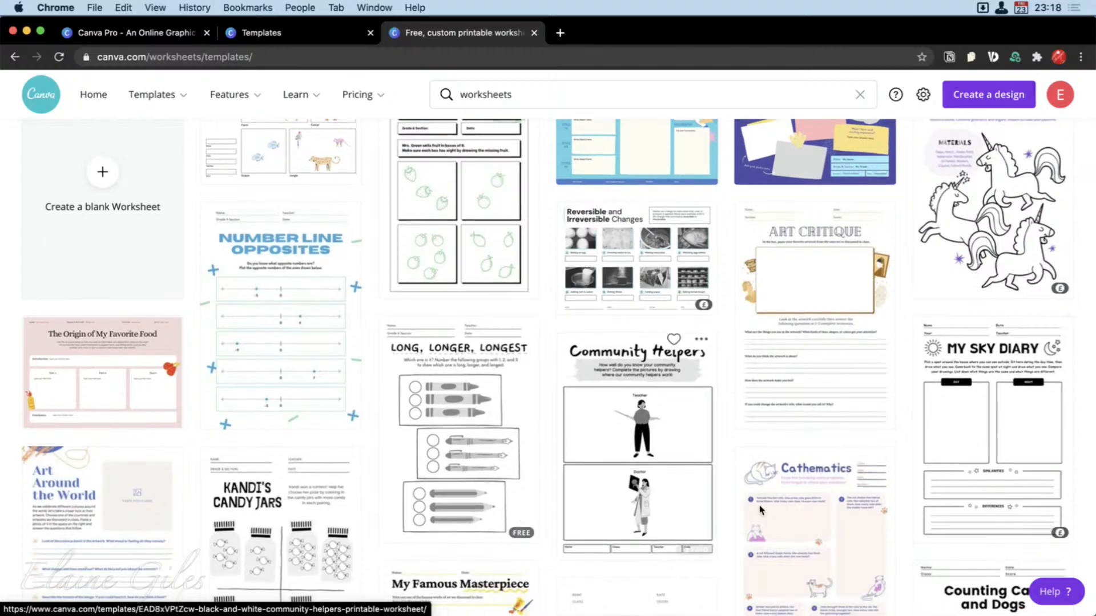
{"action": "scroll", "coordinate": [817, 523], "scroll_direction": "down", "scroll_amount": 2}
{"action": "scroll", "coordinate": [817, 523], "scroll_direction": "down", "scroll_amount": 2}
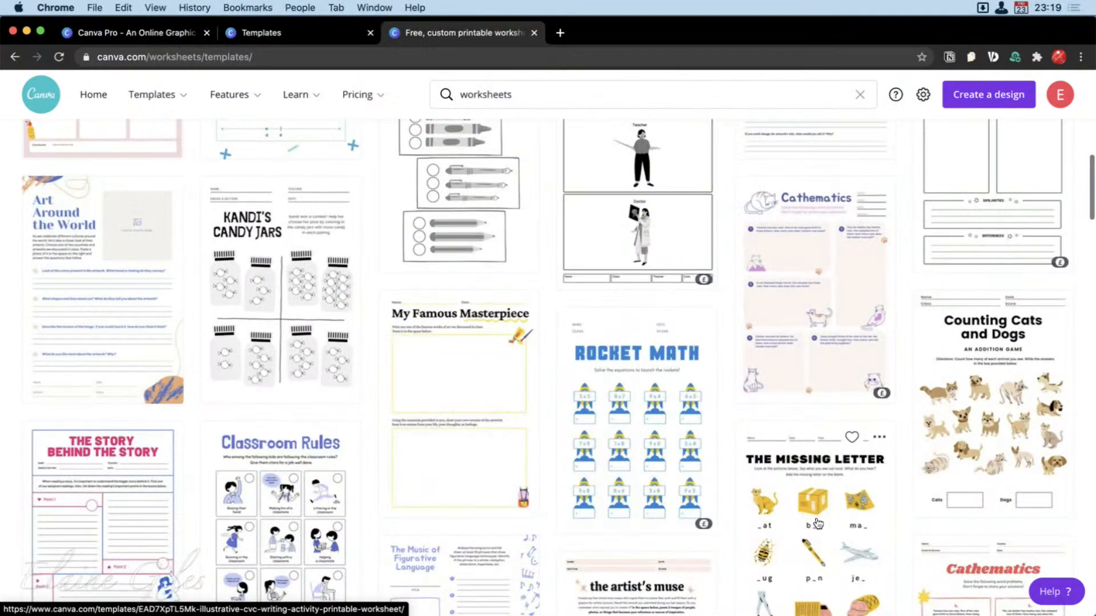
{"action": "scroll", "coordinate": [818, 523], "scroll_direction": "down", "scroll_amount": 2}
{"action": "scroll", "coordinate": [817, 524], "scroll_direction": "down", "scroll_amount": 2}
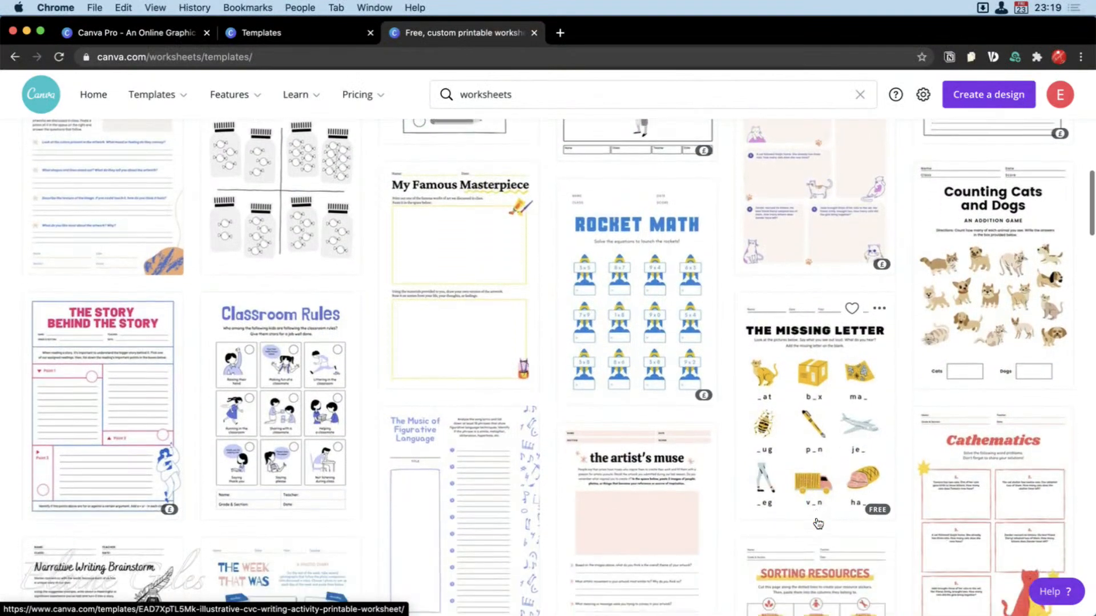
{"action": "scroll", "coordinate": [818, 523], "scroll_direction": "down", "scroll_amount": 5}
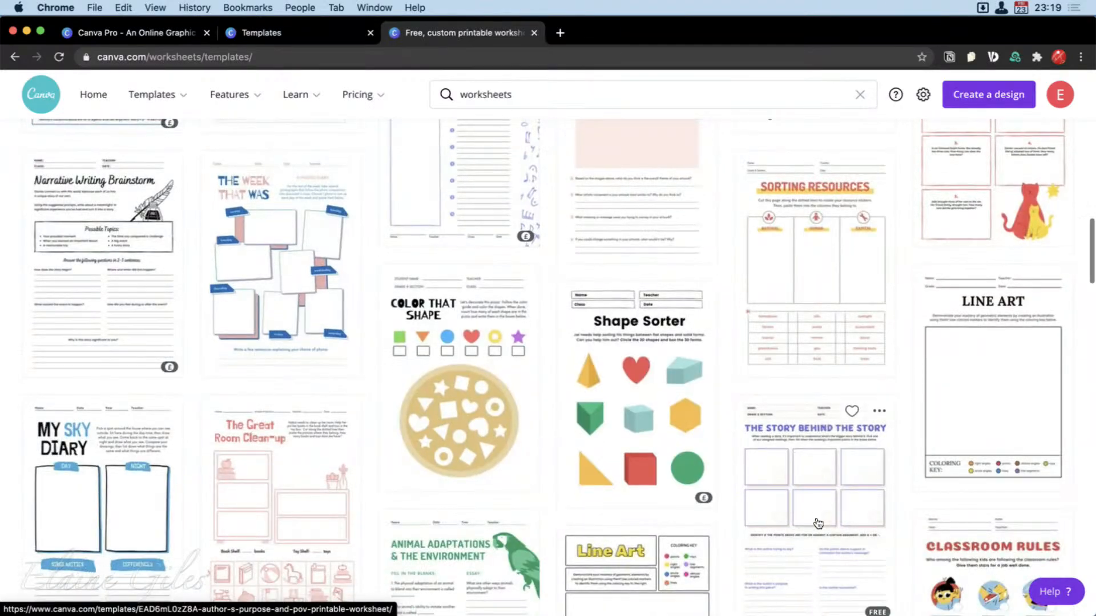
{"action": "scroll", "coordinate": [818, 523], "scroll_direction": "down", "scroll_amount": 2}
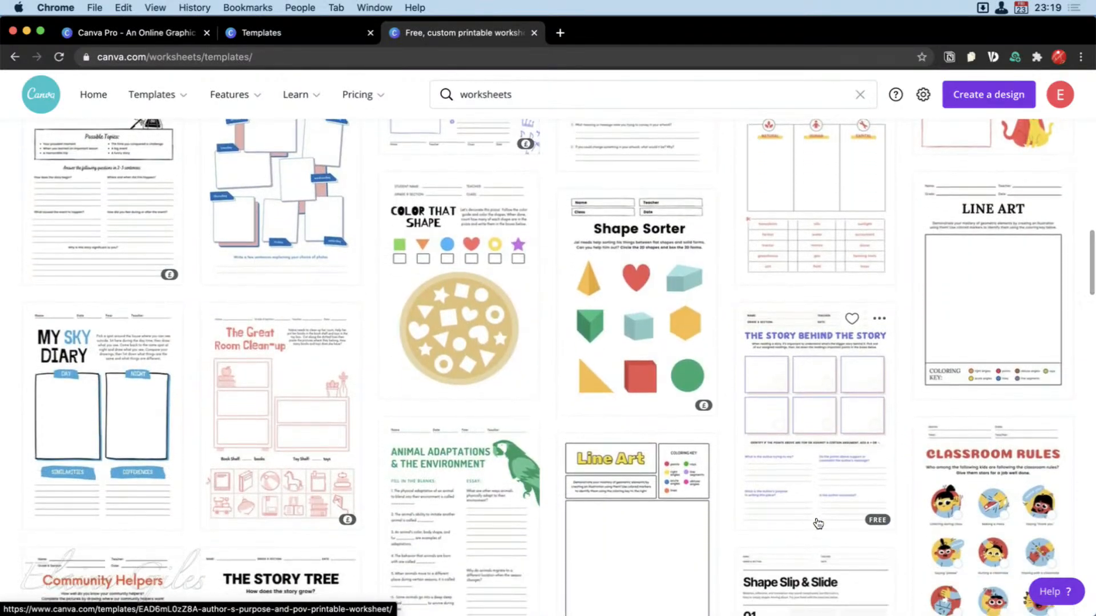
{"action": "scroll", "coordinate": [818, 523], "scroll_direction": "down", "scroll_amount": 2}
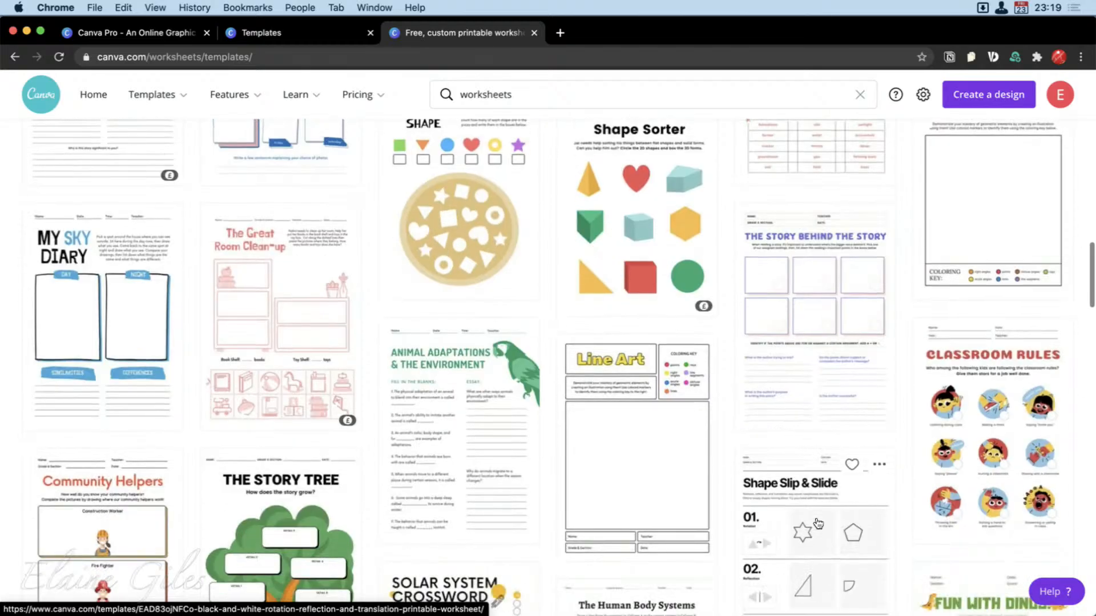
{"action": "scroll", "coordinate": [818, 523], "scroll_direction": "down", "scroll_amount": 2}
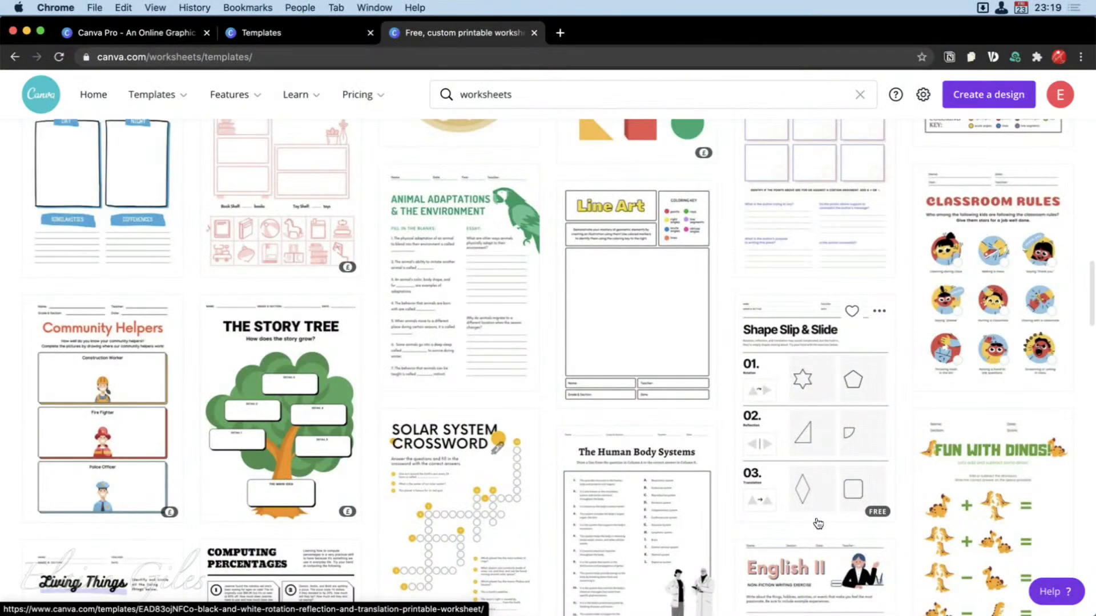
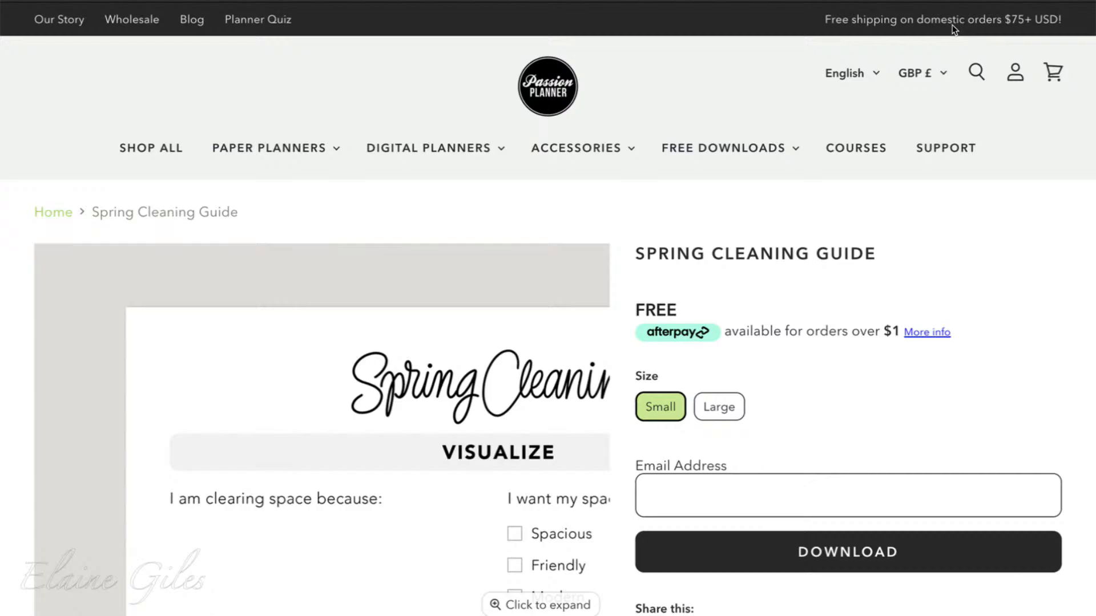
{"action": "scroll", "coordinate": [952, 25], "scroll_direction": "down", "scroll_amount": 4}
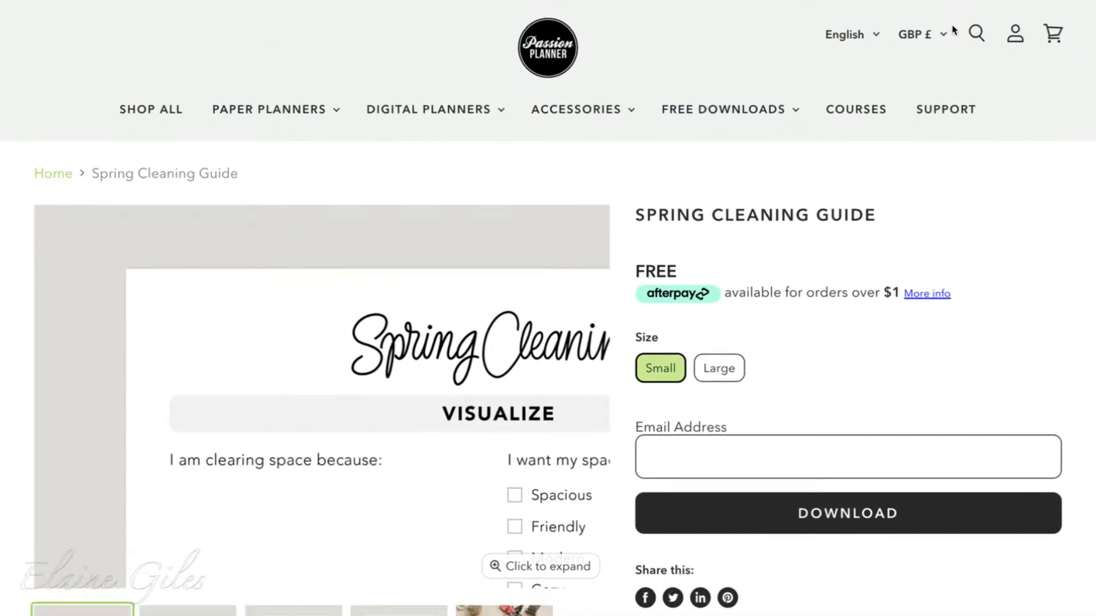
{"action": "scroll", "coordinate": [955, 31], "scroll_direction": "down", "scroll_amount": 1}
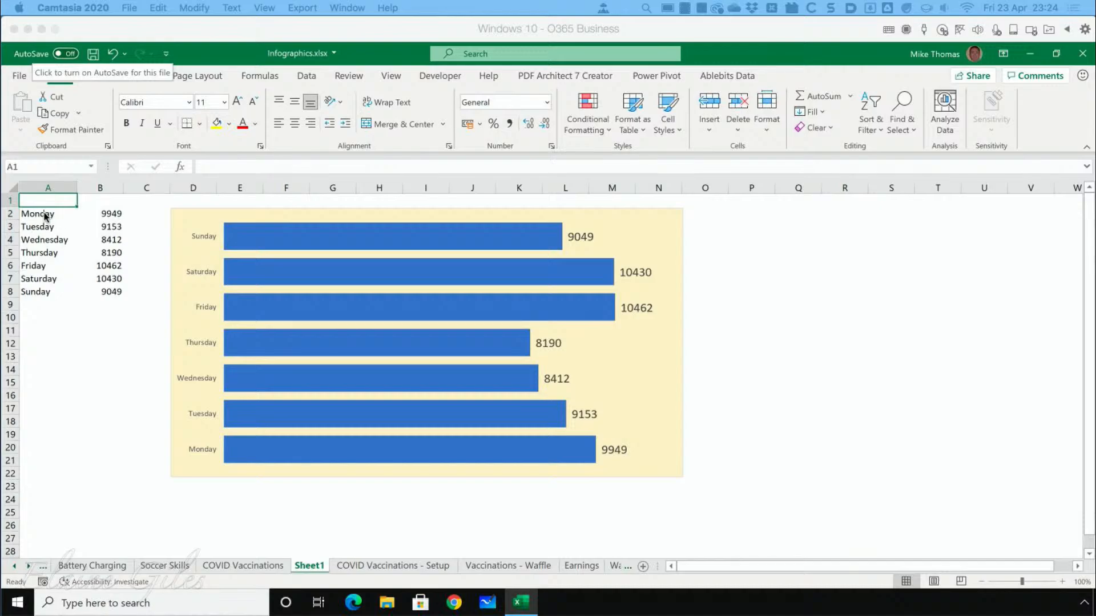
Switch to the Infographics.xlsx workbook in Excel and examine the weekday figures in A2:B8 and the bar chart plotting them.
{"action": "left_click_drag", "start_coordinate": [45, 216], "coordinate": [107, 293]}
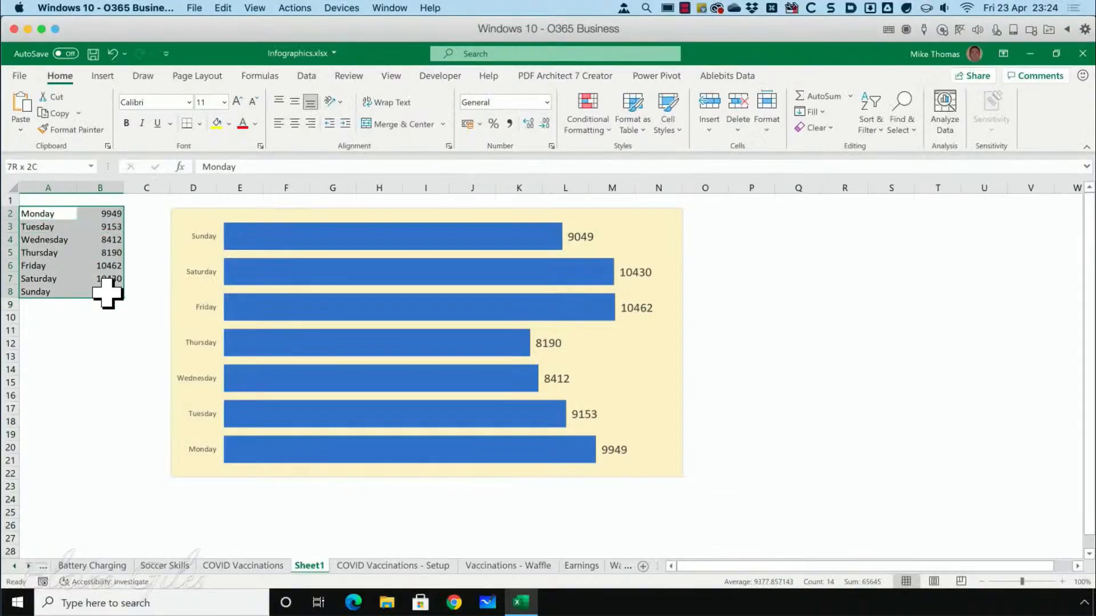
{"action": "left_click", "coordinate": [680, 245]}
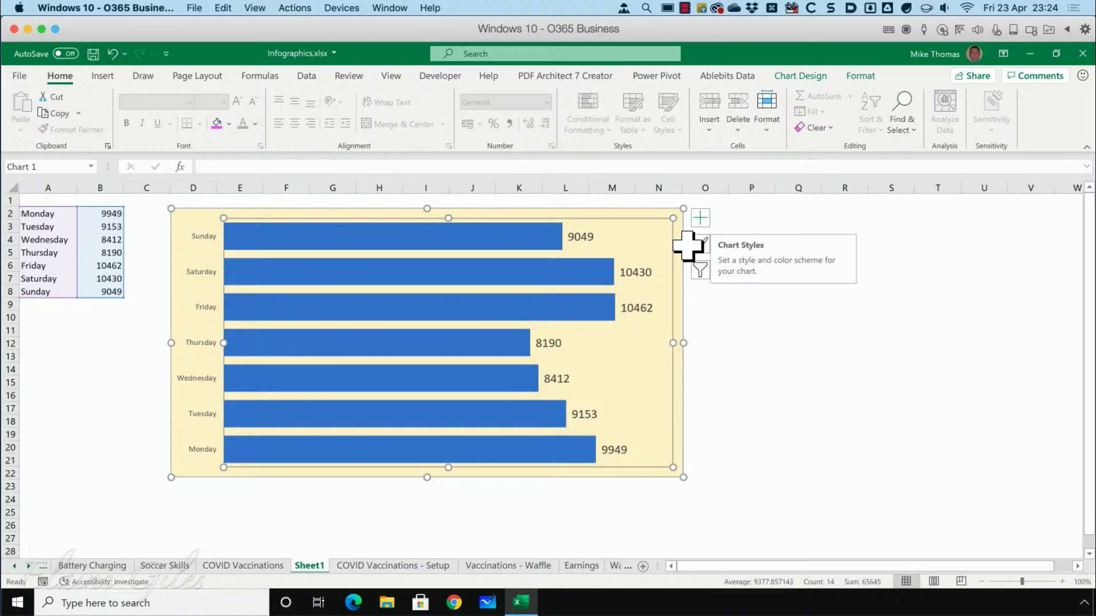
{"action": "left_click", "coordinate": [709, 304]}
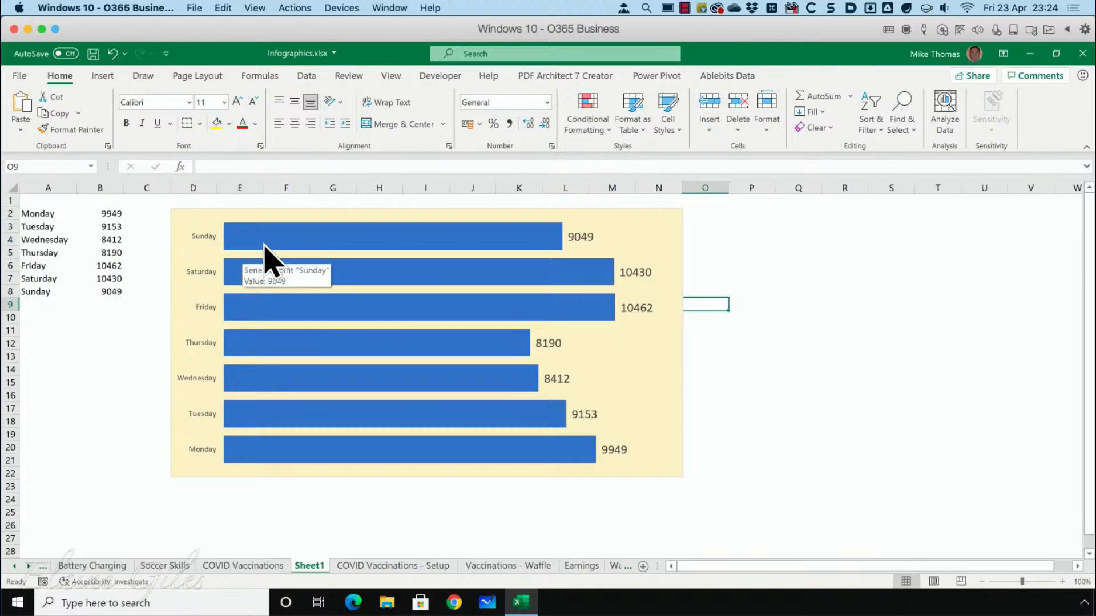
{"action": "mouse_move", "coordinate": [423, 377]}
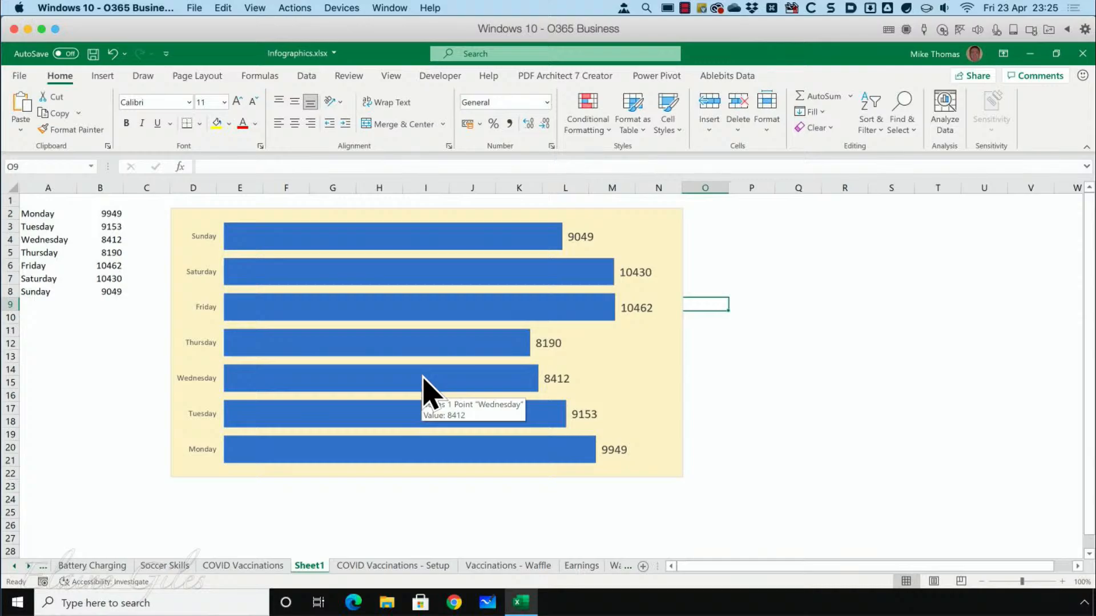
Insert the solid unicorn icon found by searching for "unicorn" and place it below the data in columns A and B.
{"action": "left_click", "coordinate": [50, 368]}
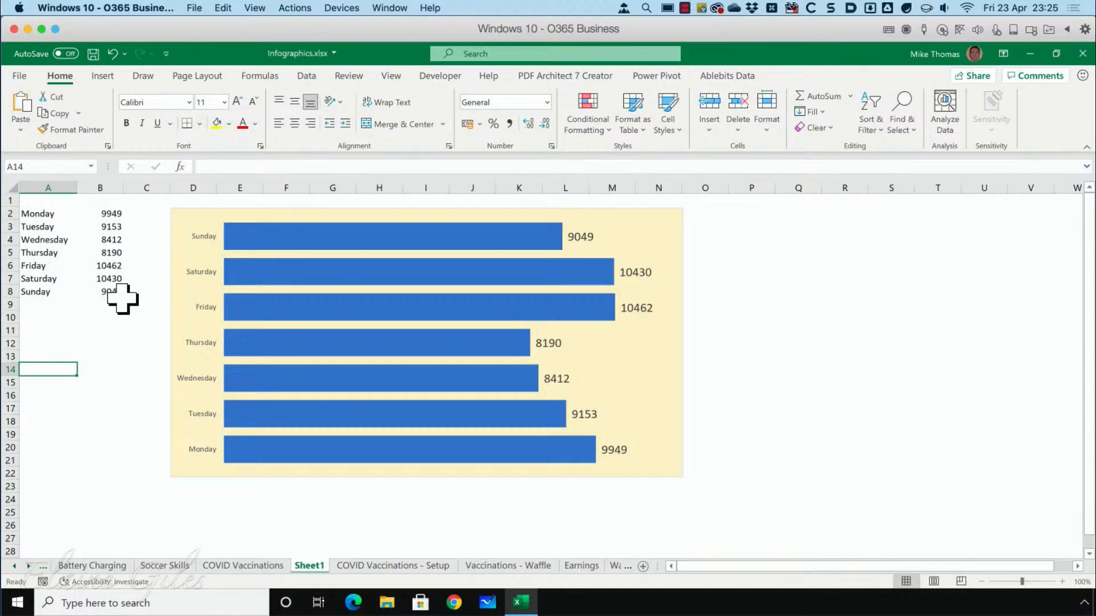
{"action": "left_click", "coordinate": [103, 76]}
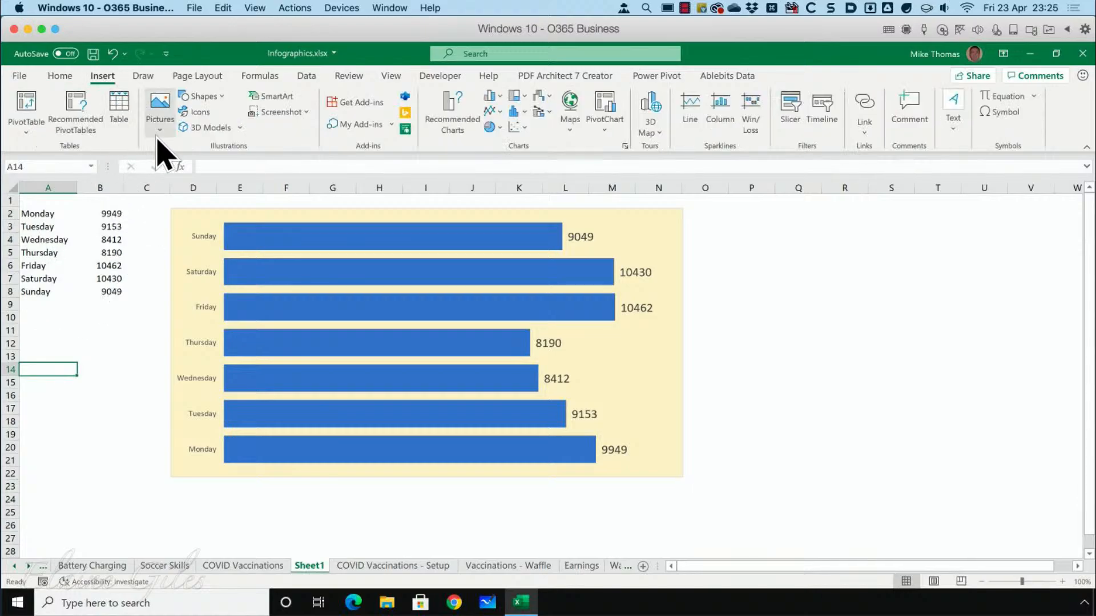
{"action": "left_click", "coordinate": [198, 114]}
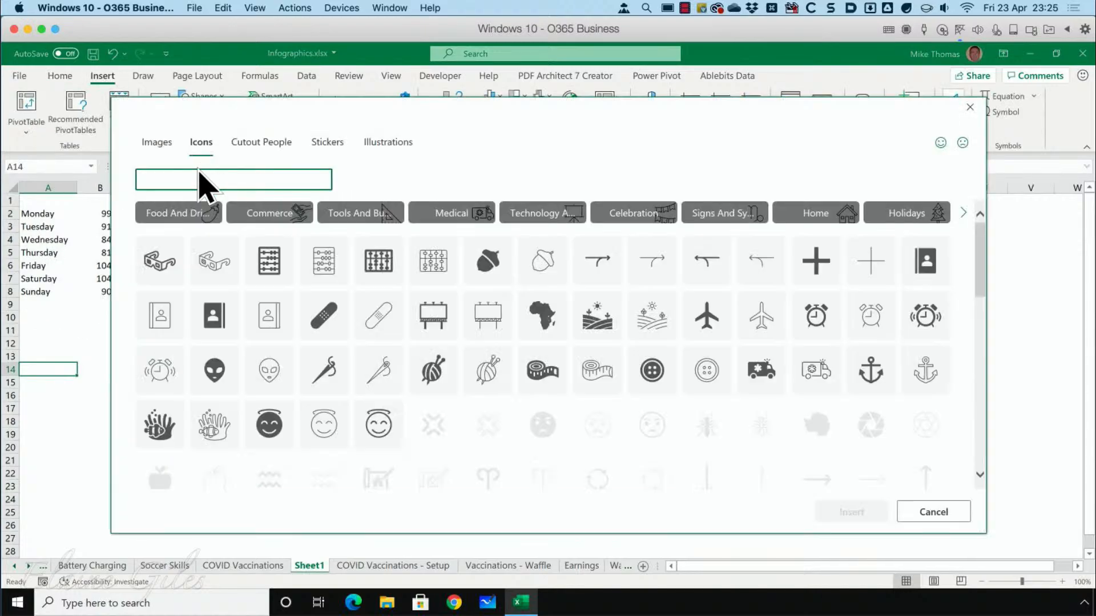
{"action": "type", "text": "unicorn"}
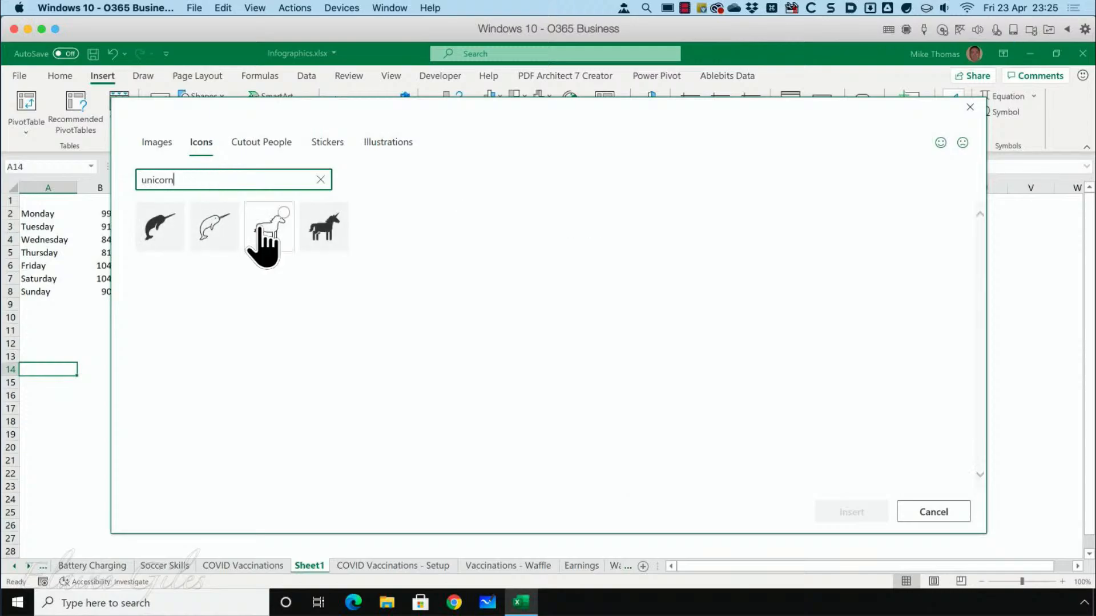
{"action": "left_click", "coordinate": [327, 228]}
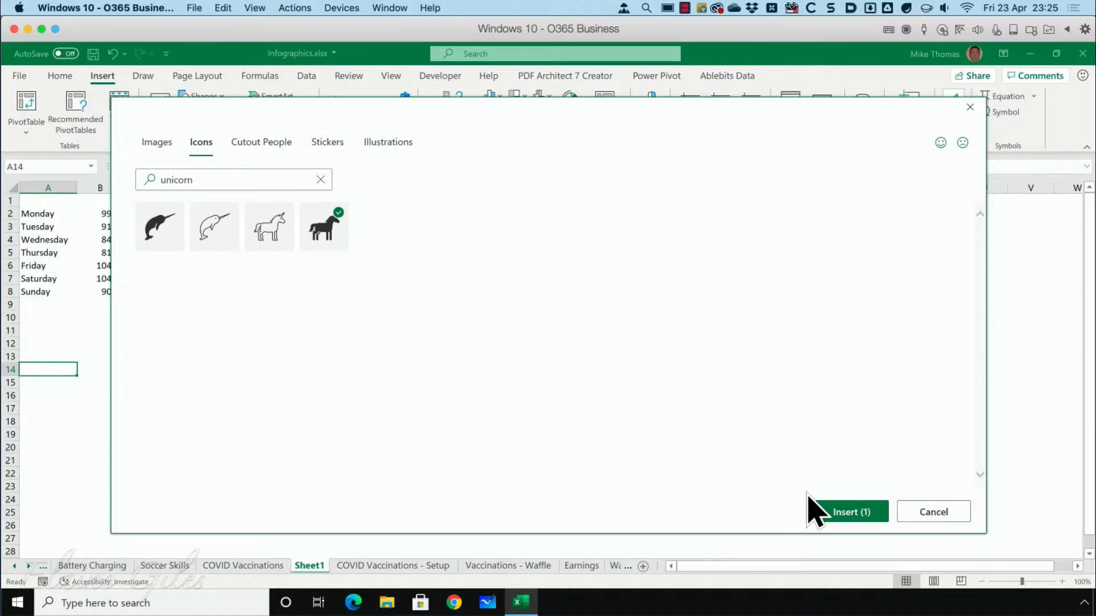
{"action": "left_click", "coordinate": [851, 512]}
{"action": "left_click_drag", "start_coordinate": [69, 393], "coordinate": [87, 364]}
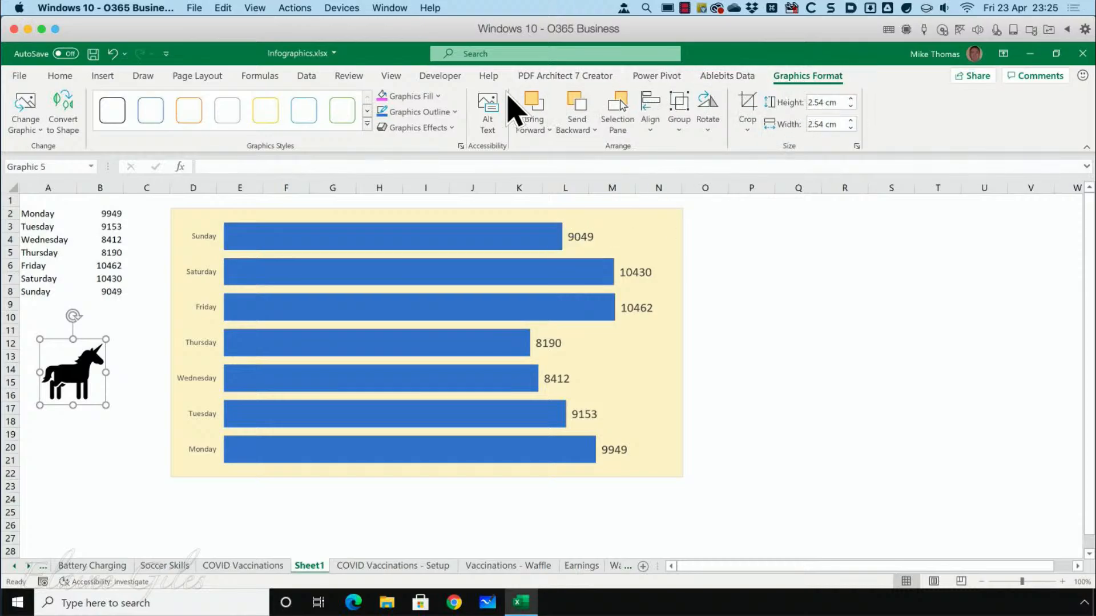
Recolour the unicorn icon with a light pink fill from the standard colours.
{"action": "left_click", "coordinate": [426, 97]}
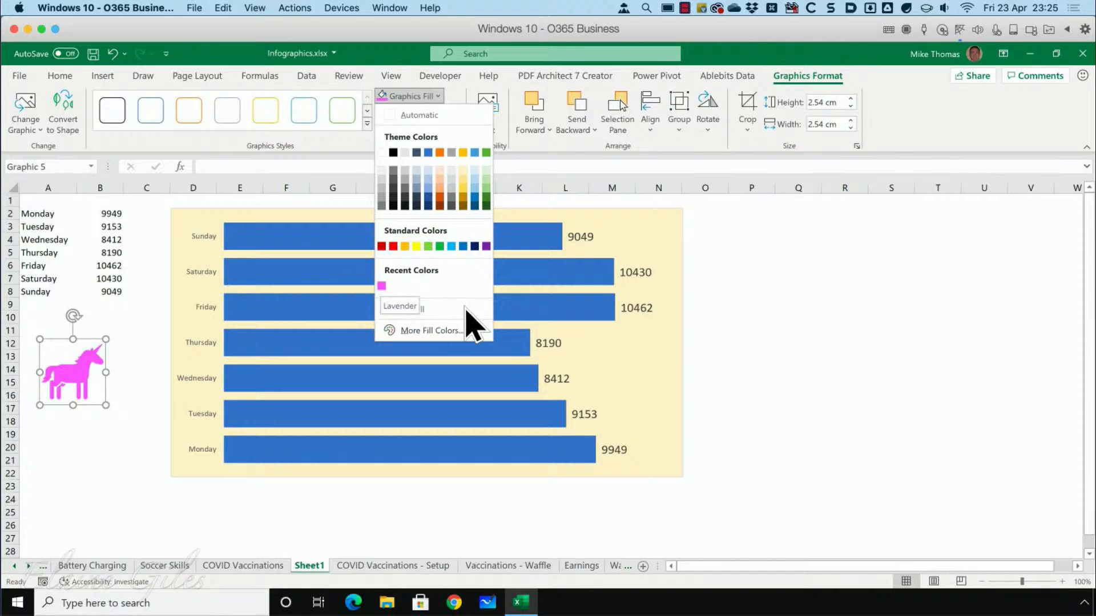
{"action": "left_click", "coordinate": [447, 331]}
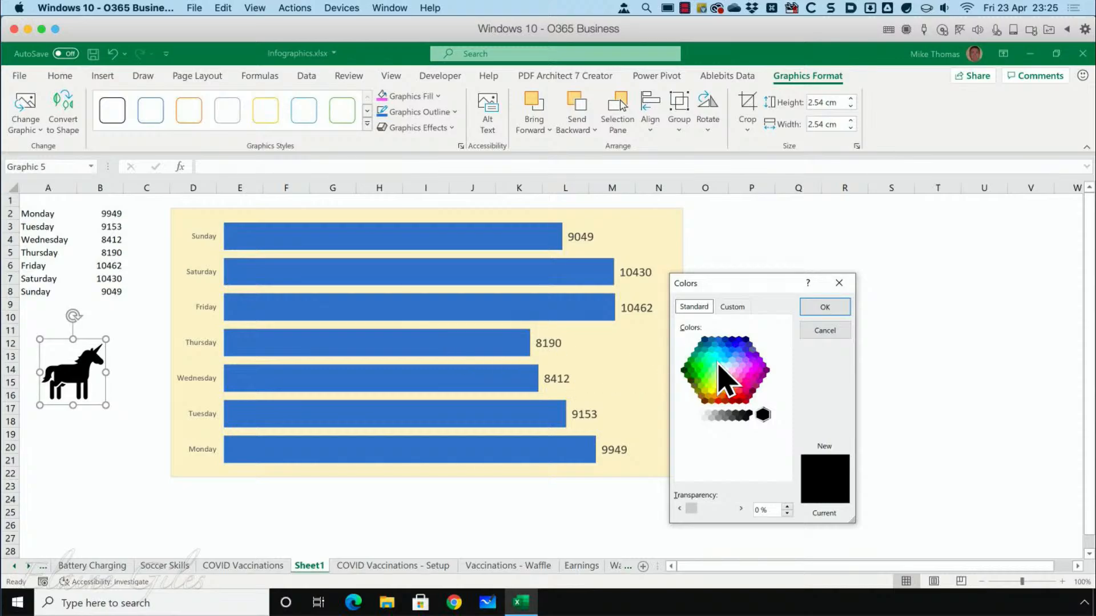
{"action": "left_click", "coordinate": [745, 371]}
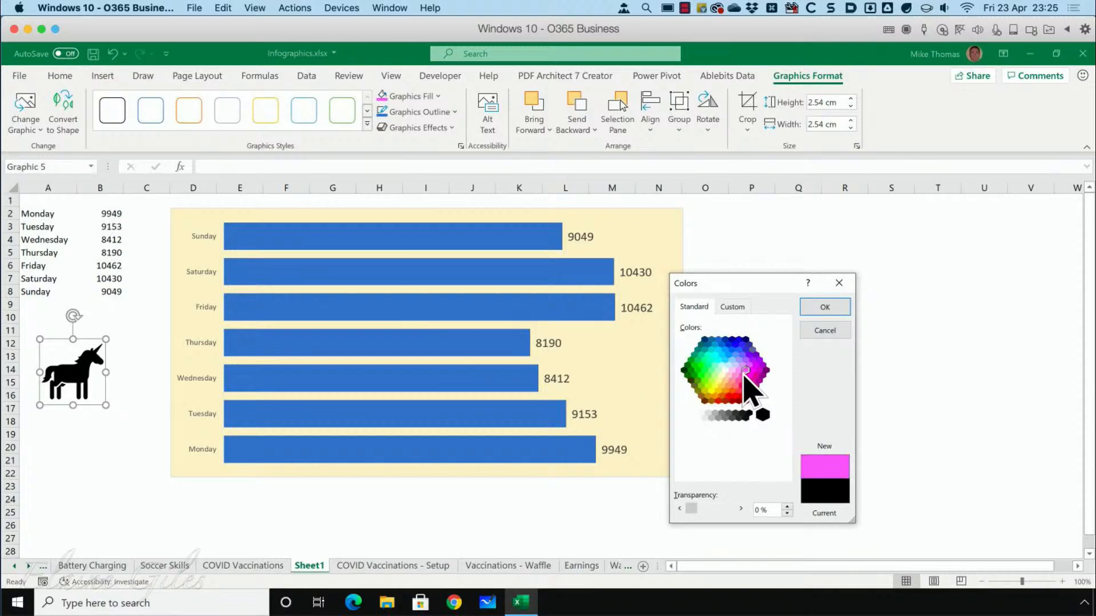
{"action": "left_click", "coordinate": [735, 375]}
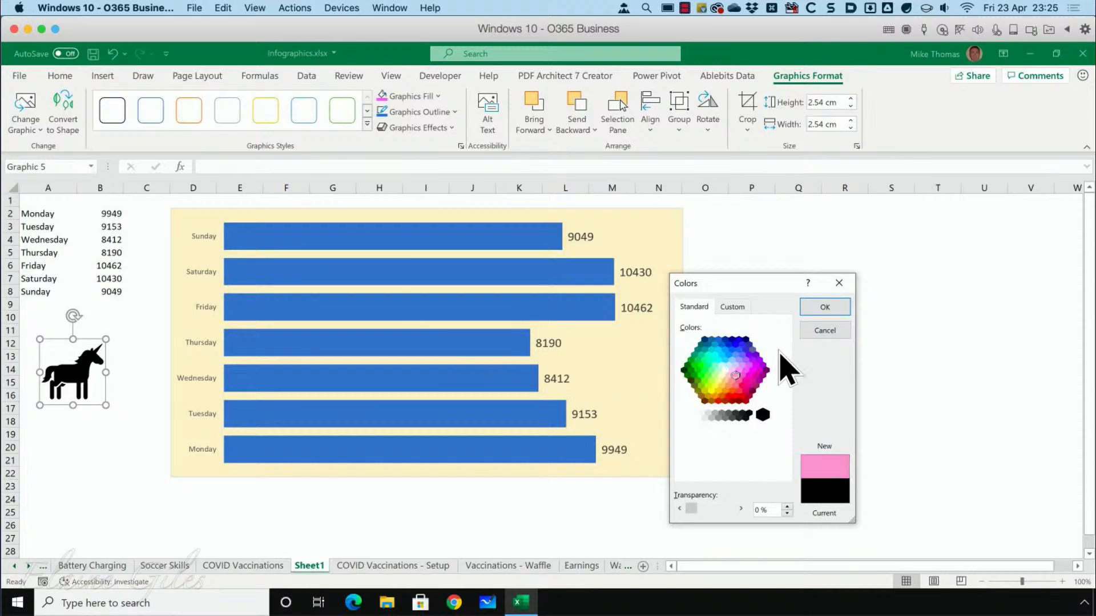
{"action": "left_click", "coordinate": [826, 308]}
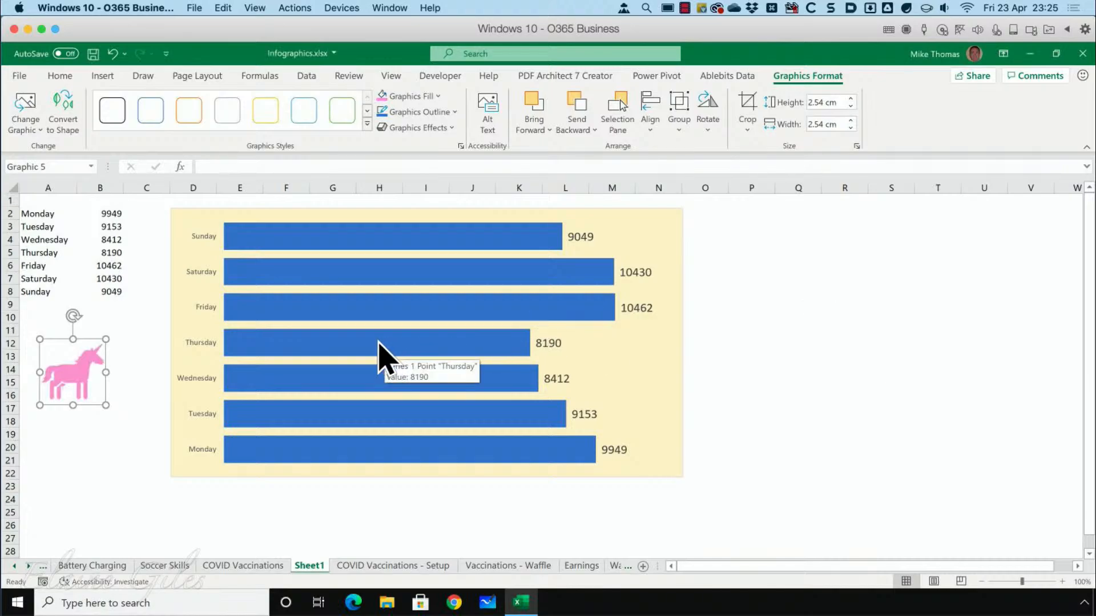
Paste the copied pink unicorn into the chart's bars and set the series' picture fill to Stack.
{"action": "left_click", "coordinate": [326, 299]}
{"action": "key", "text": "ctrl+v"}
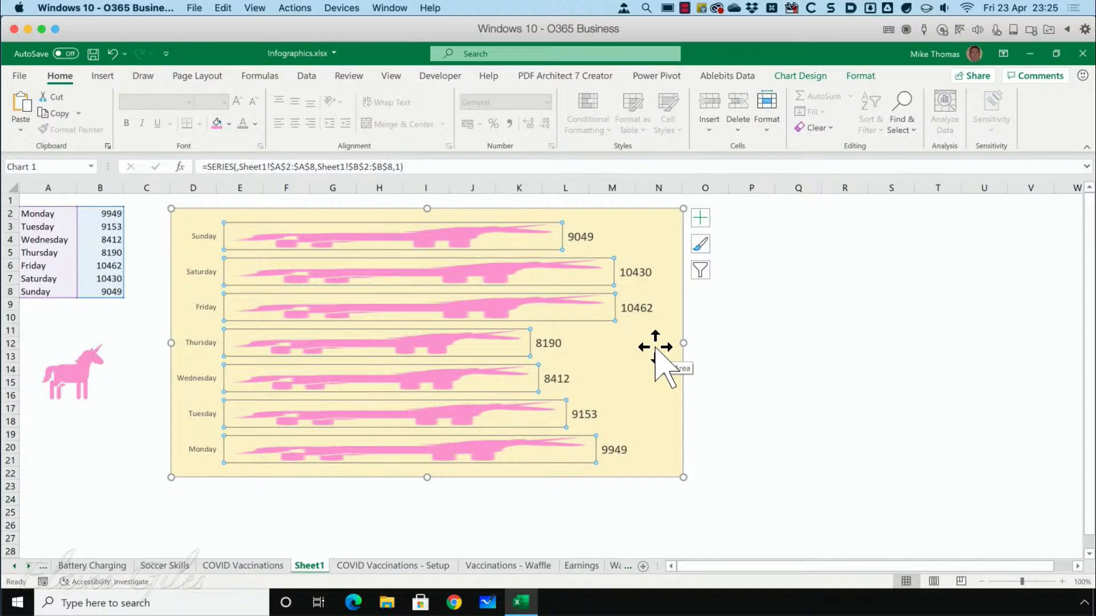
{"action": "right_click", "coordinate": [413, 282]}
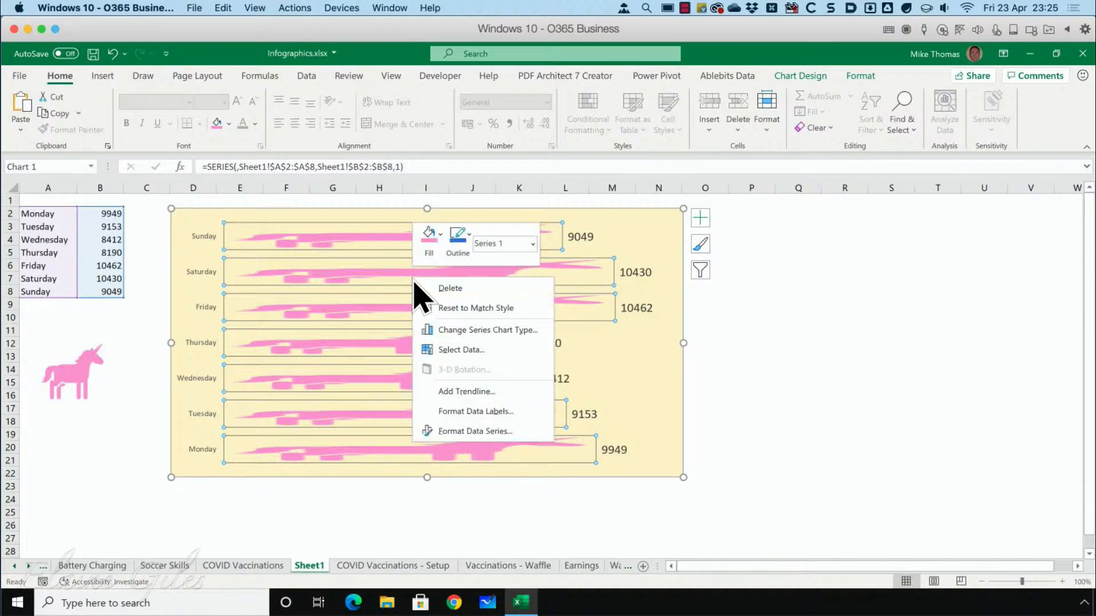
{"action": "left_click", "coordinate": [460, 432]}
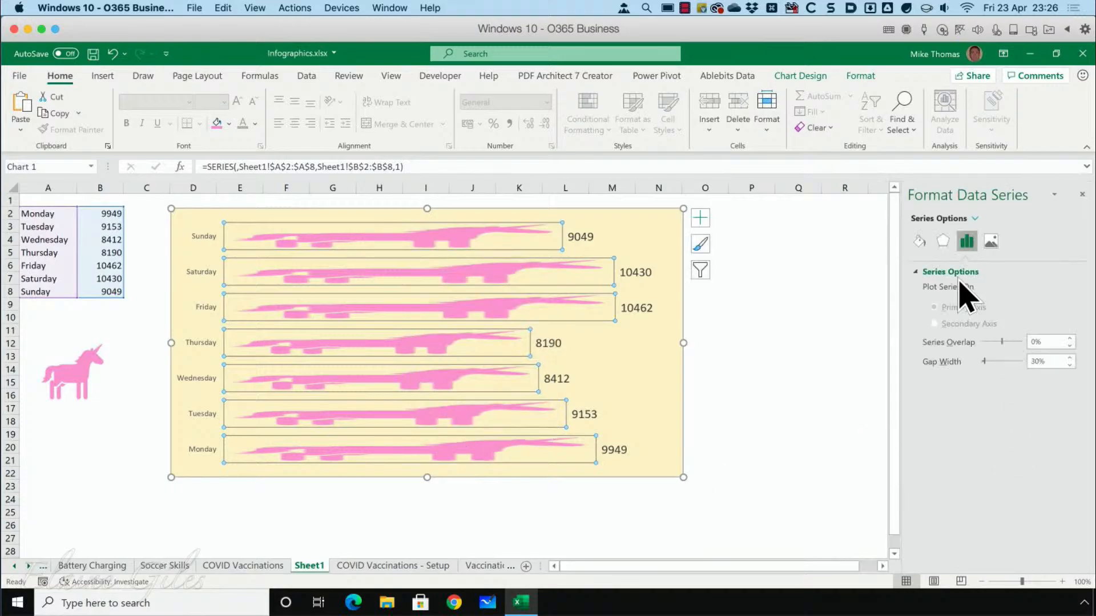
{"action": "left_click", "coordinate": [920, 243]}
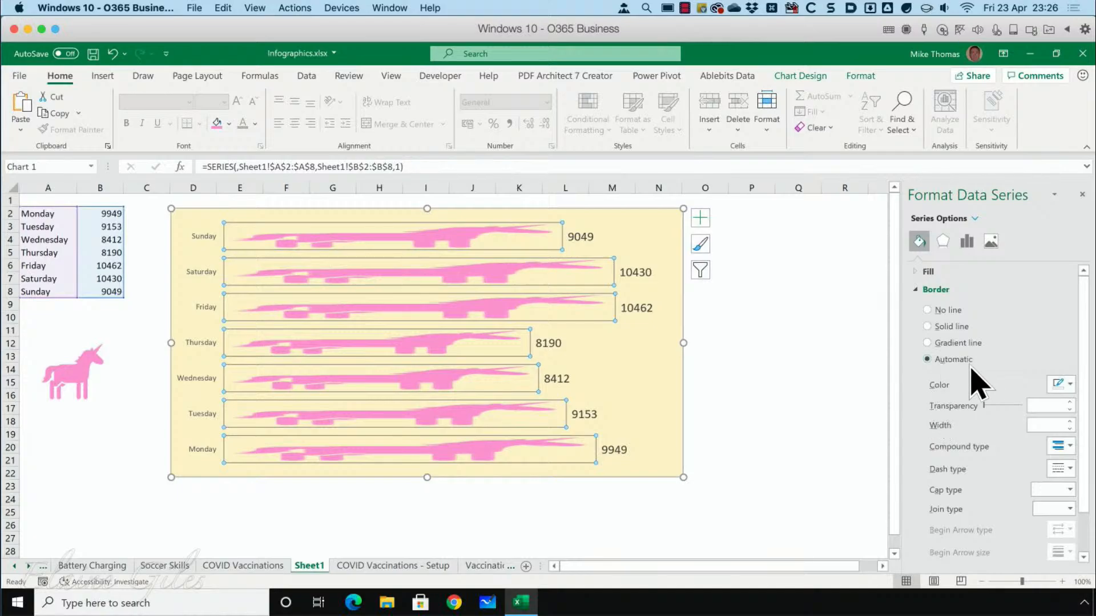
{"action": "scroll", "coordinate": [975, 382], "scroll_direction": "down", "scroll_amount": 1}
{"action": "scroll", "coordinate": [970, 360], "scroll_direction": "up", "scroll_amount": 1}
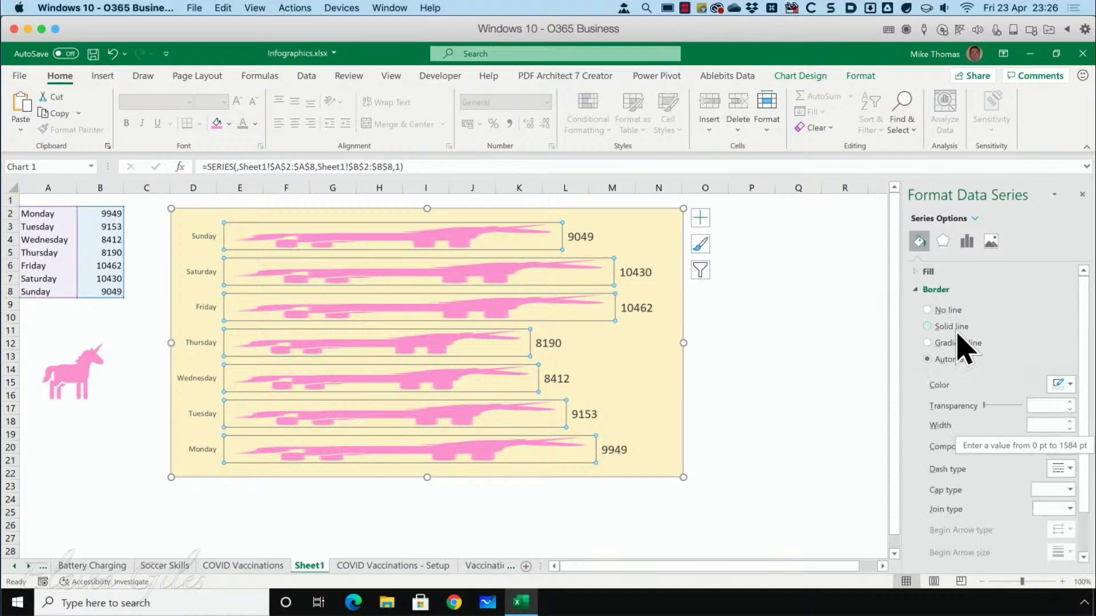
{"action": "left_click", "coordinate": [923, 289]}
{"action": "left_click", "coordinate": [915, 271]}
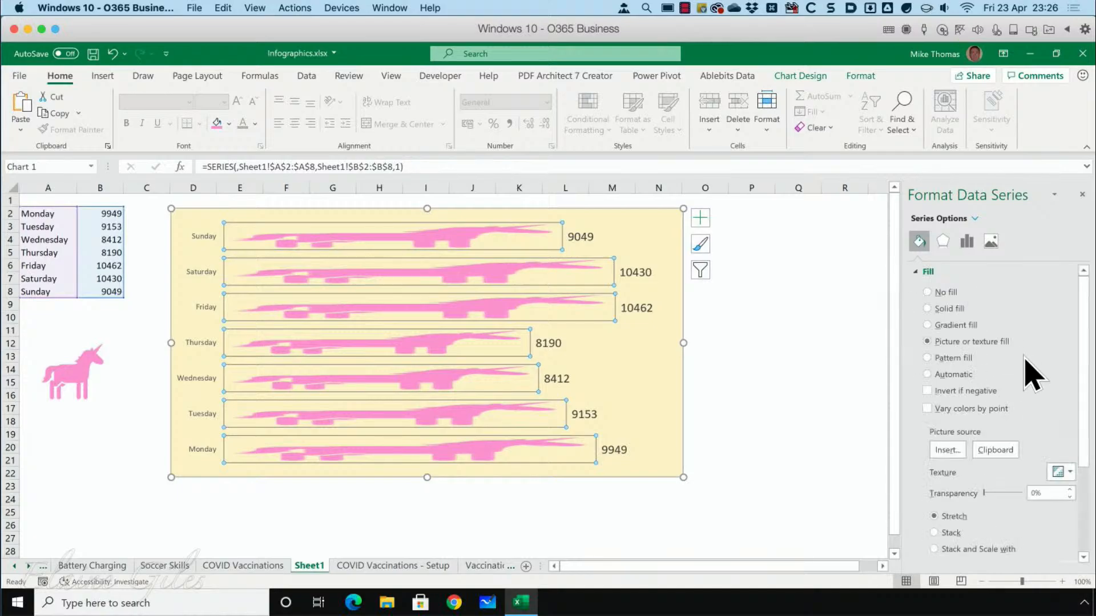
{"action": "left_click", "coordinate": [936, 532]}
{"action": "left_click", "coordinate": [795, 494]}
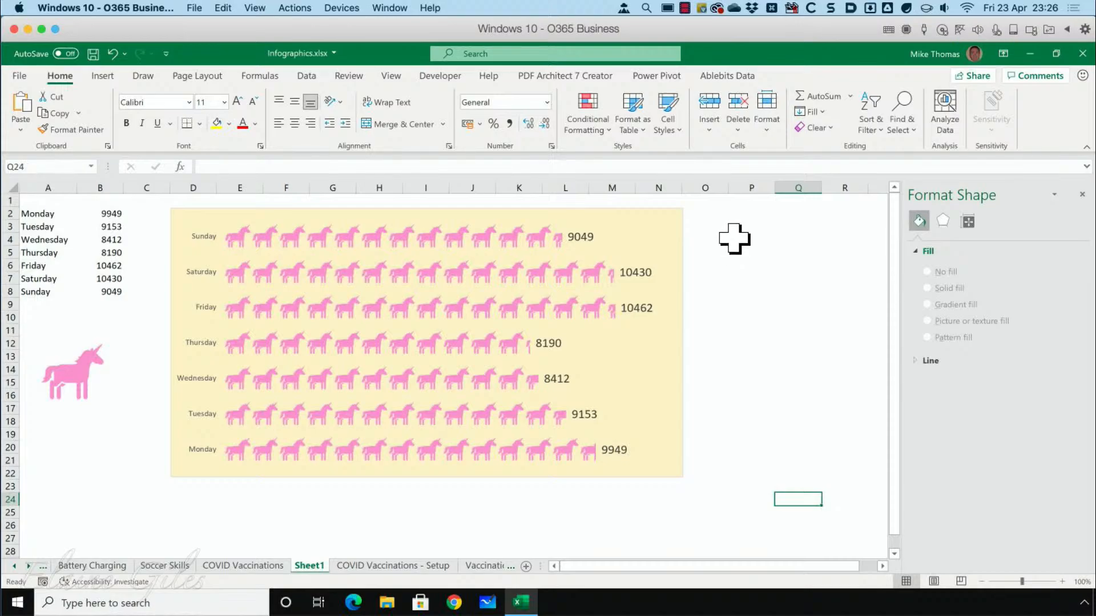
{"action": "left_click", "coordinate": [730, 250]}
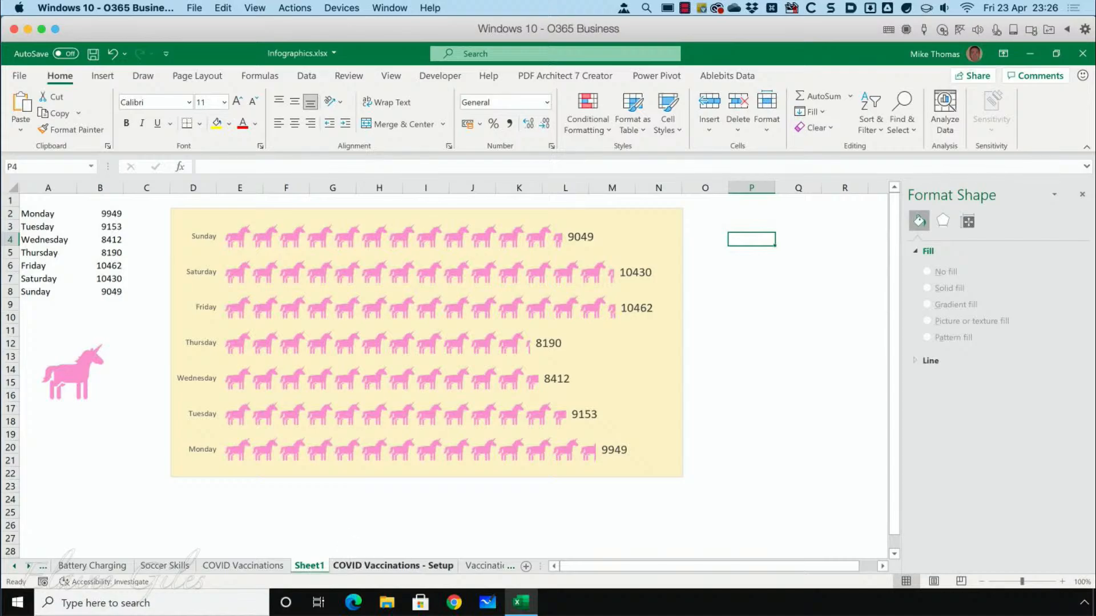
Review the COVID Vaccinations - Setup, Vaccinations - Waffle and COVID Vaccinations sheets, closing the Format Shape pane on the last one.
{"action": "left_click", "coordinate": [393, 565]}
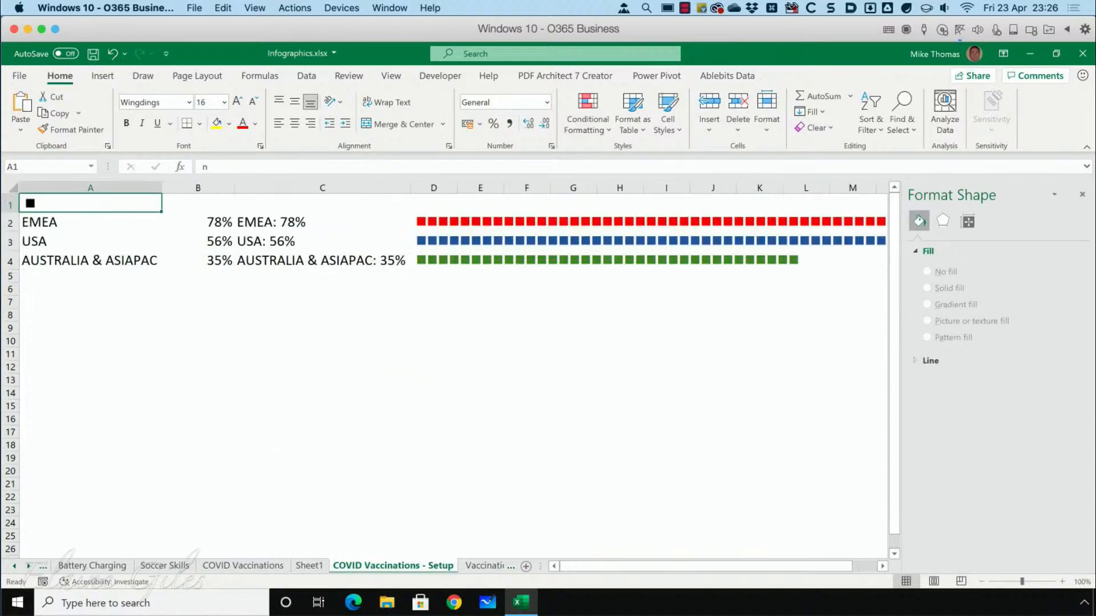
{"action": "left_click", "coordinate": [485, 565]}
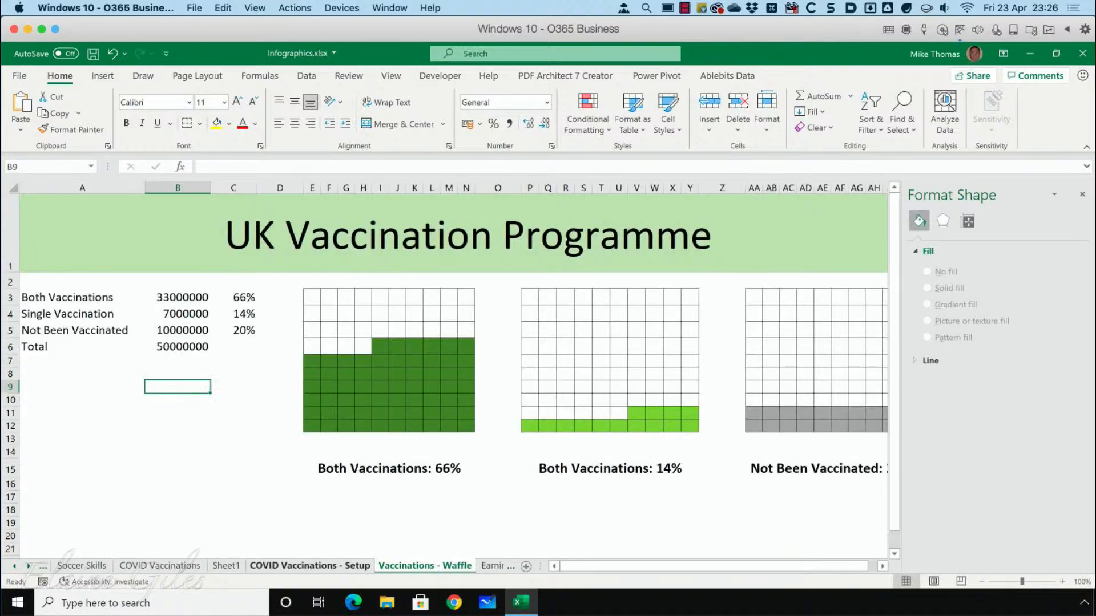
{"action": "left_click", "coordinate": [160, 566]}
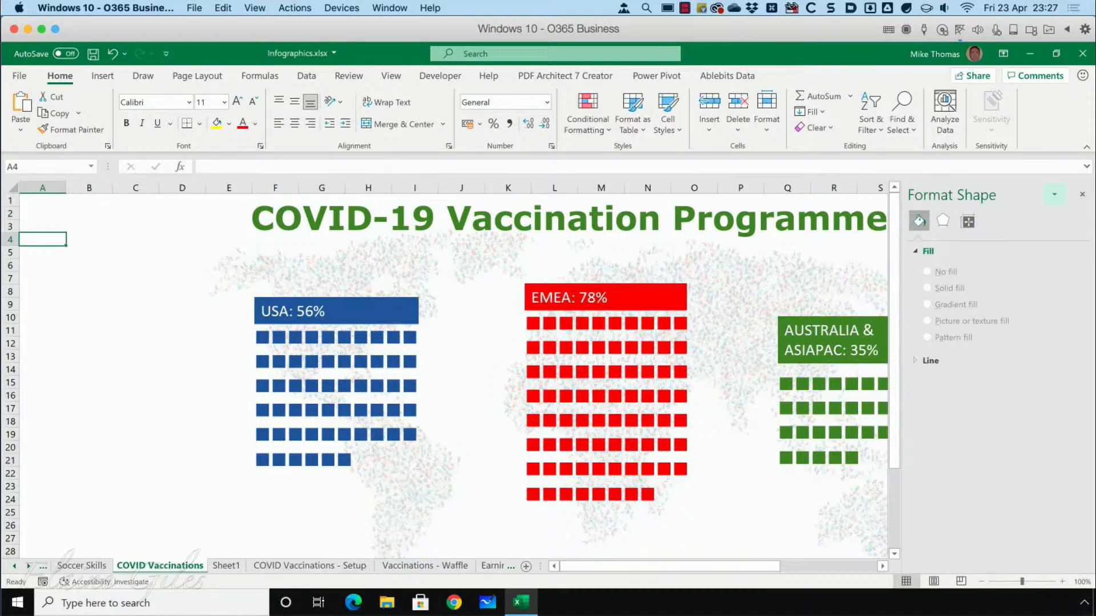
{"action": "left_click", "coordinate": [1081, 195]}
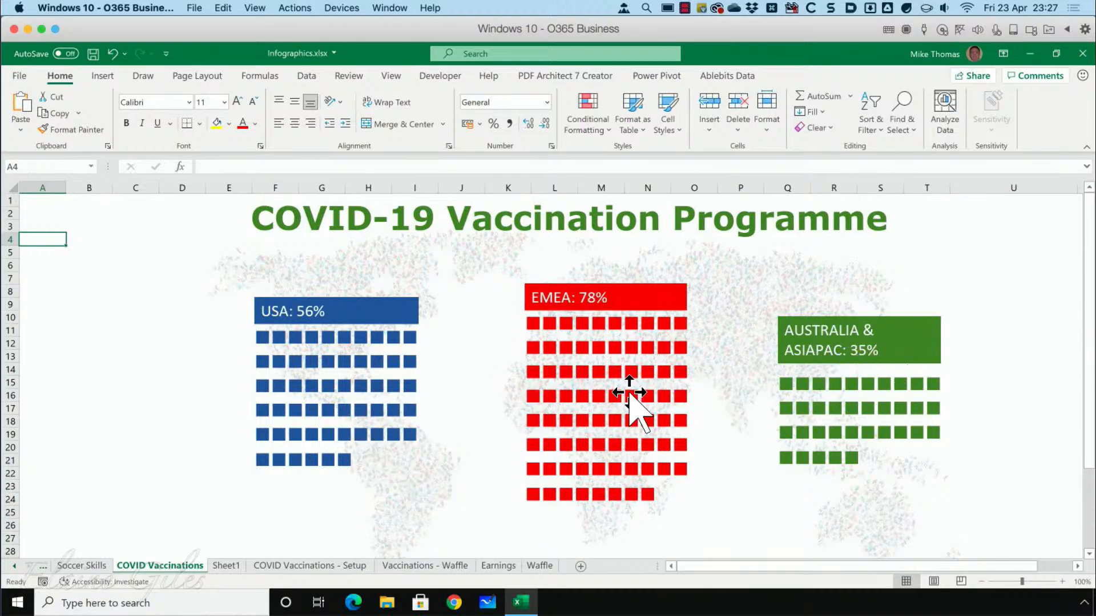
Delete the USA, EMEA and Australia & Asiapac blocks of squares and the world map picture from the COVID Vaccinations sheet.
{"action": "left_click", "coordinate": [356, 368]}
{"action": "key", "text": "Delete"}
{"action": "left_click", "coordinate": [586, 367]}
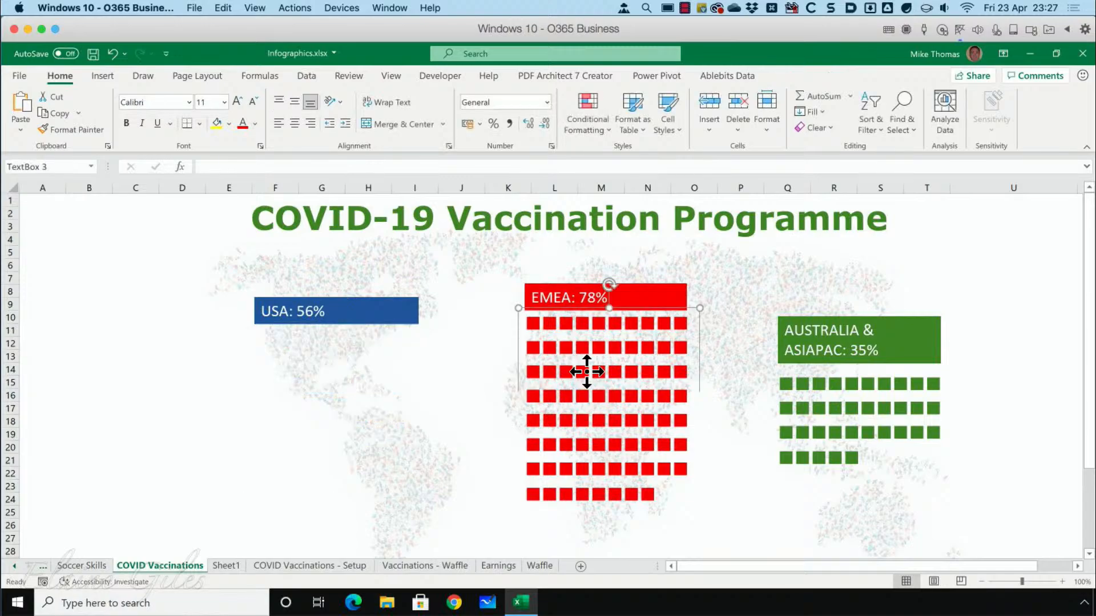
{"action": "key", "text": "Delete"}
{"action": "left_click", "coordinate": [836, 392]}
{"action": "key", "text": "Delete"}
{"action": "left_click", "coordinate": [519, 391]}
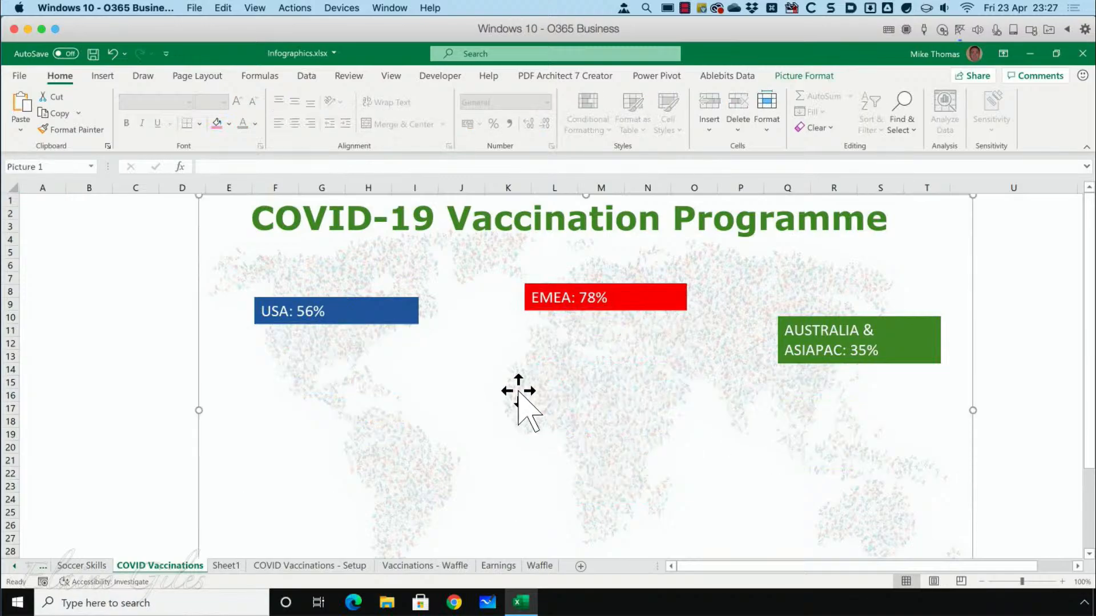
{"action": "key", "text": "Delete"}
Delete the USA, EMEA and Australia & Asiapac percentage labels, leaving only the sheet's title.
{"action": "left_click", "coordinate": [347, 327]}
{"action": "key", "text": "Delete"}
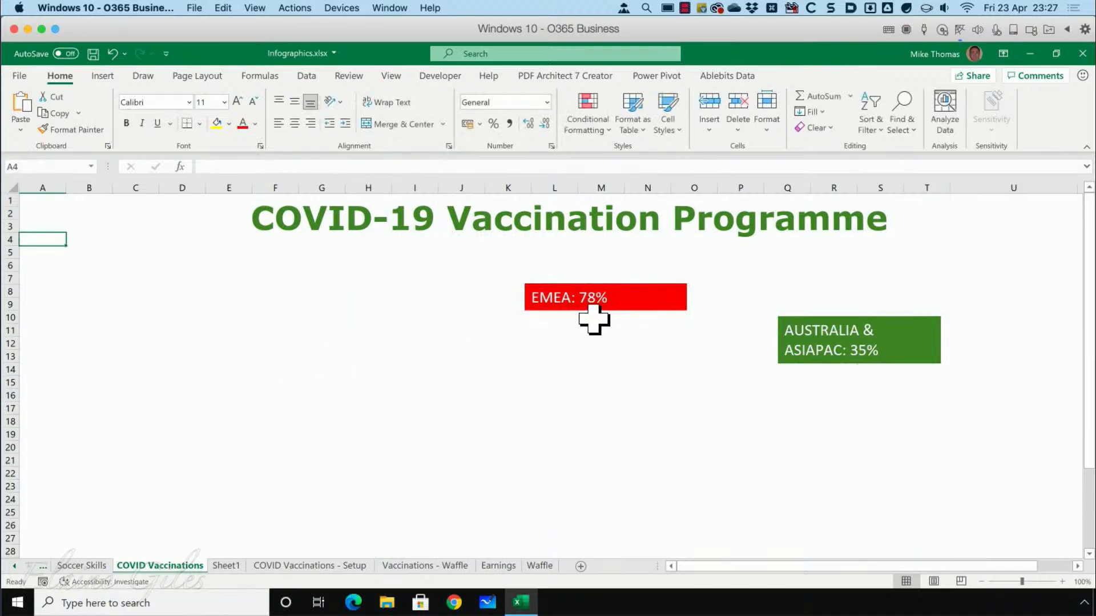
{"action": "left_click", "coordinate": [615, 310]}
{"action": "key", "text": "Delete"}
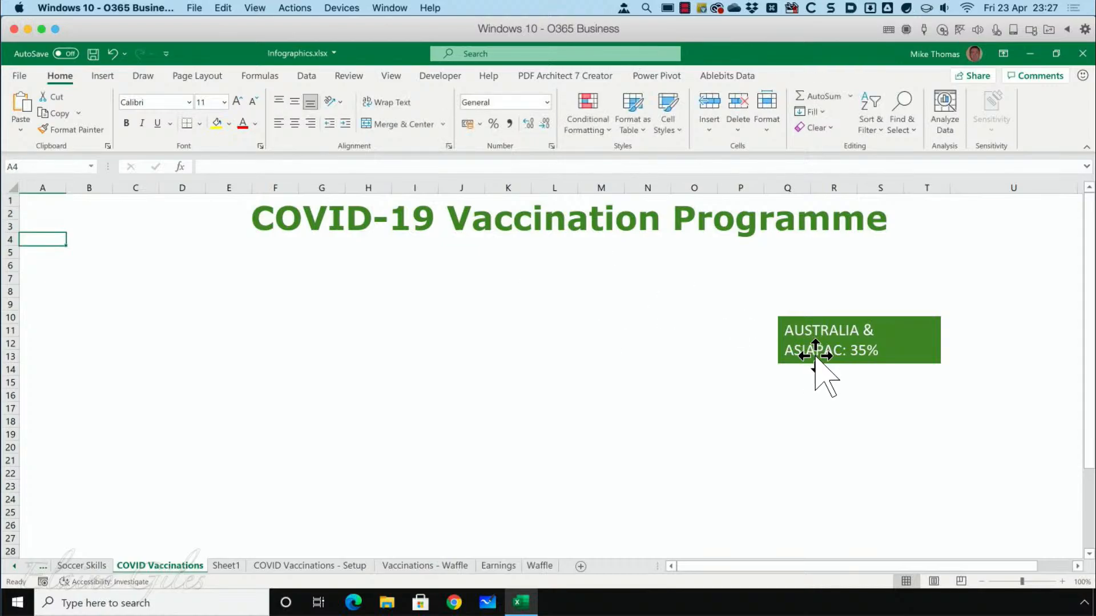
{"action": "left_click", "coordinate": [813, 349]}
{"action": "key", "text": "Delete"}
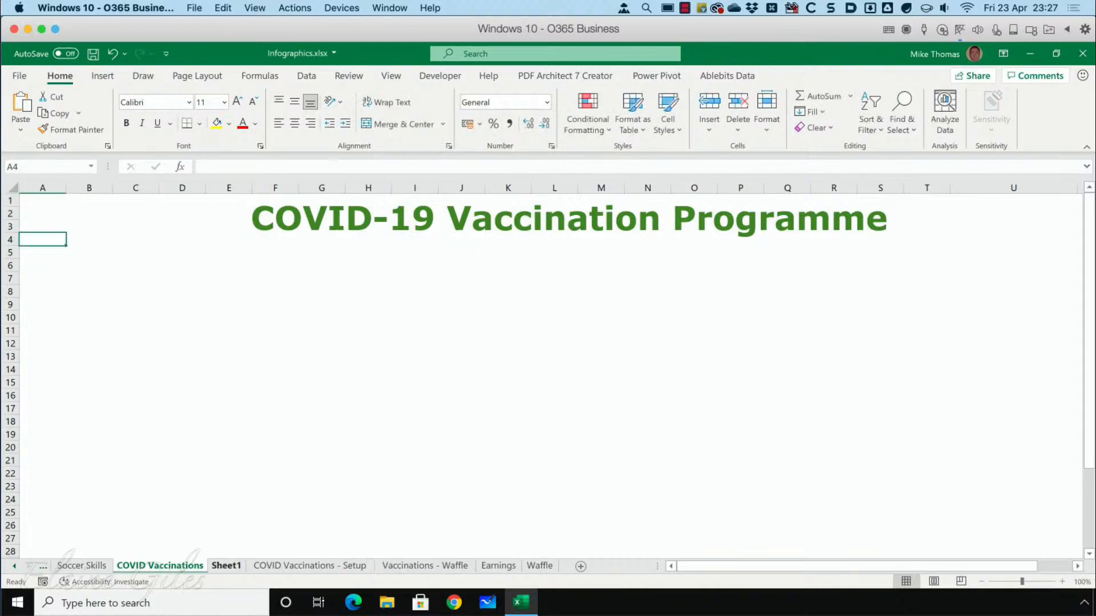
Delete Sheet1, the worksheet holding the unicorn chart, from the workbook.
{"action": "left_click", "coordinate": [226, 565]}
{"action": "right_click", "coordinate": [234, 565]}
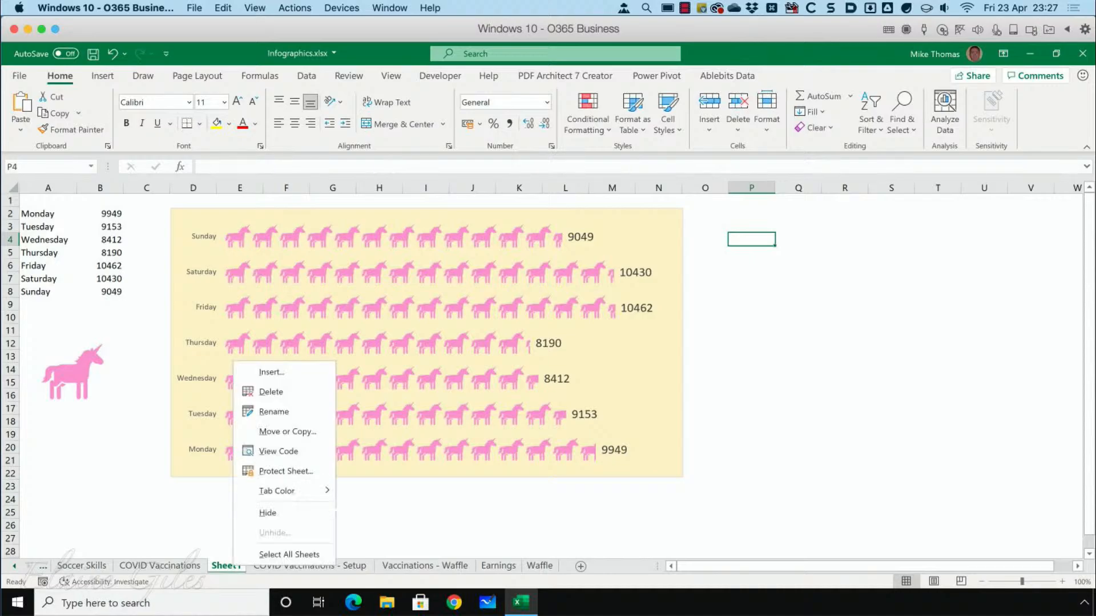
{"action": "left_click", "coordinate": [281, 399]}
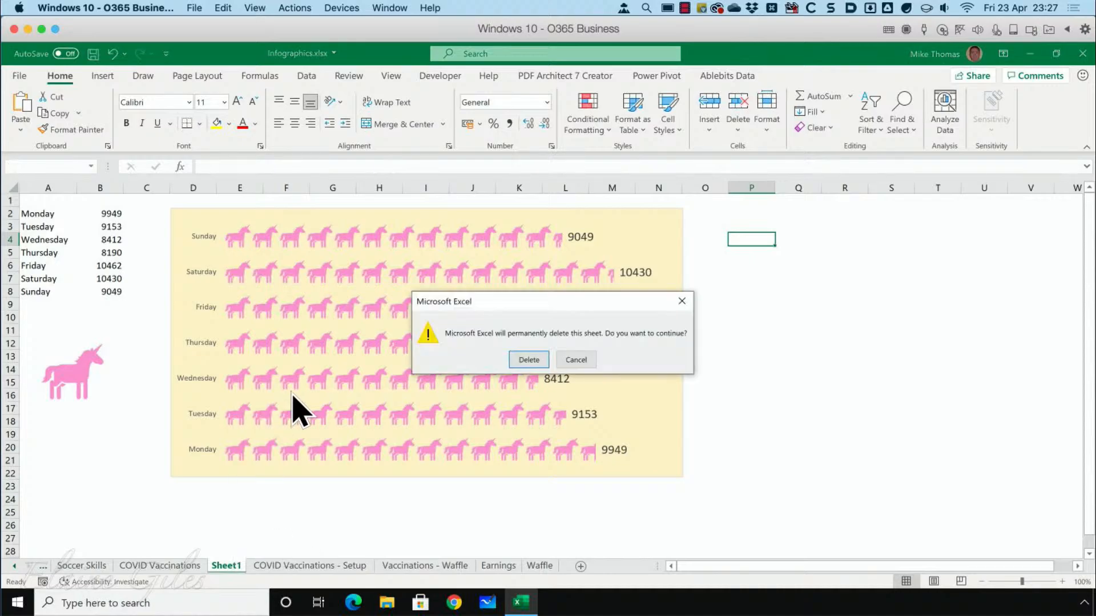
{"action": "left_click", "coordinate": [528, 366]}
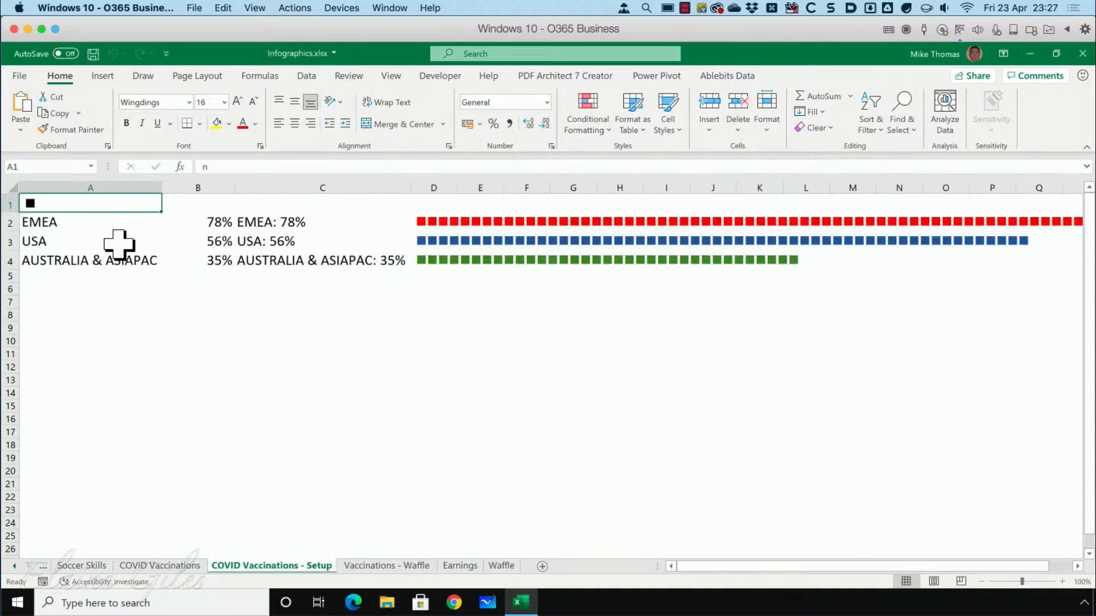
Remove the square symbol from A1 on the COVID Vaccinations - Setup sheet and clear all of the cell's formatting.
{"action": "key", "text": "Delete"}
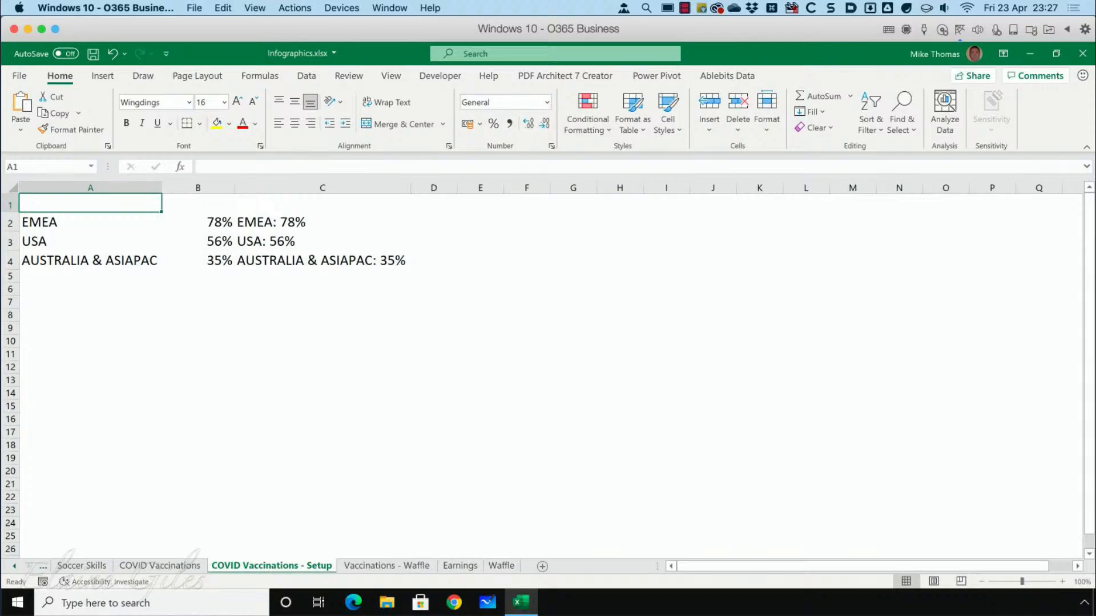
{"action": "left_click", "coordinate": [149, 566]}
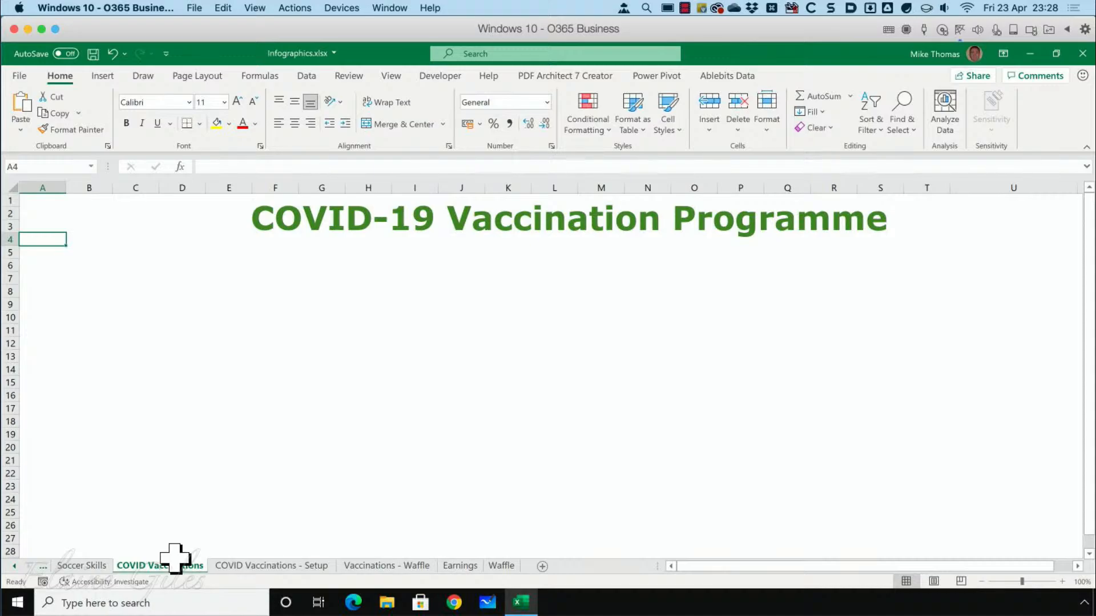
{"action": "left_click", "coordinate": [271, 566]}
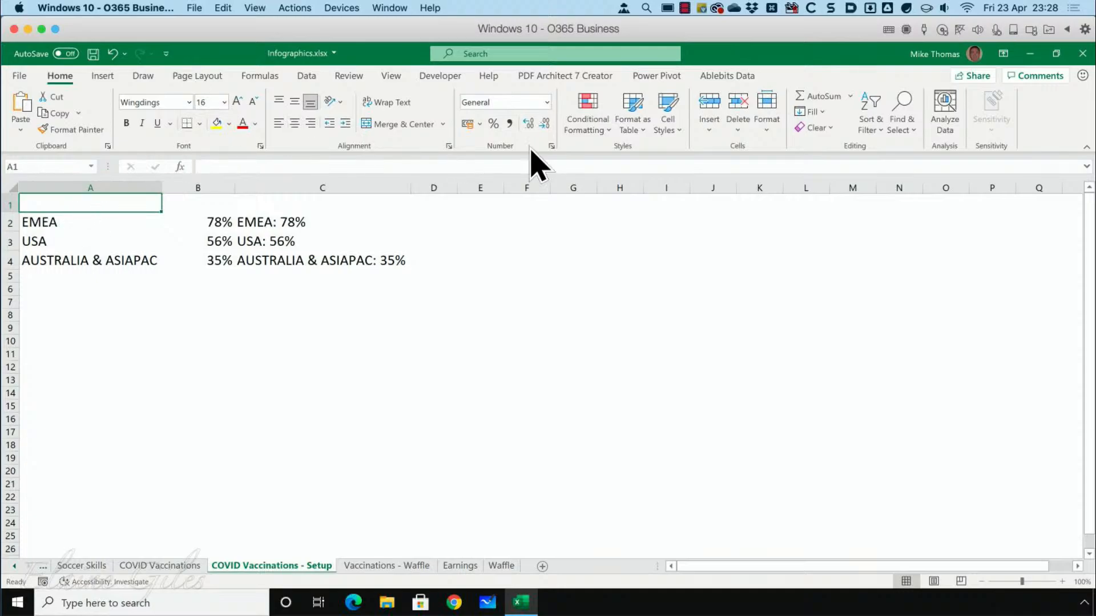
{"action": "left_click", "coordinate": [813, 127]}
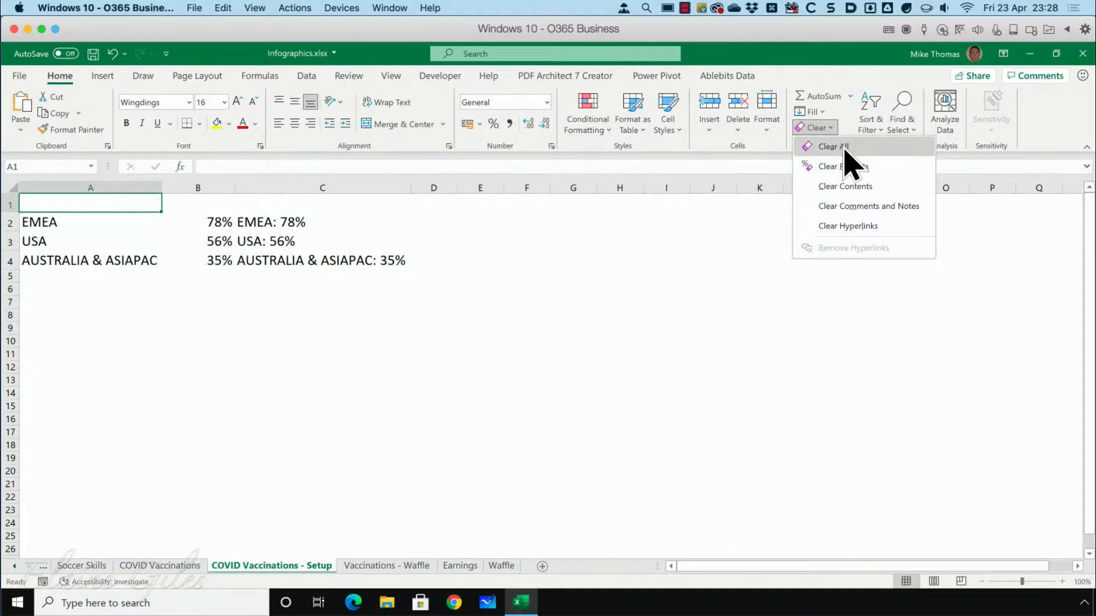
{"action": "left_click", "coordinate": [843, 150]}
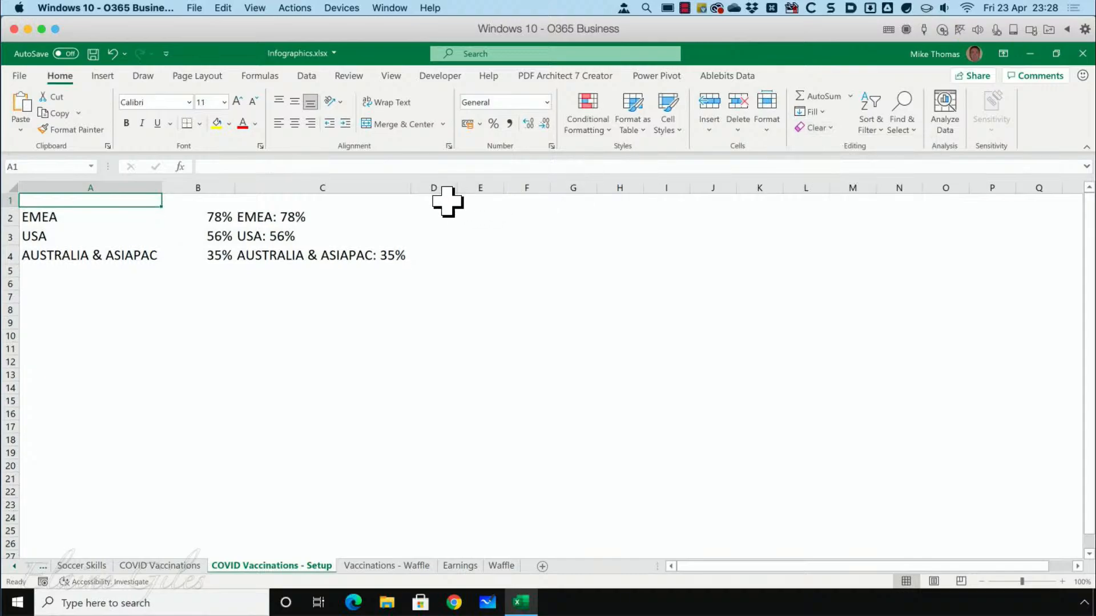
Clear all contents and formatting from the range D1:O26 on the Setup sheet.
{"action": "left_click_drag", "start_coordinate": [447, 201], "coordinate": [966, 545]}
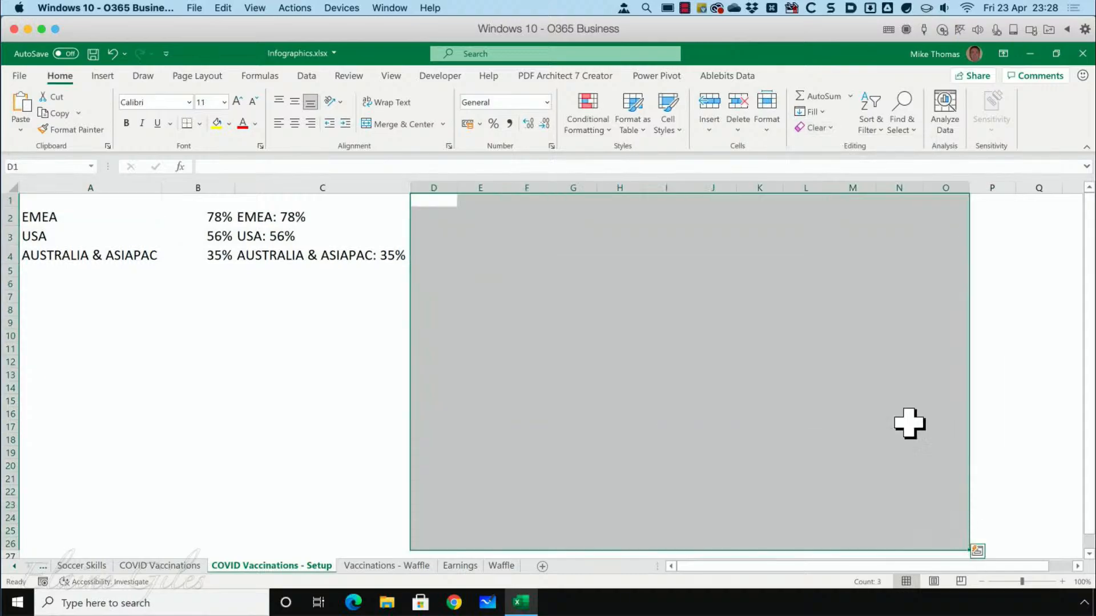
{"action": "left_click", "coordinate": [831, 129]}
{"action": "left_click", "coordinate": [854, 164]}
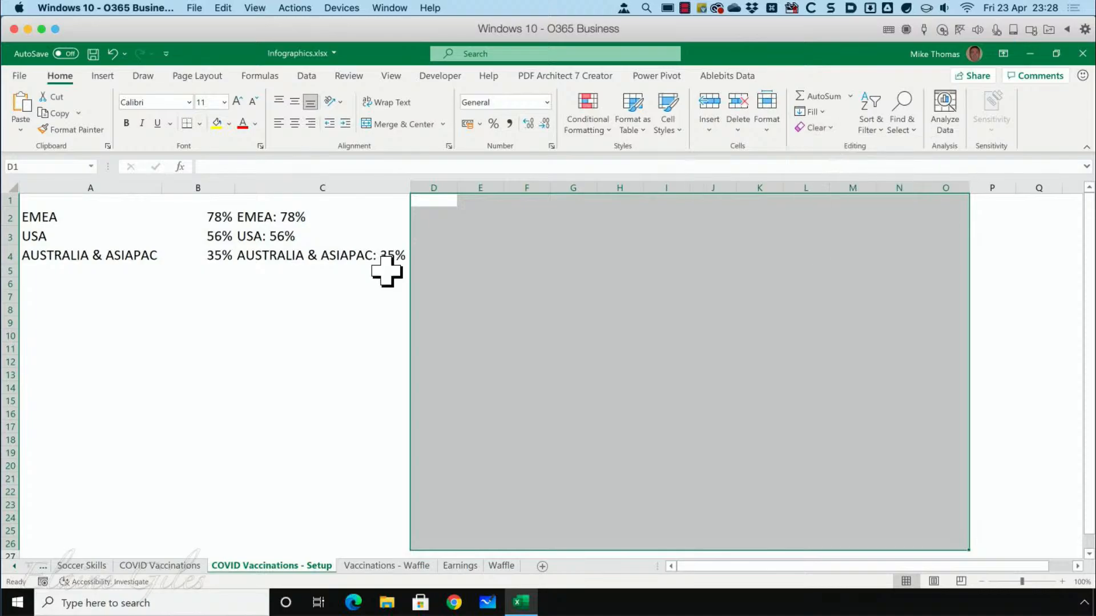
{"action": "left_click", "coordinate": [274, 311]}
Open the Symbol dialog for cell A1, enlarge it and keep Wingdings as the font.
{"action": "left_click", "coordinate": [92, 201]}
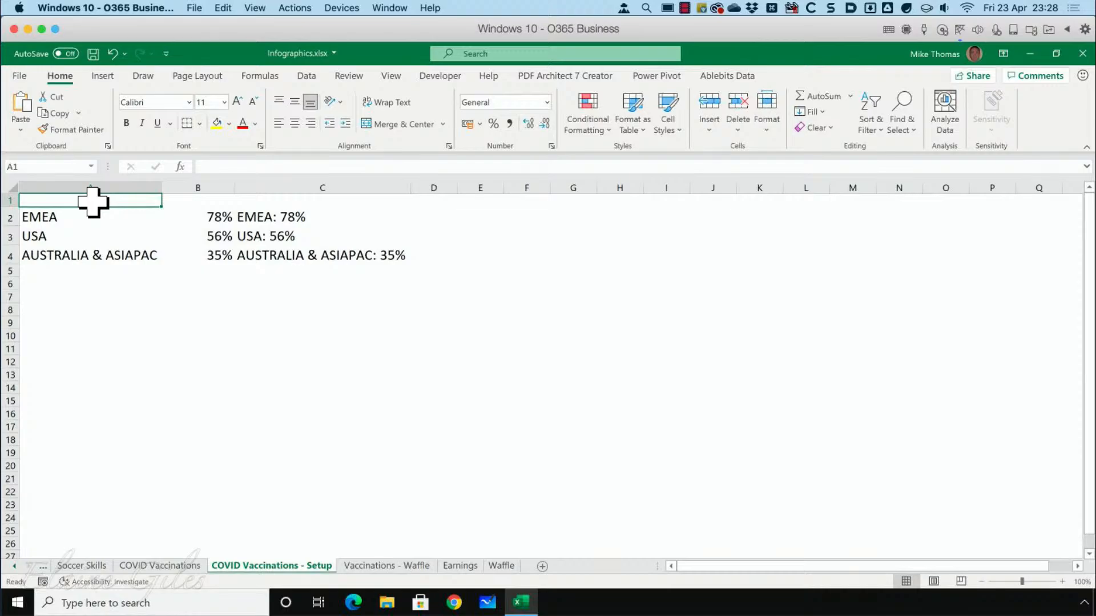
{"action": "left_click", "coordinate": [102, 75]}
{"action": "left_click", "coordinate": [1013, 114]}
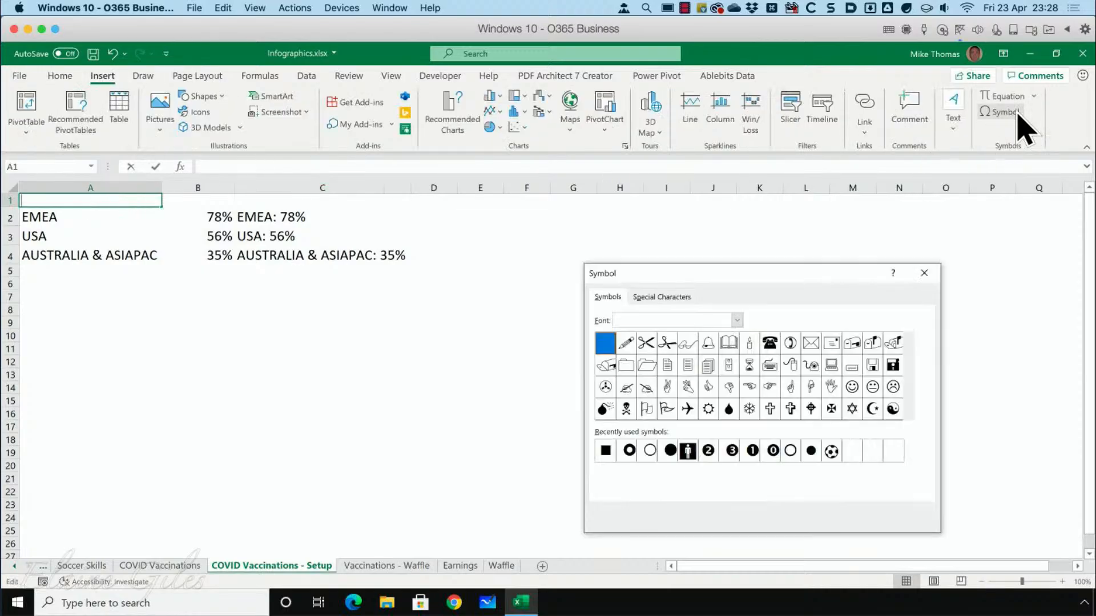
{"action": "left_click_drag", "start_coordinate": [728, 264], "coordinate": [637, 215]}
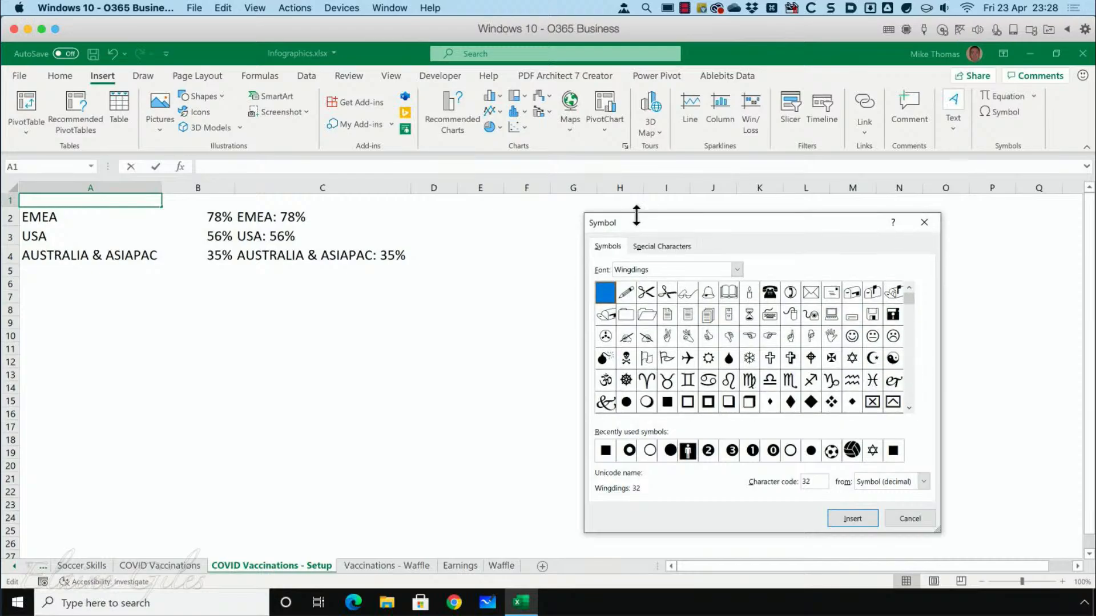
{"action": "left_click", "coordinate": [737, 271]}
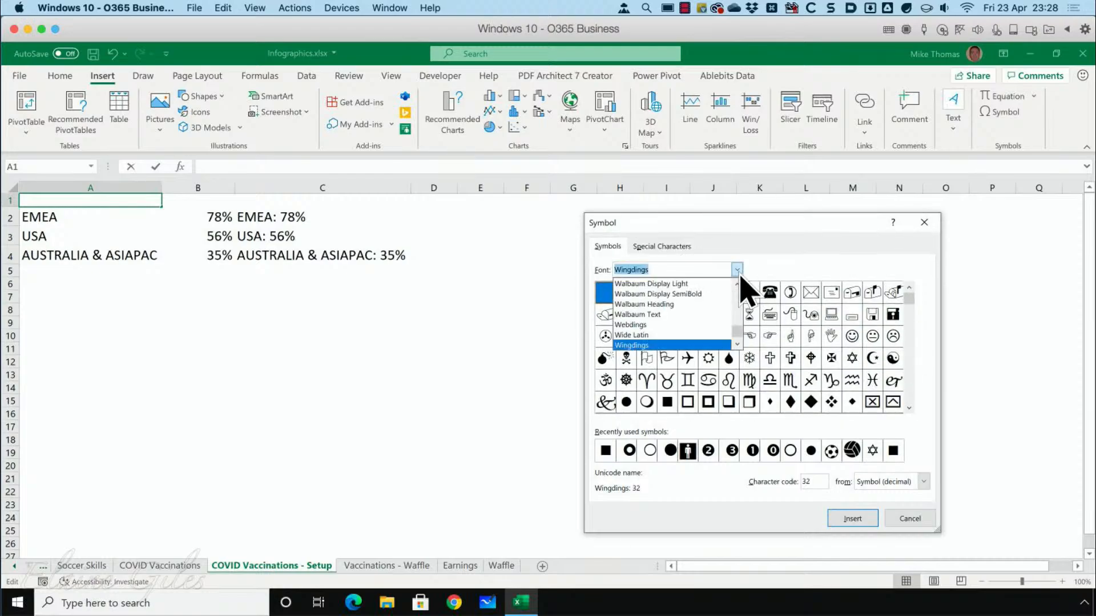
{"action": "left_click", "coordinate": [739, 273]}
{"action": "left_click", "coordinate": [739, 271]}
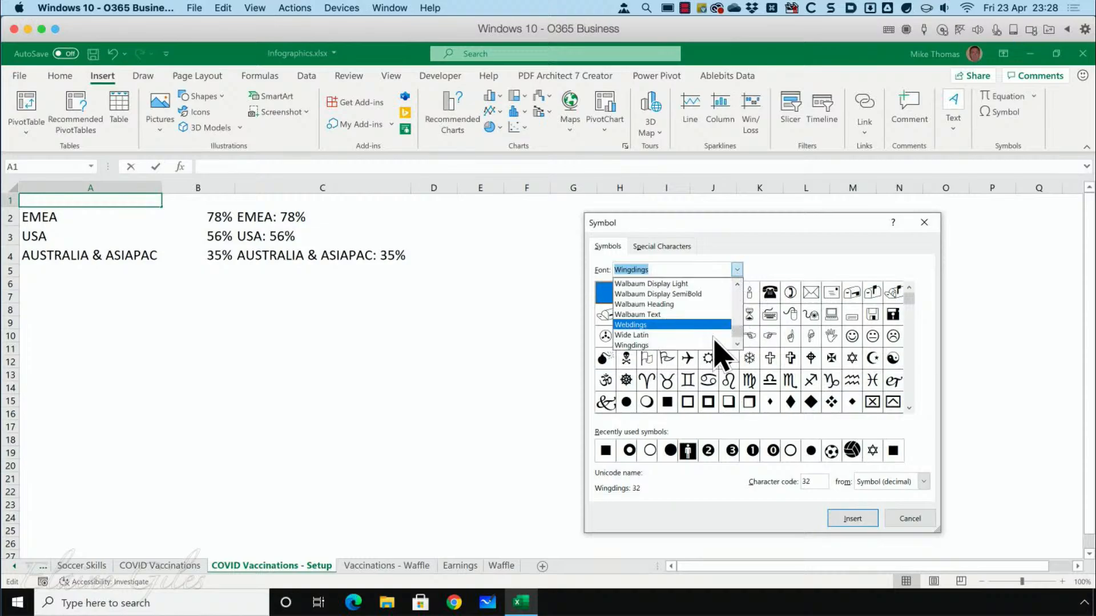
{"action": "left_click", "coordinate": [740, 271]}
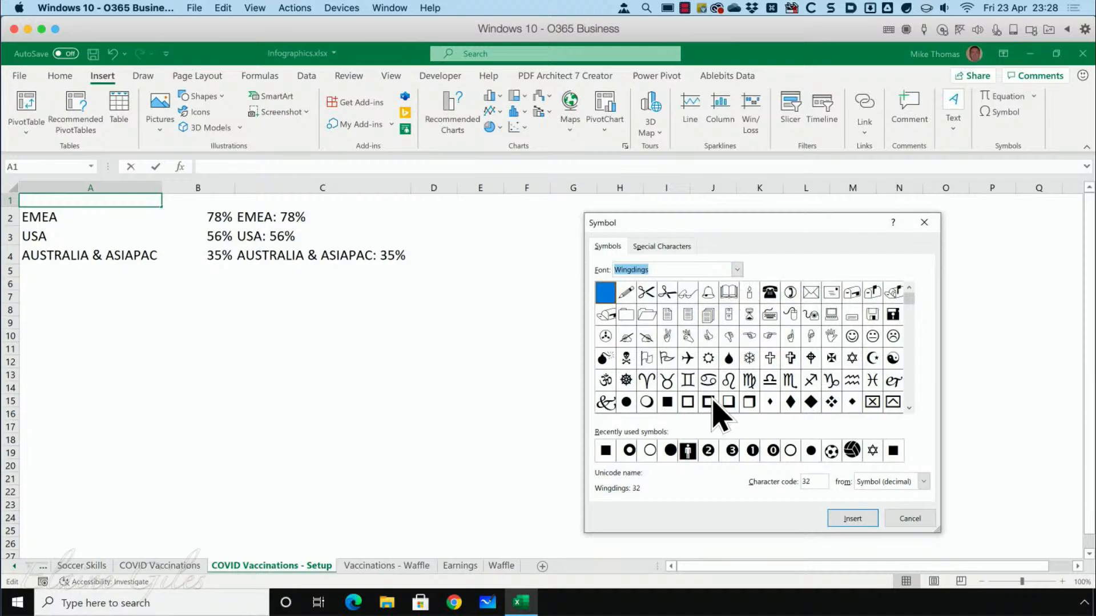
Insert the solid square symbol, Wingdings character code 110, into cell A1.
{"action": "left_click", "coordinate": [668, 404]}
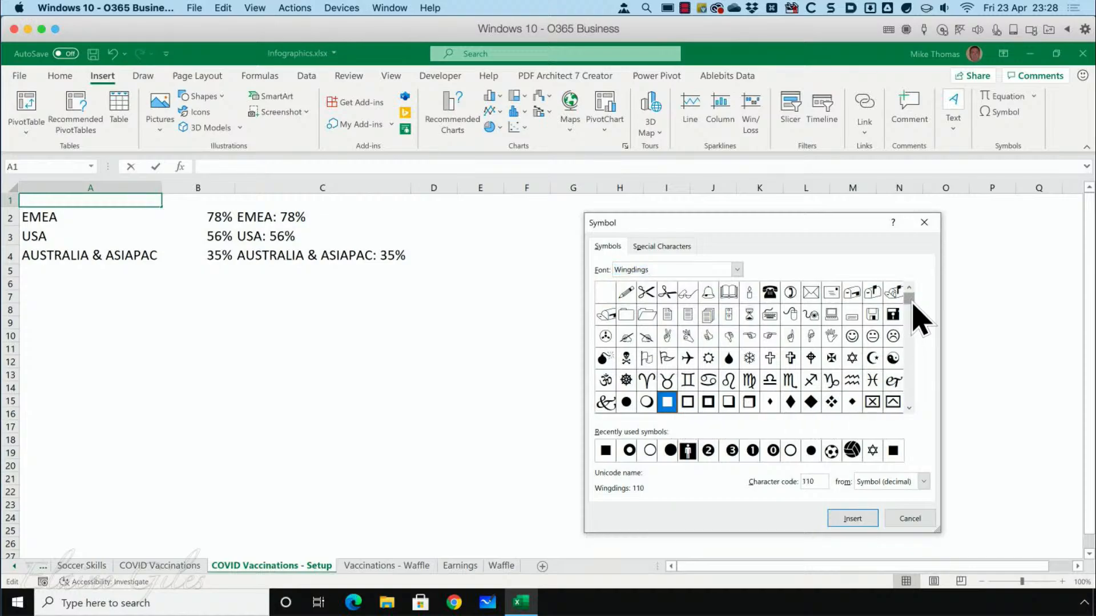
{"action": "left_click_drag", "start_coordinate": [911, 302], "coordinate": [919, 350]}
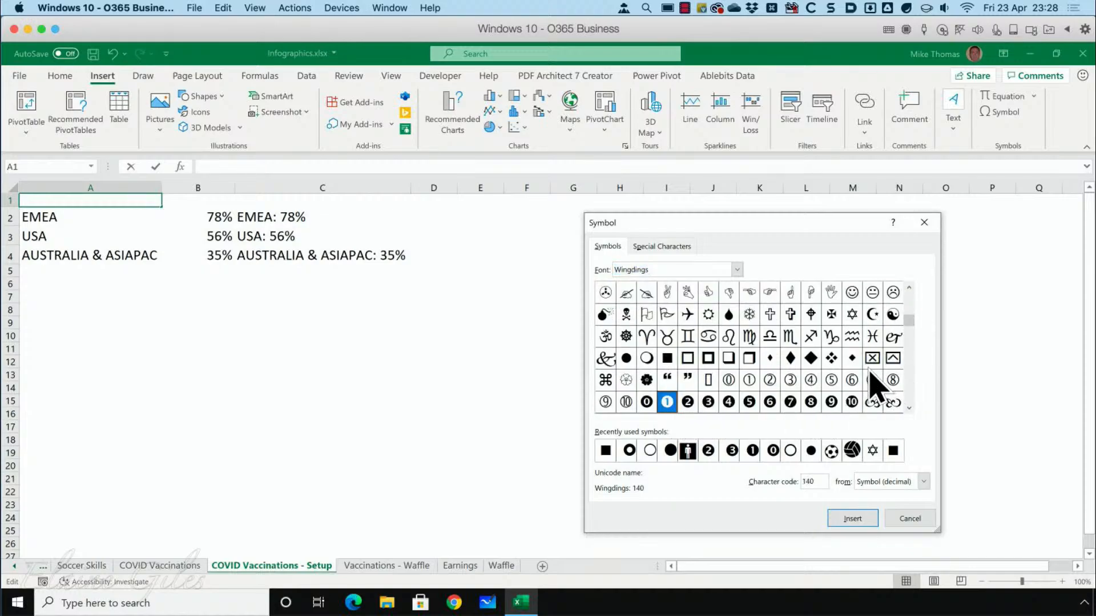
{"action": "left_click_drag", "start_coordinate": [919, 326], "coordinate": [919, 306]}
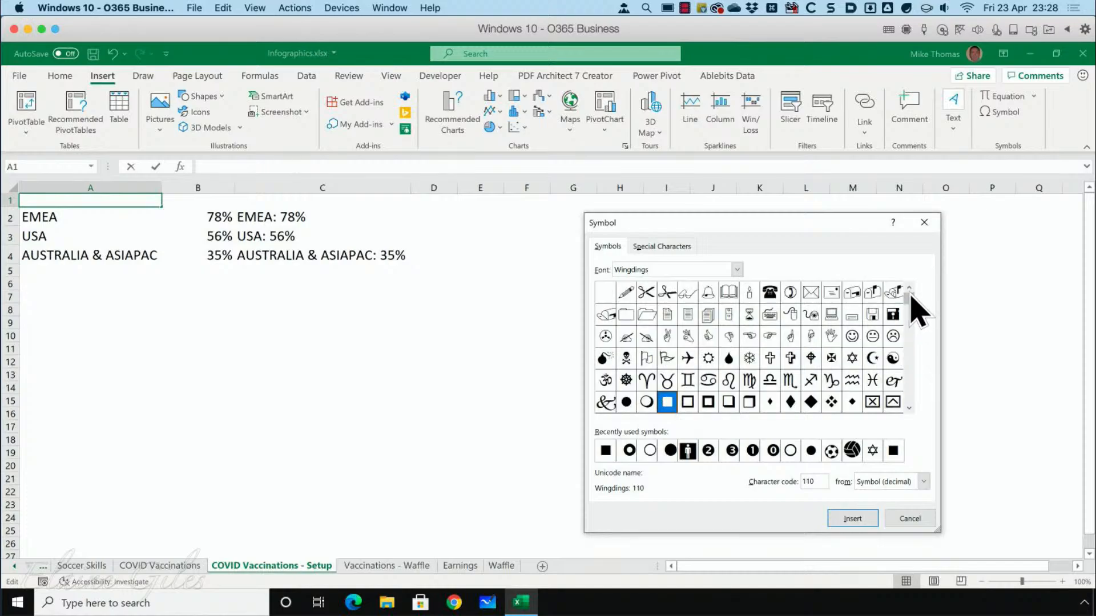
{"action": "left_click", "coordinate": [851, 518]}
{"action": "left_click", "coordinate": [907, 518]}
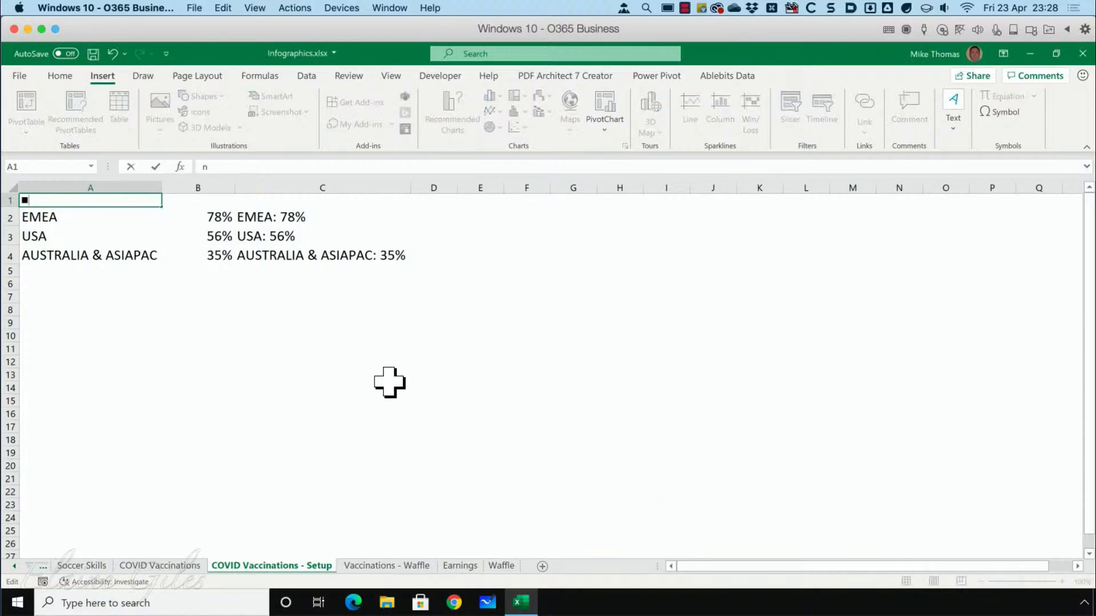
{"action": "key", "text": "ctrl+Return"}
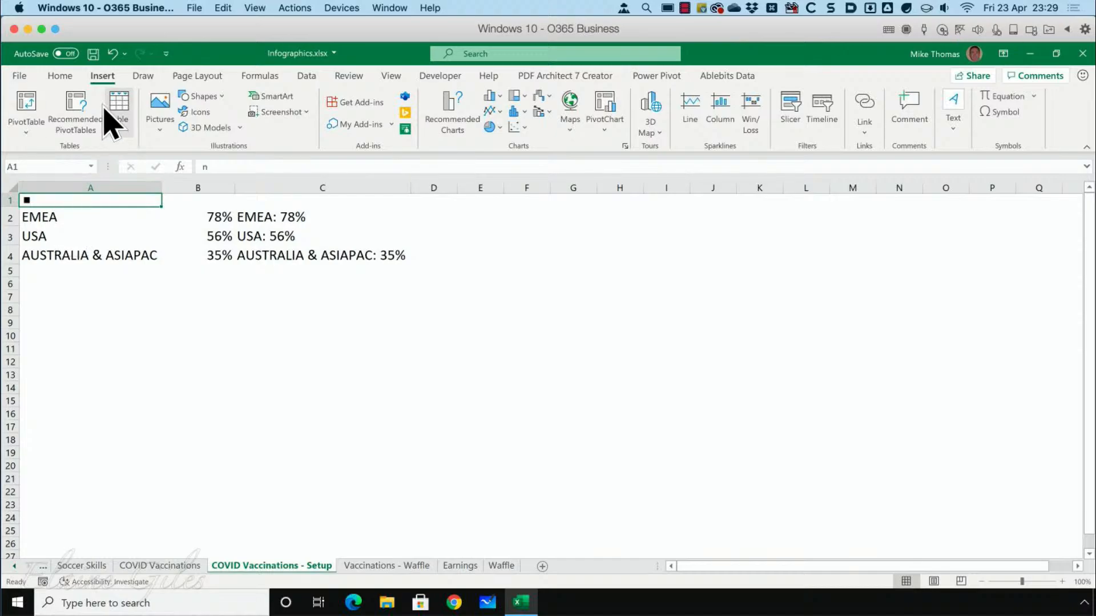
Examine the symbol's font in A1, the region names and percentages, and the label formulas in column C.
{"action": "left_click", "coordinate": [63, 78]}
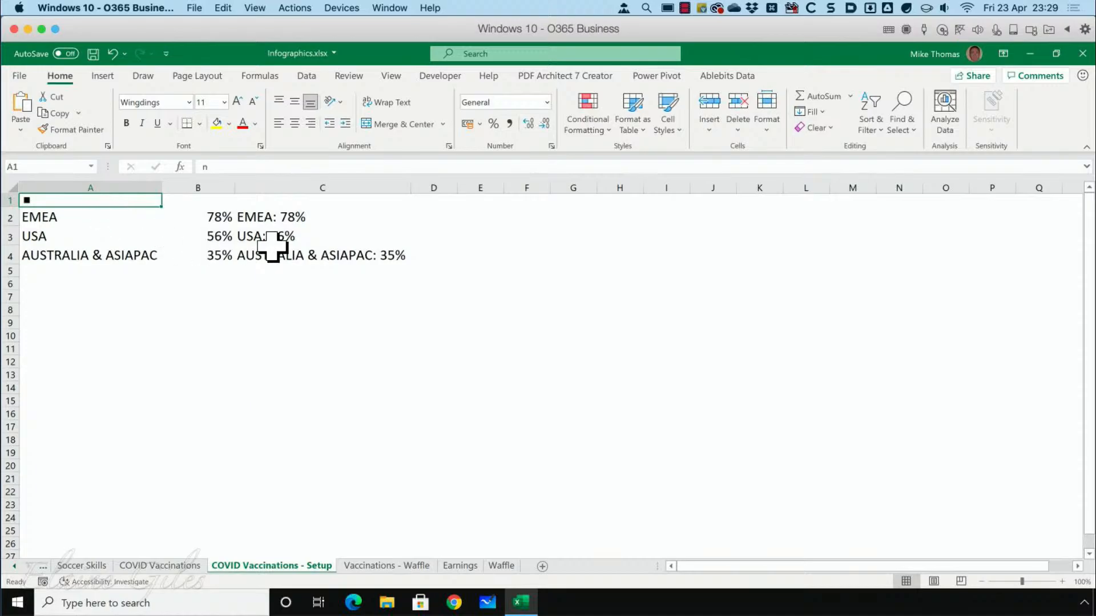
{"action": "left_click", "coordinate": [79, 217]}
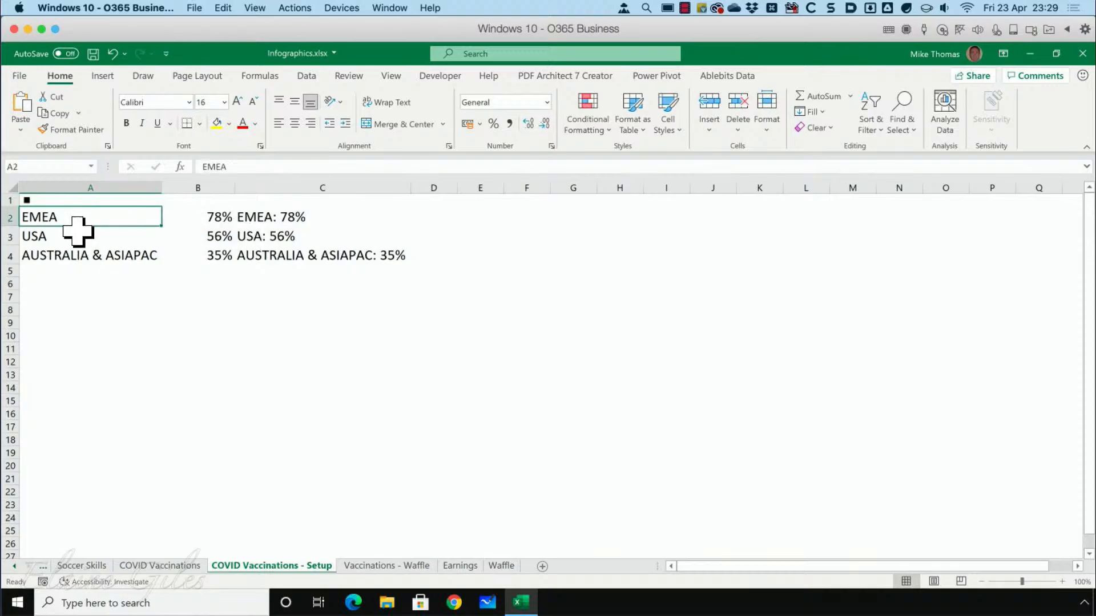
{"action": "left_click", "coordinate": [78, 234]}
{"action": "left_click", "coordinate": [117, 260]}
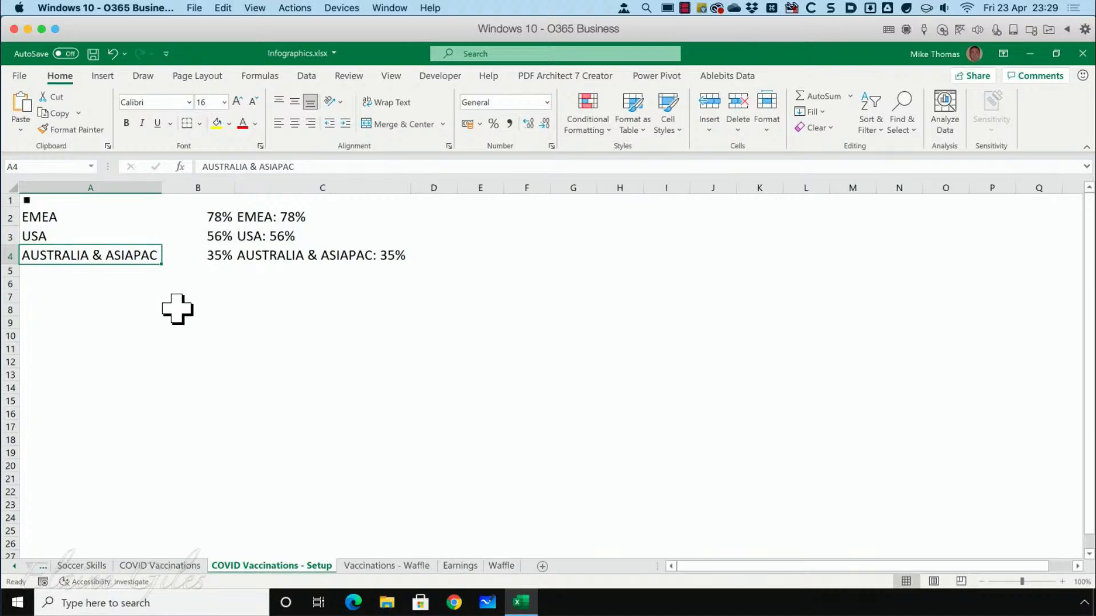
{"action": "left_click", "coordinate": [216, 219]}
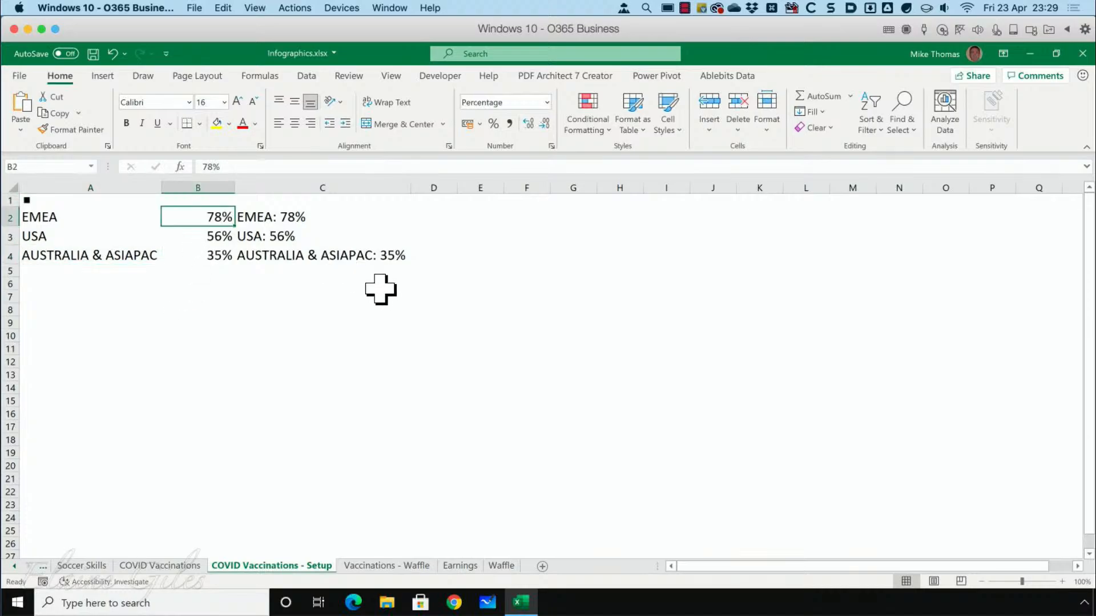
{"action": "key", "text": "Down"}
{"action": "key", "text": "Down"}
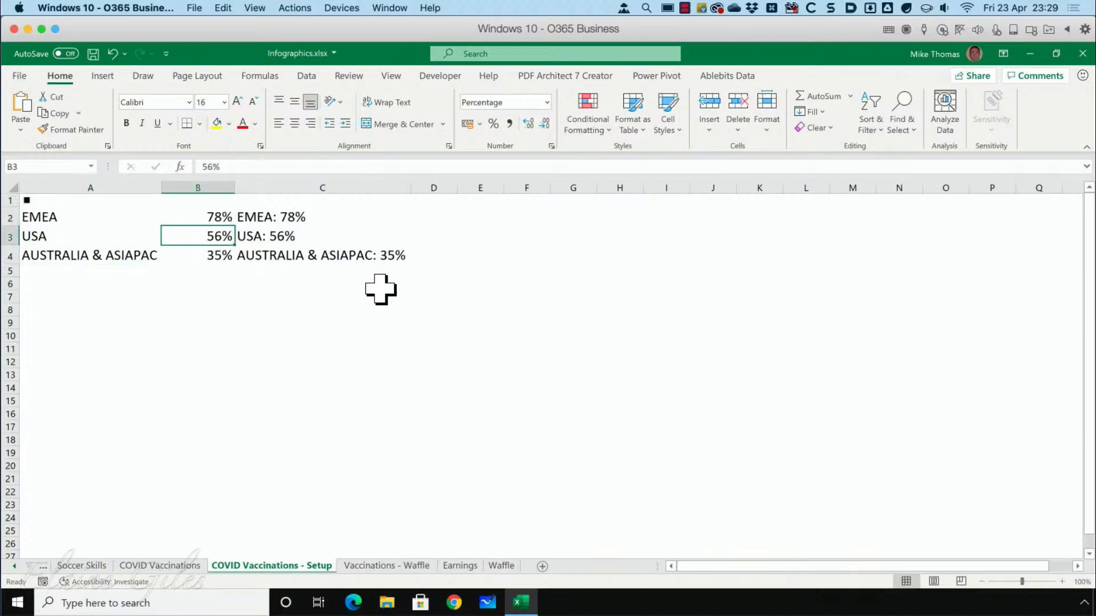
{"action": "key", "text": "Up"}
{"action": "key", "text": "Up"}
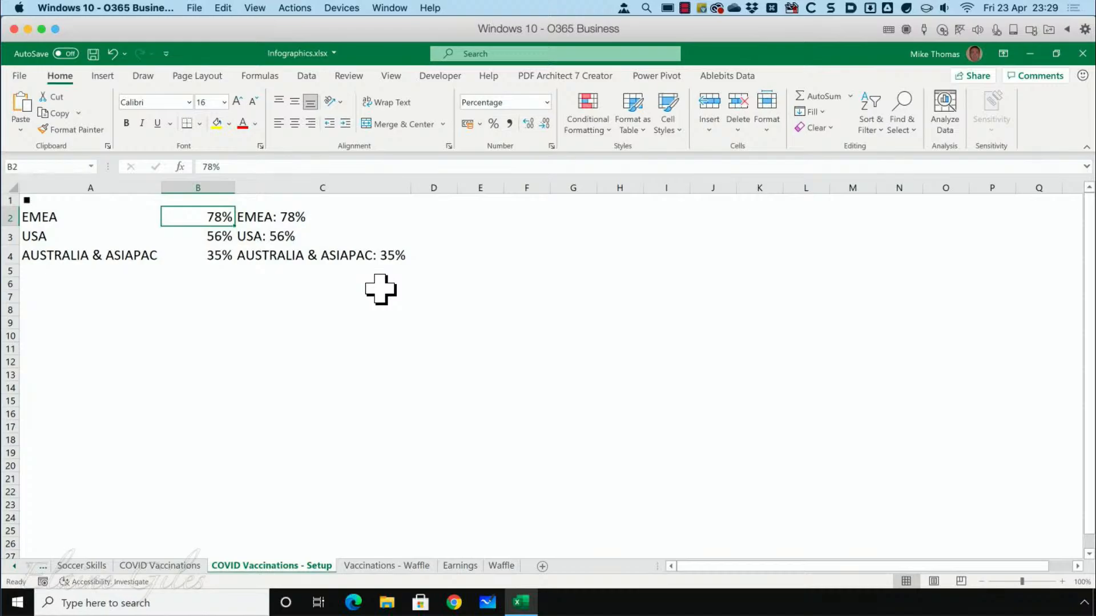
{"action": "left_click", "coordinate": [307, 217]}
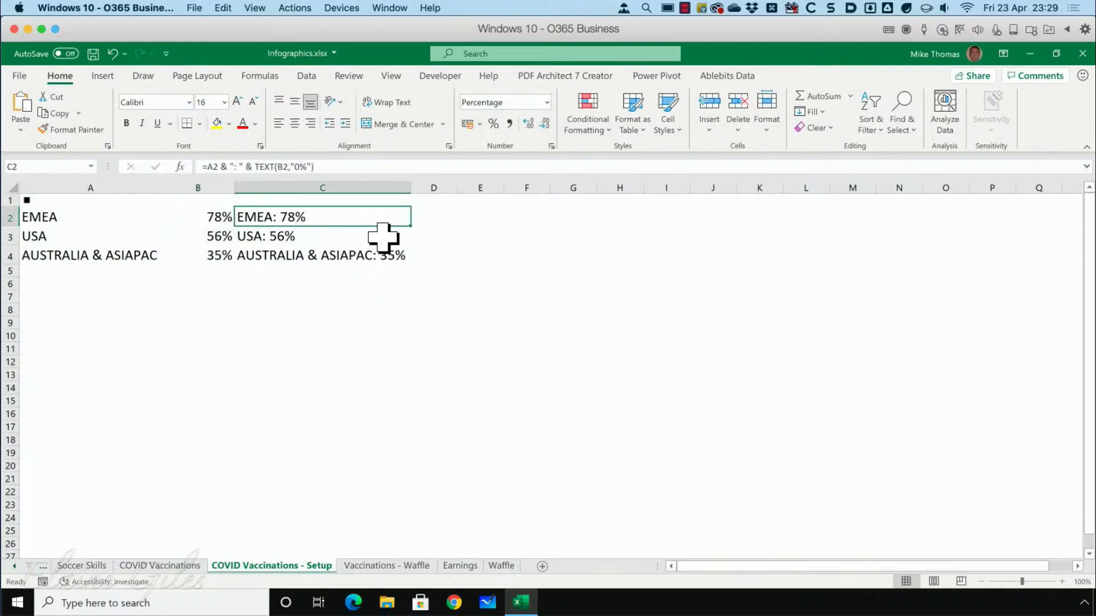
{"action": "key", "text": "Down"}
{"action": "key", "text": "Down"}
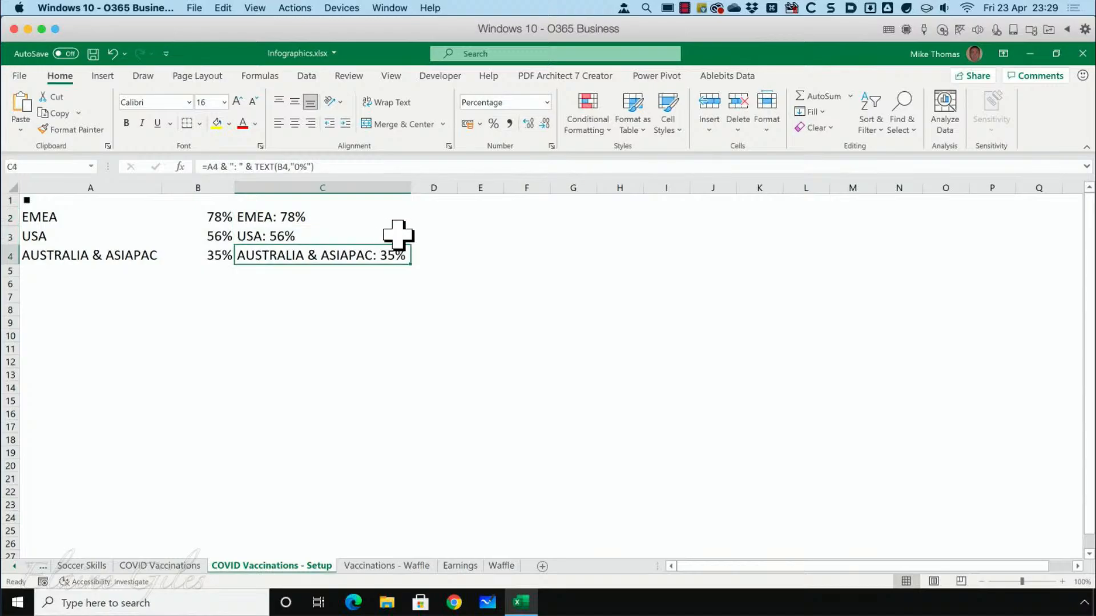
{"action": "left_click", "coordinate": [434, 216]}
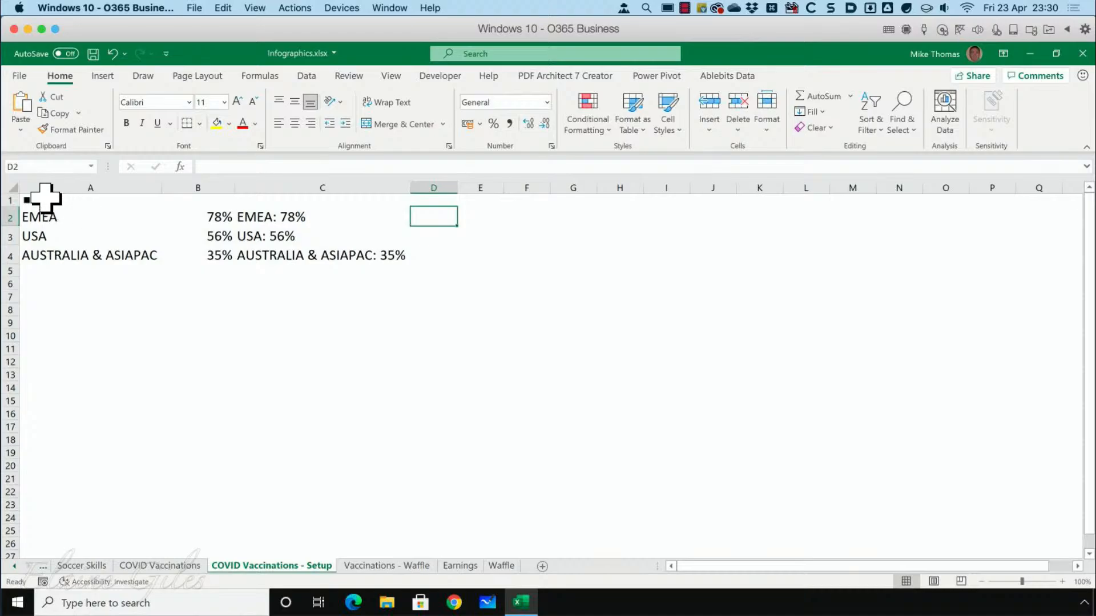
{"action": "left_click", "coordinate": [85, 203]}
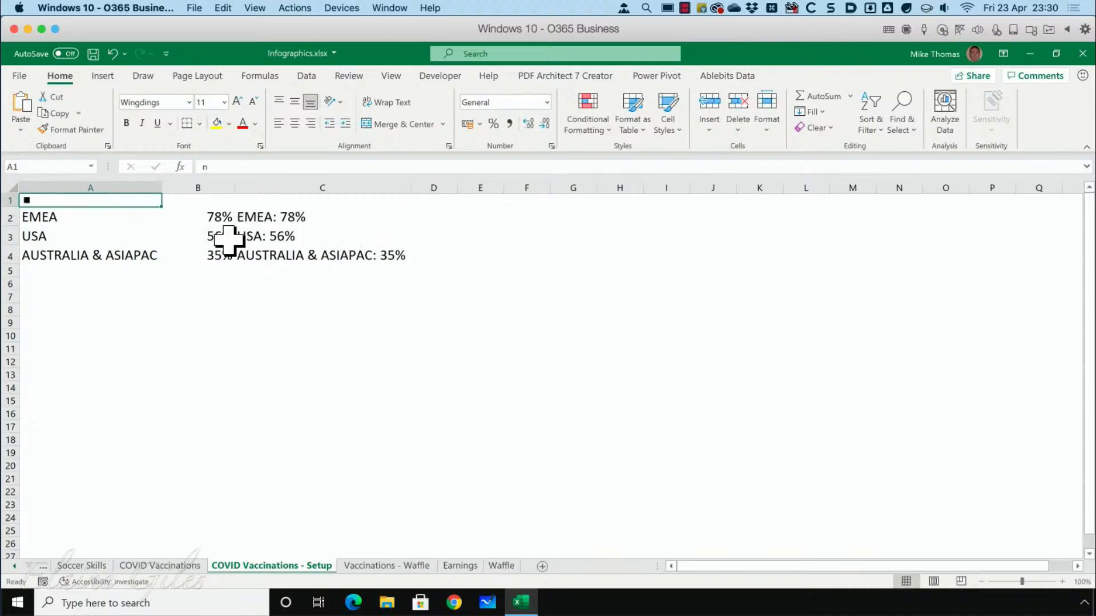
{"action": "left_click", "coordinate": [451, 222]}
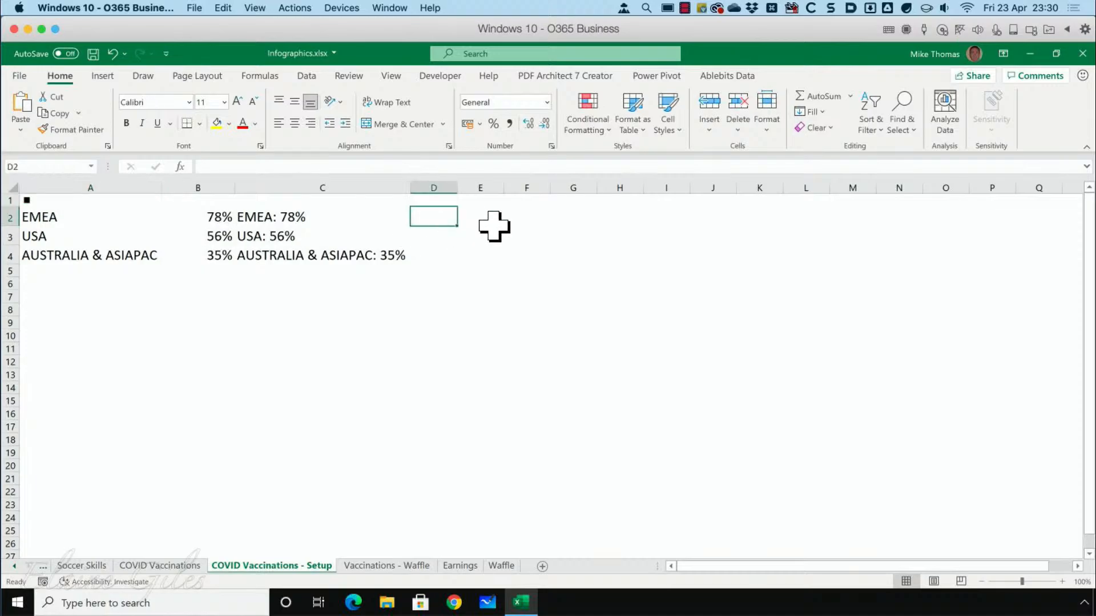
{"action": "key", "text": "Down"}
{"action": "key", "text": "Down"}
{"action": "key", "text": "Up"}
{"action": "key", "text": "Up"}
Enter the formula =REPT($A$1,B2*100) in cell D2 to repeat the square symbol for EMEA's percentage.
{"action": "type", "text": "="}
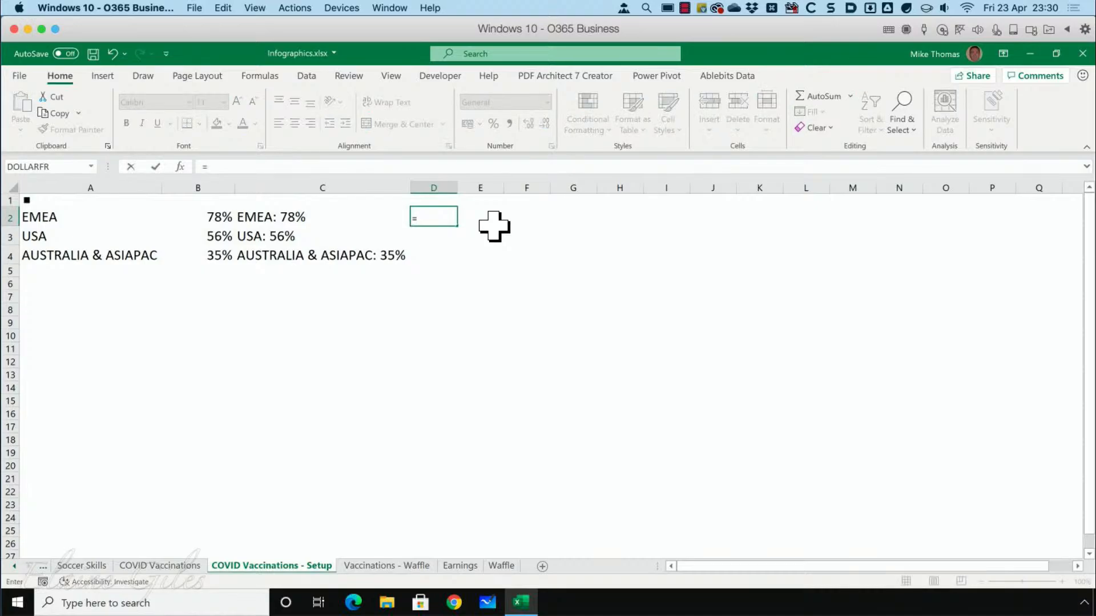
{"action": "type", "text": "REPT"}
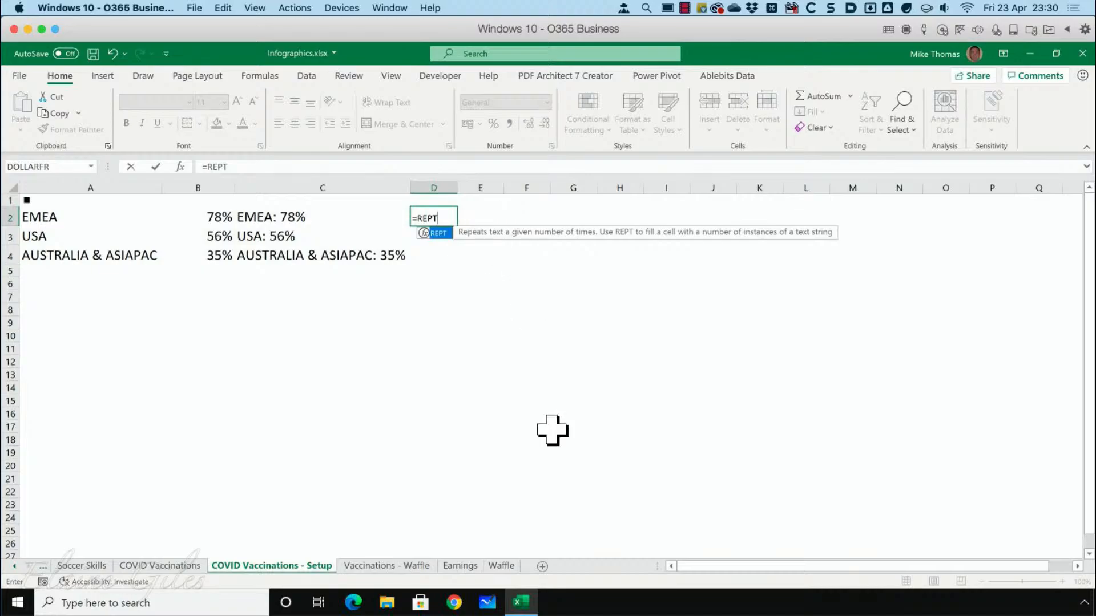
{"action": "type", "text": "("}
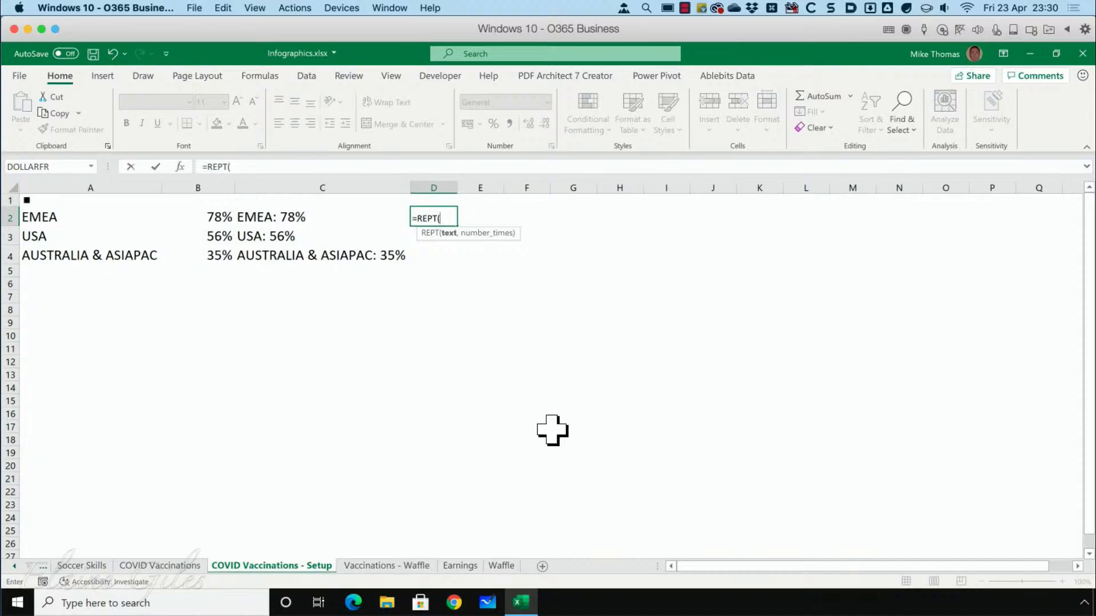
{"action": "left_click", "coordinate": [84, 202]}
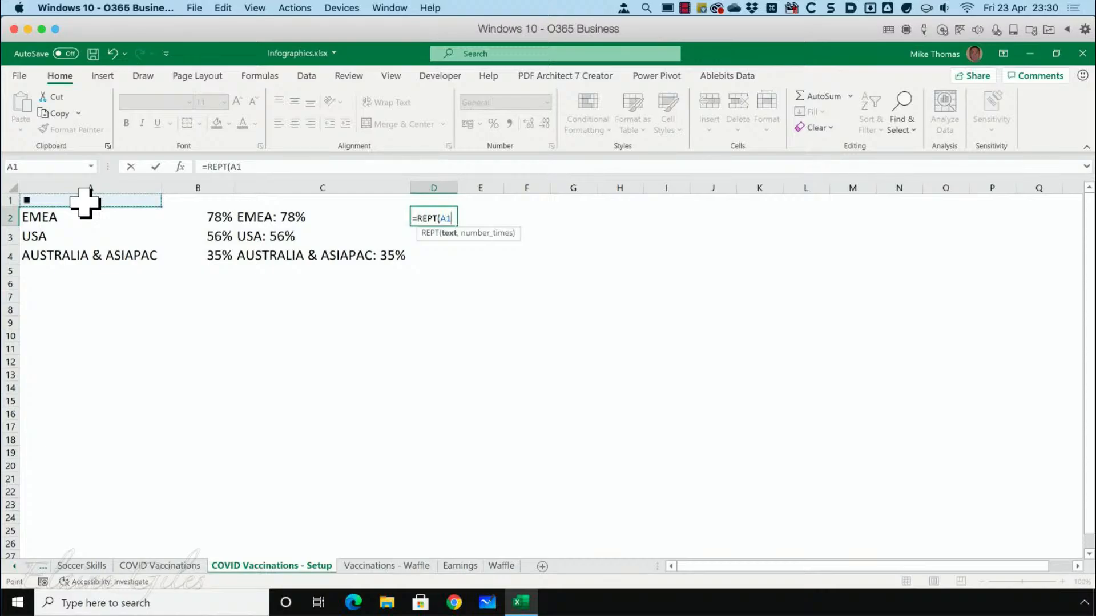
{"action": "key", "text": "F4"}
{"action": "type", "text": ","}
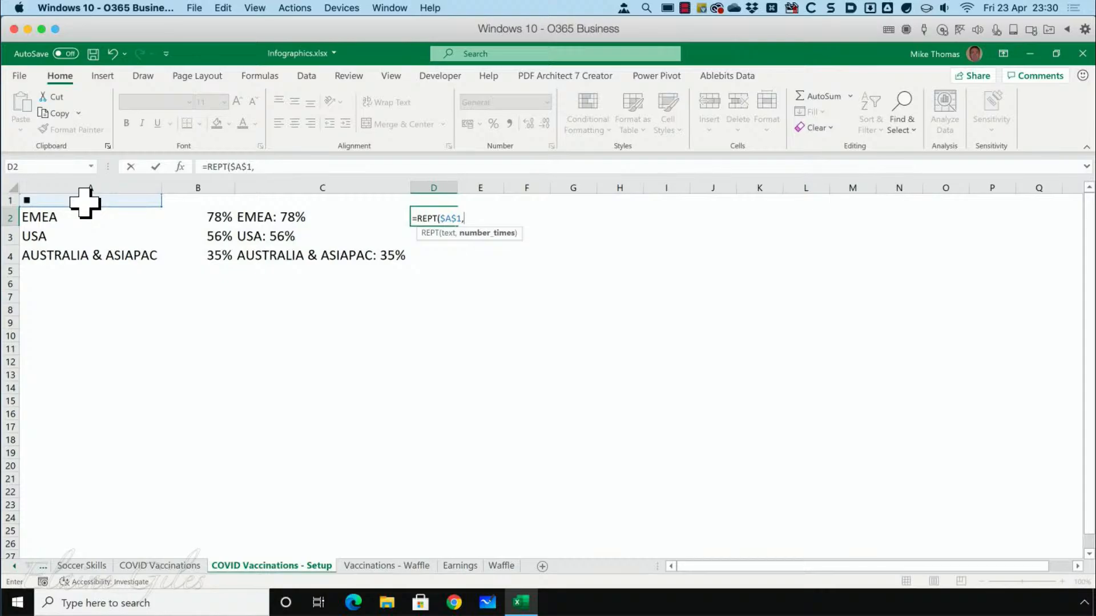
{"action": "type", "text": "10"}
{"action": "key", "text": "BackSpace"}
{"action": "key", "text": "BackSpace"}
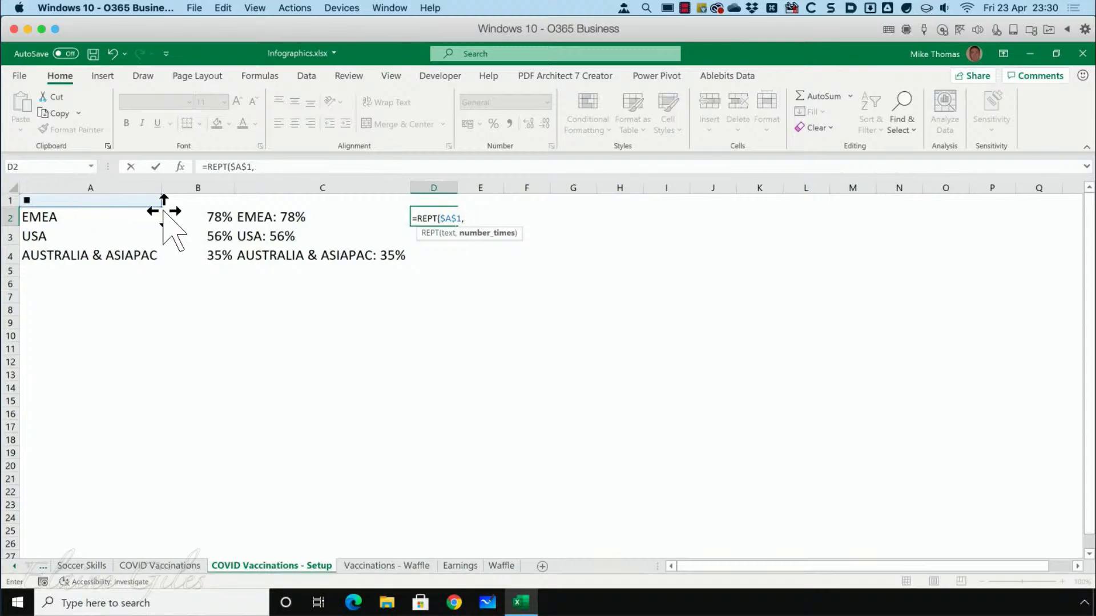
{"action": "left_click", "coordinate": [198, 217]}
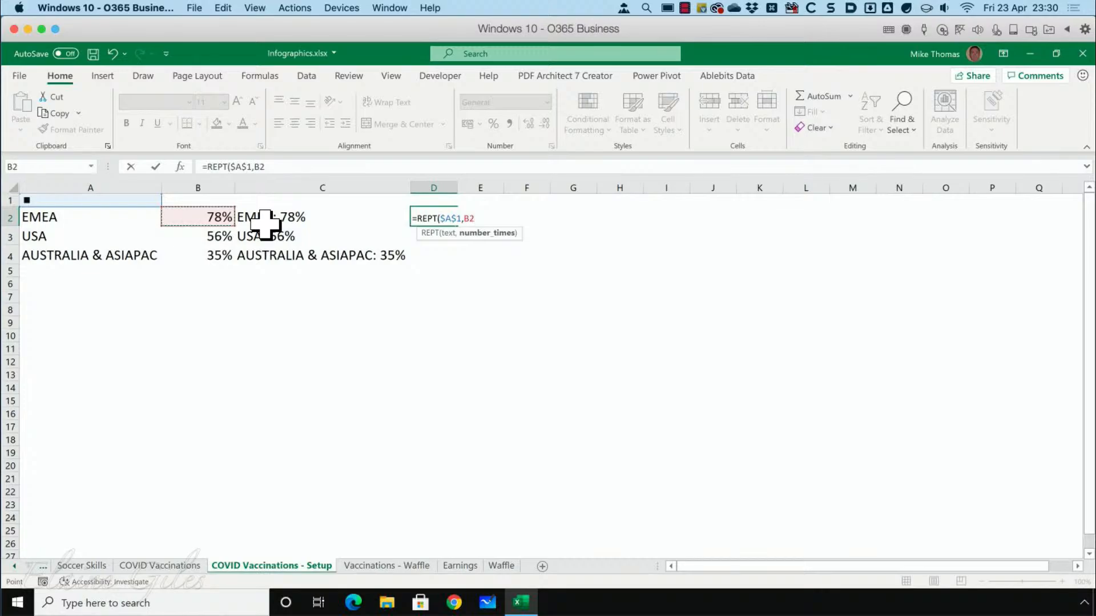
{"action": "type", "text": "*100)"}
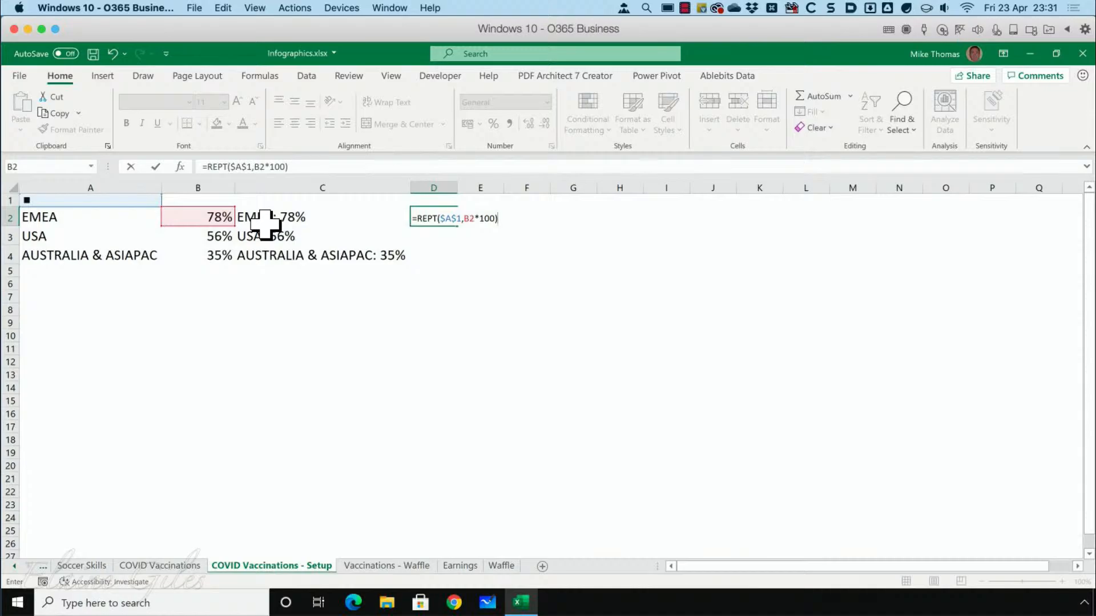
{"action": "key", "text": "ctrl+Return"}
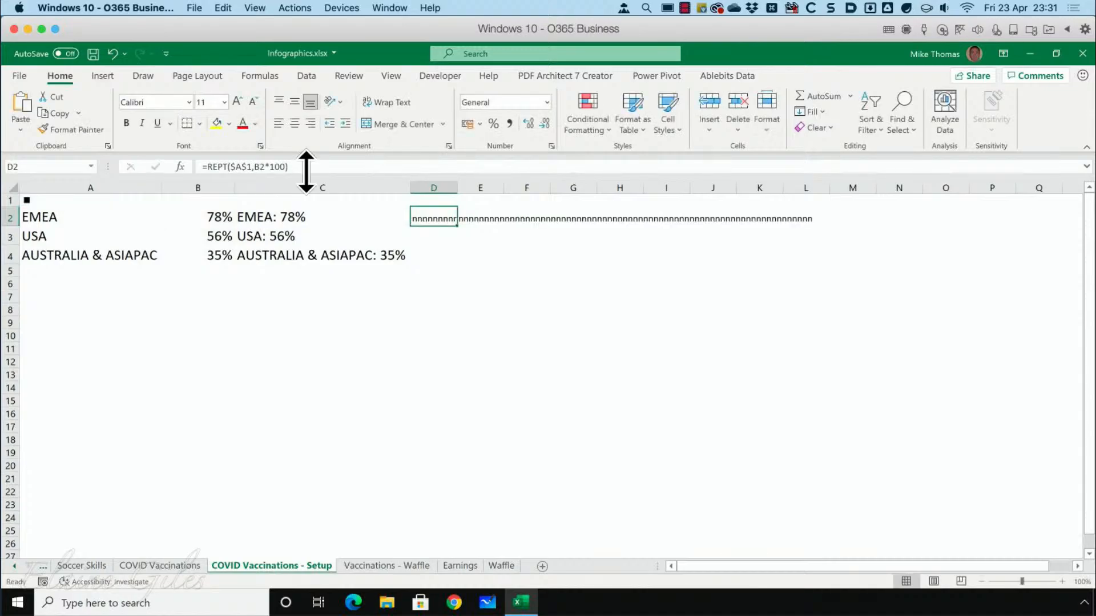
Change the font of cell D2 to Wingdings so the repeated letters display as squares.
{"action": "left_click", "coordinate": [439, 308]}
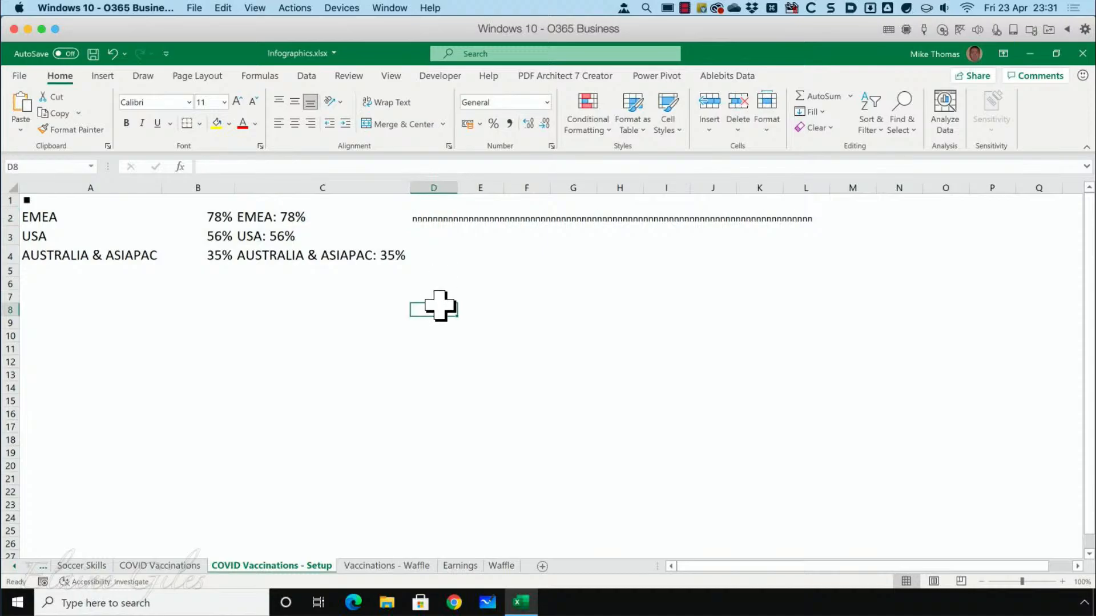
{"action": "left_click", "coordinate": [431, 221]}
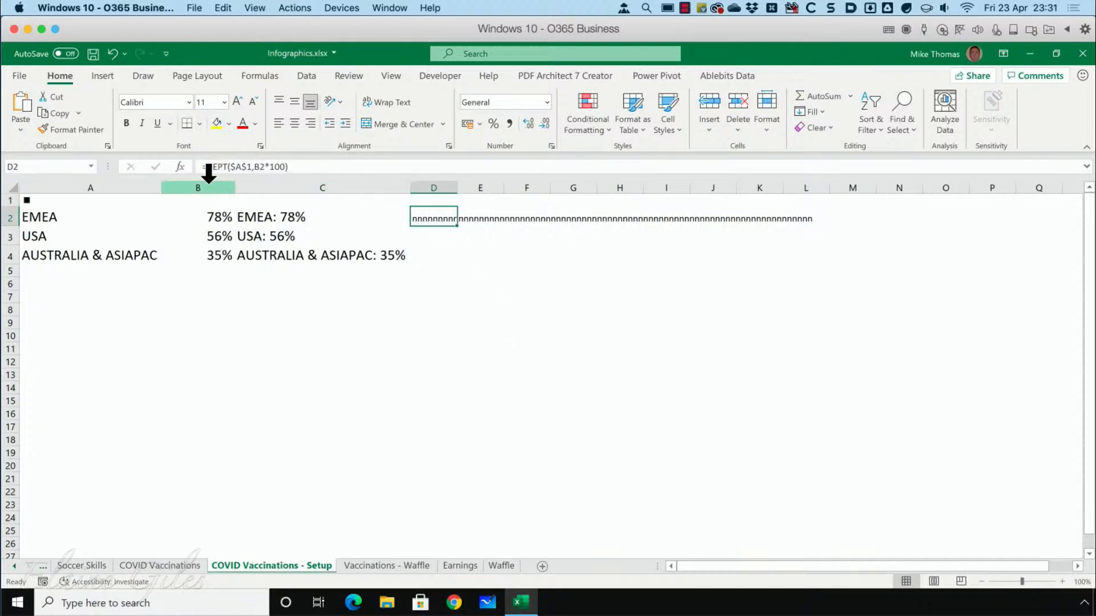
{"action": "left_click", "coordinate": [189, 103]}
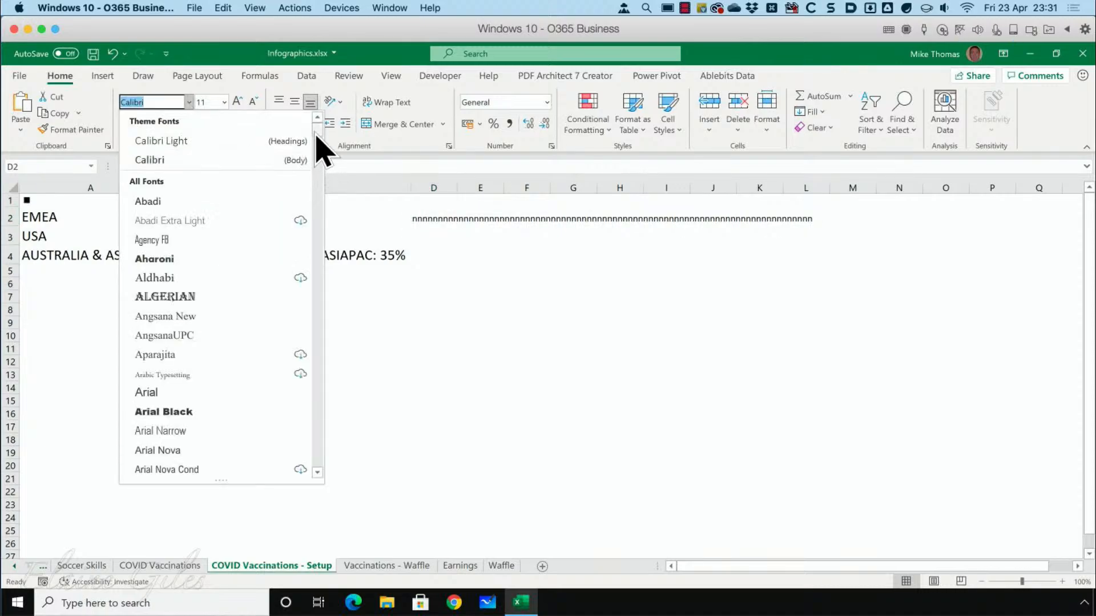
{"action": "scroll", "coordinate": [318, 182], "scroll_direction": "down", "scroll_amount": 20}
{"action": "scroll", "coordinate": [326, 472], "scroll_direction": "down", "scroll_amount": 20}
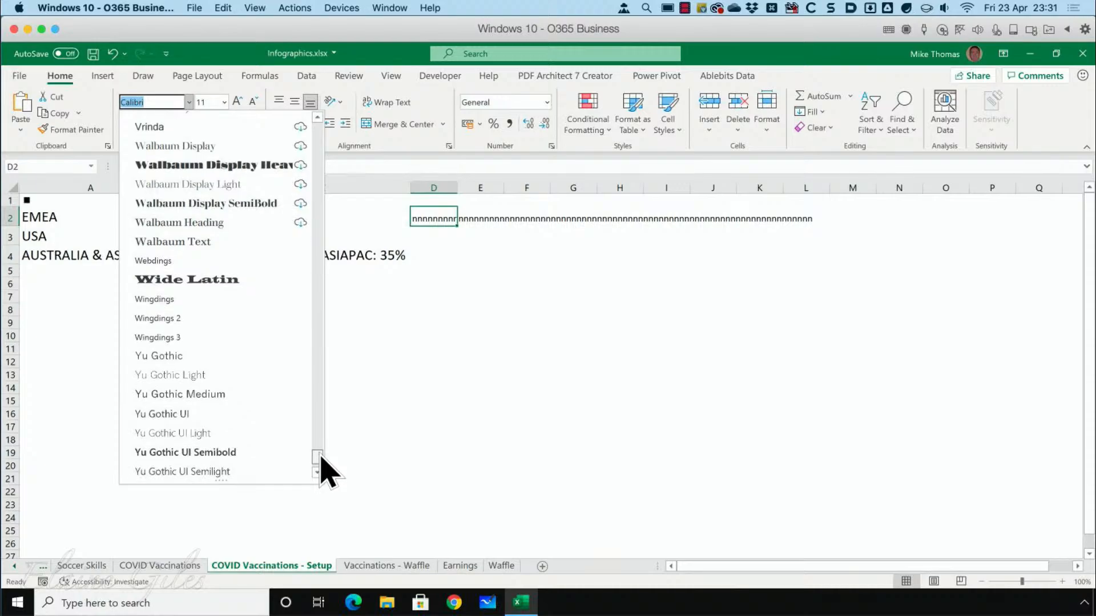
{"action": "scroll", "coordinate": [325, 472], "scroll_direction": "up", "scroll_amount": 3}
{"action": "left_click", "coordinate": [210, 439]}
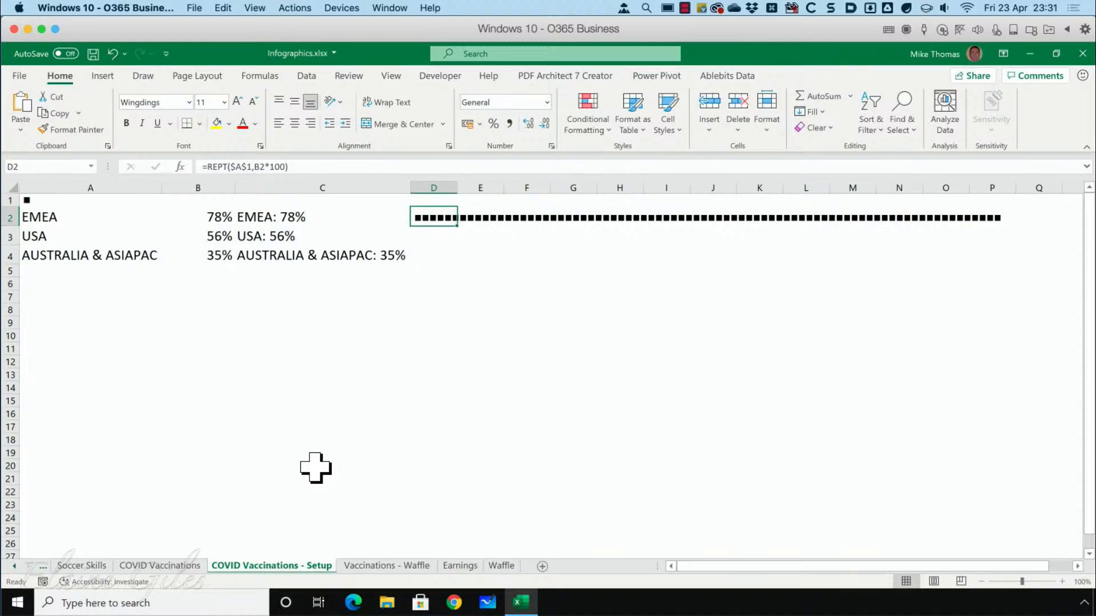
Copy the REPT formula from D2 into D3 and D4 for USA and Australia & Asiapac.
{"action": "key", "text": "ctrl+c"}
{"action": "left_click", "coordinate": [423, 235]}
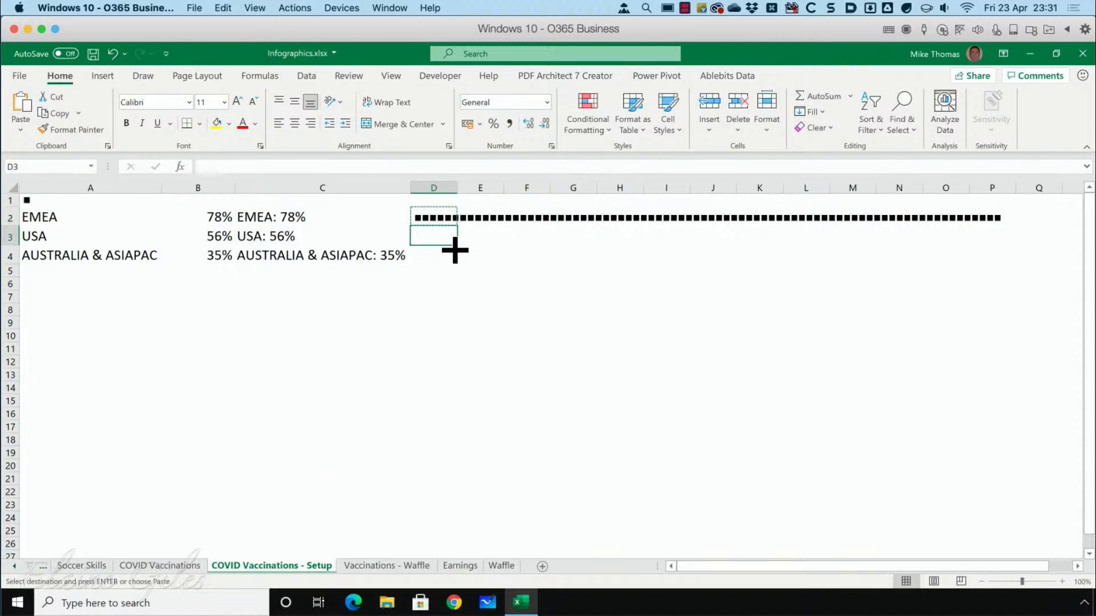
{"action": "key", "text": "ctrl+v"}
{"action": "left_click", "coordinate": [431, 257]}
{"action": "key", "text": "ctrl+v"}
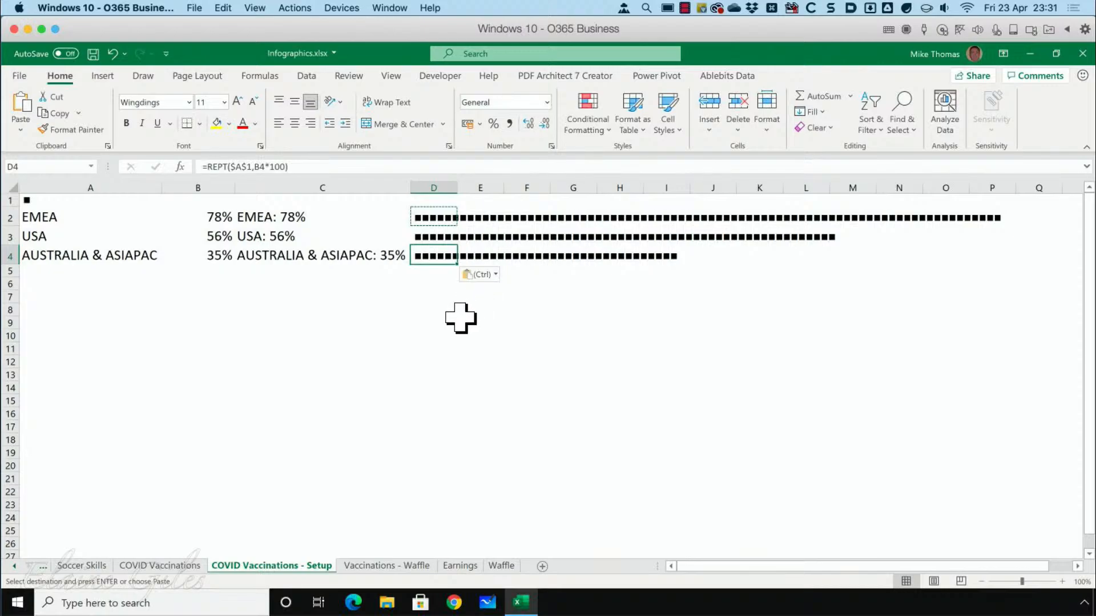
{"action": "left_click", "coordinate": [460, 318]}
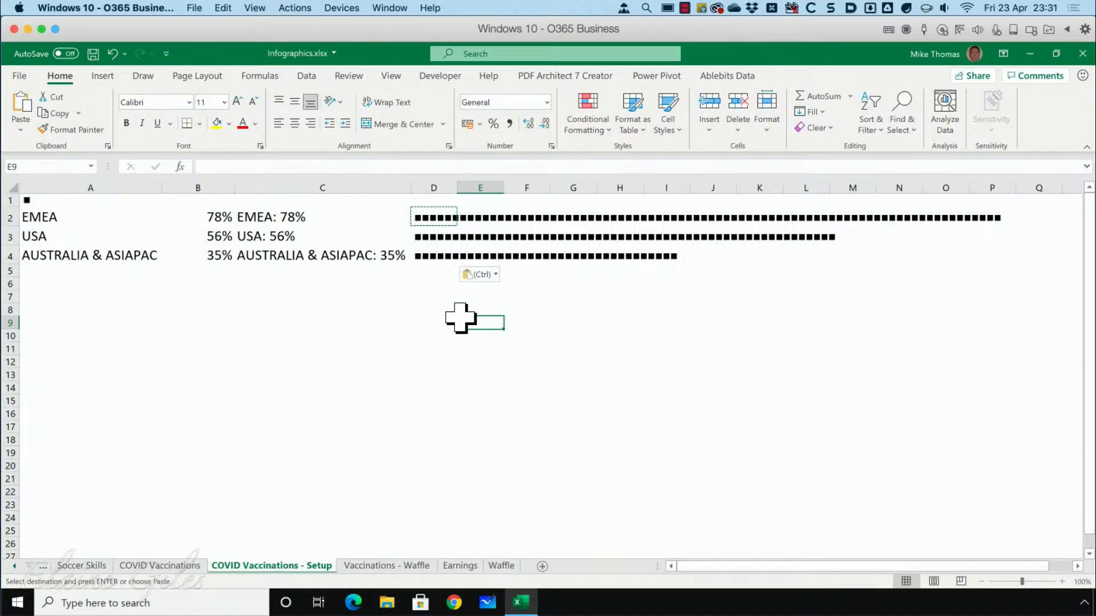
{"action": "key", "text": "Escape"}
Color the rows of squares red for EMEA in D2, blue for USA in D3 and dark green for Australia & Asiapac in D4.
{"action": "left_click", "coordinate": [441, 218]}
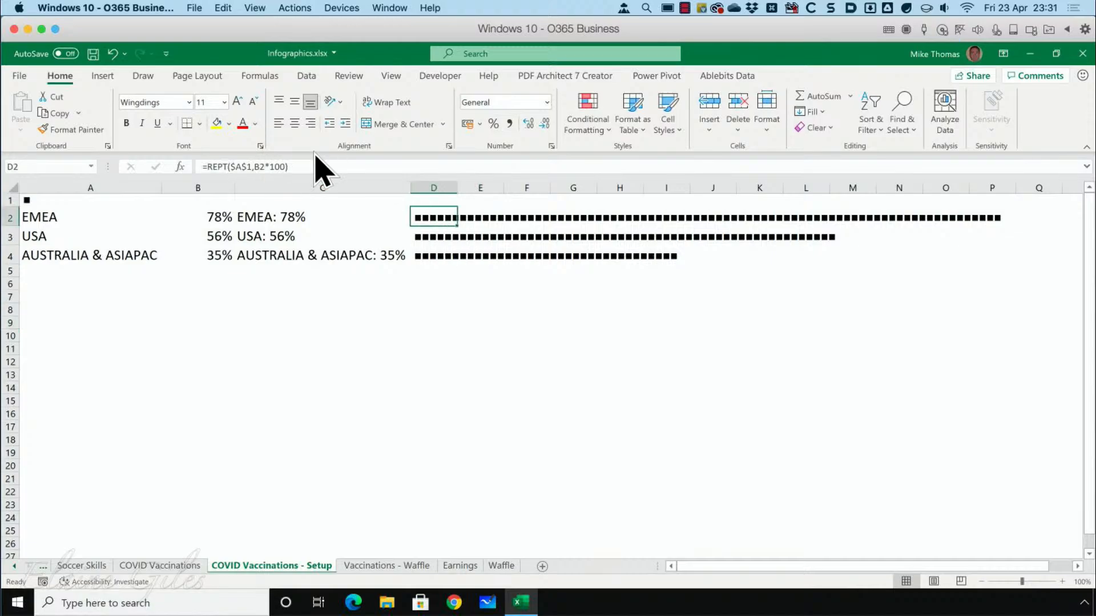
{"action": "left_click", "coordinate": [244, 129]}
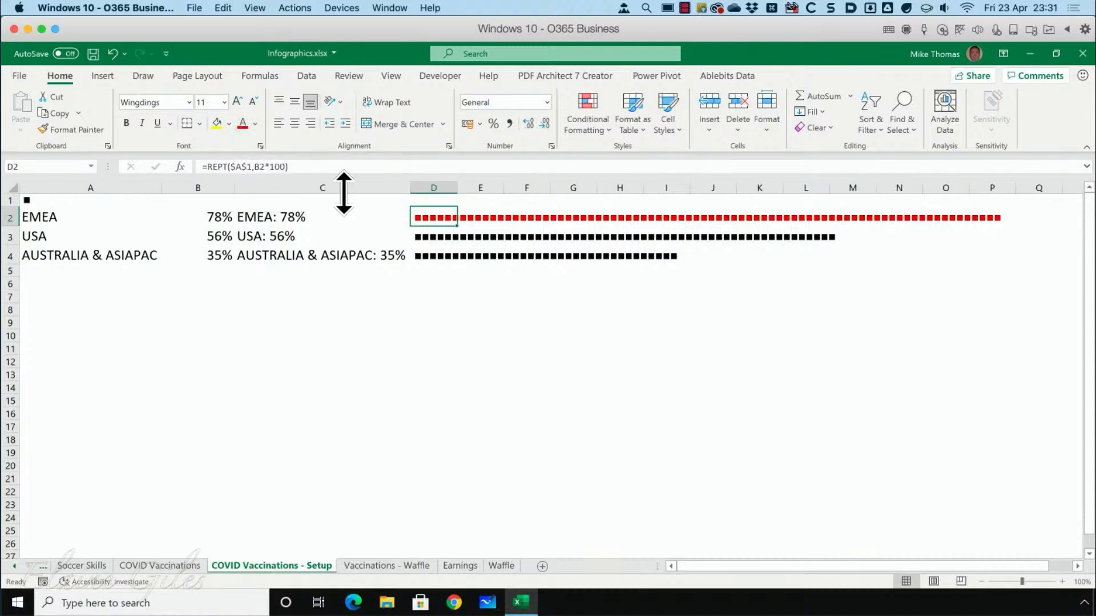
{"action": "left_click", "coordinate": [419, 236]}
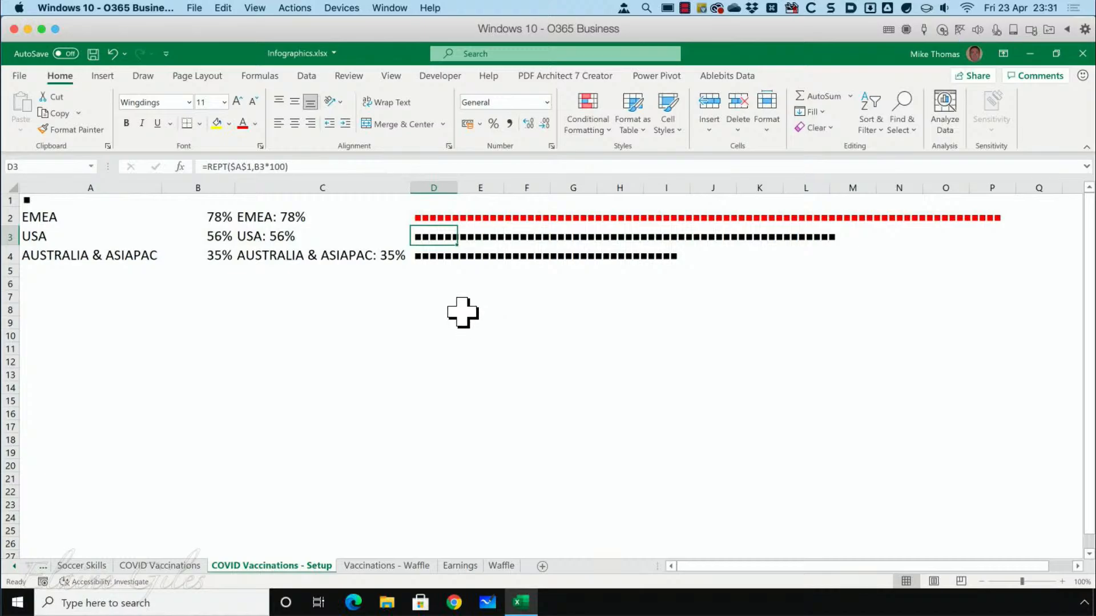
{"action": "left_click", "coordinate": [255, 124]}
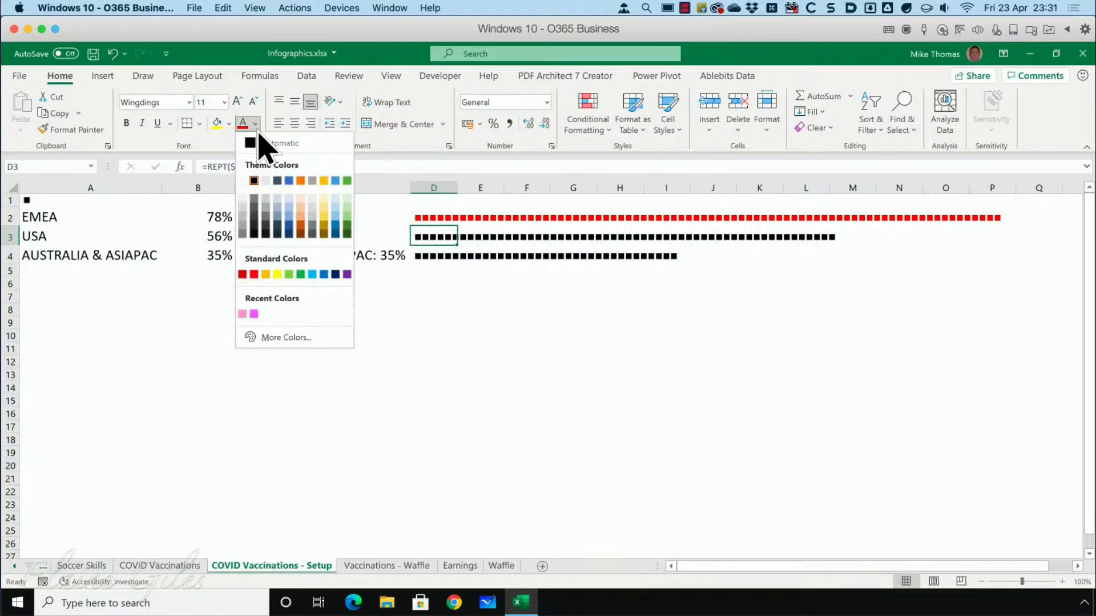
{"action": "left_click", "coordinate": [294, 236]}
{"action": "left_click", "coordinate": [425, 255]}
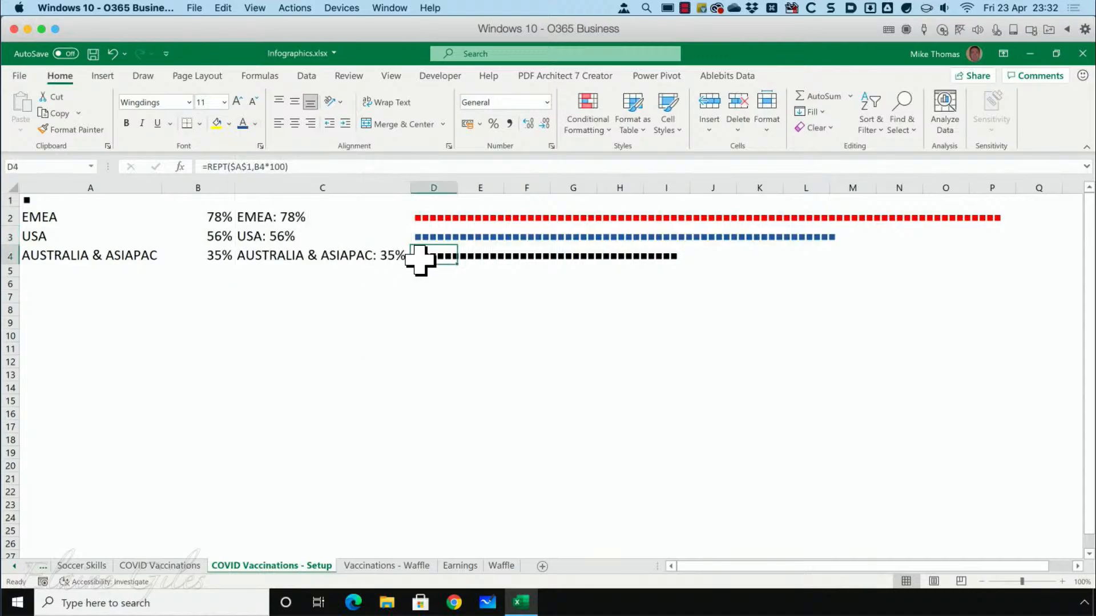
{"action": "left_click", "coordinate": [255, 123]}
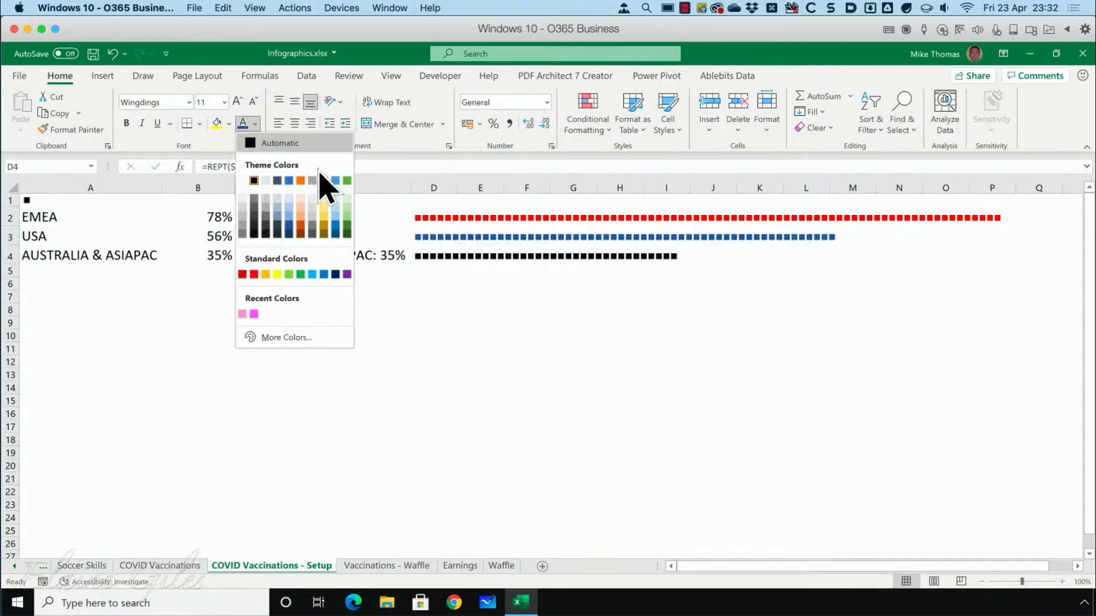
{"action": "left_click", "coordinate": [346, 234]}
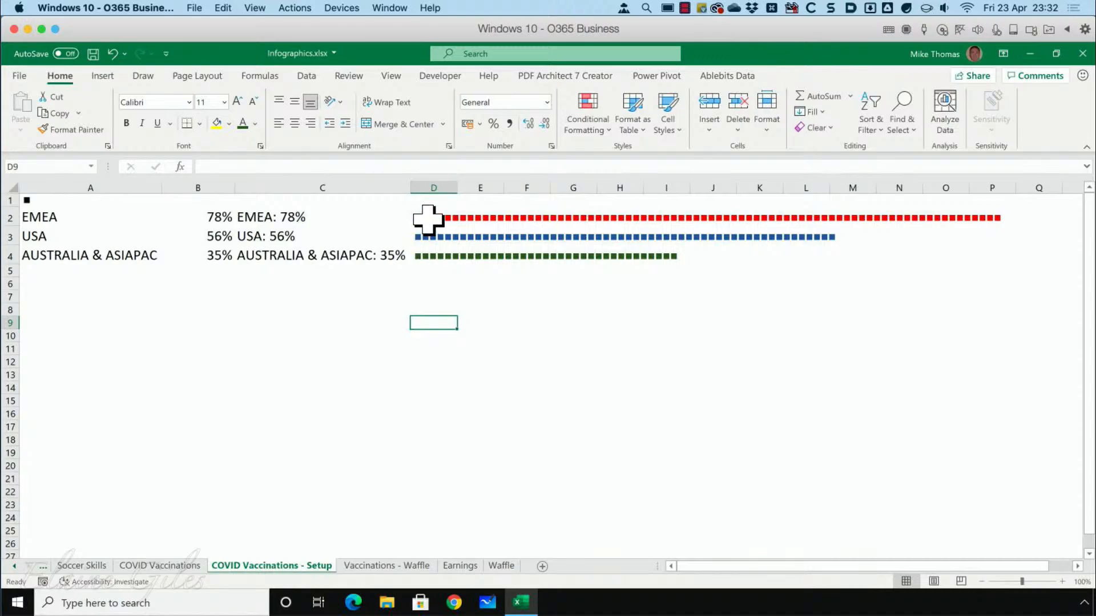
Look up the Wingdings solid square's character code in the Symbol dialog without inserting it, and review the formula in D2.
{"action": "left_click_drag", "start_coordinate": [428, 216], "coordinate": [429, 259]}
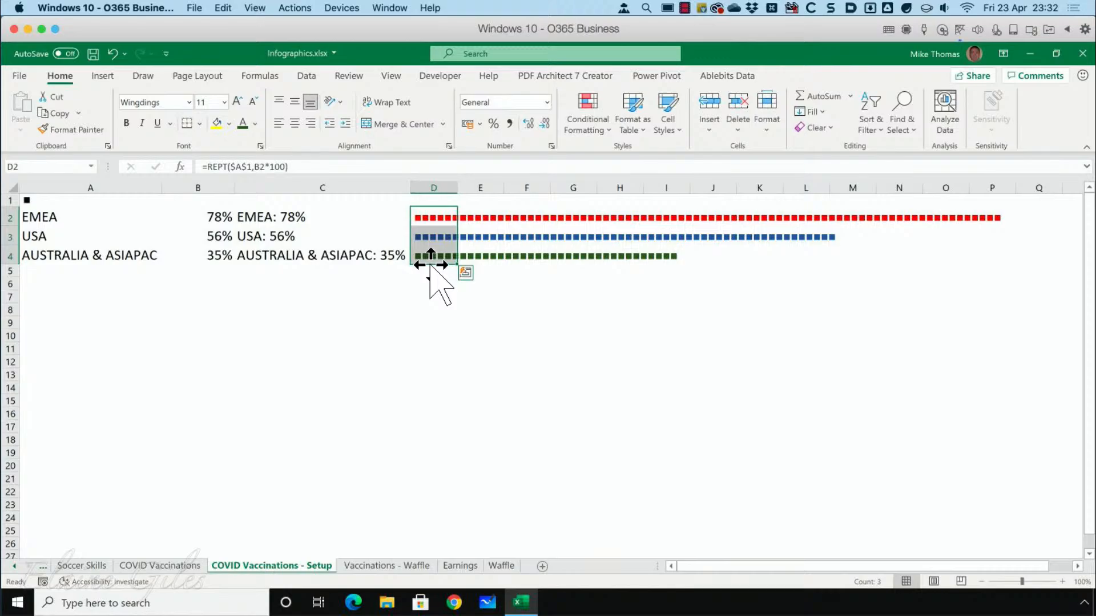
{"action": "left_click", "coordinate": [435, 295]}
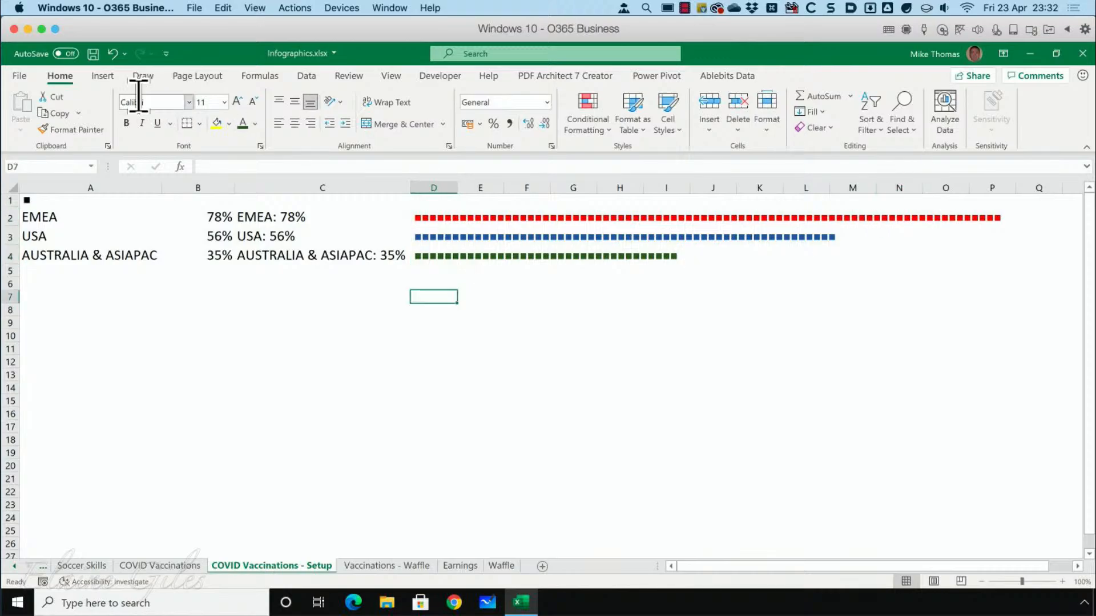
{"action": "left_click", "coordinate": [104, 77]}
{"action": "left_click", "coordinate": [996, 114]}
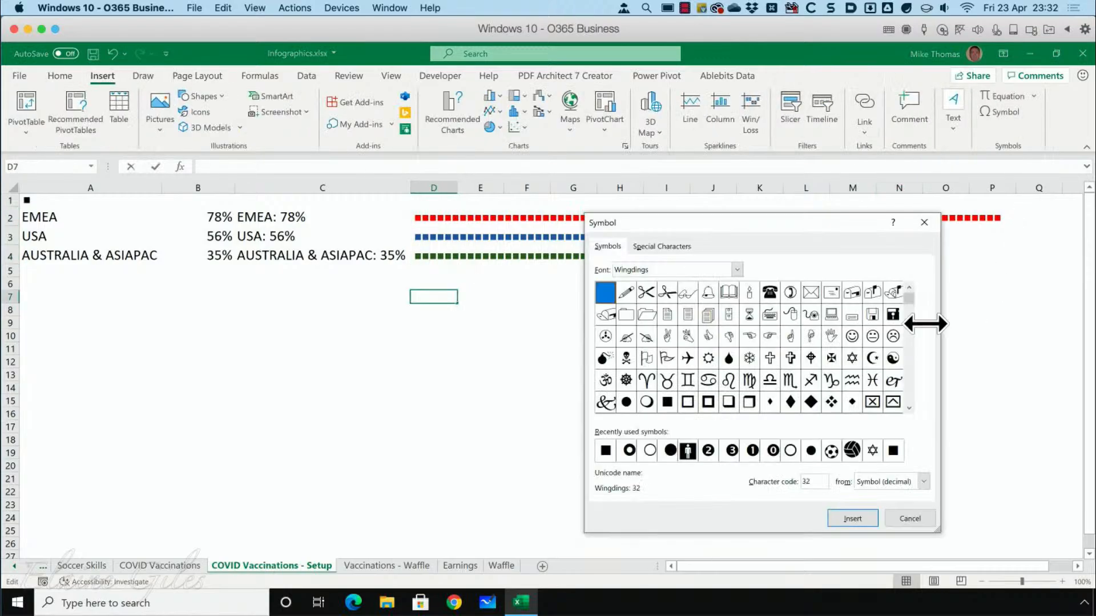
{"action": "left_click", "coordinate": [664, 403]}
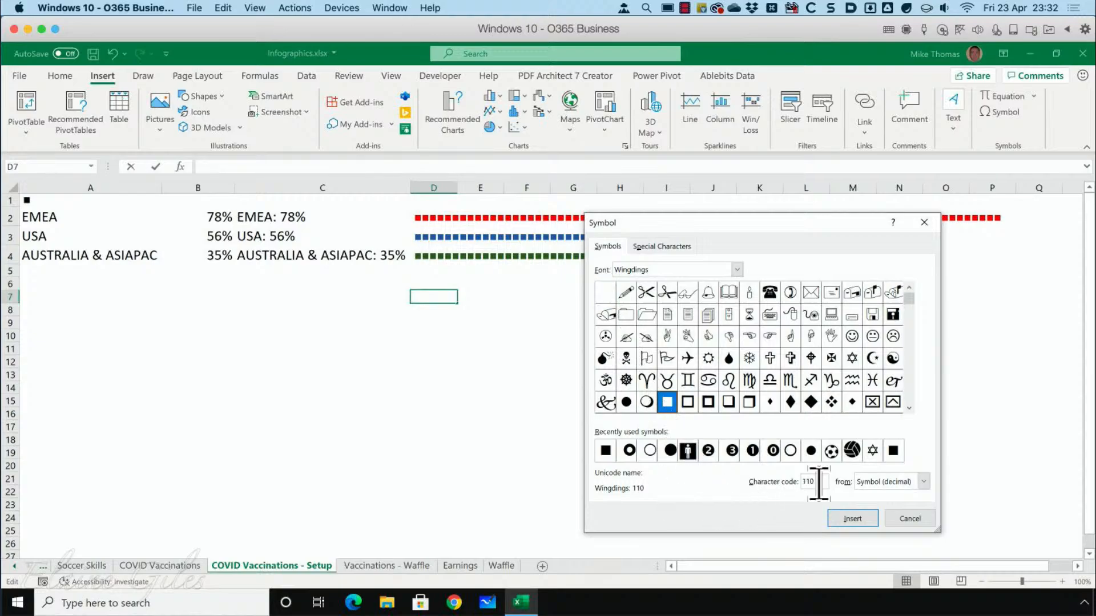
{"action": "left_click", "coordinate": [909, 519]}
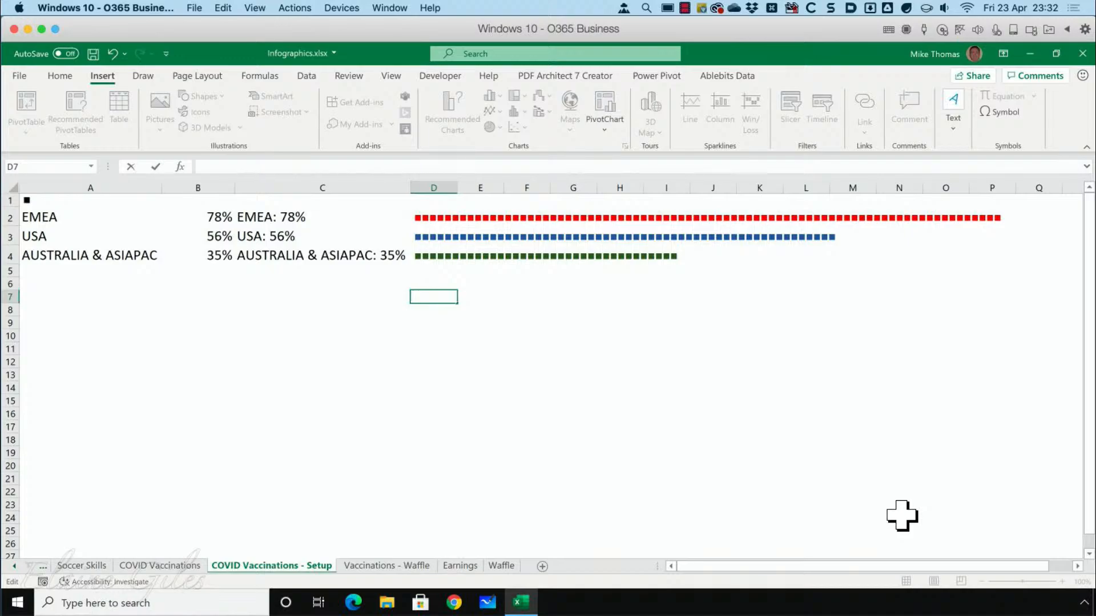
{"action": "left_click", "coordinate": [410, 214]}
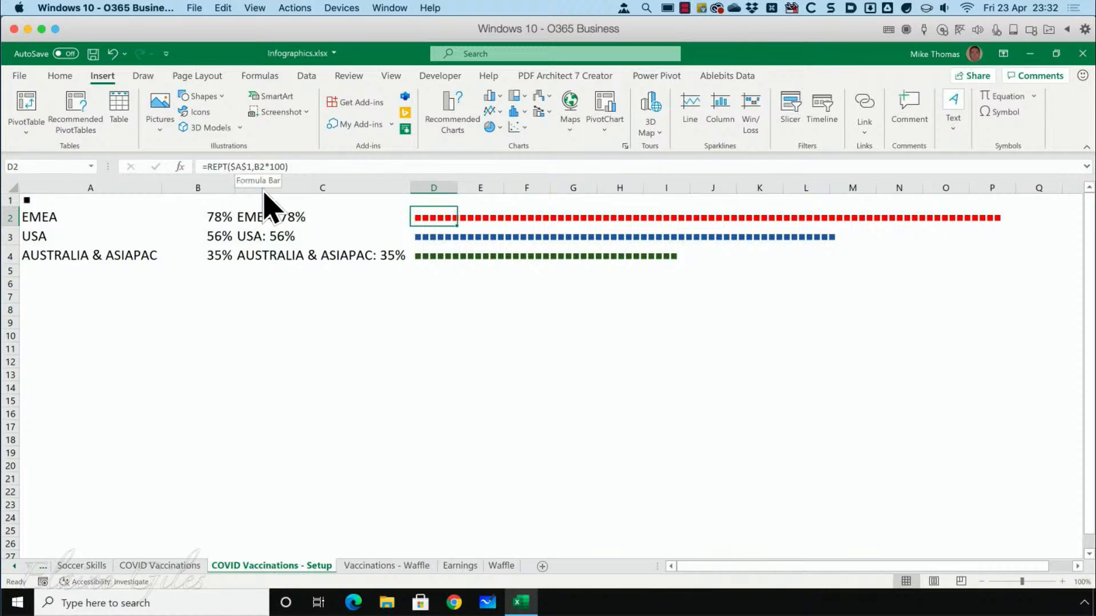
Enter the example formula =REPT("=",10) in cell D10 to repeat an equals sign ten times.
{"action": "left_click", "coordinate": [434, 336]}
{"action": "type", "text": "=rept("}
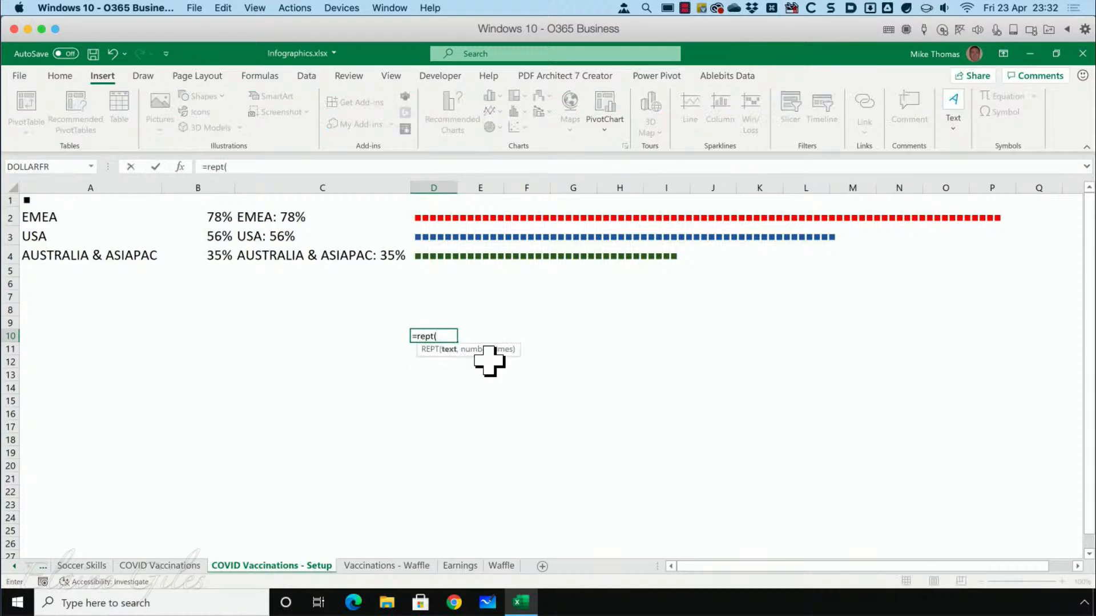
{"action": "type", "text": "\"=\",10)"}
{"action": "key", "text": "ctrl+Return"}
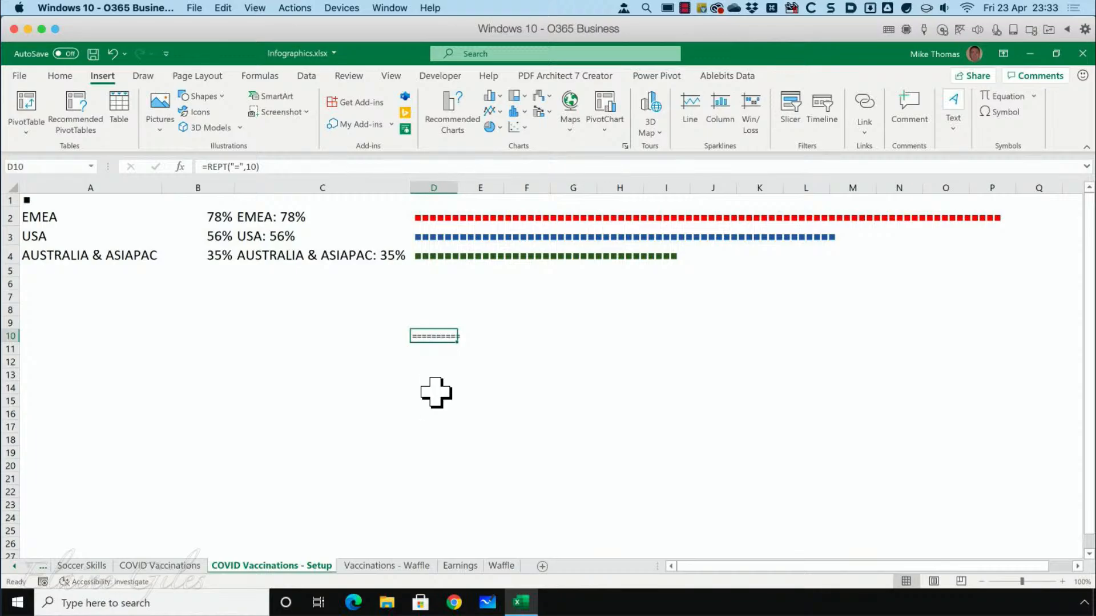
Clear the example formula from cell D10 and switch to the COVID Vaccinations sheet to check its gridlines setting.
{"action": "key", "text": "Delete"}
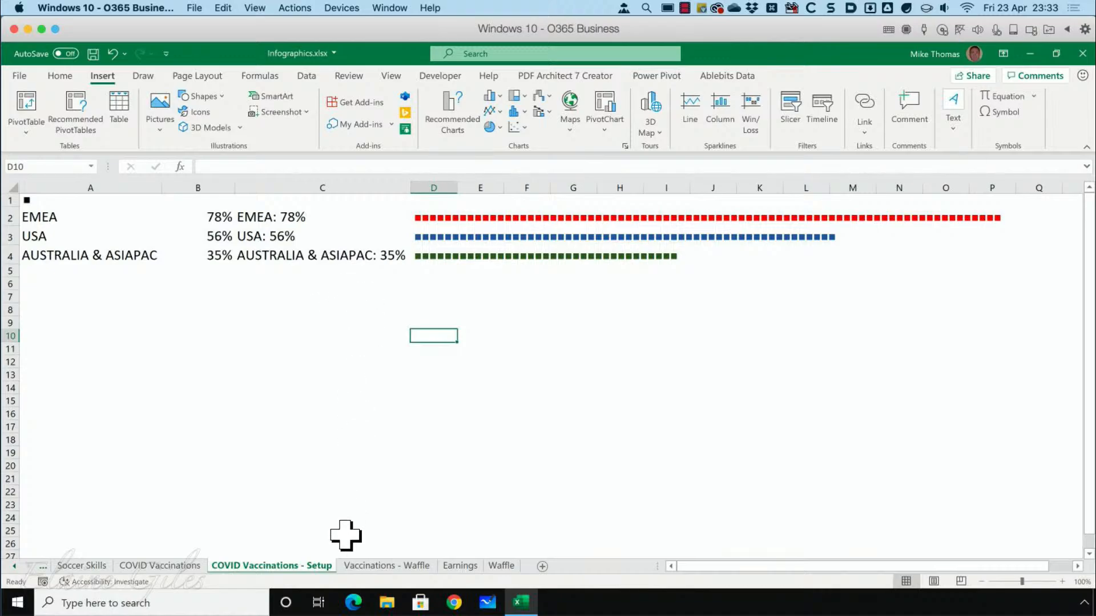
{"action": "key", "text": "ctrl+Page_Up"}
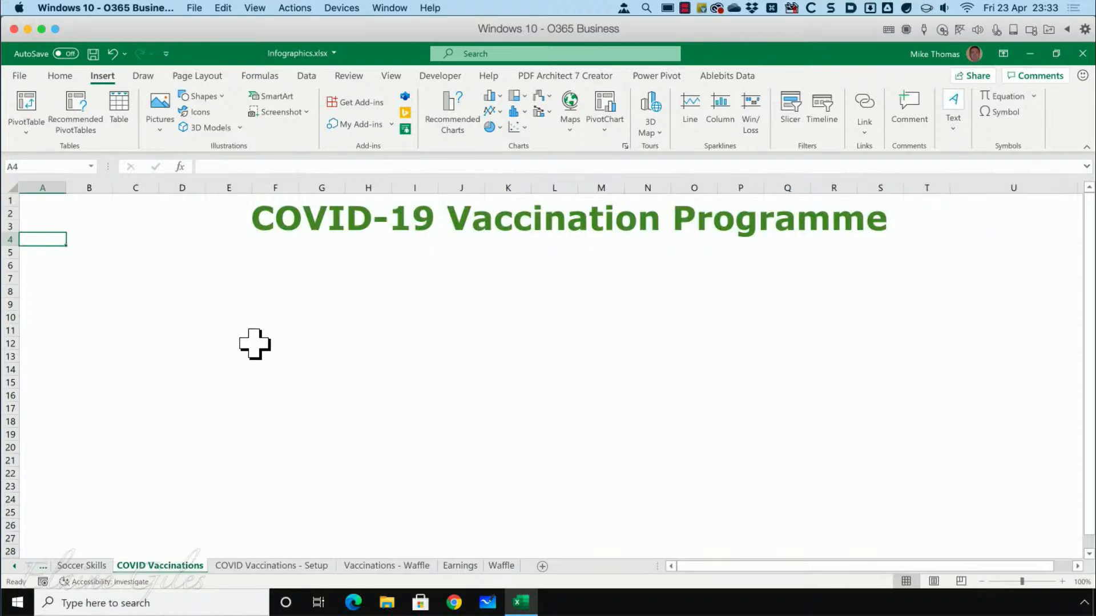
{"action": "left_click", "coordinate": [365, 280]}
{"action": "left_click", "coordinate": [391, 76]}
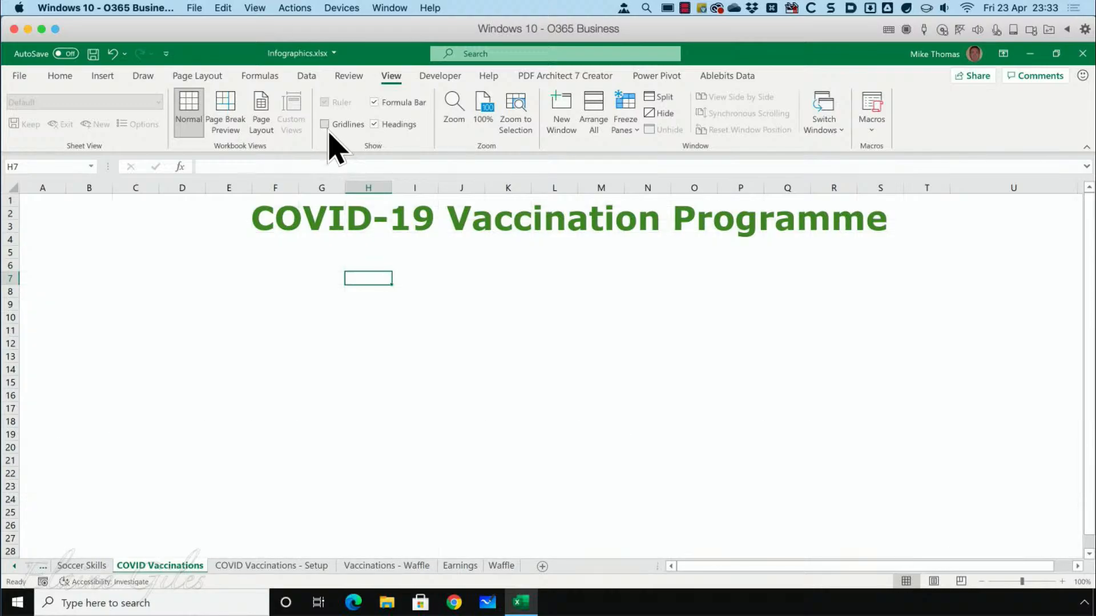
Move the title text box slightly right and down, and point out the Text Box command without inserting a new one.
{"action": "left_click", "coordinate": [359, 234]}
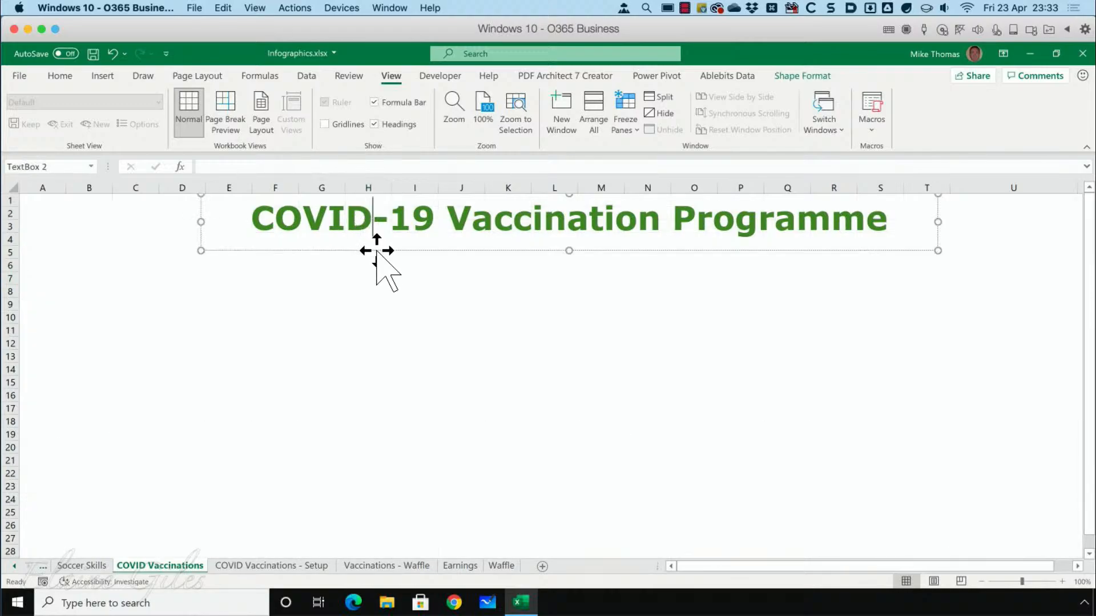
{"action": "mouse_move", "coordinate": [377, 251]}
{"action": "left_mouse_down"}
{"action": "mouse_move", "coordinate": [335, 254]}
{"action": "mouse_move", "coordinate": [396, 247]}
{"action": "left_mouse_up"}
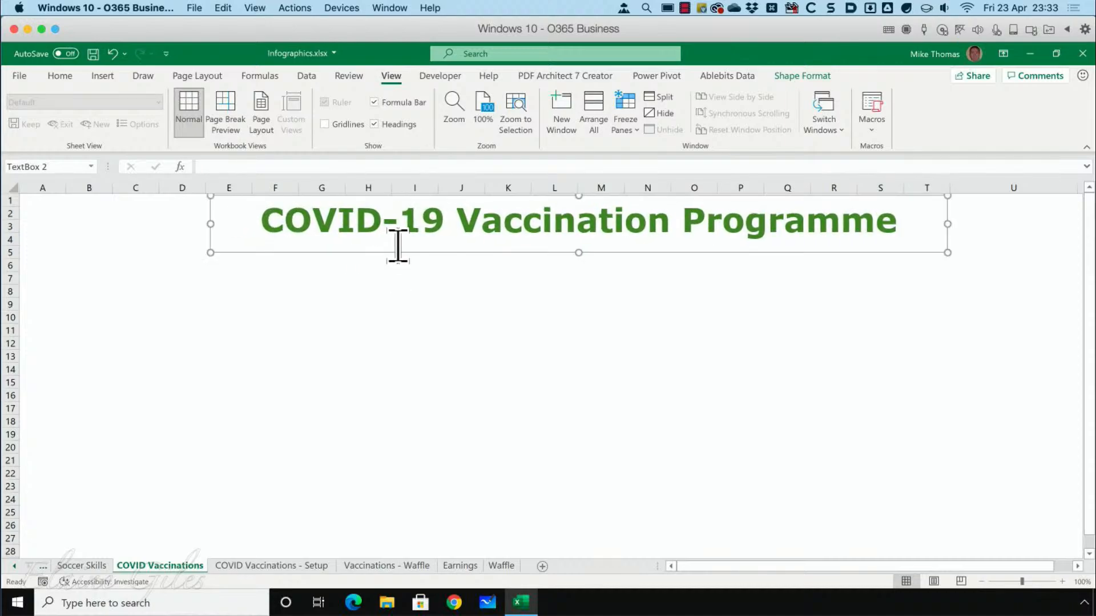
{"action": "left_click", "coordinate": [102, 77]}
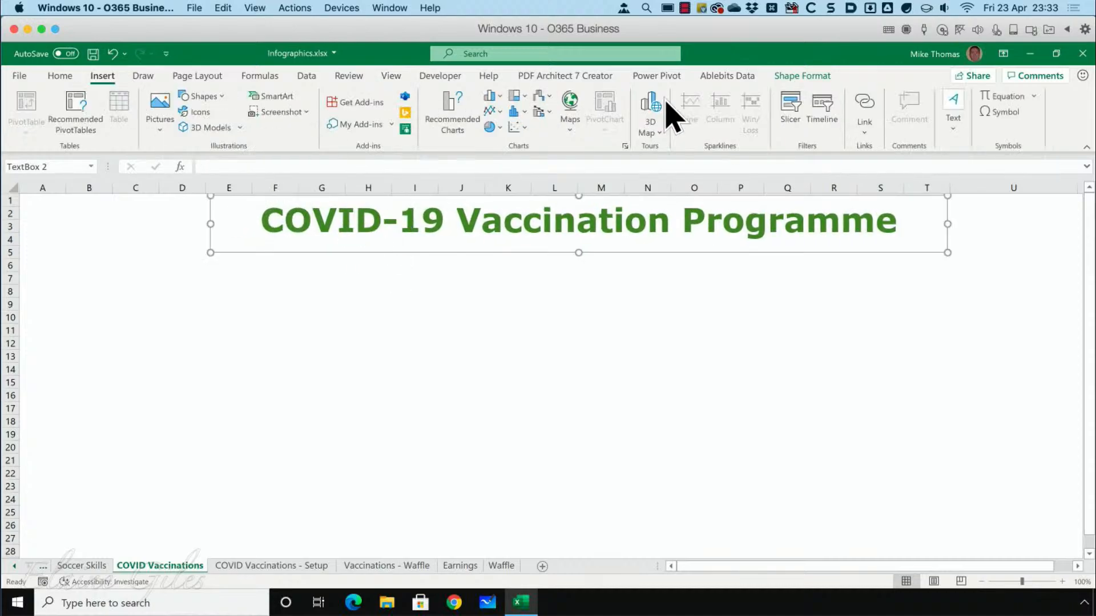
{"action": "left_click", "coordinate": [953, 117]}
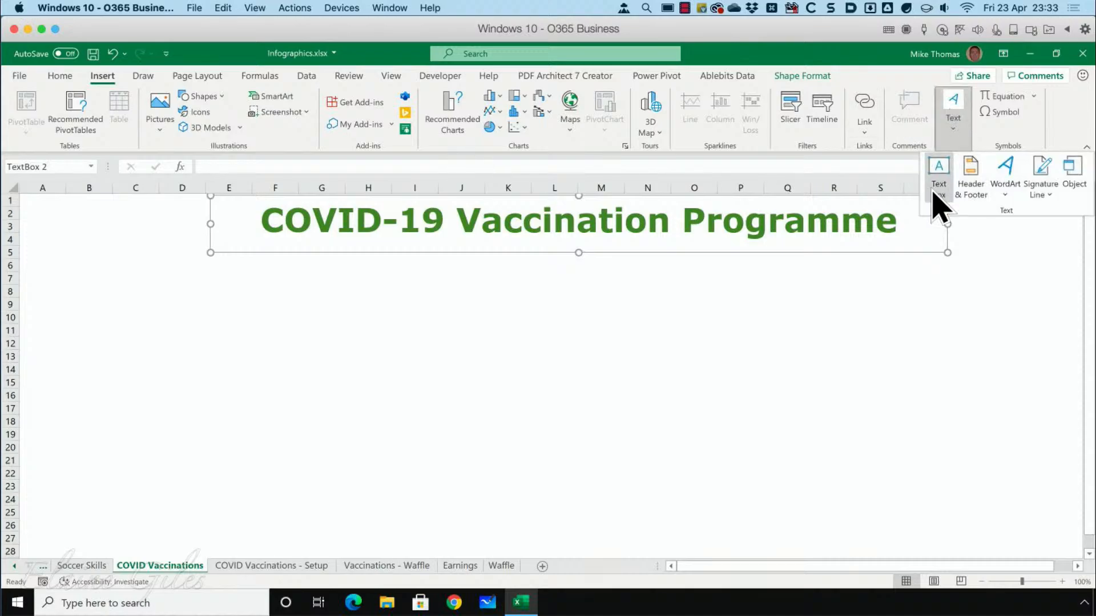
{"action": "left_click", "coordinate": [516, 292]}
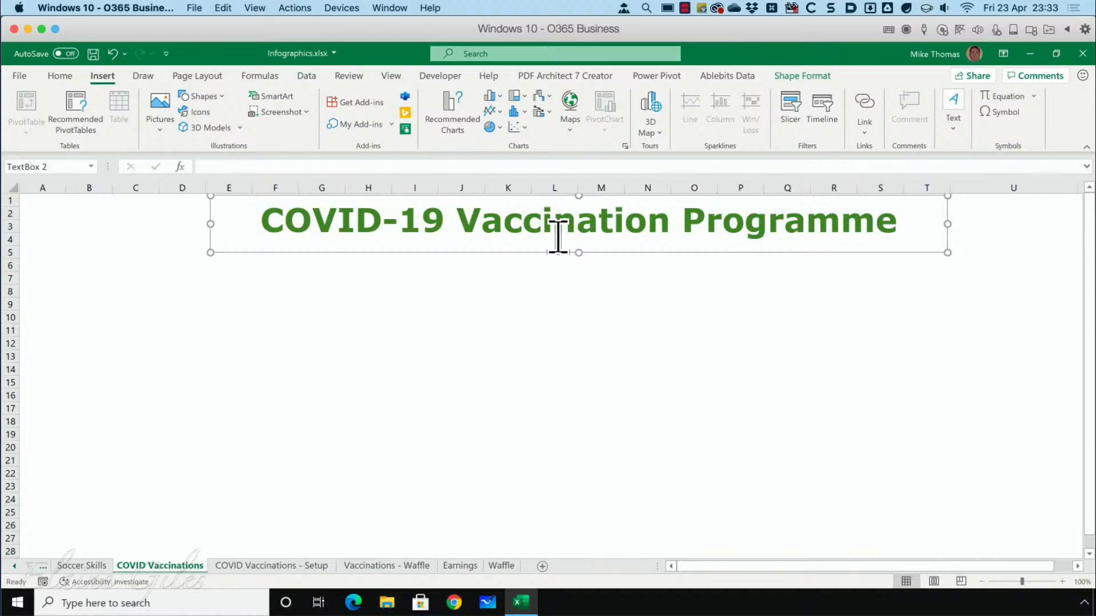
Search the stock images for "map", insert the white relief world map at cell H10, and delete it.
{"action": "left_click", "coordinate": [379, 317]}
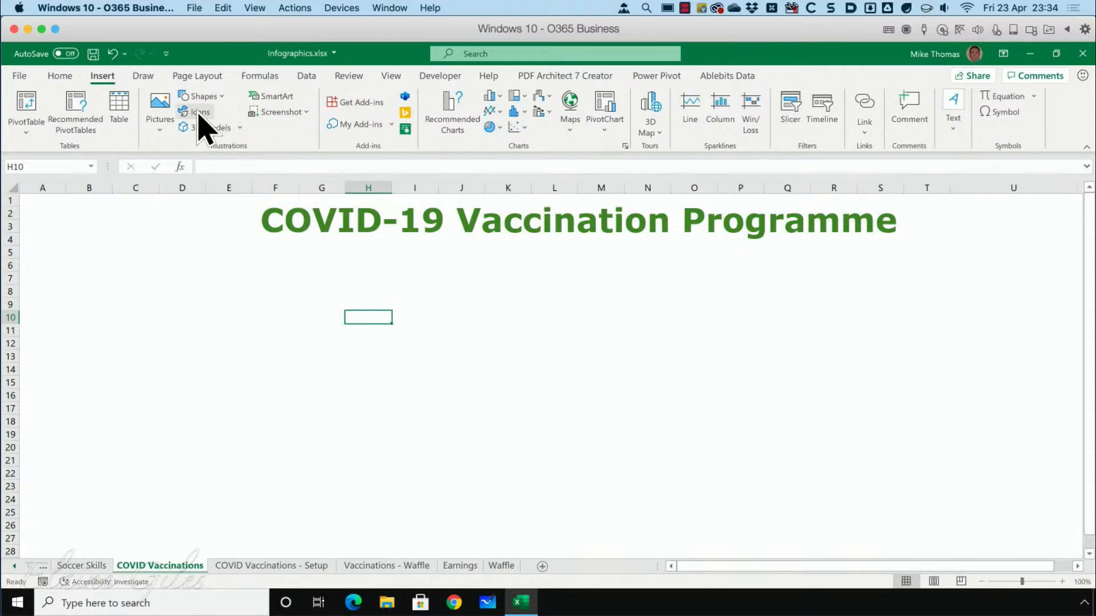
{"action": "left_click", "coordinate": [168, 113]}
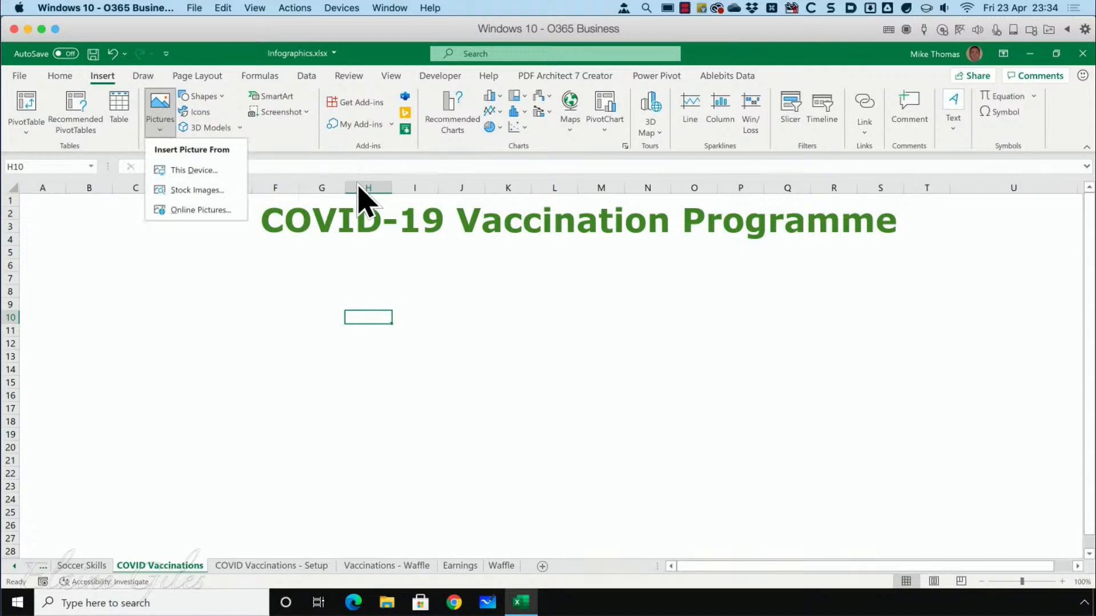
{"action": "left_click", "coordinate": [194, 190]}
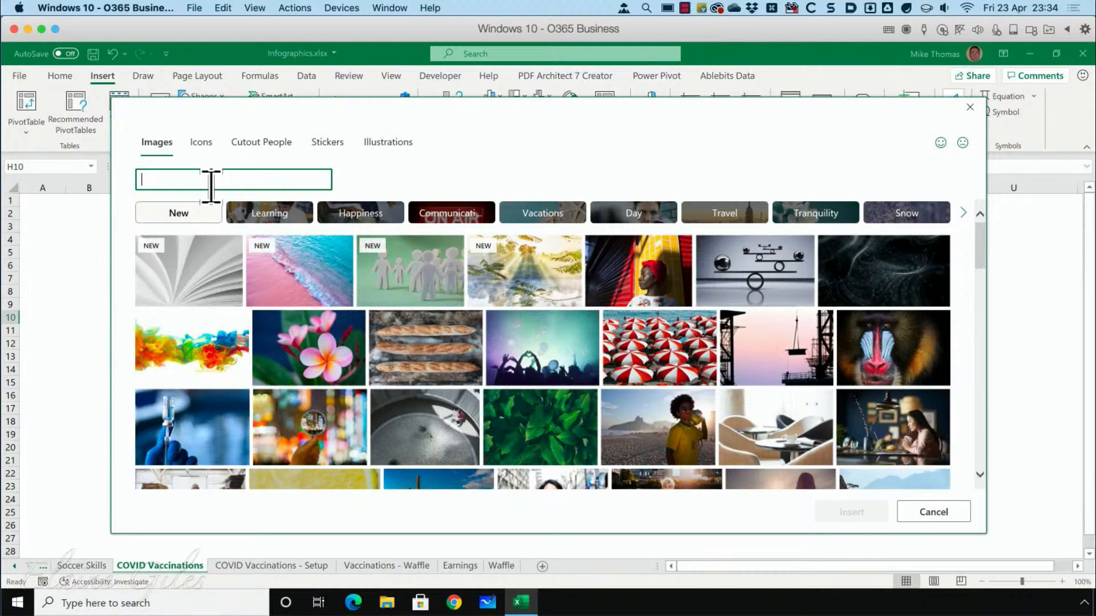
{"action": "type", "text": "map"}
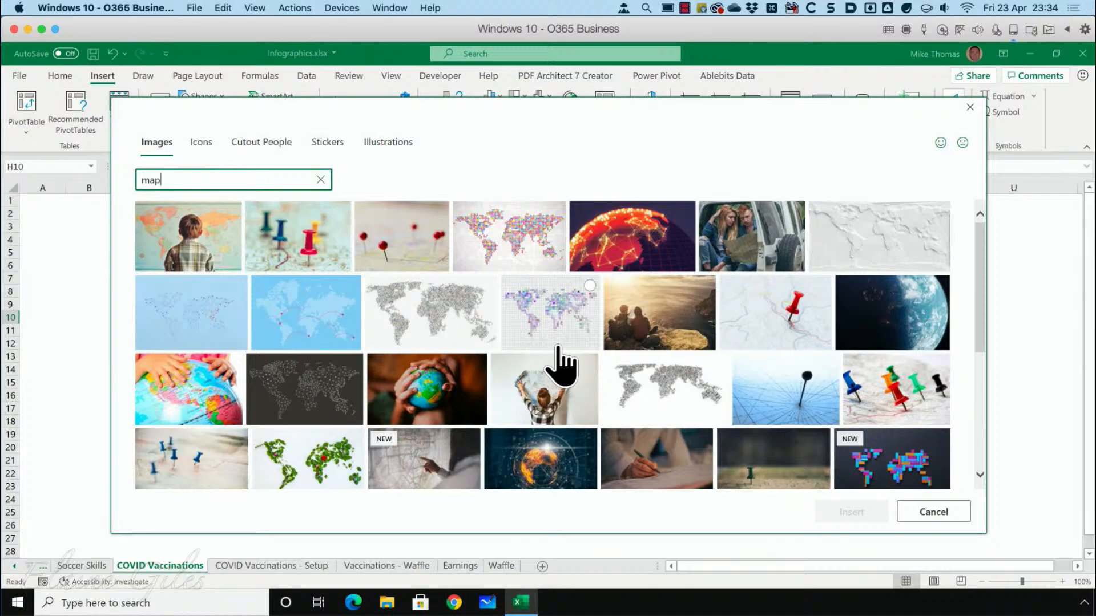
{"action": "left_click", "coordinate": [890, 234]}
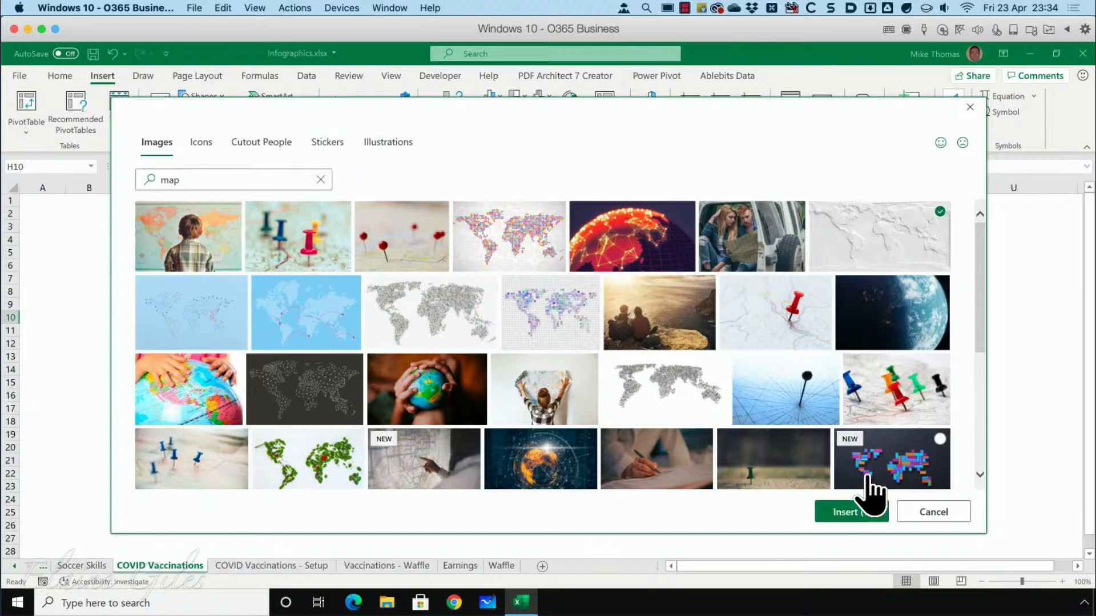
{"action": "left_click", "coordinate": [850, 512]}
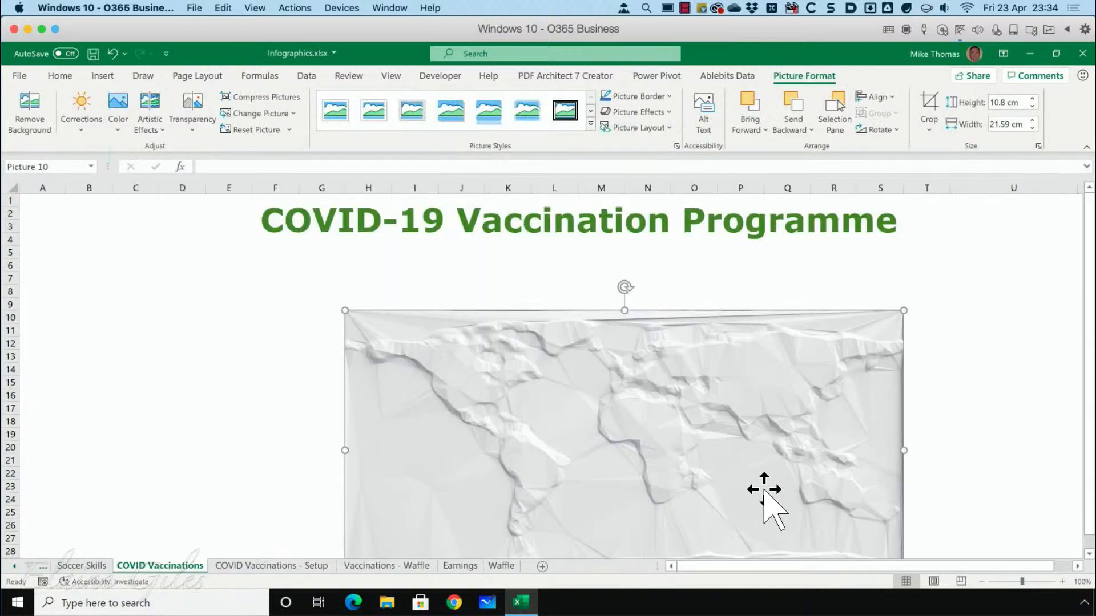
{"action": "key", "text": "Delete"}
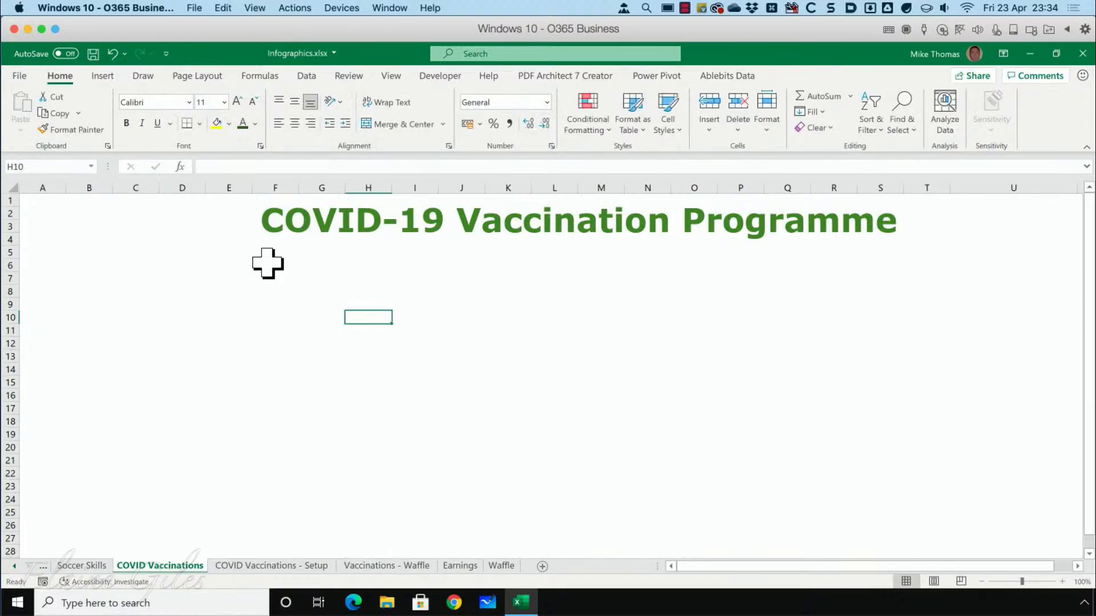
Insert the light-background world map made of tiny figures from the stock images found with the search term "map".
{"action": "left_click", "coordinate": [101, 79]}
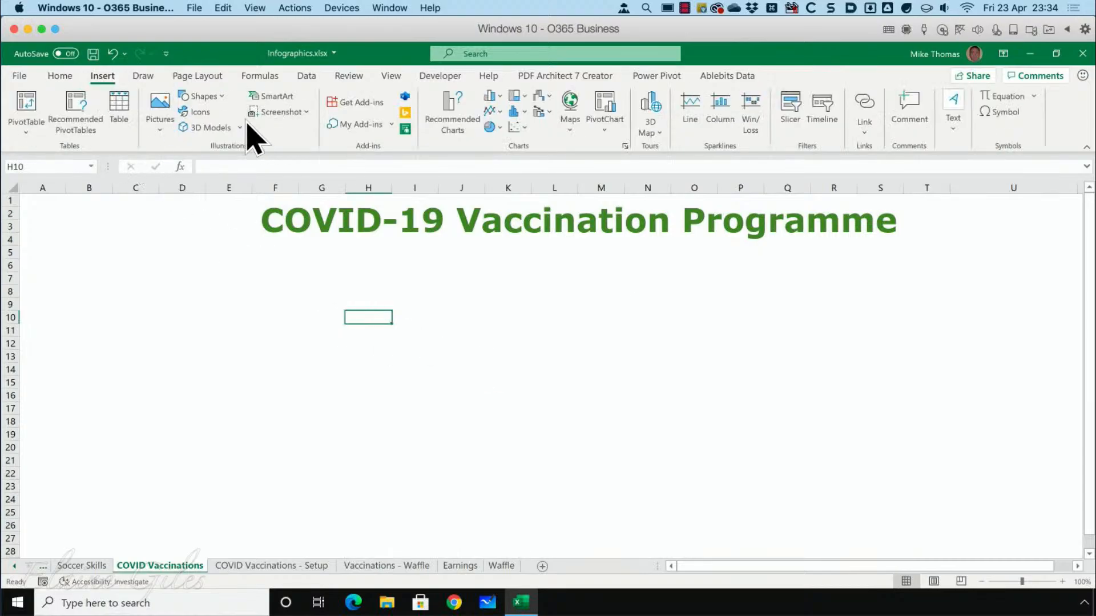
{"action": "left_click", "coordinate": [166, 110]}
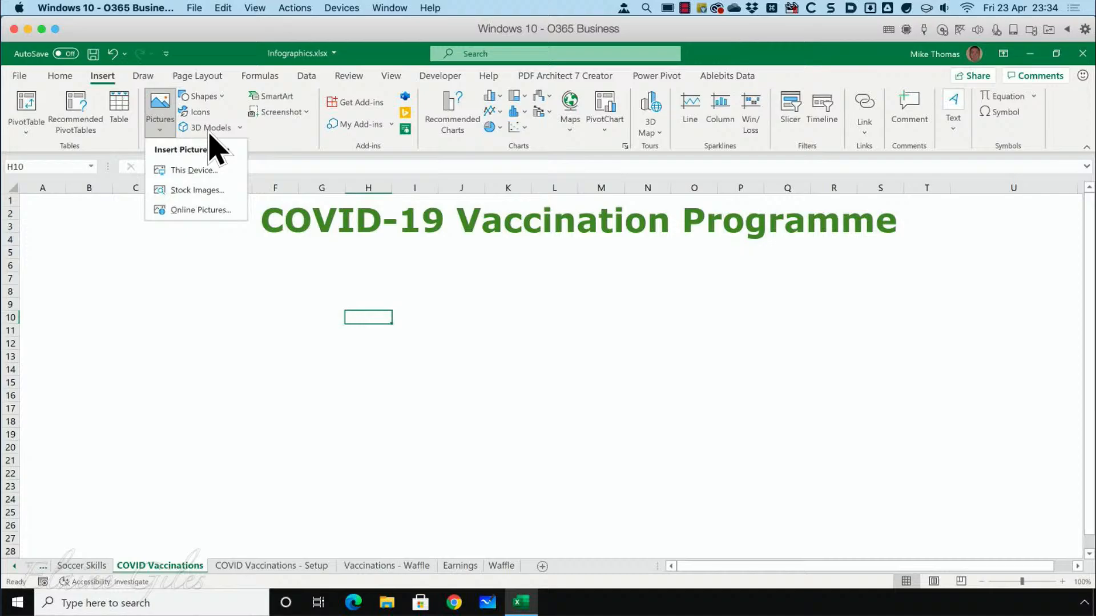
{"action": "left_click", "coordinate": [204, 190]}
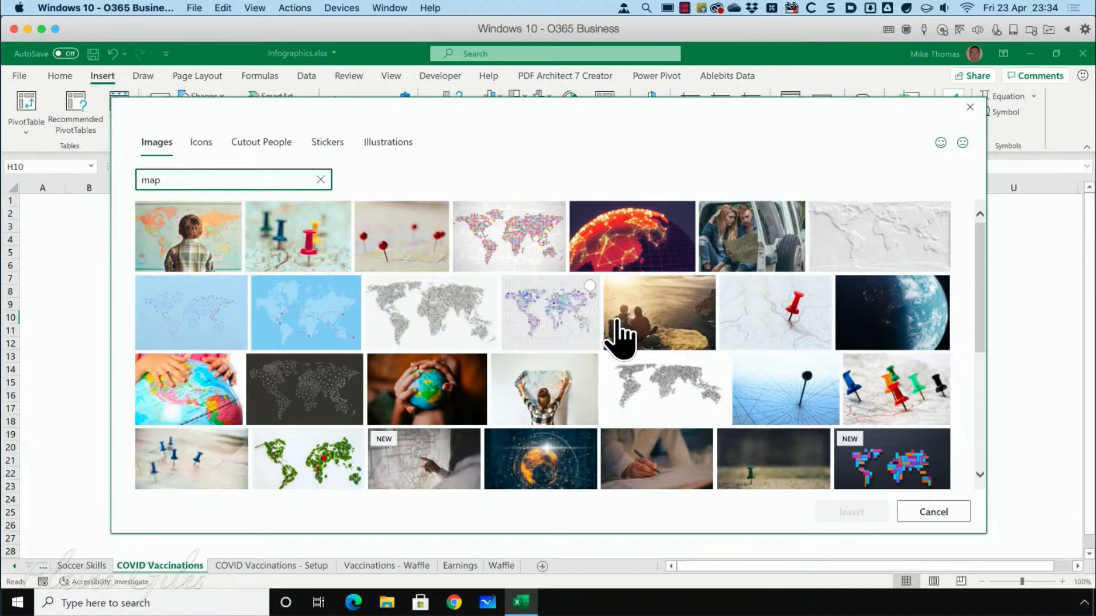
{"action": "scroll", "coordinate": [655, 342], "scroll_direction": "down", "scroll_amount": 3}
{"action": "scroll", "coordinate": [657, 357], "scroll_direction": "down", "scroll_amount": 3}
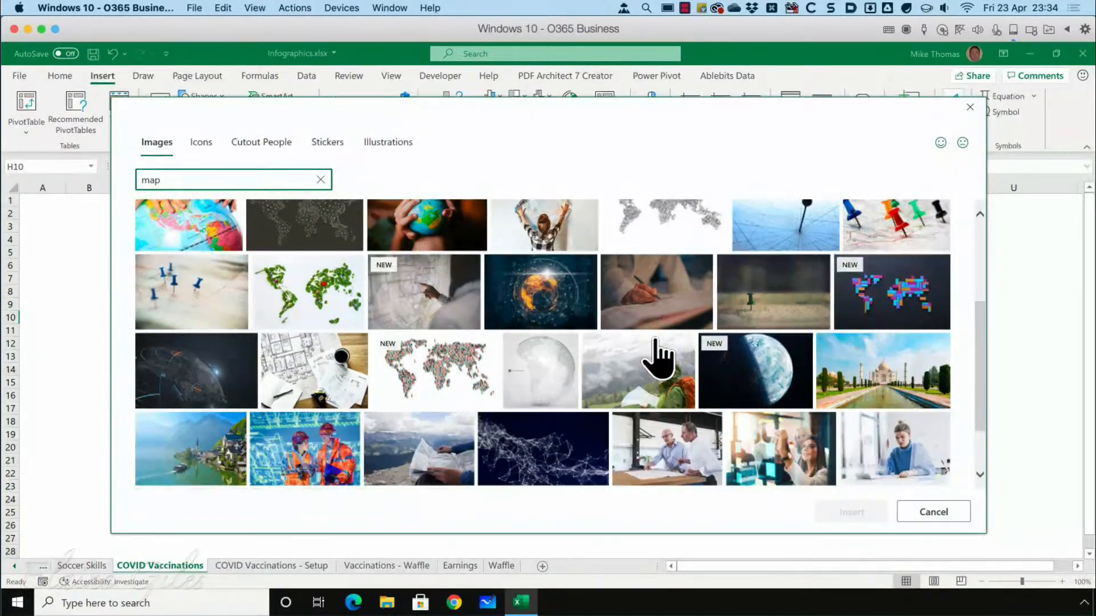
{"action": "scroll", "coordinate": [657, 357], "scroll_direction": "up", "scroll_amount": 4}
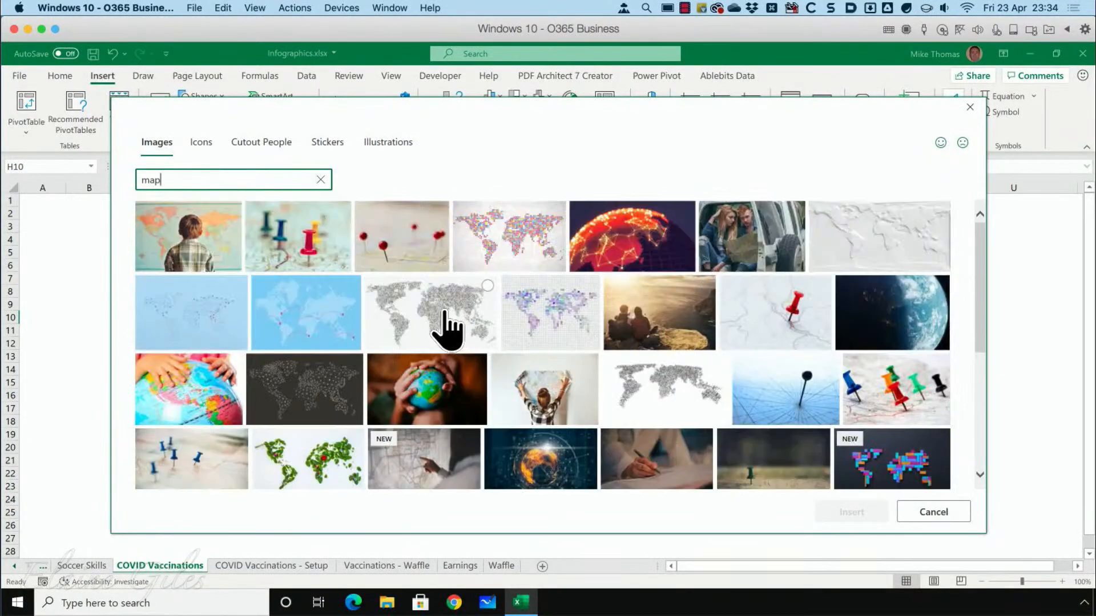
{"action": "left_click", "coordinate": [432, 310]}
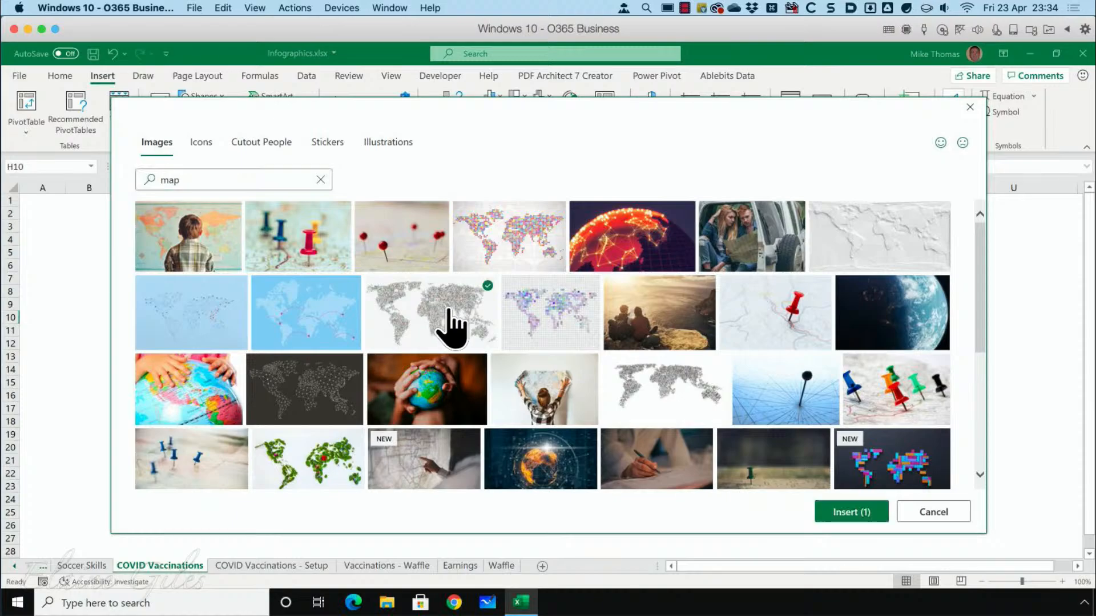
{"action": "left_click", "coordinate": [854, 512]}
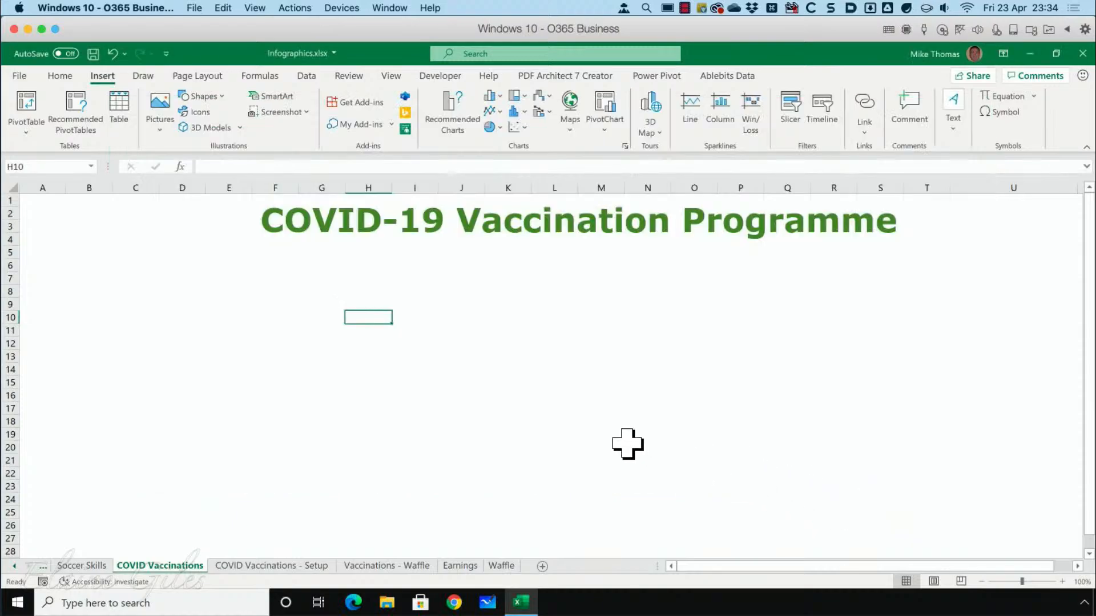
Move the map picture to the sheet's upper-left corner and enlarge it to about 22.4 cm high by 39.9 cm wide.
{"action": "left_click_drag", "start_coordinate": [490, 380], "coordinate": [166, 264]}
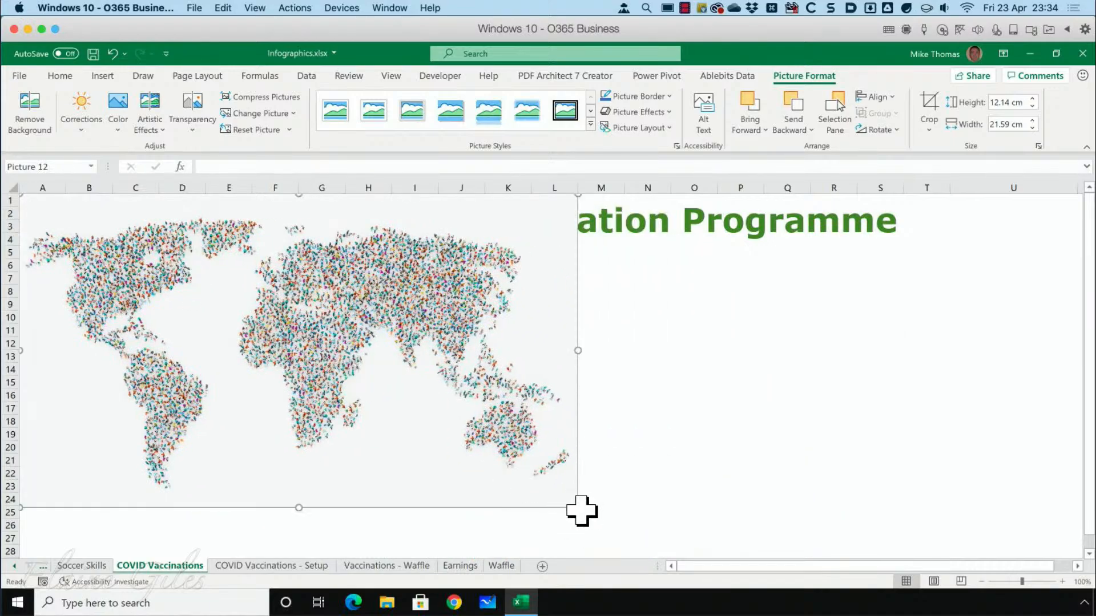
{"action": "left_click_drag", "start_coordinate": [582, 511], "coordinate": [1051, 565]}
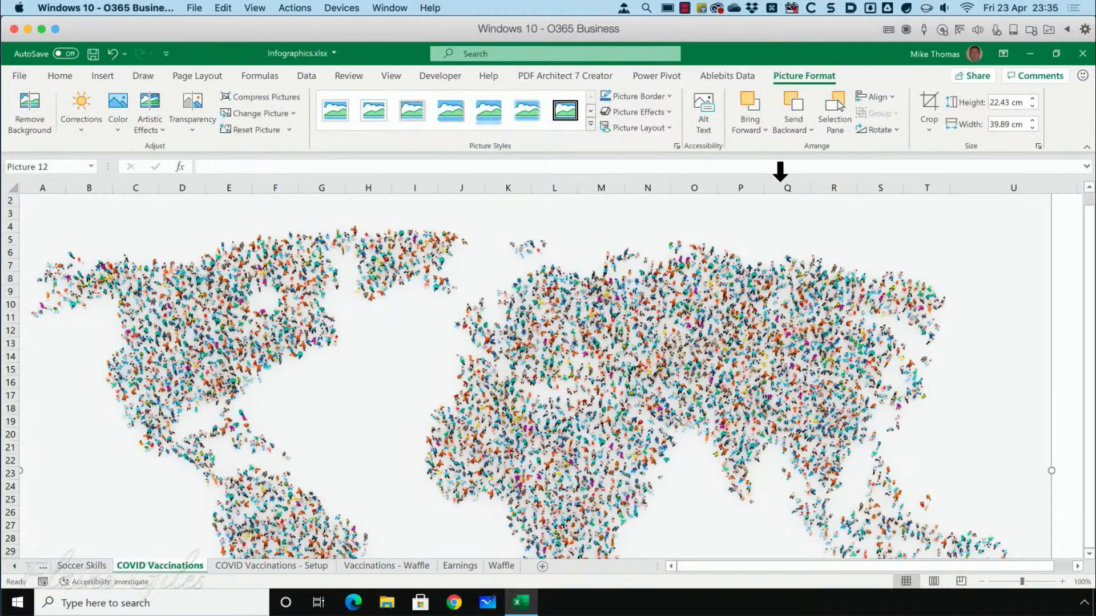
Send the map picture behind the title, and shift both the map and the title text box slightly down.
{"action": "left_click", "coordinate": [792, 127]}
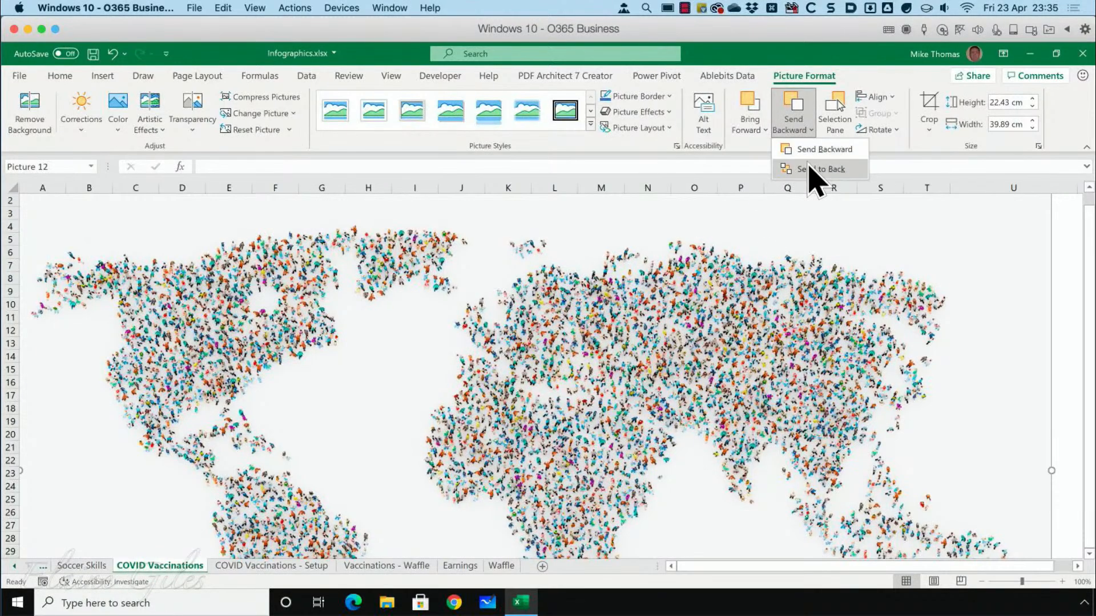
{"action": "left_click", "coordinate": [806, 164]}
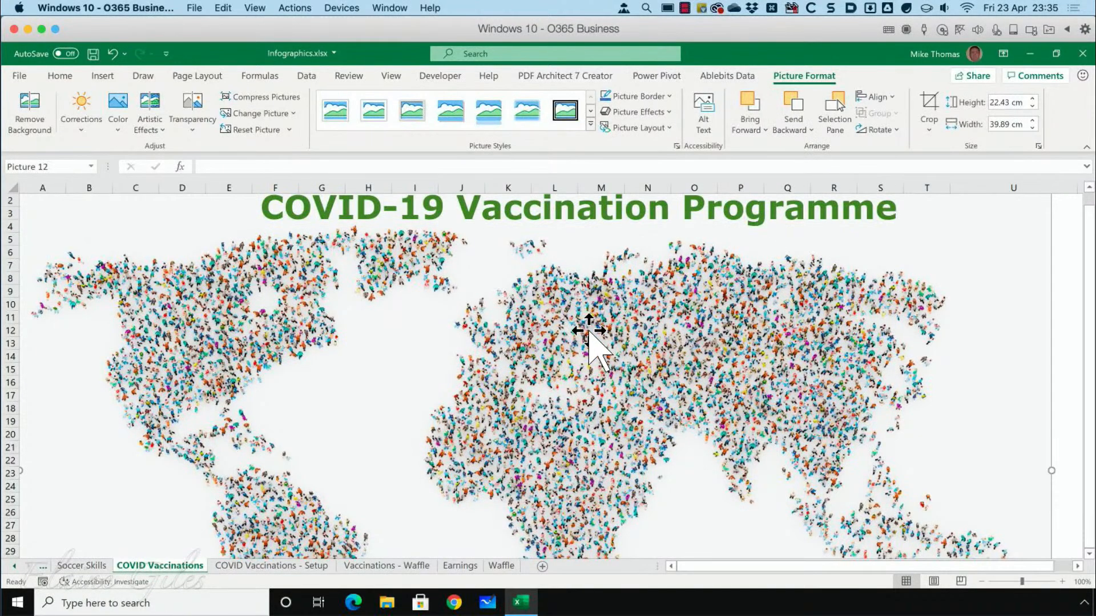
{"action": "left_click_drag", "start_coordinate": [550, 287], "coordinate": [550, 295]}
{"action": "left_click", "coordinate": [523, 233]}
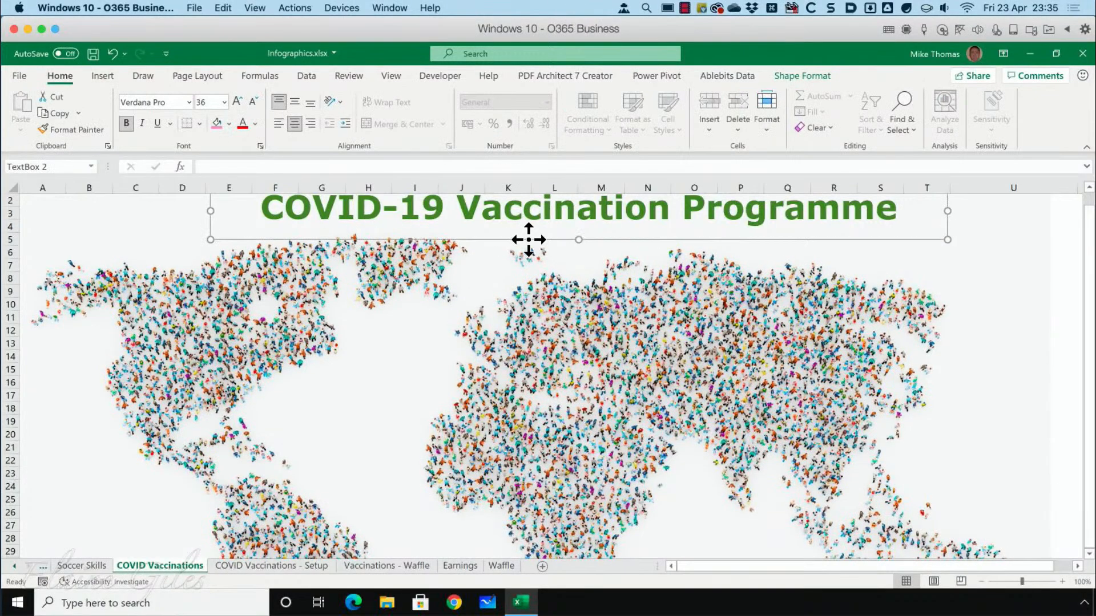
{"action": "left_click_drag", "start_coordinate": [528, 237], "coordinate": [528, 245]}
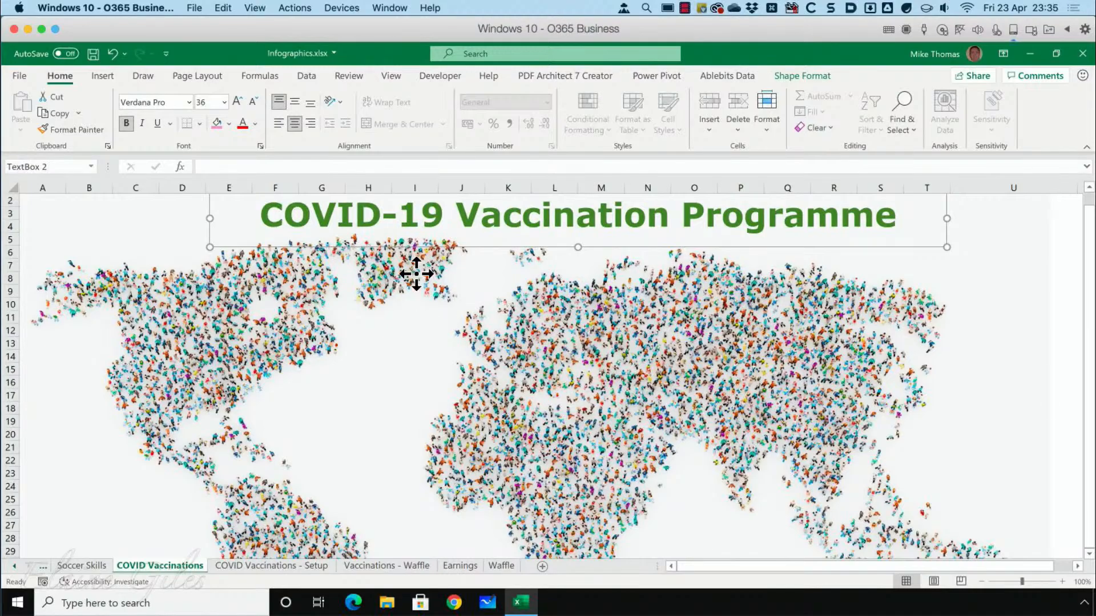
Set the map picture's transparency to 80%.
{"action": "left_click", "coordinate": [468, 303]}
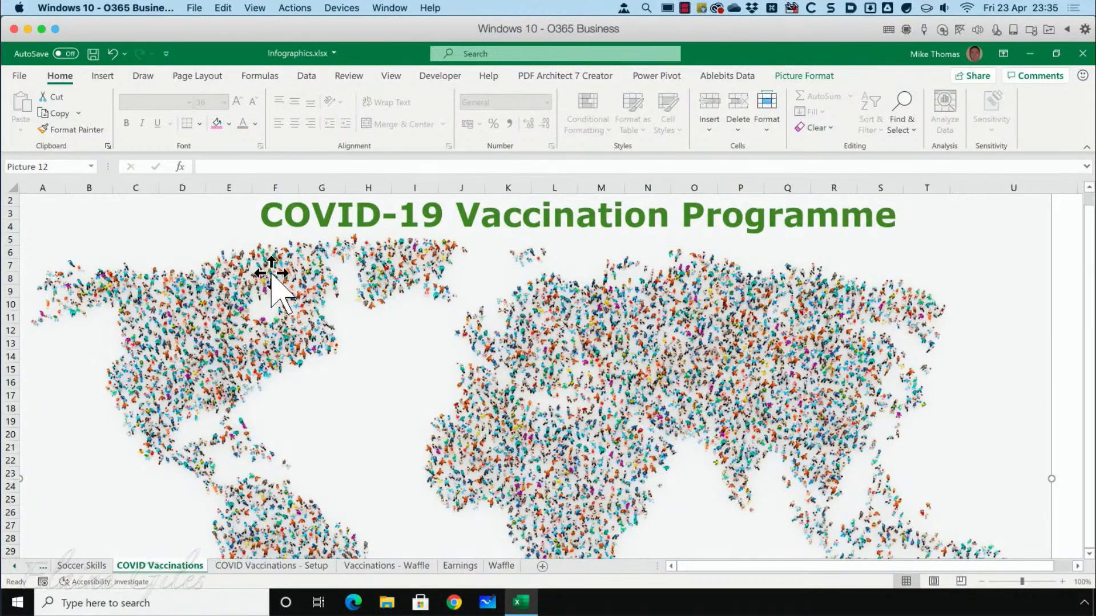
{"action": "left_click", "coordinate": [799, 78]}
{"action": "left_click", "coordinate": [200, 132]}
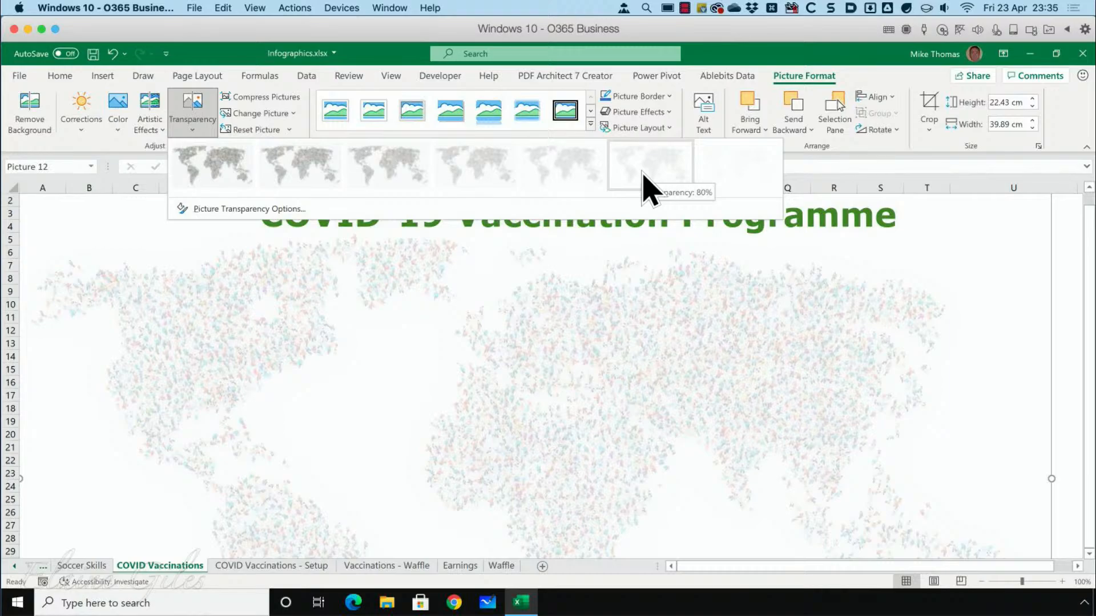
{"action": "left_click", "coordinate": [643, 174]}
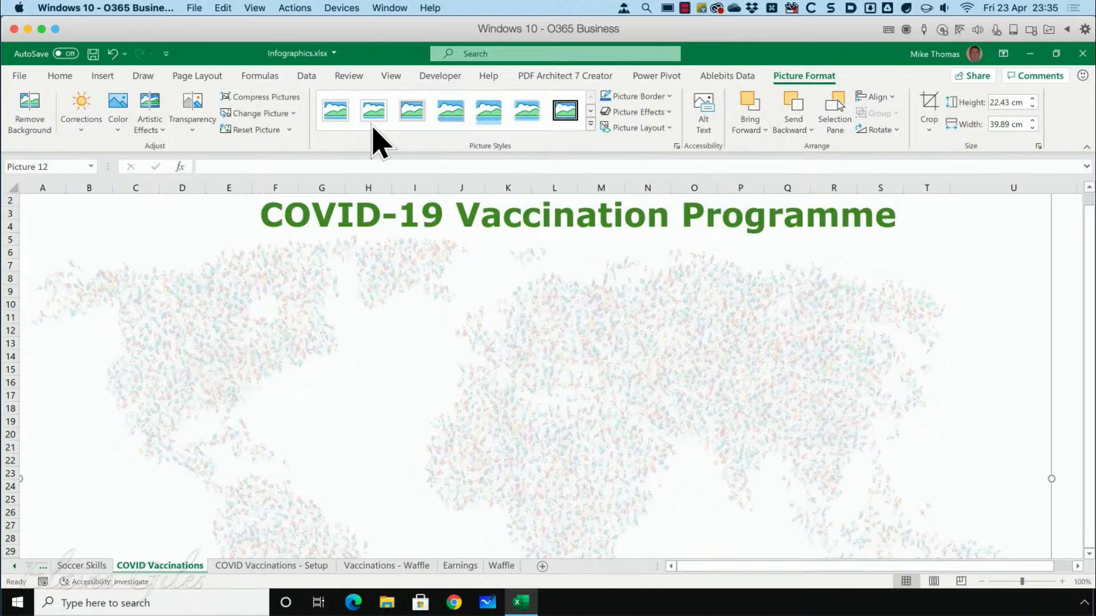
Draw an empty text box over North America on the map, spanning roughly columns C to G and rows 10 to 12.
{"action": "left_click", "coordinate": [102, 76]}
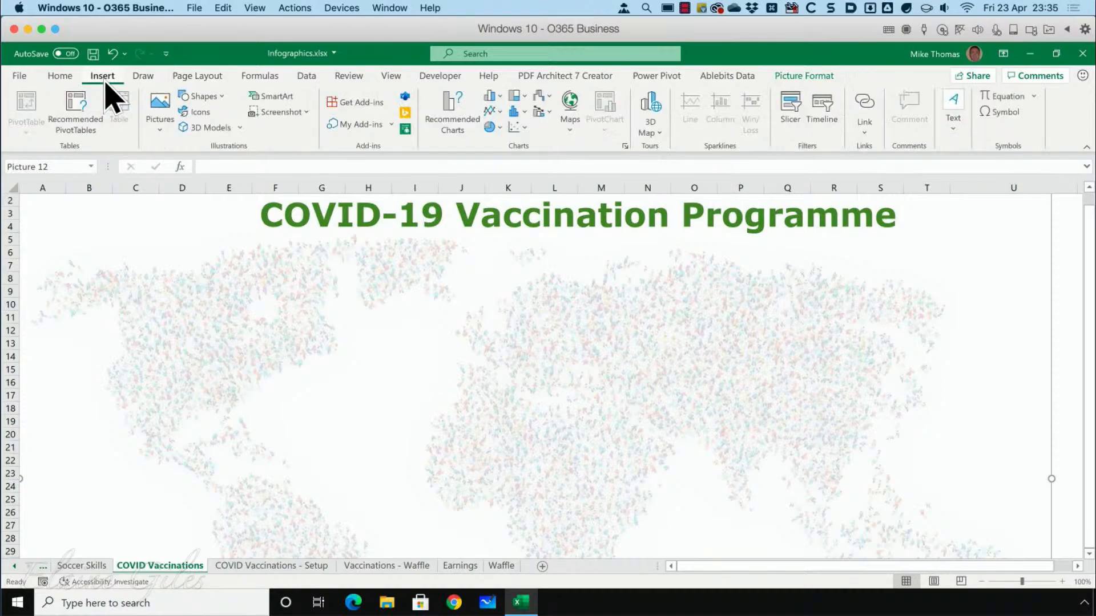
{"action": "left_click", "coordinate": [952, 125]}
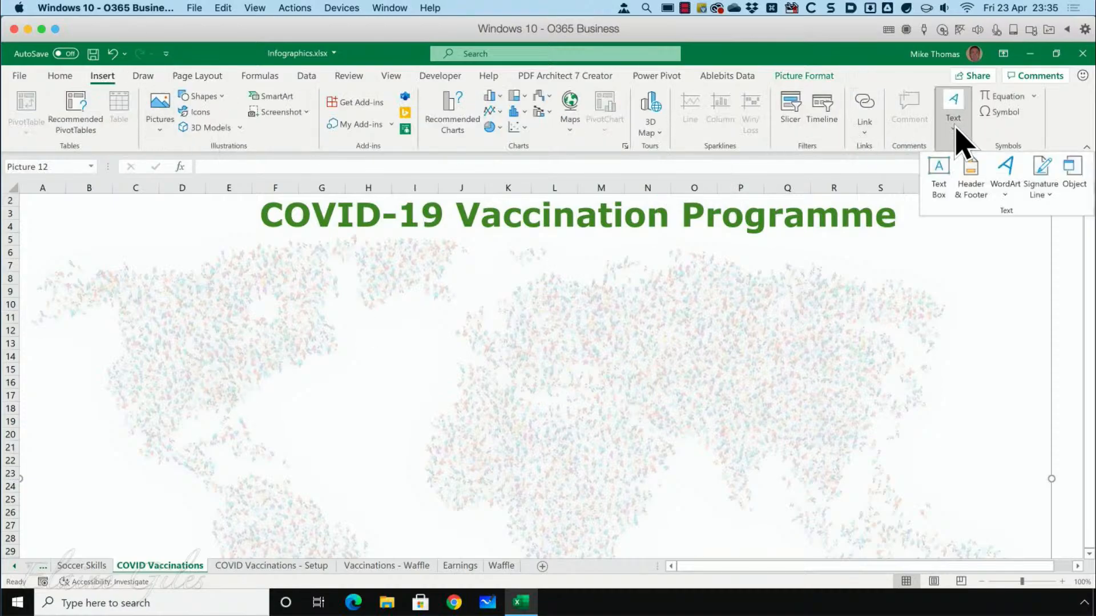
{"action": "left_click", "coordinate": [938, 171]}
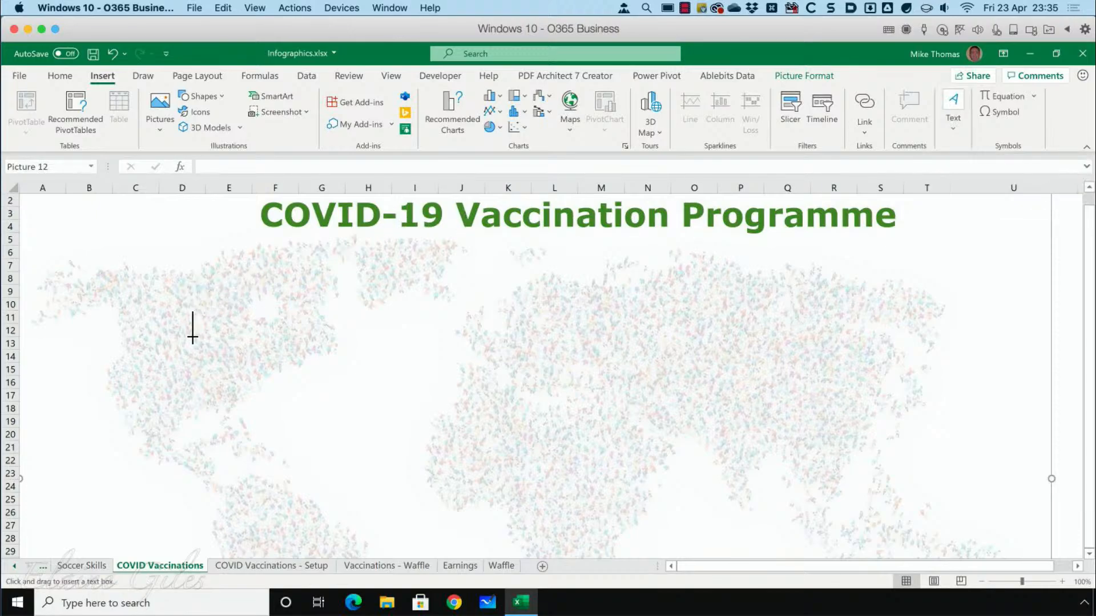
{"action": "left_click_drag", "start_coordinate": [176, 308], "coordinate": [290, 331]}
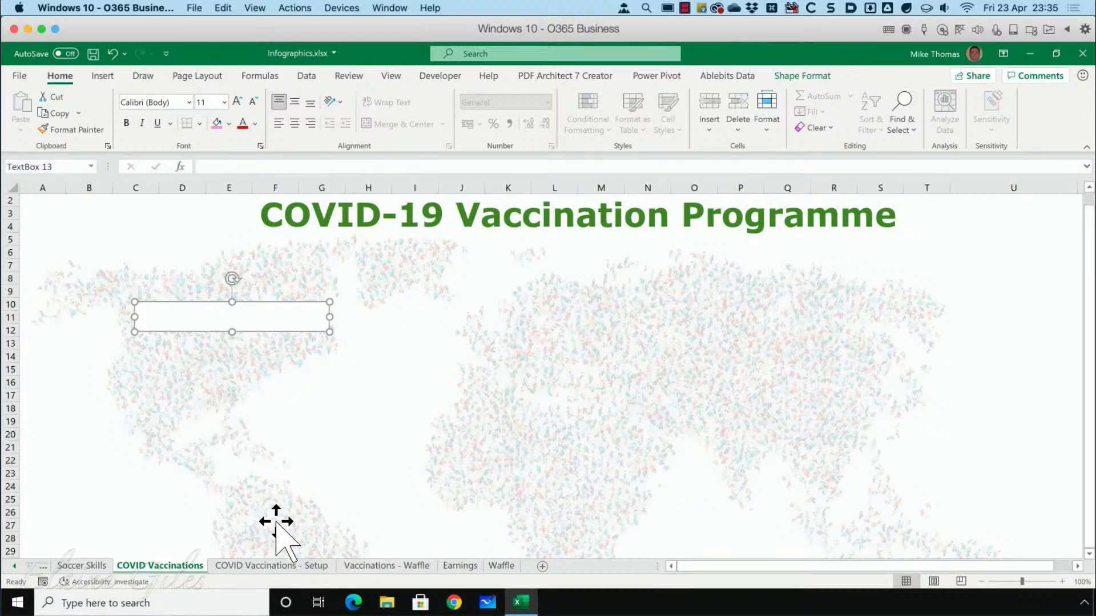
Examine the USA label formula in cell C3 of the COVID Vaccinations - Setup sheet, and return to the COVID Vaccinations sheet.
{"action": "left_click", "coordinate": [271, 565]}
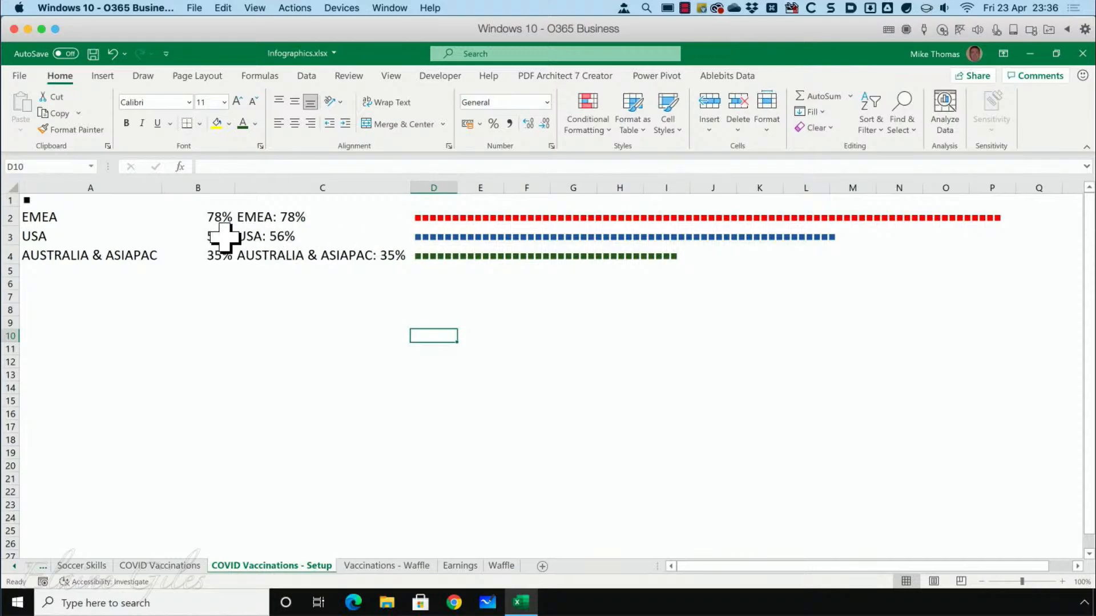
{"action": "left_click", "coordinate": [261, 238]}
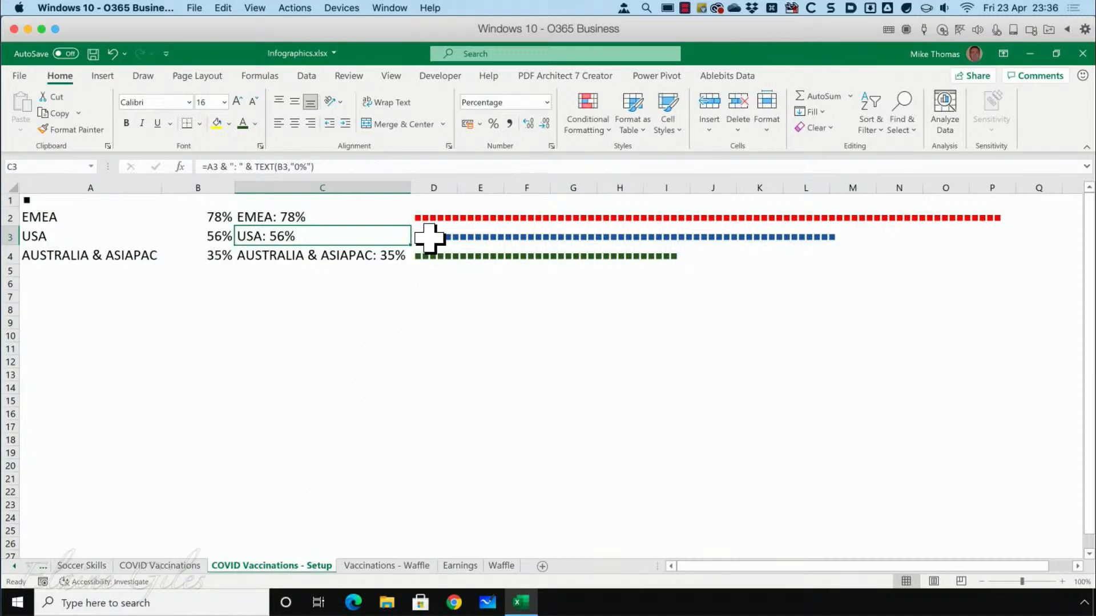
{"action": "left_click", "coordinate": [160, 565]}
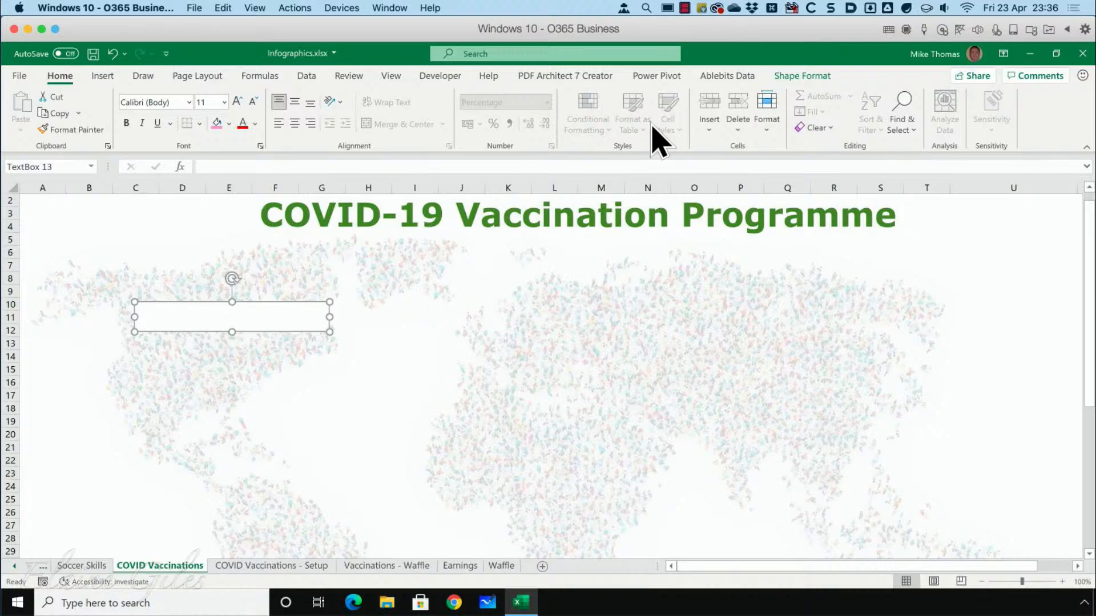
Fill the empty text box over North America with dark blue.
{"action": "left_click", "coordinate": [802, 76]}
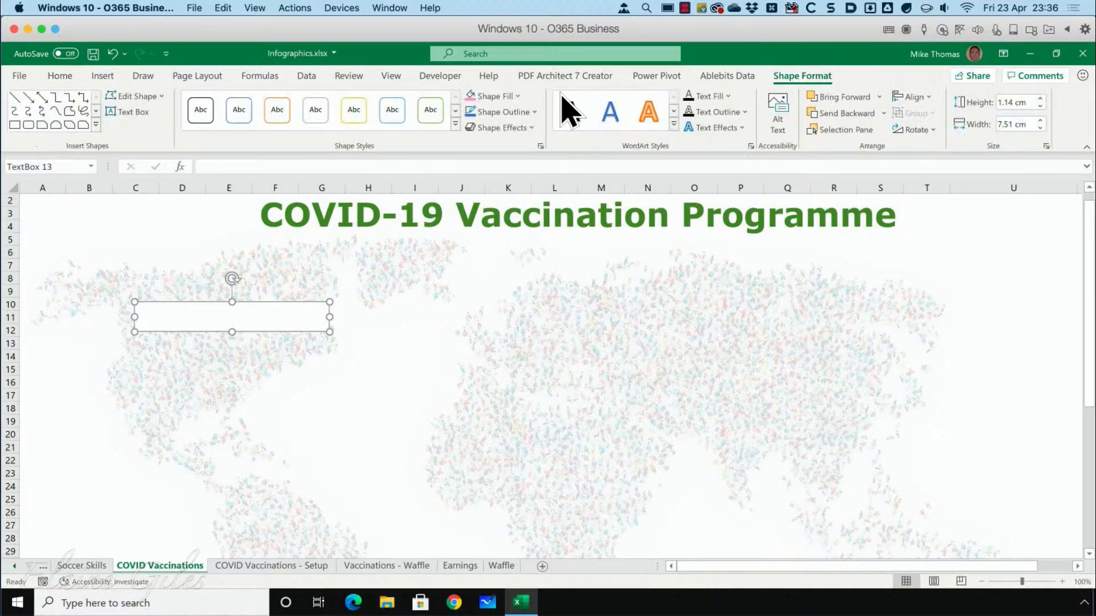
{"action": "left_click", "coordinate": [515, 96]}
{"action": "left_click", "coordinate": [516, 197]}
Link the blue text box to the USA label with the formula ='COVID Vaccinations - Setup'!C3.
{"action": "left_click", "coordinate": [246, 167]}
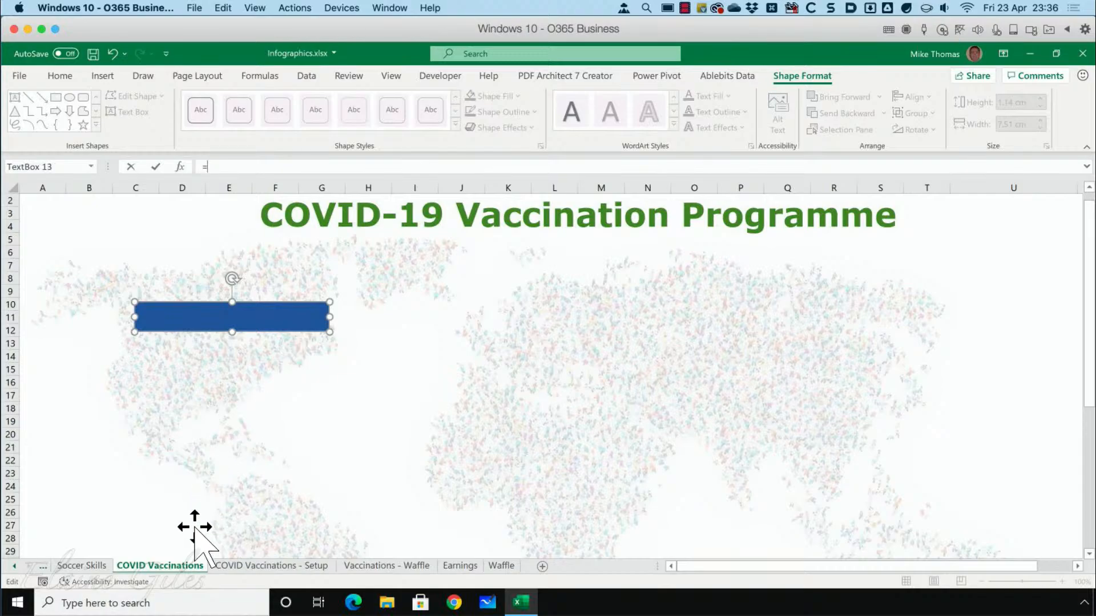
{"action": "left_click", "coordinate": [272, 566]}
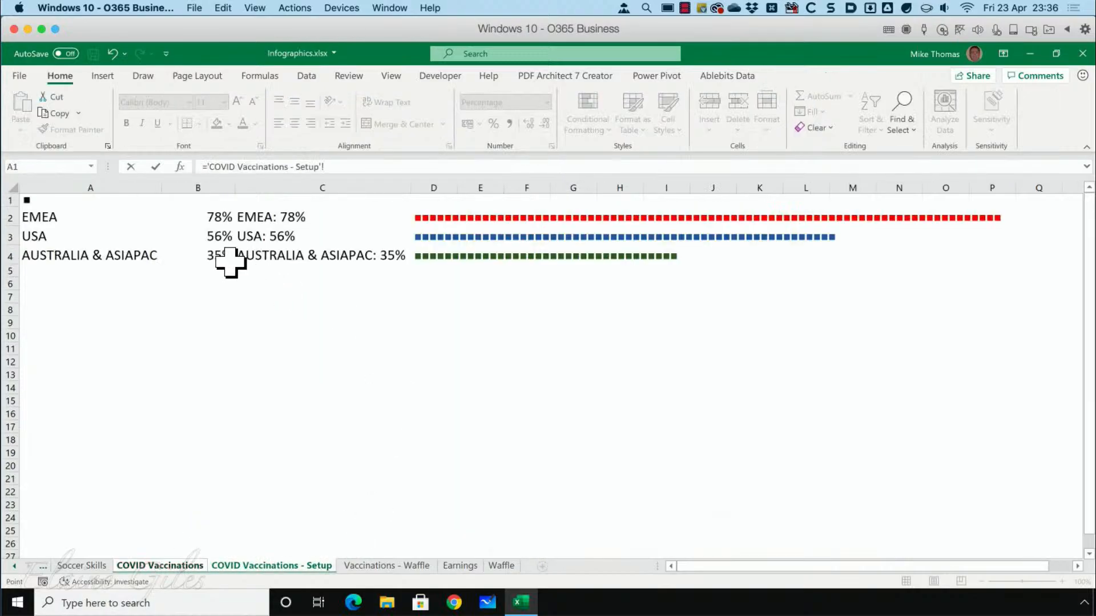
{"action": "left_click", "coordinate": [274, 240]}
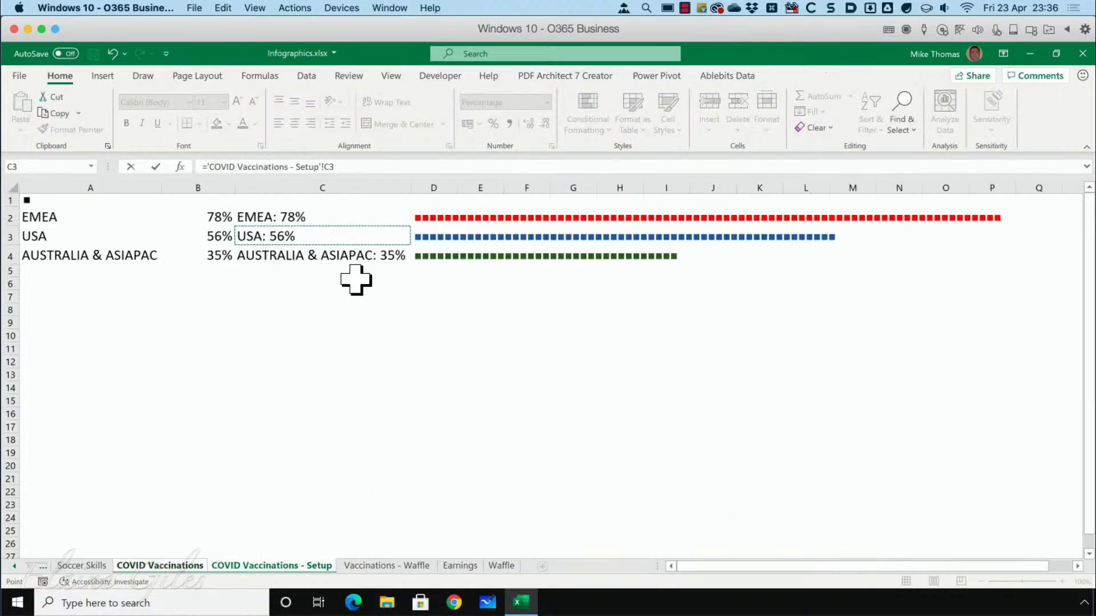
{"action": "key", "text": "Return"}
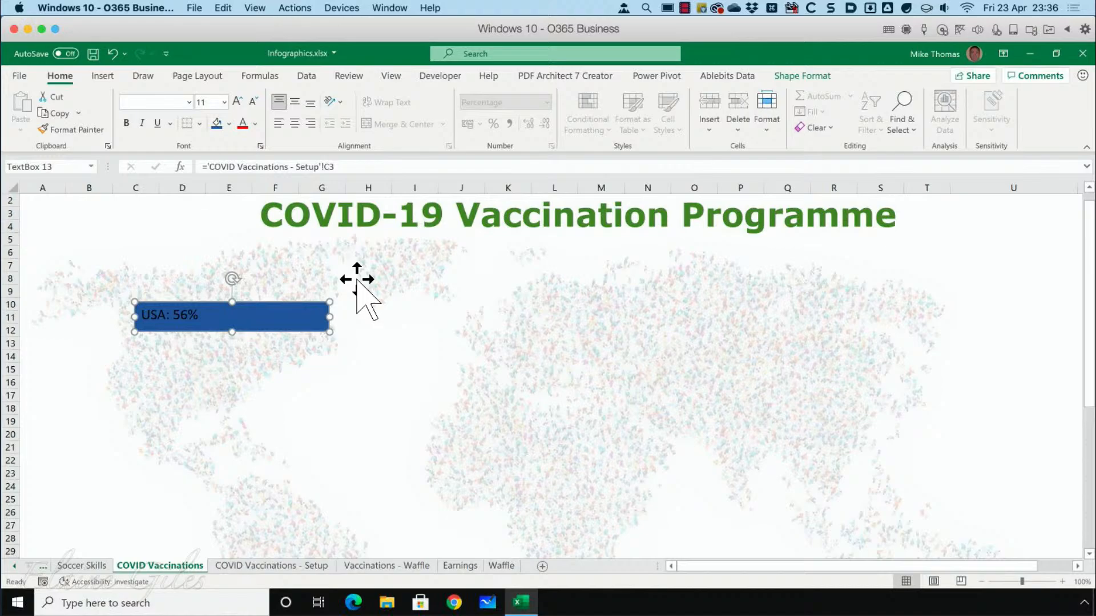
Format the USA text box's text as white, size 20, centred horizontally and vertically.
{"action": "left_click", "coordinate": [256, 125]}
{"action": "left_click", "coordinate": [245, 180]}
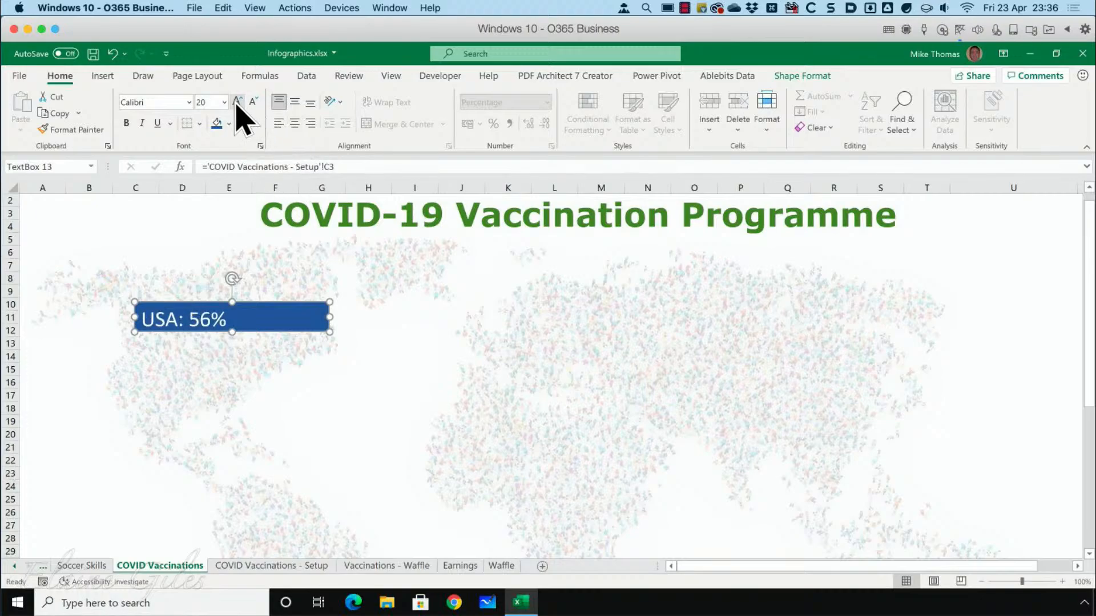
{"action": "left_click", "coordinate": [252, 103]}
{"action": "left_click", "coordinate": [294, 120]}
{"action": "left_click", "coordinate": [295, 104]}
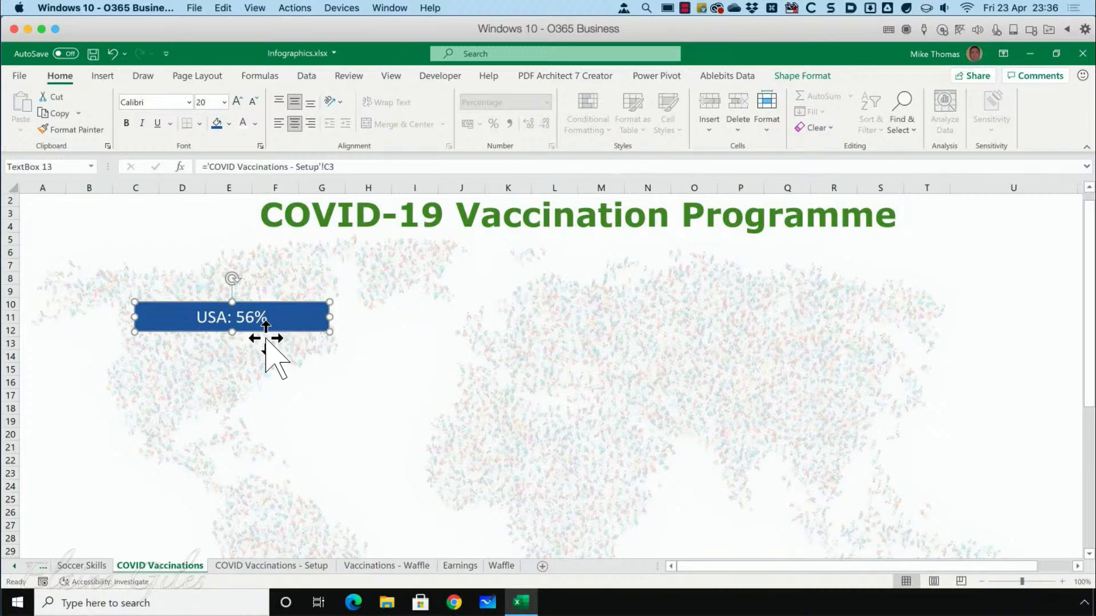
Make two copies of the USA text box, placing one over Europe and the other over eastern Asia, roughly level with the original.
{"action": "key", "text": "ctrl+c"}
{"action": "key", "text": "ctrl+v"}
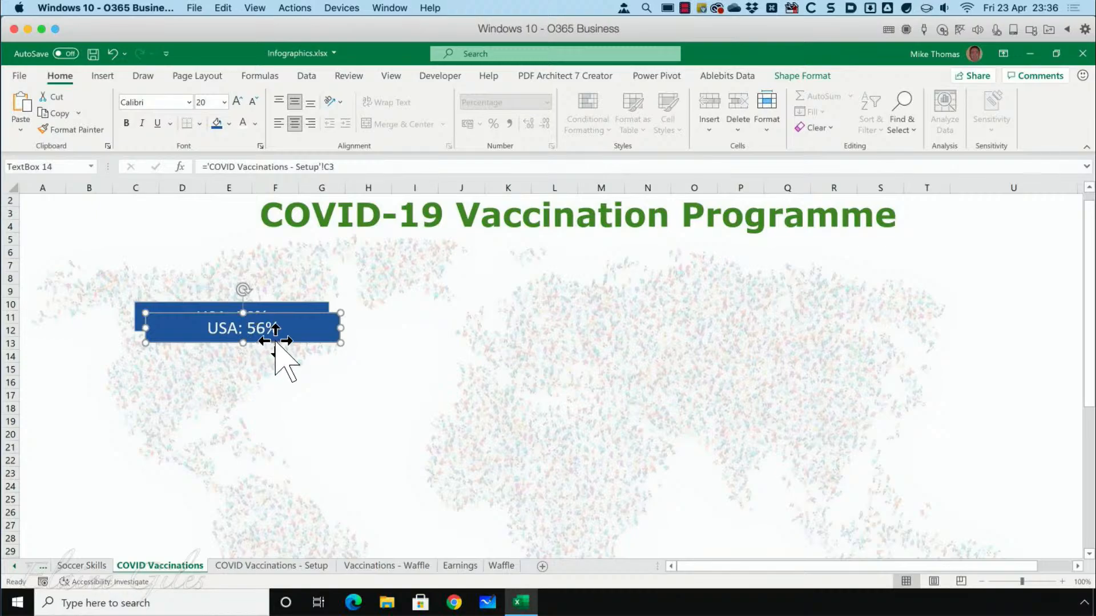
{"action": "left_click_drag", "start_coordinate": [336, 338], "coordinate": [876, 343]}
{"action": "key", "text": "ctrl+d"}
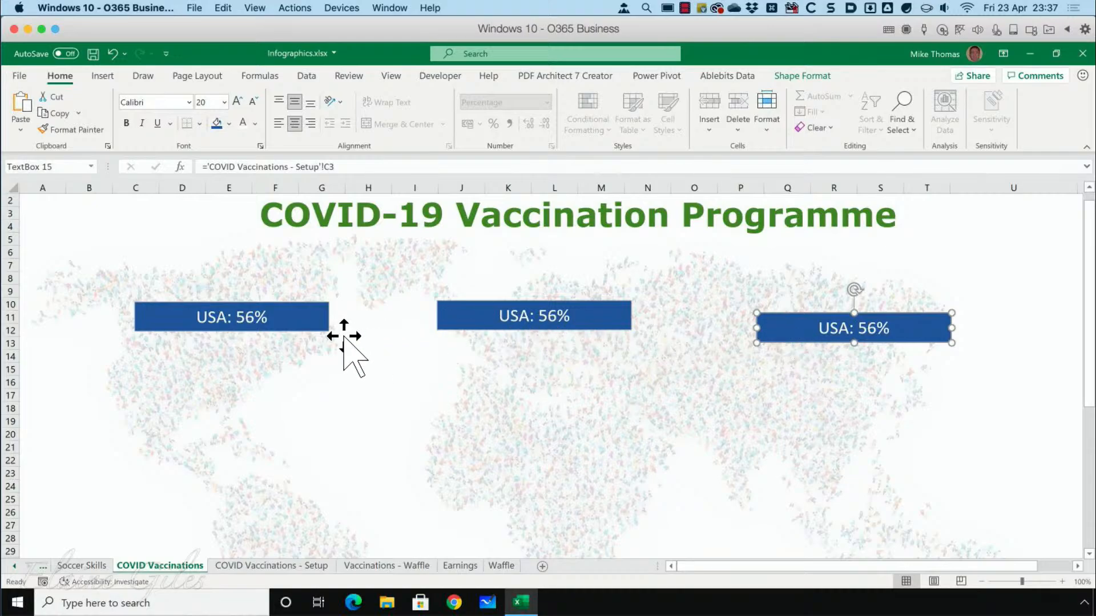
Select all three blue text boxes and align their bottom edges.
{"action": "left_click", "coordinate": [323, 336]}
{"action": "left_click", "coordinate": [321, 319]}
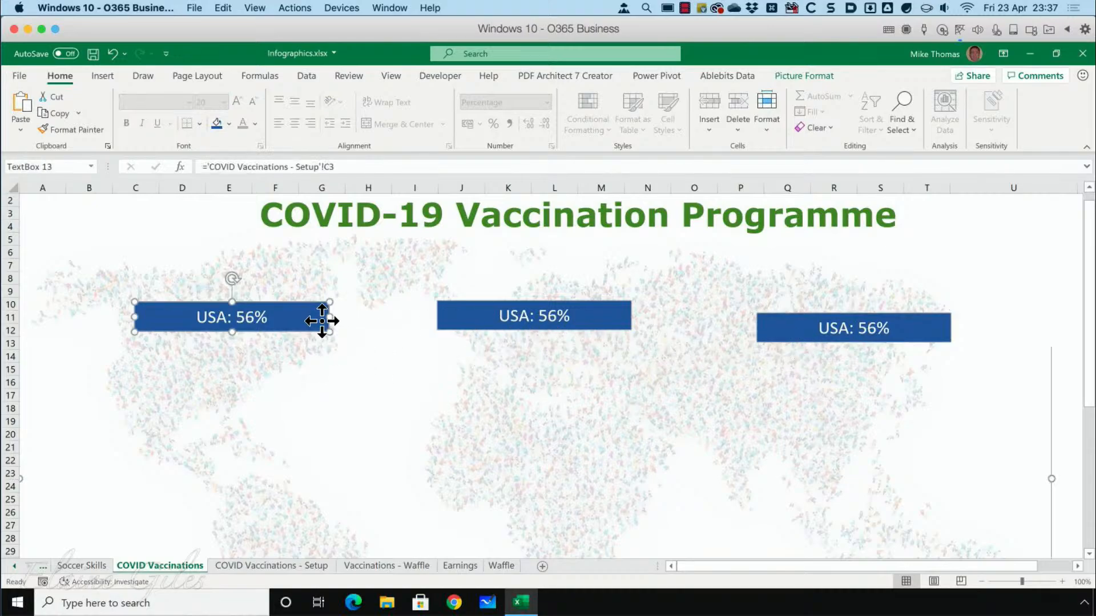
{"action": "left_click", "coordinate": [506, 321], "text": "shift"}
{"action": "left_click", "coordinate": [854, 321], "text": "shift"}
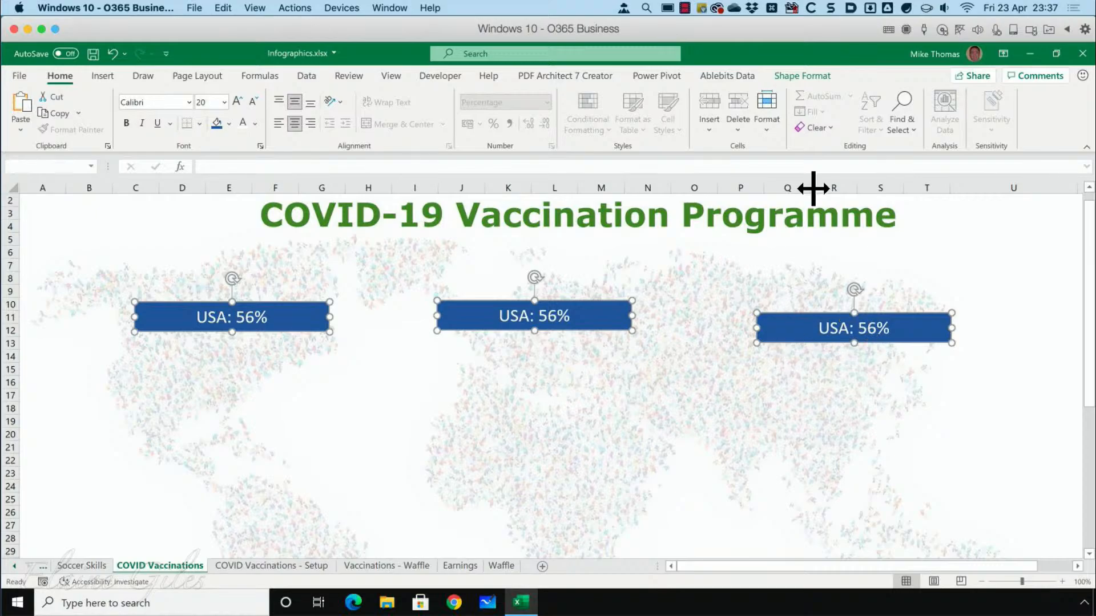
{"action": "left_click", "coordinate": [809, 78]}
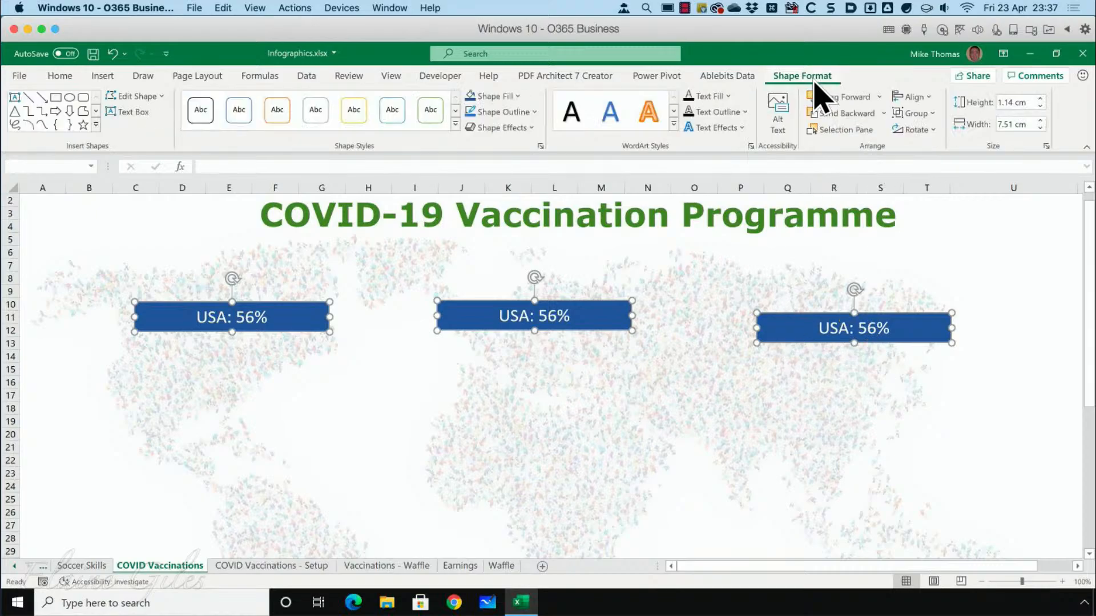
{"action": "left_click", "coordinate": [912, 97]}
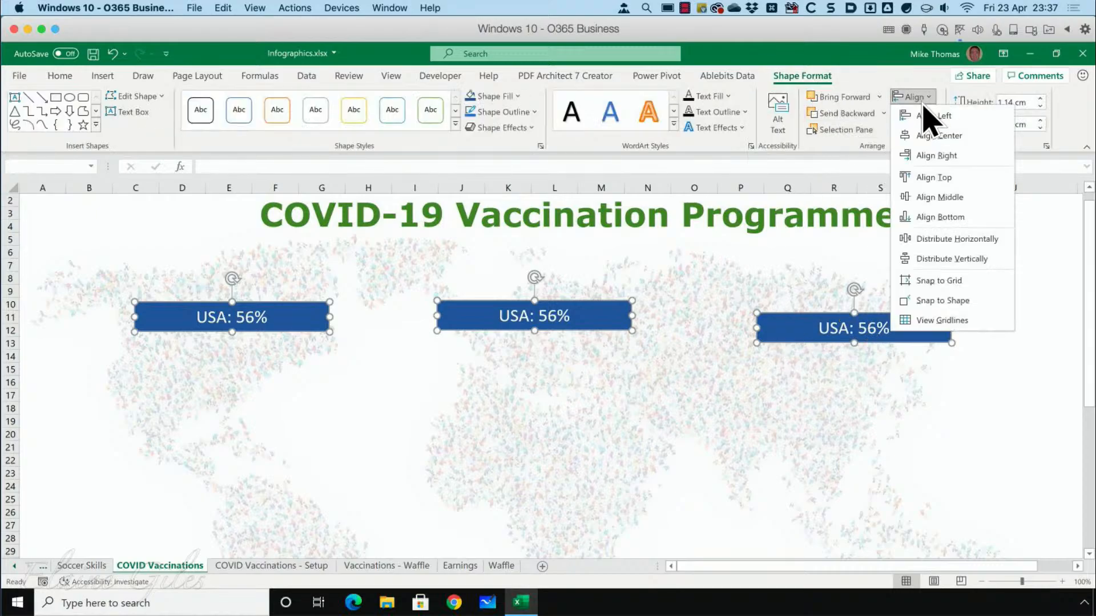
{"action": "left_click", "coordinate": [940, 217]}
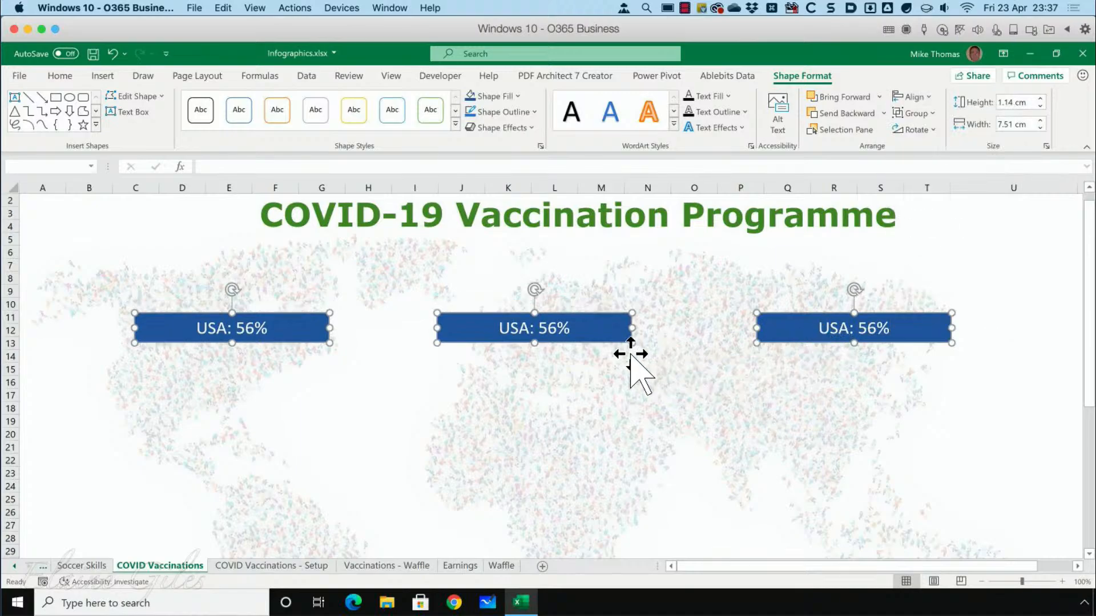
Relink the text box over Europe to the EMEA label with the formula ='COVID Vaccinations - Setup'!C2.
{"action": "left_click", "coordinate": [430, 356]}
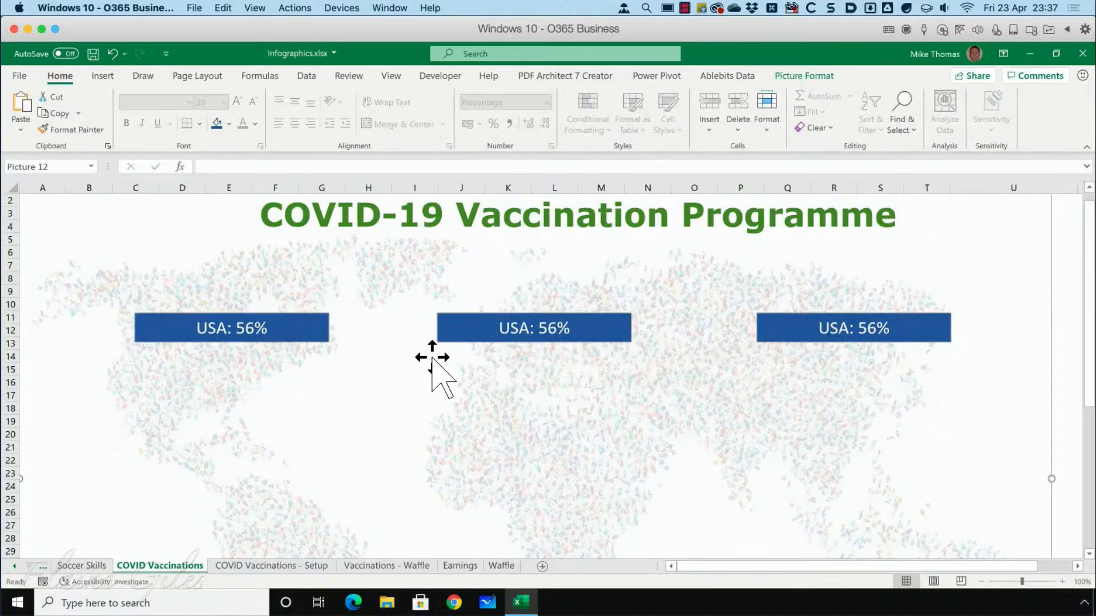
{"action": "left_click", "coordinate": [461, 337]}
{"action": "left_click_drag", "start_coordinate": [335, 166], "coordinate": [162, 166]}
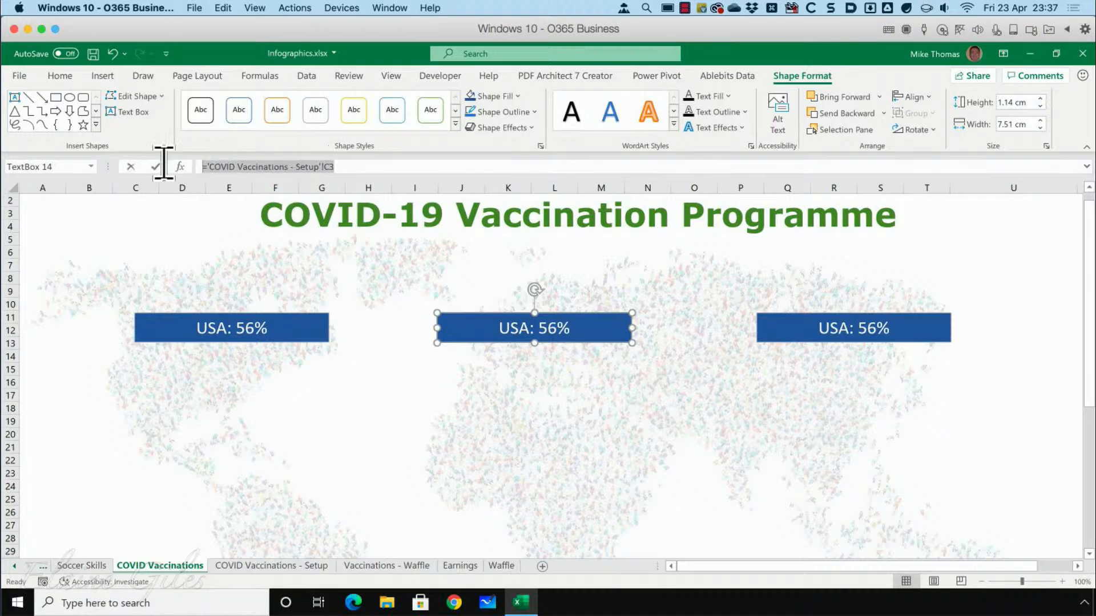
{"action": "type", "text": "="}
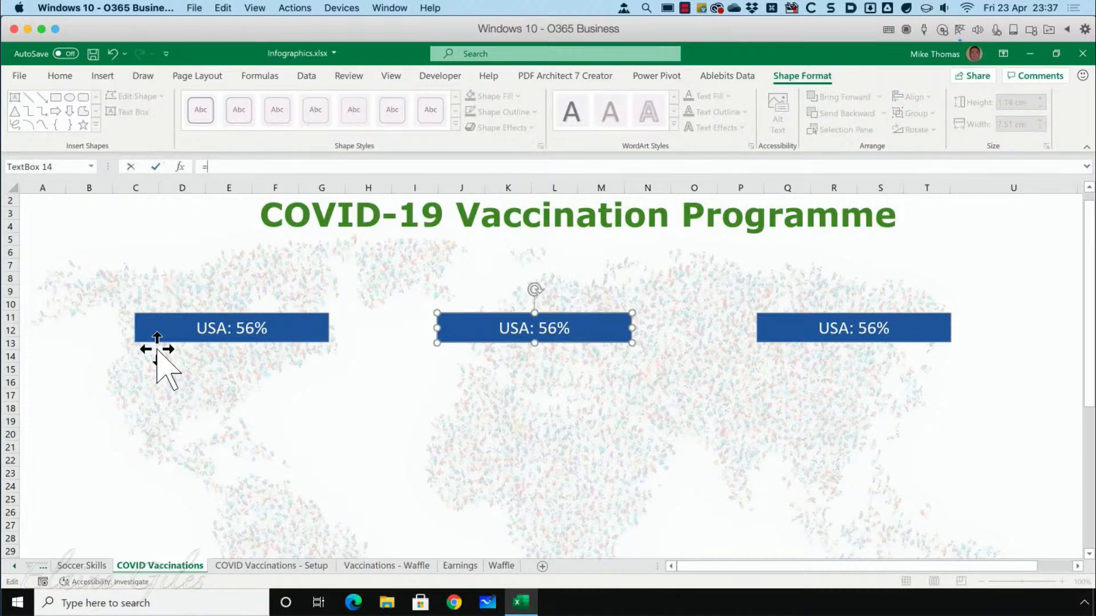
{"action": "left_click", "coordinate": [271, 566]}
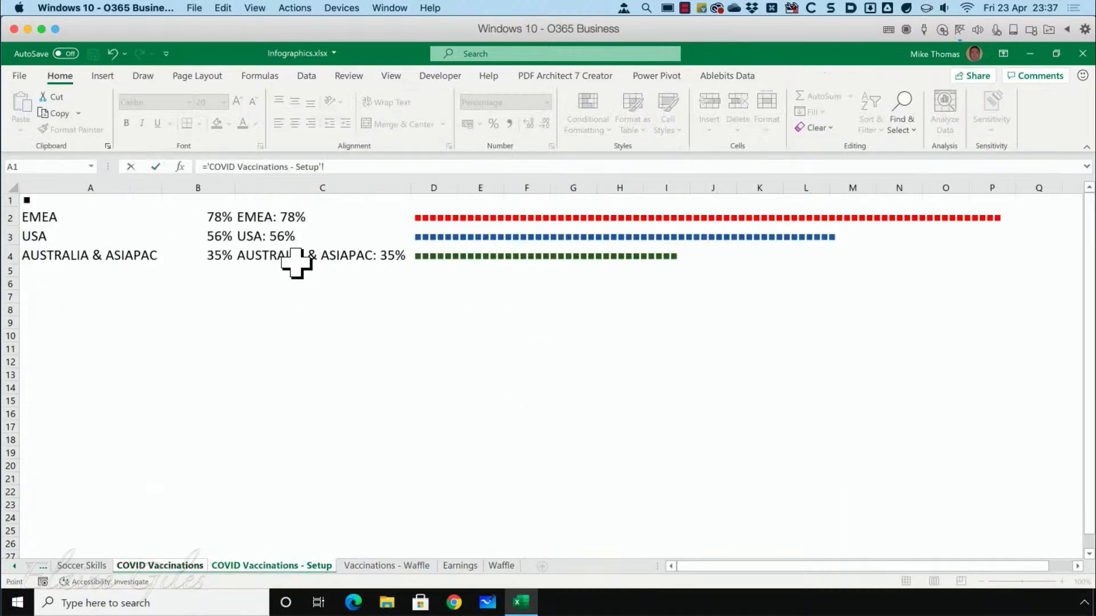
{"action": "left_click", "coordinate": [240, 222]}
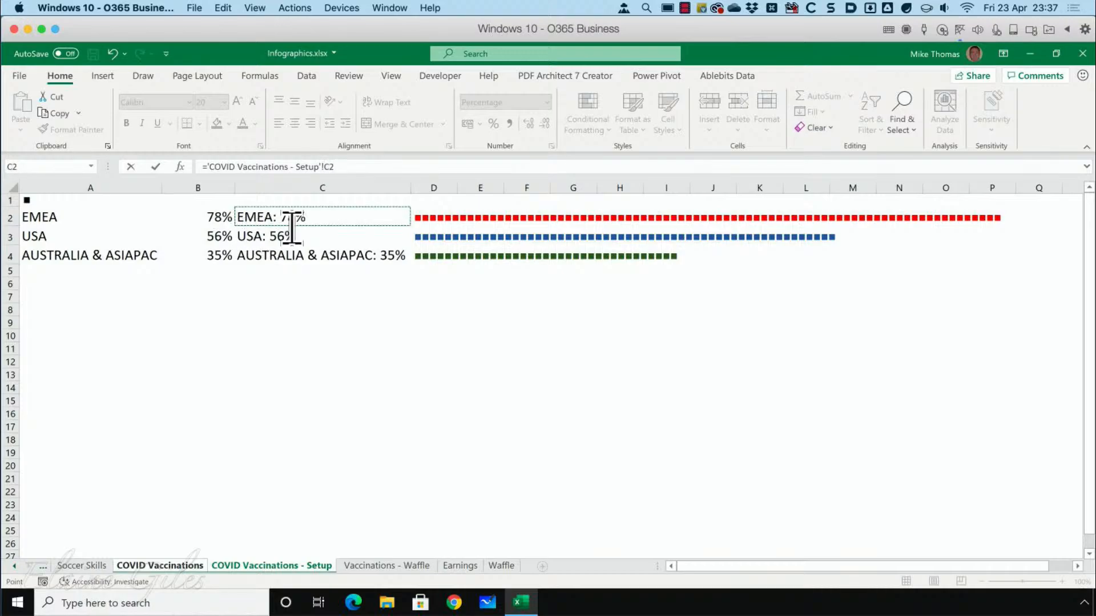
{"action": "key", "text": "Return"}
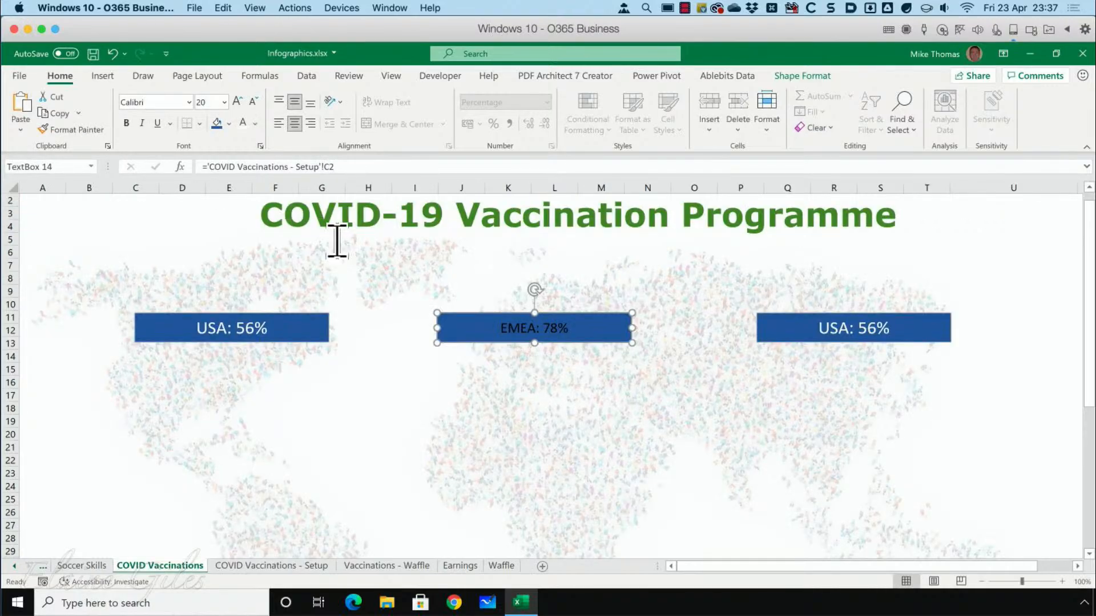
Clear the cell link from the text box over eastern Asia.
{"action": "left_click", "coordinate": [811, 333]}
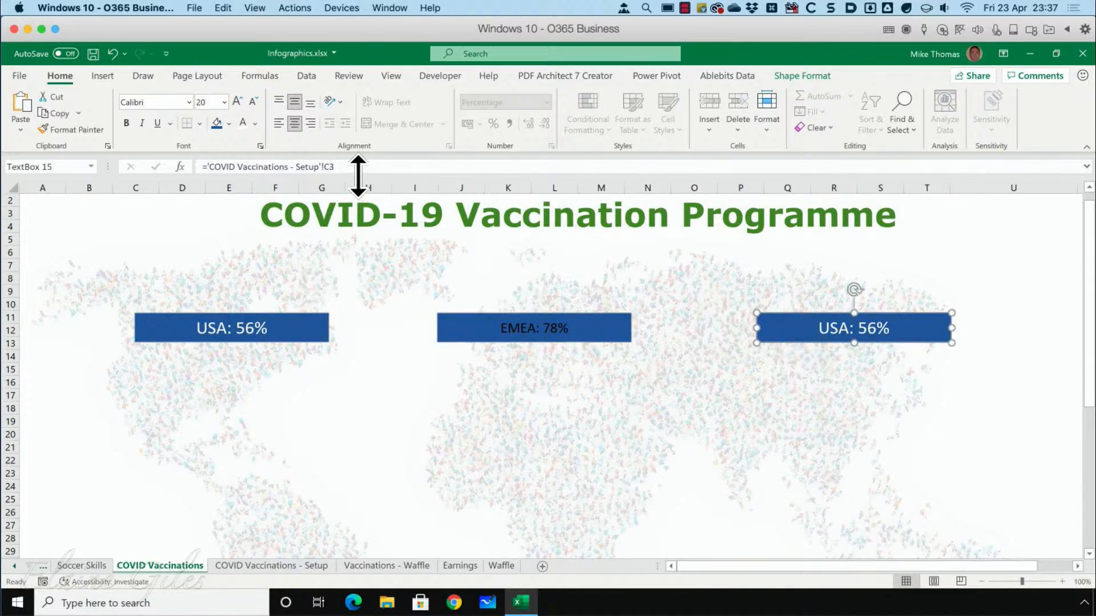
{"action": "left_click_drag", "start_coordinate": [358, 167], "coordinate": [93, 170]}
{"action": "key", "text": "Delete"}
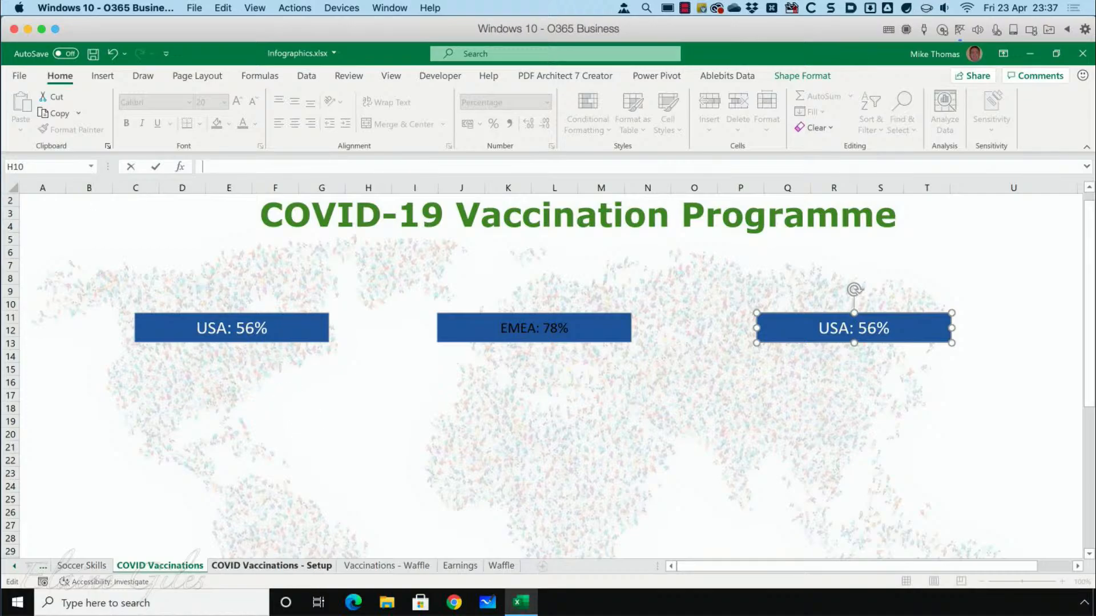
{"action": "left_click", "coordinate": [271, 566]}
{"action": "left_click", "coordinate": [280, 255]}
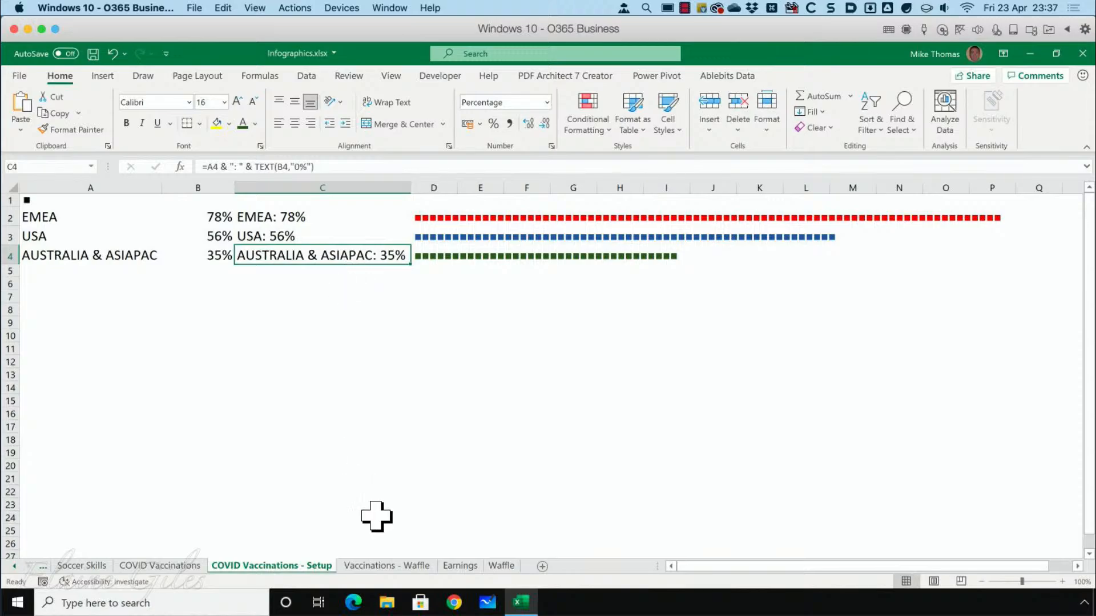
{"action": "left_click", "coordinate": [159, 565]}
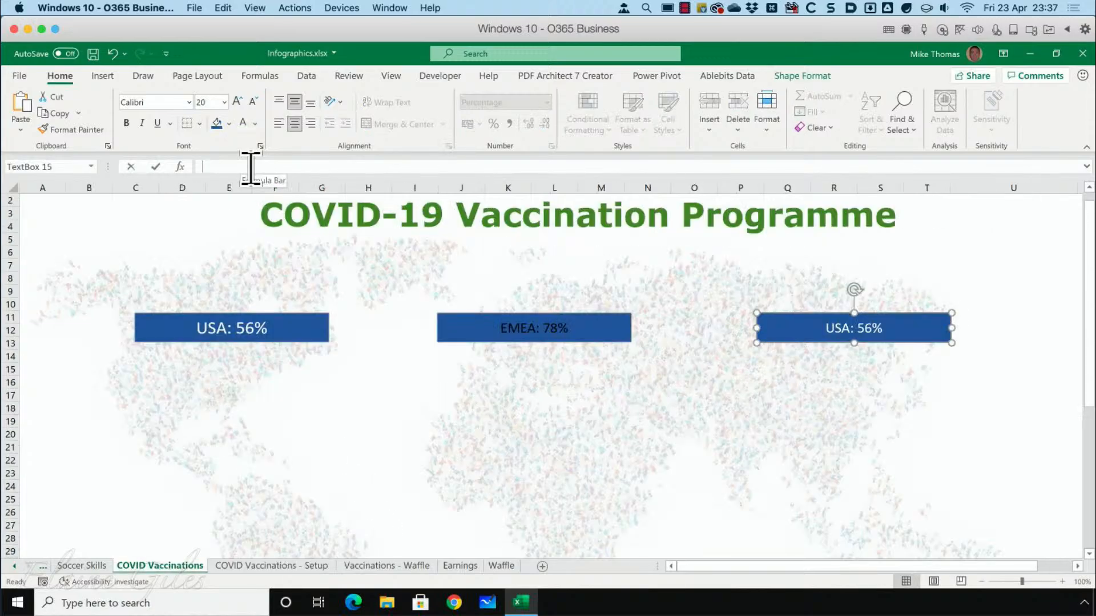
Link the text box over eastern Asia to the Australia & Asiapac label with the formula ='COVID Vaccinations - Setup'!C4.
{"action": "type", "text": "="}
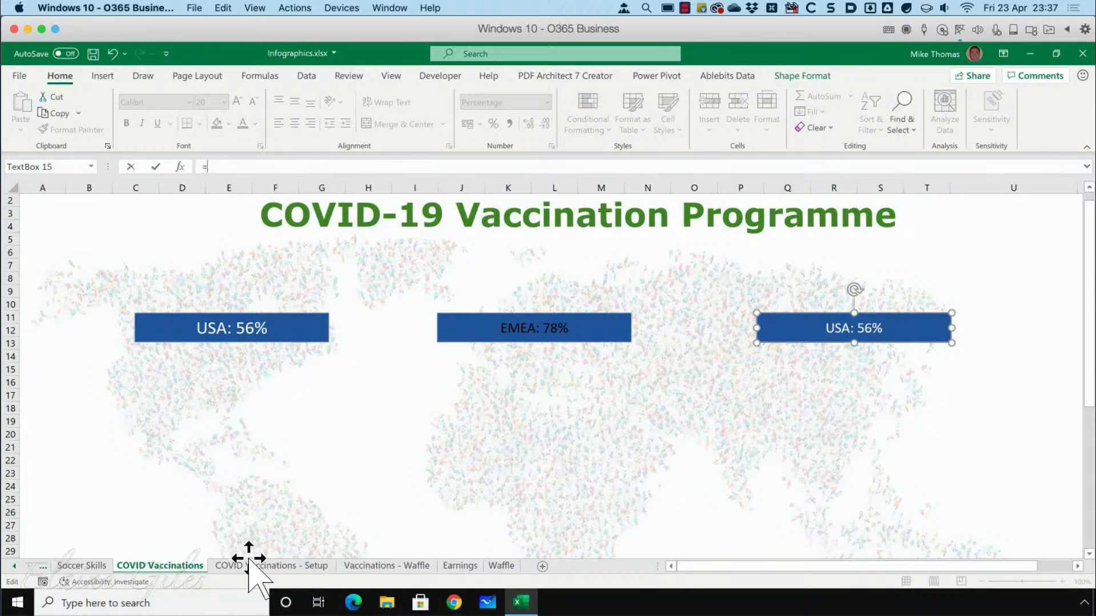
{"action": "key", "text": "ctrl+Page_Down"}
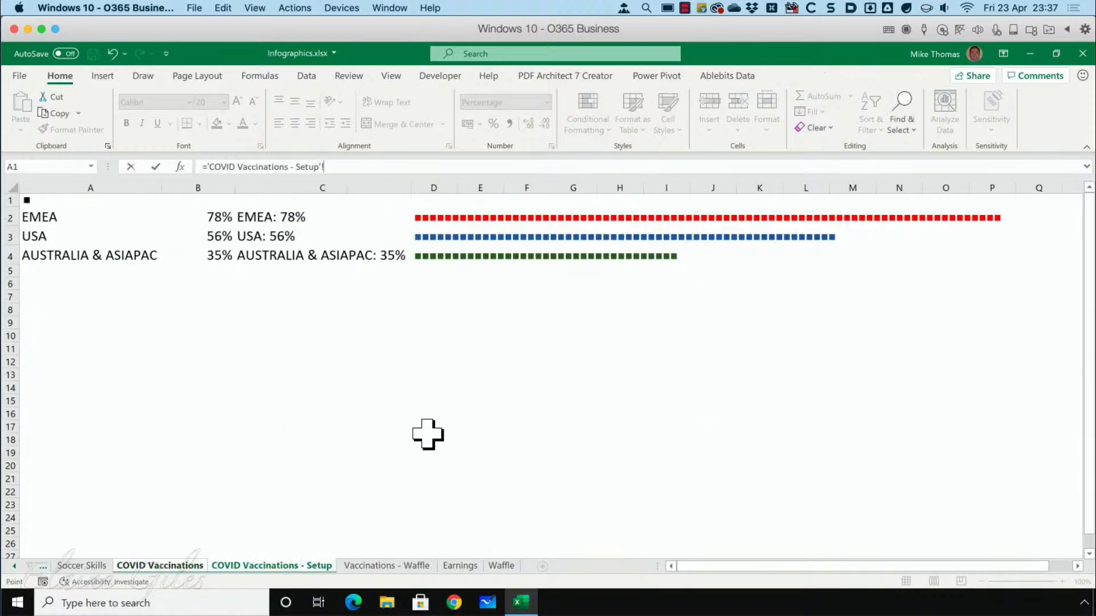
{"action": "left_click", "coordinate": [319, 257]}
{"action": "key", "text": "Return"}
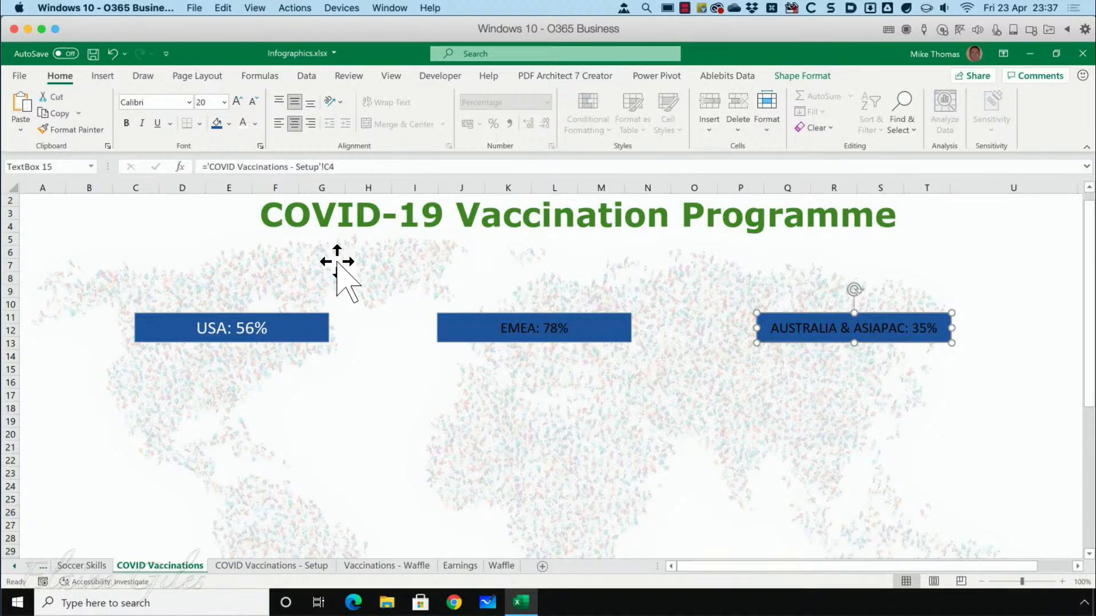
Copy the USA text box's formatting onto the EMEA and Australia & Asiapac text boxes with Format Painter.
{"action": "left_click", "coordinate": [280, 330]}
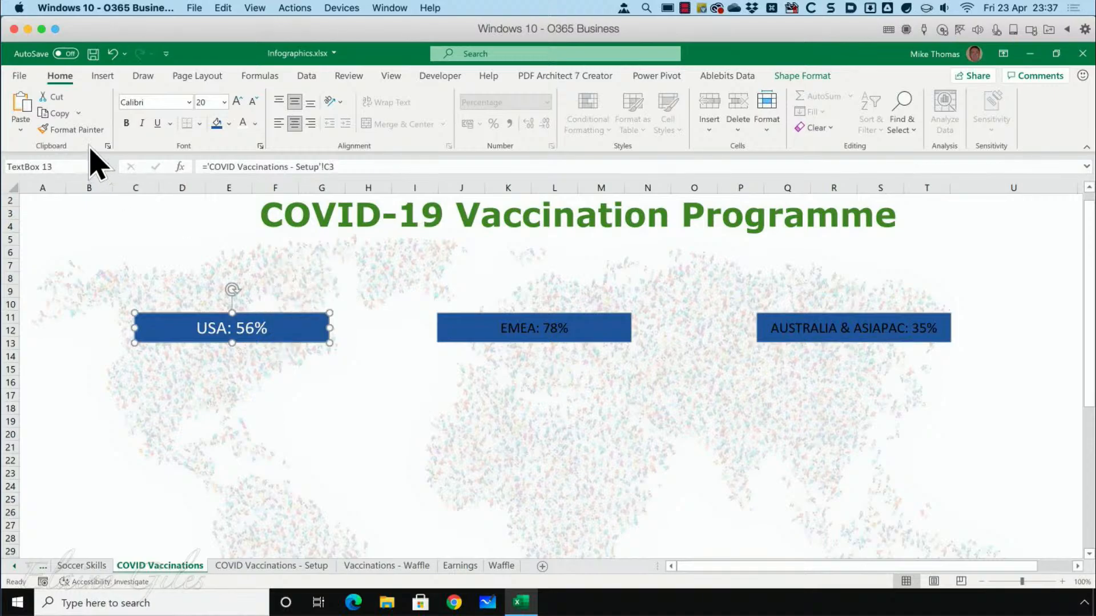
{"action": "left_click", "coordinate": [74, 130]}
{"action": "left_click", "coordinate": [495, 337]}
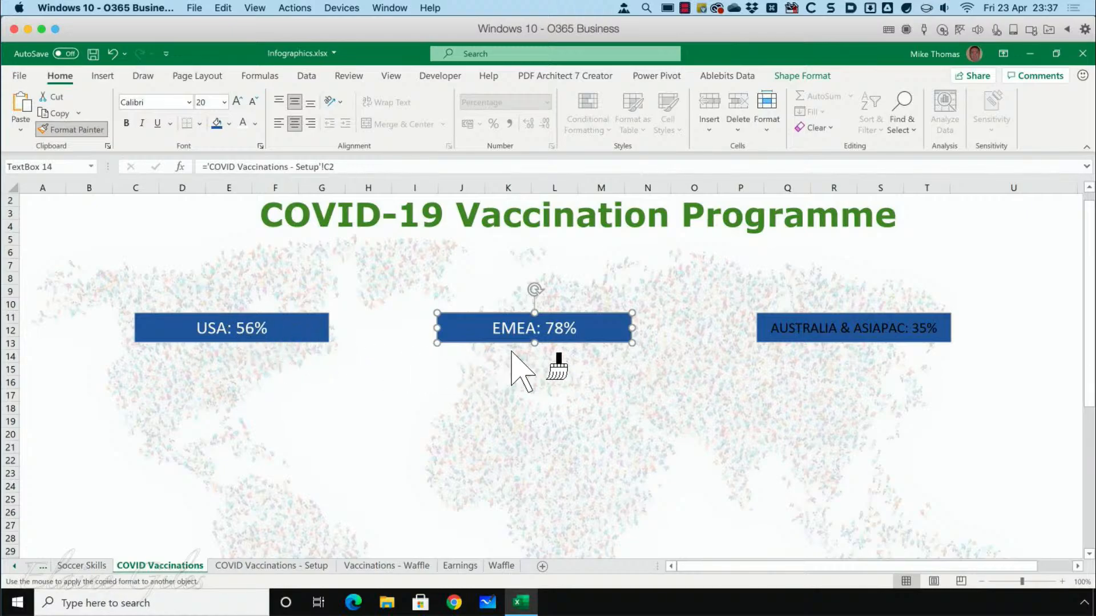
{"action": "left_click", "coordinate": [824, 334]}
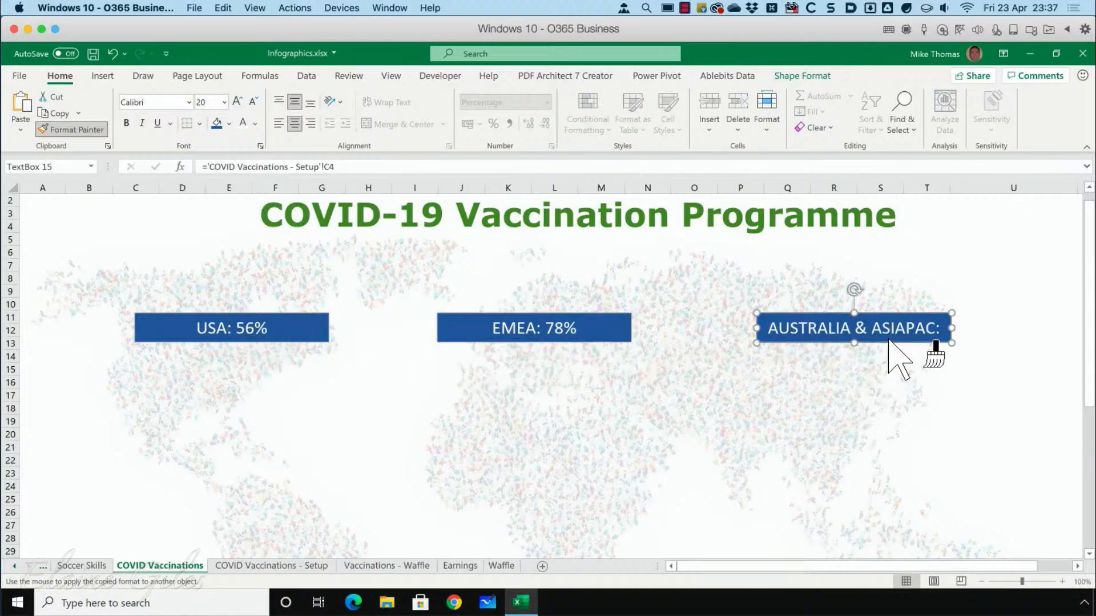
{"action": "left_click", "coordinate": [80, 130]}
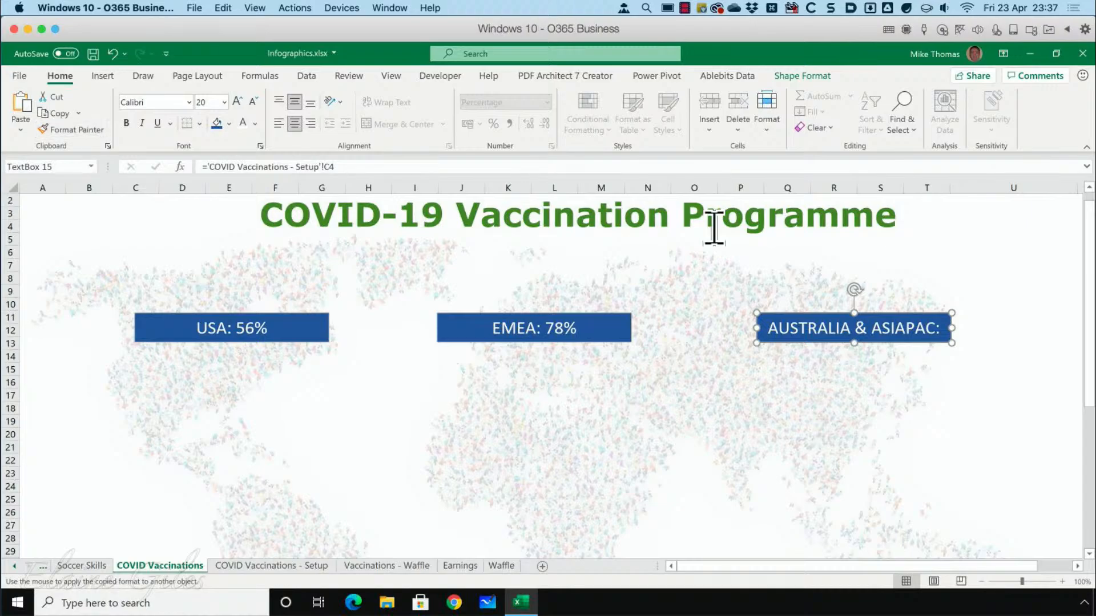
Widen the Australia & Asiapac text box to about 8.71 cm and shift it slightly west and down on the map.
{"action": "left_click_drag", "start_coordinate": [952, 328], "coordinate": [978, 329]}
{"action": "left_click_drag", "start_coordinate": [840, 343], "coordinate": [830, 346]}
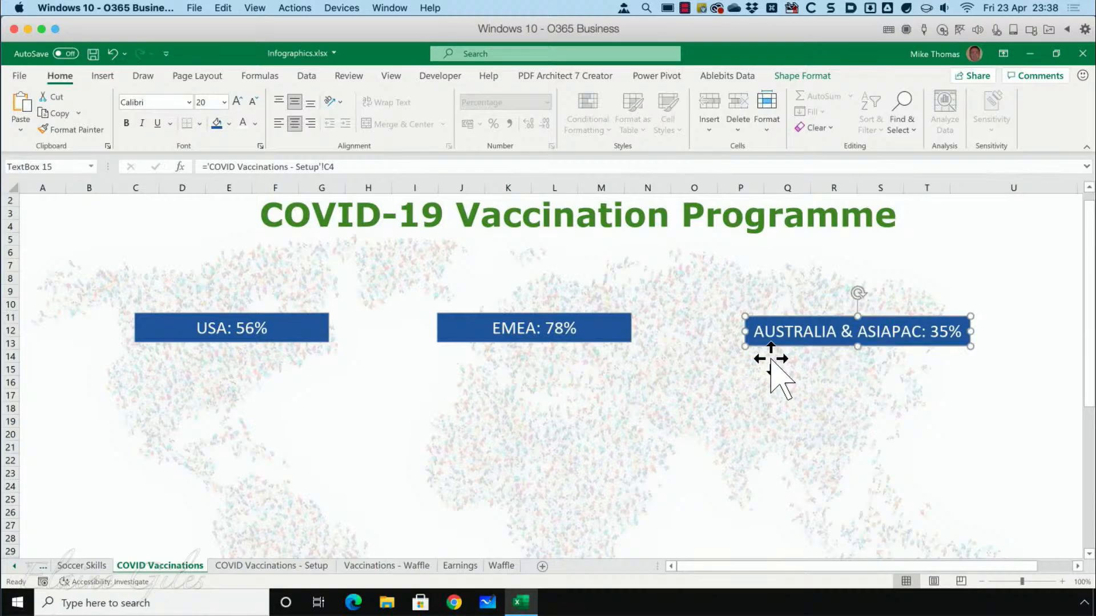
{"action": "left_click", "coordinate": [585, 365]}
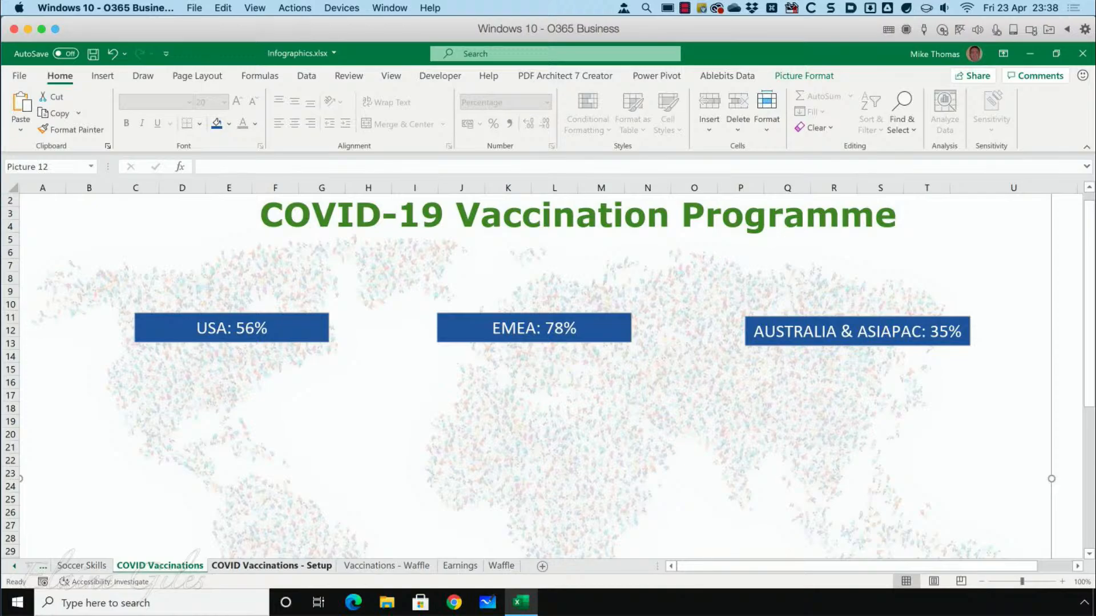
Check the square colours on the COVID Vaccinations - Setup sheet and fill the EMEA text box with standard red.
{"action": "key", "text": "ctrl+Page_Down"}
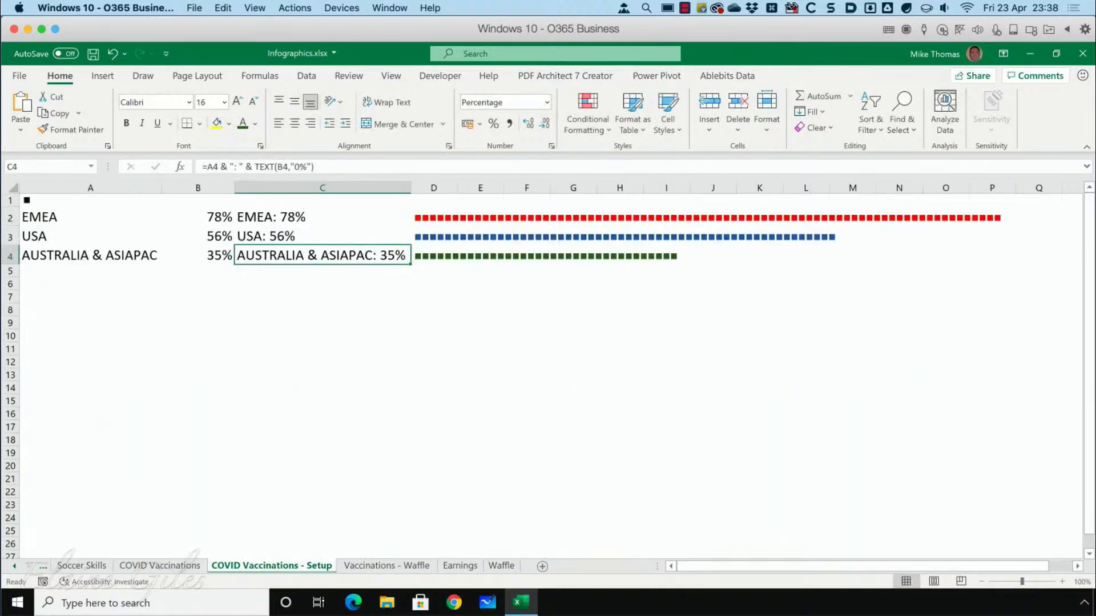
{"action": "key", "text": "ctrl+Page_Up"}
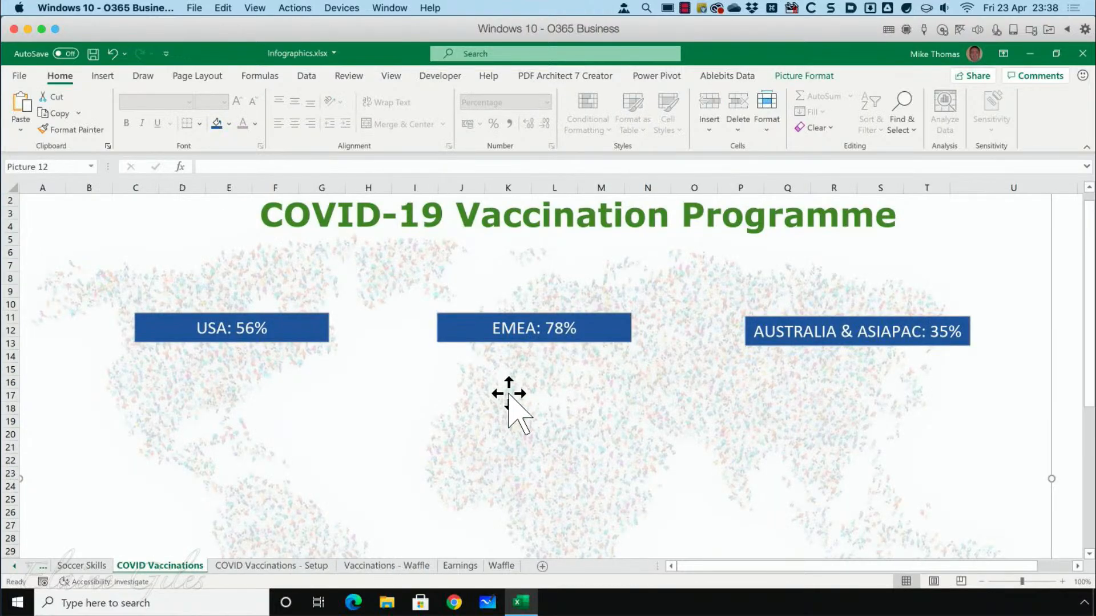
{"action": "left_click", "coordinate": [495, 340]}
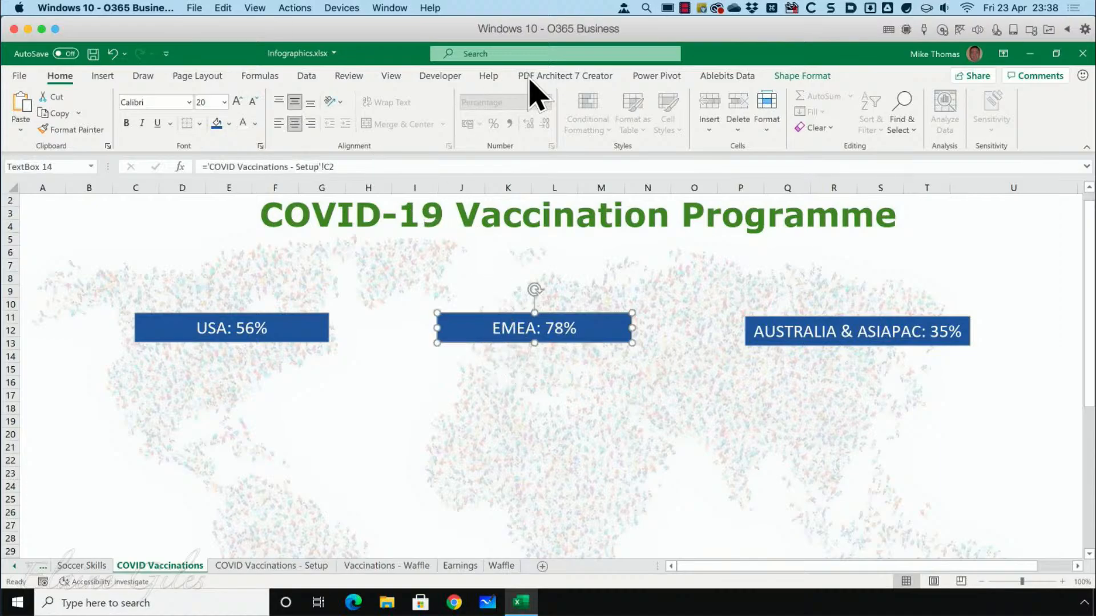
{"action": "left_click", "coordinate": [799, 76]}
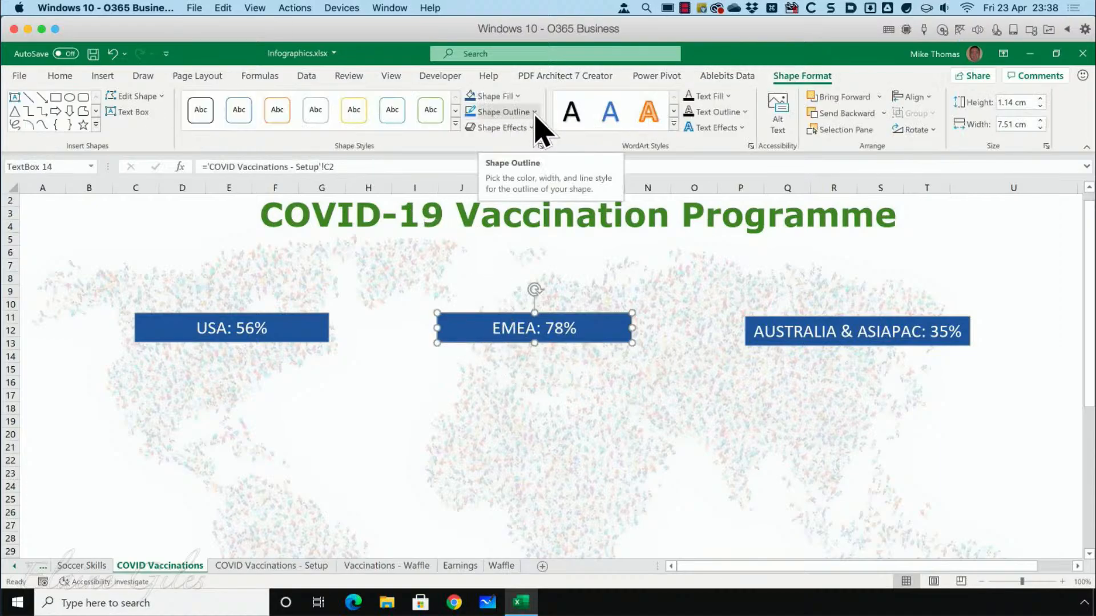
{"action": "left_click", "coordinate": [518, 95]}
{"action": "left_click", "coordinate": [483, 248]}
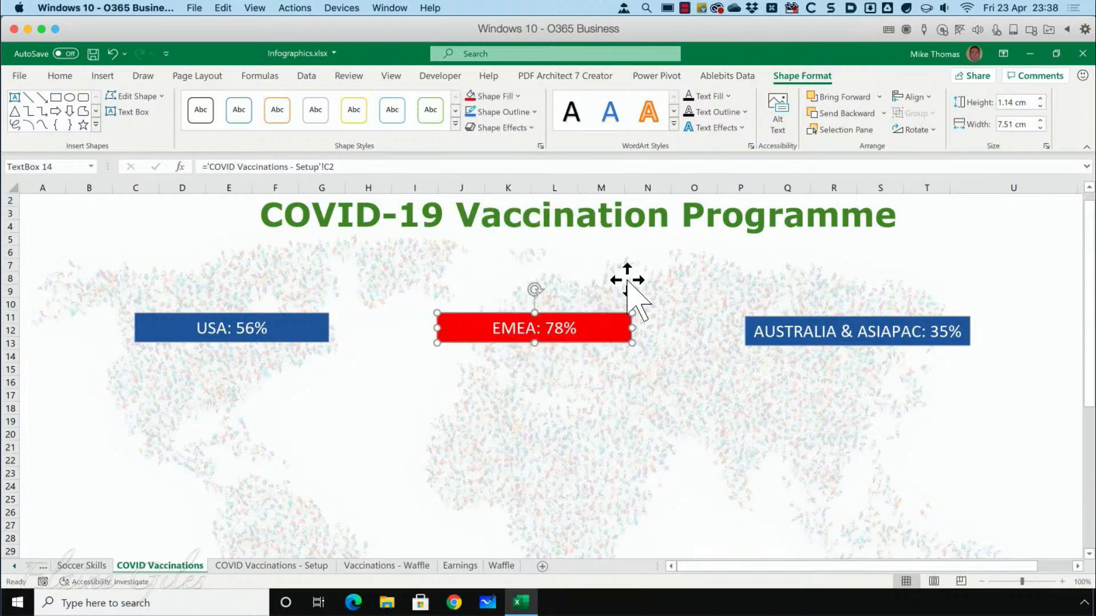
Fill the Australia & Asiapac text box with the dark green theme colour and deselect it.
{"action": "left_click", "coordinate": [789, 336]}
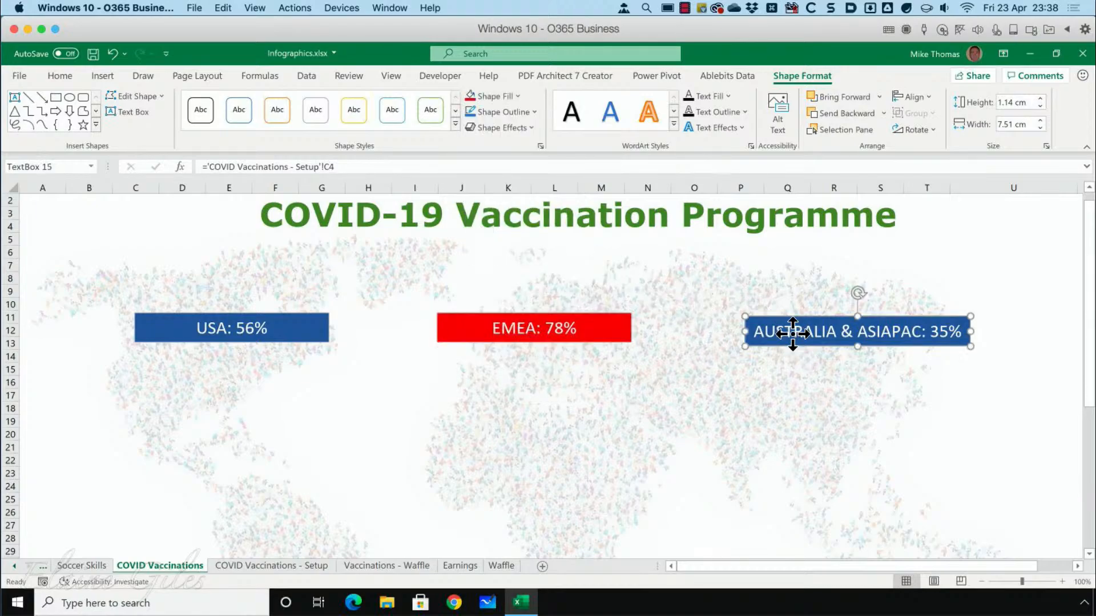
{"action": "left_click", "coordinate": [517, 95]}
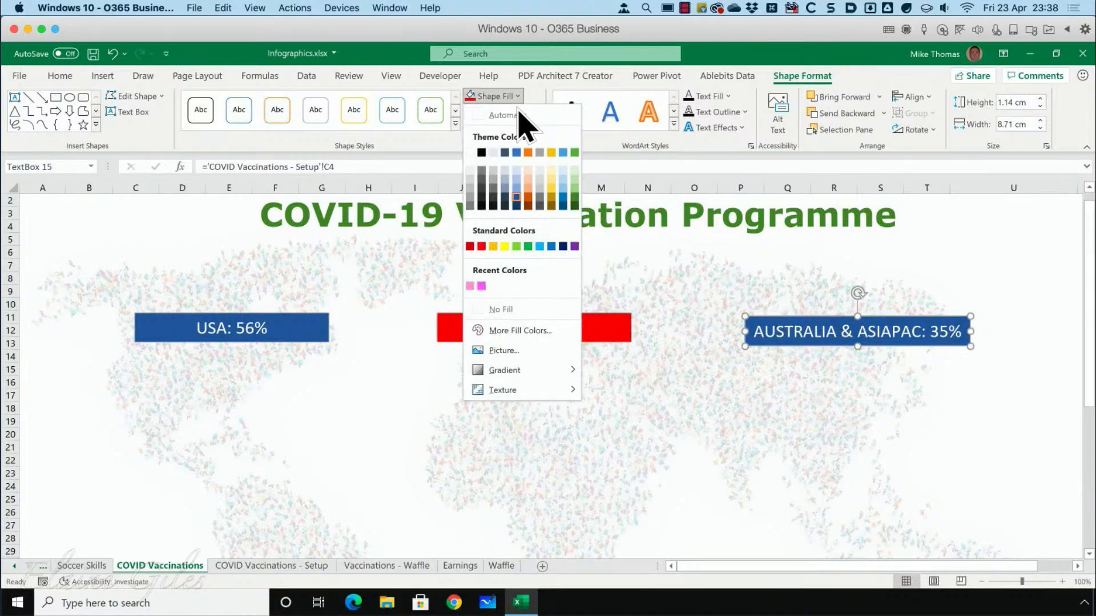
{"action": "left_click", "coordinate": [582, 215]}
{"action": "left_click", "coordinate": [623, 341]}
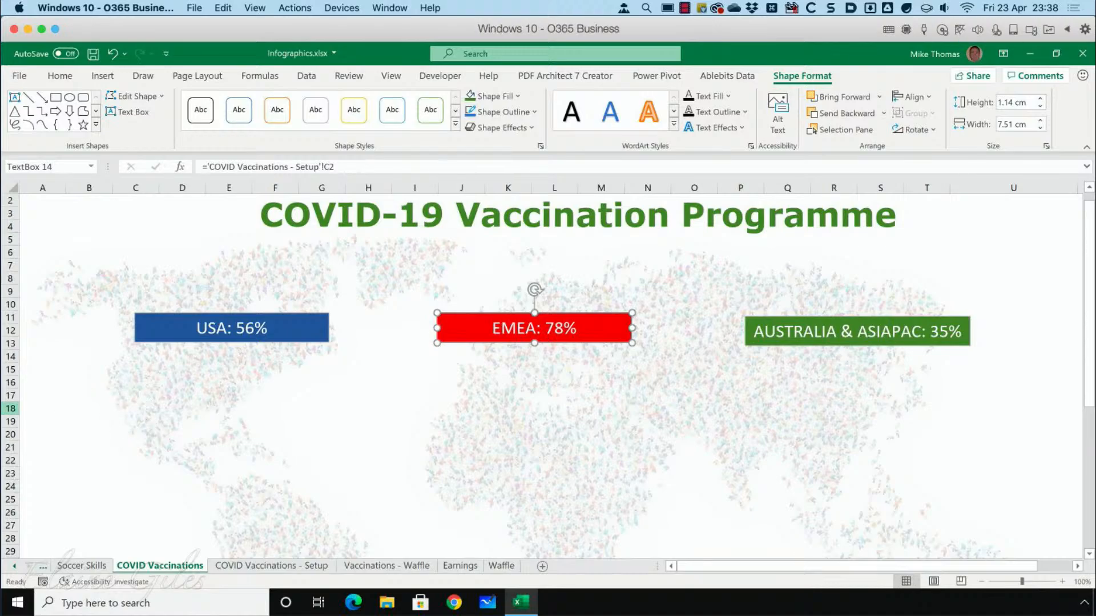
{"action": "left_click", "coordinate": [489, 406]}
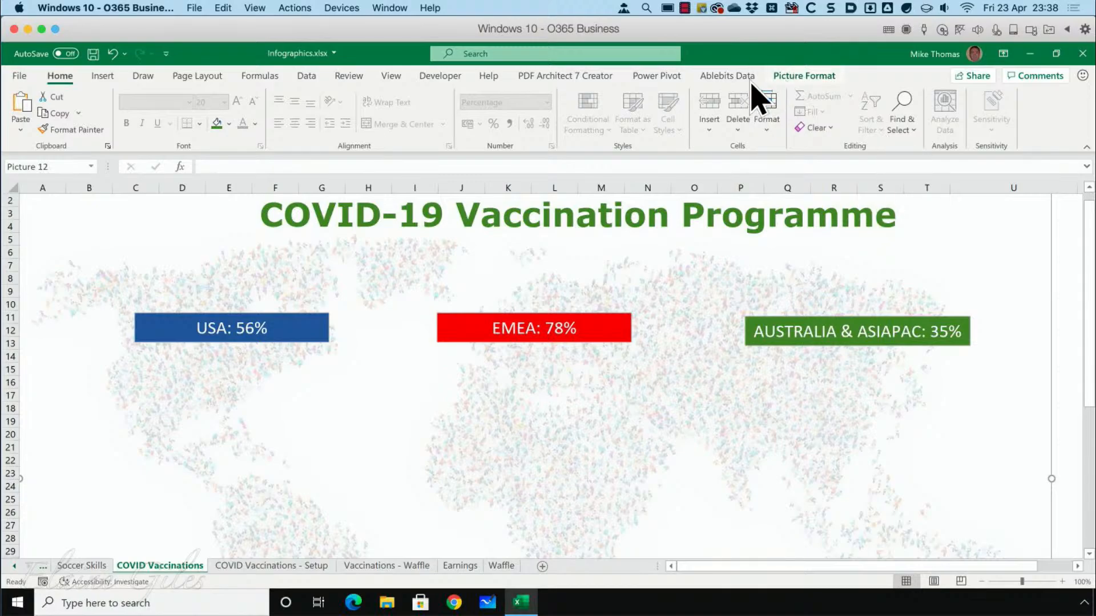
Draw a text box about 7.49 cm wide and 4.58 cm high below the USA label and give it no fill.
{"action": "left_click", "coordinate": [101, 80]}
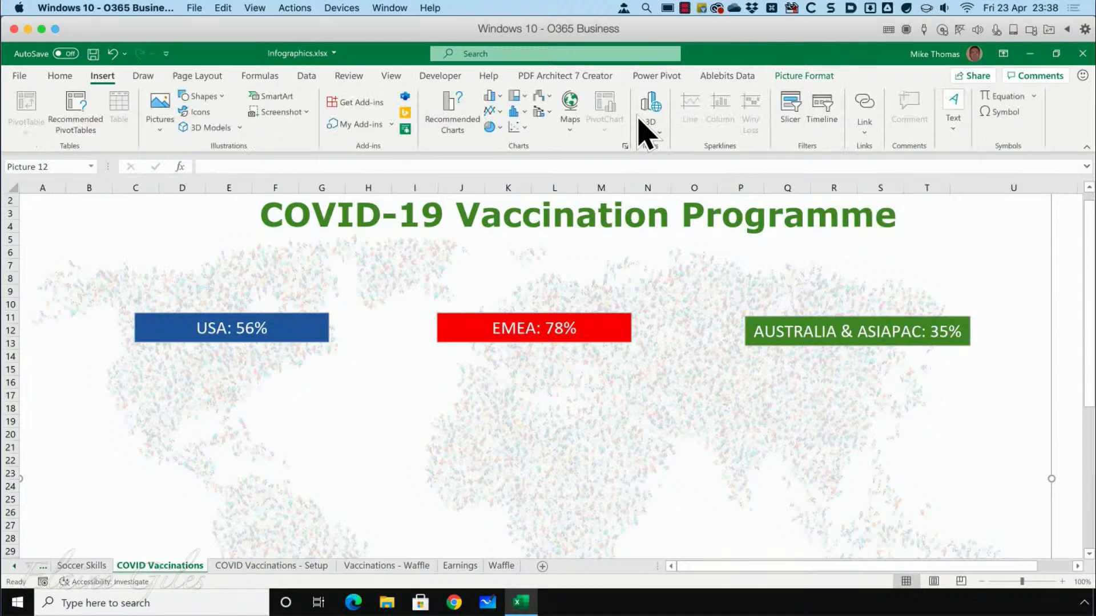
{"action": "left_click", "coordinate": [952, 123]}
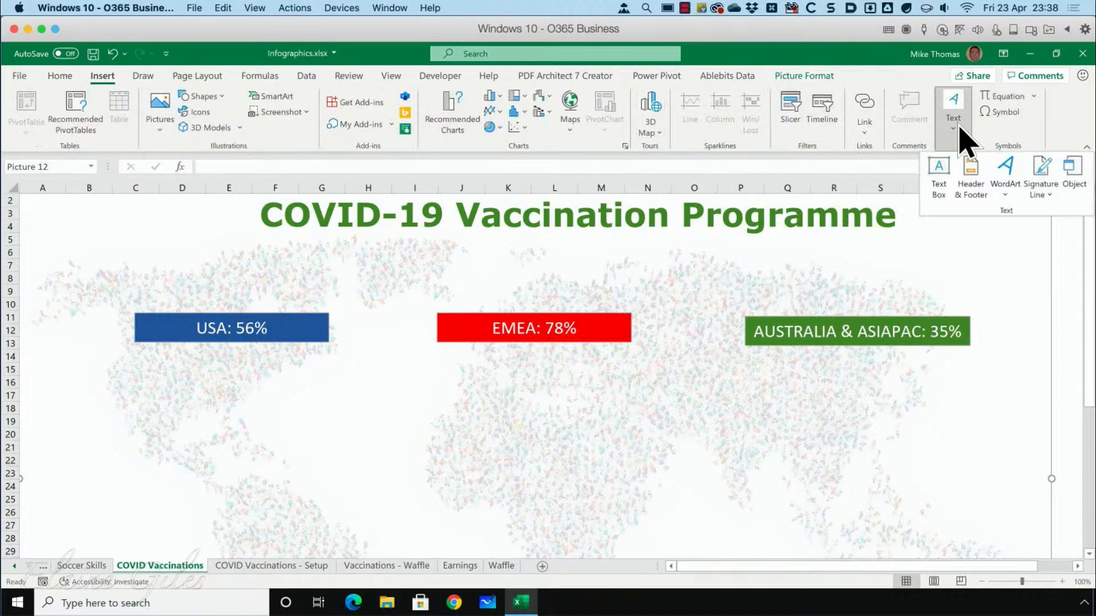
{"action": "left_click", "coordinate": [938, 179]}
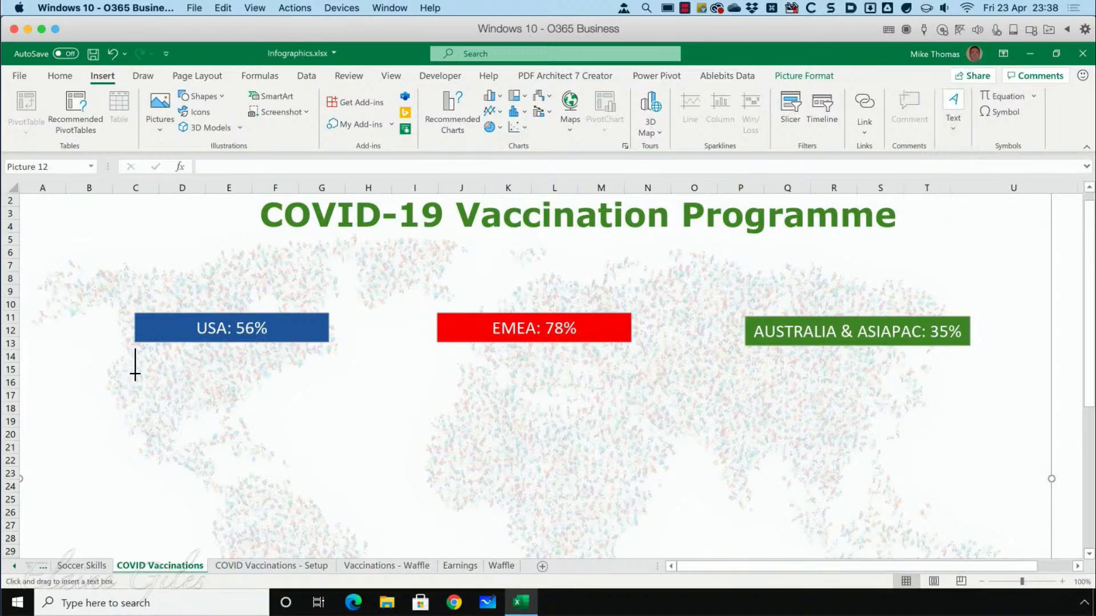
{"action": "left_click_drag", "start_coordinate": [135, 374], "coordinate": [329, 491]}
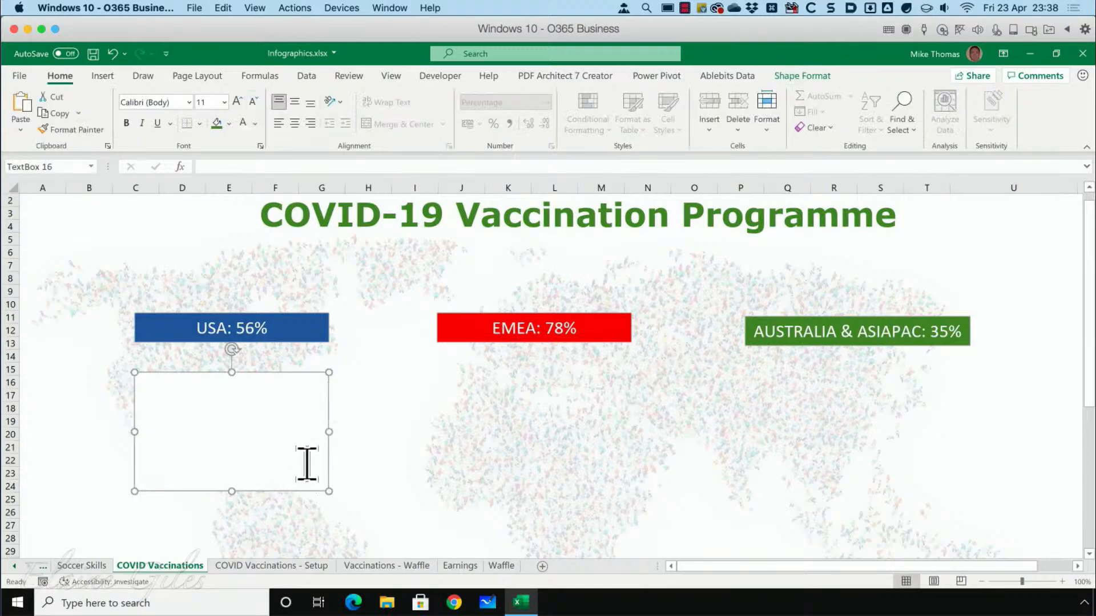
{"action": "left_click", "coordinate": [799, 80]}
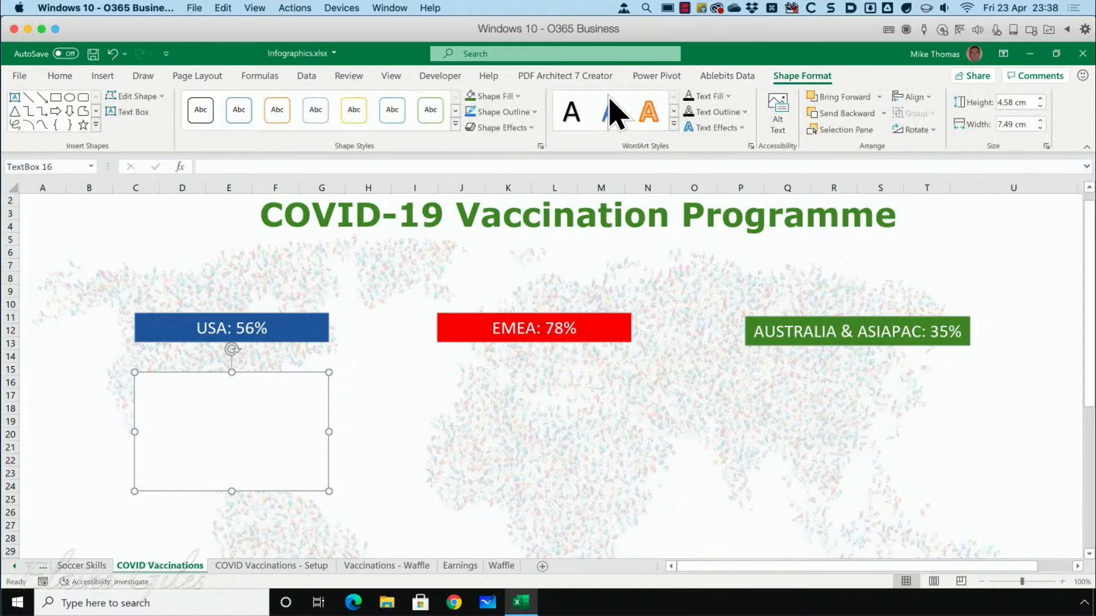
{"action": "left_click", "coordinate": [517, 97]}
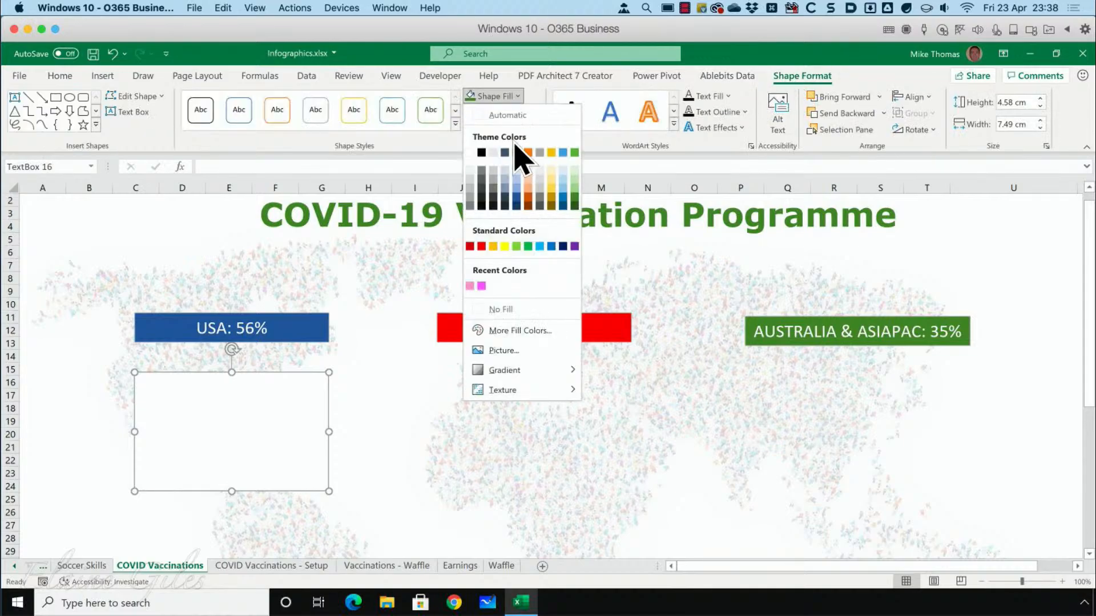
{"action": "left_click", "coordinate": [514, 312]}
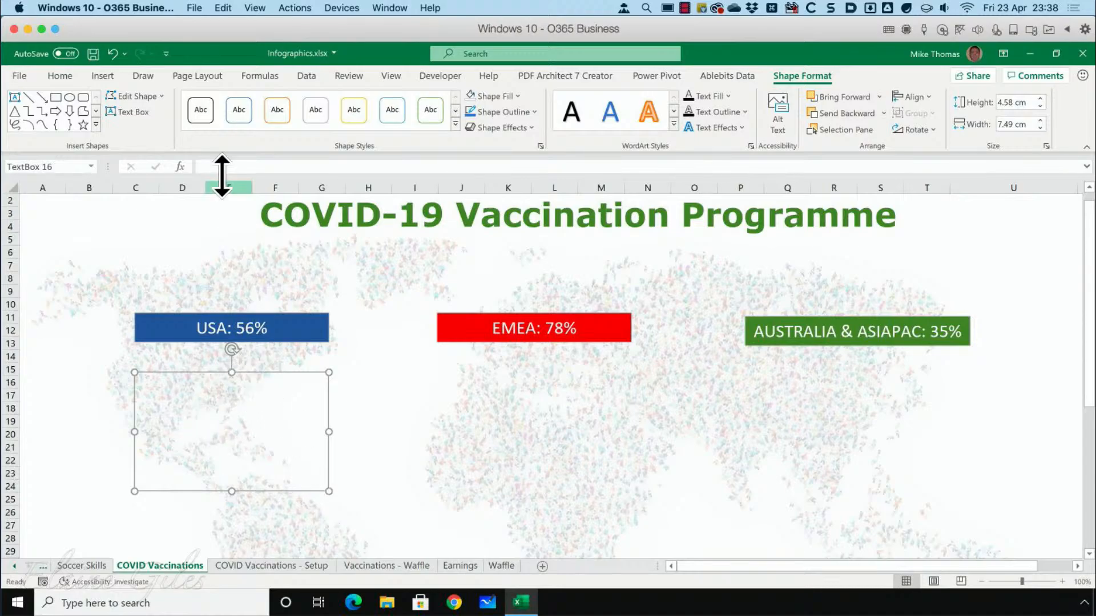
Link the new text box below the USA label to the USA squares with the formula ='COVID Vaccinations - Setup'!D3.
{"action": "left_click", "coordinate": [250, 168]}
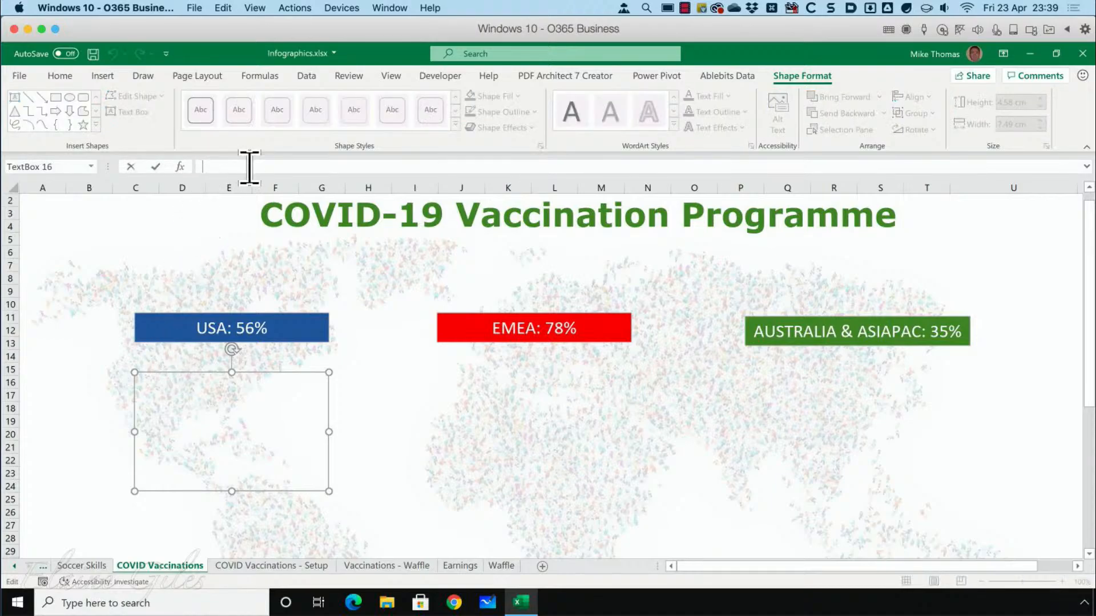
{"action": "left_click", "coordinate": [271, 566]}
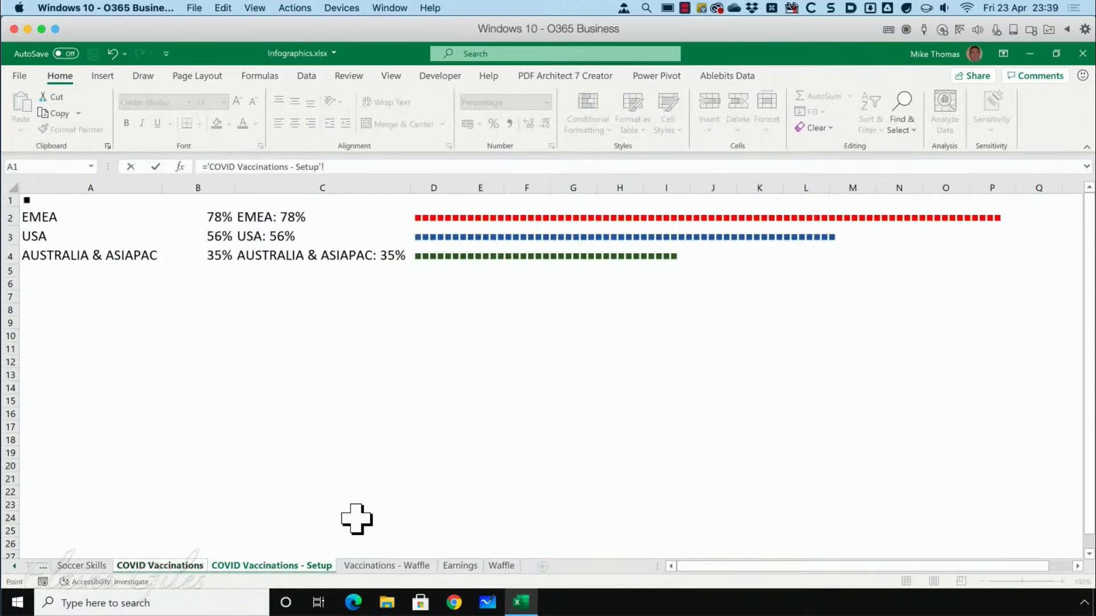
{"action": "left_click", "coordinate": [423, 240]}
{"action": "key", "text": "Return"}
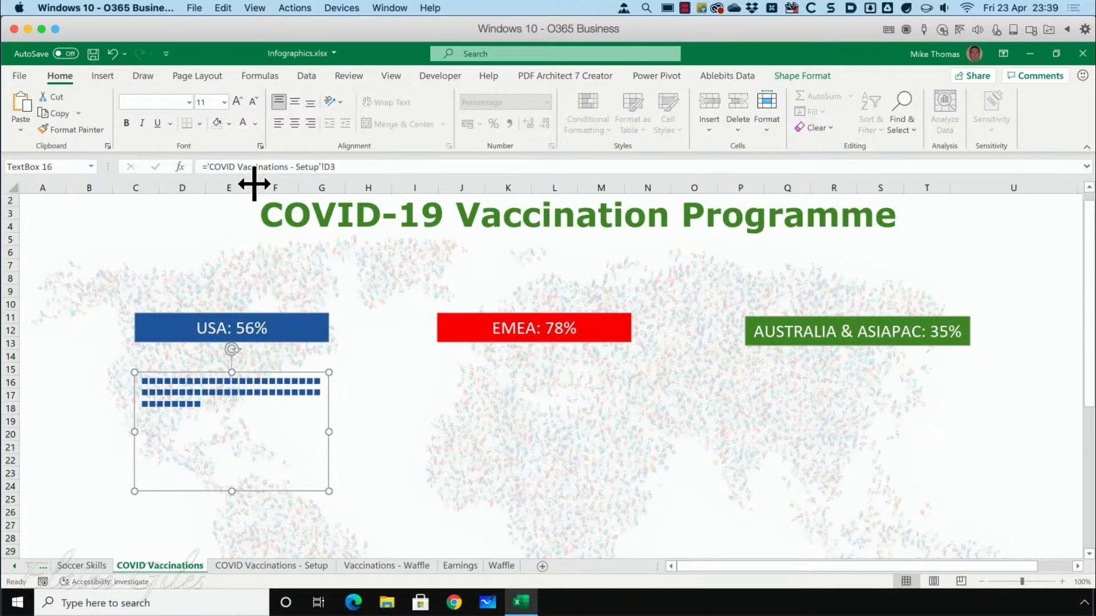
Set the font size of the USA squares text box to 16 and remove its outline.
{"action": "left_click", "coordinate": [224, 102]}
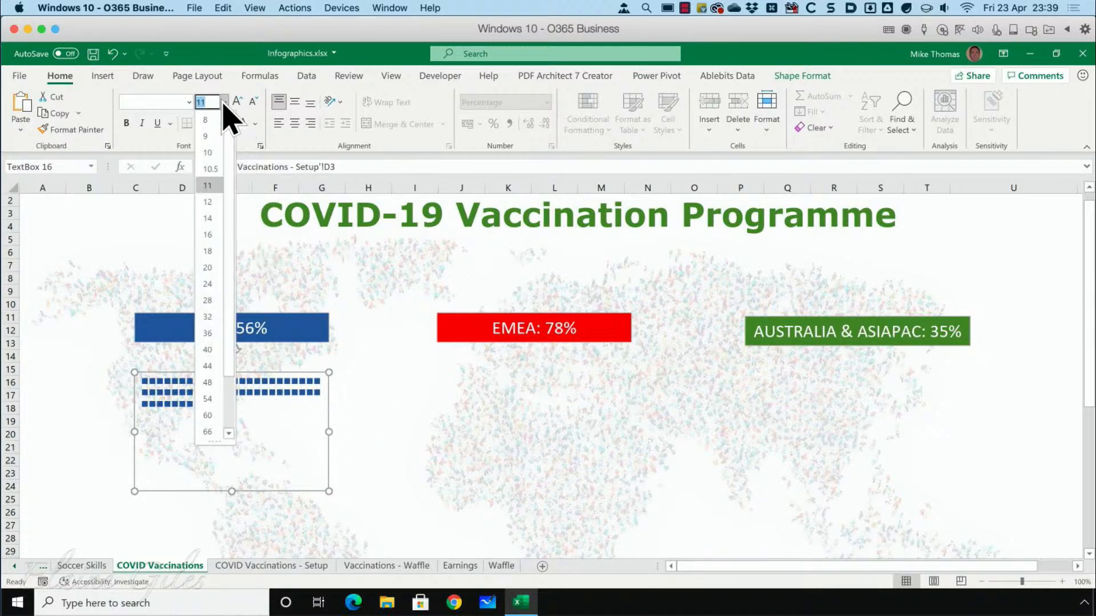
{"action": "left_click", "coordinate": [213, 236]}
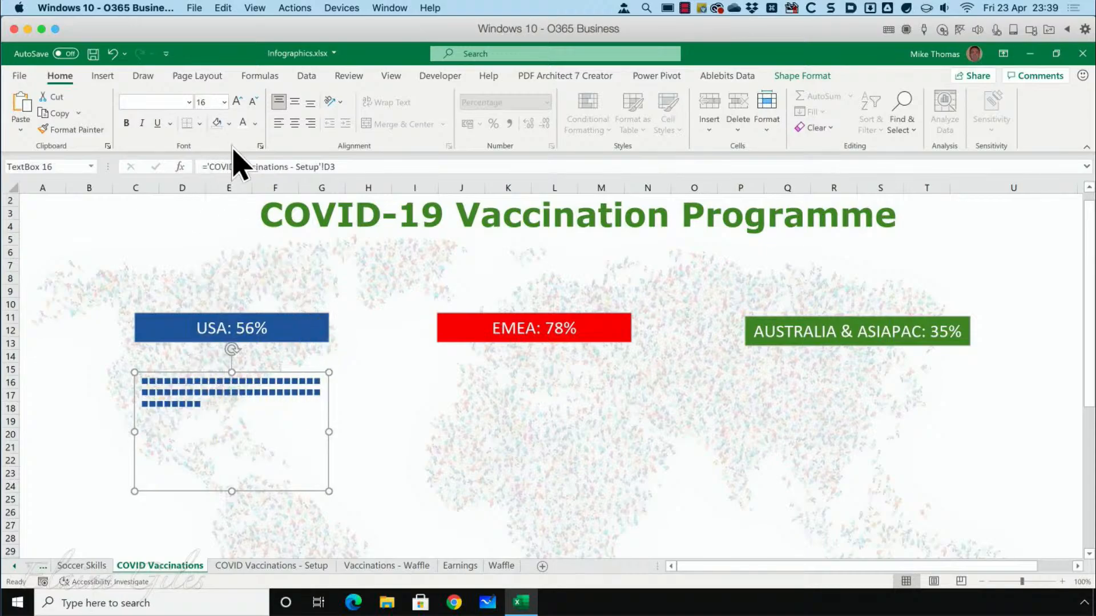
{"action": "left_click", "coordinate": [224, 102]}
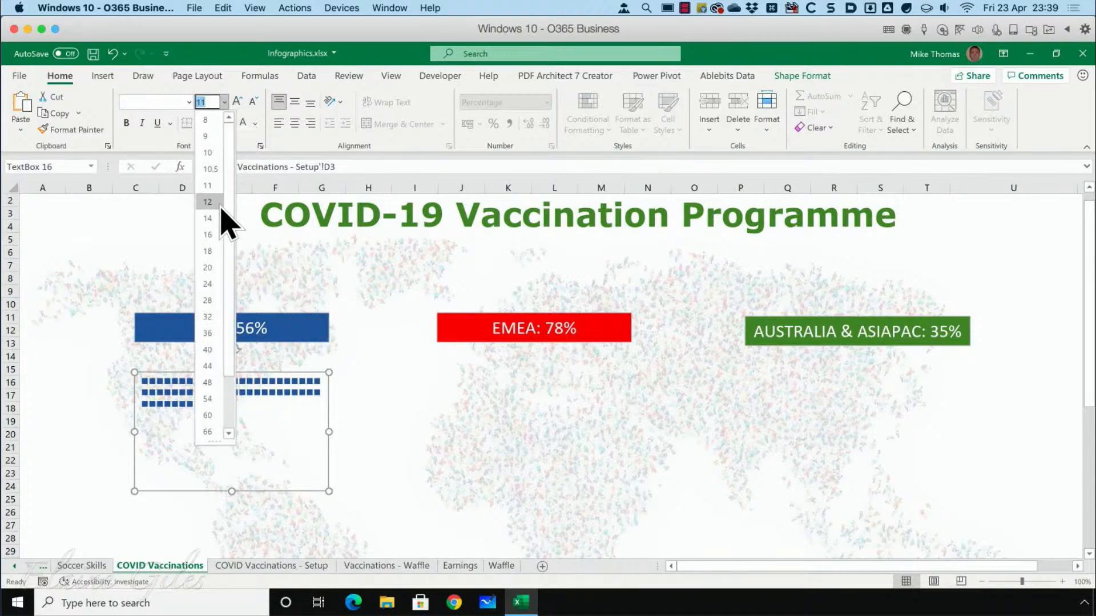
{"action": "left_click", "coordinate": [213, 235]}
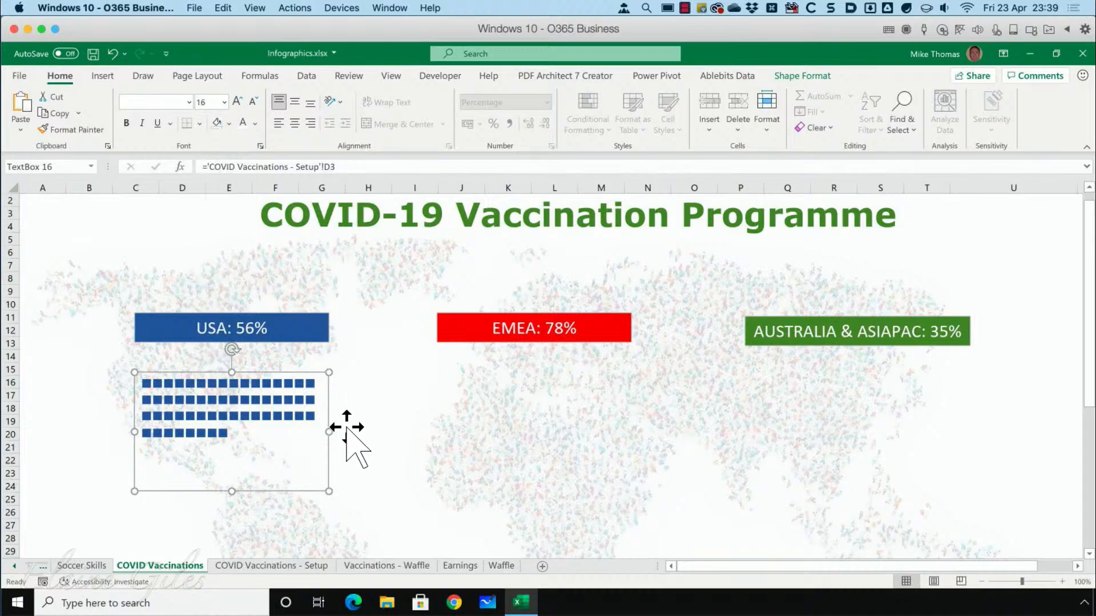
{"action": "left_click", "coordinate": [797, 78]}
{"action": "left_click", "coordinate": [520, 113]}
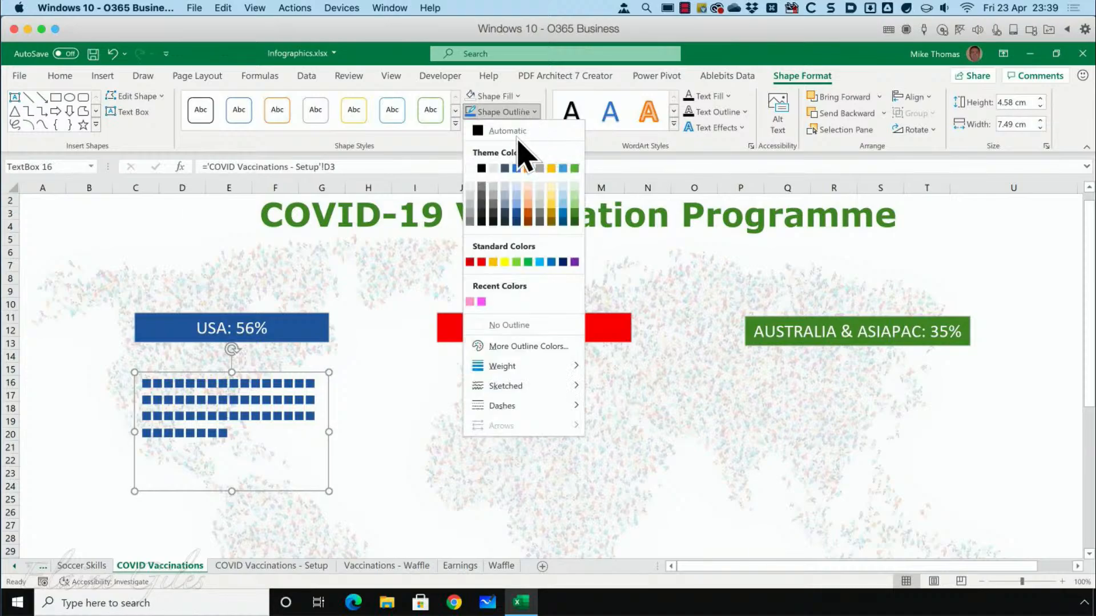
{"action": "left_click", "coordinate": [489, 328]}
{"action": "left_click", "coordinate": [496, 435]}
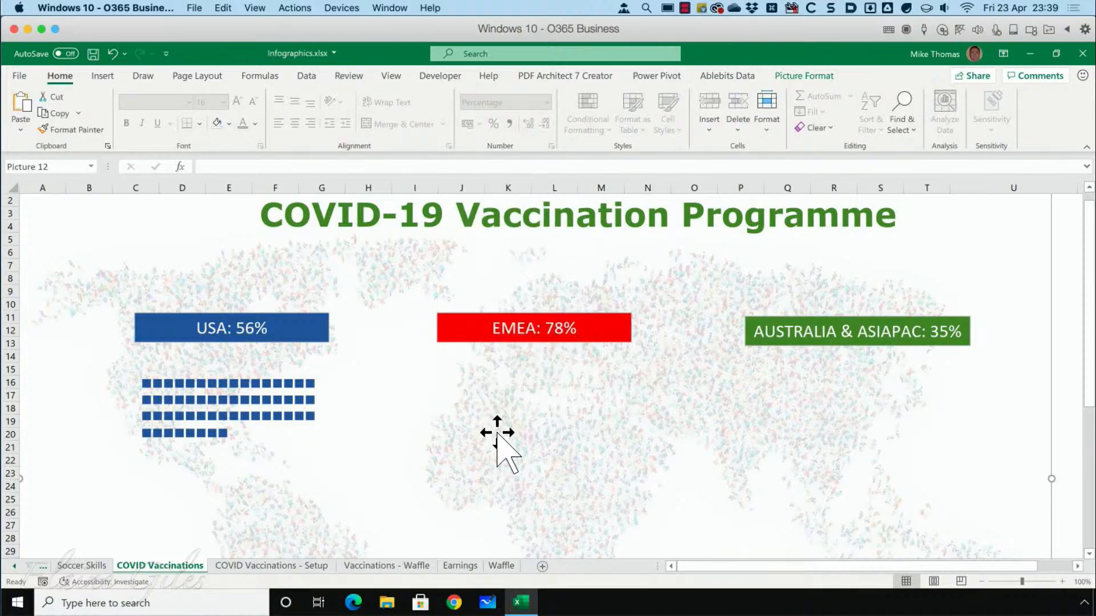
Duplicate the USA squares text box twice, placing one copy below the EMEA label and one below the Australia & Asiapac label.
{"action": "left_click", "coordinate": [272, 424]}
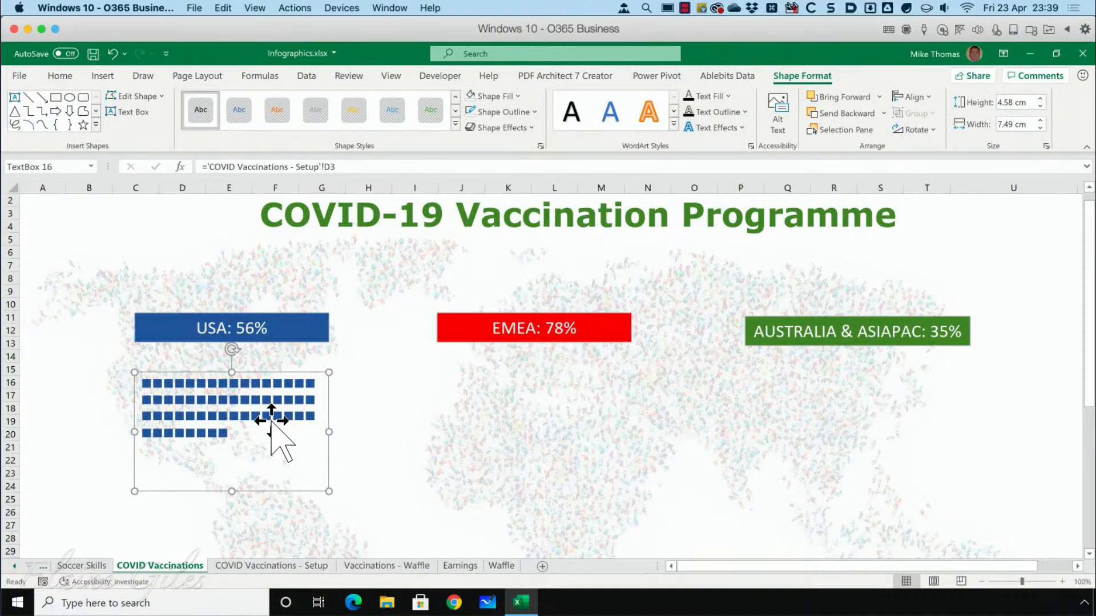
{"action": "key", "text": "ctrl+d"}
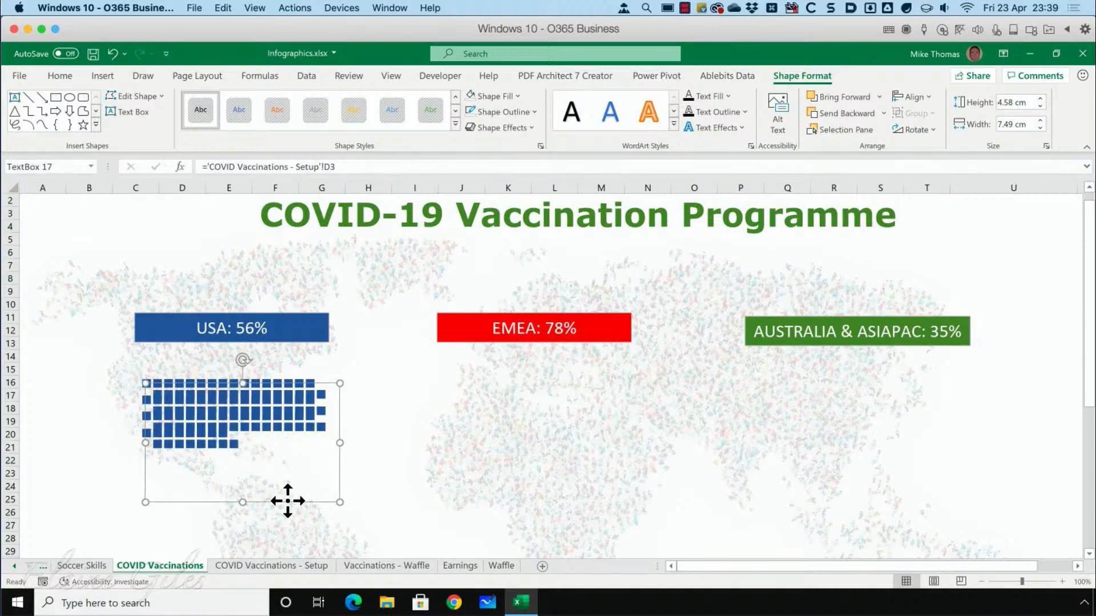
{"action": "left_click_drag", "start_coordinate": [288, 501], "coordinate": [861, 482]}
{"action": "key", "text": "ctrl+d"}
Relink the squares text box below the EMEA label to the EMEA squares with the formula ='COVID Vaccinations - Setup'!D2.
{"action": "left_click", "coordinate": [554, 420]}
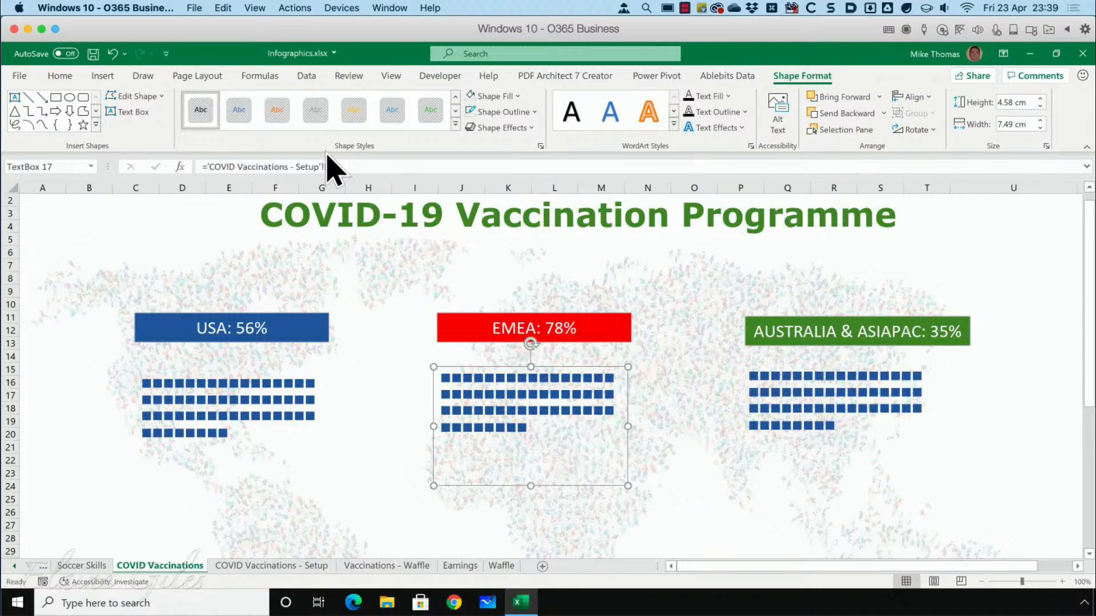
{"action": "triple_click", "coordinate": [222, 167]}
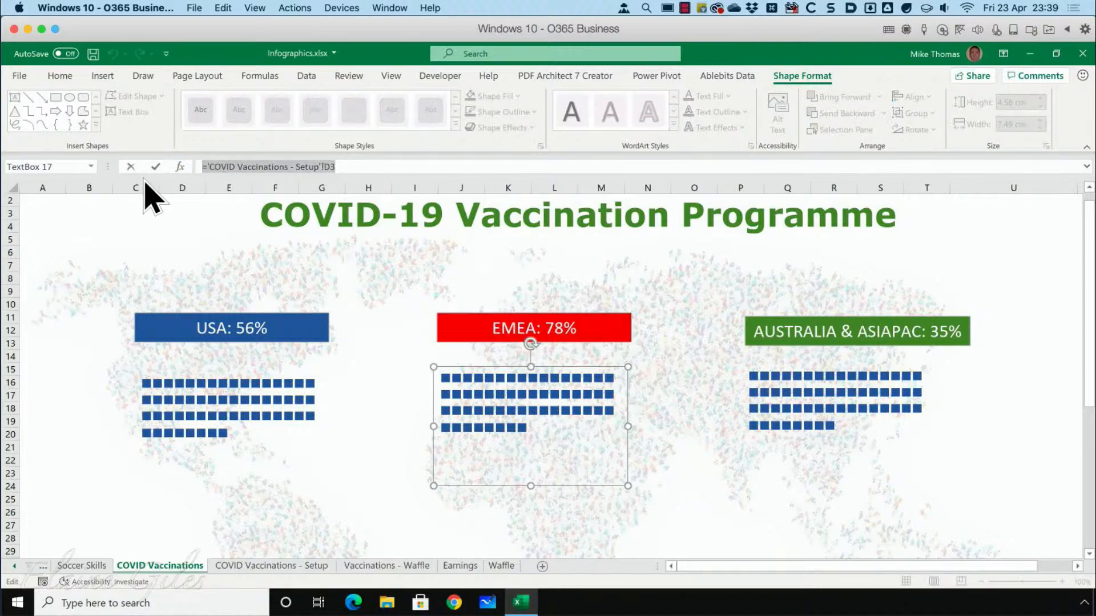
{"action": "type", "text": "="}
{"action": "left_click", "coordinate": [271, 565]}
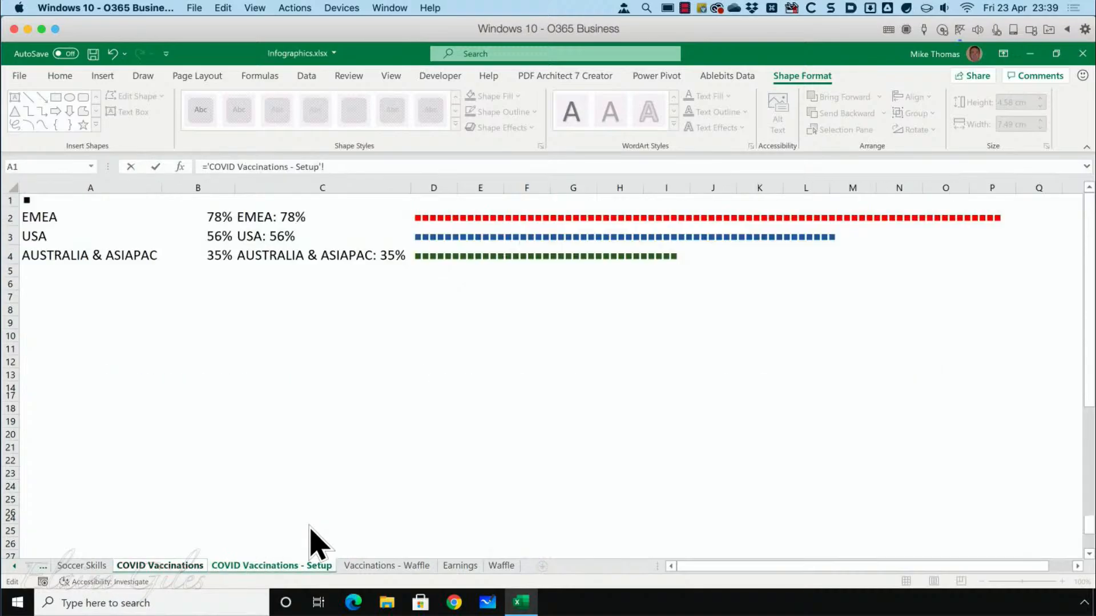
{"action": "left_click", "coordinate": [421, 217]}
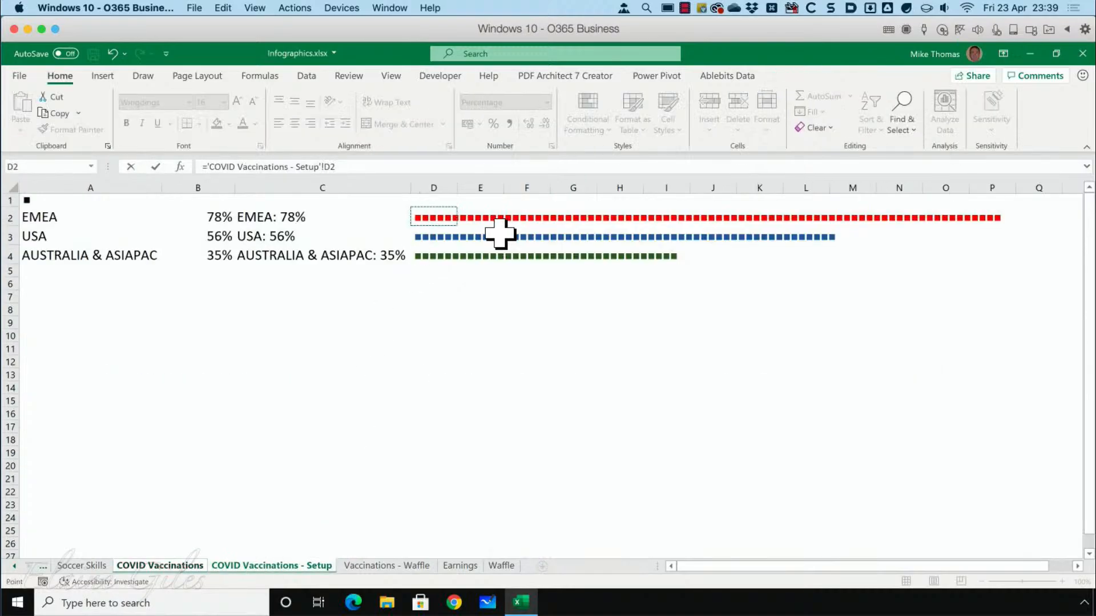
{"action": "key", "text": "Return"}
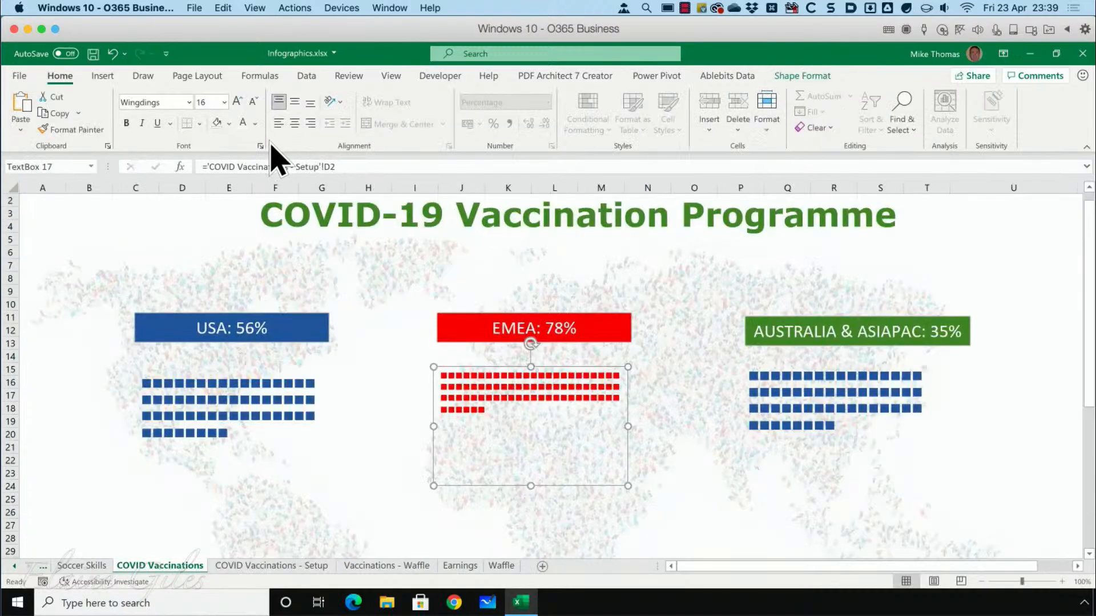
{"action": "left_click", "coordinate": [552, 505]}
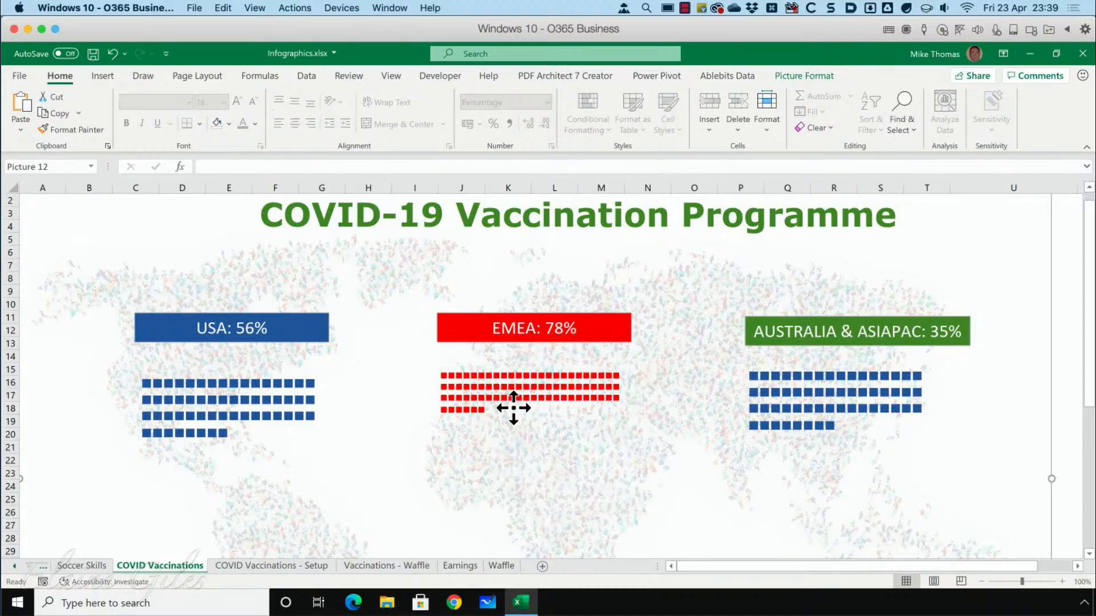
Set the font size of the EMEA squares text box to 16.
{"action": "left_click", "coordinate": [513, 408]}
{"action": "left_click", "coordinate": [224, 102]}
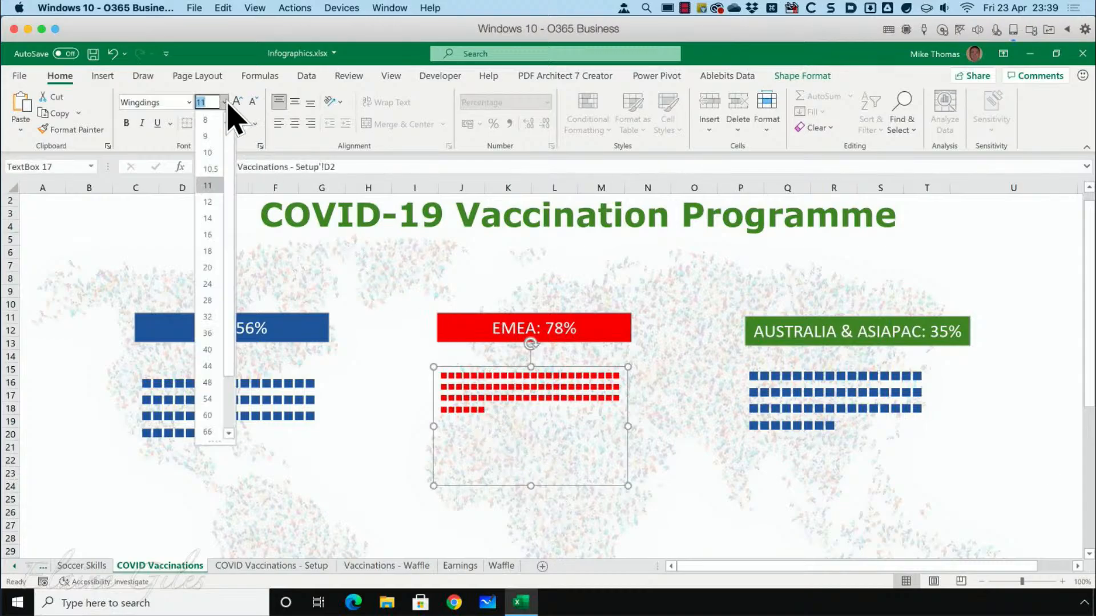
{"action": "left_click", "coordinate": [207, 234]}
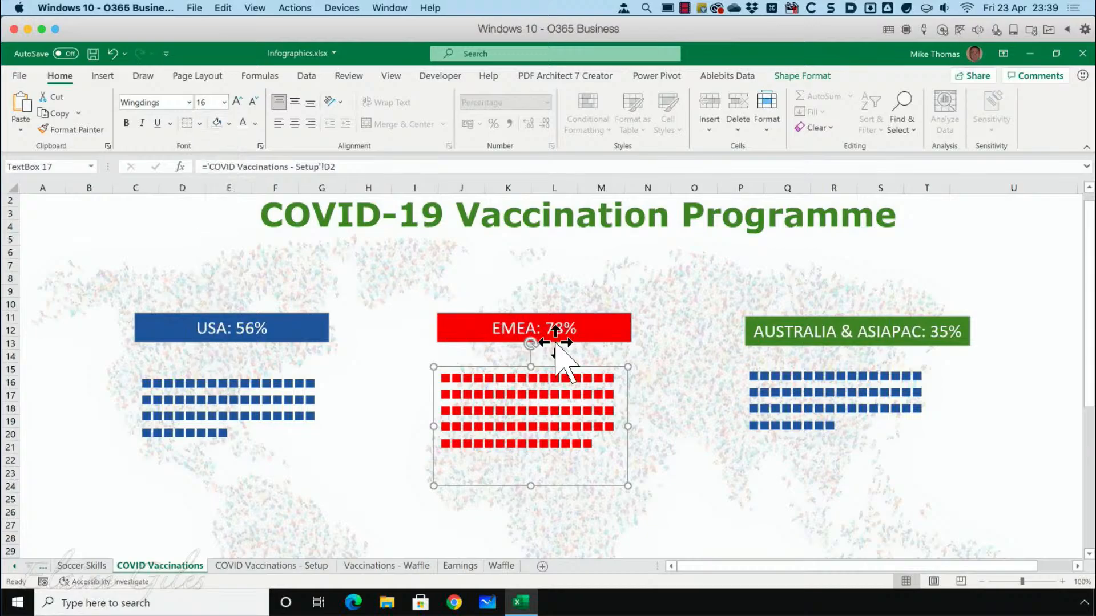
{"action": "left_click", "coordinate": [655, 374]}
Widen the squares text box below the Australia & Asiapac label to the label's width and relink it with ='COVID Vaccinations - Setup'!D4.
{"action": "left_click", "coordinate": [786, 399]}
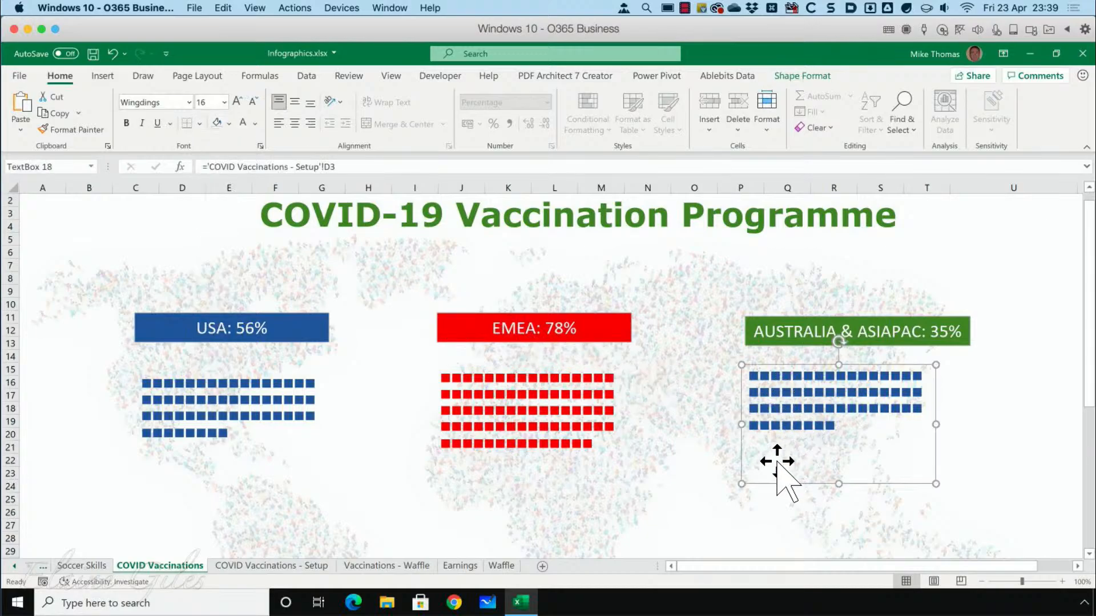
{"action": "left_click_drag", "start_coordinate": [935, 422], "coordinate": [968, 421]}
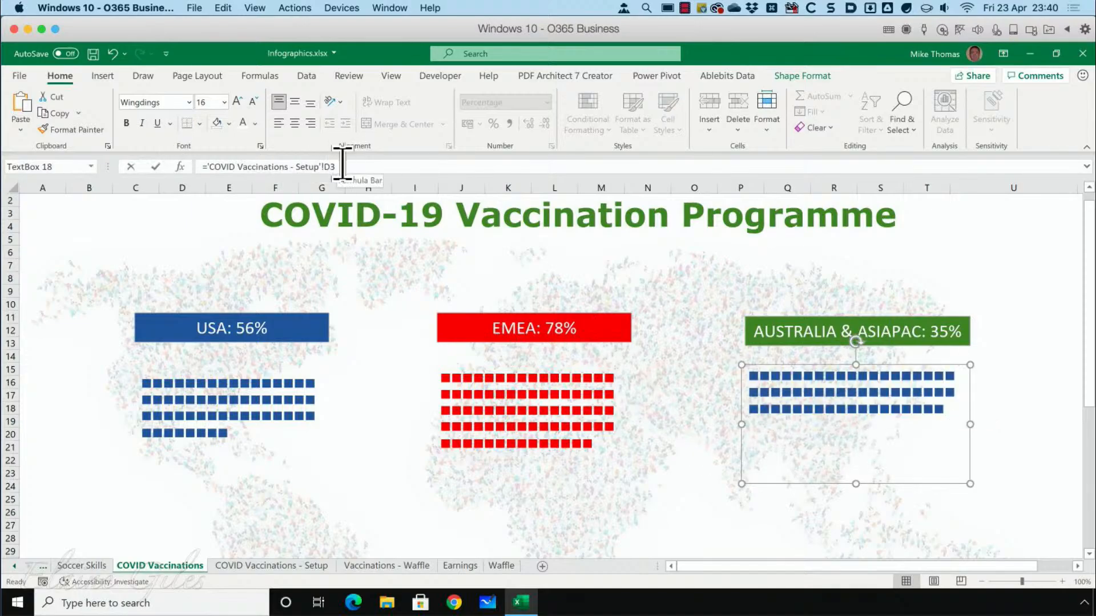
{"action": "left_click_drag", "start_coordinate": [345, 166], "coordinate": [110, 167]}
{"action": "type", "text": "="}
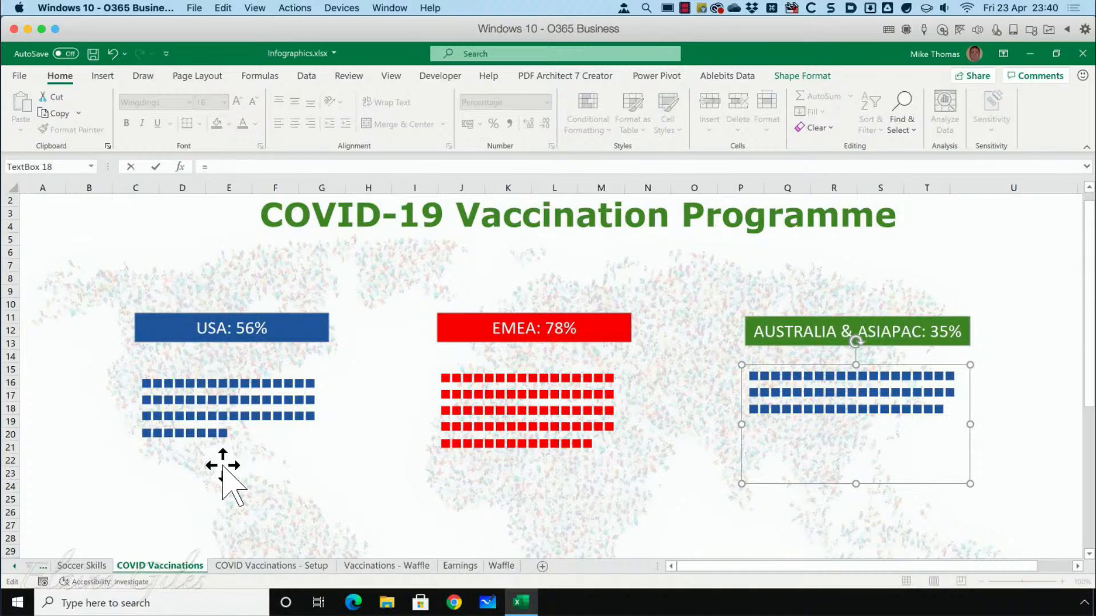
{"action": "left_click", "coordinate": [271, 565]}
{"action": "left_click", "coordinate": [429, 259]}
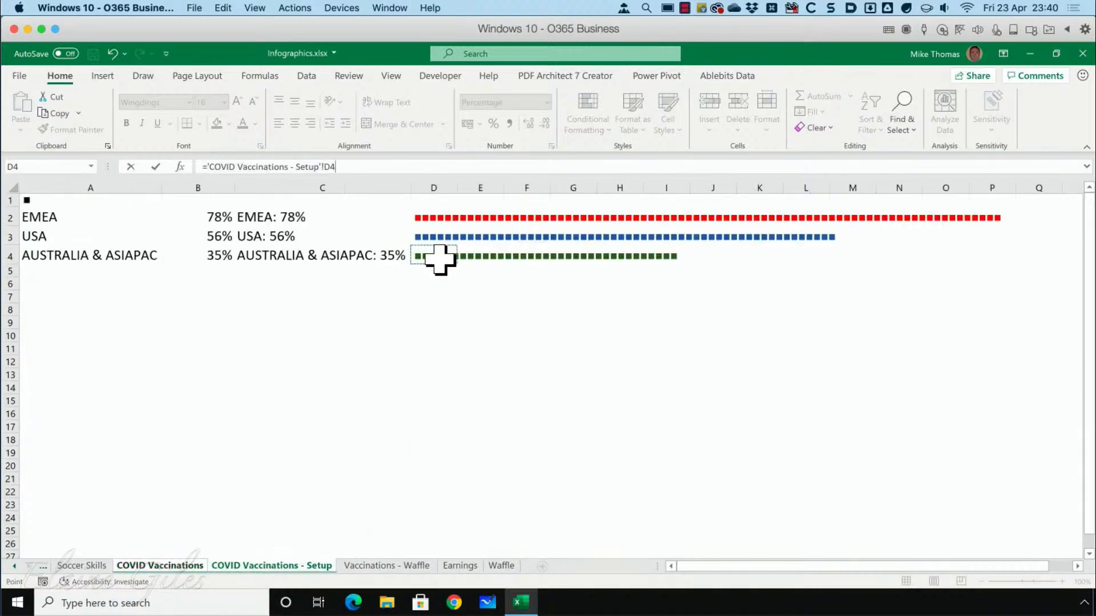
{"action": "key", "text": "Return"}
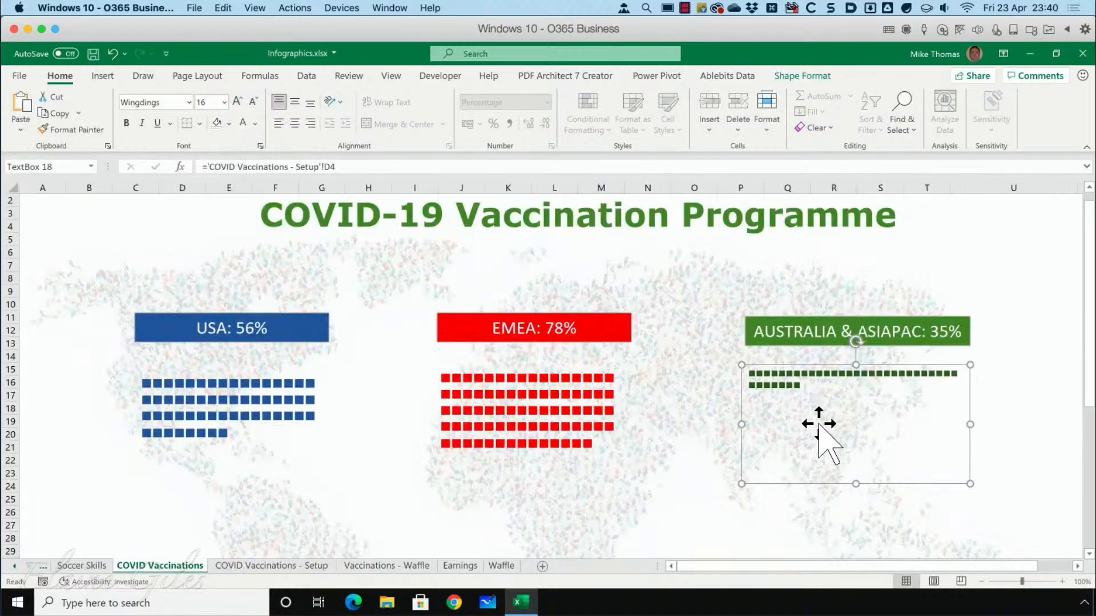
Set the font size of the Australia & Asiapac squares text box to 16 and deselect the box.
{"action": "left_click", "coordinate": [225, 102]}
{"action": "left_click", "coordinate": [251, 237]}
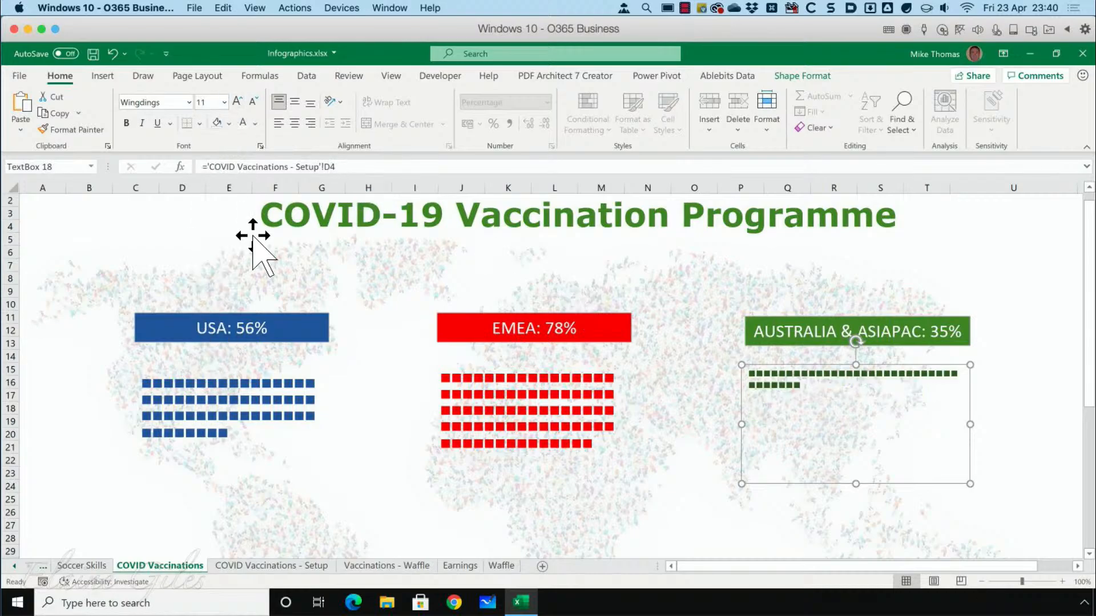
{"action": "left_click", "coordinate": [225, 102]}
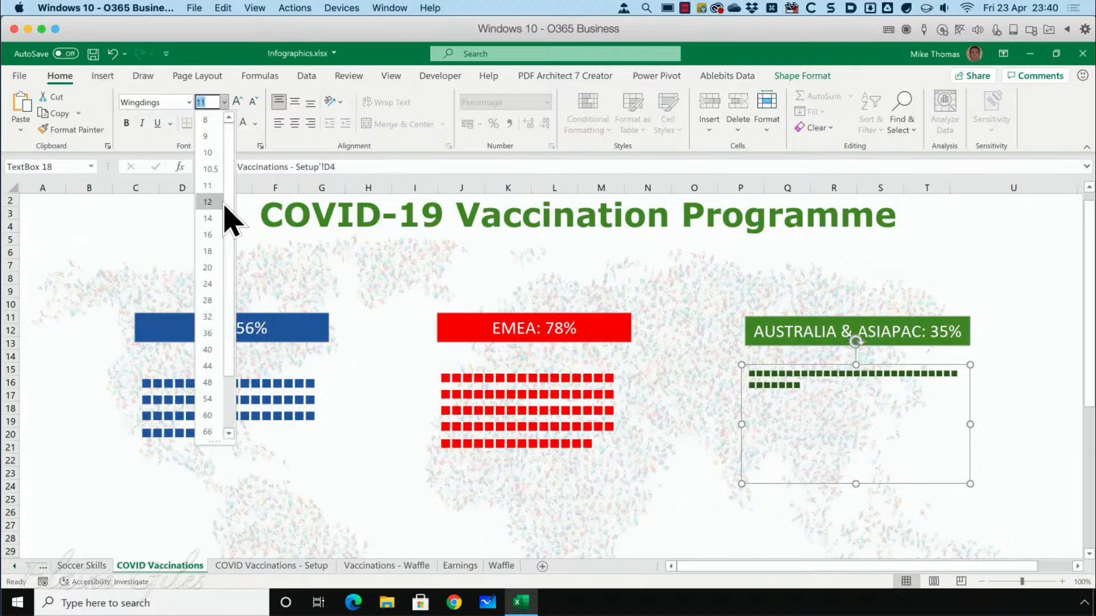
{"action": "left_click", "coordinate": [216, 245]}
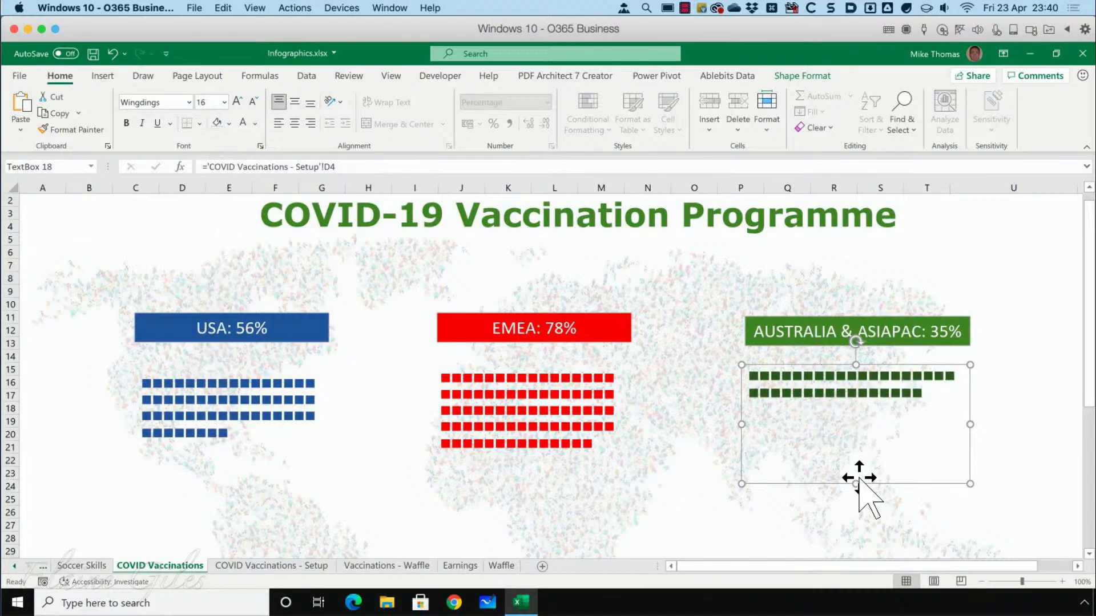
{"action": "left_click", "coordinate": [802, 508]}
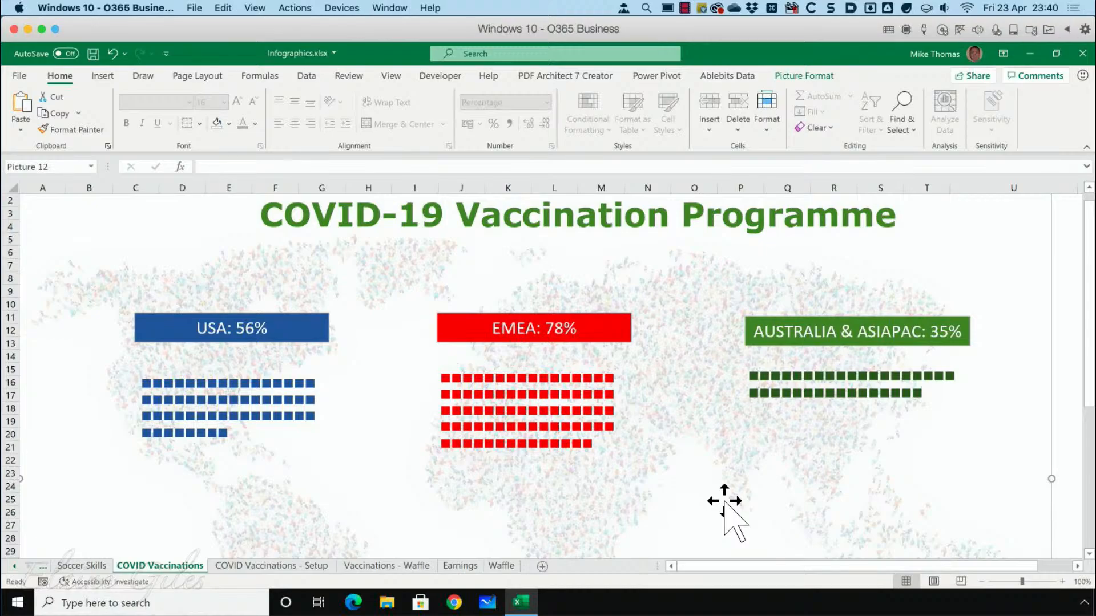
Change the Australia & Asiapac percentage in cell B4 of the COVID Vaccinations - Setup sheet to 50% and return to the infographic sheet.
{"action": "left_click", "coordinate": [296, 565]}
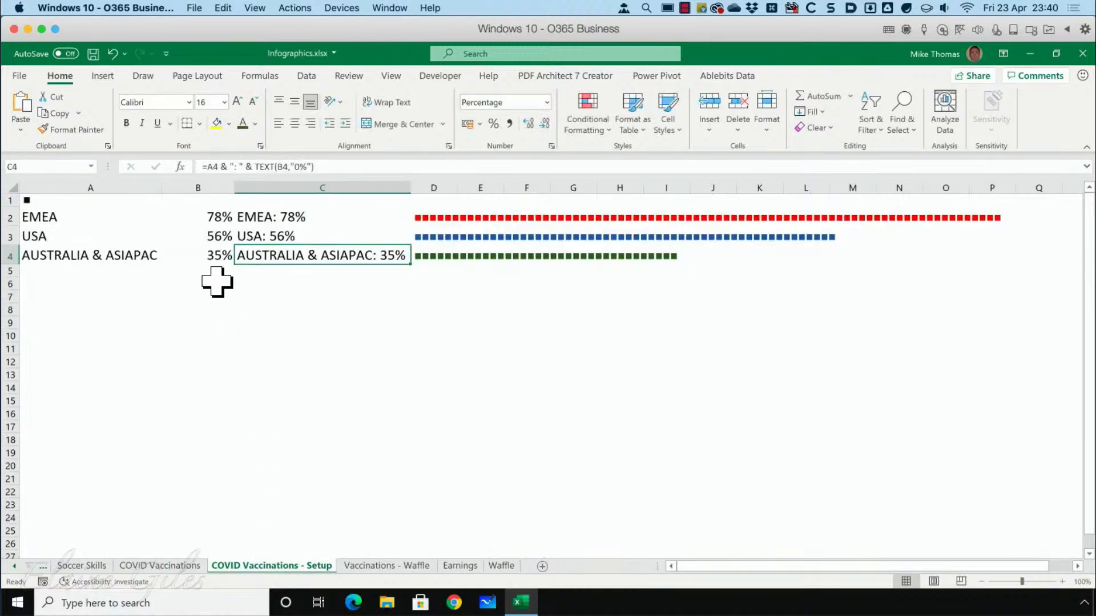
{"action": "left_click", "coordinate": [215, 258]}
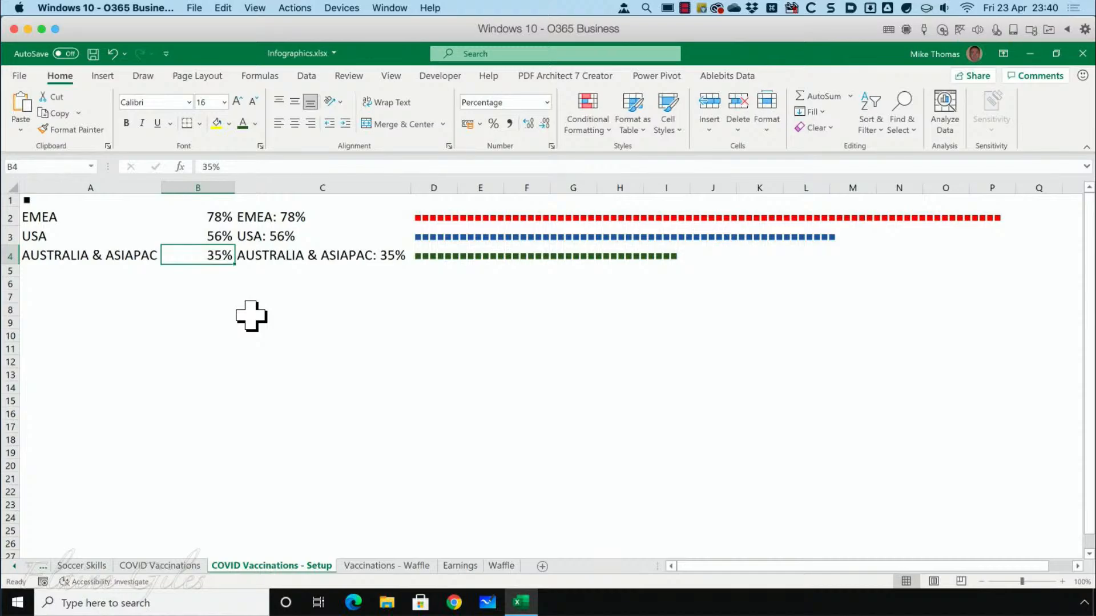
{"action": "type", "text": "50"}
{"action": "key", "text": "ctrl+Return"}
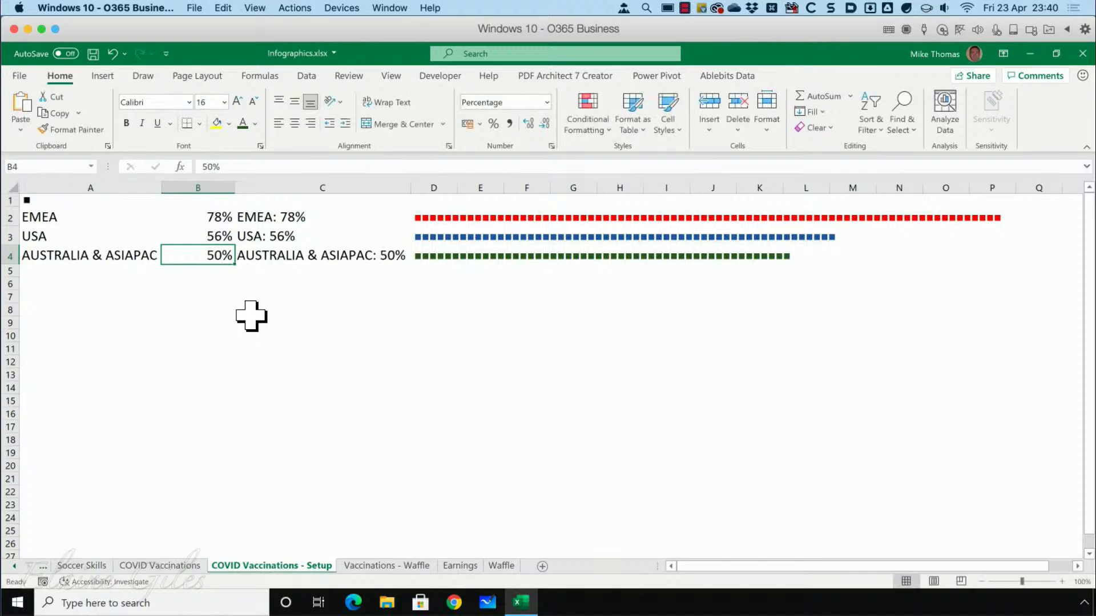
{"action": "key", "text": "ctrl+Page_Up"}
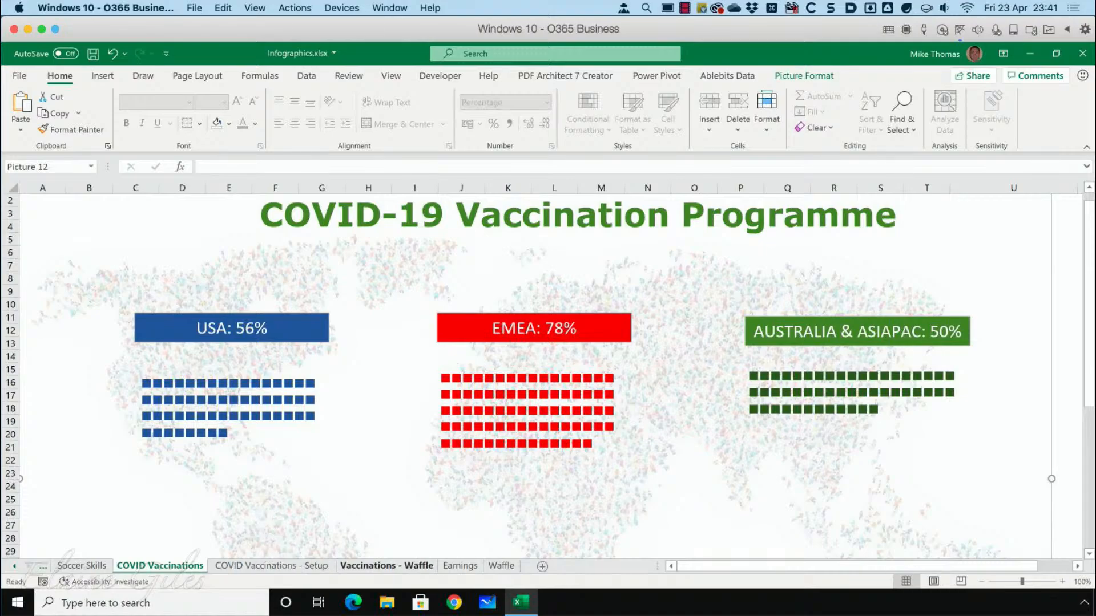
Examine the UK waffle charts on the Vaccinations - Waffle sheet and go back to the COVID Vaccinations - Setup sheet.
{"action": "left_click", "coordinate": [386, 566]}
{"action": "left_click", "coordinate": [250, 494]}
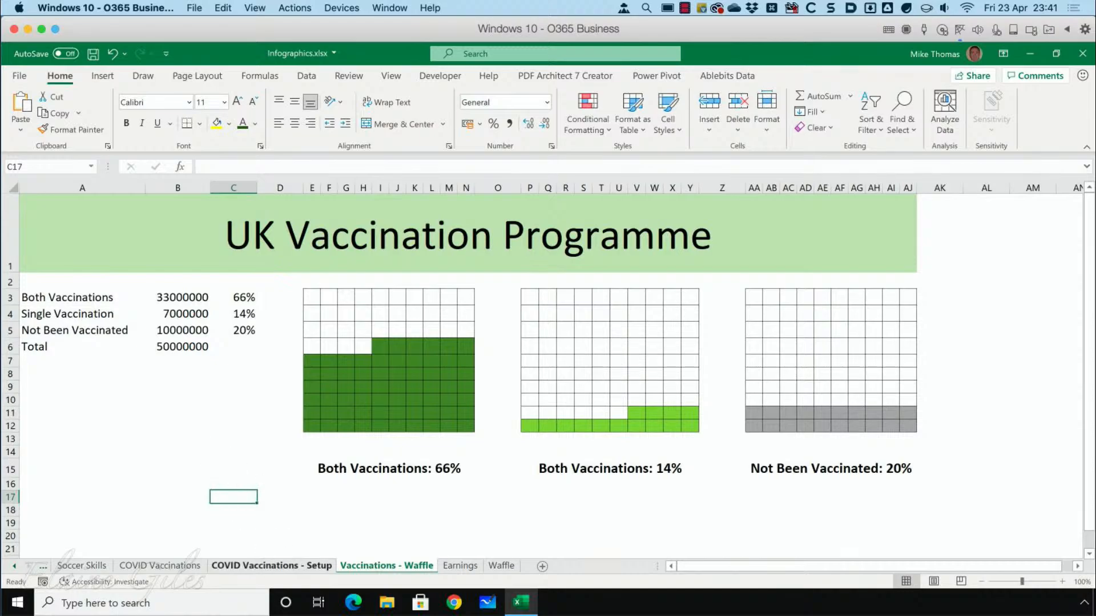
{"action": "left_click", "coordinate": [268, 565]}
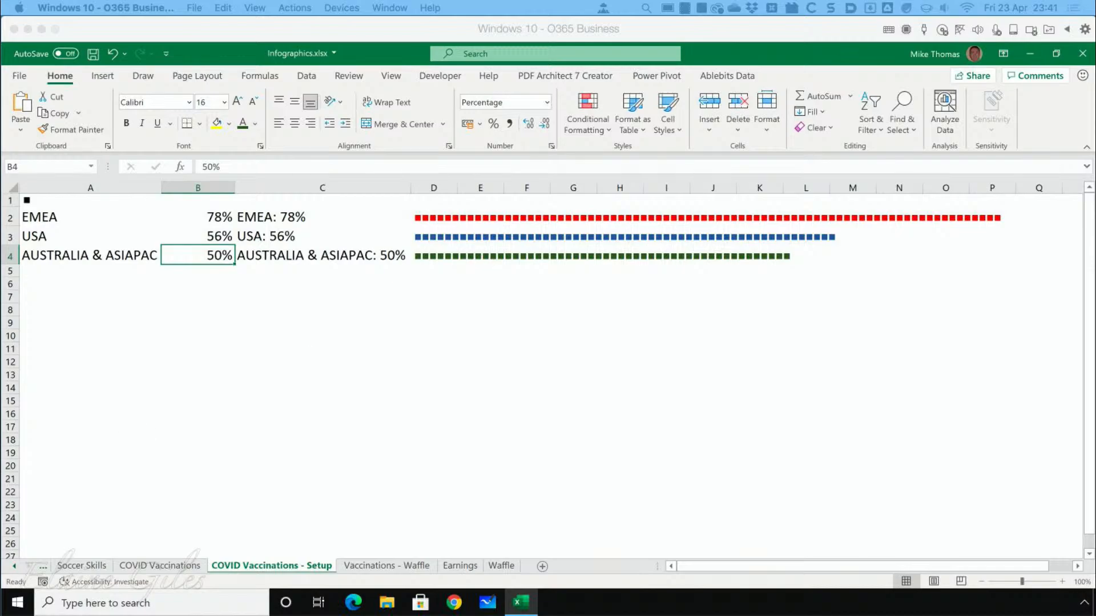
{"action": "left_click", "coordinate": [666, 9]}
{"action": "left_click", "coordinate": [665, 10]}
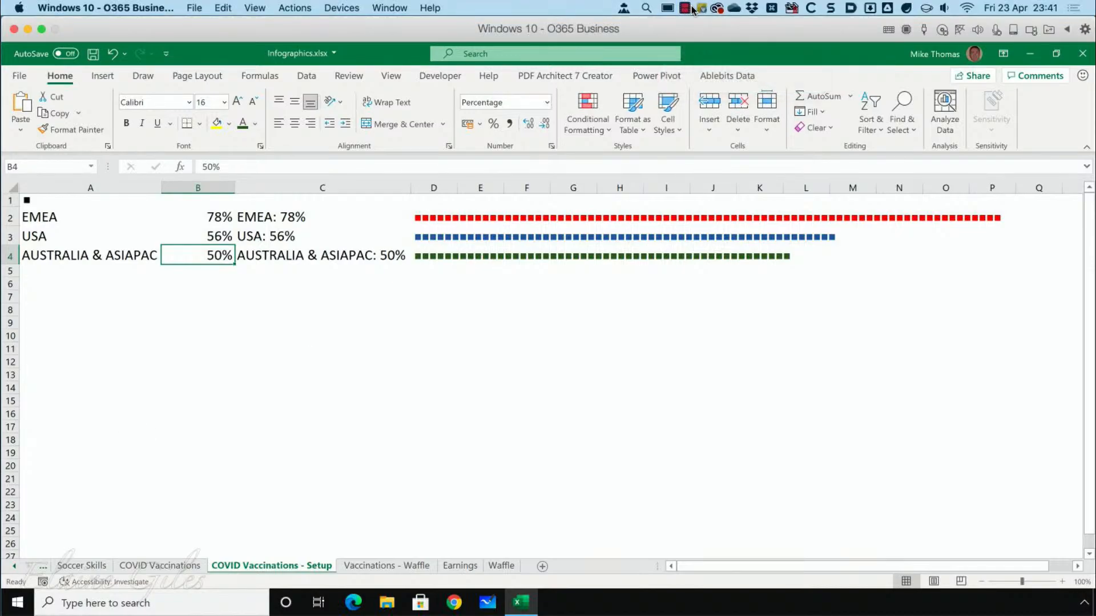
{"action": "left_click", "coordinate": [691, 10]}
{"action": "left_click", "coordinate": [705, 27]}
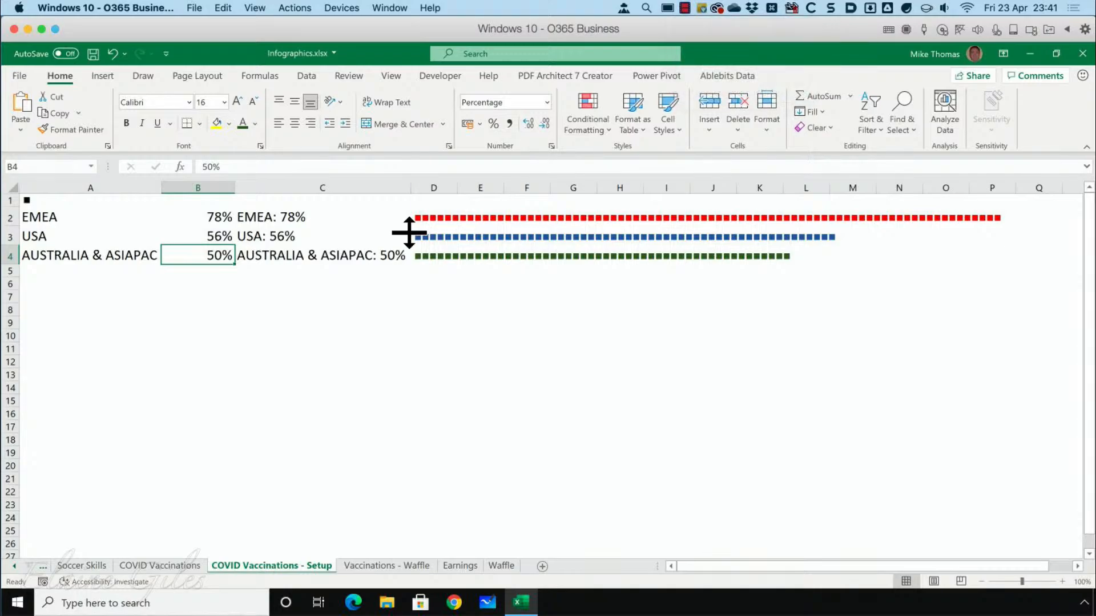
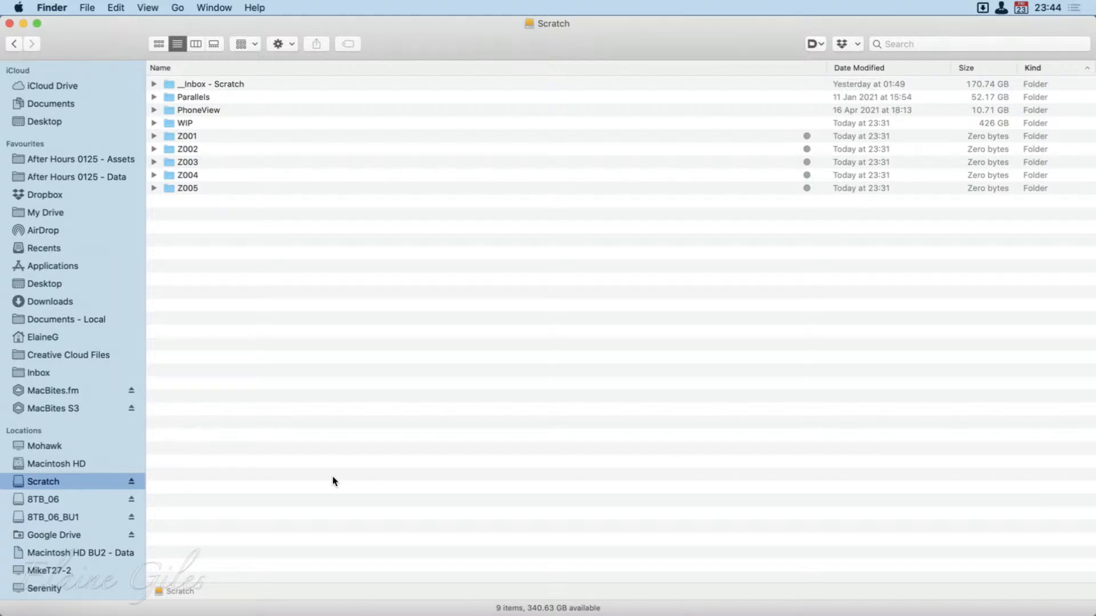
Resize the Scratch window to the left half, right half and centre of the screen, and maximise it again.
{"action": "key", "text": "ctrl+alt+Left"}
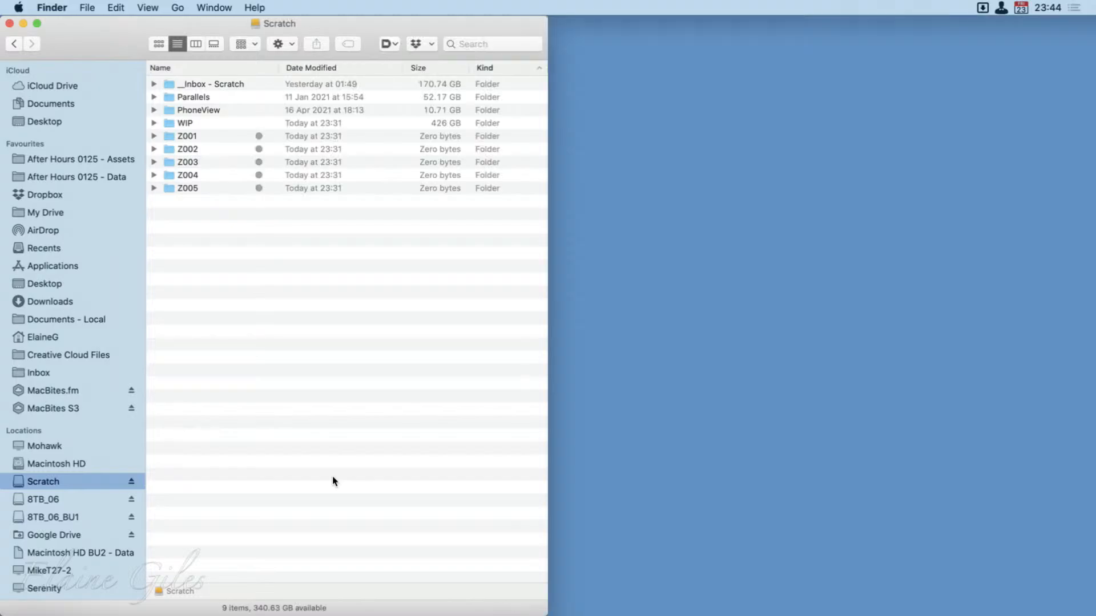
{"action": "key", "text": "ctrl+alt+Right"}
{"action": "key", "text": "ctrl+alt+c"}
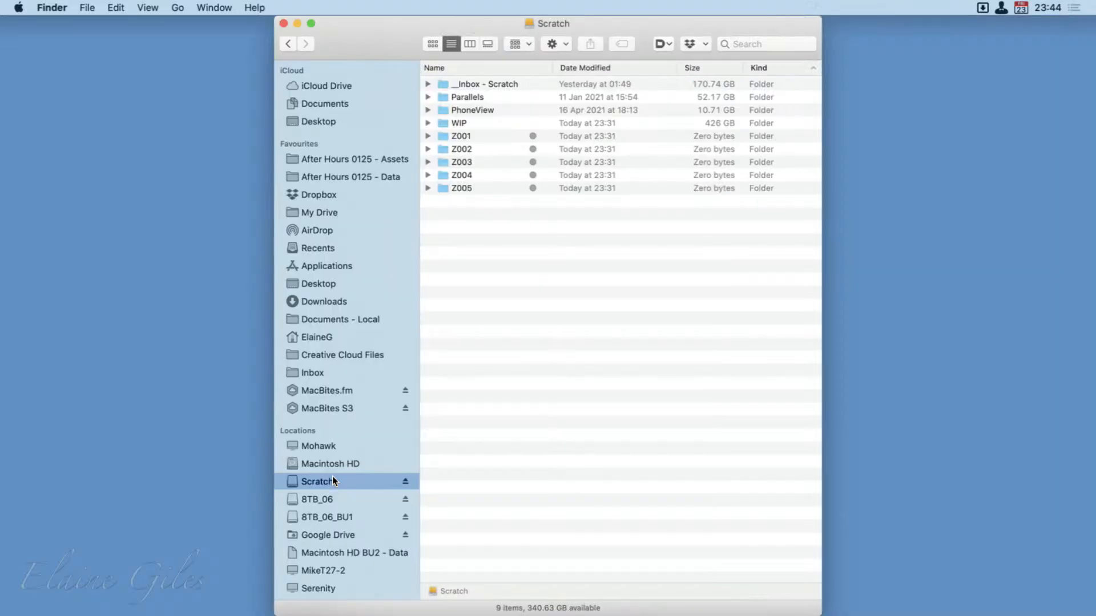
{"action": "key", "text": "ctrl+alt+Return"}
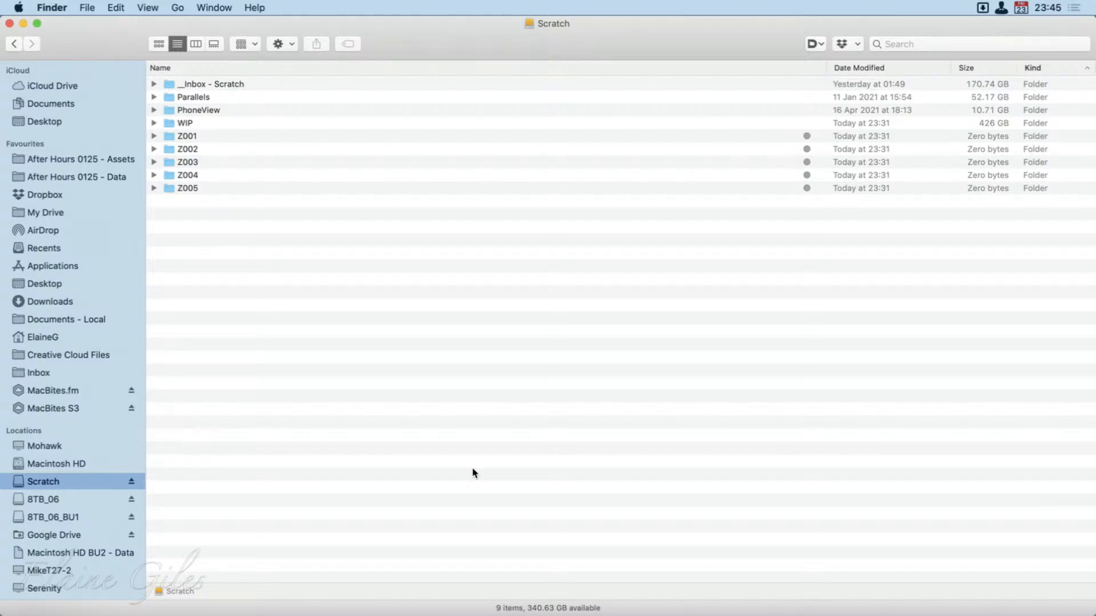
Open System Preferences and show the General settings with the appearance options.
{"action": "key", "text": "super+space"}
{"action": "type", "text": "sys"}
{"action": "key", "text": "Return"}
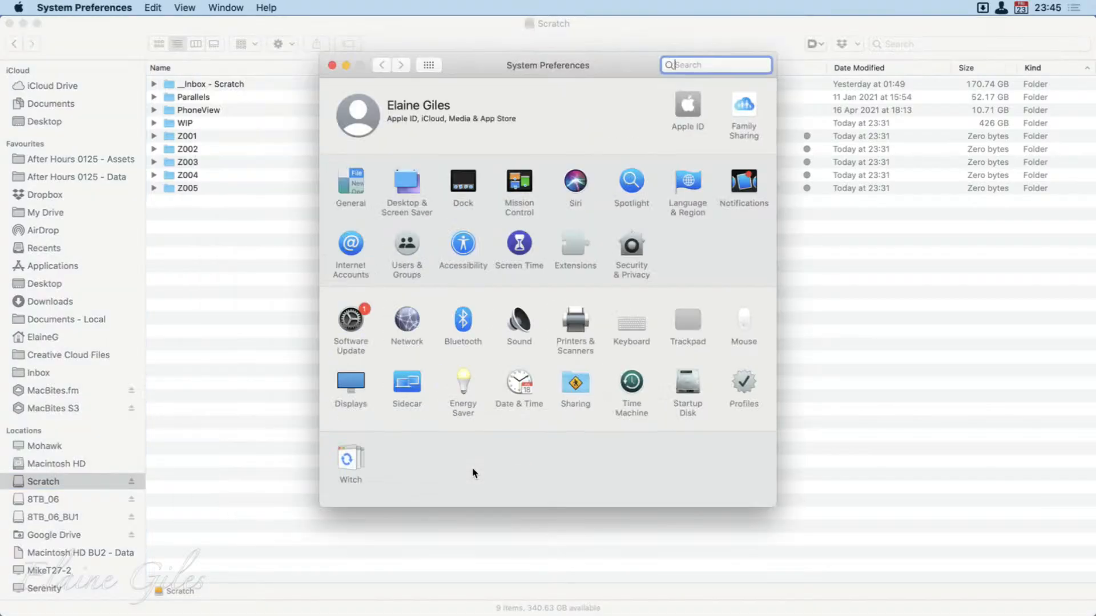
{"action": "left_click", "coordinate": [350, 177]}
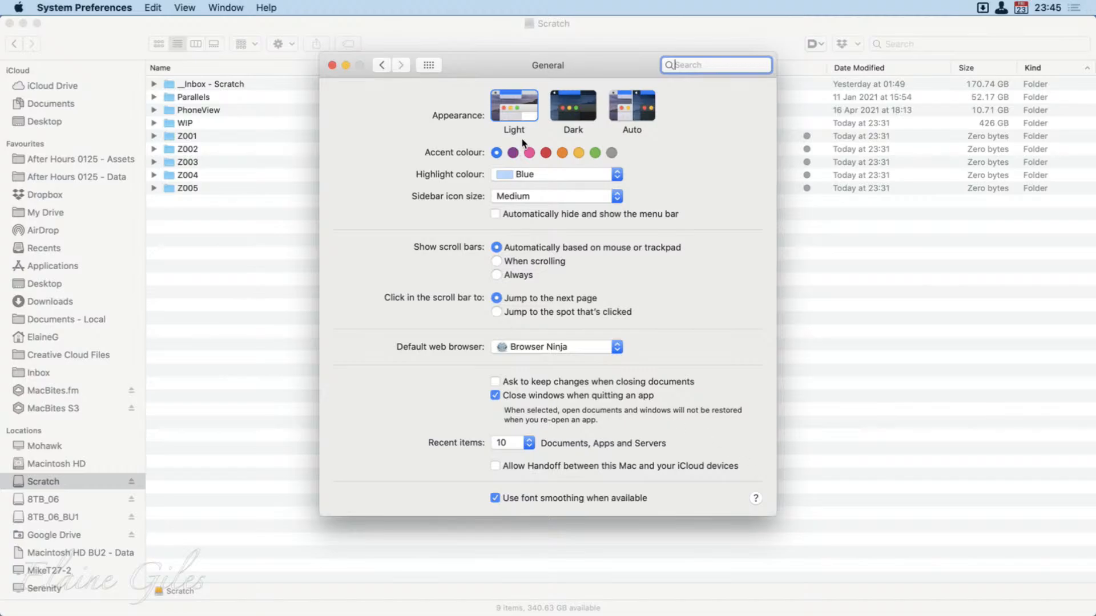
{"action": "left_click", "coordinate": [561, 104]}
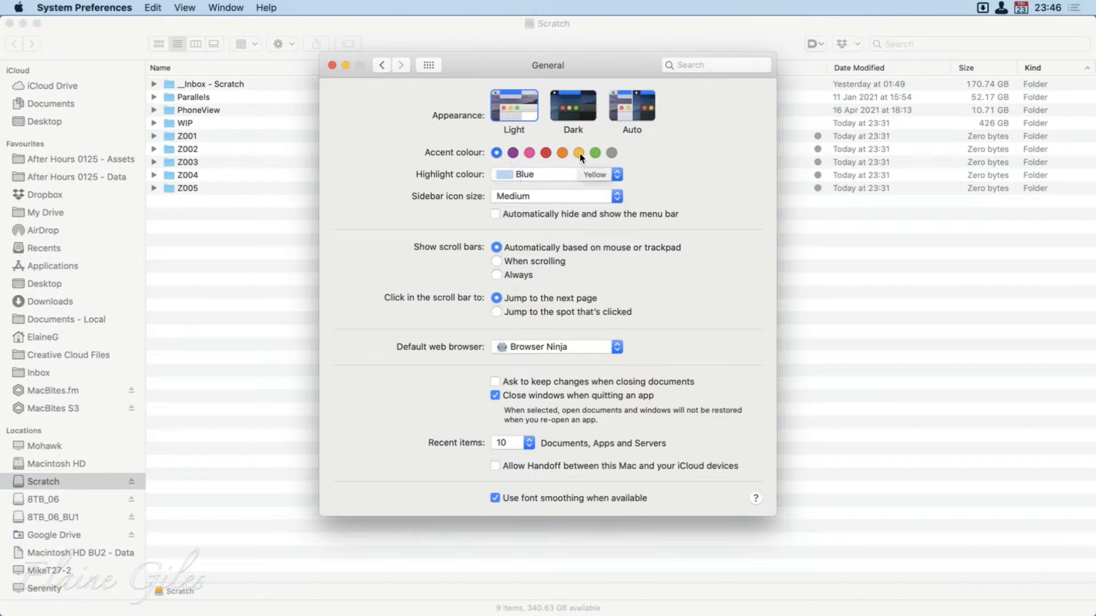
Select the Z004 folder in the Scratch Finder window and return to System Preferences.
{"action": "left_click", "coordinate": [227, 171]}
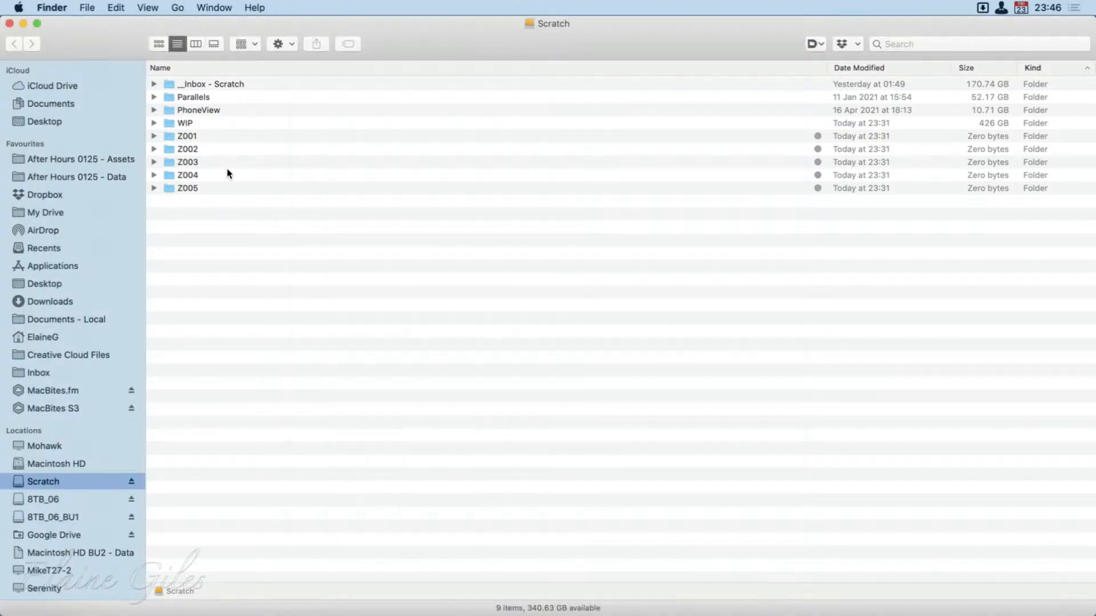
{"action": "left_click", "coordinate": [227, 173]}
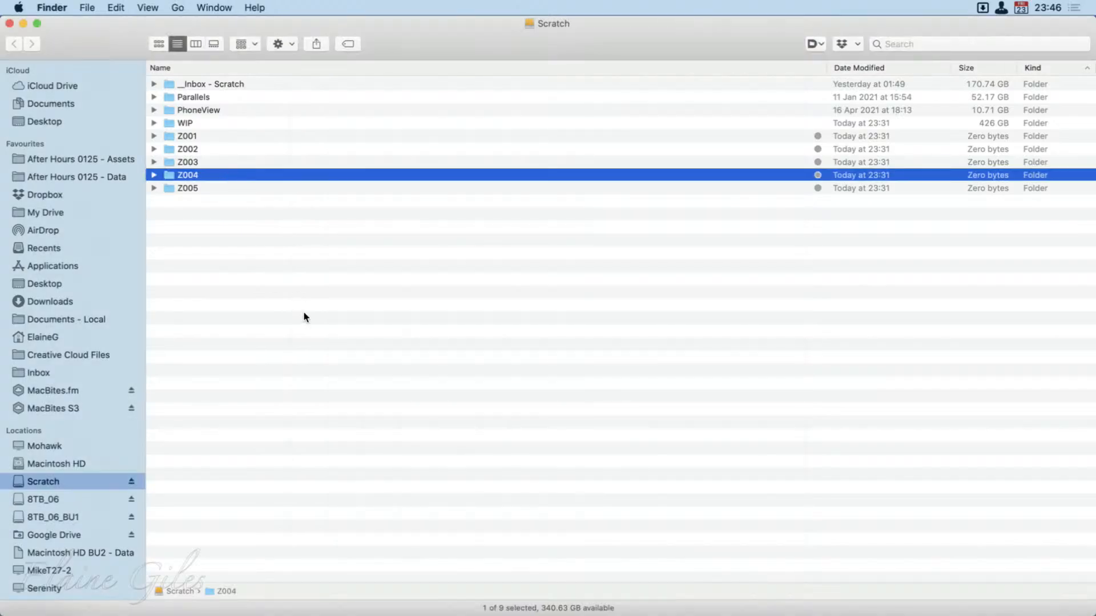
{"action": "key", "text": "super+Tab"}
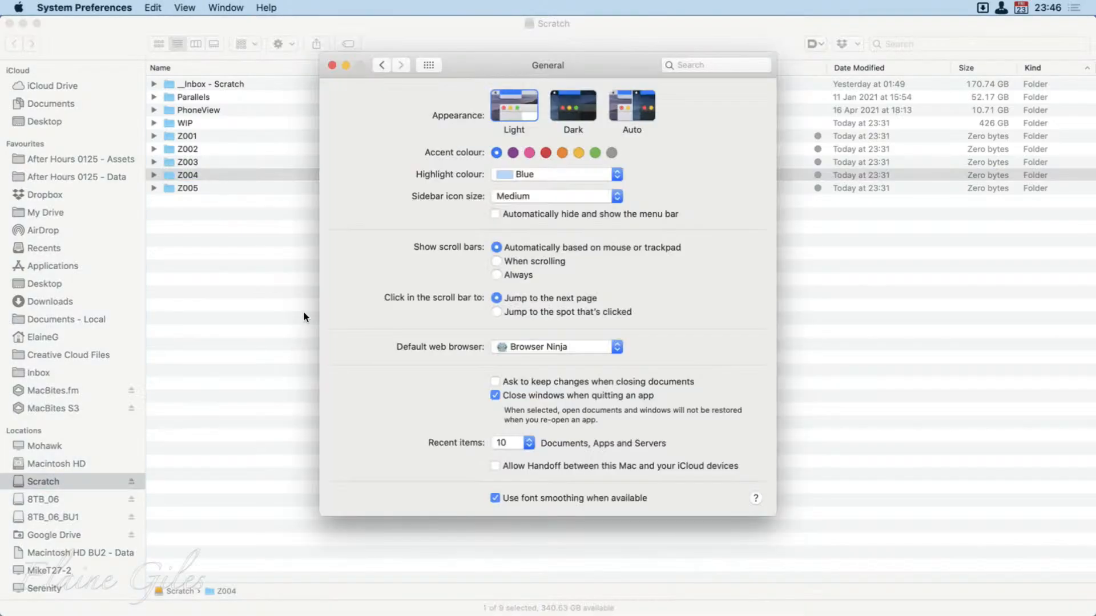
Set the accent colour to pink, check the selected folder in Finder, and return to System Preferences.
{"action": "left_click", "coordinate": [529, 152]}
{"action": "key", "text": "super+Tab"}
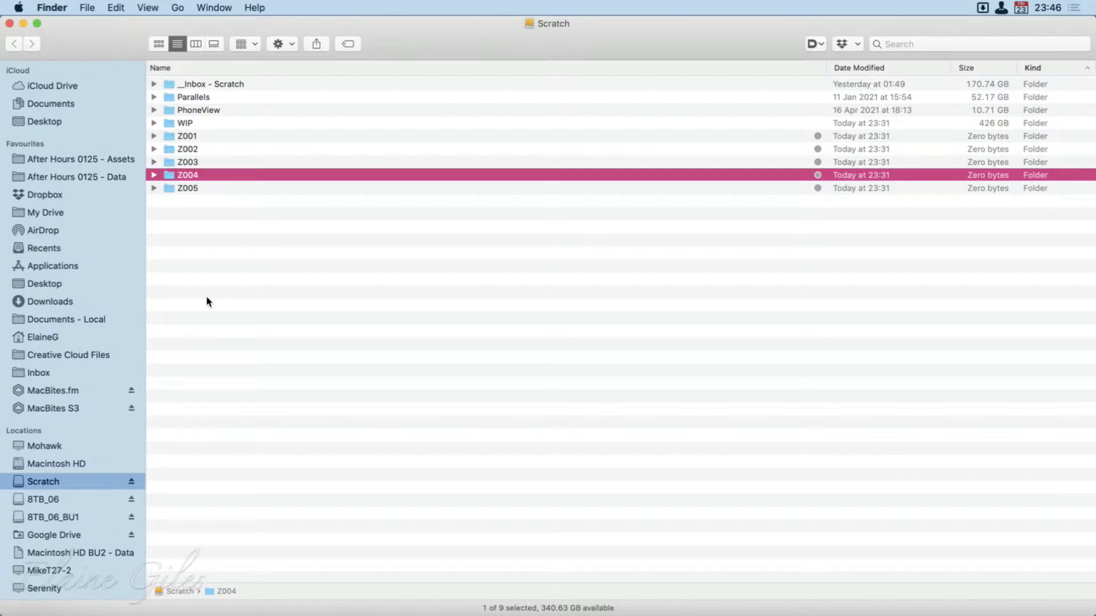
{"action": "key", "text": "super+Tab"}
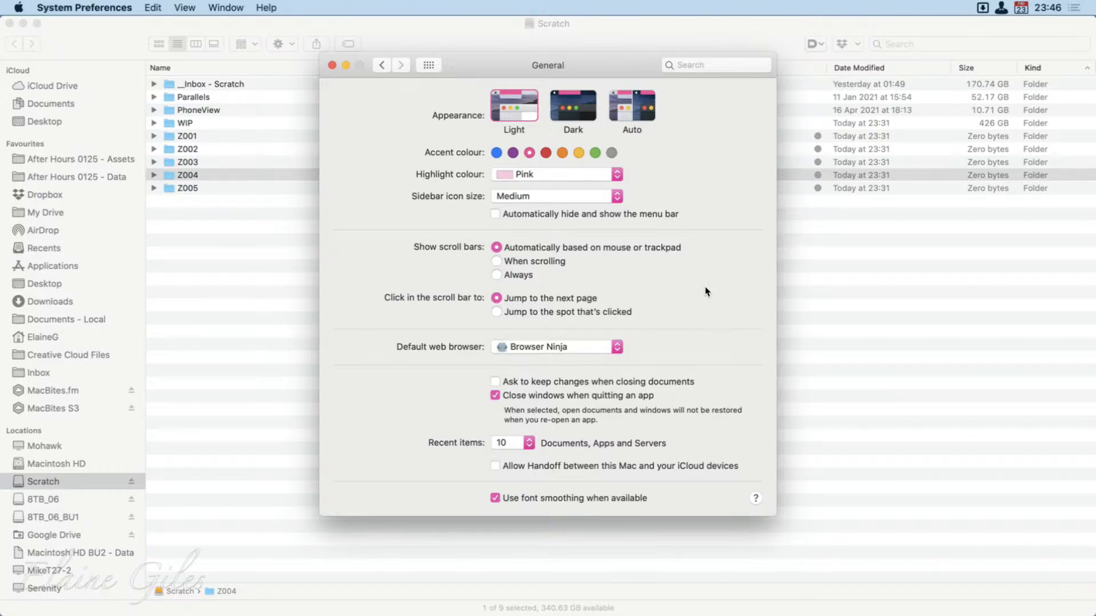
Try the red, orange, yellow, green and graphite accent colours, finishing on blue.
{"action": "left_click", "coordinate": [546, 152]}
{"action": "left_click", "coordinate": [562, 152]}
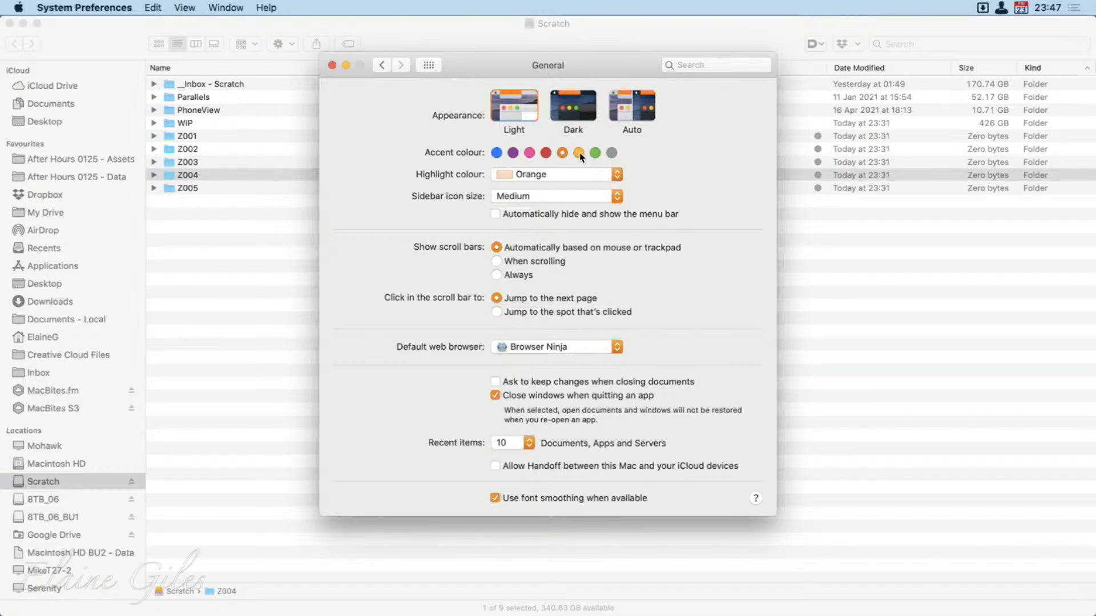
{"action": "left_click", "coordinate": [579, 152]}
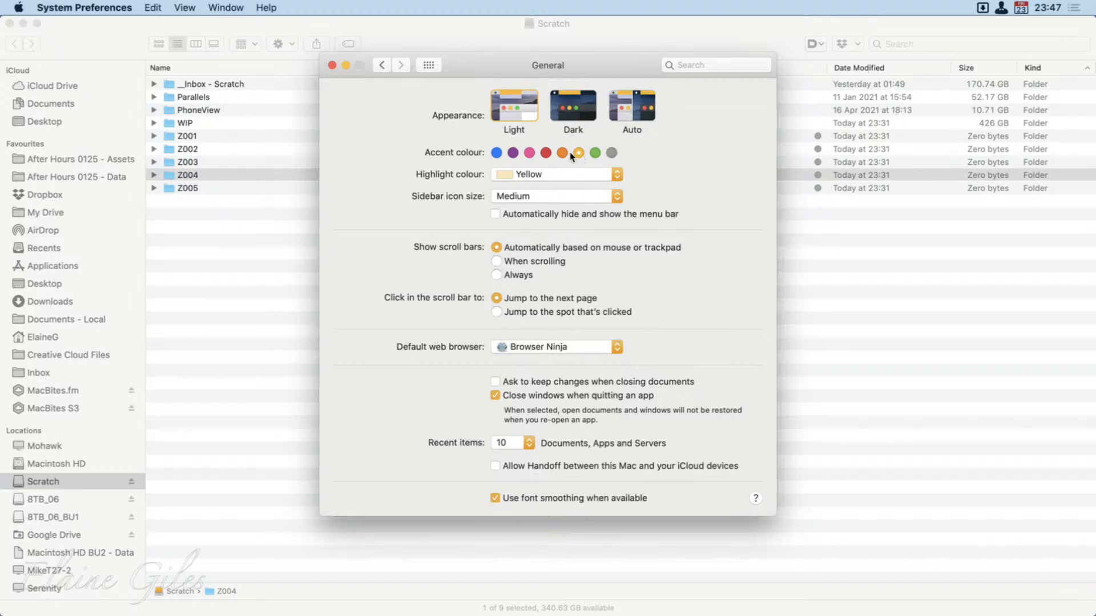
{"action": "left_click", "coordinate": [595, 152]}
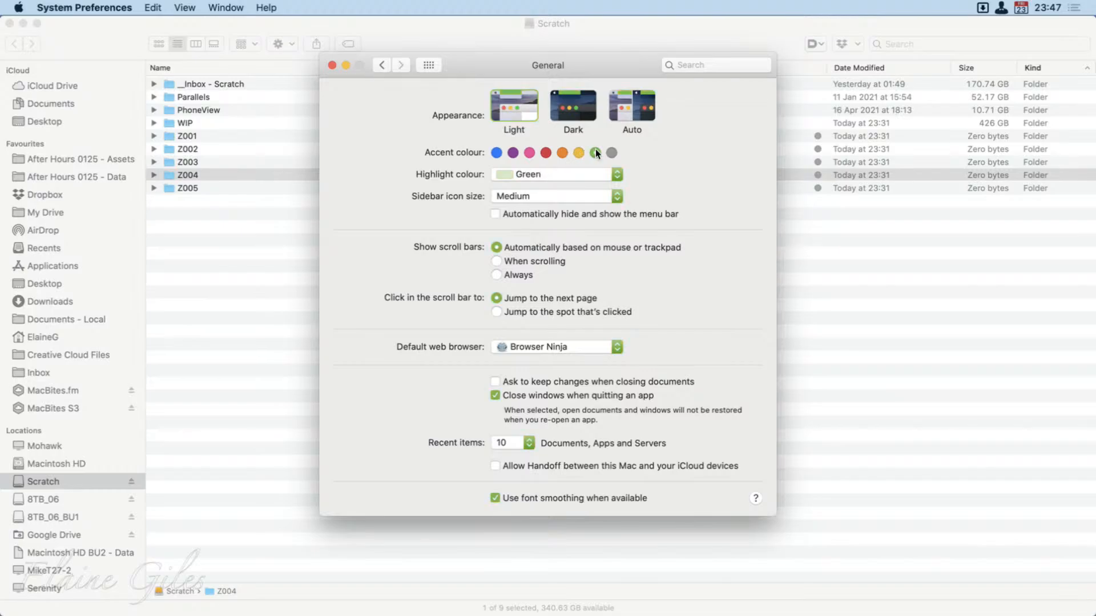
{"action": "left_click", "coordinate": [611, 152]}
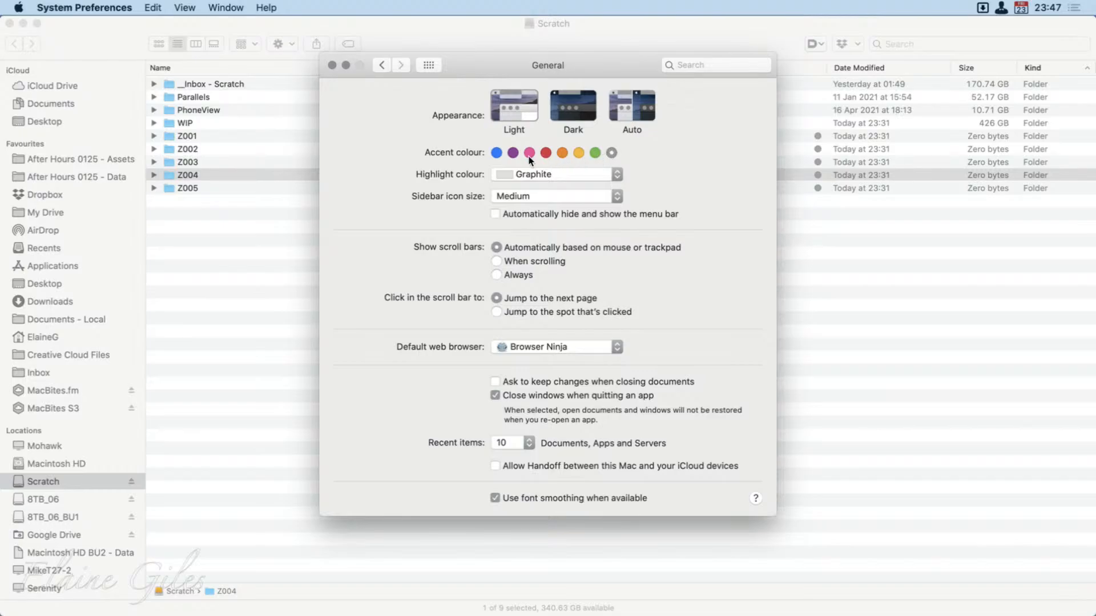
{"action": "left_click", "coordinate": [496, 152]}
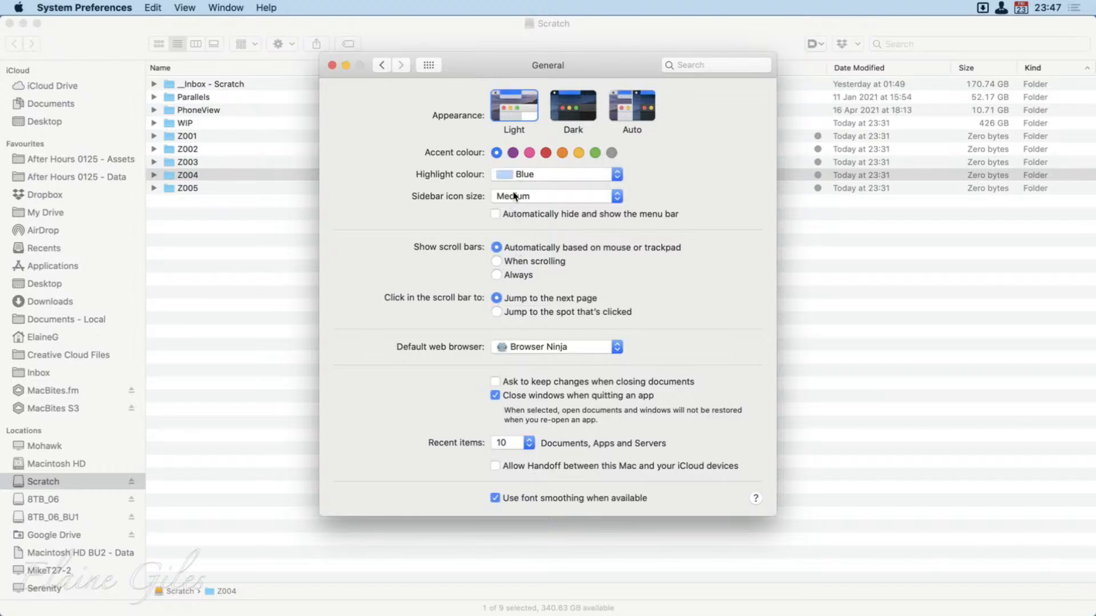
Set the accent colour to purple, check the selected folder in Finder, and return to System Preferences.
{"action": "left_click", "coordinate": [512, 152]}
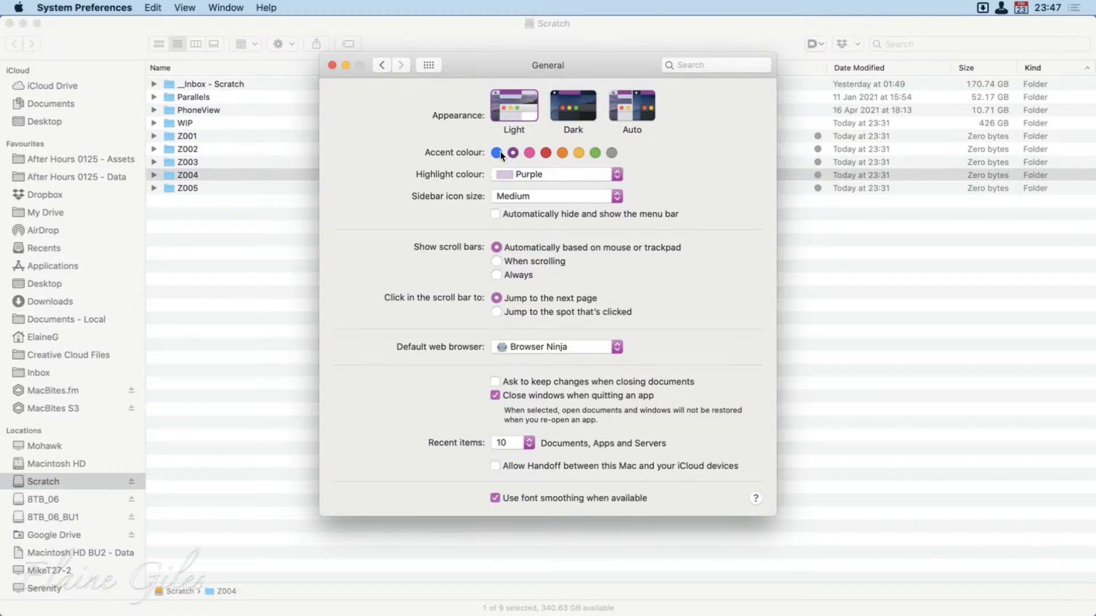
{"action": "key", "text": "super+q"}
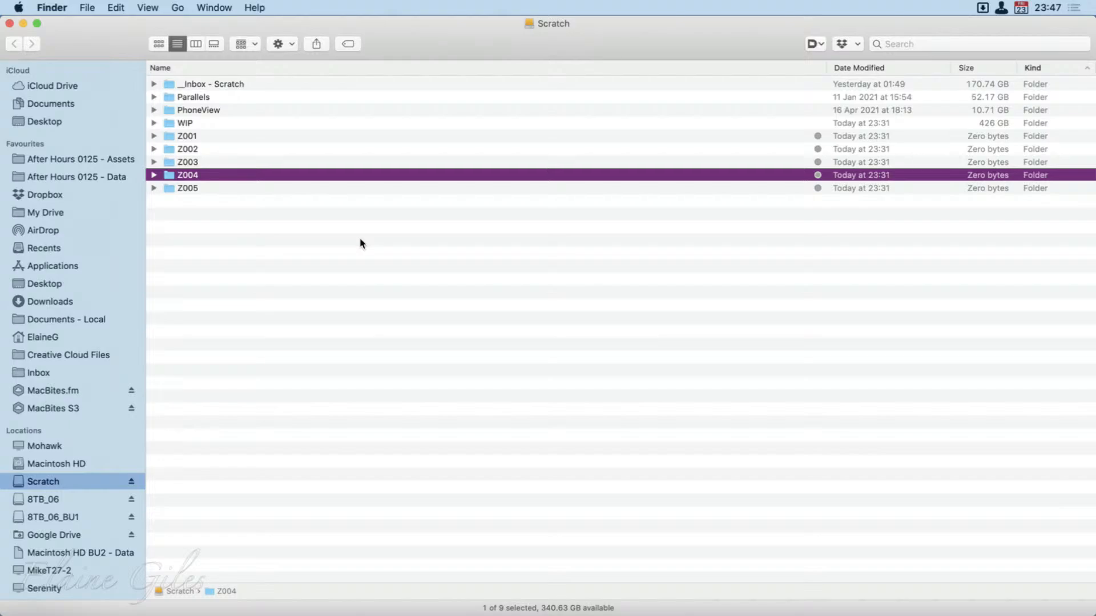
{"action": "key", "text": "super+Tab"}
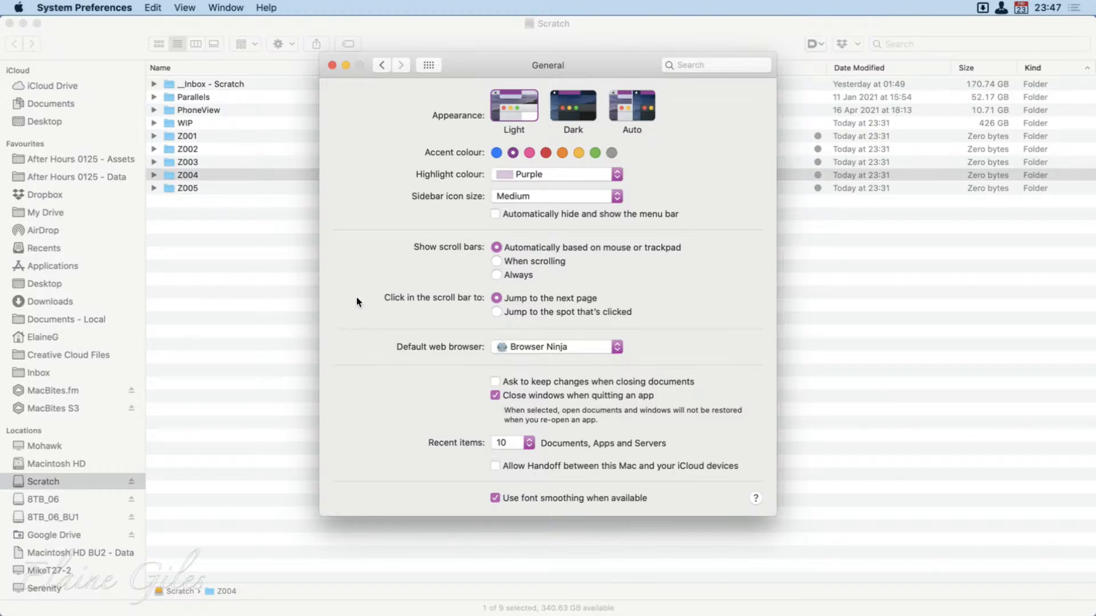
Set the accent colour to blue and view the available highlight colours without choosing another one.
{"action": "left_click", "coordinate": [496, 152]}
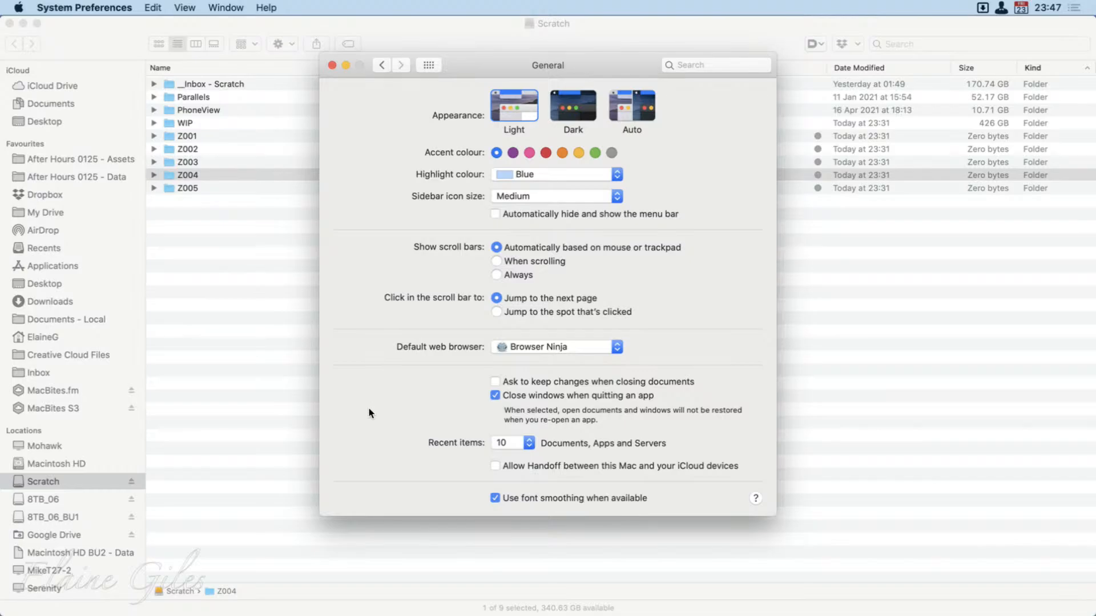
{"action": "left_click", "coordinate": [542, 181]}
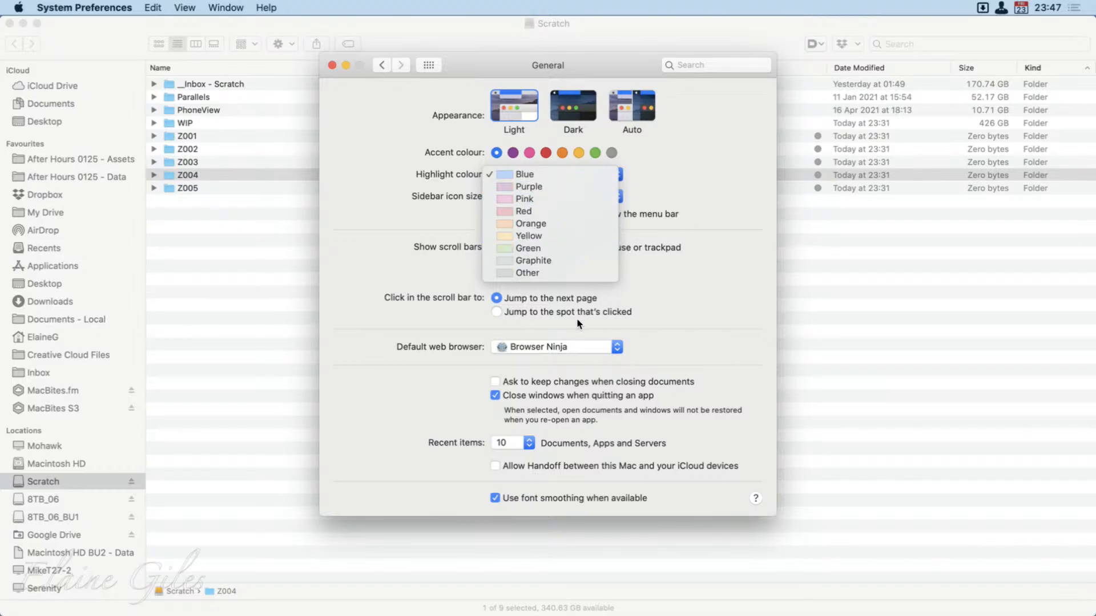
{"action": "left_click", "coordinate": [740, 174]}
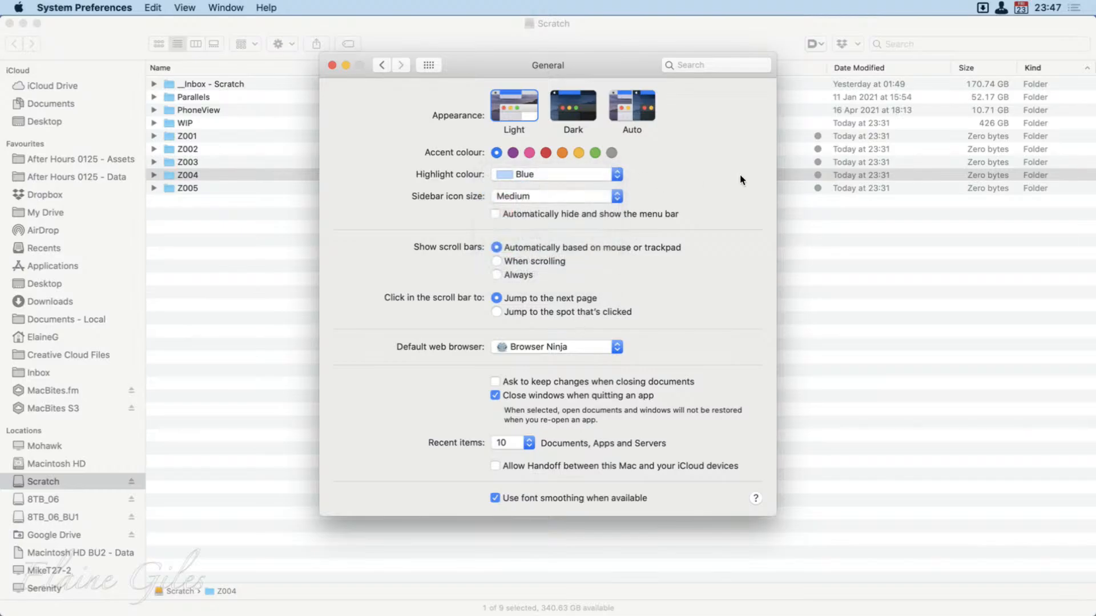
Try the Small, Medium and Large sidebar icon sizes, finishing on Medium.
{"action": "left_click", "coordinate": [579, 200]}
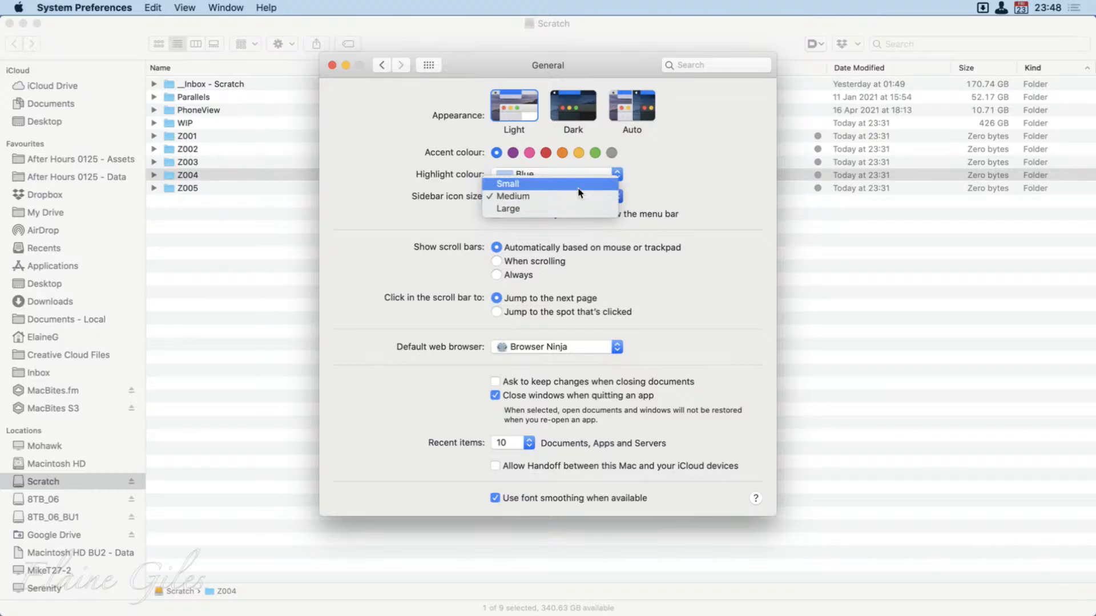
{"action": "left_click", "coordinate": [579, 186]}
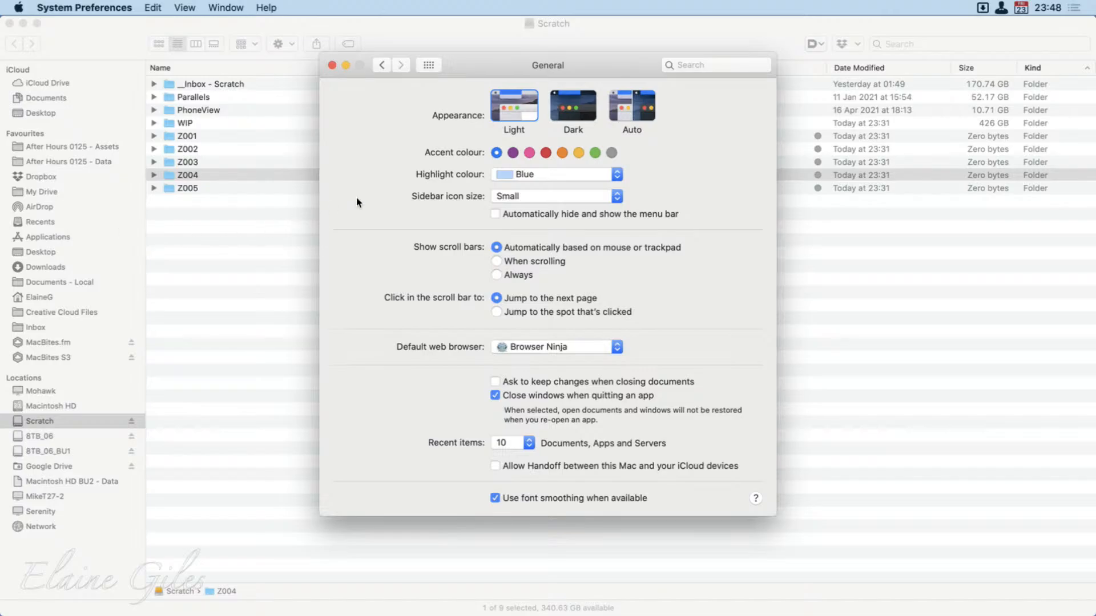
{"action": "left_click", "coordinate": [511, 195]}
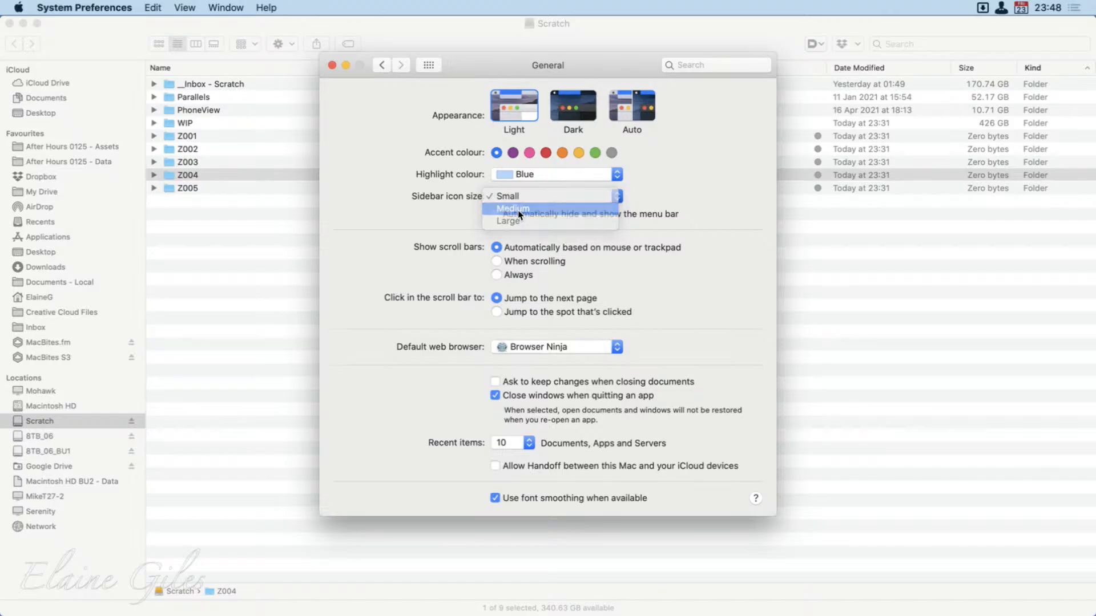
{"action": "left_click", "coordinate": [519, 209]}
{"action": "left_click", "coordinate": [522, 195]}
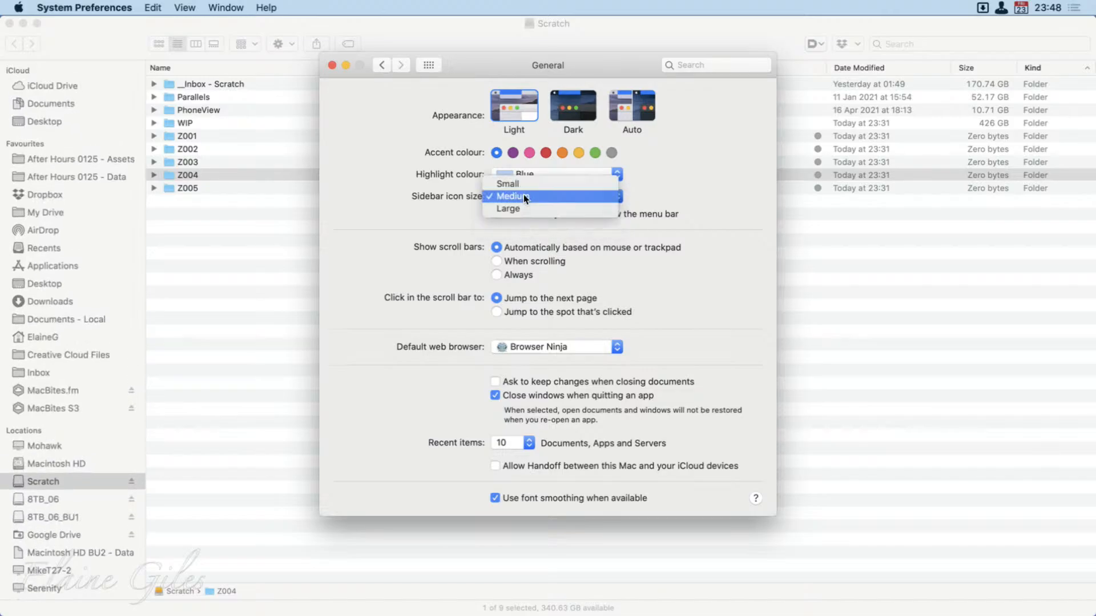
{"action": "left_click", "coordinate": [521, 207]}
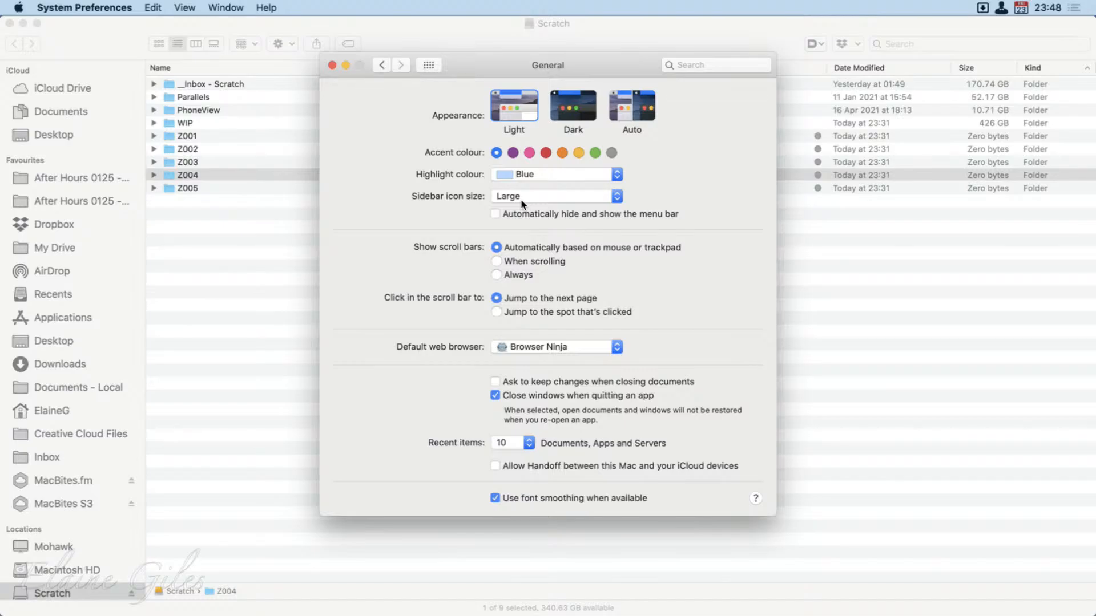
{"action": "left_click", "coordinate": [522, 200]}
{"action": "left_click", "coordinate": [521, 183]}
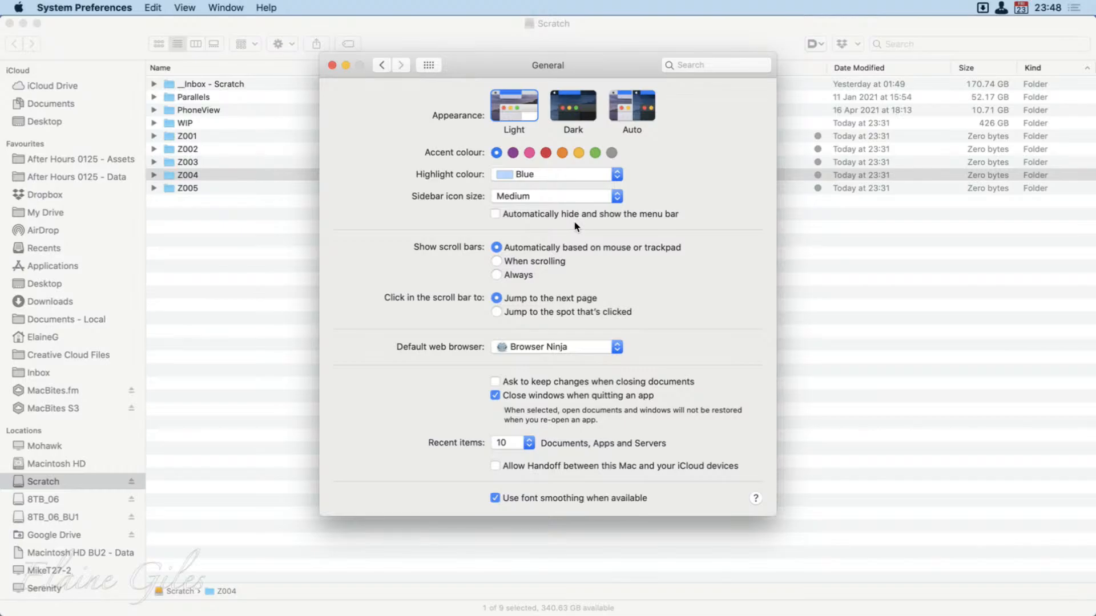
Open the Dock settings and reduce the Dock size to its smallest value.
{"action": "left_click", "coordinate": [428, 65]}
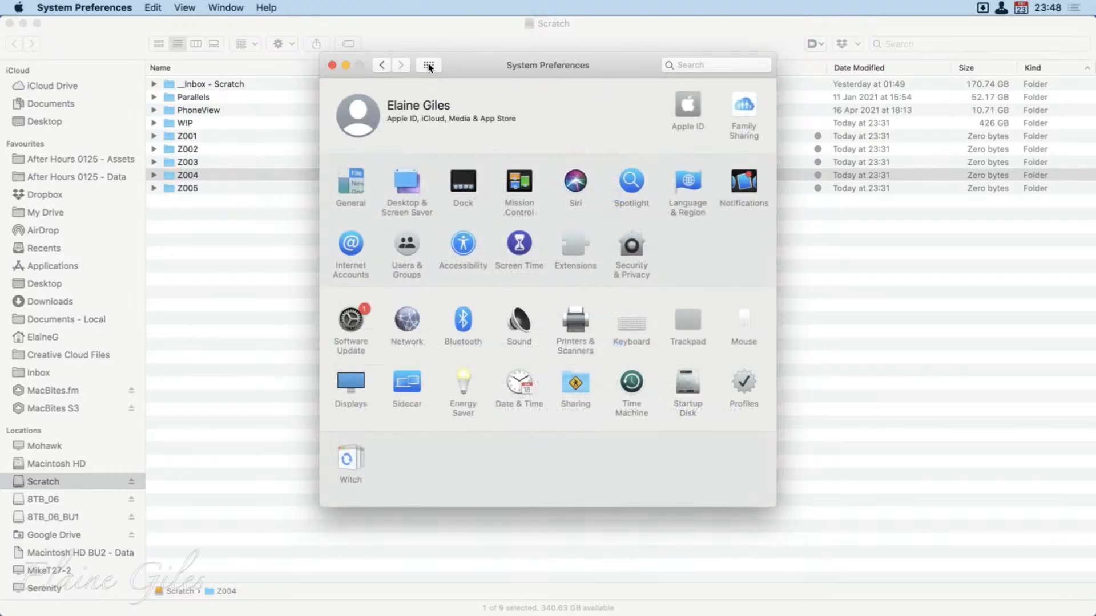
{"action": "left_click", "coordinate": [463, 188]}
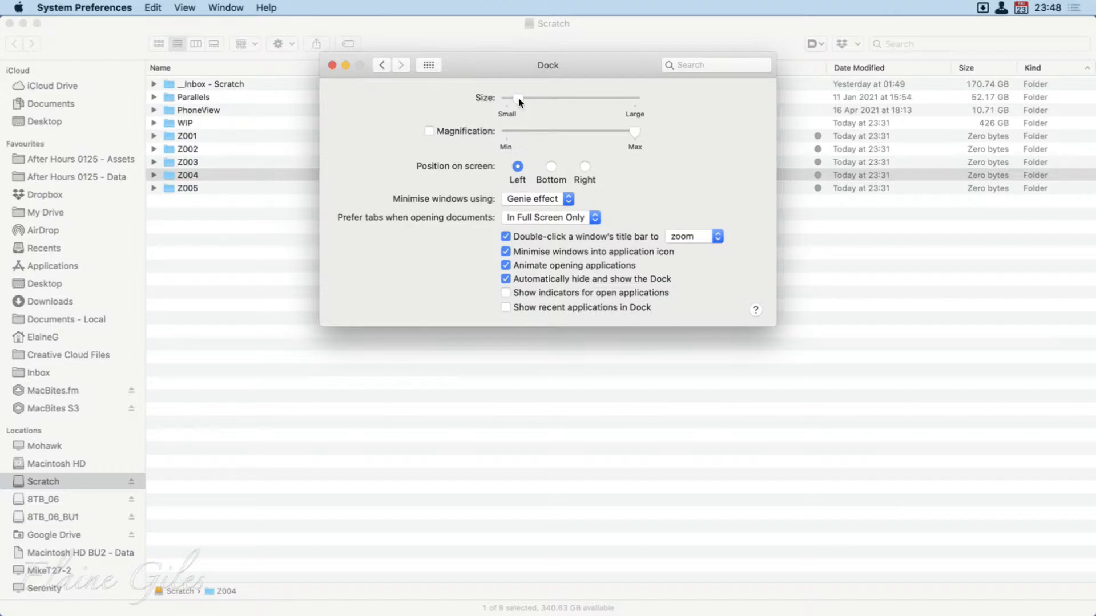
{"action": "left_click_drag", "start_coordinate": [520, 102], "coordinate": [504, 104]}
Turn on automatic hiding of the menu bar in the General settings and check the effect in Finder.
{"action": "left_click", "coordinate": [429, 66]}
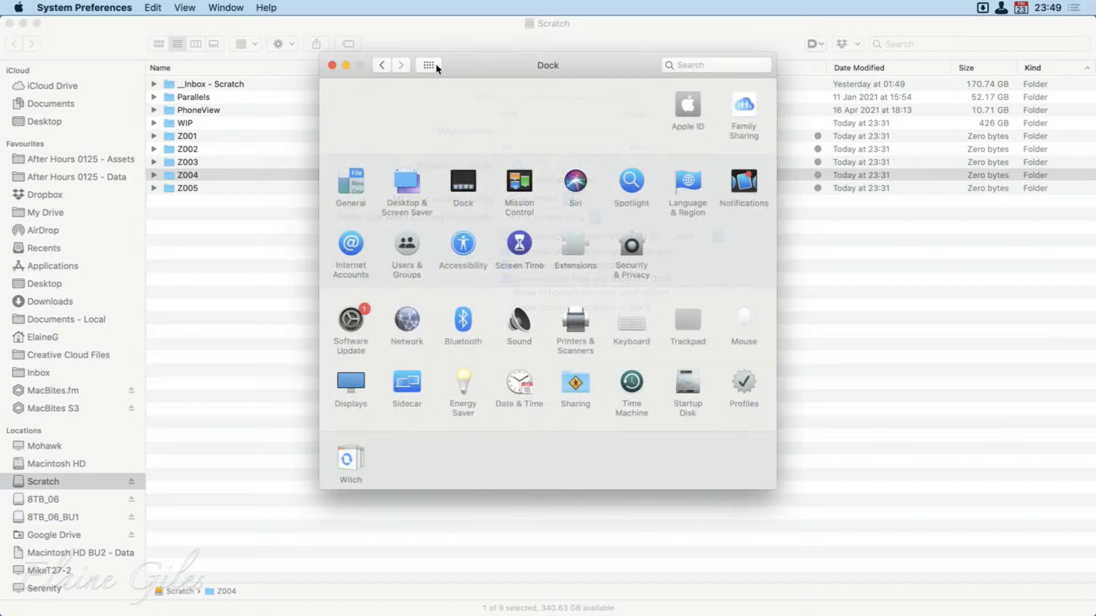
{"action": "left_click", "coordinate": [336, 180]}
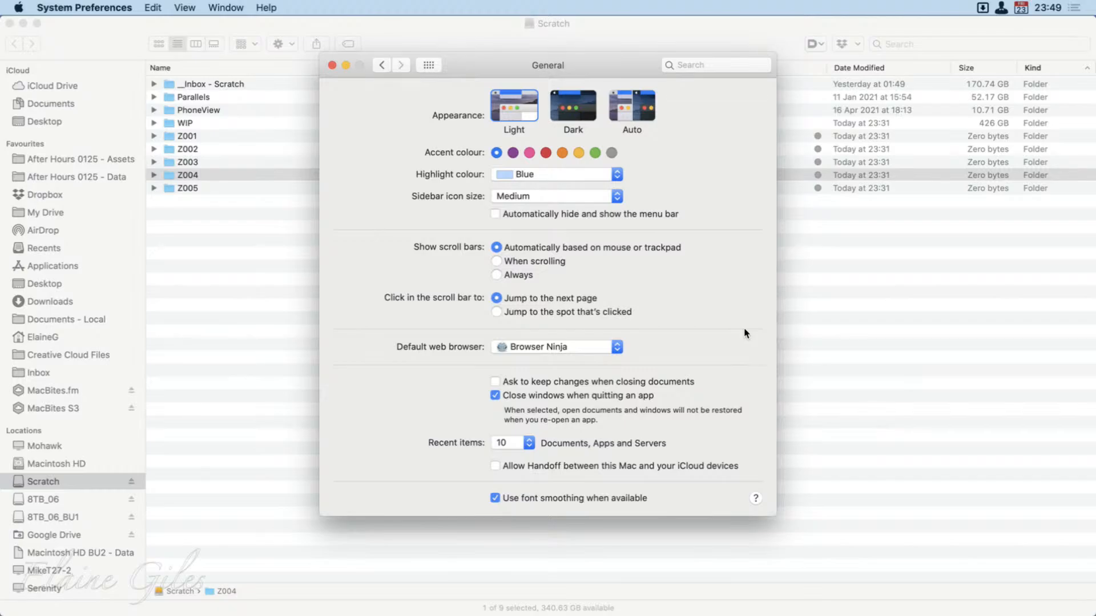
{"action": "left_click", "coordinate": [537, 215]}
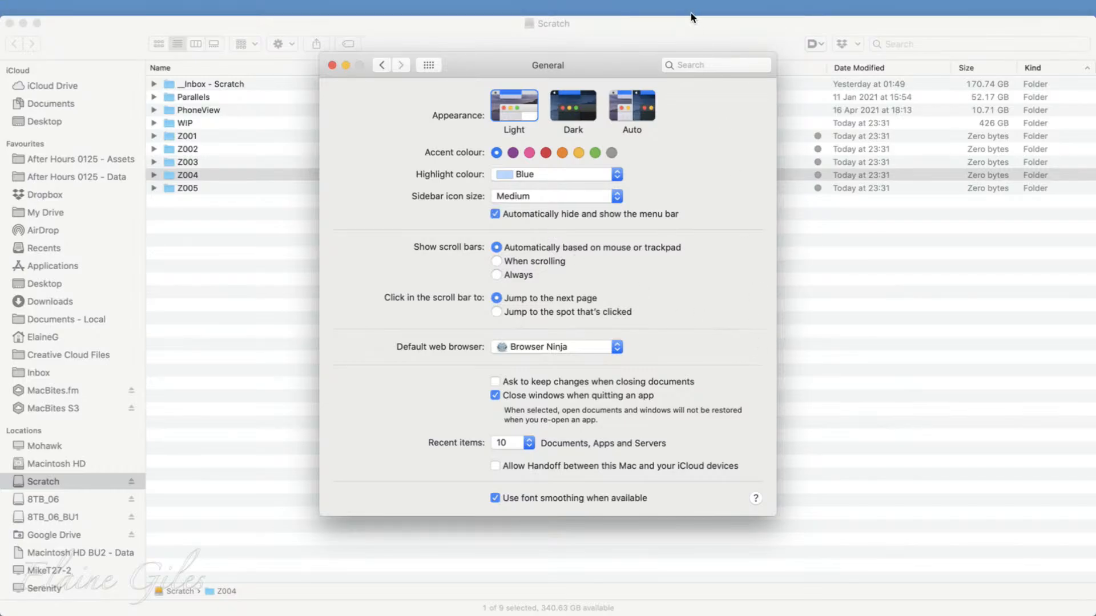
{"action": "mouse_move", "coordinate": [693, 3]}
{"action": "key", "text": "super+q"}
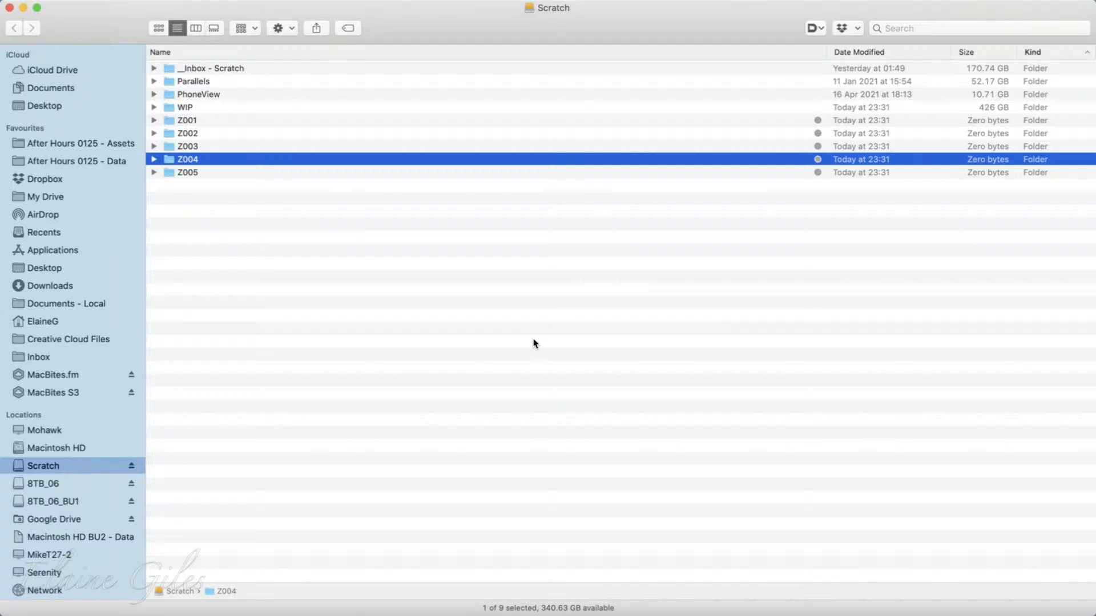
{"action": "key", "text": "super+Tab"}
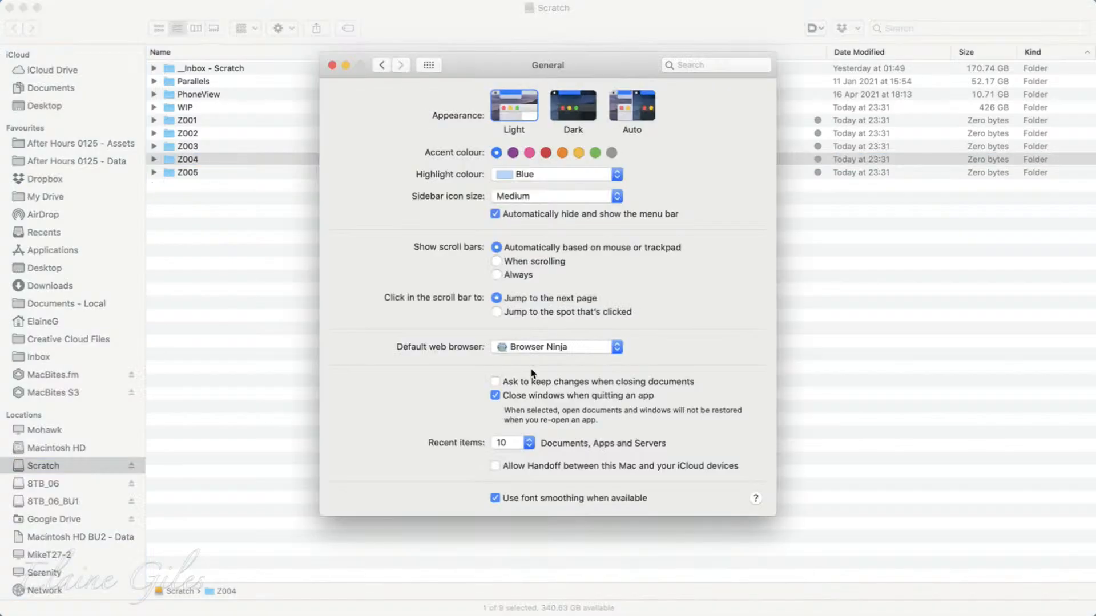
Turn off automatic hiding of the menu bar and switch to the Scratch Finder window.
{"action": "left_click", "coordinate": [510, 214]}
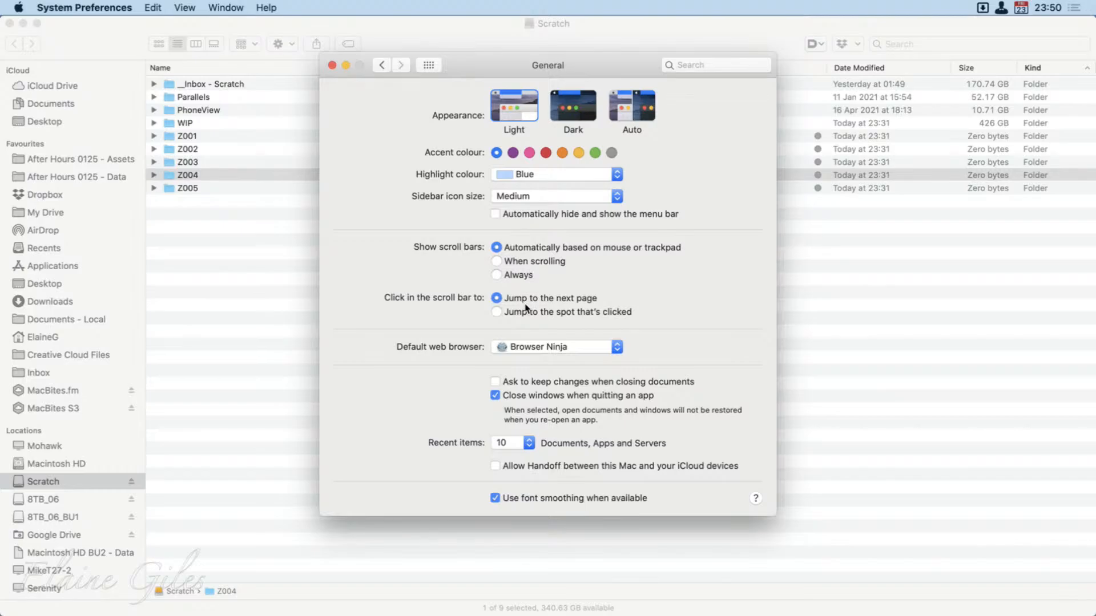
{"action": "left_click", "coordinate": [674, 39]}
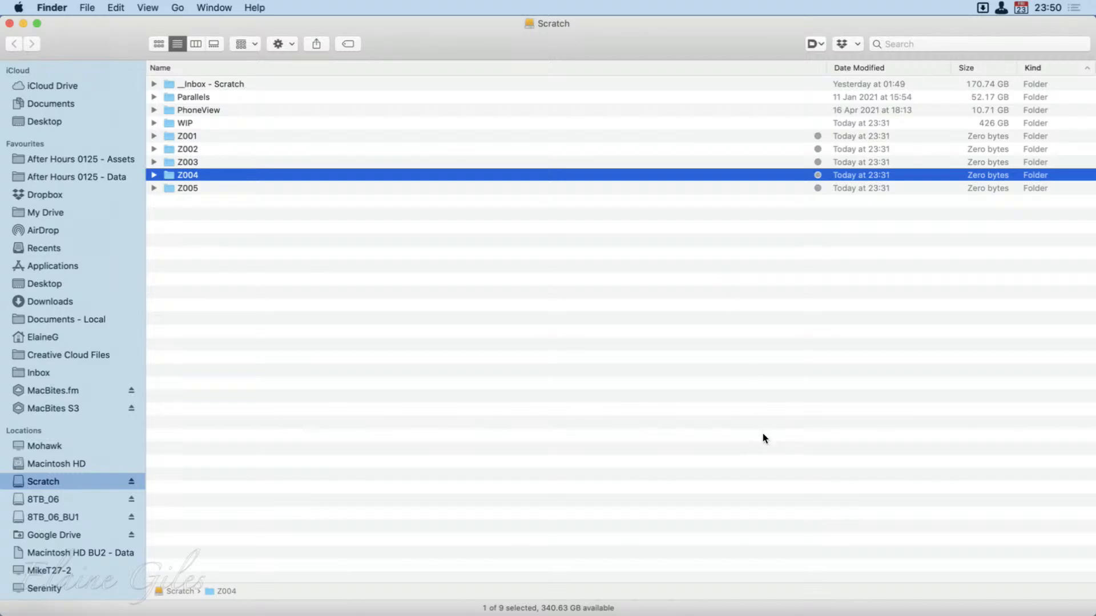
Duplicate the five folders Z001 to Z005 in the Scratch window three times.
{"action": "left_click_drag", "start_coordinate": [514, 614], "coordinate": [380, 615]}
{"action": "left_click_drag", "start_coordinate": [210, 138], "coordinate": [221, 187]}
{"action": "key", "text": "super+d"}
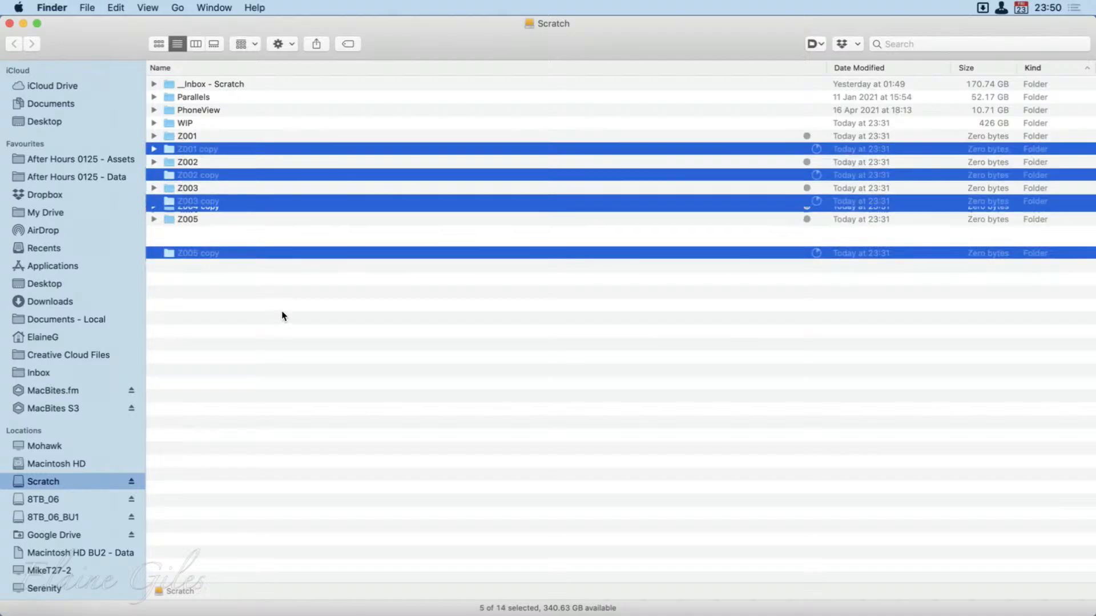
{"action": "key", "text": "super+d"}
{"action": "key", "text": "super+d"}
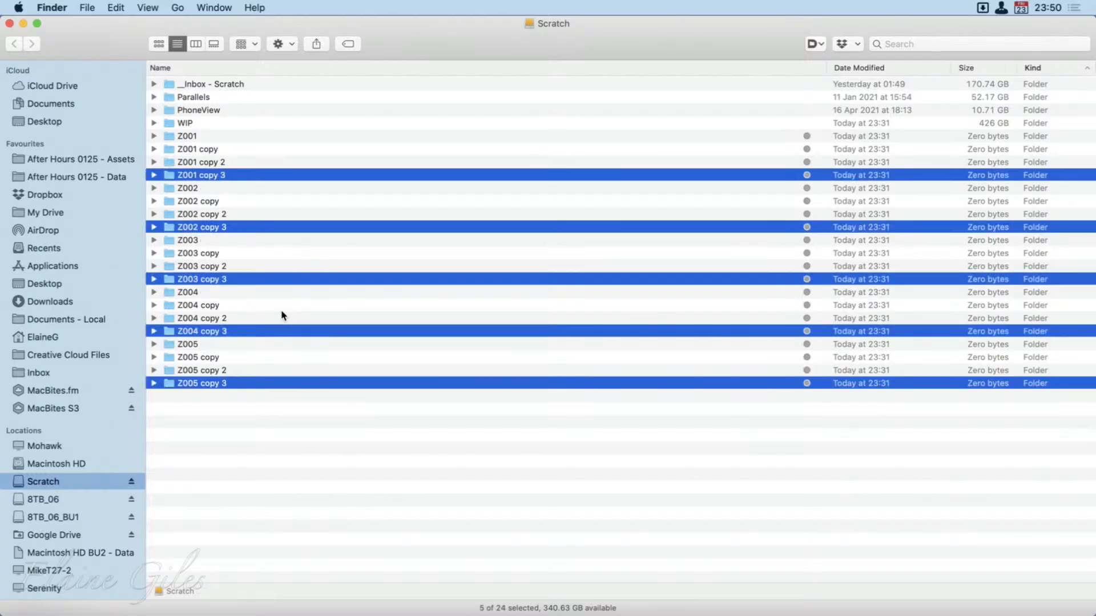
Shorten the Scratch window to about half its height and examine how its scroll bar behaves in the file list.
{"action": "left_click_drag", "start_coordinate": [464, 615], "coordinate": [480, 292]}
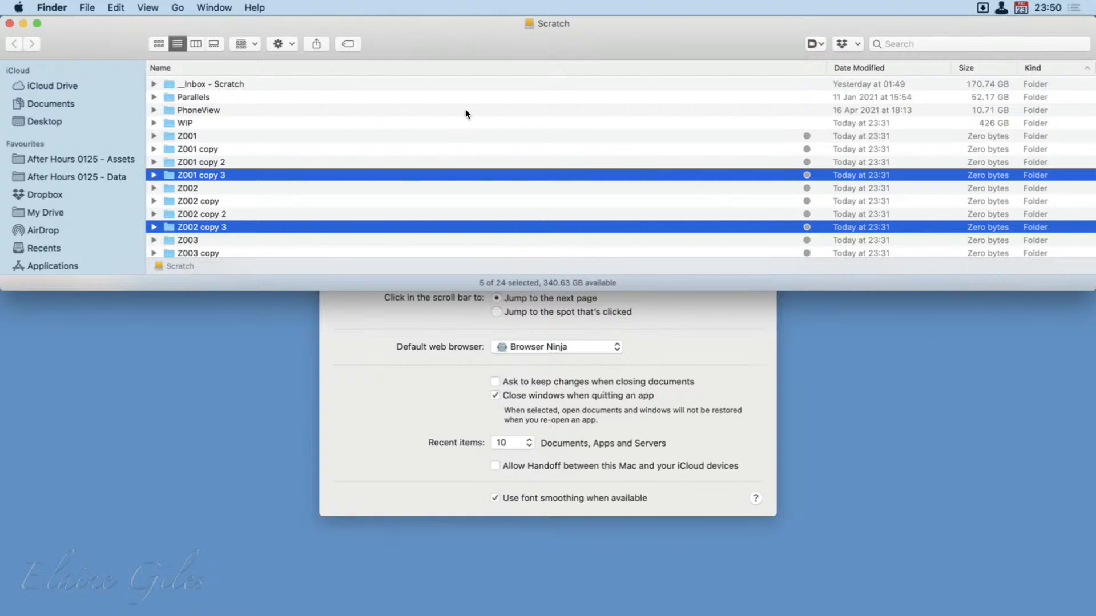
{"action": "scroll", "coordinate": [534, 166], "scroll_direction": "down", "scroll_amount": 5}
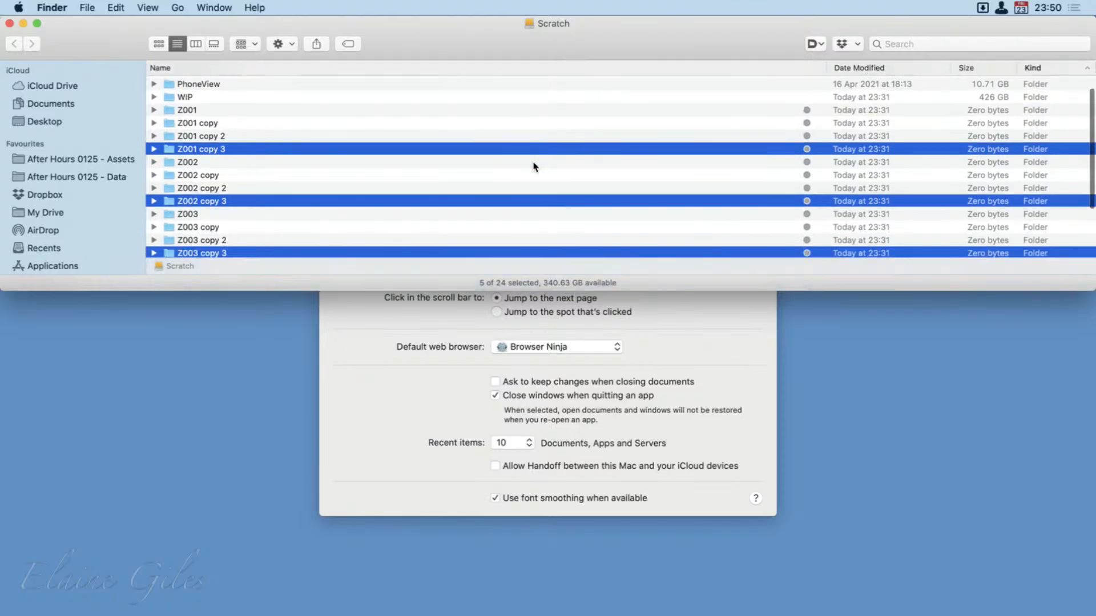
{"action": "scroll", "coordinate": [533, 163], "scroll_direction": "up", "scroll_amount": 5}
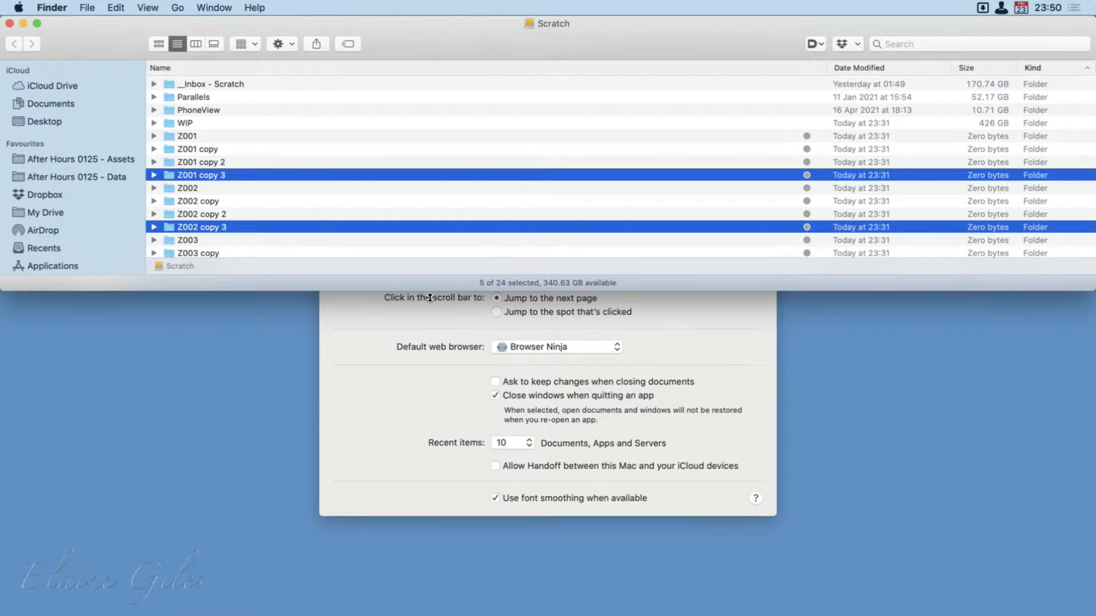
{"action": "left_click_drag", "start_coordinate": [429, 297], "coordinate": [431, 301]}
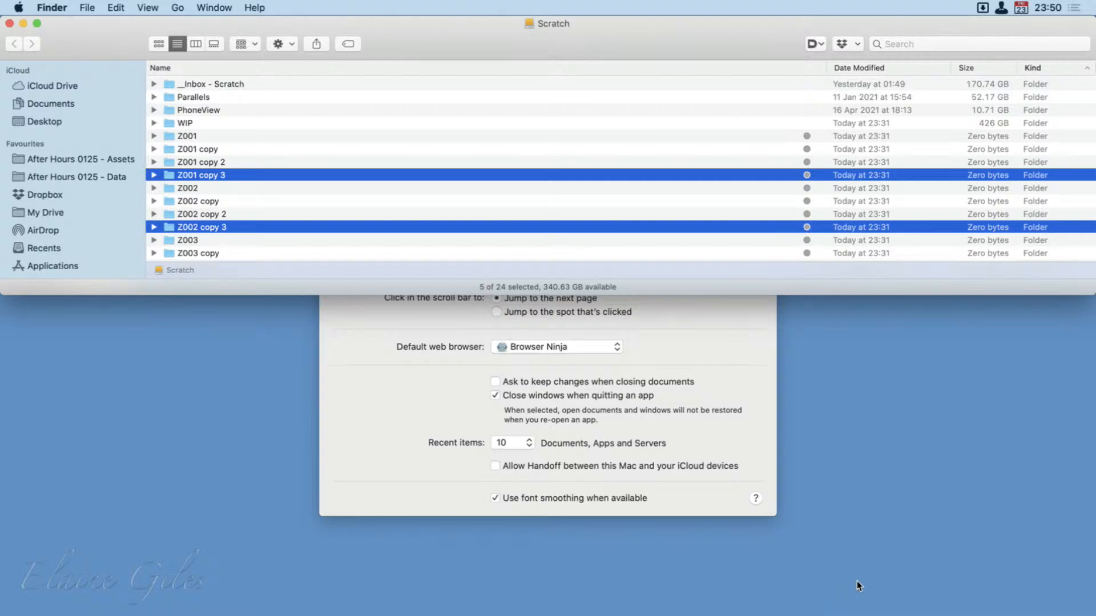
{"action": "scroll", "coordinate": [558, 217], "scroll_direction": "down", "scroll_amount": 5}
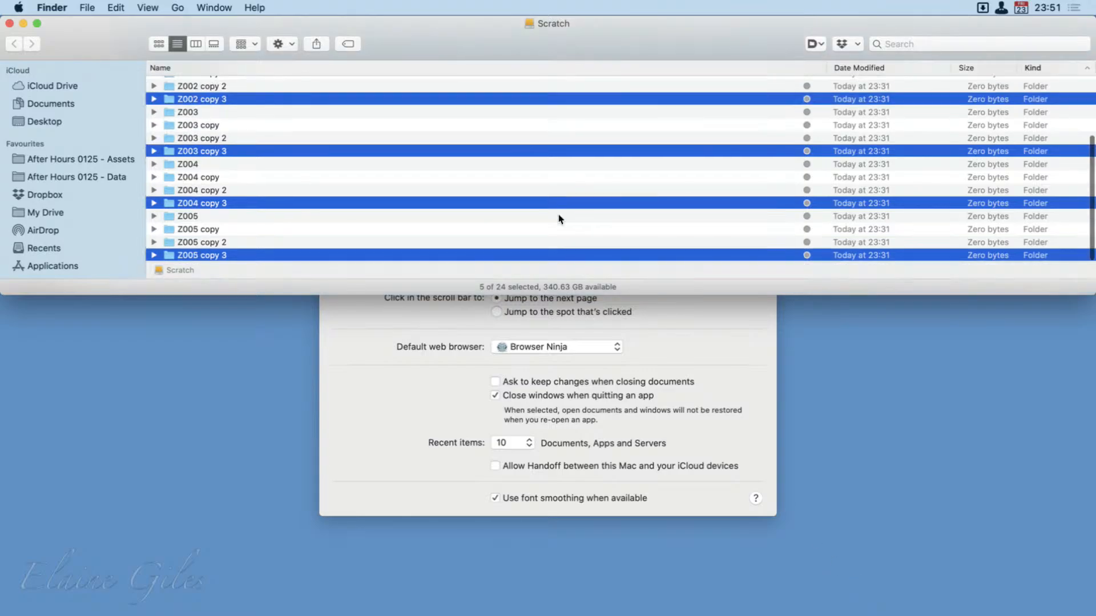
{"action": "scroll", "coordinate": [558, 220], "scroll_direction": "up", "scroll_amount": 5}
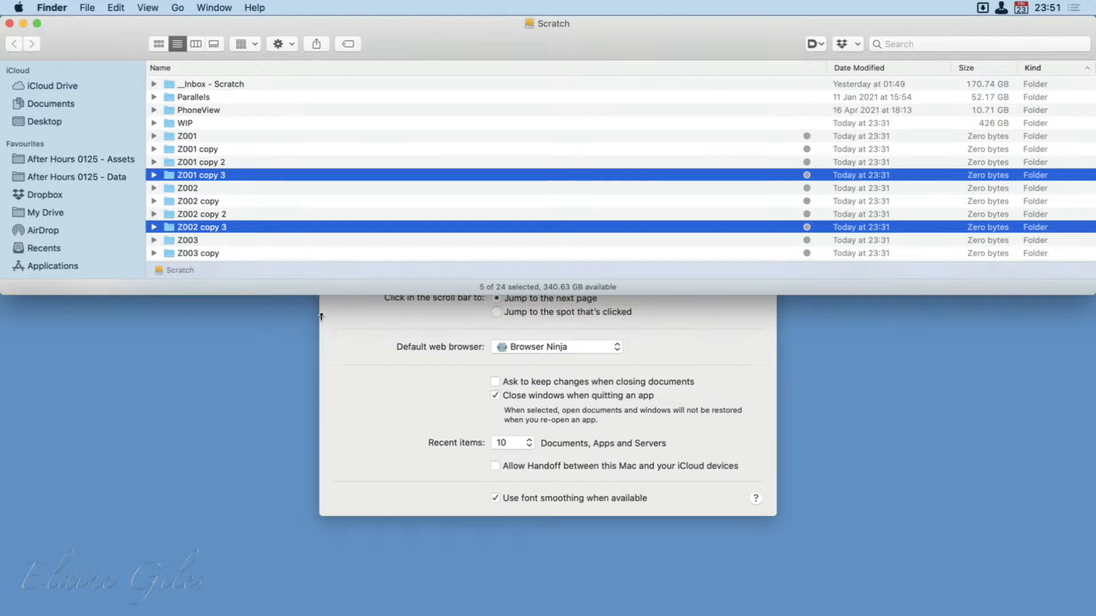
Restore the Scratch window to nearly full height and move the duplicated Z folders to the Bin.
{"action": "left_click_drag", "start_coordinate": [321, 294], "coordinate": [320, 601]}
{"action": "key", "text": "super+BackSpace"}
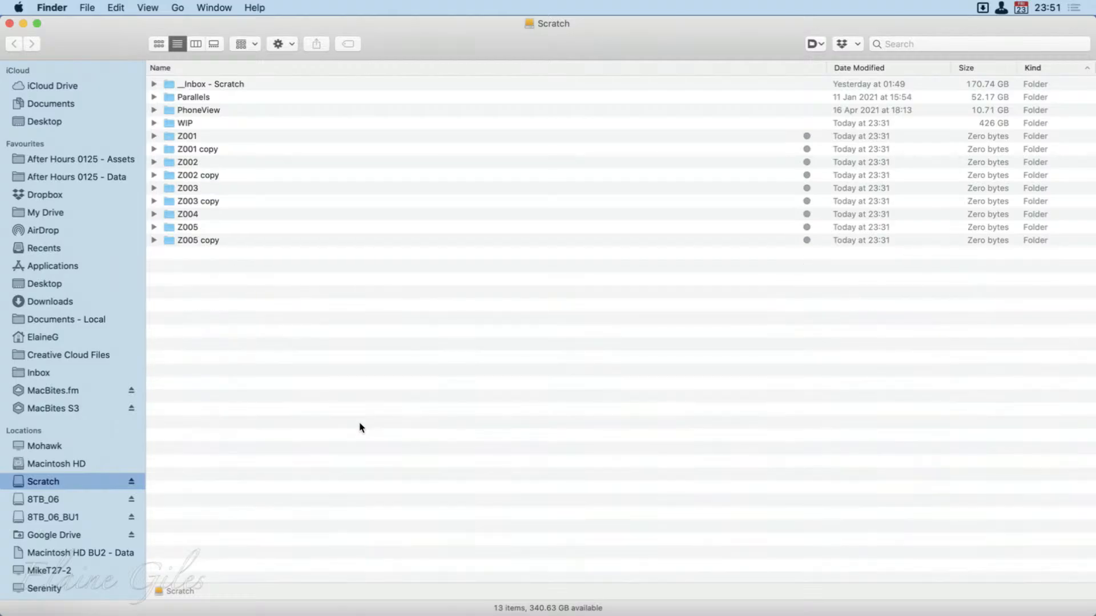
Switch to System Preferences, set scroll bars to show Always, and check the effect in the Finder sidebar.
{"action": "key", "text": "super+Tab"}
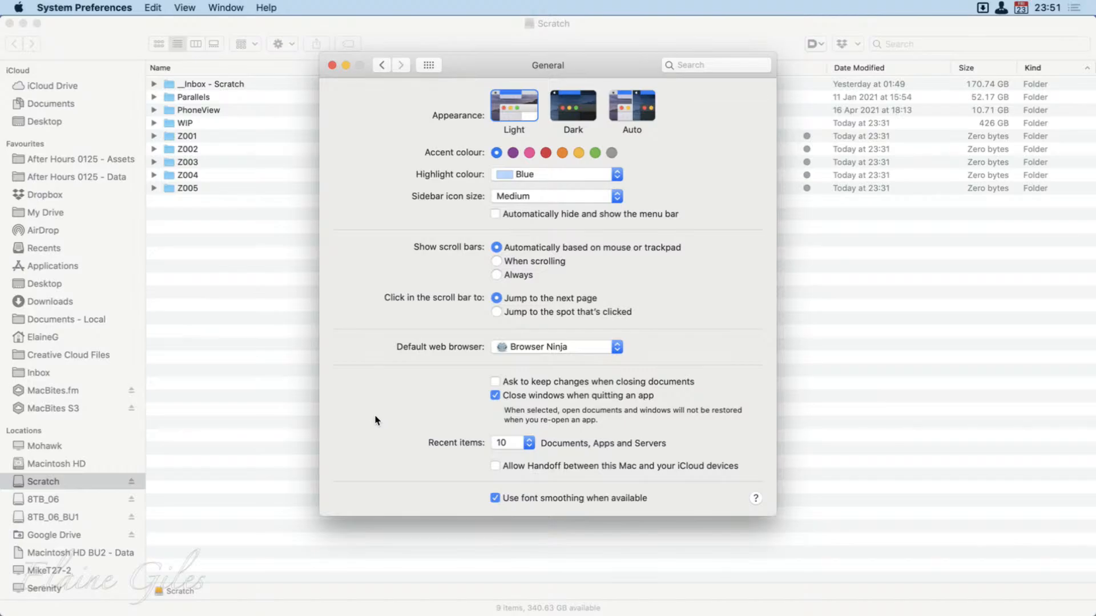
{"action": "left_click", "coordinate": [497, 274]}
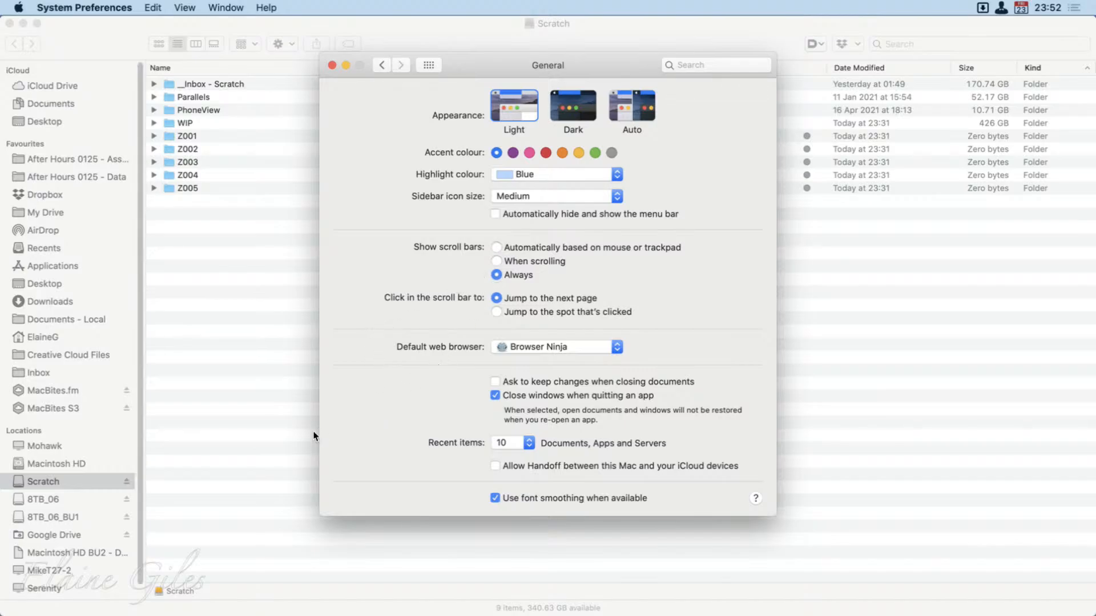
{"action": "scroll", "coordinate": [64, 414], "scroll_direction": "down", "scroll_amount": 1}
{"action": "scroll", "coordinate": [64, 415], "scroll_direction": "up", "scroll_amount": 1}
{"action": "scroll", "coordinate": [64, 415], "scroll_direction": "down", "scroll_amount": 1}
{"action": "scroll", "coordinate": [64, 414], "scroll_direction": "up", "scroll_amount": 1}
{"action": "scroll", "coordinate": [63, 415], "scroll_direction": "down", "scroll_amount": 1}
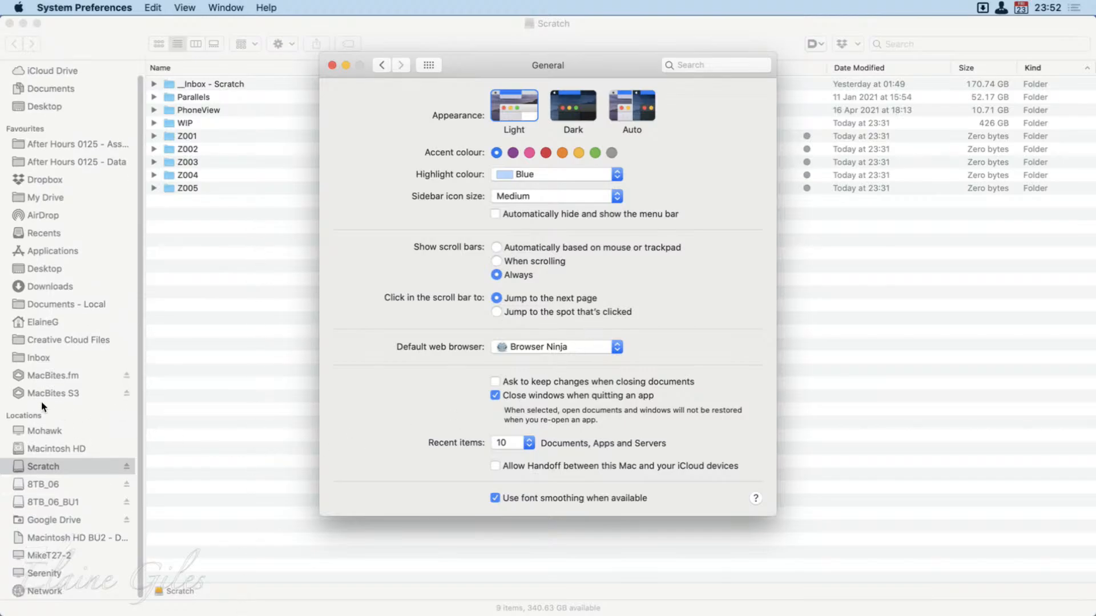
{"action": "scroll", "coordinate": [41, 402], "scroll_direction": "up", "scroll_amount": 2}
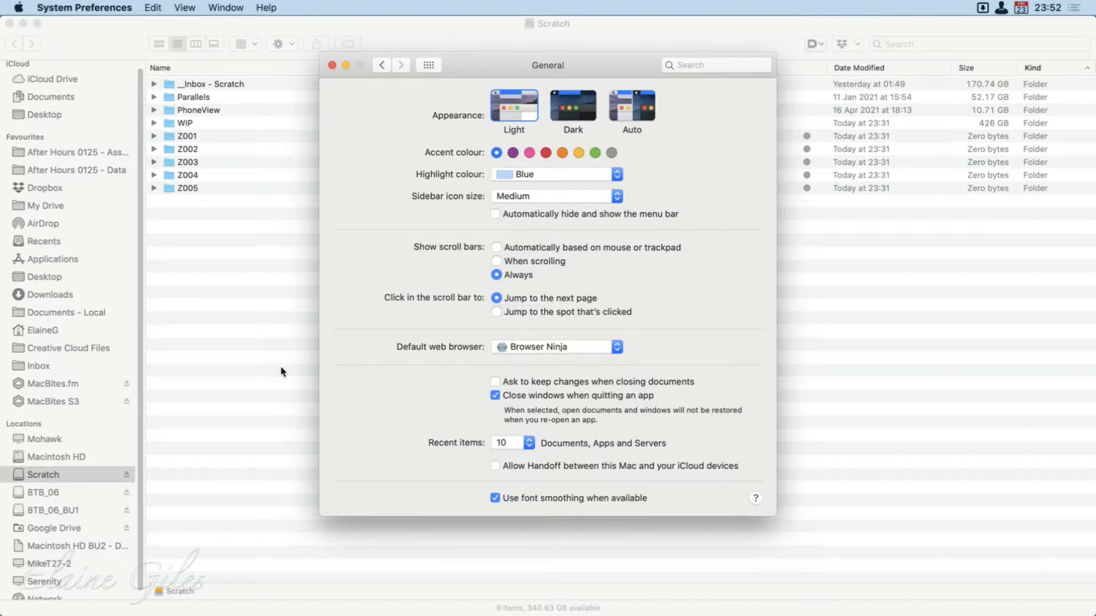
Change the system appearance to Dark.
{"action": "left_click", "coordinate": [558, 117]}
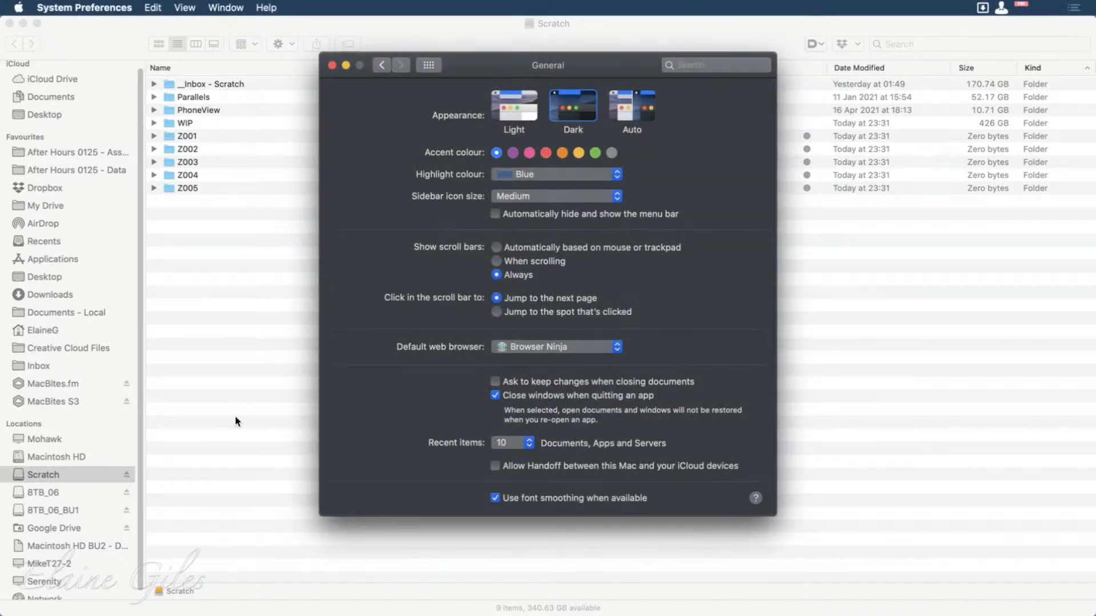
{"action": "key", "text": "alt+super+h"}
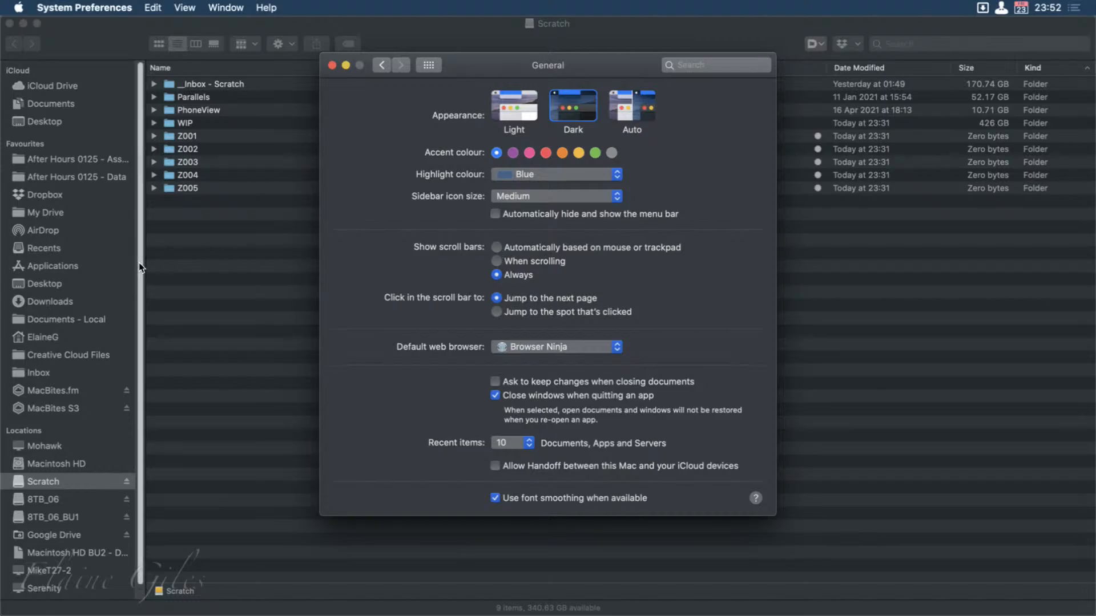
Set scroll bars to show automatically based on mouse or trackpad, and change the appearance to Light.
{"action": "left_click", "coordinate": [540, 245]}
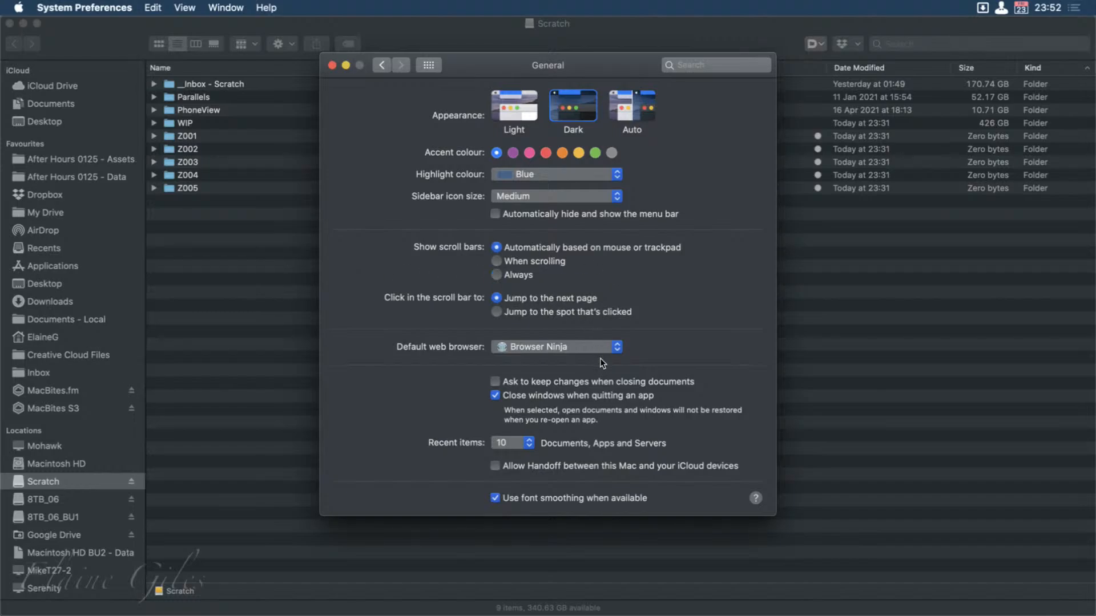
{"action": "scroll", "coordinate": [105, 382], "scroll_direction": "down", "scroll_amount": 2}
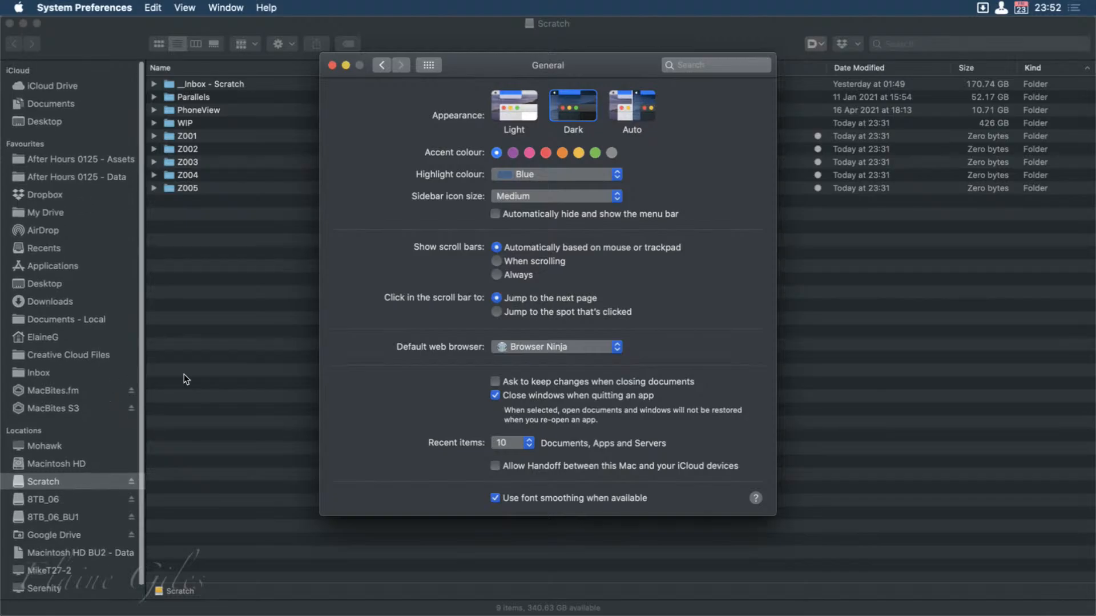
{"action": "left_click", "coordinate": [527, 101]}
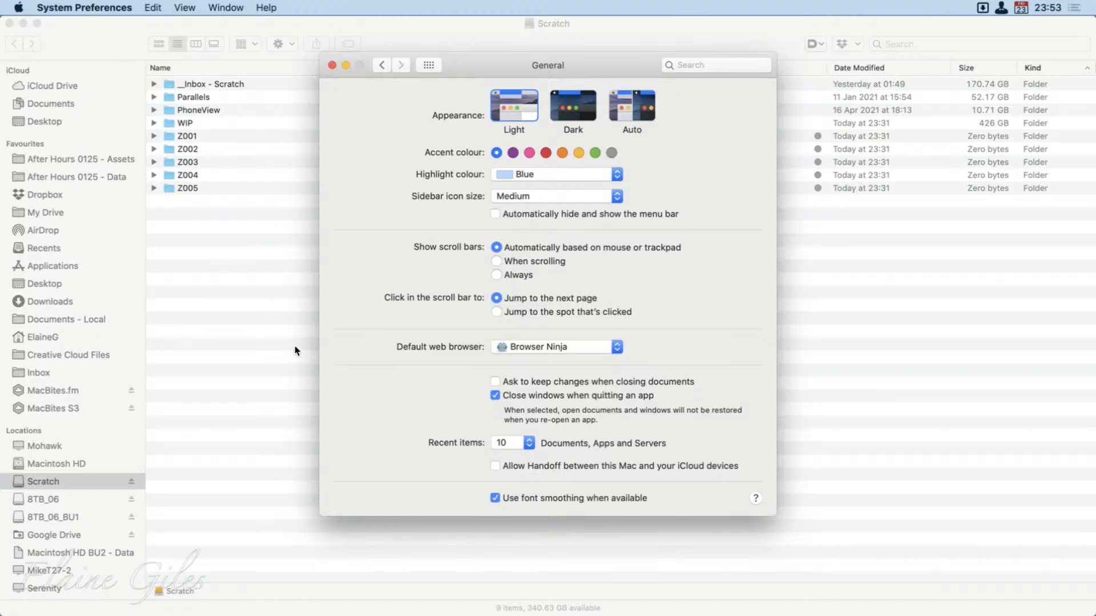
Review the available Recent items counts and close the General preferences window.
{"action": "left_click", "coordinate": [531, 443]}
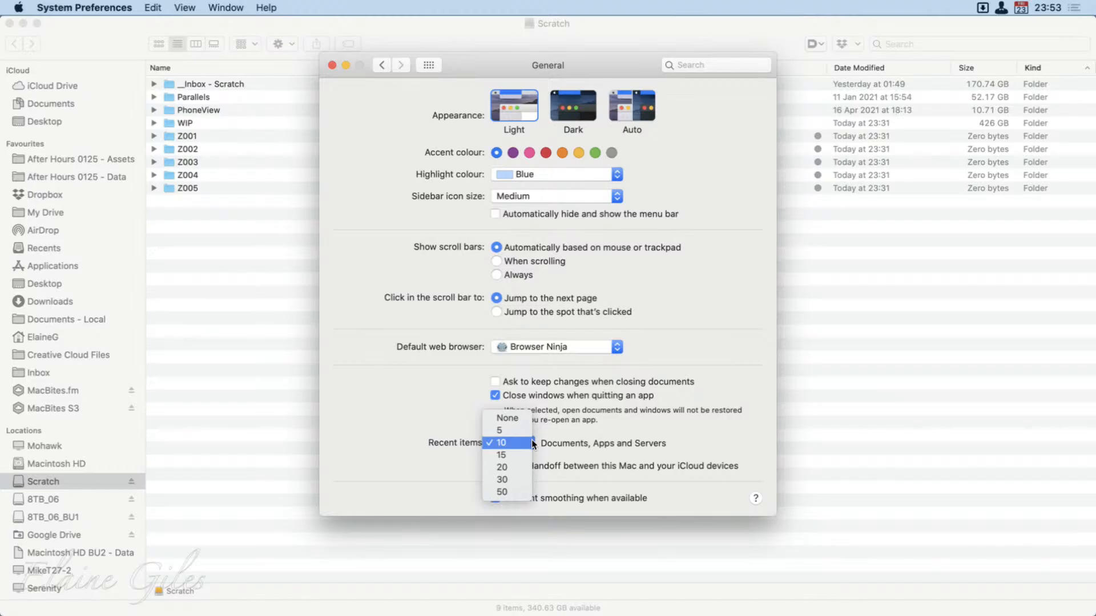
{"action": "left_click", "coordinate": [342, 425]}
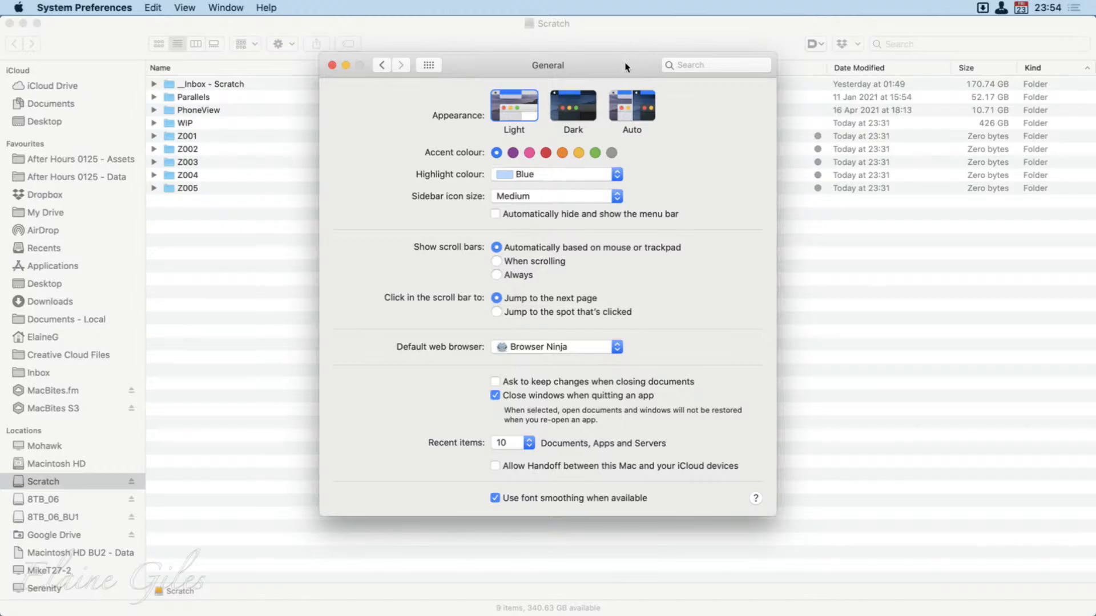
{"action": "left_click", "coordinate": [332, 65]}
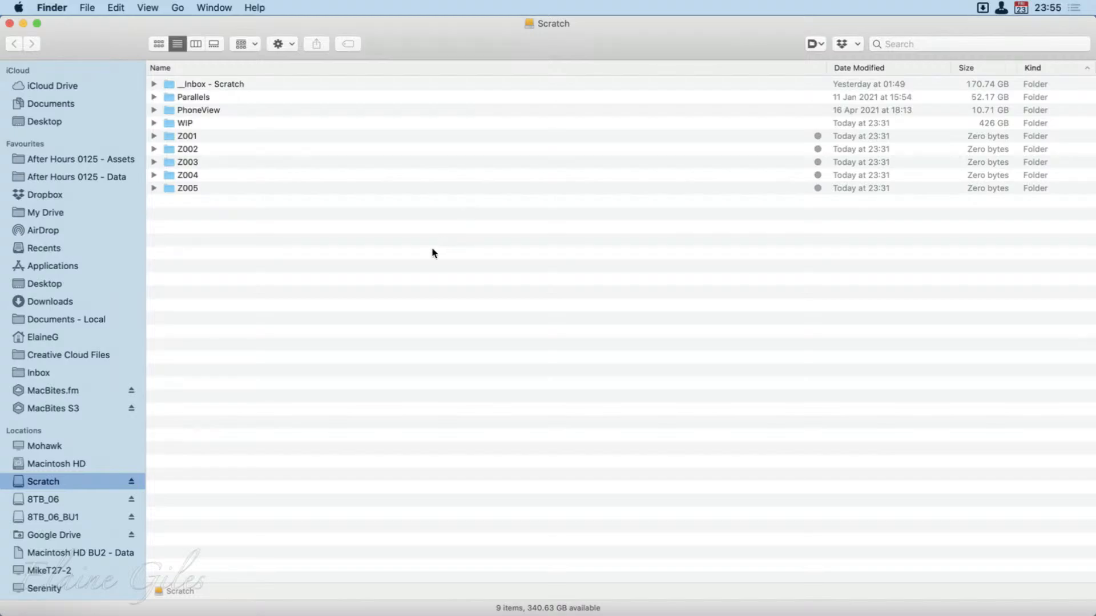
Open the General settings of Finder Preferences near the middle of the screen and clear the Scratch window away from the desktop.
{"action": "left_click", "coordinate": [55, 5]}
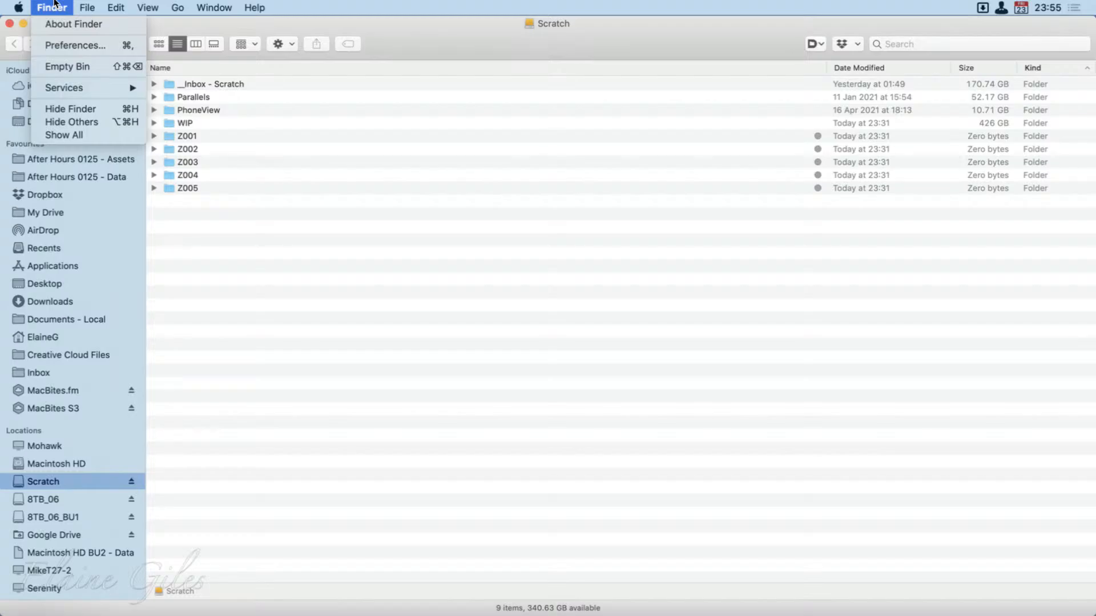
{"action": "left_click", "coordinate": [60, 43]}
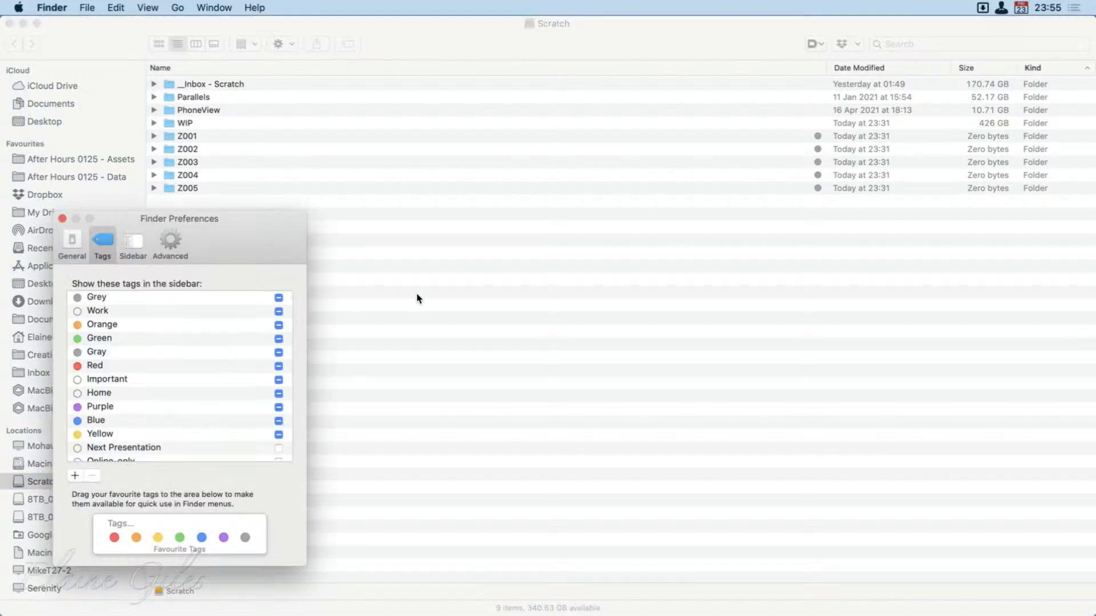
{"action": "left_click_drag", "start_coordinate": [260, 216], "coordinate": [590, 107]}
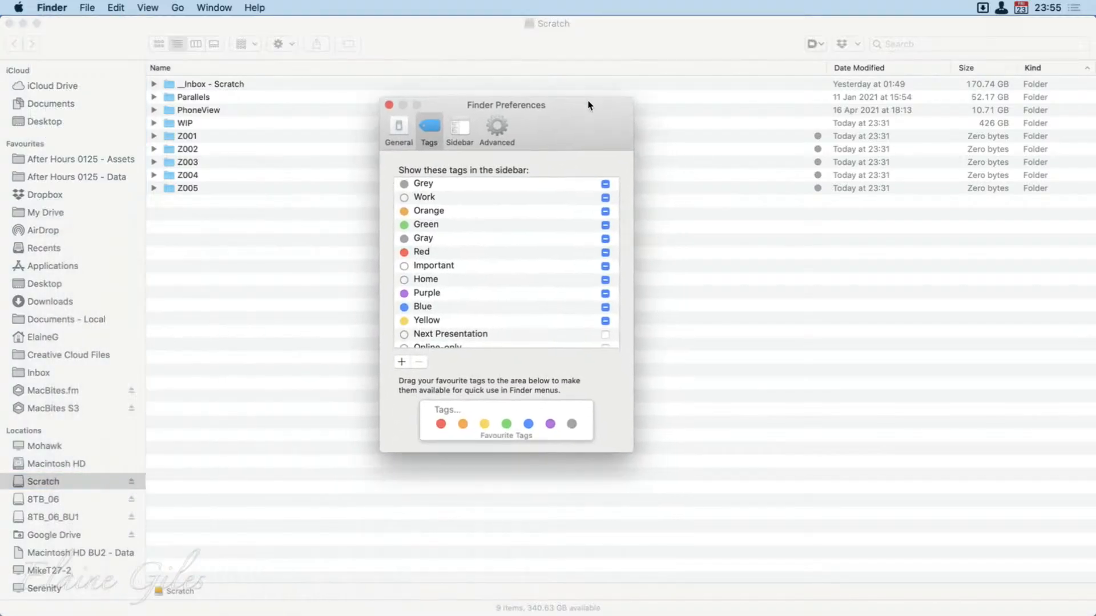
{"action": "left_click", "coordinate": [407, 131]}
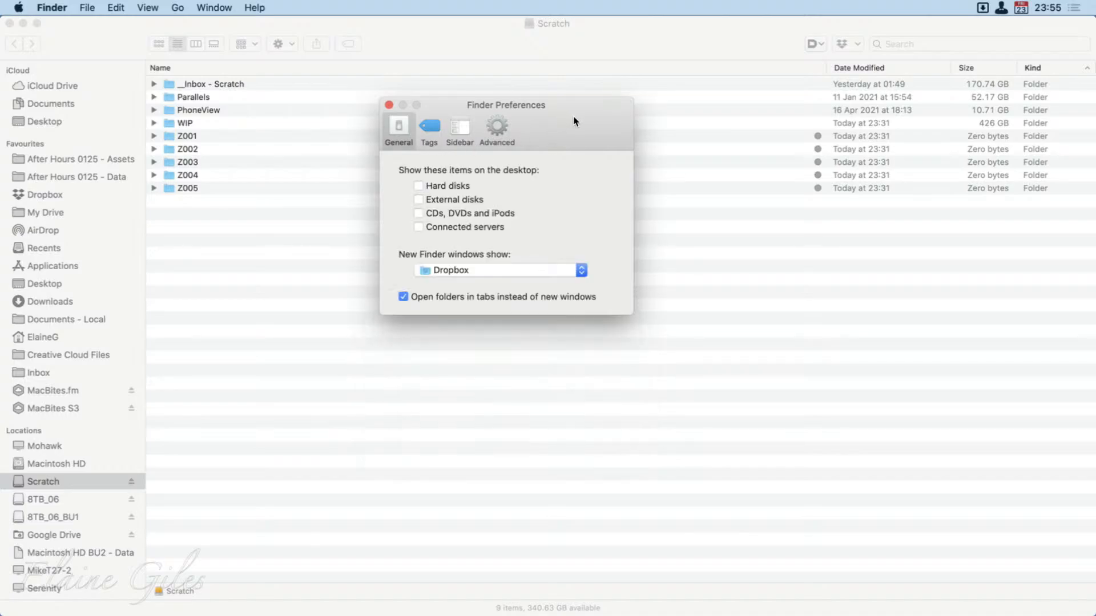
{"action": "left_click_drag", "start_coordinate": [575, 120], "coordinate": [648, 156]}
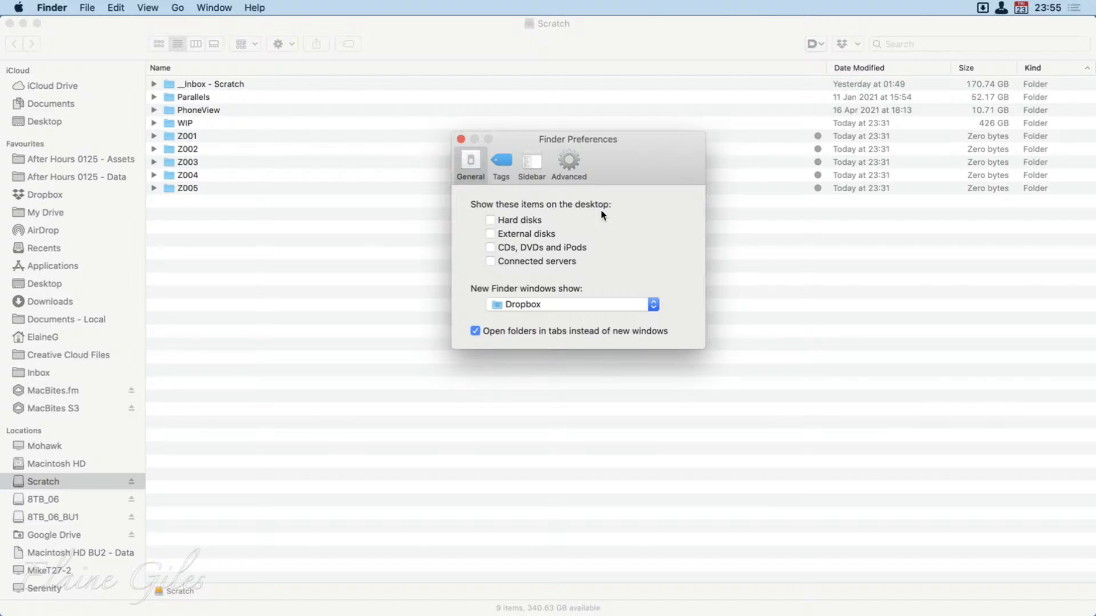
{"action": "left_click", "coordinate": [627, 33]}
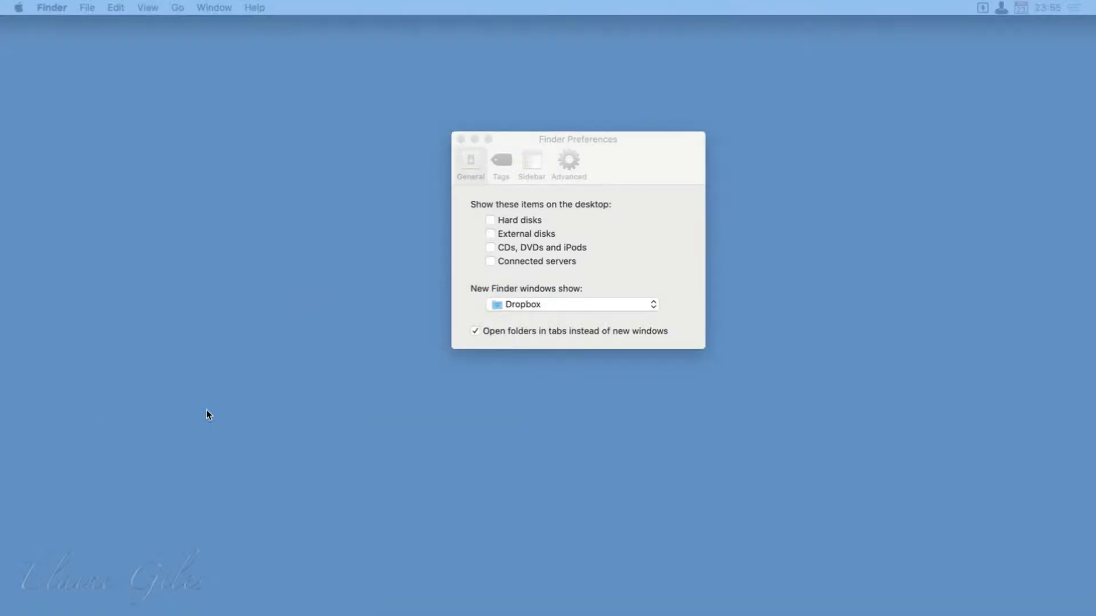
Show hard disks, external disks and connected servers on the desktop.
{"action": "left_click", "coordinate": [510, 220]}
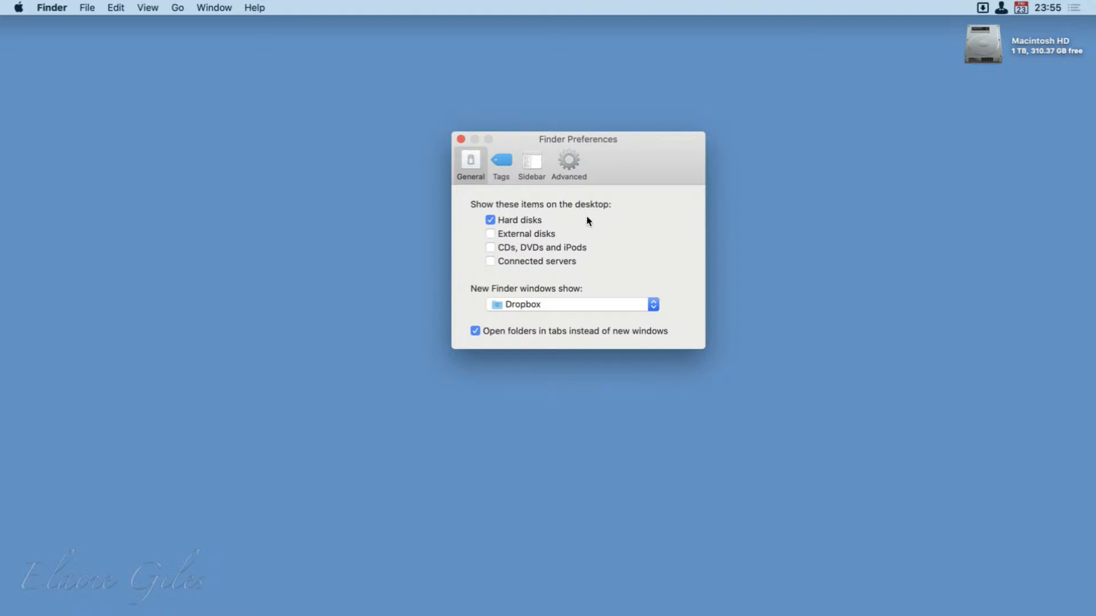
{"action": "left_click", "coordinate": [506, 233]}
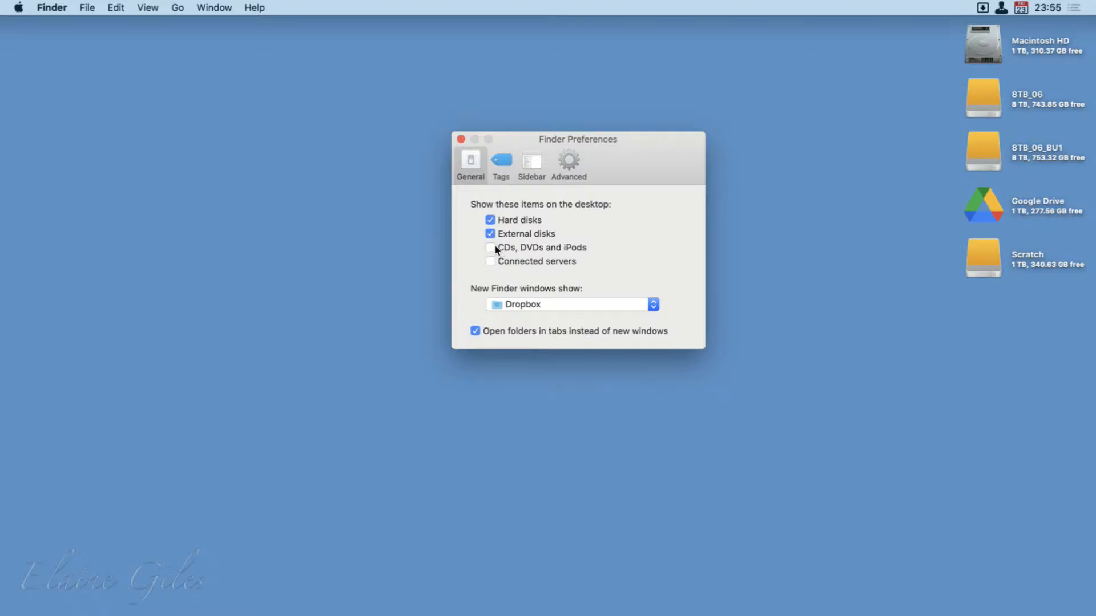
{"action": "left_click", "coordinate": [490, 261]}
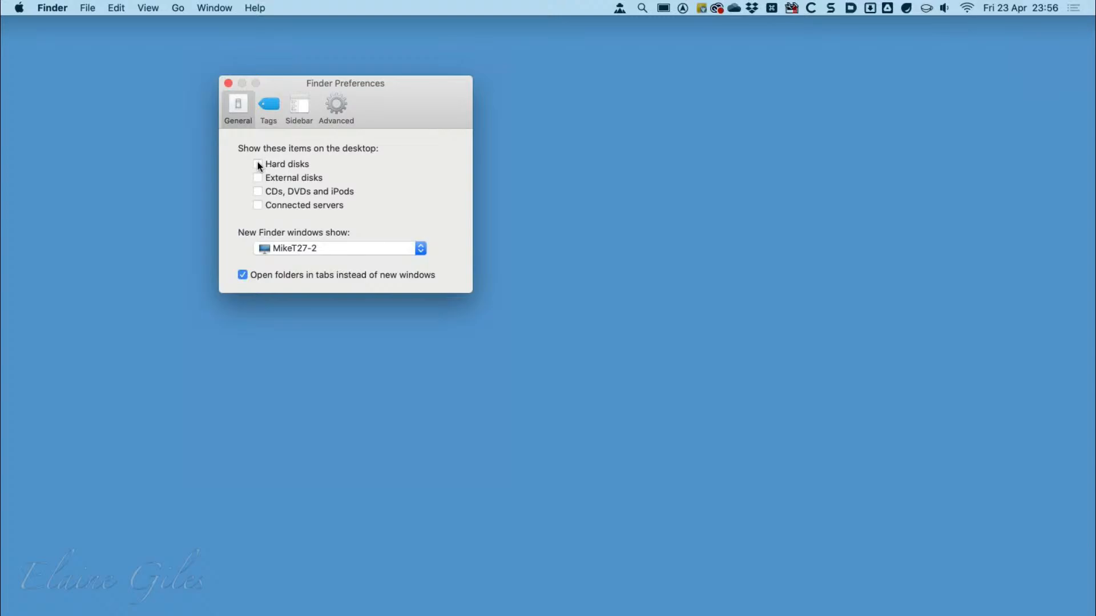
On the other Mac, turn on hard disks and external disks as desktop items.
{"action": "left_click", "coordinate": [258, 163]}
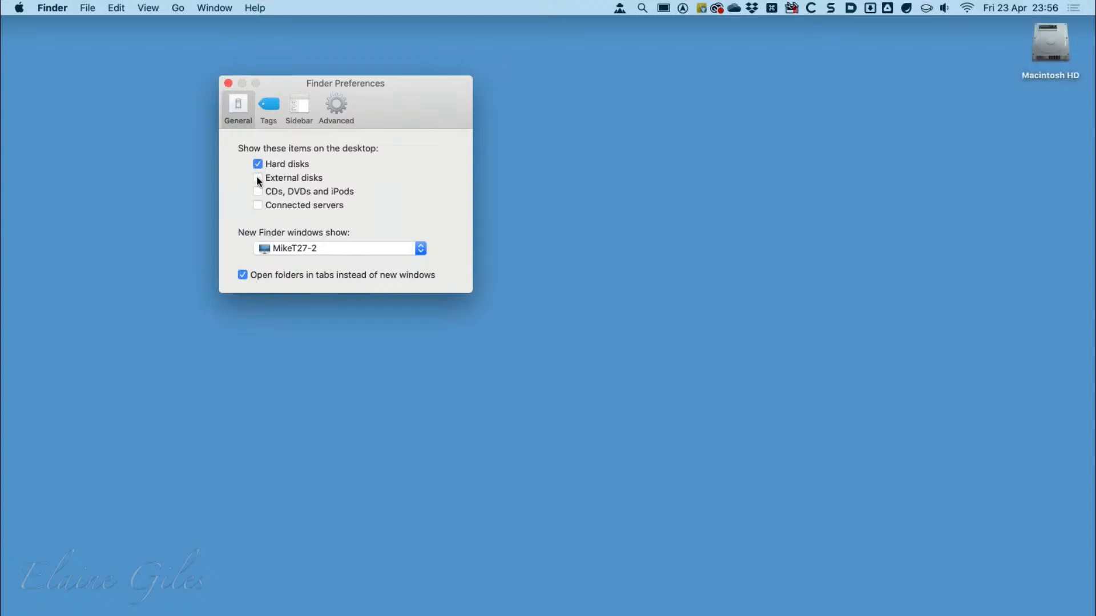
{"action": "left_click", "coordinate": [258, 178]}
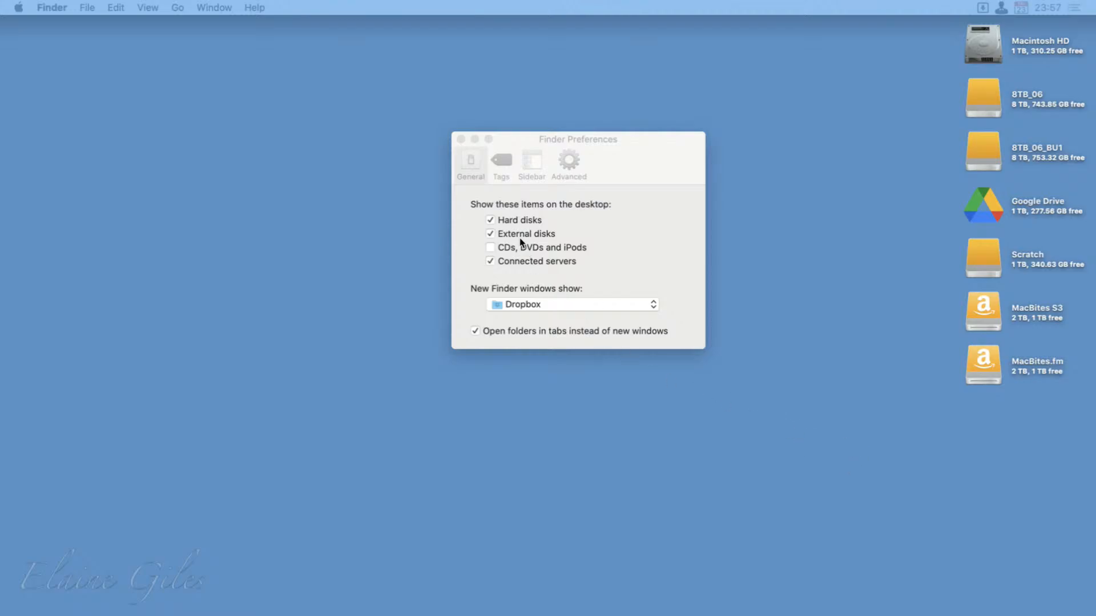
Back on the first Mac, stop showing hard disks, external disks and connected servers on the desktop.
{"action": "left_click", "coordinate": [500, 221]}
{"action": "left_click", "coordinate": [489, 233]}
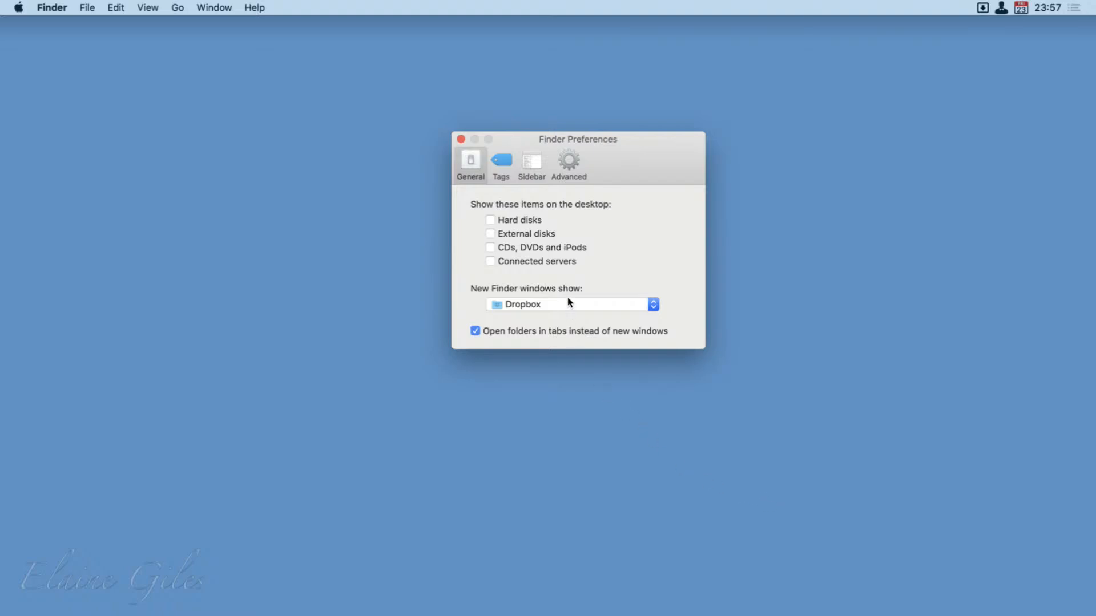
Open a new Finder window to check its default location, and move it off the visible desktop.
{"action": "left_click", "coordinate": [348, 271]}
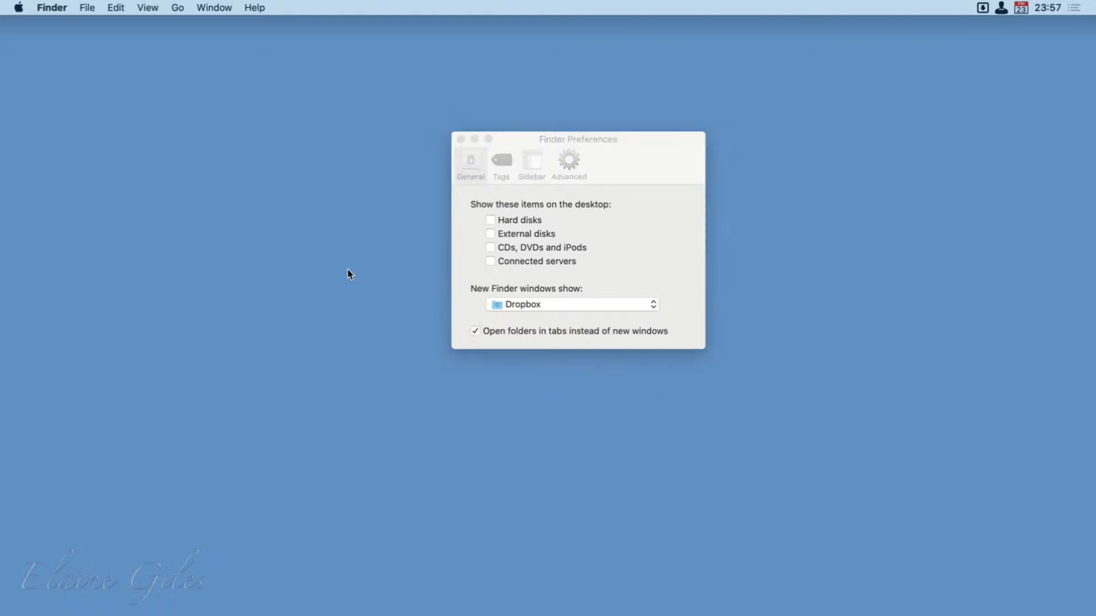
{"action": "left_click", "coordinate": [87, 7]}
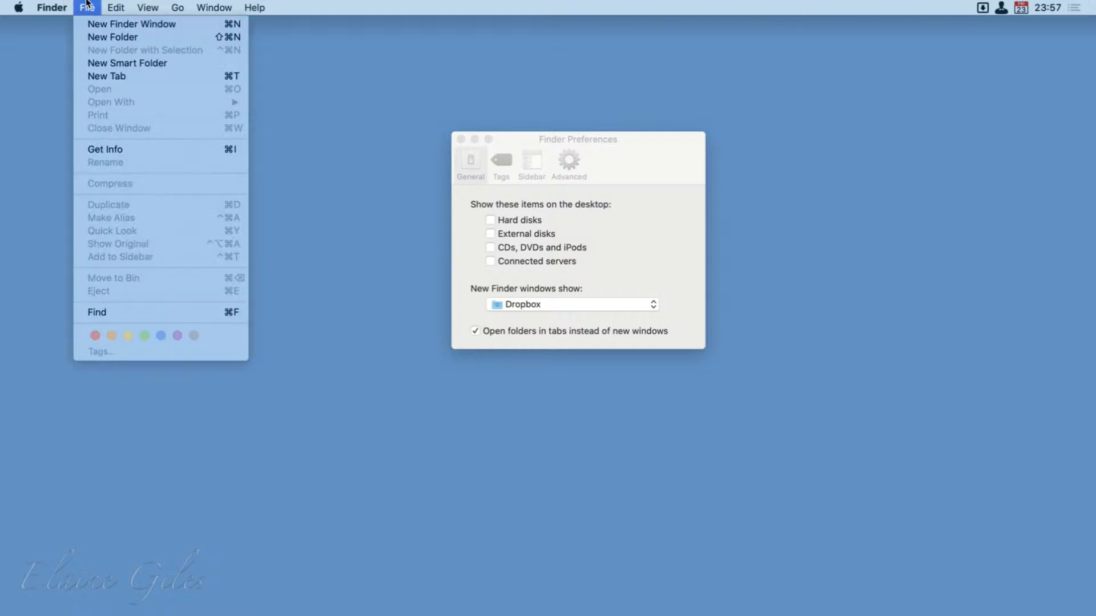
{"action": "left_click", "coordinate": [105, 25]}
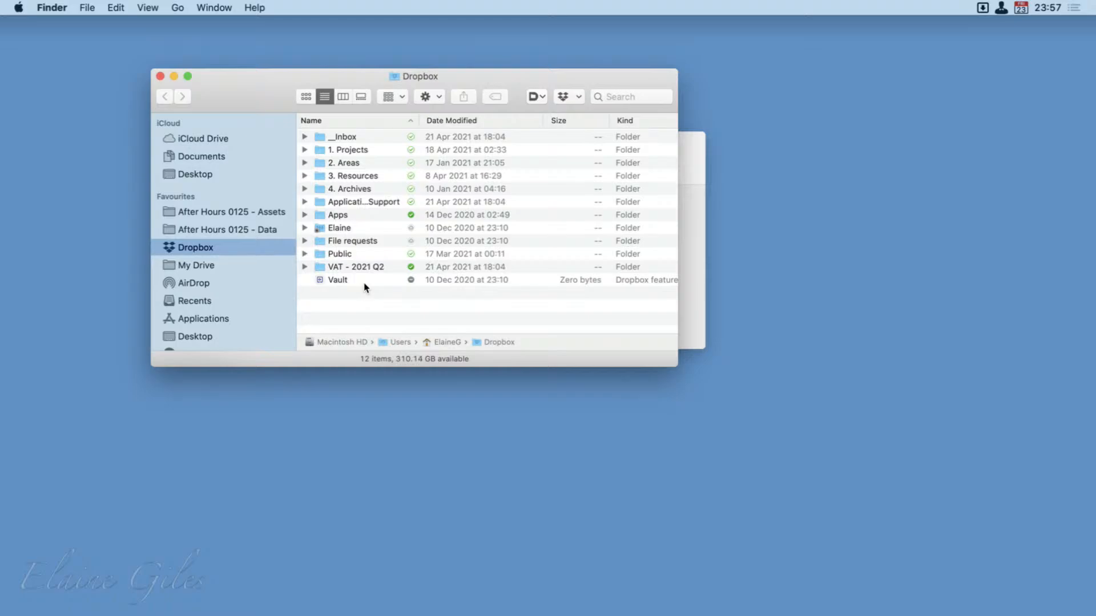
{"action": "left_click_drag", "start_coordinate": [238, 95], "coordinate": [88, 226]}
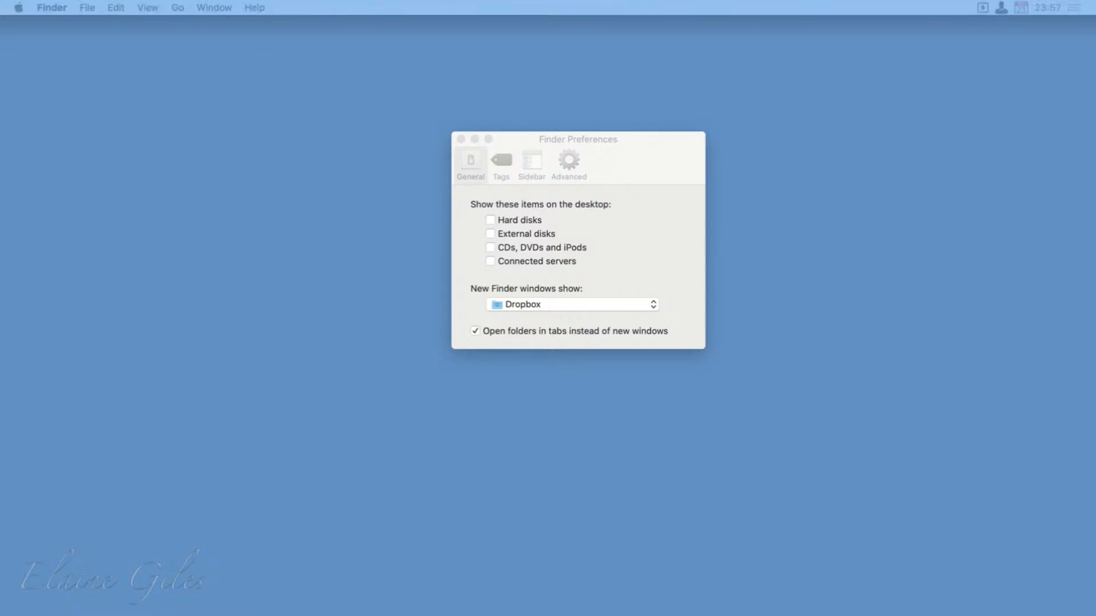
Review the location choices for new Finder windows and the list of sidebar tags in Finder Preferences.
{"action": "left_click", "coordinate": [526, 305]}
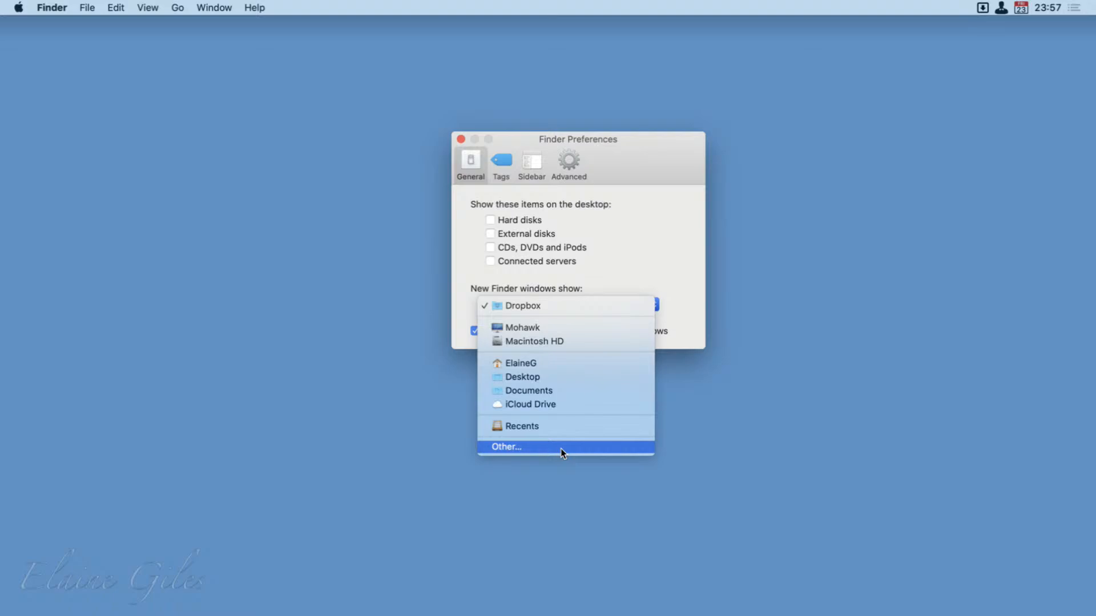
{"action": "left_click", "coordinate": [698, 207]}
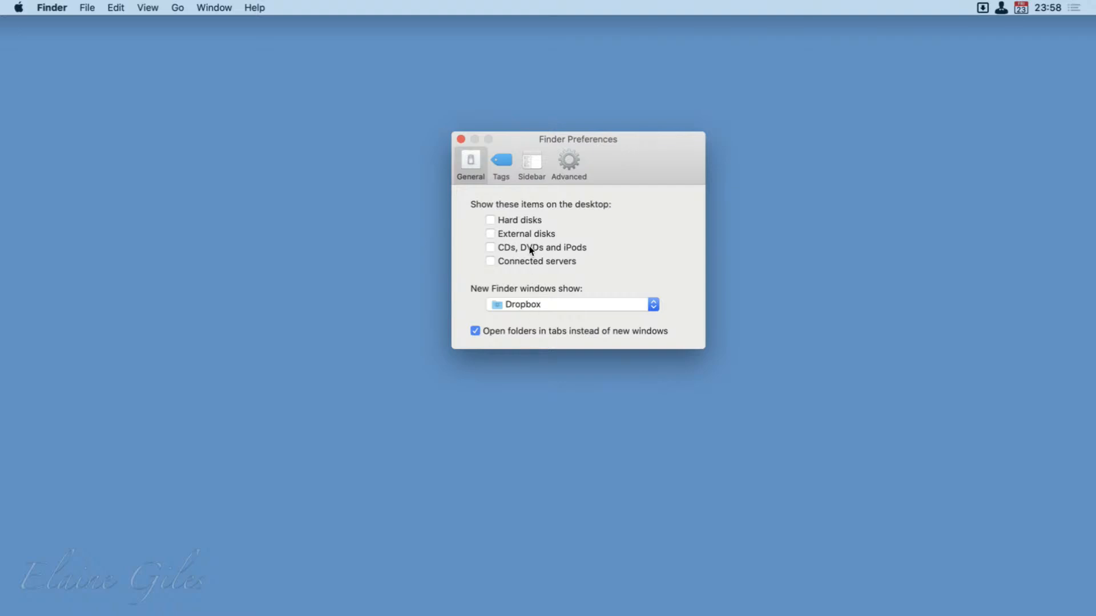
{"action": "left_click", "coordinate": [512, 162]}
{"action": "scroll", "coordinate": [599, 356], "scroll_direction": "down", "scroll_amount": 3}
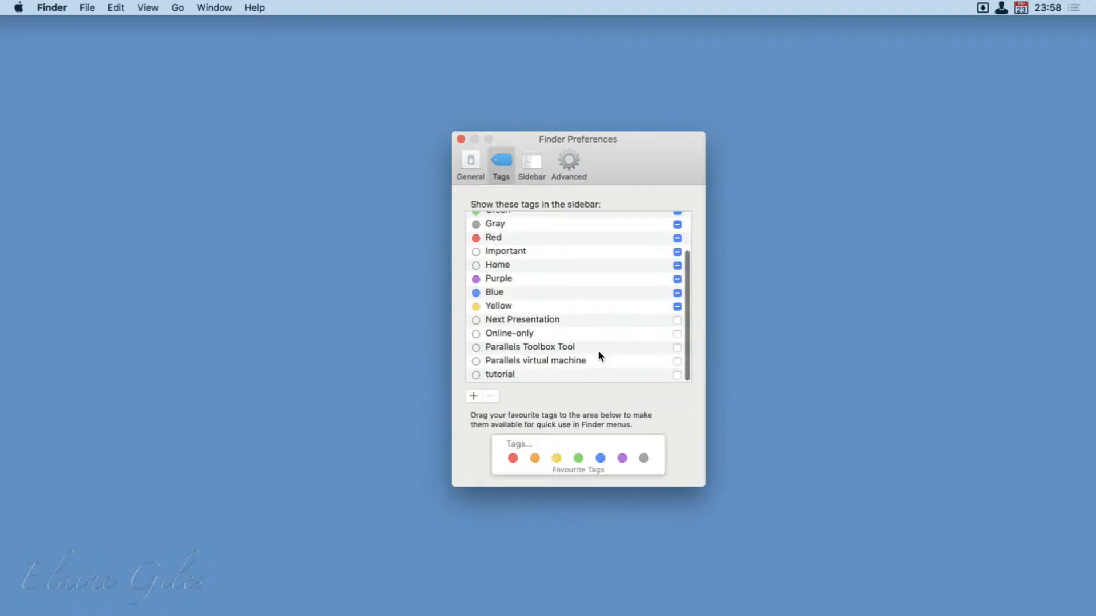
{"action": "scroll", "coordinate": [599, 353], "scroll_direction": "up", "scroll_amount": 3}
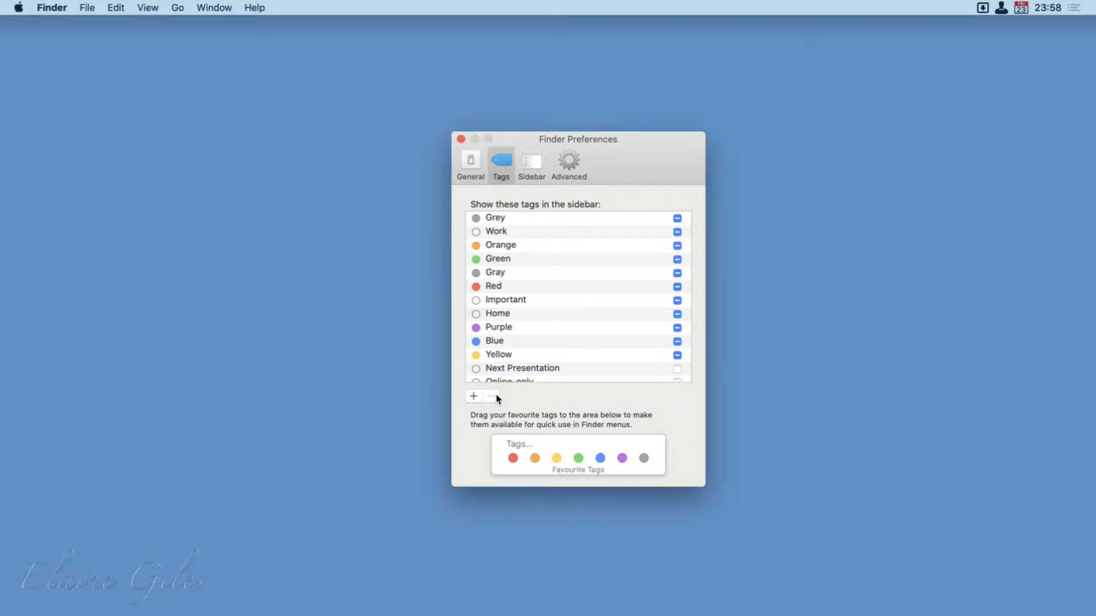
Open the Sidebar settings of Finder Preferences, centre the window and turn on Hard disks fully under Locations.
{"action": "left_click", "coordinate": [523, 154]}
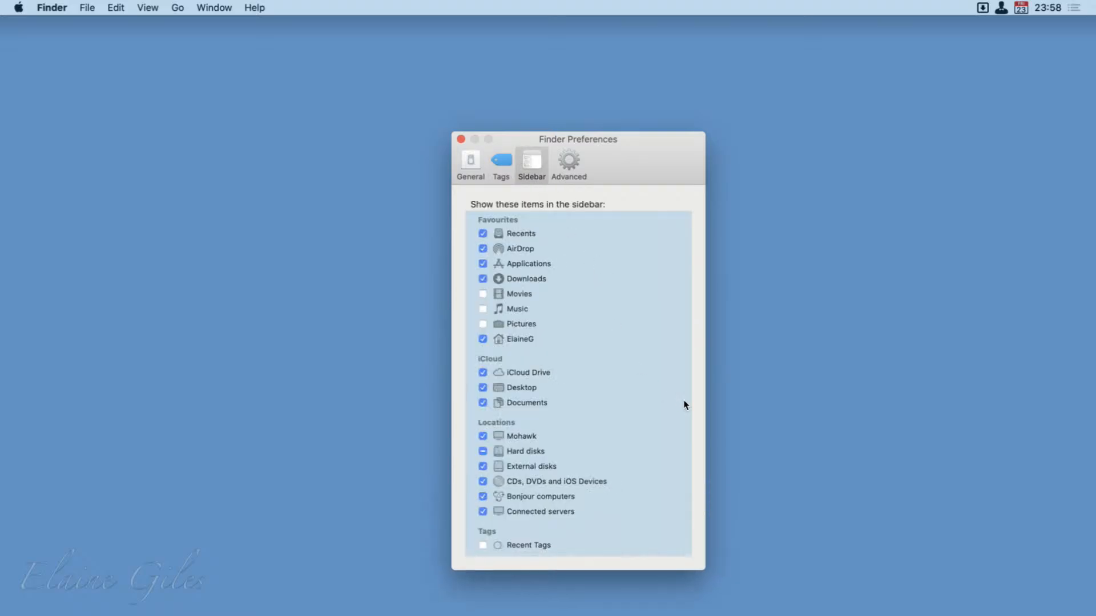
{"action": "left_click_drag", "start_coordinate": [664, 162], "coordinate": [663, 159]}
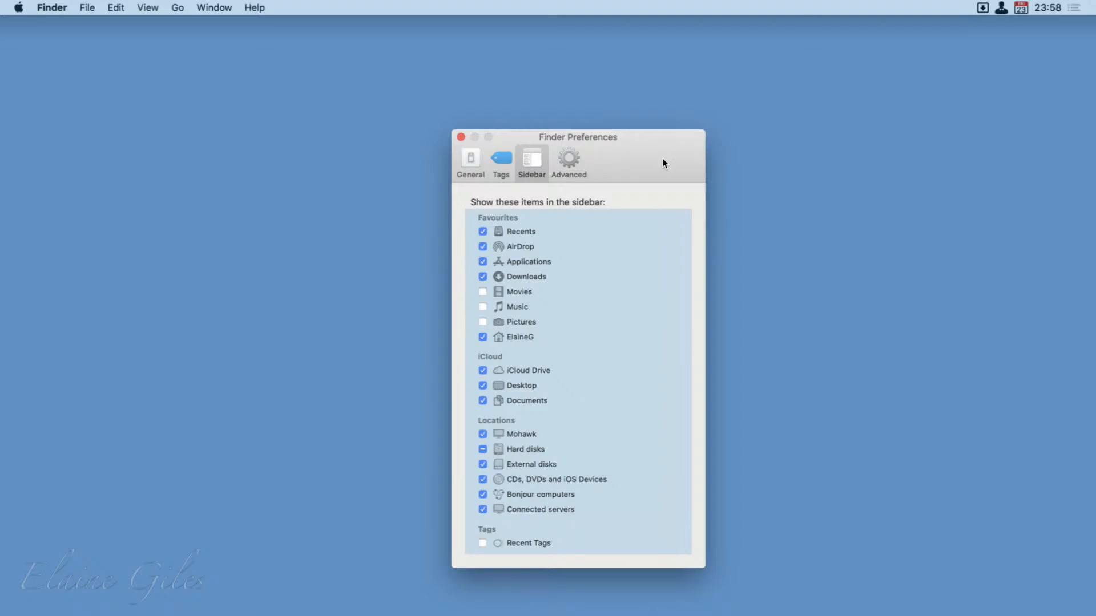
{"action": "key", "text": "ctrl+alt+c"}
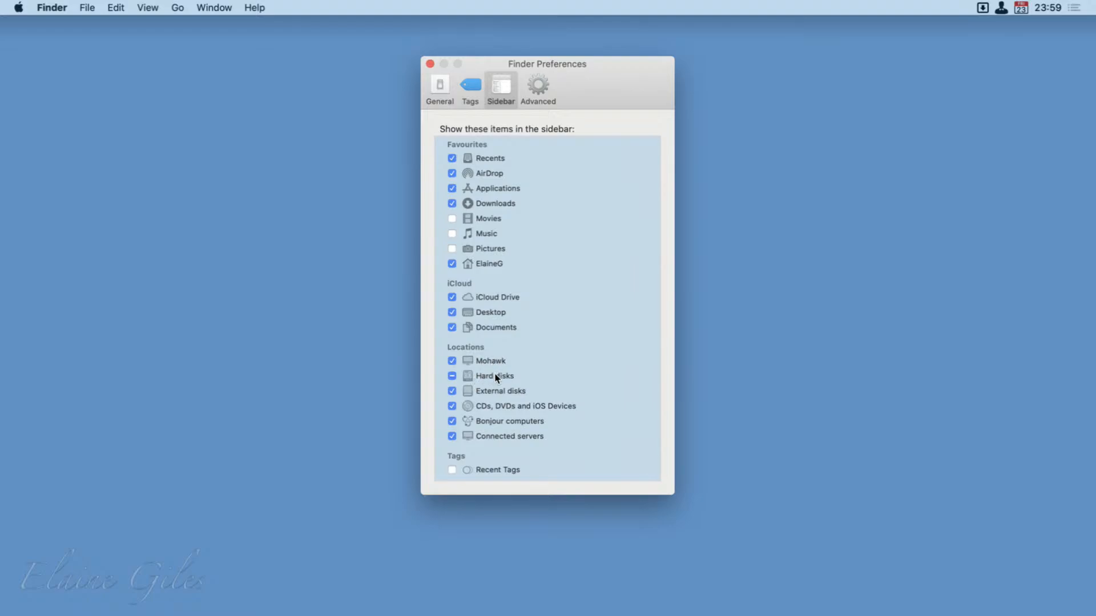
{"action": "left_click", "coordinate": [452, 376]}
Bring the Dropbox window back beside Finder Preferences and move Applications directly below My Drive in its sidebar favourites.
{"action": "left_click_drag", "start_coordinate": [0, 514], "coordinate": [136, 327]}
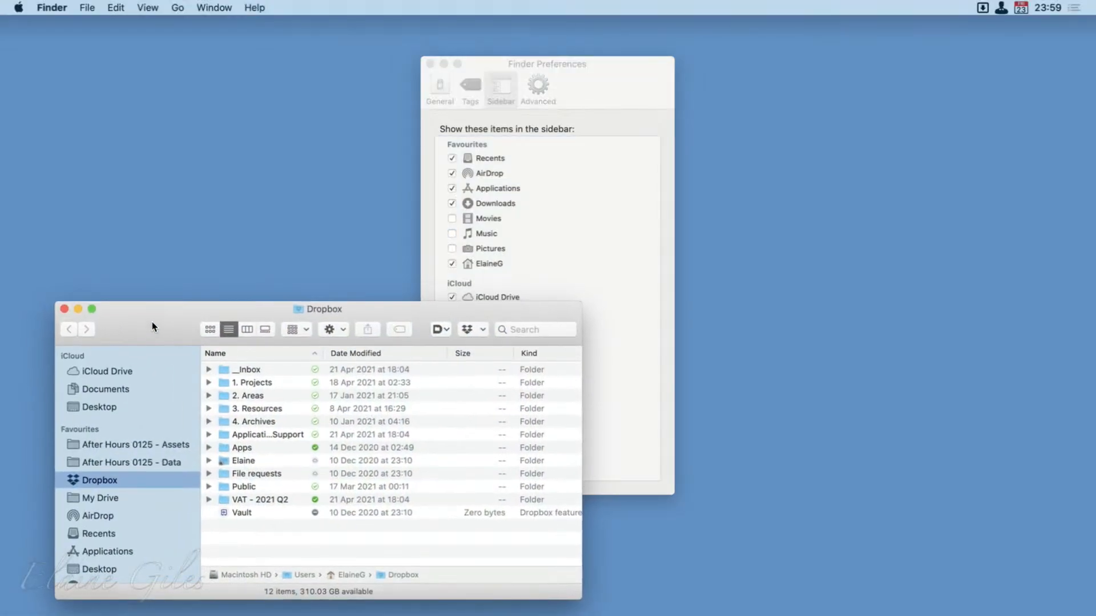
{"action": "left_click_drag", "start_coordinate": [618, 78], "coordinate": [433, 142]}
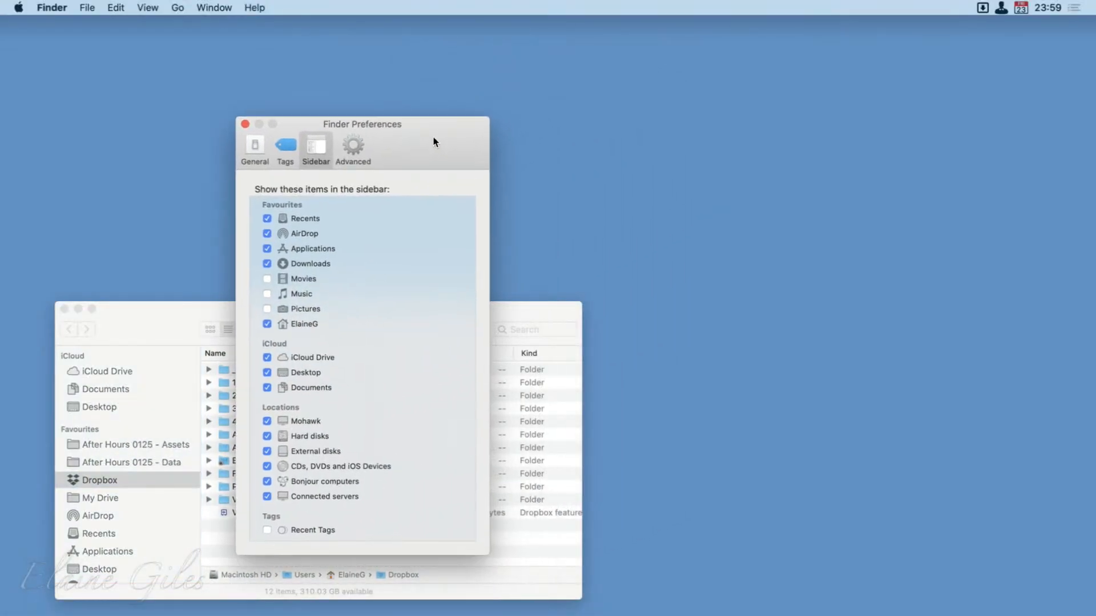
{"action": "scroll", "coordinate": [60, 440], "scroll_direction": "down", "scroll_amount": 5}
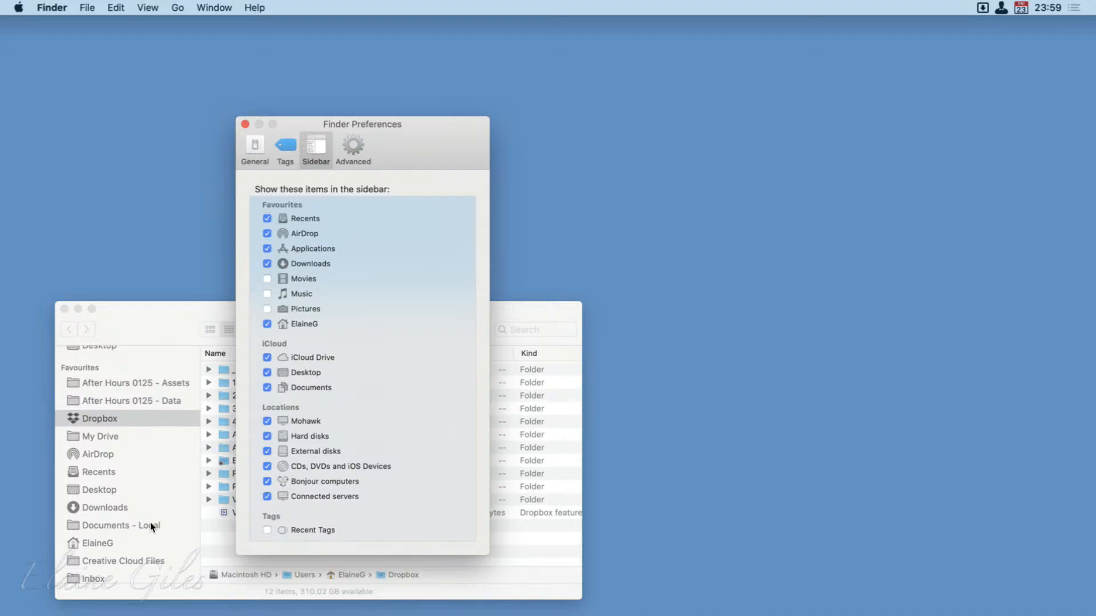
{"action": "scroll", "coordinate": [150, 522], "scroll_direction": "down", "scroll_amount": 5}
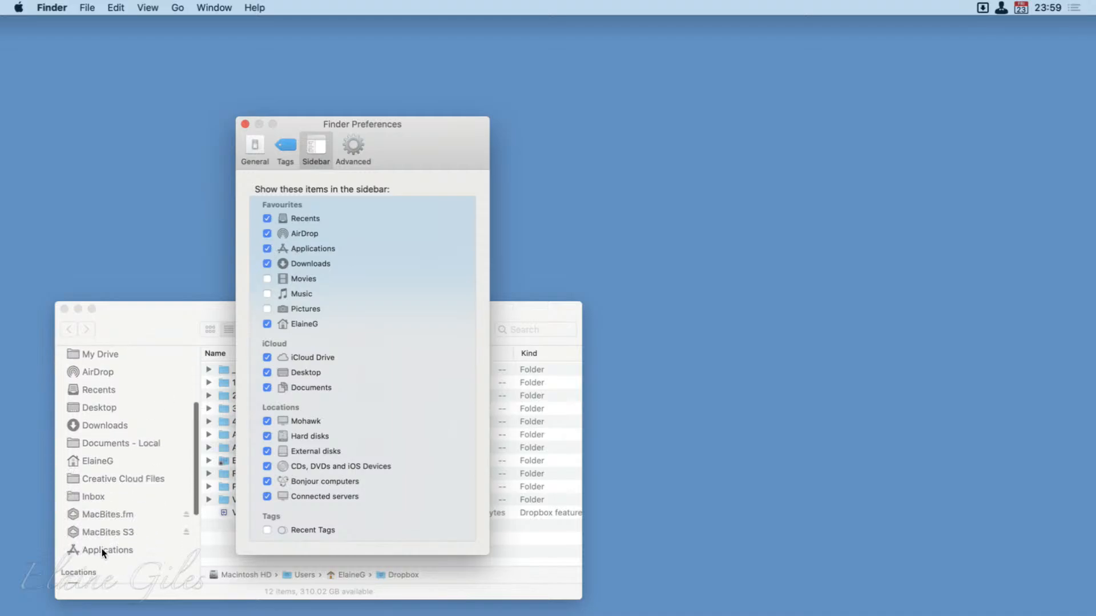
{"action": "left_click_drag", "start_coordinate": [102, 549], "coordinate": [107, 365]}
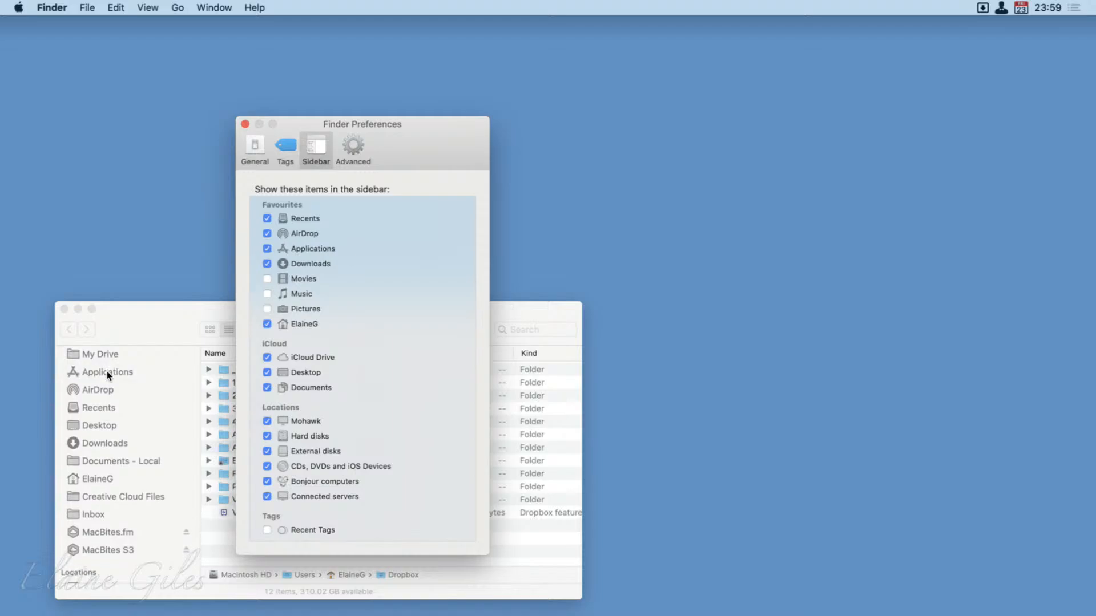
{"action": "scroll", "coordinate": [107, 388], "scroll_direction": "up", "scroll_amount": 8}
{"action": "scroll", "coordinate": [107, 391], "scroll_direction": "down", "scroll_amount": 3}
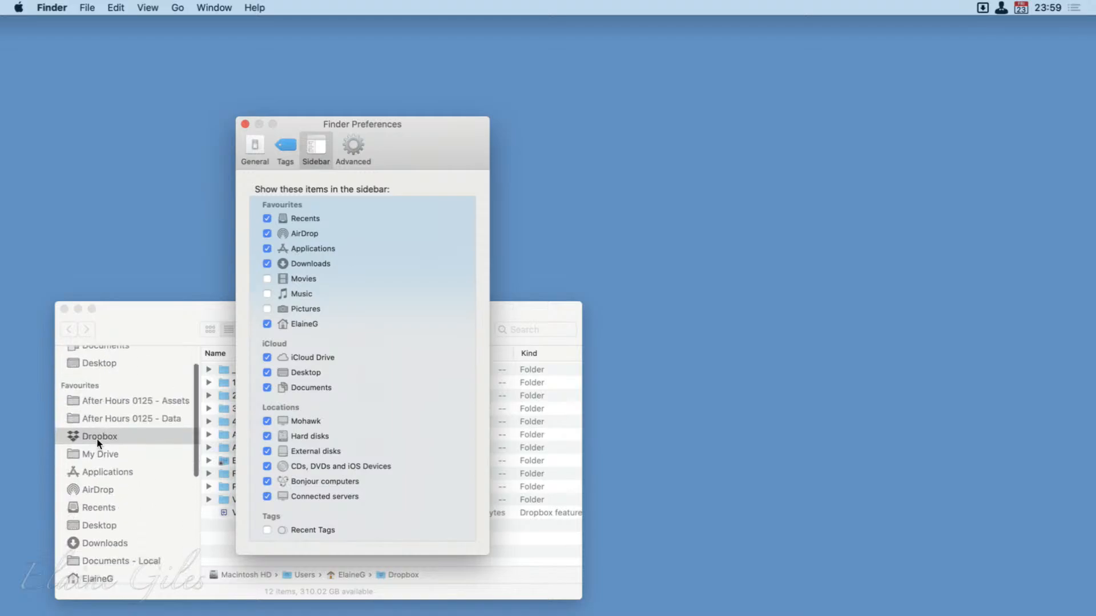
{"action": "left_click_drag", "start_coordinate": [93, 467], "coordinate": [91, 501]}
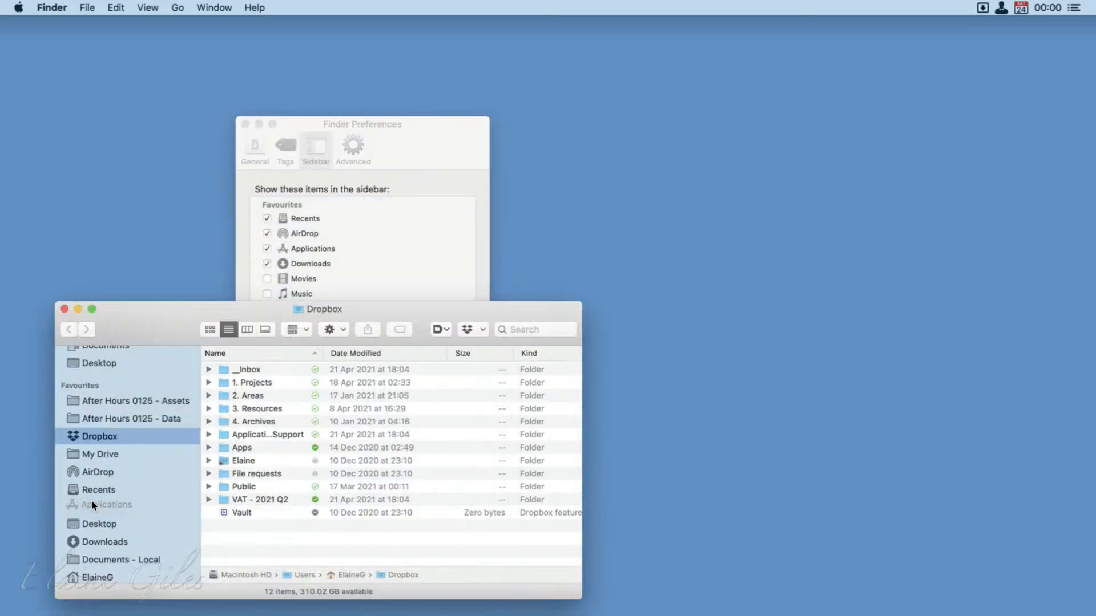
{"action": "left_click_drag", "start_coordinate": [91, 501], "coordinate": [91, 471]}
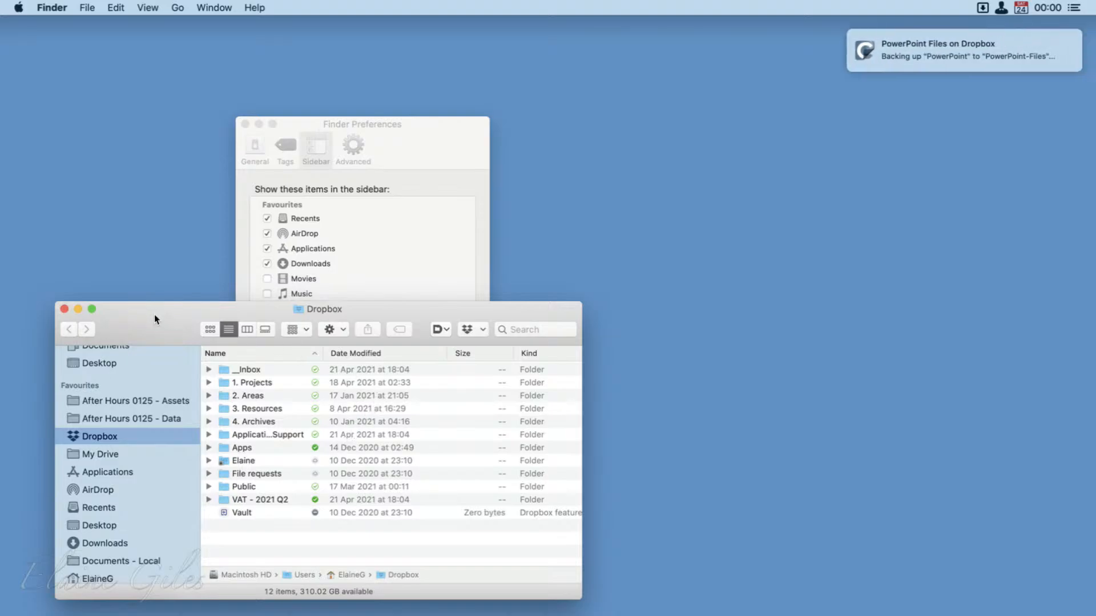
Move the Dropbox window off the visible desktop and silence the backup notifications with Do Not Disturb.
{"action": "left_click_drag", "start_coordinate": [154, 315], "coordinate": [0, 316]}
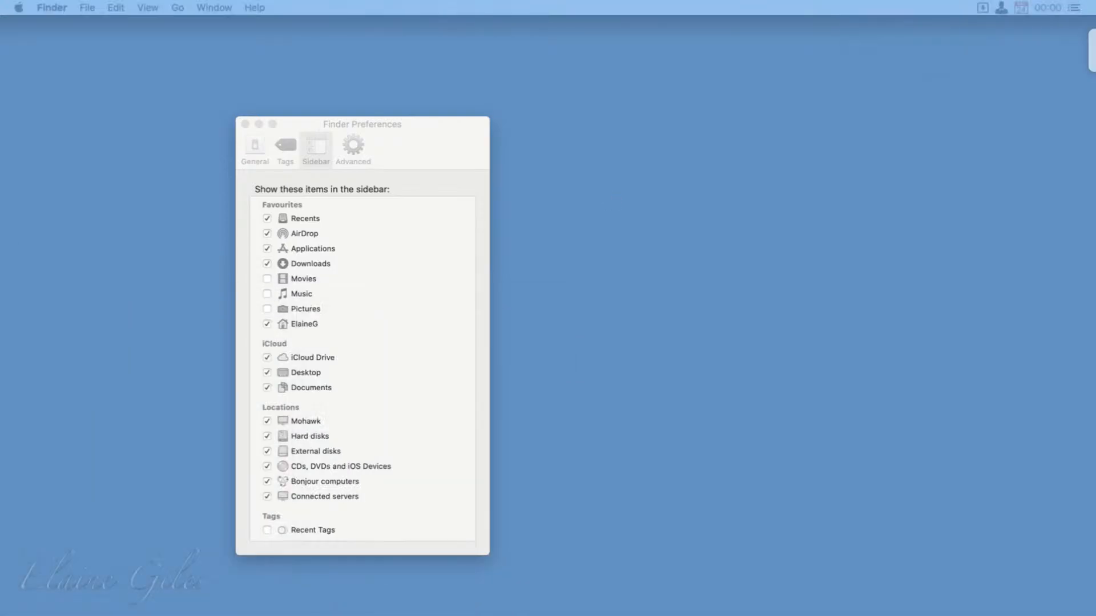
{"action": "left_click", "coordinate": [850, 3]}
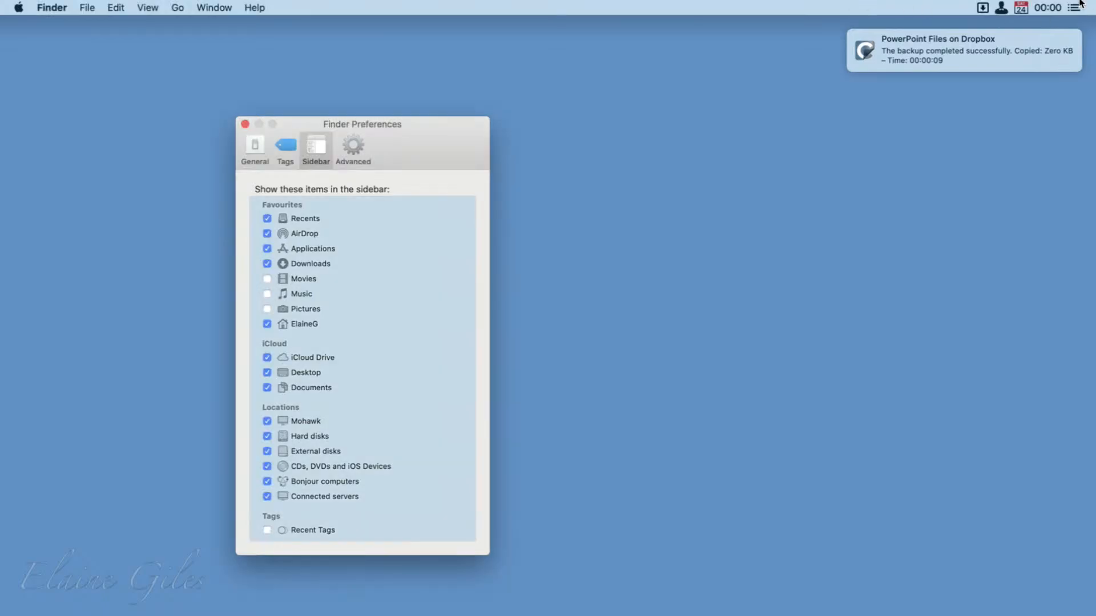
{"action": "left_click", "coordinate": [1079, 4], "text": "alt"}
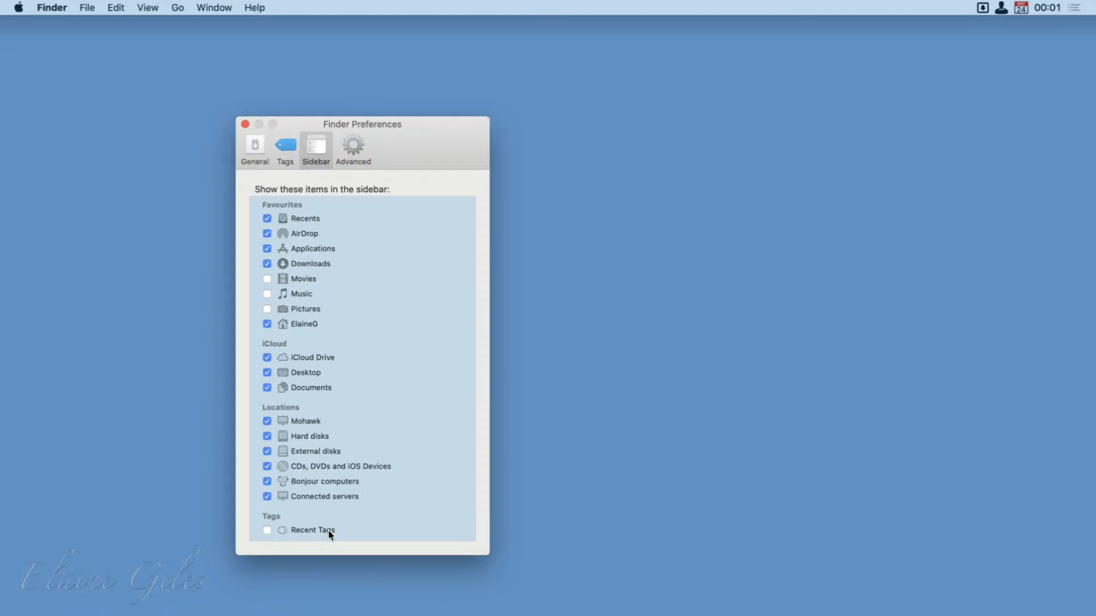
Open the Advanced settings of Finder Preferences and bring the Z001 folder window onto the desktop.
{"action": "left_click", "coordinate": [352, 149]}
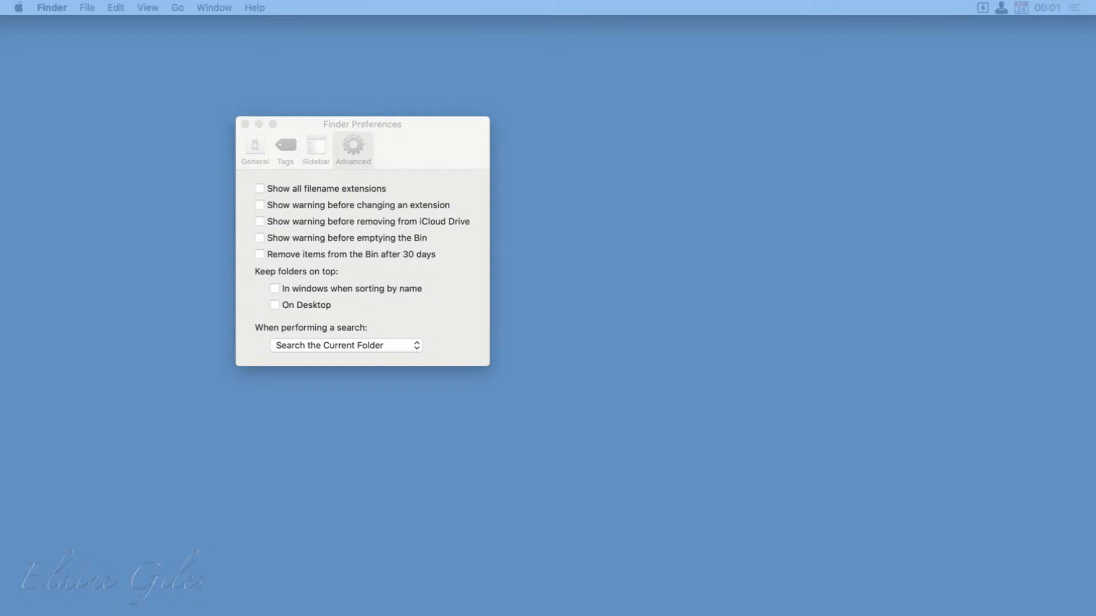
{"action": "left_click_drag", "start_coordinate": [205, 615], "coordinate": [481, 19]}
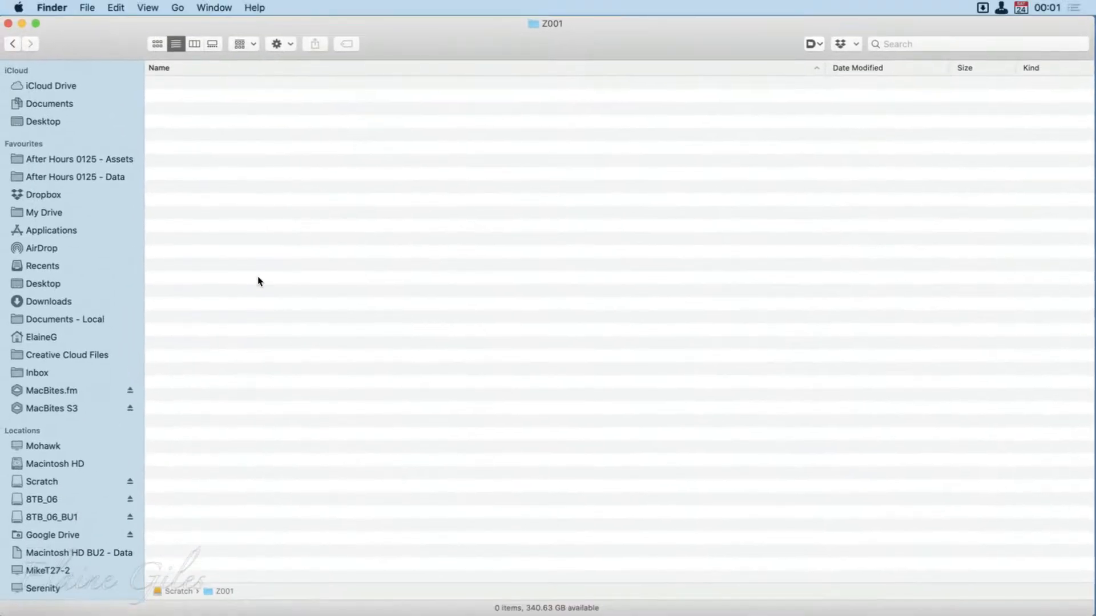
Launch Sublime Text and create a new document containing the words "A text file".
{"action": "key", "text": "super+space"}
{"action": "type", "text": "sub"}
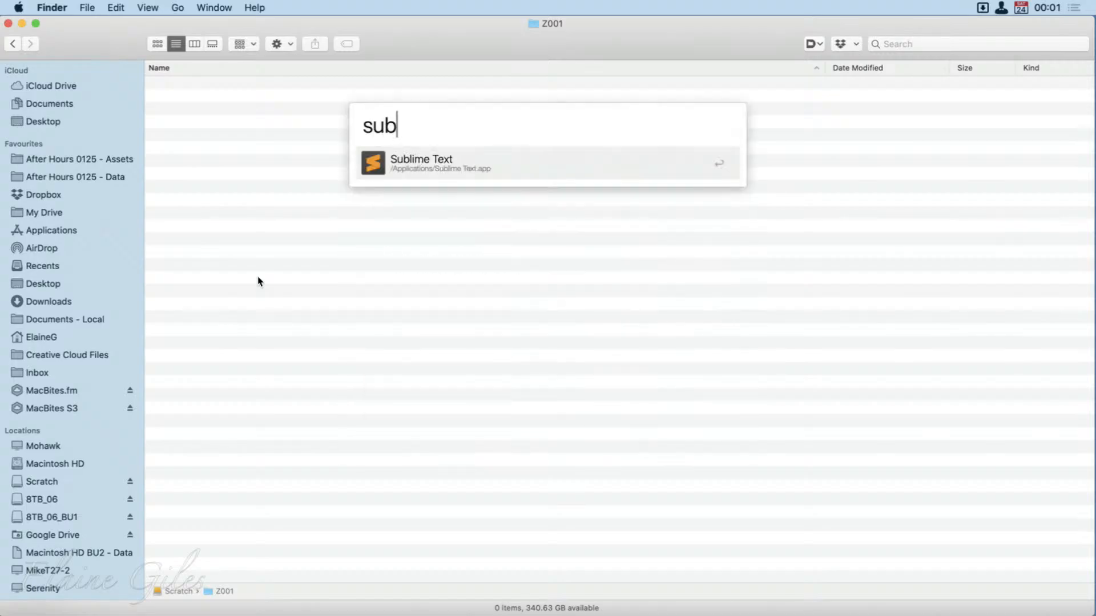
{"action": "key", "text": "Return"}
{"action": "key", "text": "super+n"}
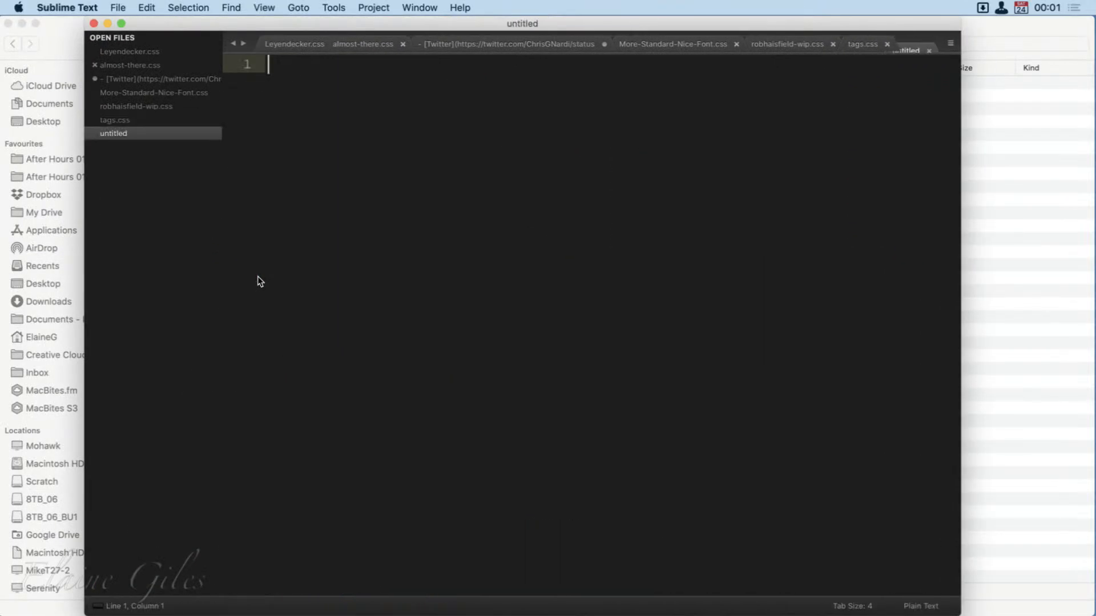
{"action": "type", "text": "A"}
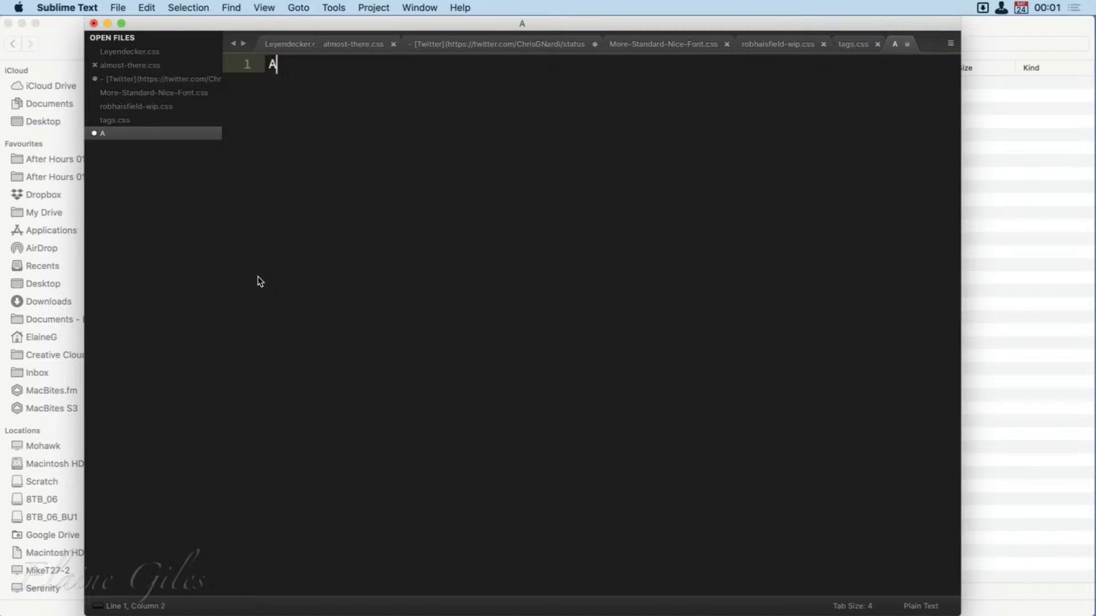
{"action": "type", "text": " text file"}
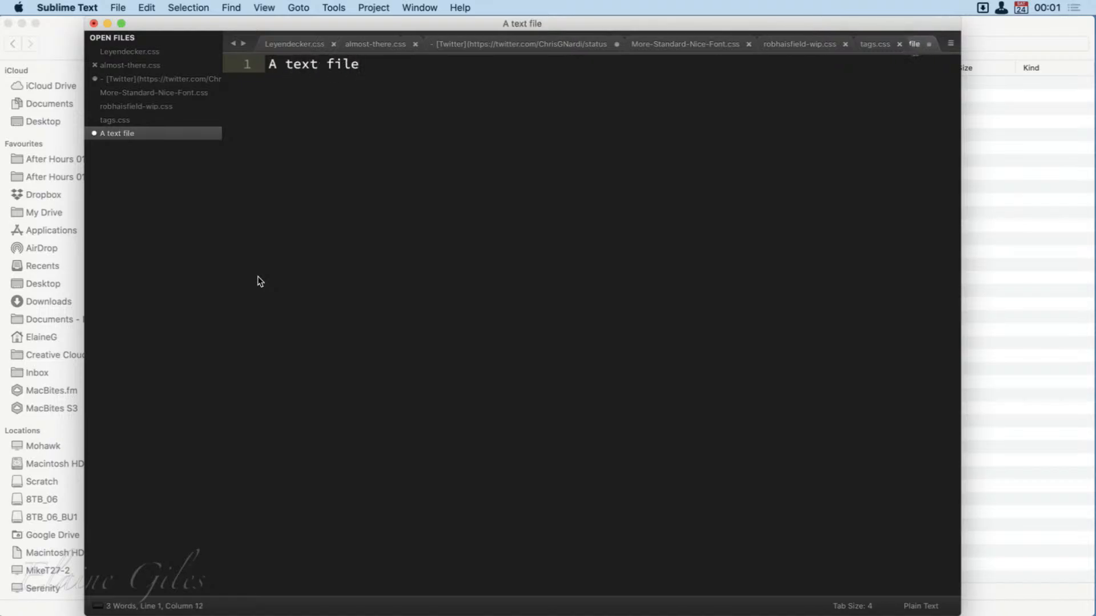
Save the document as "A text file.txt" in the Z001 folder.
{"action": "key", "text": "super+s"}
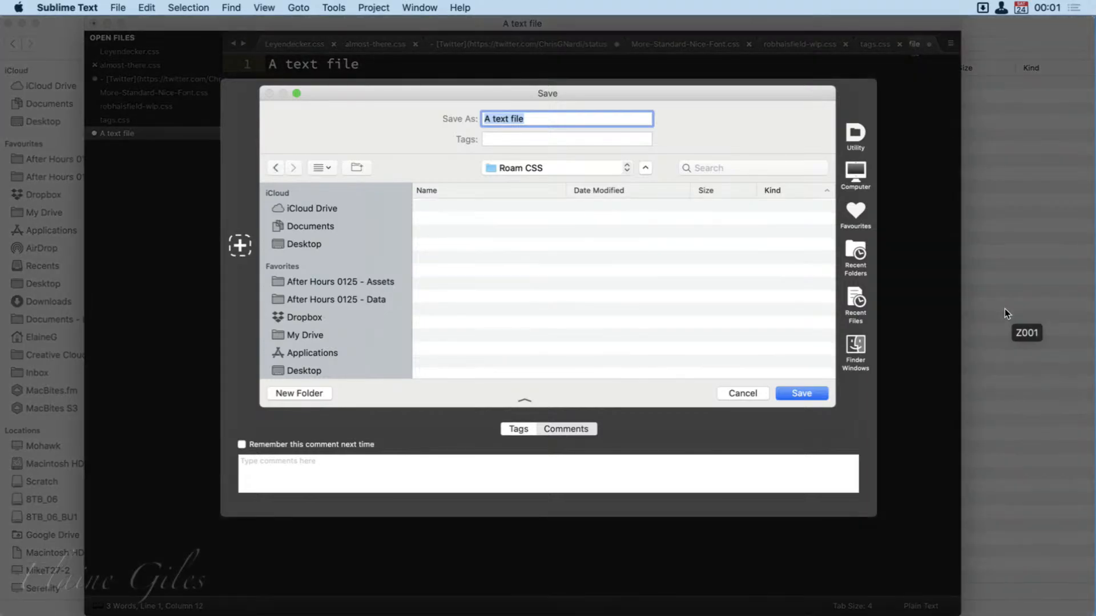
{"action": "left_click", "coordinate": [1004, 309]}
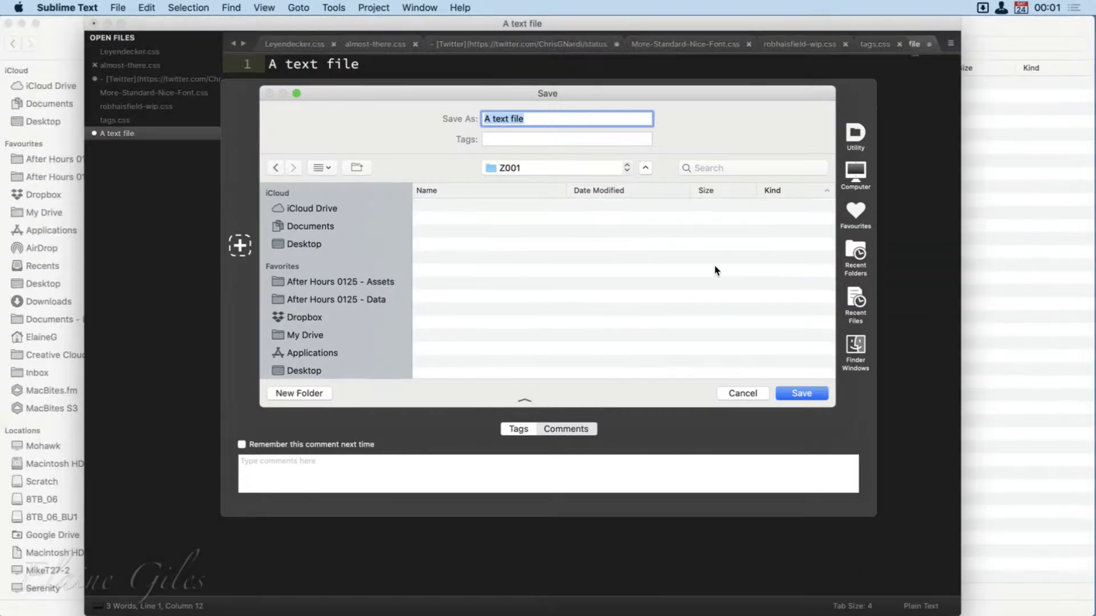
{"action": "key", "text": "Right"}
{"action": "type", "text": ".txt"}
{"action": "key", "text": "Return"}
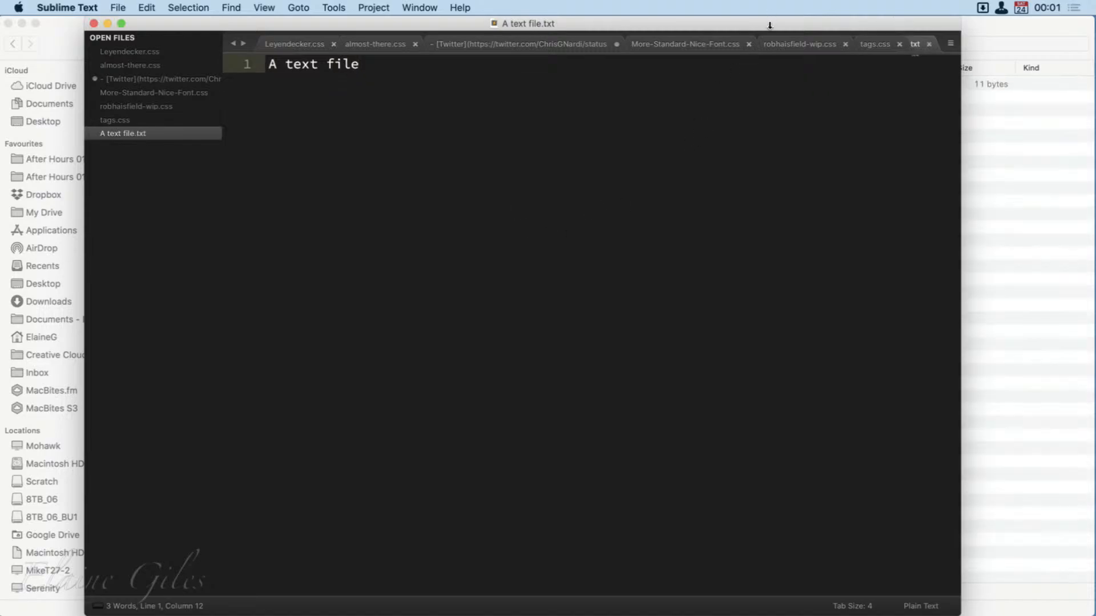
Return to Finder, fit the Z001 window to the right half of the desktop and bring Finder Preferences to the front.
{"action": "key", "text": "super+Tab"}
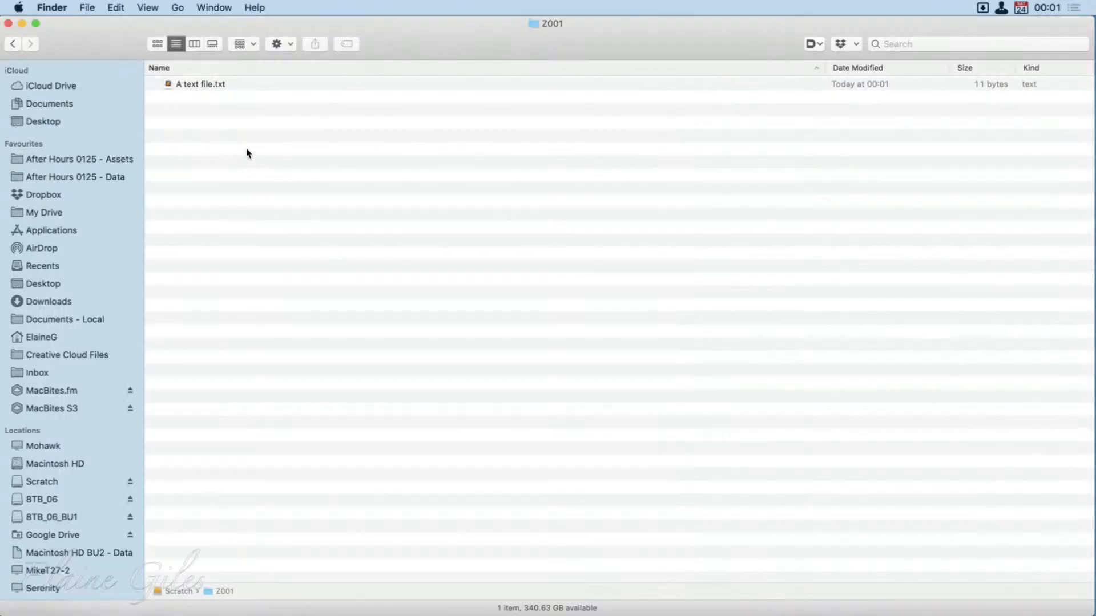
{"action": "double_click", "coordinate": [433, 41]}
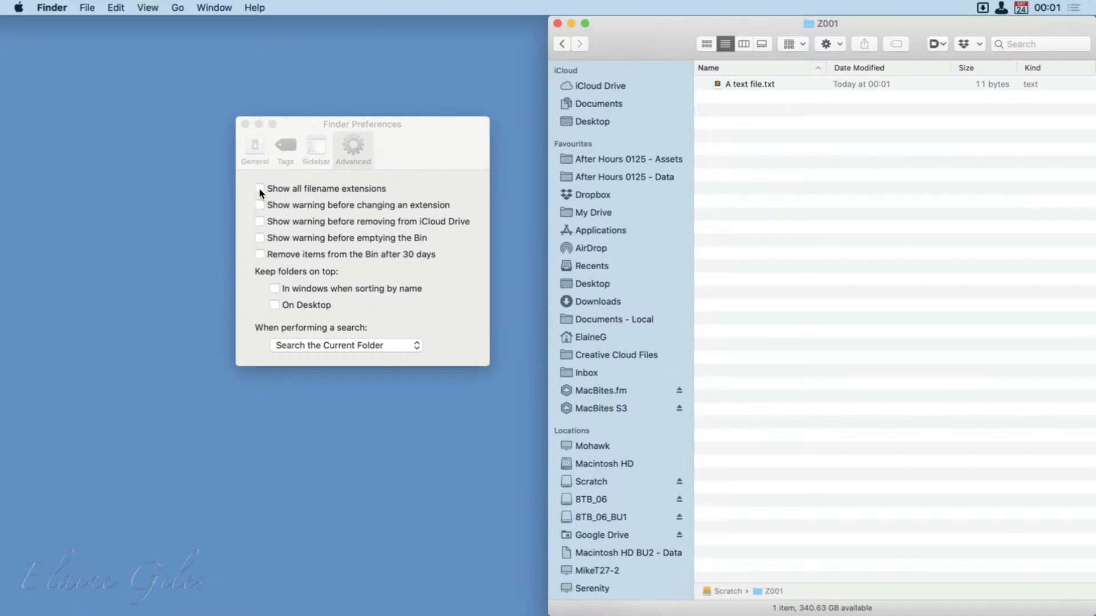
{"action": "left_click", "coordinate": [460, 181]}
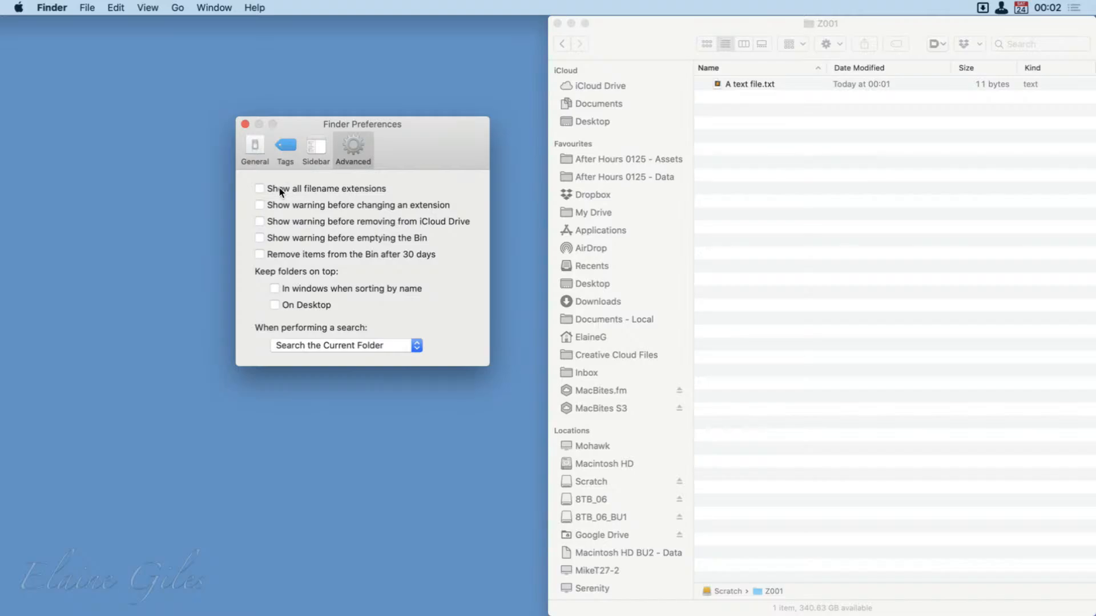
Hide the extension of "A text file.txt" through its Info window, close that window and bring Finder Preferences back to the front.
{"action": "right_click", "coordinate": [727, 84]}
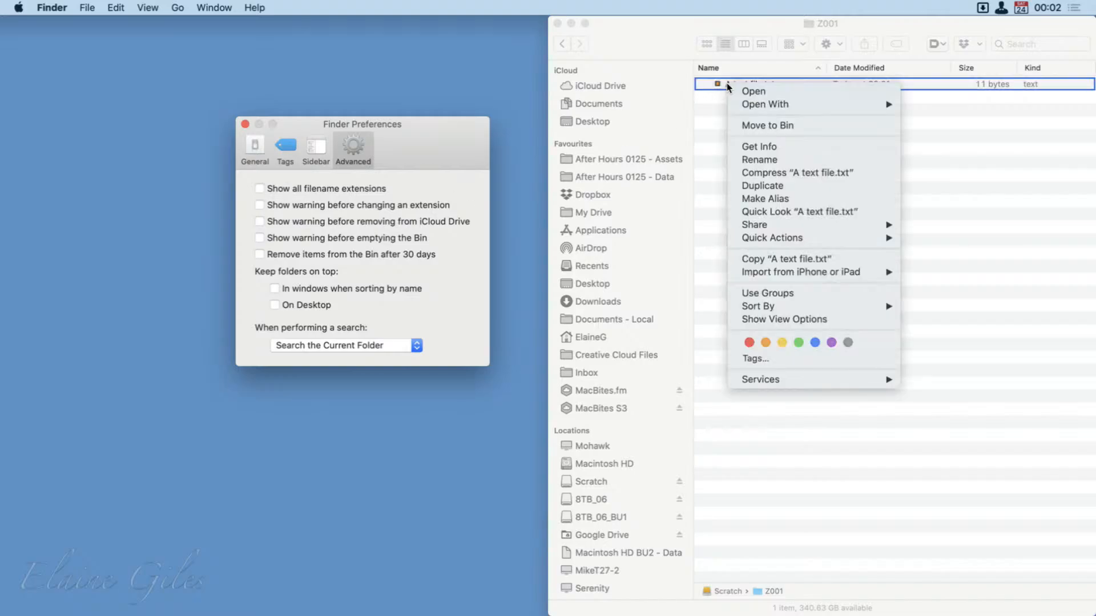
{"action": "left_click", "coordinate": [757, 147]}
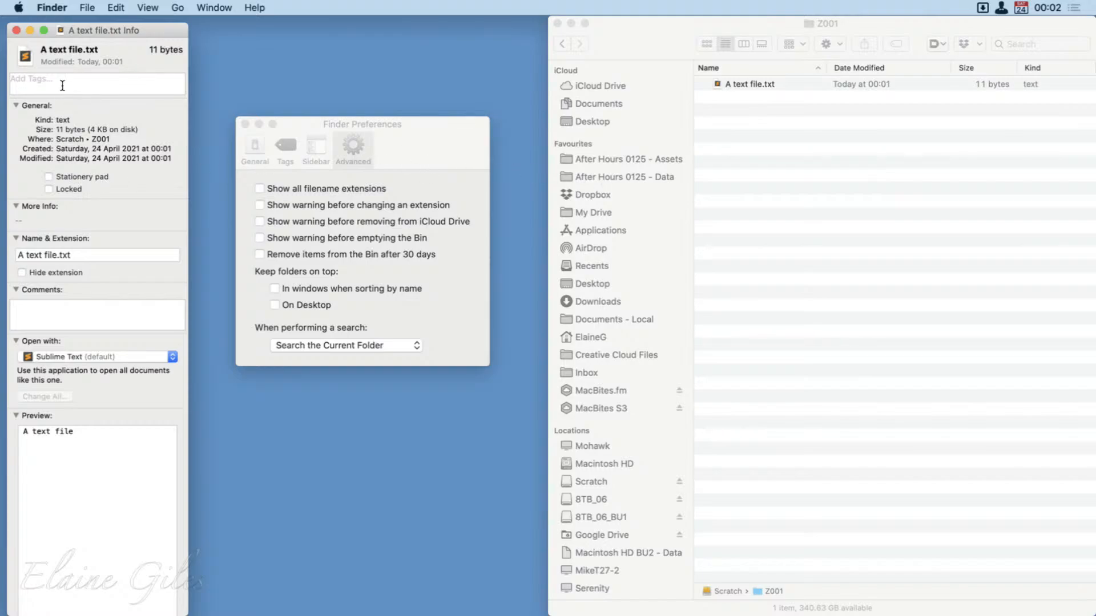
{"action": "left_click", "coordinate": [27, 276]}
{"action": "left_click", "coordinate": [774, 93]}
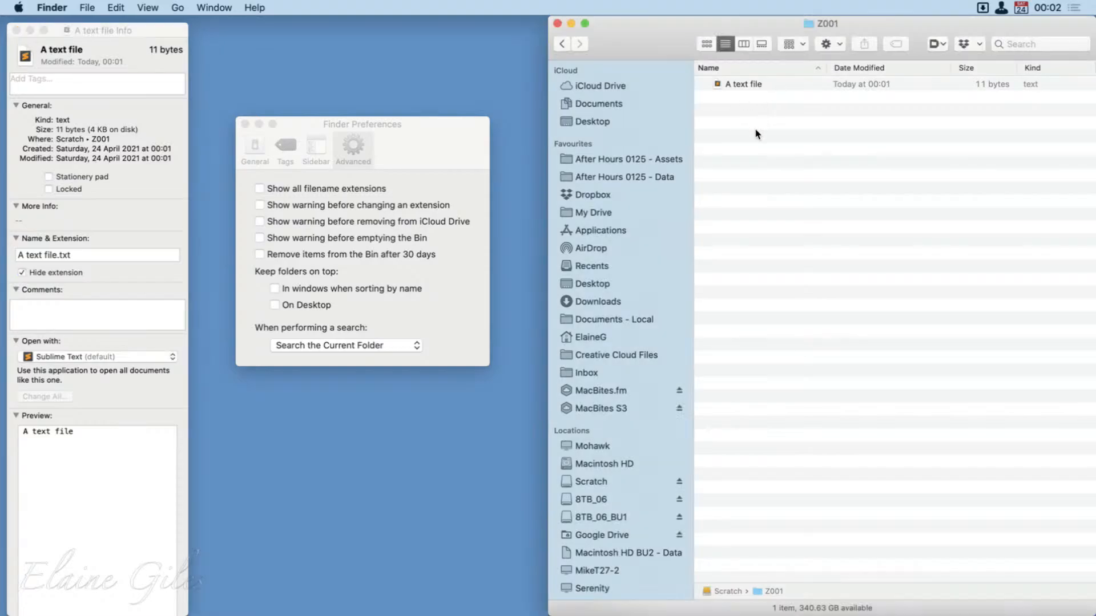
{"action": "left_click", "coordinate": [16, 31]}
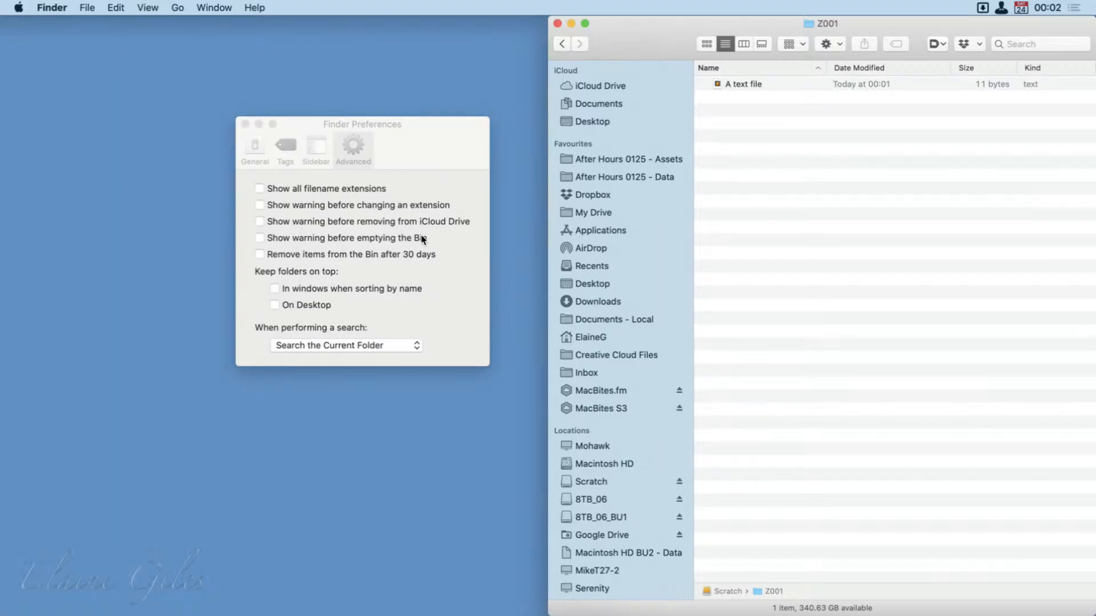
{"action": "left_click", "coordinate": [465, 149]}
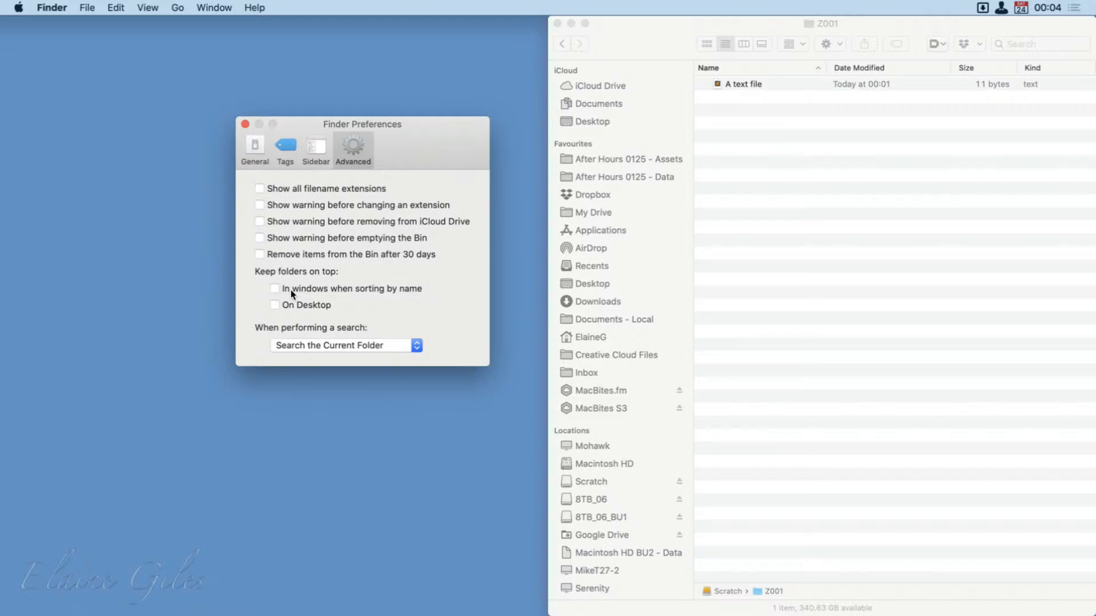
Show the "After Hours 0125 - Assets" folder in list view and look through its files.
{"action": "left_click", "coordinate": [635, 158]}
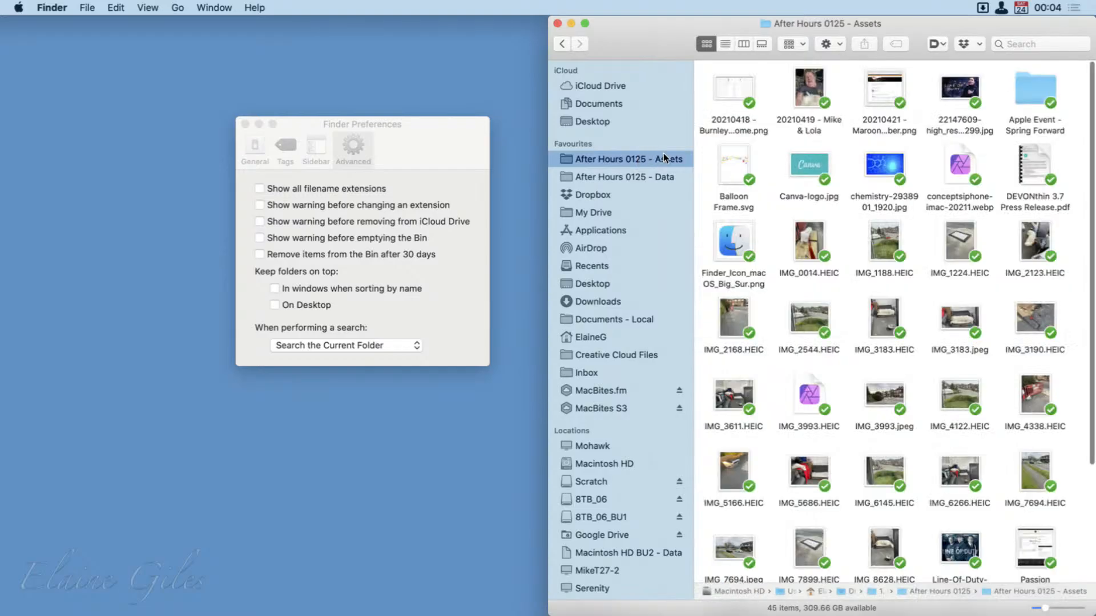
{"action": "left_click", "coordinate": [725, 43]}
{"action": "scroll", "coordinate": [788, 341], "scroll_direction": "down", "scroll_amount": 3}
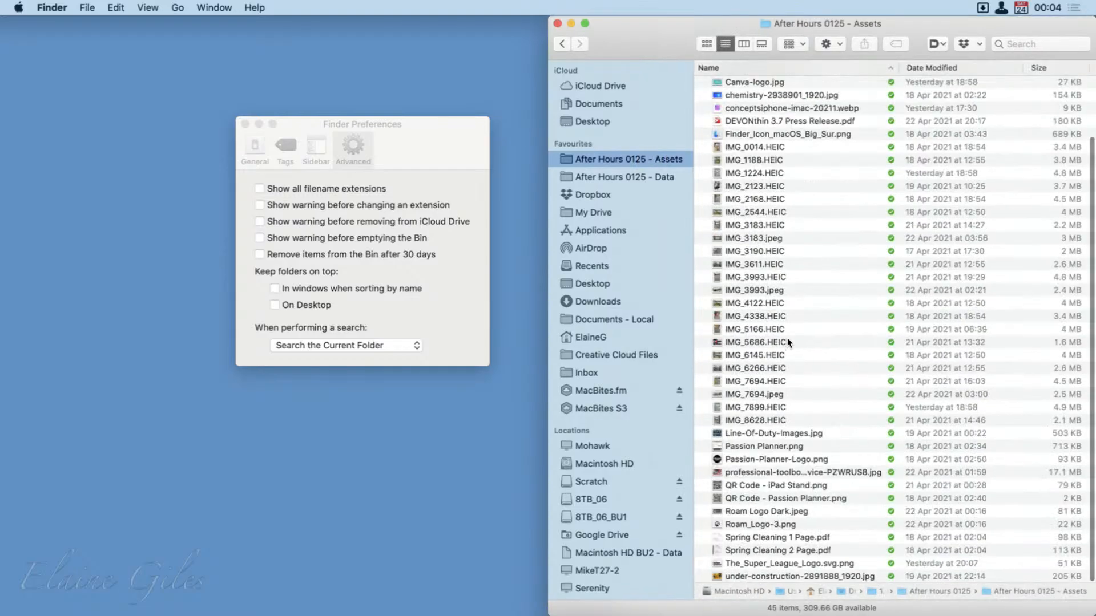
{"action": "scroll", "coordinate": [786, 338], "scroll_direction": "up", "scroll_amount": 3}
Select the "Apple Event - Spring Forward" folder and try keeping folders on top in windows when sorting by name, switching the option off again.
{"action": "left_click", "coordinate": [772, 137]}
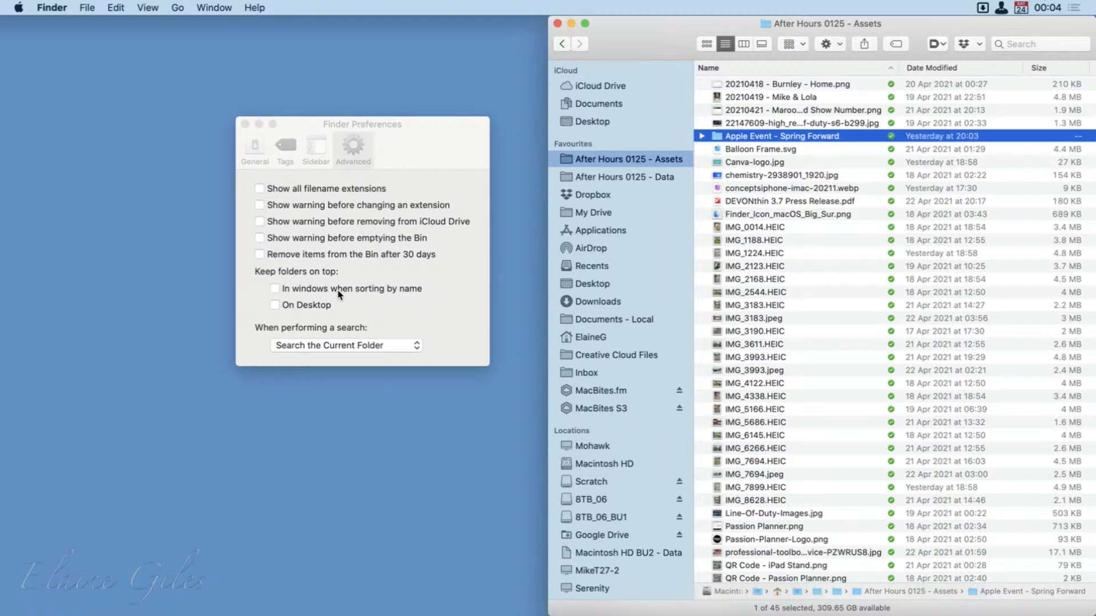
{"action": "left_click", "coordinate": [275, 288]}
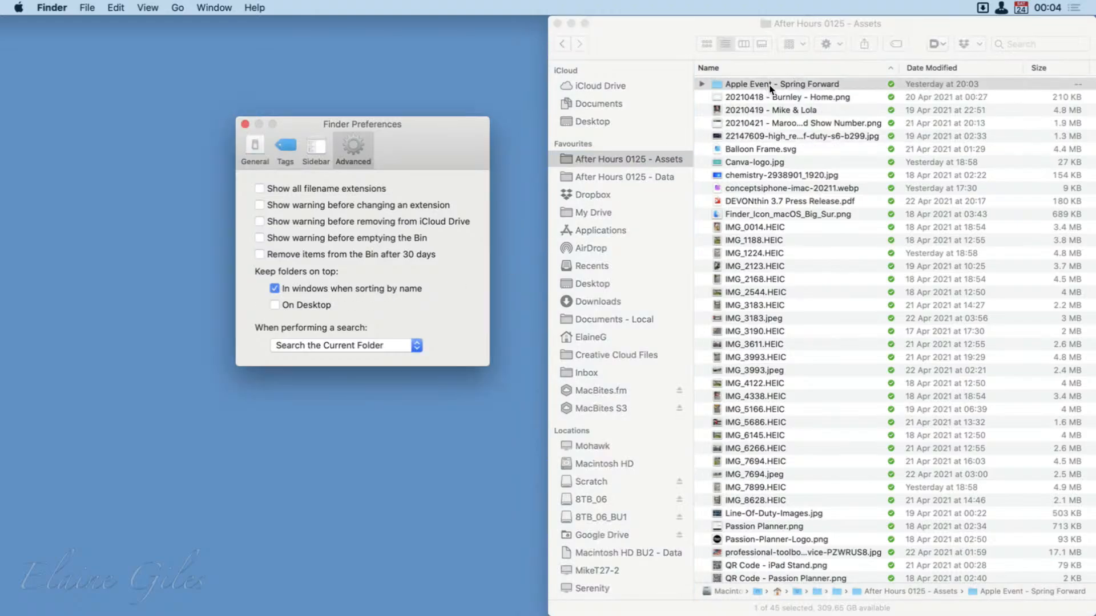
{"action": "left_click", "coordinate": [275, 289]}
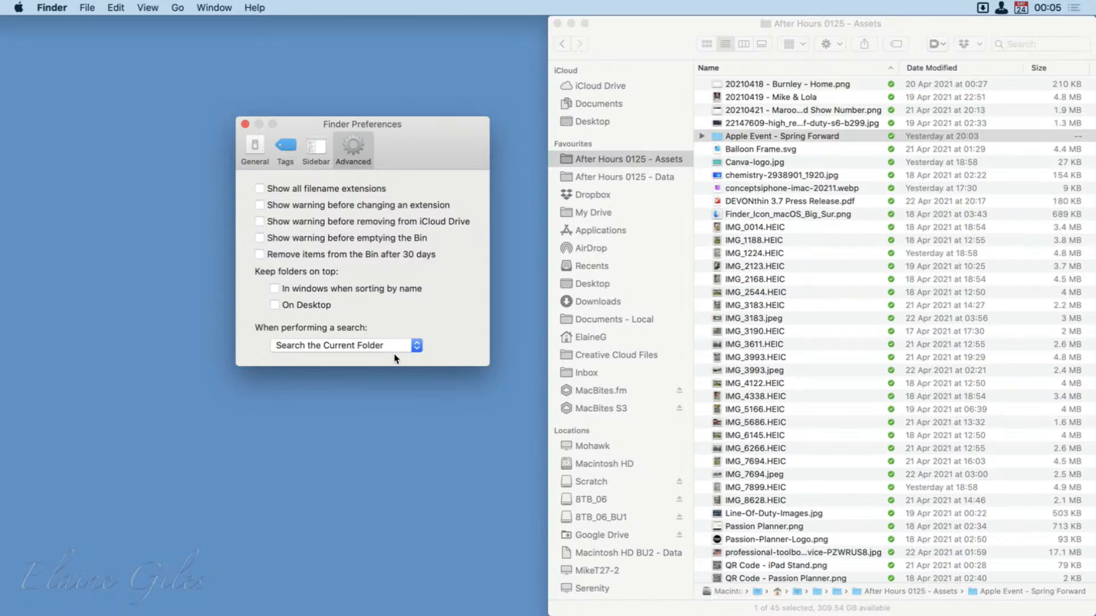
Keep the default search scope at Search the Current Folder, search the Assets folder for "QR" and widen the Finder window.
{"action": "left_click", "coordinate": [416, 345]}
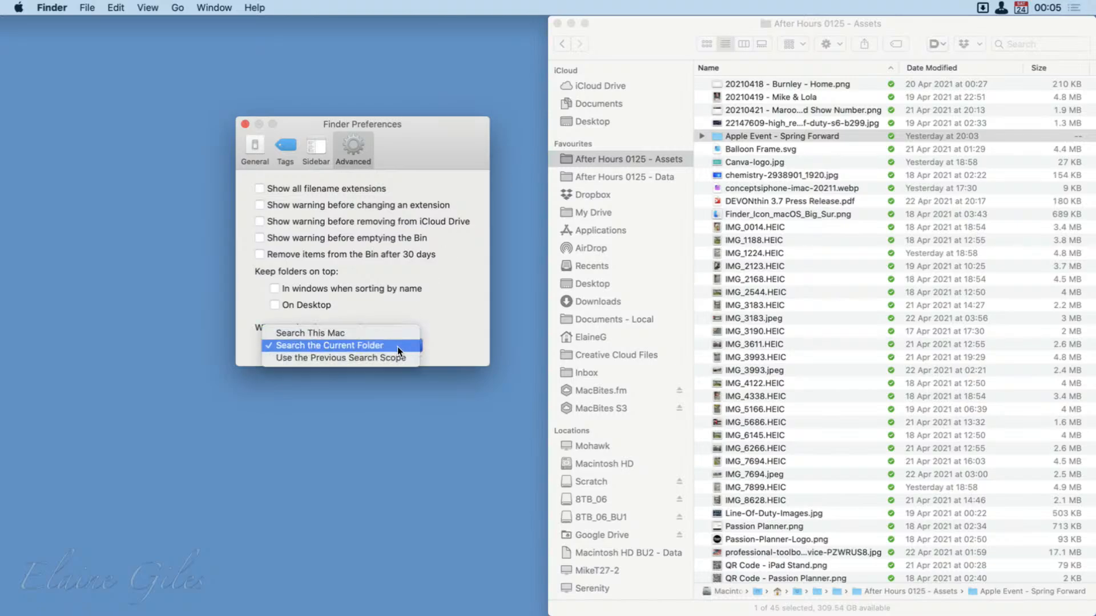
{"action": "left_click", "coordinate": [403, 343]}
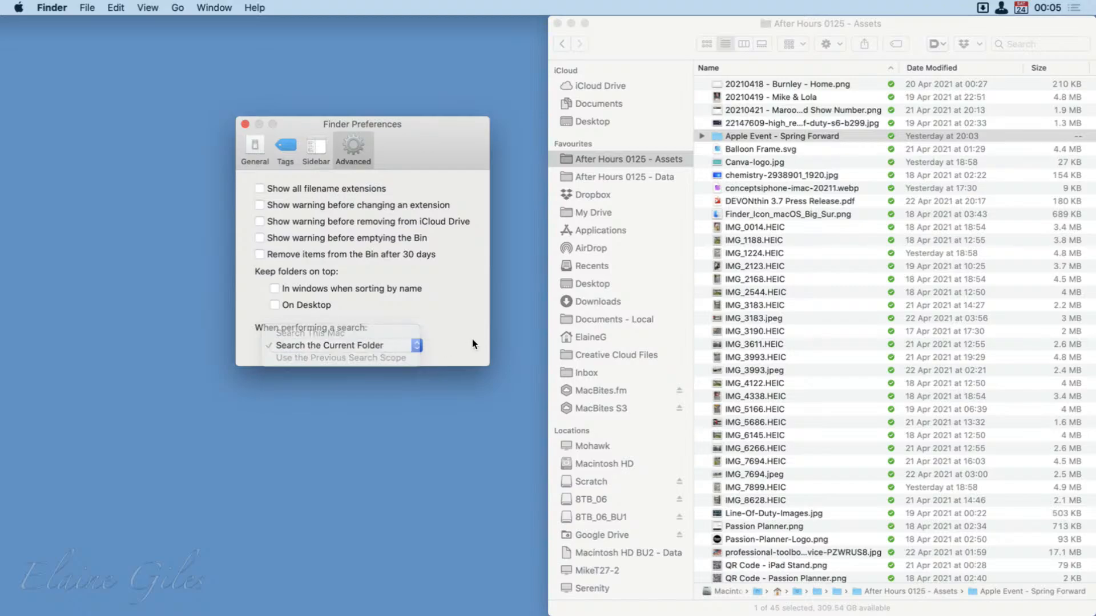
{"action": "left_click", "coordinate": [1021, 38]}
{"action": "type", "text": "QR"}
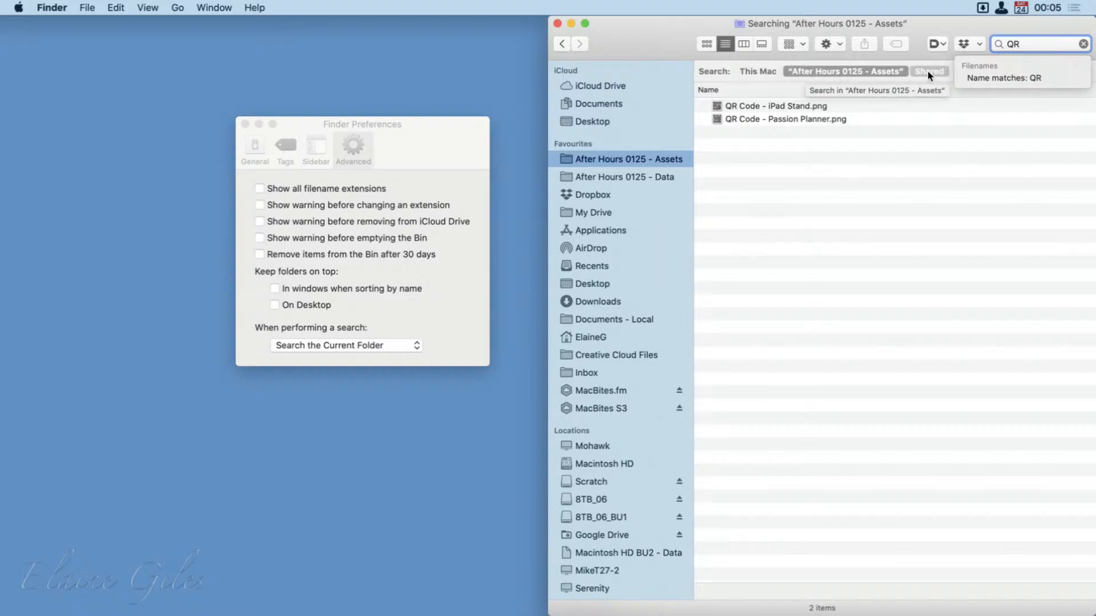
{"action": "left_click_drag", "start_coordinate": [548, 112], "coordinate": [290, 112]}
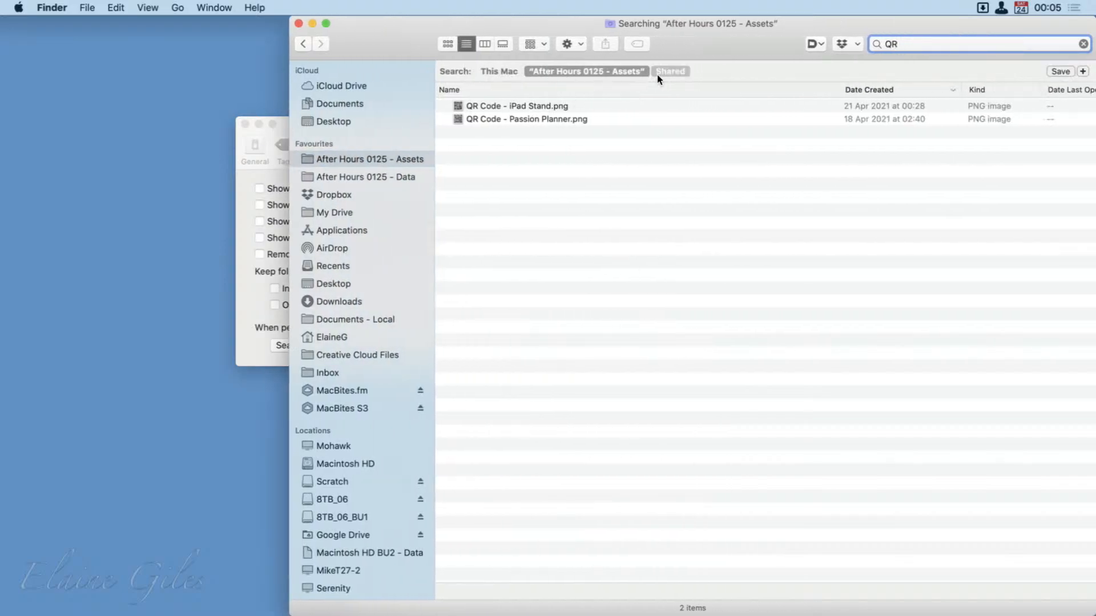
Review the default search scope choices in Finder Preferences and move the preferences window clear of the search results.
{"action": "left_click", "coordinate": [248, 344]}
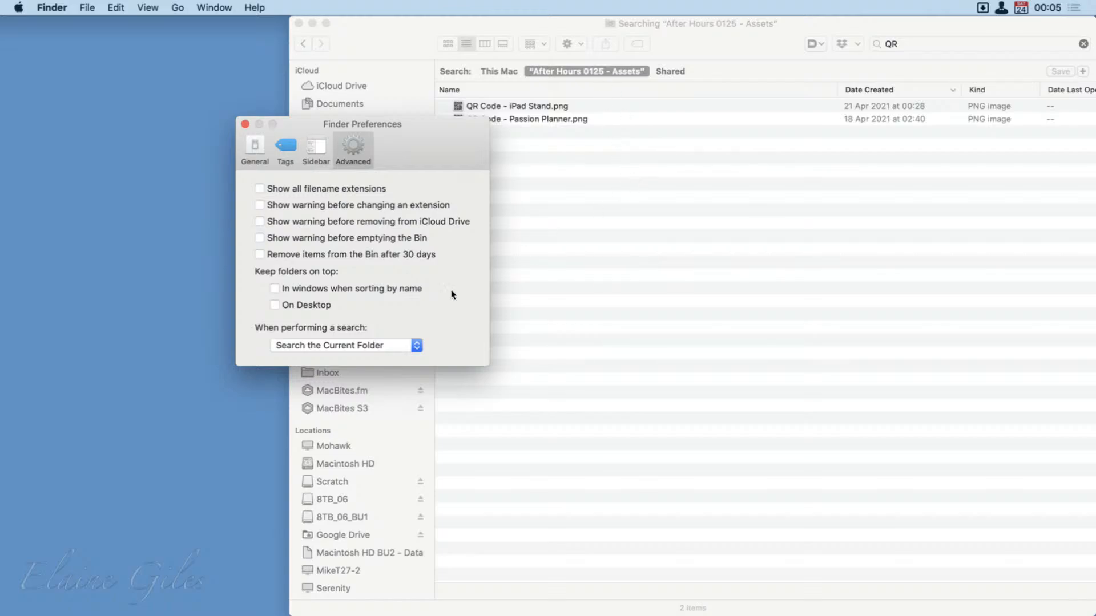
{"action": "left_click", "coordinate": [373, 346]}
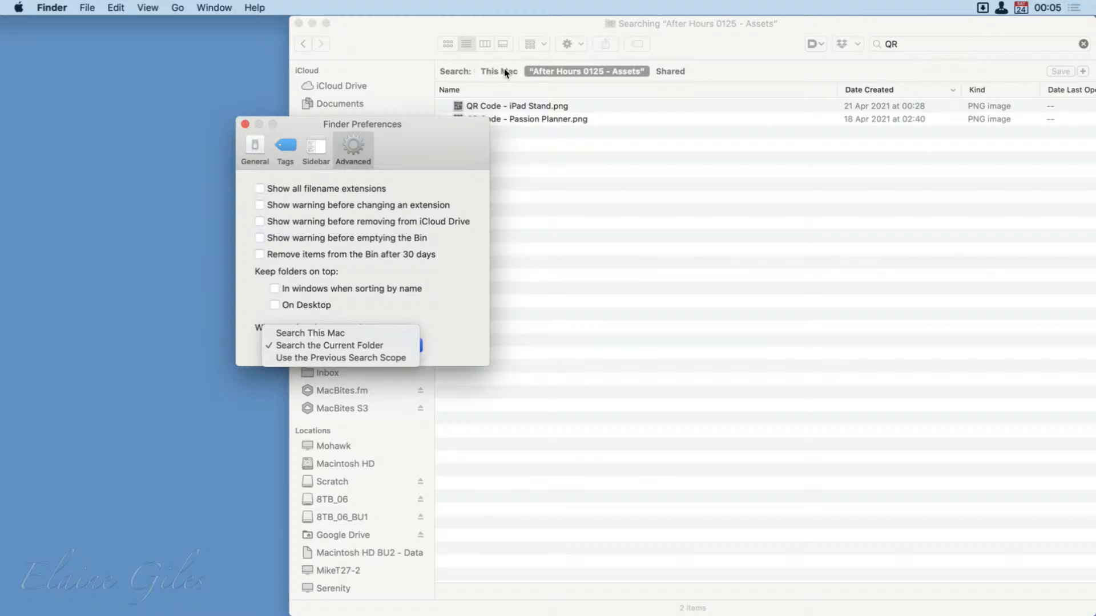
{"action": "left_click", "coordinate": [478, 246]}
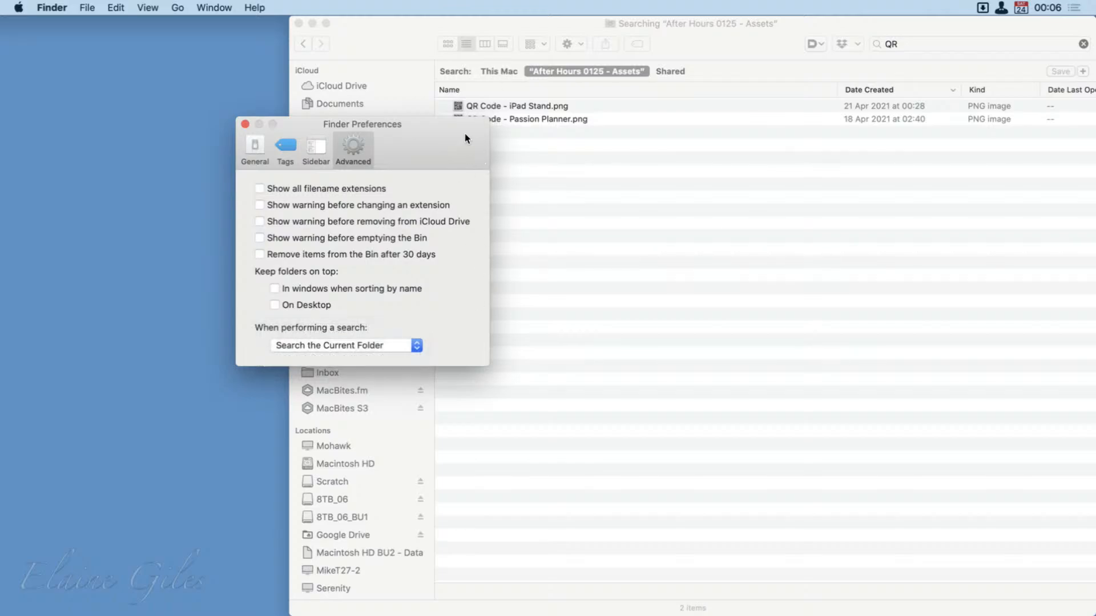
{"action": "left_click_drag", "start_coordinate": [465, 143], "coordinate": [247, 187]}
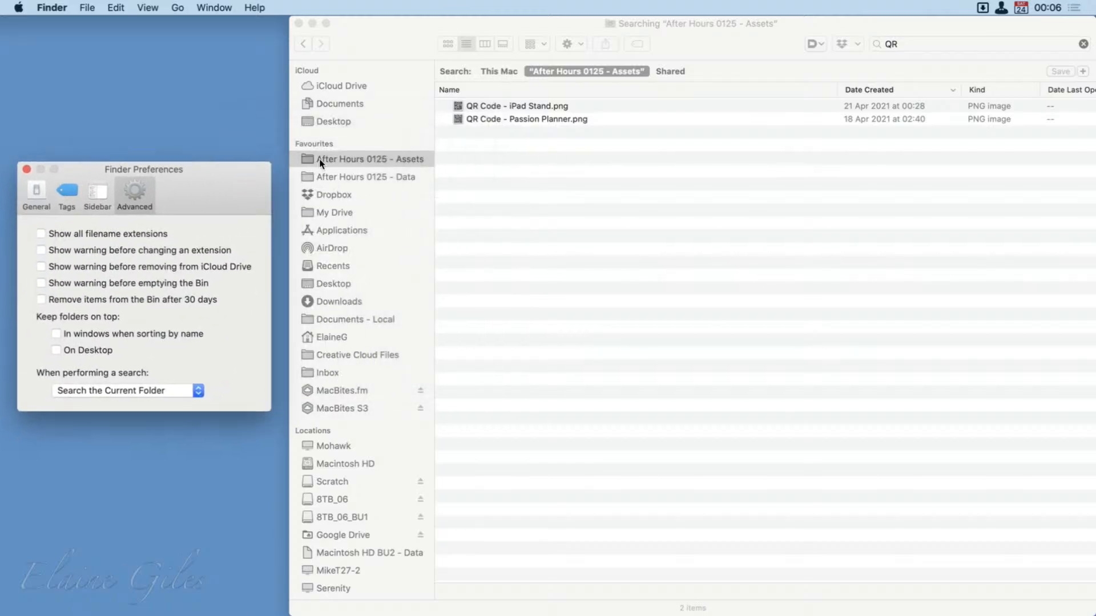
Search This Mac for "QR Code -", look through the results and switch the search scope back to "After Hours 0125 - Assets".
{"action": "left_click", "coordinate": [390, 43]}
{"action": "left_click", "coordinate": [493, 71]}
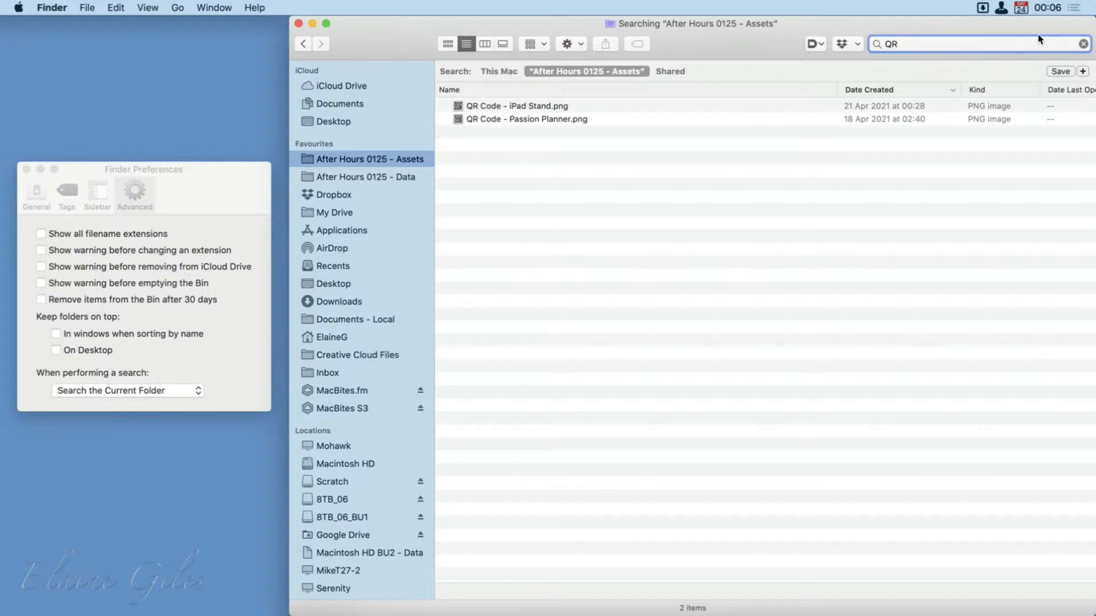
{"action": "type", "text": "Code"}
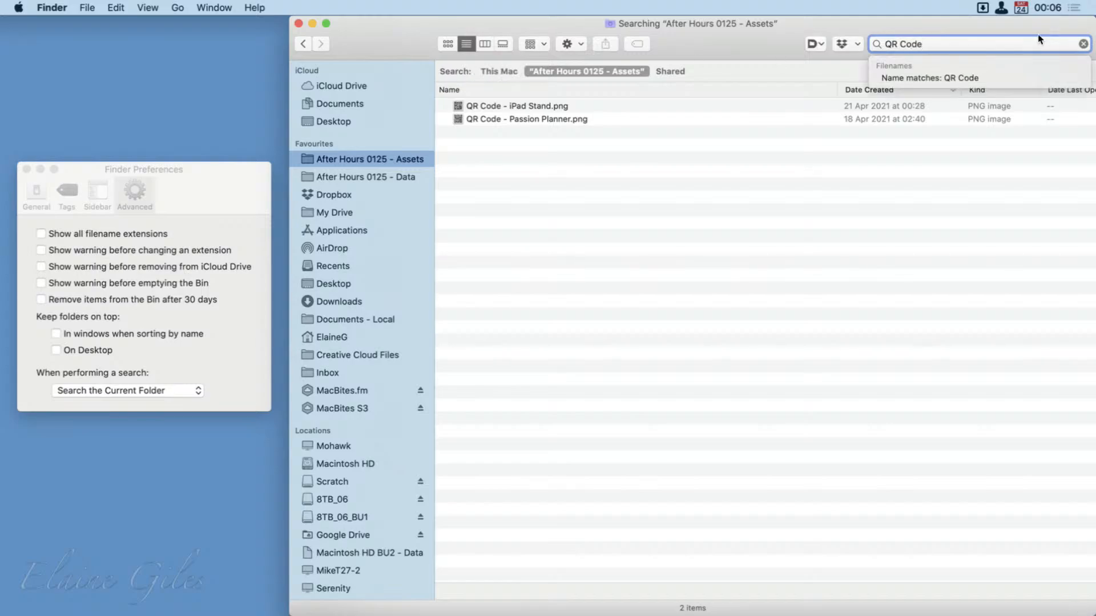
{"action": "type", "text": " -"}
{"action": "left_click", "coordinate": [500, 73]}
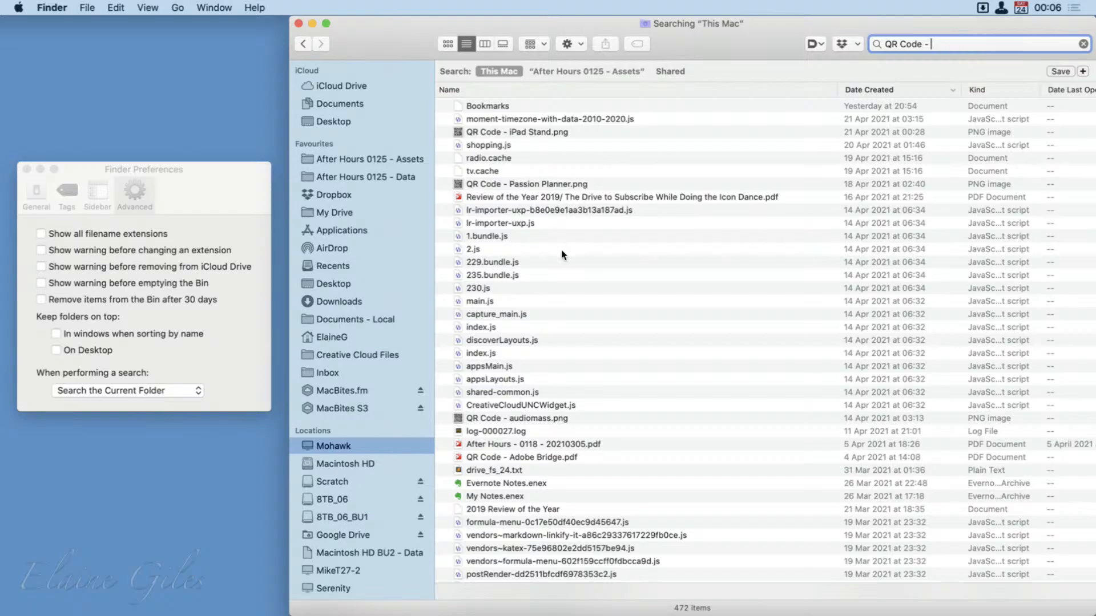
{"action": "scroll", "coordinate": [562, 253], "scroll_direction": "down", "scroll_amount": 15}
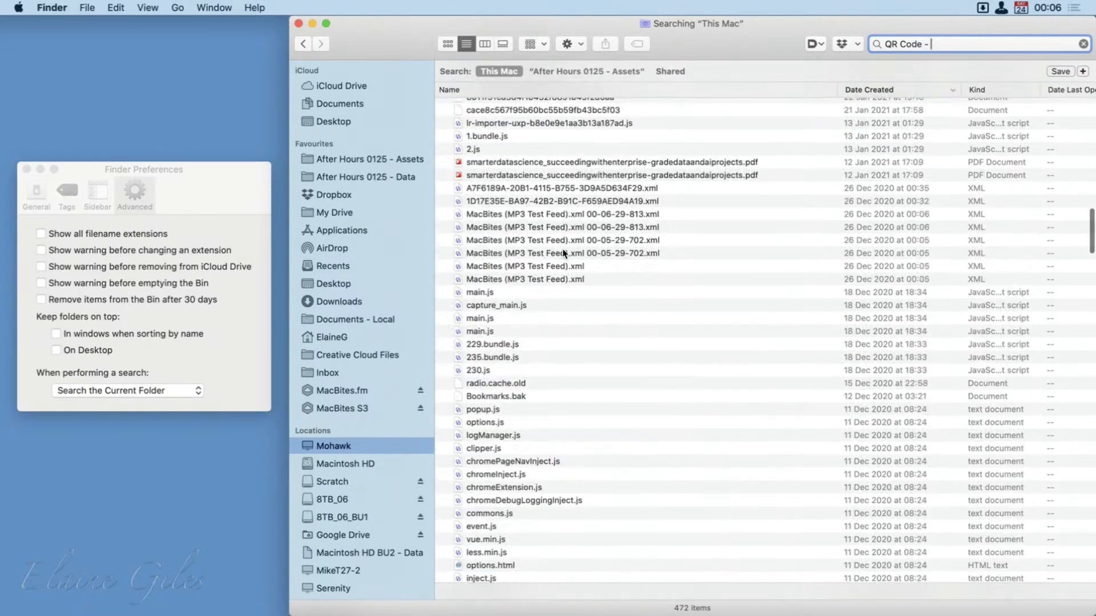
{"action": "scroll", "coordinate": [563, 253], "scroll_direction": "up", "scroll_amount": 10}
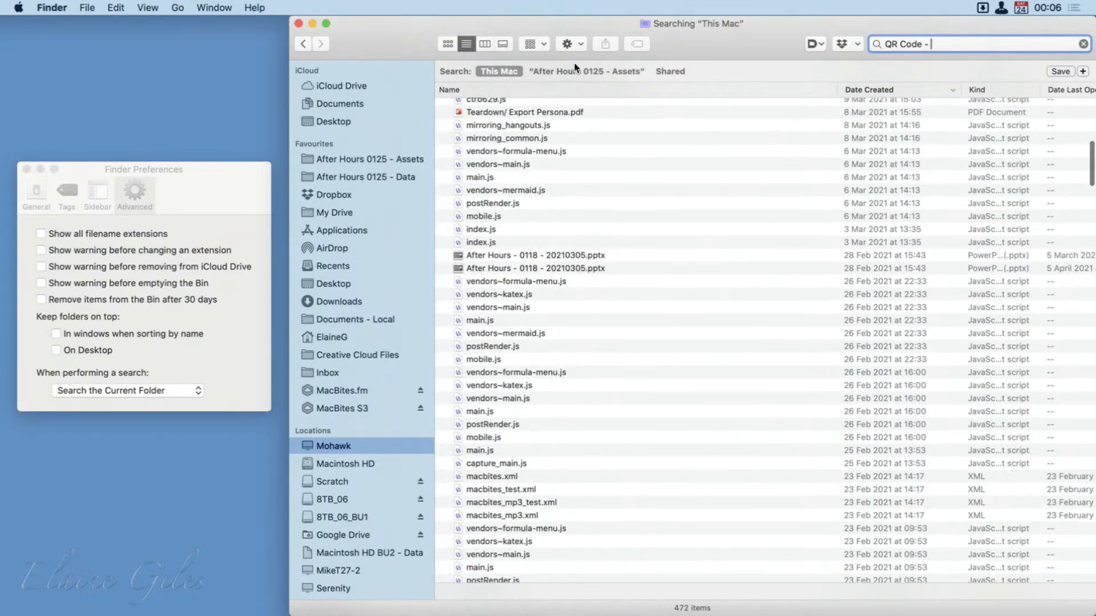
{"action": "left_click", "coordinate": [575, 69]}
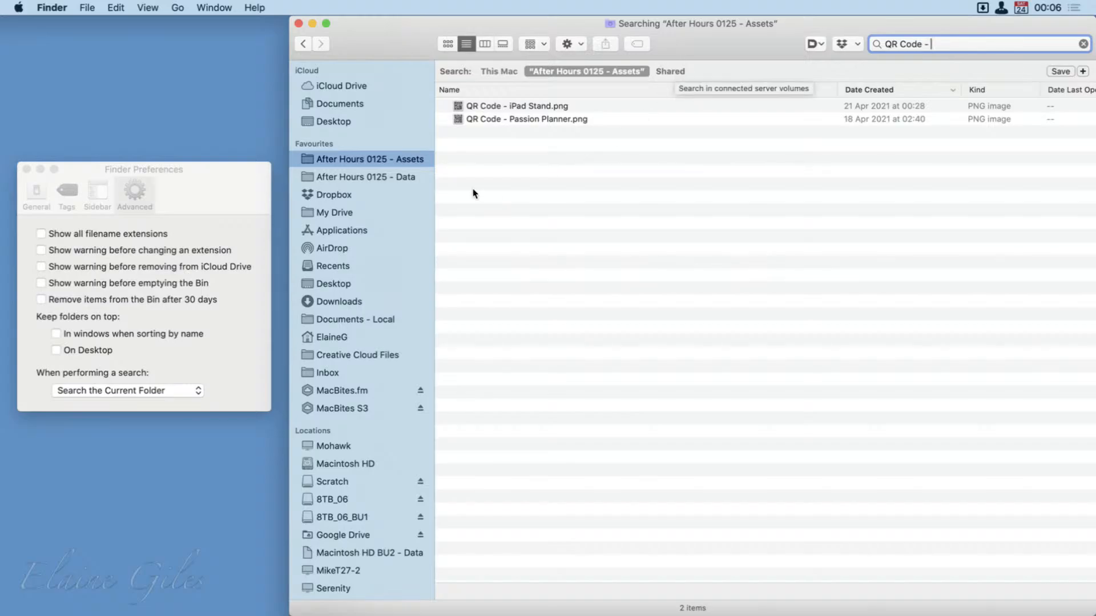
Clear Finder Preferences out of view and show the Scratch volume in a Finder window spanning the full desktop.
{"action": "left_click_drag", "start_coordinate": [208, 188], "coordinate": [284, 127]}
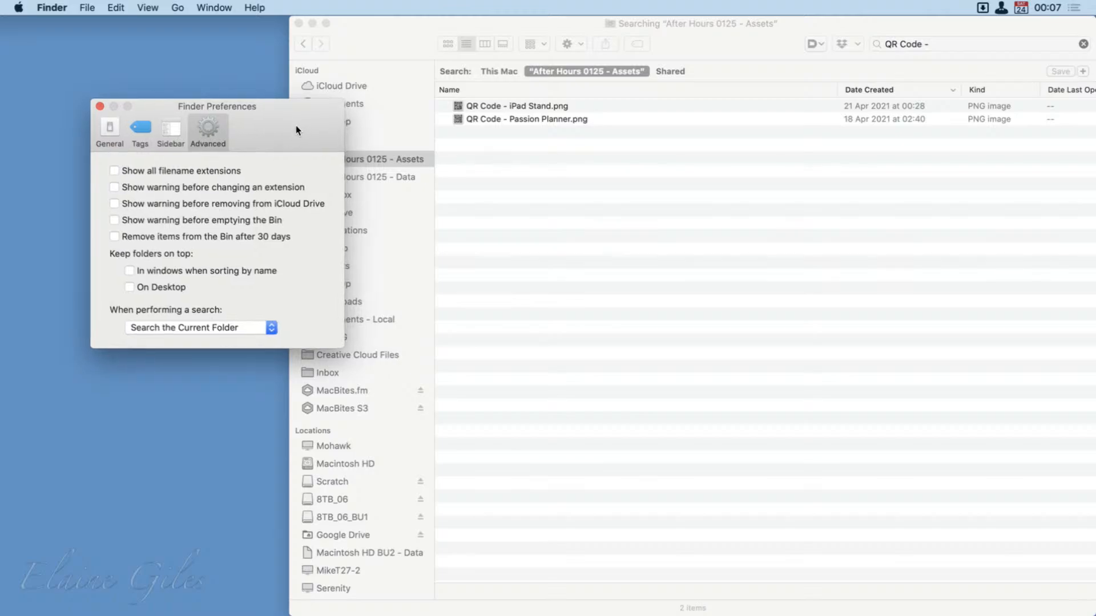
{"action": "left_click_drag", "start_coordinate": [298, 129], "coordinate": [0, 274]}
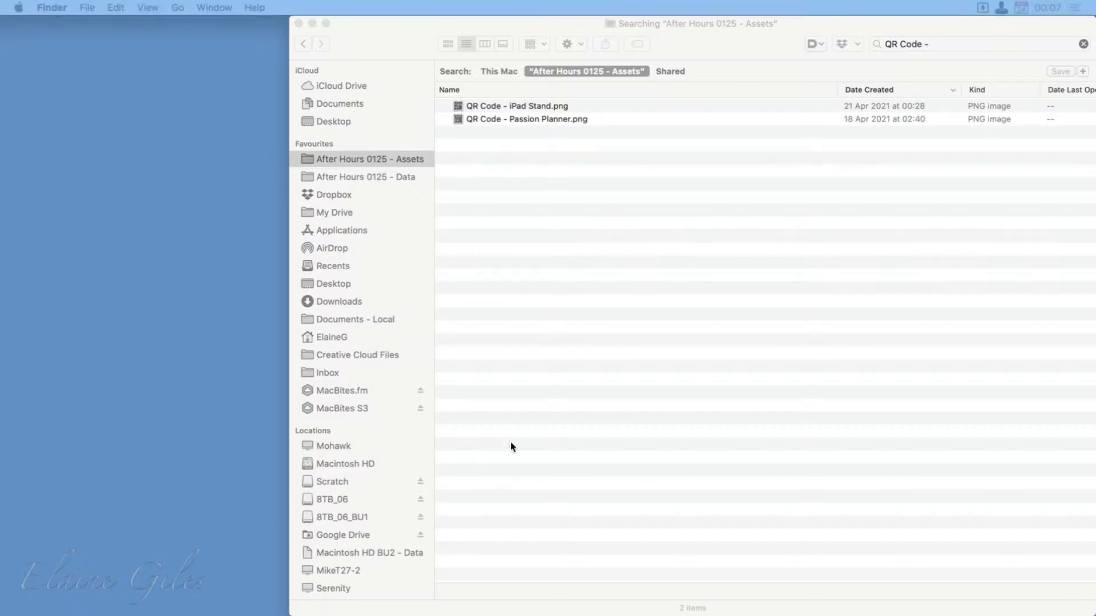
{"action": "left_click", "coordinate": [683, 388]}
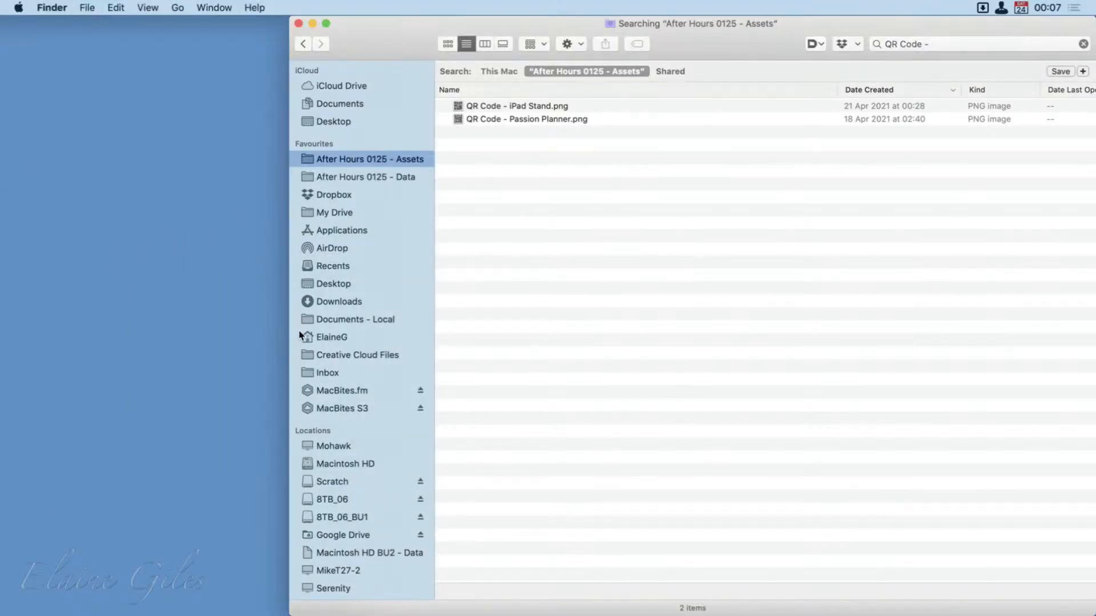
{"action": "left_click", "coordinate": [330, 481]}
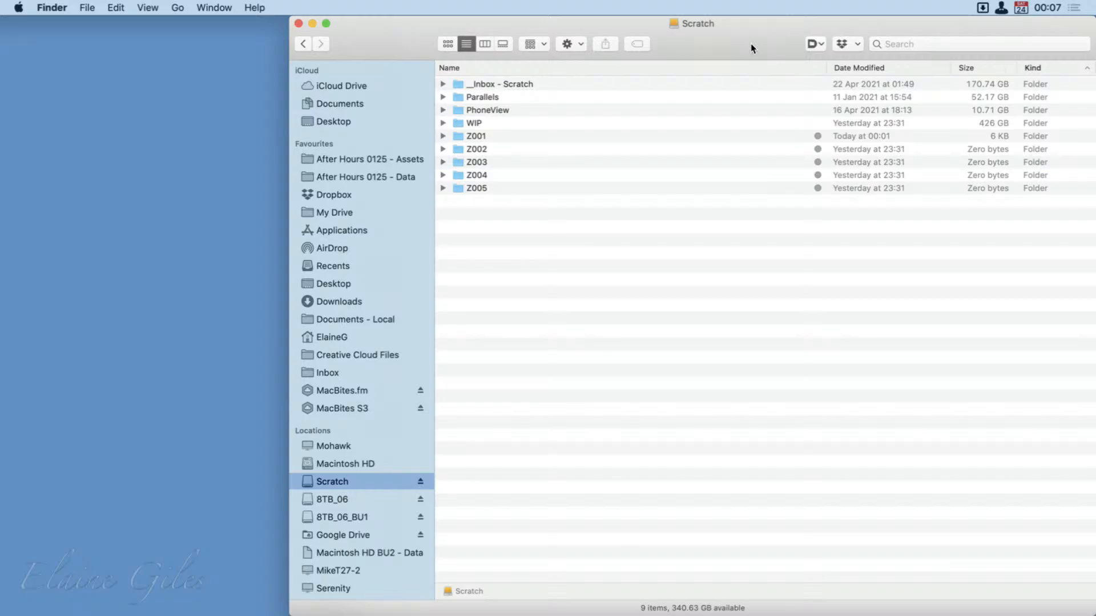
{"action": "left_click_drag", "start_coordinate": [751, 47], "coordinate": [602, 8]}
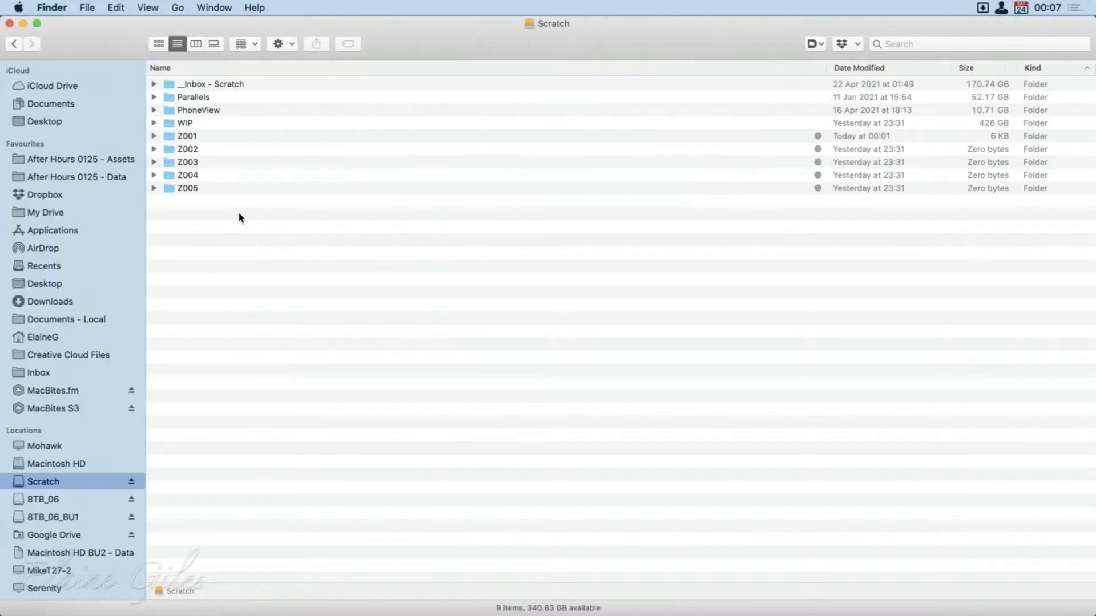
Tag the WIP folder red and remove that tag again.
{"action": "left_click", "coordinate": [223, 124]}
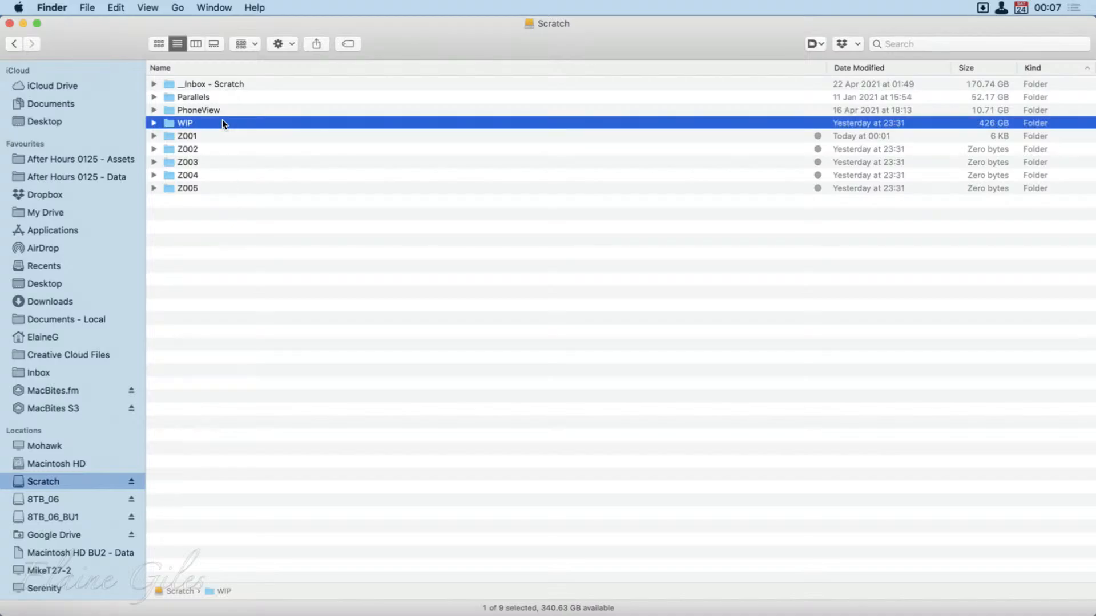
{"action": "right_click", "coordinate": [222, 123]}
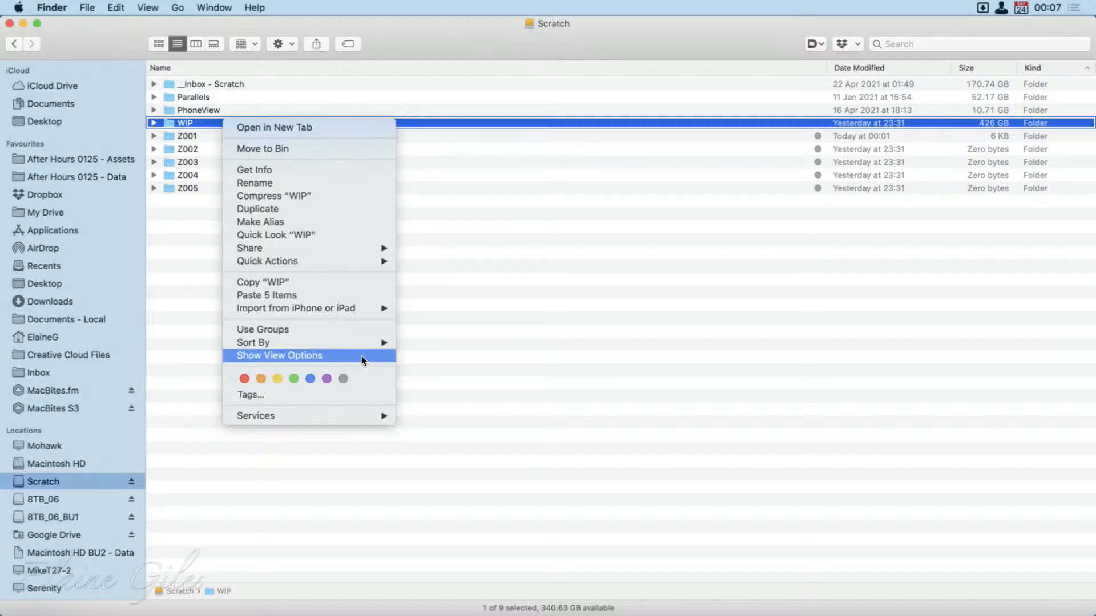
{"action": "left_click", "coordinate": [244, 378]}
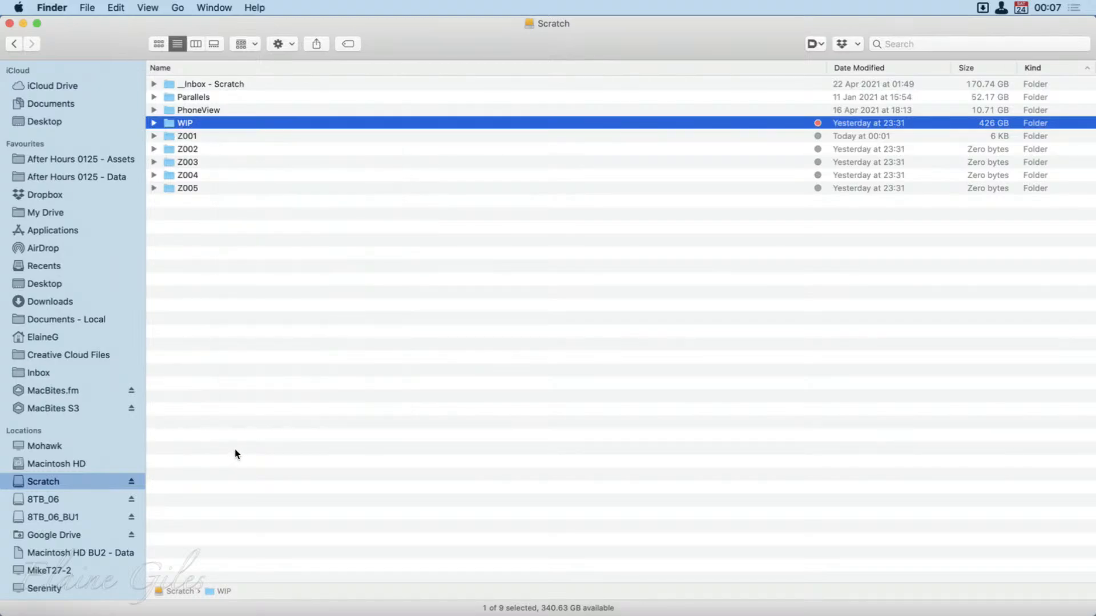
{"action": "right_click", "coordinate": [287, 122]}
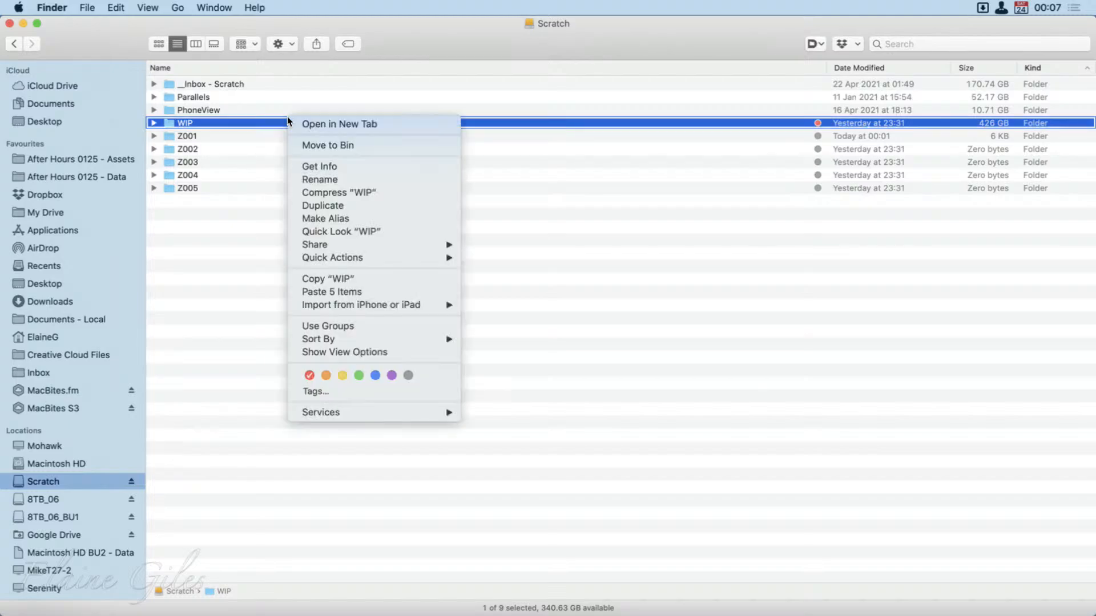
{"action": "left_click", "coordinate": [311, 372]}
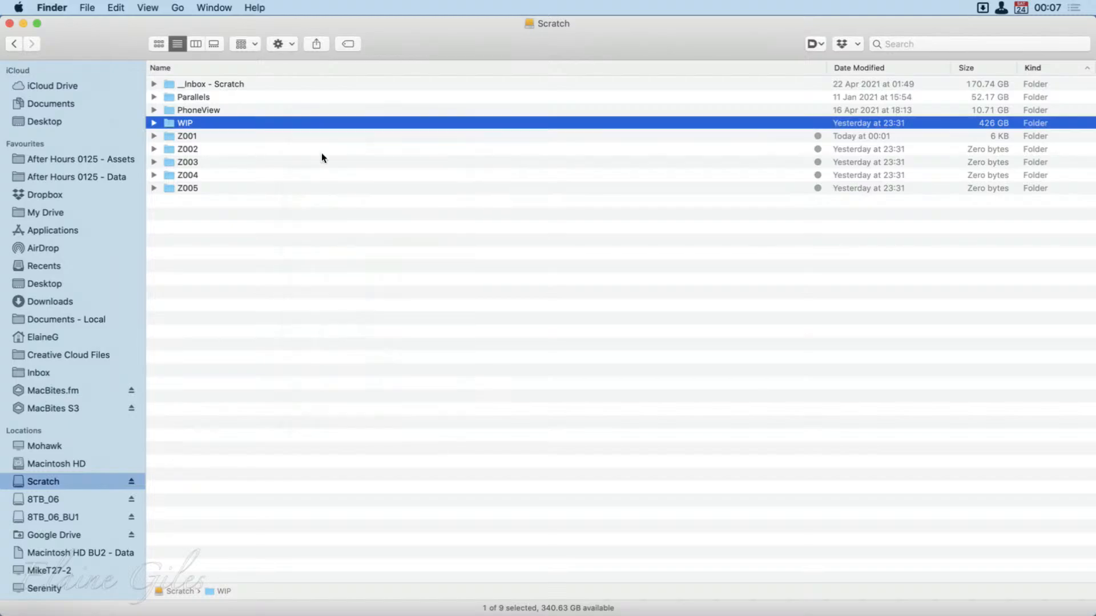
Tag the WIP folder orange and remove that tag again.
{"action": "right_click", "coordinate": [322, 121]}
{"action": "right_click", "coordinate": [335, 123]}
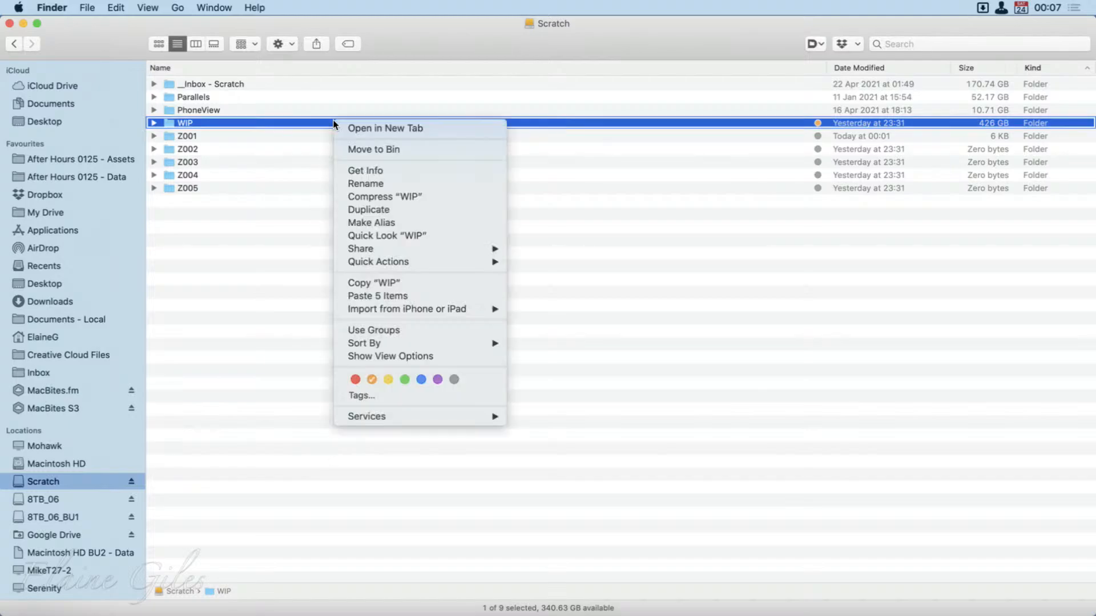
{"action": "left_click", "coordinate": [373, 381]}
Tag the WIP folder green and look through the tag list in the Tags settings of Finder Preferences.
{"action": "right_click", "coordinate": [406, 122]}
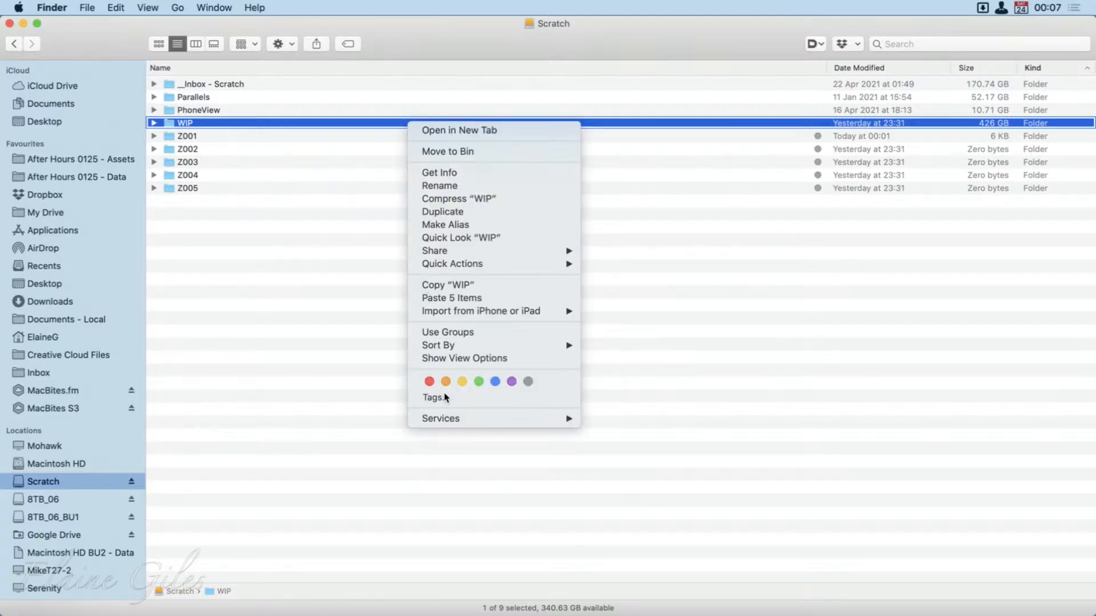
{"action": "left_click", "coordinate": [479, 382]}
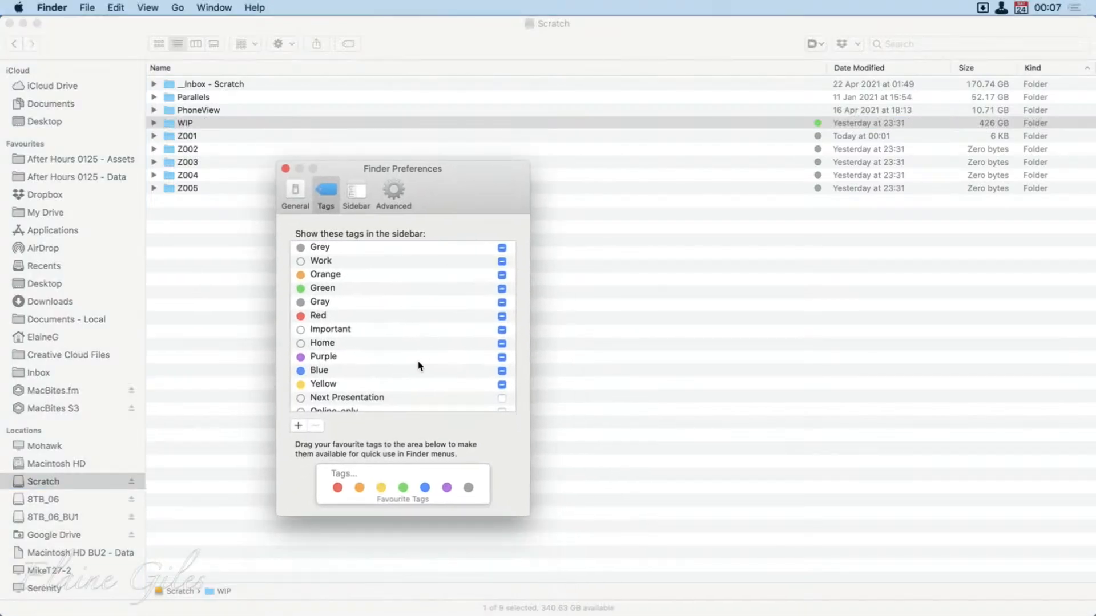
{"action": "scroll", "coordinate": [418, 365], "scroll_direction": "down", "scroll_amount": 2}
{"action": "scroll", "coordinate": [416, 362], "scroll_direction": "down", "scroll_amount": 1}
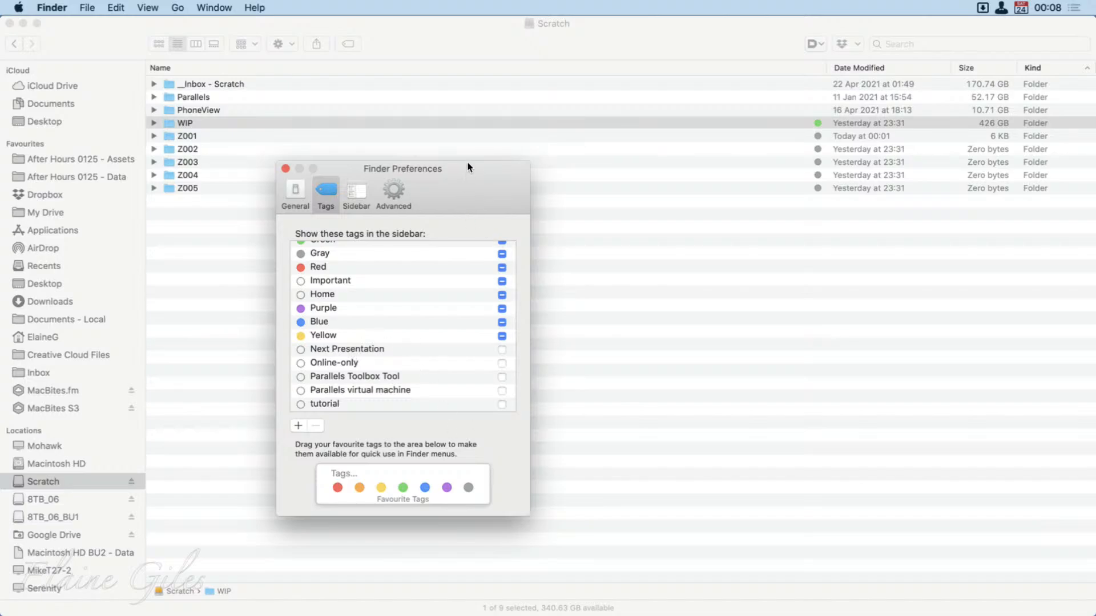
Create a new tag named After Hours in Finder Preferences and colour it blue.
{"action": "left_click", "coordinate": [297, 425]}
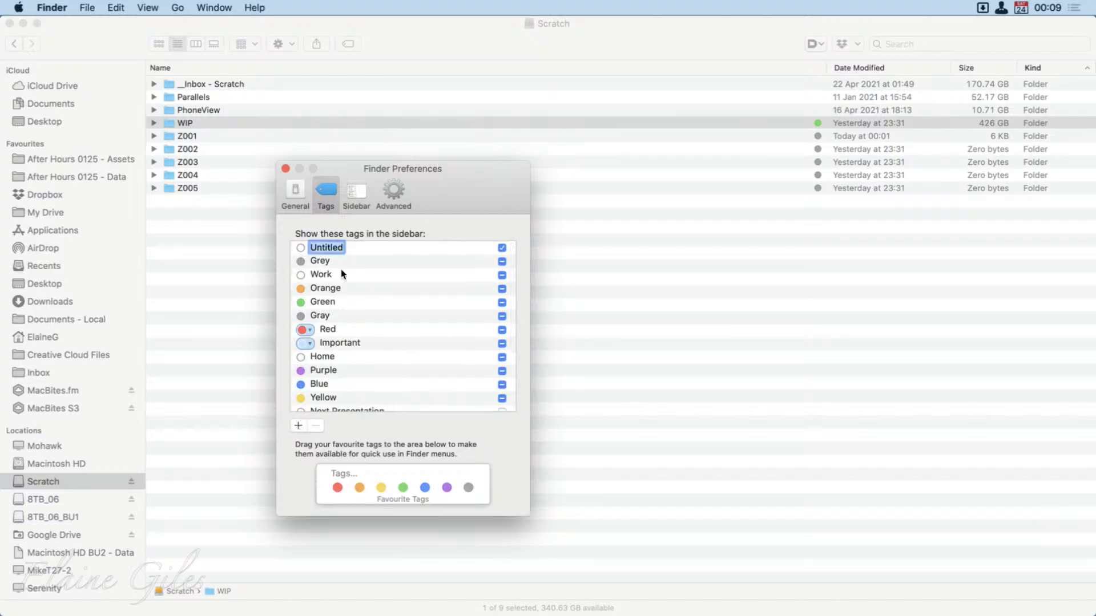
{"action": "type", "text": "After Hours"}
{"action": "left_click", "coordinate": [302, 249]}
{"action": "left_click", "coordinate": [308, 246]}
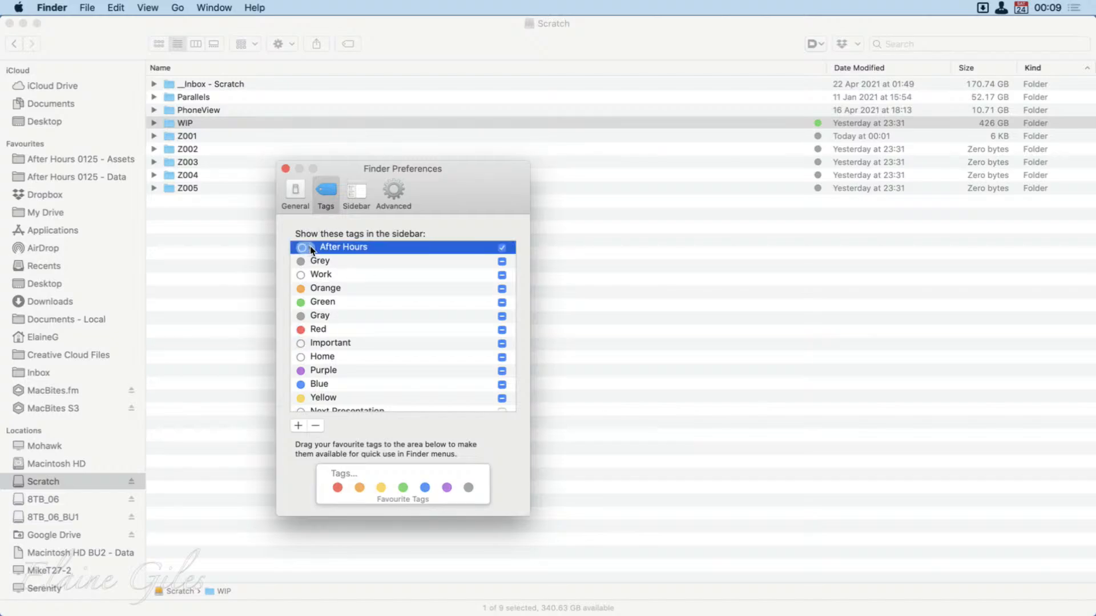
{"action": "left_click", "coordinate": [310, 248]}
{"action": "left_click", "coordinate": [310, 247]}
{"action": "left_click", "coordinate": [310, 248]}
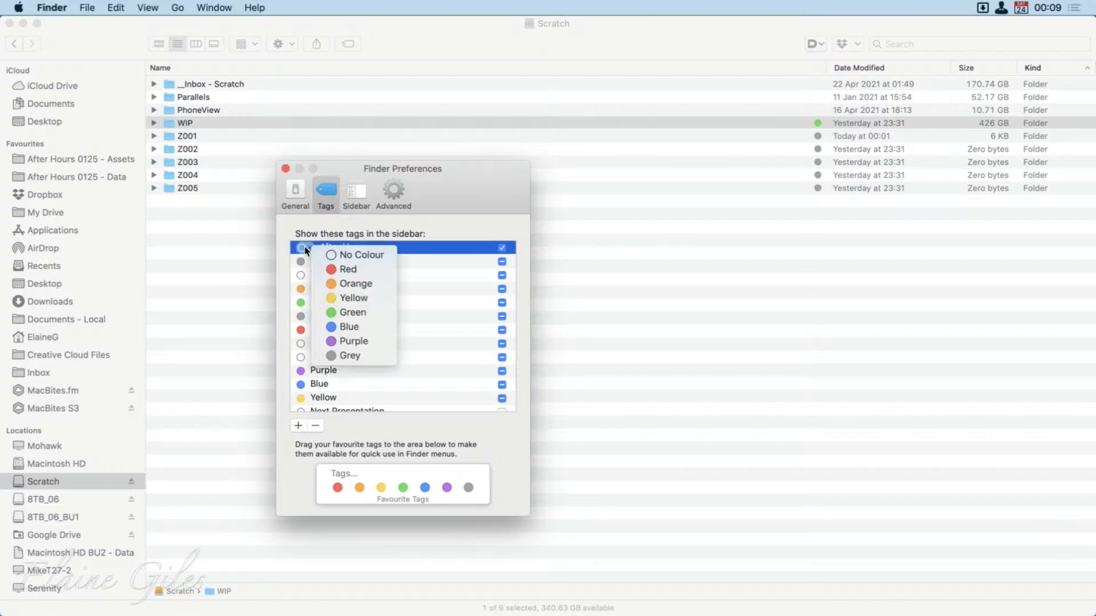
{"action": "left_click", "coordinate": [345, 327]}
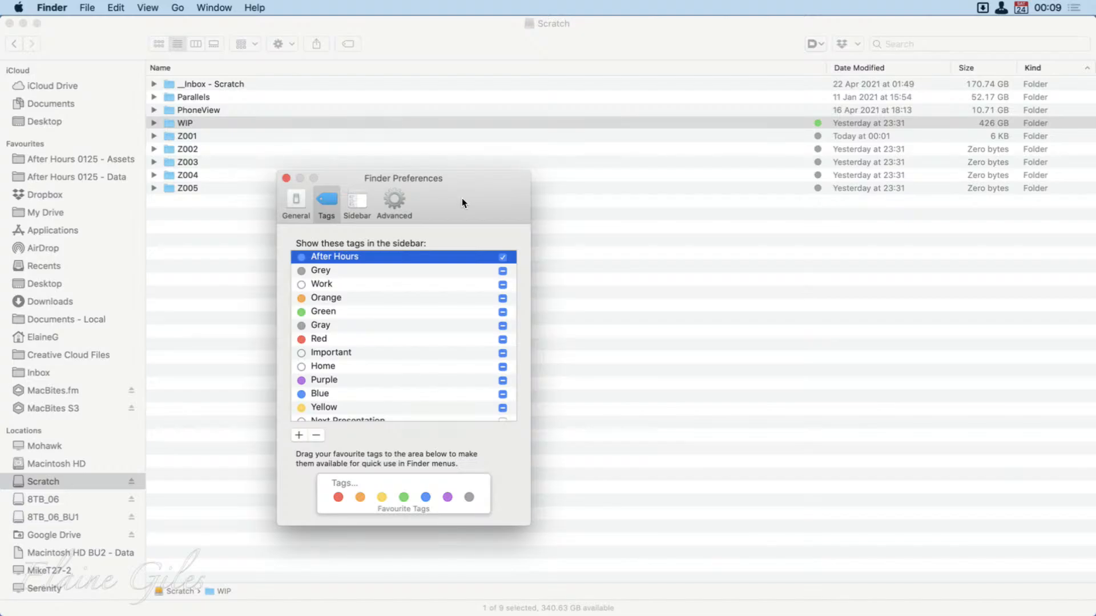
Clear Finder Preferences out of view and assign the After Hours tag to the WIP folder.
{"action": "left_click_drag", "start_coordinate": [461, 197], "coordinate": [0, 231]}
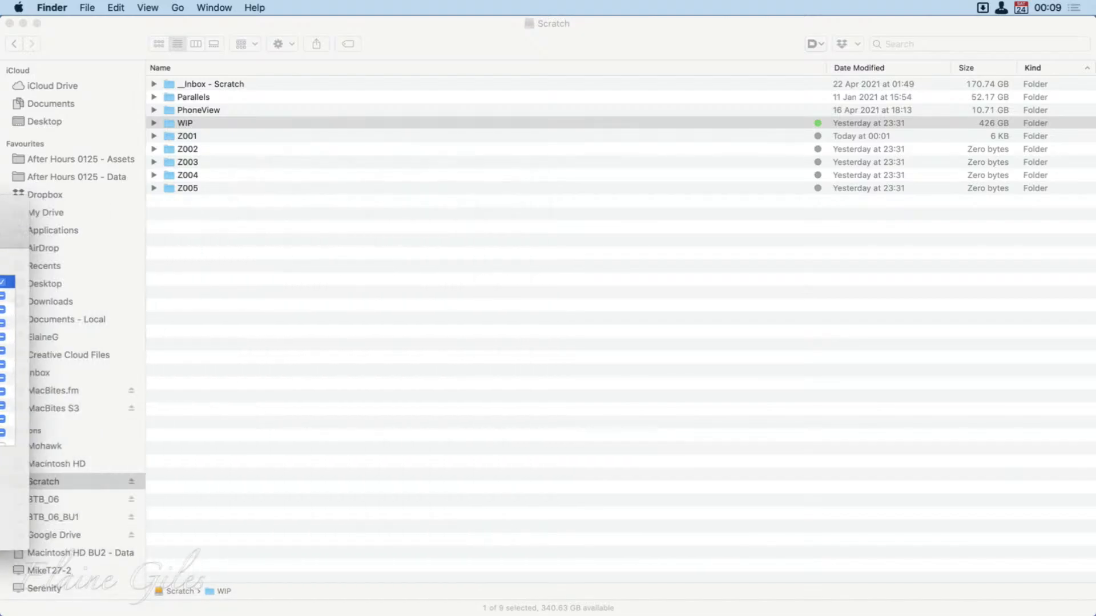
{"action": "left_click", "coordinate": [223, 125]}
{"action": "right_click", "coordinate": [224, 124]}
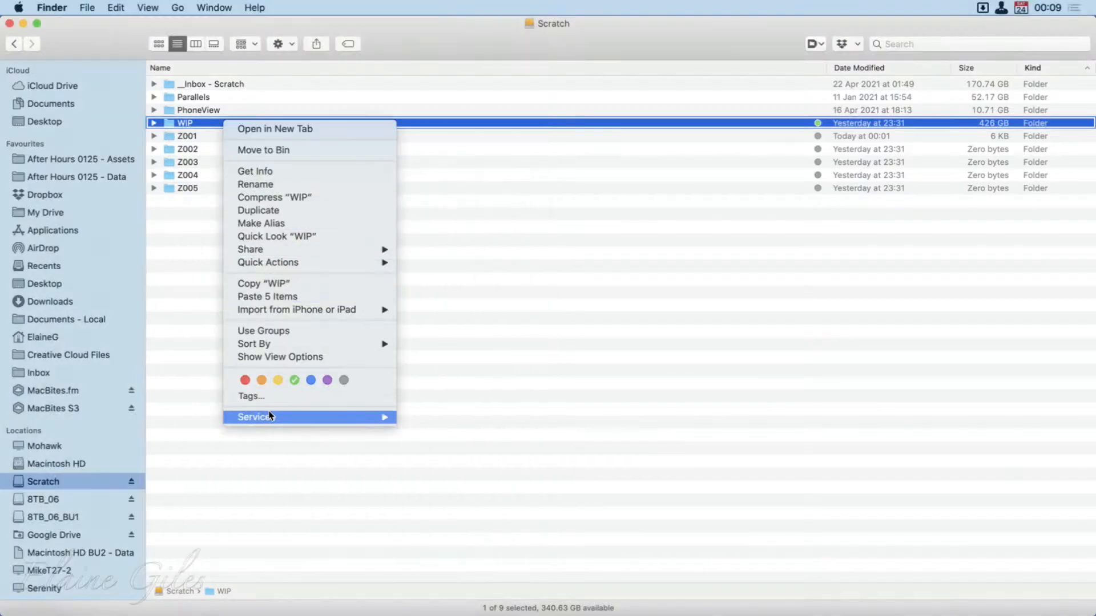
{"action": "left_click", "coordinate": [251, 393]}
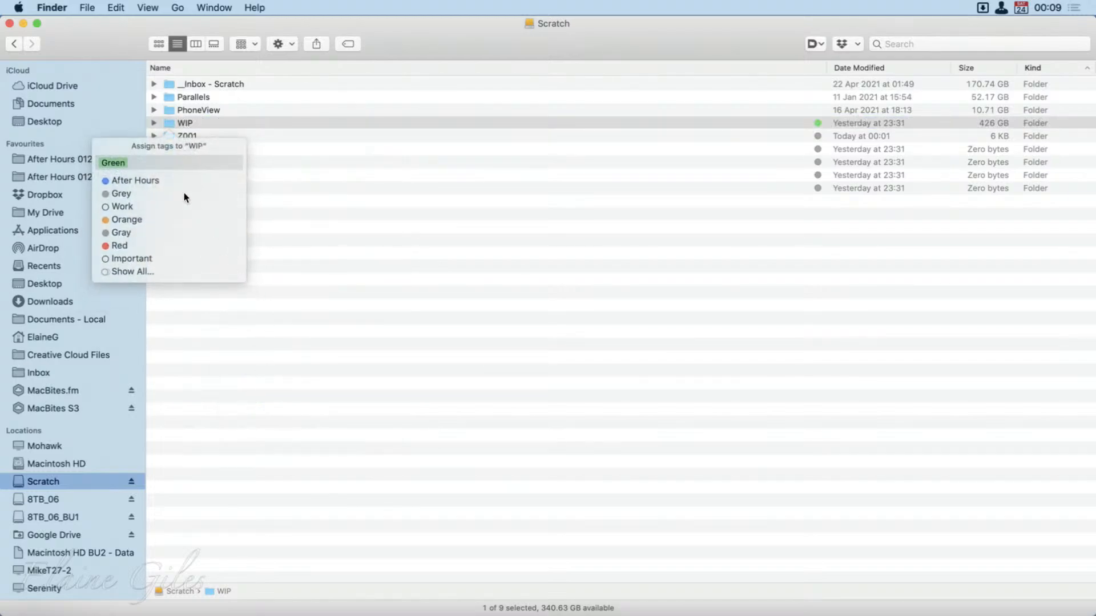
{"action": "left_click", "coordinate": [123, 182]}
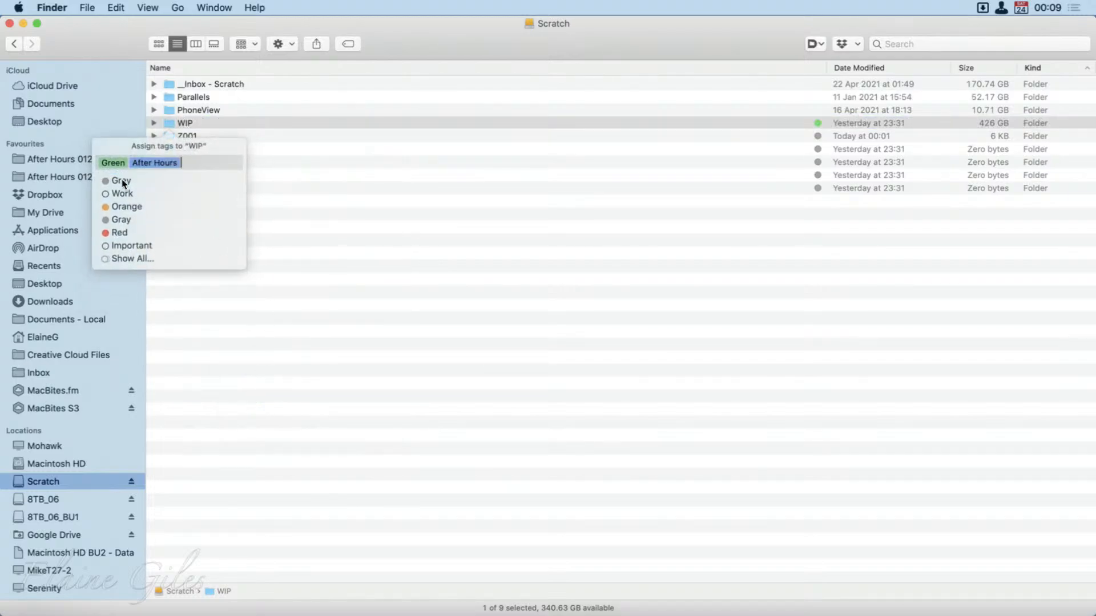
{"action": "left_click", "coordinate": [262, 350]}
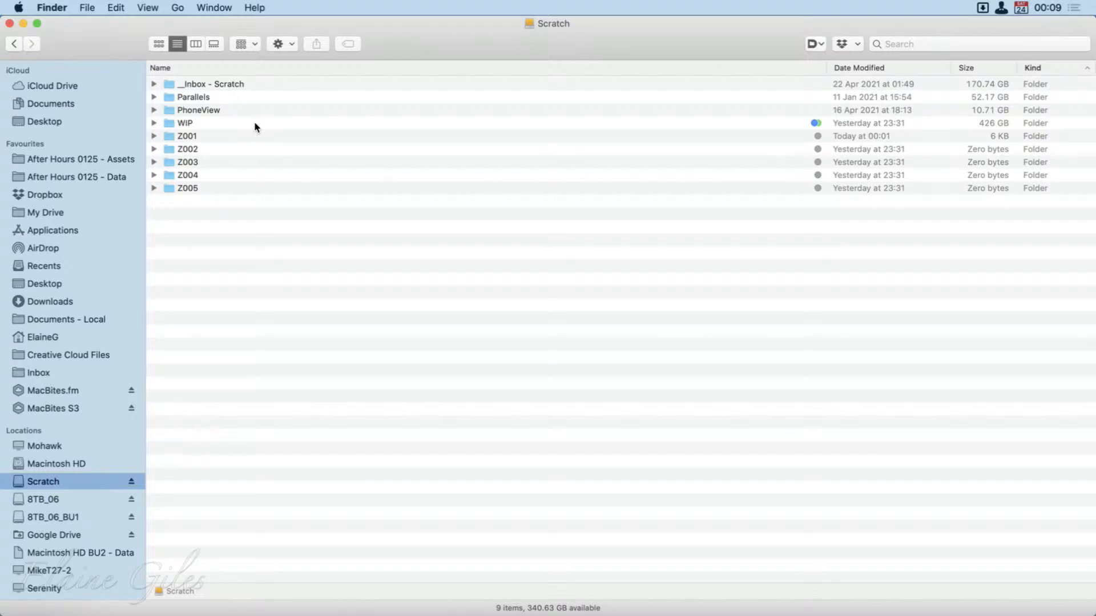
Remove the green tag from the WIP folder.
{"action": "left_click_drag", "start_coordinate": [247, 142], "coordinate": [262, 220]}
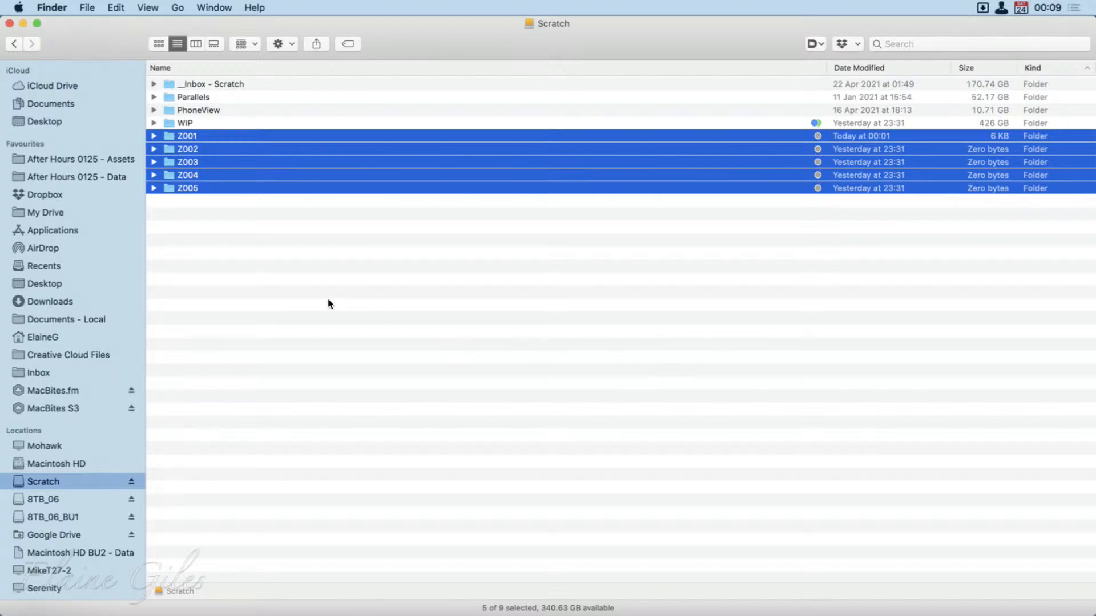
{"action": "left_click", "coordinate": [269, 265]}
{"action": "right_click", "coordinate": [219, 124]}
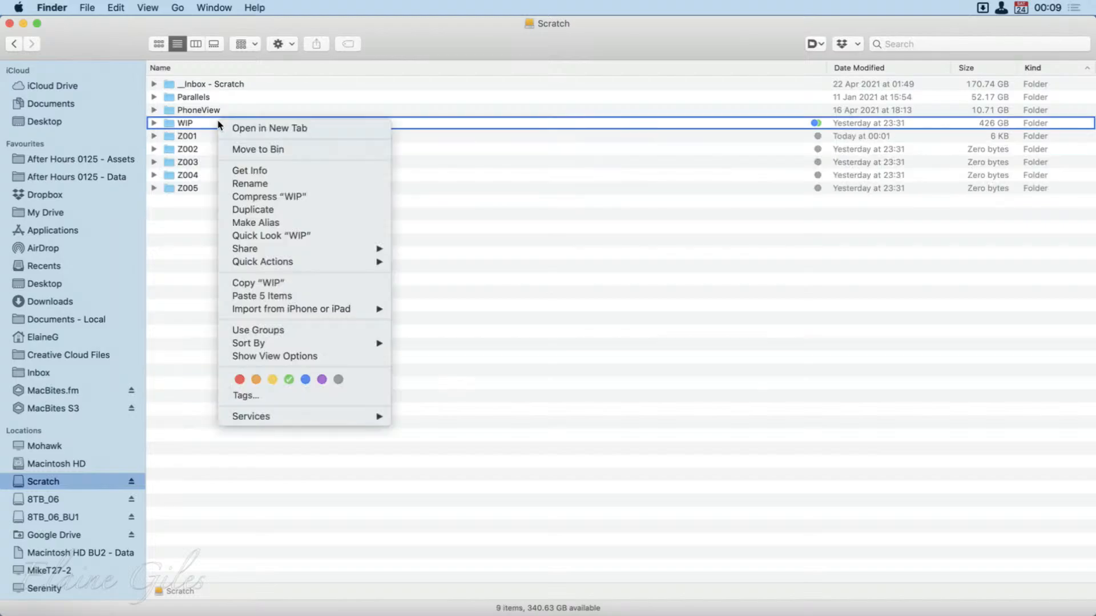
{"action": "left_click", "coordinate": [289, 380]}
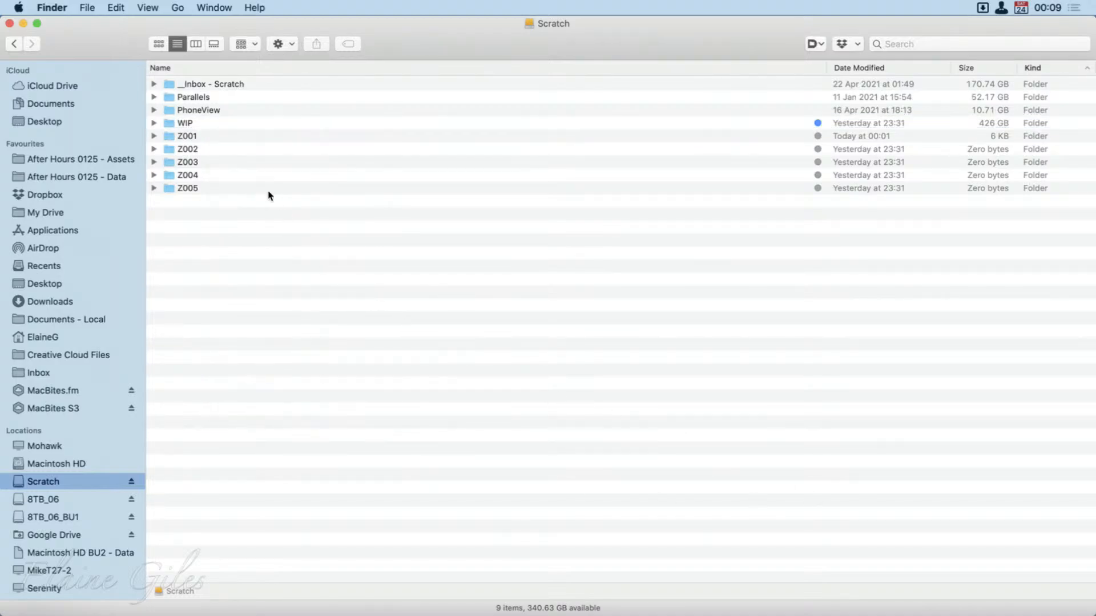
Remove the After Hours tag from the WIP folder.
{"action": "right_click", "coordinate": [238, 124]}
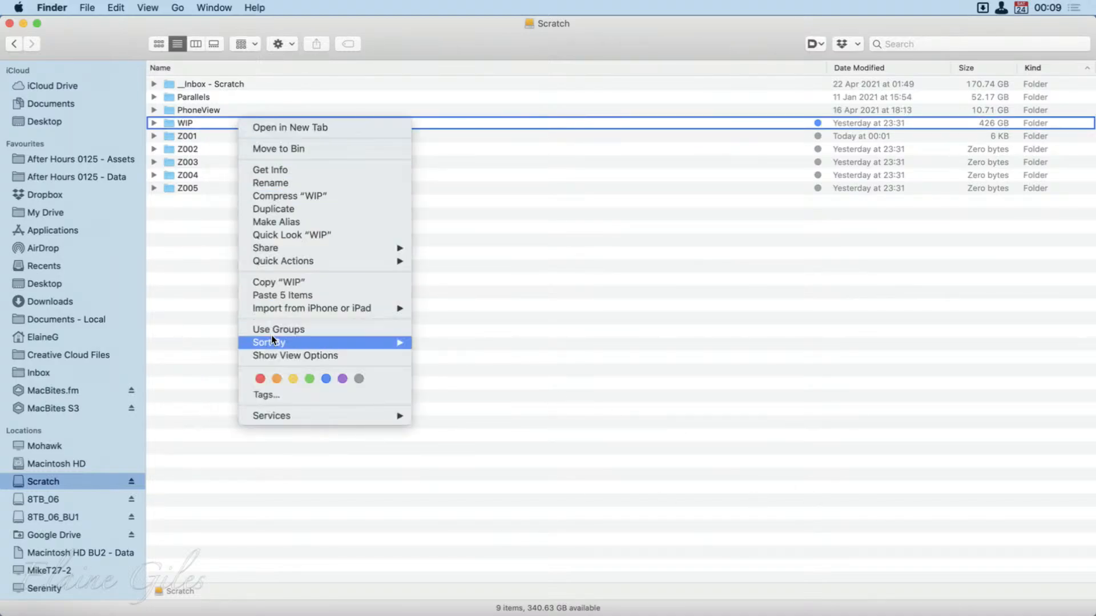
{"action": "left_click", "coordinate": [270, 393]}
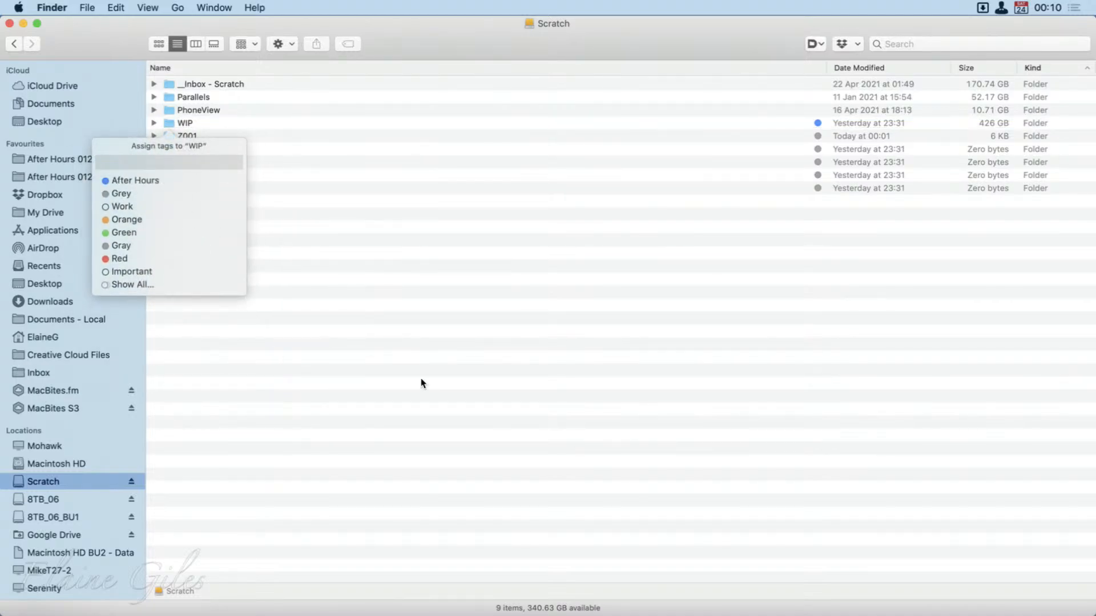
{"action": "key", "text": "BackSpace"}
{"action": "left_click", "coordinate": [527, 405]}
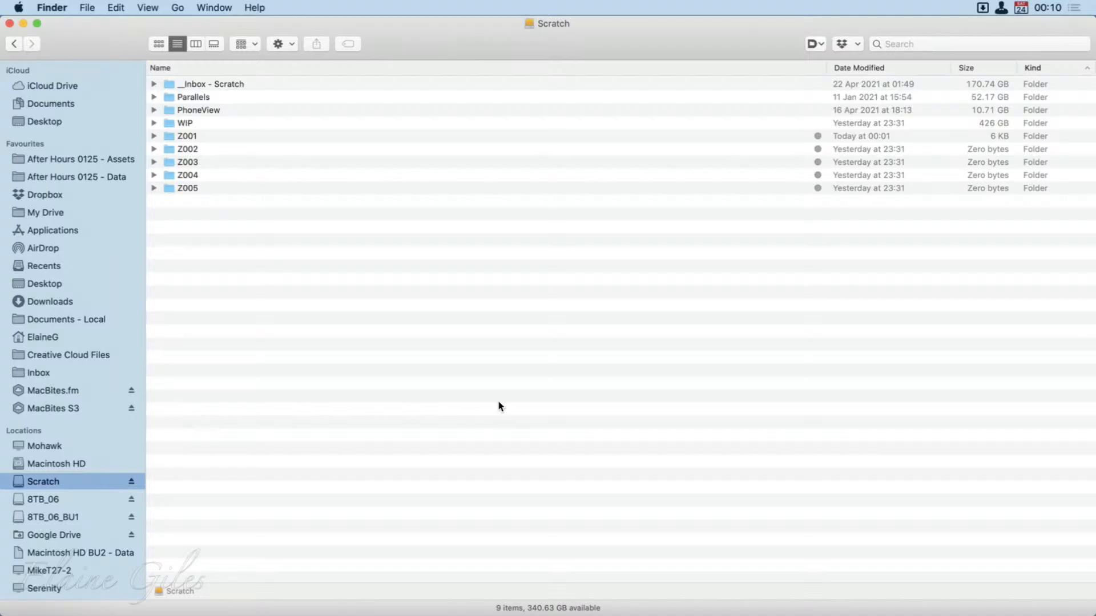
Review the tags that can be assigned to the WIP folder and compare them with the Tags settings of Finder Preferences.
{"action": "right_click", "coordinate": [242, 125]}
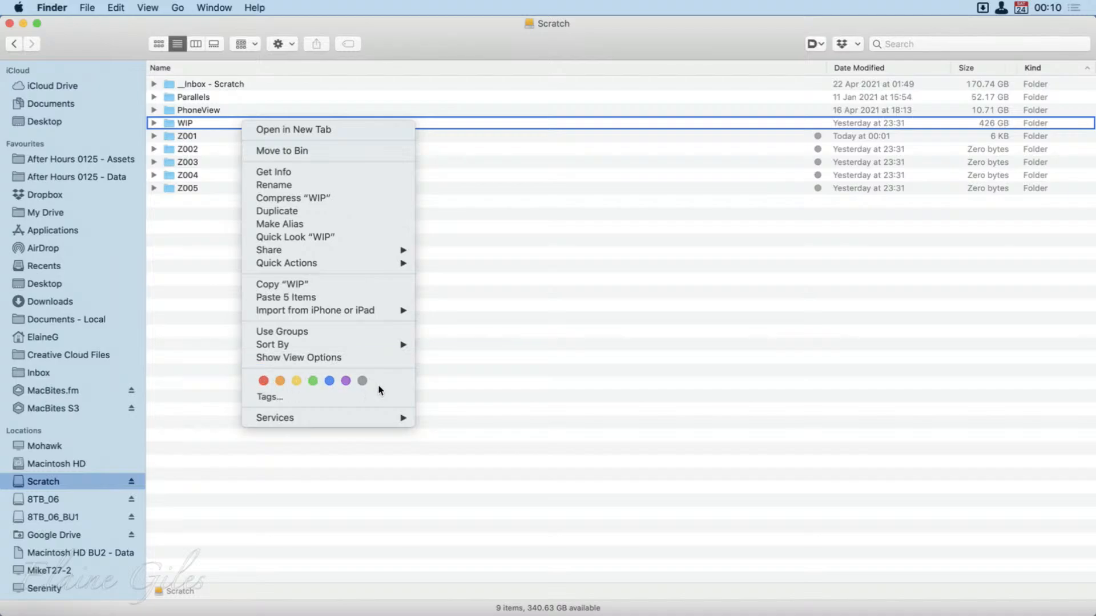
{"action": "left_click", "coordinate": [268, 395]}
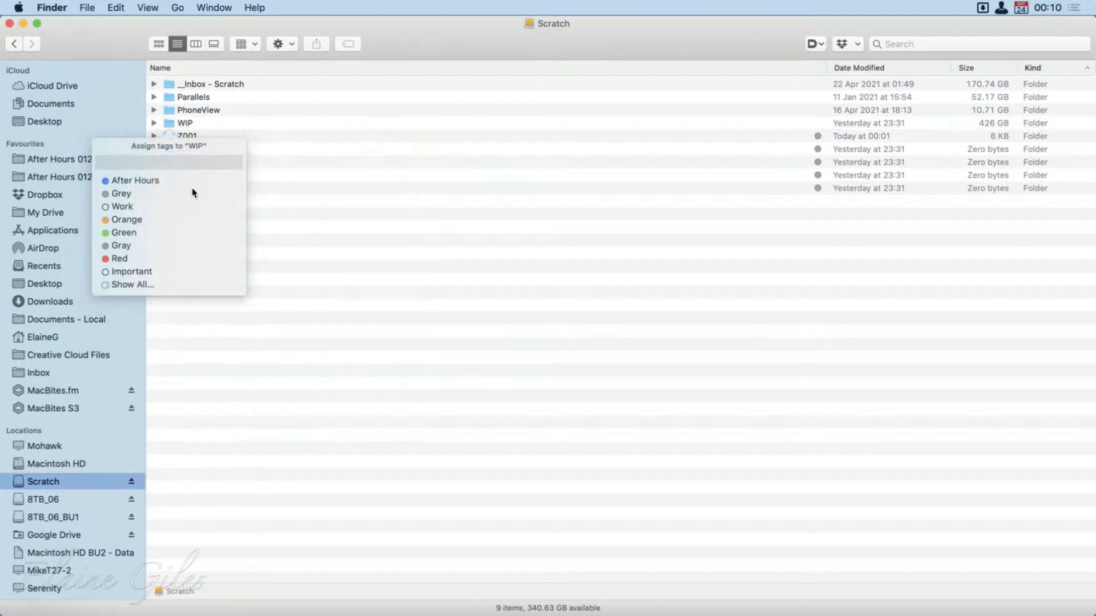
{"action": "left_click", "coordinate": [362, 309]}
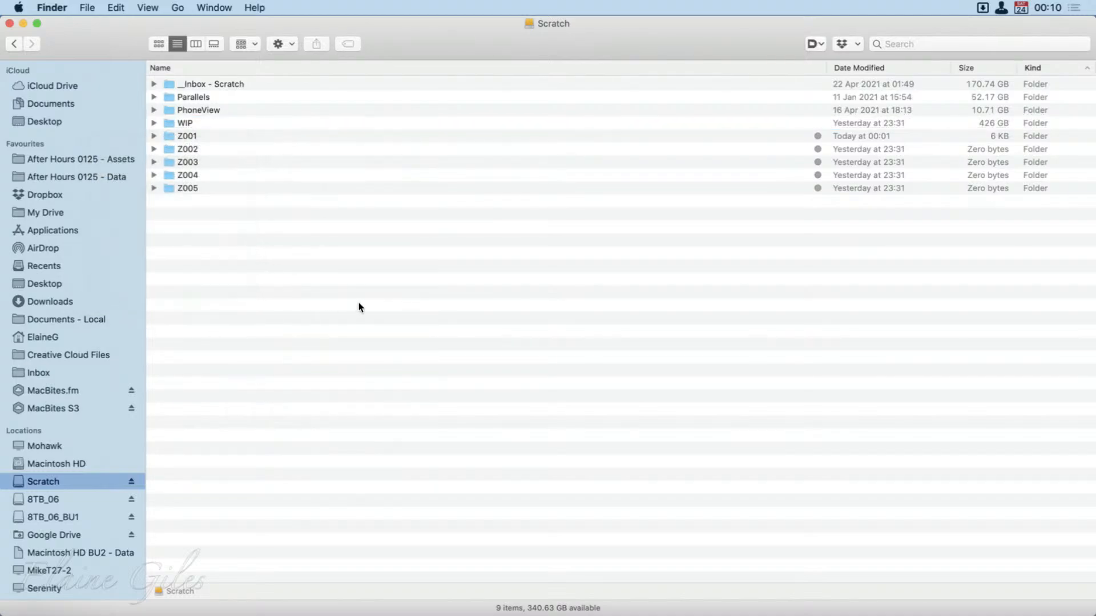
{"action": "key", "text": "super+comma"}
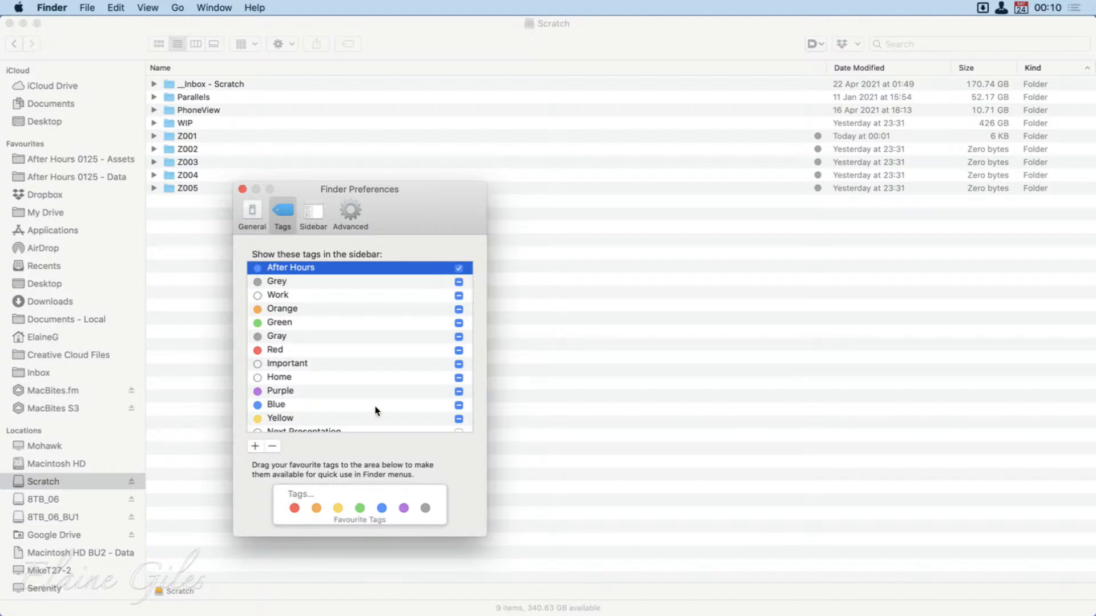
{"action": "left_click_drag", "start_coordinate": [422, 212], "coordinate": [0, 236]}
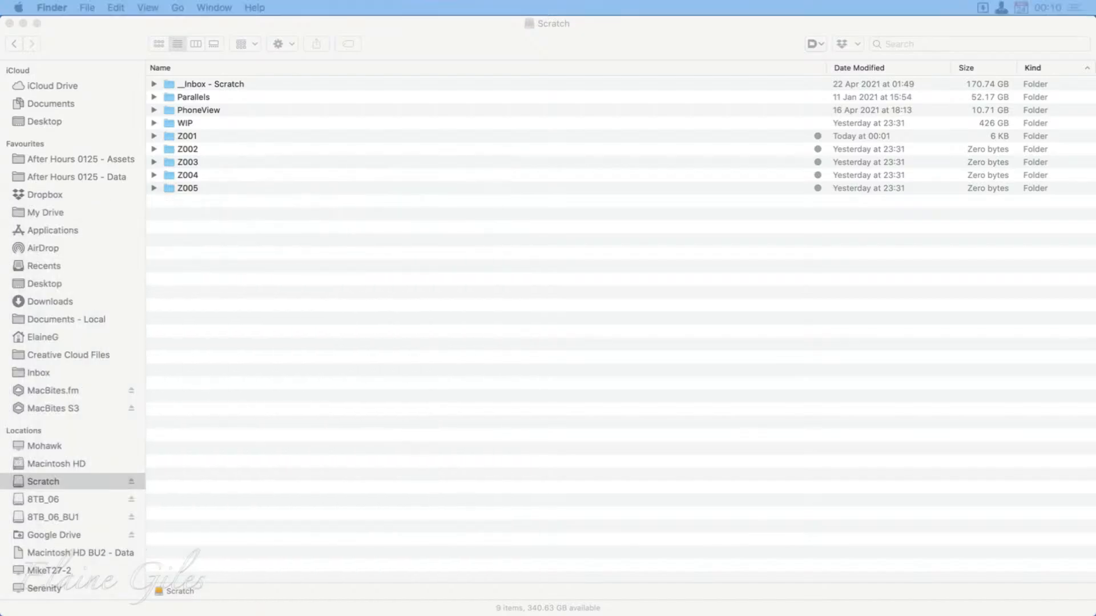
Tag the five folders Z001 to Z005 purple together and remove that tag again.
{"action": "left_click_drag", "start_coordinate": [221, 135], "coordinate": [249, 289]}
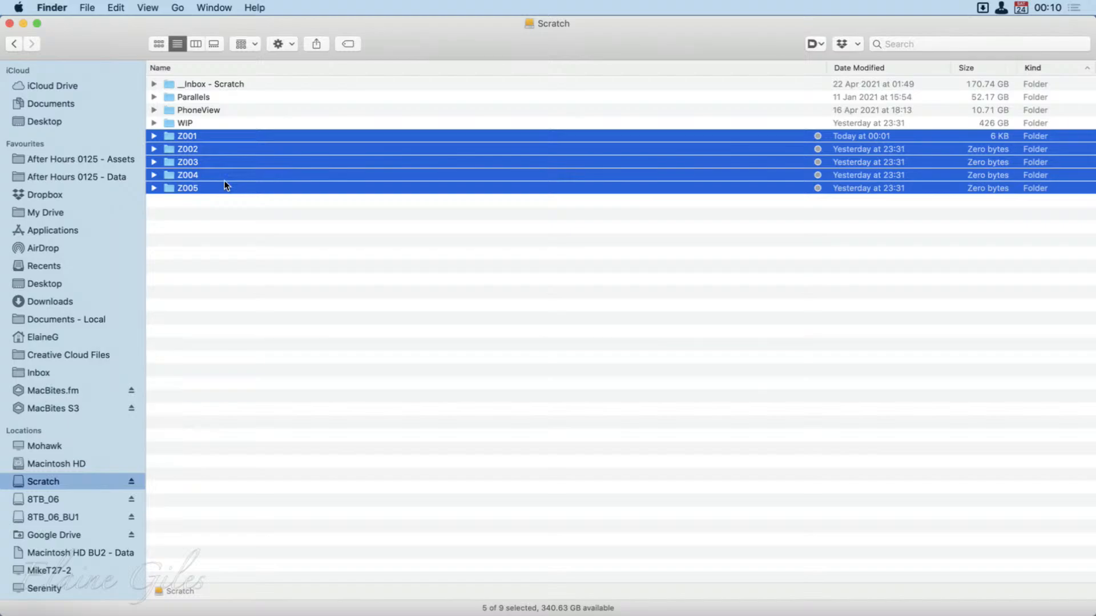
{"action": "right_click", "coordinate": [194, 186]}
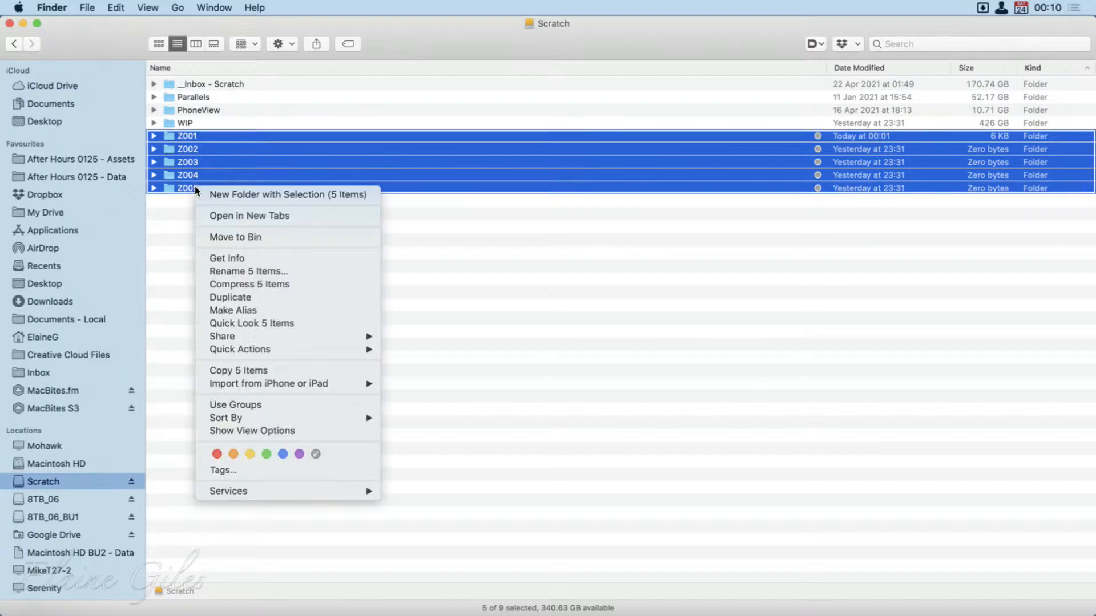
{"action": "left_click", "coordinate": [299, 454]}
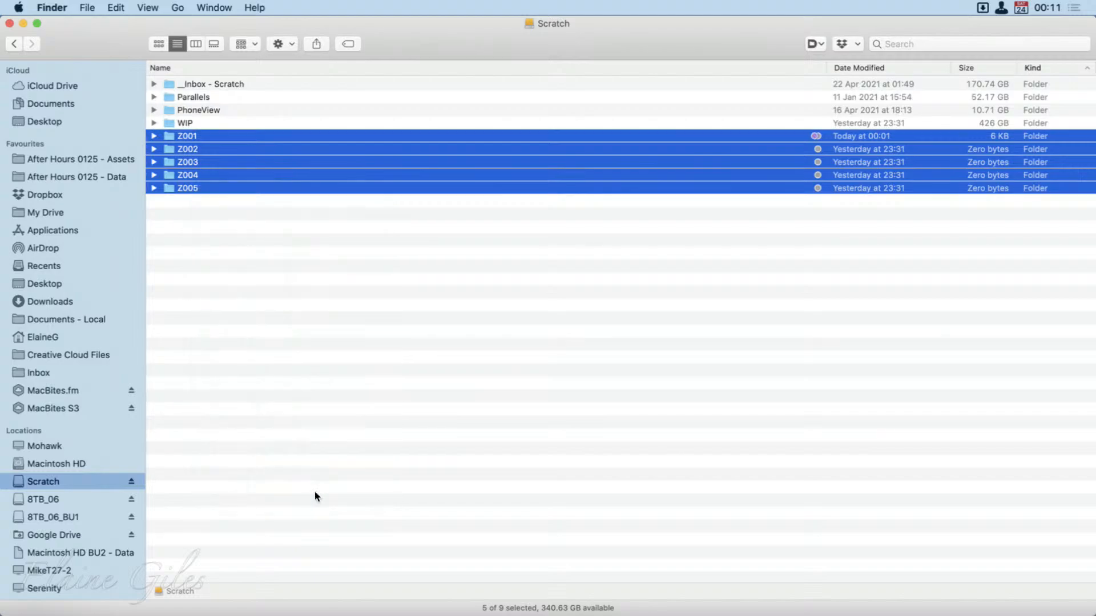
{"action": "right_click", "coordinate": [254, 175]}
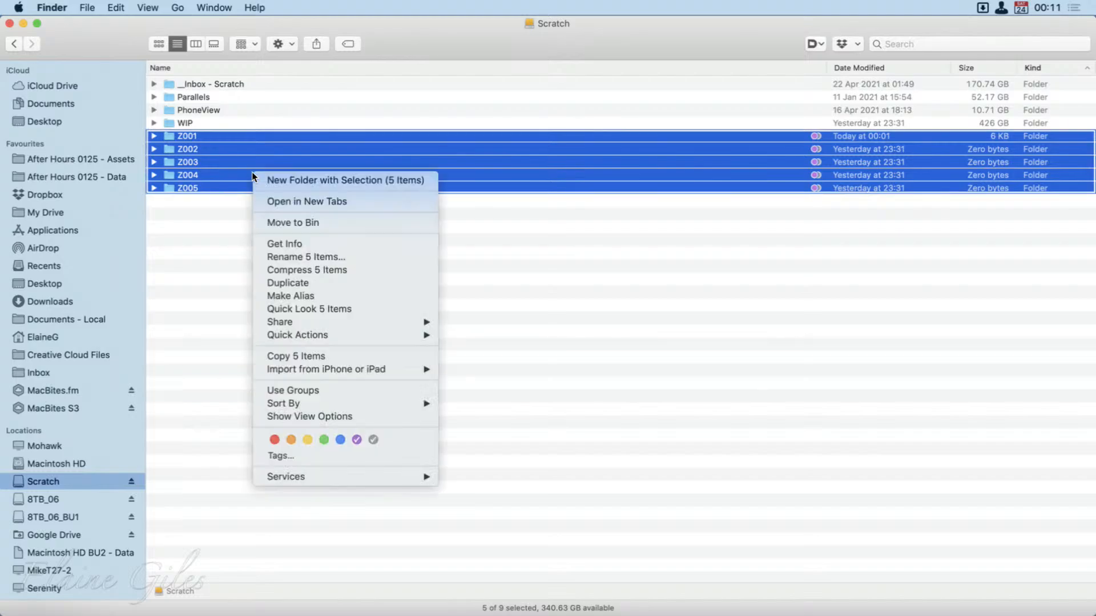
{"action": "left_click", "coordinate": [356, 439]}
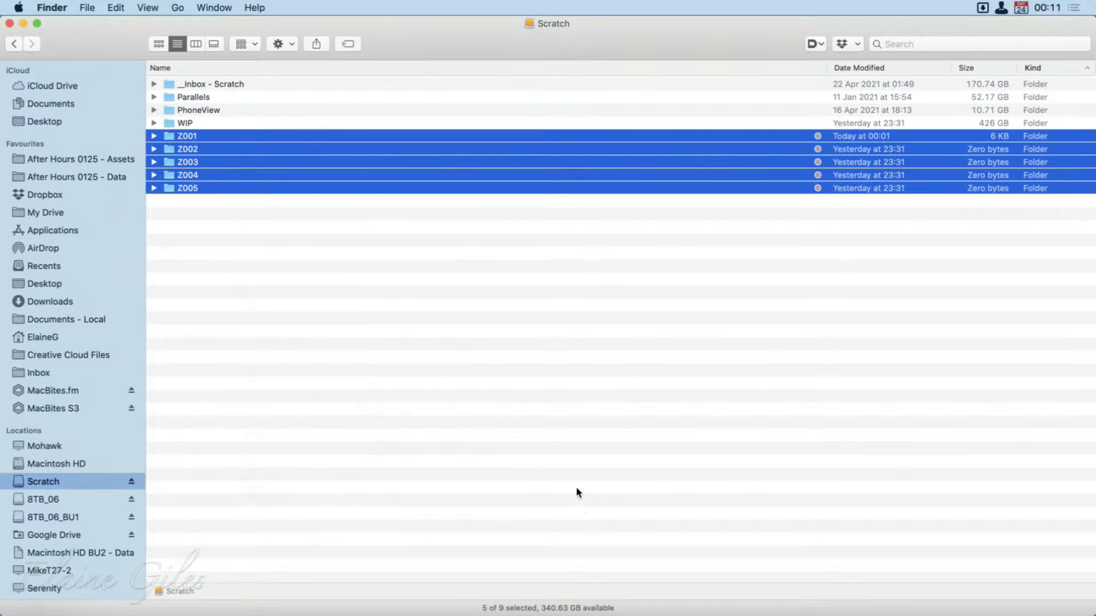
Toggle the grey tag on folders Z001 to Z005 together and check the tag marks on Z001 and Z002.
{"action": "right_click", "coordinate": [232, 163]}
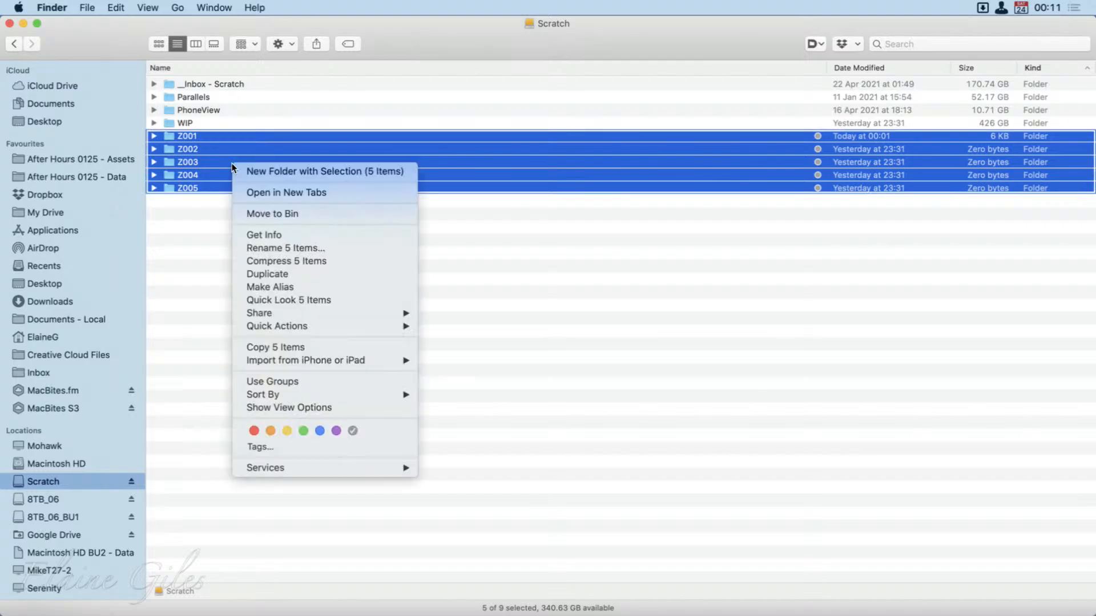
{"action": "left_click", "coordinate": [353, 431]}
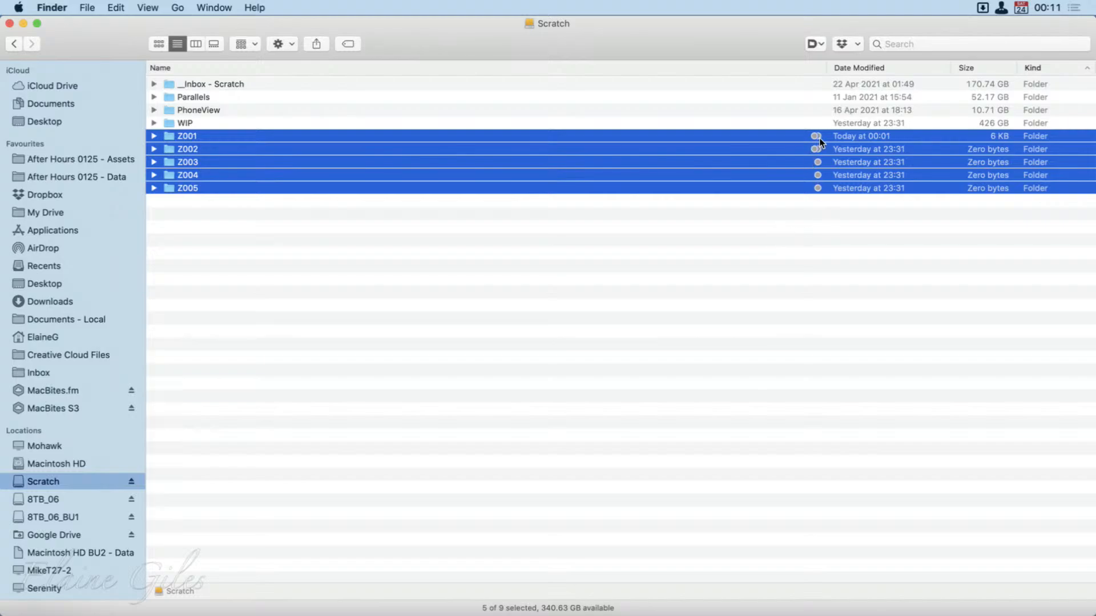
{"action": "left_click", "coordinate": [846, 283]}
{"action": "left_click", "coordinate": [788, 138]}
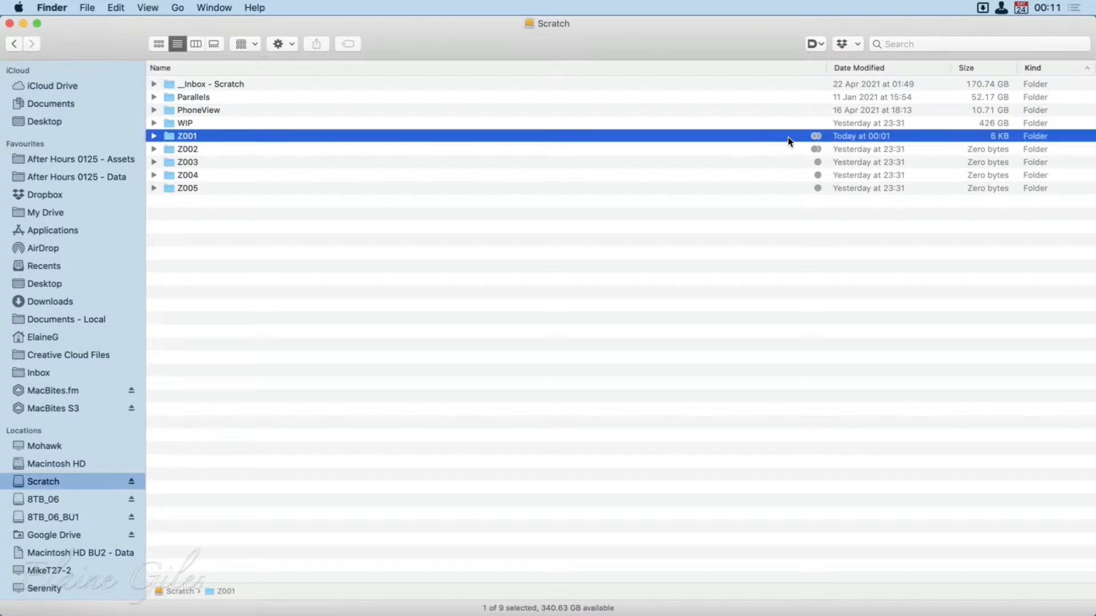
{"action": "left_click", "coordinate": [788, 144]}
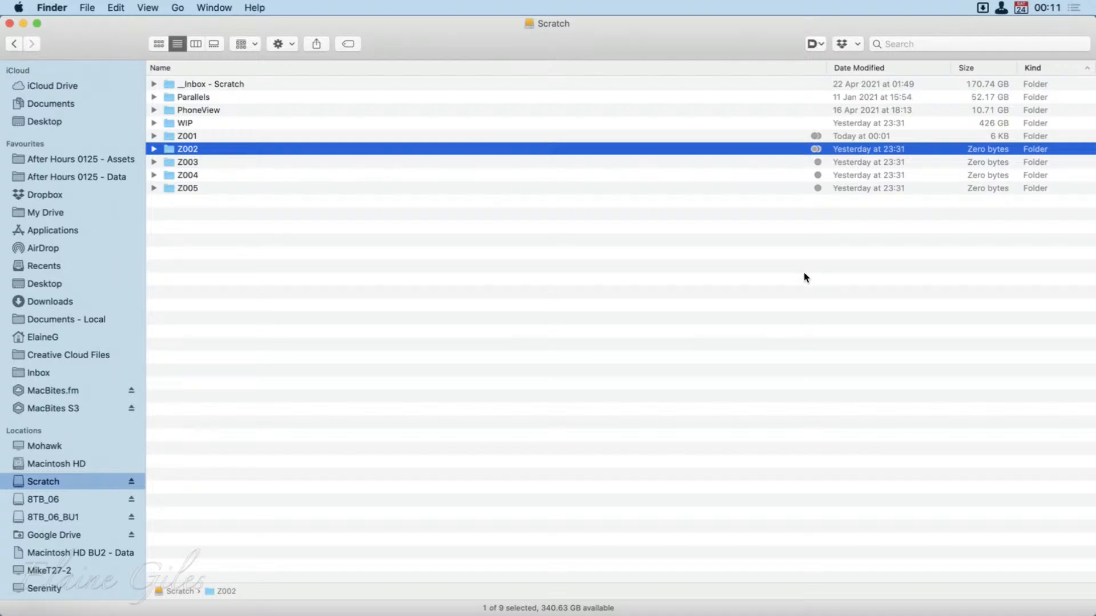
Remove the grey tag from folders Z001 to Z005 in one go and clear the selection.
{"action": "left_click", "coordinate": [266, 137]}
{"action": "left_click", "coordinate": [268, 188], "text": "shift"}
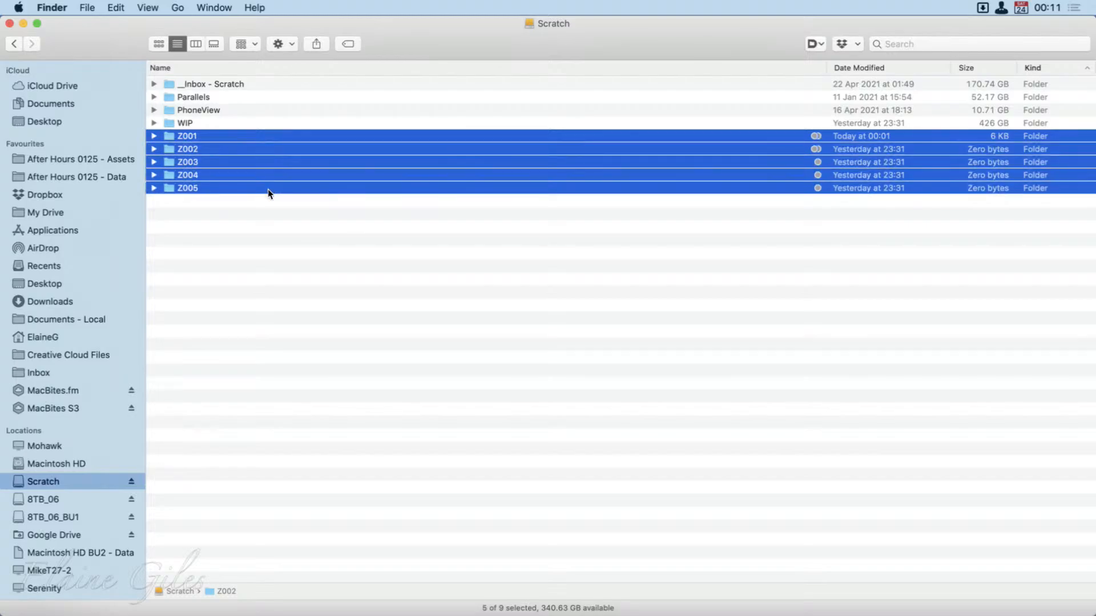
{"action": "right_click", "coordinate": [269, 183]}
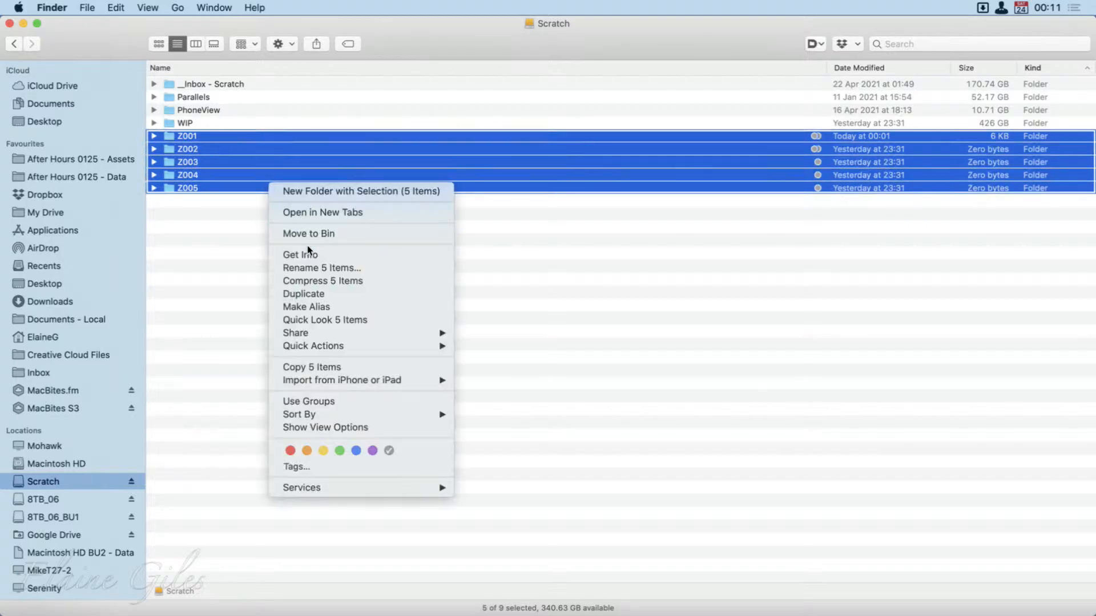
{"action": "left_click", "coordinate": [390, 450]}
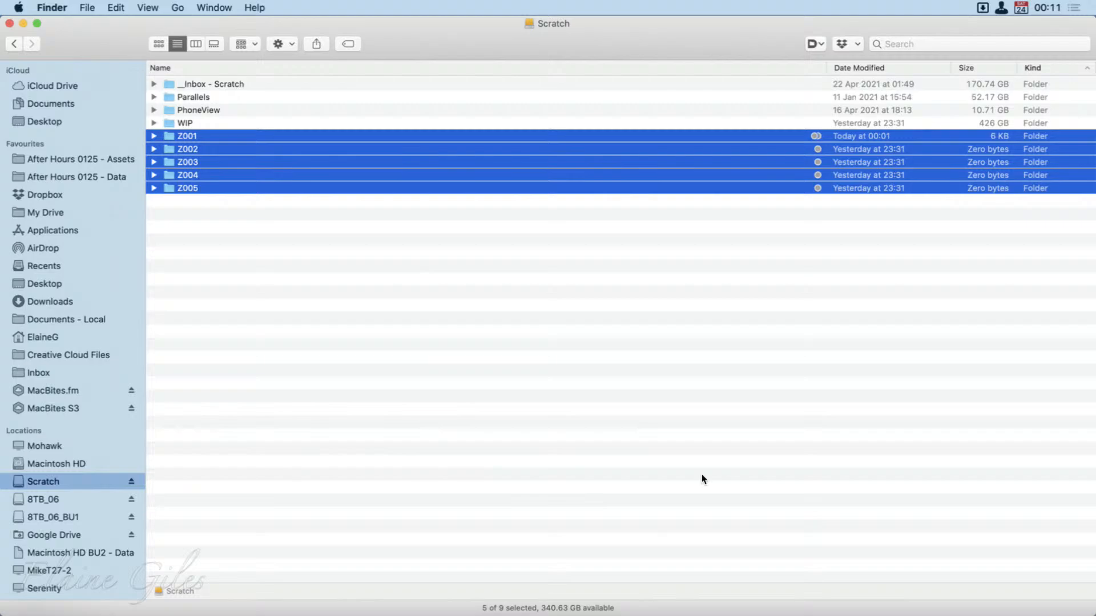
{"action": "left_click", "coordinate": [784, 397]}
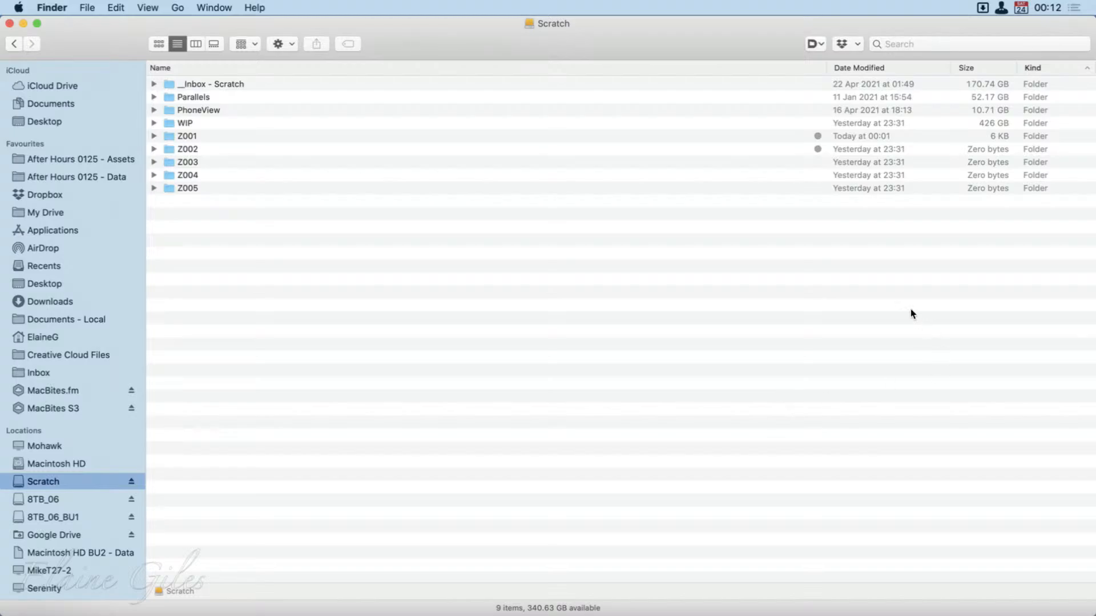
Review the Tags settings of Finder Preferences beside the folder list and close the preferences window.
{"action": "key", "text": "super+comma"}
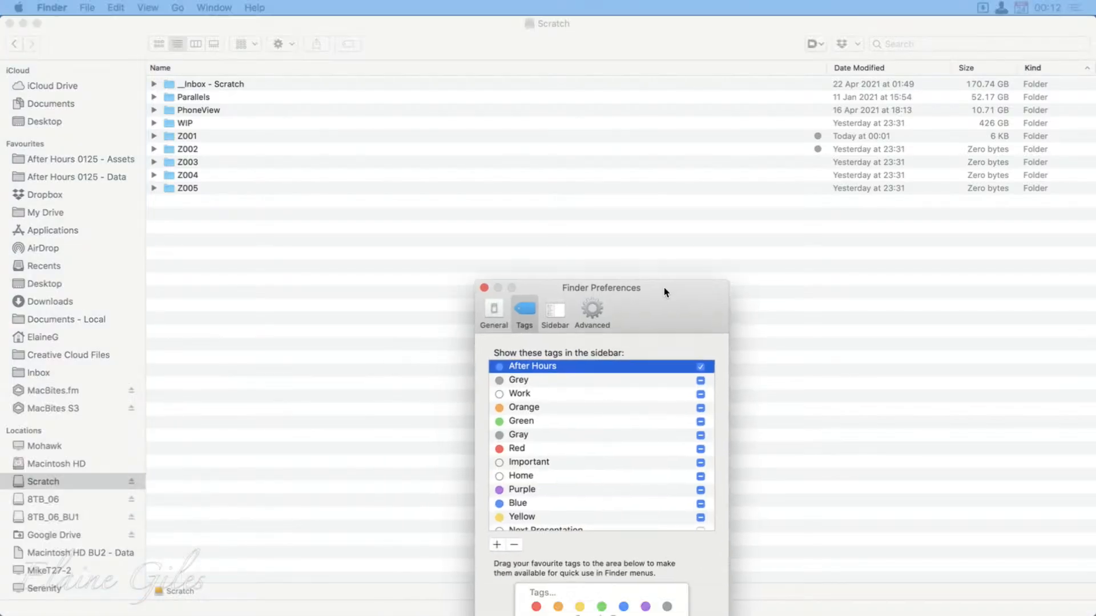
{"action": "left_click_drag", "start_coordinate": [661, 233], "coordinate": [516, 176]}
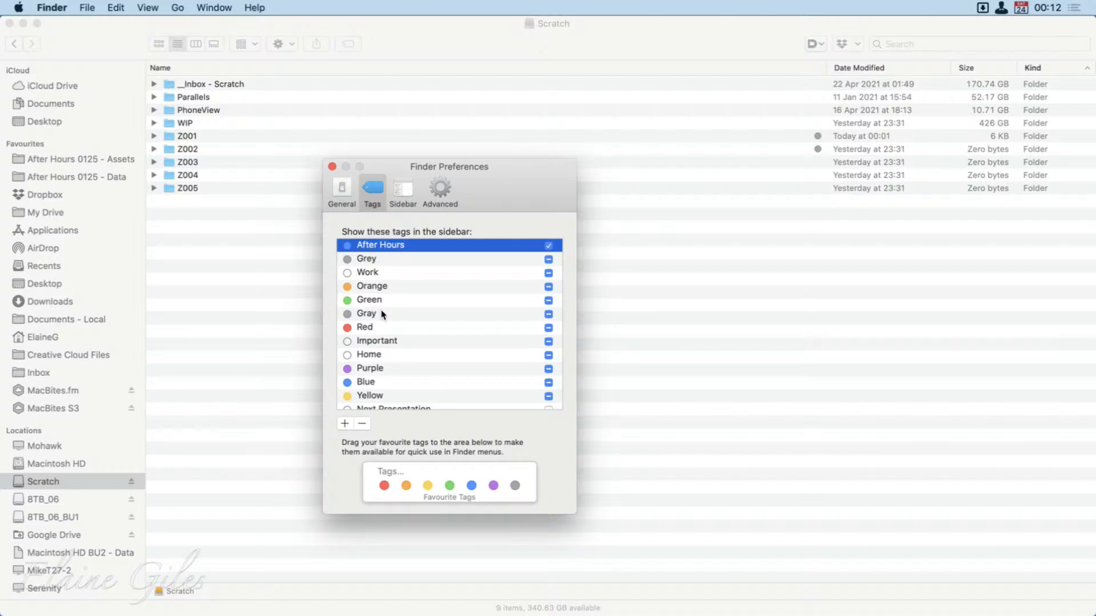
{"action": "left_click_drag", "start_coordinate": [515, 184], "coordinate": [362, 241]}
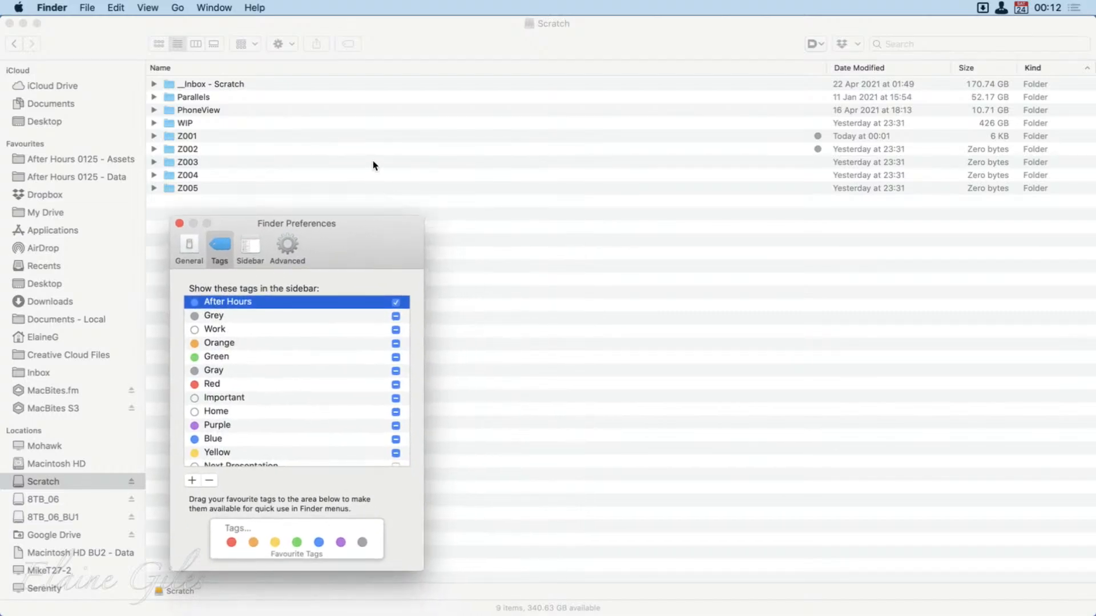
{"action": "key", "text": "super+w"}
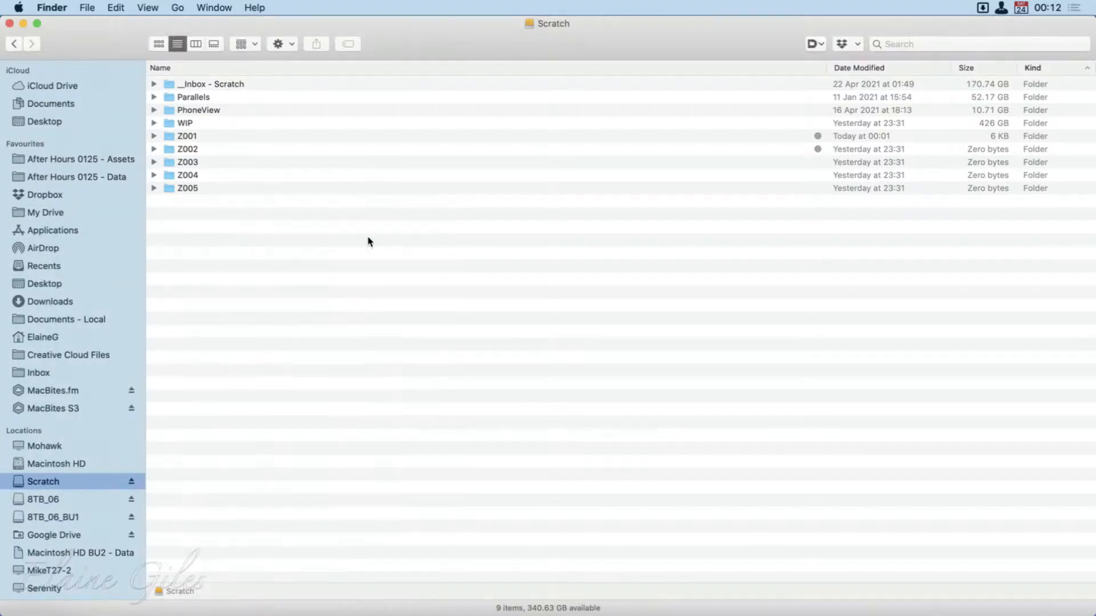
{"action": "key", "text": "super+Tab"}
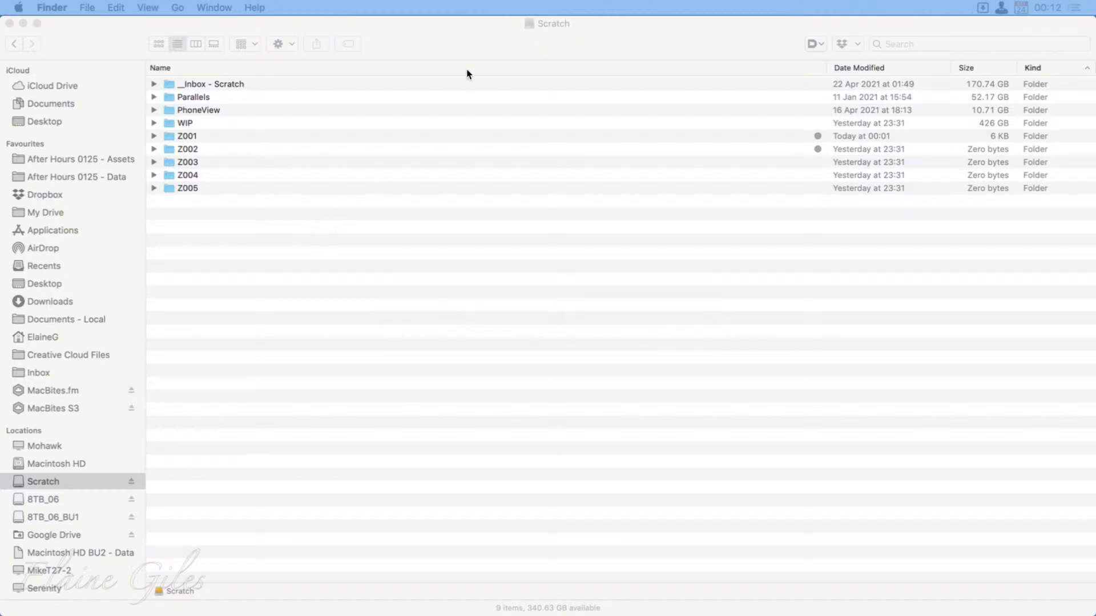
{"action": "left_click_drag", "start_coordinate": [428, 35], "coordinate": [427, 471]}
{"action": "left_click", "coordinate": [368, 238]}
{"action": "key", "text": "super+w"}
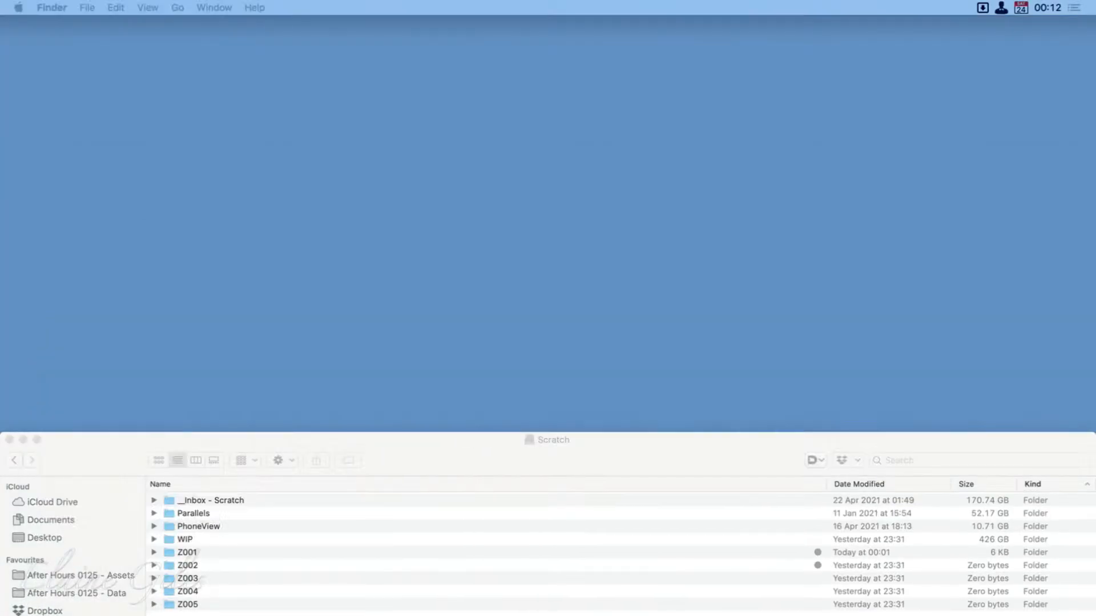
{"action": "double_click", "coordinate": [459, 456]}
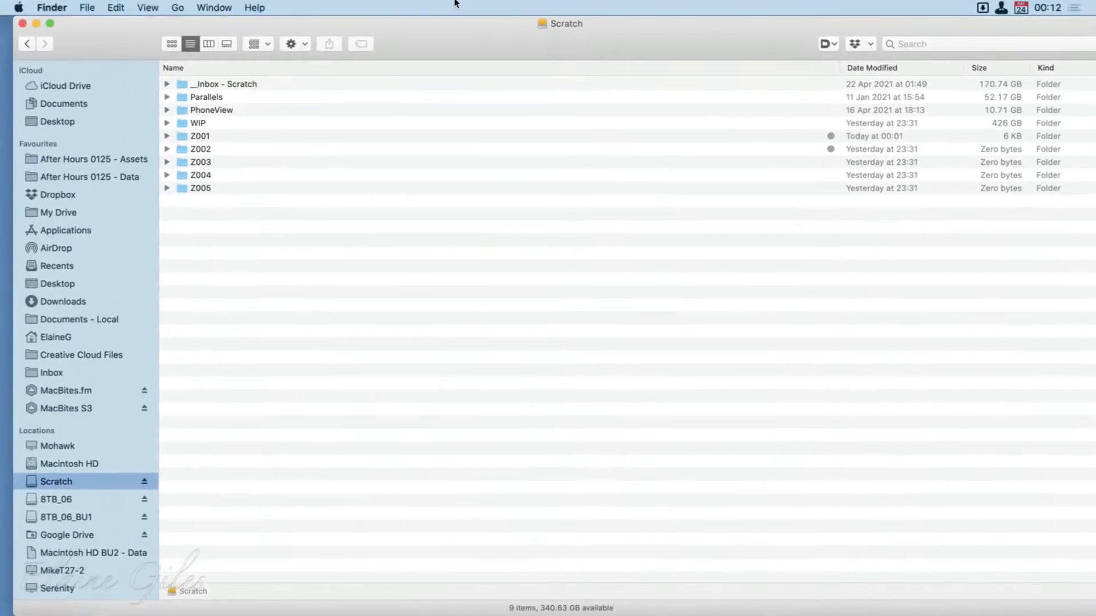
Add the Gray tag to folders Z001 to Z005 together.
{"action": "left_click_drag", "start_coordinate": [228, 135], "coordinate": [220, 217]}
{"action": "right_click", "coordinate": [195, 137]}
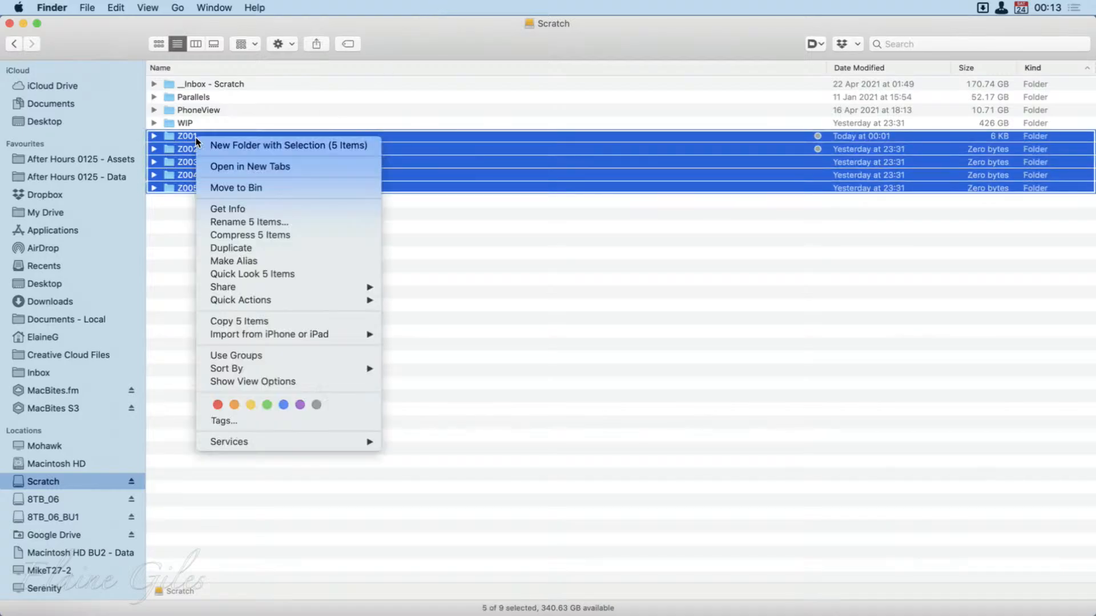
{"action": "left_click", "coordinate": [316, 406]}
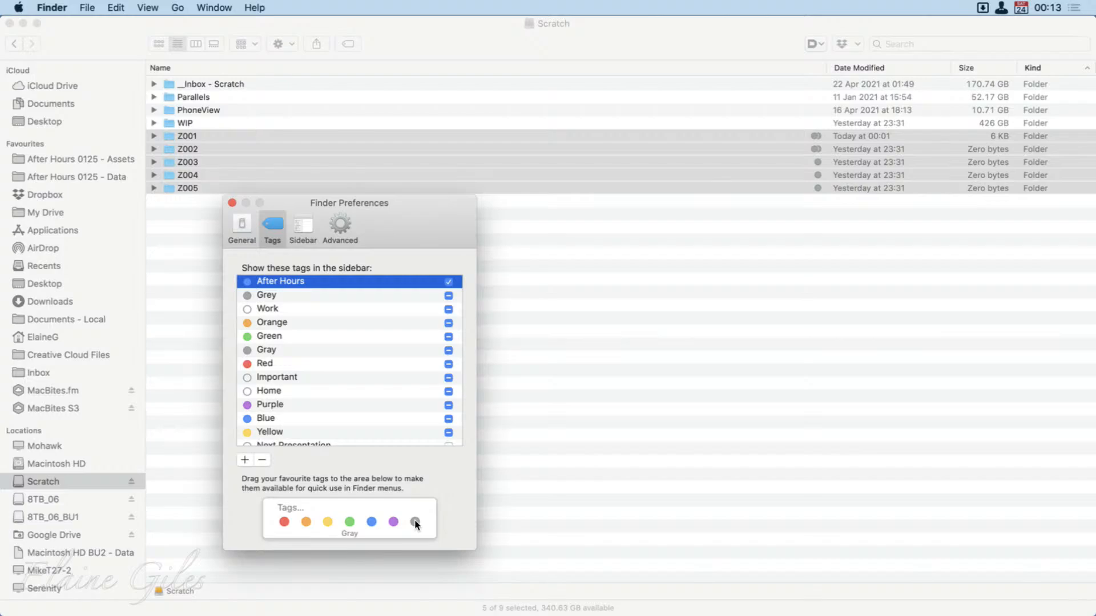
Delete the tag spelled "Grey" from the tag list in Finder Preferences, removing it from its tagged items.
{"action": "left_click", "coordinate": [351, 297]}
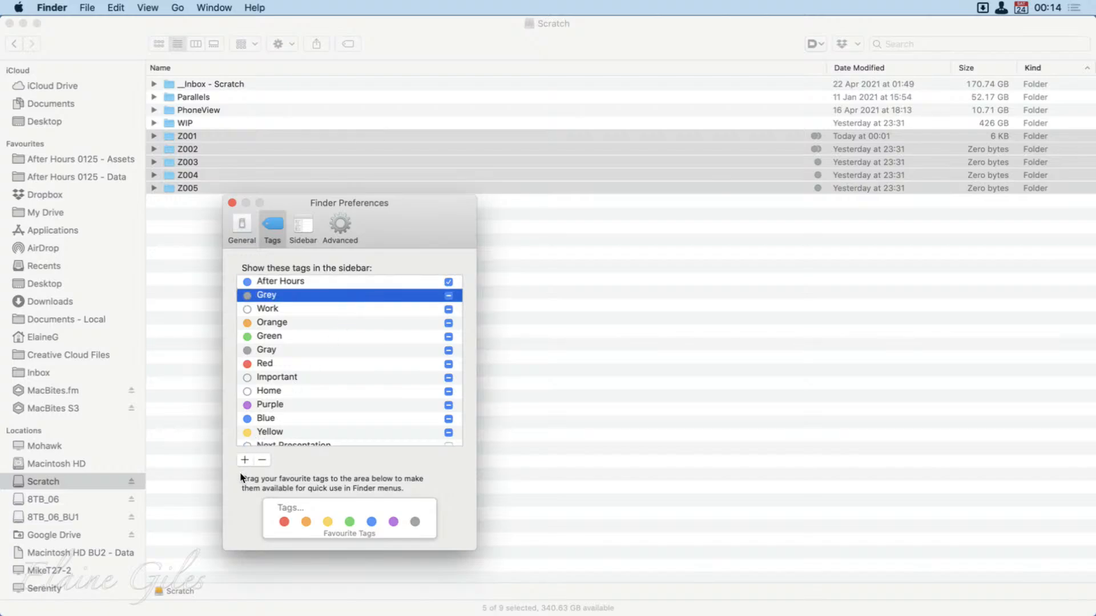
{"action": "left_click", "coordinate": [263, 459]}
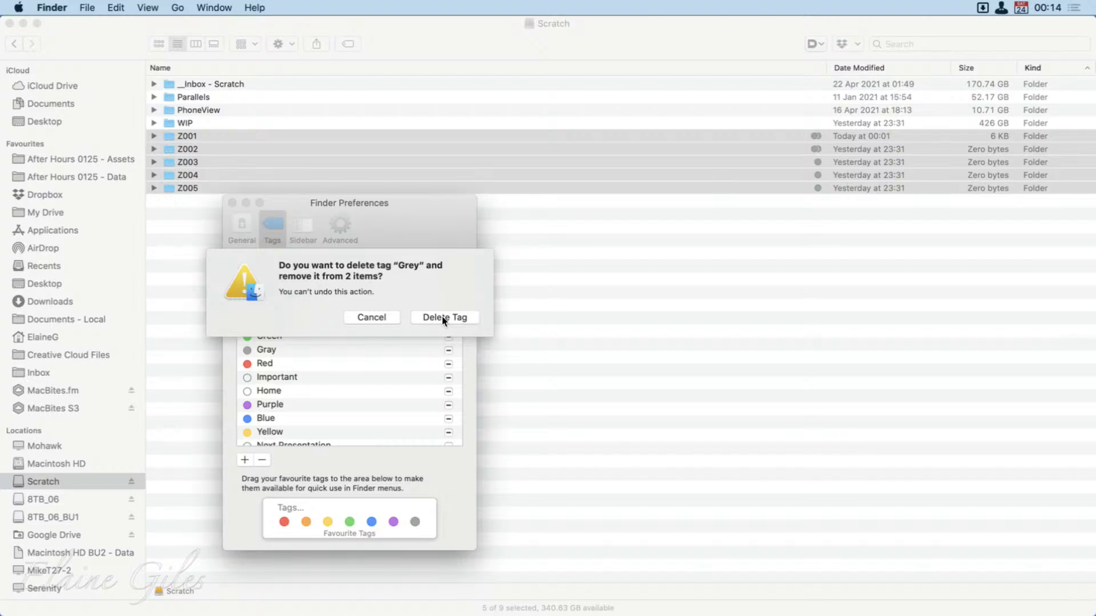
{"action": "left_click", "coordinate": [442, 318]}
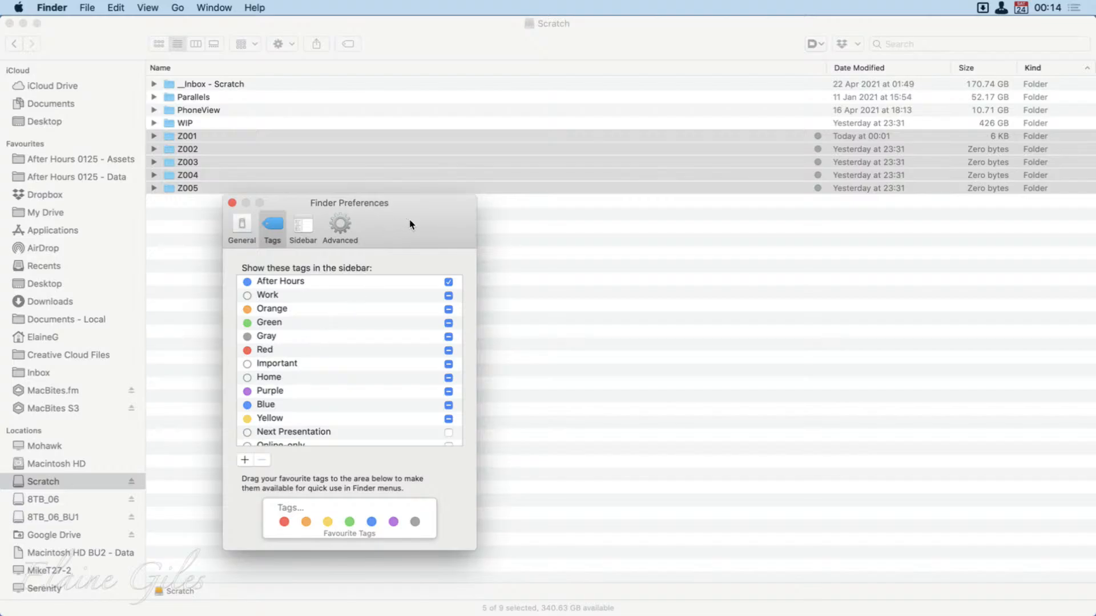
Clear the preferences window out of the way and remove the Gray tag from folders Z001 to Z005.
{"action": "left_click_drag", "start_coordinate": [409, 224], "coordinate": [0, 273]}
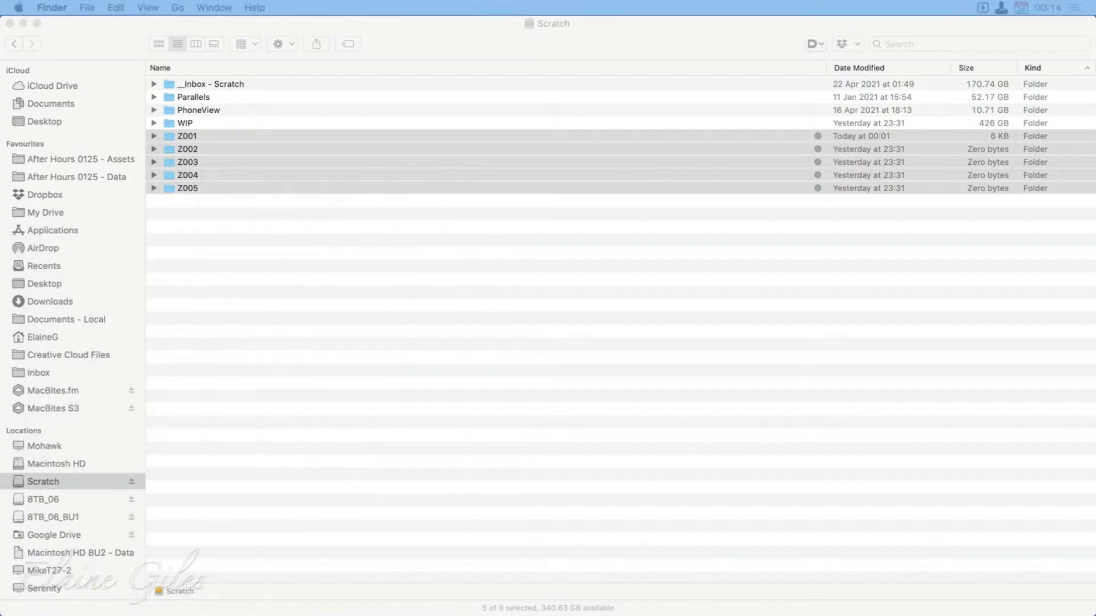
{"action": "right_click", "coordinate": [424, 169]}
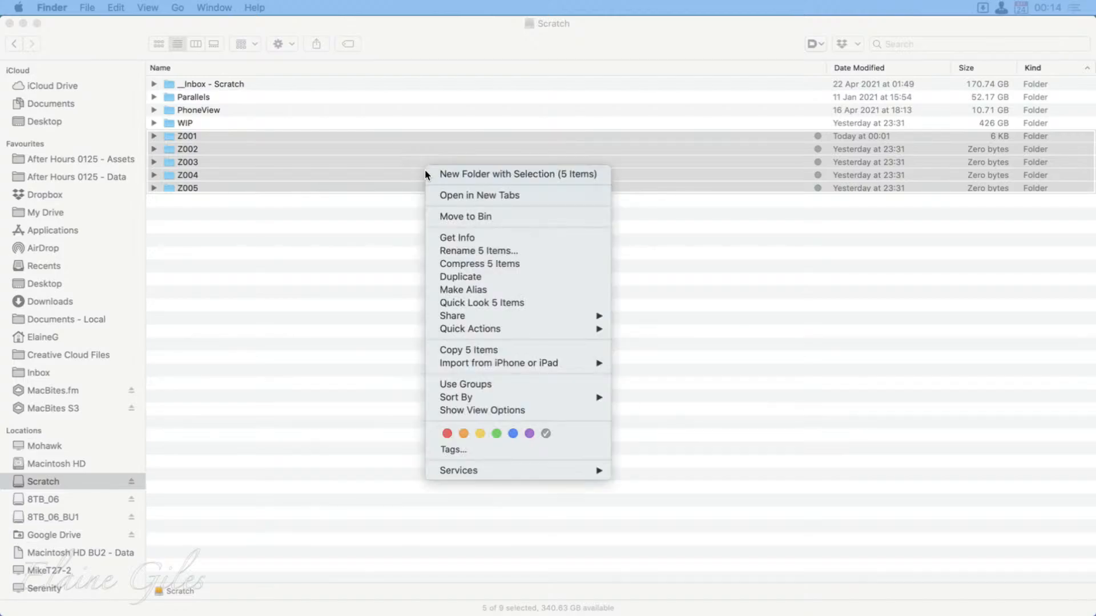
{"action": "left_click", "coordinate": [545, 429]}
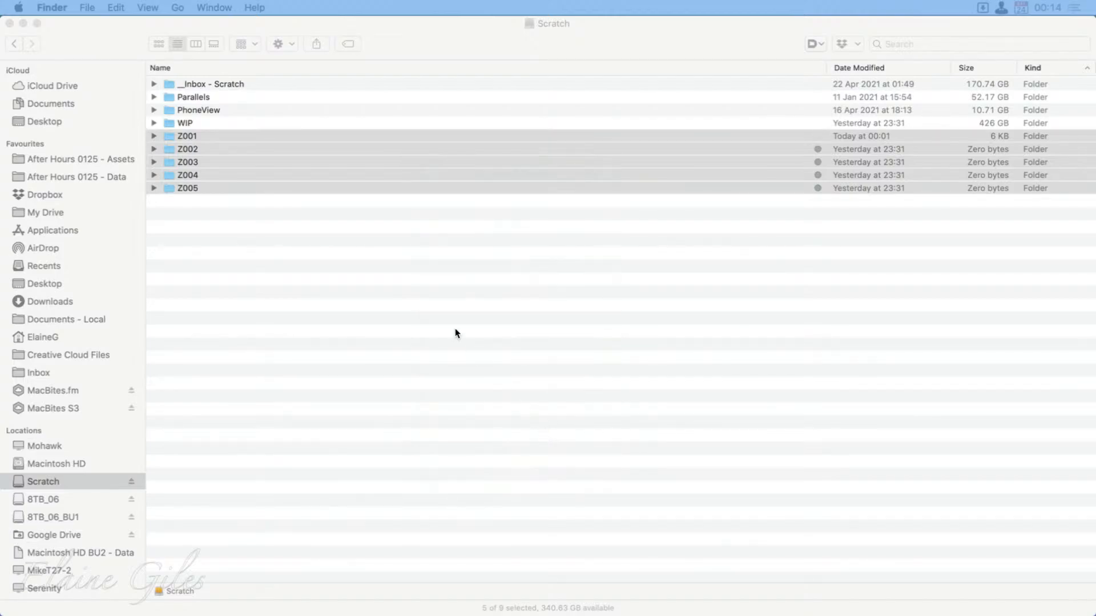
Tag folders Z001 to Z005 Purple in one go and take the Purple tag off them again.
{"action": "right_click", "coordinate": [342, 170]}
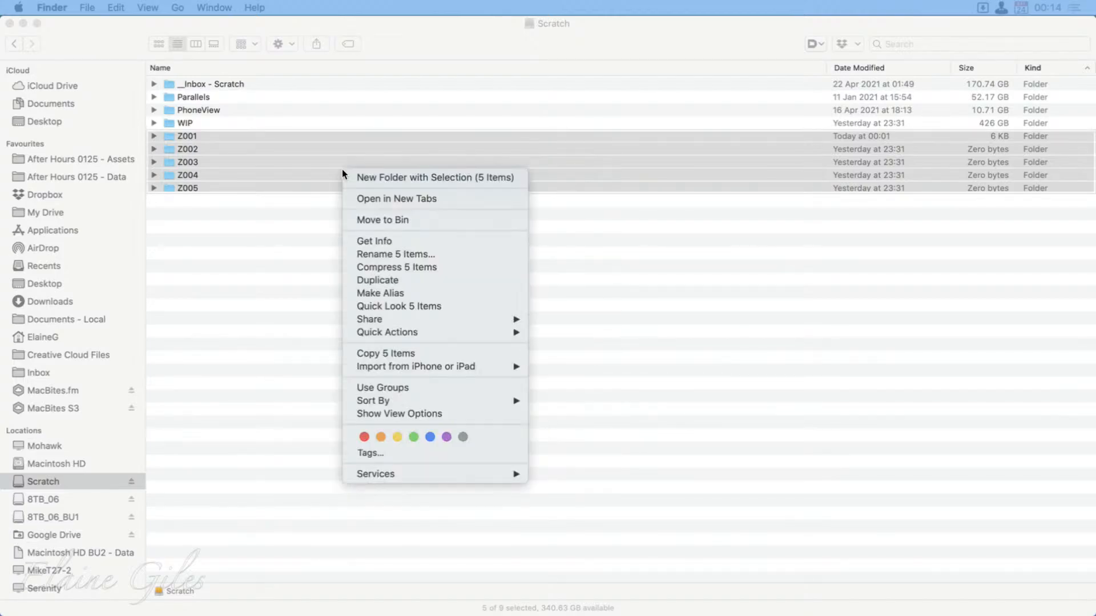
{"action": "left_click", "coordinate": [447, 436]}
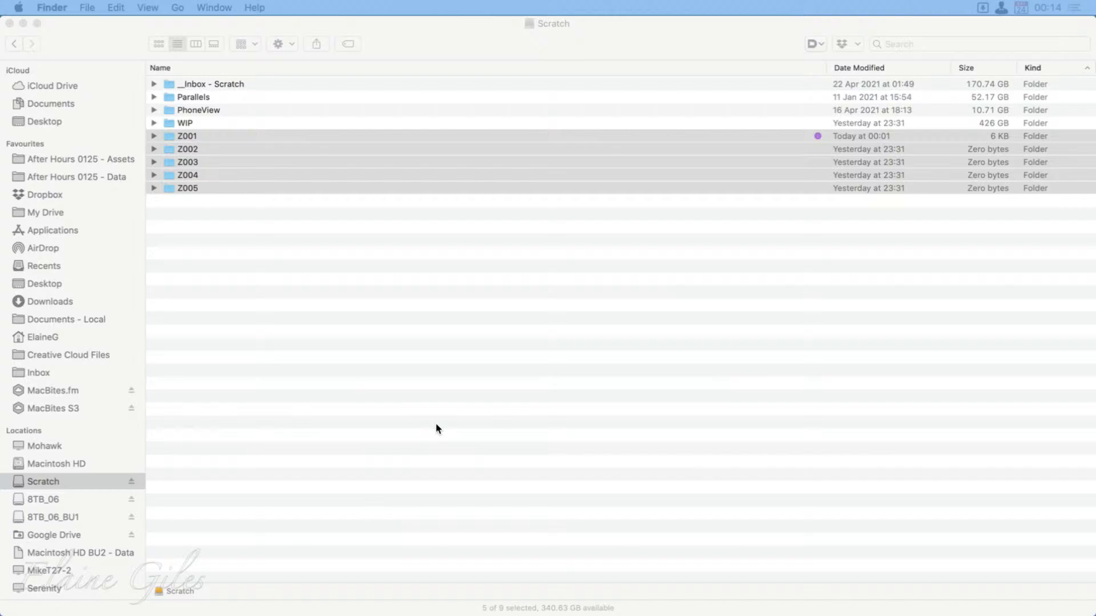
{"action": "right_click", "coordinate": [373, 157]}
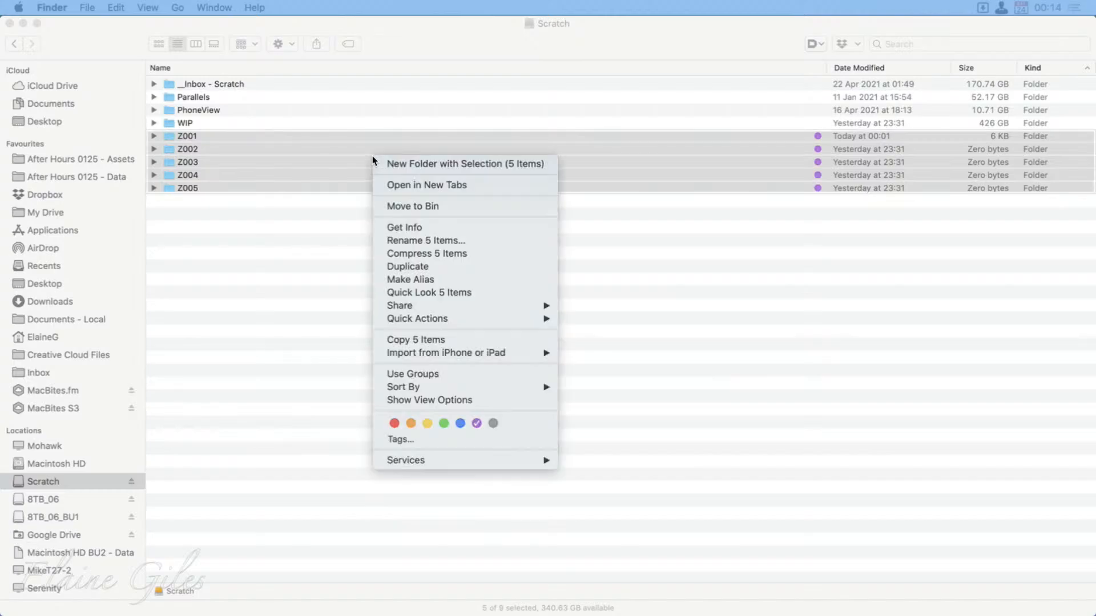
{"action": "left_click", "coordinate": [477, 423]}
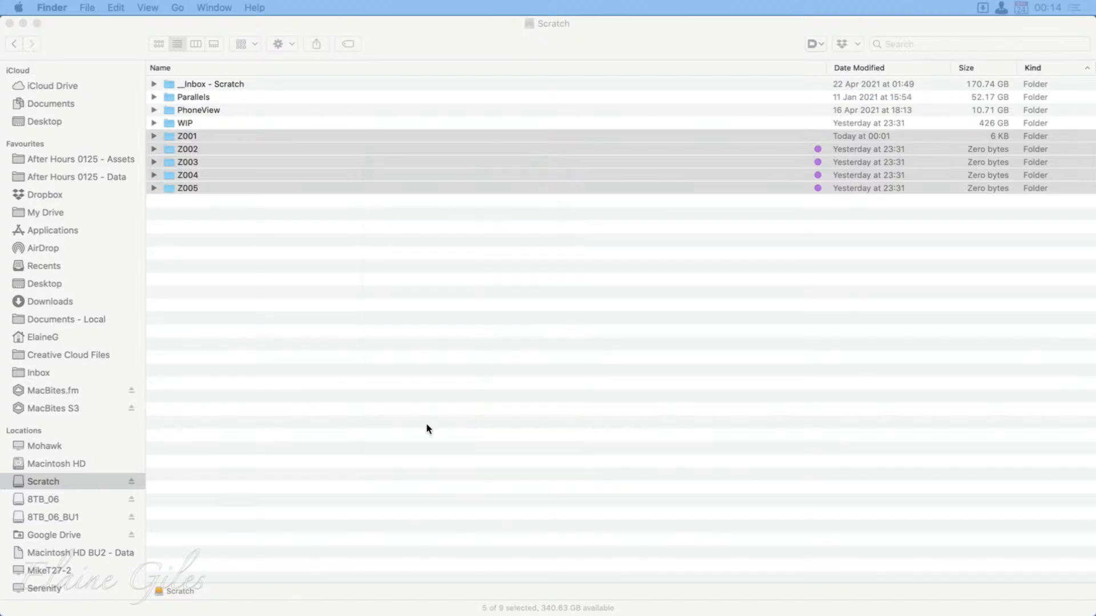
Bring Finder Preferences back into view and assign the After Hours tag to folders Z001 to Z005.
{"action": "left_click_drag", "start_coordinate": [320, 615], "coordinate": [396, 259]}
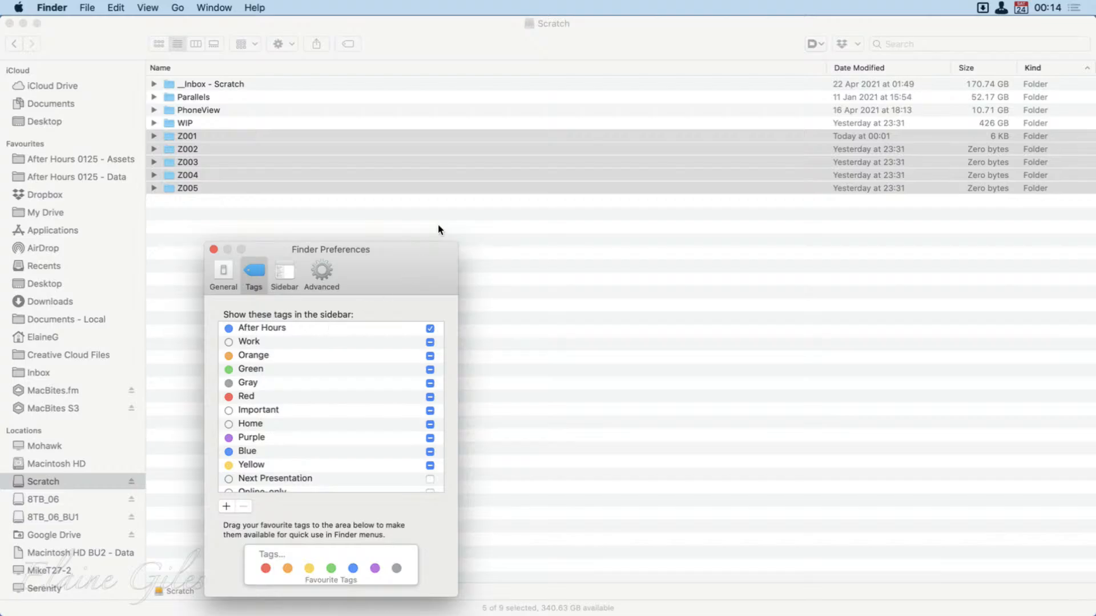
{"action": "right_click", "coordinate": [510, 156]}
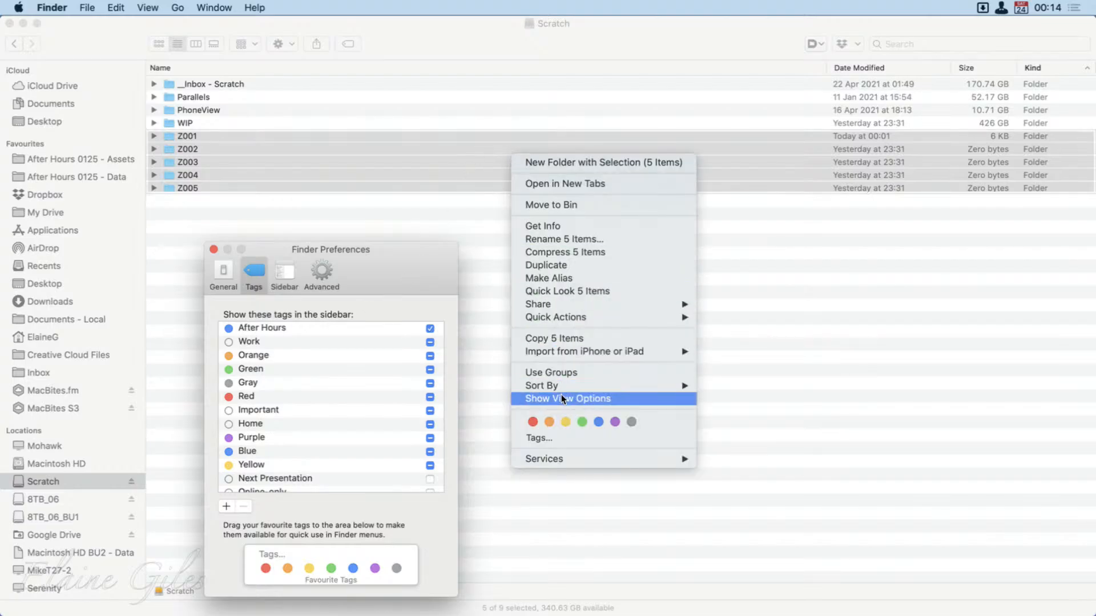
{"action": "left_click", "coordinate": [545, 437]}
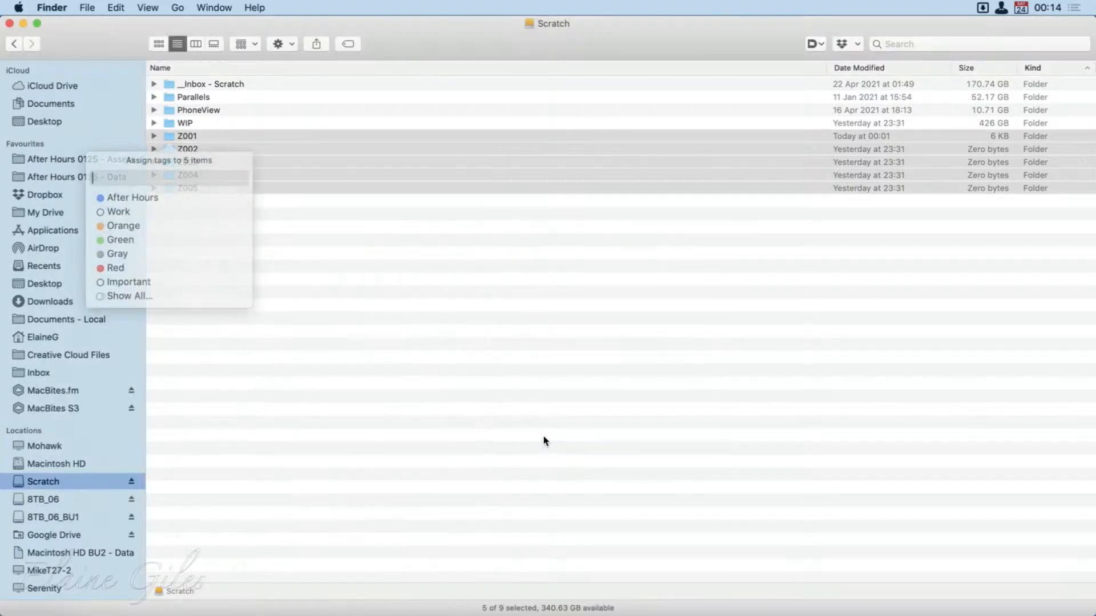
{"action": "left_click", "coordinate": [158, 195]}
{"action": "left_click", "coordinate": [447, 319]}
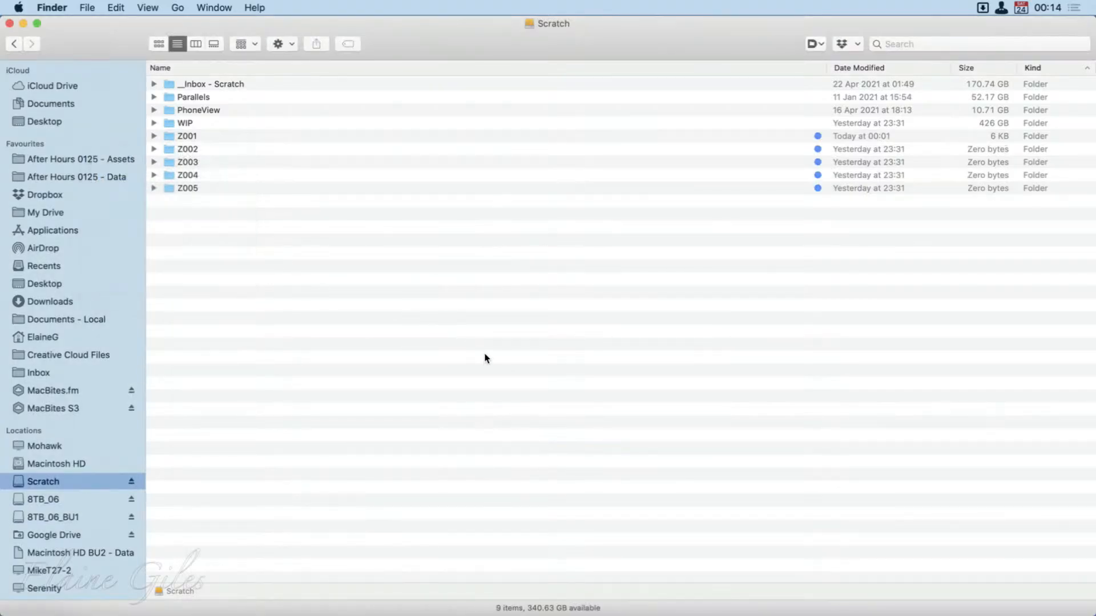
Add the Blue tag to folders Z001 to Z005 as a second tag and clear the selection.
{"action": "left_click", "coordinate": [268, 138]}
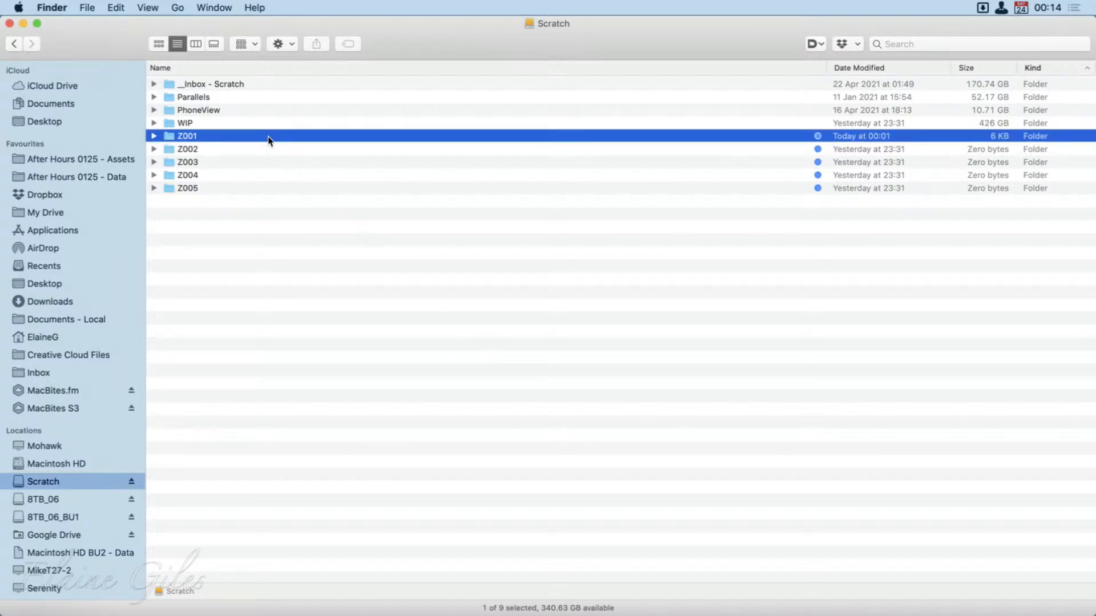
{"action": "left_click", "coordinate": [264, 178], "text": "shift"}
{"action": "left_click", "coordinate": [262, 184], "text": "shift"}
{"action": "right_click", "coordinate": [260, 171]}
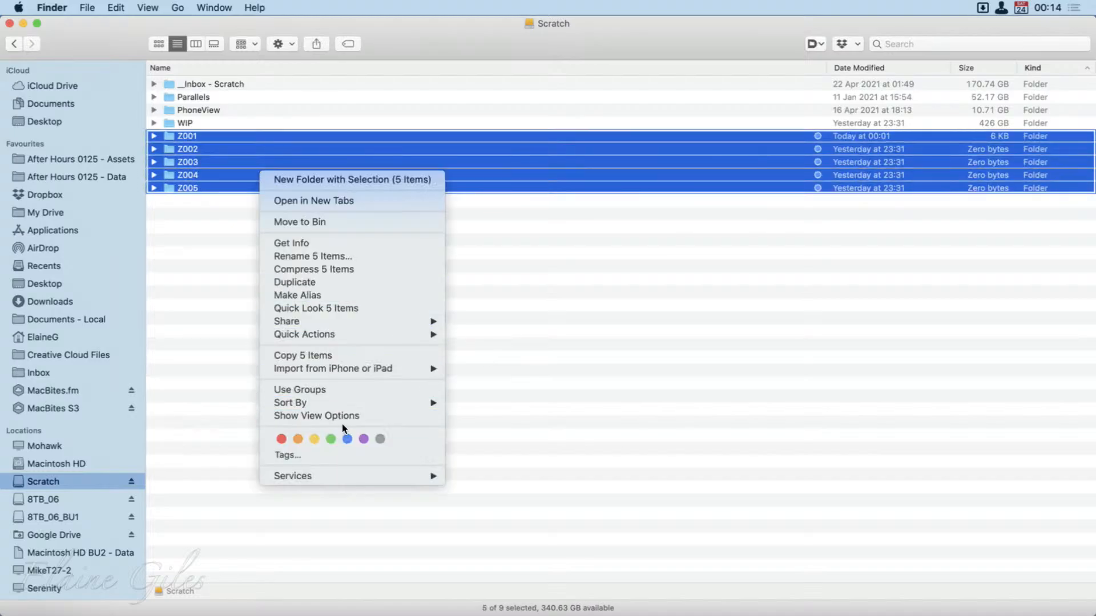
{"action": "left_click", "coordinate": [346, 440]}
{"action": "left_click", "coordinate": [733, 443]}
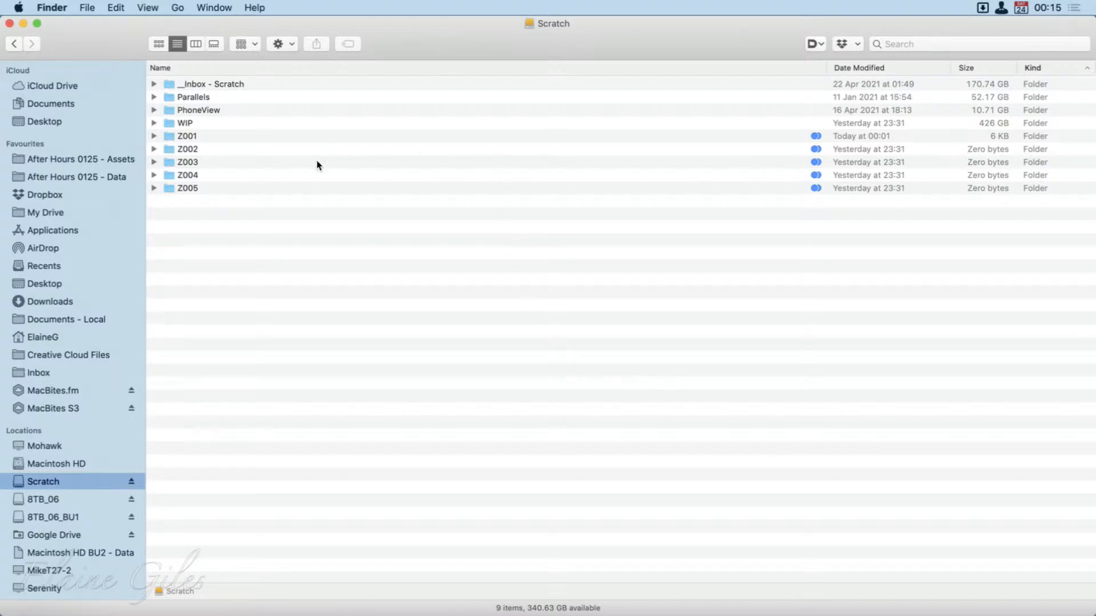
Compare the tag list in Finder Preferences with the folders in the Scratch window, keeping both windows in view, and restore the Scratch window.
{"action": "left_click_drag", "start_coordinate": [96, 34], "coordinate": [448, 4]}
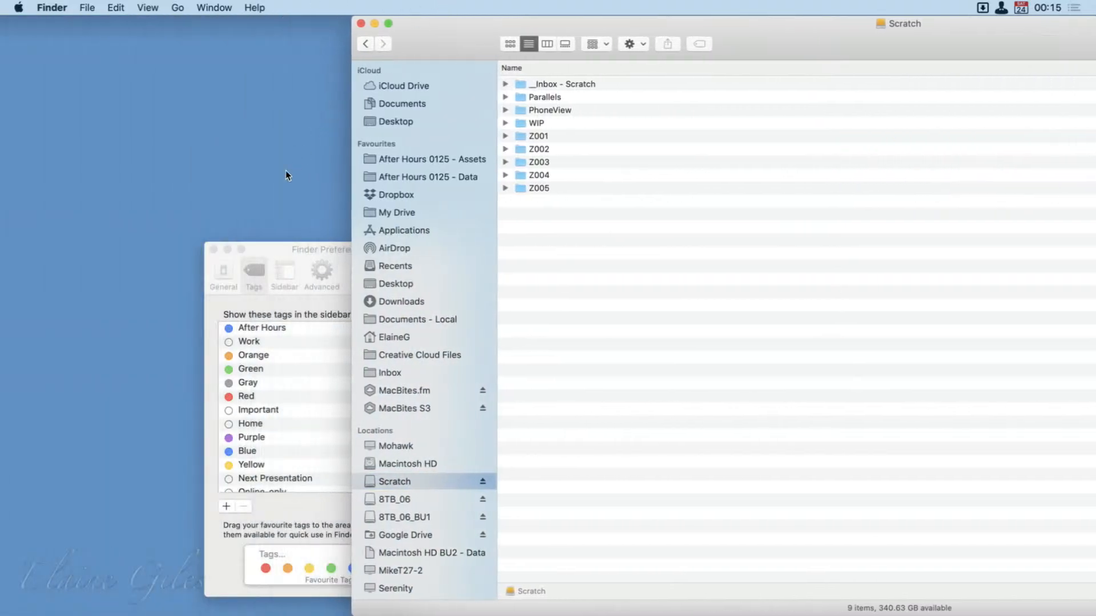
{"action": "left_click_drag", "start_coordinate": [270, 251], "coordinate": [136, 91]}
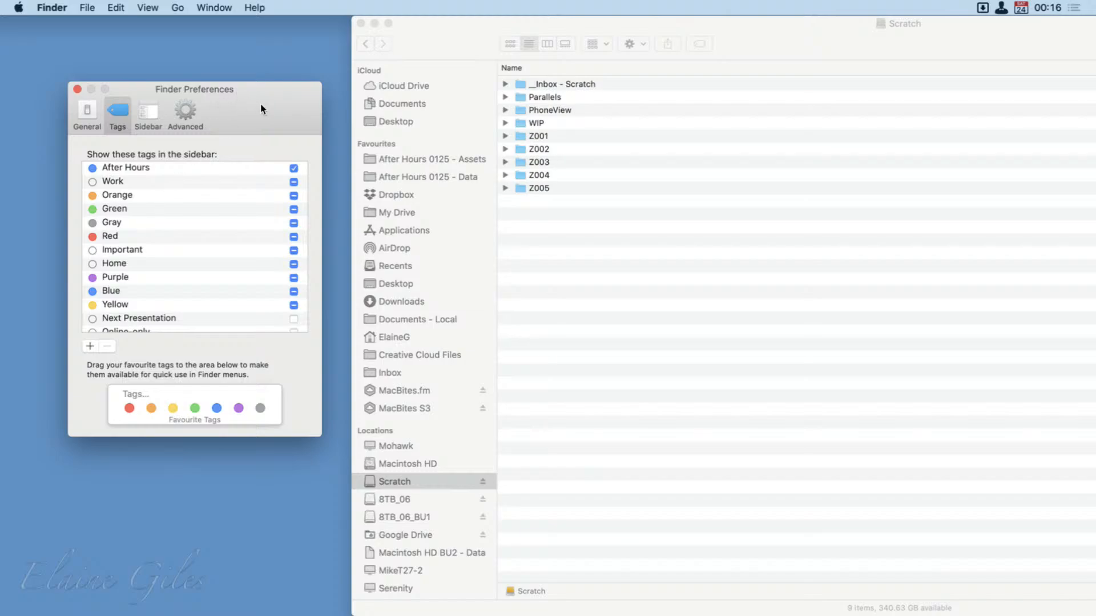
{"action": "left_click_drag", "start_coordinate": [286, 100], "coordinate": [35, 227]}
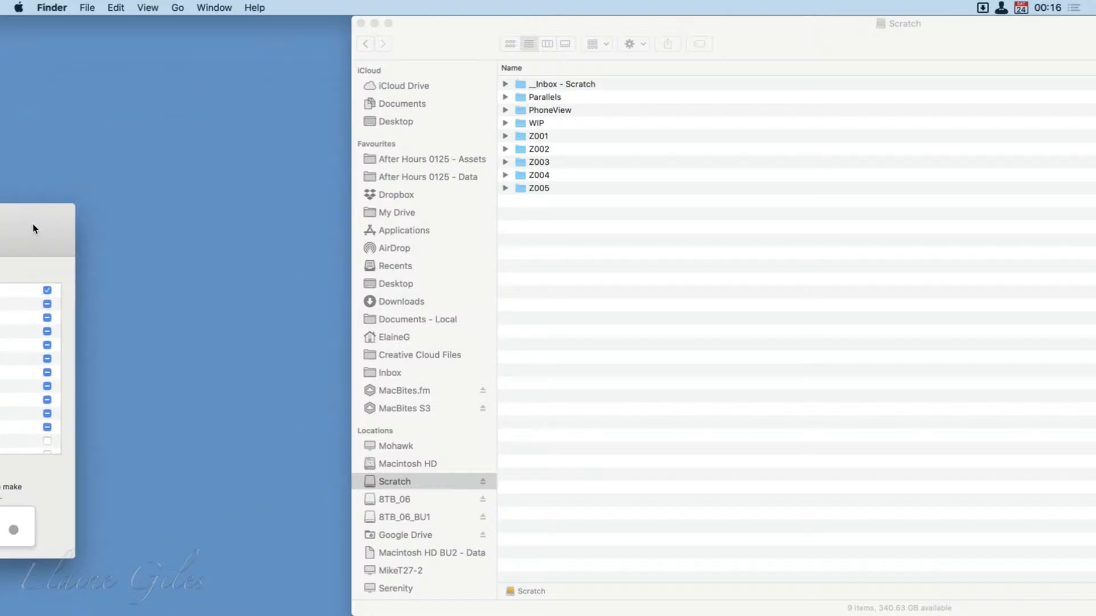
{"action": "double_click", "coordinate": [827, 25]}
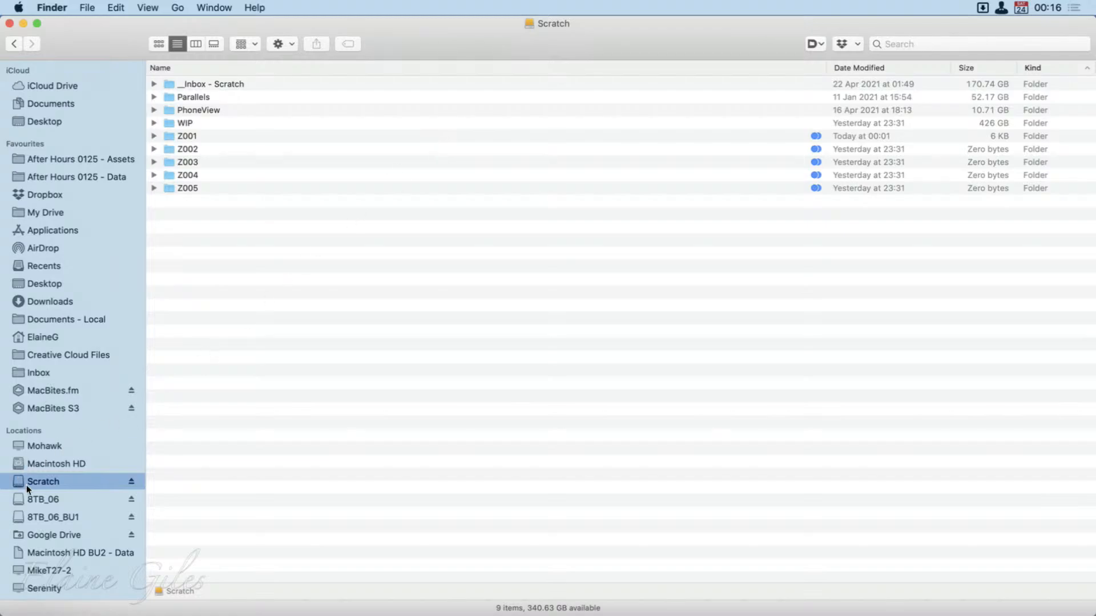
Go to 8TB_06 > 2. Areas > MacBites > Marooned at MacBites HQ > 1. Source and examine the tags on its Day folders.
{"action": "left_click", "coordinate": [65, 496]}
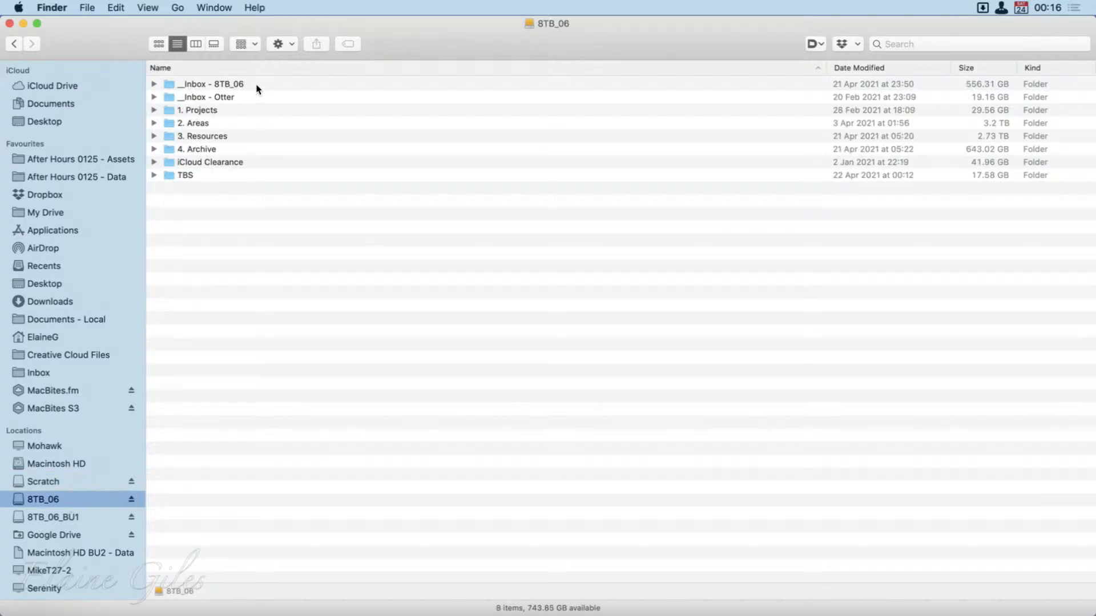
{"action": "double_click", "coordinate": [197, 123]}
{"action": "double_click", "coordinate": [206, 98]}
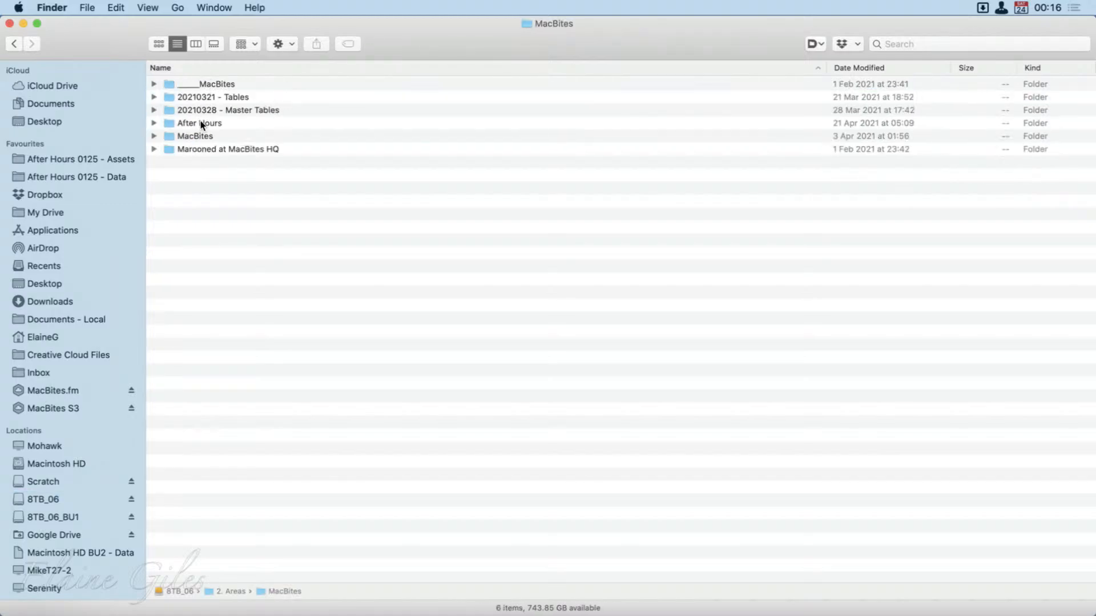
{"action": "double_click", "coordinate": [204, 150]}
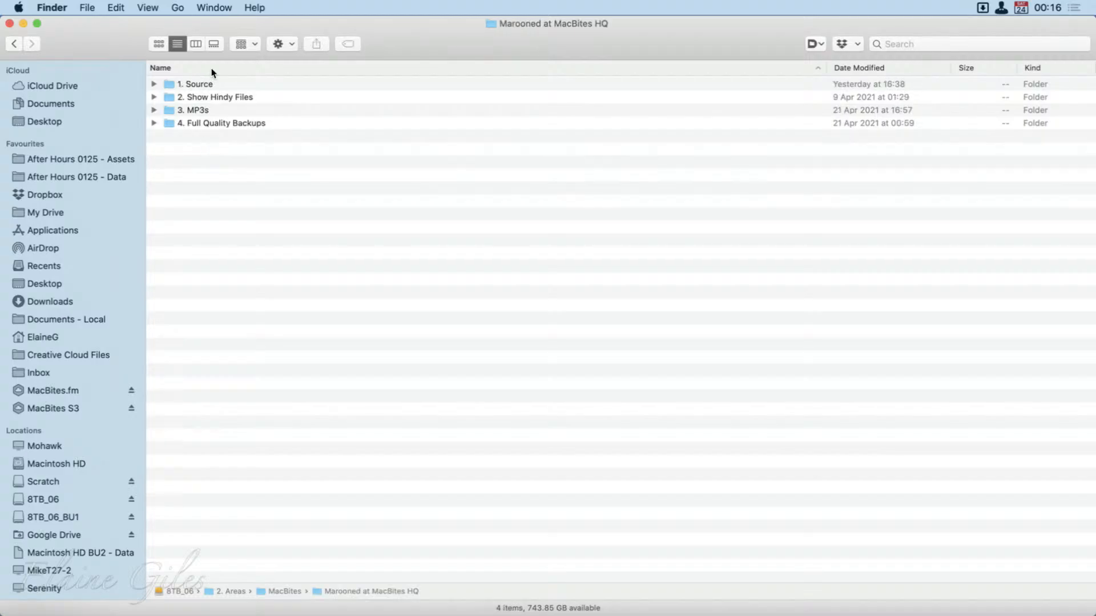
{"action": "left_click", "coordinate": [206, 85]}
{"action": "double_click", "coordinate": [204, 84]}
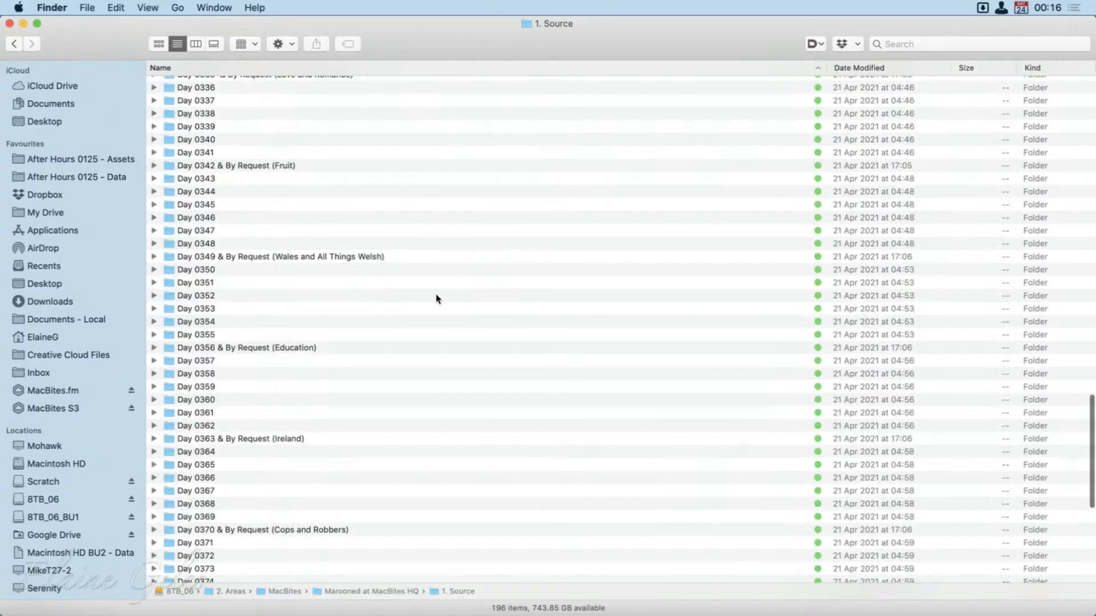
{"action": "scroll", "coordinate": [434, 296], "scroll_direction": "down", "scroll_amount": 5}
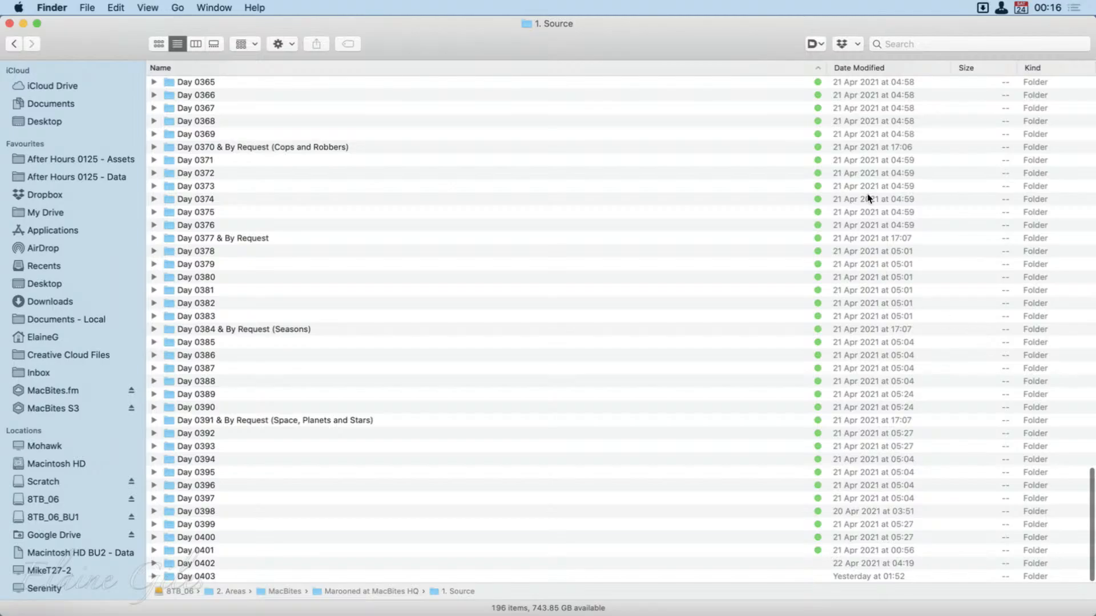
Finish reviewing the tagged Day folders and go to 8TB_06 > 2. Areas > Brooklands196 Programmes > 1. Projects.
{"action": "scroll", "coordinate": [868, 197], "scroll_direction": "up", "scroll_amount": 15}
{"action": "scroll", "coordinate": [868, 197], "scroll_direction": "up", "scroll_amount": 15}
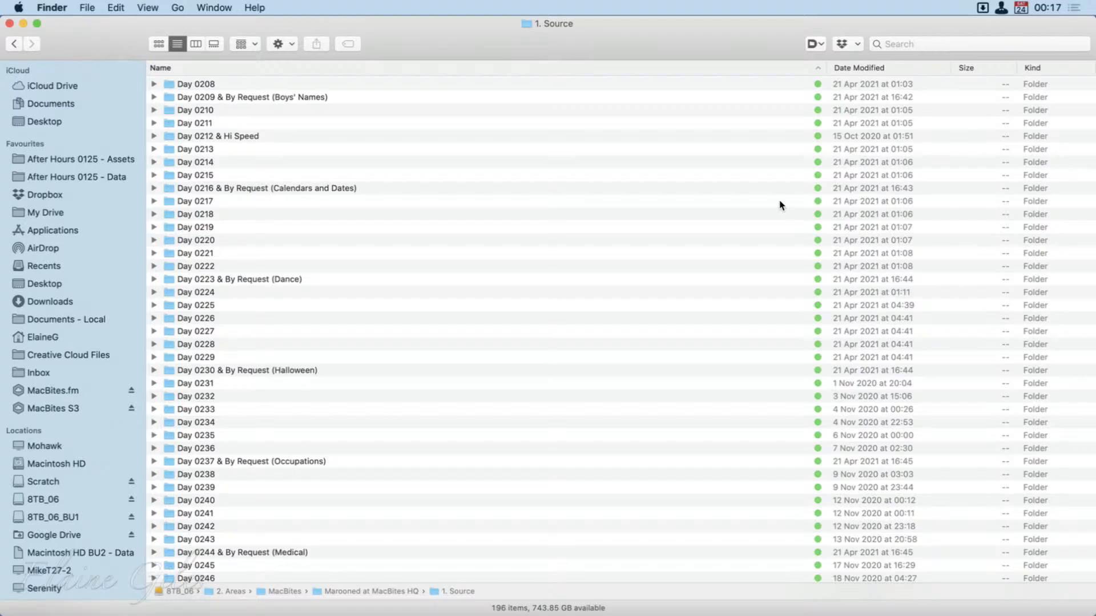
{"action": "scroll", "coordinate": [674, 341], "scroll_direction": "down", "scroll_amount": 15}
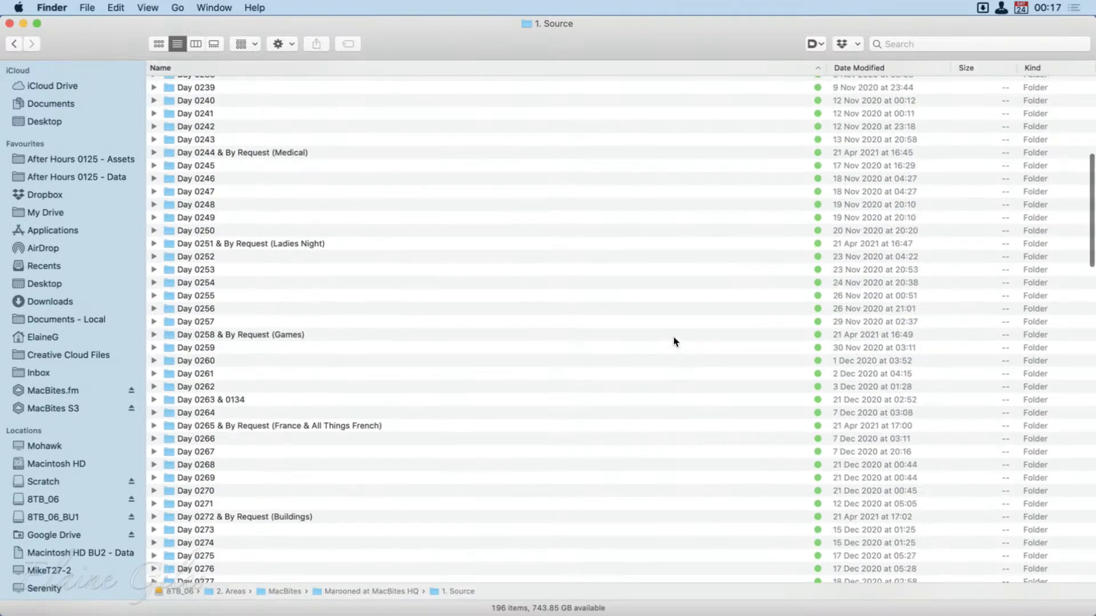
{"action": "scroll", "coordinate": [673, 340], "scroll_direction": "down", "scroll_amount": 20}
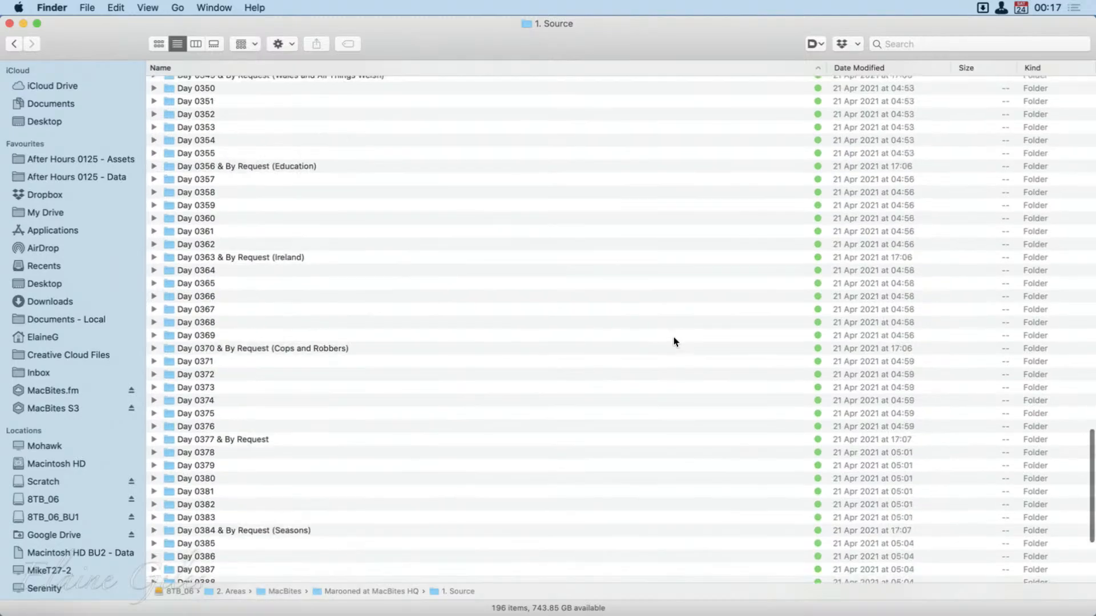
{"action": "double_click", "coordinate": [234, 590]}
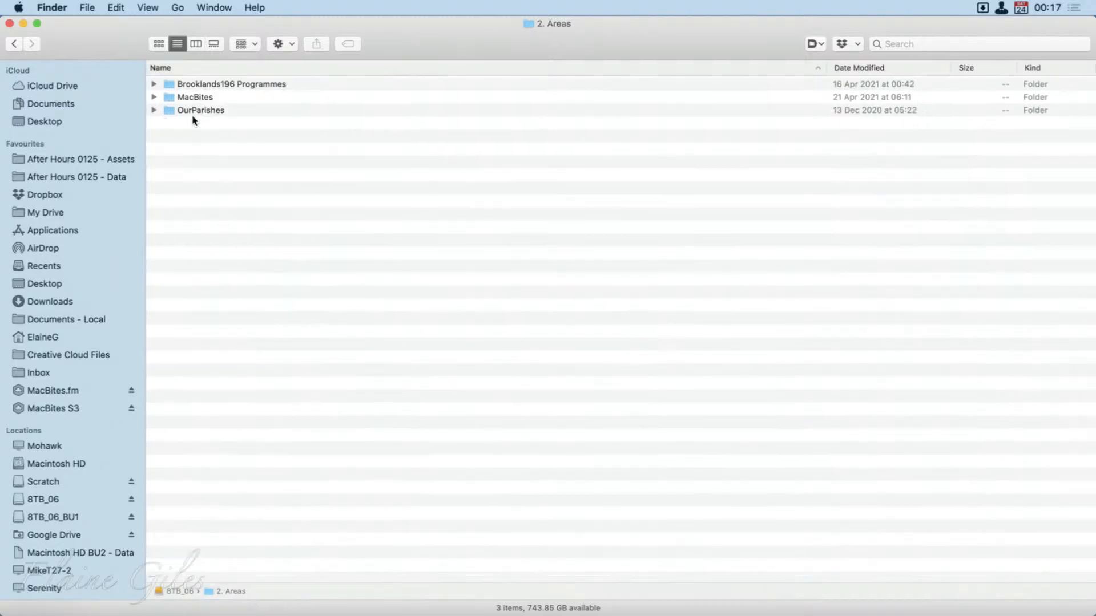
{"action": "double_click", "coordinate": [192, 83]}
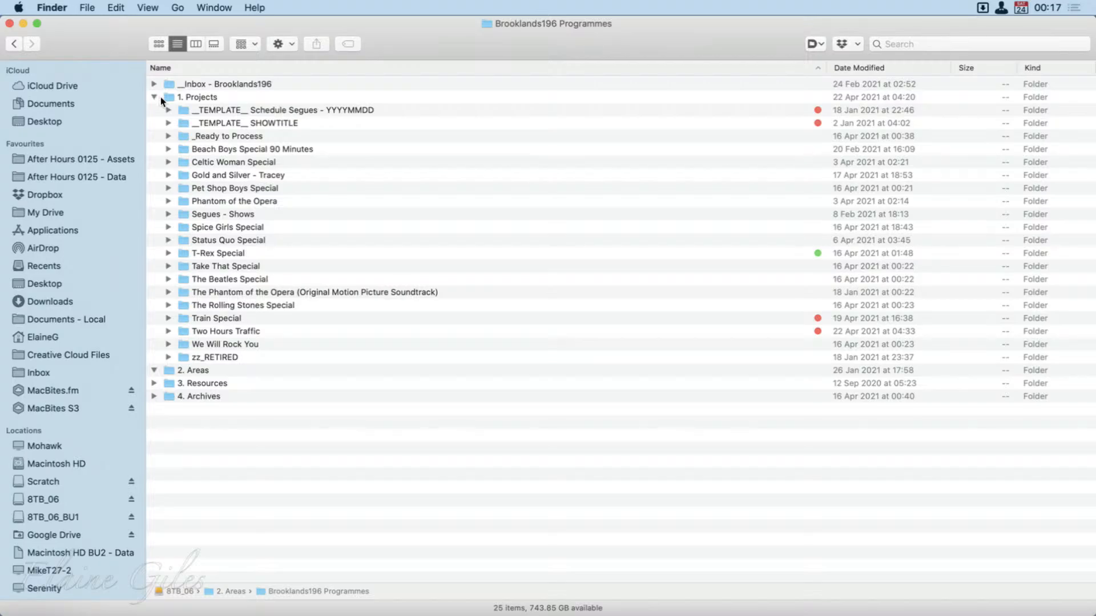
{"action": "double_click", "coordinate": [190, 97]}
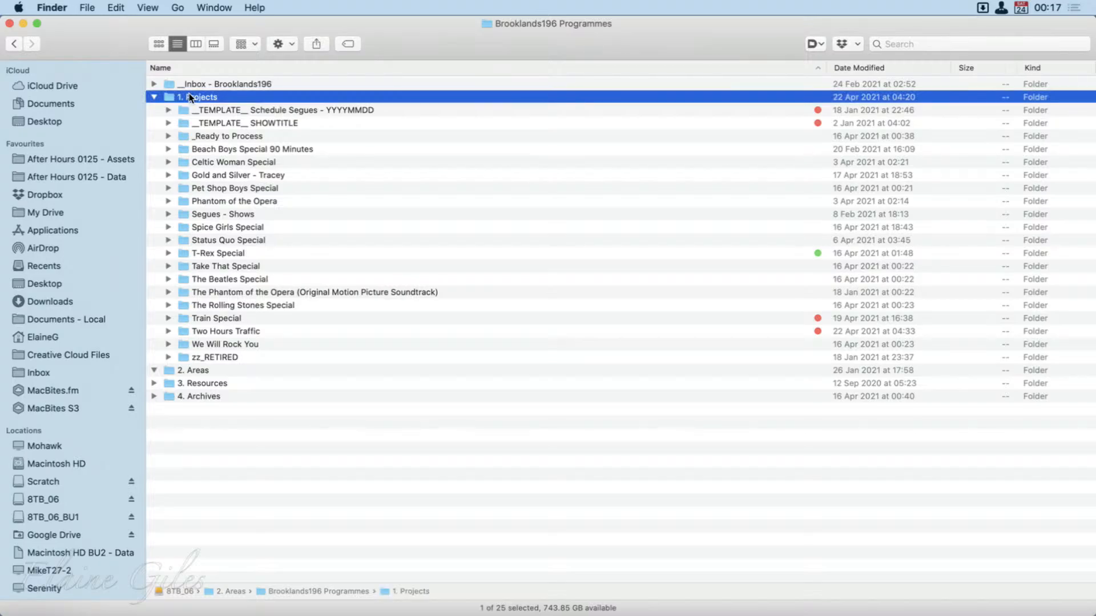
{"action": "left_click", "coordinate": [189, 96]}
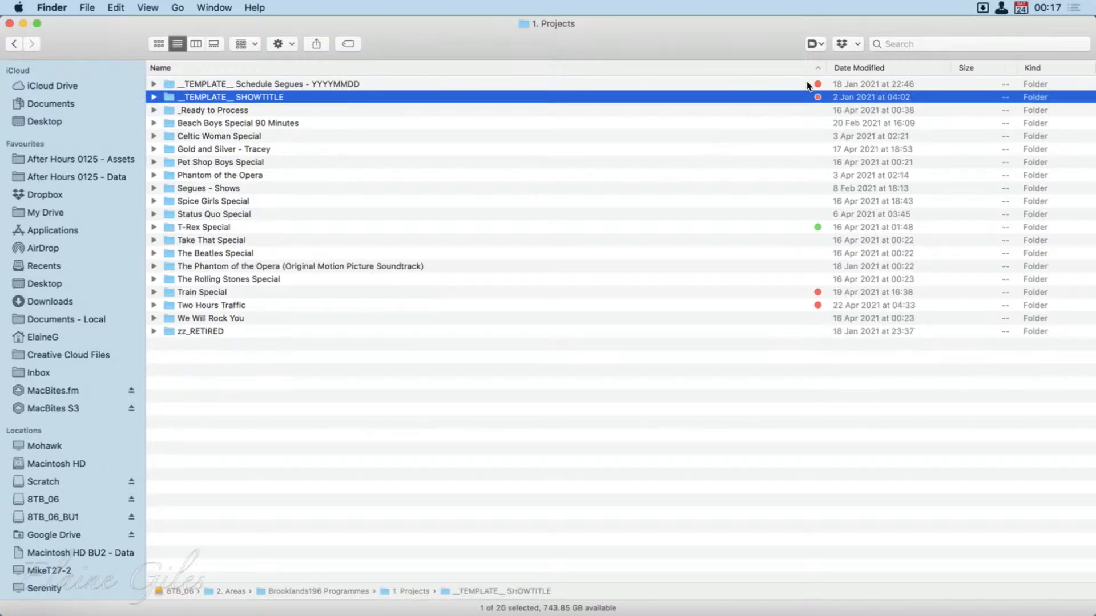
Remove the Red tag from the Train Special and Two Hours Traffic folders and clear the selection.
{"action": "left_click_drag", "start_coordinate": [272, 290], "coordinate": [272, 299]}
{"action": "right_click", "coordinate": [273, 292]}
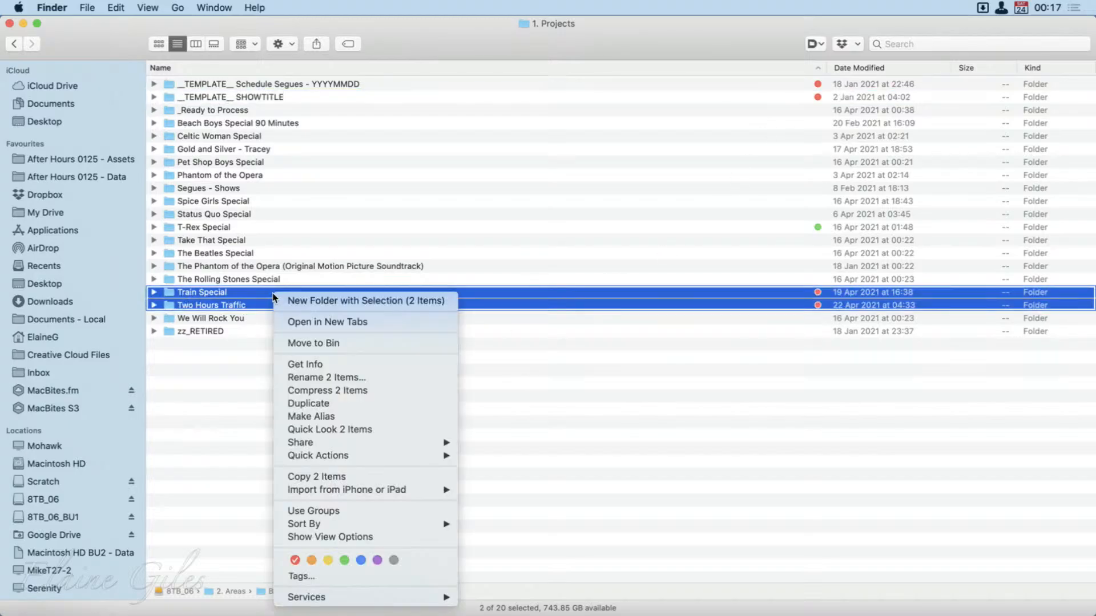
{"action": "left_click", "coordinate": [294, 559]}
{"action": "left_click", "coordinate": [515, 388]}
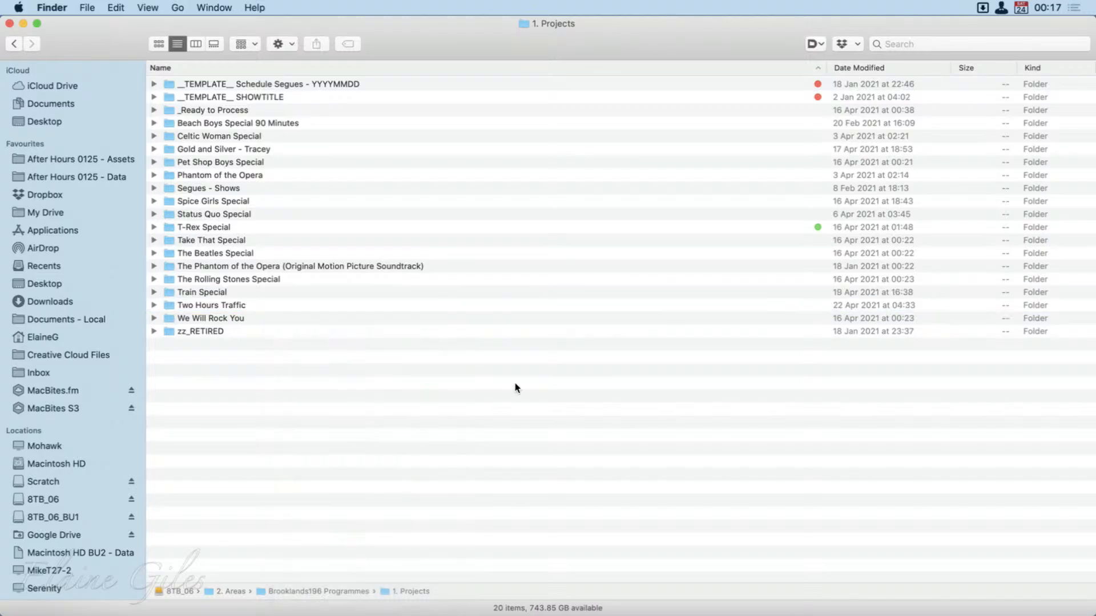
Check the tags assigned to the T-Rex Special folder in the tag editor and close it without changes.
{"action": "left_click", "coordinate": [743, 230]}
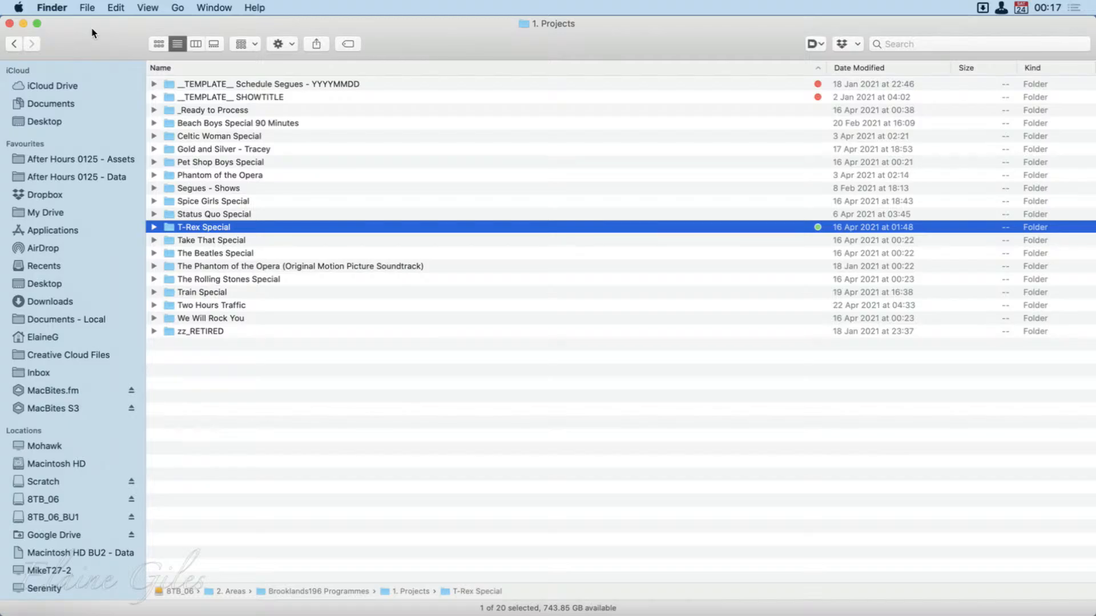
{"action": "right_click", "coordinate": [376, 231]}
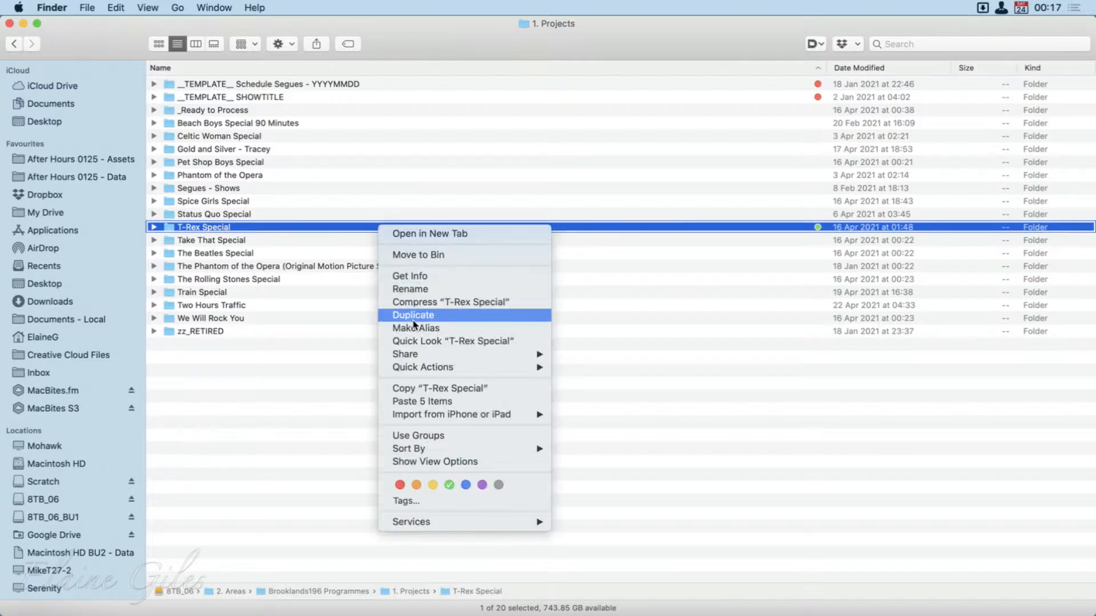
{"action": "left_click", "coordinate": [406, 501]}
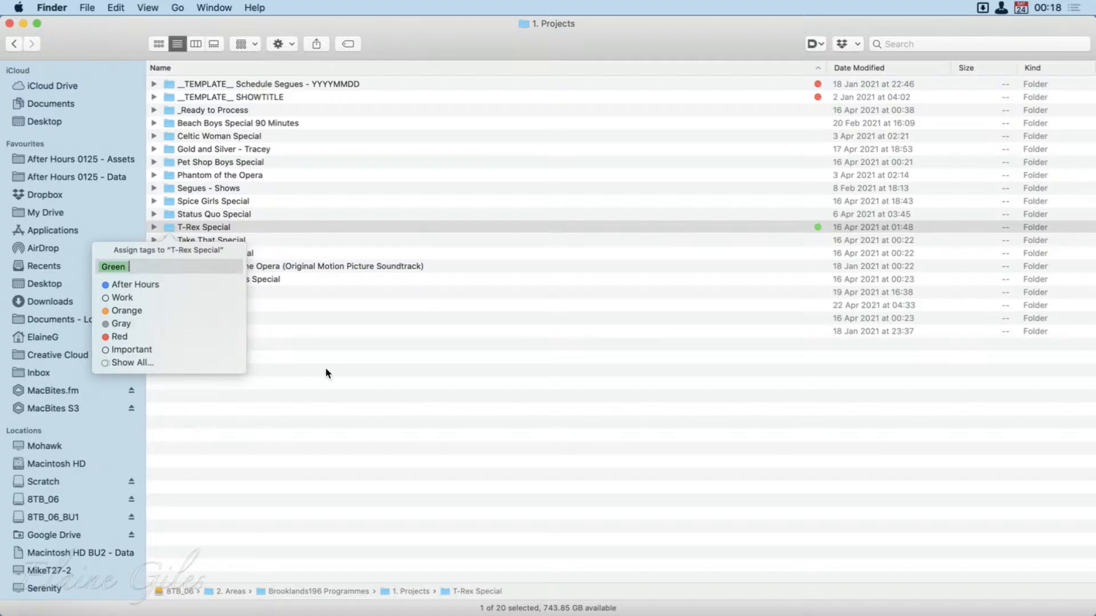
{"action": "left_click", "coordinate": [341, 371]}
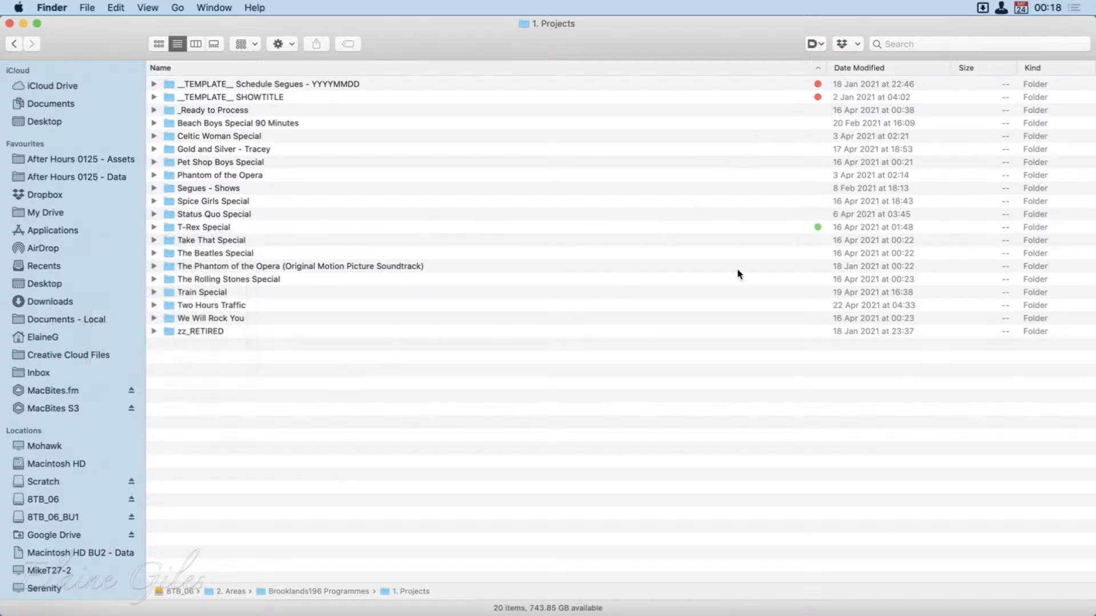
Assign the Gray tag to the zz_RETIRED folder and clear the selection.
{"action": "left_click", "coordinate": [290, 331]}
{"action": "right_click", "coordinate": [290, 330]}
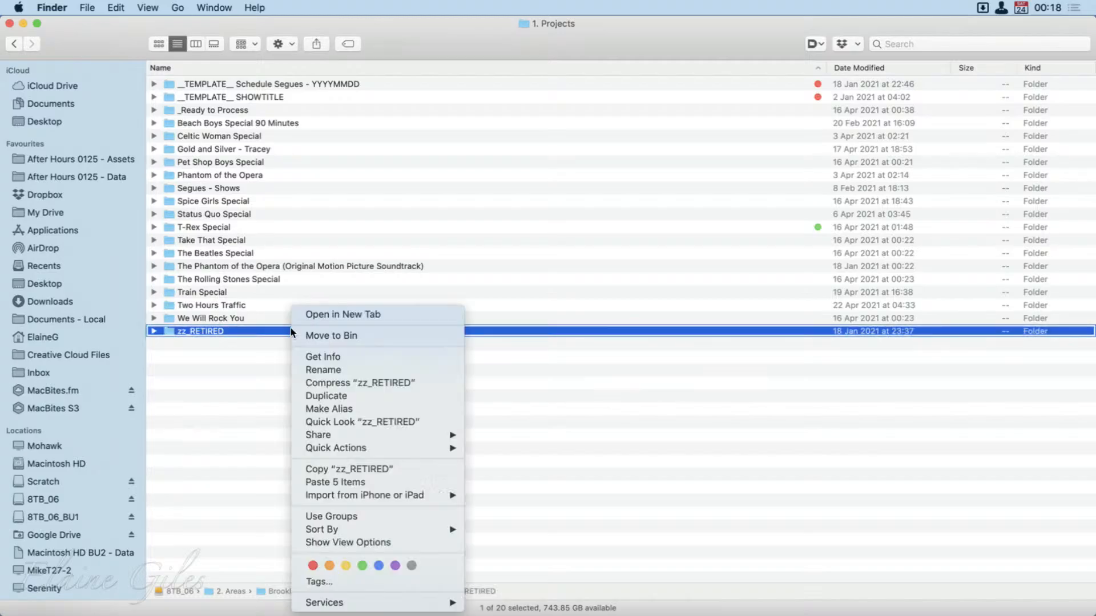
{"action": "left_click", "coordinate": [411, 565]}
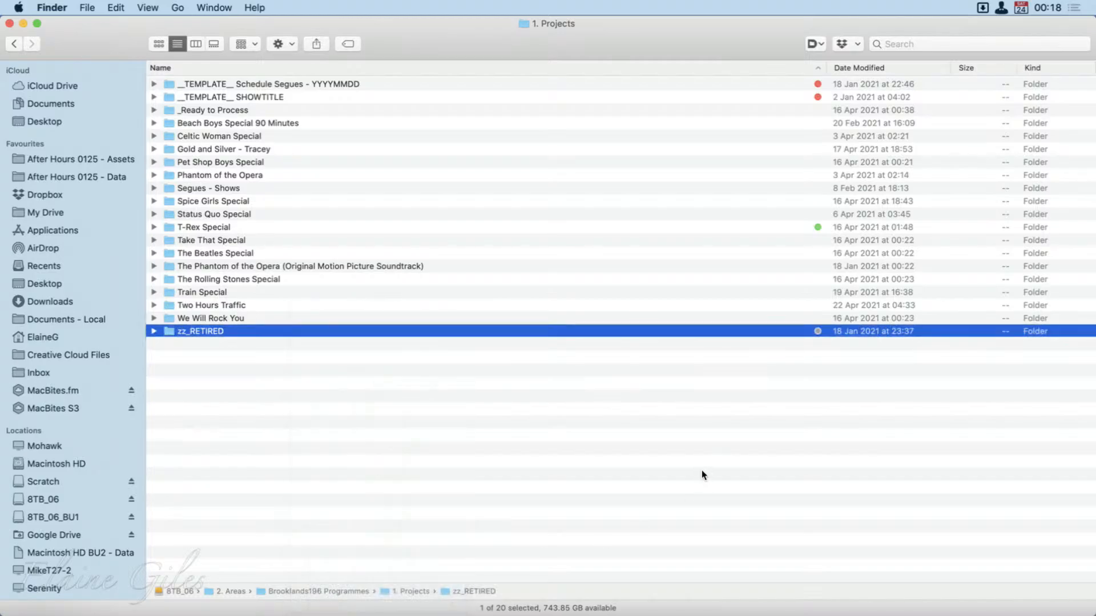
{"action": "left_click", "coordinate": [622, 458]}
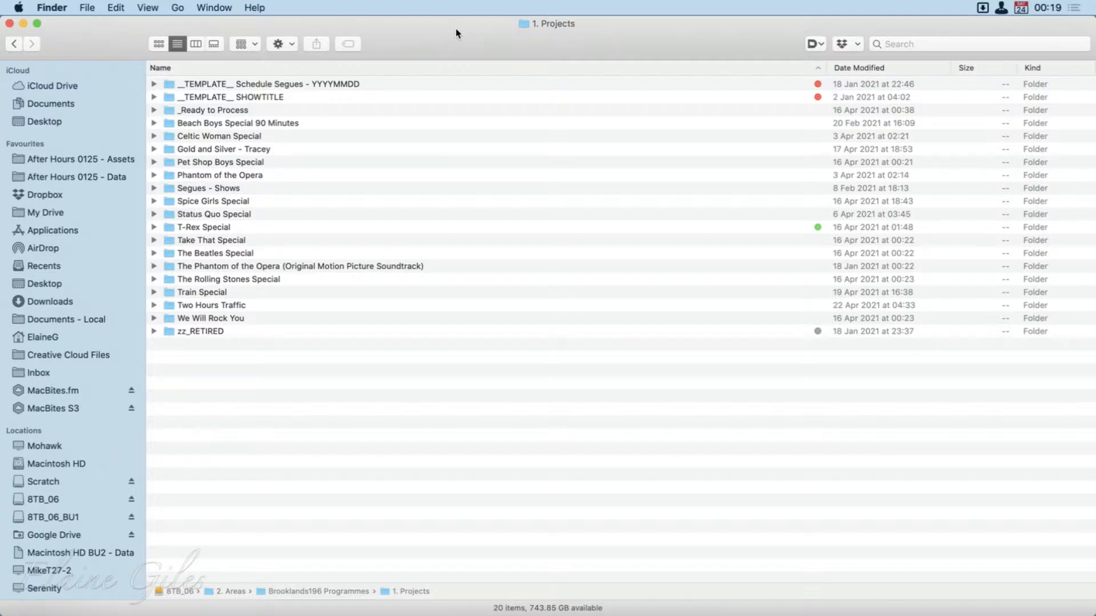
Open the Comms folder in Dropbox through the launcher with the keyword fc.
{"action": "key", "text": "alt+space"}
{"action": "type", "text": "f"}
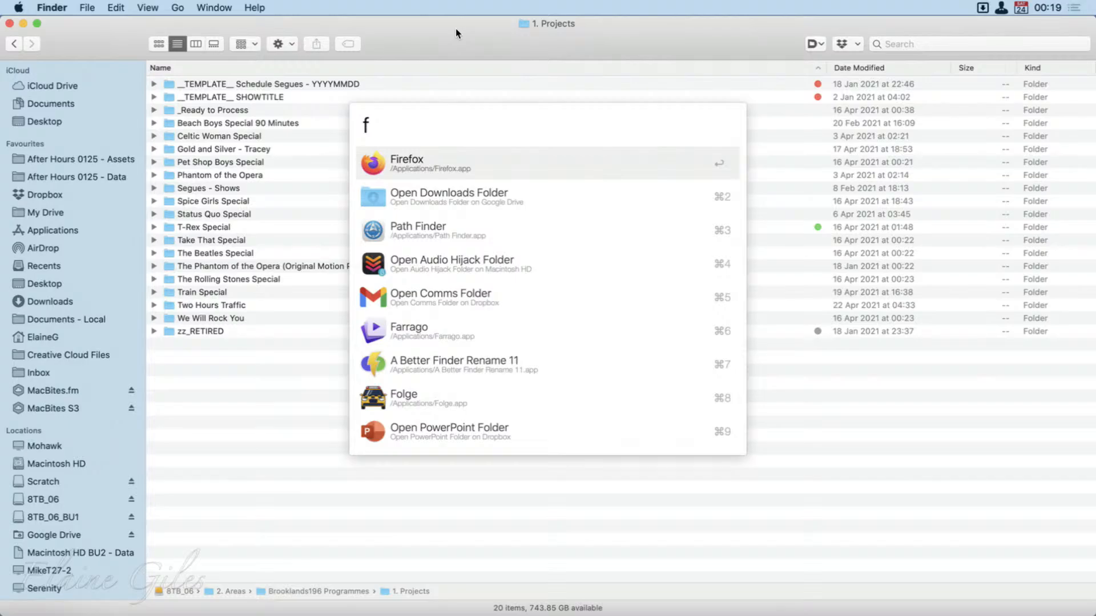
{"action": "type", "text": "c"}
{"action": "key", "text": "Return"}
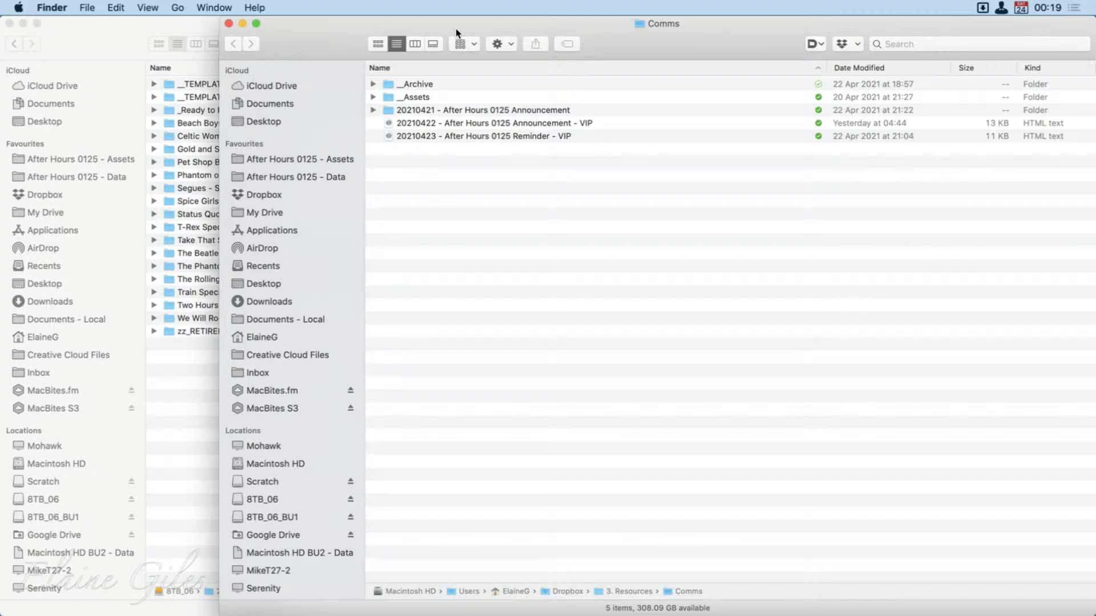
Open the Audio Hijack folder through the launcher with the keyword fah, and return to the Comms folder.
{"action": "key", "text": "alt+space"}
{"action": "type", "text": "fah"}
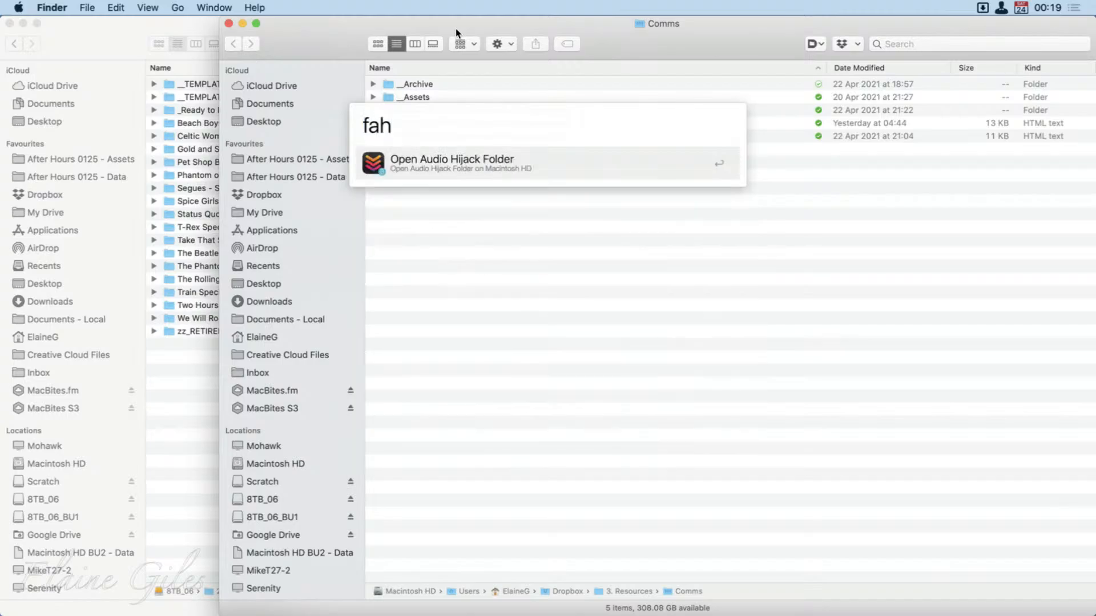
{"action": "key", "text": "Return"}
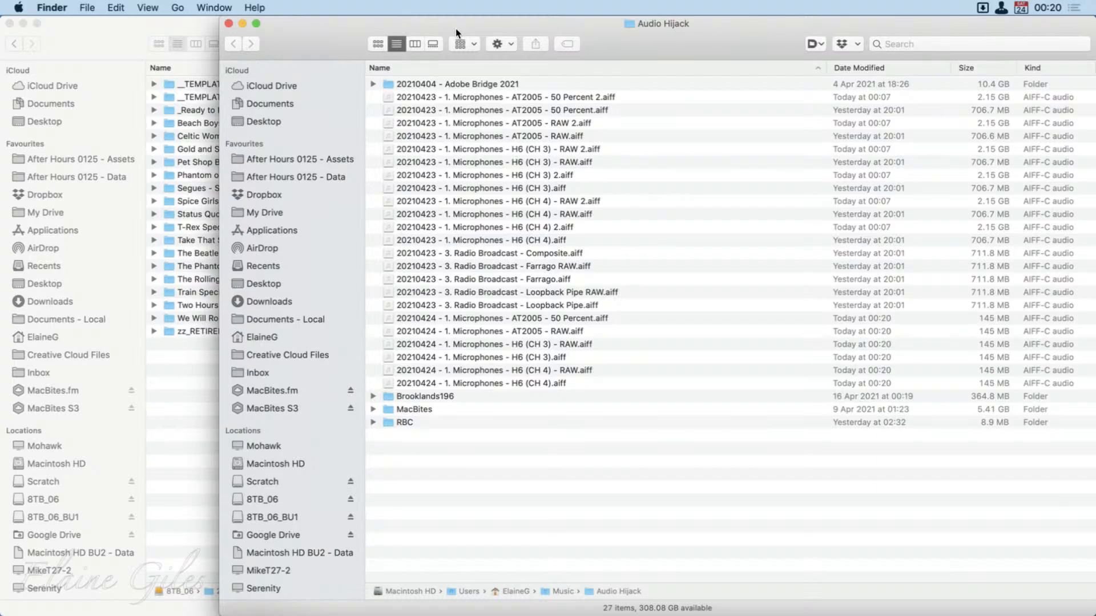
{"action": "key", "text": "super+bracketleft"}
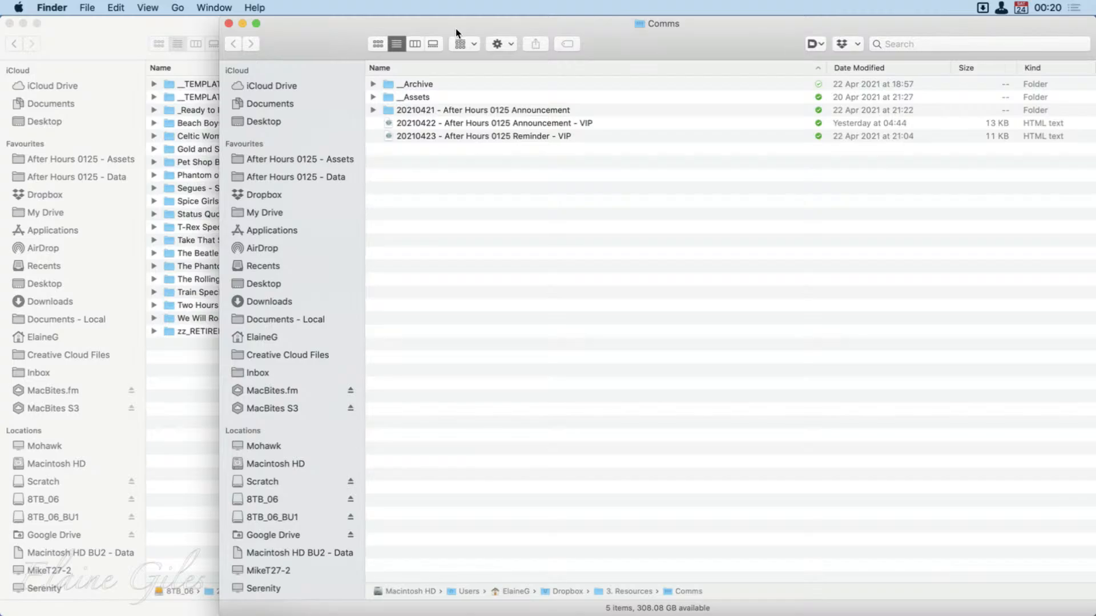
Open the Screenshots folder through the launcher with the keyword dxs and look through its files by modification date.
{"action": "key", "text": "alt+space"}
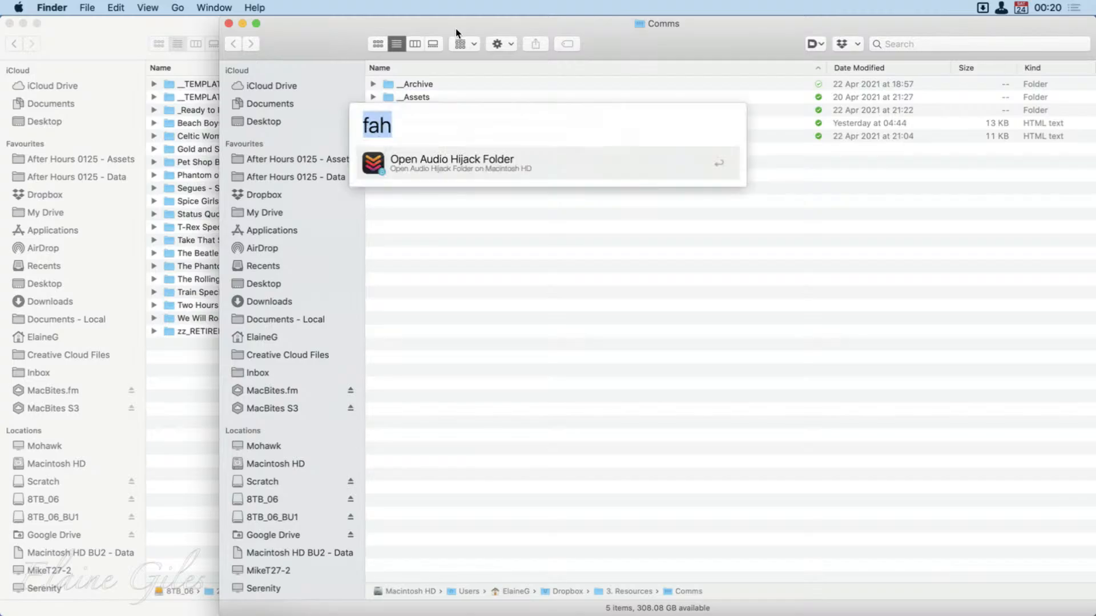
{"action": "type", "text": "dxs"}
{"action": "key", "text": "Return"}
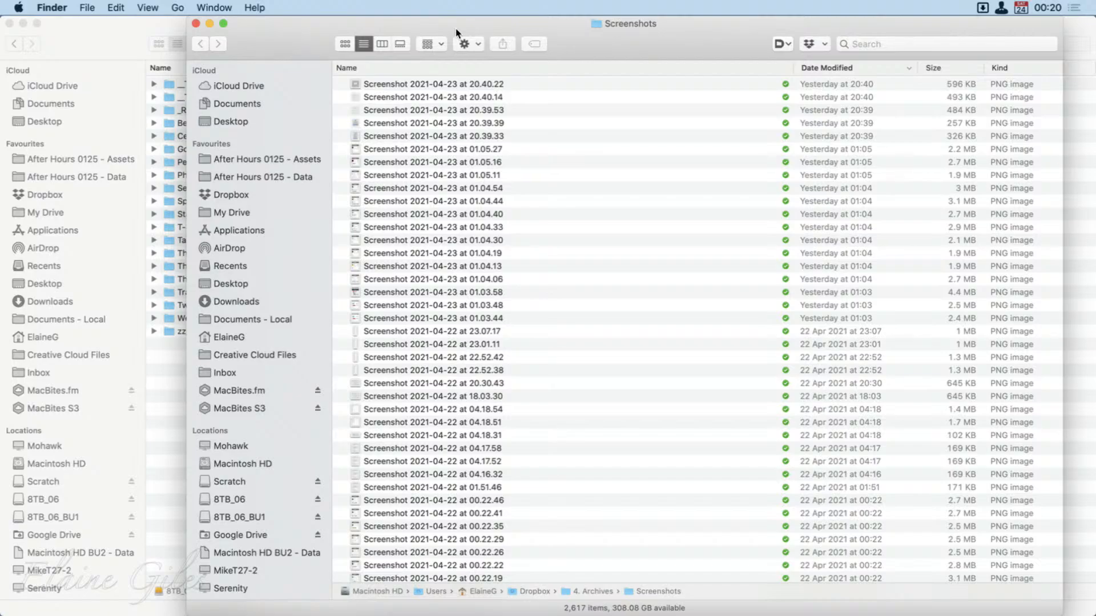
{"action": "scroll", "coordinate": [699, 418], "scroll_direction": "down", "scroll_amount": 20}
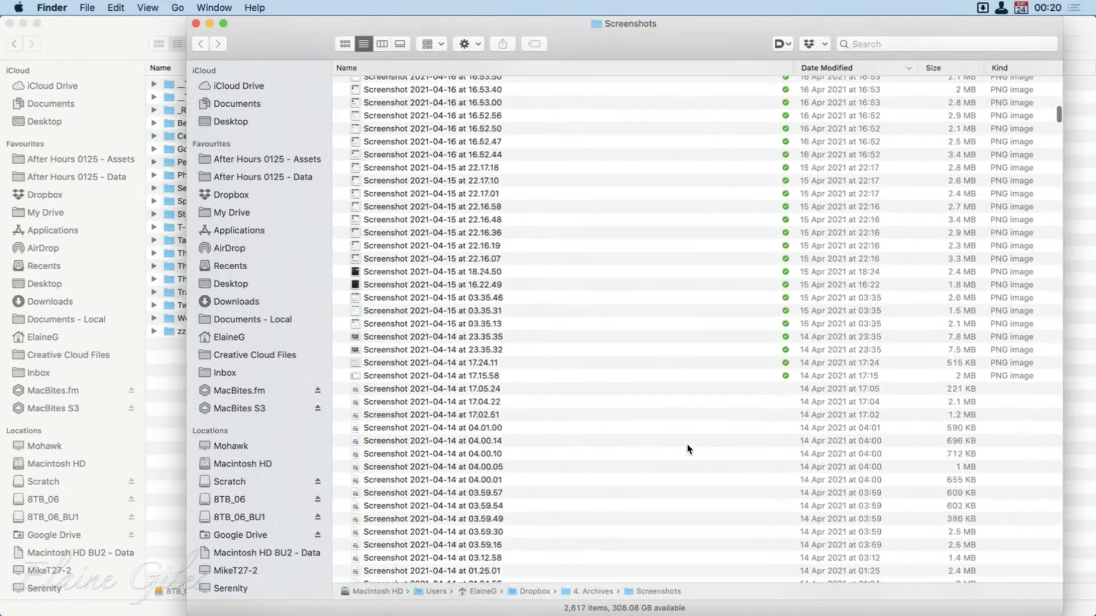
{"action": "scroll", "coordinate": [695, 427], "scroll_direction": "down", "scroll_amount": 20}
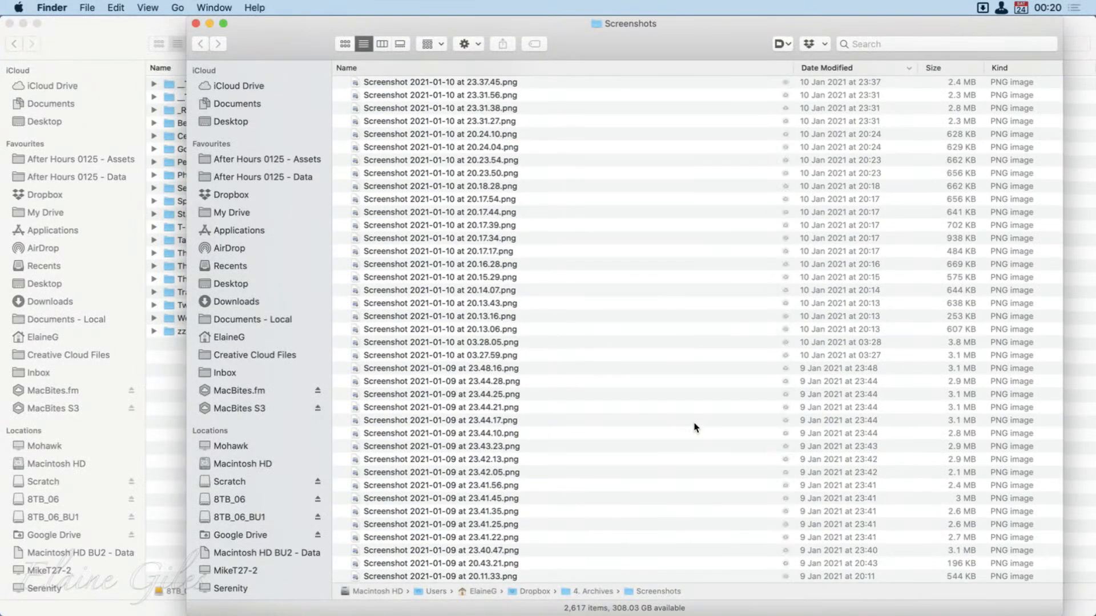
{"action": "scroll", "coordinate": [724, 277], "scroll_direction": "up", "scroll_amount": 20}
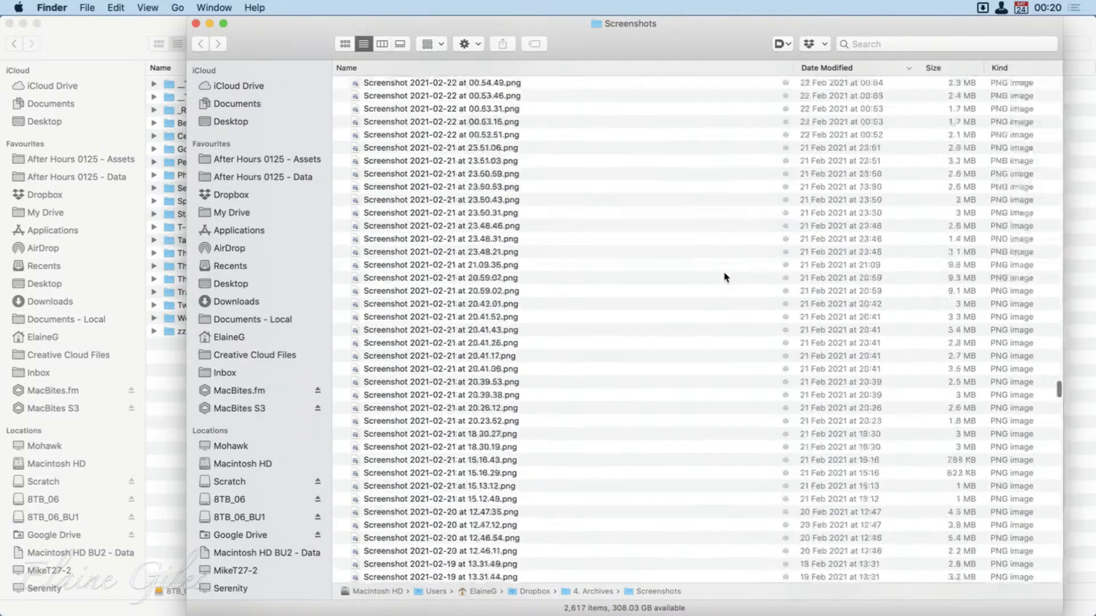
{"action": "scroll", "coordinate": [723, 276], "scroll_direction": "up", "scroll_amount": 20}
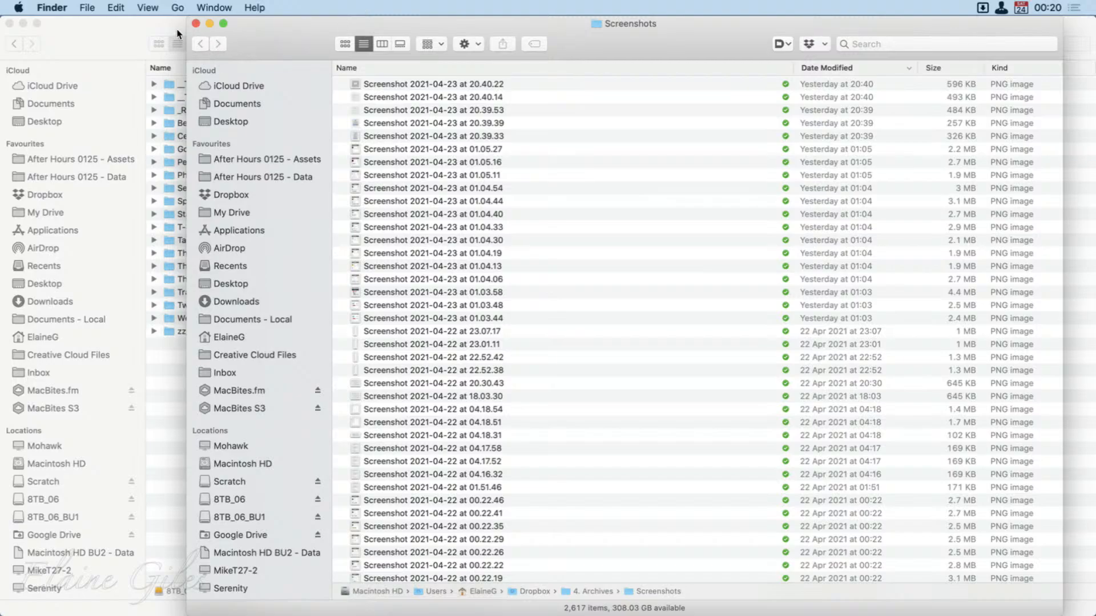
Close the Screenshots, Comms and 1. Projects windows, leaving an empty desktop.
{"action": "left_click", "coordinate": [196, 24]}
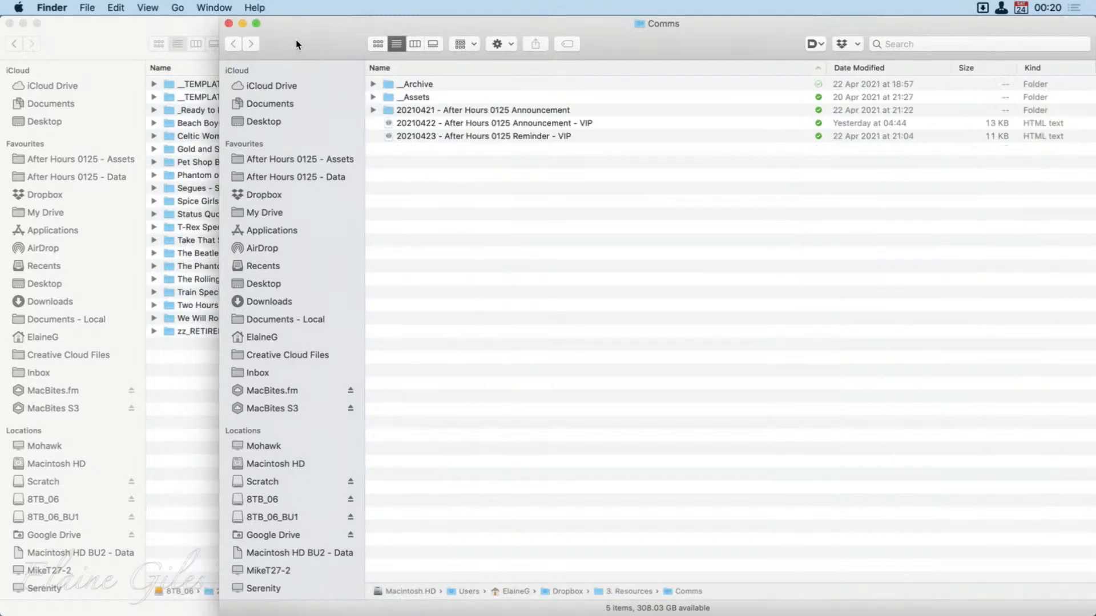
{"action": "left_click", "coordinate": [229, 24]}
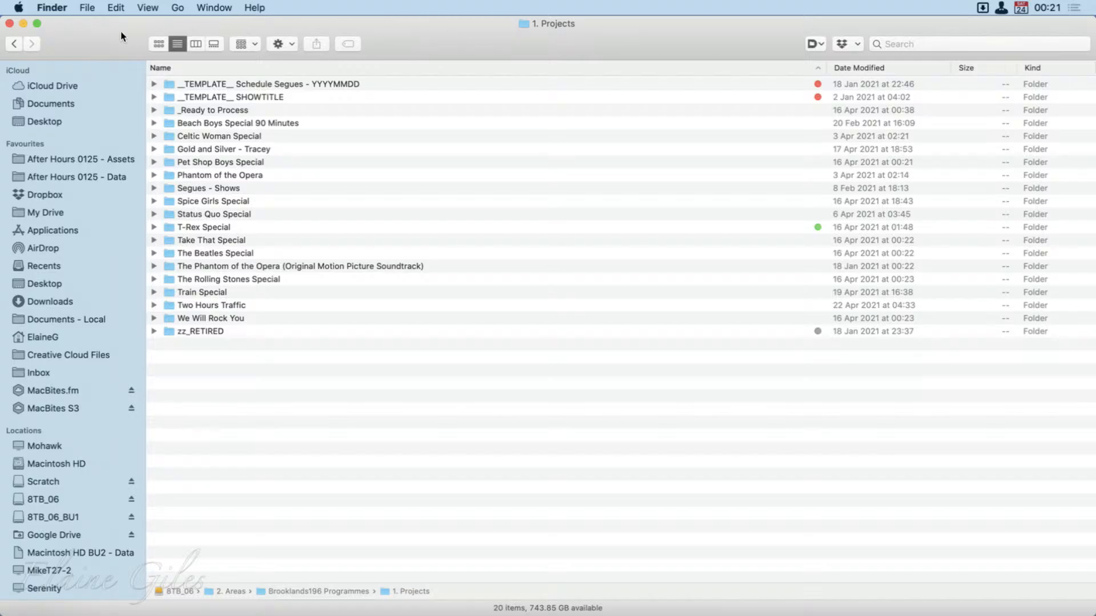
{"action": "left_click", "coordinate": [10, 23]}
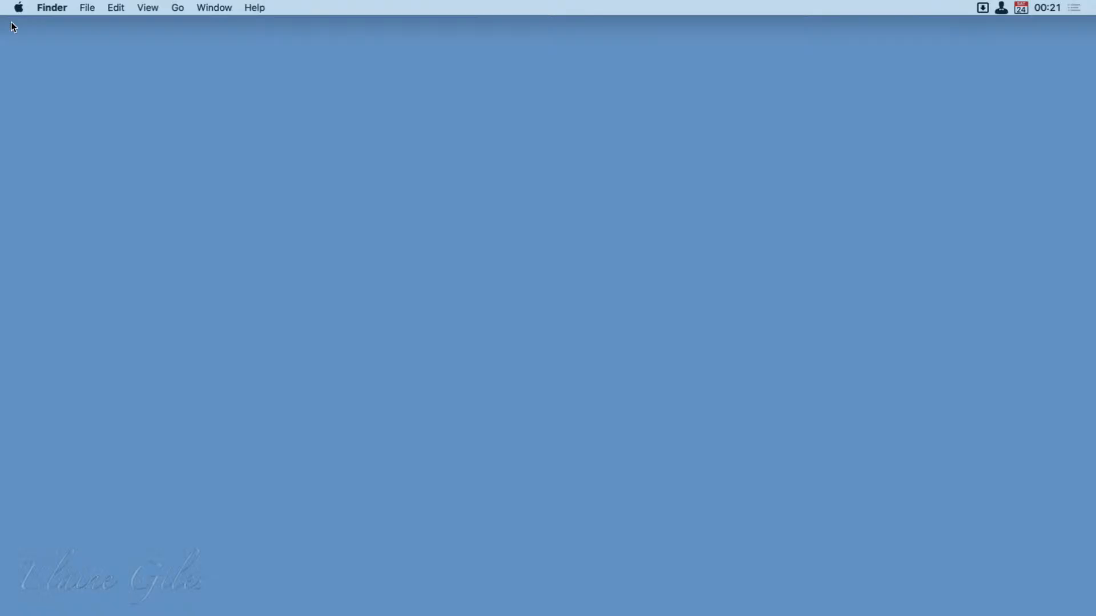